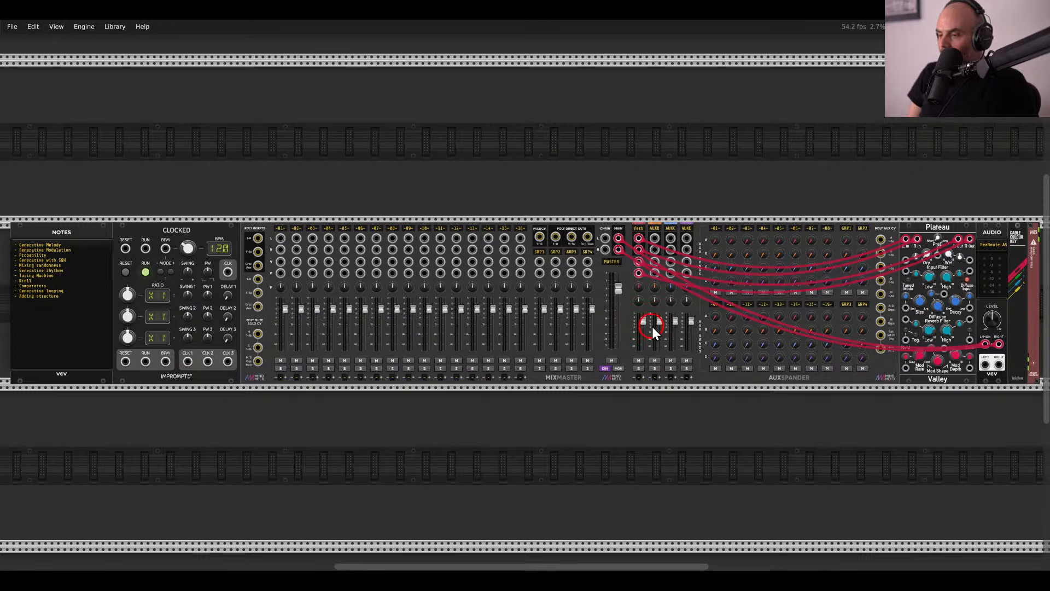
Switch to the Generative Patching course PDF, read down to its section list, and return to the VCV Rack patch.
left_click(845, 579)
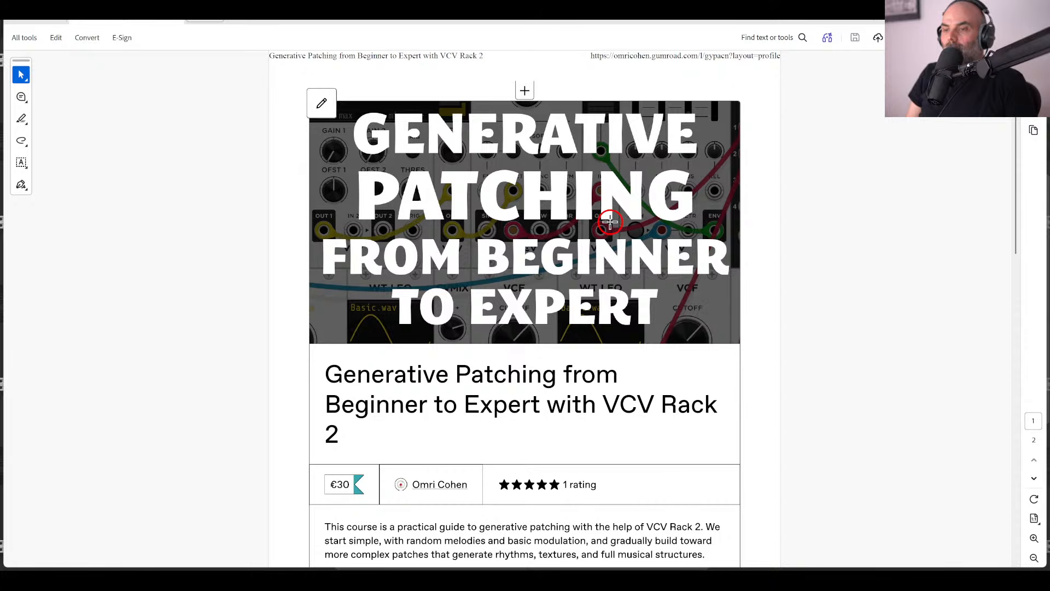
scroll(250, 252, "down", 2)
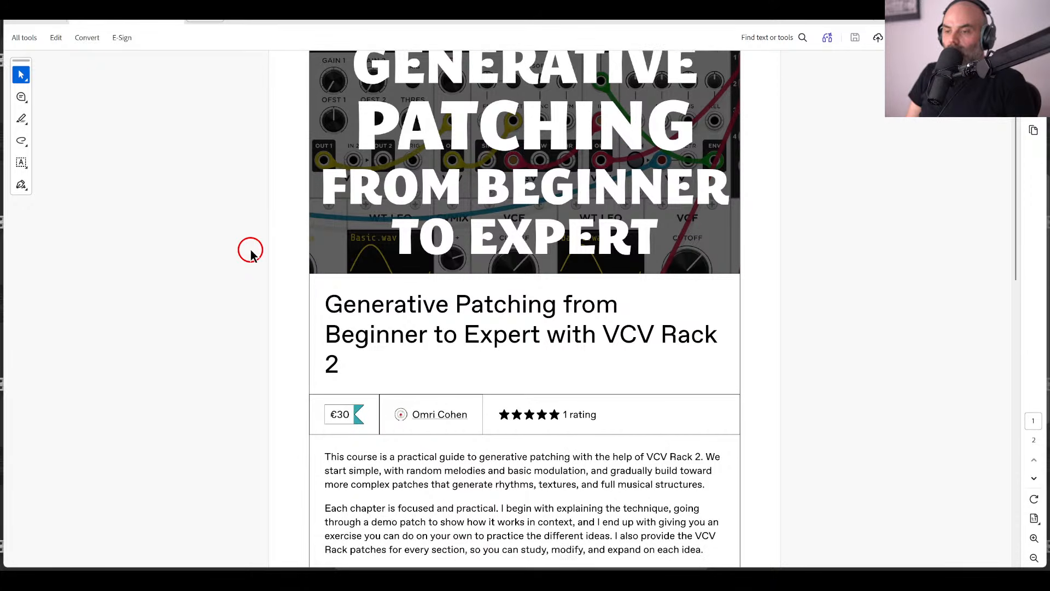
scroll(251, 249, "down", 1)
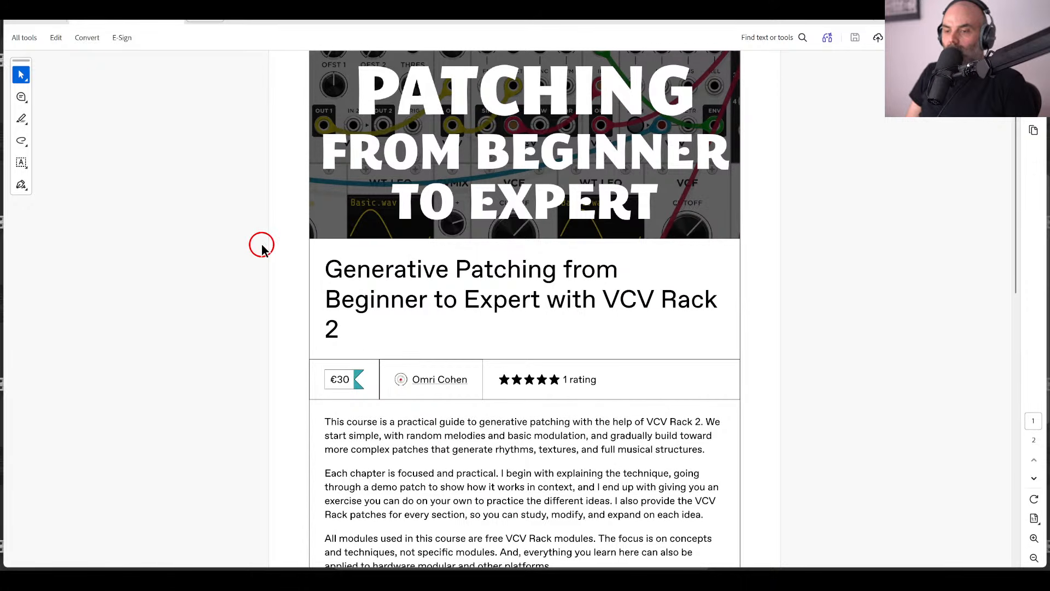
scroll(262, 249, "down", 6)
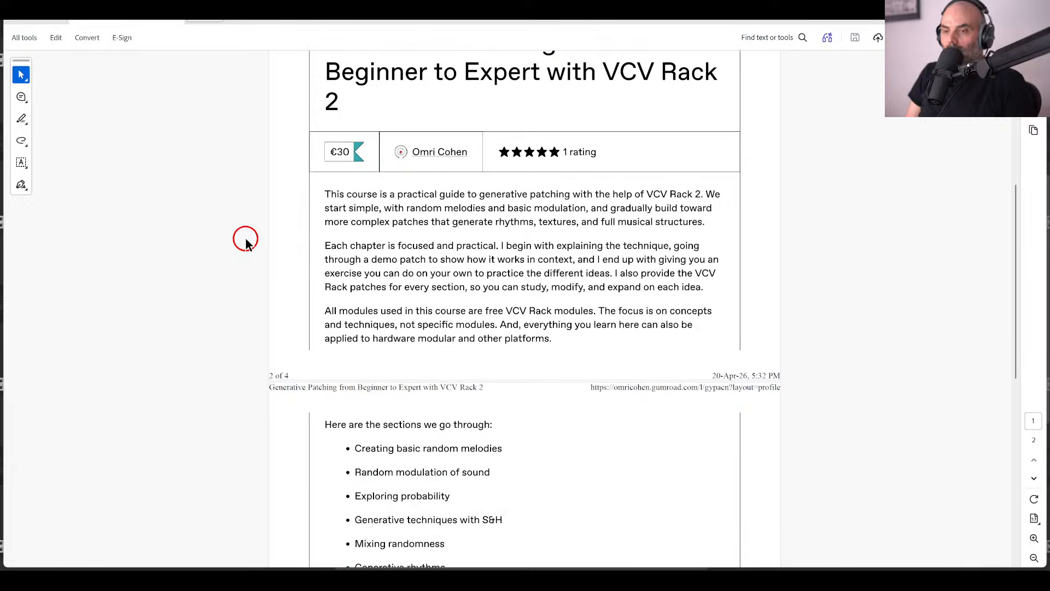
scroll(249, 235, "down", 6)
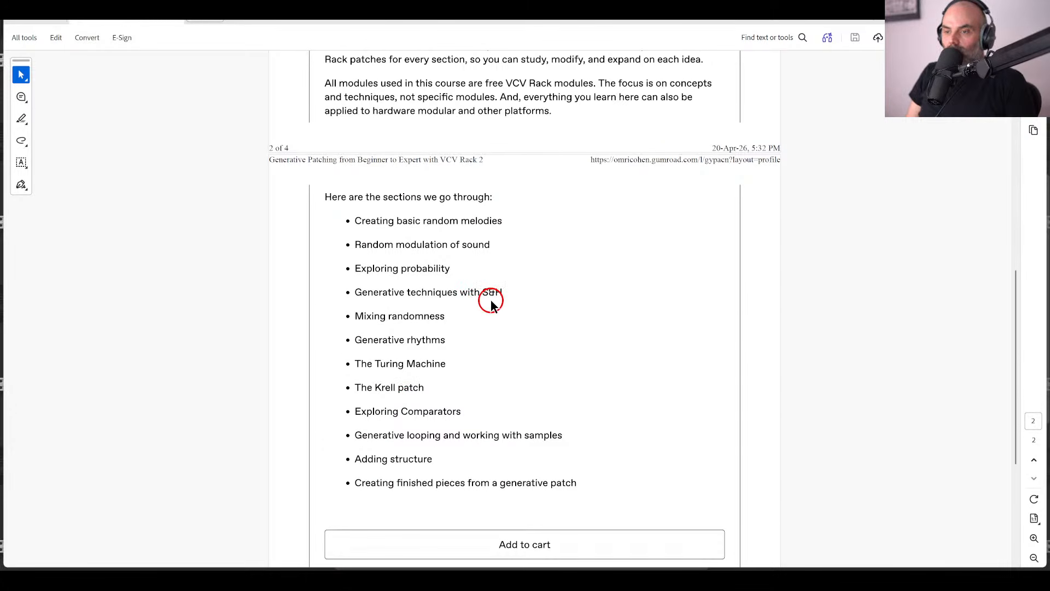
left_click(432, 581)
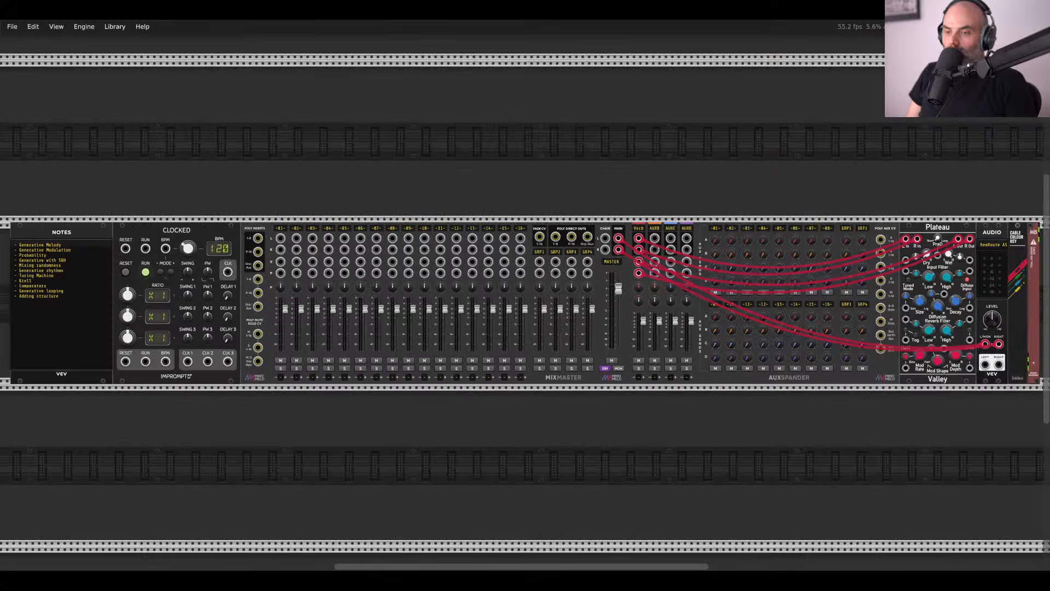
Examine the list of generative topics in the Notes module next to Clocked.
left_click_drag(228, 180, 527, 153)
scroll(330, 226, "up", 5)
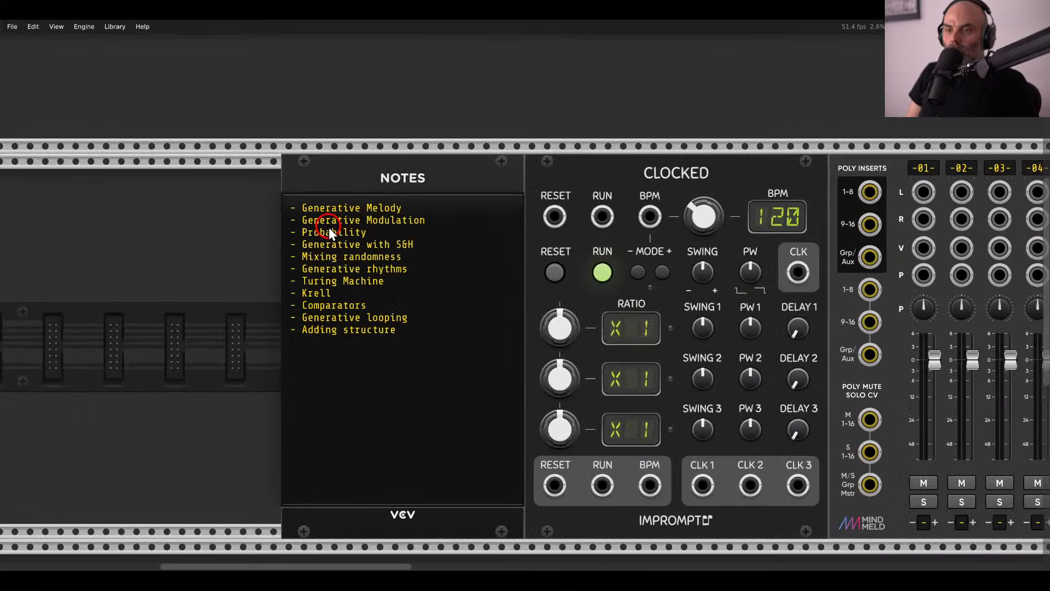
scroll(339, 238, "up", 1)
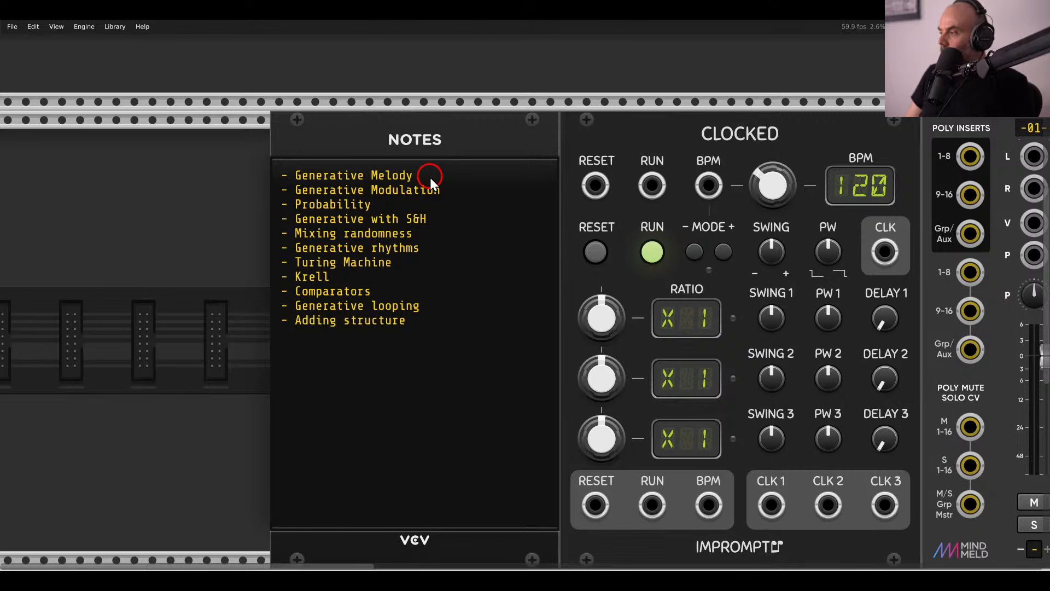
scroll(431, 172, "down", 4)
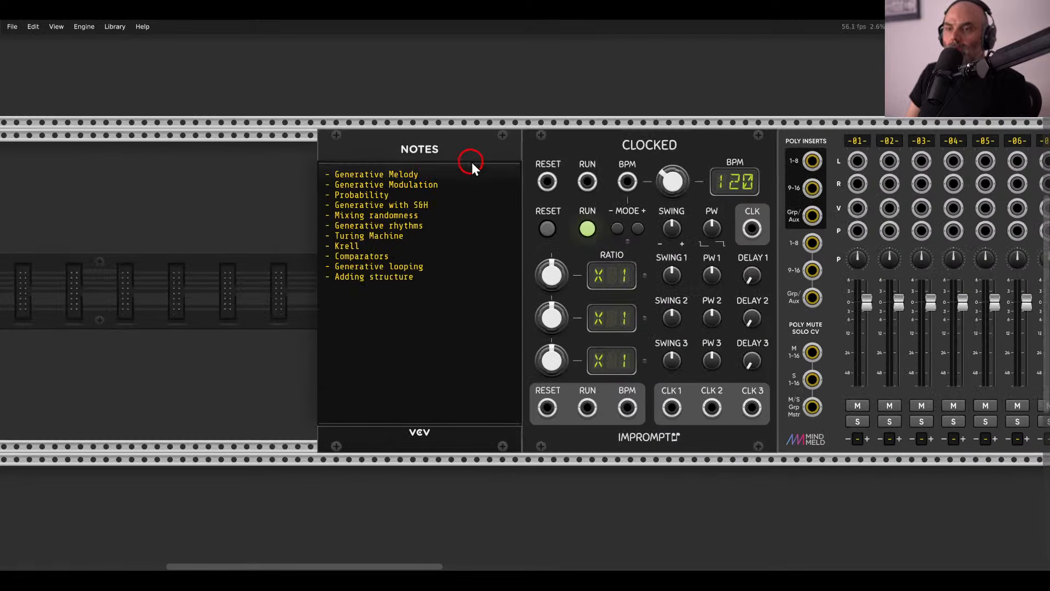
left_click_drag(473, 156, 416, 137)
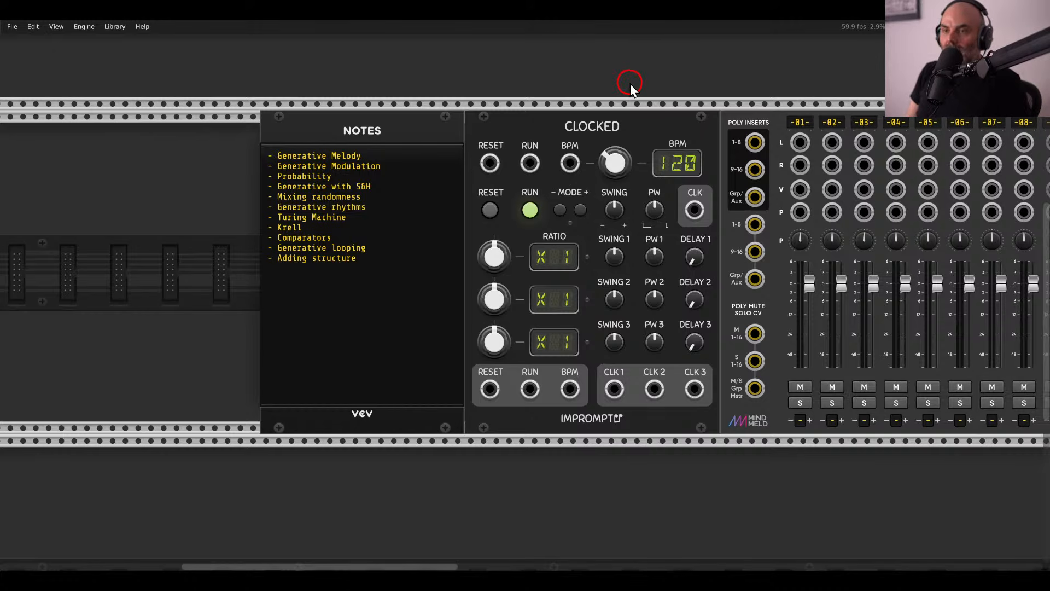
Search the module library for "random", add the VCV Random module, and align it under the Clocked module's left edge.
scroll(630, 84, "down", 2)
left_click_drag(845, 373, 668, 241)
right_click(661, 280)
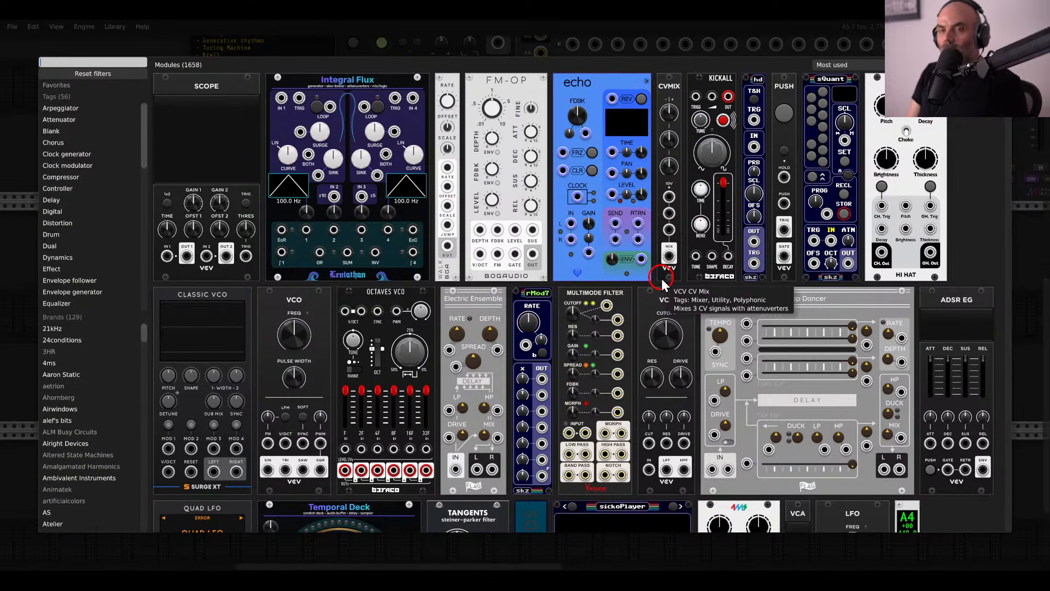
type("ran")
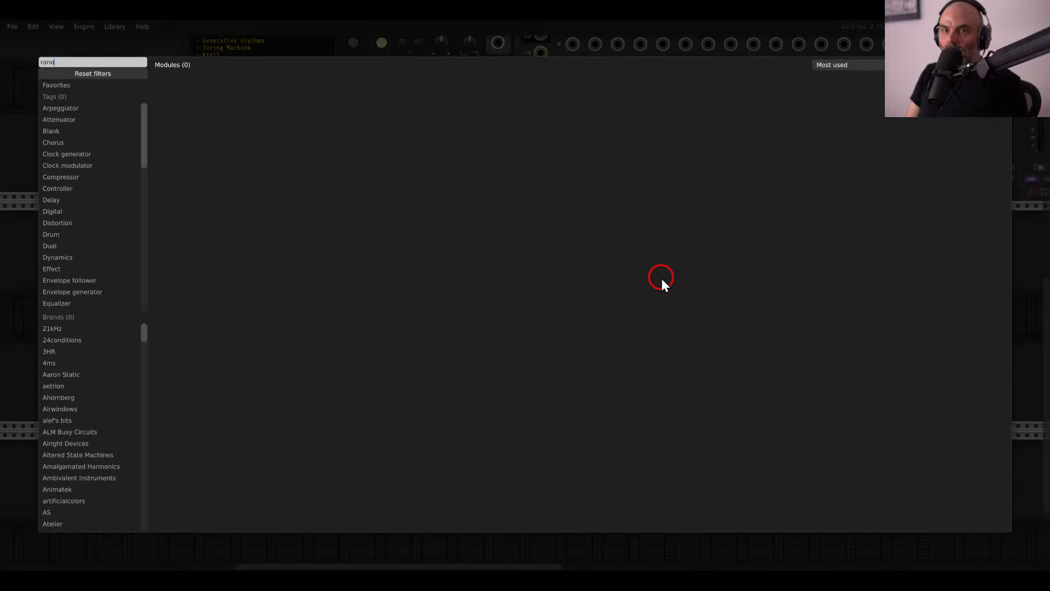
type("dom")
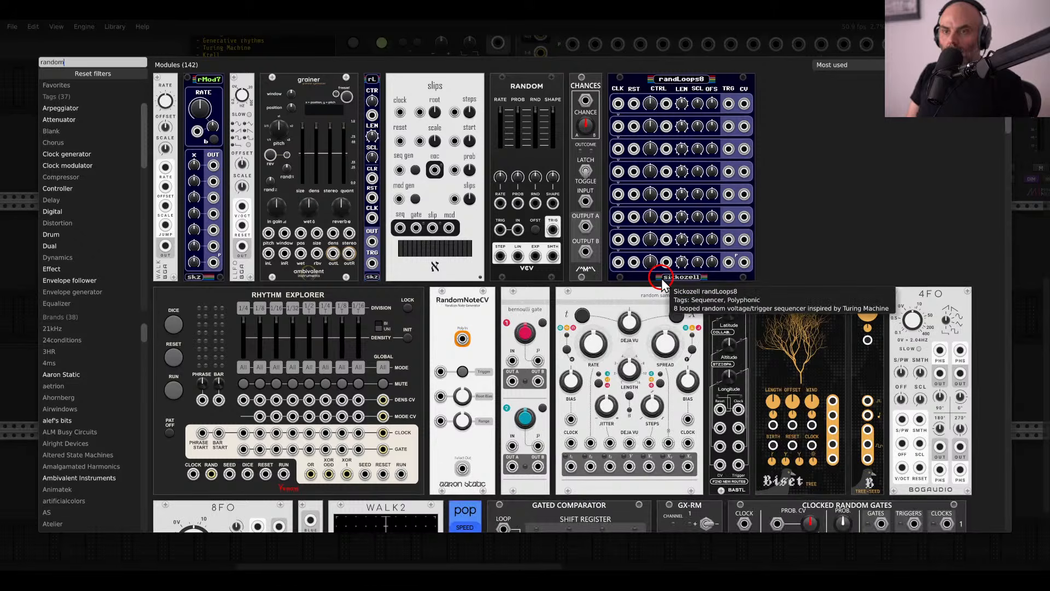
left_click_drag(536, 86, 444, 311)
scroll(445, 311, "up", 3, "ctrl")
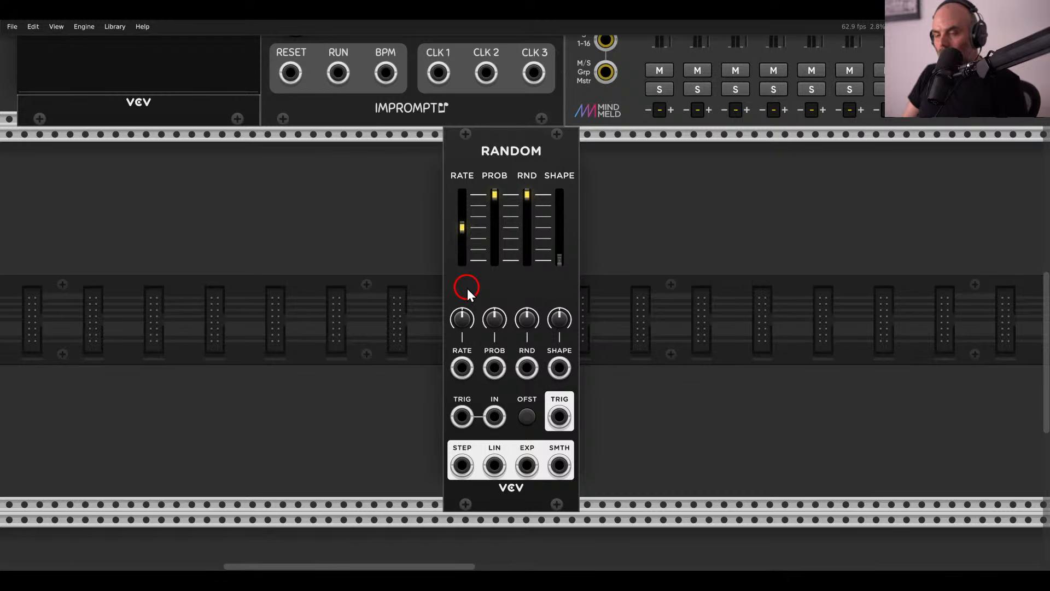
left_click_drag(560, 153, 378, 154)
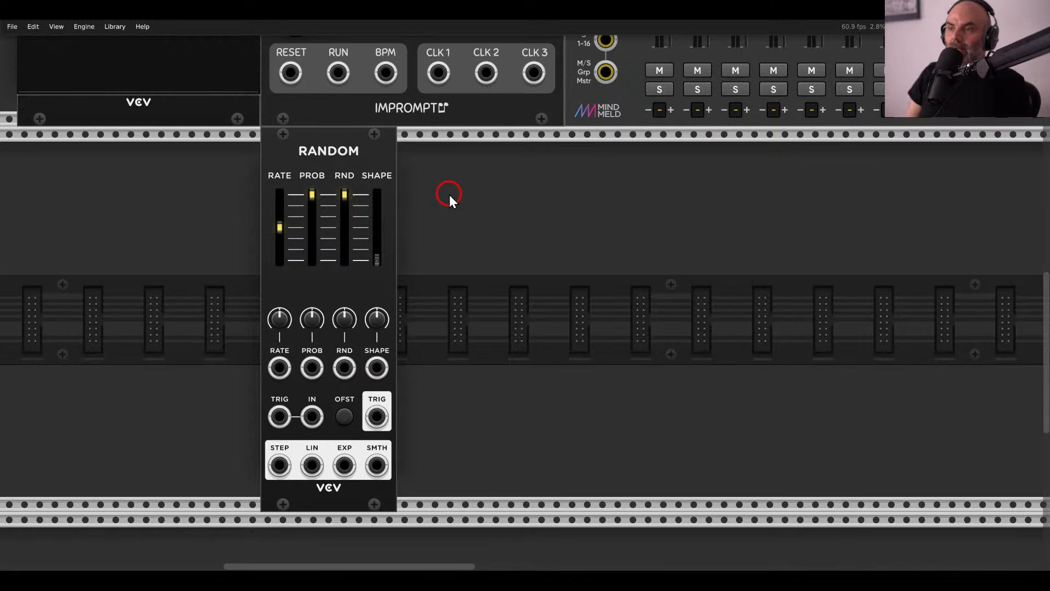
Search the module library for "xm" and add the Venom XM-OP module in Random's row, leaving a gap between them.
scroll(451, 198, "down", 2)
scroll(427, 225, "up", 3)
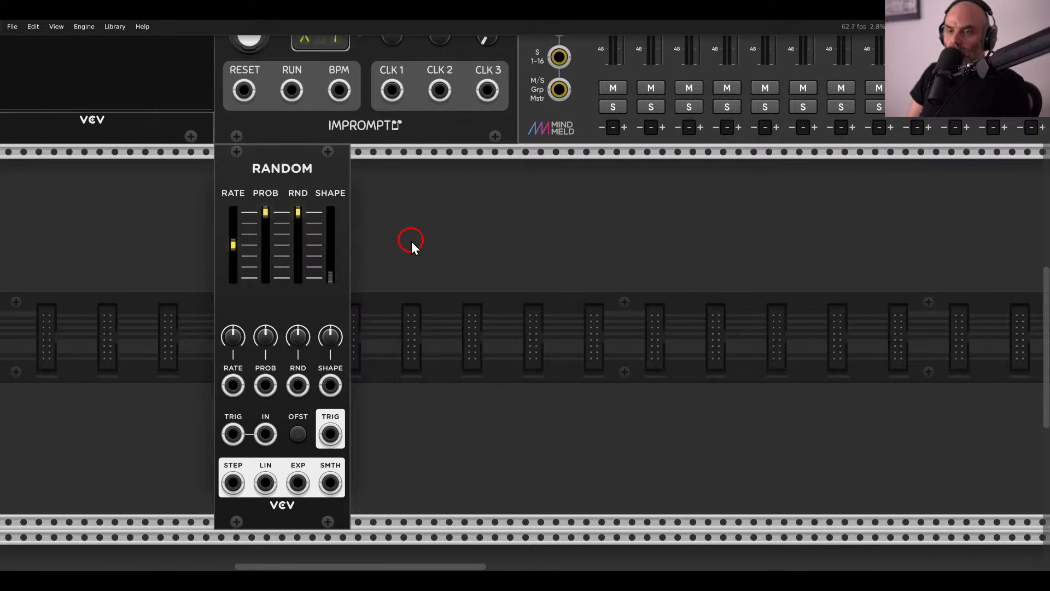
right_click(414, 241)
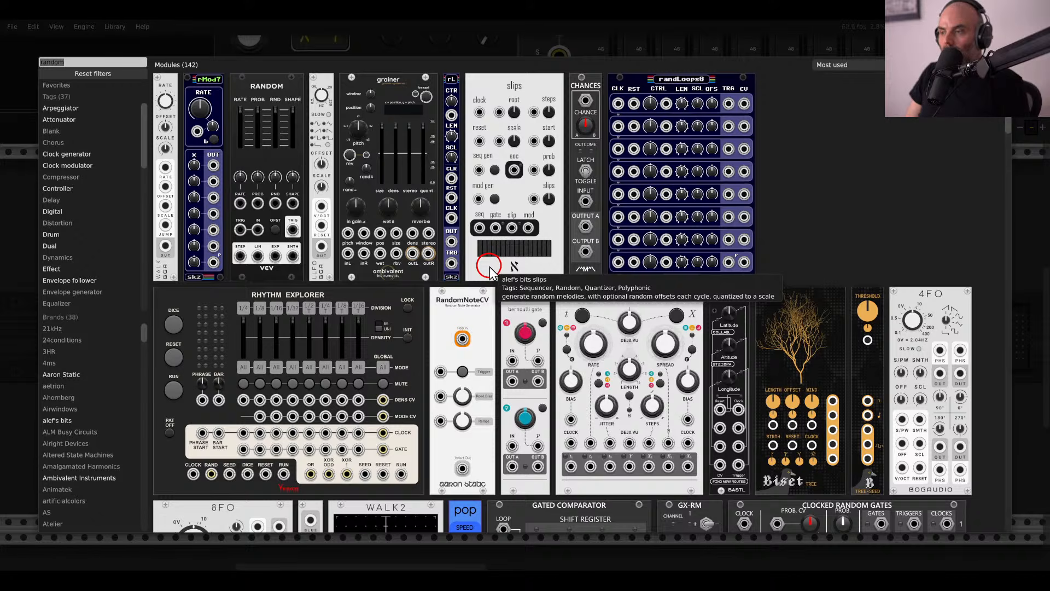
type("xm")
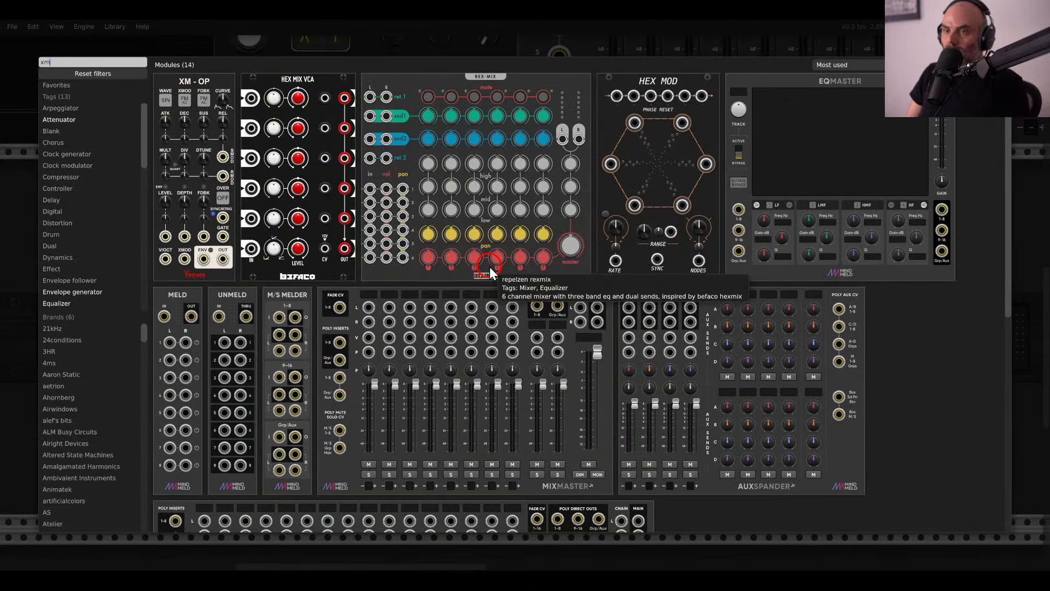
left_click(189, 88)
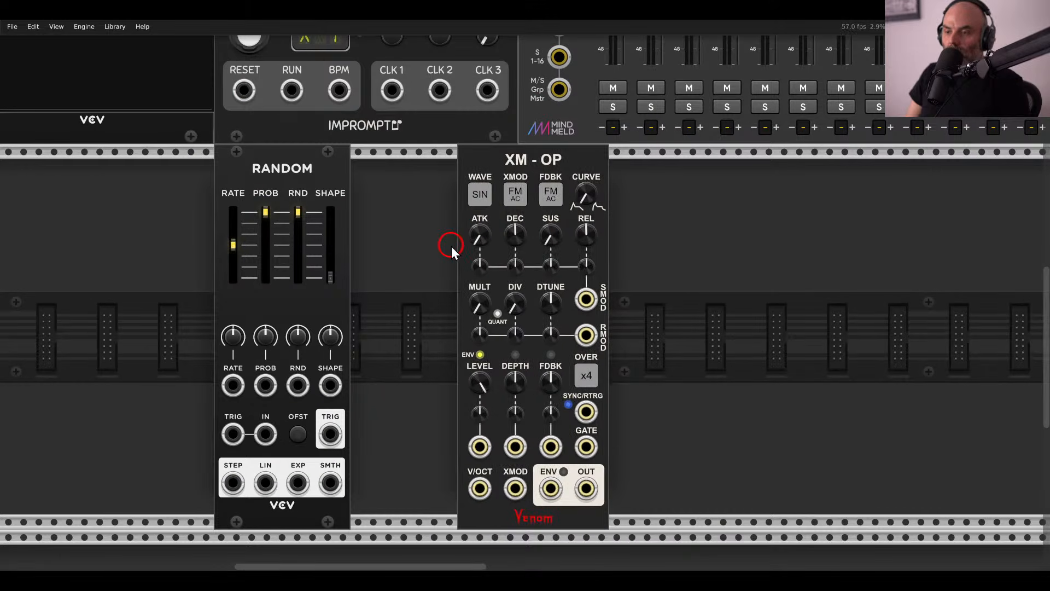
left_click_drag(455, 272, 509, 240)
scroll(494, 261, "up", 1)
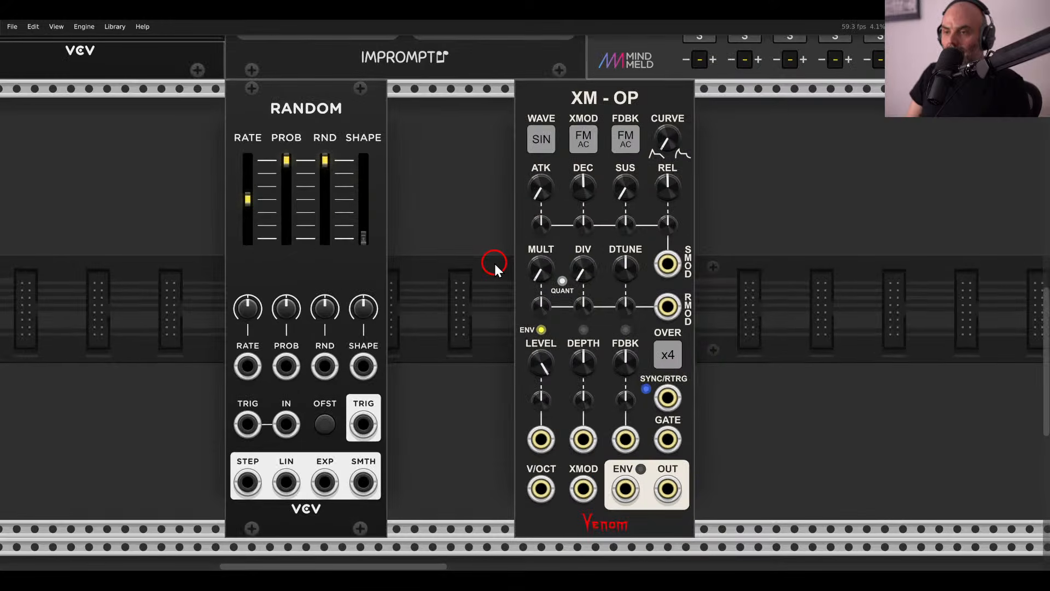
Search the module library for "fm" and add the Bogaudio FM-OP module beside XM-OP.
right_click(847, 254)
type("fm")
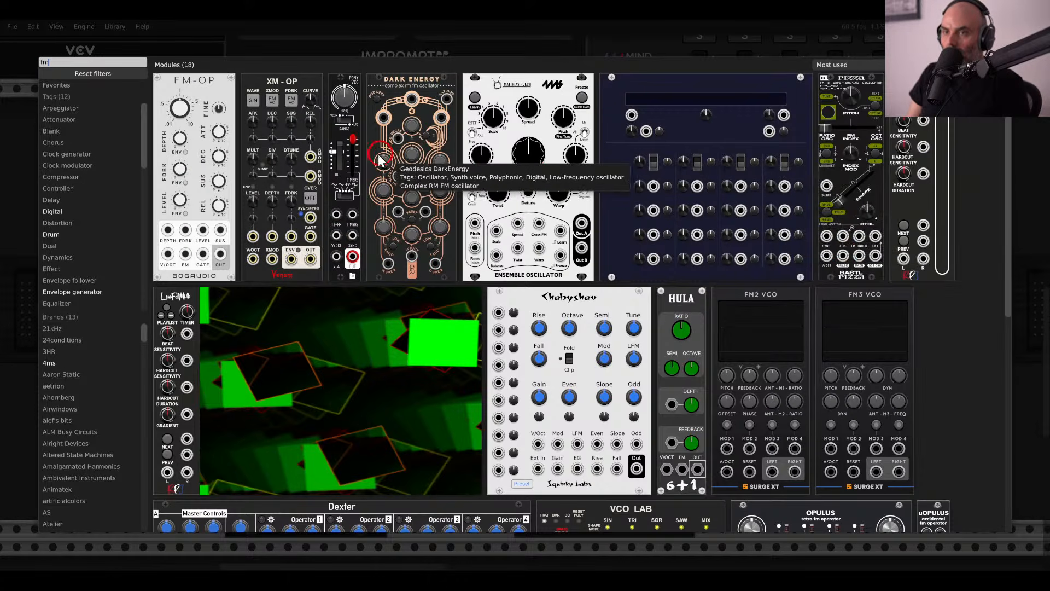
left_click(204, 88)
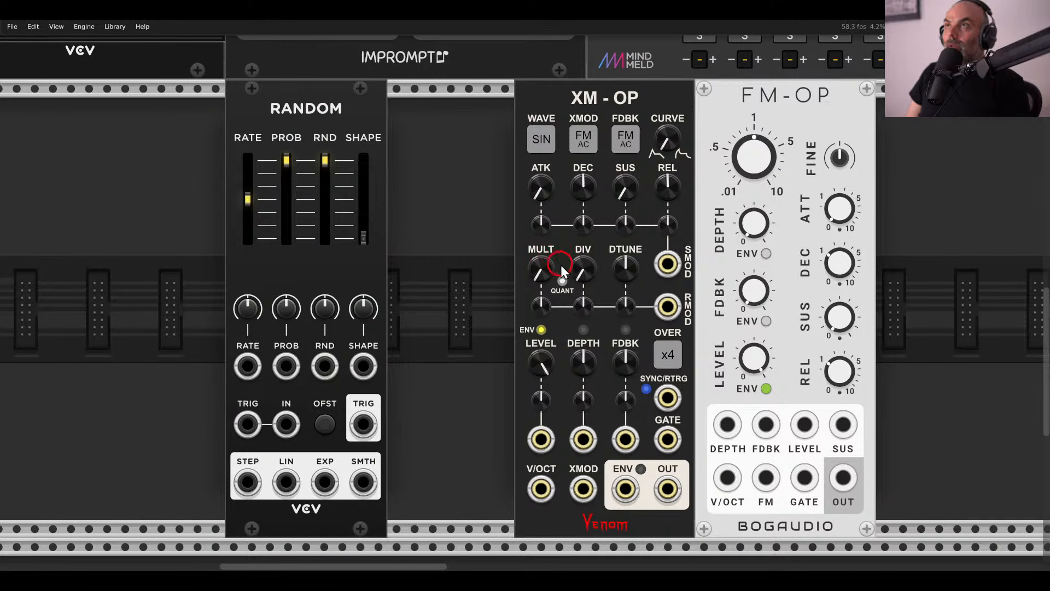
left_click_drag(590, 272, 359, 258)
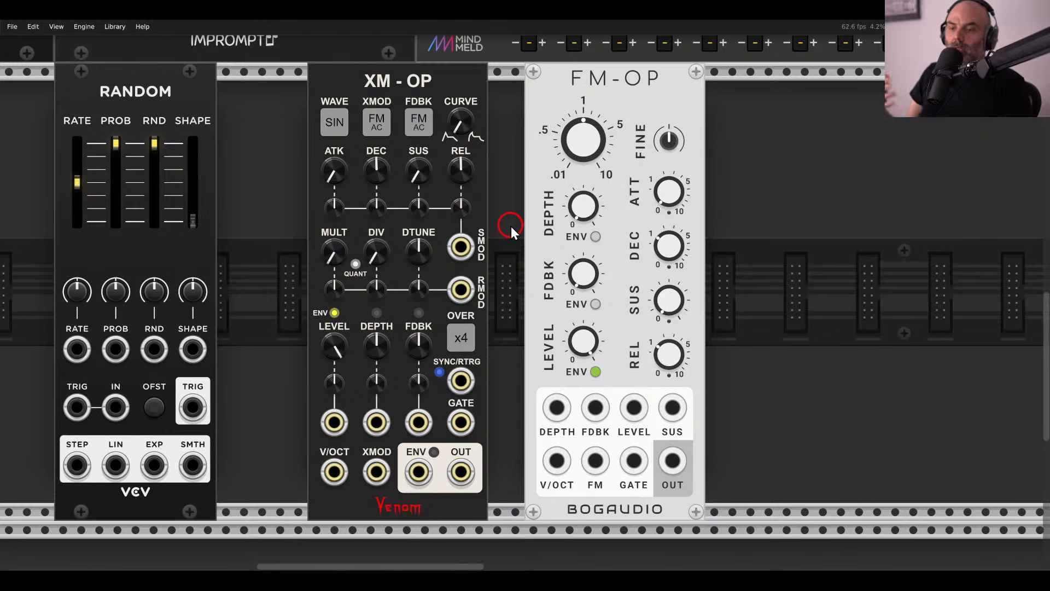
Examine the waveform choices and the cross-modulation types of the XM-OP module, leaving both settings as they are.
right_click(336, 122)
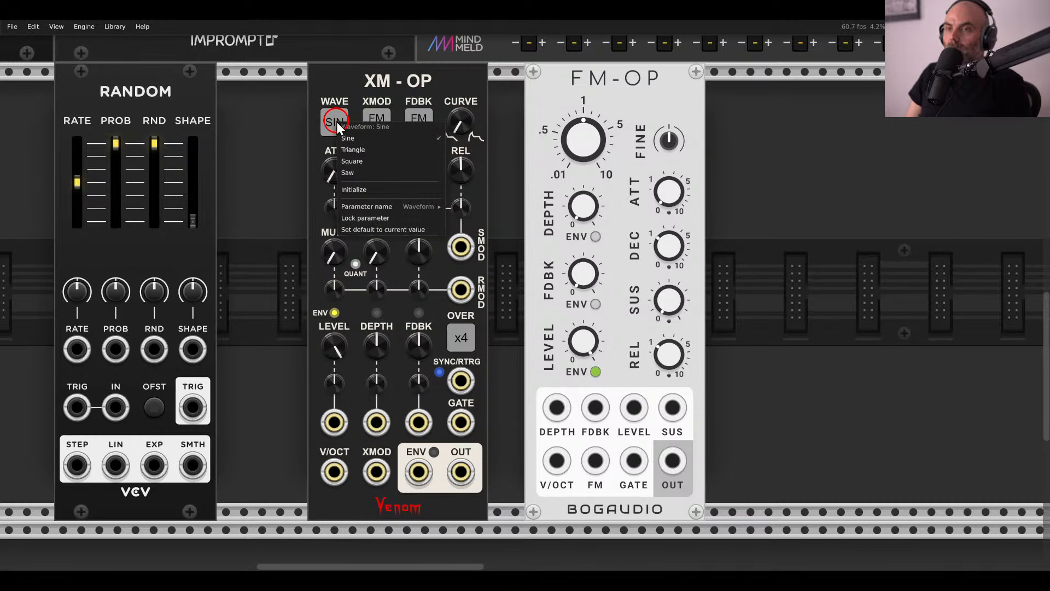
left_click(336, 117)
right_click(373, 117)
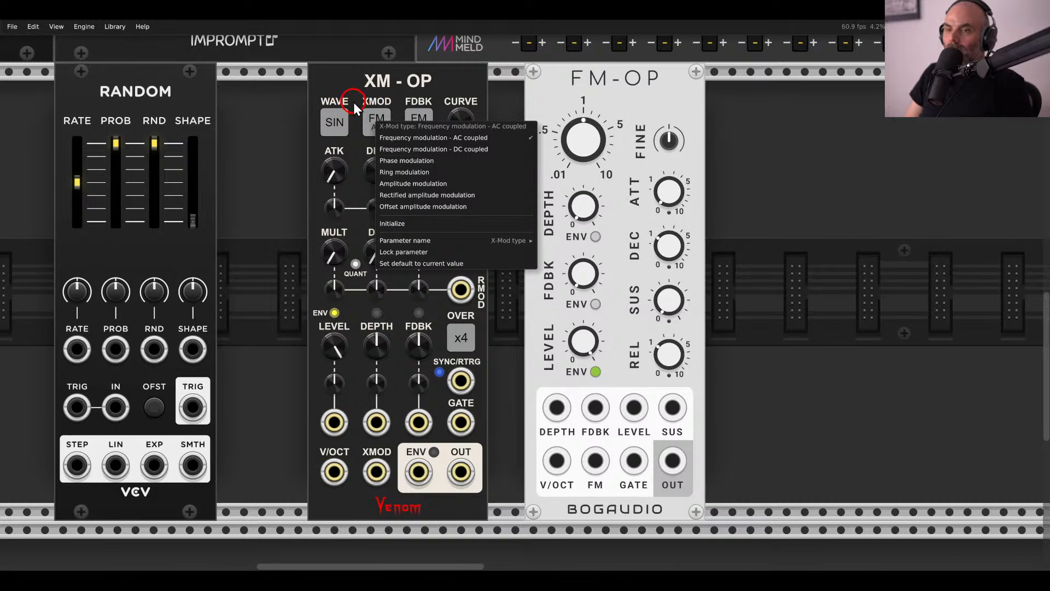
left_click(356, 101)
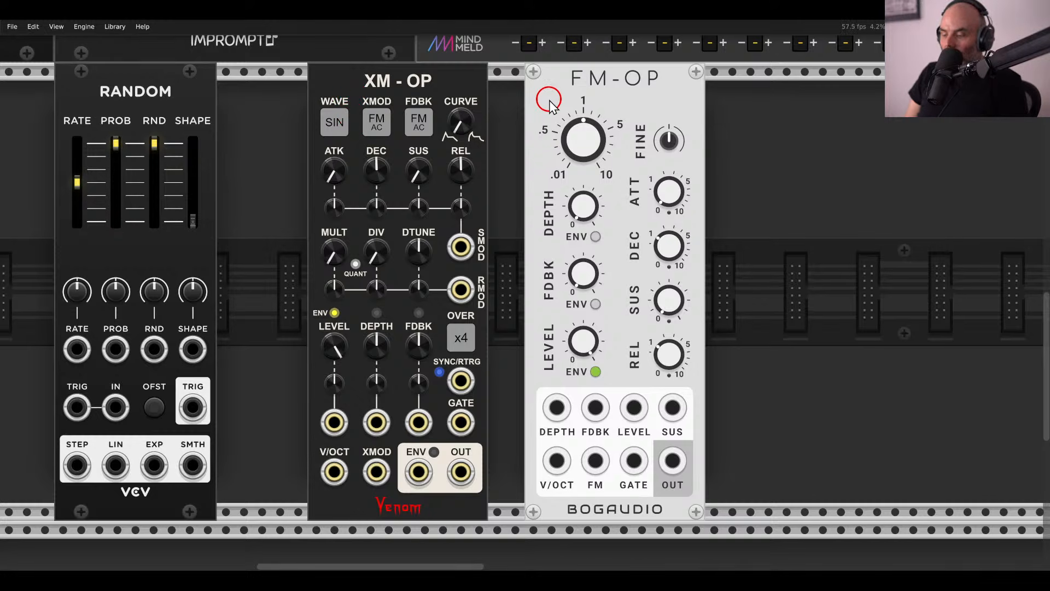
Delete the Bogaudio FM-OP module from the row.
key("Delete")
left_click_drag(530, 150, 670, 156)
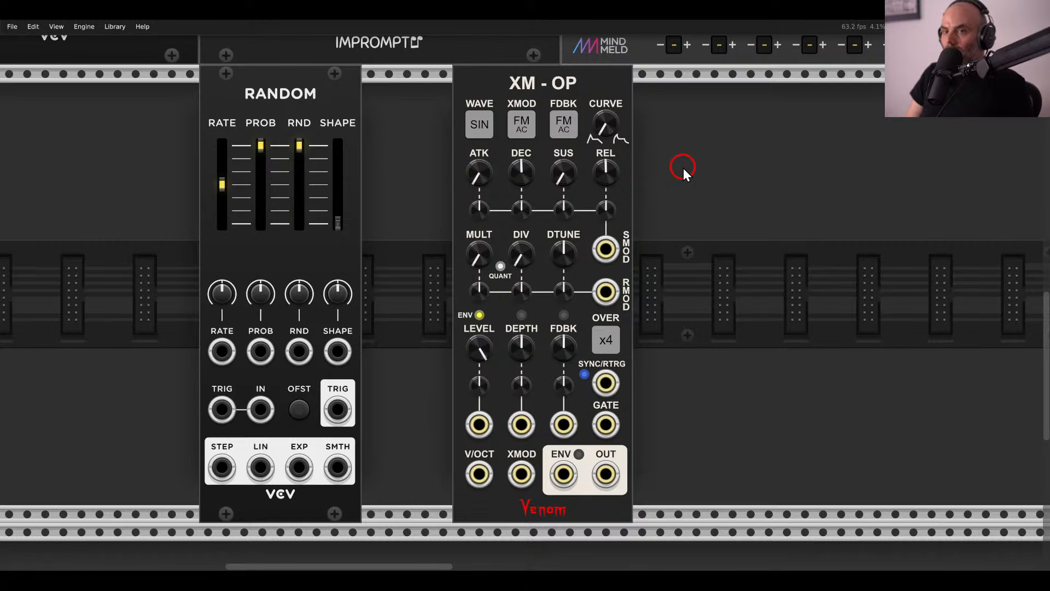
Search the module library for "random" and browse the matching modules without adding one.
right_click(684, 168)
type("random")
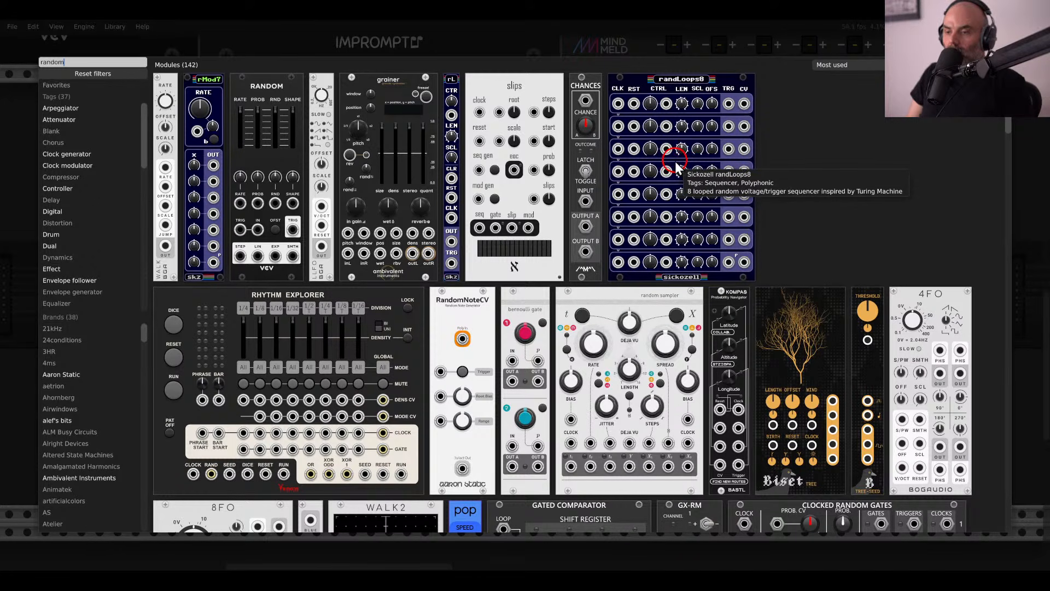
scroll(671, 162, "down", 3)
scroll(669, 162, "down", 10)
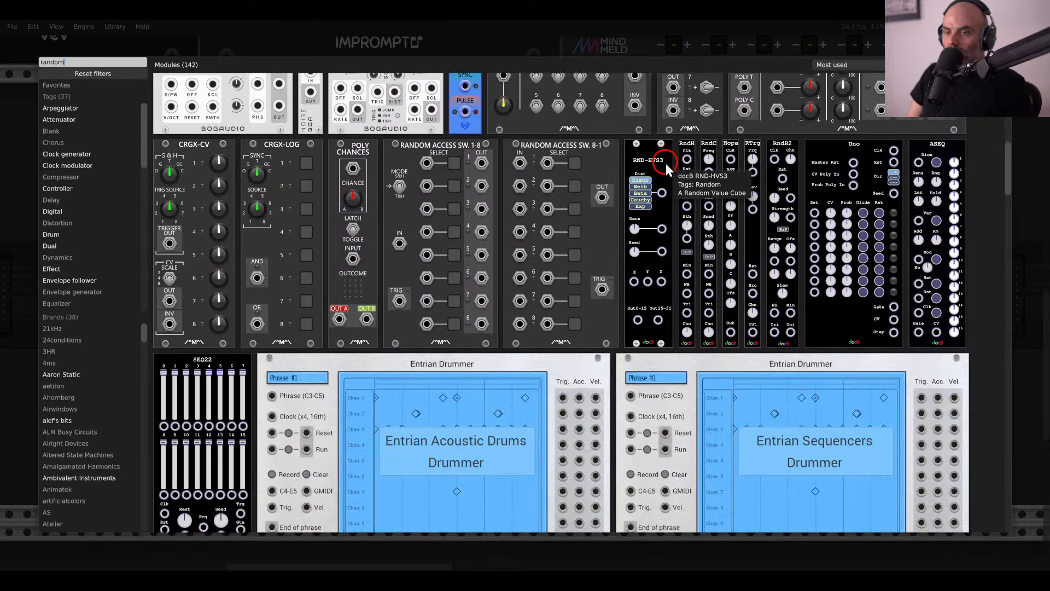
scroll(656, 163, "down", 10)
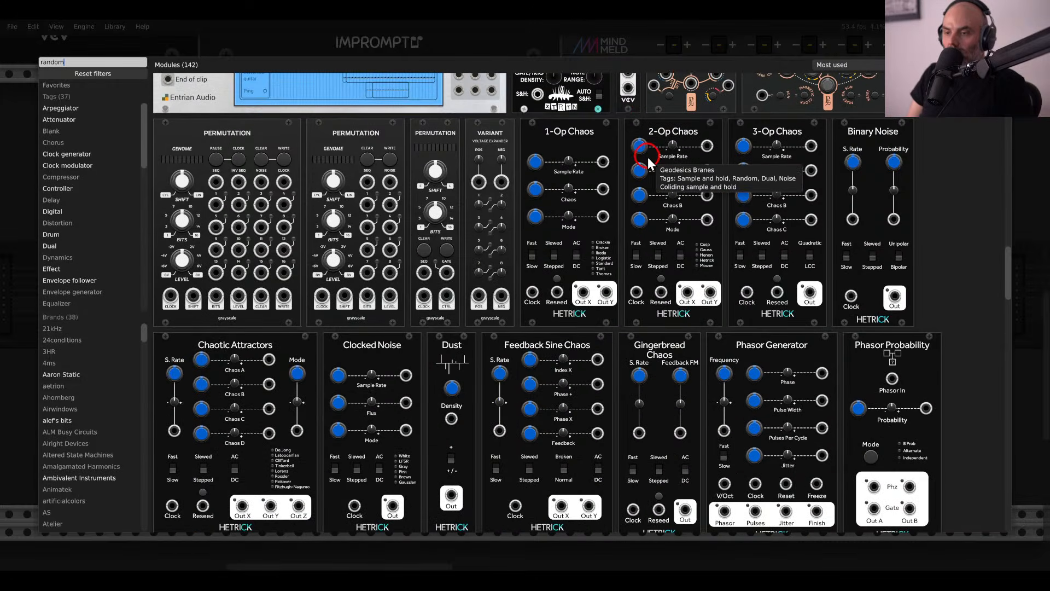
scroll(642, 156, "down", 5)
key("Escape")
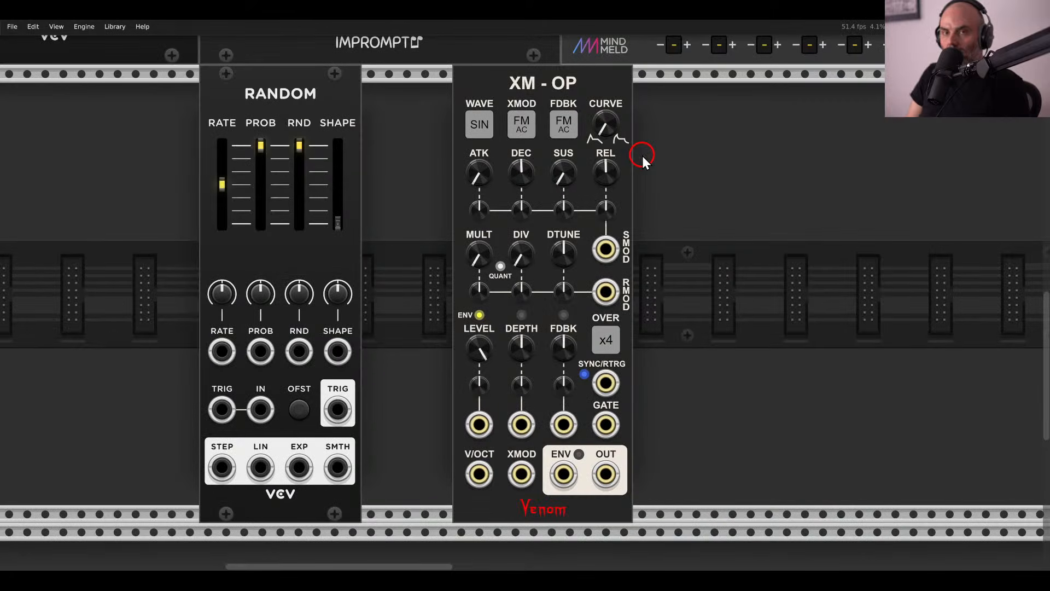
Remove the MB module from the end of the mixer row, after the cable colour key.
scroll(839, 169, "right", 2)
scroll(709, 275, "up", 5)
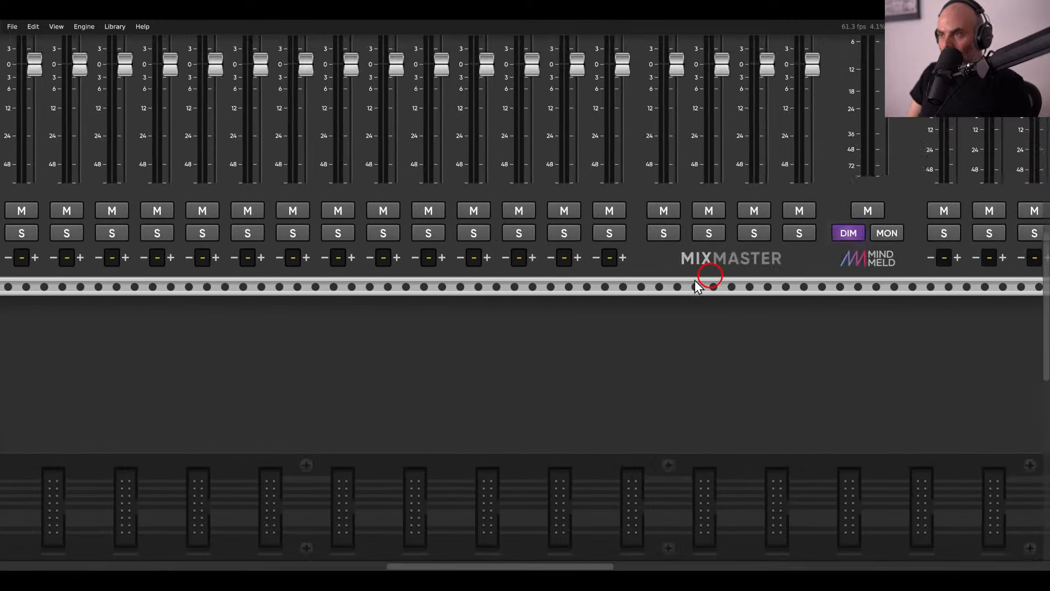
scroll(737, 342, "down", 4)
scroll(673, 224, "right", 3)
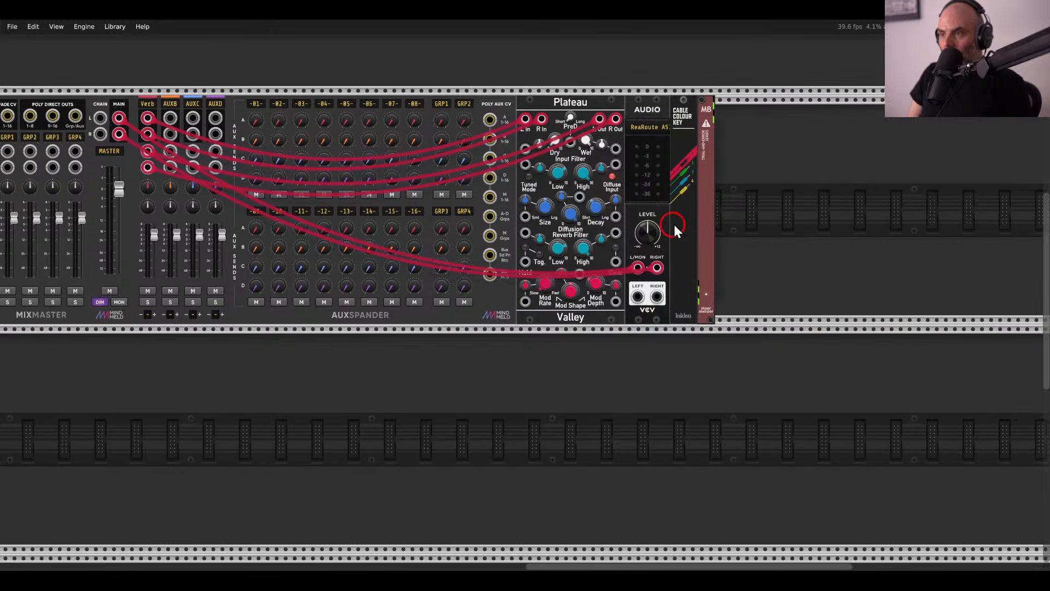
right_click(708, 169)
Search the module library for "nano" and add its VCV Random module in the empty row beneath the aux channels.
type("nano")
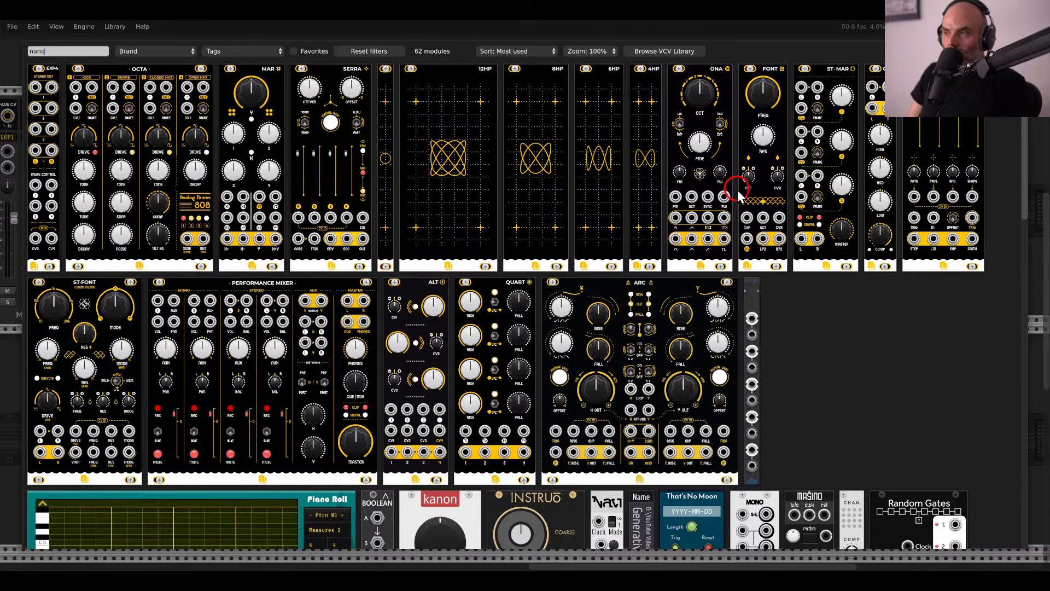
left_click(943, 180)
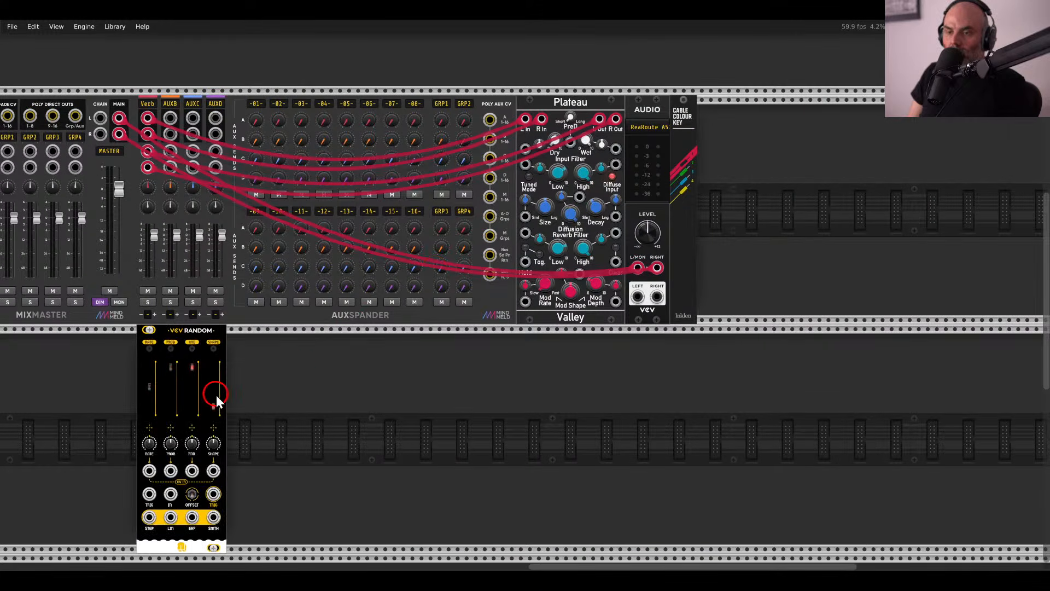
Delete the NANO Modules VCV Random module from the row beneath the mixer.
left_click_drag(262, 380, 900, 258)
left_click_drag(816, 222, 369, 244)
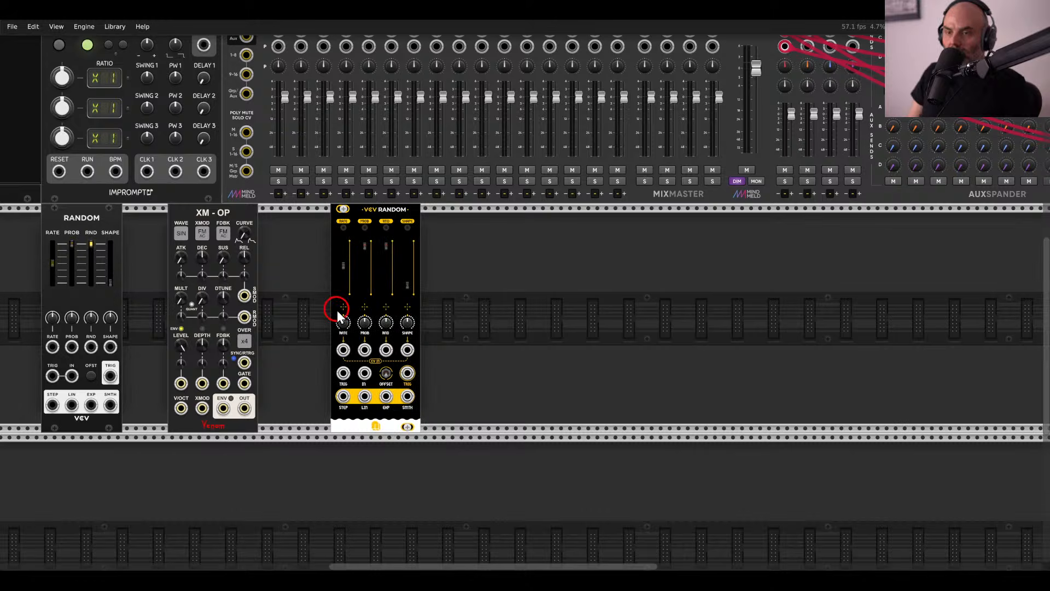
scroll(337, 310, "up", 3)
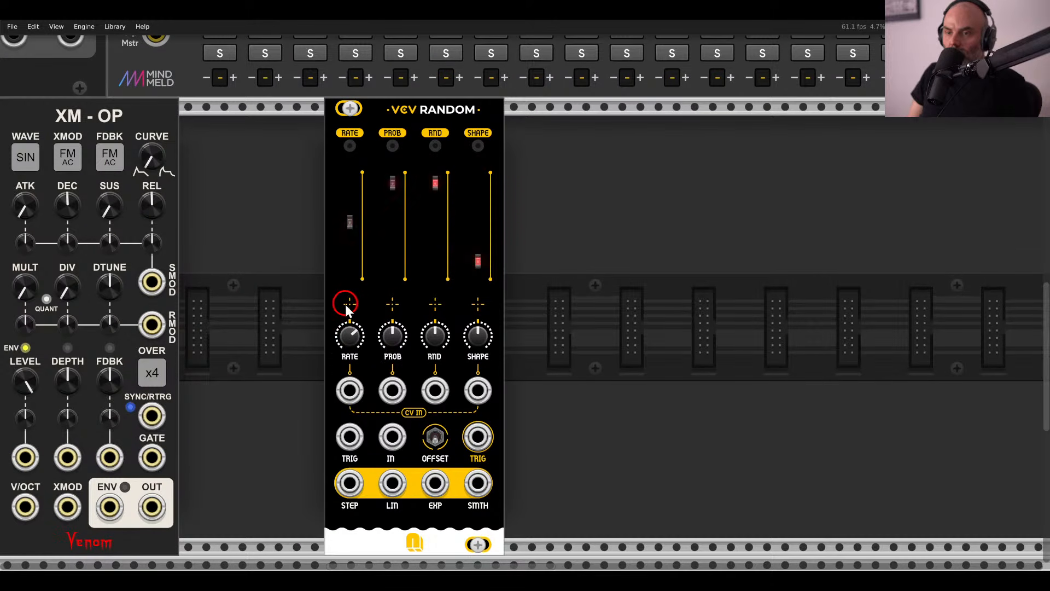
right_click(370, 137)
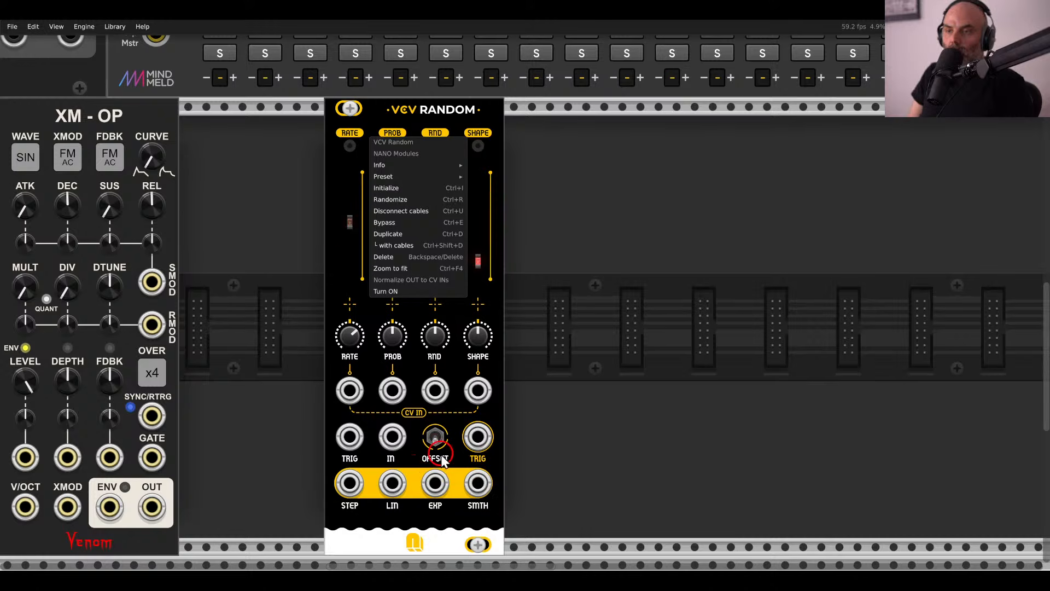
left_click(349, 153)
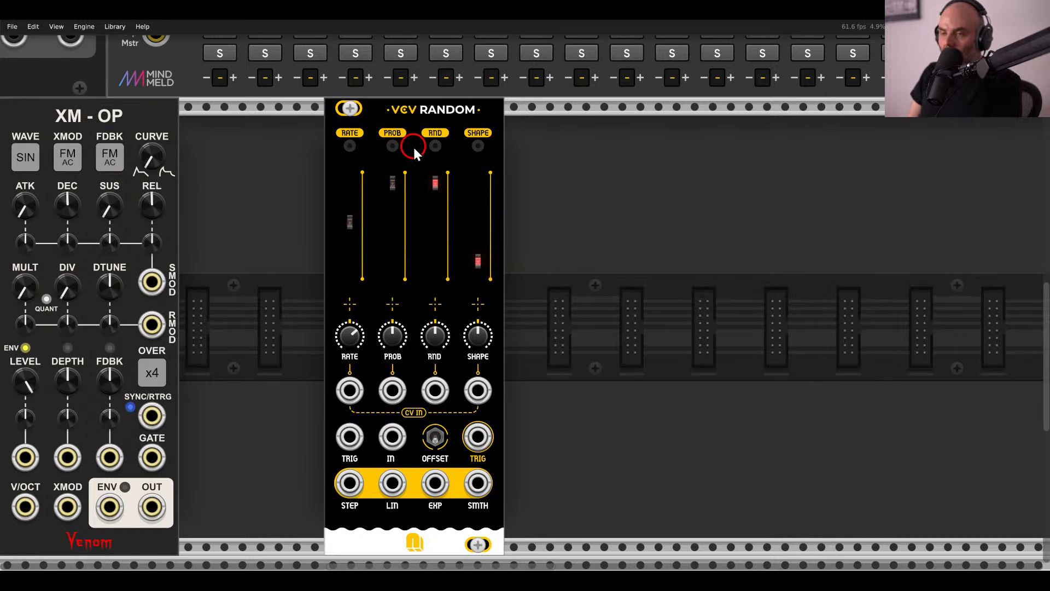
key("Delete")
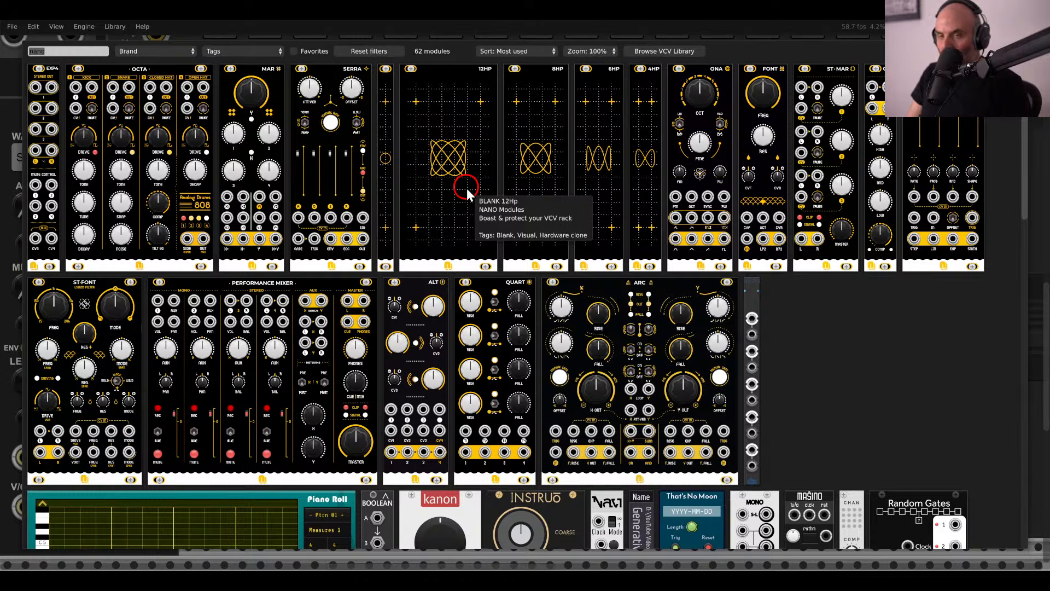
Add the stoermelder MB module from the library again and place it at the end of the mixer row, after the cable colour key.
key("BackSpace")
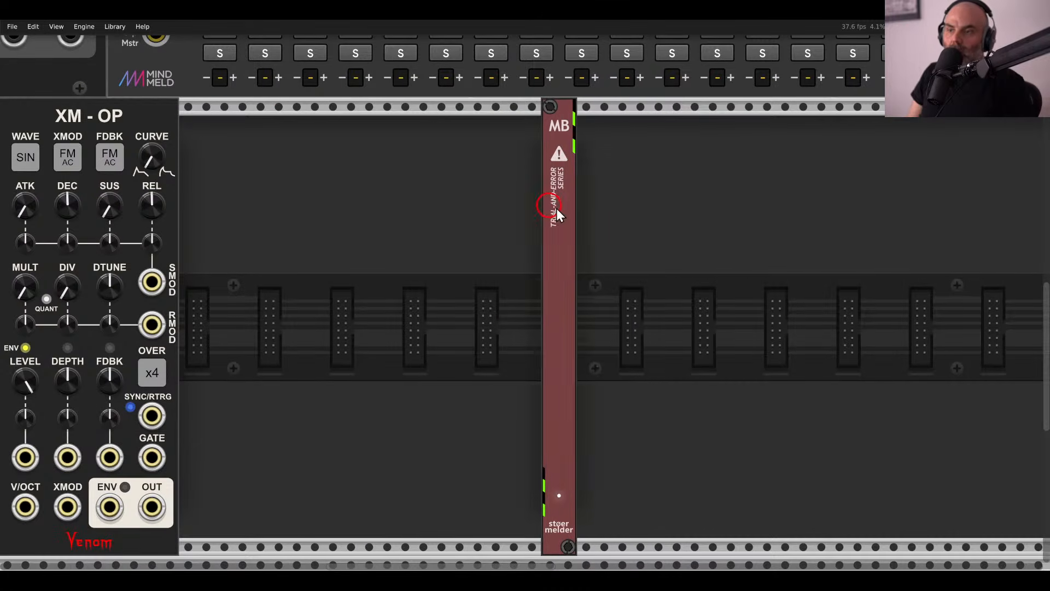
scroll(609, 219, "down", 5)
left_click_drag(557, 210, 539, 250)
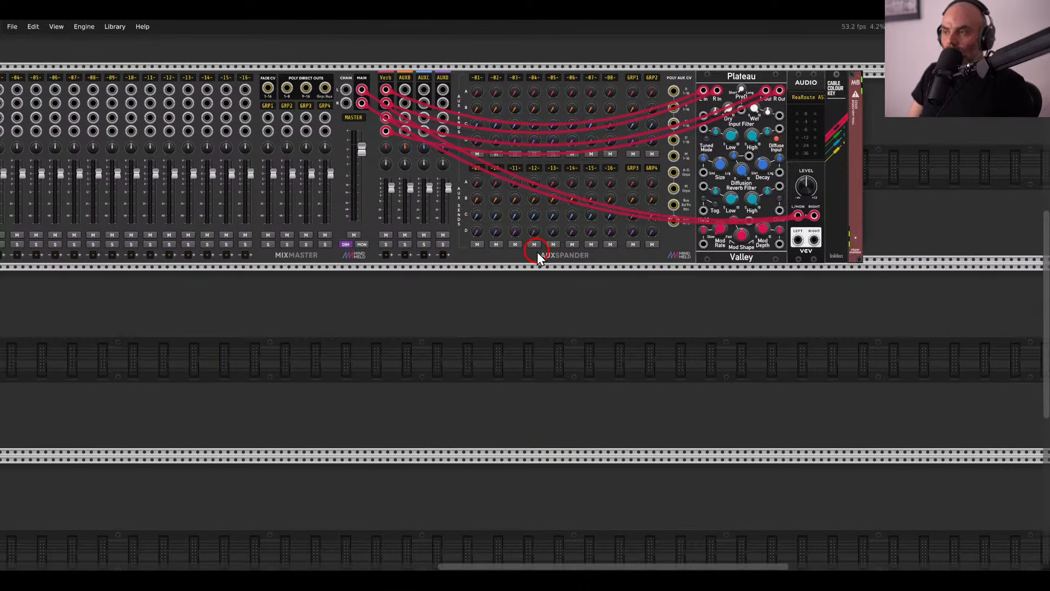
Move the XM-OP module farther from the Random module to open up space between them.
left_click_drag(110, 300, 679, 288)
scroll(430, 347, "up", 3)
scroll(430, 346, "up", 2)
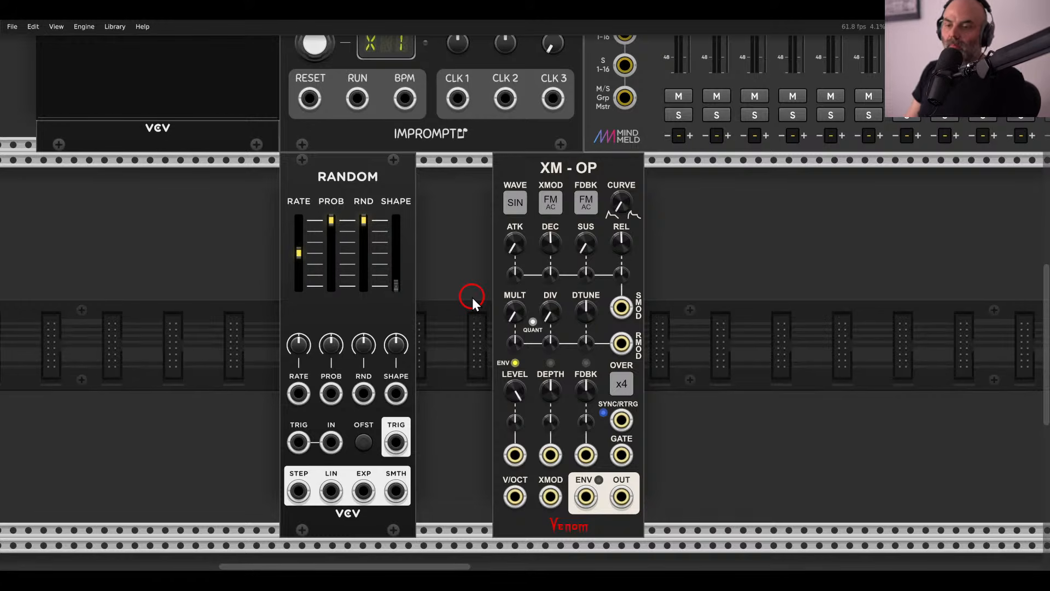
left_click_drag(468, 297, 516, 272)
scroll(498, 287, "up", 2)
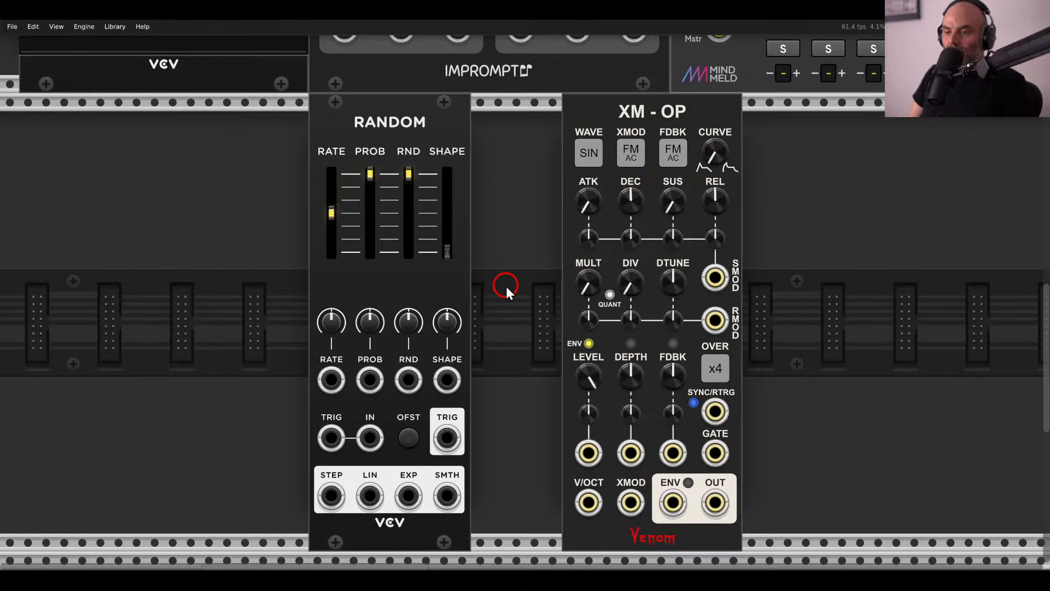
scroll(503, 280, "down", 1)
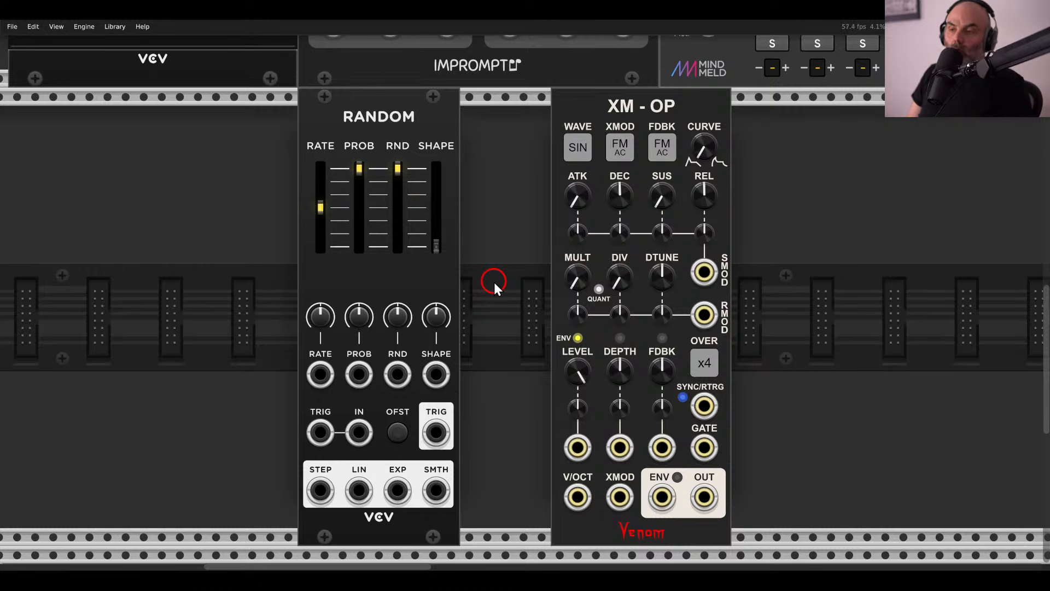
left_click_drag(511, 286, 484, 280)
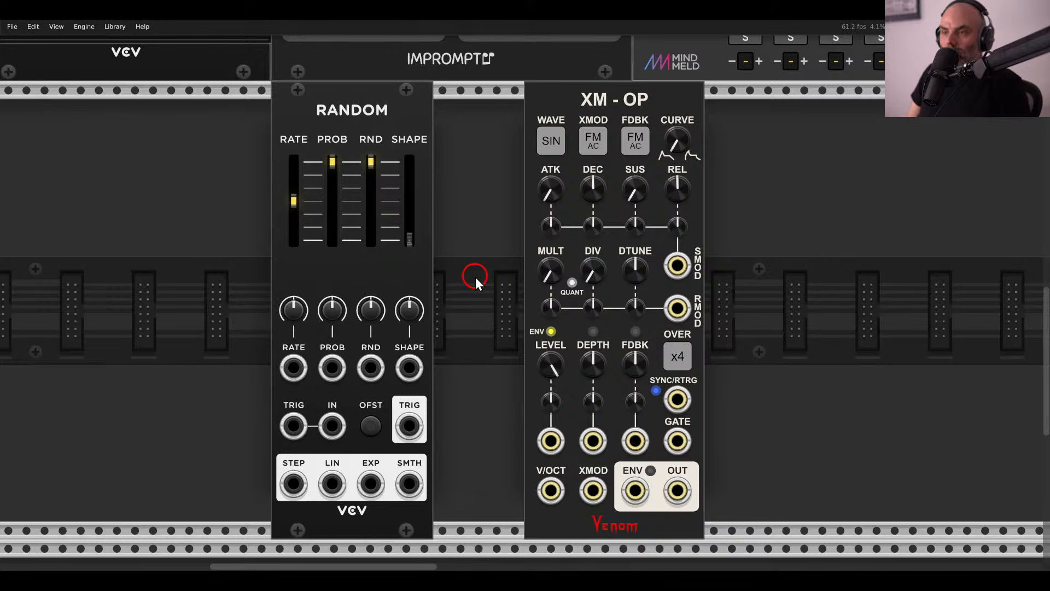
left_click_drag(487, 269, 408, 270)
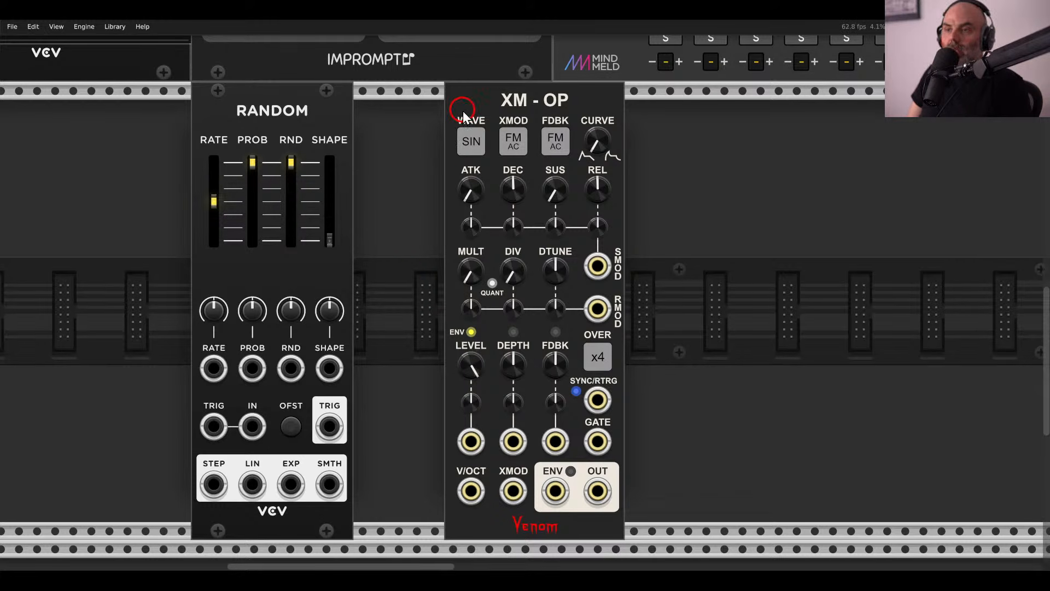
left_click_drag(462, 112, 604, 122)
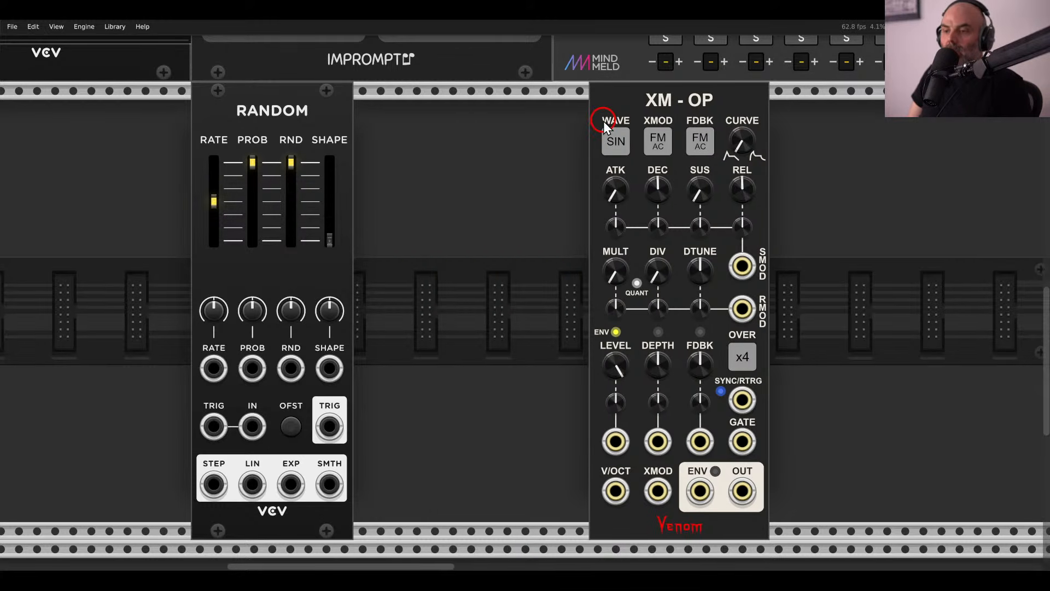
right_click(493, 213)
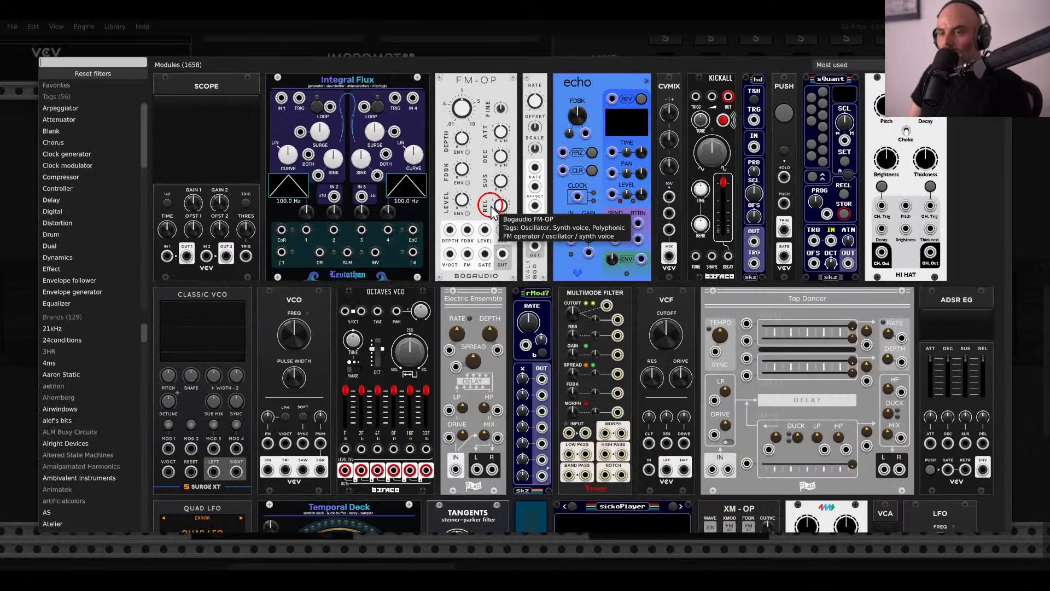
type("micro")
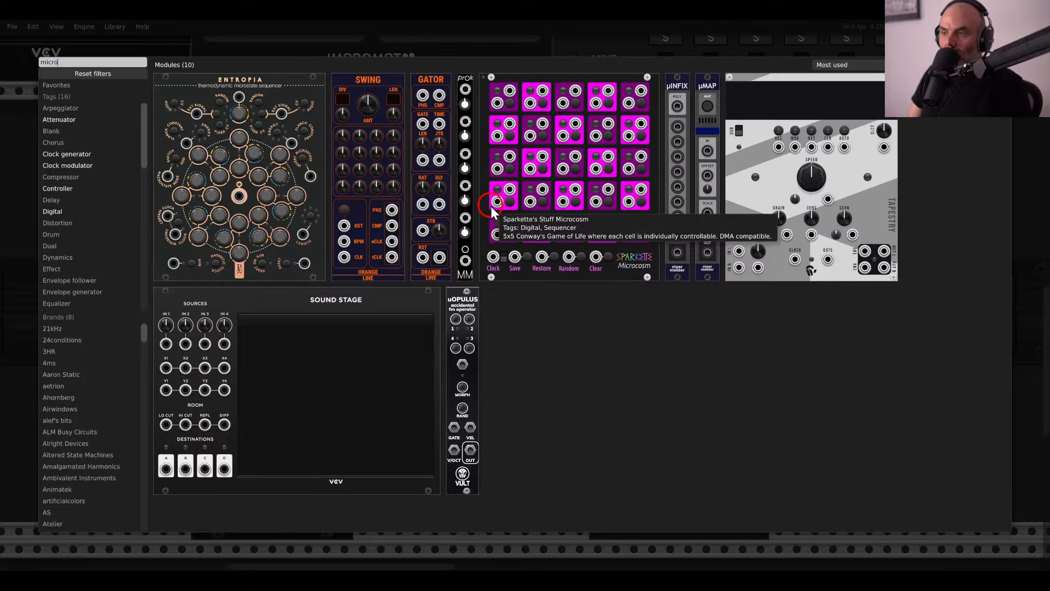
key("Escape")
Search the module library for "quant", add sQuant beside Random, and move XM-OP directly against it.
left_click_drag(460, 221, 520, 214)
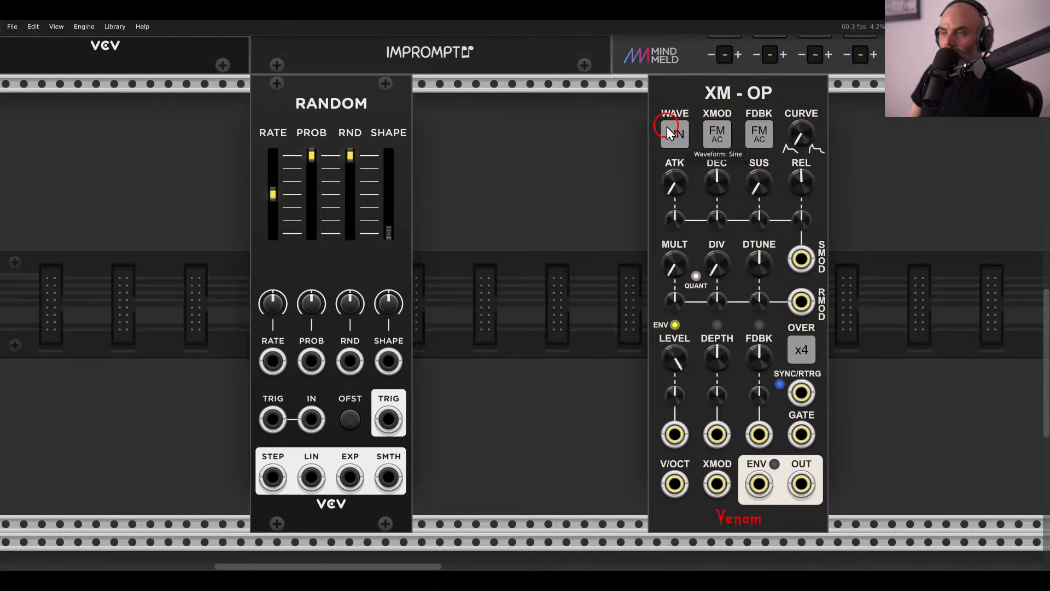
key("Return")
type("quant")
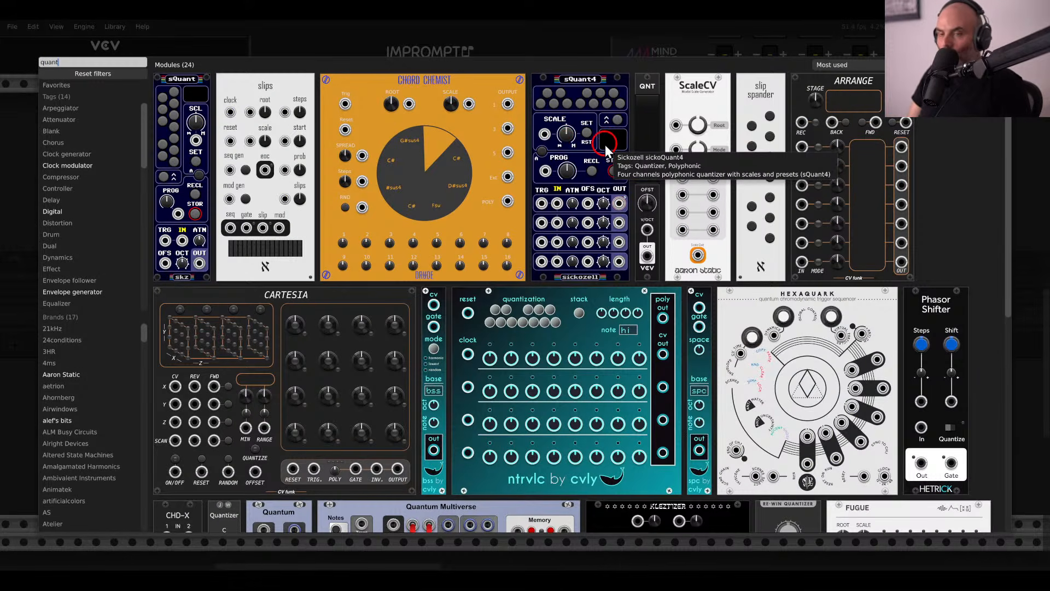
left_click(203, 84)
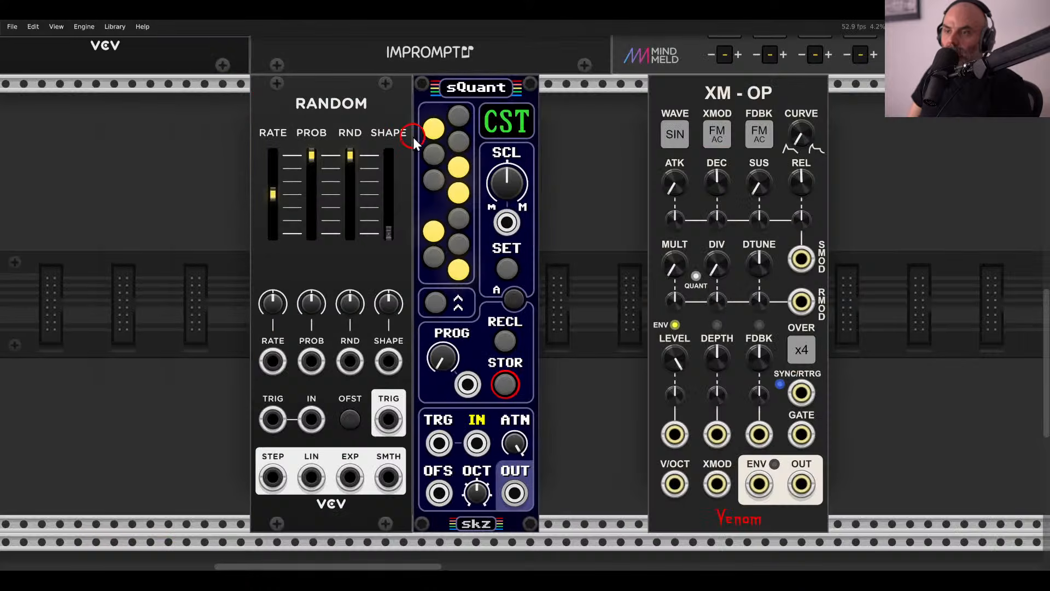
left_click_drag(725, 81, 589, 86)
Switch off all the active notes in sQuant's scale keyboard.
left_click(433, 131)
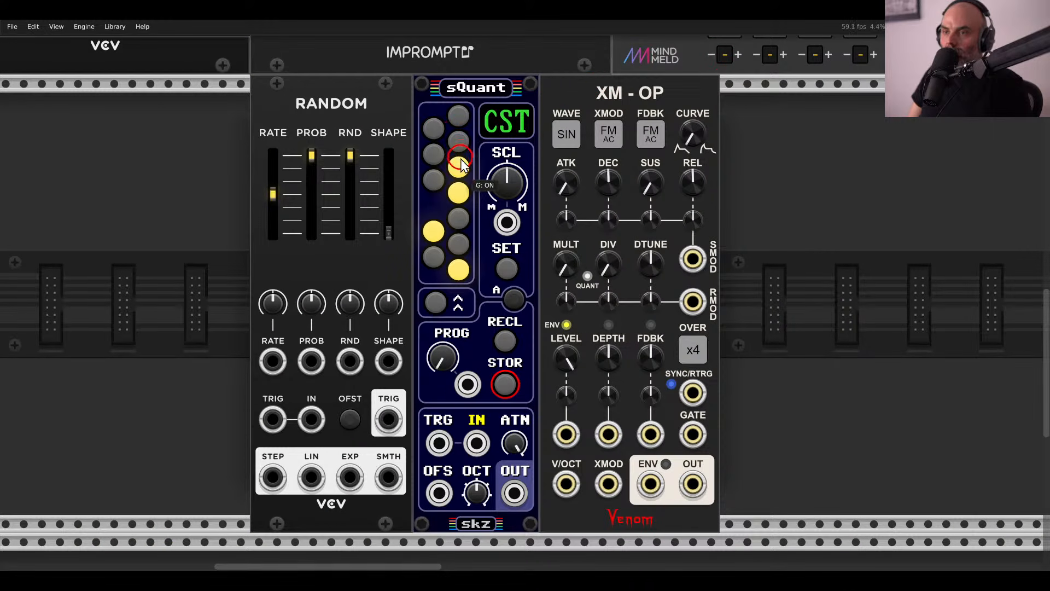
left_click(457, 166)
left_click(458, 192)
left_click(436, 224)
left_click(456, 266)
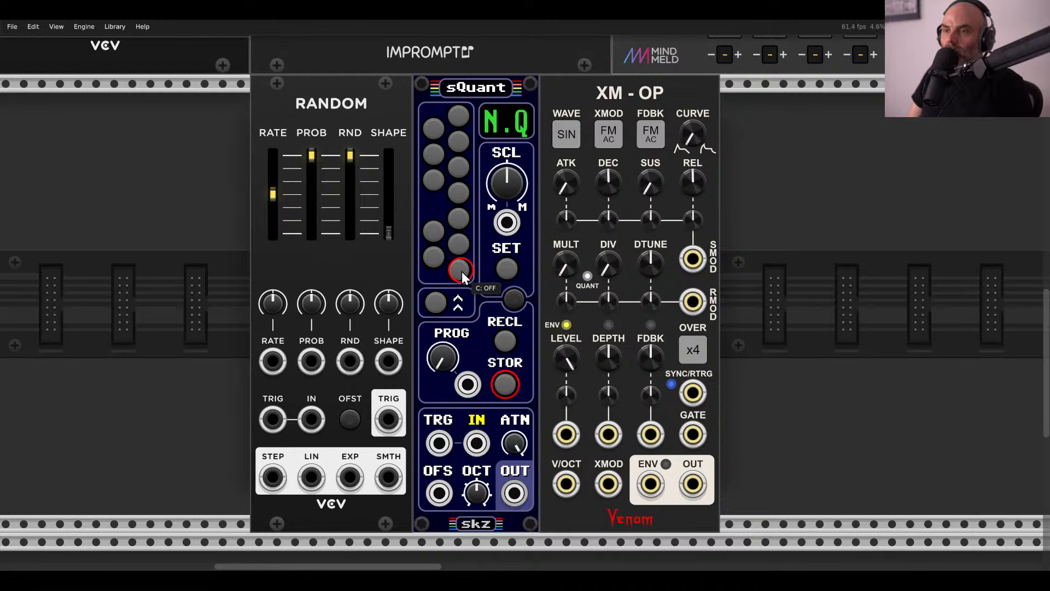
Enable the notes C, E, G, A and B in sQuant's scale keyboard.
left_click(459, 220)
left_click(461, 165)
left_click(455, 117)
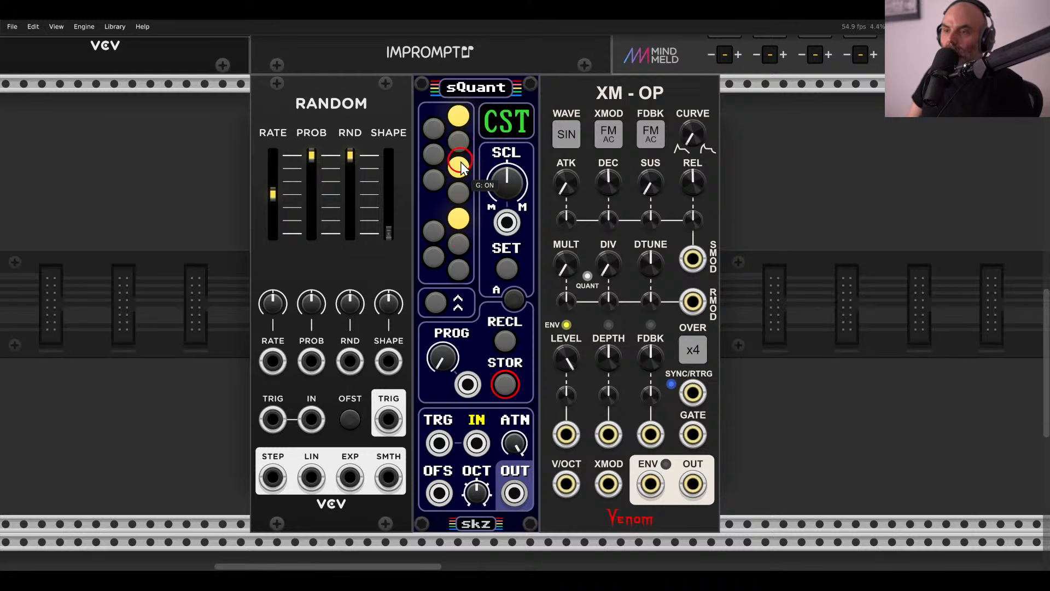
left_click(459, 276)
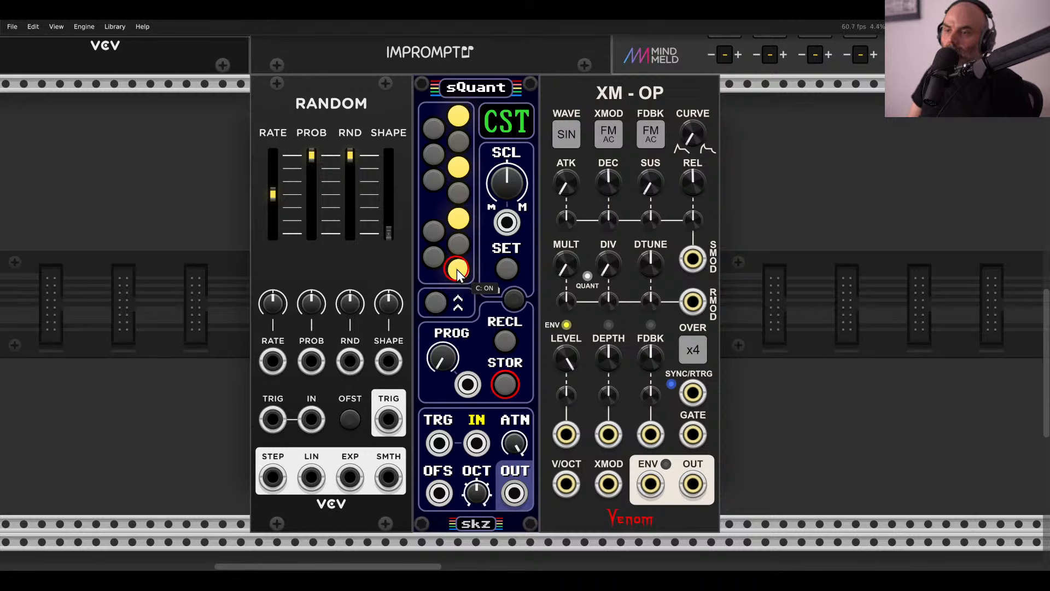
left_click(458, 142)
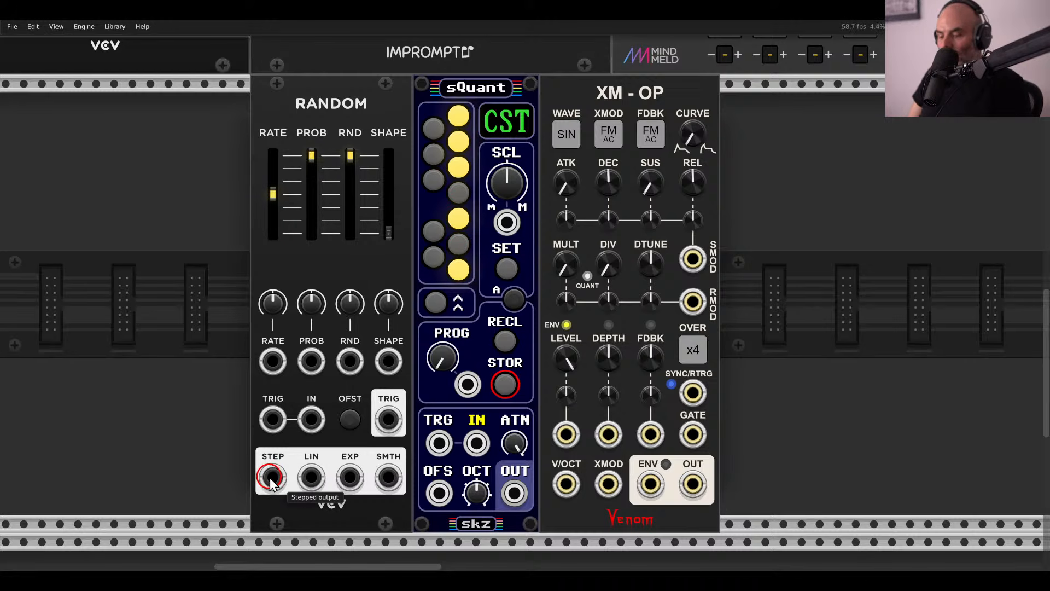
Patch Random's STEP output into sQuant's IN and shift sQuant and XM-OP away from Random to make room.
left_click_drag(272, 478, 476, 442)
left_click_drag(785, 206, 647, 90)
Add a VCV Scope between Random and sQuant, routing the STEP signal through its IN 1 and OUT 1 into sQuant's IN.
left_click(524, 165)
right_click(524, 167)
key("BackSpace")
left_click(202, 115)
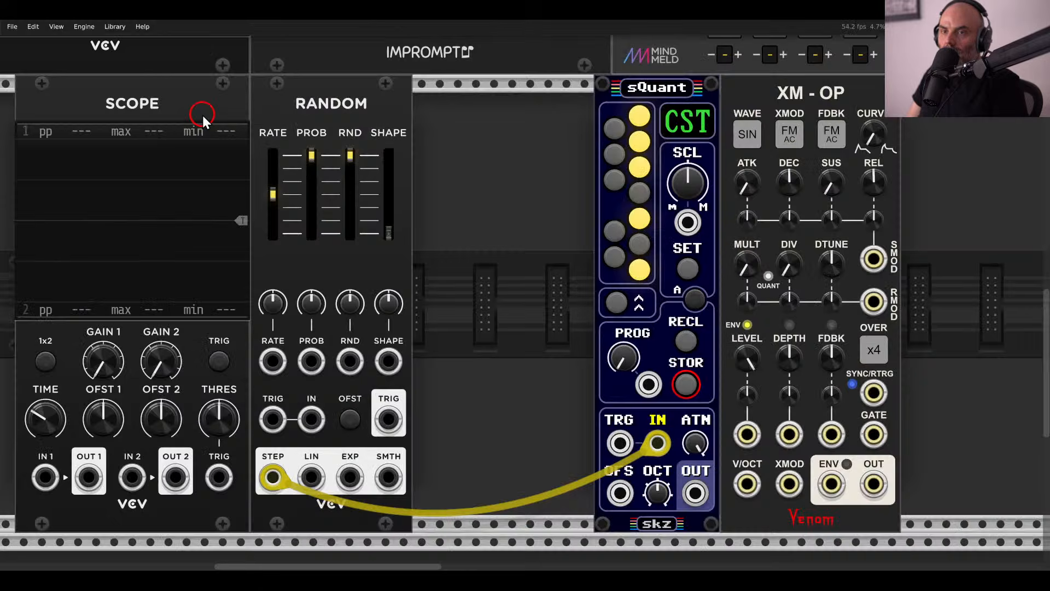
left_click_drag(203, 115, 454, 221)
mouse_move(747, 443)
left_mouse_down()
mouse_move(479, 477)
mouse_move(705, 476)
mouse_move(748, 443)
left_mouse_up()
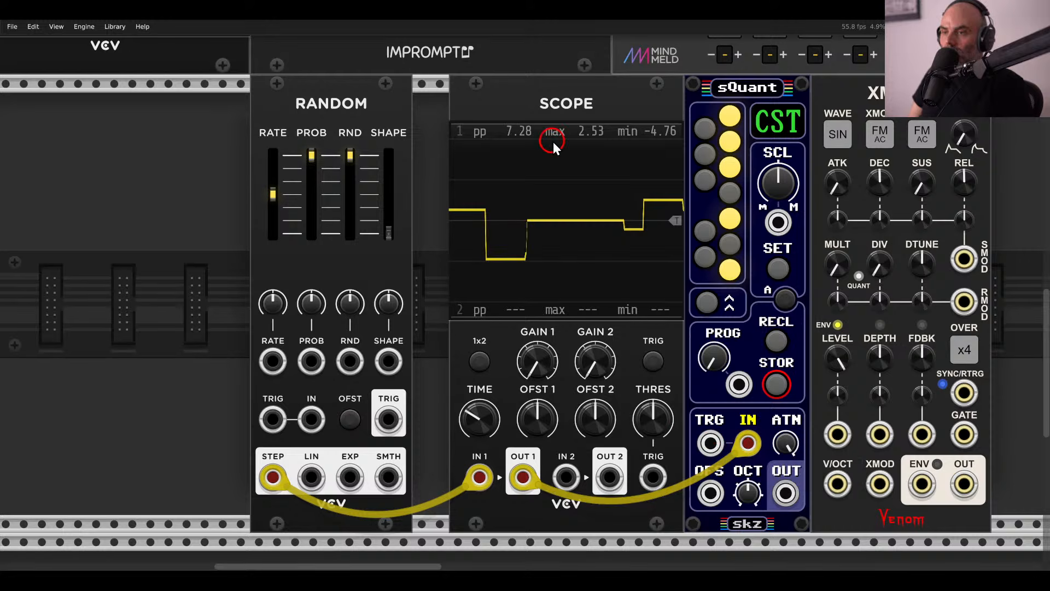
Close the gaps in the row so Scope, sQuant and XM-OP sit directly side by side after Random.
scroll(680, 142, "right", 2)
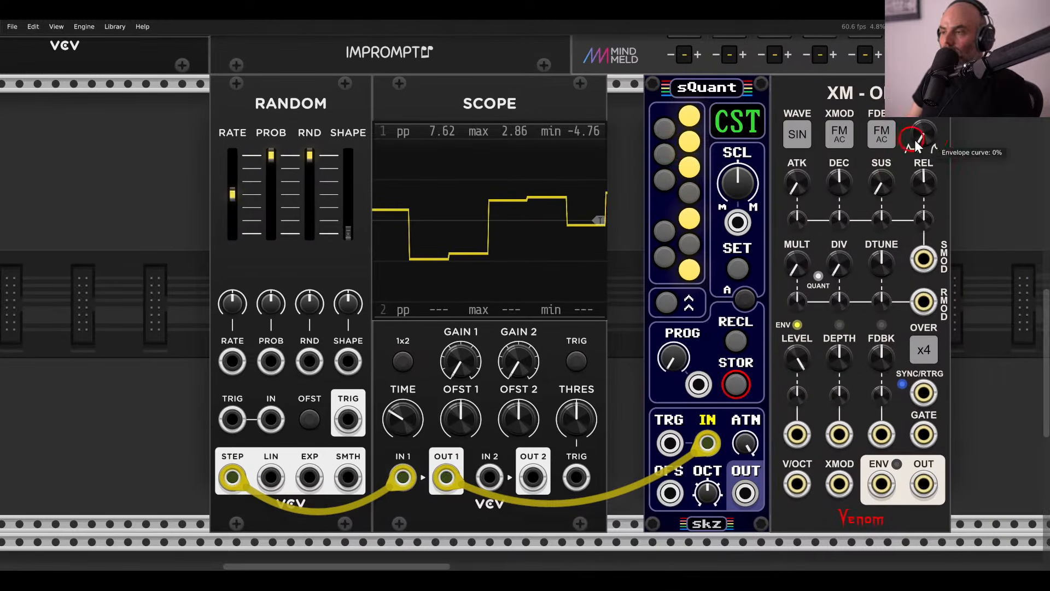
left_click(928, 119, "shift")
left_click(740, 91, "shift")
left_click_drag(739, 91, 704, 91)
left_click(853, 157)
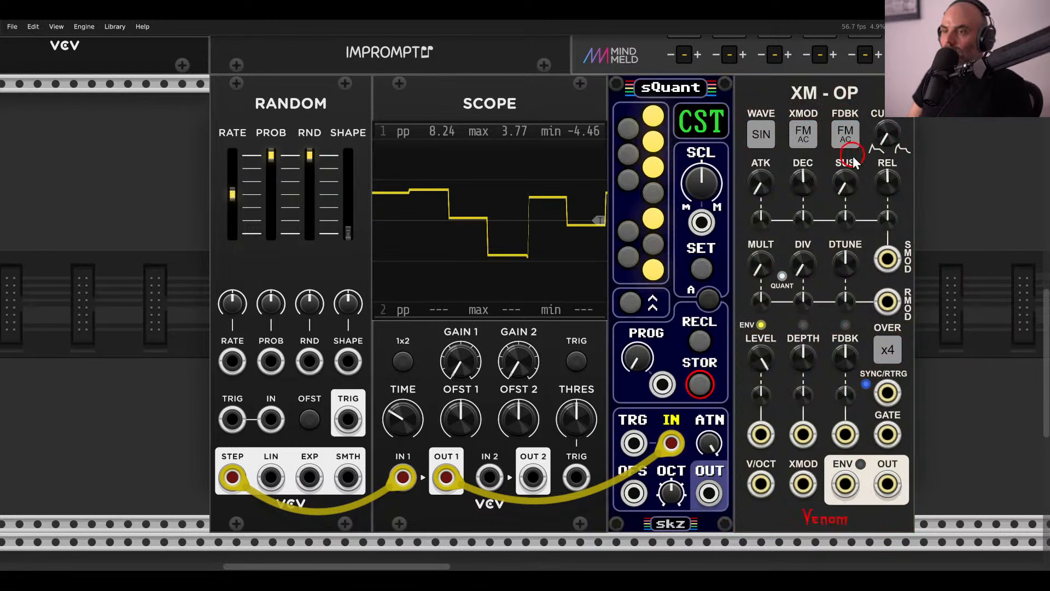
Raise the Random module's internal trigger rate slightly.
left_click(249, 174)
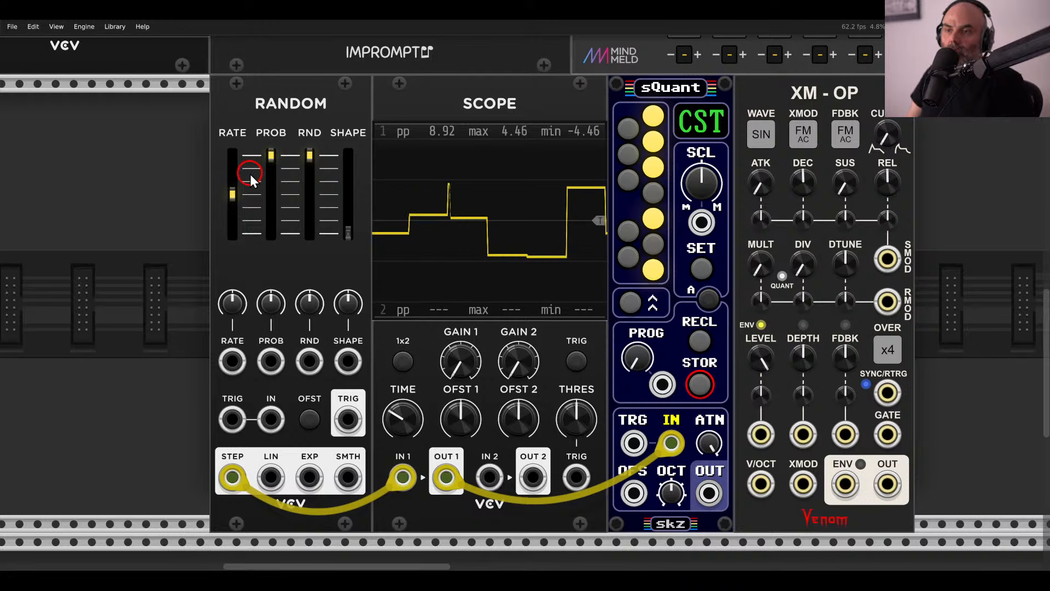
mouse_move(242, 204)
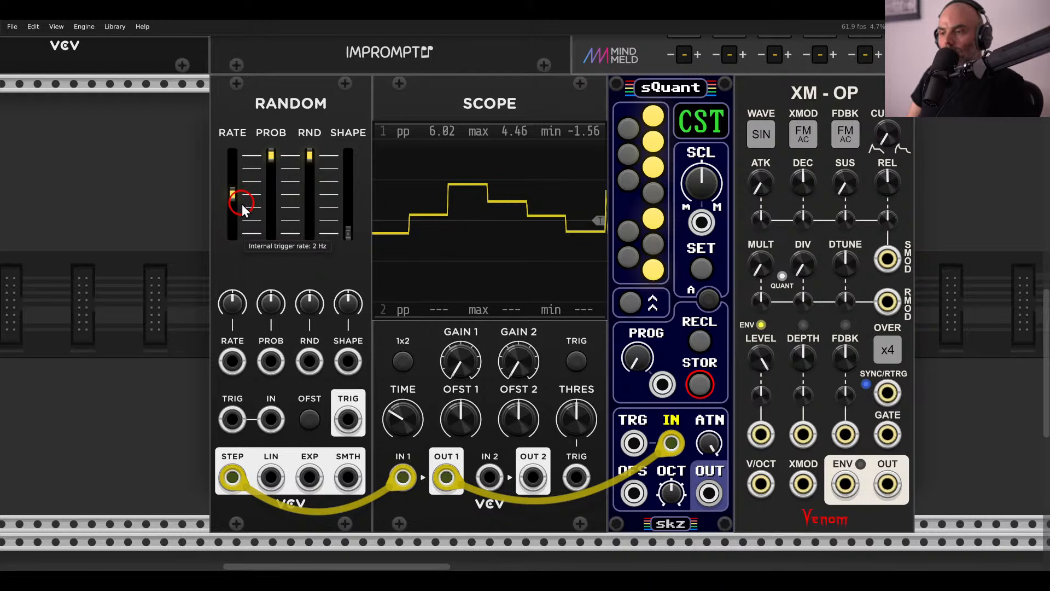
left_click_drag(241, 205, 234, 188)
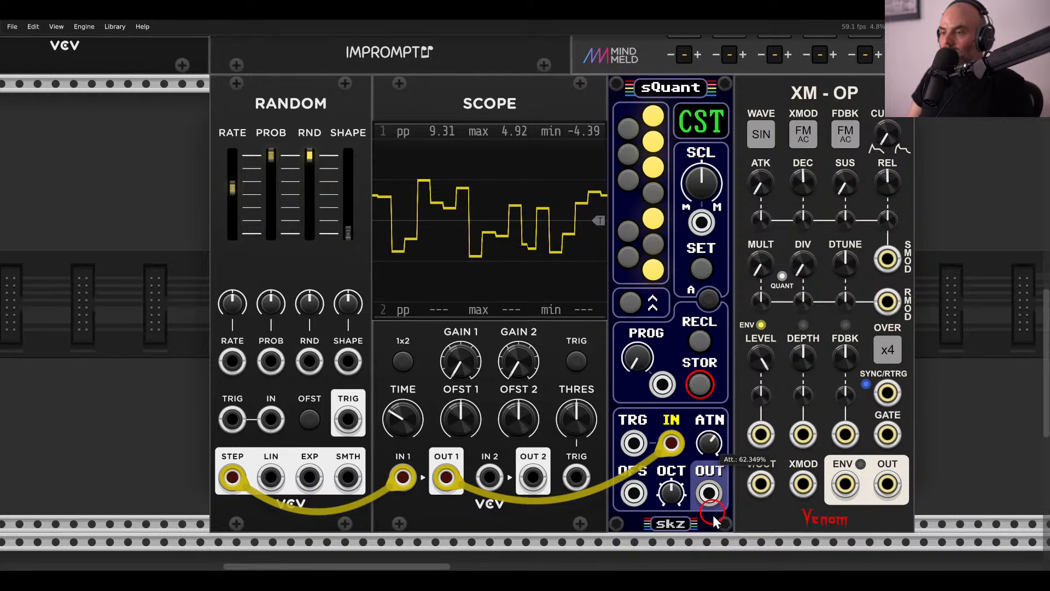
With sQuant's ATN lowered, patch its OUT to XM-OP's V/OCT and XM-OP's ENV output to the mixer's channel 01 left input.
left_click_drag(710, 444, 760, 484)
left_click_drag(846, 486, 681, 221)
scroll(839, 482, "up", 10)
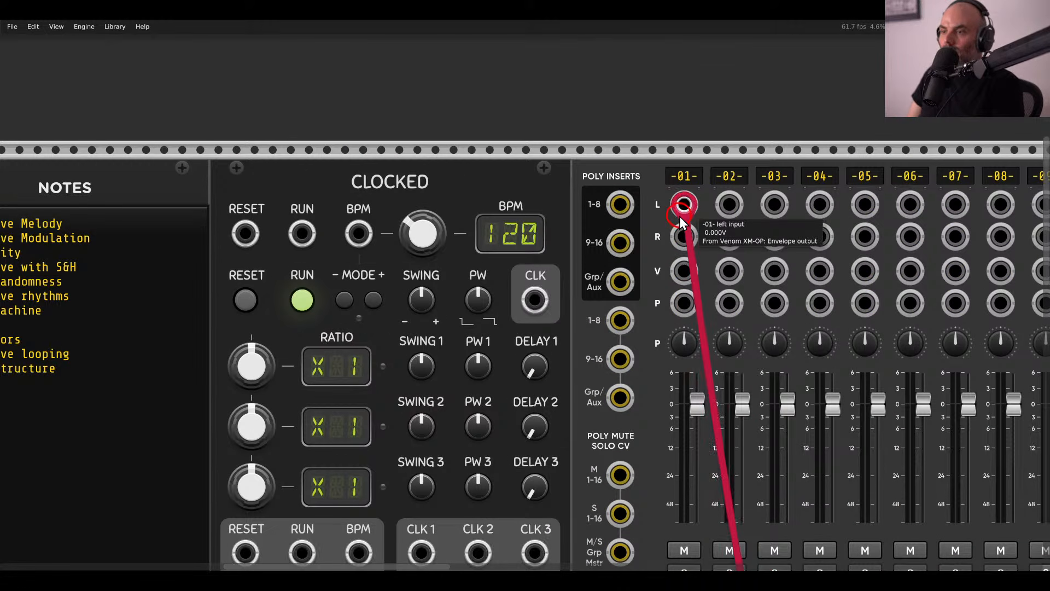
Patch the Random module's TRIG output into XM-OP's GATE input.
scroll(679, 218, "down", 12)
scroll(677, 216, "right", 4)
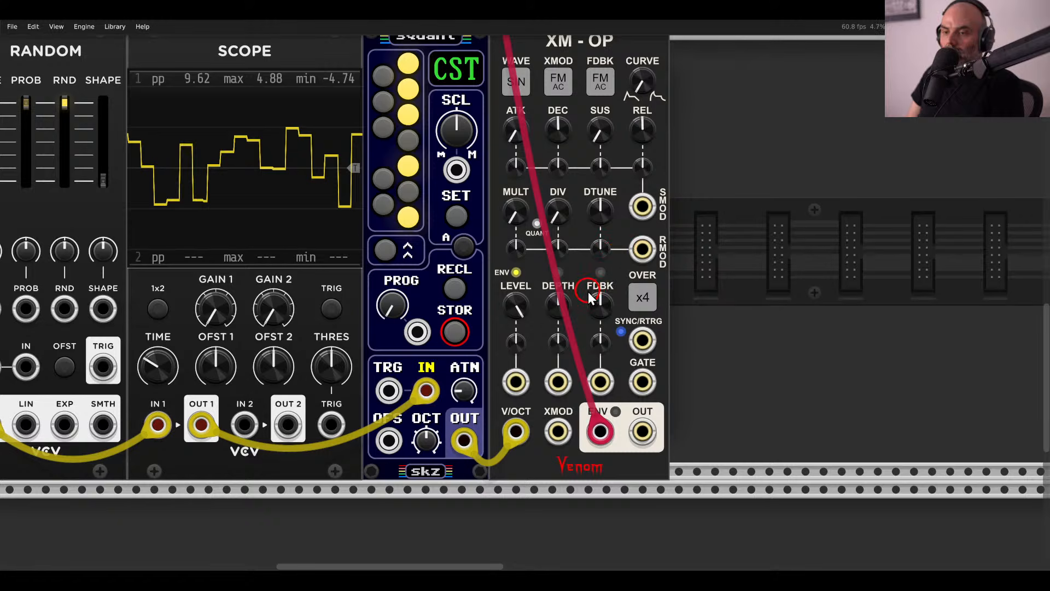
scroll(589, 295, "left", 3)
left_click_drag(224, 368, 764, 381)
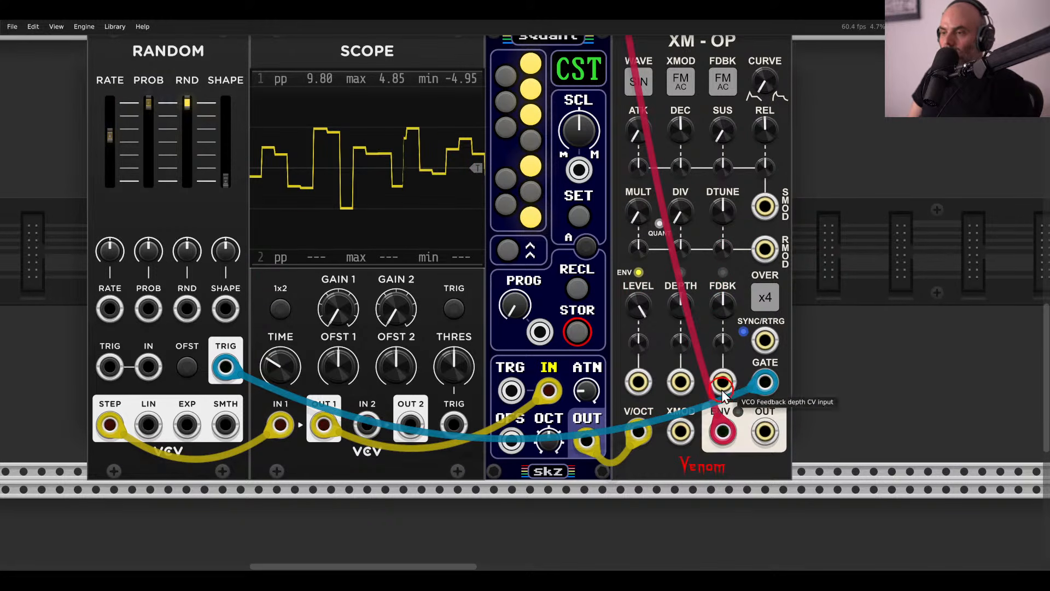
Lengthen the release and decay times of XM-OP's envelope.
left_click_drag(764, 131, 760, 93)
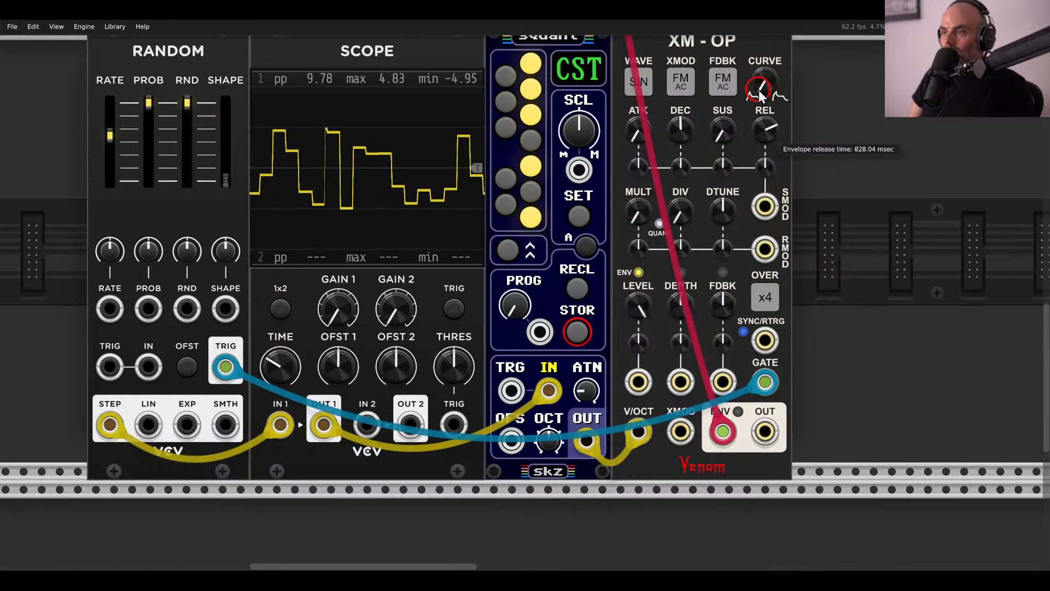
mouse_move(683, 130)
left_mouse_down()
mouse_move(670, 89)
mouse_move(686, 141)
left_mouse_up()
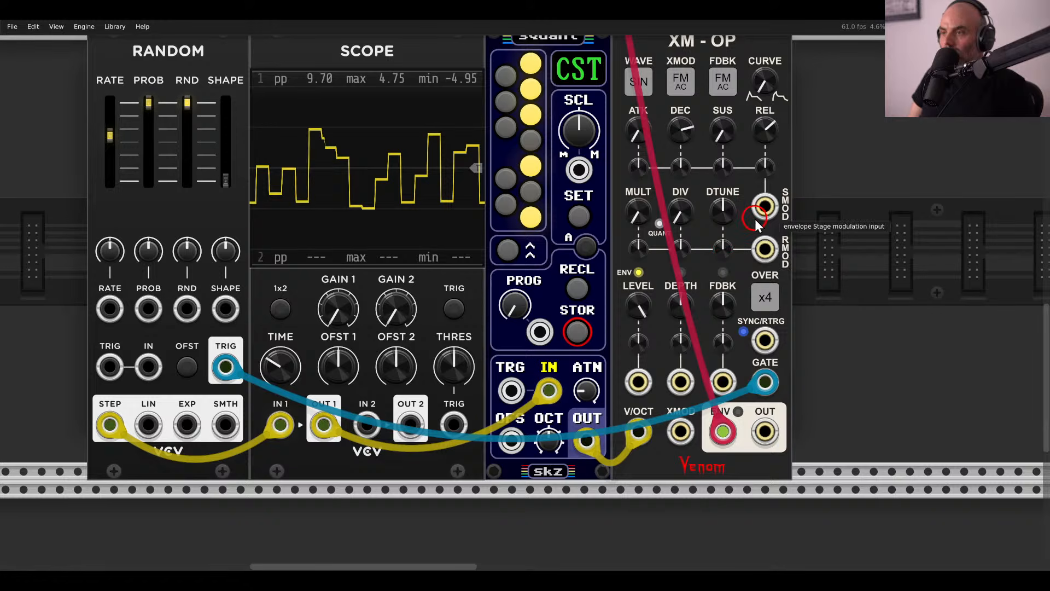
Shorten the release and decay times of XM-OP's envelope.
left_click_drag(755, 219, 706, 352)
left_click_drag(716, 265, 755, 377)
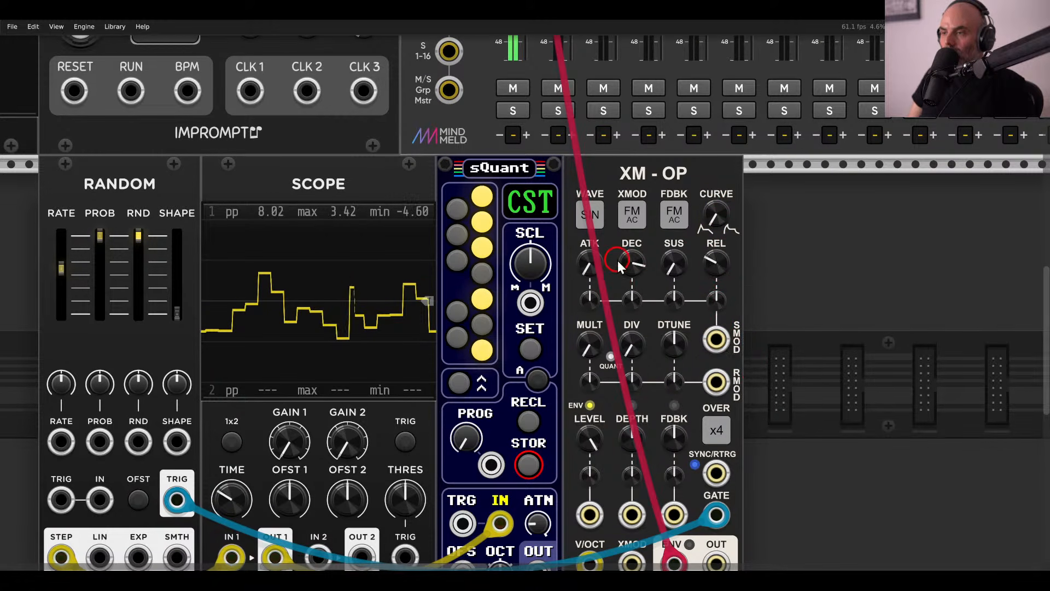
left_click_drag(618, 261, 615, 182)
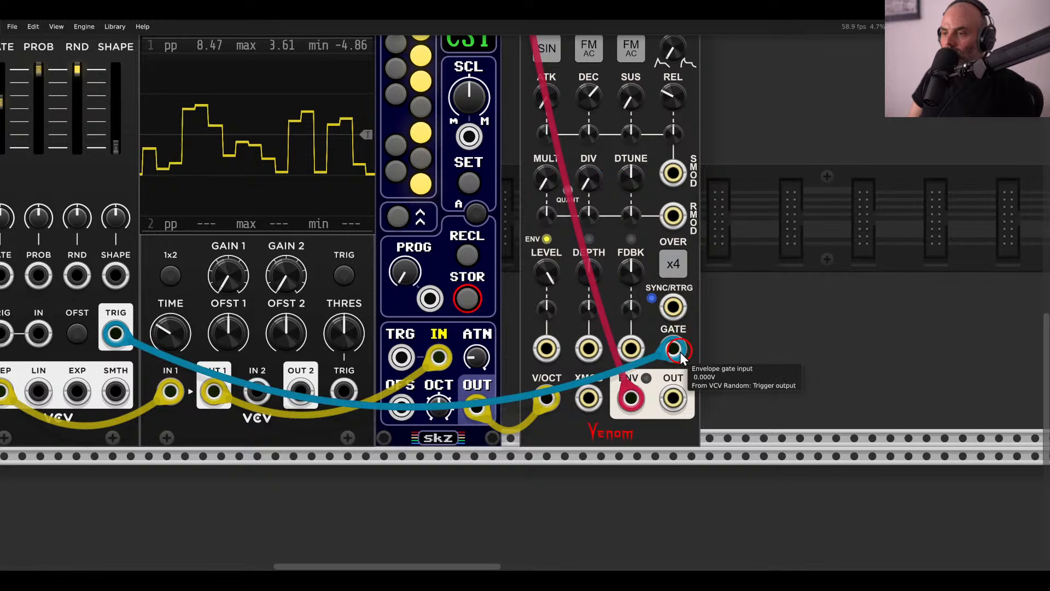
left_click_drag(679, 351, 645, 321)
left_click(545, 240)
right_click(546, 240)
left_click(571, 257)
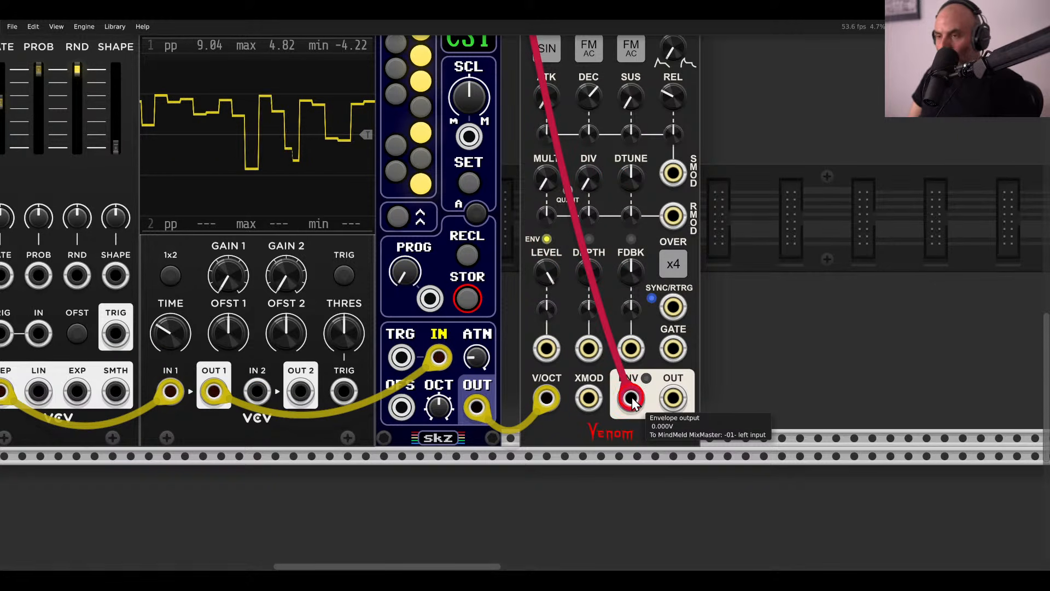
key("ctrl+z")
Move the mixer channel 01 cable from XM-OP's ENV output to its OUT output.
left_click_drag(631, 399, 671, 398)
scroll(634, 215, "up", 3)
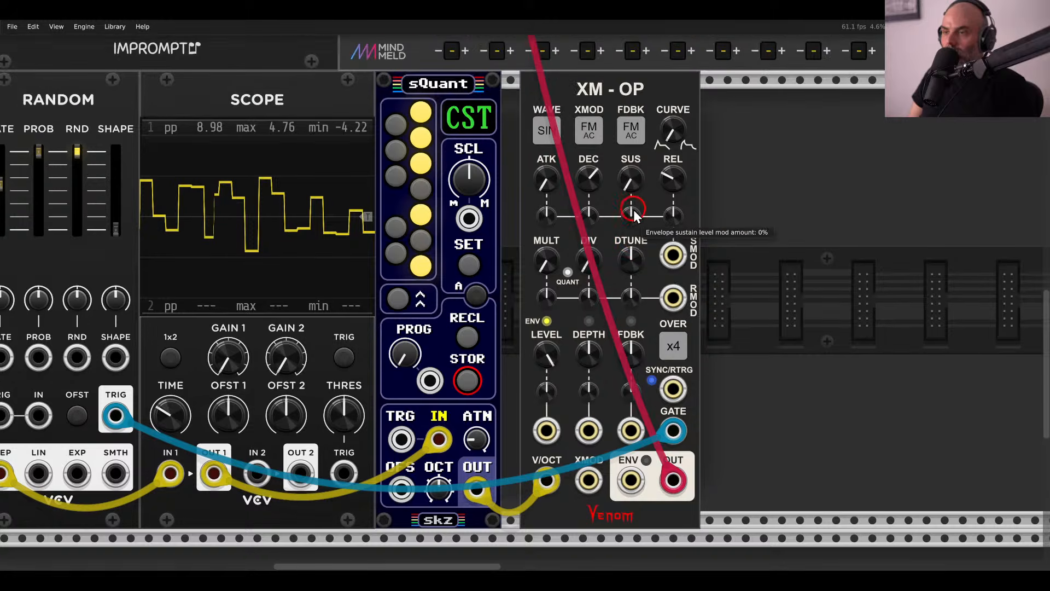
scroll(634, 215, "up", 1)
Lengthen XM-OP's envelope release and place the module flush against sQuant.
left_click_drag(665, 195, 665, 166)
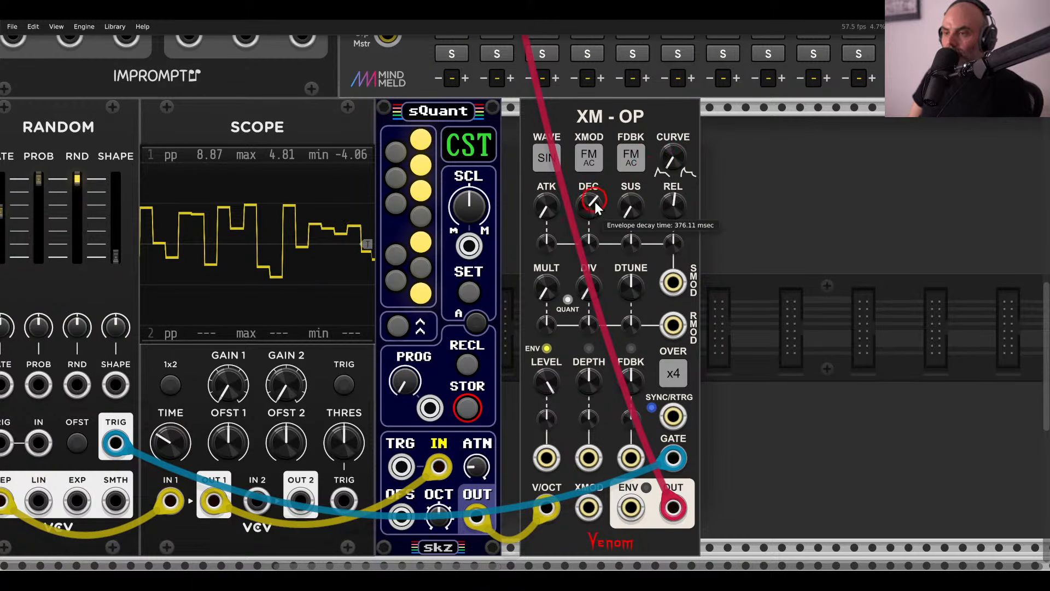
left_click_drag(577, 127, 559, 127)
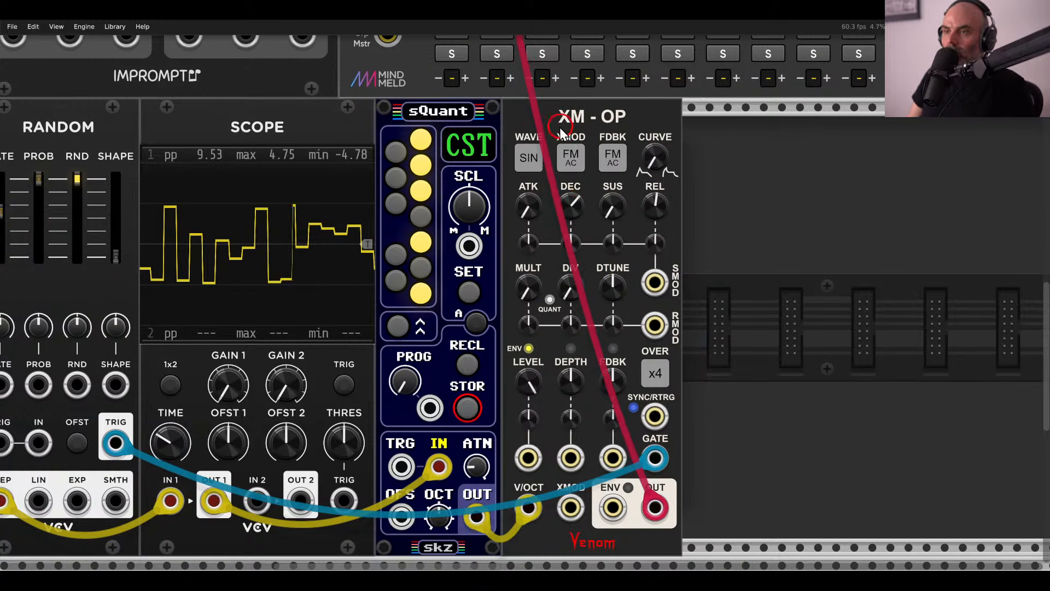
left_click_drag(514, 192, 744, 156)
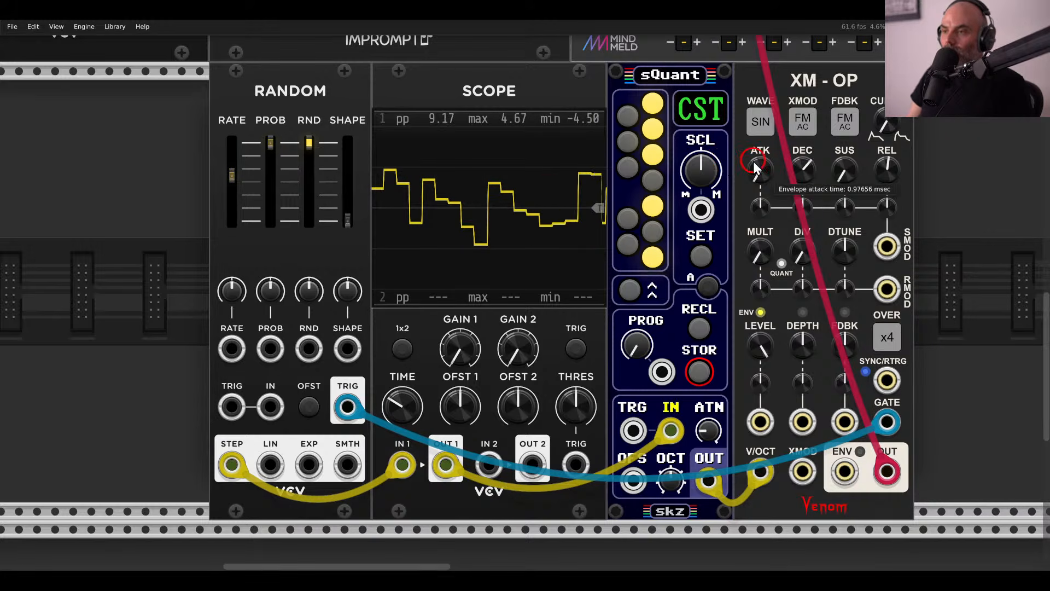
scroll(753, 163, "down", 1)
left_click_drag(777, 172, 686, 175)
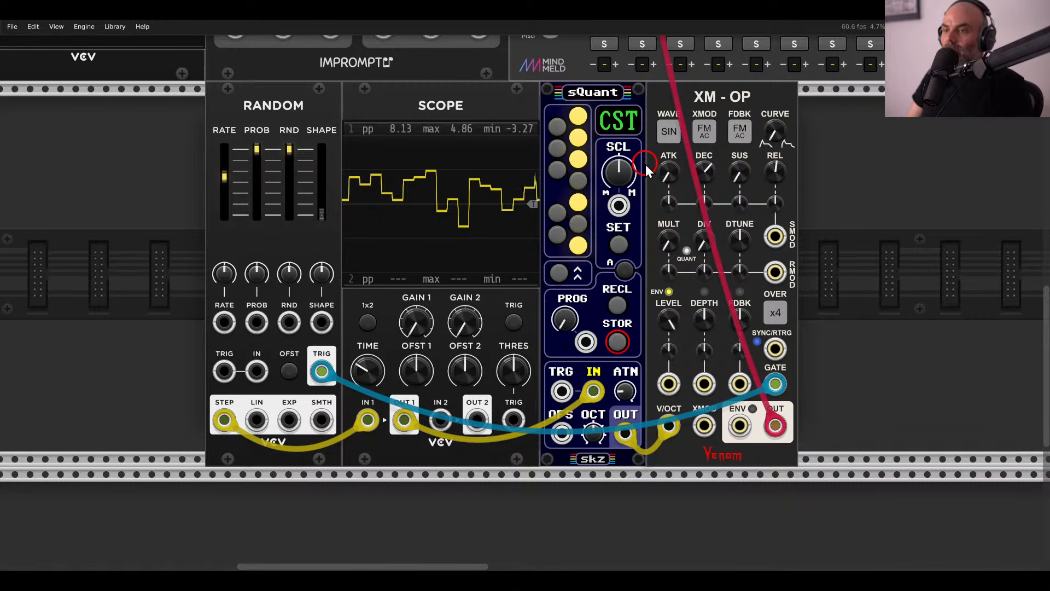
scroll(645, 164, "up", 4)
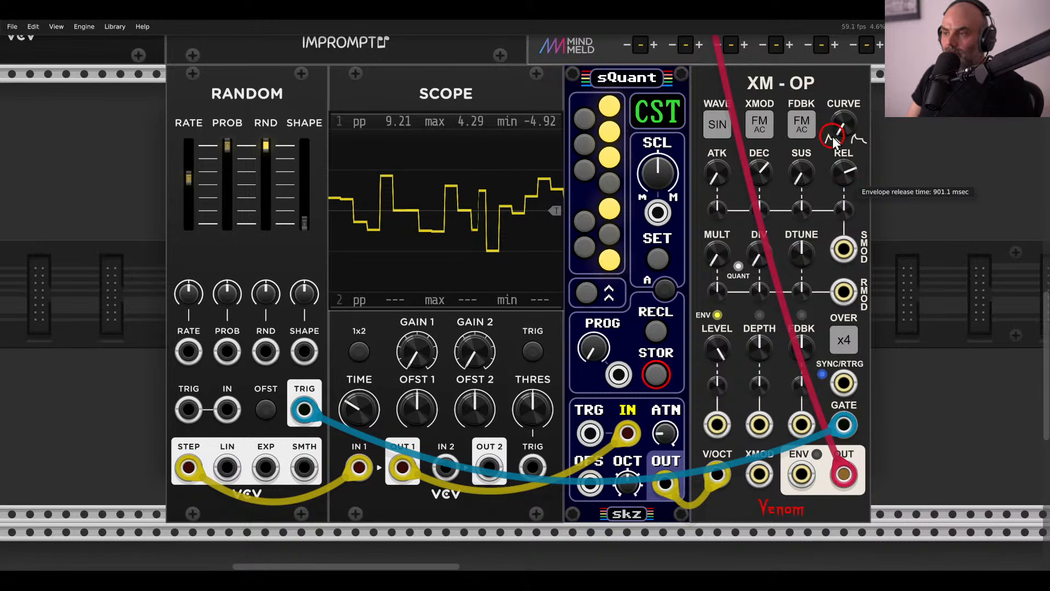
Review the list of generative topics in the Notes module.
scroll(720, 234, "left", 3)
scroll(720, 234, "down", 1)
scroll(721, 234, "left", 2)
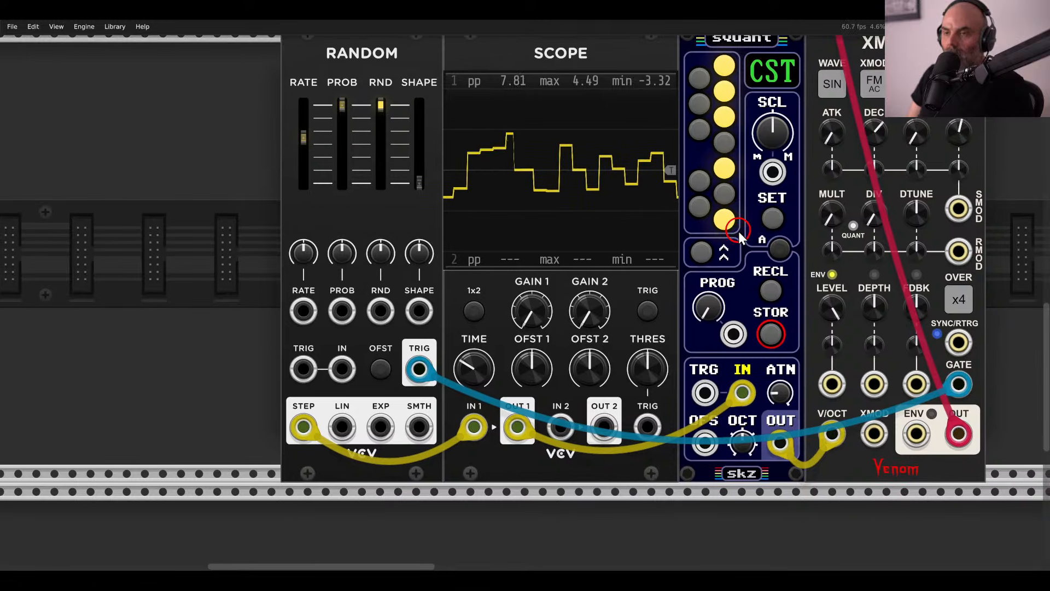
scroll(461, 119, "up", 1)
left_click_drag(461, 119, 664, 462)
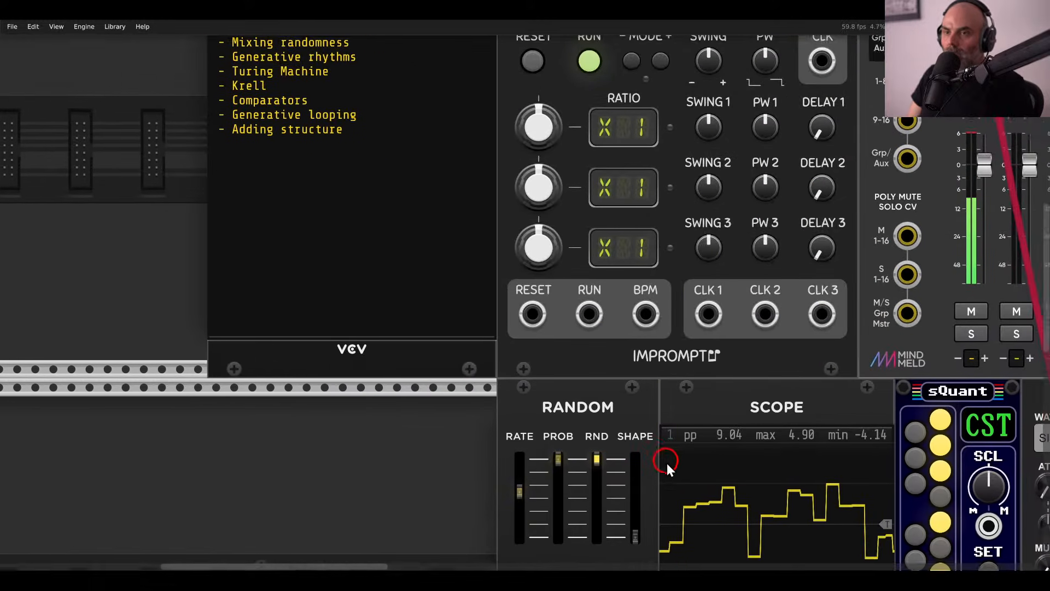
left_click_drag(492, 284, 523, 402)
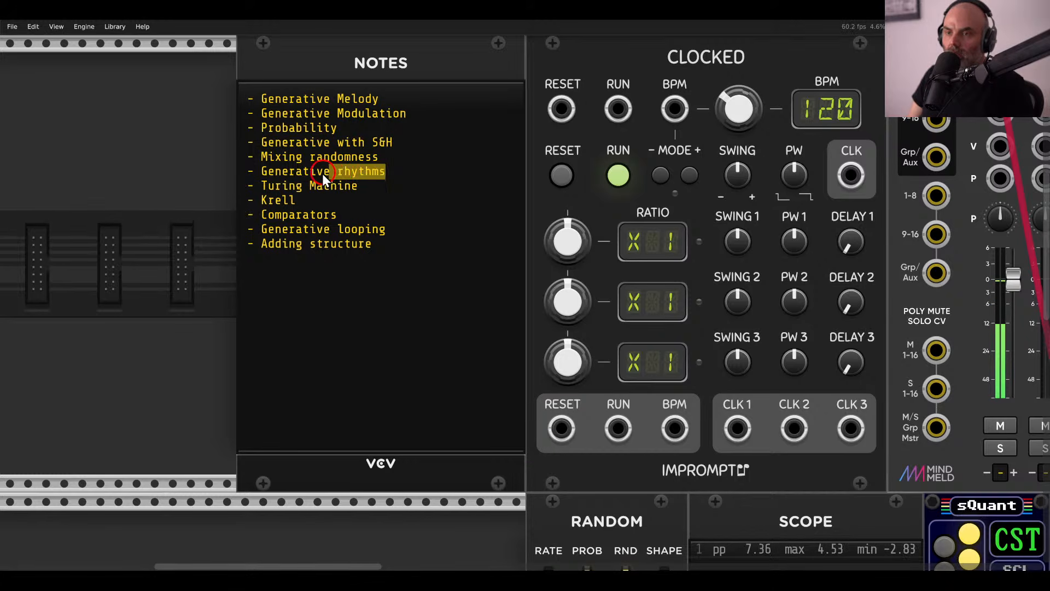
Patch the Random module's SMTH output into its own RATE input and turn up the rate modulation amount.
left_click_drag(594, 477, 343, 39)
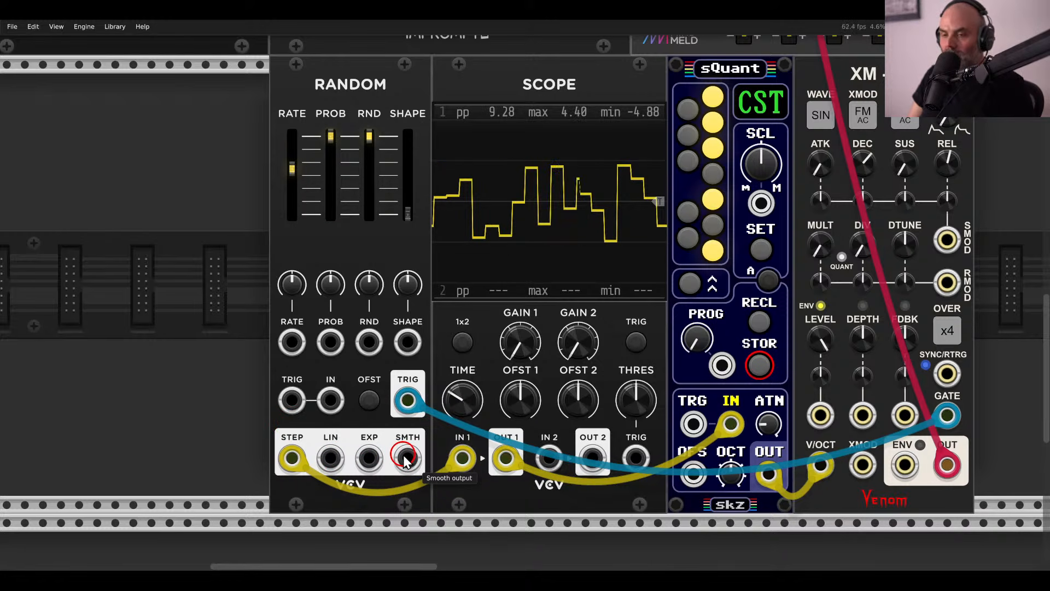
left_click_drag(404, 462, 292, 342)
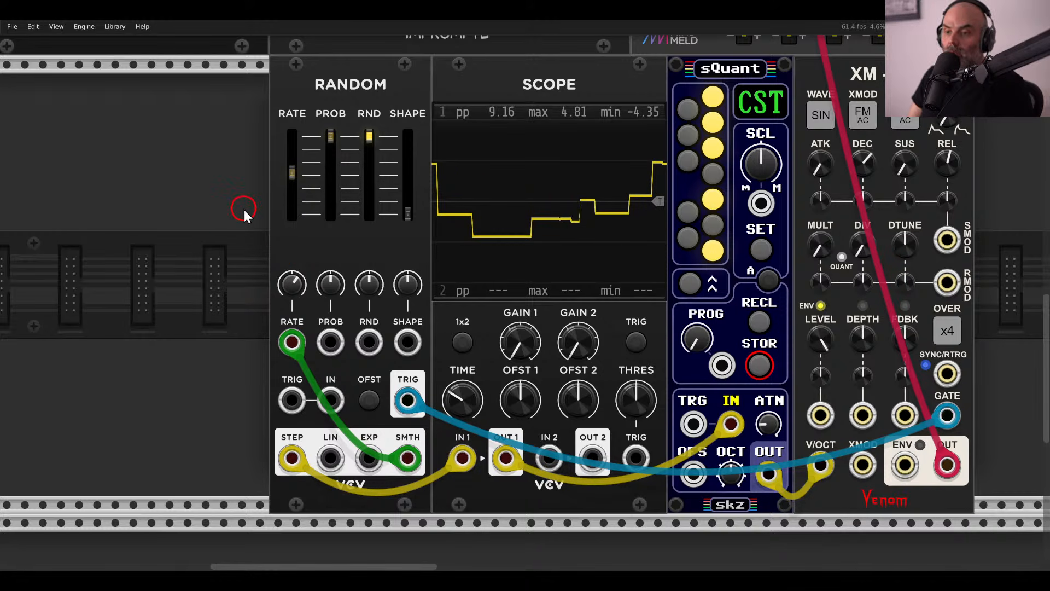
Lengthen XM-OP's release to about 433 ms, then set its feedback type to Phase modulation and raise the feedback.
mouse_move(933, 149)
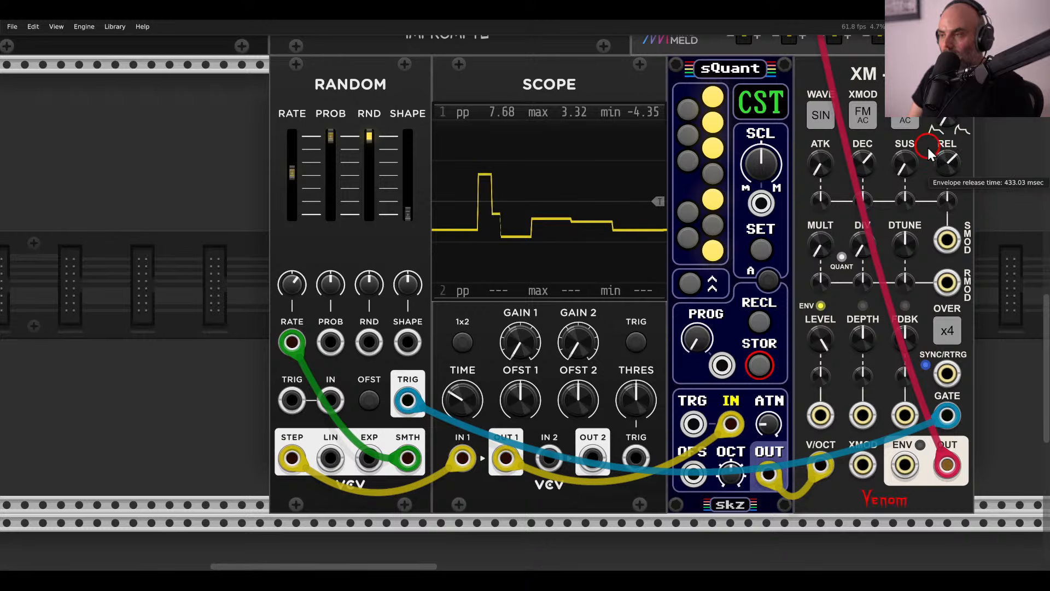
right_click(905, 120)
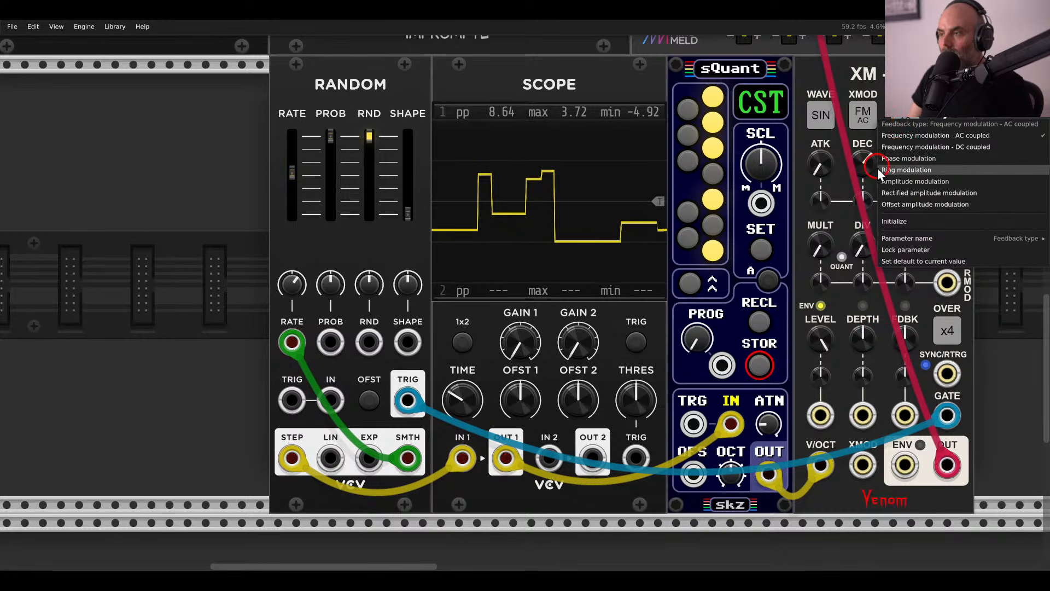
left_click(906, 169)
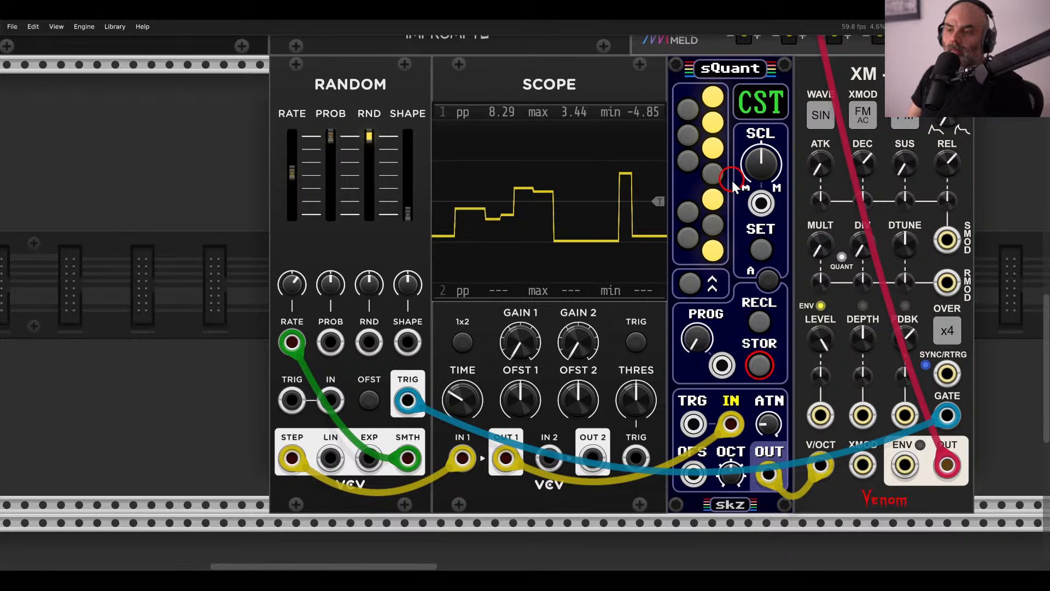
Increase the Random module's rate modulation amount and lower its trigger probability to 50%.
mouse_move(288, 282)
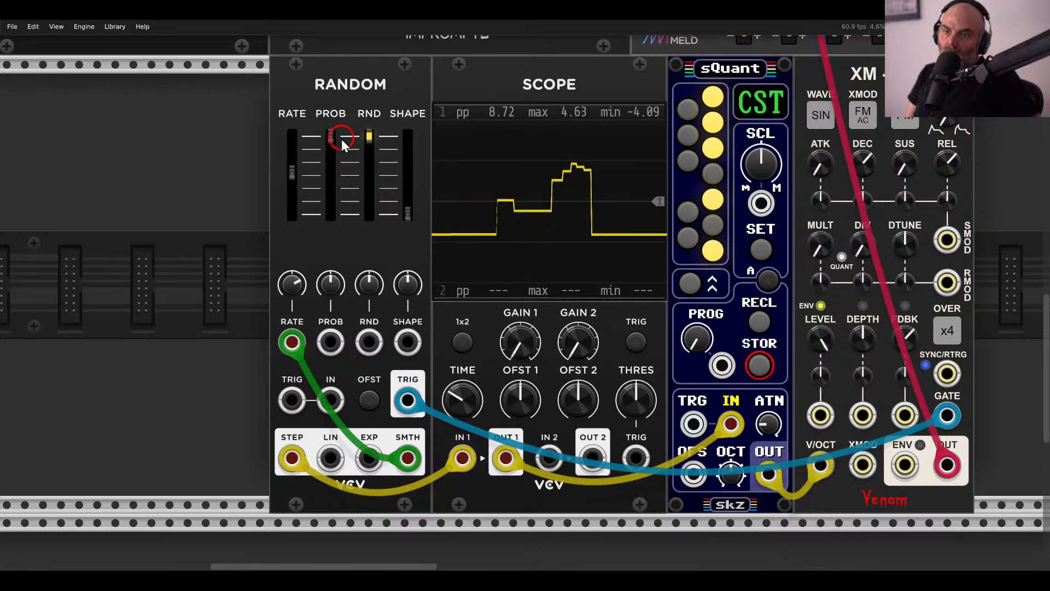
mouse_move(342, 143)
left_mouse_down()
mouse_move(332, 142)
mouse_move(330, 180)
mouse_move(339, 194)
left_mouse_up()
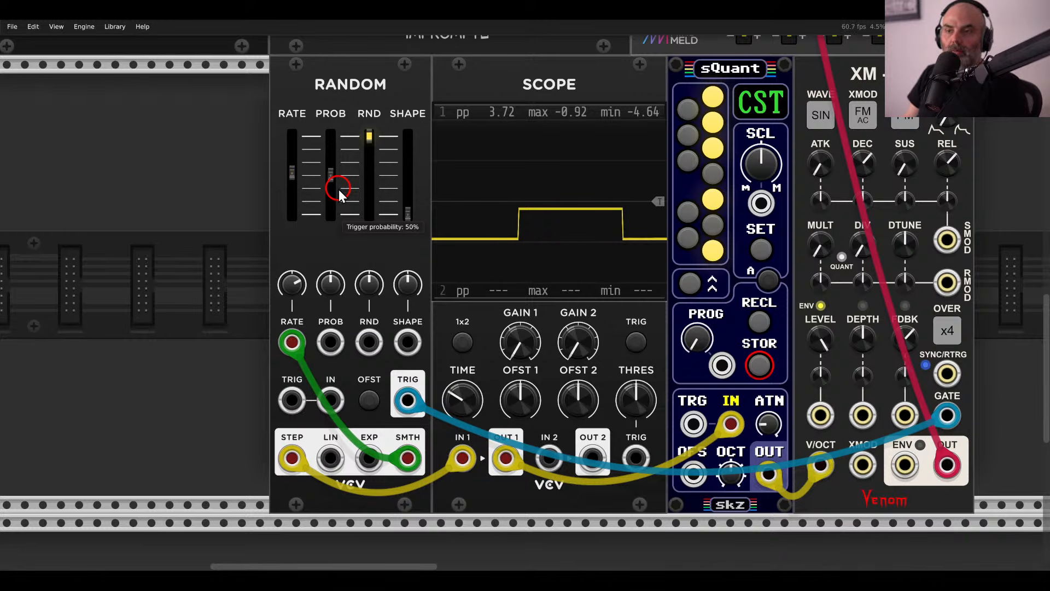
scroll(619, 220, "down", 2)
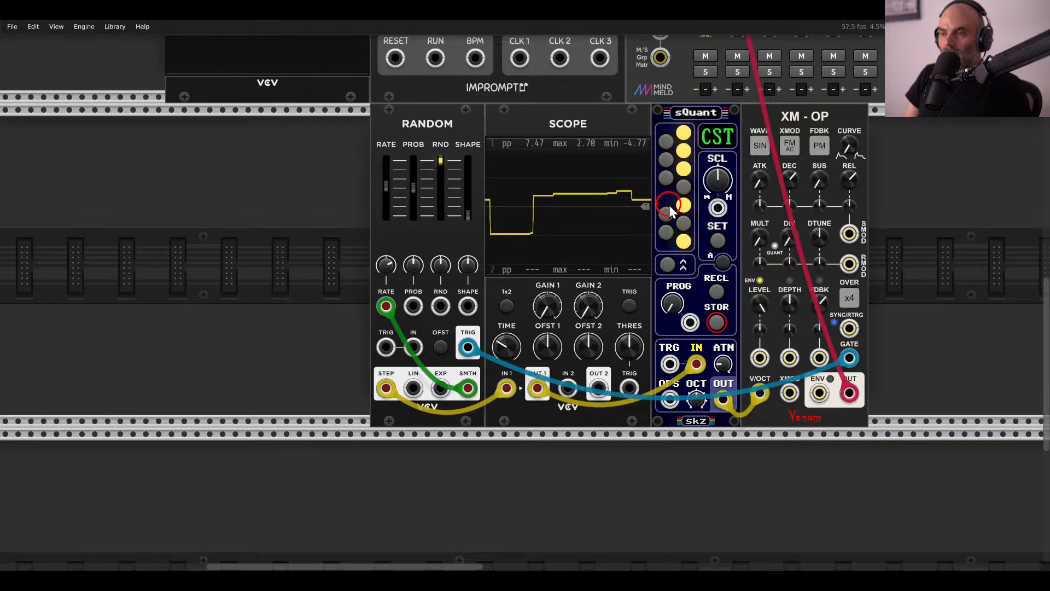
left_click_drag(668, 205, 570, 211)
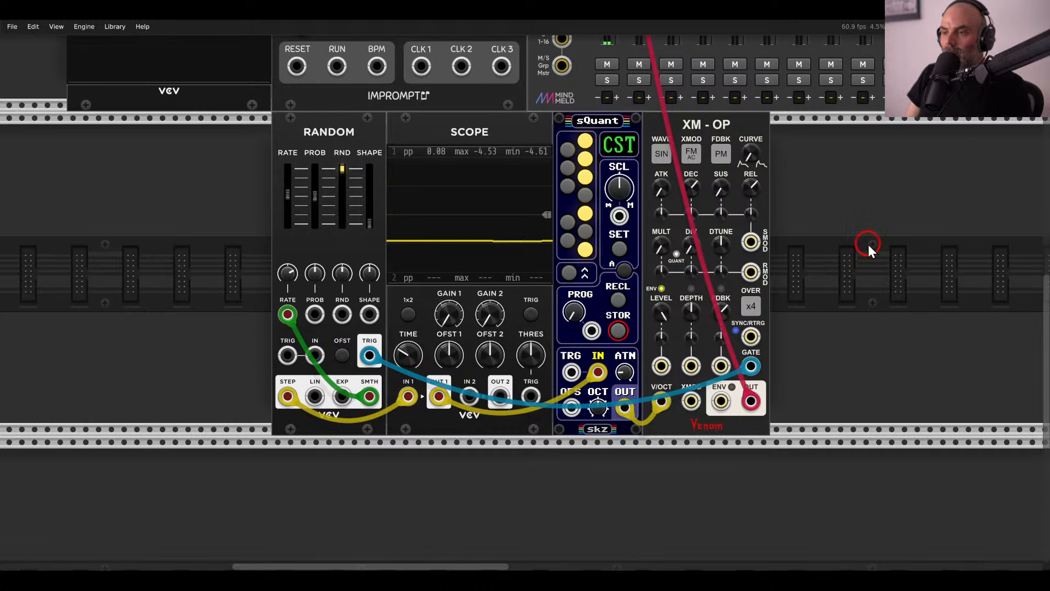
Turn on the Random module's OFST option to make its output unipolar.
left_click_drag(868, 244, 782, 256)
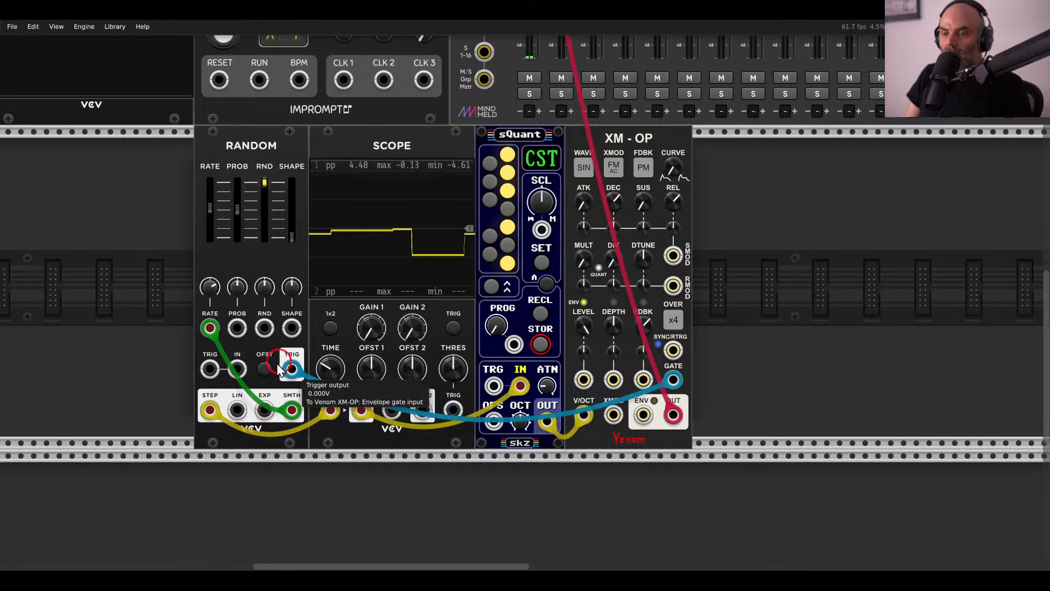
left_click(261, 372)
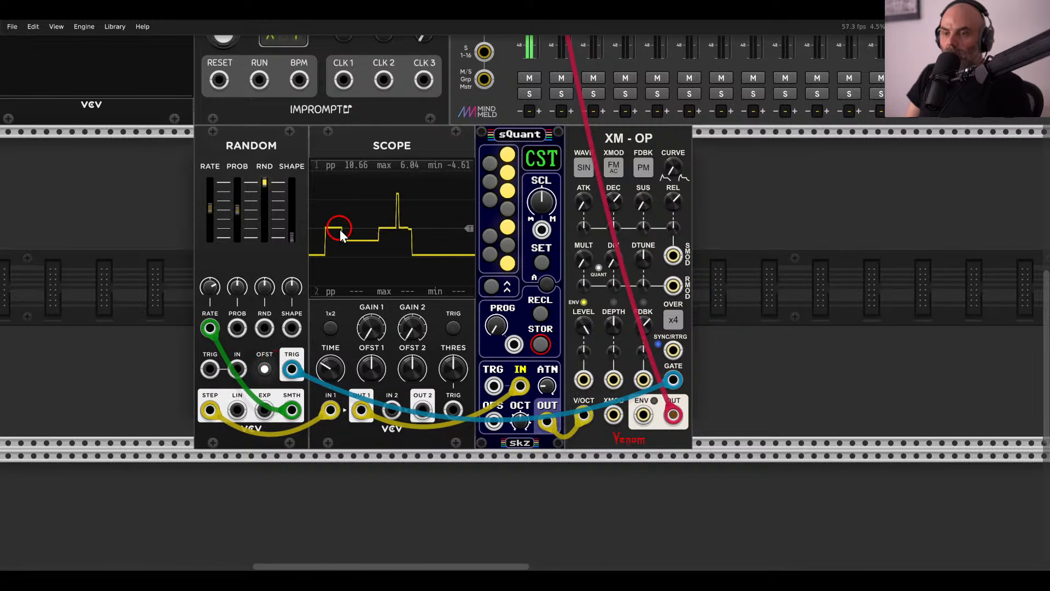
mouse_move(359, 229)
left_mouse_down()
mouse_move(346, 208)
mouse_move(362, 212)
left_mouse_up()
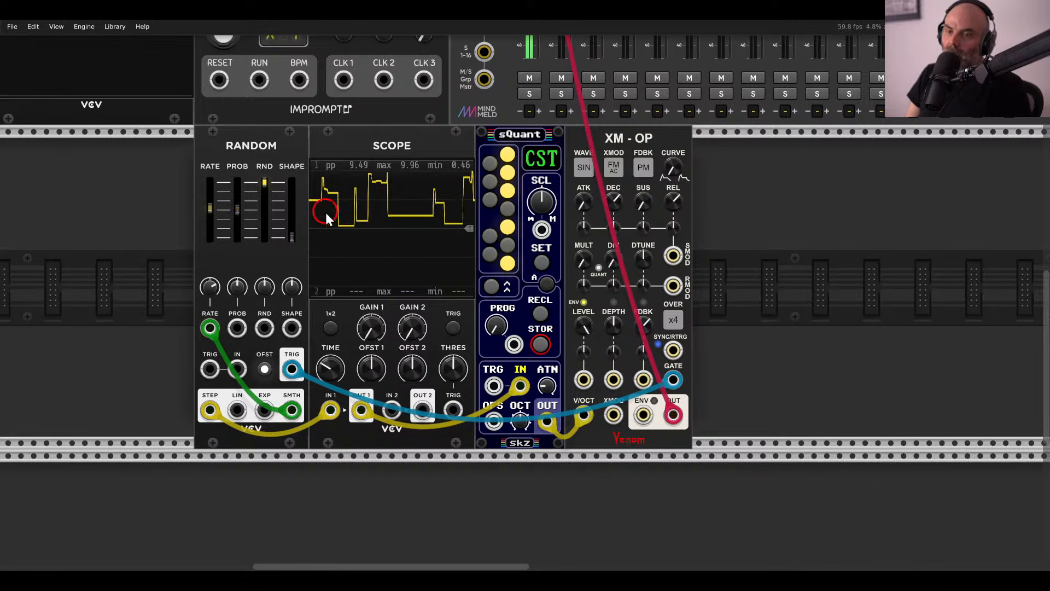
mouse_move(234, 224)
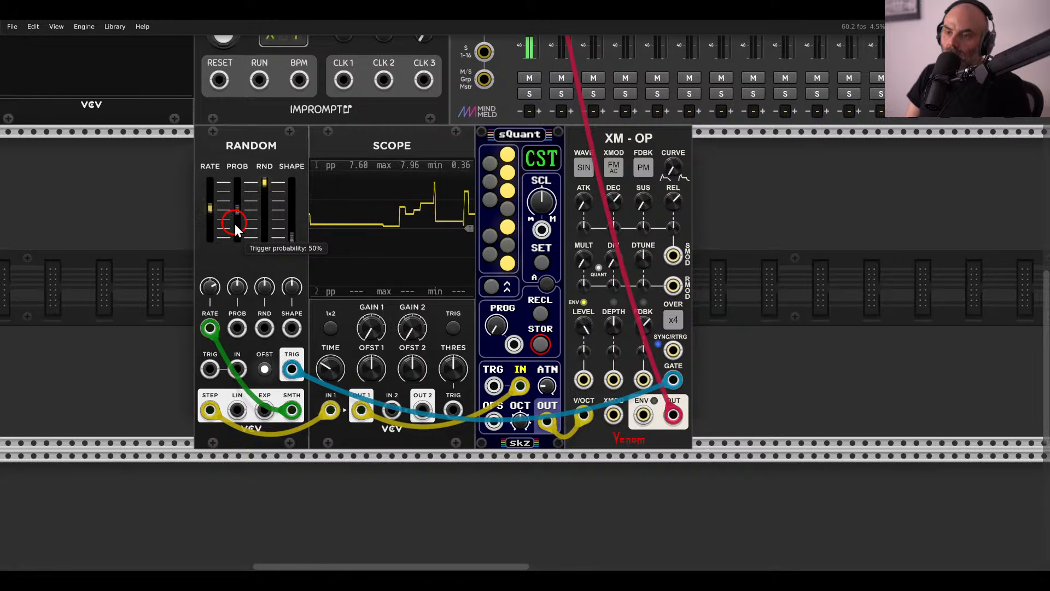
Try different ATN settings on sQuant against the mixer output, settling on a slightly lower value than before.
scroll(410, 347, "up", 3)
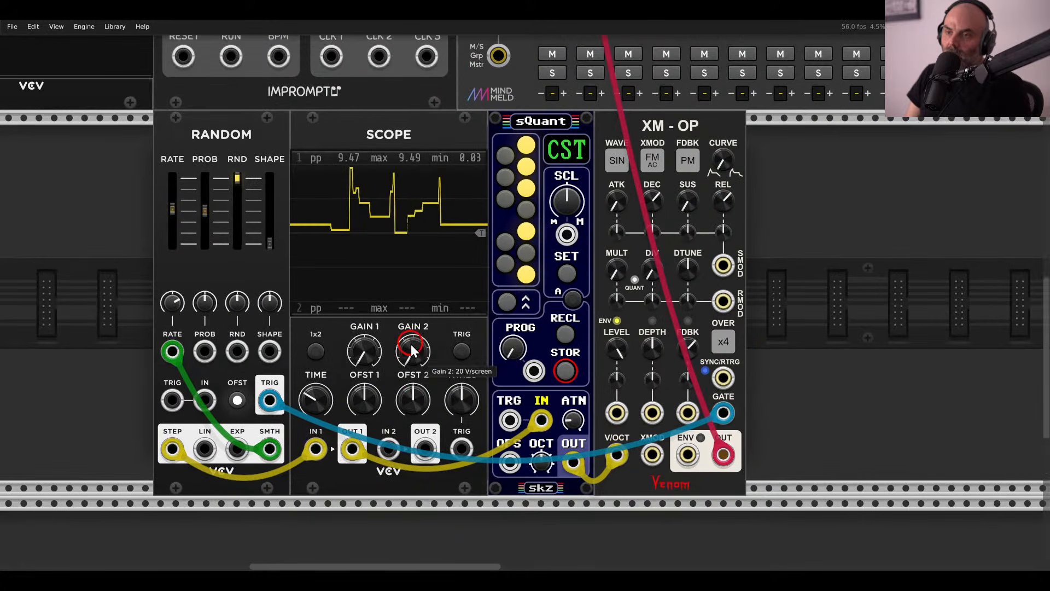
left_click_drag(567, 379, 630, 445)
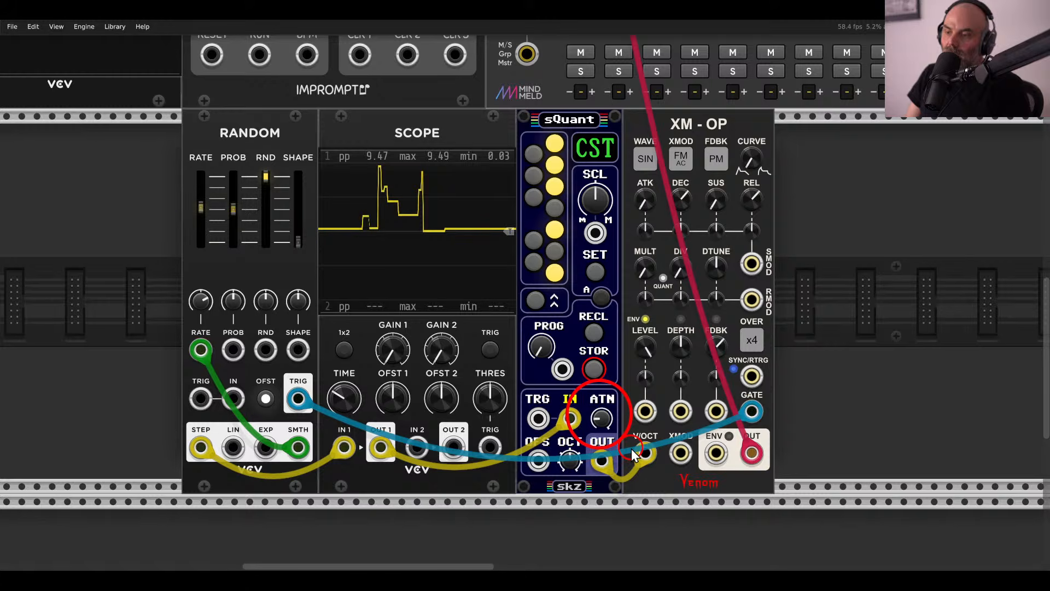
mouse_move(600, 422)
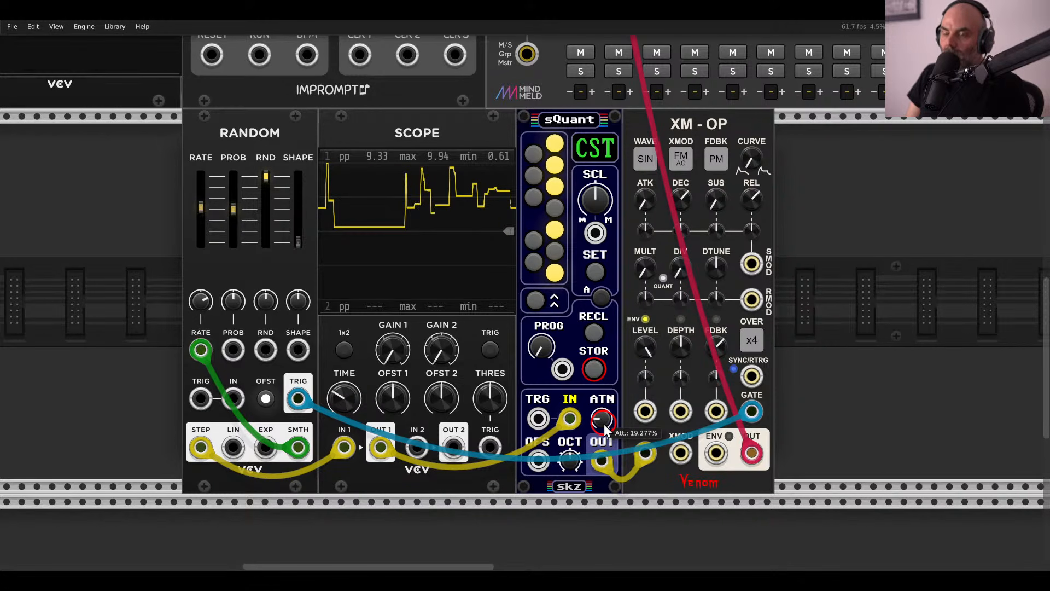
scroll(594, 154, "up", 5)
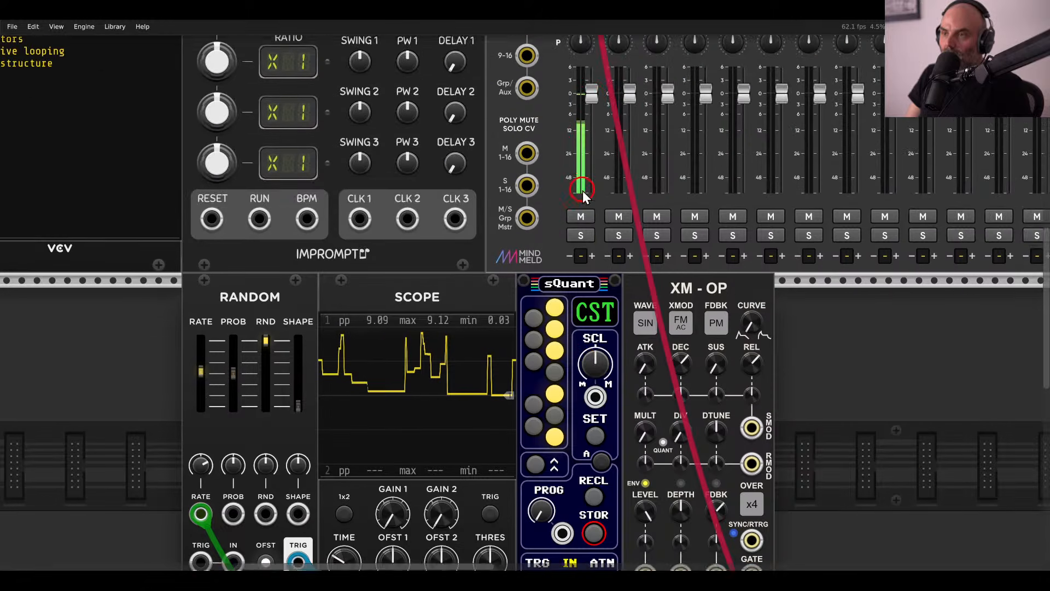
scroll(594, 191, "down", 5)
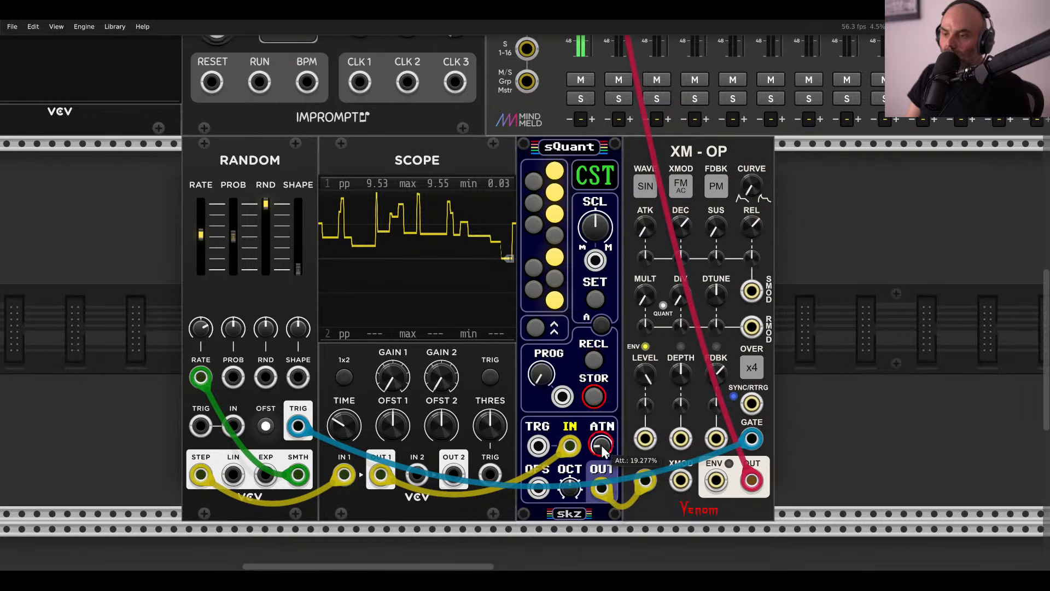
mouse_move(595, 221)
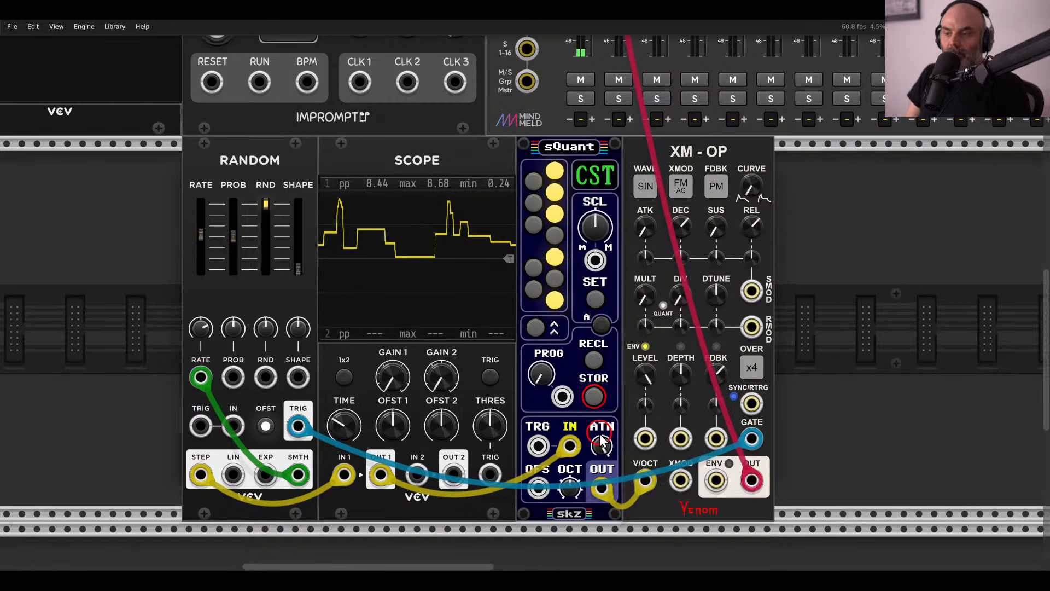
mouse_move(604, 446)
left_click_drag(604, 445, 607, 485)
scroll(593, 180, "up", 4)
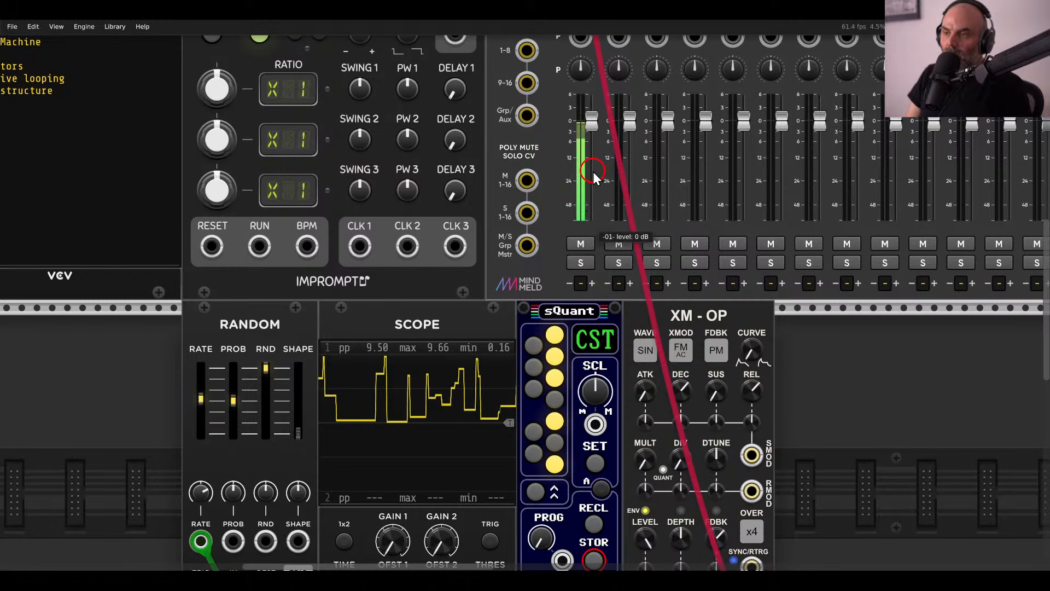
scroll(580, 274, "down", 4)
scroll(576, 283, "down", 1)
left_click_drag(606, 422, 606, 397)
Disable the notes A and C in sQuant's scale and switch off the Random module's OFST option.
left_click(561, 166)
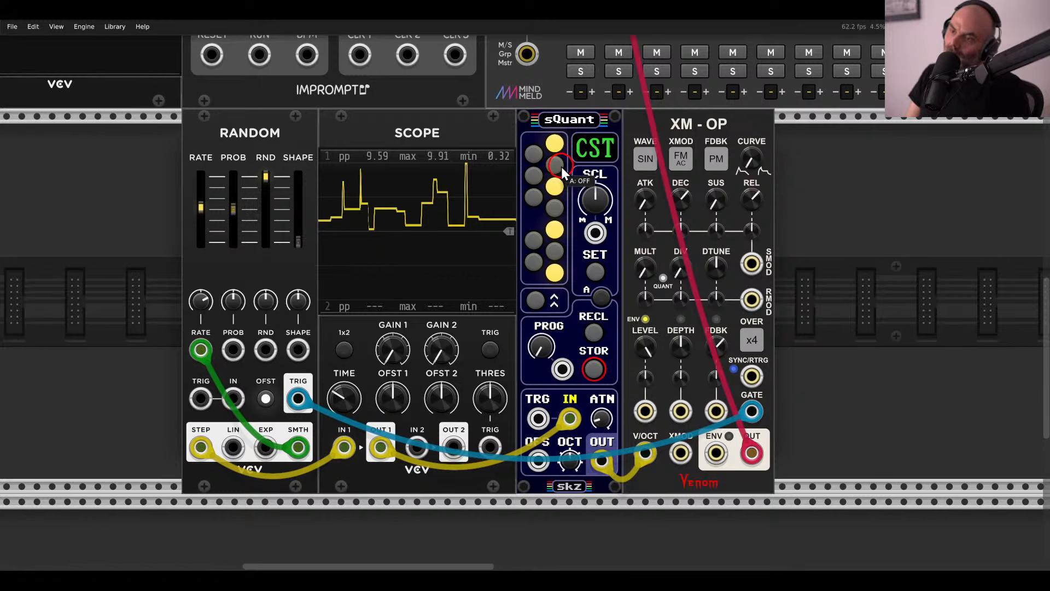
left_click(555, 274)
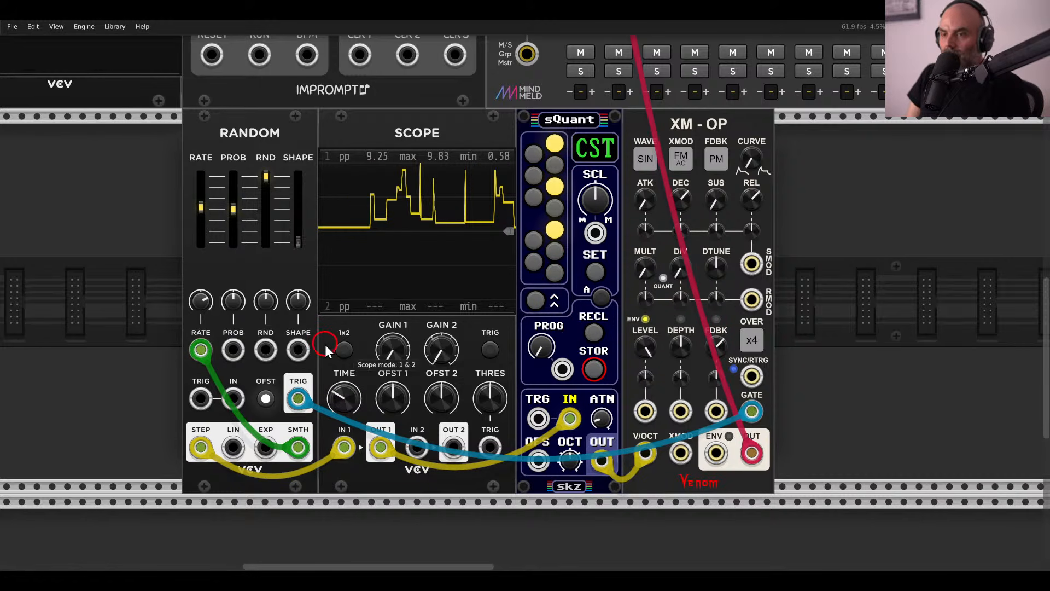
left_click(266, 399)
left_click(265, 398)
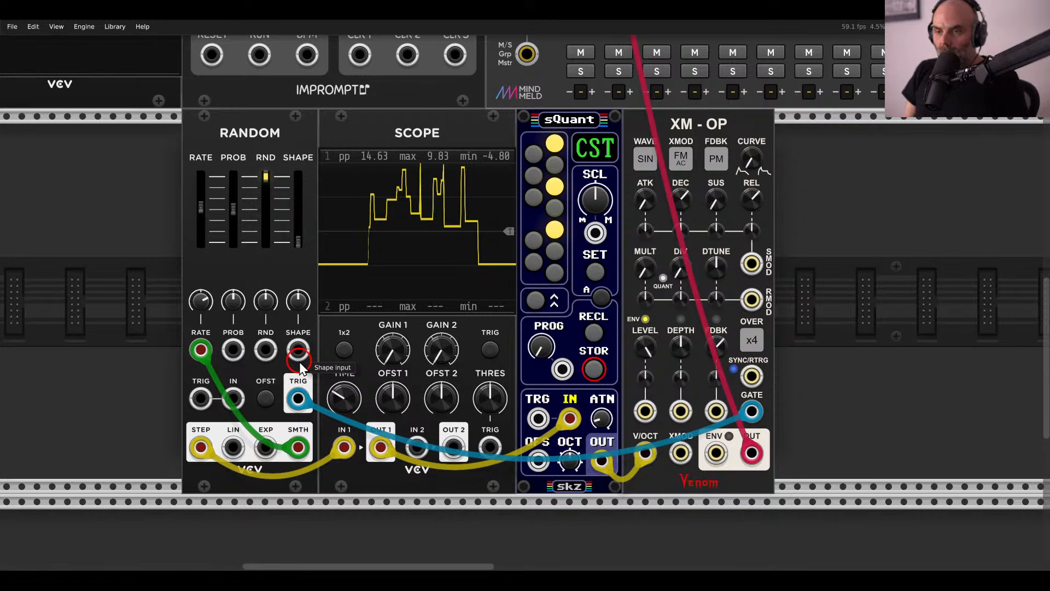
left_click(294, 378)
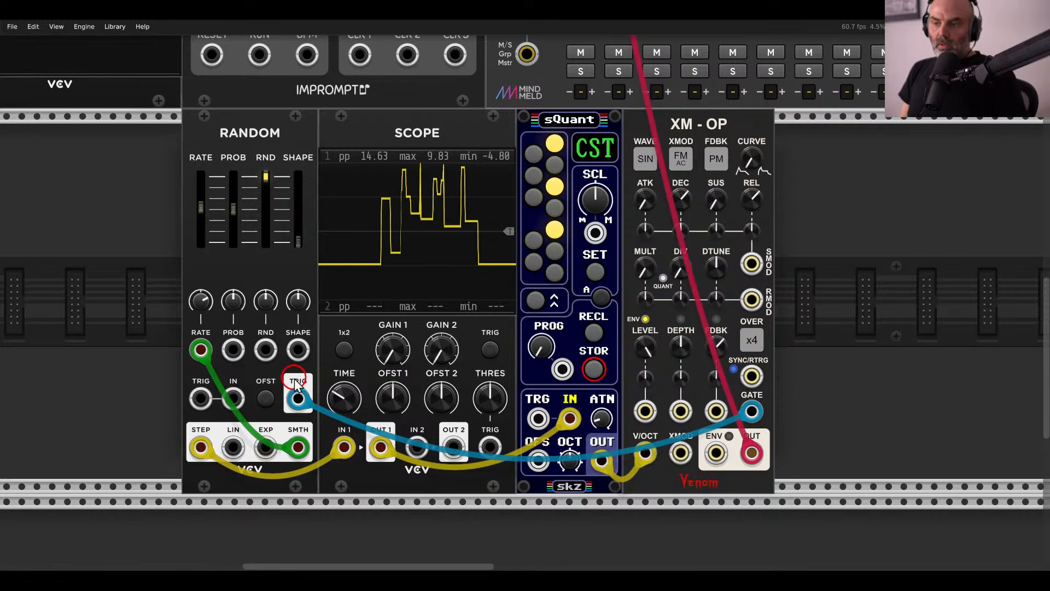
left_click(698, 222)
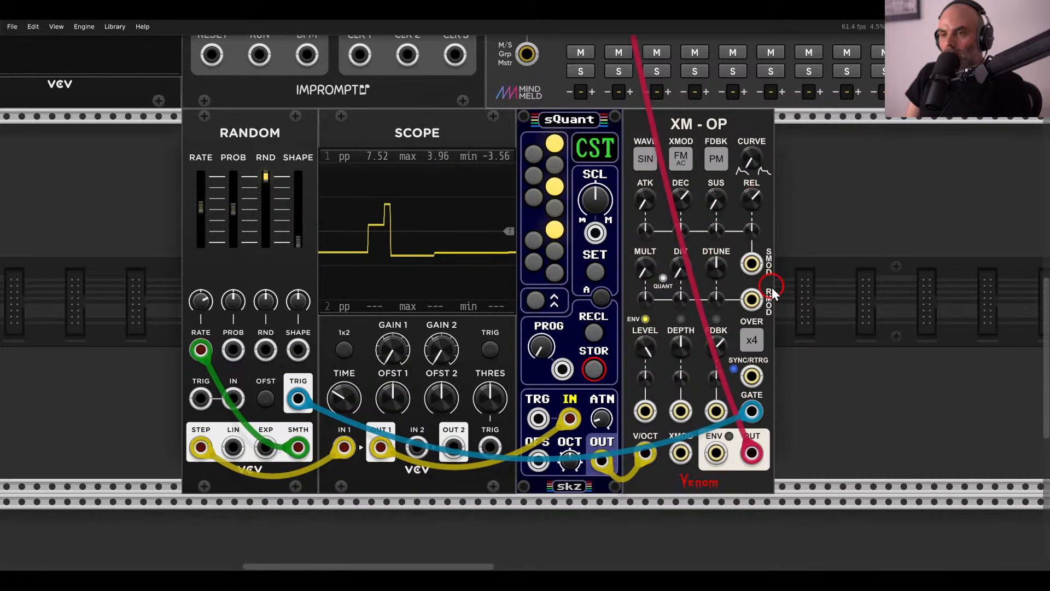
scroll(702, 281, "right", 3)
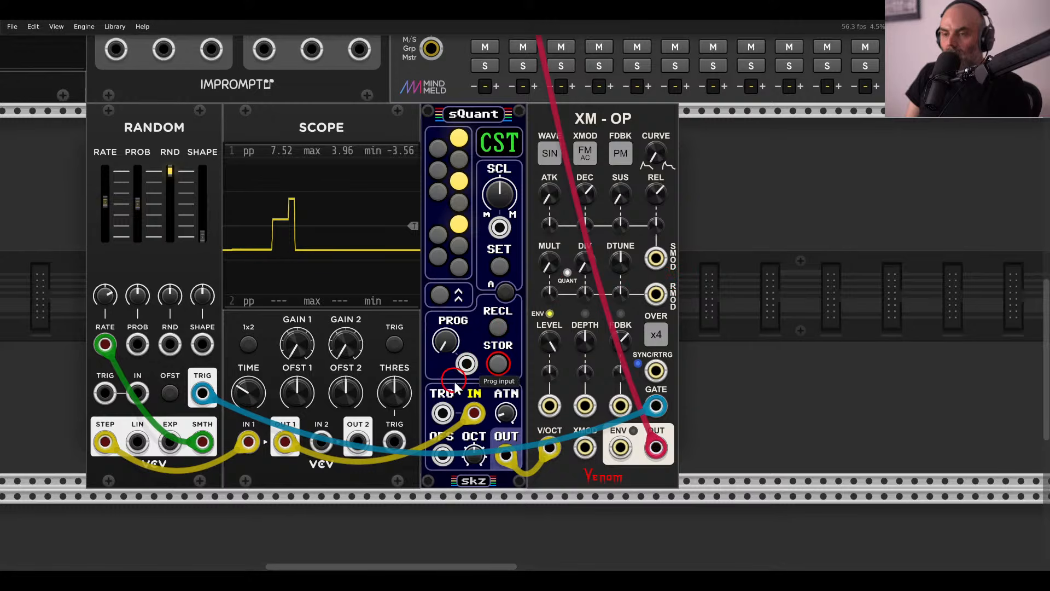
left_click(443, 458)
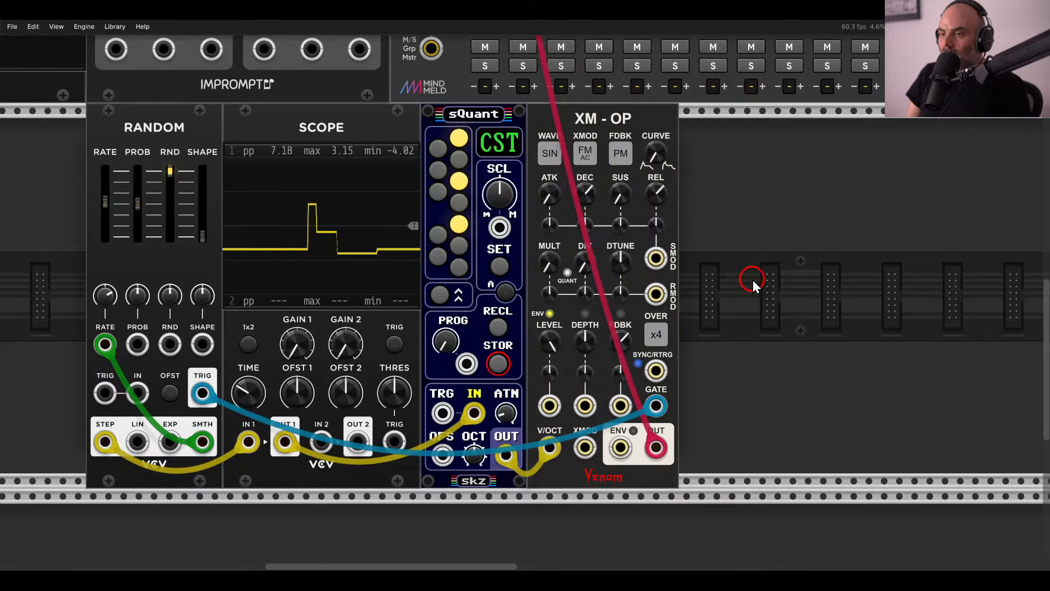
Shorten XM-OP's envelope release slightly and move the module away from sQuant to leave a gap in the row.
left_click_drag(753, 280, 706, 280)
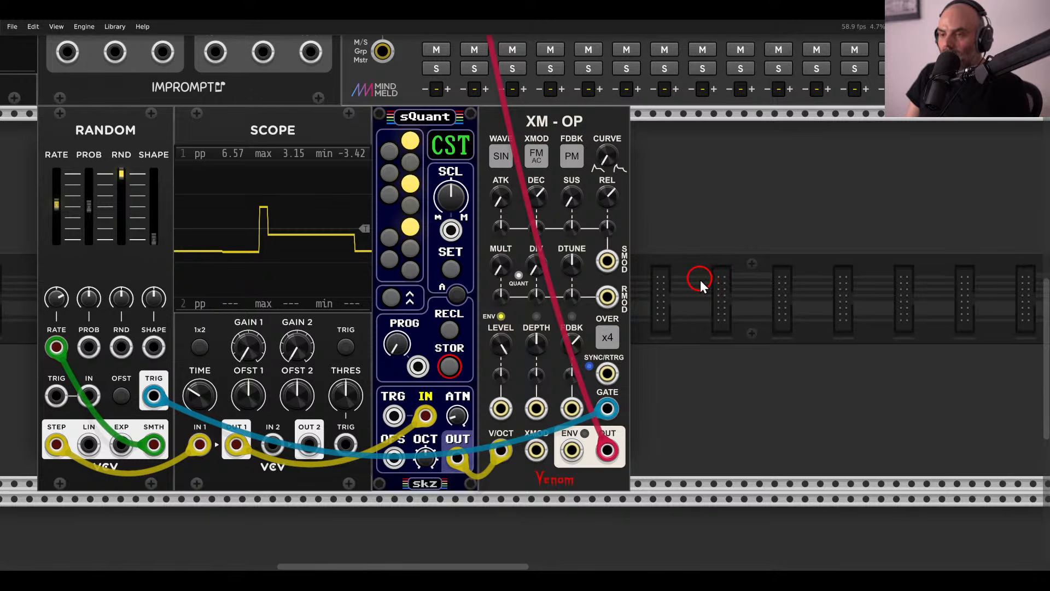
left_click_drag(607, 196, 585, 215)
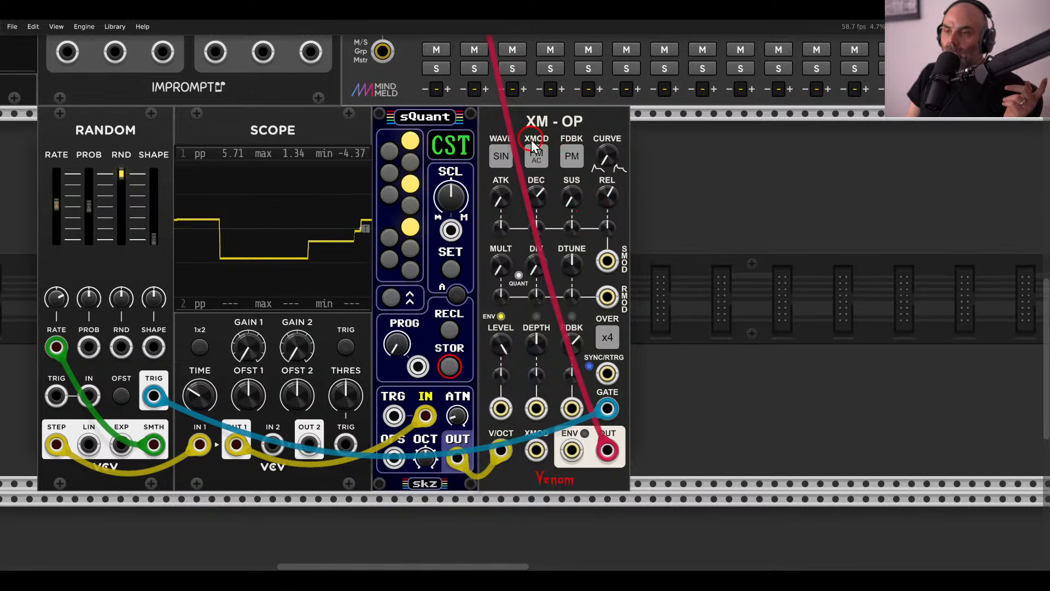
left_click_drag(518, 129, 671, 129)
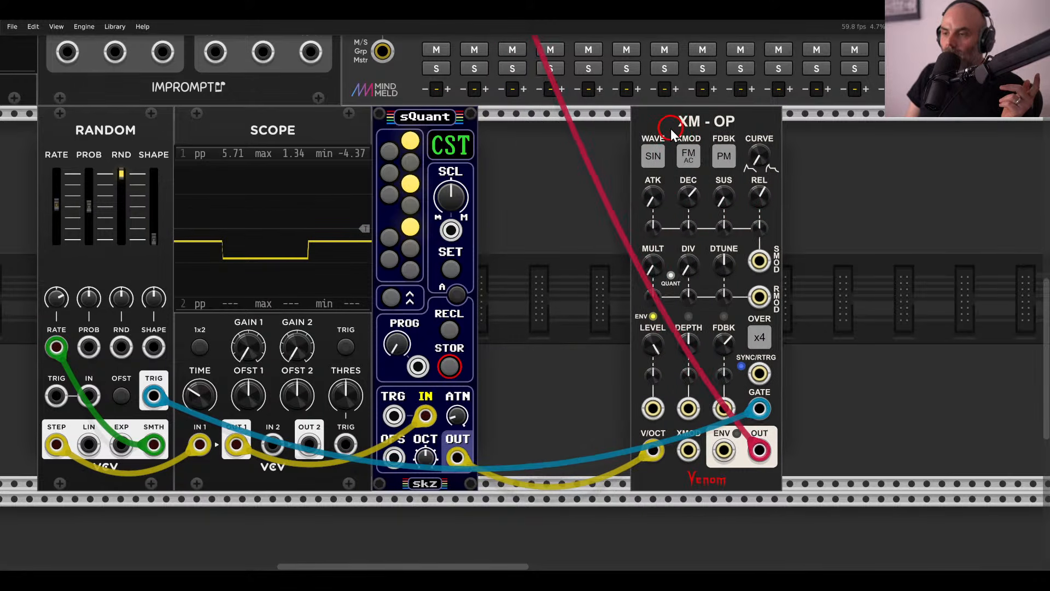
Search the module library for "bog" and place Bogaudio's STACK module directly beside sQuant.
right_click(569, 215)
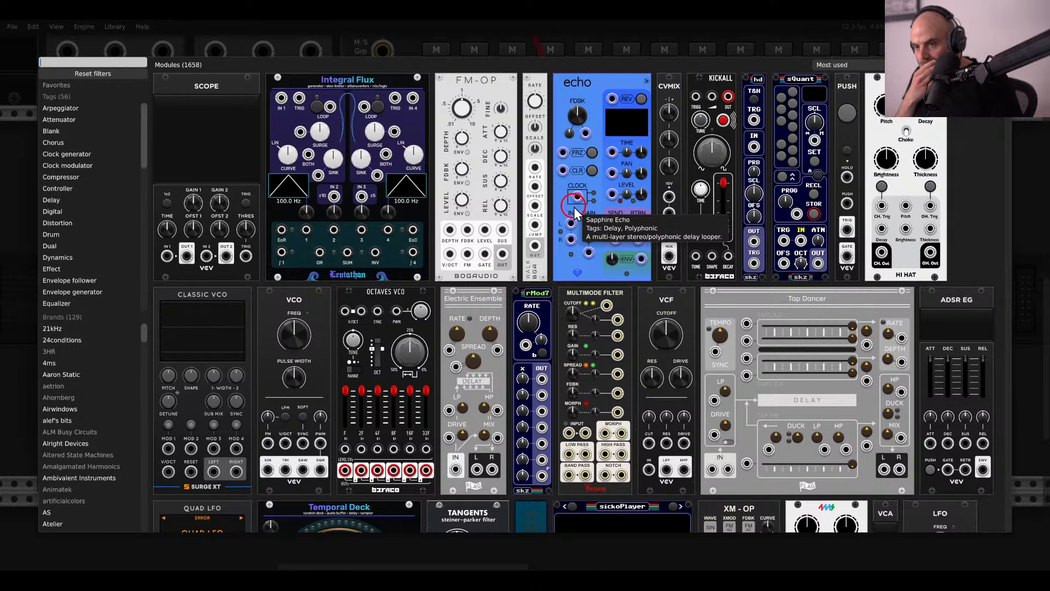
type("bog")
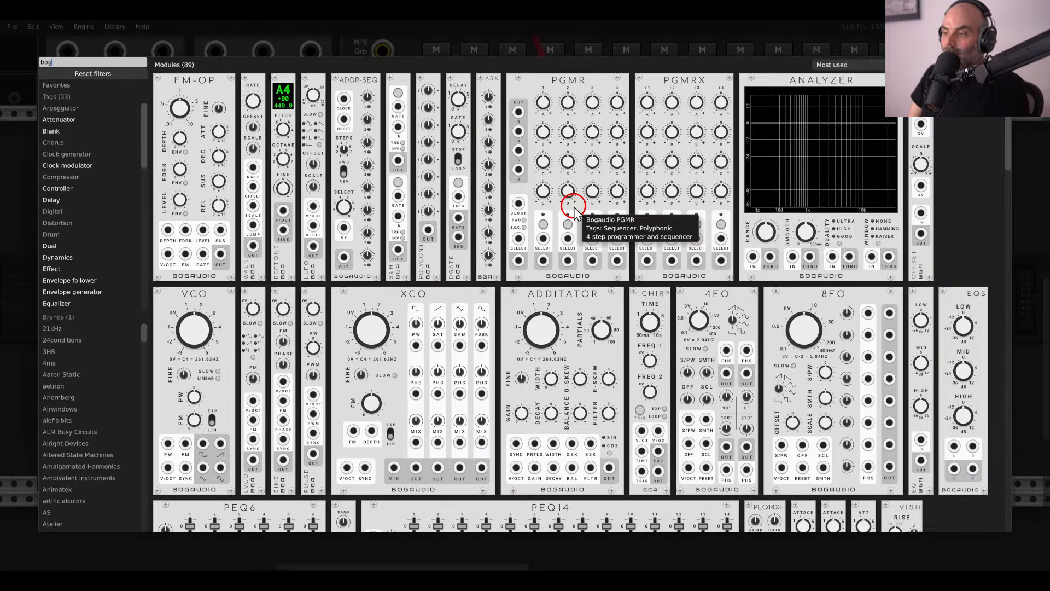
scroll(574, 210, "down", 10)
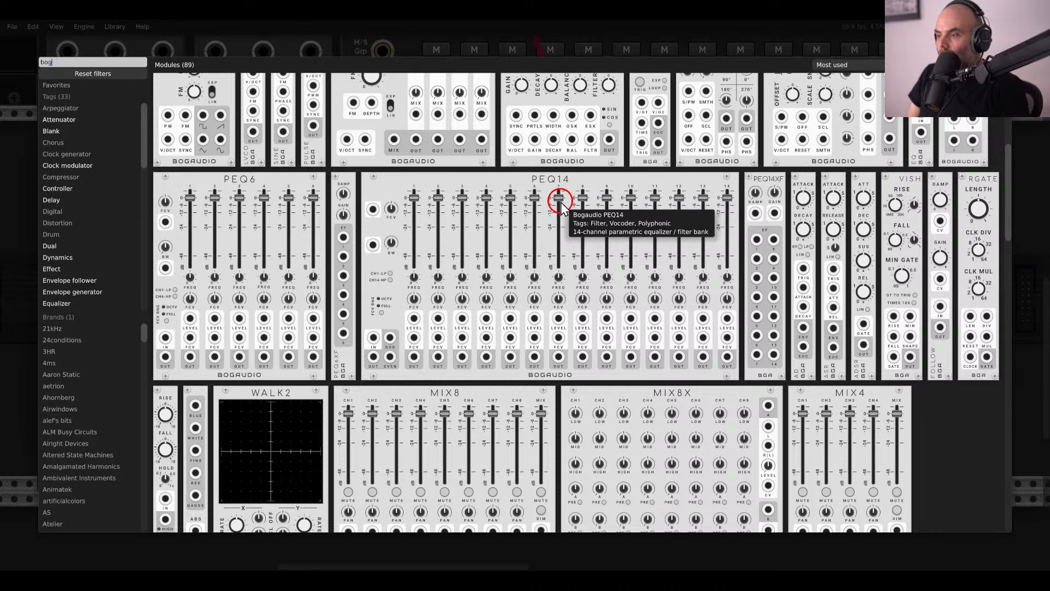
scroll(579, 207, "down", 7)
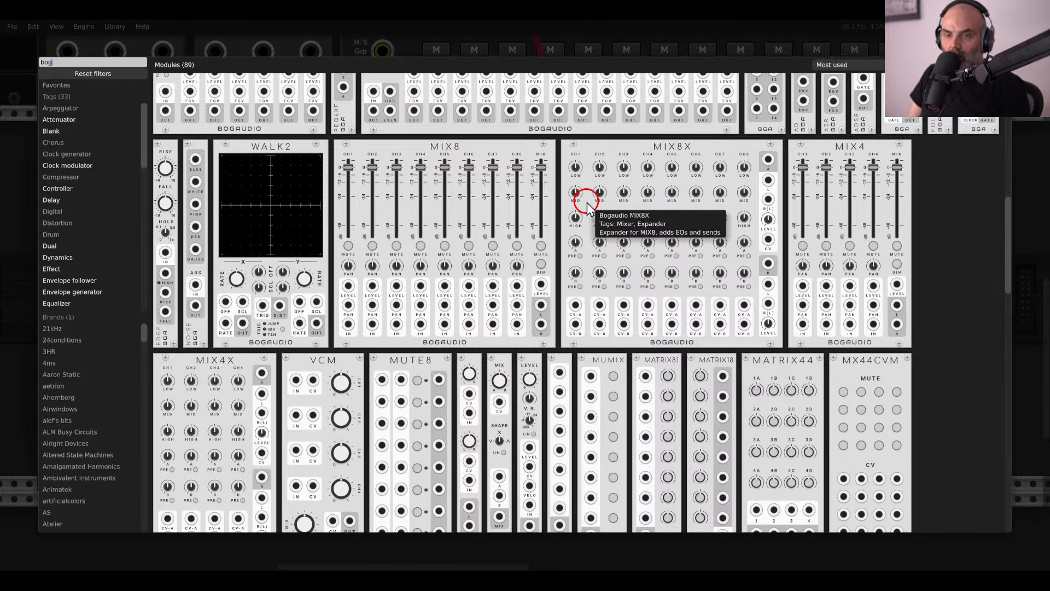
scroll(587, 206, "down", 4)
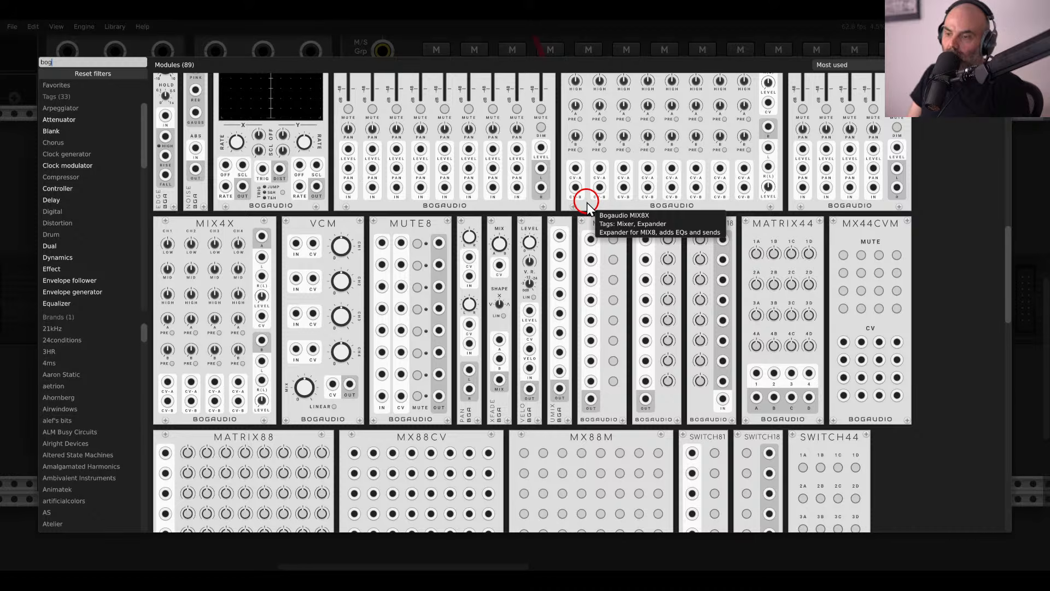
scroll(587, 202, "down", 12)
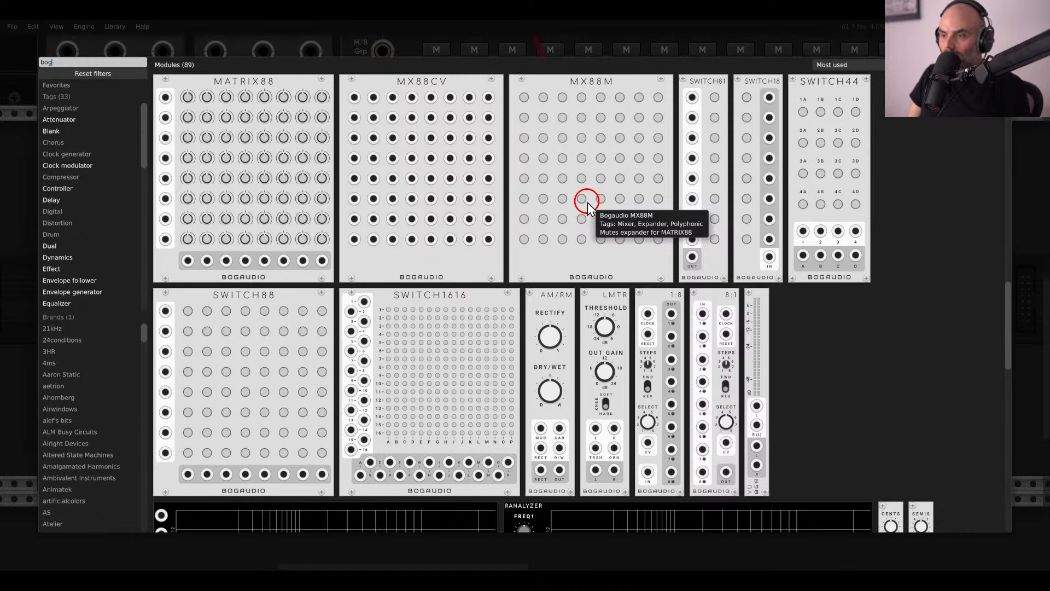
scroll(588, 202, "down", 7)
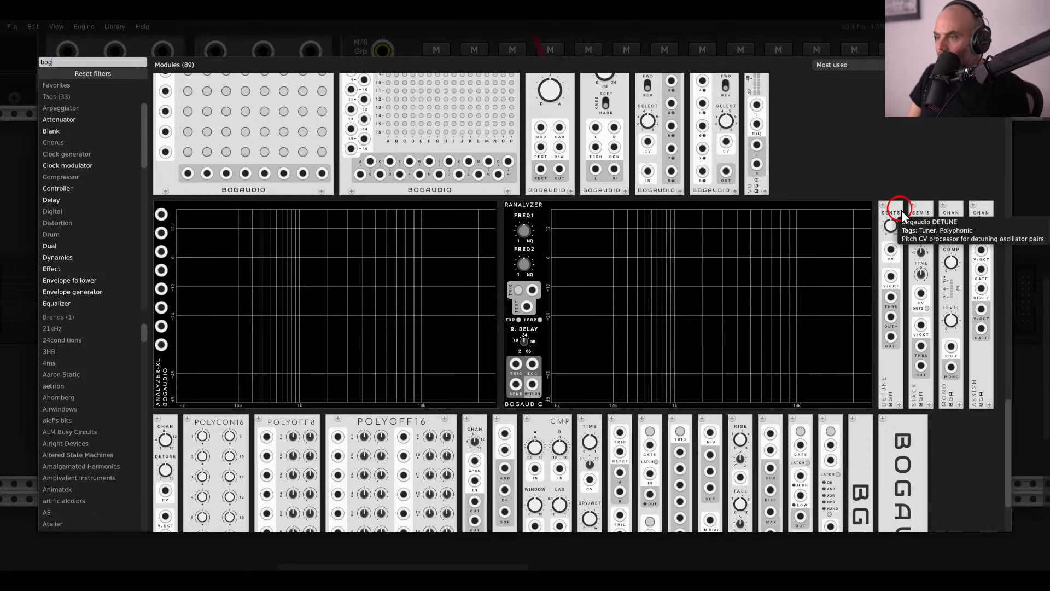
left_click_drag(914, 218, 486, 255)
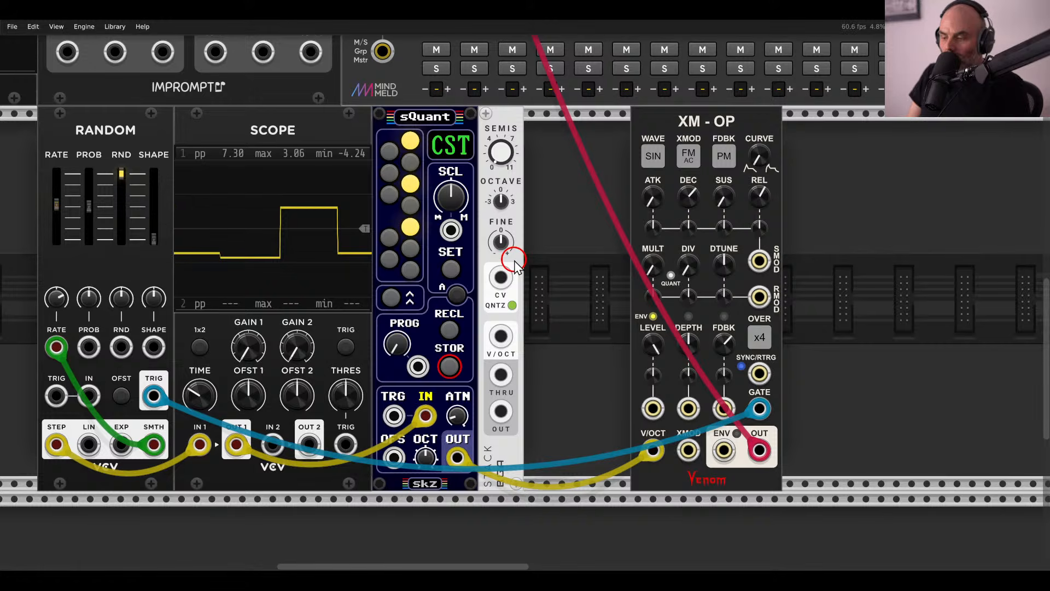
Replace STACK with Bogaudio's ASSIGN module beside sQuant and move XM-OP flush against it.
key("Return")
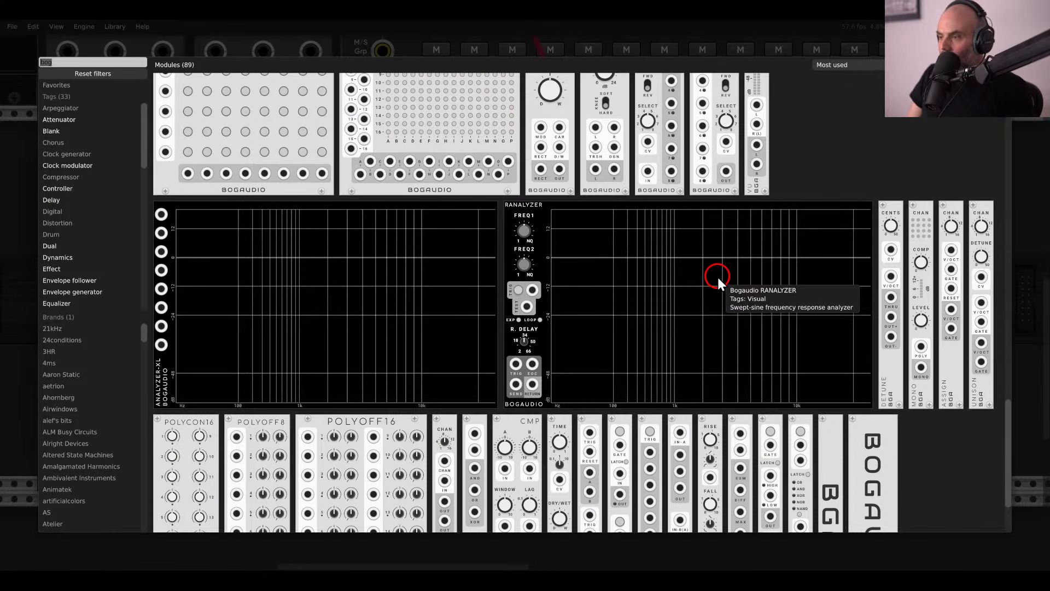
left_click_drag(935, 238, 523, 242)
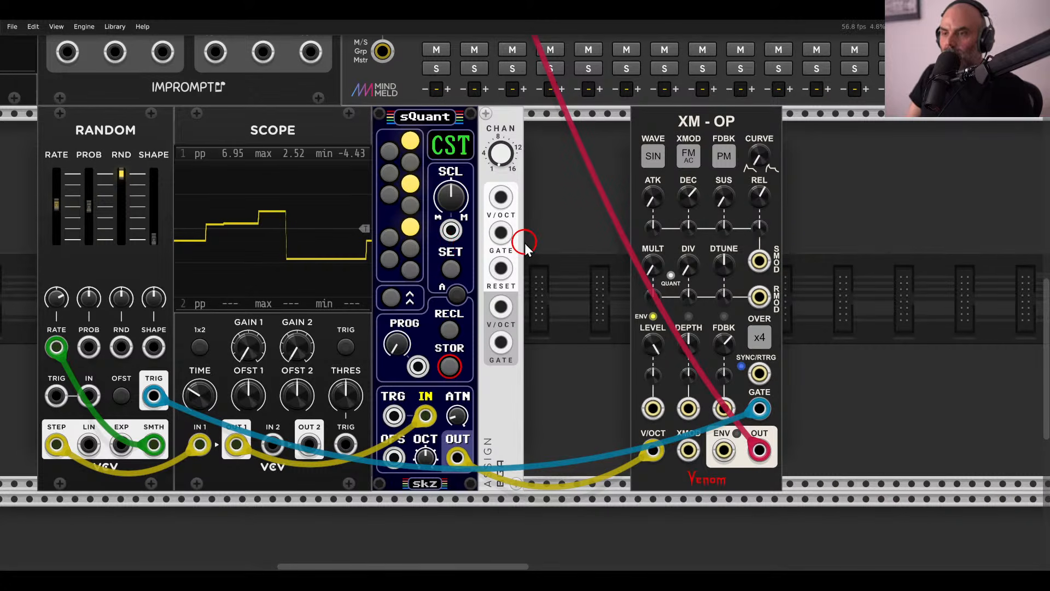
left_click_drag(683, 129, 576, 132)
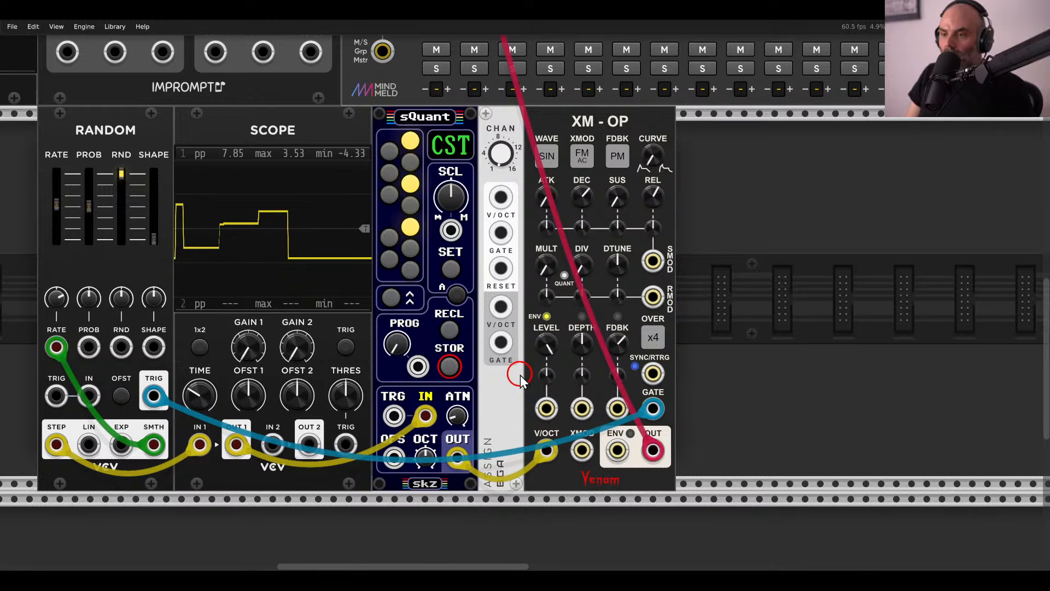
Route sQuant's pitch and Random's trigger into ASSIGN, and patch ASSIGN's V/OCT and GATE outputs to XM-OP.
left_click_drag(547, 450, 501, 205)
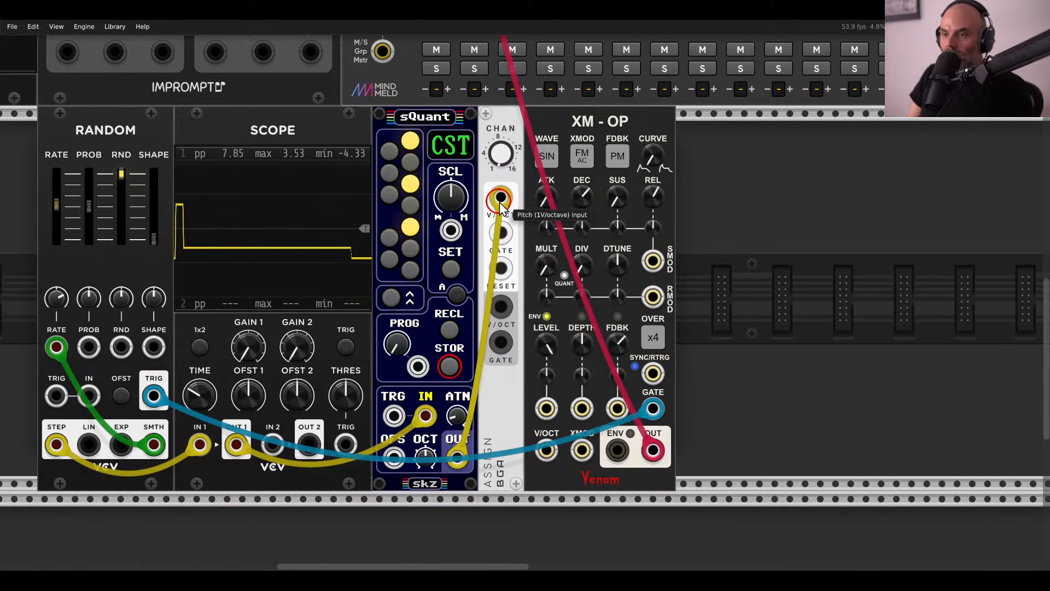
left_click_drag(652, 409, 502, 241)
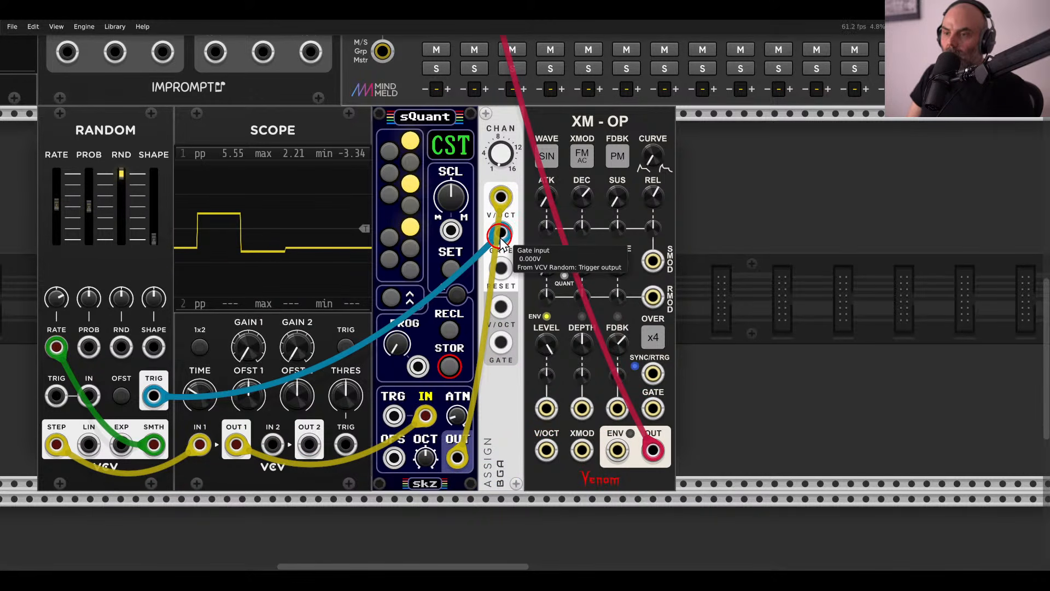
left_click_drag(500, 306, 546, 450)
left_click_drag(491, 343, 652, 409)
Add a MindMeld BassMaster Jr beside XM-OP and patch it in stereo between XM-OP's output and mixer track 01.
right_click(801, 360)
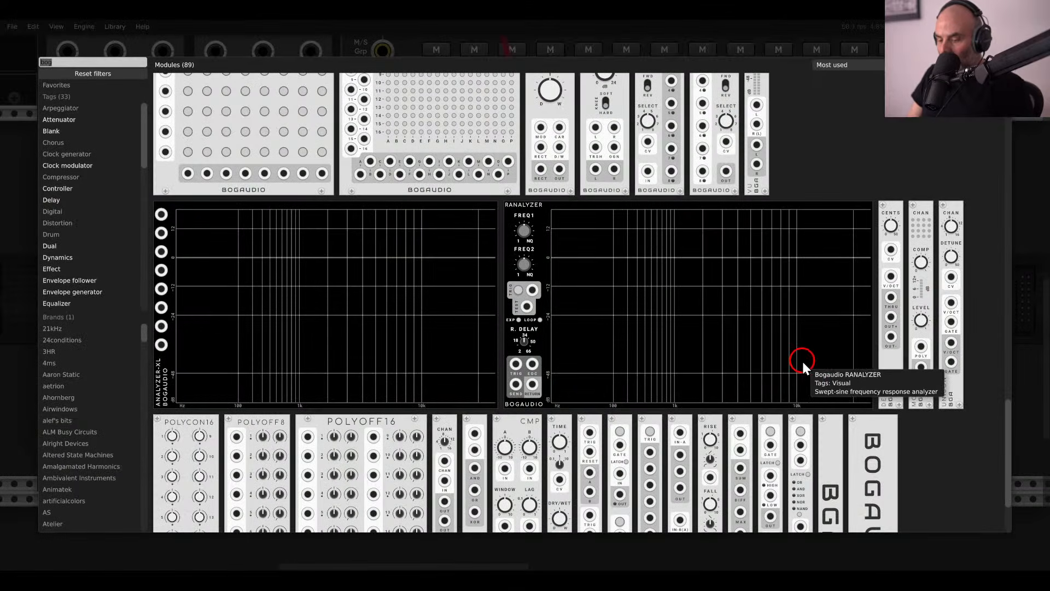
type("bass")
left_click(267, 114)
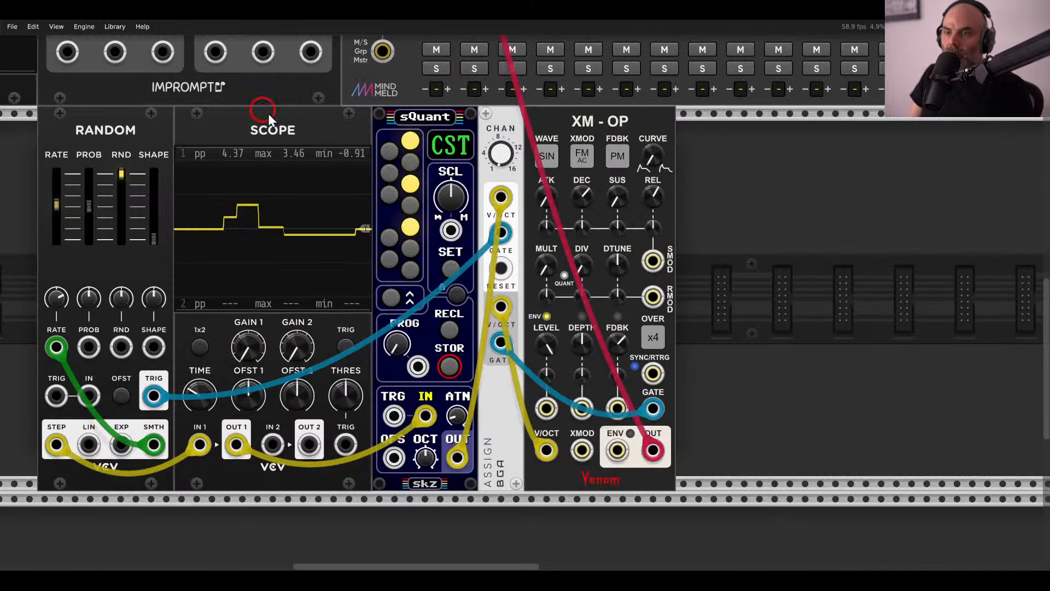
left_click_drag(652, 449, 745, 459)
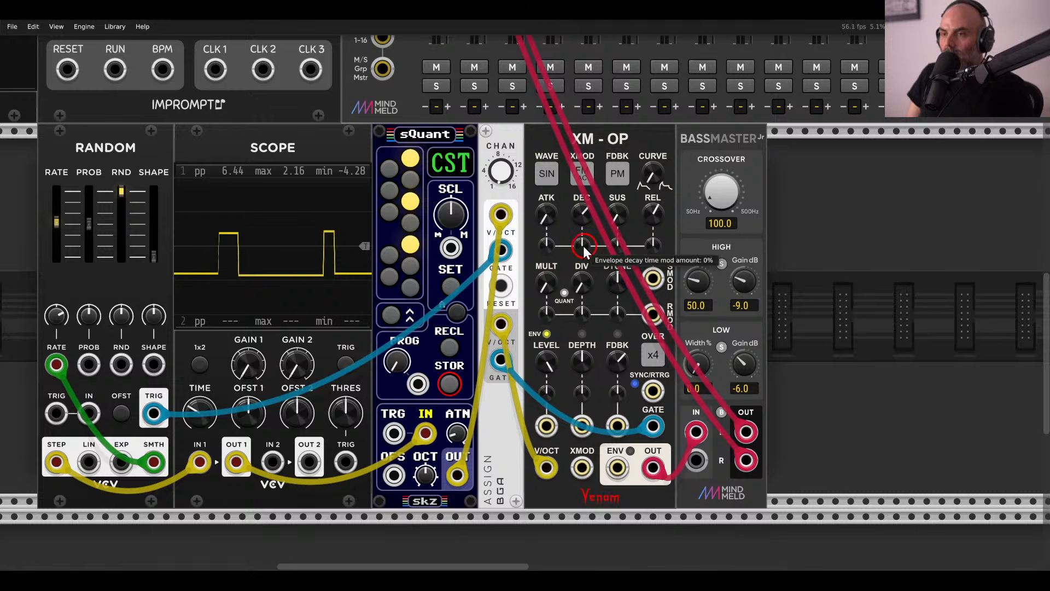
Raise ASSIGN's polyphony channel count and lengthen XM-OP's envelope release.
mouse_move(499, 173)
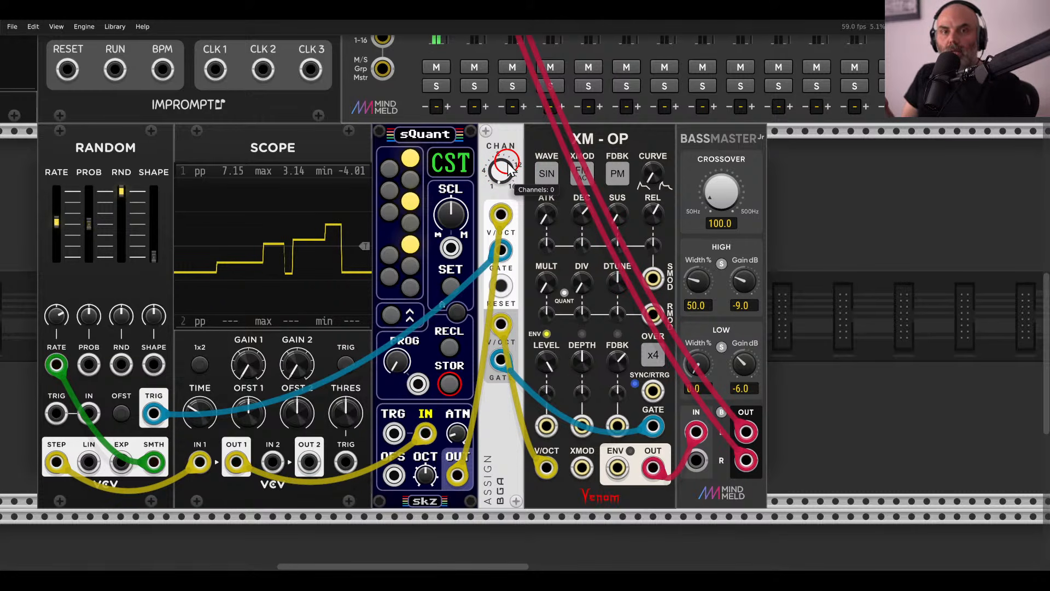
left_click_drag(509, 167, 495, 90)
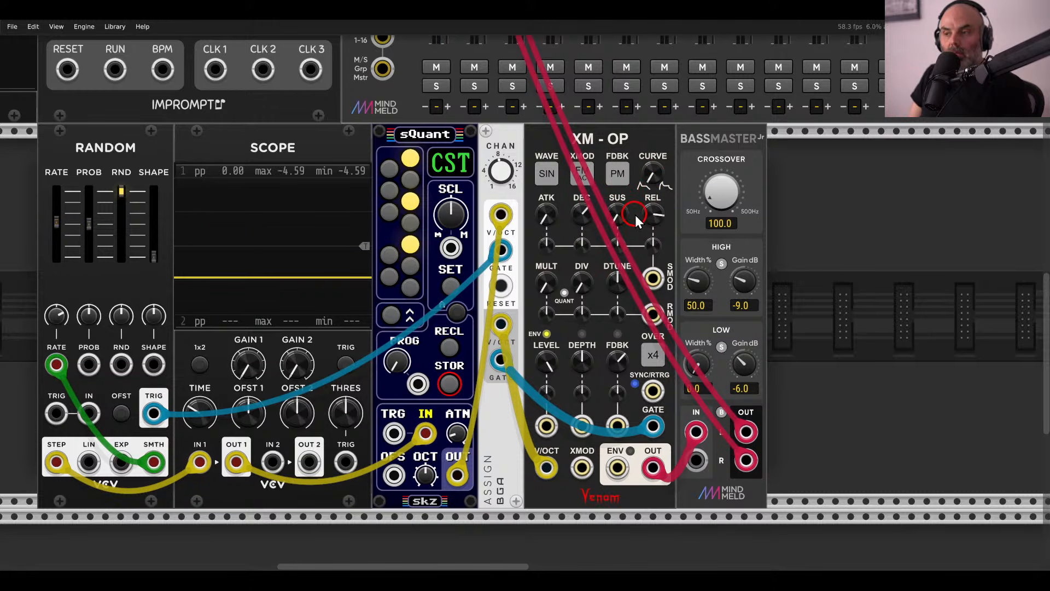
left_click_drag(649, 212, 649, 209)
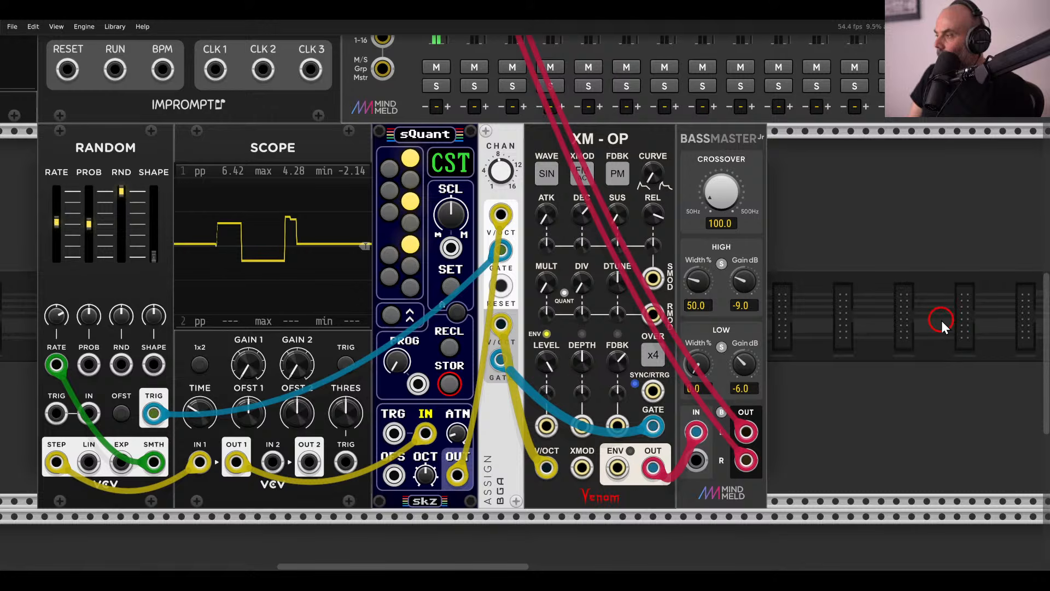
Set the Clocked module's master clock to 85 BPM.
scroll(244, 234, "up", 5)
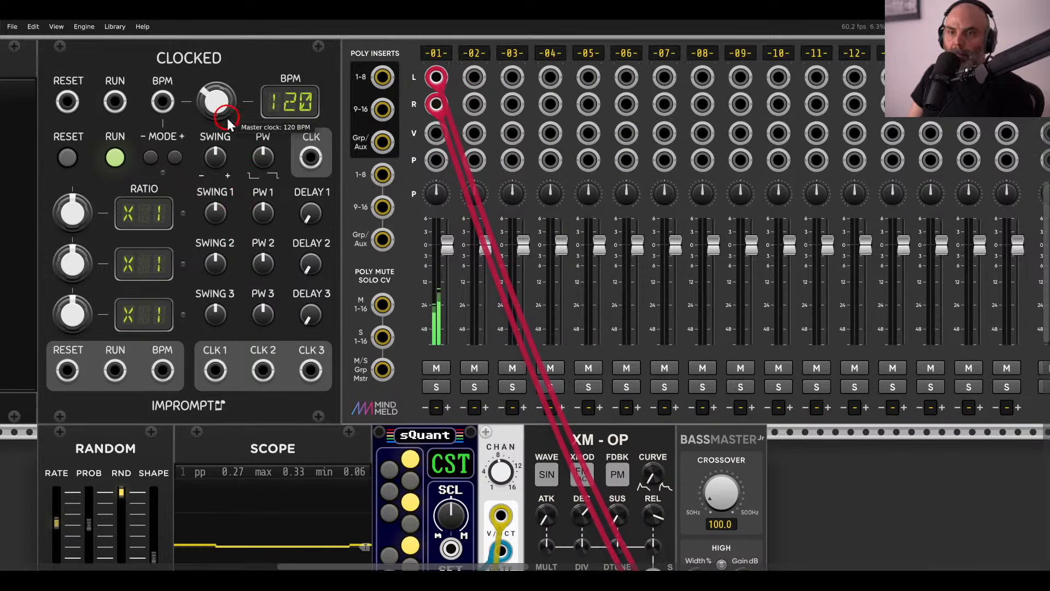
type("85")
key("Return")
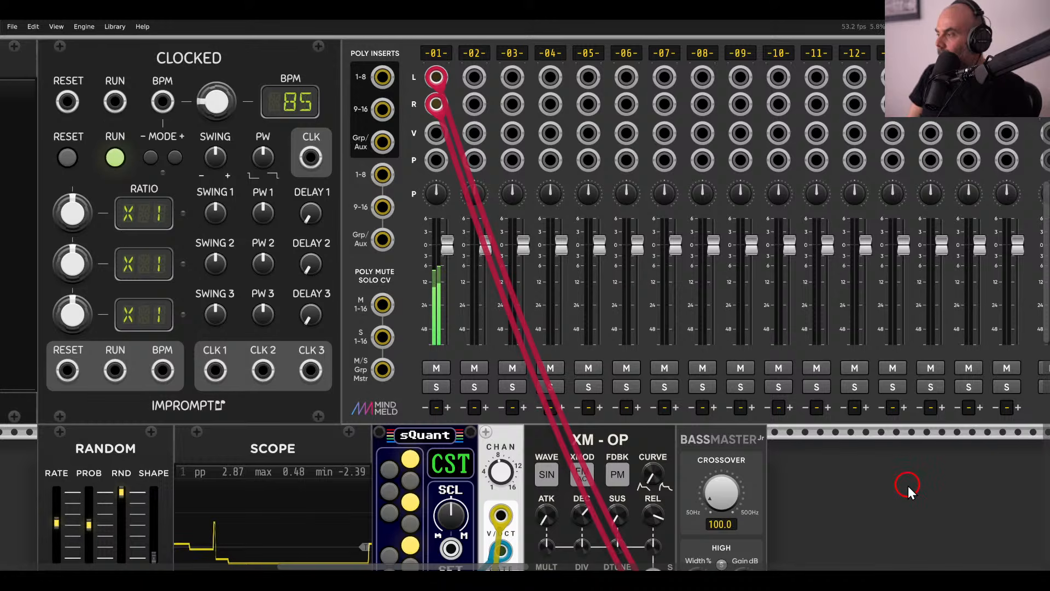
Raise mixer track 01's gain adjust and send the track to the Verb aux at about -15.5 dB.
mouse_move(864, 491)
left_mouse_down()
mouse_move(989, 165)
mouse_move(934, 203)
left_mouse_up()
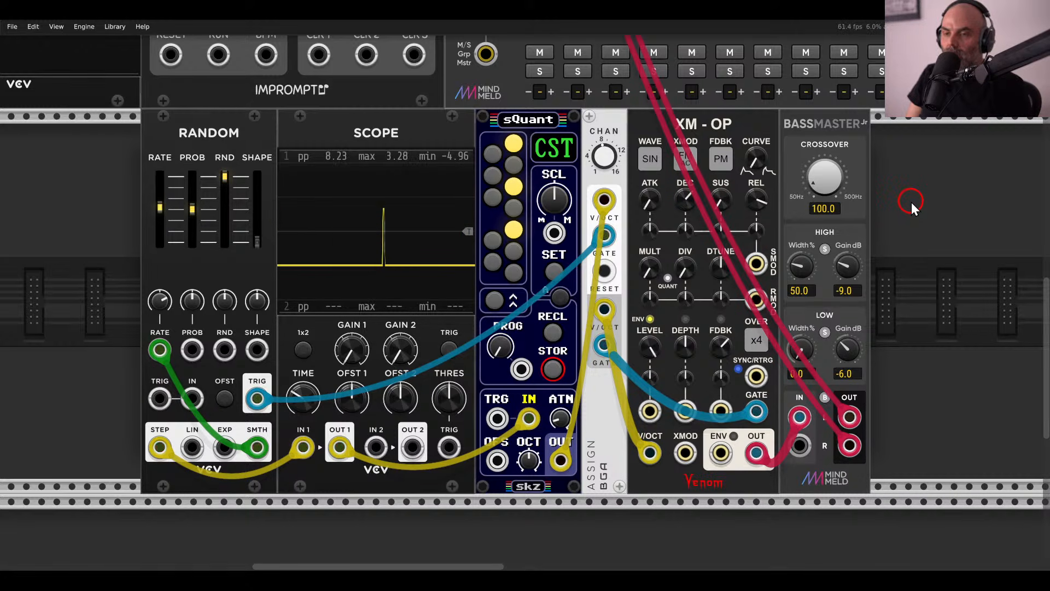
scroll(911, 202, "up", 5)
scroll(544, 194, "up", 2)
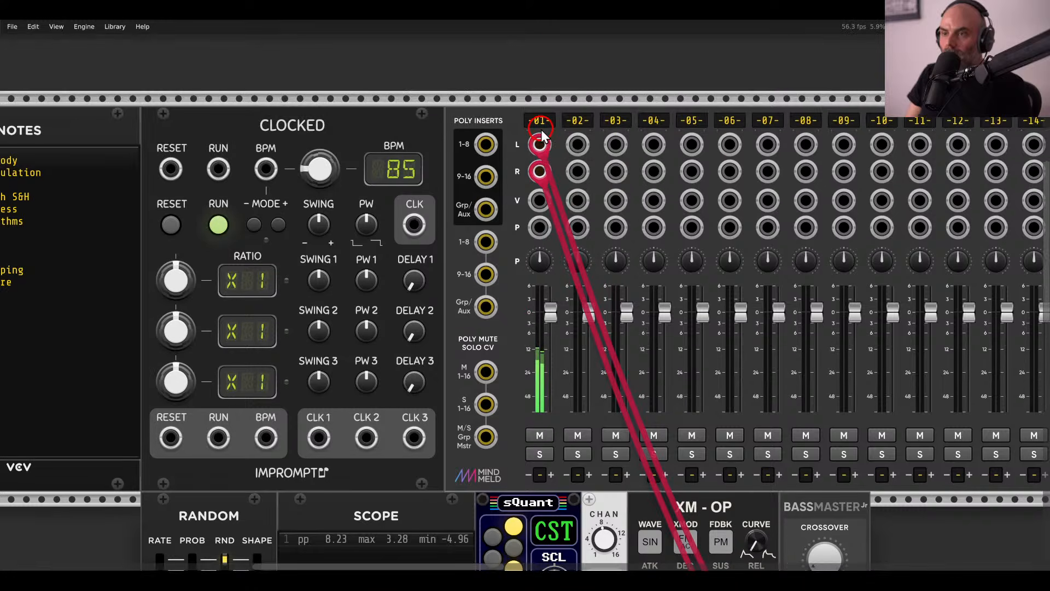
right_click(538, 130)
left_click(540, 123)
right_click(539, 123)
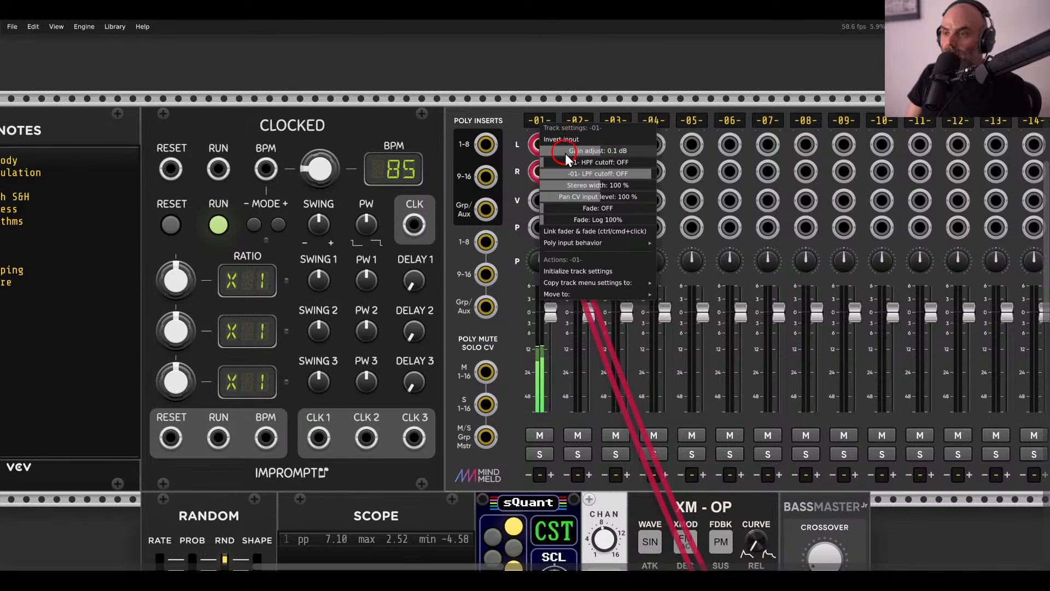
left_click_drag(566, 156, 587, 155)
left_click(637, 75)
scroll(638, 75, "right", 10)
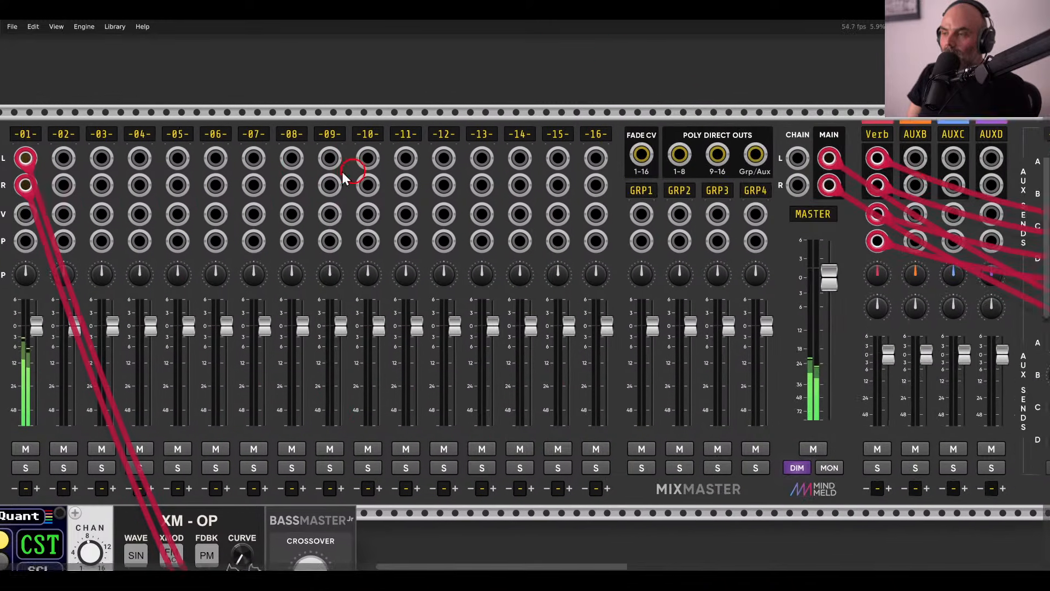
left_click_drag(869, 116, 856, 98)
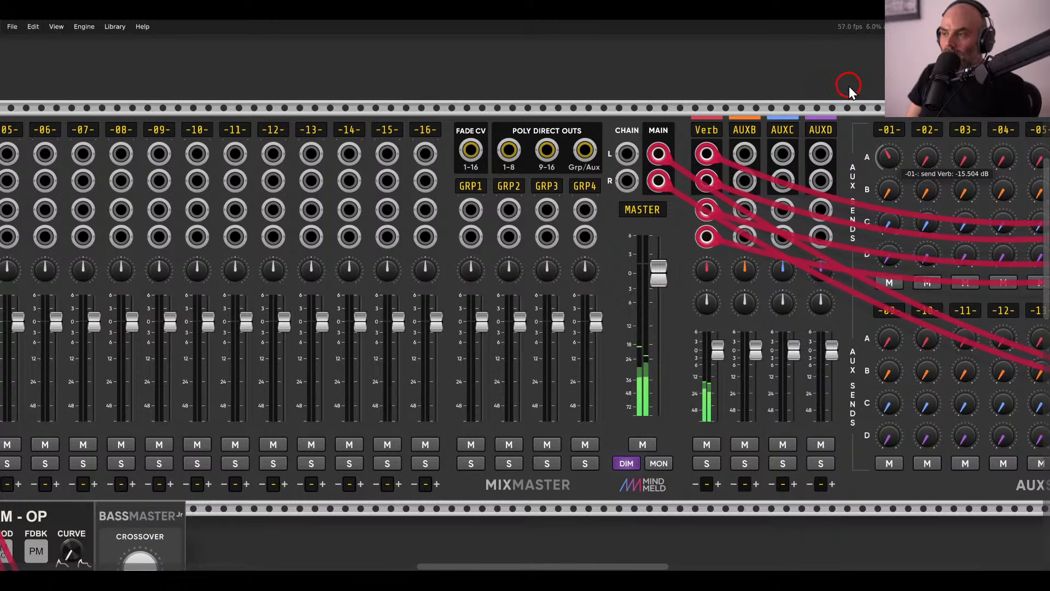
Set sQuant's ATN input attenuation to 25.
left_click_drag(224, 387, 750, 114)
left_click_drag(697, 403, 901, 278)
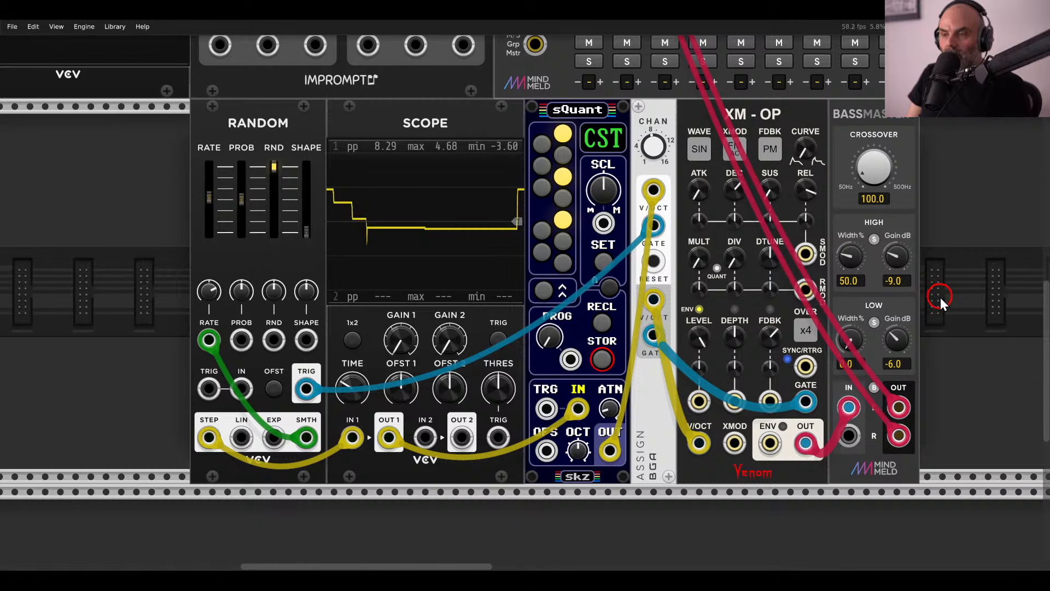
right_click(612, 409)
type("25")
key("Return")
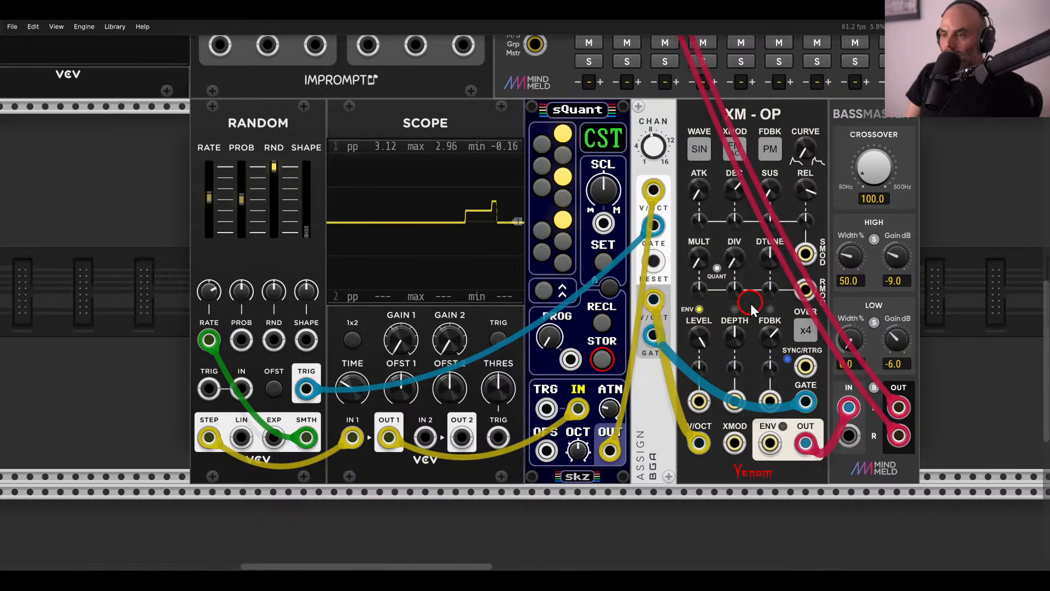
Make room after XM-OP by moving Bassmaster away, and add the Surge XT Quad LFO module there.
left_click_drag(750, 303, 584, 302)
scroll(739, 223, "up", 2)
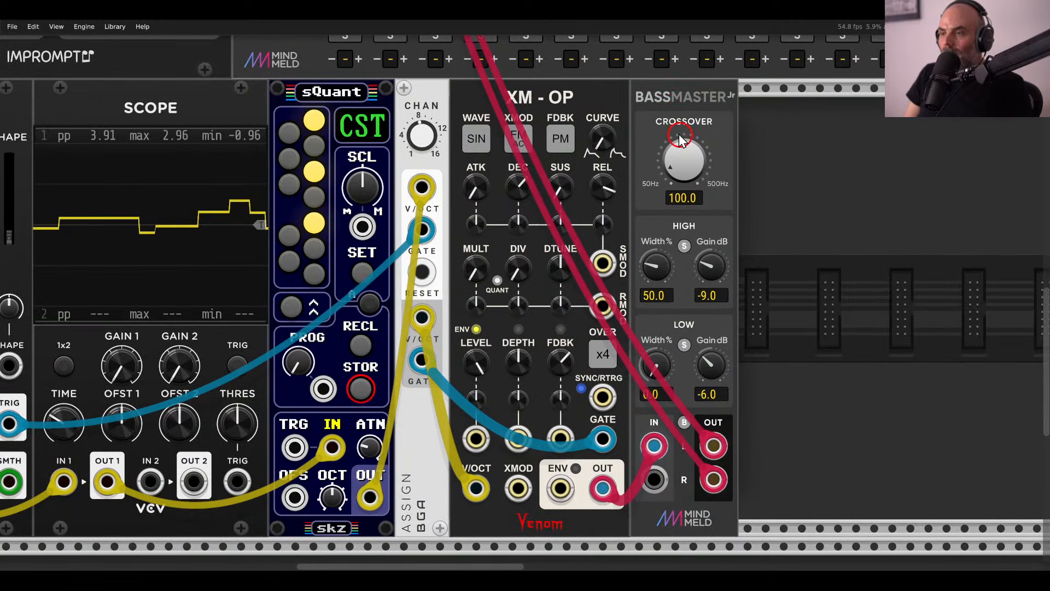
left_click_drag(655, 118, 943, 121)
right_click(829, 163)
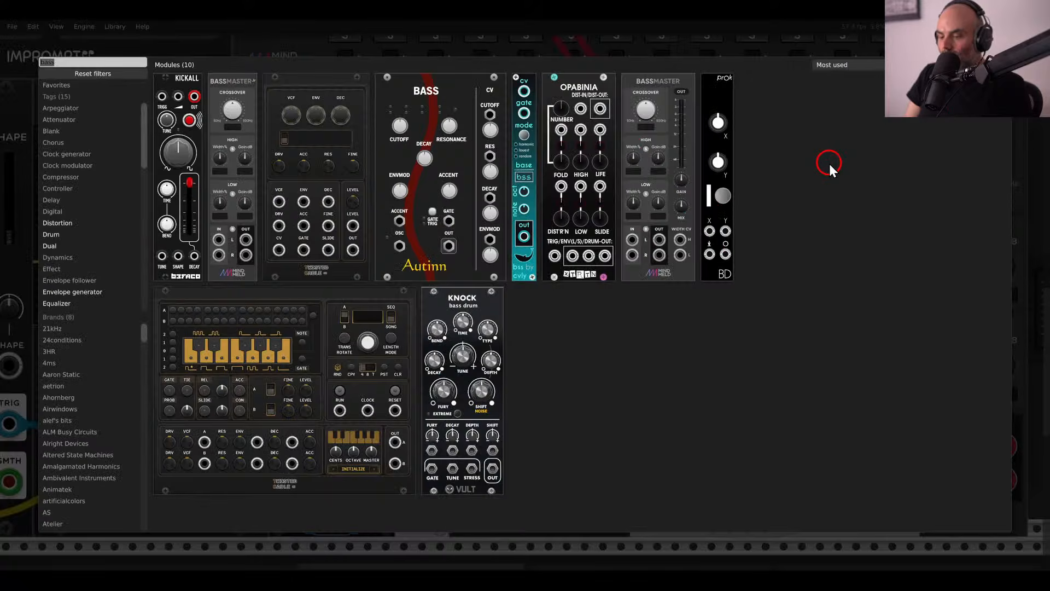
type("quad")
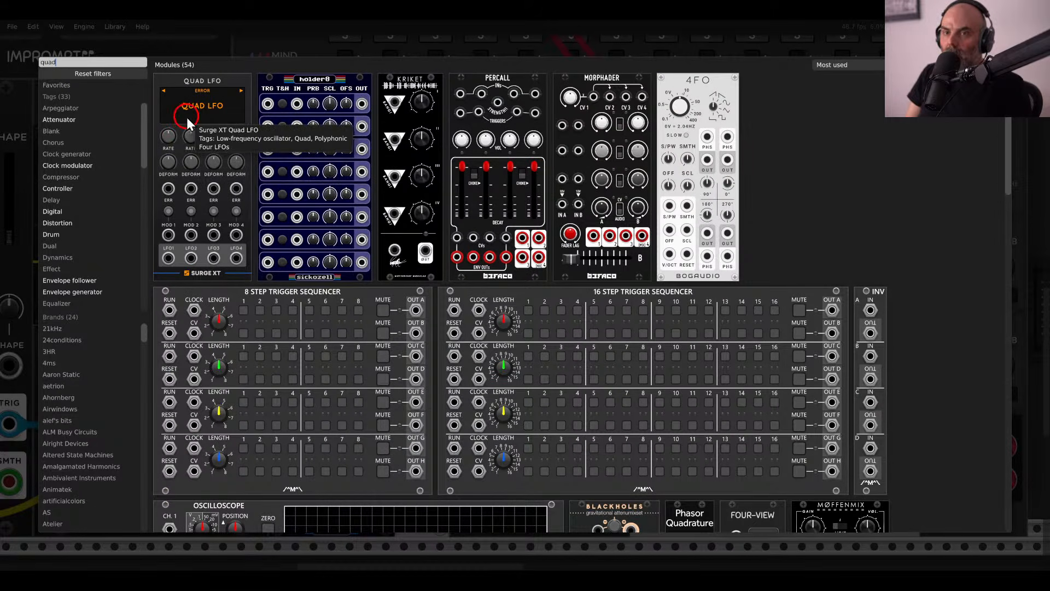
left_click(188, 123)
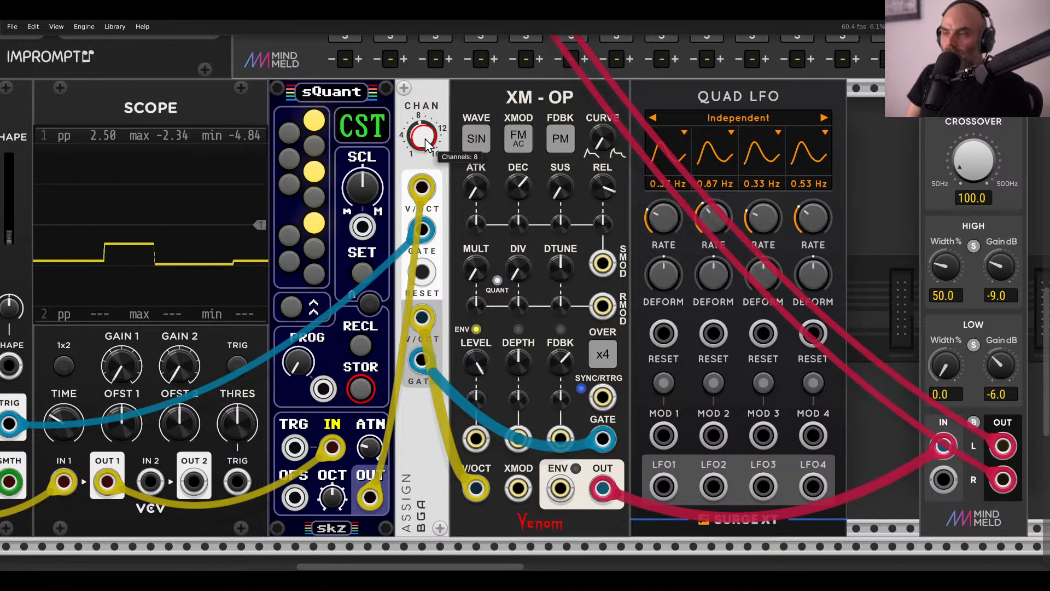
Set the Quad LFO's polyphony to 8 channels.
scroll(425, 144, "right", 5)
right_click(567, 90)
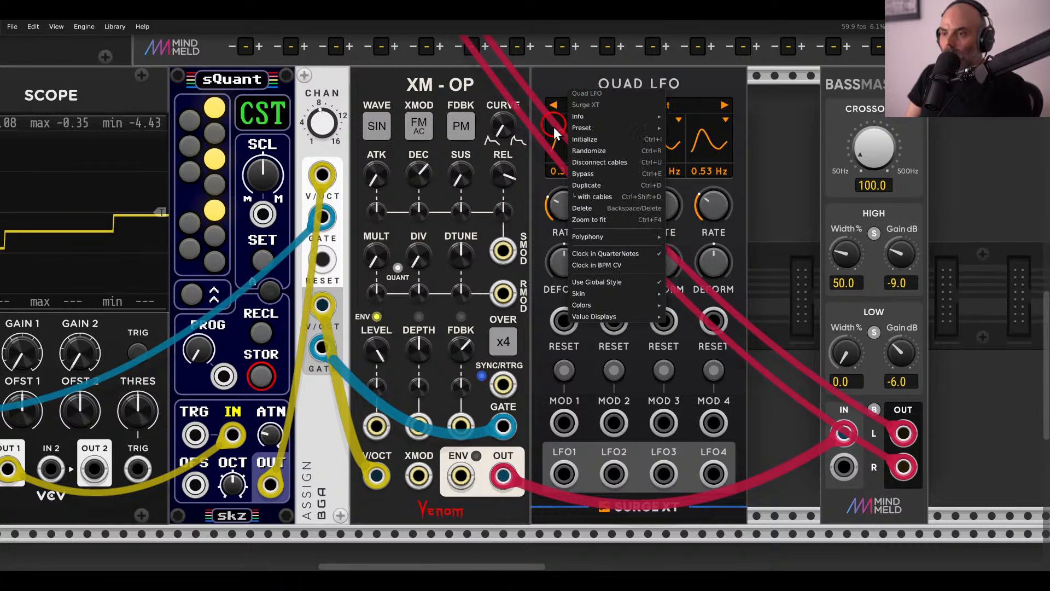
mouse_move(571, 236)
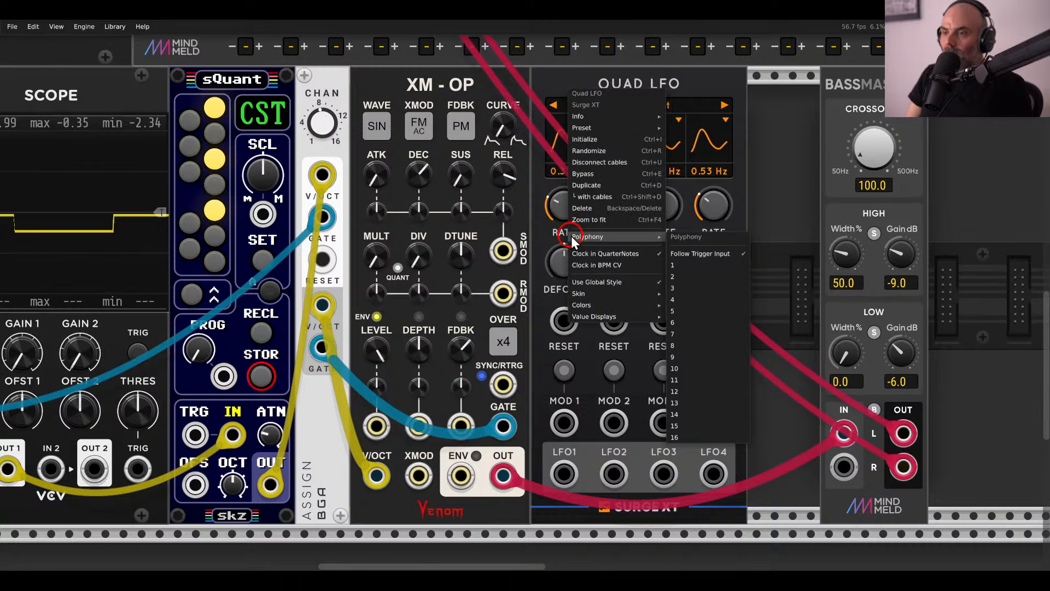
left_click(692, 344)
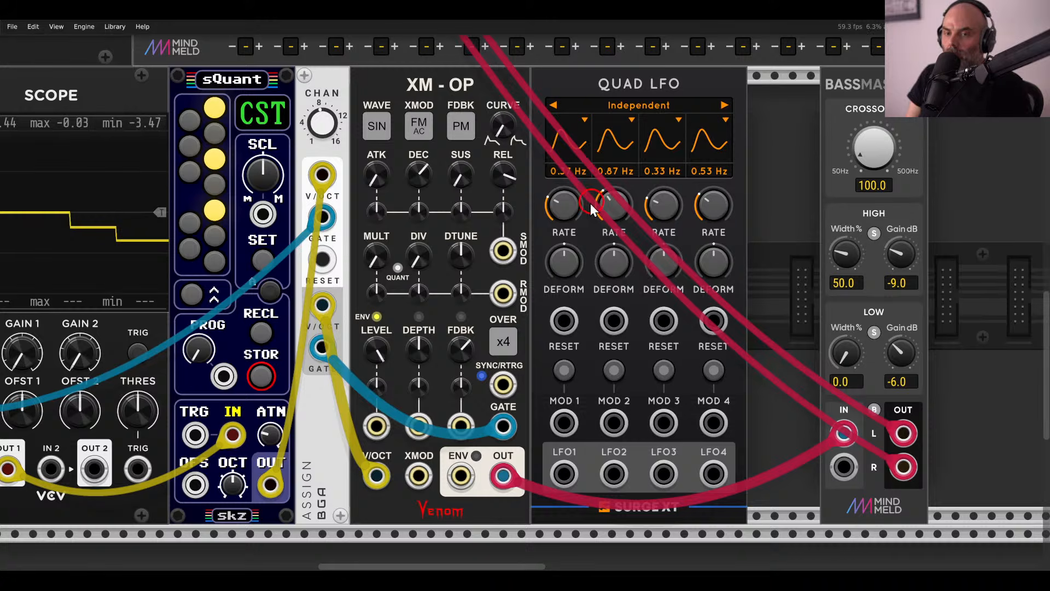
Take the Scope out of the signal path and patch Random's STEP output directly into sQuant's IN.
scroll(590, 208, "down", 3)
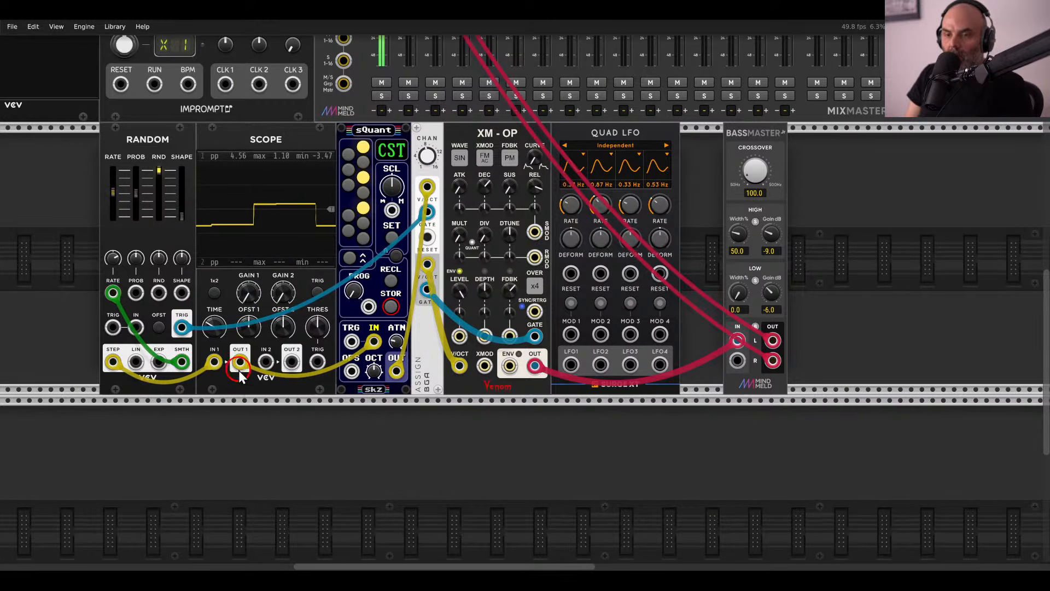
left_click_drag(239, 362, 112, 361)
left_click_drag(214, 361, 208, 205)
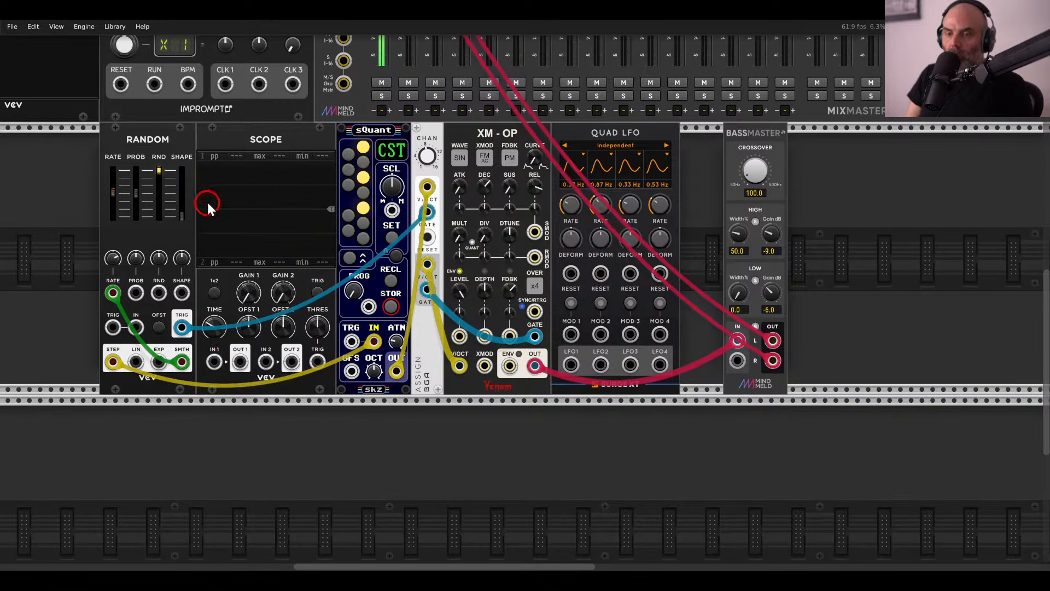
Move the Scope out of the chain and shift sQuant, ASSIGN, XM-OP and Quad LFO together up against Random.
left_click_drag(341, 163, 668, 158)
left_click_drag(281, 153, 458, 135)
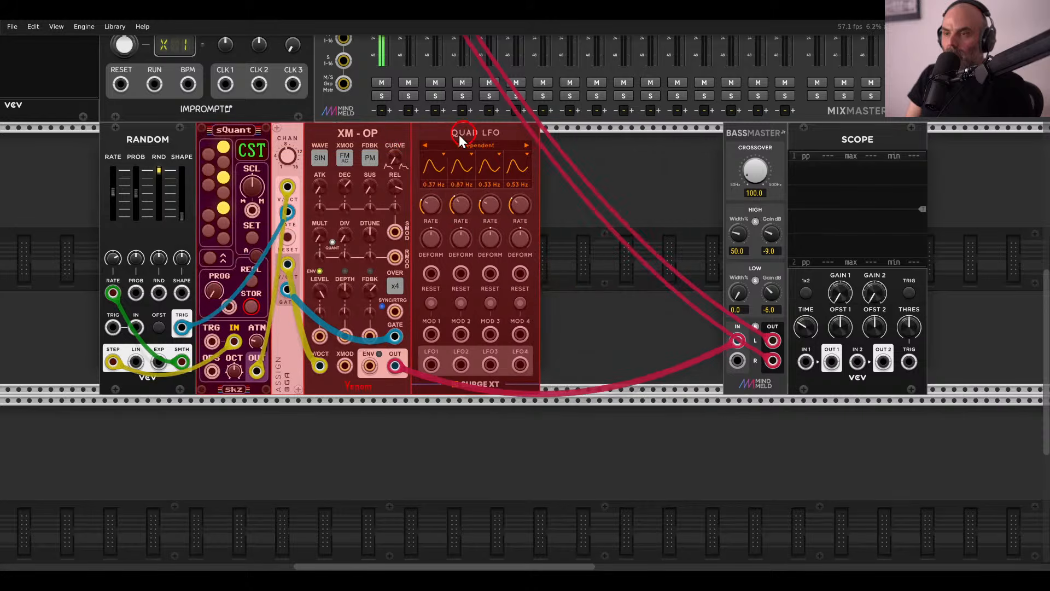
Place the Scope beside Quad LFO and patch LFO1's output into its IN 1.
left_click(660, 148)
left_click_drag(831, 161, 588, 163)
left_click_drag(558, 361, 437, 365)
scroll(565, 224, "up", 3)
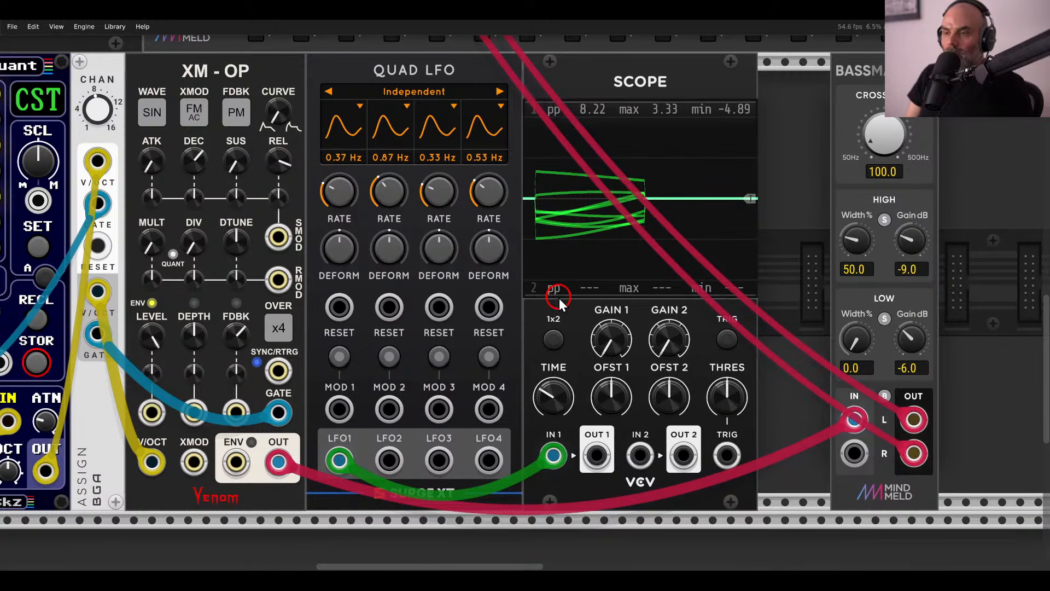
Set Quad LFO's polyphony to 1 and try LFO1 rates of 2.32 Hz and 0.28 Hz on the Scope.
right_click(416, 70)
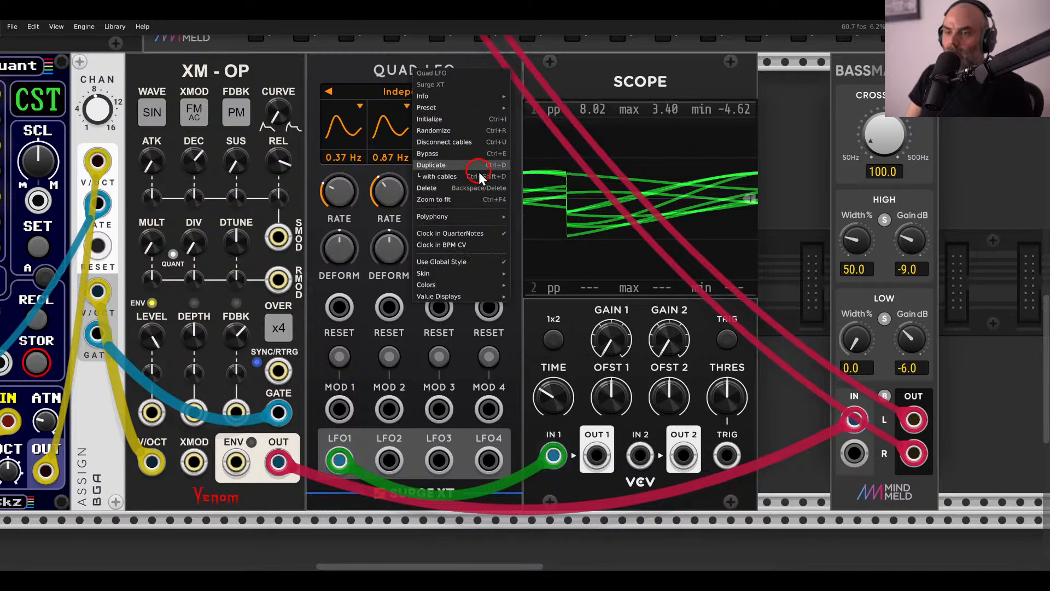
mouse_move(488, 223)
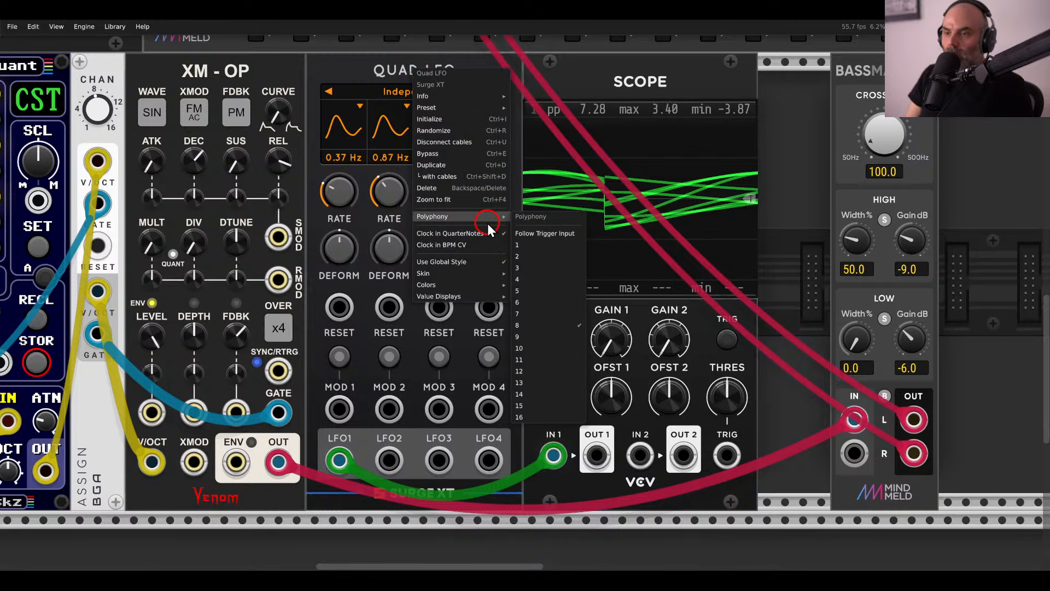
left_click(529, 245)
left_click_drag(529, 381, 529, 381)
mouse_move(335, 195)
left_mouse_down()
mouse_move(328, 178)
mouse_move(349, 192)
left_mouse_up()
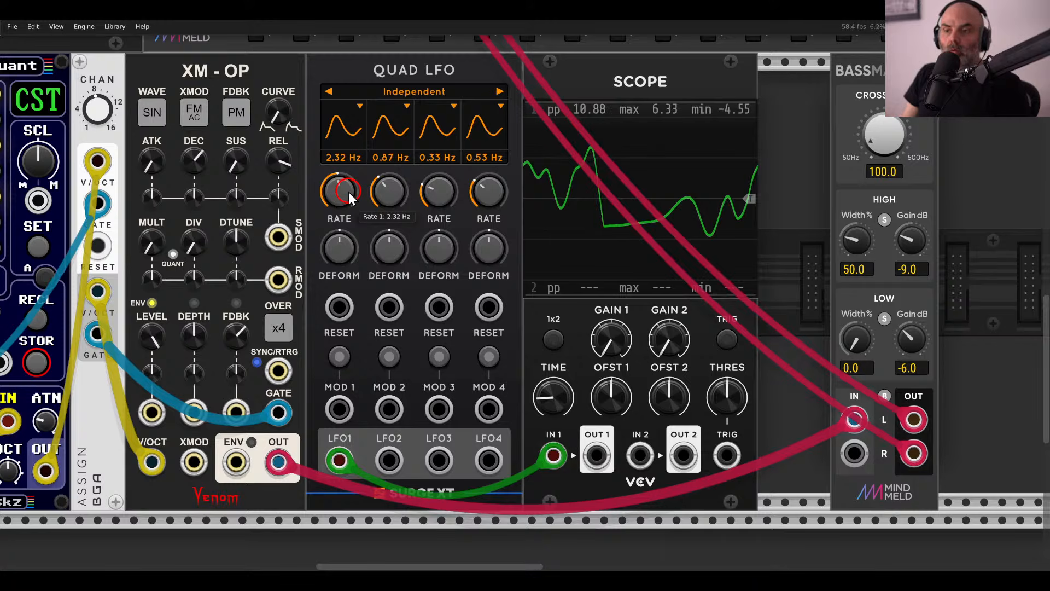
left_click_drag(339, 186, 340, 210)
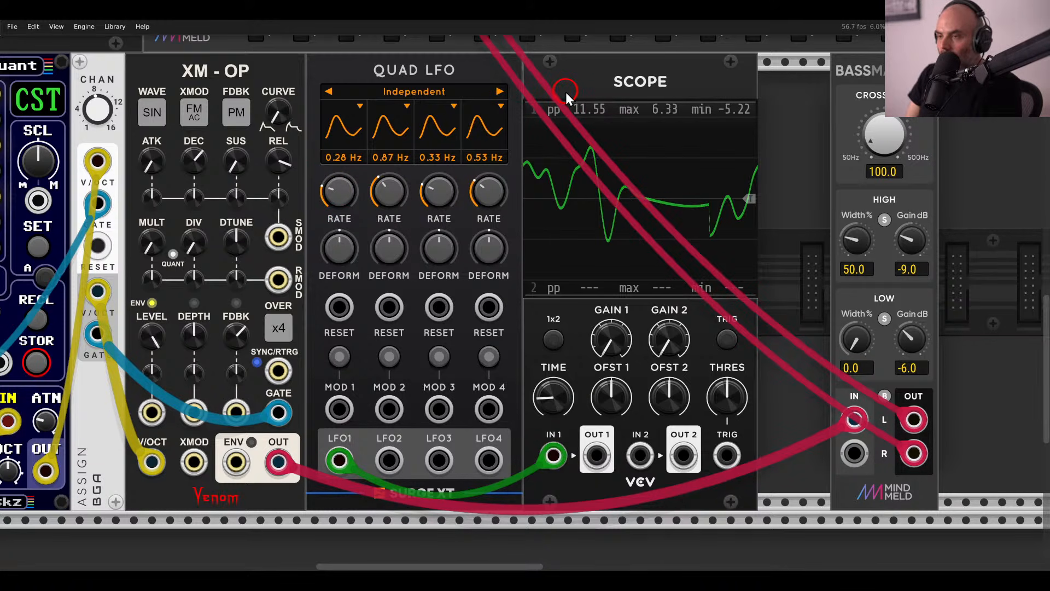
Delete the Scope and set Quad LFO's polyphony back to 8 channels.
key("Delete")
right_click(461, 71)
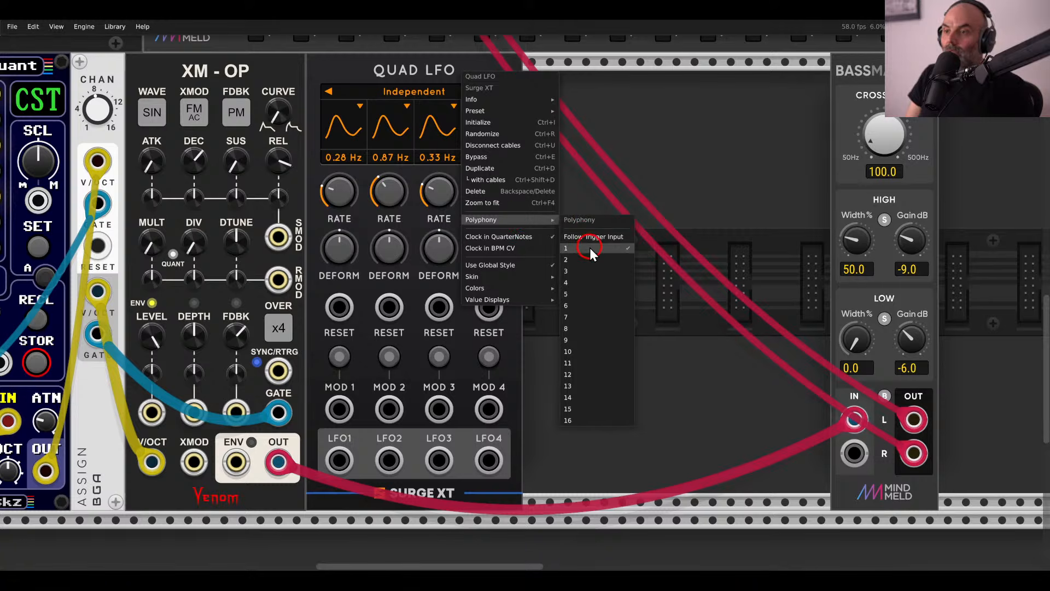
left_click(582, 330)
Set LFO1's rate to 0.44 Hz and patch it into XM-OP's RMOD input with a detune modulation amount of 27.108%.
scroll(711, 241, "left", 5)
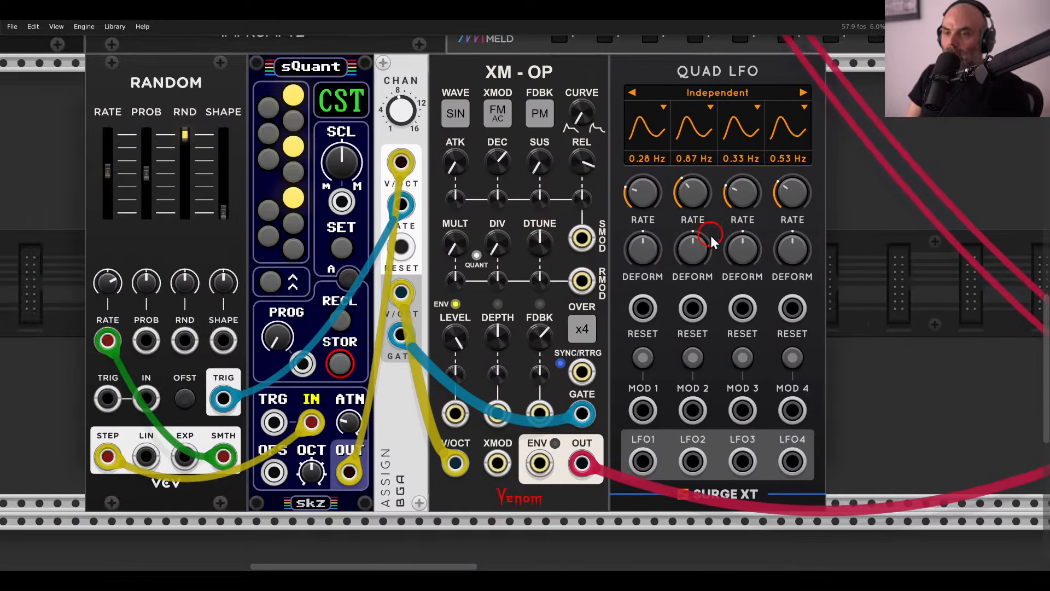
left_click_drag(651, 196, 651, 176)
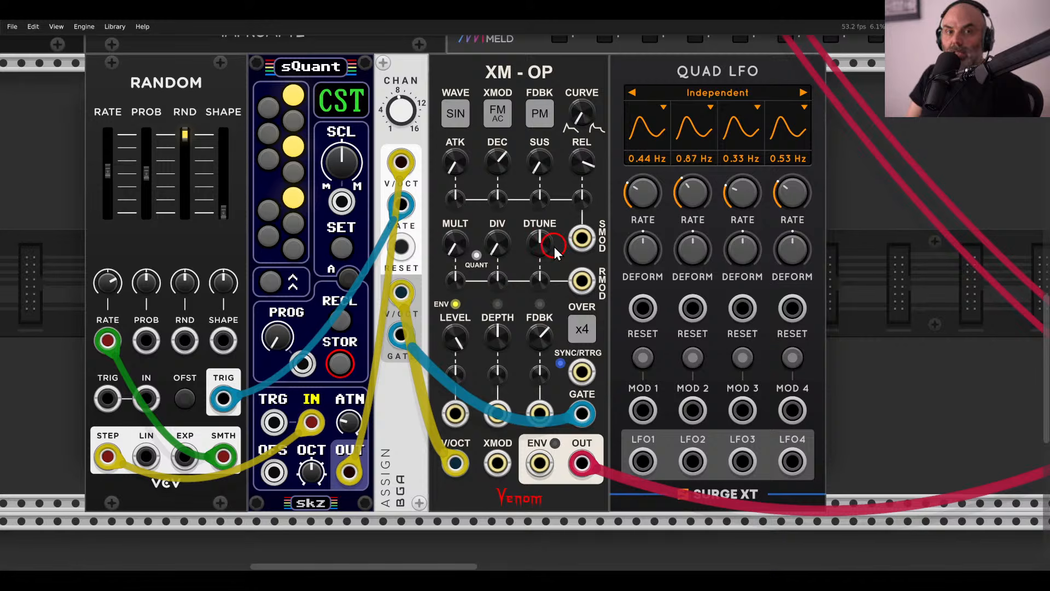
left_click_drag(643, 457, 539, 280)
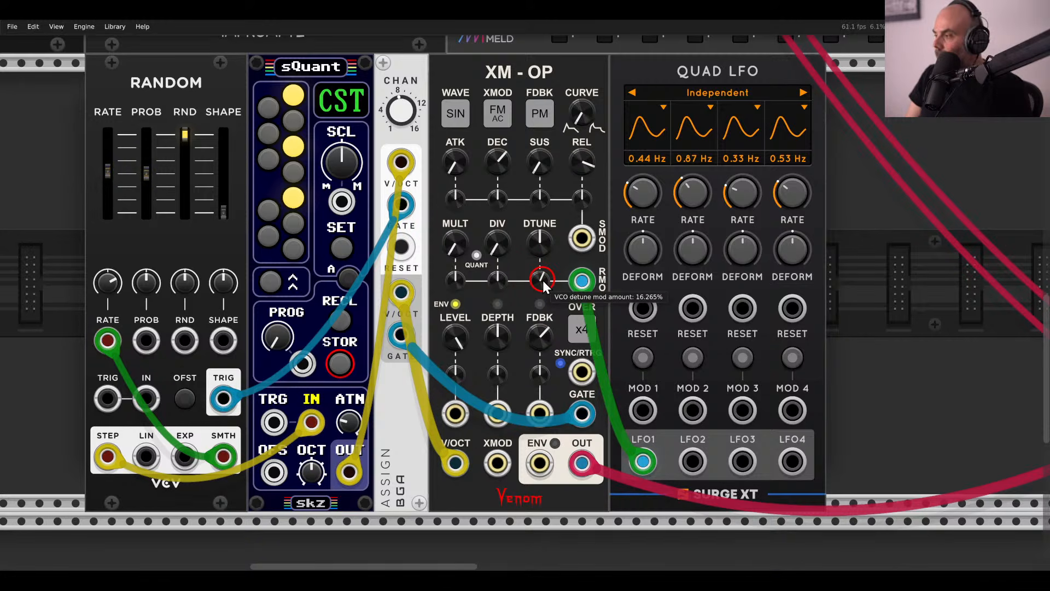
left_click_drag(543, 284, 543, 277)
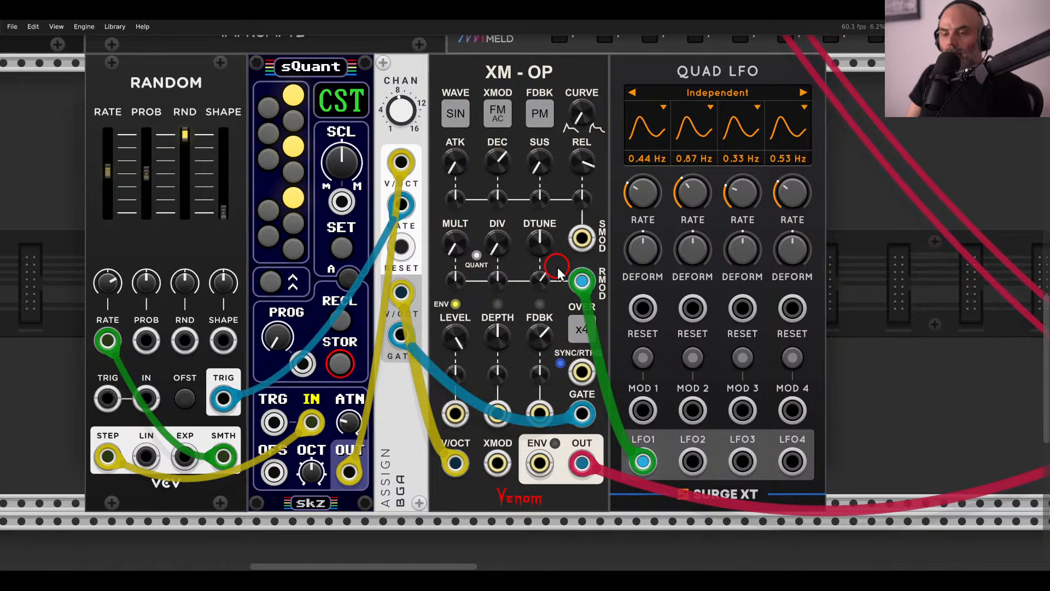
Fine-tune XM-OP's detune modulation amount and raise LFO1's rate to 4.38 Hz.
mouse_move(533, 280)
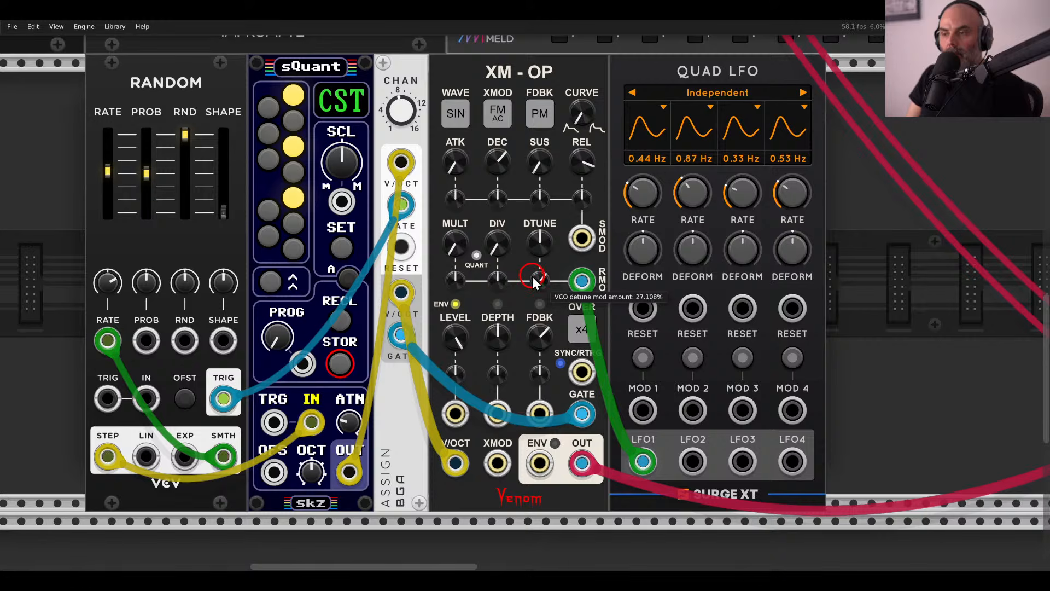
left_click_drag(532, 280, 533, 274)
left_click_drag(643, 191, 642, 166)
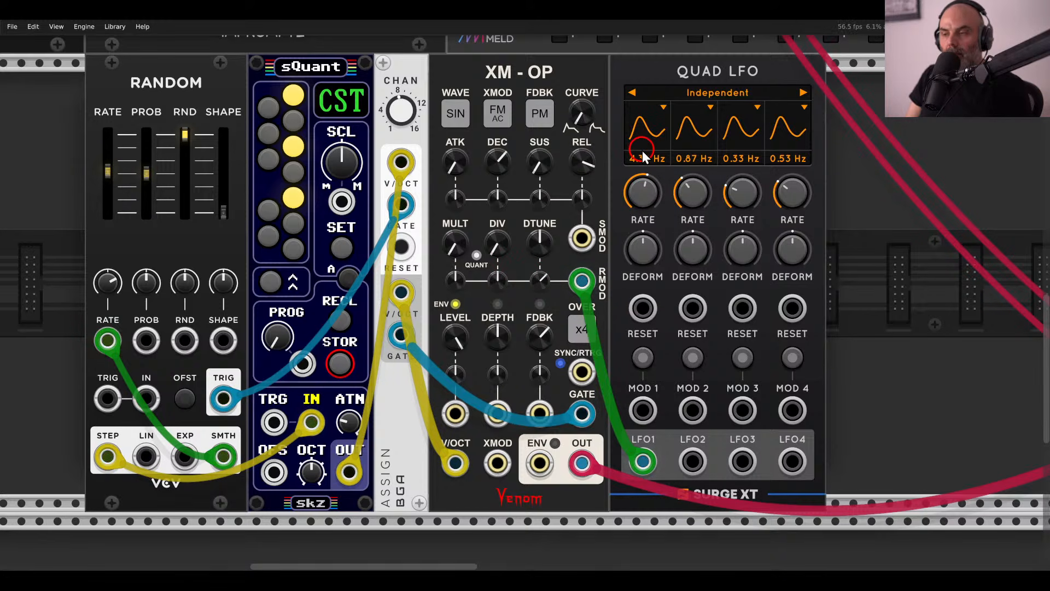
mouse_move(645, 182)
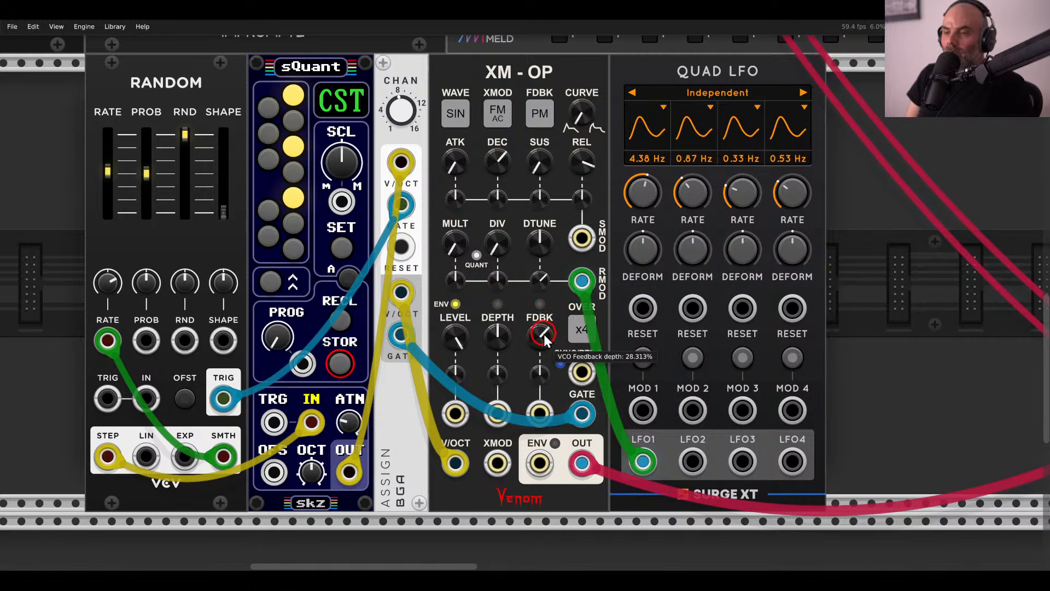
Patch Quad LFO's LFO2 output into XM-OP's feedback CV input and raise the feedback depth CV amount.
right_click(540, 113)
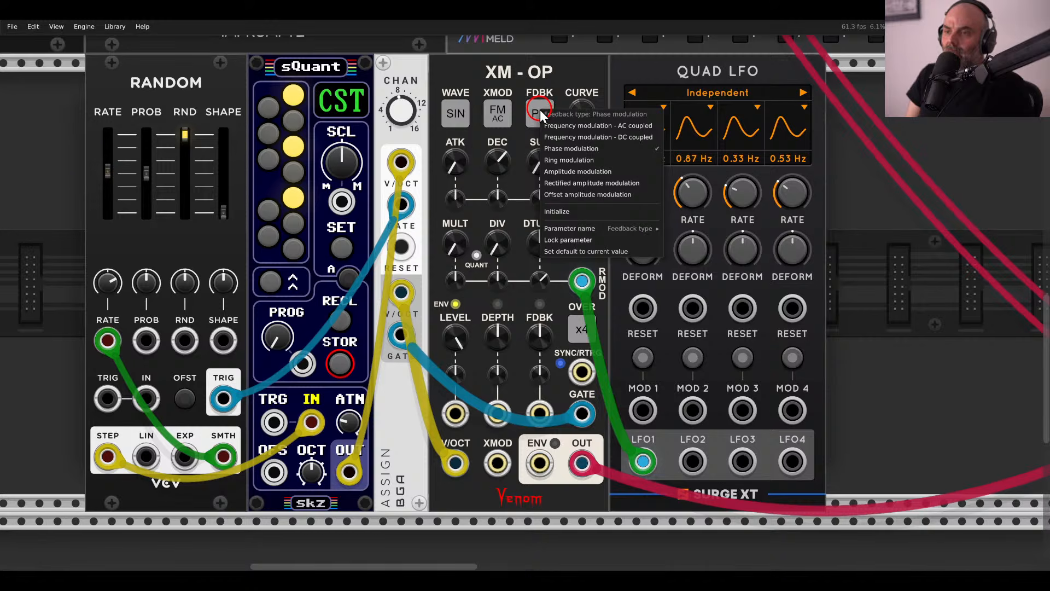
left_click(541, 99)
left_click_drag(540, 407, 693, 462)
left_click_drag(541, 377, 524, 318)
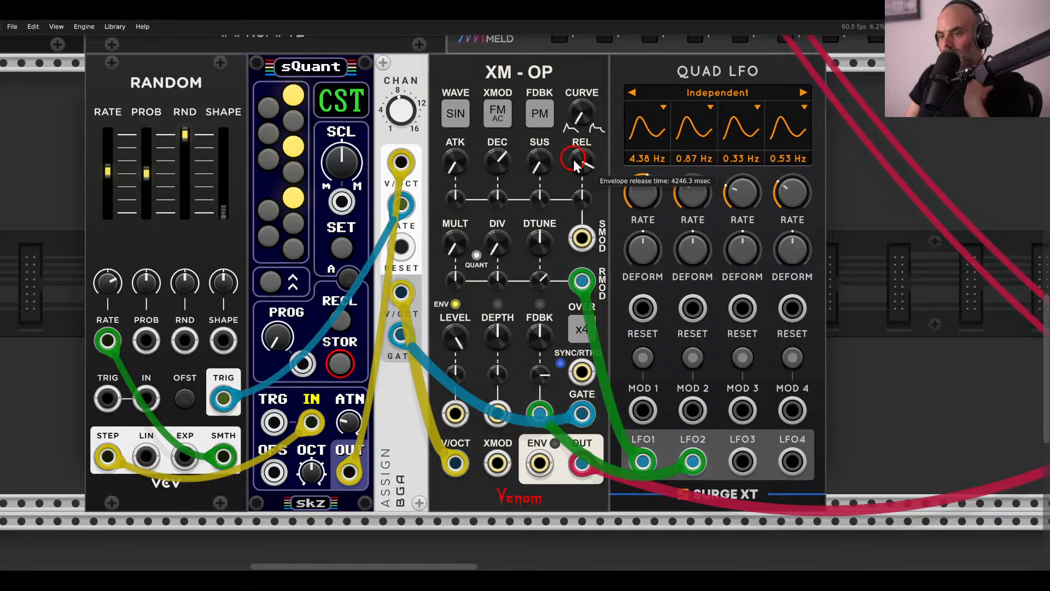
Shift XM-OP and Quad LFO away from ASSIGN, duplicate XM-OP, and place the copy directly after ASSIGN.
scroll(583, 188, "down", 1)
left_click_drag(712, 187, 677, 187)
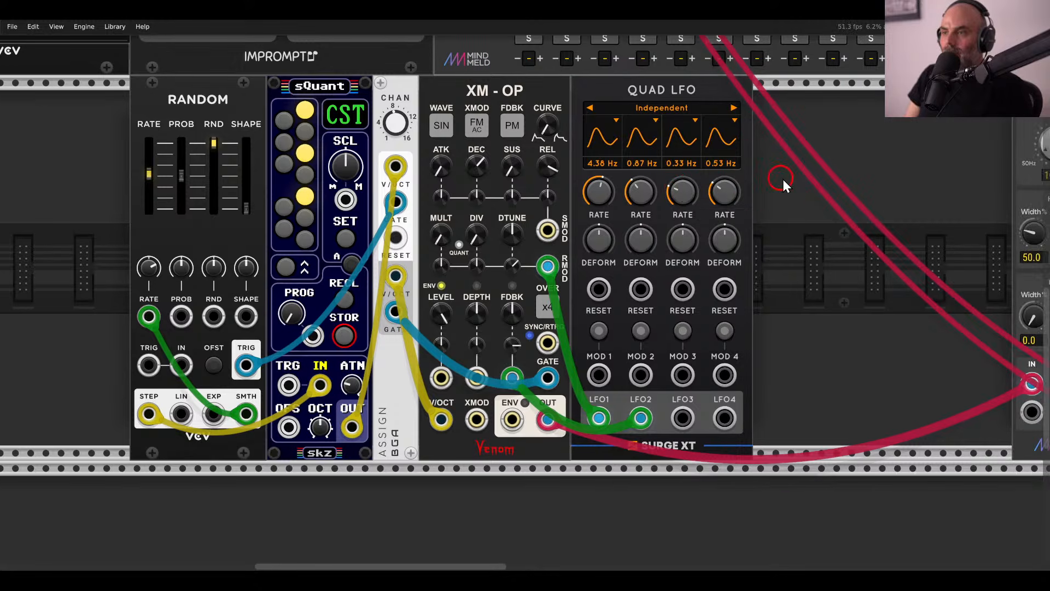
left_click_drag(782, 181, 714, 117)
left_click(638, 179)
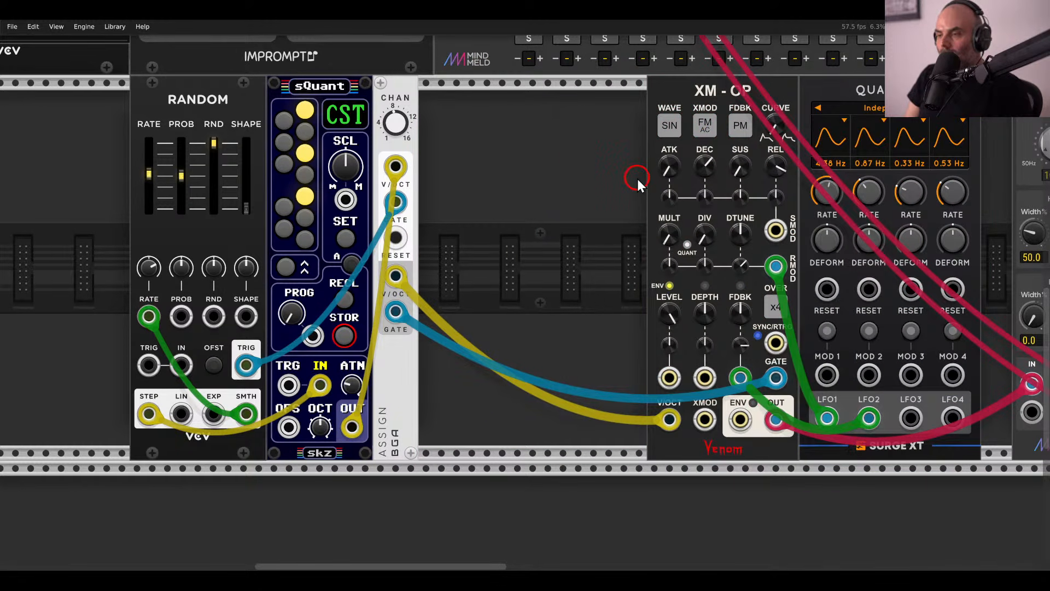
key("ctrl+d")
scroll(686, 162, "right", 5)
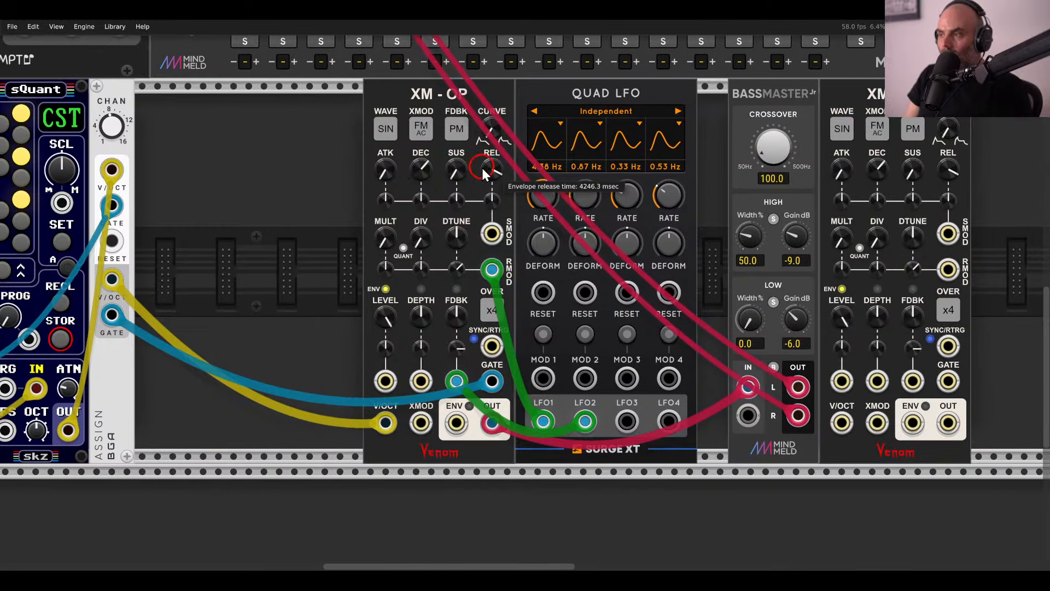
left_click_drag(893, 102, 167, 103)
Patch ASSIGN's V/OCT and GATE outputs to the duplicate XM-OP as well, keeping the original's cables.
scroll(481, 129, "left", 4)
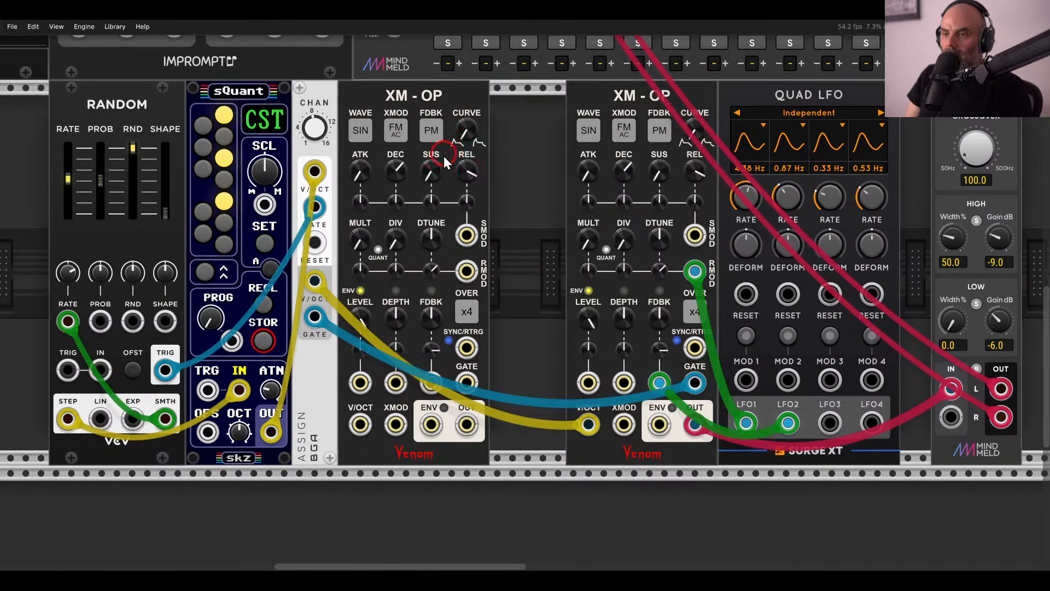
scroll(425, 279, "up", 2)
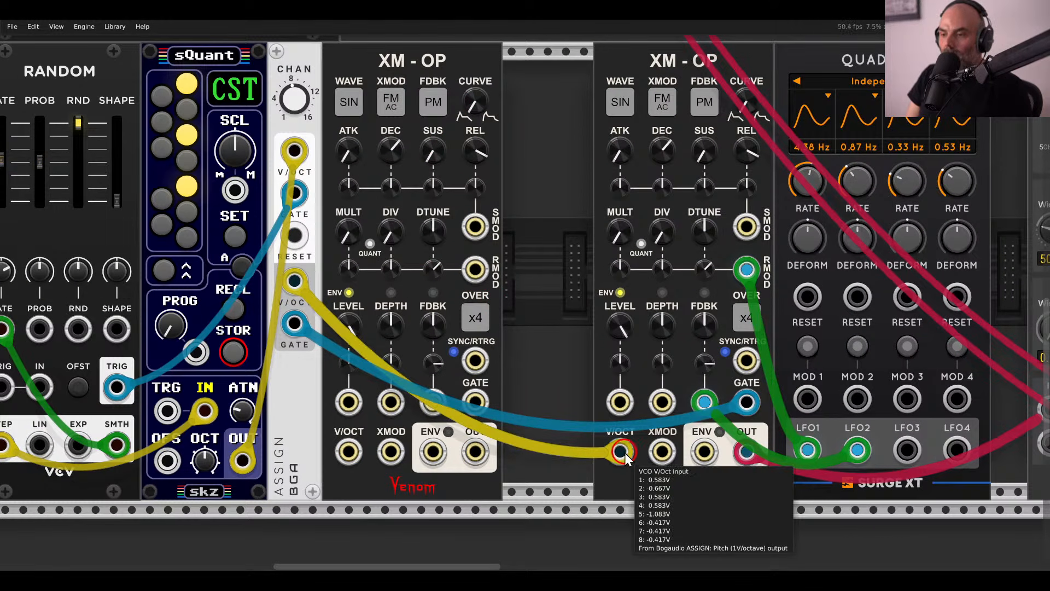
left_click_drag(621, 453, 350, 452)
mouse_move(746, 403)
left_mouse_down()
mouse_move(494, 386)
mouse_move(476, 403)
left_mouse_up()
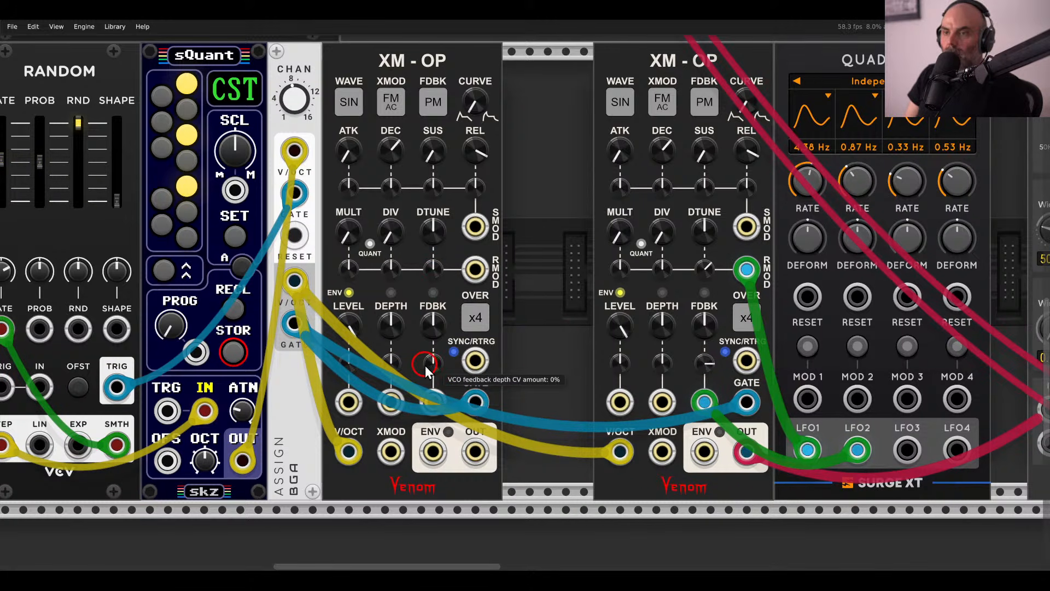
Set the original XM-OP's X-Mod type to Ring modulation.
right_click(663, 102)
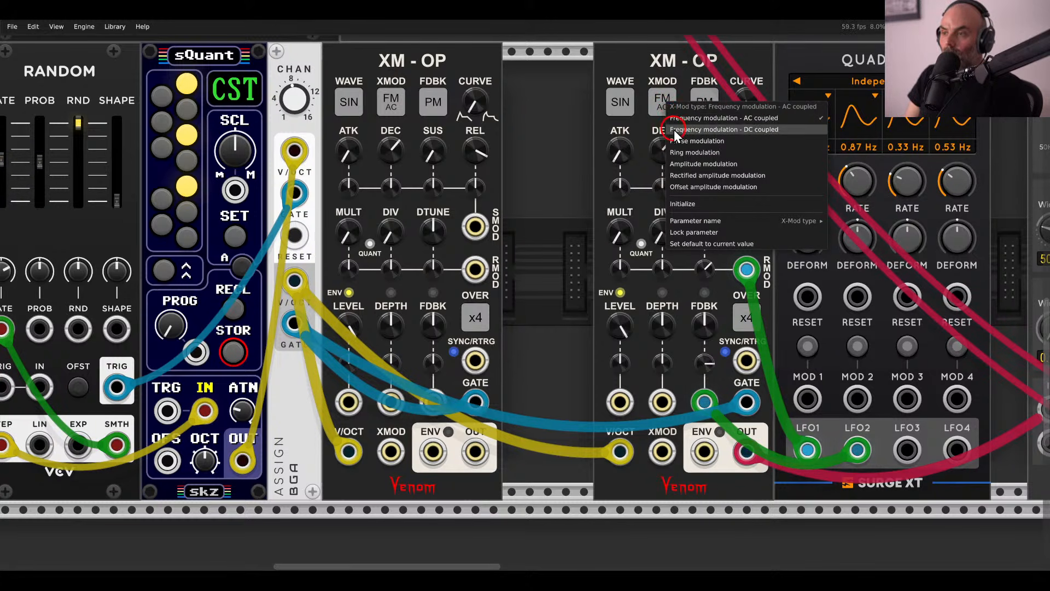
left_click(685, 154)
Close the gap between the two XM-OPs and patch the duplicate's OUT into the original's XMOD input.
scroll(563, 175, "right", 2)
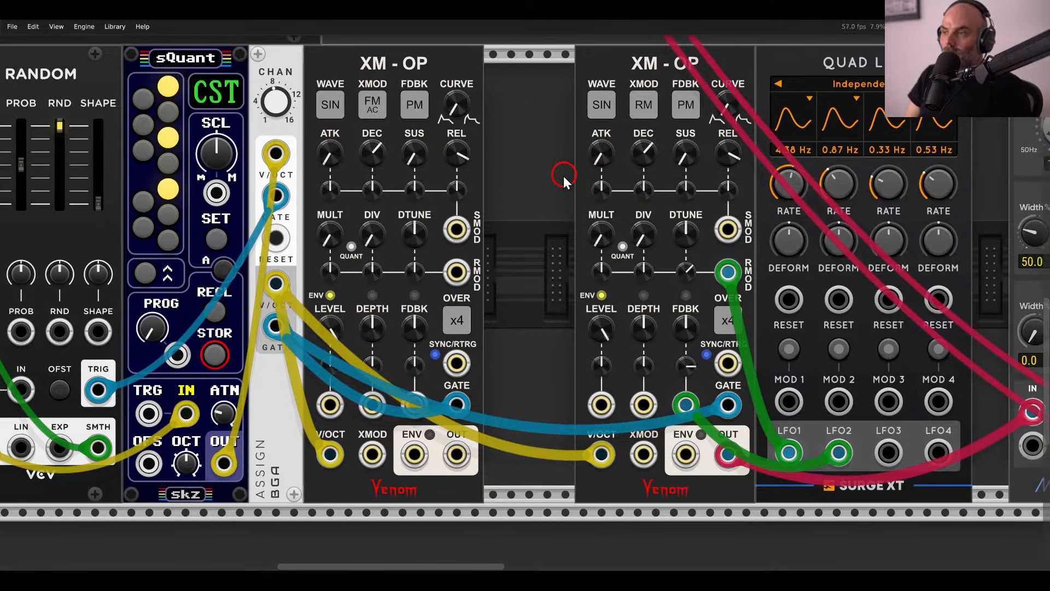
left_click_drag(625, 151, 535, 150)
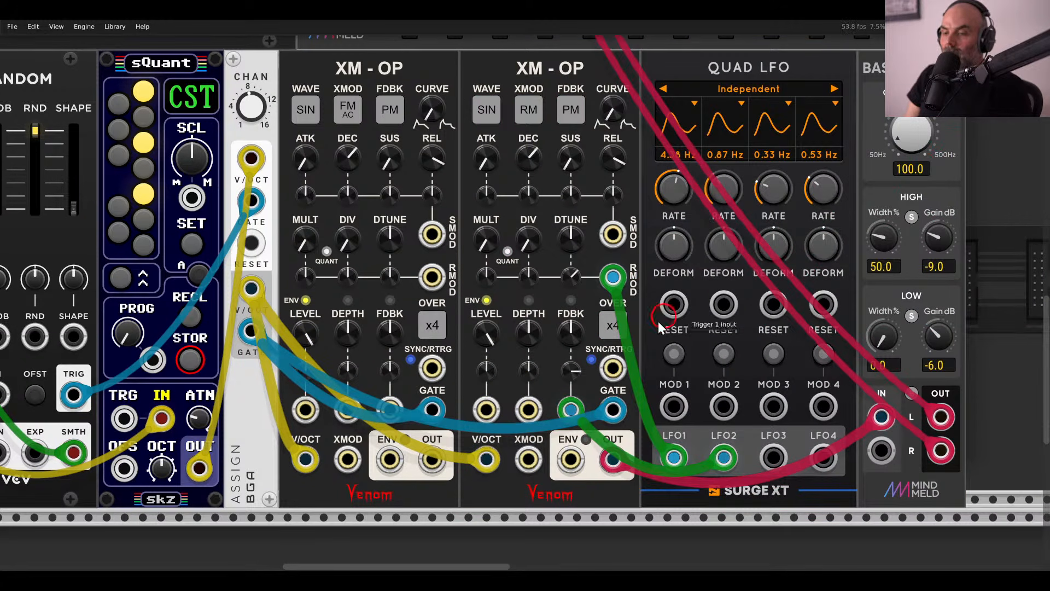
left_click_drag(431, 459, 566, 471)
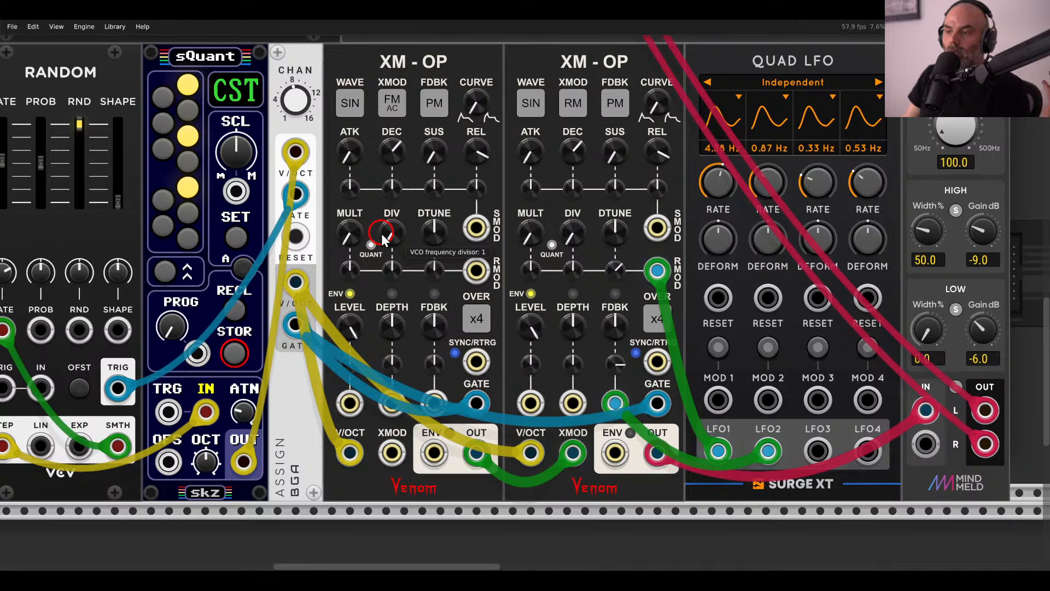
Patch Quad LFO's LFO 3 output into the original XM-OP's depth CV input and adjust the depth CV amount.
left_click_drag(572, 403, 820, 452)
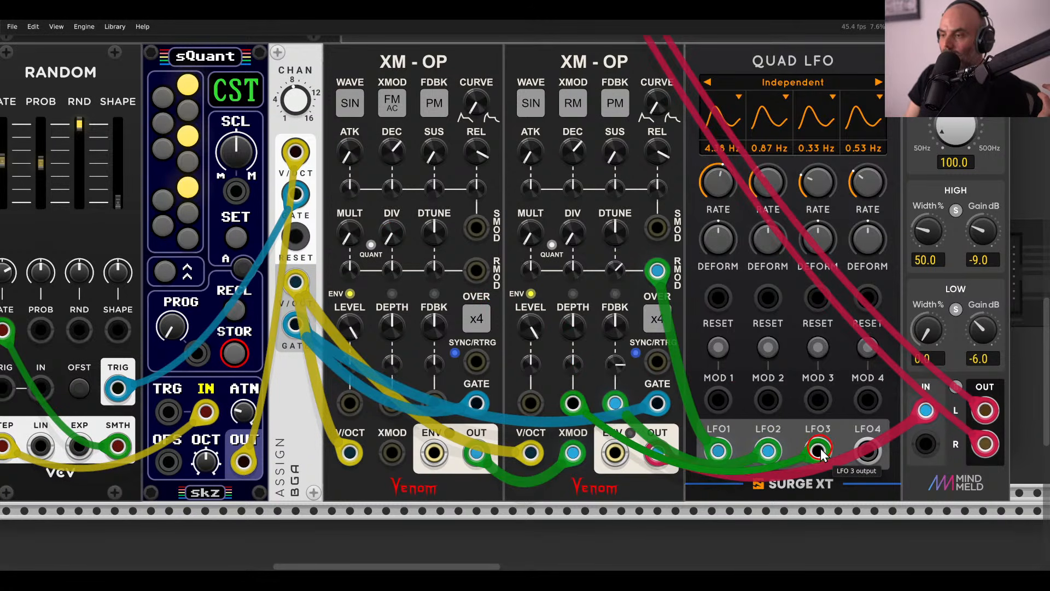
left_click_drag(573, 362, 595, 356)
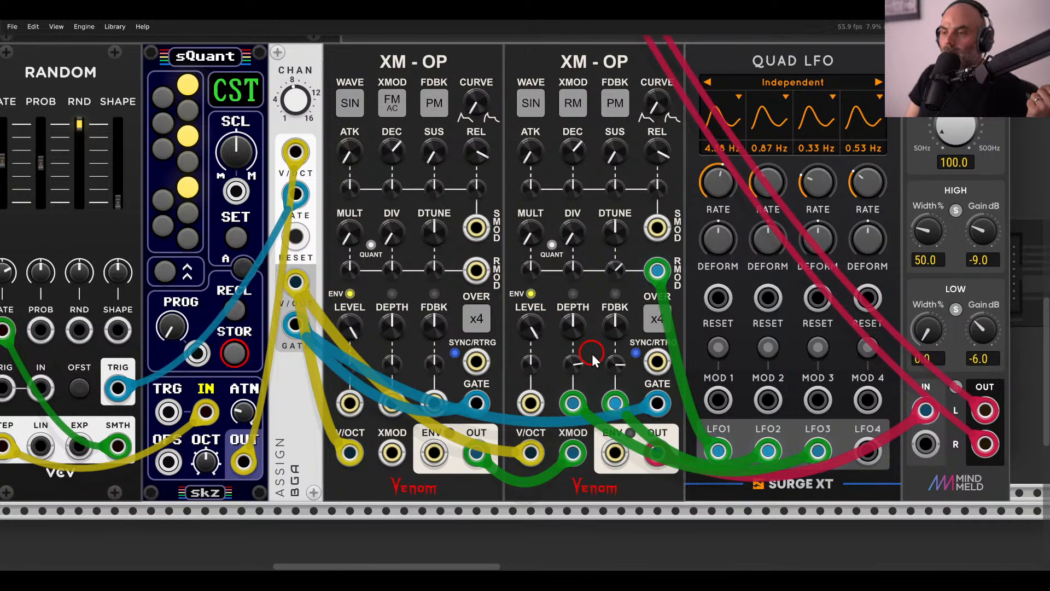
left_click_drag(592, 355, 598, 352)
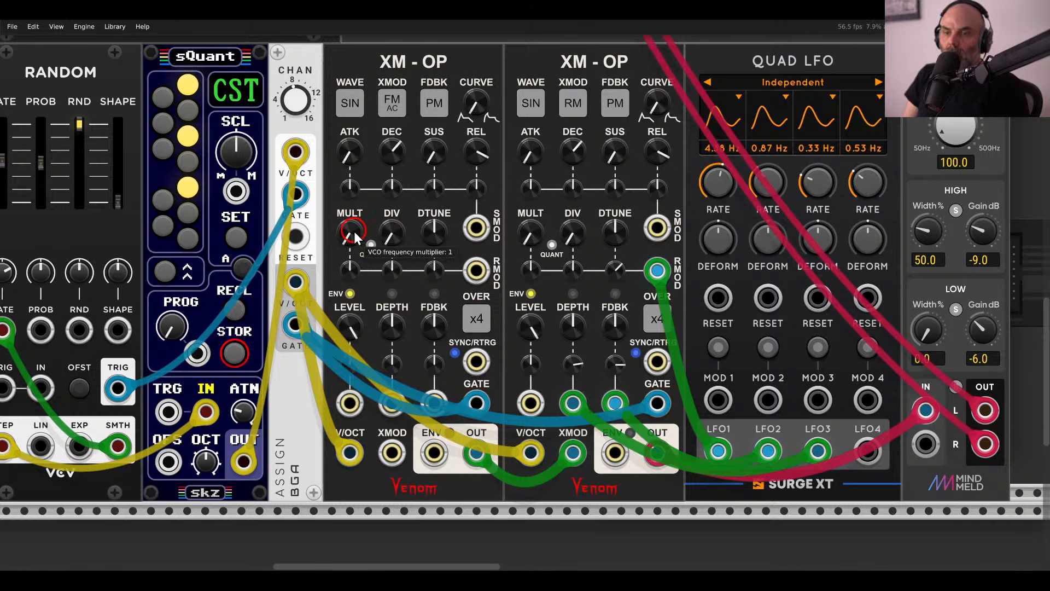
left_click_drag(354, 231, 351, 228)
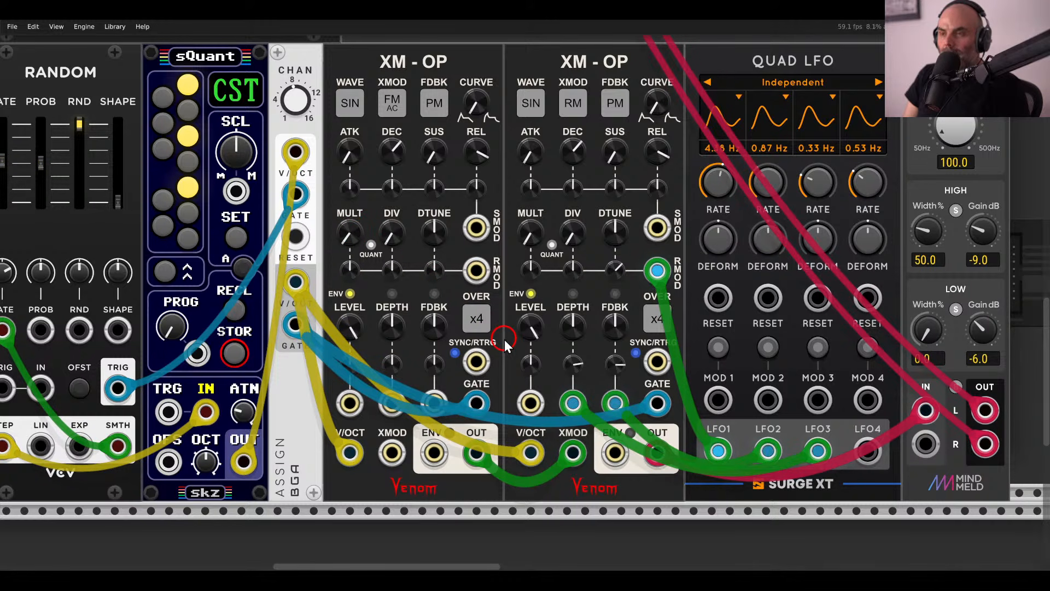
left_click_drag(568, 363, 566, 356)
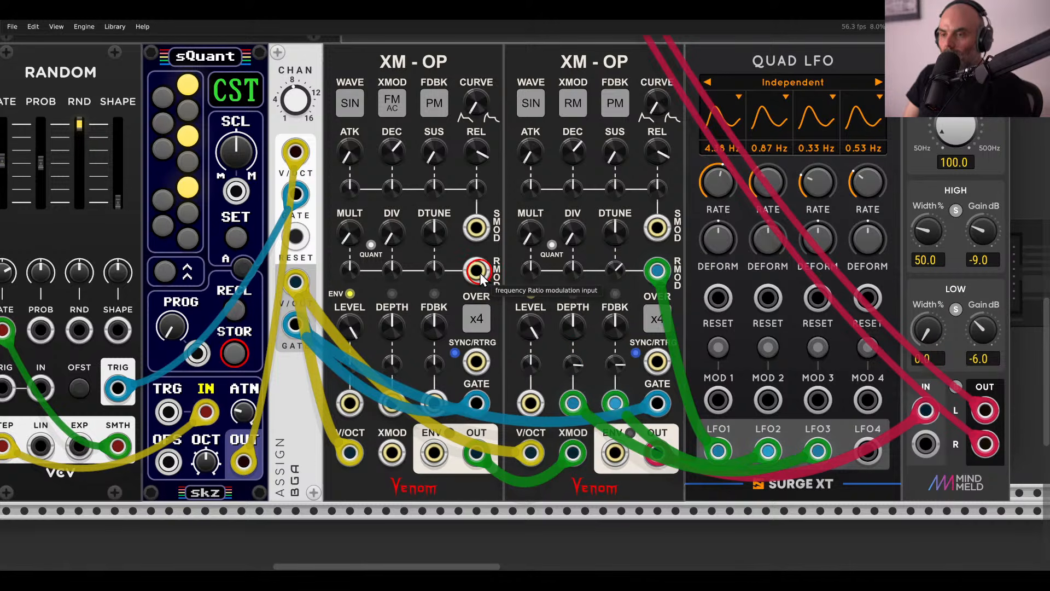
Patch Quad LFO's LFO 4 output into the duplicate XM-OP's RMOD input and adjust its detune modulation amount.
left_click_drag(477, 270, 867, 451)
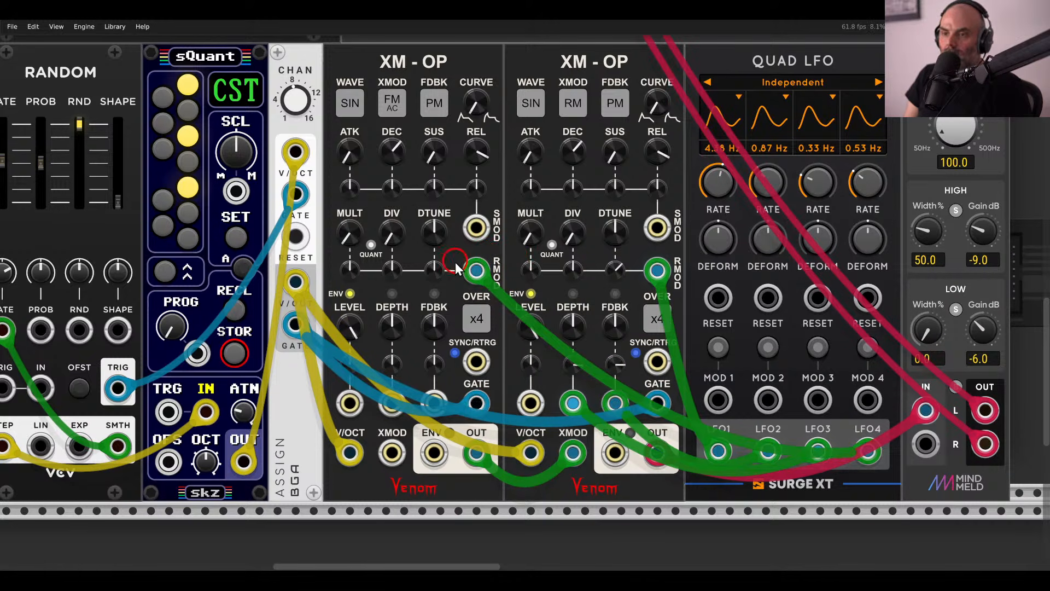
left_click_drag(438, 275, 423, 240)
scroll(445, 254, "down", 2)
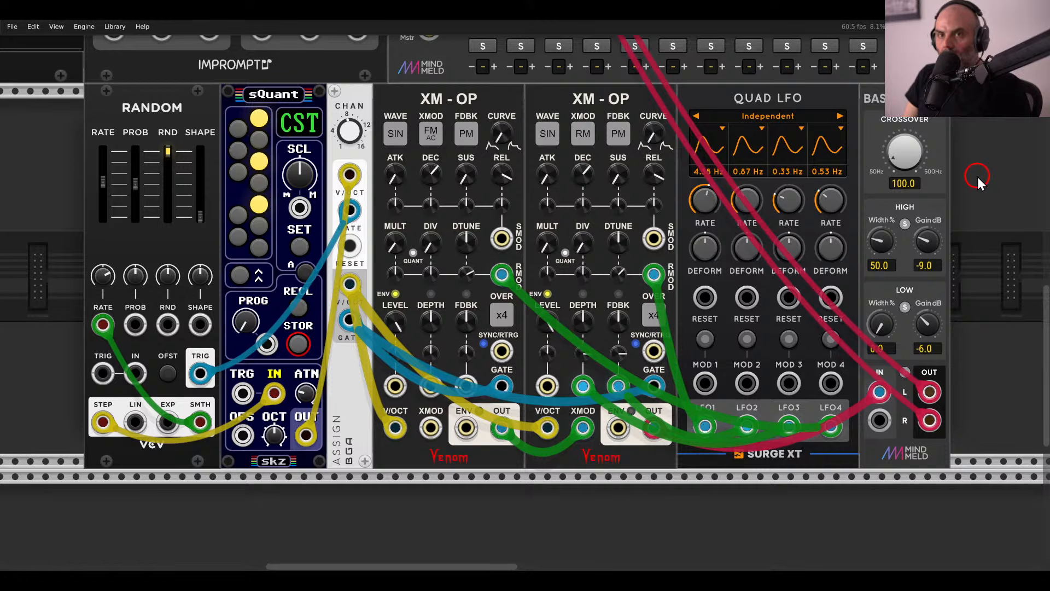
scroll(977, 176, "down", 2)
scroll(976, 192, "up", 1)
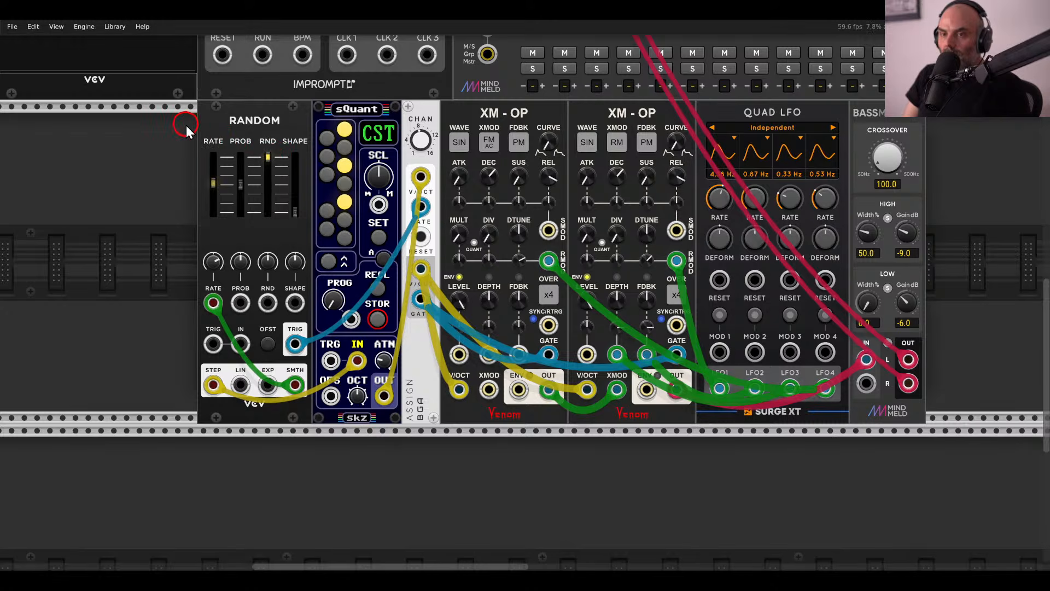
left_click_drag(186, 126, 313, 244)
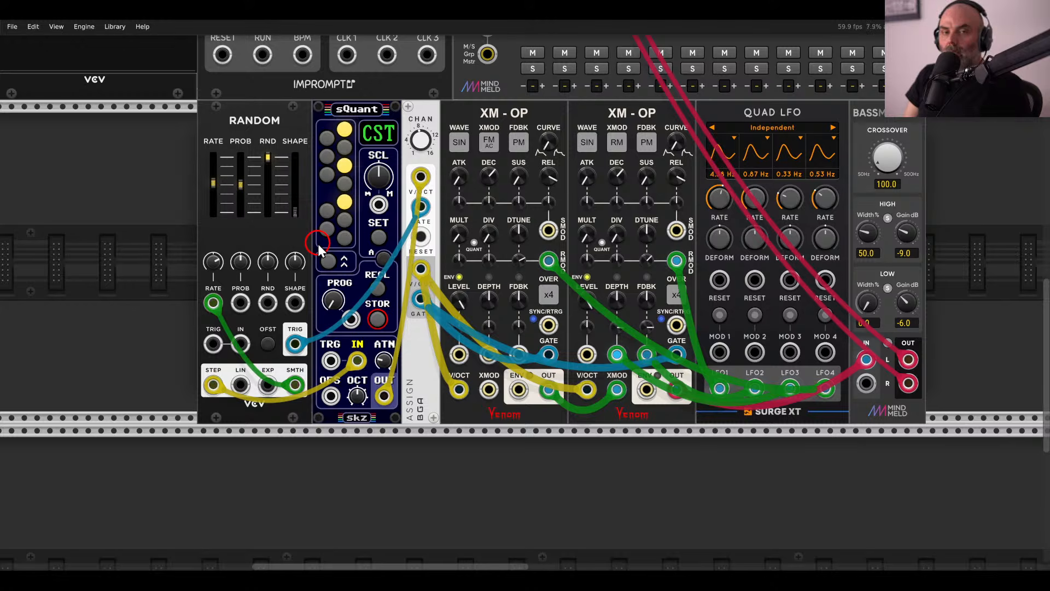
left_click_drag(722, 104, 834, 140)
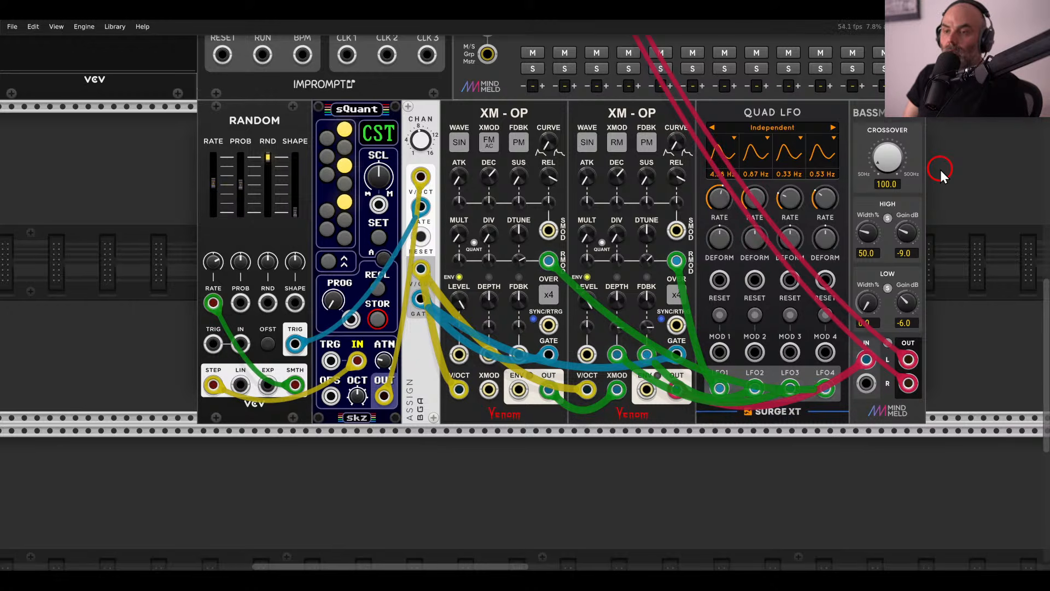
Move all modules from RANDOM to BassMaster together onto the row above Clocked and MixMaster.
scroll(946, 175, "down", 2)
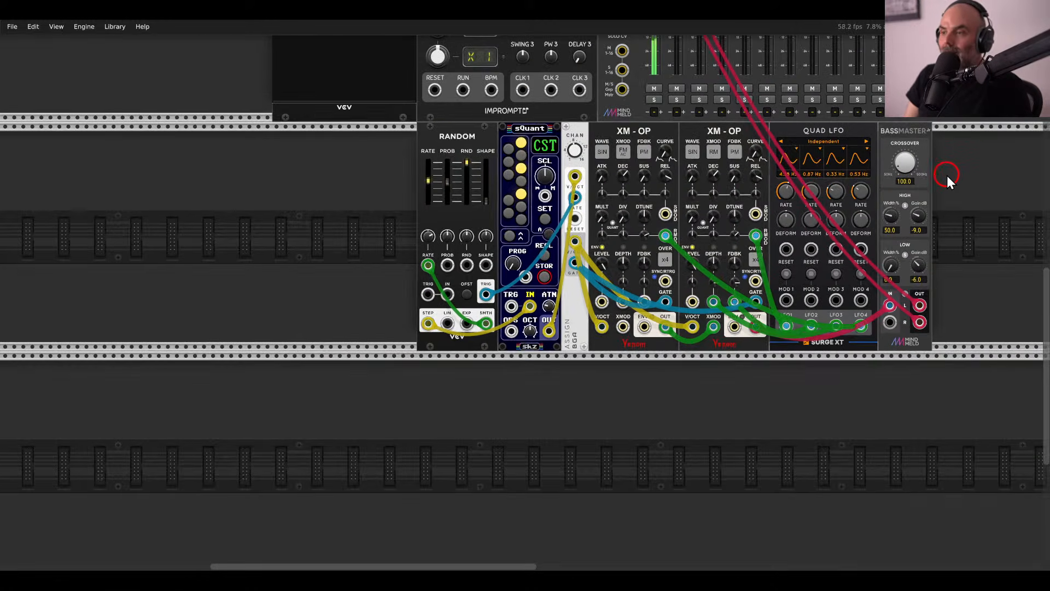
left_click_drag(946, 176, 821, 261)
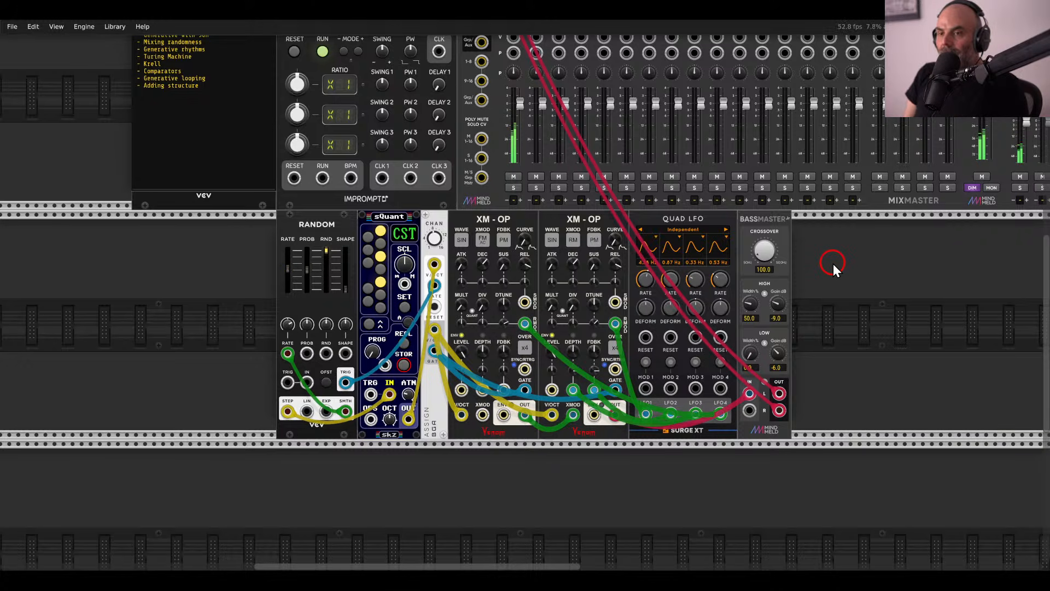
left_click_drag(832, 264, 297, 258)
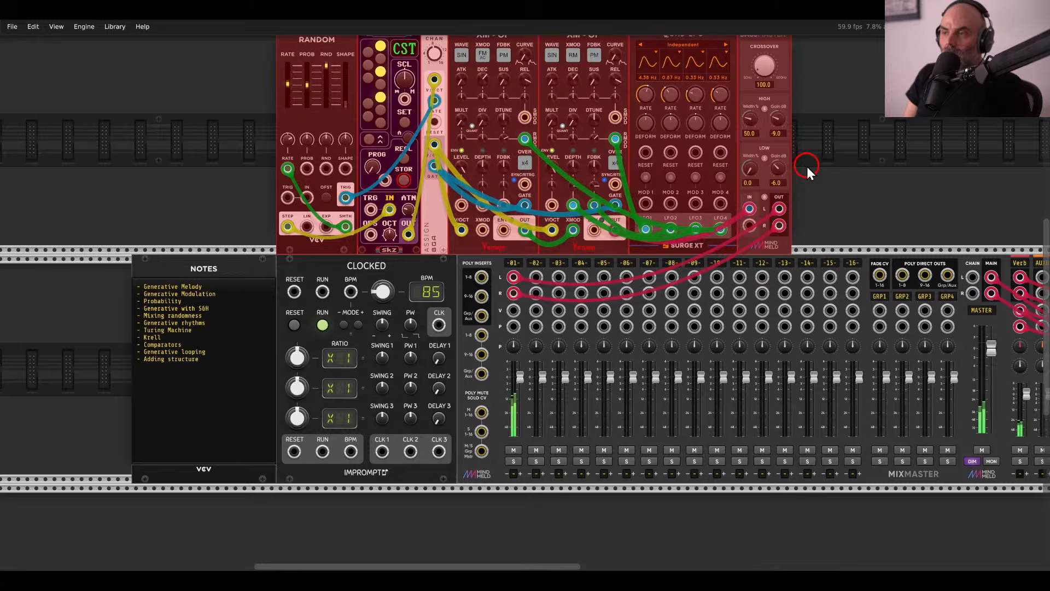
left_click_drag(808, 168, 661, 203)
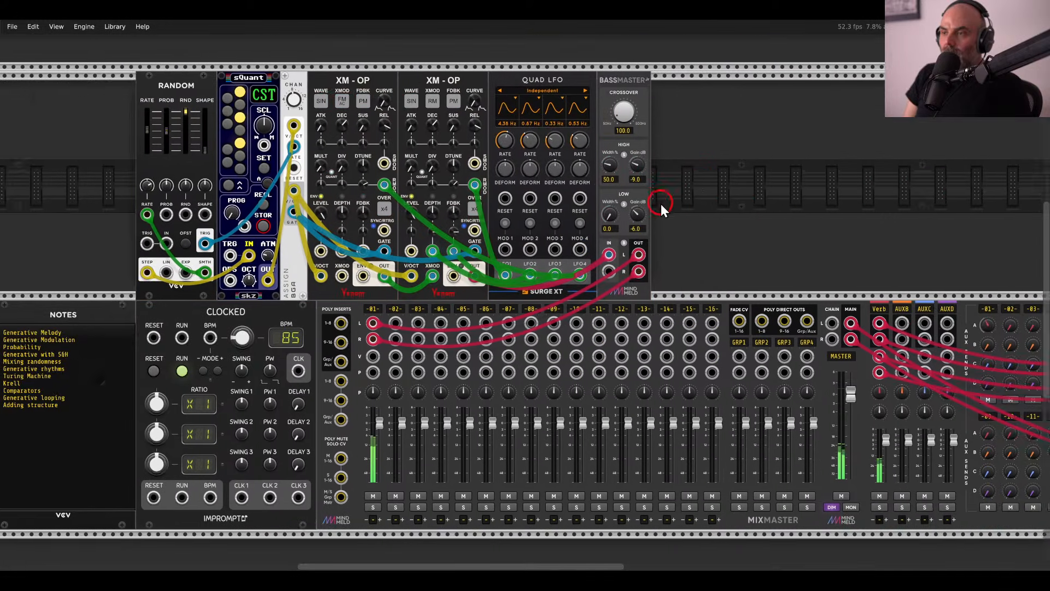
Add the Panther Cap module from the library directly after BassMaster.
right_click(660, 203)
type("panth")
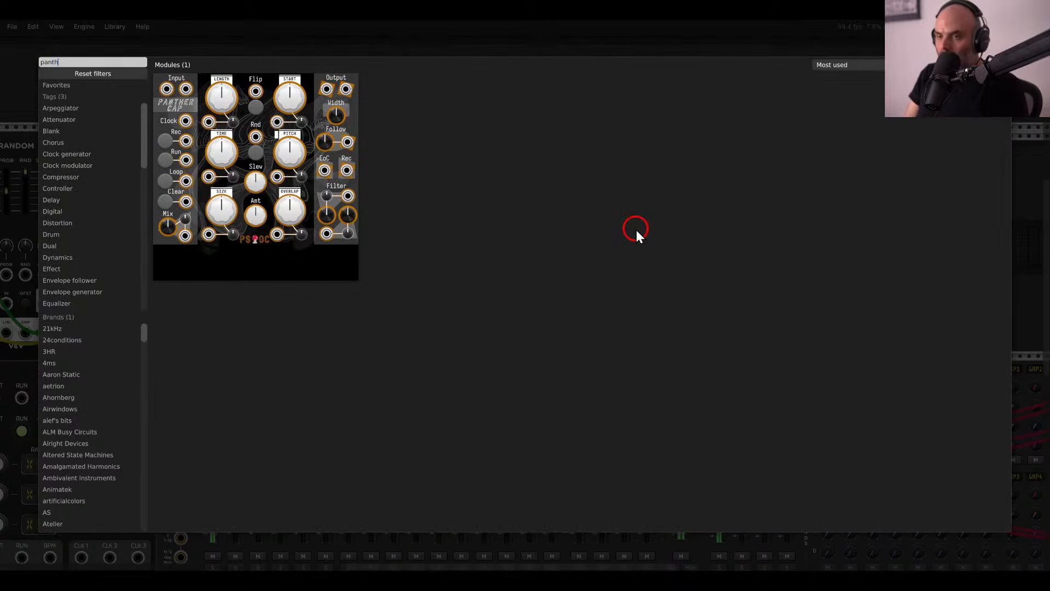
left_click(202, 91)
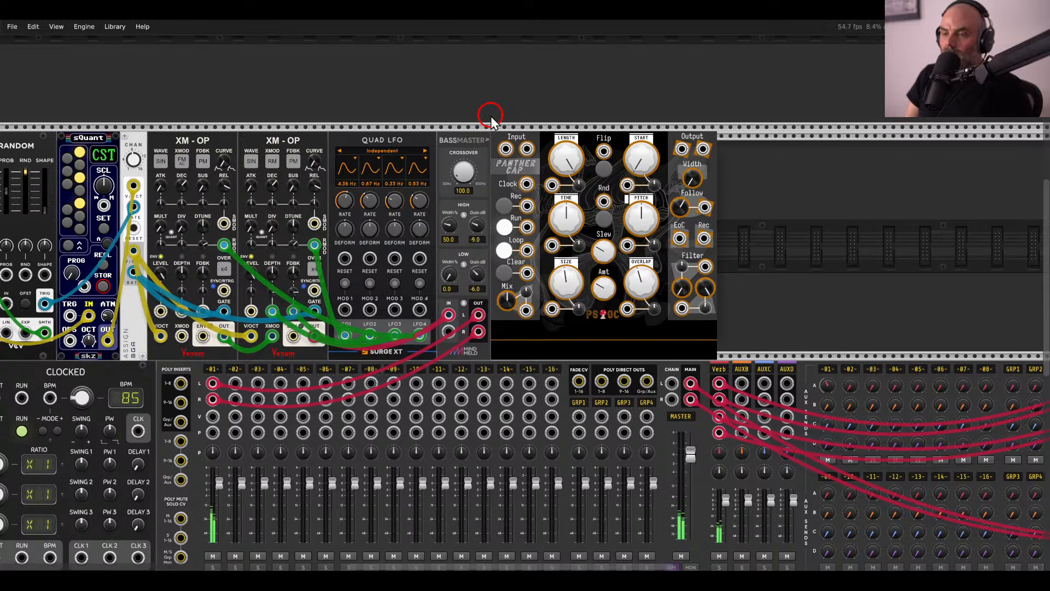
left_click_drag(490, 116, 636, 103)
scroll(606, 199, "up", 1)
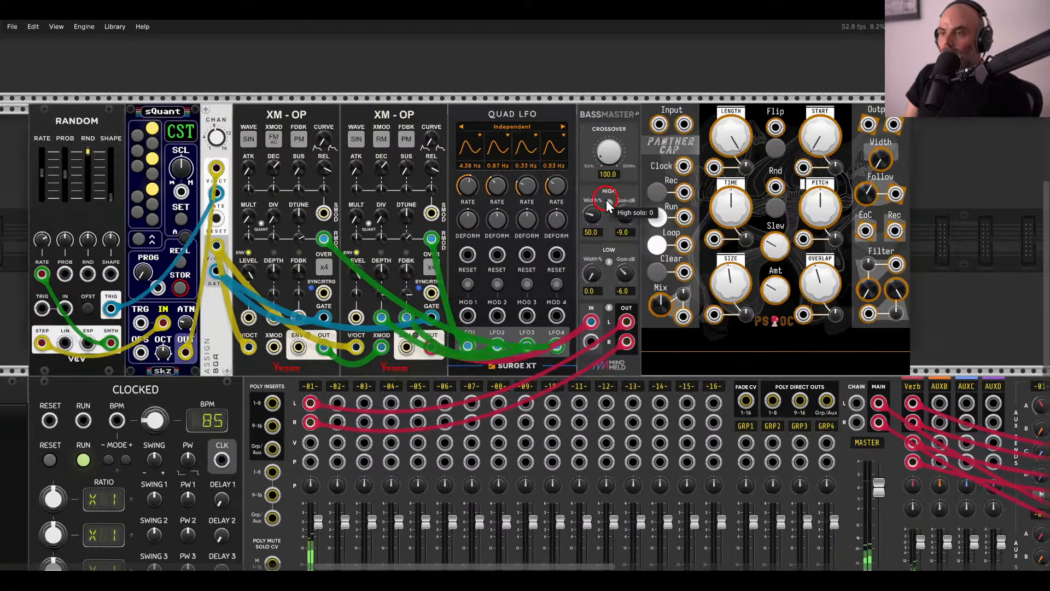
scroll(607, 199, "up", 1)
left_click_drag(607, 196, 657, 188)
scroll(653, 178, "down", 1)
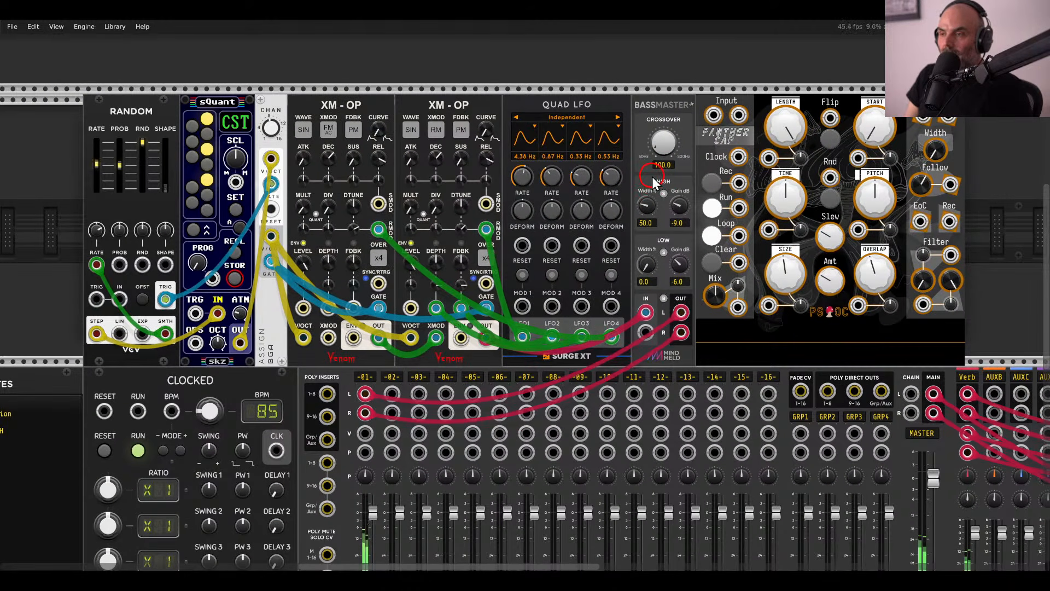
Review the list of generative topics in the Notes module.
left_click_drag(363, 364, 733, 202)
scroll(295, 319, "up", 3)
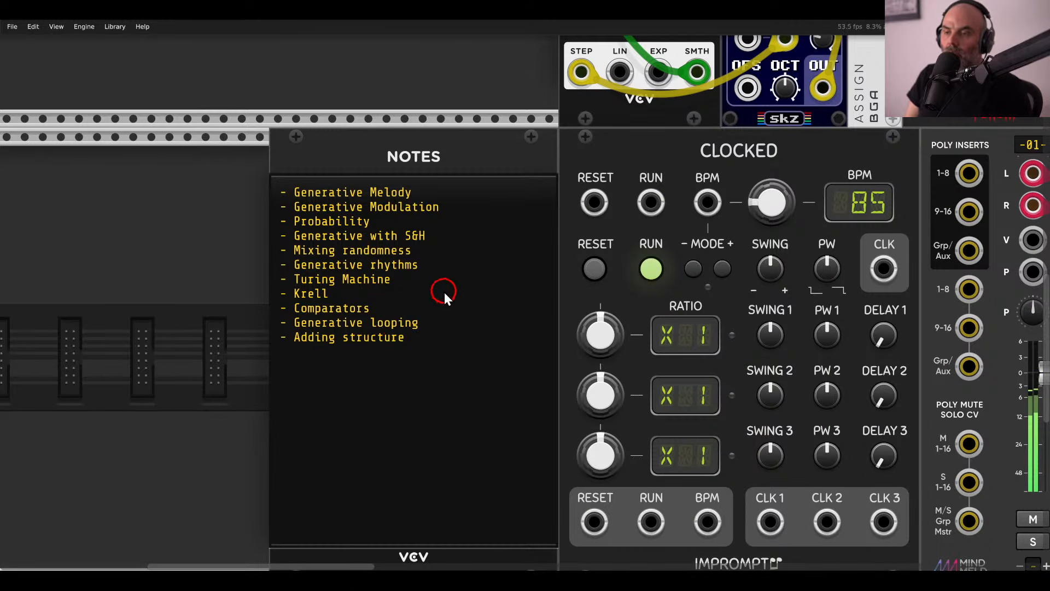
scroll(515, 137, "down", 3)
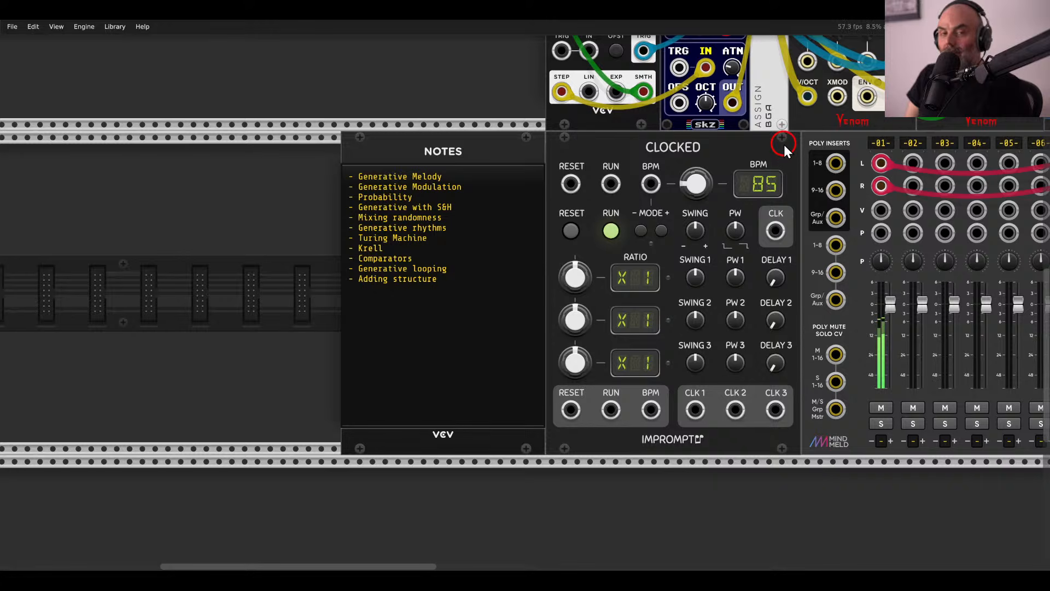
left_click_drag(834, 154, 502, 231)
scroll(733, 212, "down", 1)
left_click_drag(747, 211, 512, 368)
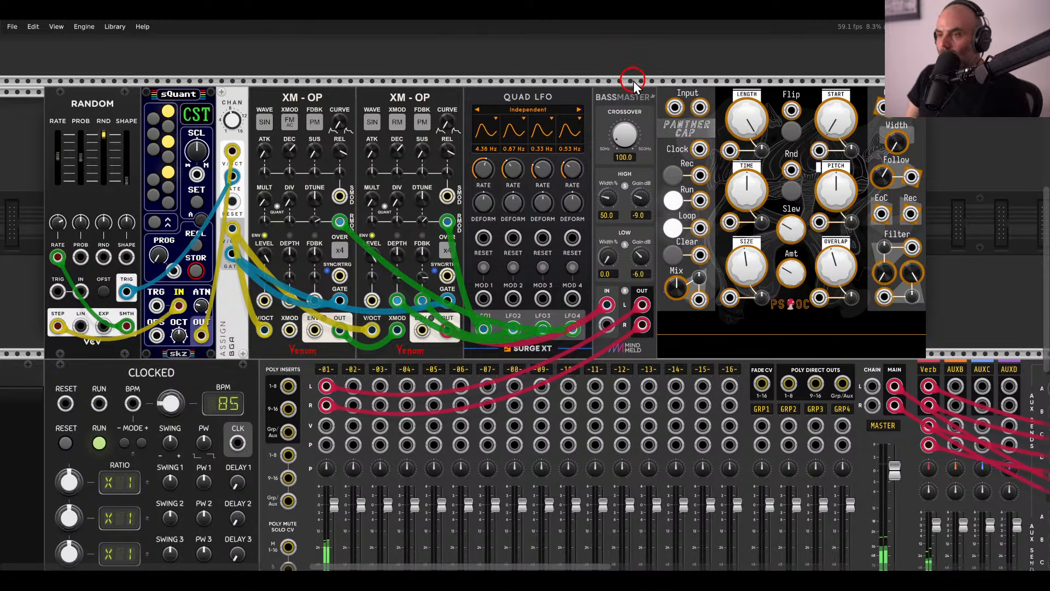
Shift Panther Cap away from BassMaster and add the Surge XT Delay directly after BassMaster.
left_click_drag(634, 81, 567, 83)
scroll(702, 226, "up", 3)
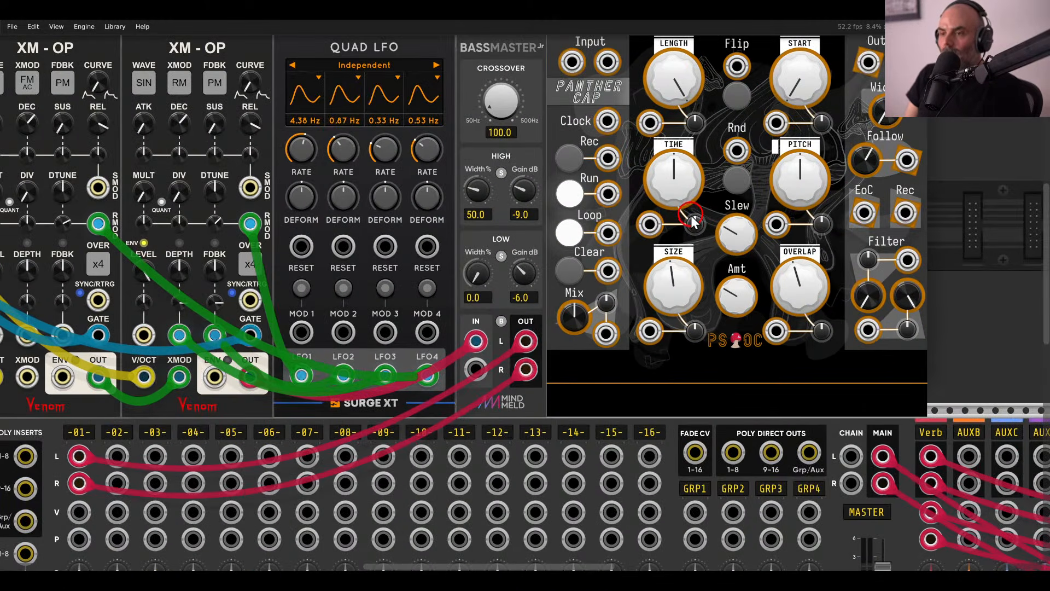
scroll(595, 223, "up", 1)
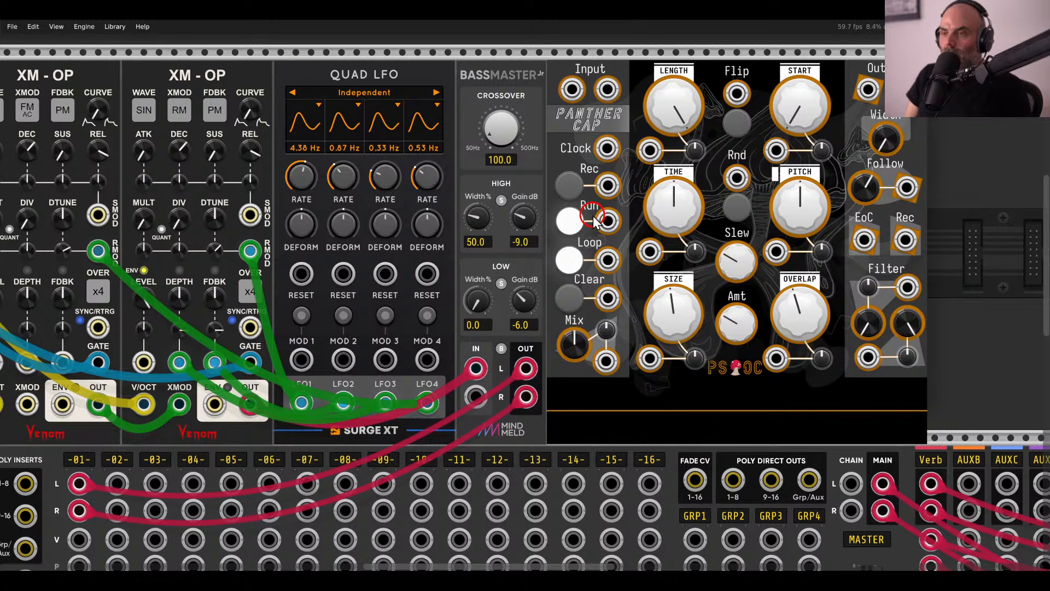
left_click_drag(640, 135, 359, 137)
left_click_drag(344, 81, 677, 84)
right_click(526, 175)
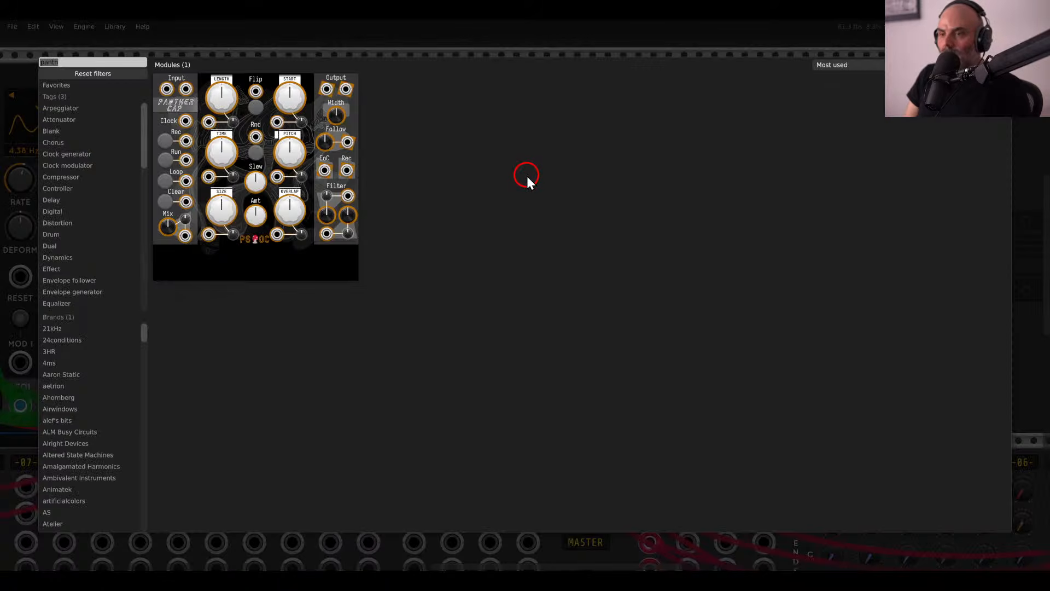
key("BackSpace")
type("delay")
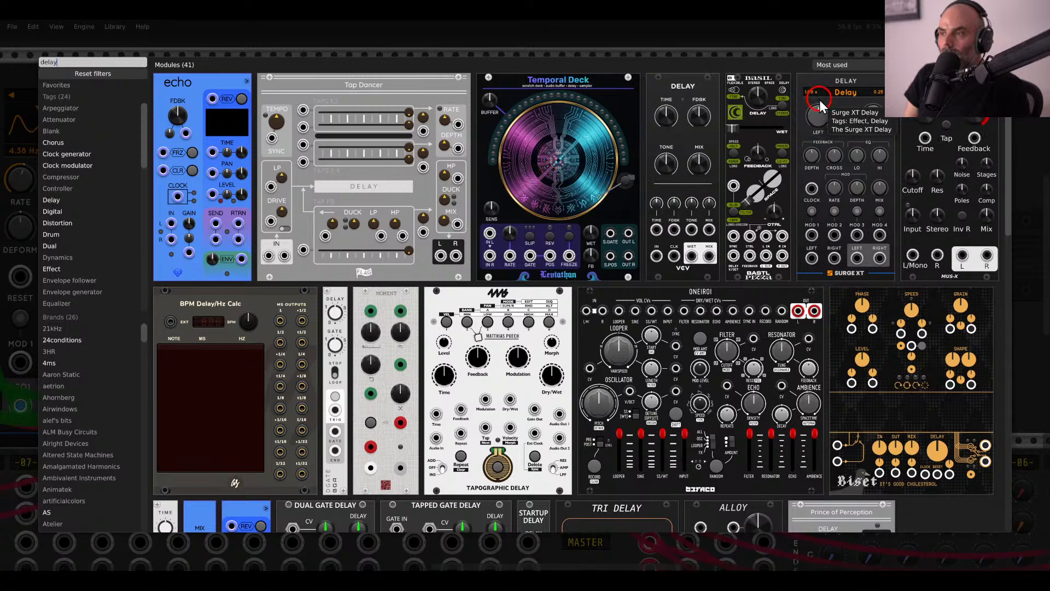
left_click_drag(836, 108, 323, 206)
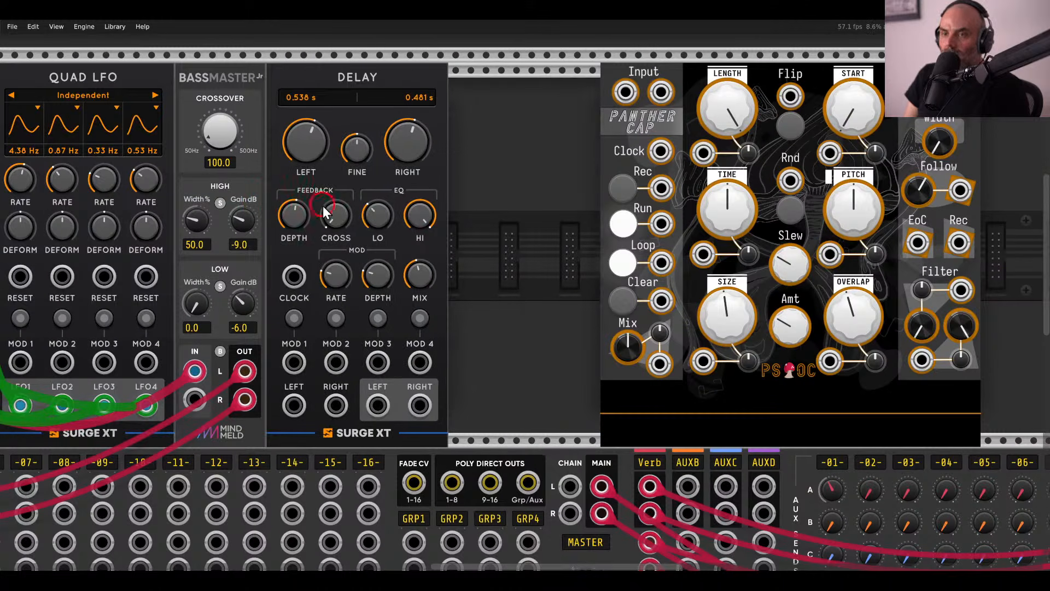
Patch BassMaster's L and R outputs into the Delay's inputs, and lower its feedback depth while raising EQ low, modulation depth and mix.
left_click_drag(388, 310, 607, 305)
left_click_drag(513, 400, 464, 366)
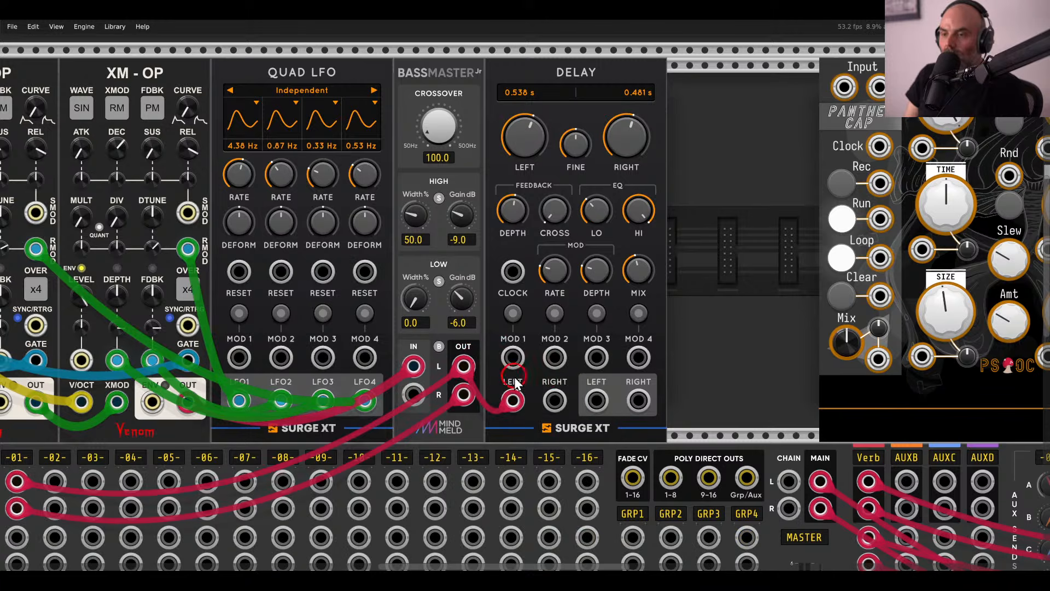
left_click_drag(554, 400, 464, 394)
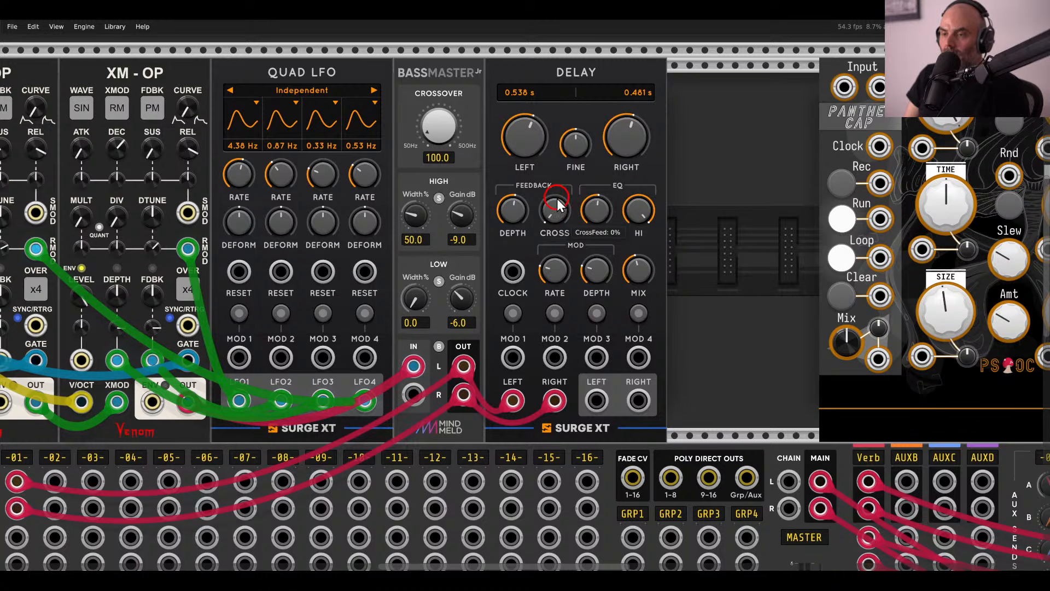
left_click_drag(513, 210, 514, 233)
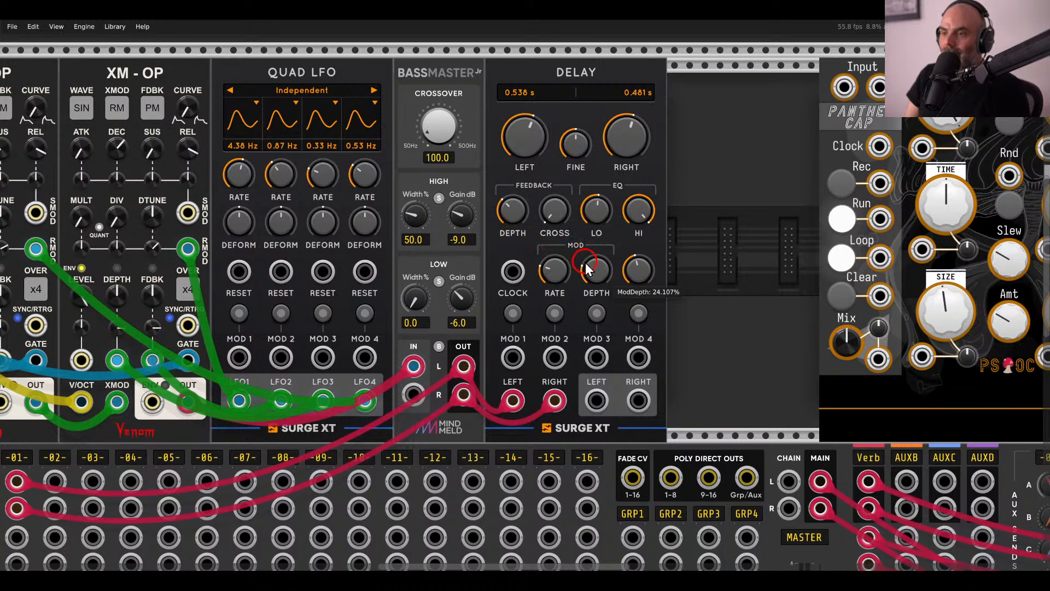
left_click_drag(594, 273, 589, 157)
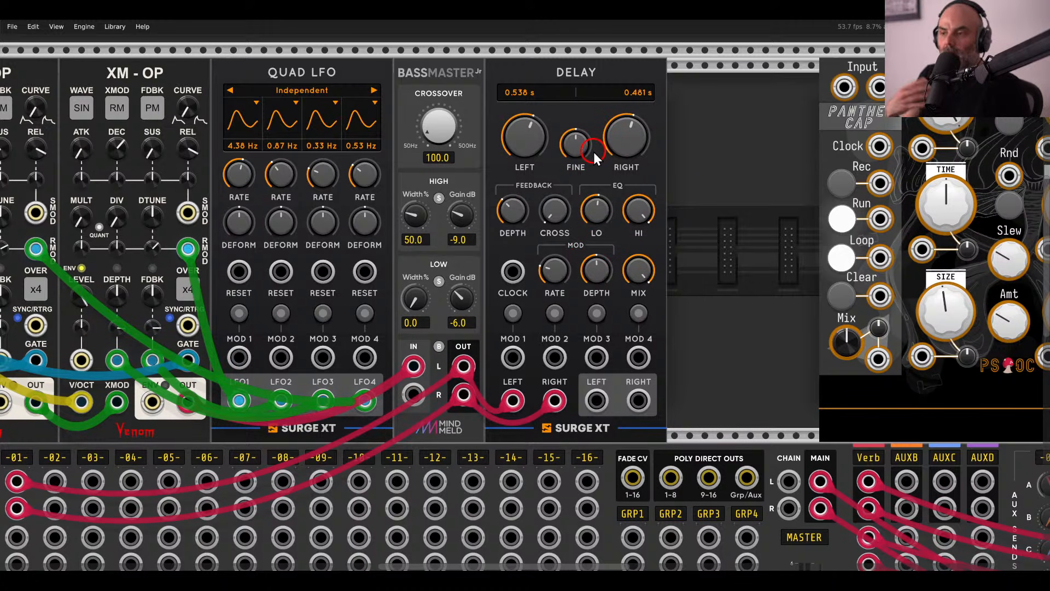
Place Panther Cap directly after the Delay, feeding the Delay's stereo outputs into it and its outputs into the mixer.
left_click_drag(758, 143, 632, 173)
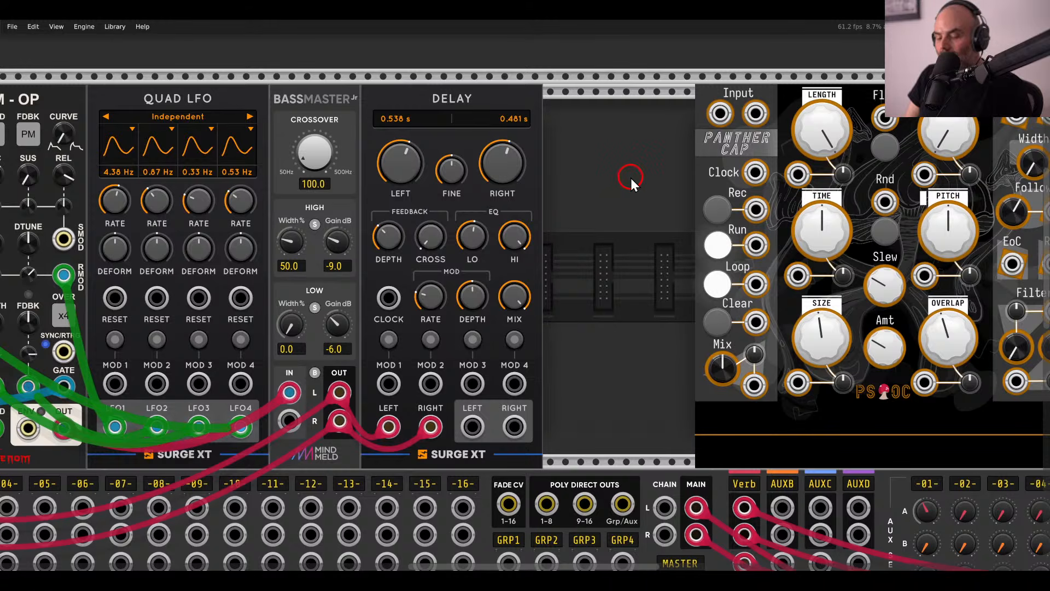
left_click_drag(472, 427, 514, 426)
left_click_drag(783, 117, 627, 109)
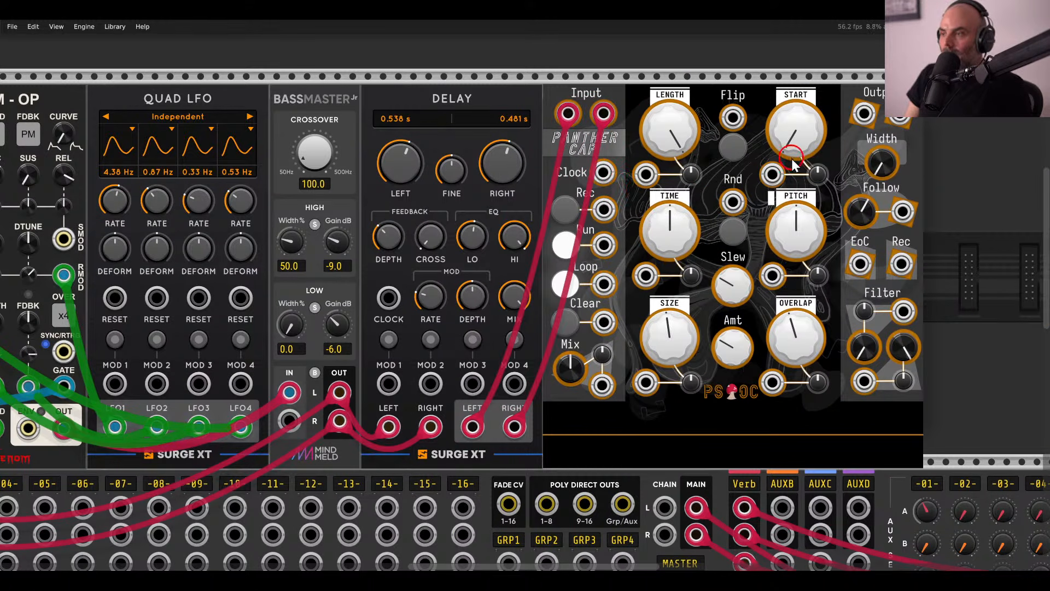
left_click_drag(864, 116, 833, 146)
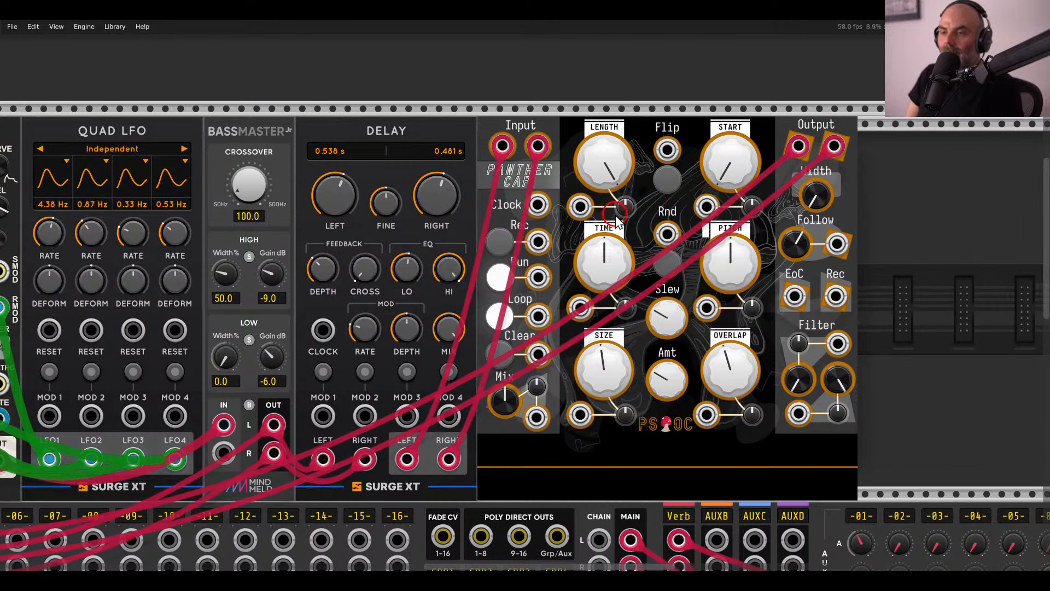
Unplug both Delay cables from Panther Cap's inputs and start its recording.
left_click(507, 146, "shift")
left_click(540, 147, "shift")
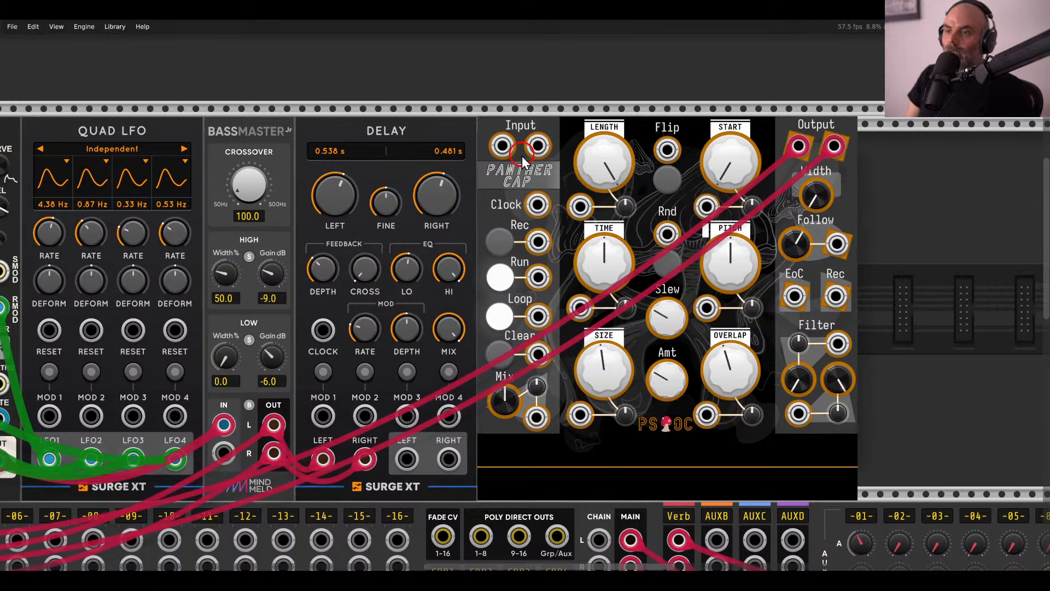
left_click(507, 248)
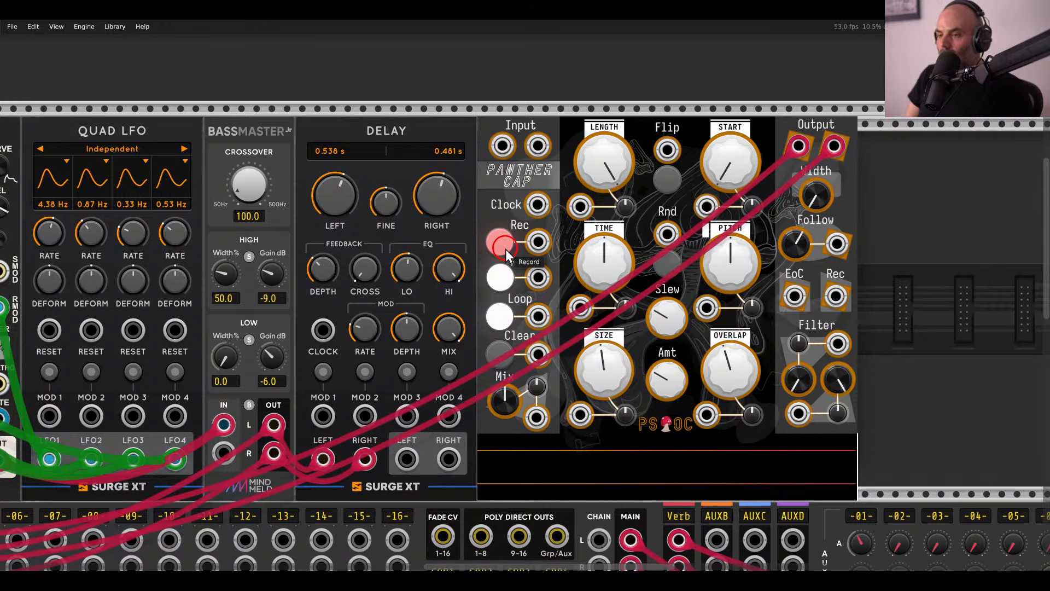
Stop Panther Cap's recording and reconnect the Delay's stereo outputs to its inputs.
left_click(505, 248)
Make room after the Delay, add the Chances module there and place Panther Cap directly behind it.
left_click_drag(502, 145, 745, 131)
right_click(580, 190)
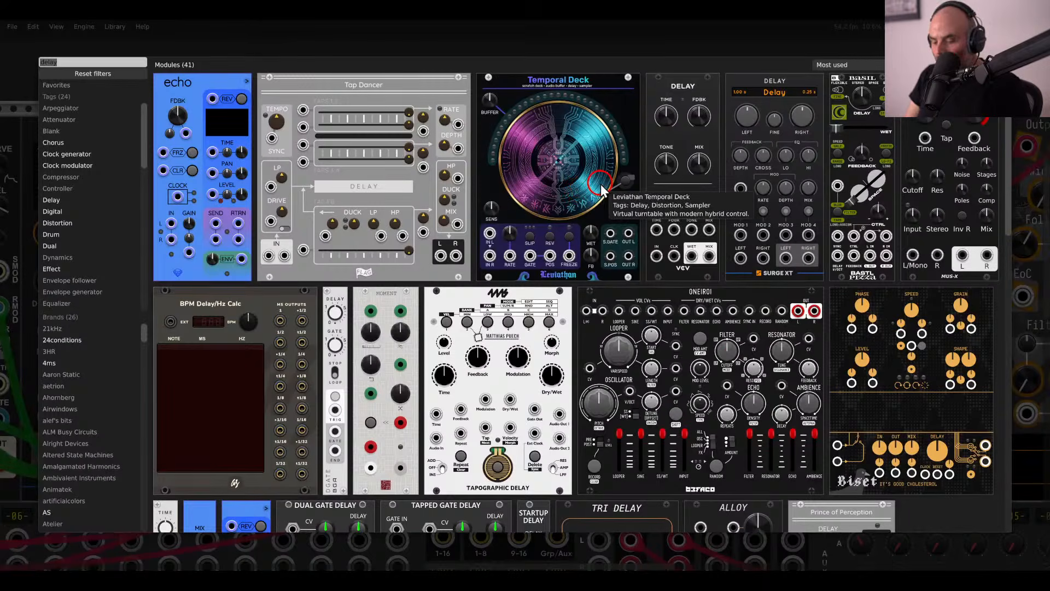
type("chances")
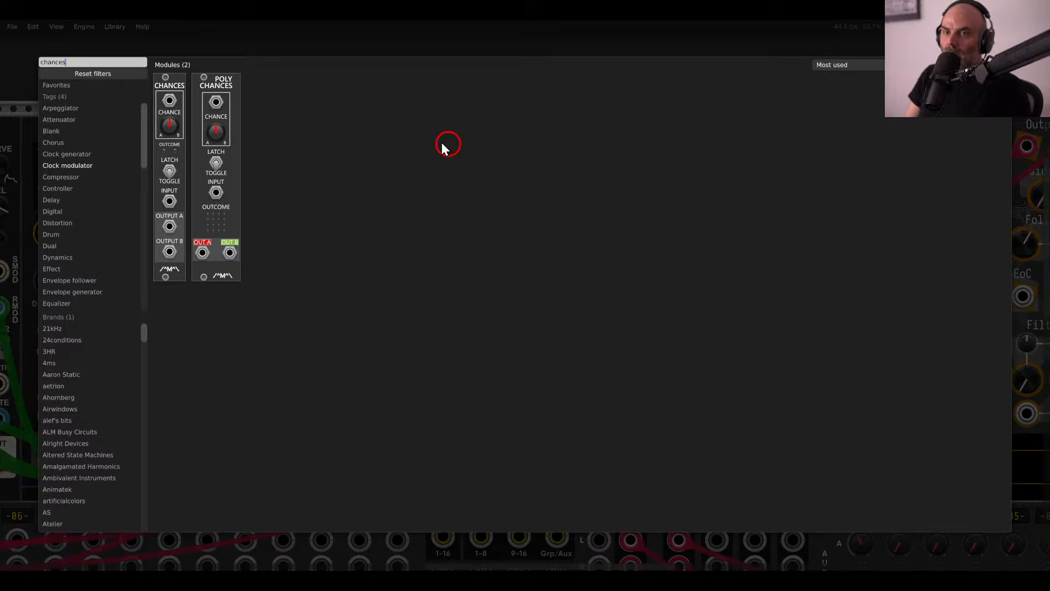
left_click(169, 90)
left_click_drag(720, 132, 583, 129)
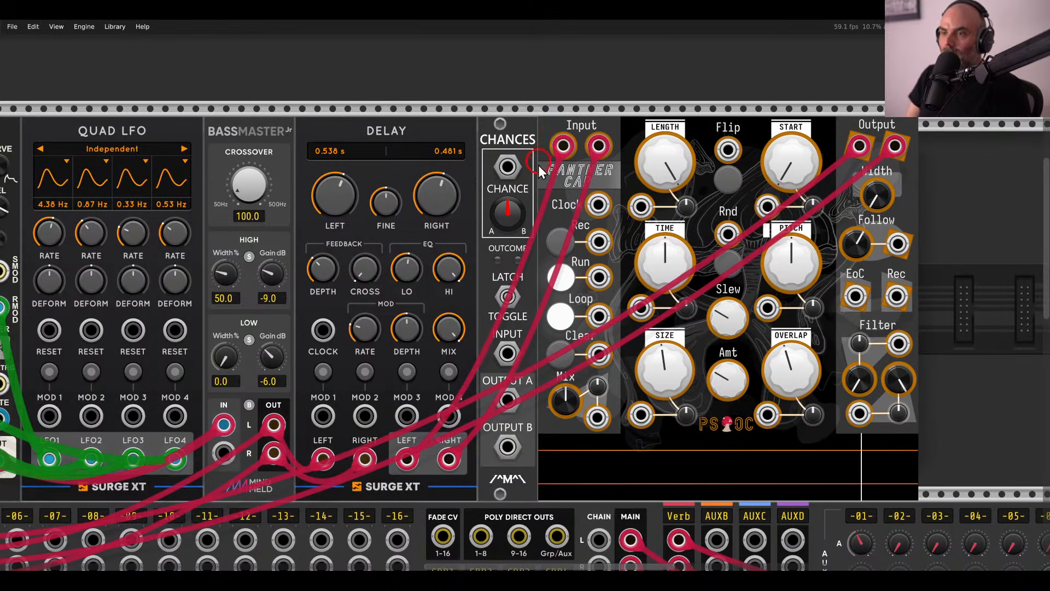
Patch Clocked's master CLK output into the gate input of Chances.
scroll(643, 225, "left", 5)
scroll(643, 225, "down", 2)
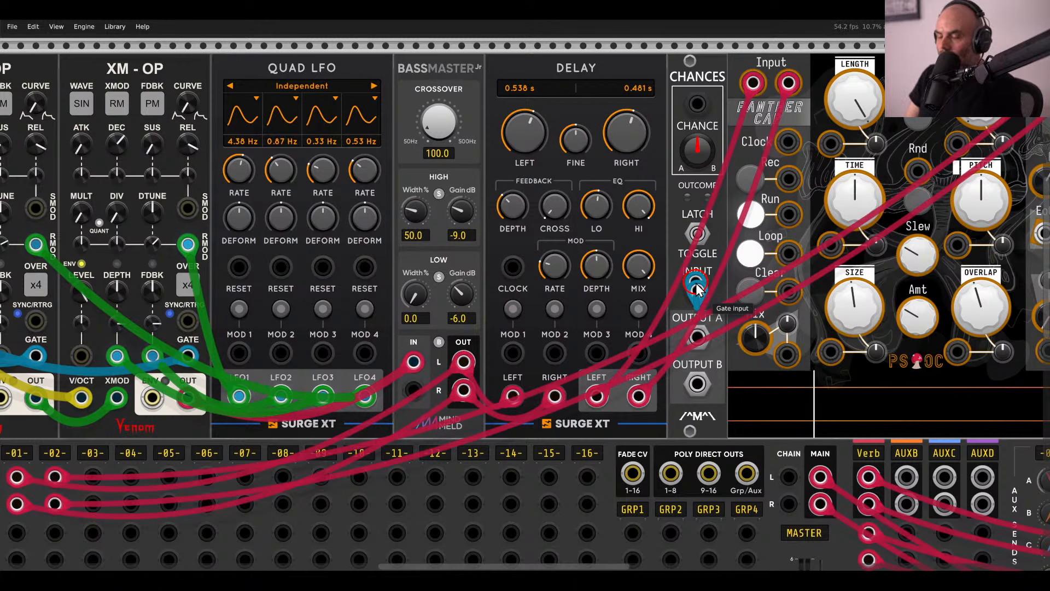
scroll(695, 283, "left", 4)
scroll(695, 283, "down", 5)
scroll(692, 282, "up", 4)
scroll(691, 282, "up", 3)
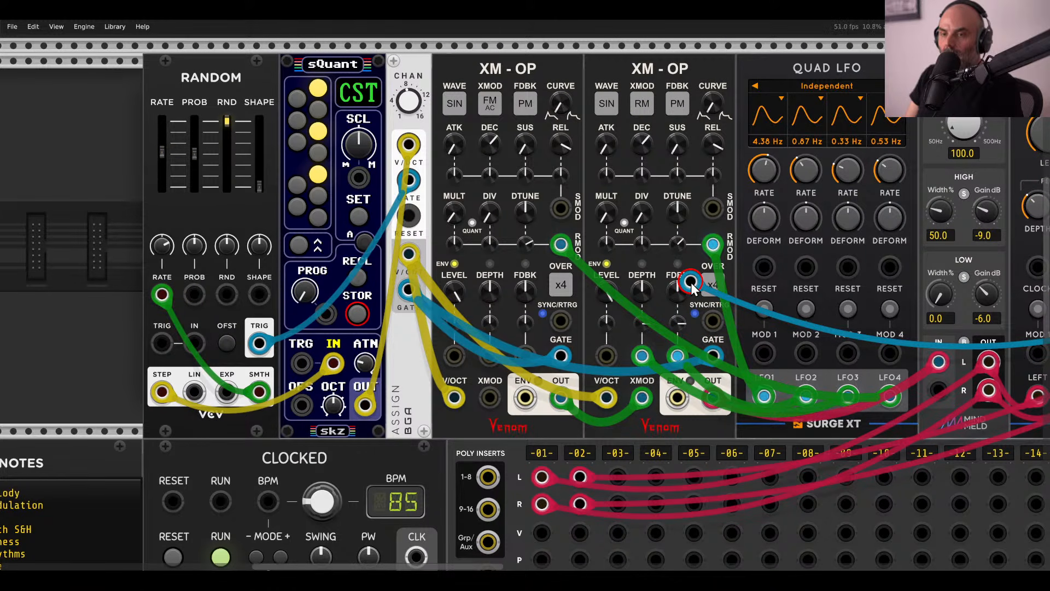
left_click_drag(692, 285, 624, 274)
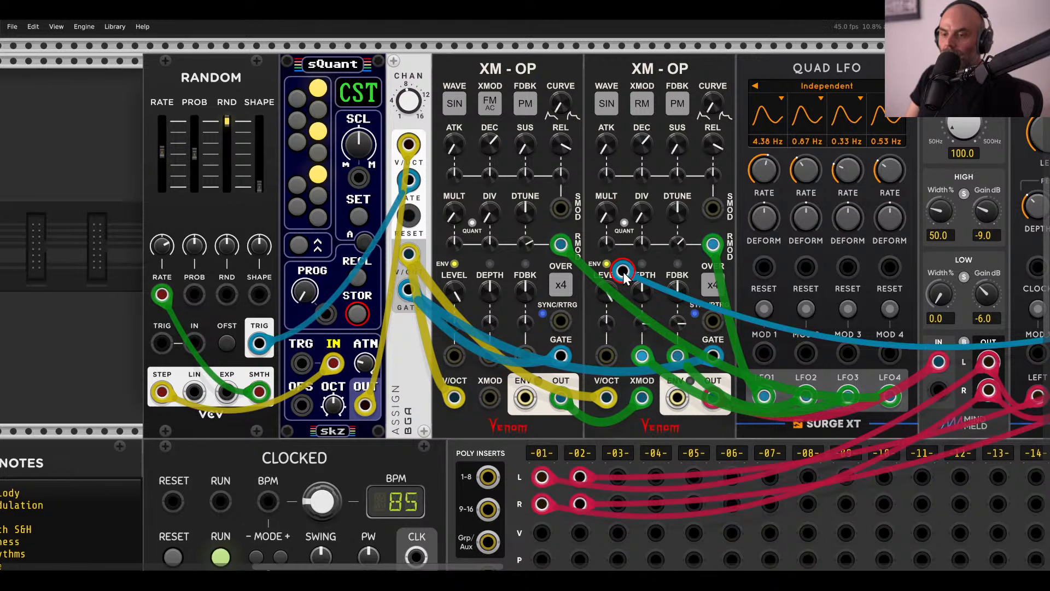
scroll(623, 274, "down", 8)
left_click_drag(624, 274, 416, 348)
scroll(420, 376, "right", 20)
scroll(421, 376, "up", 7)
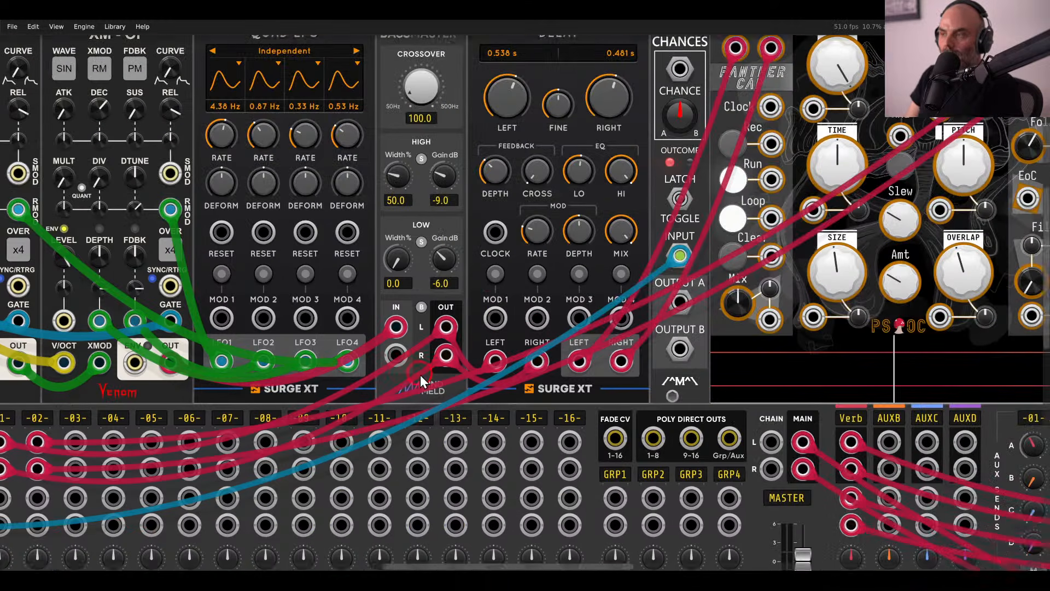
Patch output A of Chances into Panther Cap's Rec input.
scroll(420, 375, "right", 3)
scroll(420, 375, "up", 2)
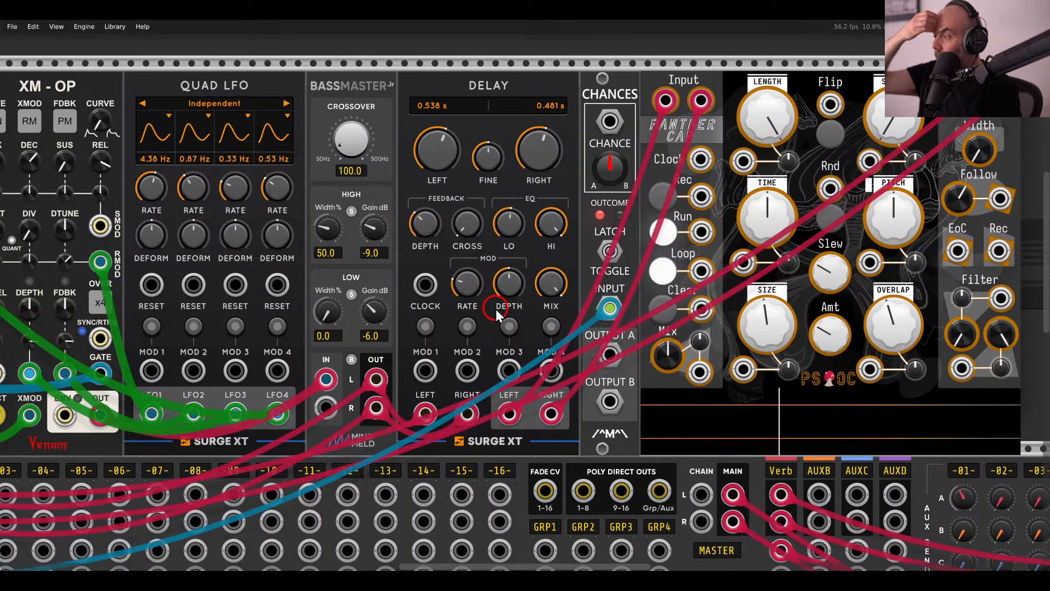
scroll(495, 309, "right", 3)
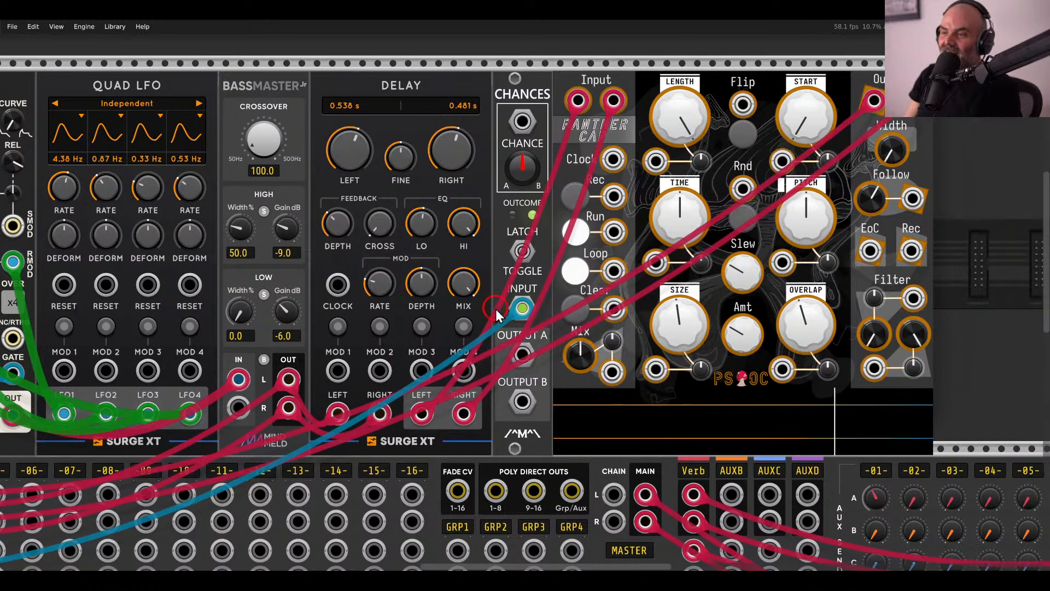
scroll(495, 310, "right", 1)
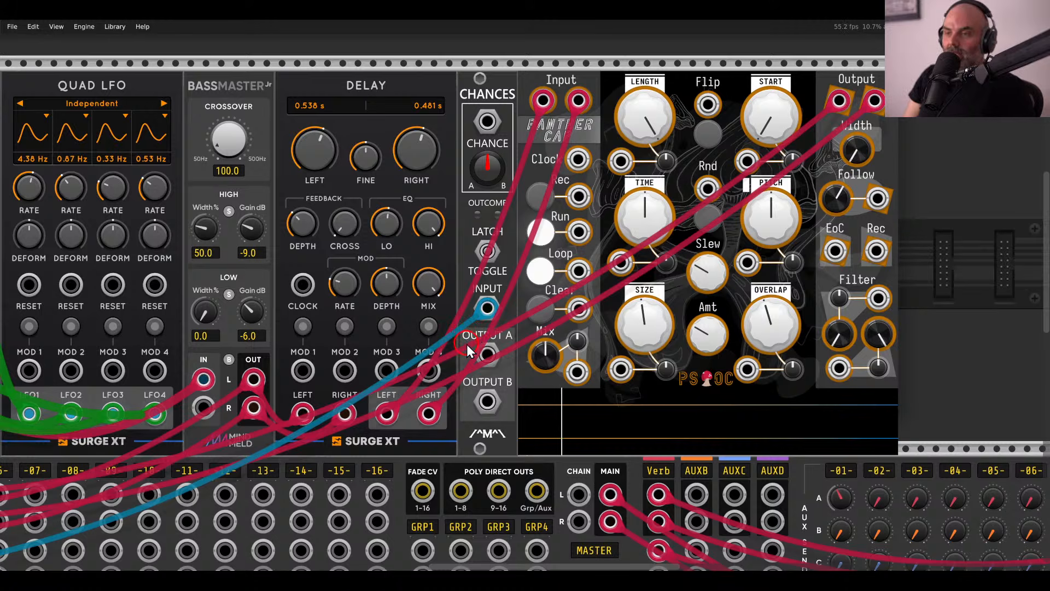
left_click(546, 198)
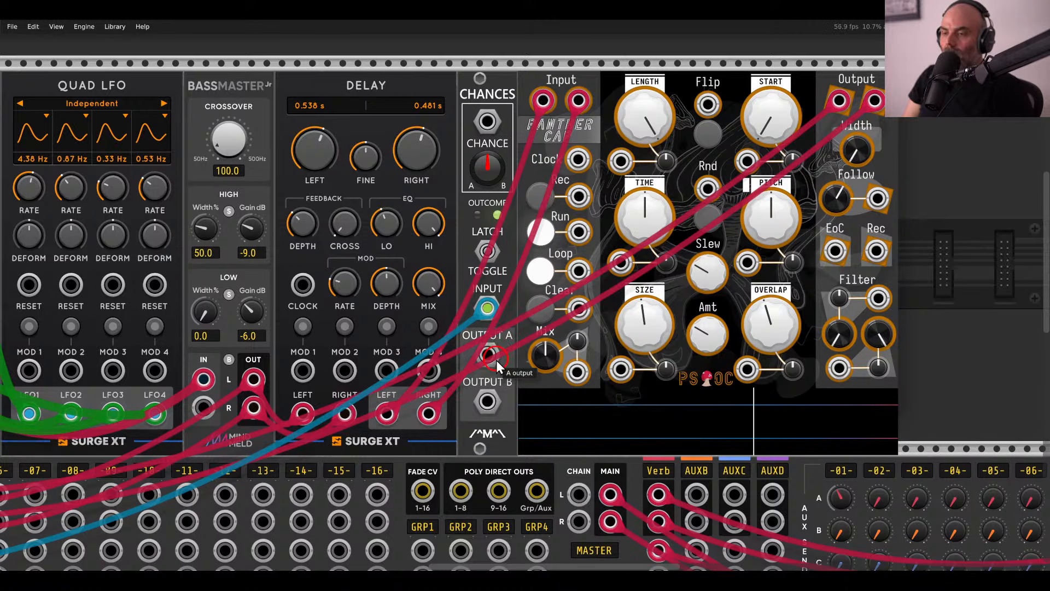
left_click_drag(496, 360, 578, 195)
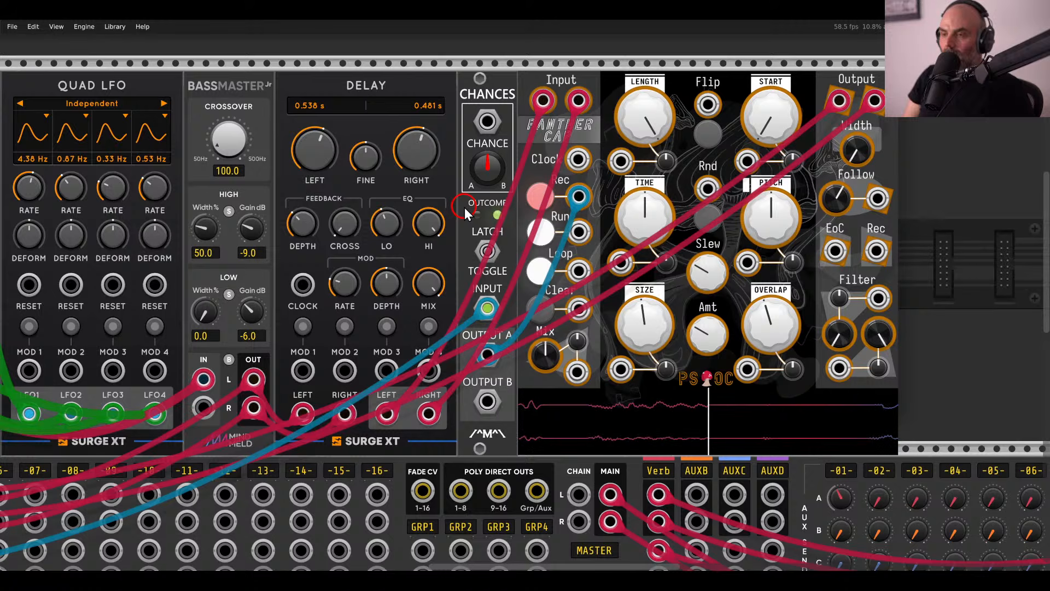
Solo mixer track -02-.
left_click_drag(320, 442, 880, 162)
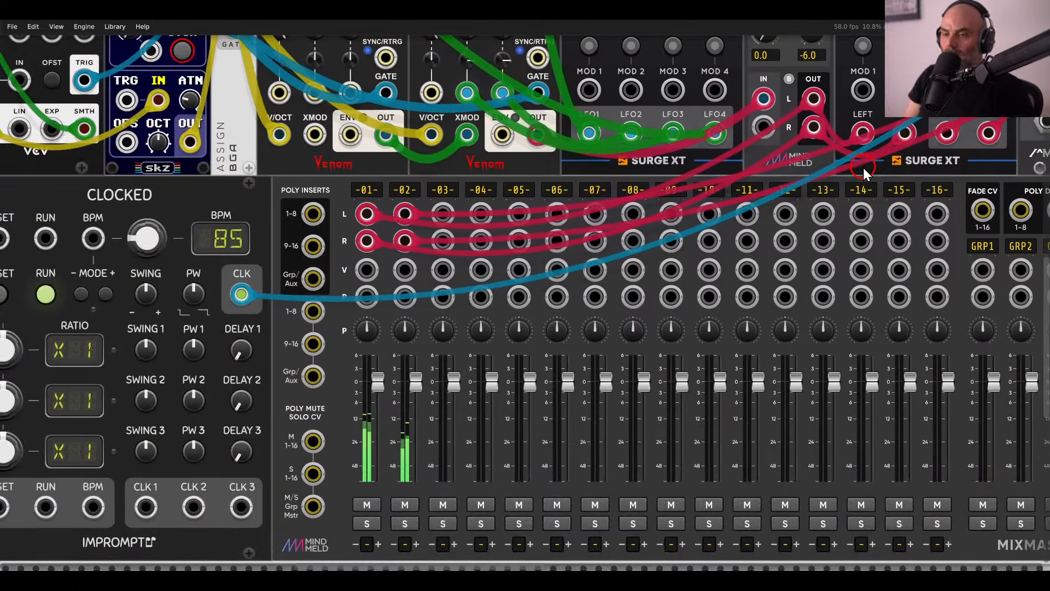
left_click(406, 524)
left_click_drag(944, 123, 230, 410)
left_click_drag(330, 227, 421, 217)
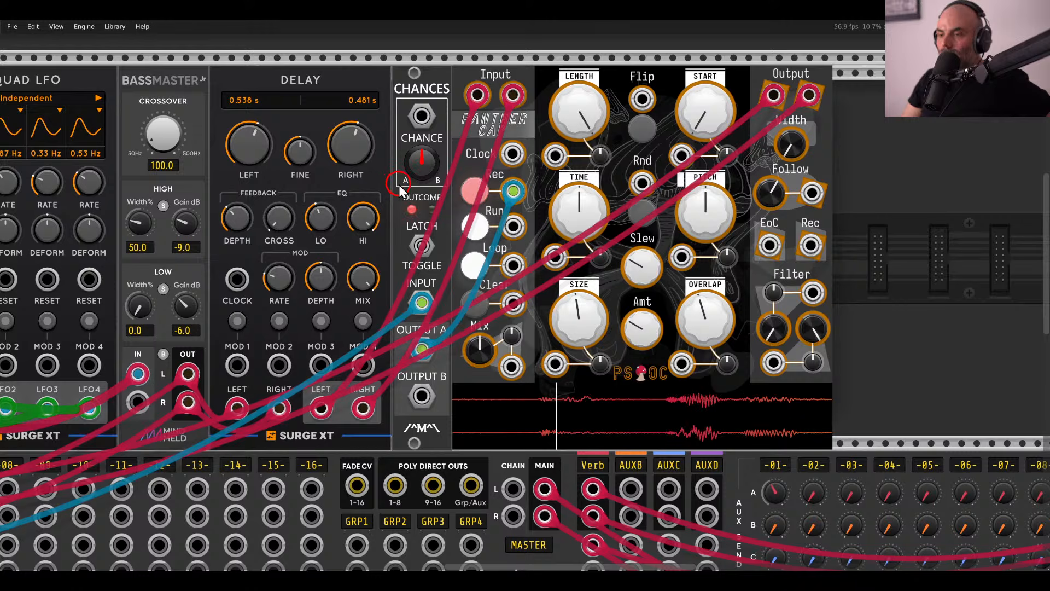
Turn Panther Cap's grain Size and Overlap up to maximum.
left_click_drag(569, 298, 593, 222)
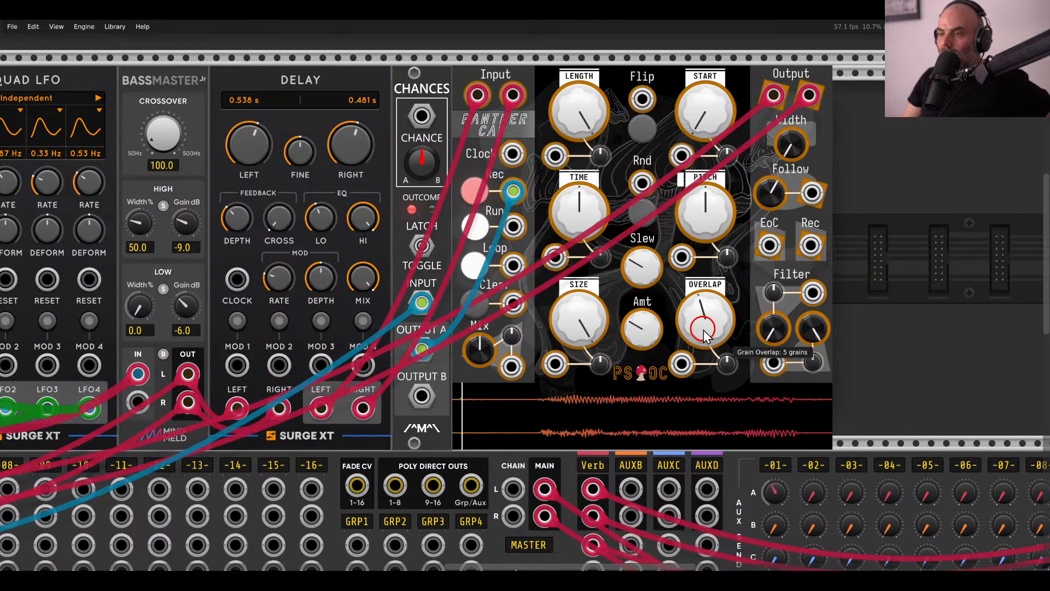
left_click_drag(703, 329, 674, 185)
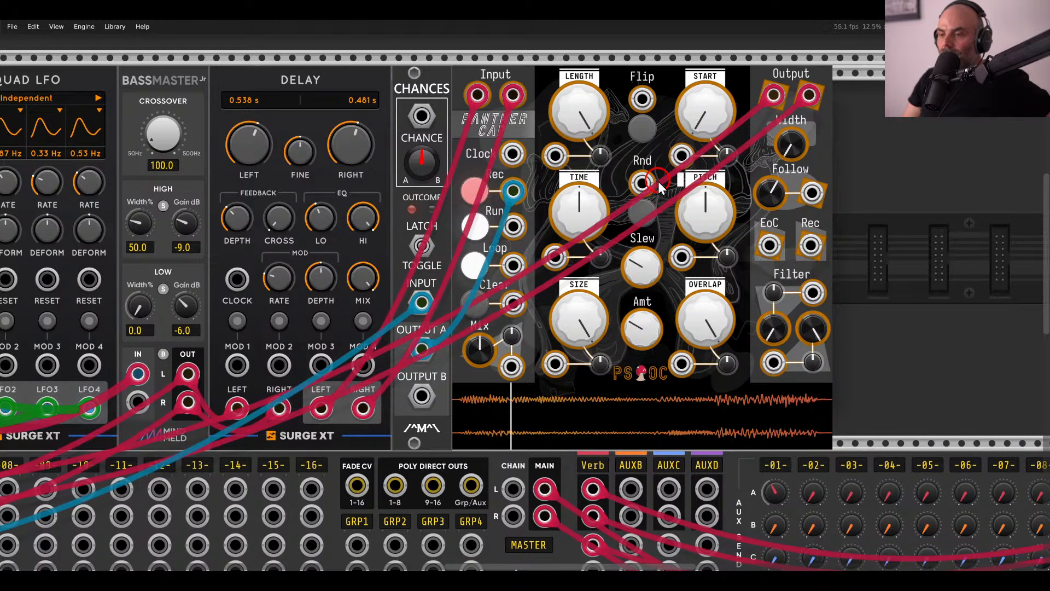
Patch output B of Chances into Panther Cap's Flip input and turn up the output Width.
left_click_drag(421, 399, 642, 100)
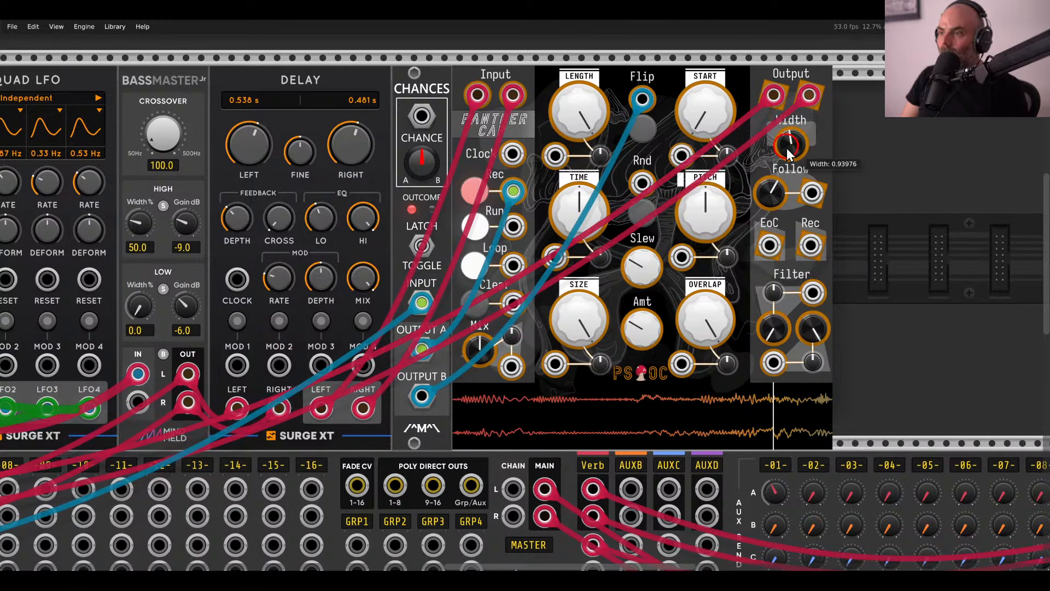
left_click_drag(777, 98, 753, 144)
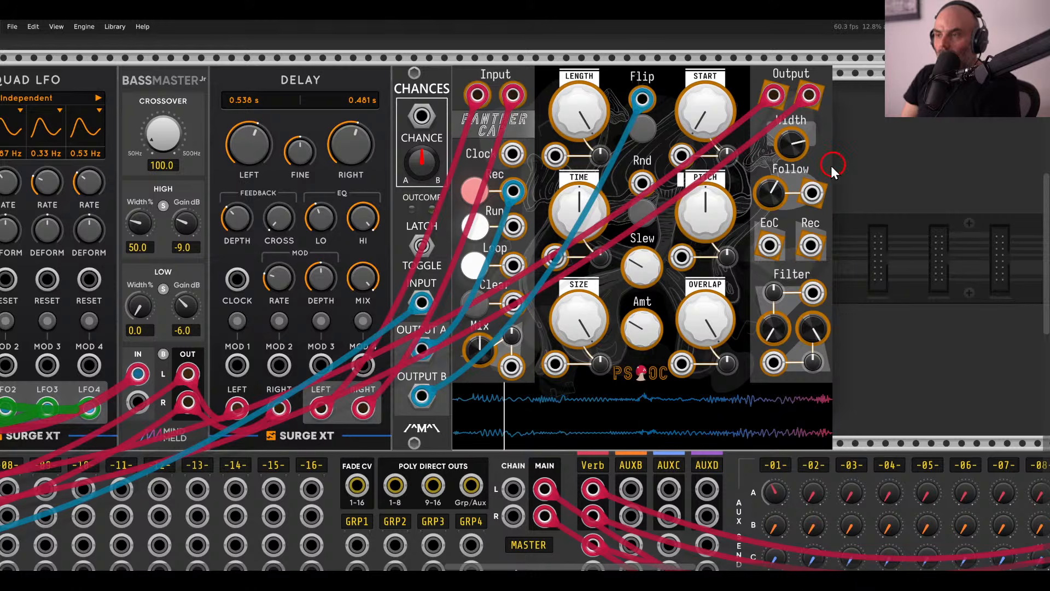
Make Panther Cap's Time knob affect pitch and set Time to -1.
right_click(616, 88)
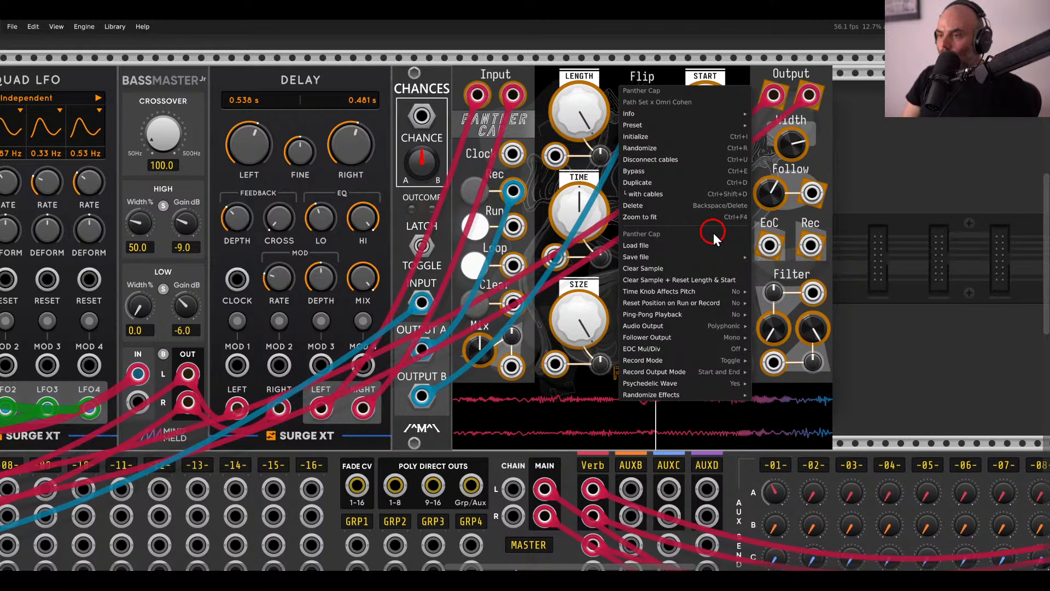
mouse_move(695, 292)
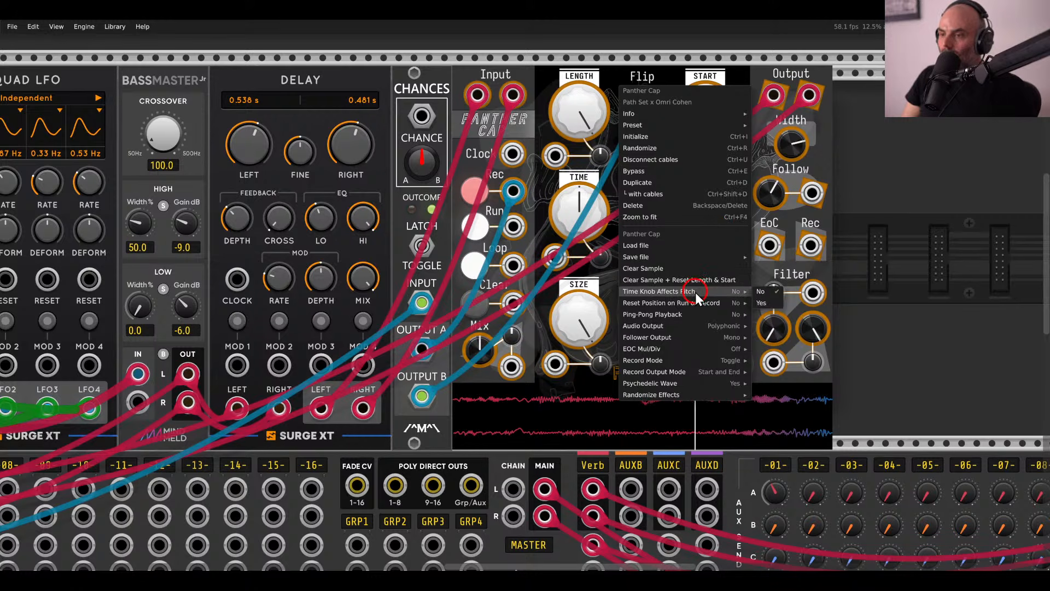
left_click(763, 303)
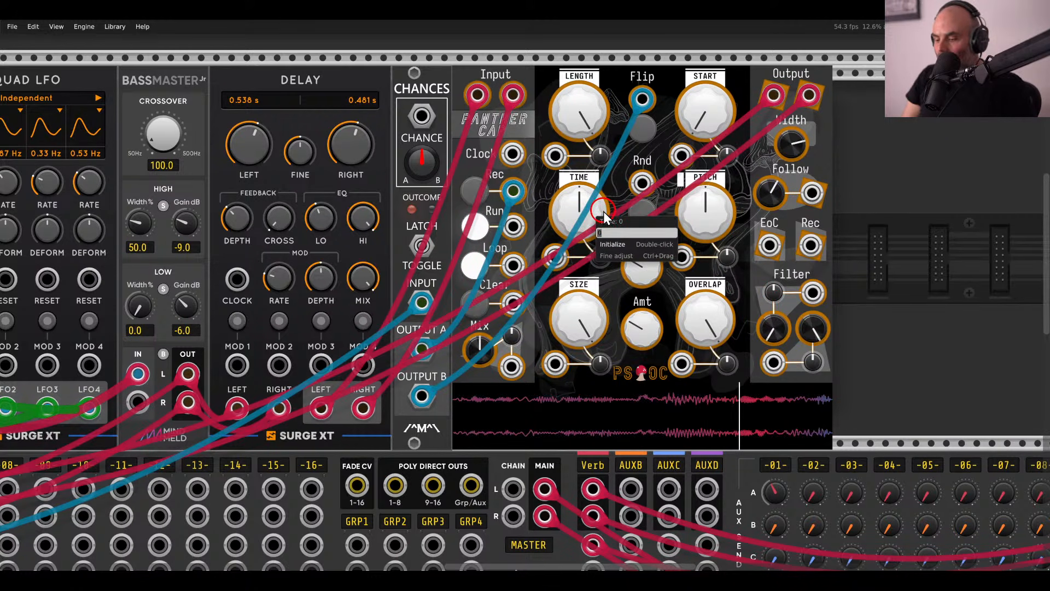
type("-1")
key("Return")
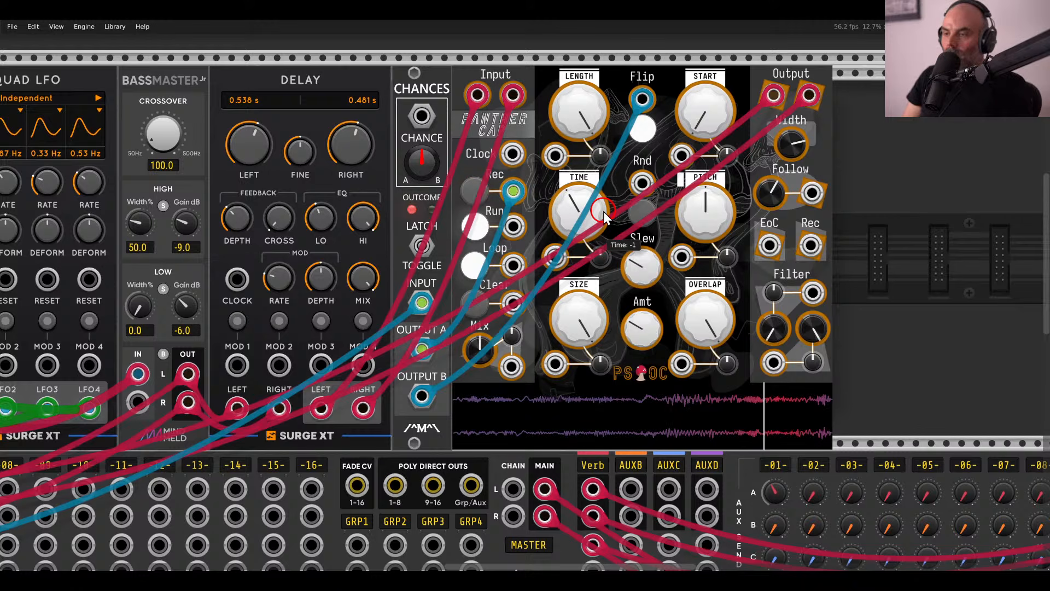
Unsolo mixer track -02- and turn up its aux A reverb send.
left_click_drag(419, 443, 819, 181)
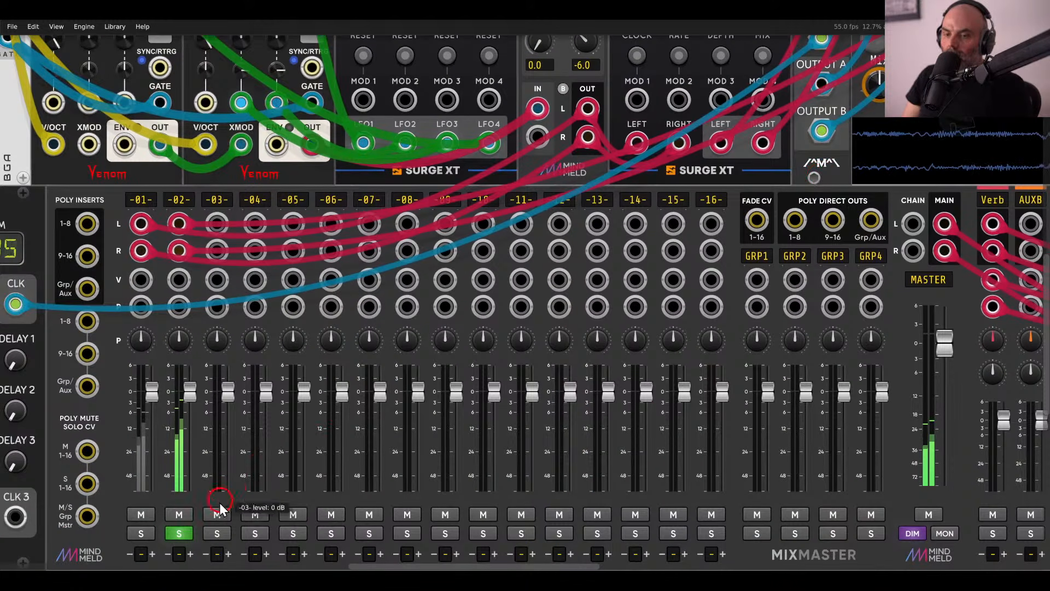
left_click(183, 533)
left_click_drag(672, 380, 284, 370)
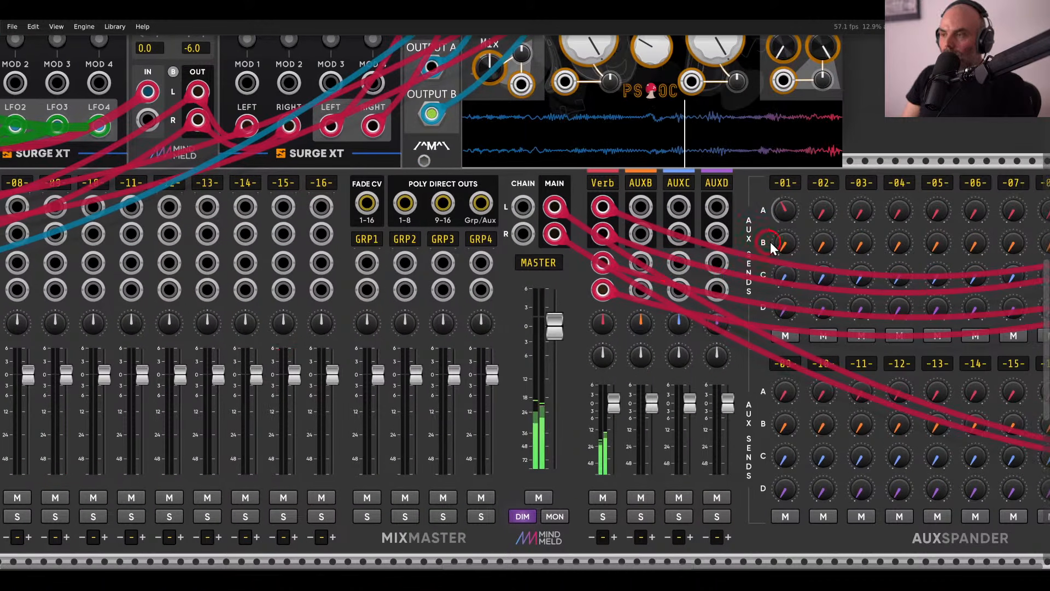
left_click_drag(822, 209, 797, 143)
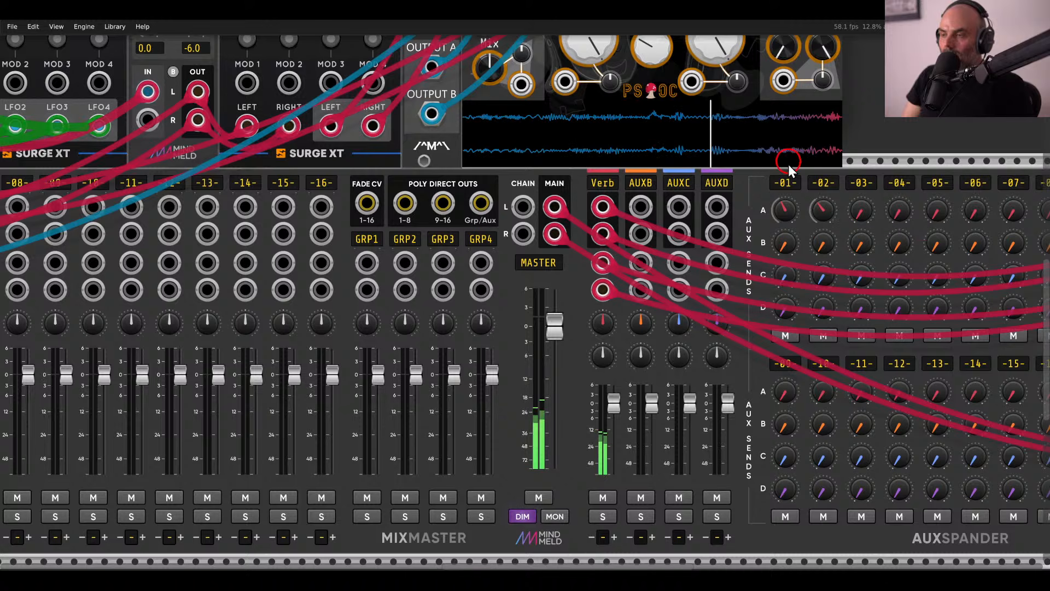
Lower the gain adjust of mixer track -02- to about -7 dB.
left_click_drag(201, 282, 817, 274)
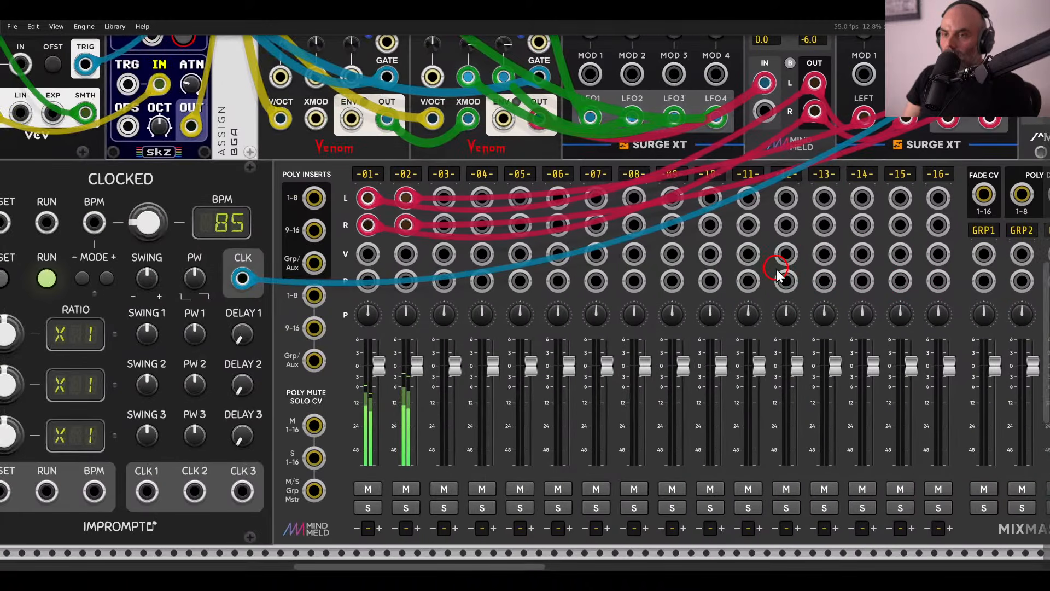
right_click(413, 176)
left_click_drag(489, 204, 426, 206)
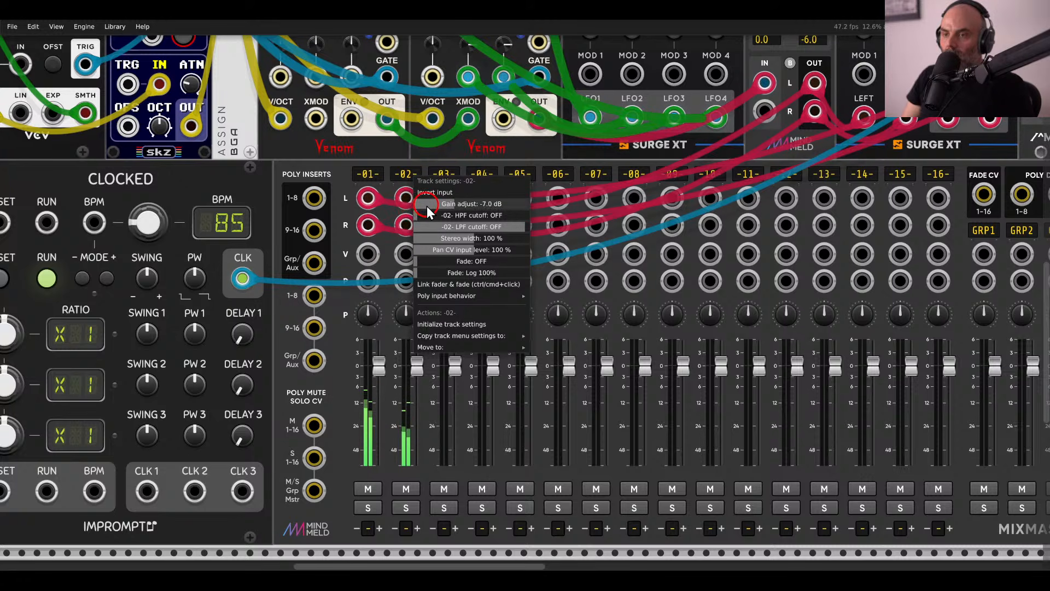
left_click(448, 154)
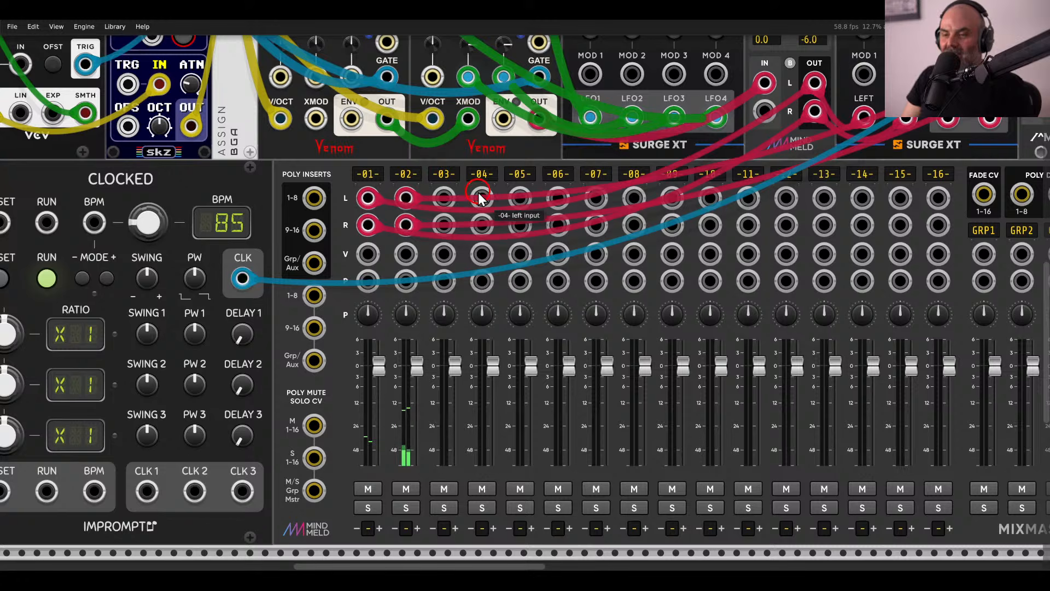
Turn up Panther Cap's Mix knob.
scroll(487, 202, "down", 4)
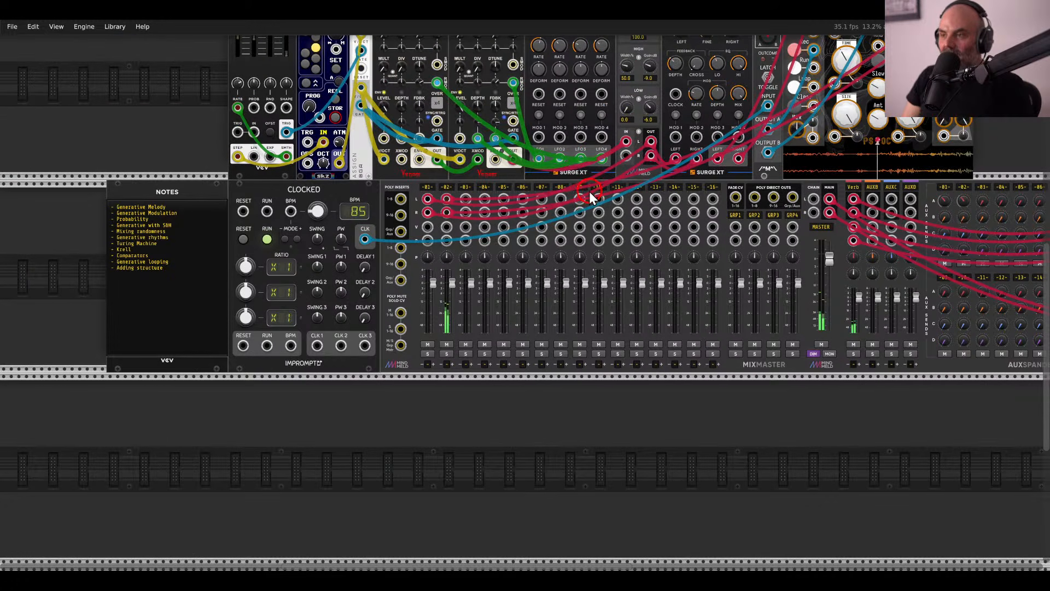
scroll(588, 192, "up", 2)
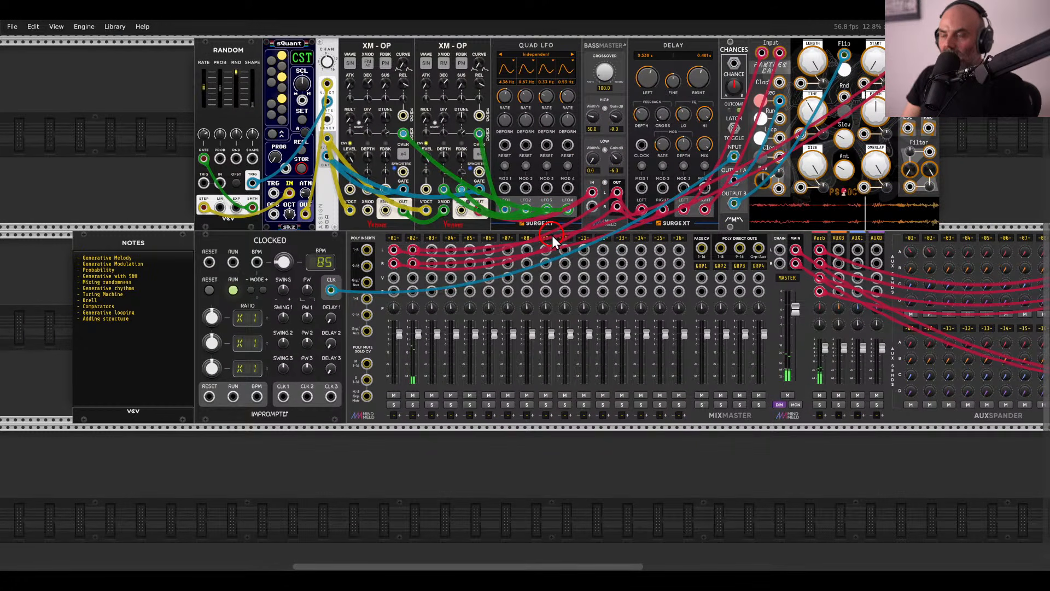
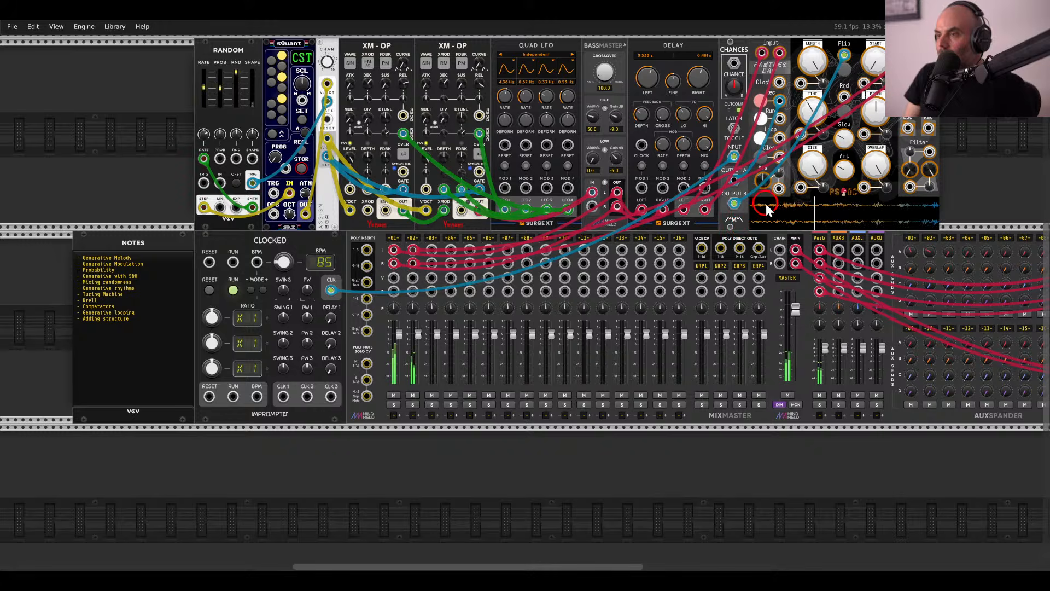
left_click_drag(761, 179, 751, 130)
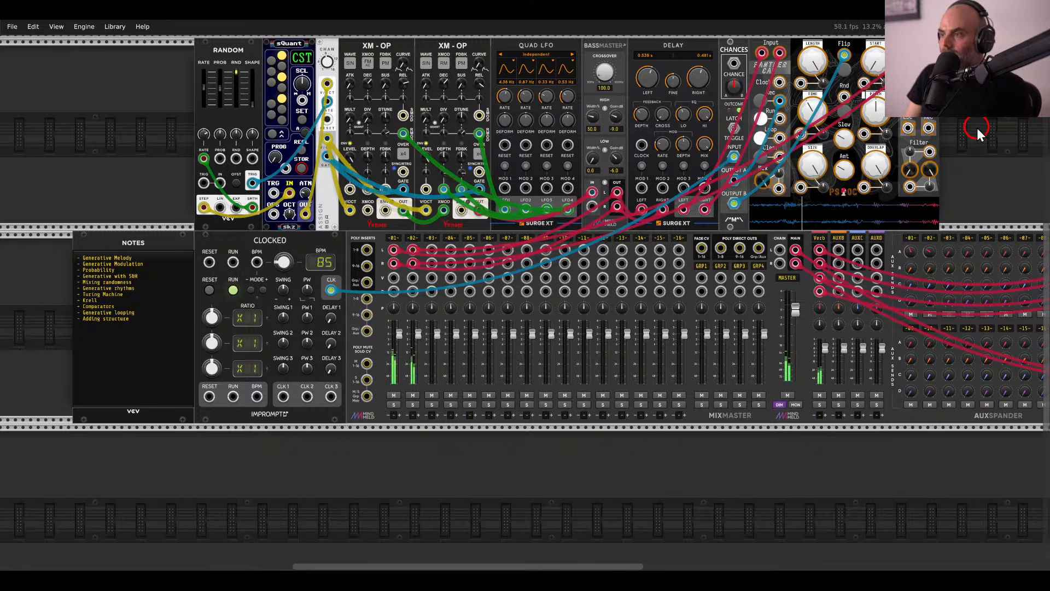
left_click_drag(976, 128, 747, 227)
scroll(747, 227, "up", 5)
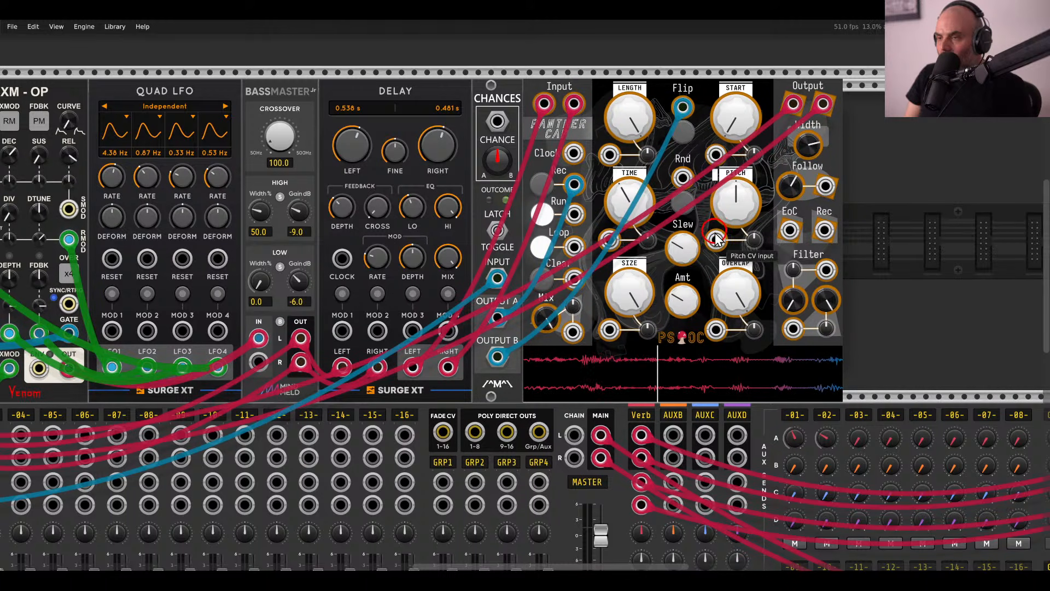
scroll(716, 232, "down", 6)
scroll(541, 338, "up", 2)
left_click_drag(688, 236, 779, 165)
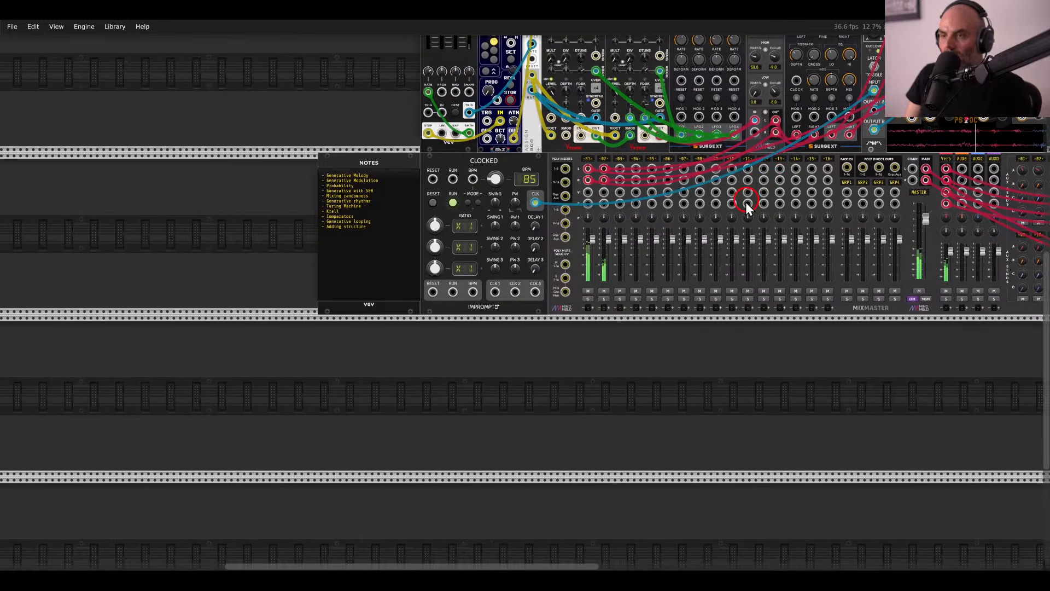
scroll(569, 352, "up", 2)
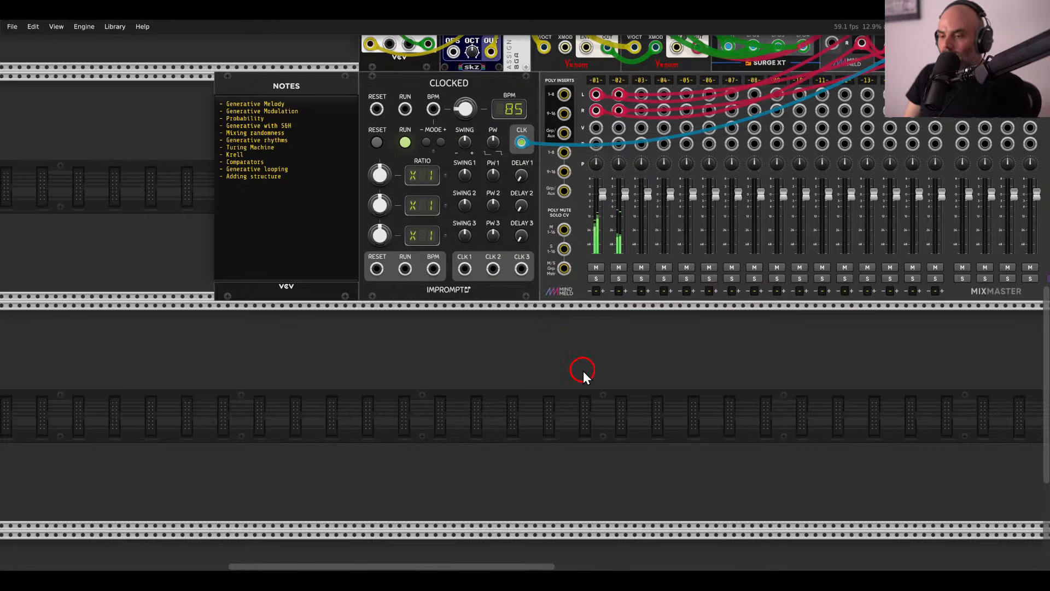
Add an Instruō cnōc module in the empty row below Clocked and patch Clocked's CLK 1 output into its signal input.
scroll(583, 371, "up", 4)
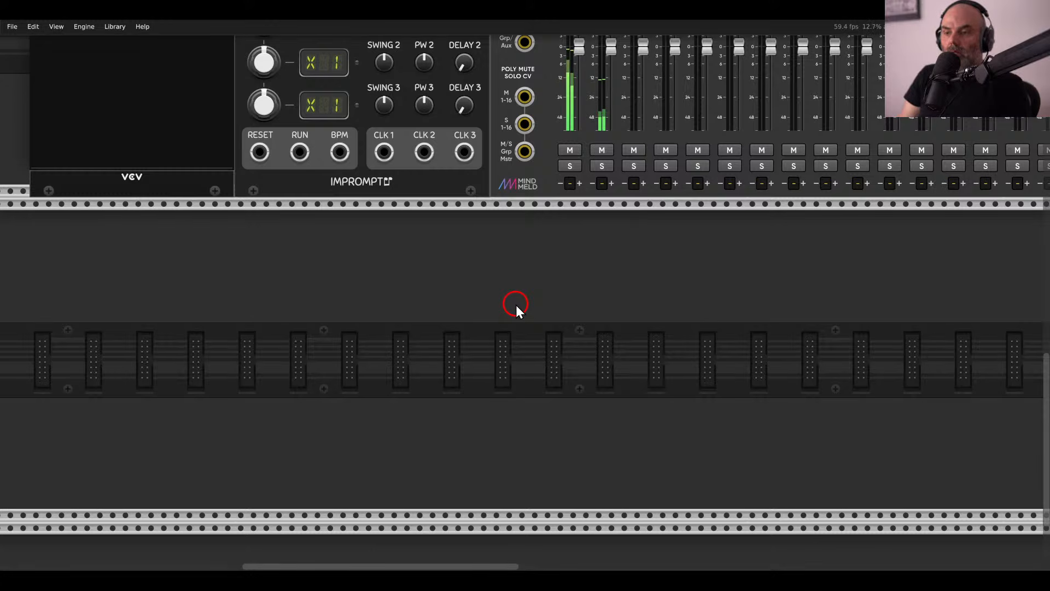
right_click(484, 296)
type("cnoc")
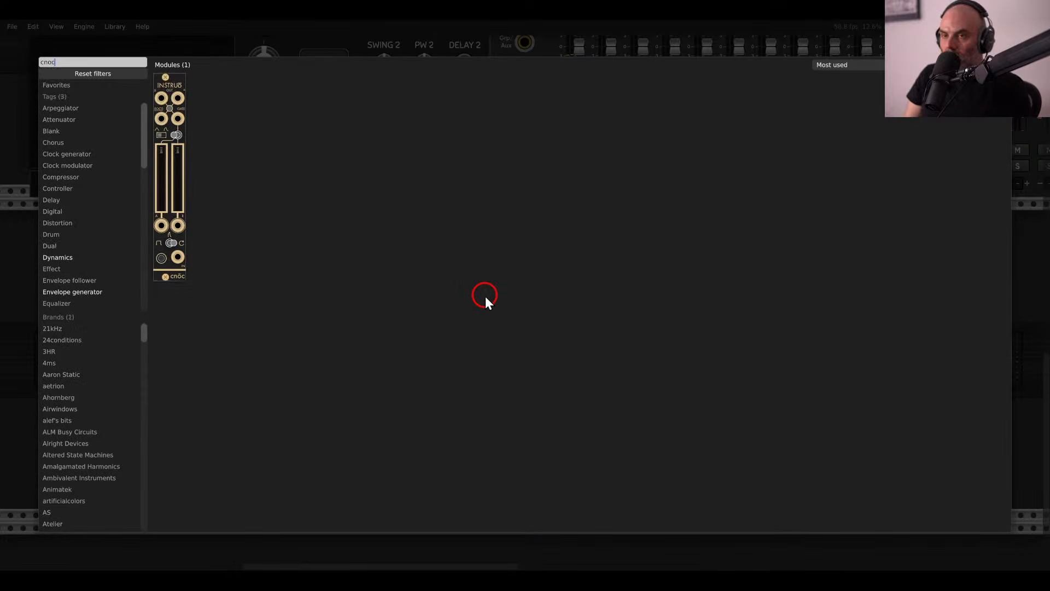
left_click(182, 120)
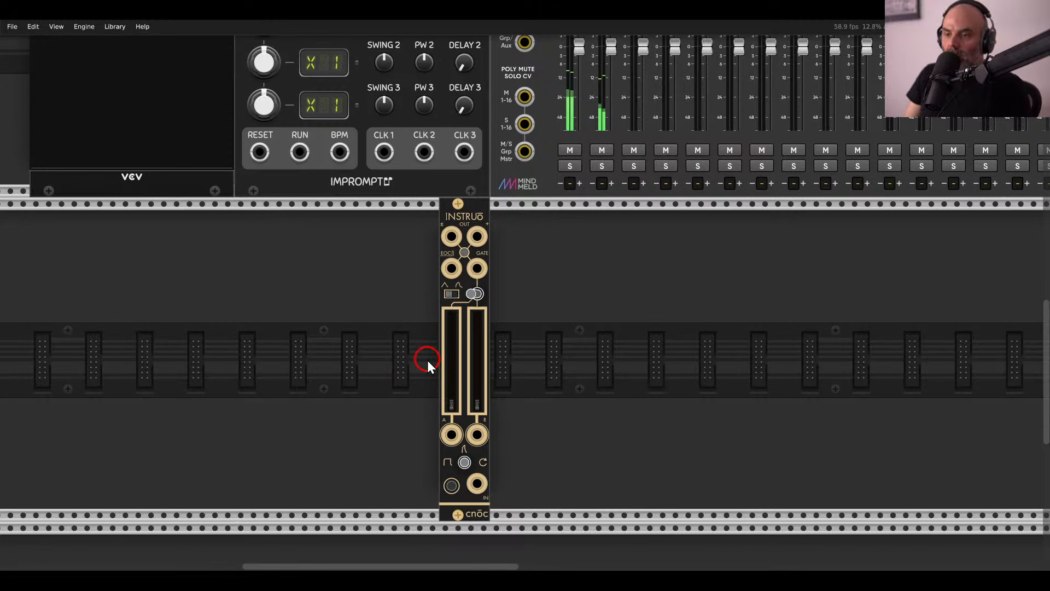
left_click_drag(428, 360, 464, 349)
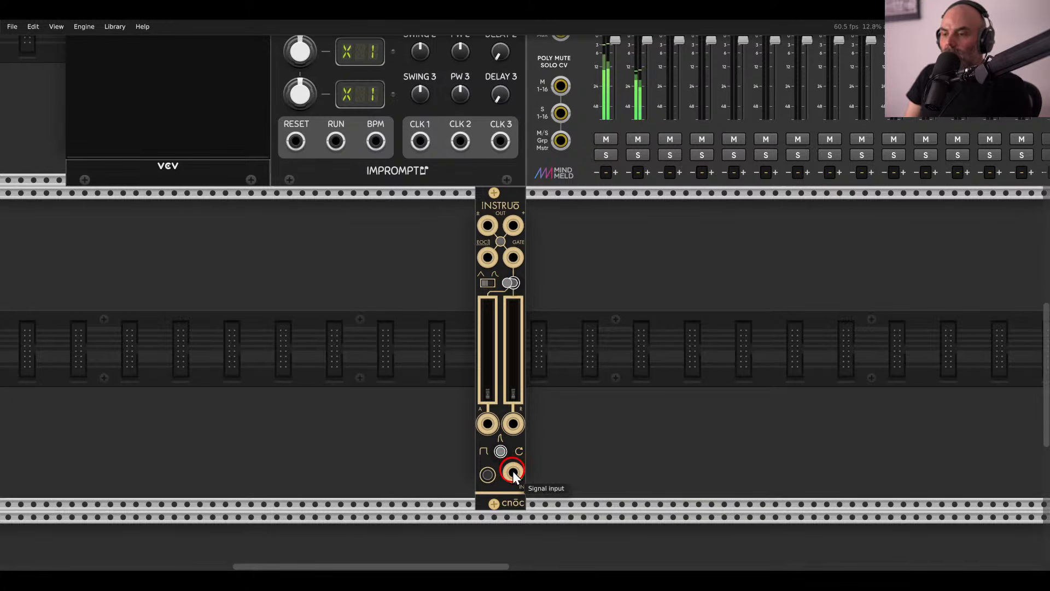
left_click_drag(513, 473, 420, 141)
Add a Scope beside cnōc and patch cnōc's EOC output to its input 1 and Clocked's CLK 1 to its input 2.
right_click(564, 310)
key("BackSpace")
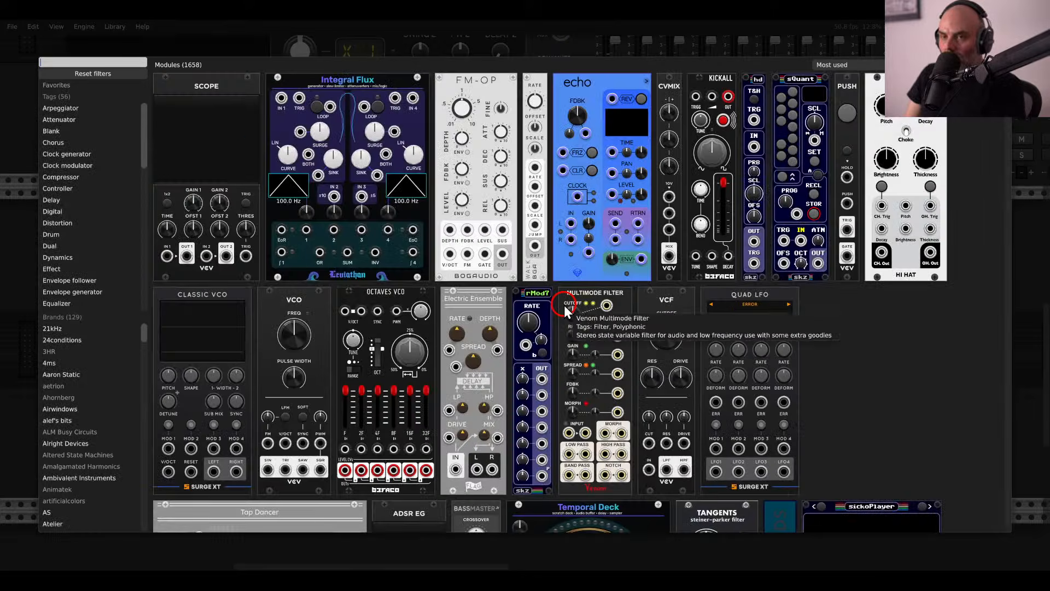
left_click(258, 113)
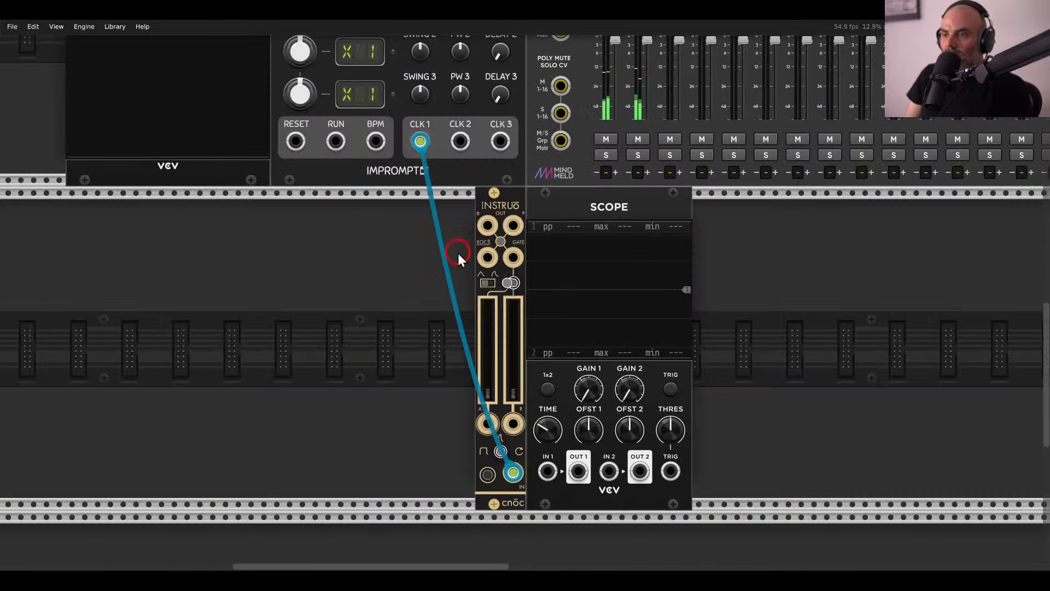
mouse_move(488, 257)
left_mouse_down()
mouse_move(547, 471)
mouse_move(607, 469)
mouse_move(420, 141)
left_mouse_up()
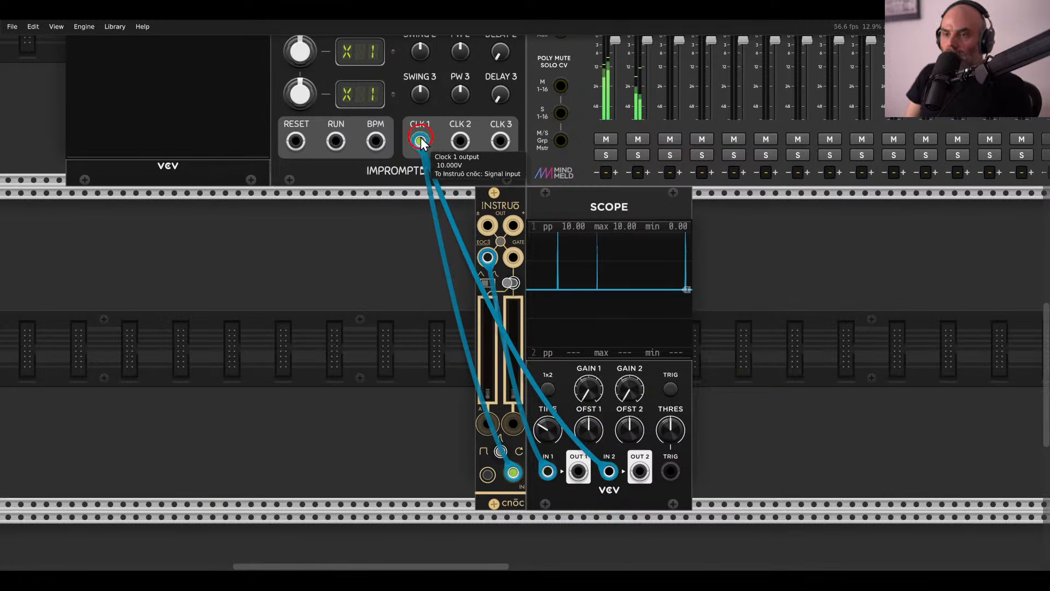
Raise cnōc's attack fader and the fader beside it to about mid-height.
scroll(535, 398, "up", 2)
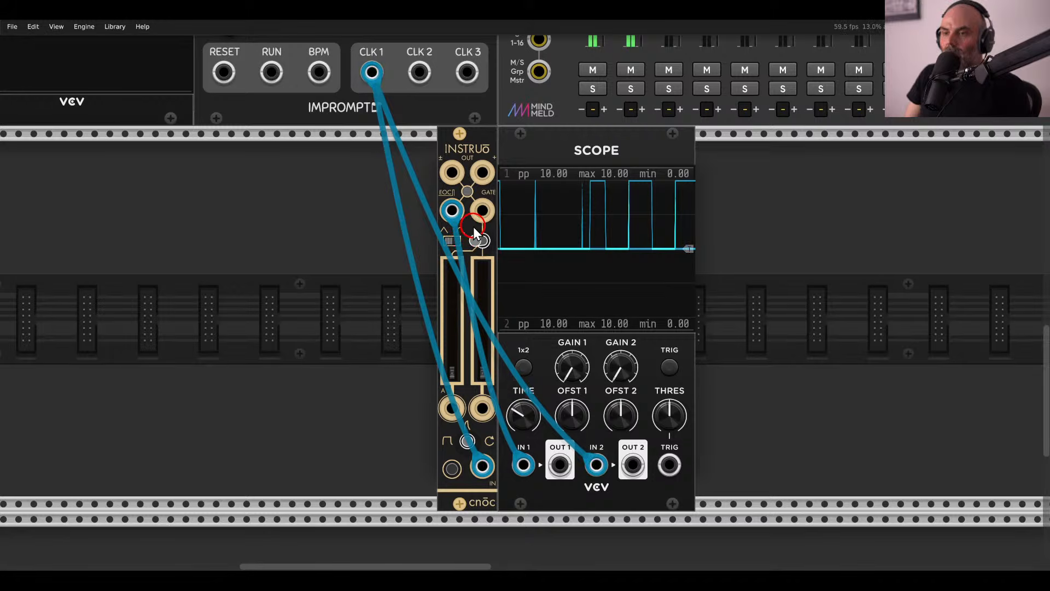
mouse_move(451, 209)
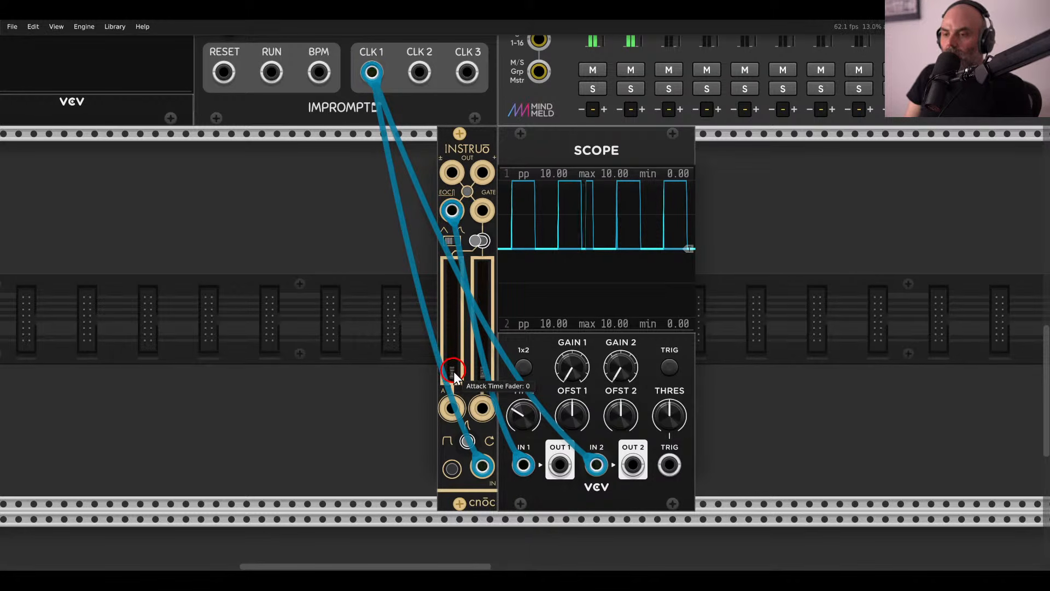
left_click_drag(454, 370, 455, 319)
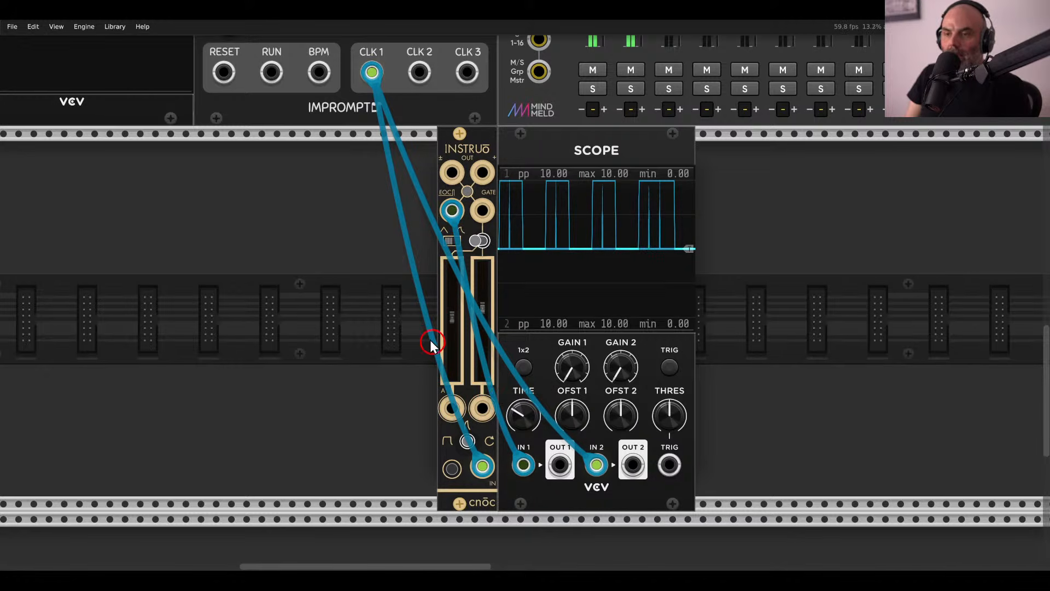
Delete the cnōc and Scope modules together.
left_click_drag(425, 304, 585, 302)
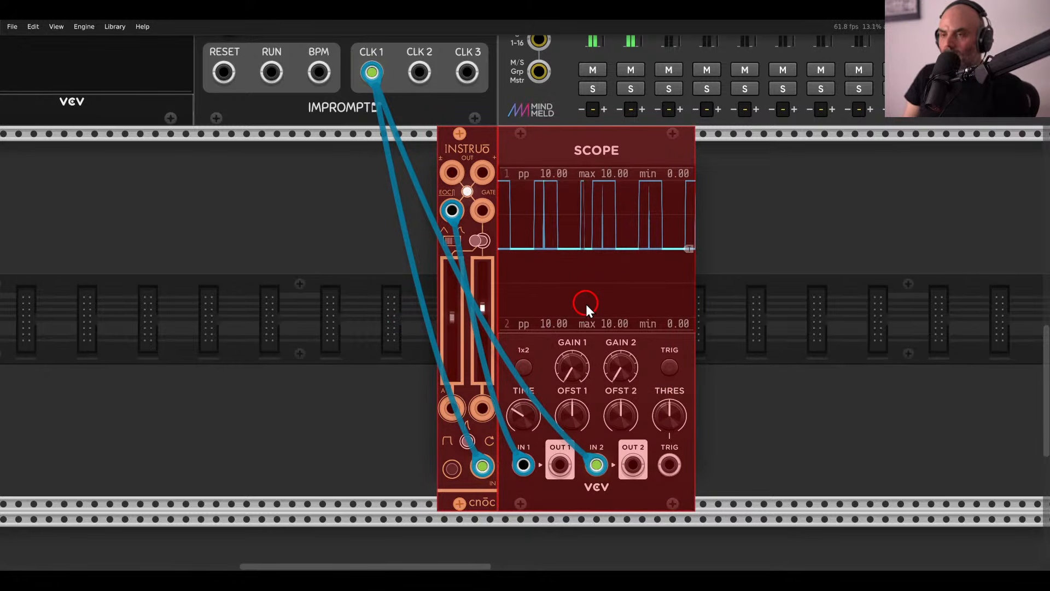
key("Delete")
Search the module library for "process" and place the VCV Process module in the empty row below Clocked.
scroll(602, 287, "down", 2)
scroll(620, 290, "up", 3)
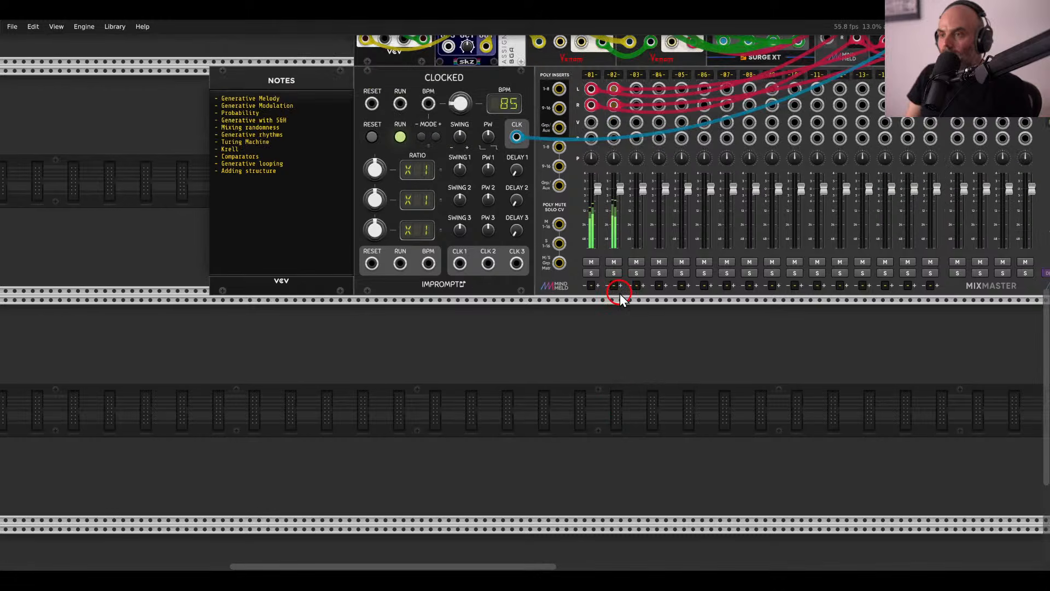
scroll(508, 323, "left", 1)
scroll(546, 337, "down", 1)
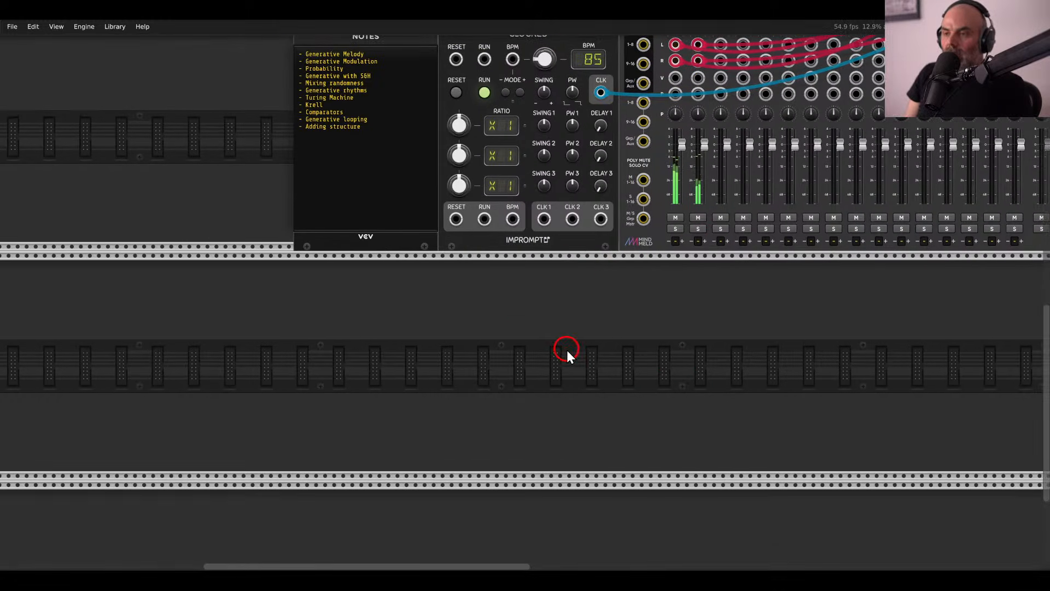
right_click(567, 350)
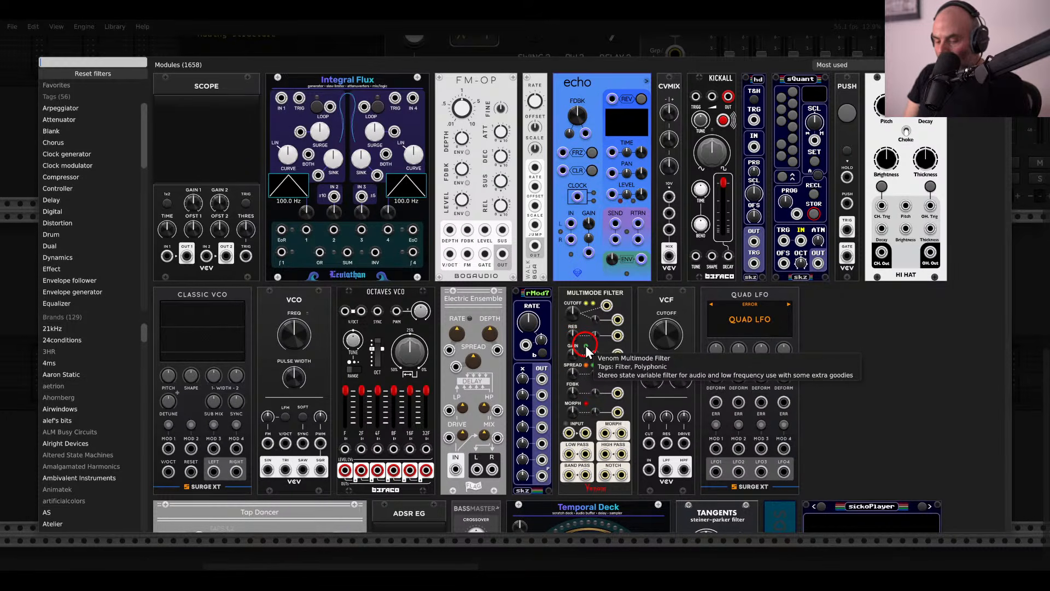
type("process")
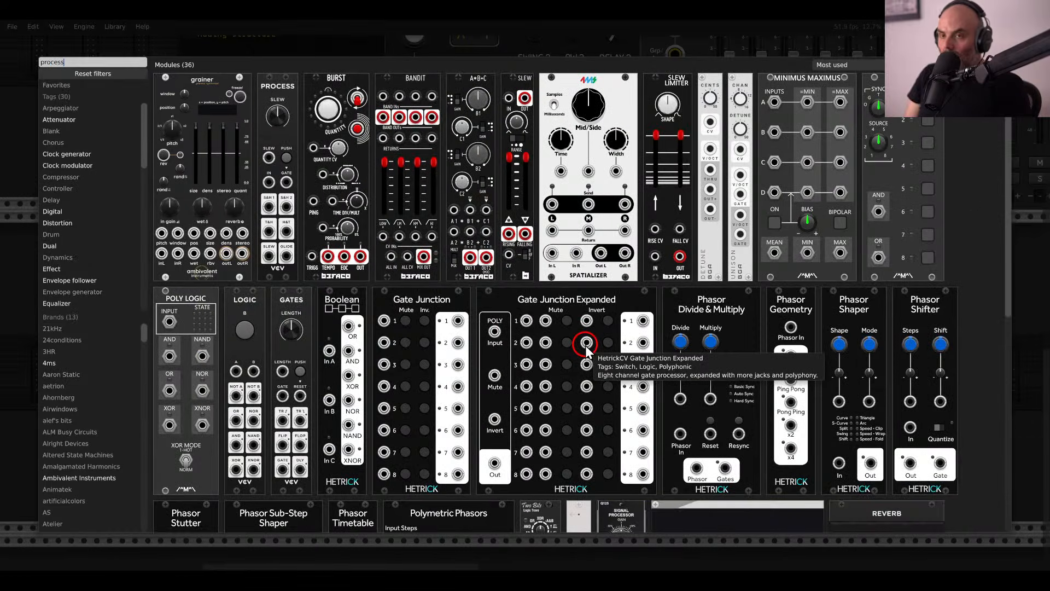
left_click_drag(276, 139, 454, 351)
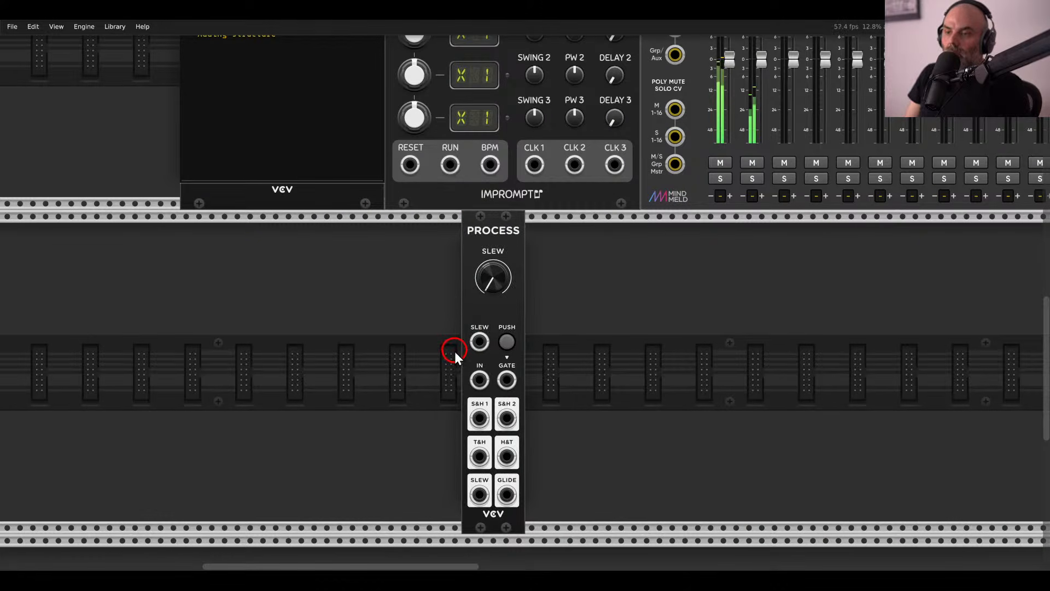
scroll(624, 299, "down", 2)
scroll(622, 301, "up", 2)
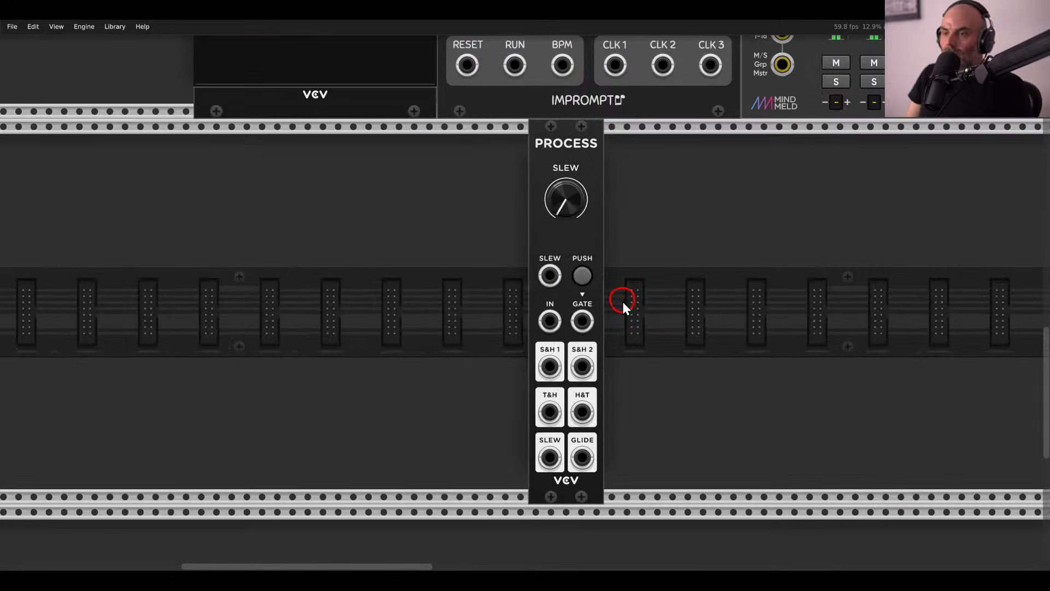
left_click_drag(612, 293, 606, 305)
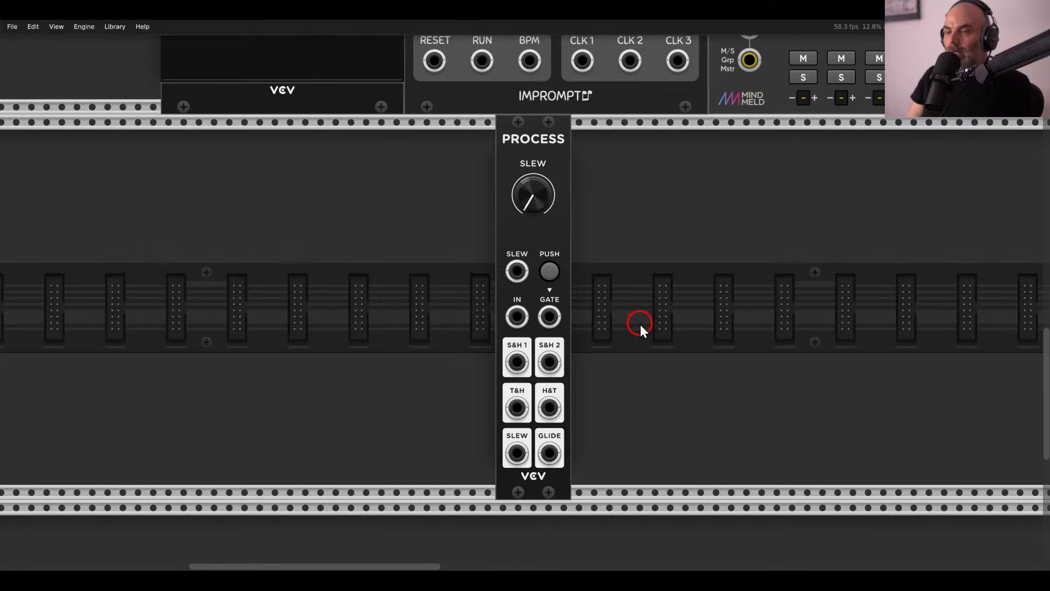
Add a VCV LFO directly before Process, shifting Process to make room and closing the gap between them.
left_click_drag(520, 117, 627, 117)
right_click(565, 209)
key("BackSpace")
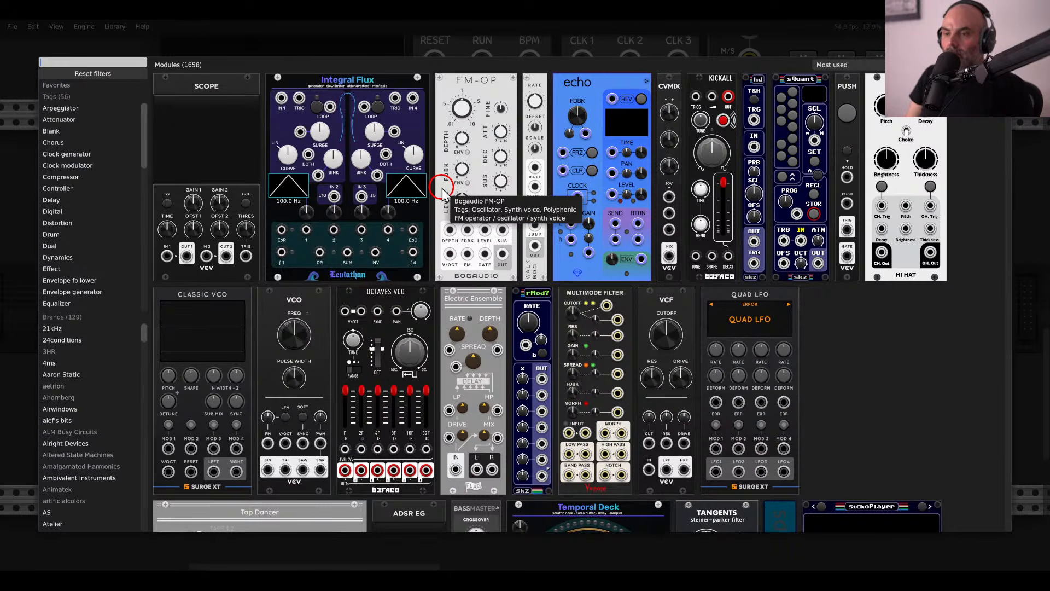
type("lfo")
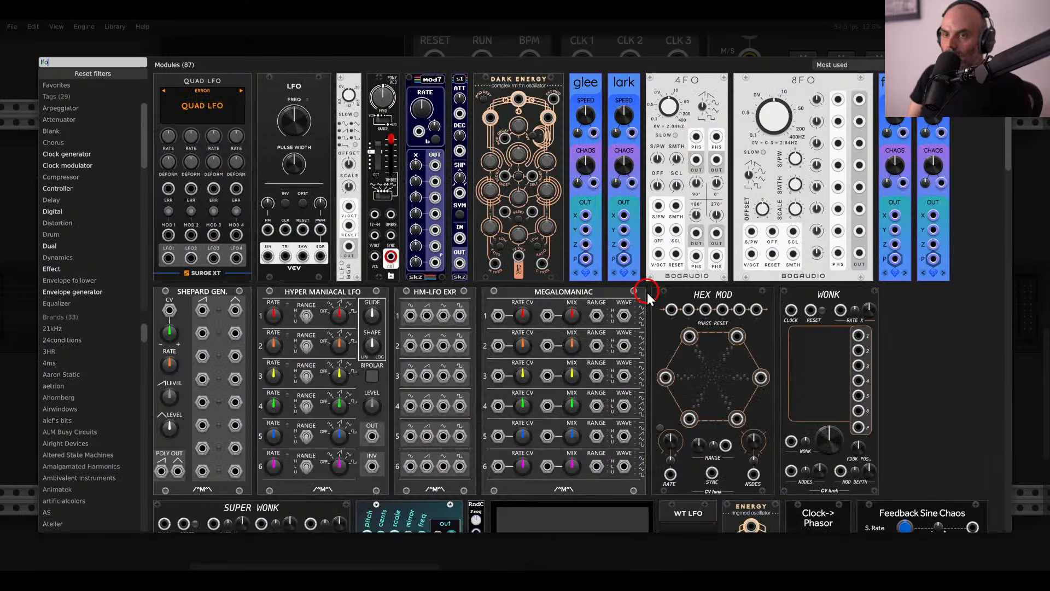
left_click_drag(300, 90, 403, 228)
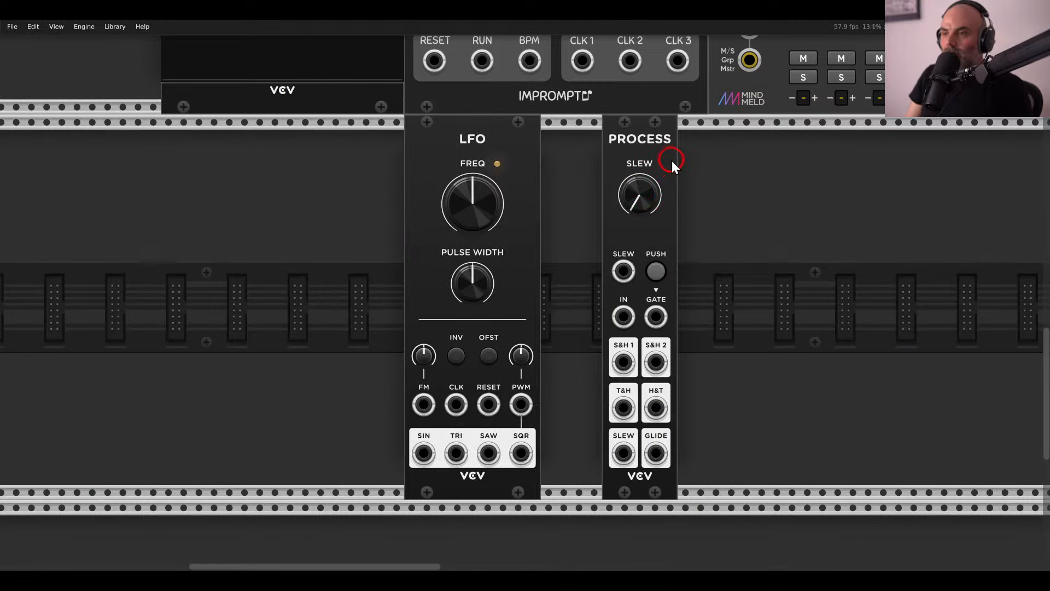
left_click_drag(671, 160, 611, 164)
Add a VCV Scope directly after Process.
right_click(713, 211)
type("scope")
left_click(244, 119)
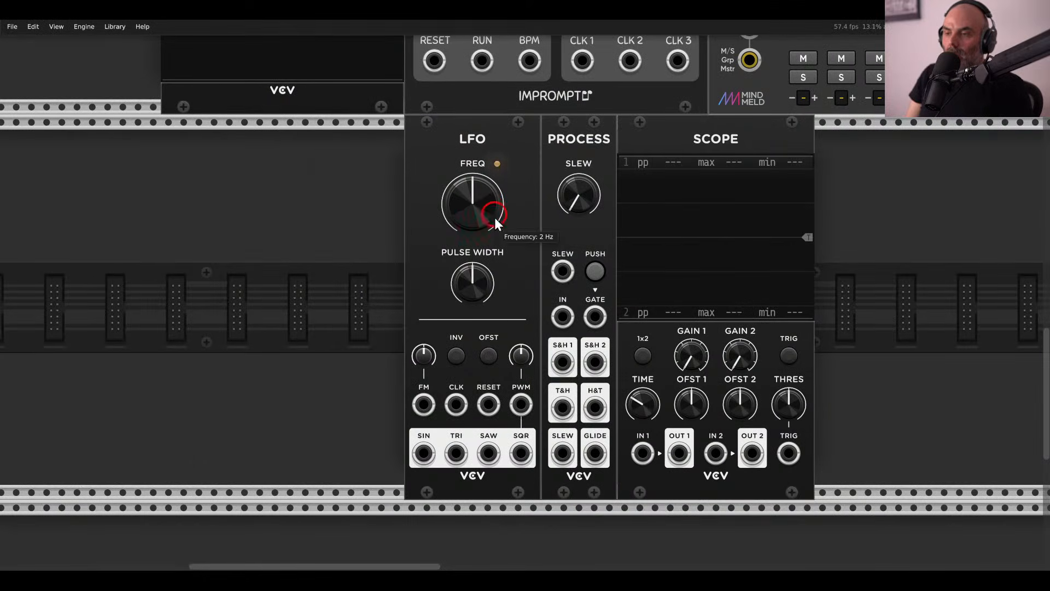
Patch the LFO's triangle output into Process's input, S&H 1 into Scope input 1, and Clocked's CLK 1 into Process's gate.
scroll(495, 219, "right", 4)
left_click_drag(352, 475, 450, 334)
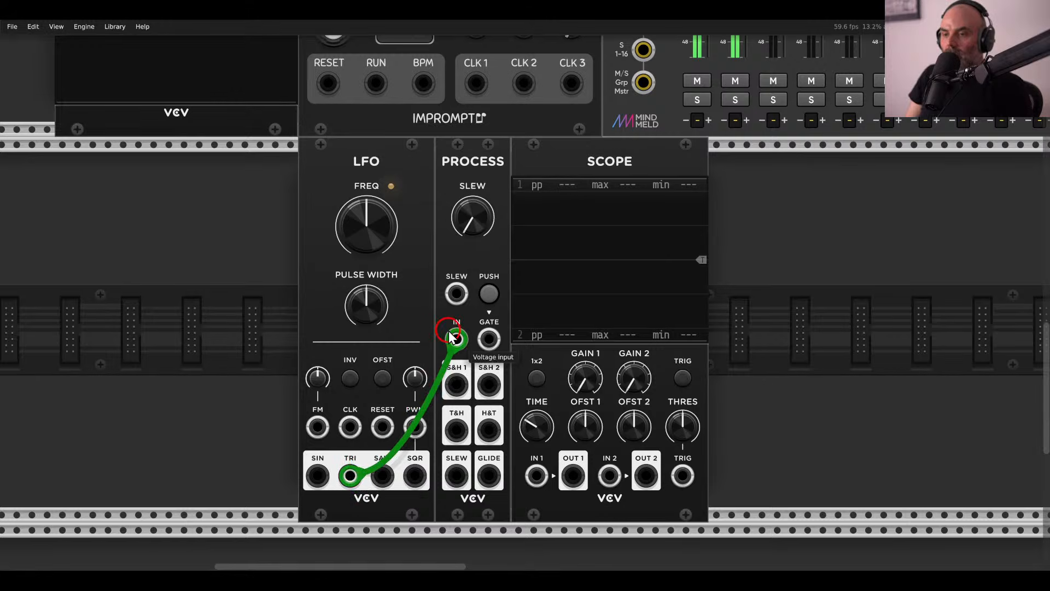
left_click(454, 385)
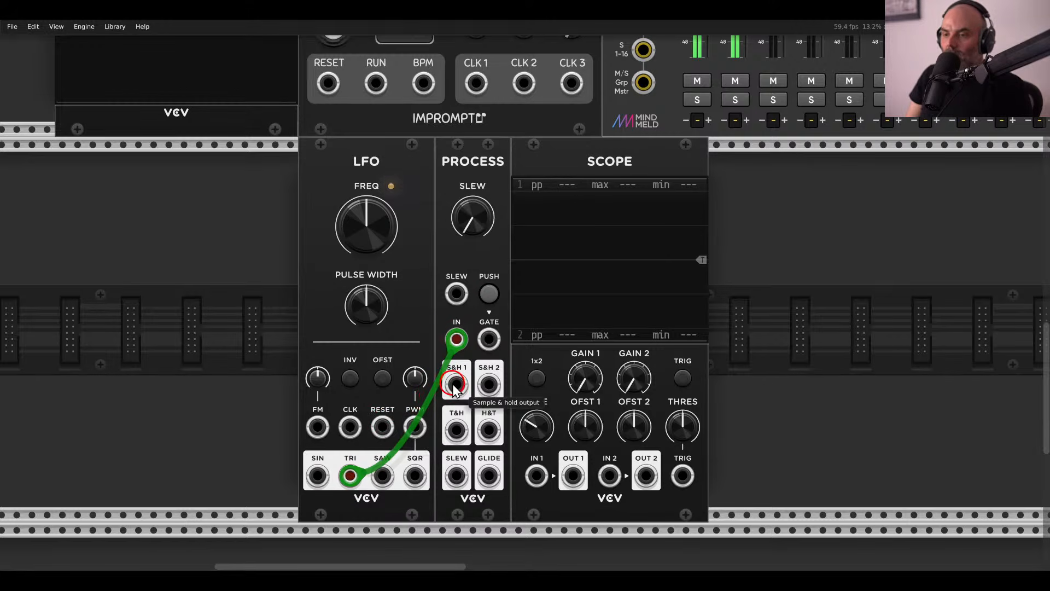
left_click_drag(454, 385, 536, 476)
left_click(546, 373)
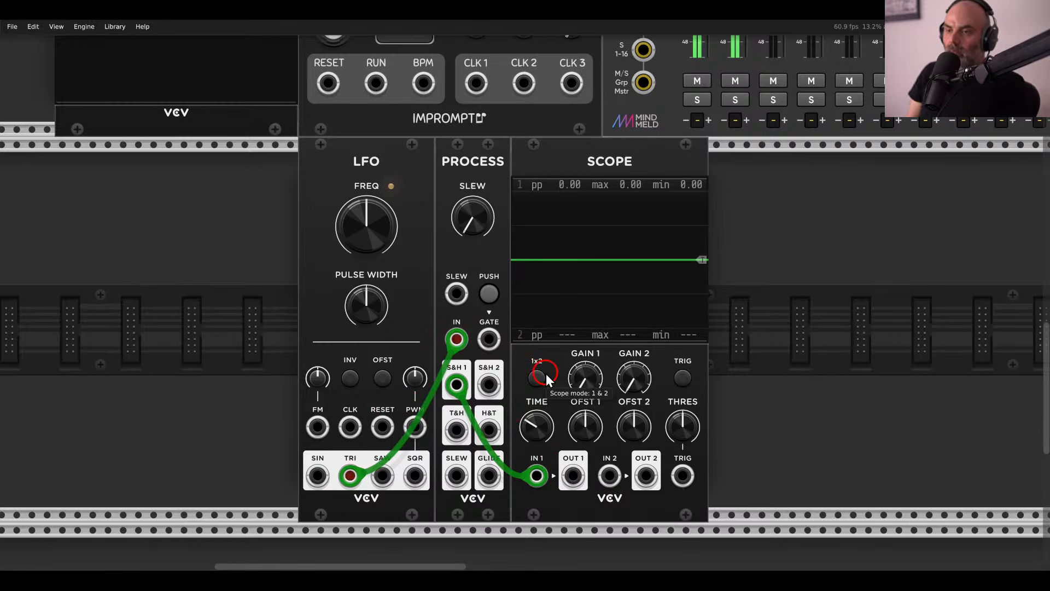
left_click(467, 324)
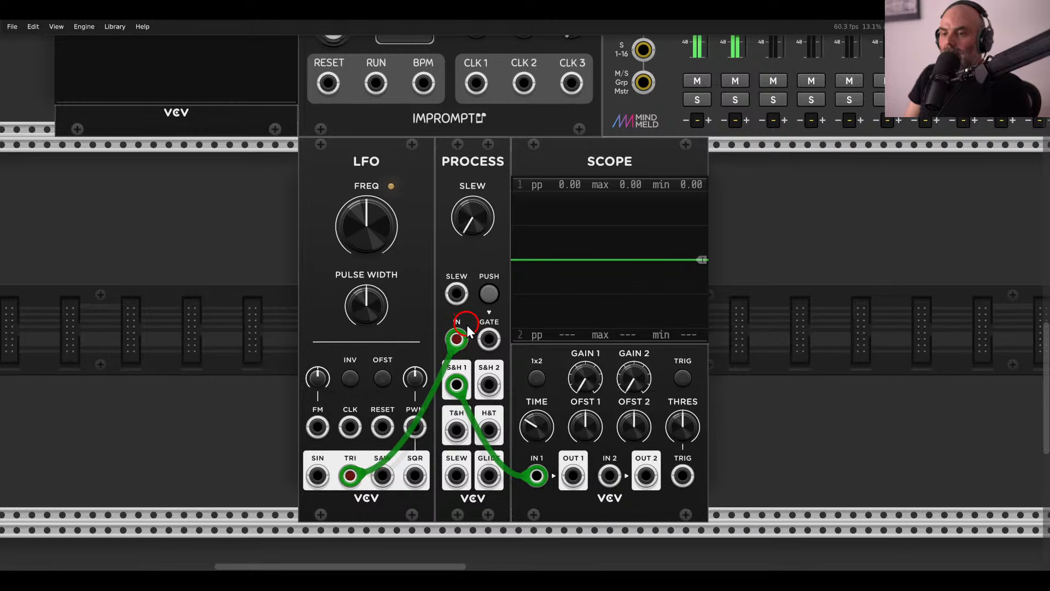
left_click_drag(489, 339, 476, 83)
Raise Clocked's first clock ratio to X19 to sample the triangle wave at a fast rate.
scroll(330, 283, "up", 10)
left_click_drag(328, 208, 323, 138)
scroll(383, 284, "down", 5)
scroll(415, 322, "up", 5)
scroll(551, 374, "down", 5)
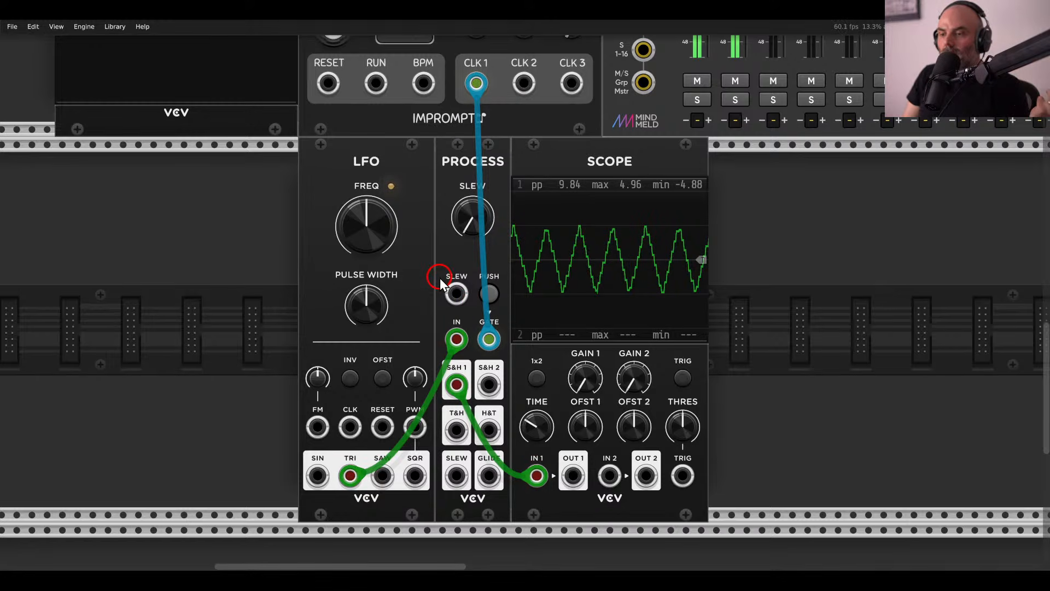
Set Clocked's first clock ratio to X2.
scroll(440, 278, "up", 3)
scroll(439, 277, "up", 4)
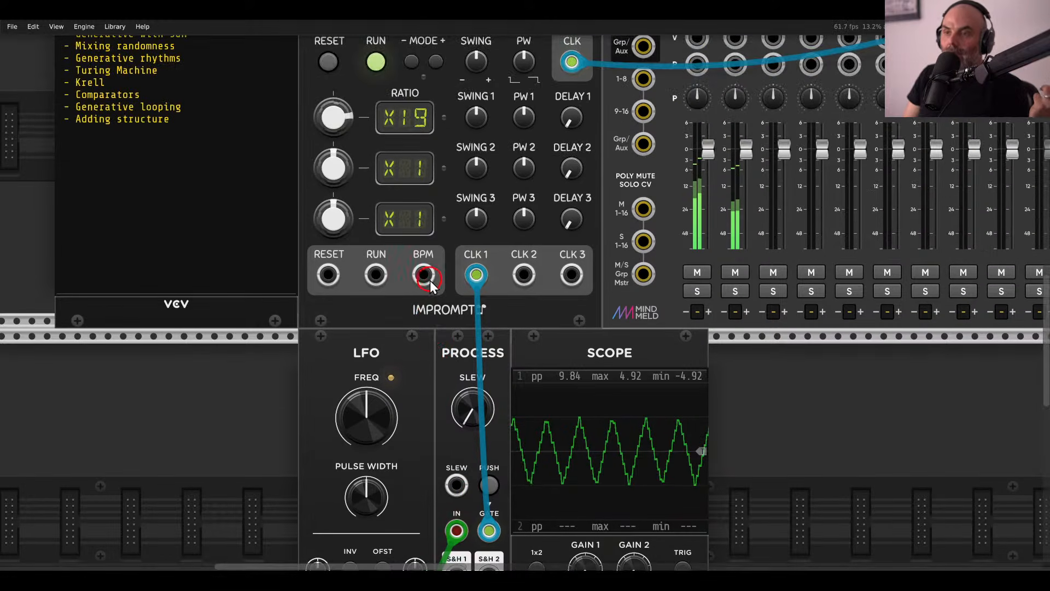
mouse_move(333, 120)
left_mouse_down()
mouse_move(330, 104)
mouse_move(328, 119)
left_mouse_up()
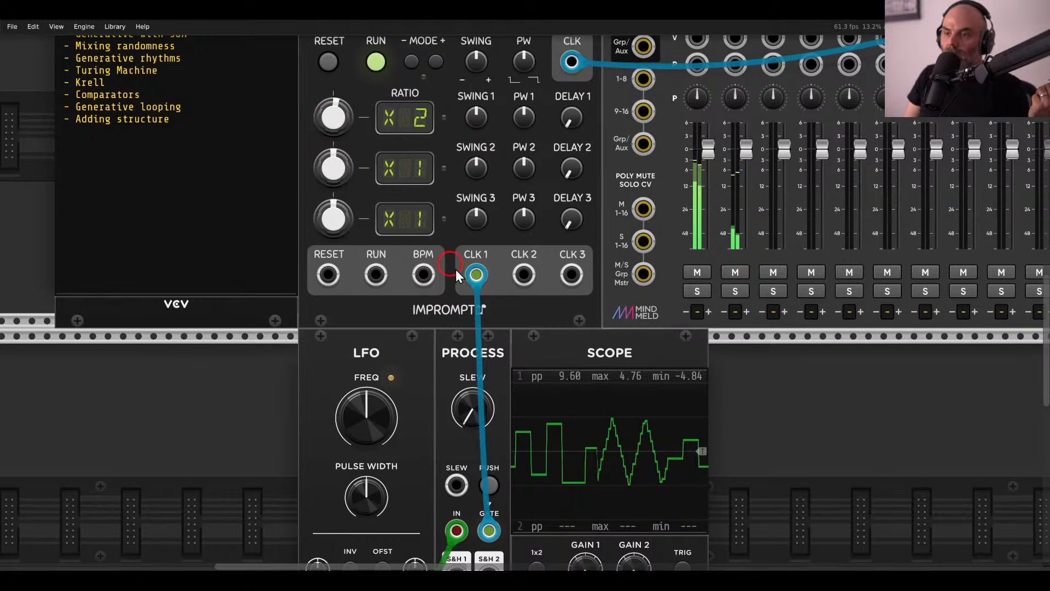
Recolor the LFO-to-Process and Process-to-Scope cables yellow.
scroll(477, 288, "down", 8)
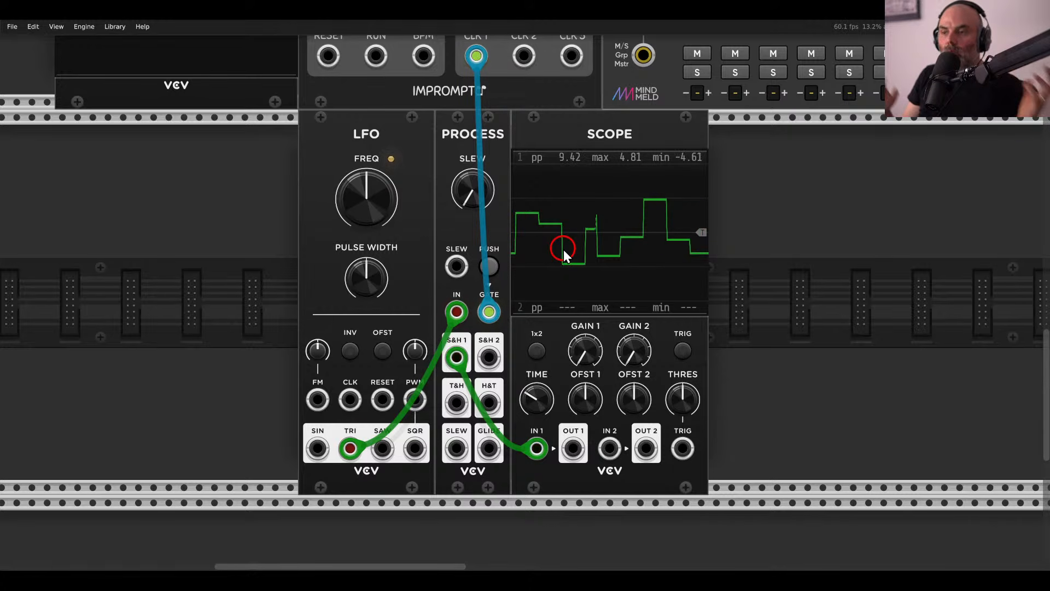
key("1")
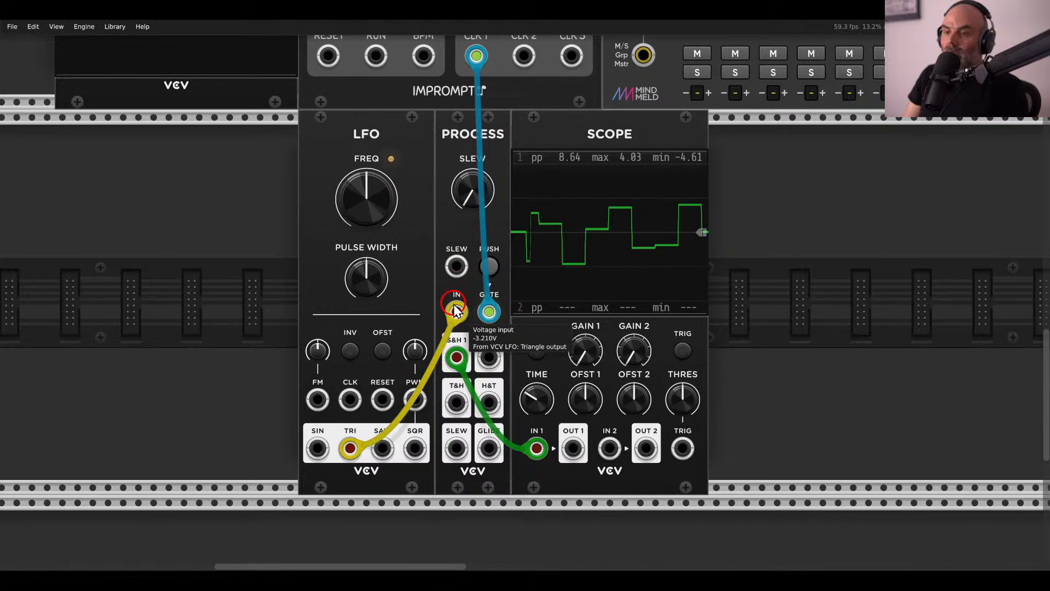
key("1")
Search the module library for "quan" and add the sQuant quantizer directly after the Scope.
scroll(681, 336, "right", 1)
scroll(681, 336, "right", 2)
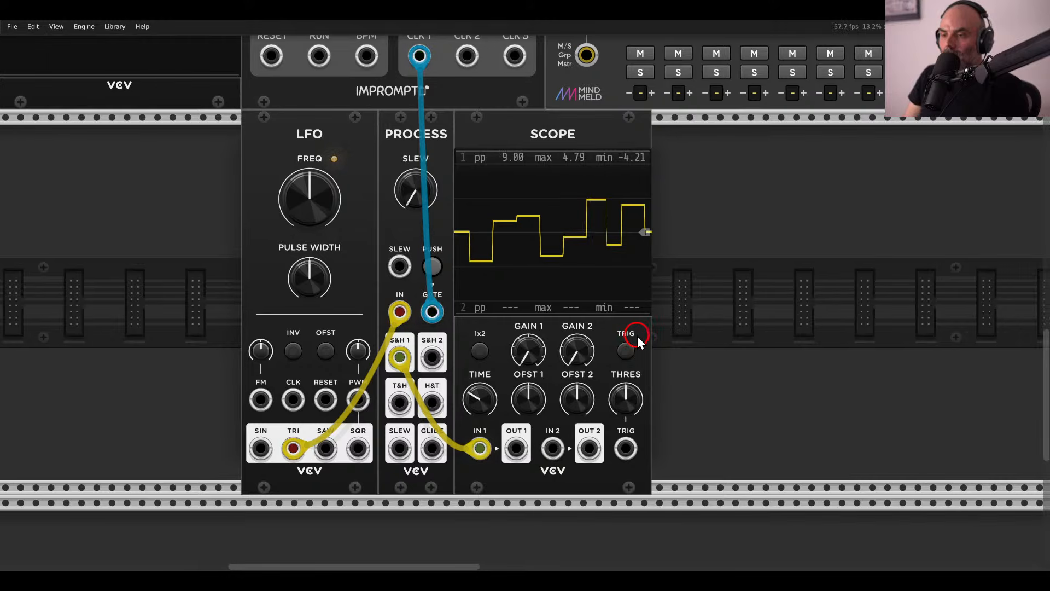
double_click(701, 324)
type("quan")
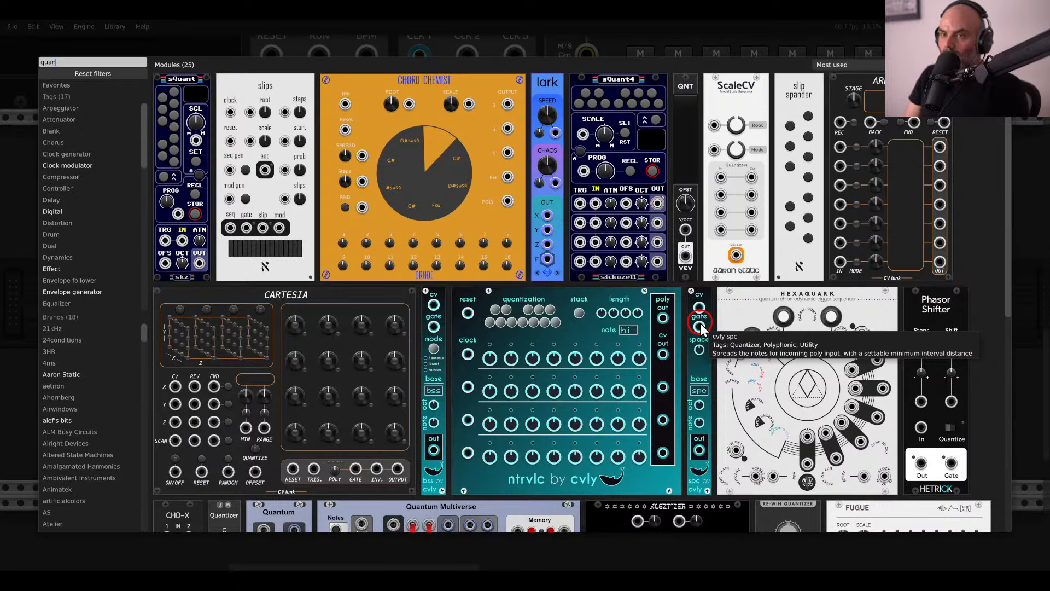
left_click(183, 137)
Set sQuant's scale to the notes C, E, G and A, and patch Scope OUT 1 into its input.
left_click(689, 189)
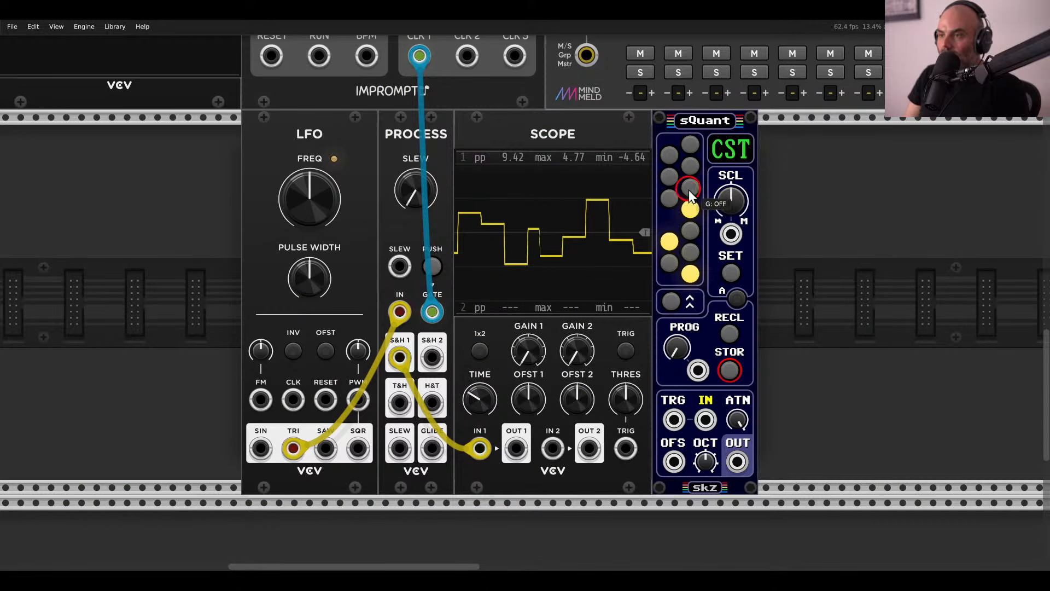
left_click(689, 209)
left_click(668, 239)
left_click(690, 275)
left_click(692, 271)
left_click(687, 230)
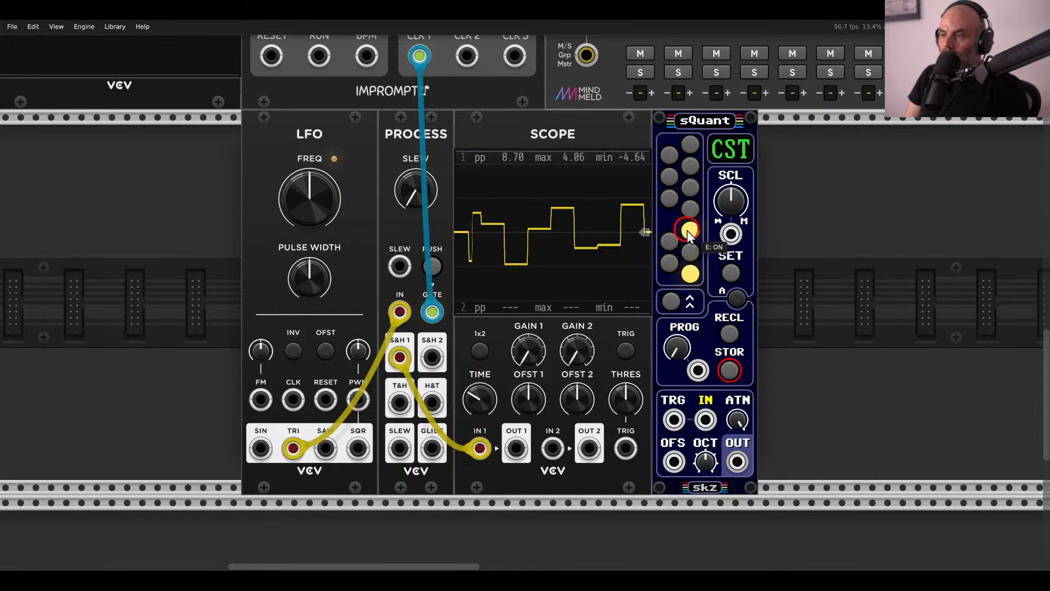
left_click(691, 192)
left_click(690, 168)
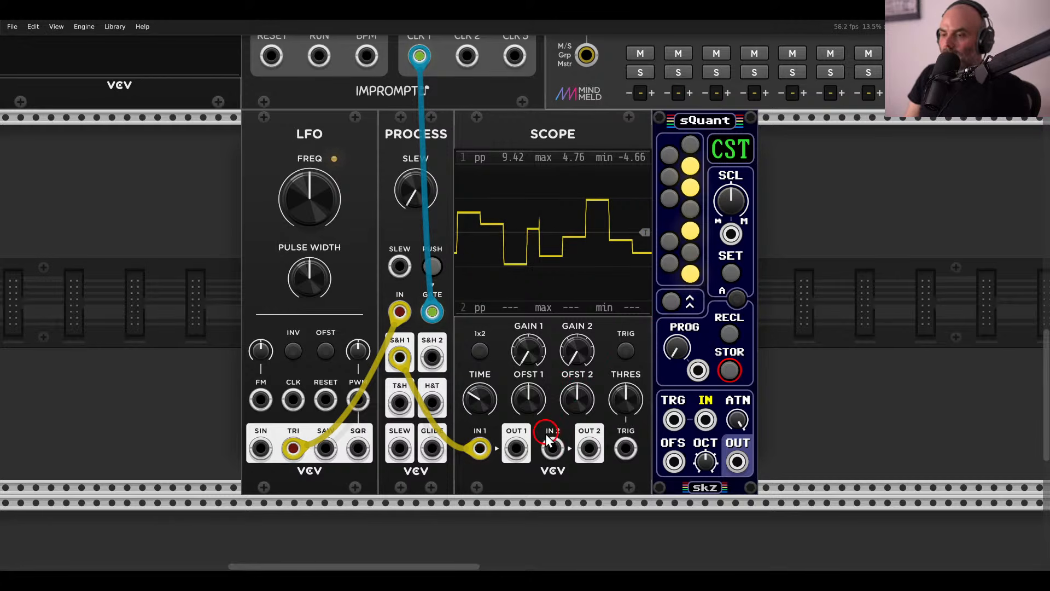
left_click_drag(516, 447, 706, 420)
Search the module library for "vco", add Atelier Palette directly after sQuant and use its Two Operator FM model.
left_click_drag(840, 294, 670, 286)
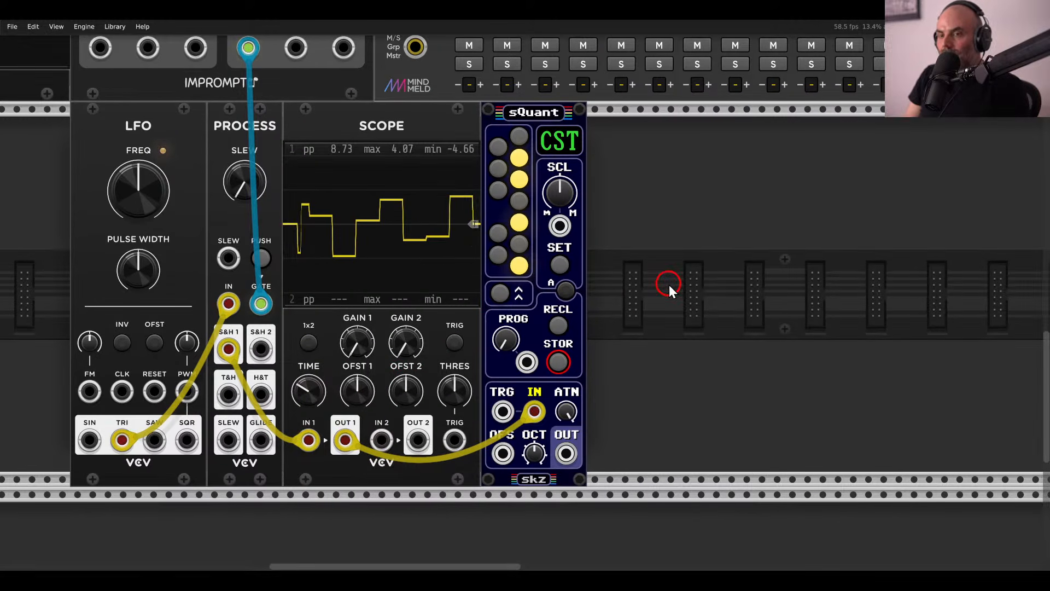
right_click(668, 284)
type("vco")
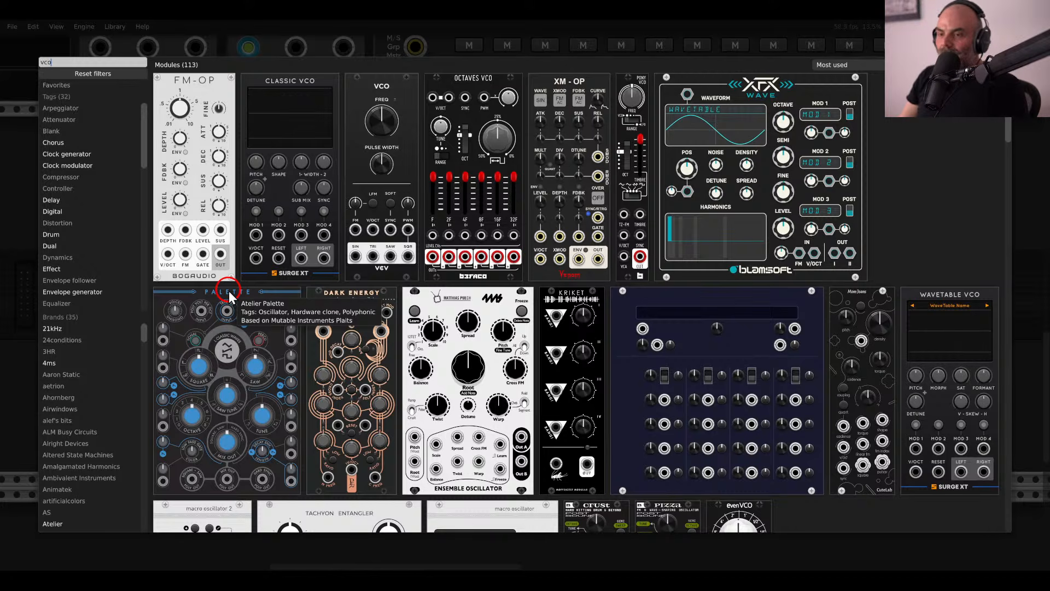
key("Escape")
right_click(605, 281)
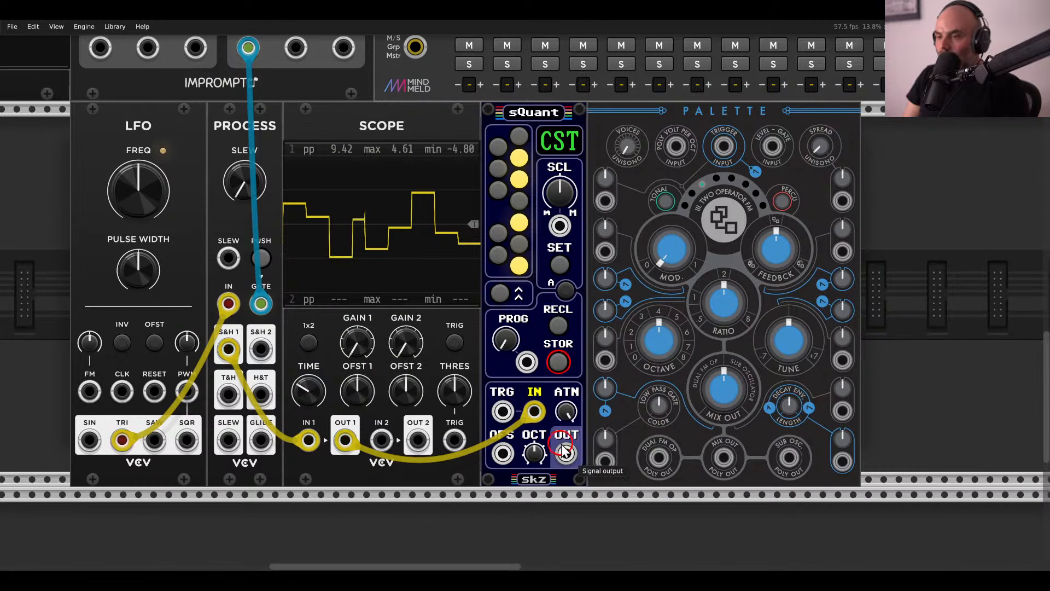
Patch sQuant's output to Palette's volt-per-octave input and Palette's Dual FM OP output to mixer channel 3's left input.
left_click_drag(565, 451, 676, 146)
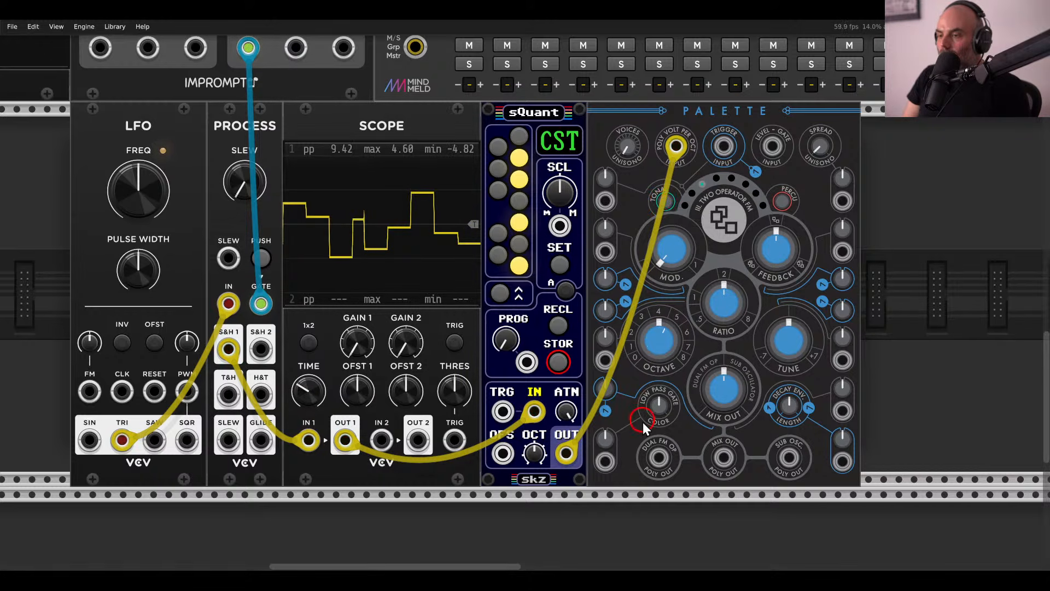
left_click_drag(658, 458, 547, 154)
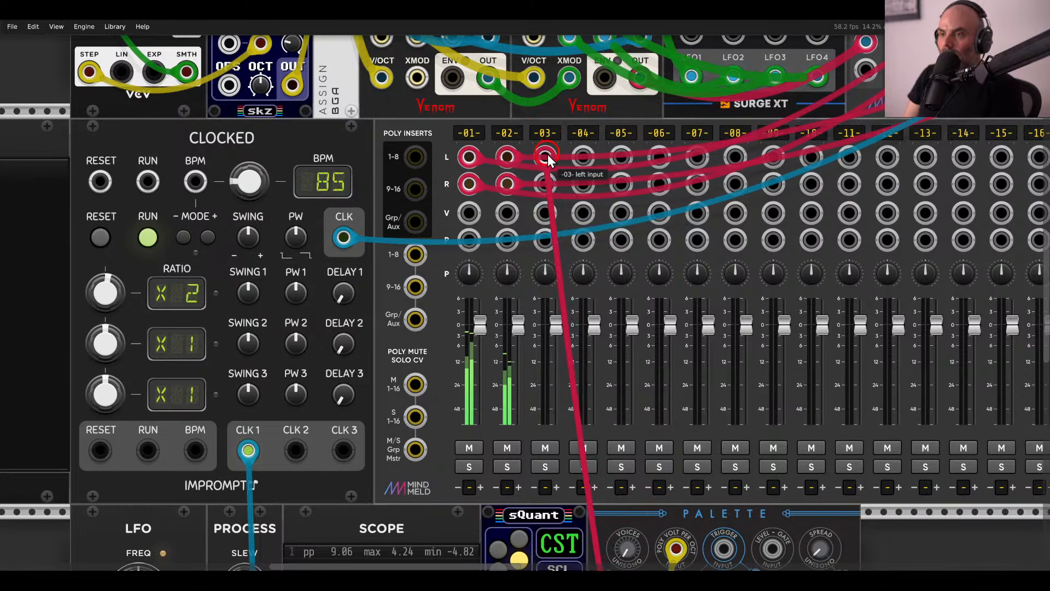
scroll(546, 155, "down", 7)
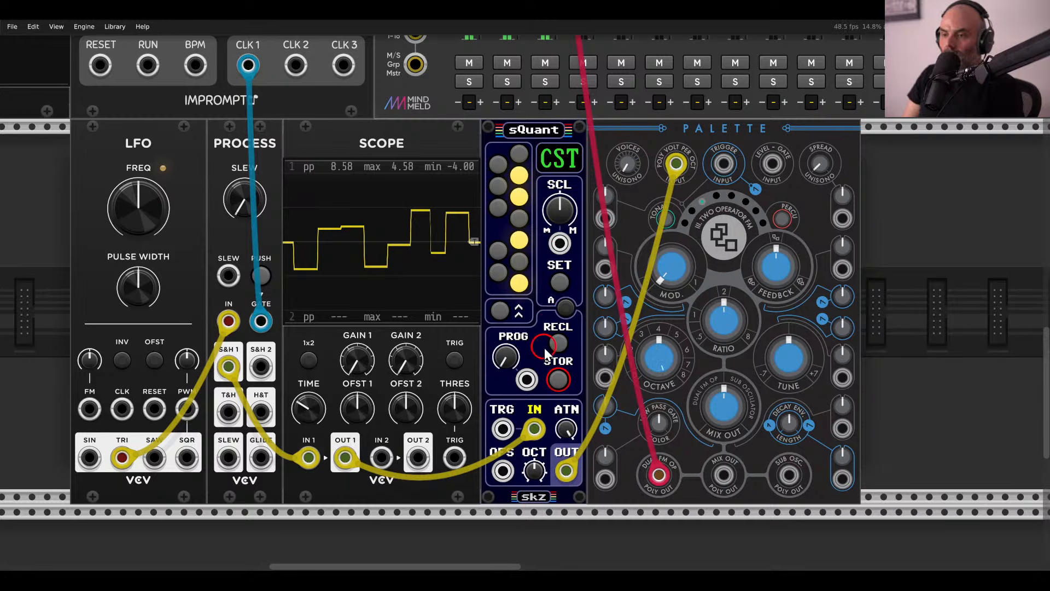
Enable the LFO's offset and reduce sQuant's input attenuation to about 19%.
mouse_move(567, 435)
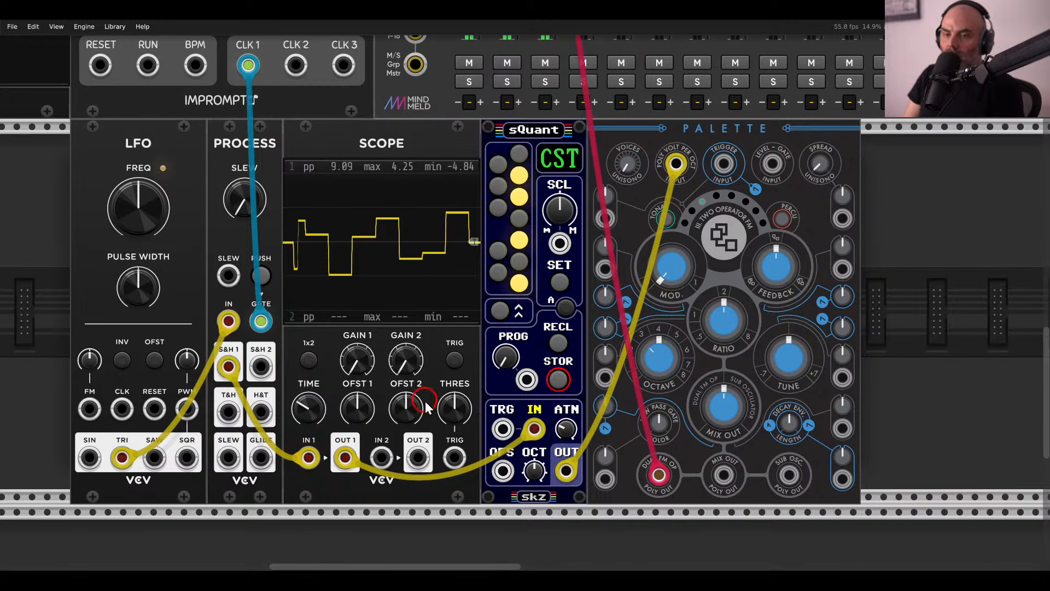
left_click(154, 361)
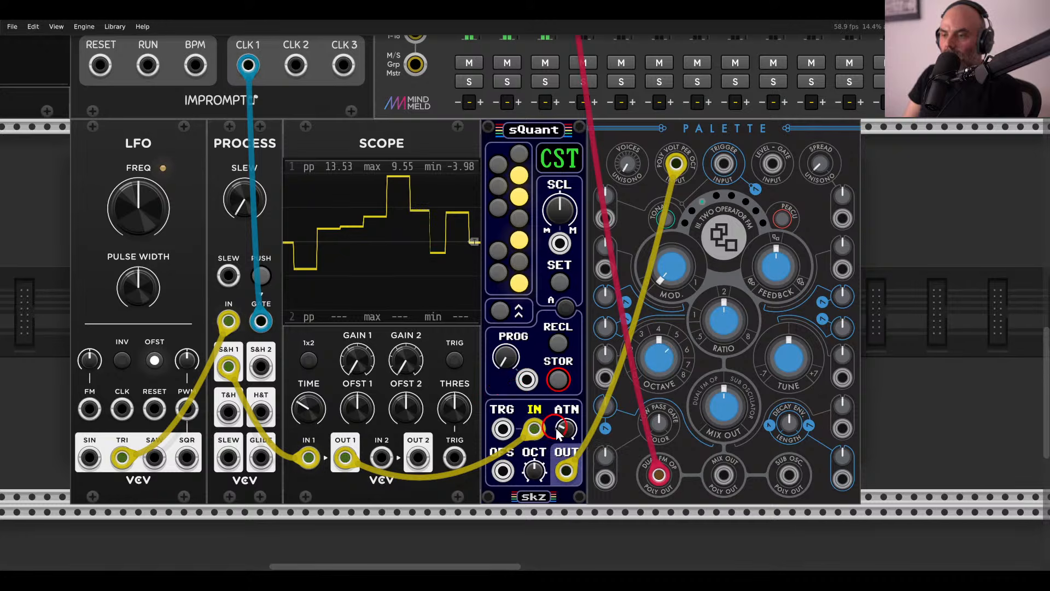
left_click_drag(559, 432, 569, 455)
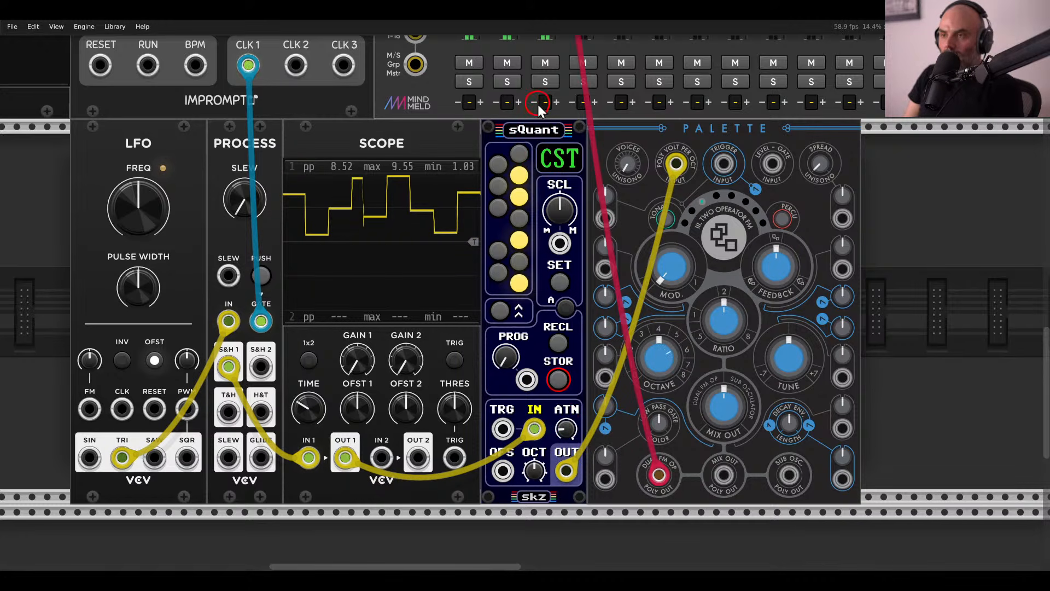
Solo mixer channel 3 and lower the LFO frequency until the sampled triangle forms gradual rising and falling steps.
left_click(545, 82)
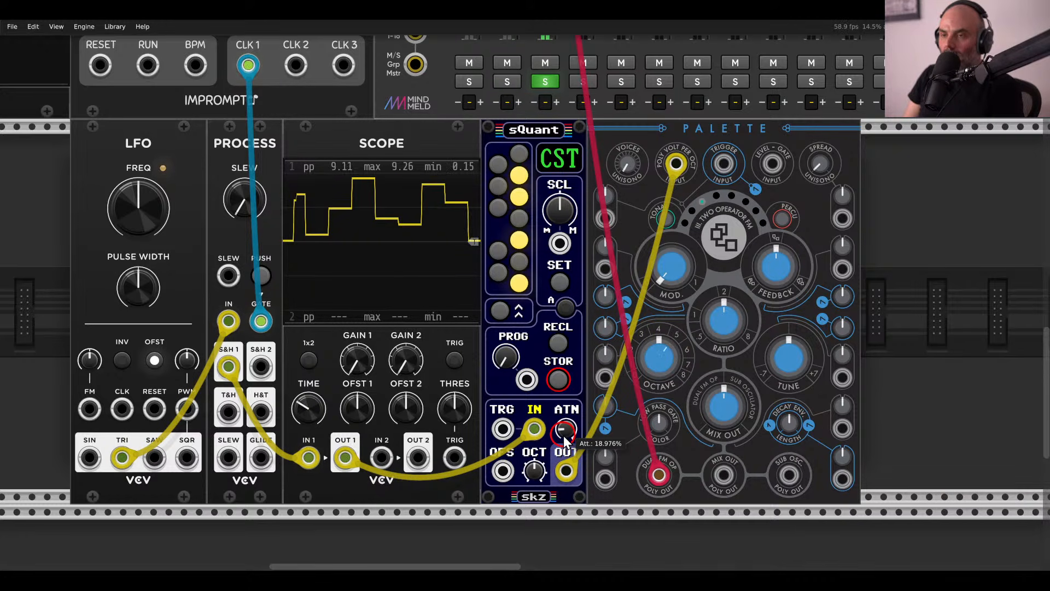
left_click(562, 345)
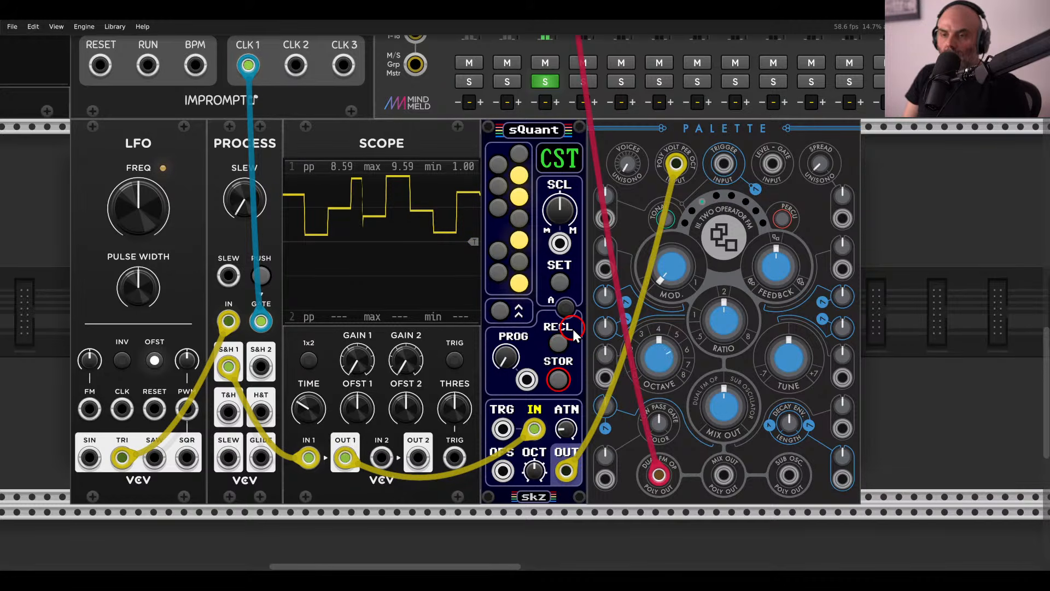
left_click_drag(573, 330, 662, 331)
mouse_move(244, 222)
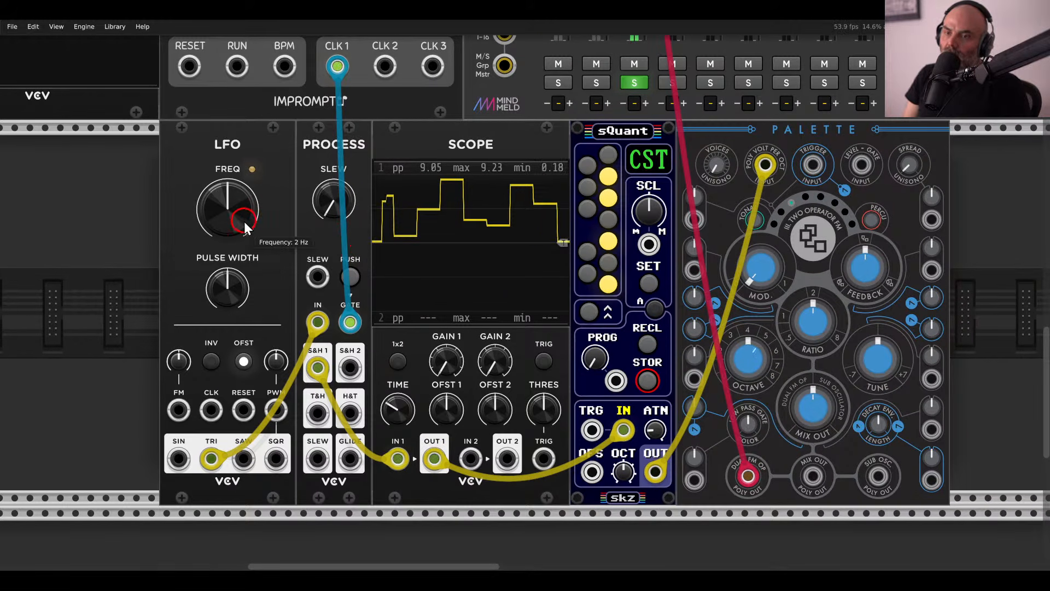
left_click_drag(241, 223, 240, 228)
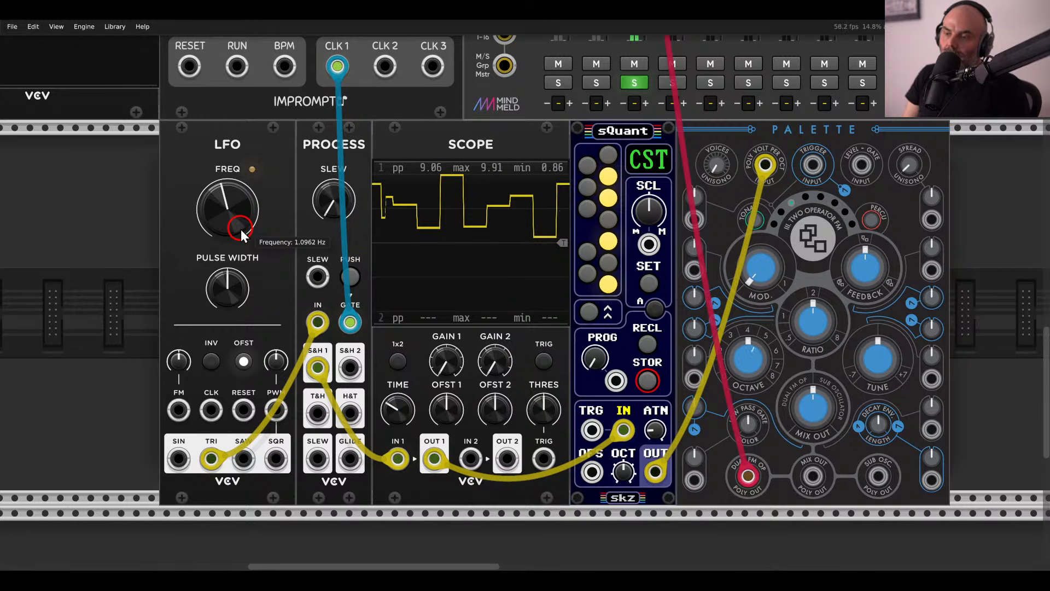
left_click_drag(240, 229, 237, 245)
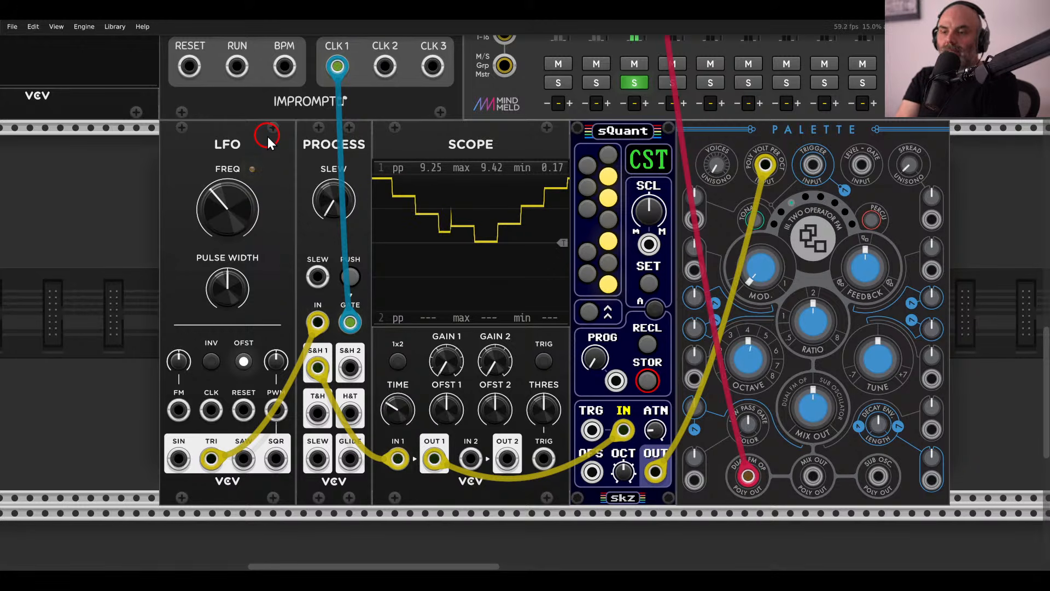
Lengthen the Scope's time range and patch the LFO's triangle output into Scope IN 2 to overlay both signals.
left_click_drag(399, 407, 404, 418)
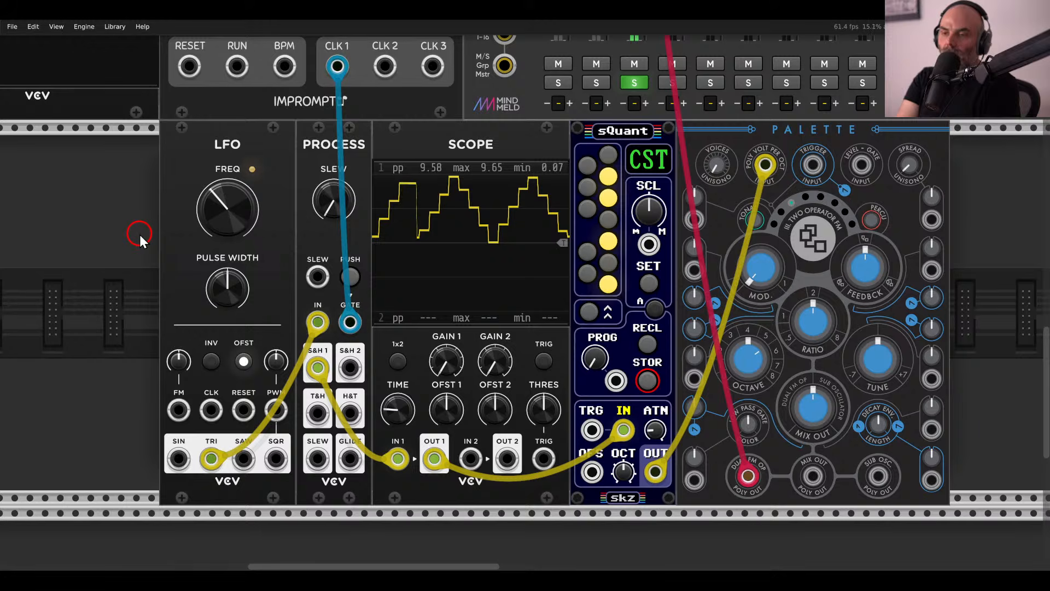
mouse_move(470, 458)
left_mouse_down()
mouse_move(175, 457)
mouse_move(210, 458)
left_mouse_up()
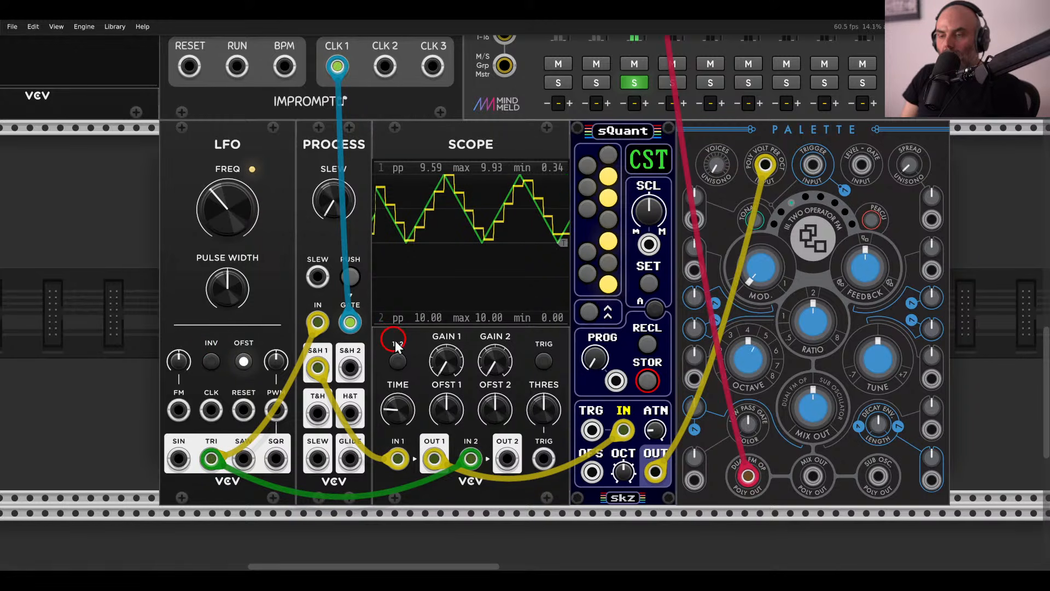
Unsolo mixer channel 3, then search the module library for "echo" and add Sapphire Echo to the rack.
mouse_move(824, 314)
left_click_drag(824, 316, 698, 318)
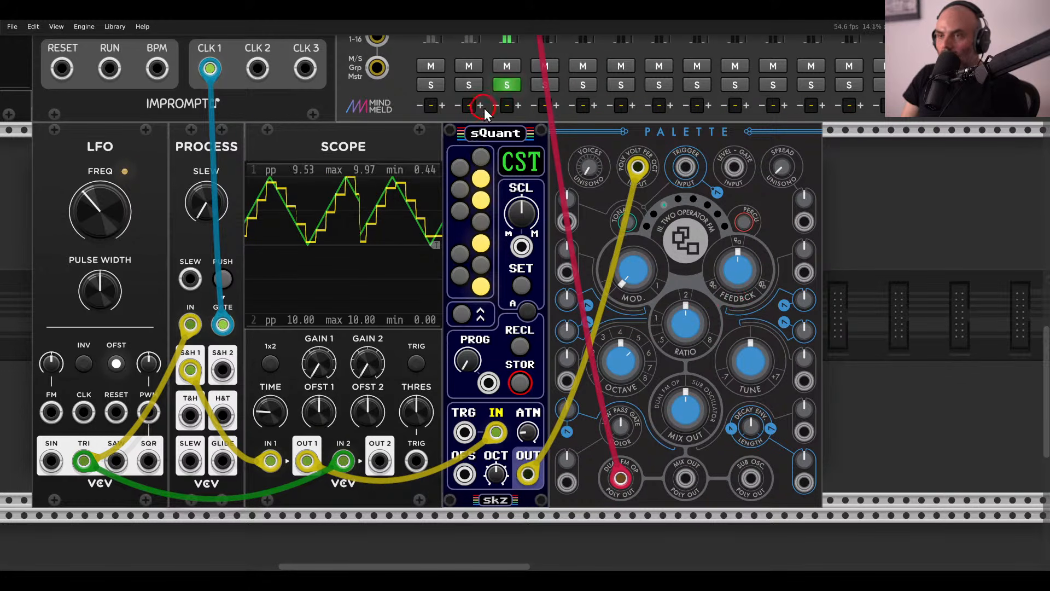
left_click(507, 84)
left_click_drag(747, 274, 549, 269)
right_click(697, 274)
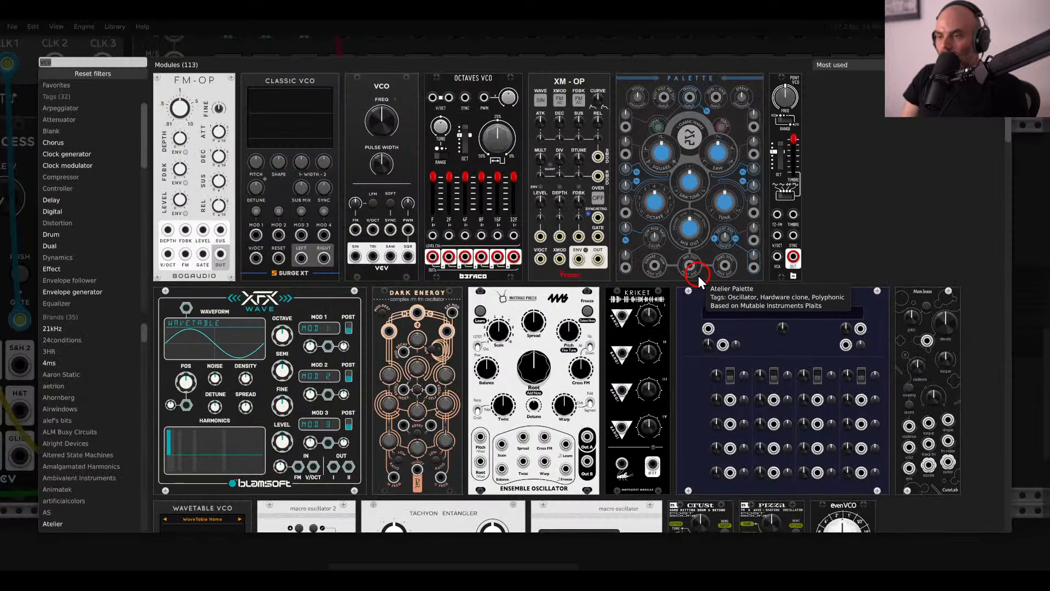
type("echo")
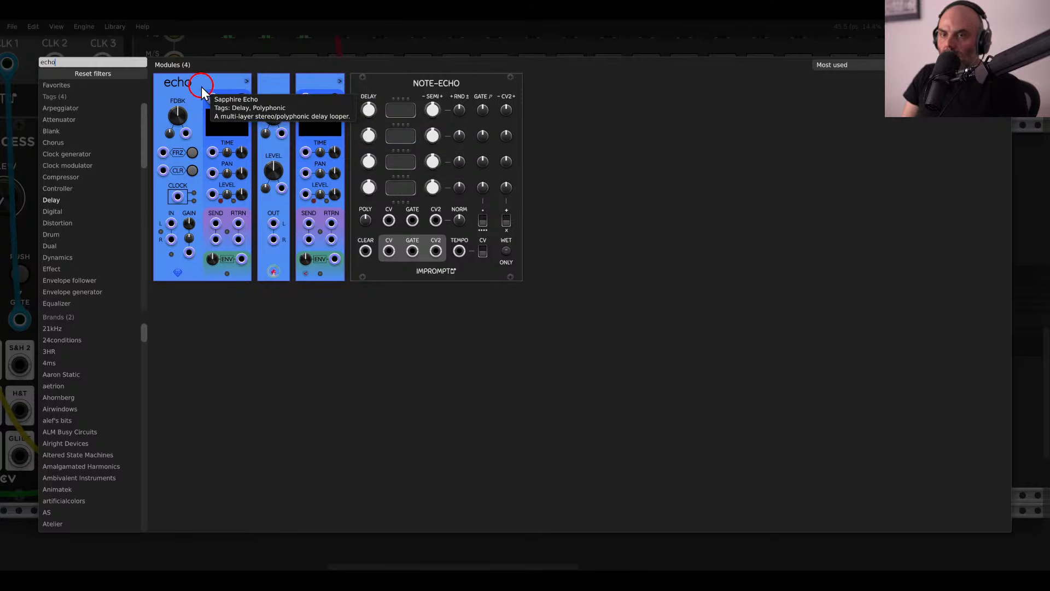
left_click(194, 83)
Move the Echo module into the lower row, directly after Palette.
left_click_drag(277, 205, 608, 229)
scroll(609, 228, "down", 5)
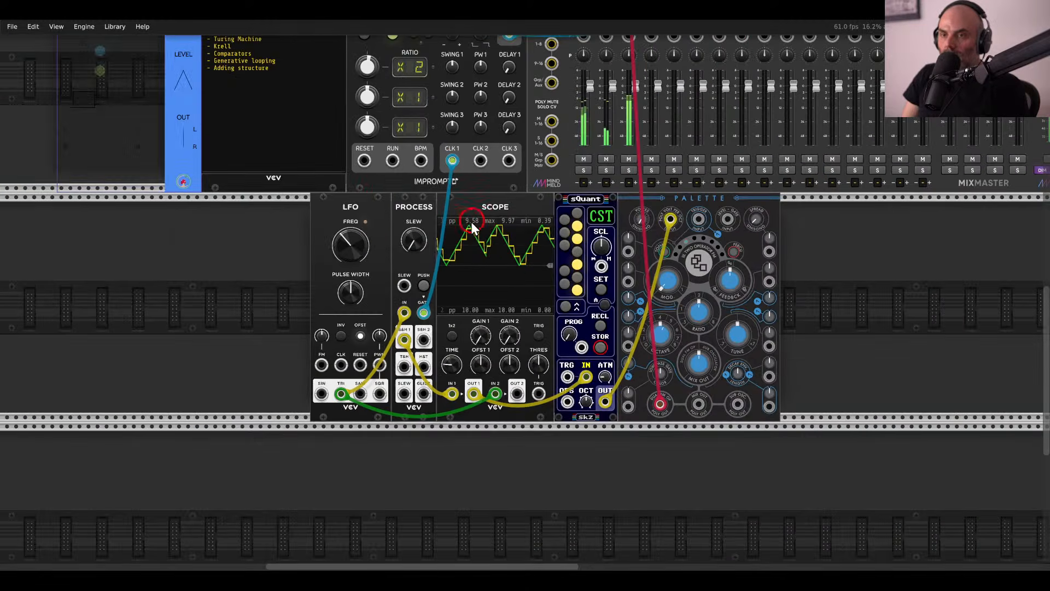
scroll(470, 222, "up", 2)
left_click_drag(201, 160, 550, 248)
left_click(550, 251)
scroll(450, 392, "up", 3)
Route Palette's Dual FM OP output through Echo into mixer channel 3 left and right, and clock Echo from Clocked's CLK output.
mouse_move(445, 422)
left_mouse_down()
mouse_move(454, 446)
mouse_move(459, 422)
left_mouse_up()
left_click_drag(444, 461, 382, 144)
scroll(832, 375, "up", 7)
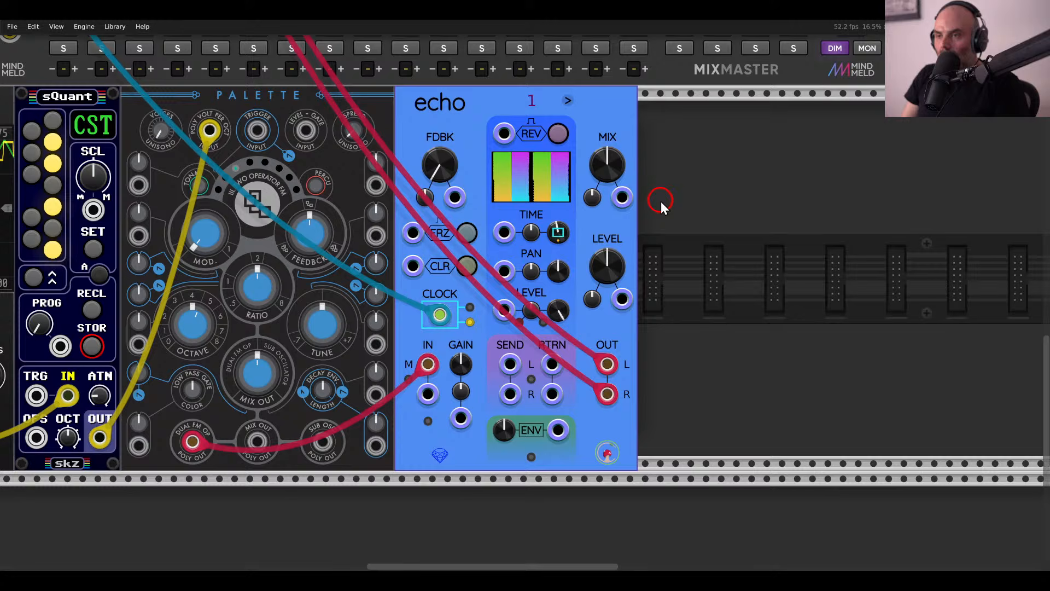
Add four more taps to Echo for a total of five.
left_click(568, 102)
left_click(569, 102)
left_click(568, 102)
left_click(569, 103)
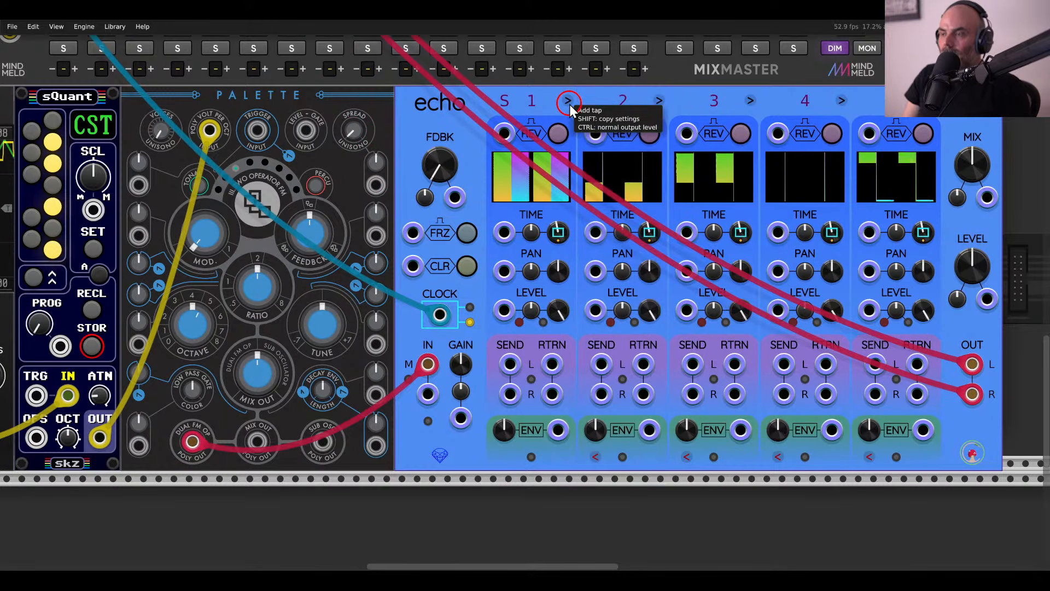
Pan Echo's tap 1 hard left, tap 2 partly left, tap 4 to about 38% and tap 5 hard right, and slightly lower the output level.
scroll(611, 195, "right", 3)
left_click_drag(477, 267, 469, 382)
left_click_drag(567, 269, 569, 297)
left_click_drag(743, 274, 743, 237)
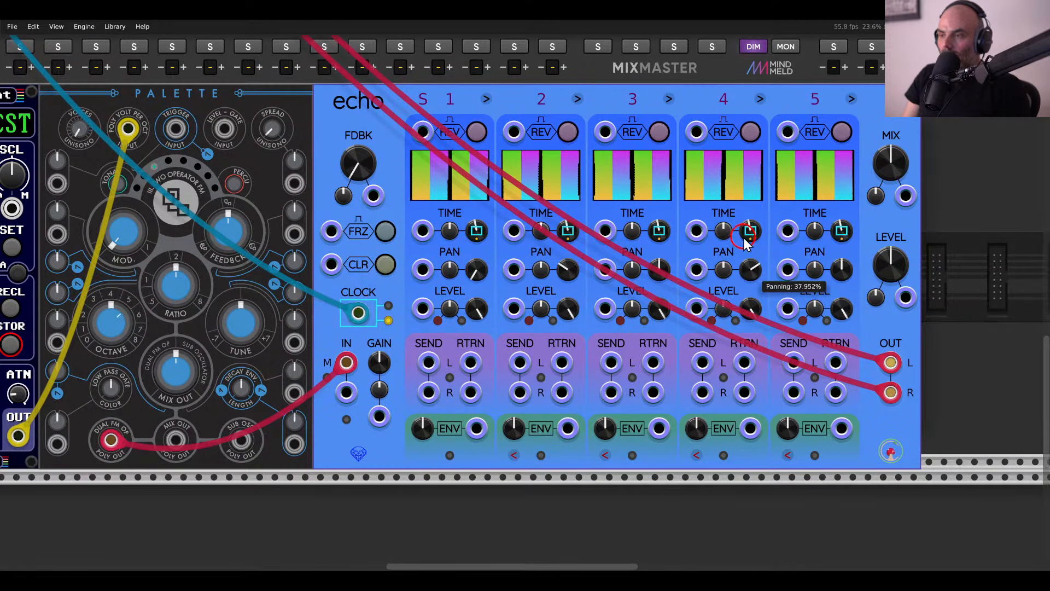
left_click_drag(842, 271, 833, 144)
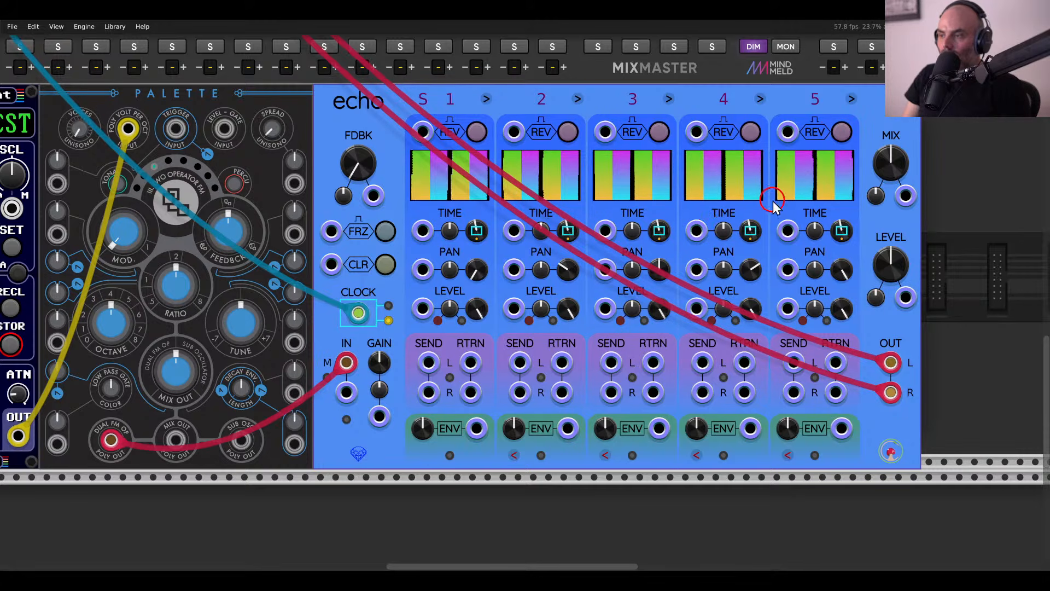
left_click_drag(890, 276, 891, 284)
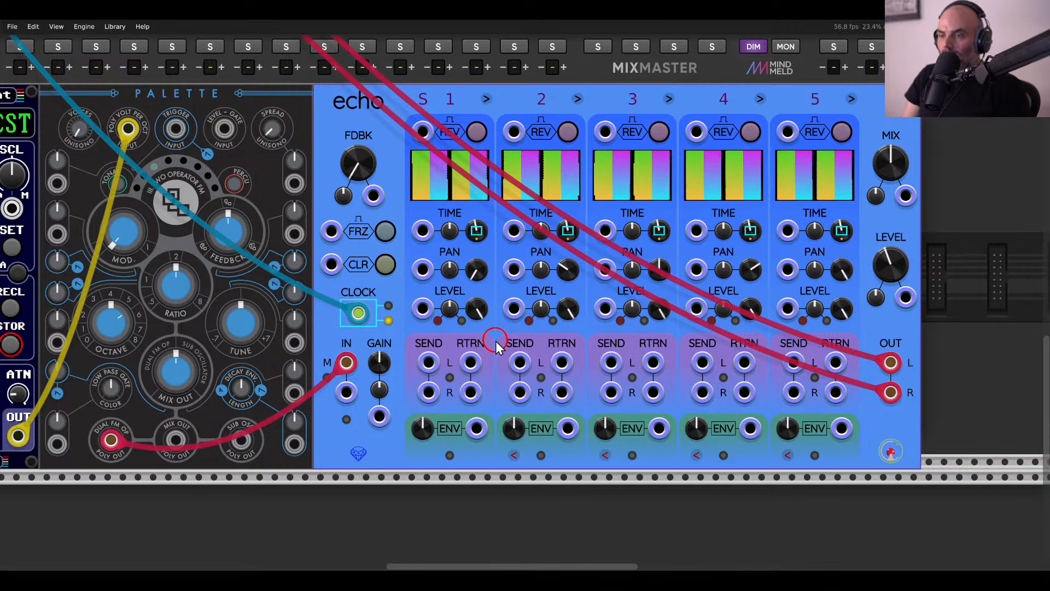
Select the whole row of modules from LFO to Echo and shift it to line up under Clocked's edge.
scroll(489, 335, "down", 3)
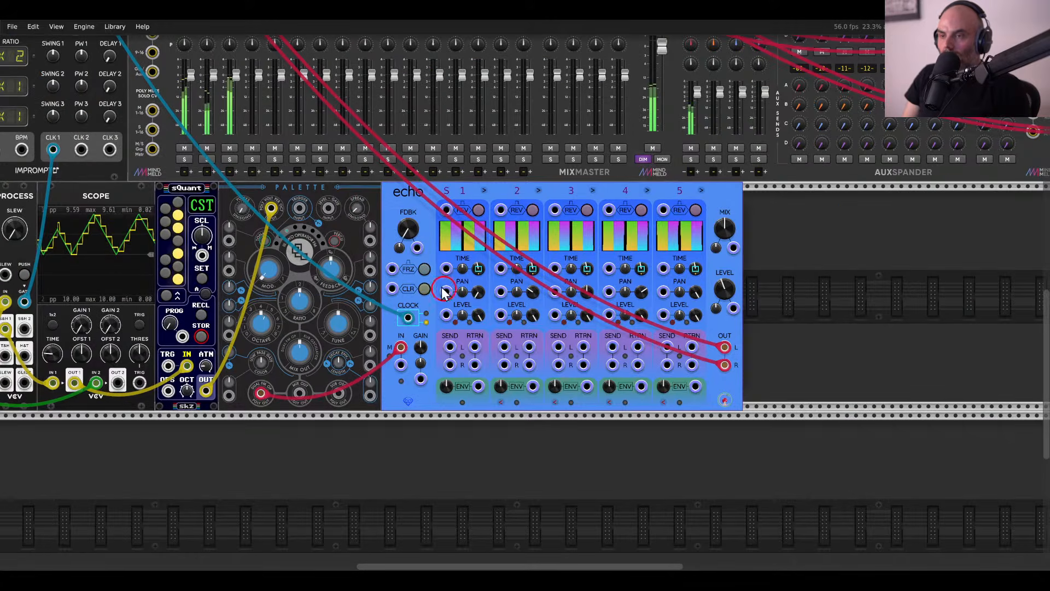
left_click_drag(363, 198, 610, 239)
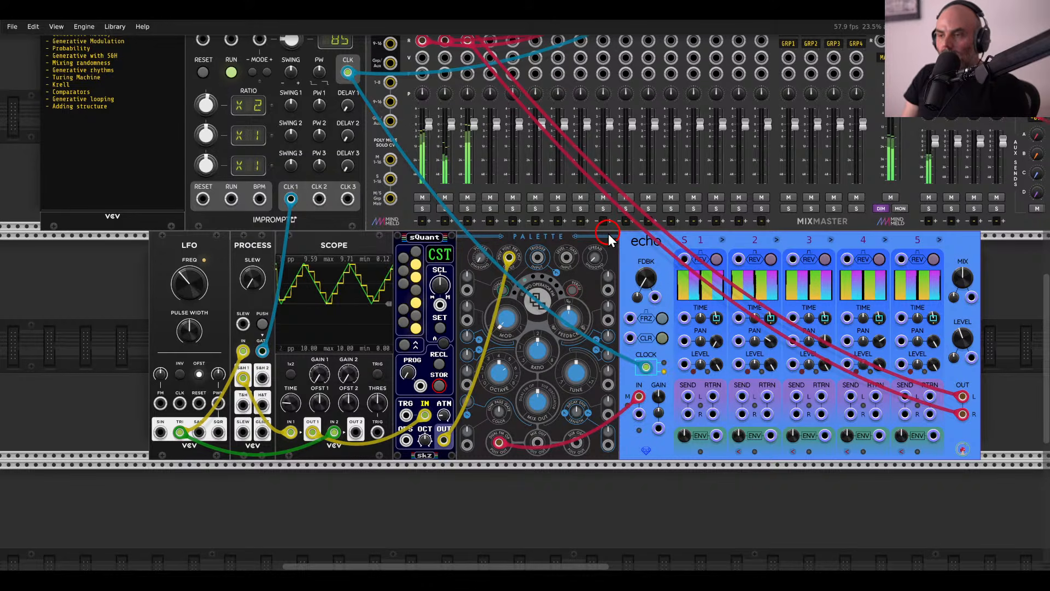
left_click_drag(1006, 263, 197, 256)
left_click_drag(197, 255, 227, 254)
left_click(178, 260)
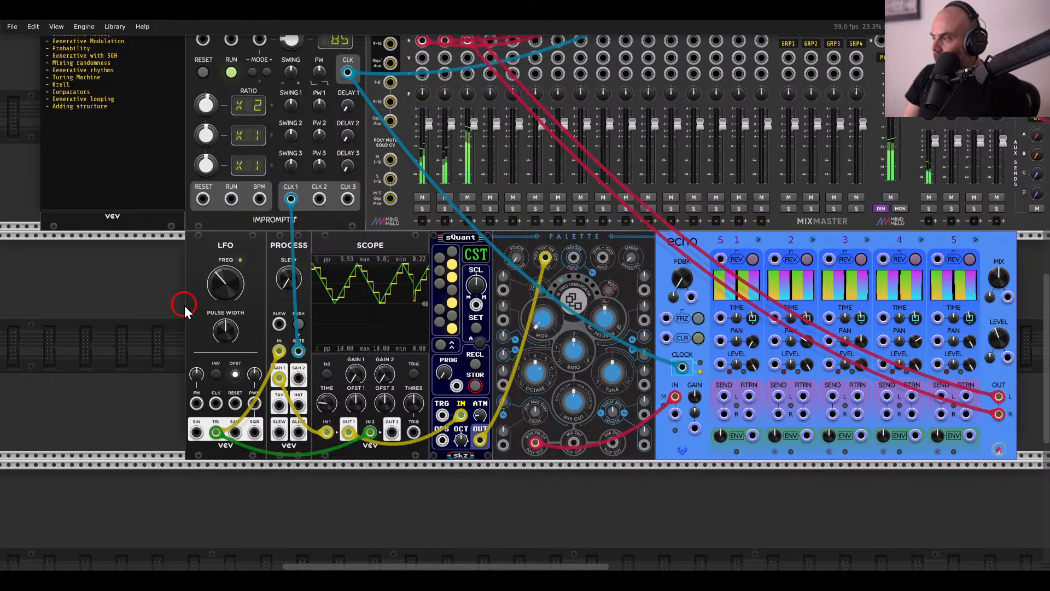
Reduce Echo's output mix to about 31%.
scroll(423, 306, "right", 5)
scroll(424, 306, "down", 1)
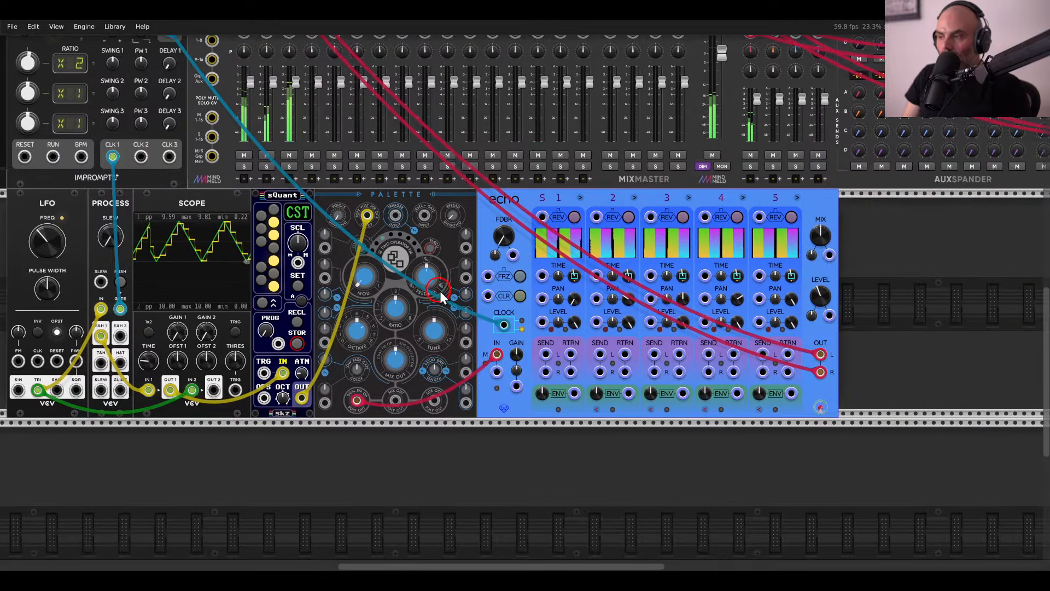
left_click_drag(820, 236, 815, 282)
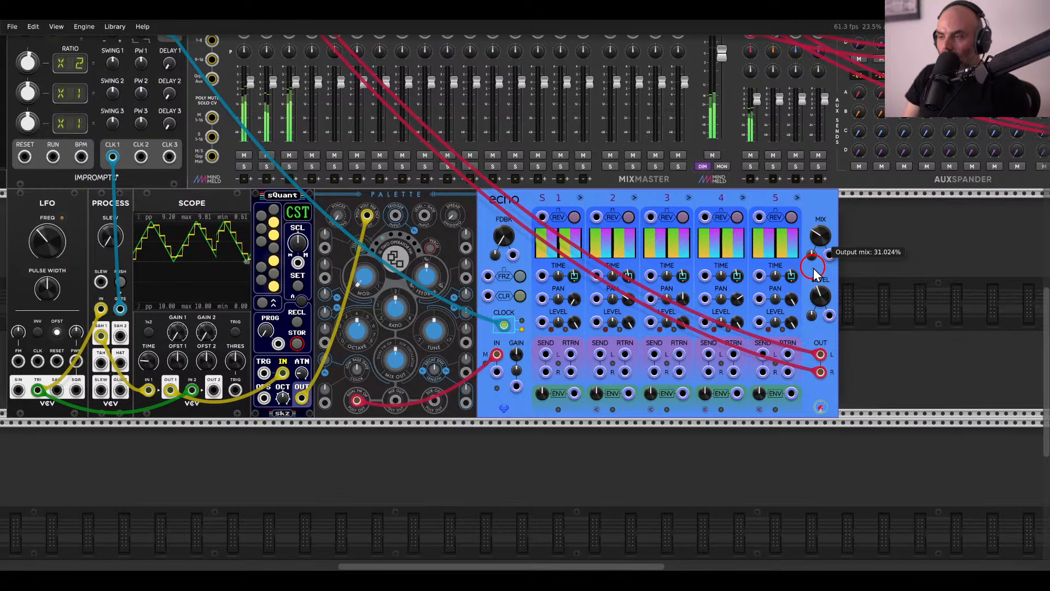
Try out Palette's FM modulation amount and bring it back to 0.
scroll(789, 261, "right", 4)
scroll(789, 262, "up", 4)
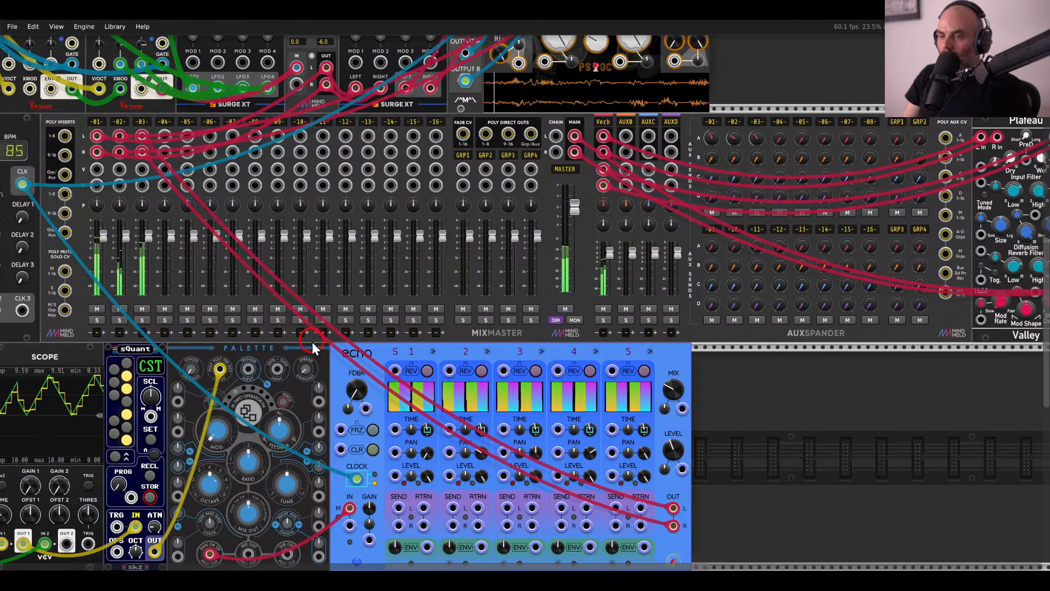
left_click_drag(312, 342, 740, 225)
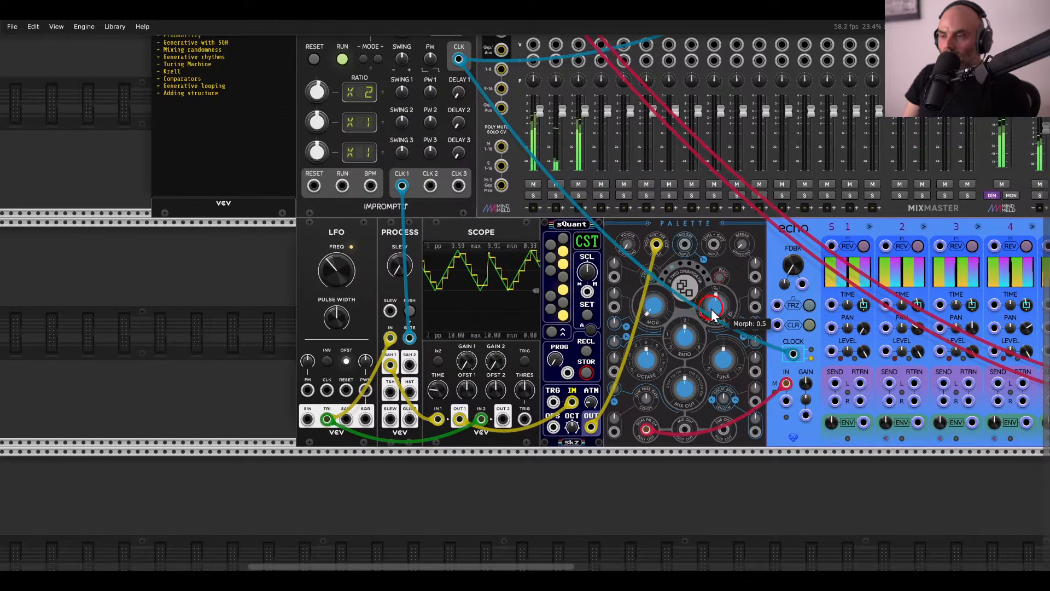
left_click_drag(711, 309, 661, 248)
scroll(635, 257, "up", 3)
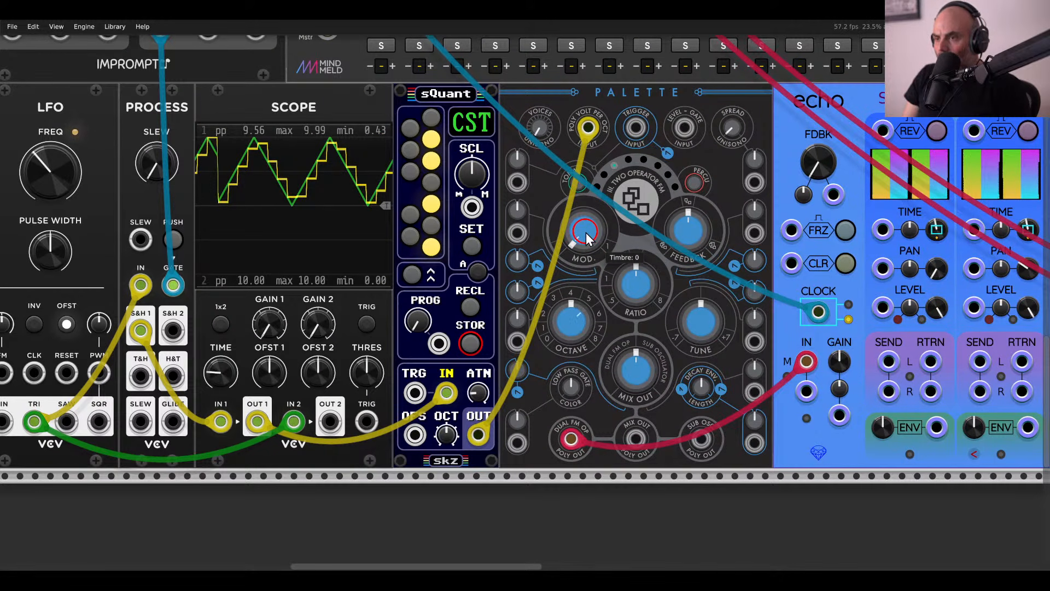
left_click_drag(589, 233, 589, 272)
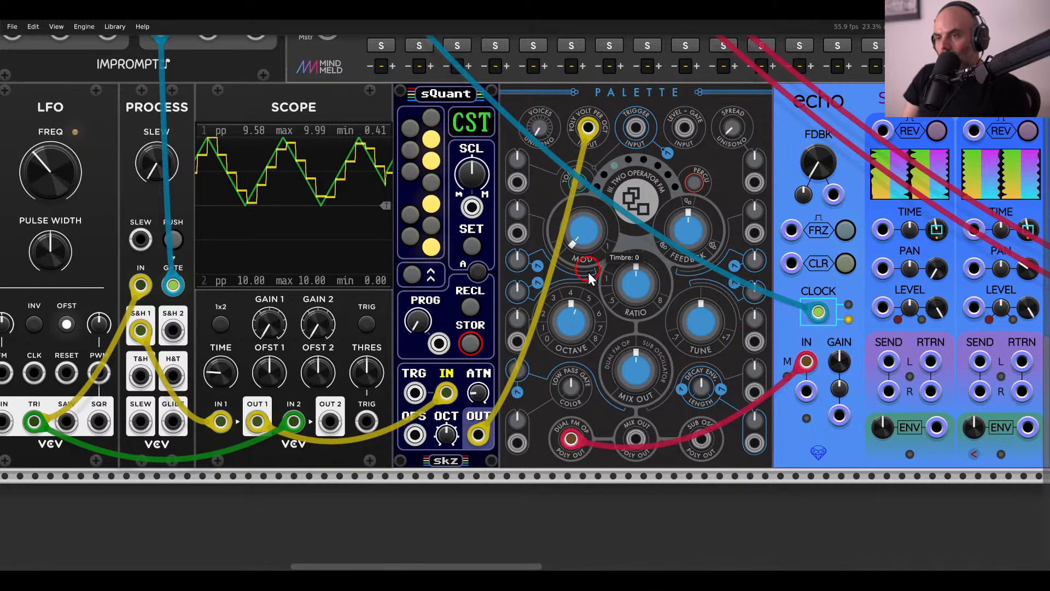
Shift Palette and Echo together to open a gap after sQuant and search the module library for "chanc" to fill it.
scroll(571, 286, "down", 3)
scroll(839, 235, "right", 8)
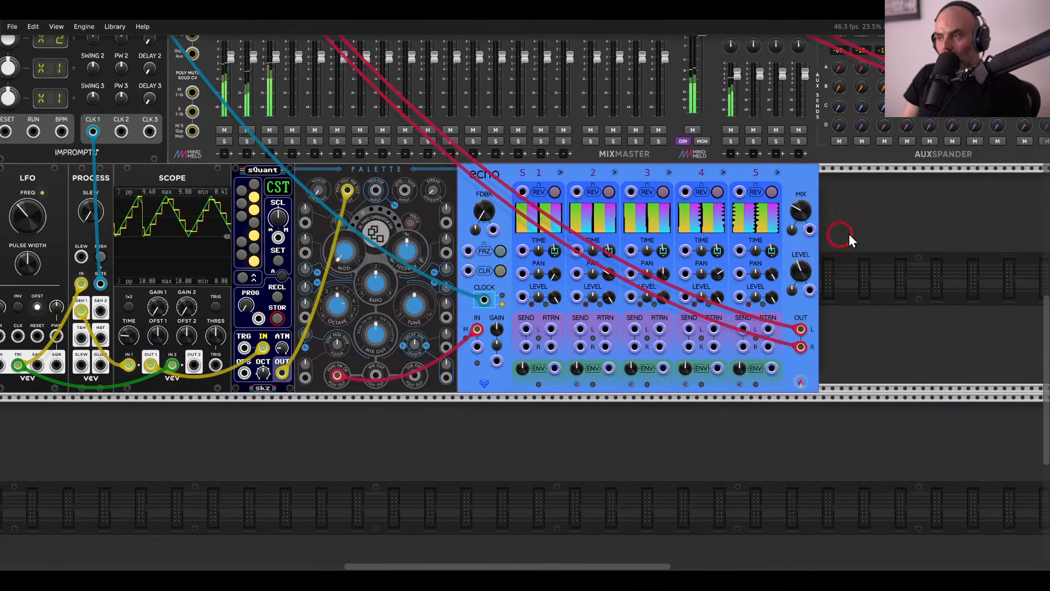
left_click_drag(849, 235, 415, 215)
left_click_drag(340, 177, 485, 181)
left_click(392, 211)
right_click(392, 212)
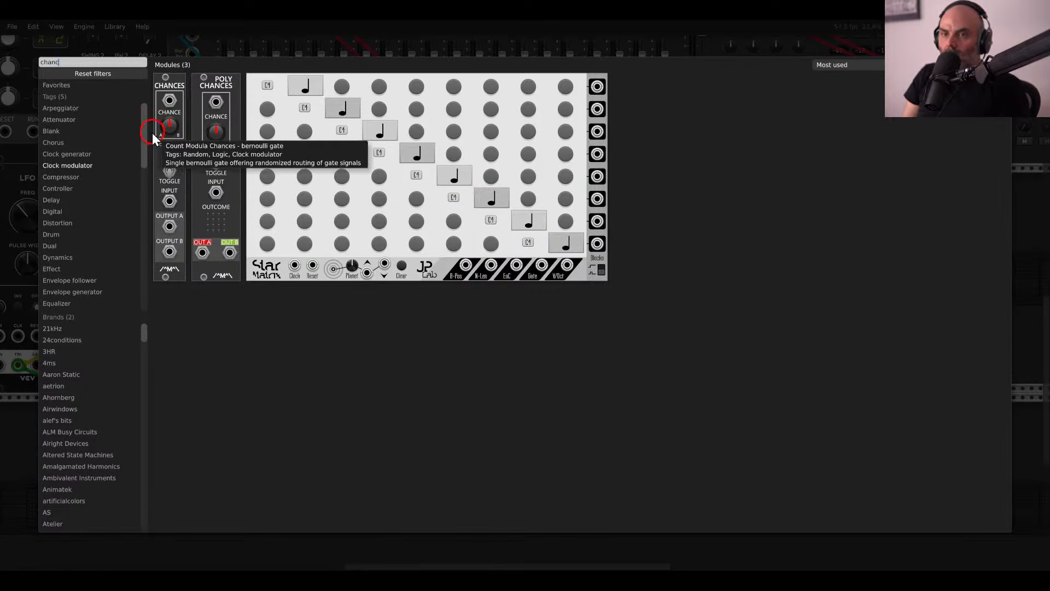
Add the Count Modula Chances module and the skz ad envelope module directly to the right of sQuant.
key("Escape")
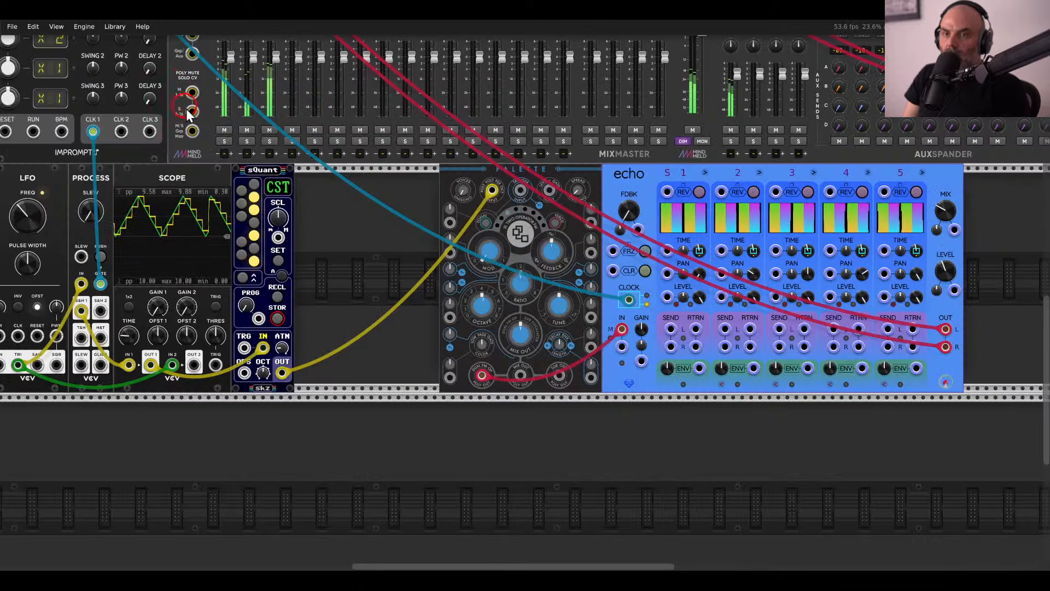
left_click_drag(362, 255, 588, 262)
scroll(553, 268, "up", 1)
right_click(586, 266)
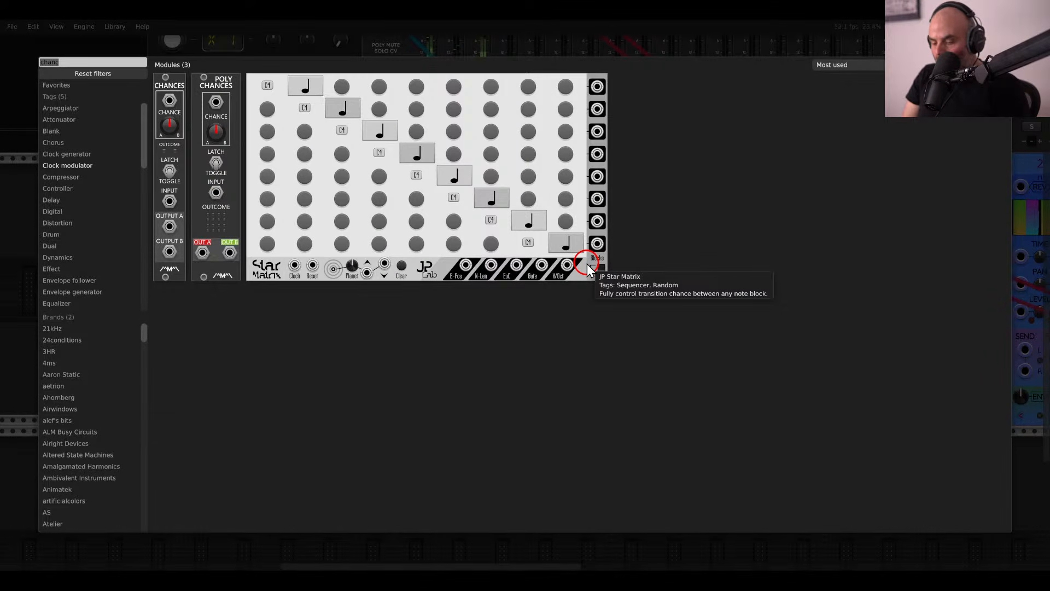
type("ad")
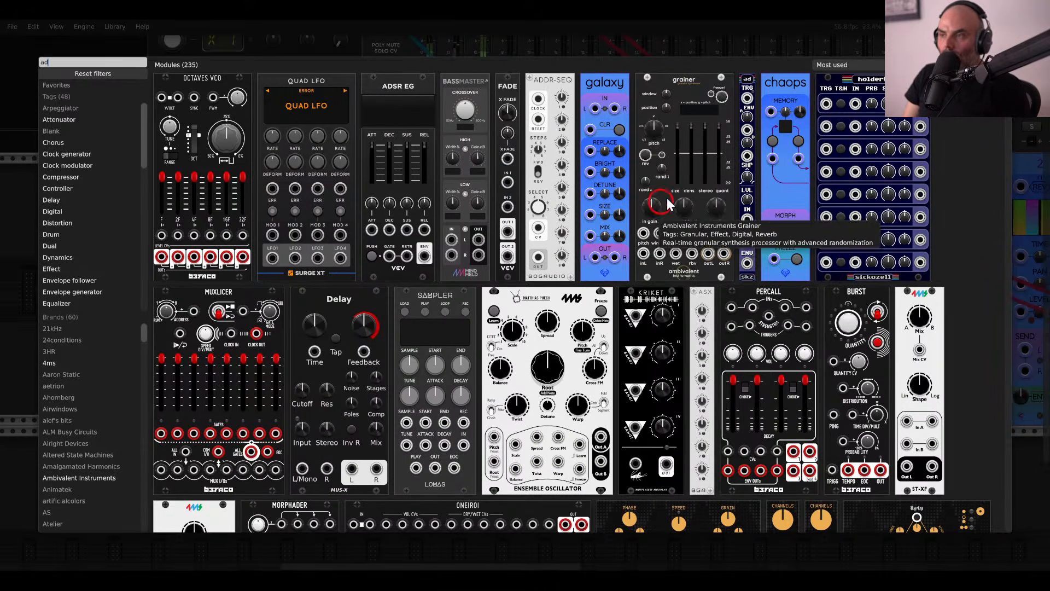
left_click(749, 81)
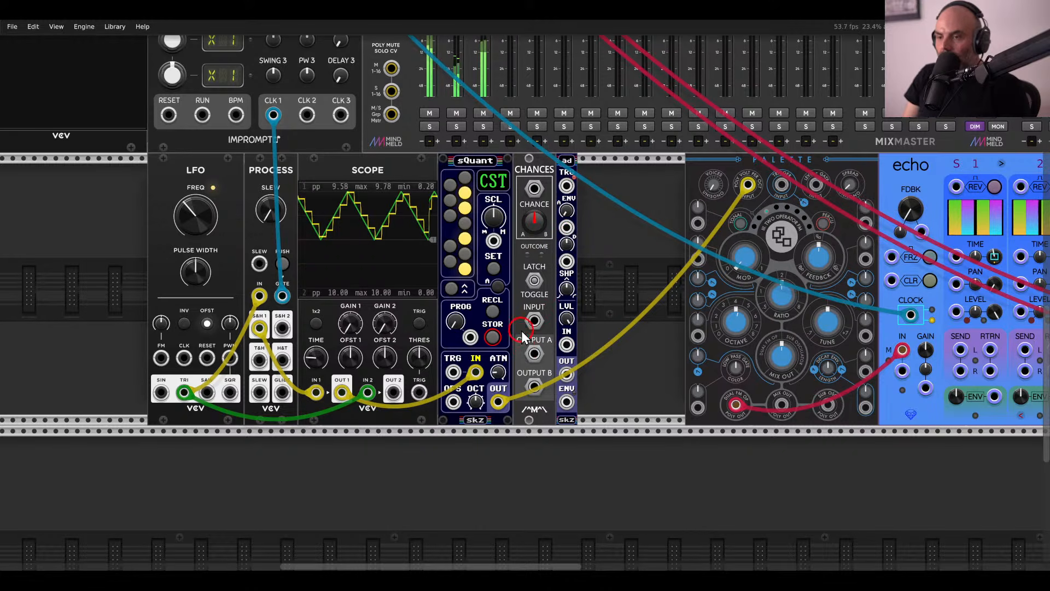
Patch the Clocked module's main CLK output to the Chances module's input.
left_click_drag(535, 320, 340, 192)
scroll(459, 316, "up", 6)
scroll(339, 202, "down", 8)
scroll(564, 268, "up", 4)
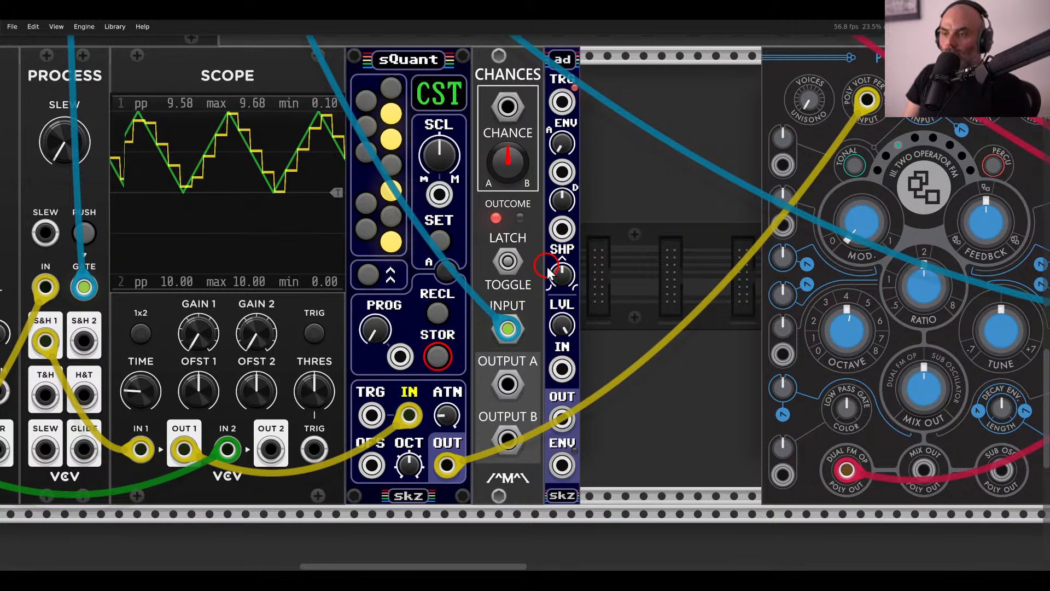
Turn the Palette module's Mod (timbre) knob down close to its minimum.
left_click_drag(650, 264, 558, 264)
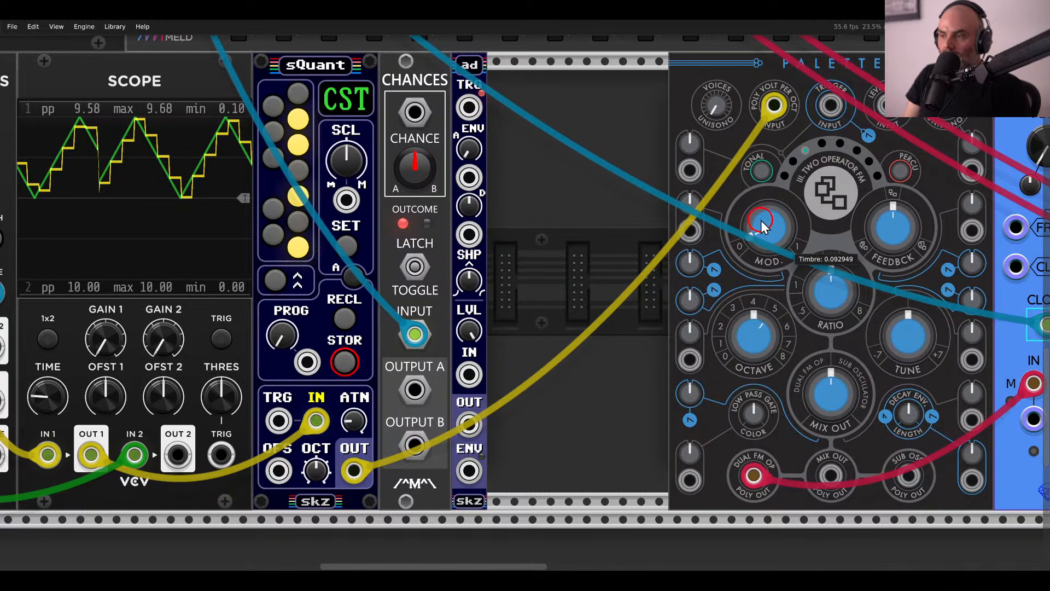
left_click_drag(762, 203, 760, 292)
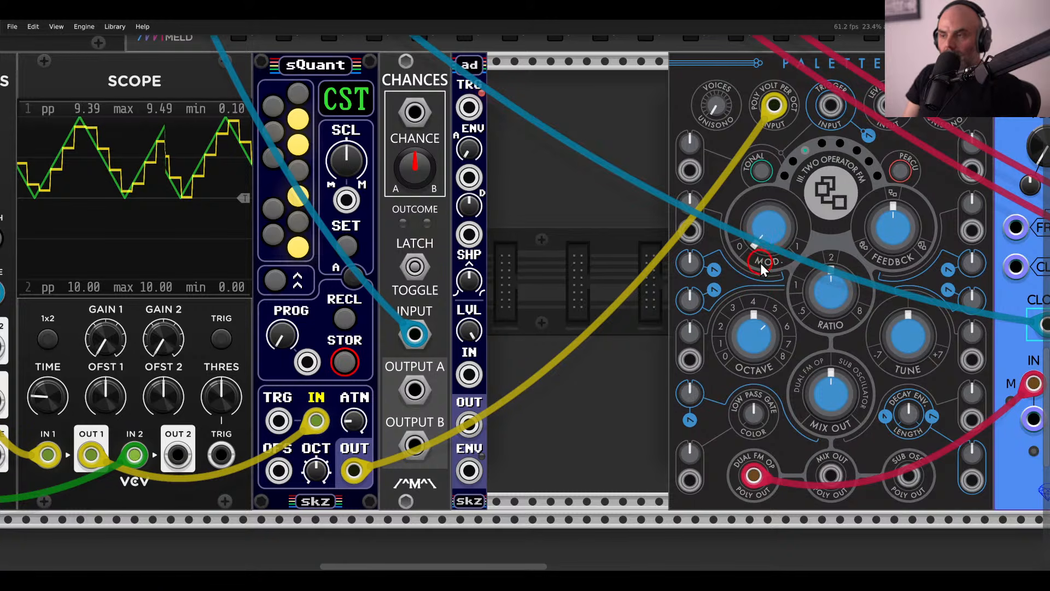
left_click_drag(776, 237, 766, 301)
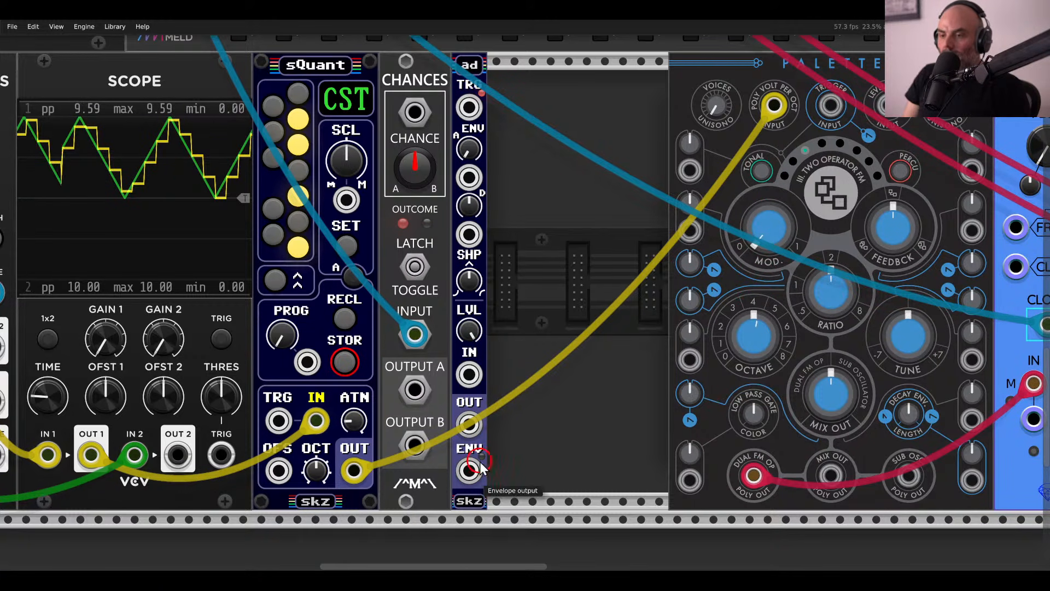
Patch the ad module's ENV output to Palette's timbre CV input and raise the envelope's attack.
left_click_drag(469, 470, 690, 230)
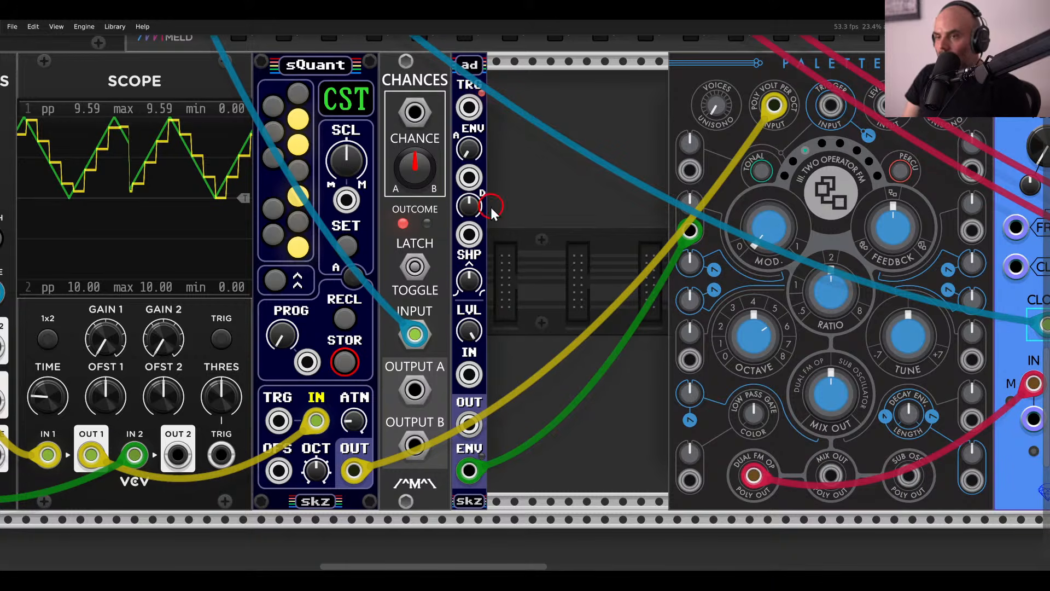
left_click_drag(467, 105, 468, 93)
left_click(508, 267)
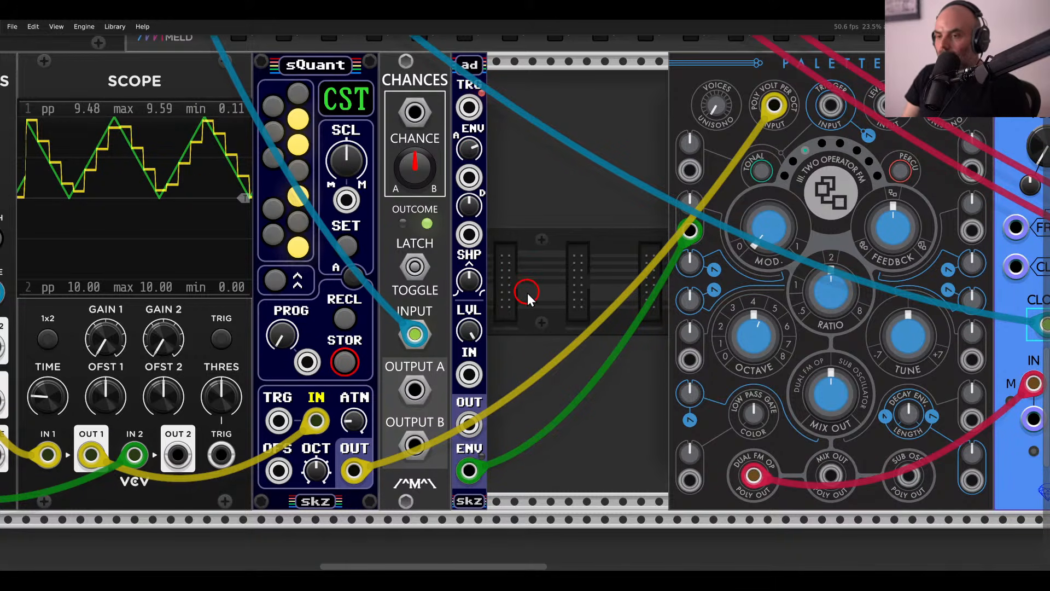
Switch the Chances module from Normal to Latch mode.
left_click(414, 389)
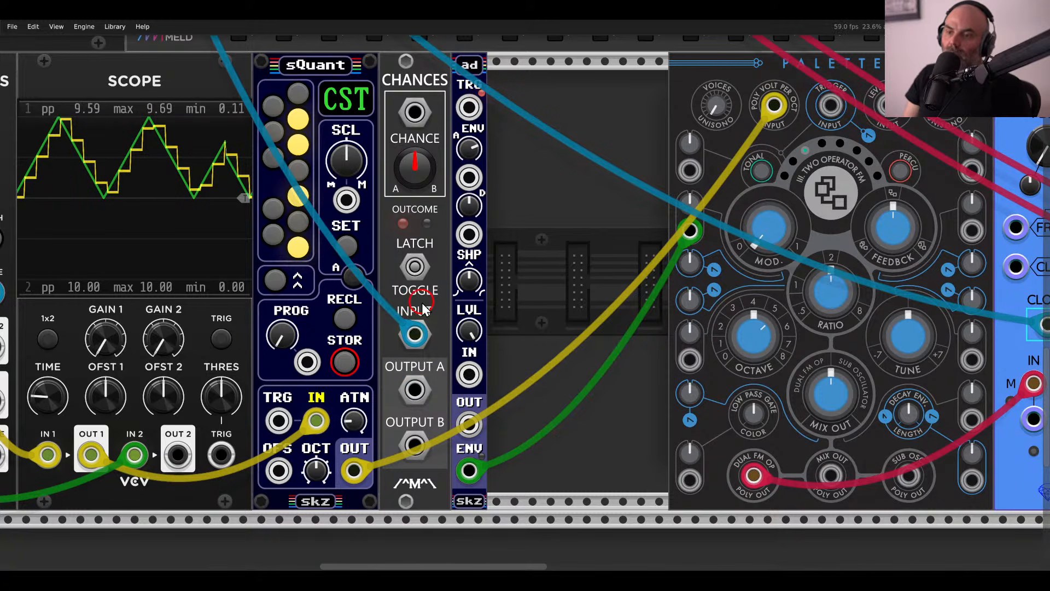
left_click(416, 268)
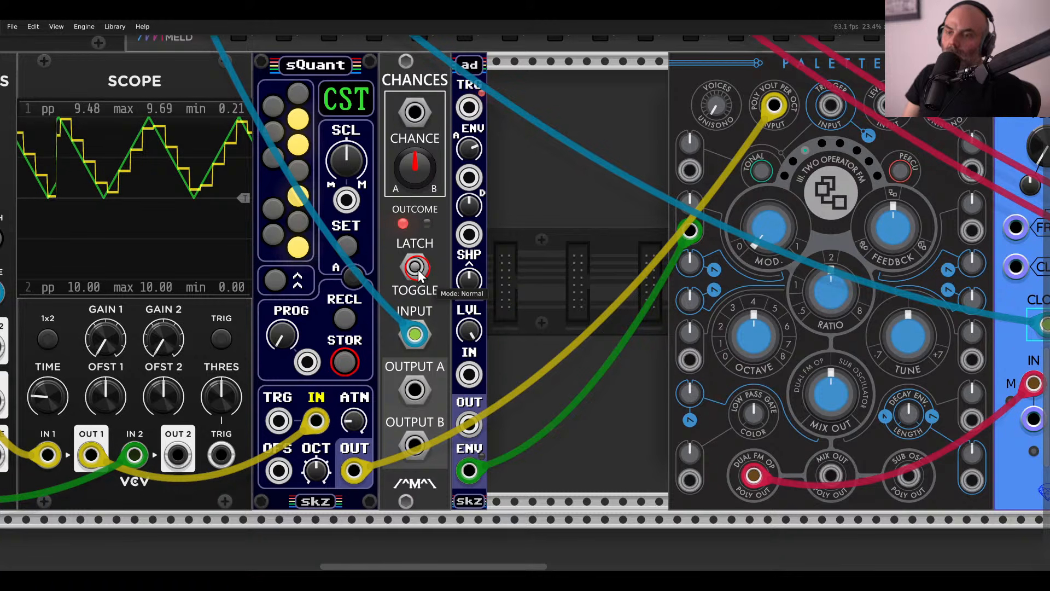
left_click(382, 230)
left_click(398, 223)
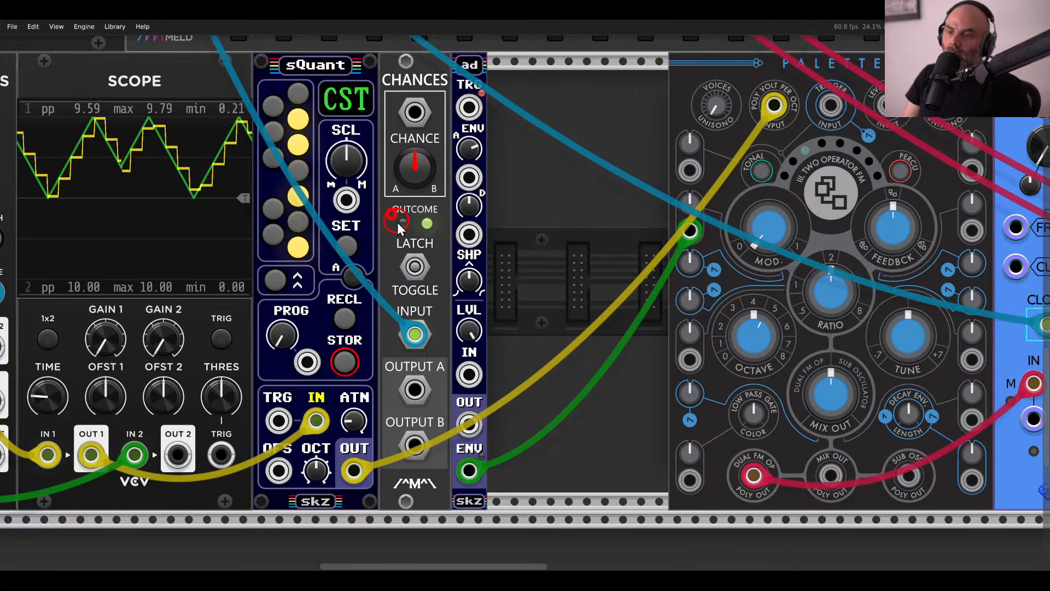
left_click(437, 257)
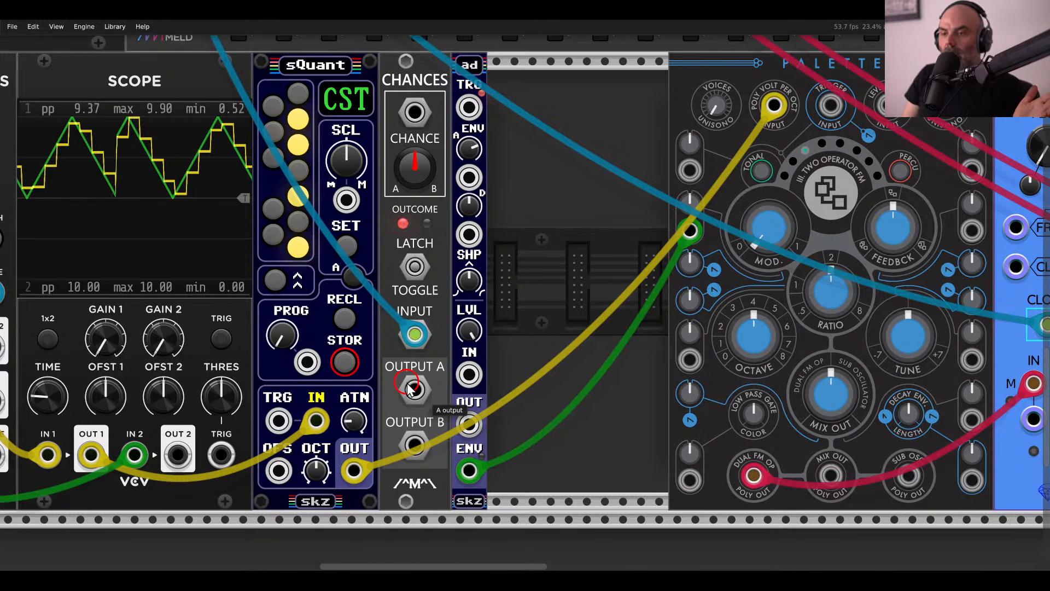
left_click(412, 280)
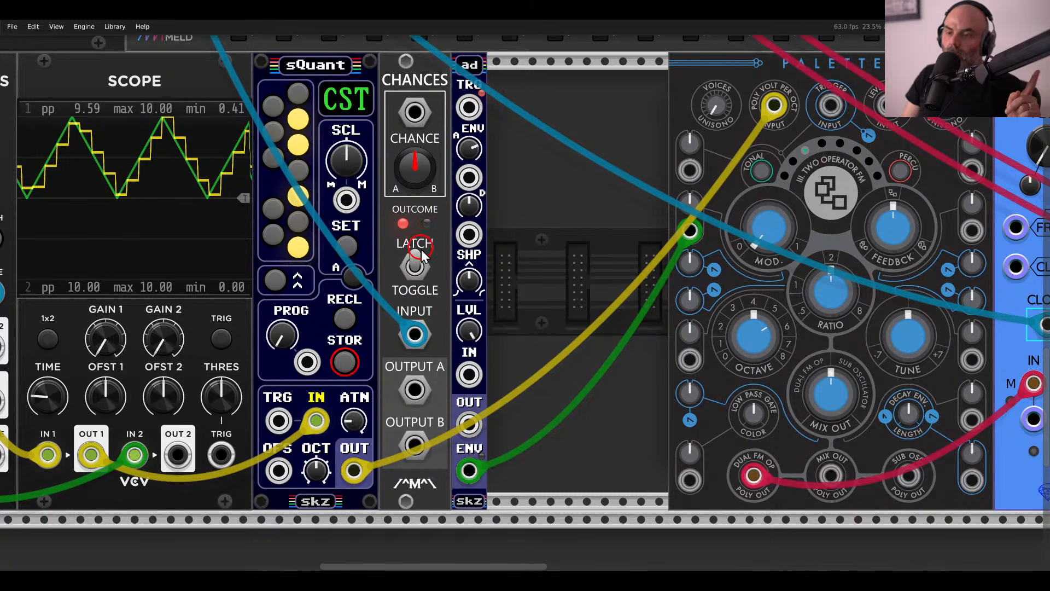
Patch Chances' Output A to the ad module's TRG input and raise Palette's Timbre CV amount to about 0.45.
left_click_drag(420, 386, 469, 107)
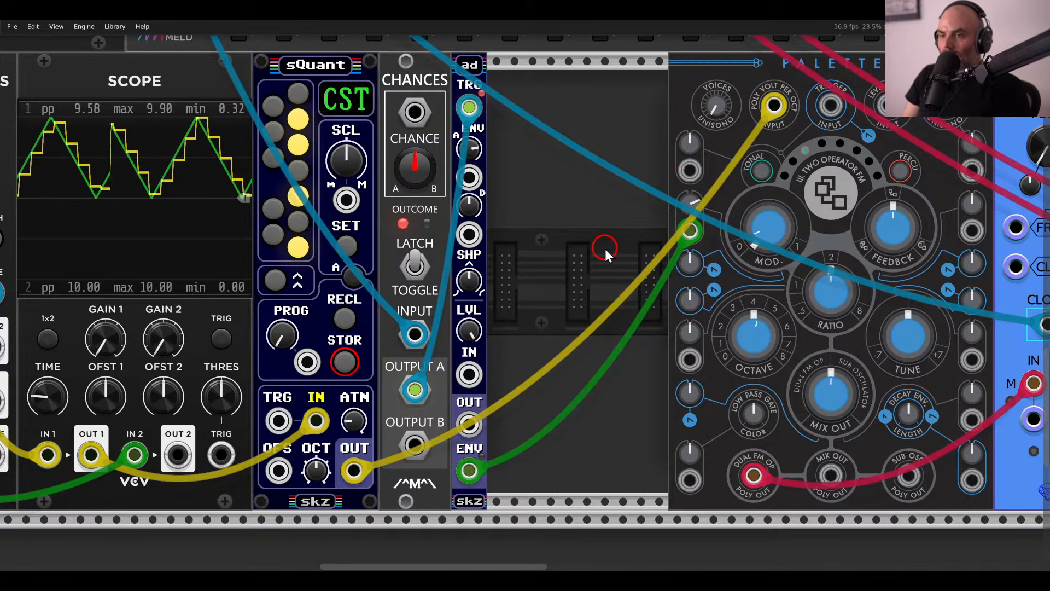
scroll(604, 248, "down", 3)
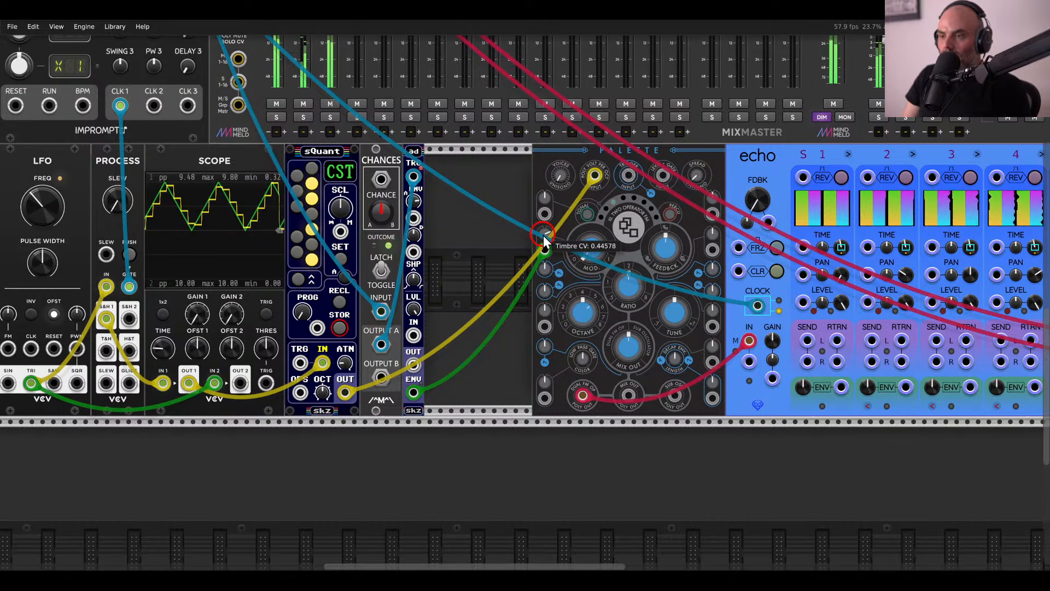
Move the Palette and Echo modules together against the ad module to close the gap.
left_click_drag(523, 242, 958, 228)
left_click_drag(942, 170, 832, 177)
left_click(947, 211)
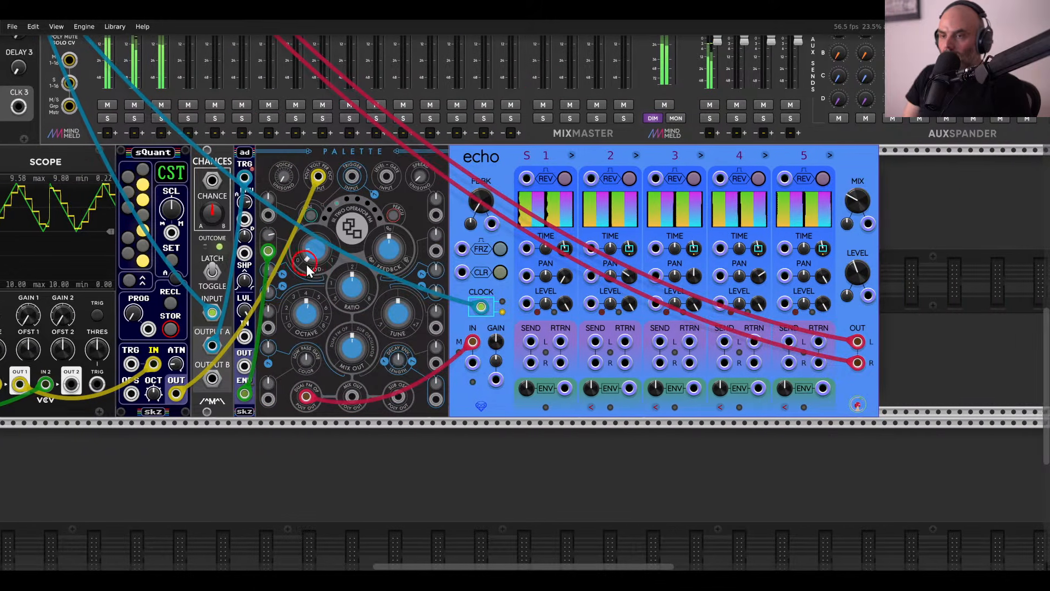
Shift the Chances, ad, Palette and Echo modules over to open a gap beside sQuant.
left_click_drag(306, 264, 466, 268)
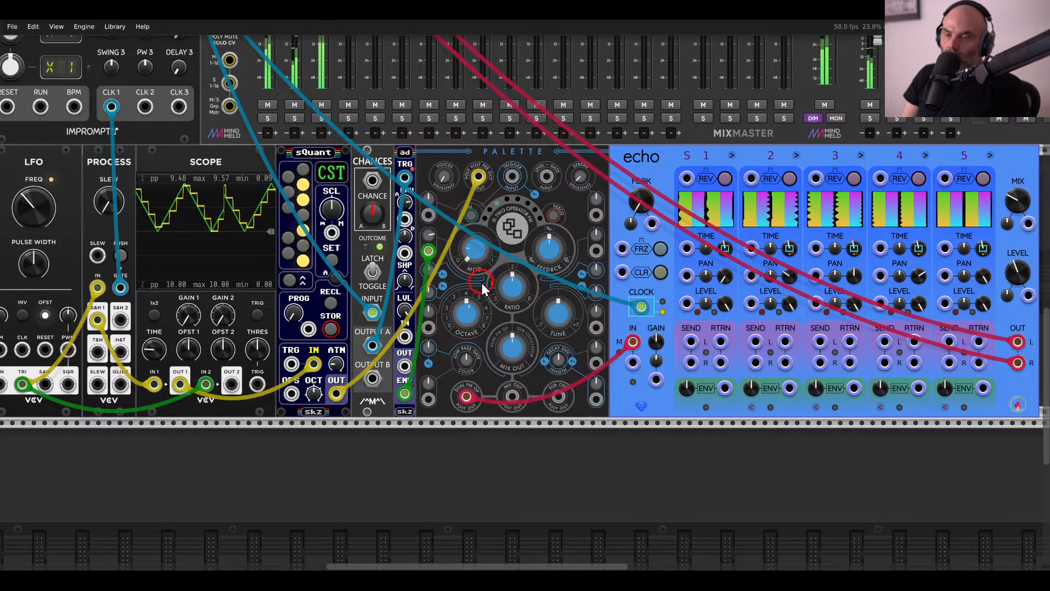
scroll(409, 270, "left", 1)
left_click_drag(409, 273, 536, 291)
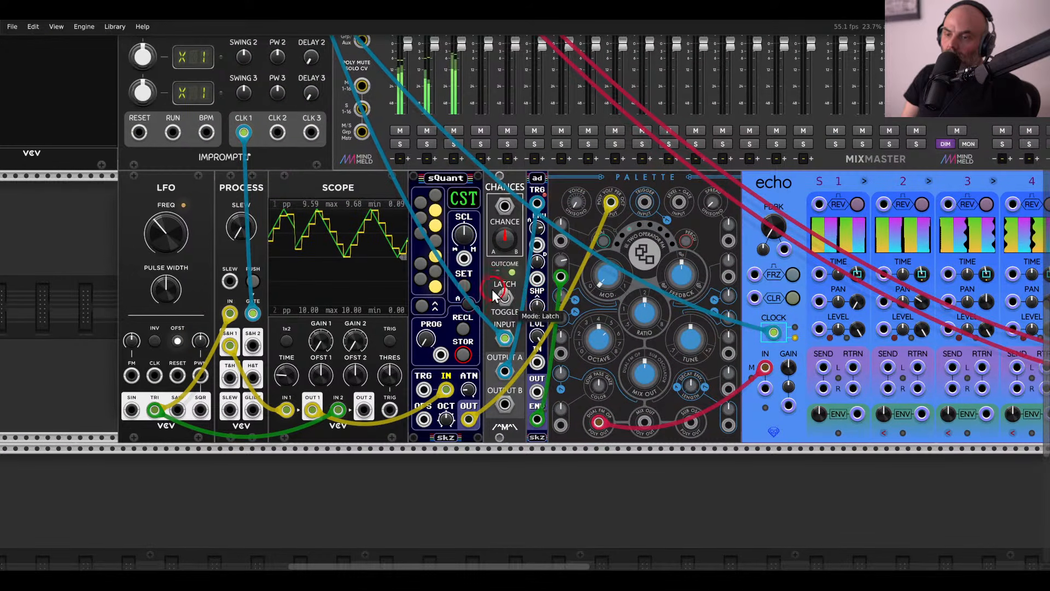
scroll(491, 290, "up", 4)
left_click_drag(509, 153, 689, 157)
Find the Repelzen modules and place Re-Trig directly to the right of sQuant.
right_click(575, 218)
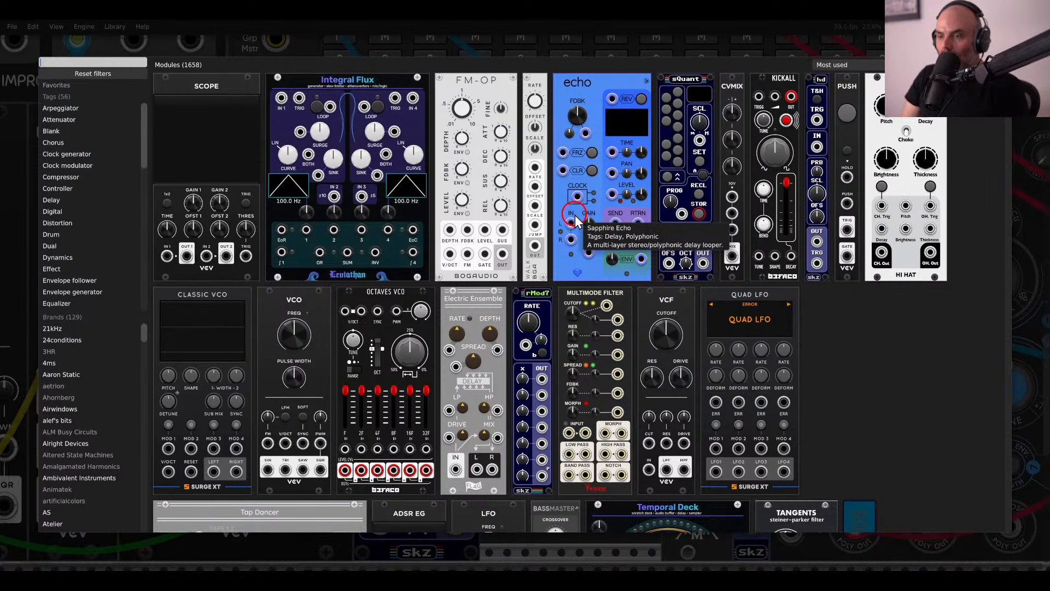
type("rep")
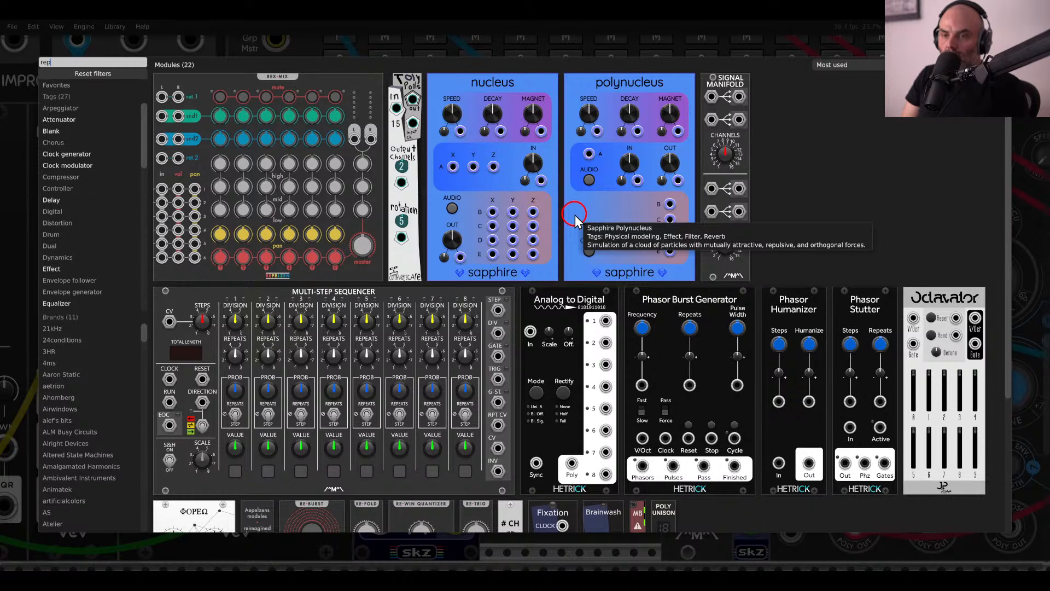
type("el")
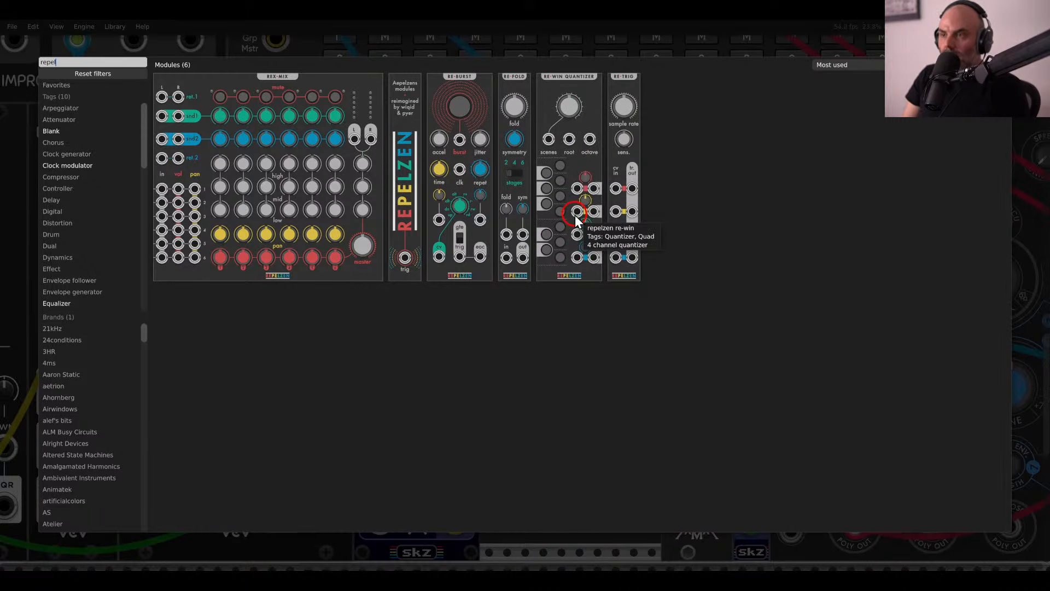
left_click_drag(608, 95, 484, 308)
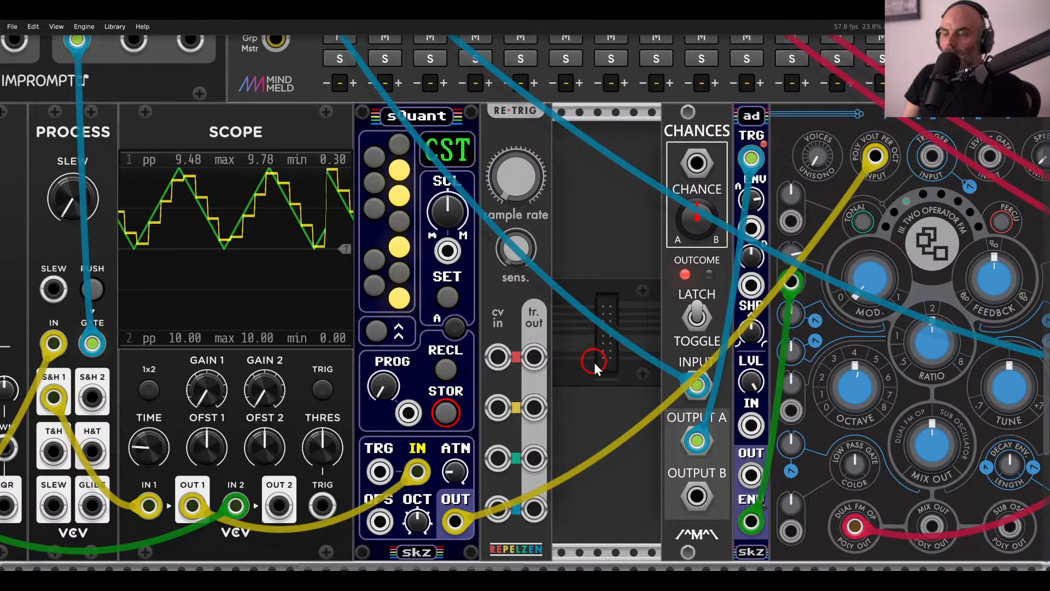
Patch sQuant's output to Re-Trig's first CV input and Re-Trig's first trigger output to Palette's trigger input.
scroll(595, 356, "down", 2)
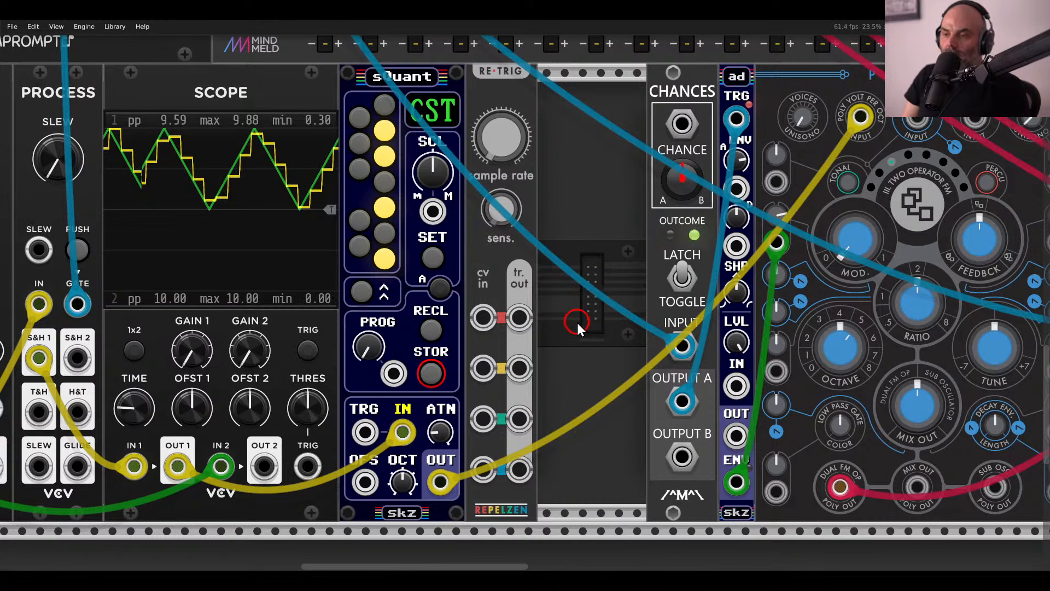
left_click_drag(483, 317, 440, 483)
left_click_drag(574, 283, 501, 284)
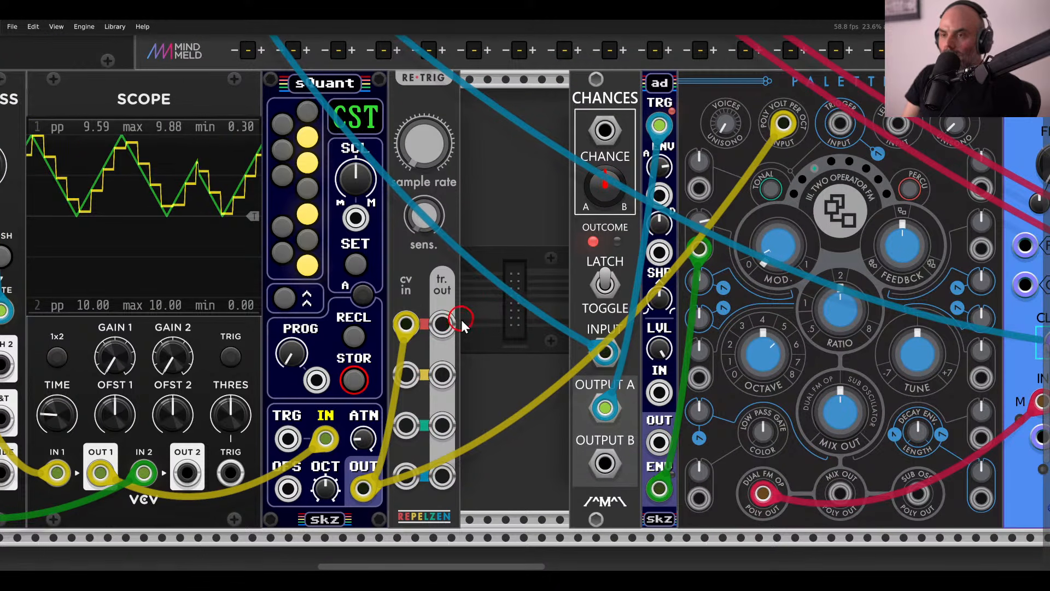
left_click_drag(441, 325, 839, 123)
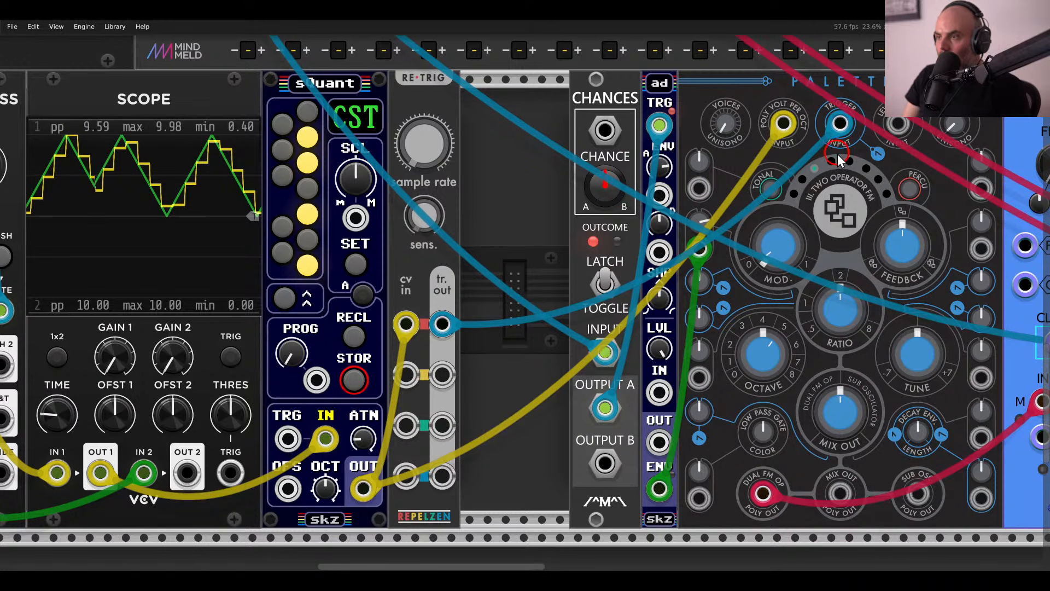
Move the Chances, ad, Palette and Echo modules together against Re-Trig to close the gap.
mouse_move(916, 435)
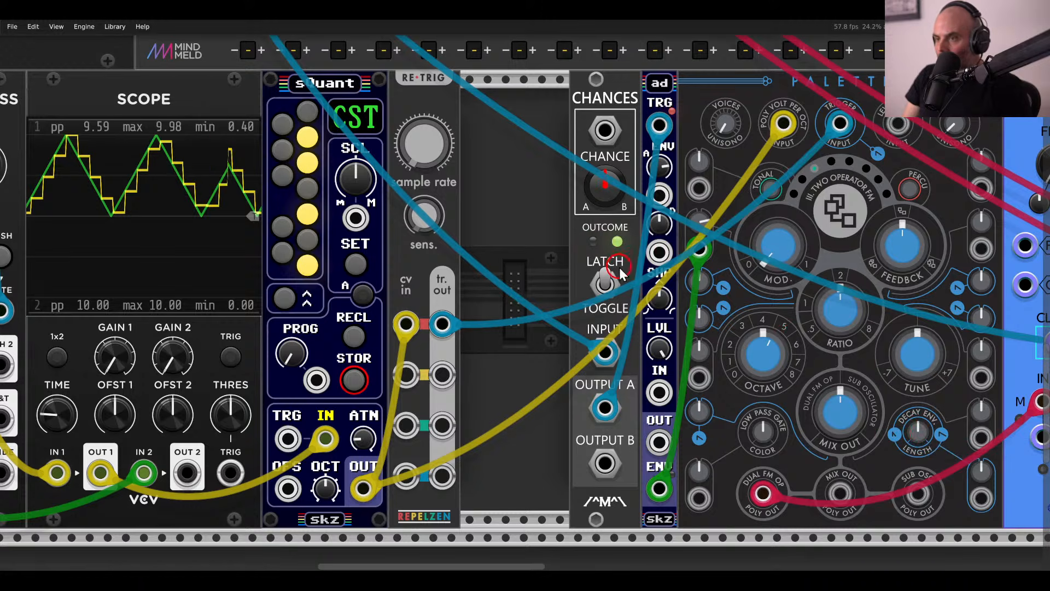
scroll(619, 267, "down", 3)
left_click_drag(581, 262, 241, 244)
left_click_drag(217, 195, 829, 164)
left_click(876, 197)
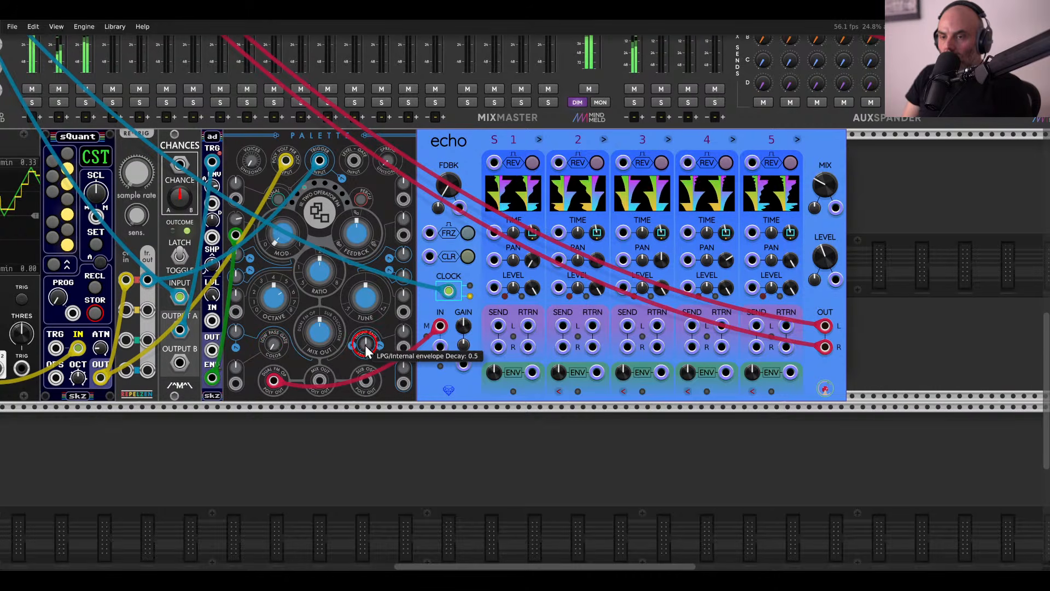
Raise Palette's LPG/internal envelope decay.
left_click_drag(366, 345, 348, 321)
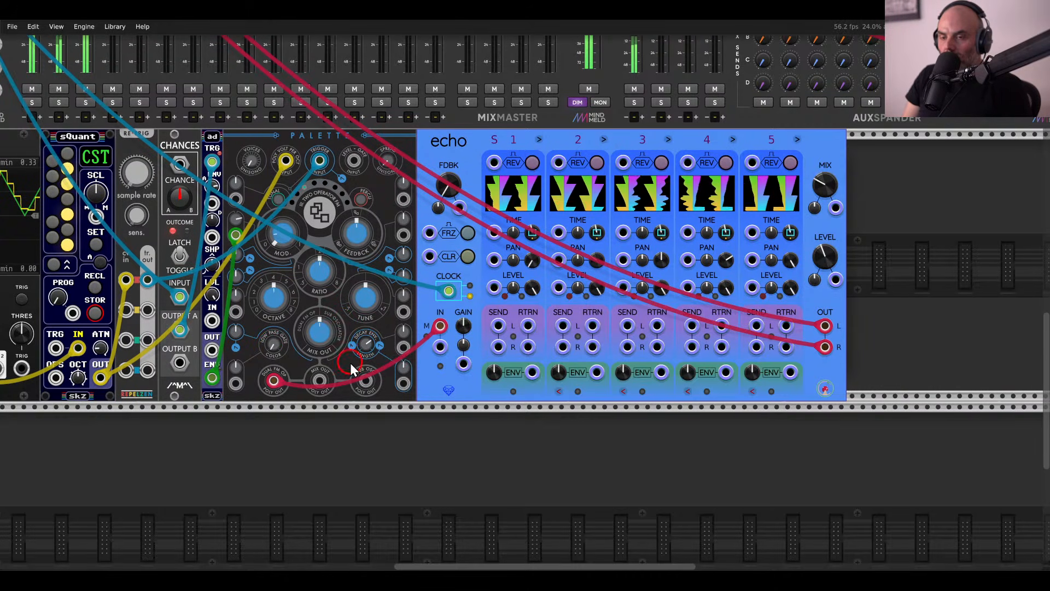
left_click_drag(288, 420, 527, 442)
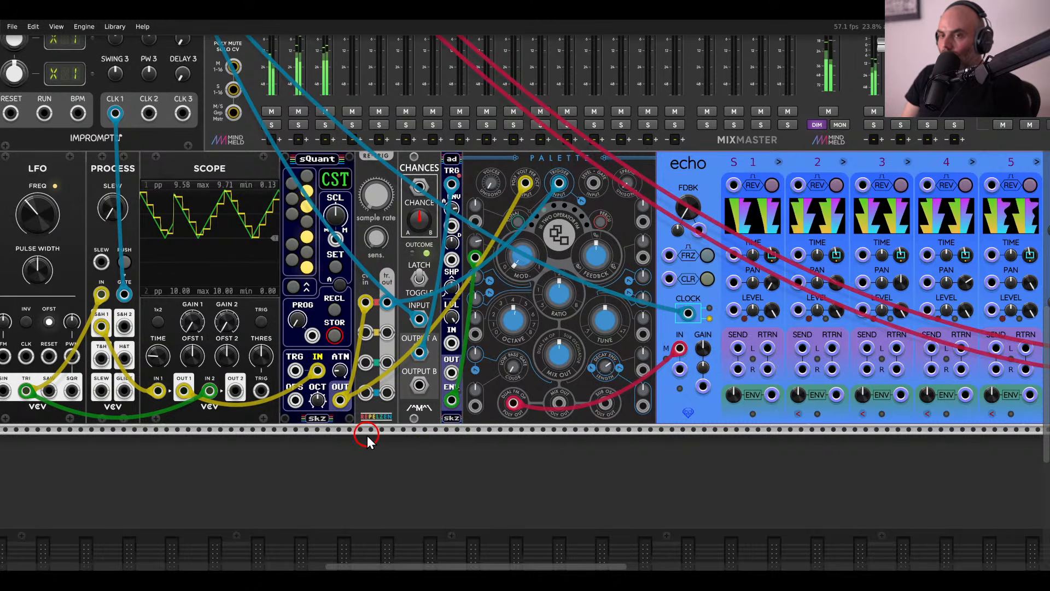
Select all modules in the upper rack row and shift them to align with Clocked's left edge.
scroll(366, 435, "down", 5)
scroll(219, 139, "up", 3)
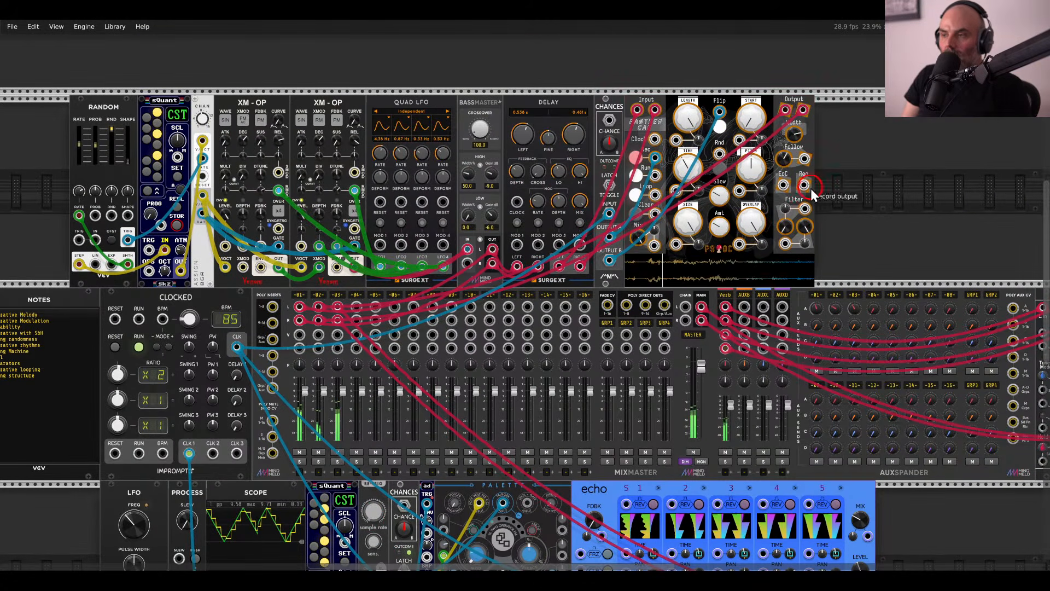
left_click_drag(810, 188, 150, 117)
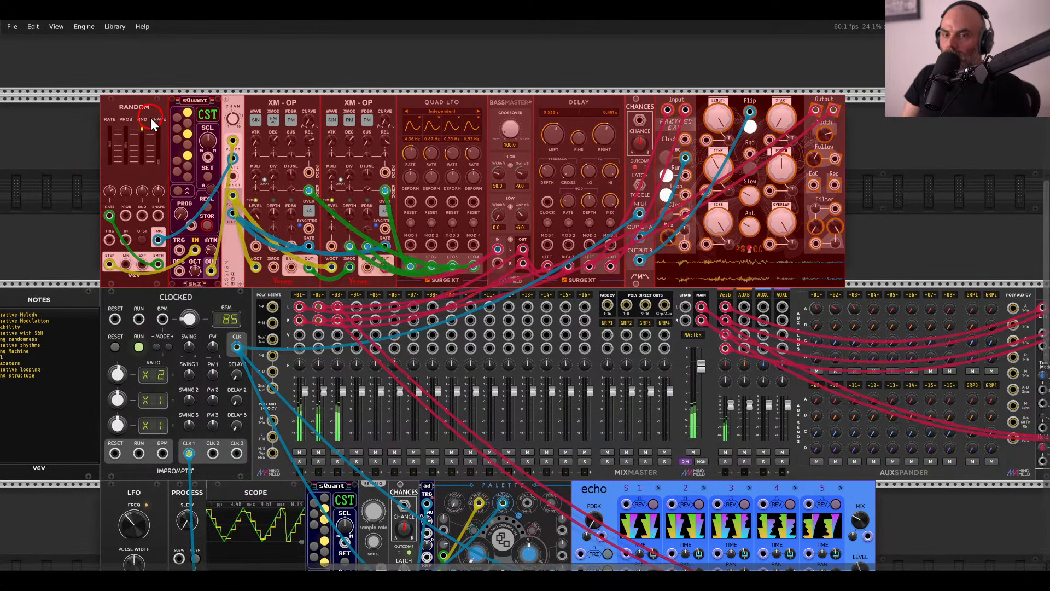
left_click(58, 198)
Add the VCV RSCL module in the empty rack space beside Notes and patch its output to both sQuant offset inputs.
scroll(73, 201, "down", 2)
scroll(73, 202, "down", 4)
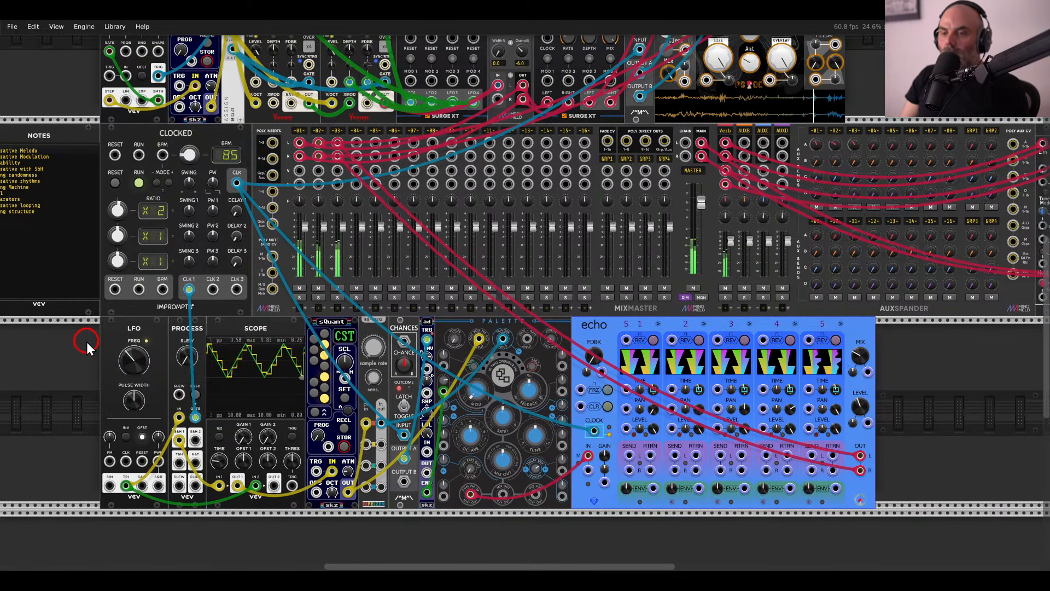
left_click_drag(86, 342, 438, 385)
right_click(439, 385)
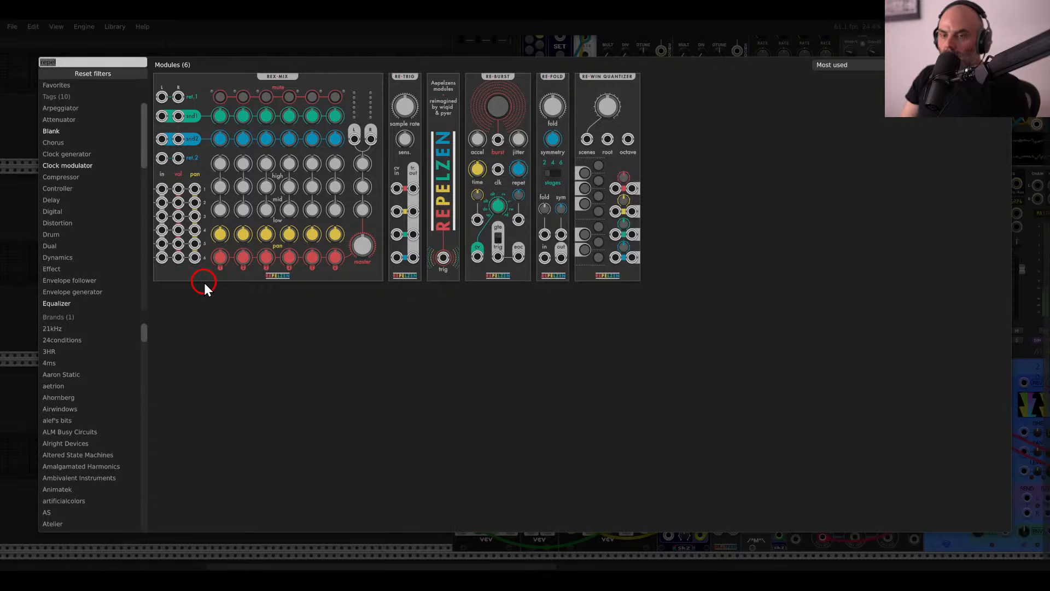
key("BackSpace")
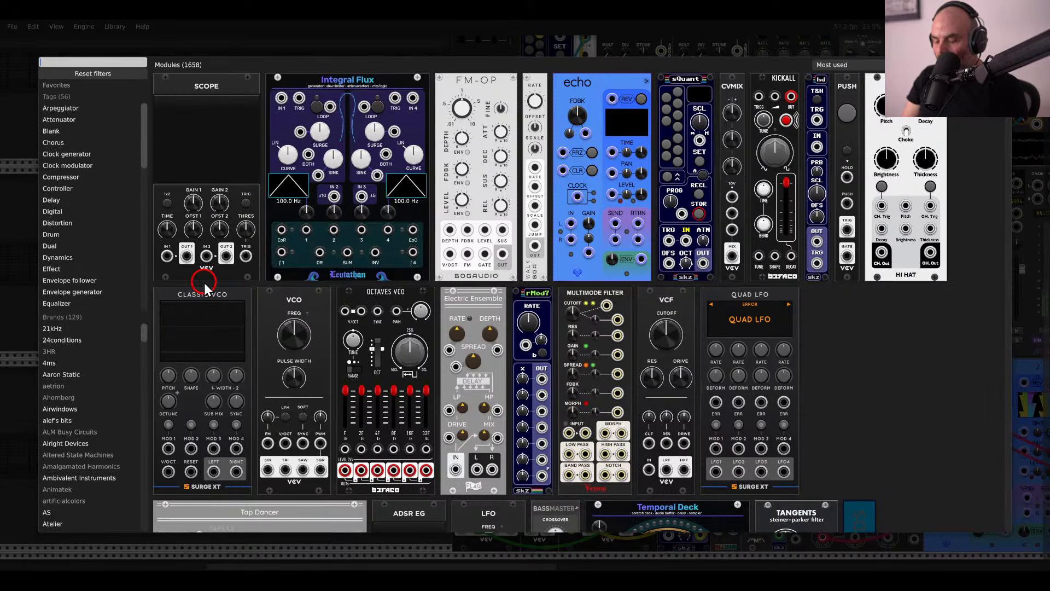
type("resc")
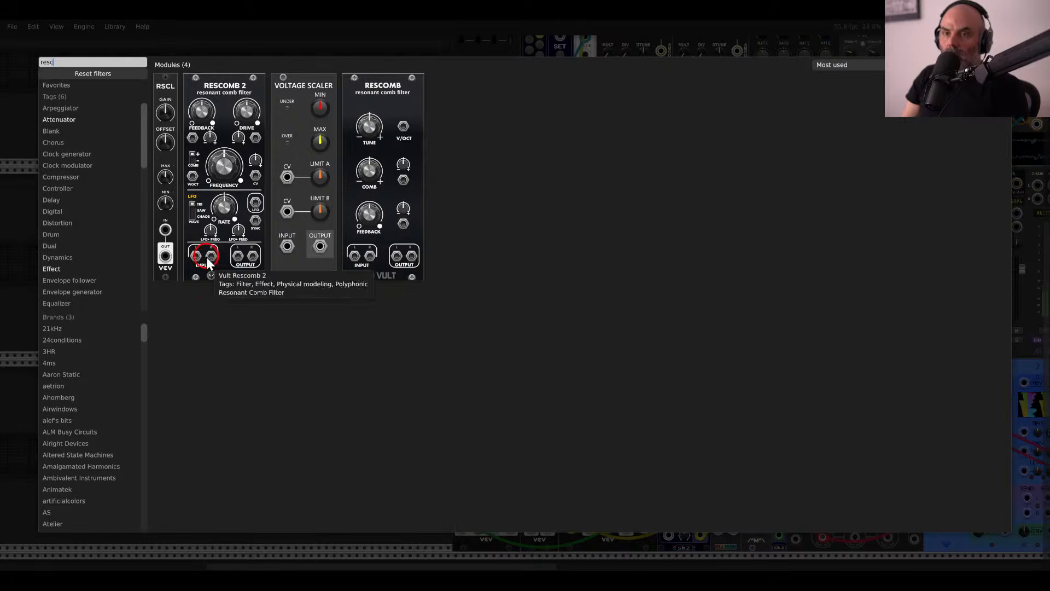
left_click(164, 99)
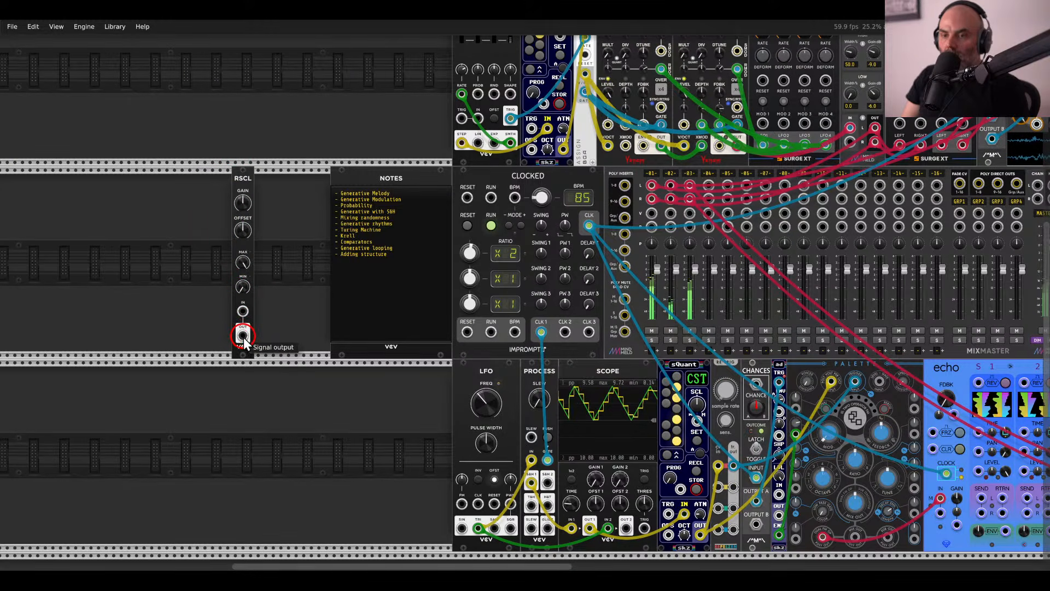
left_click_drag(243, 335, 531, 150)
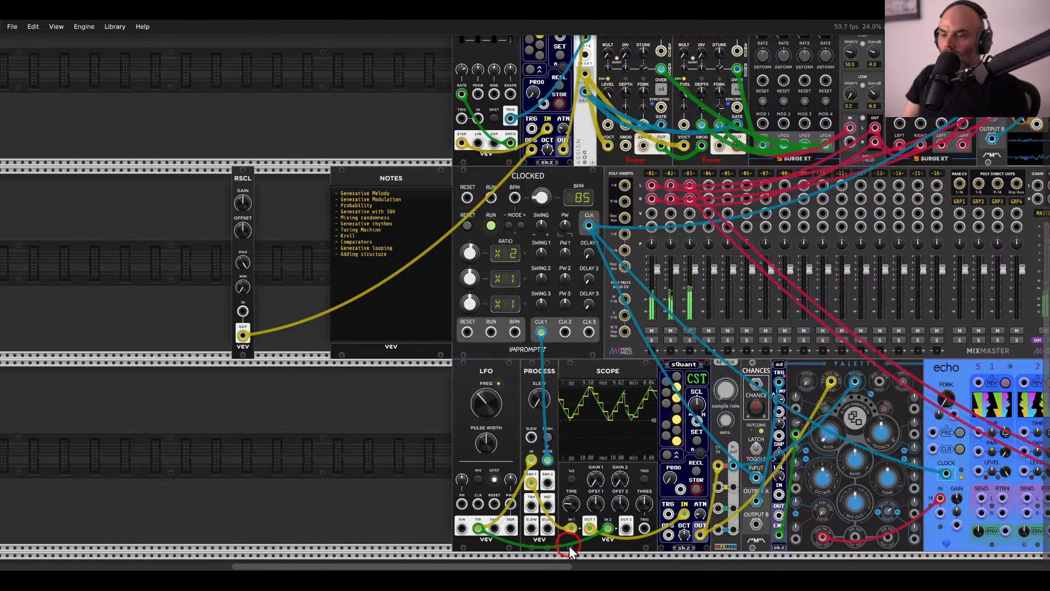
left_click_drag(667, 533, 242, 336)
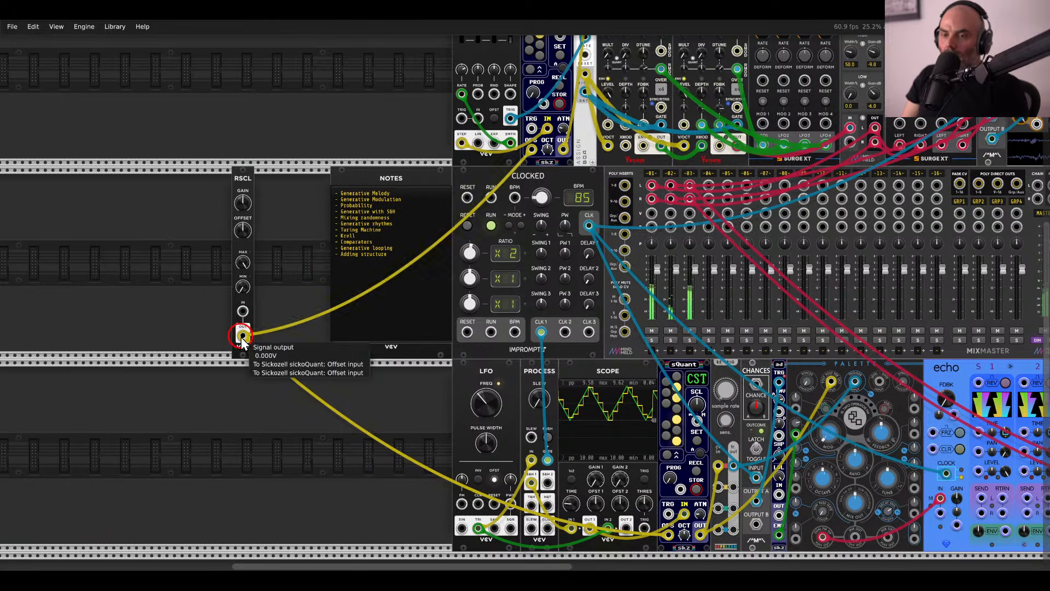
Try RSCL's offset at about -1.39 V and reset it to 0 V.
scroll(220, 203, "up", 5)
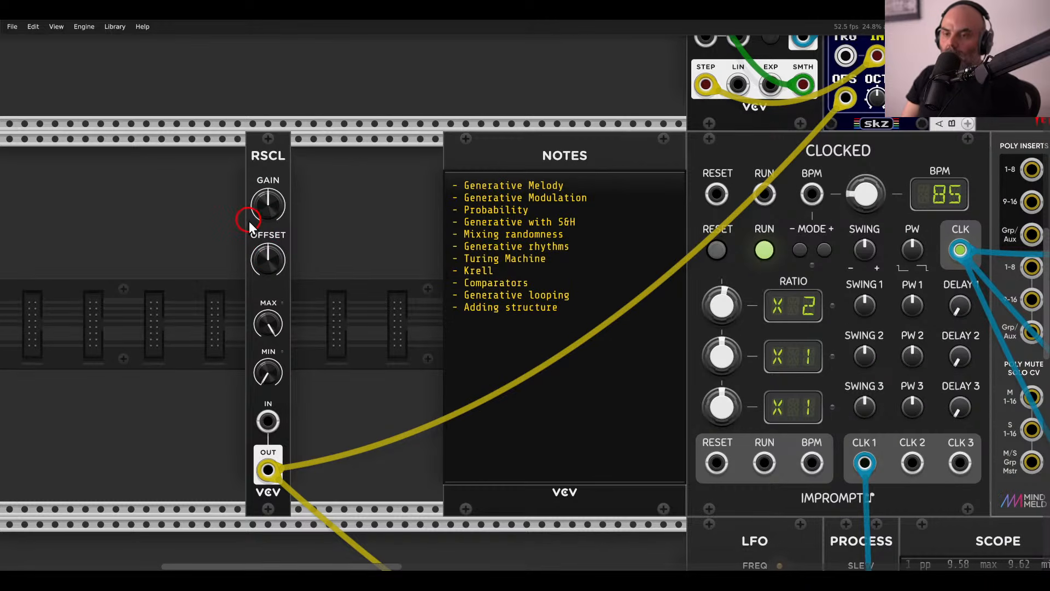
left_click_drag(264, 257, 269, 274)
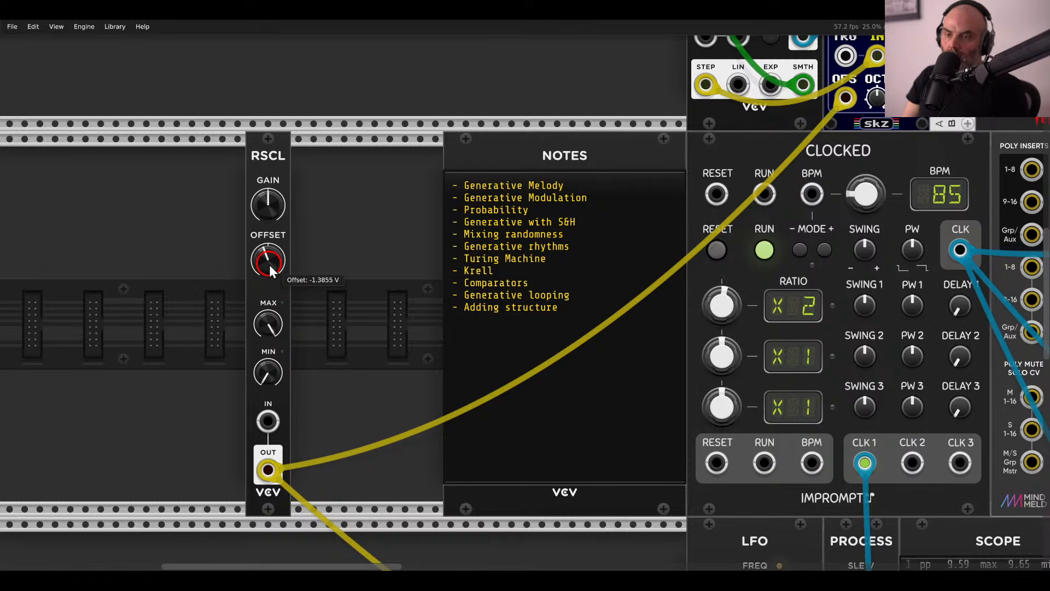
double_click(270, 267)
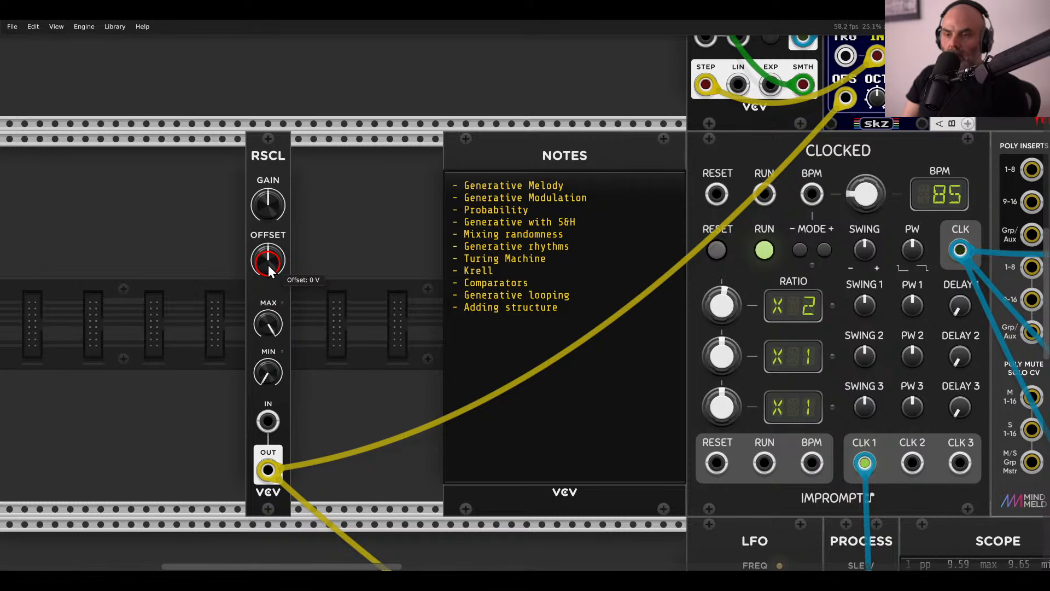
Delete the RSCL module together with its cables.
scroll(309, 265, "down", 3)
left_click_drag(330, 283, 261, 231)
scroll(262, 230, "down", 1)
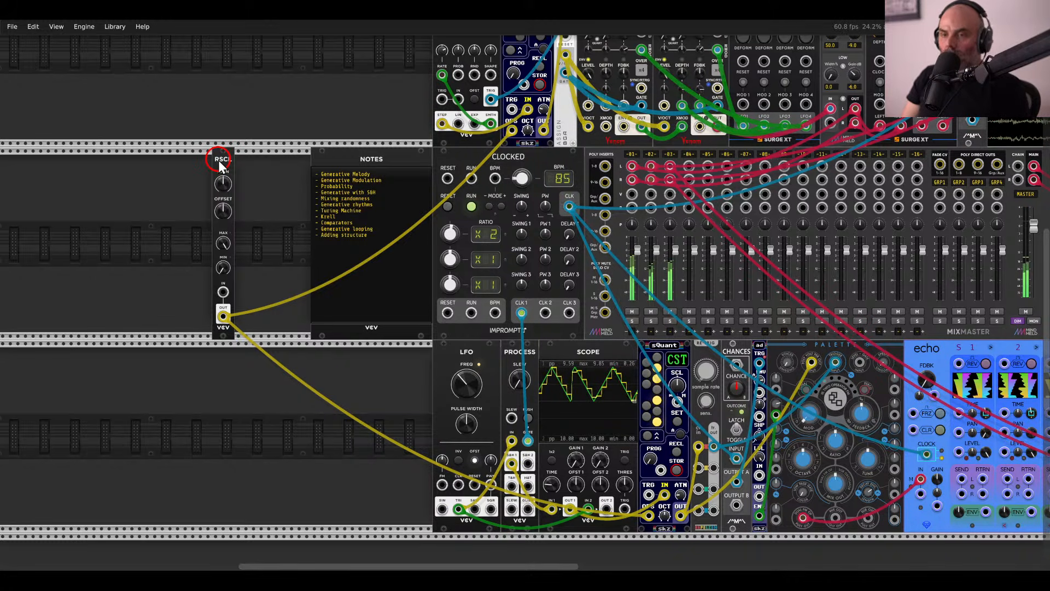
key("Delete")
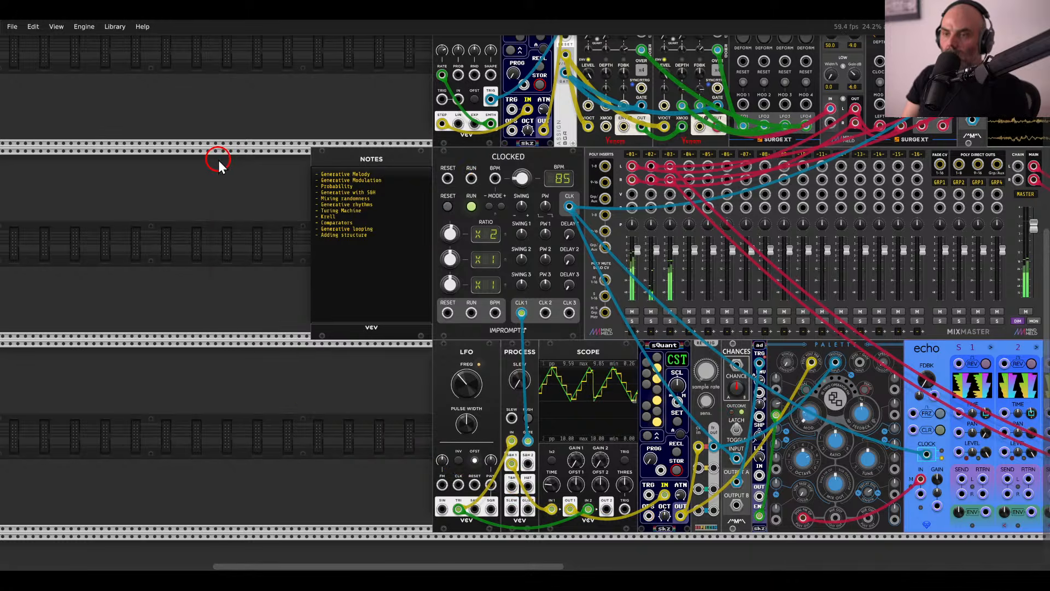
Search the module library for "switch" and add the VCV 4-to-1 sequential switch in the rack row before the LFO.
right_click(258, 190)
type("switch")
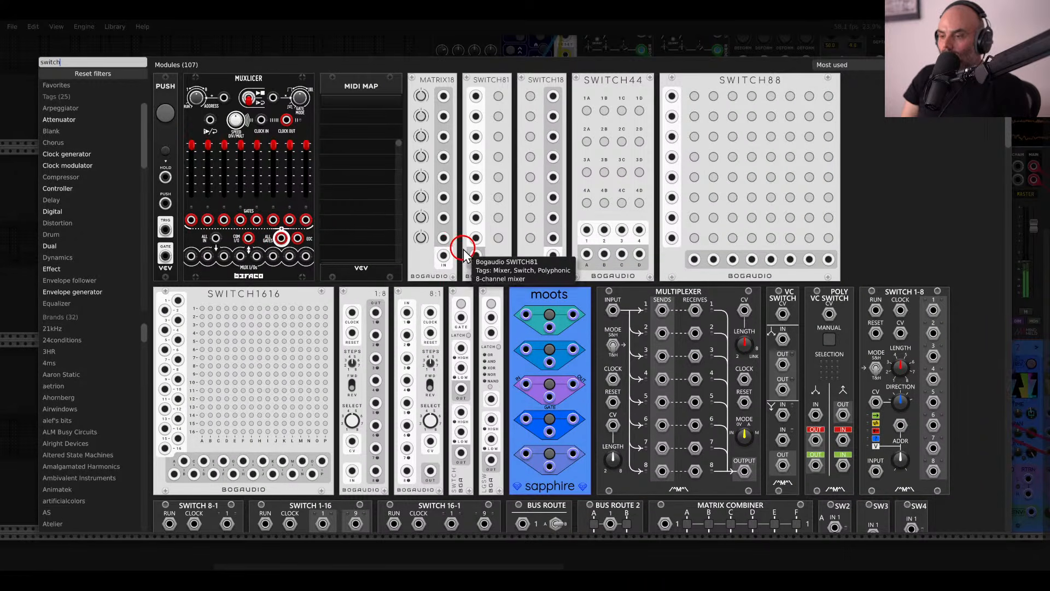
scroll(464, 250, "down", 3)
scroll(466, 246, "down", 4)
scroll(463, 244, "down", 1)
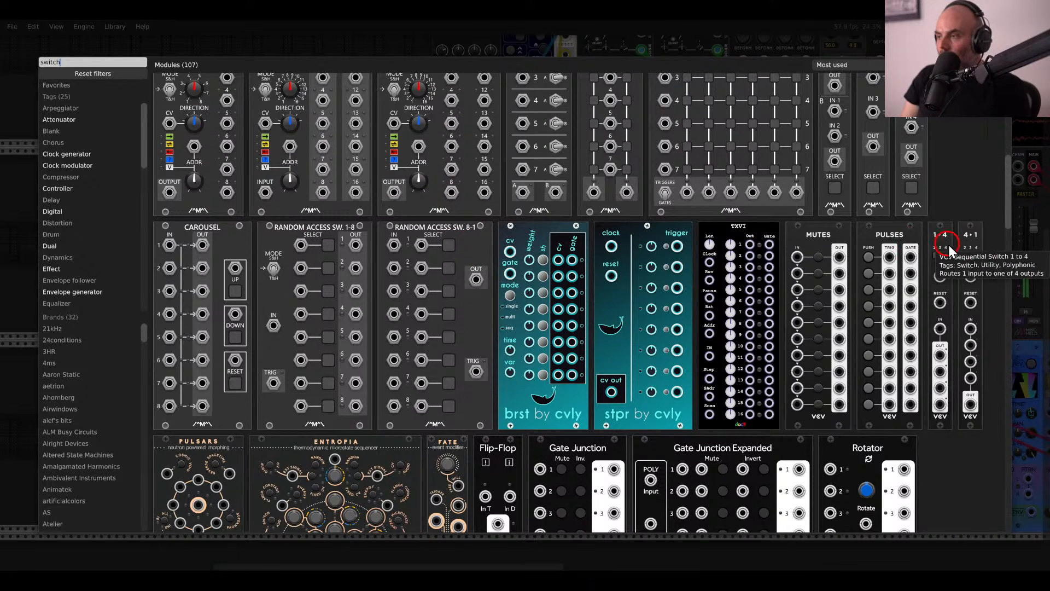
left_click(975, 240)
left_click_drag(387, 264, 262, 337)
scroll(217, 266, "up", 3)
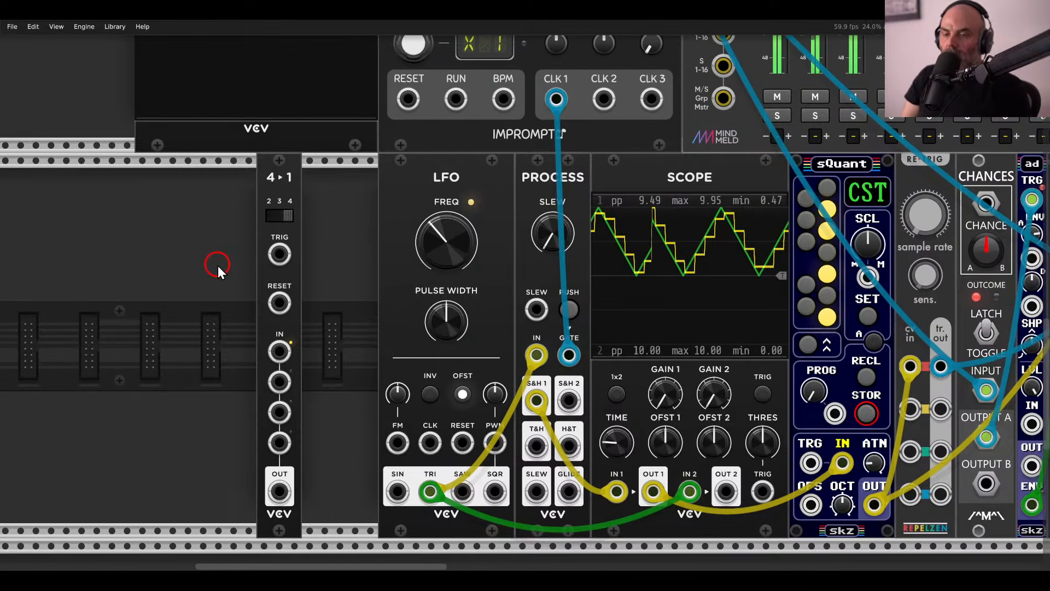
scroll(363, 265, "up", 3)
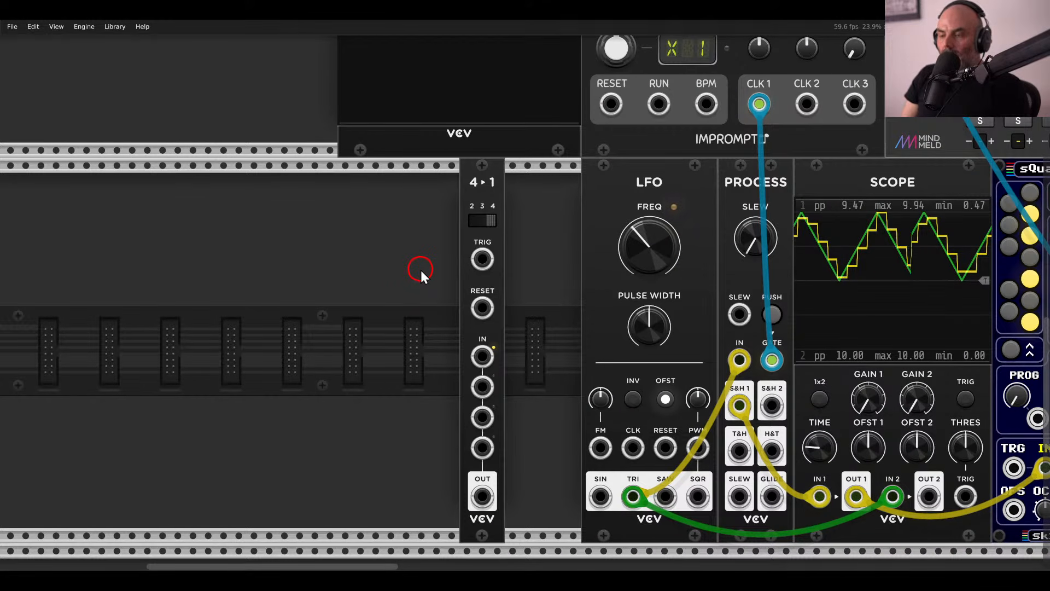
scroll(415, 269, "down", 2)
scroll(424, 281, "down", 2)
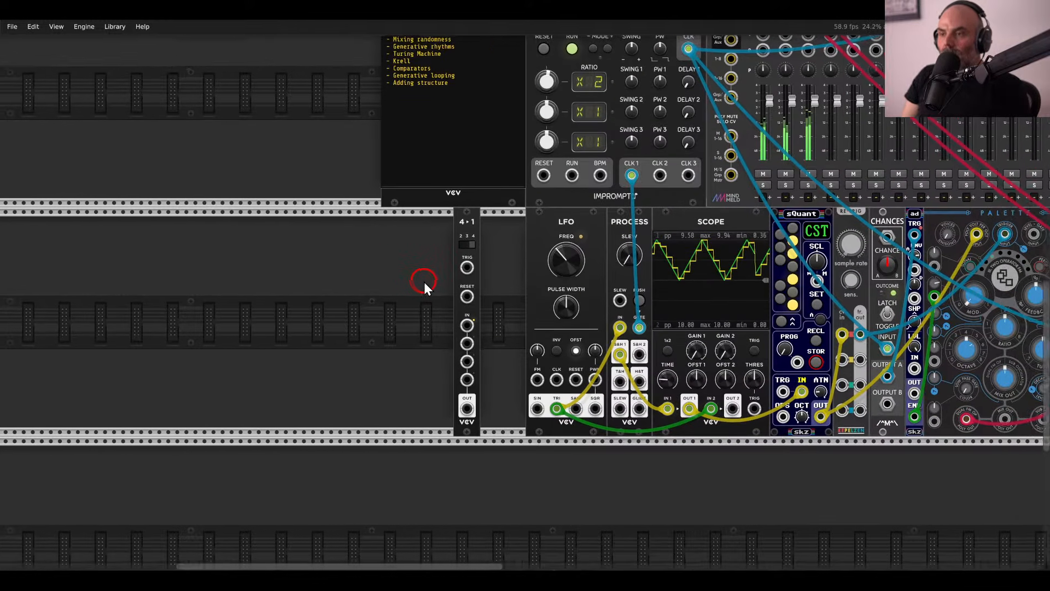
Search the module library for "proc" and place a second VCV Process module in the empty space before the 4-to-1 switch.
right_click(448, 284)
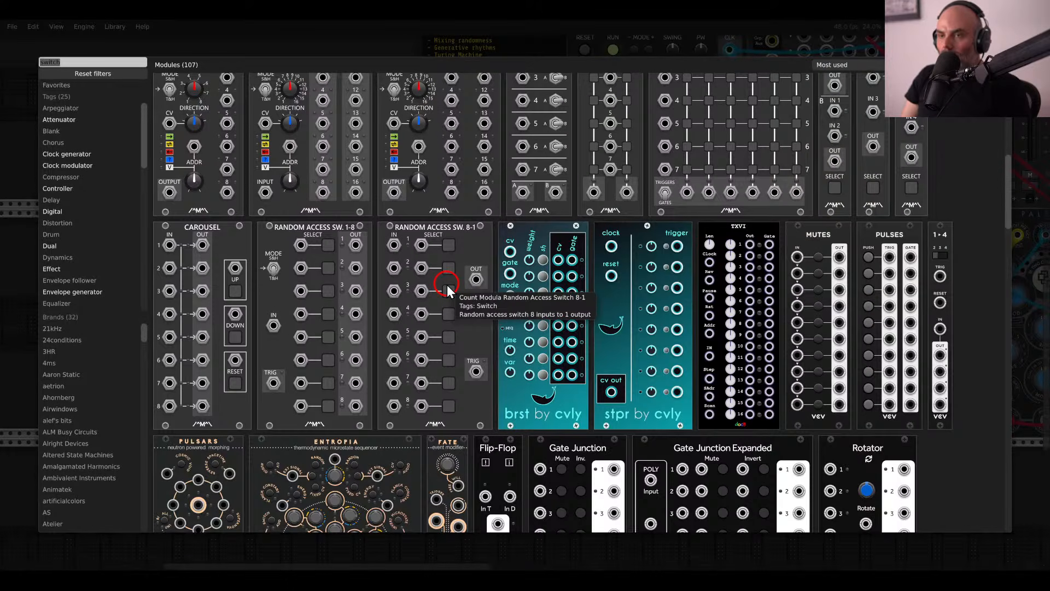
key("BackSpace")
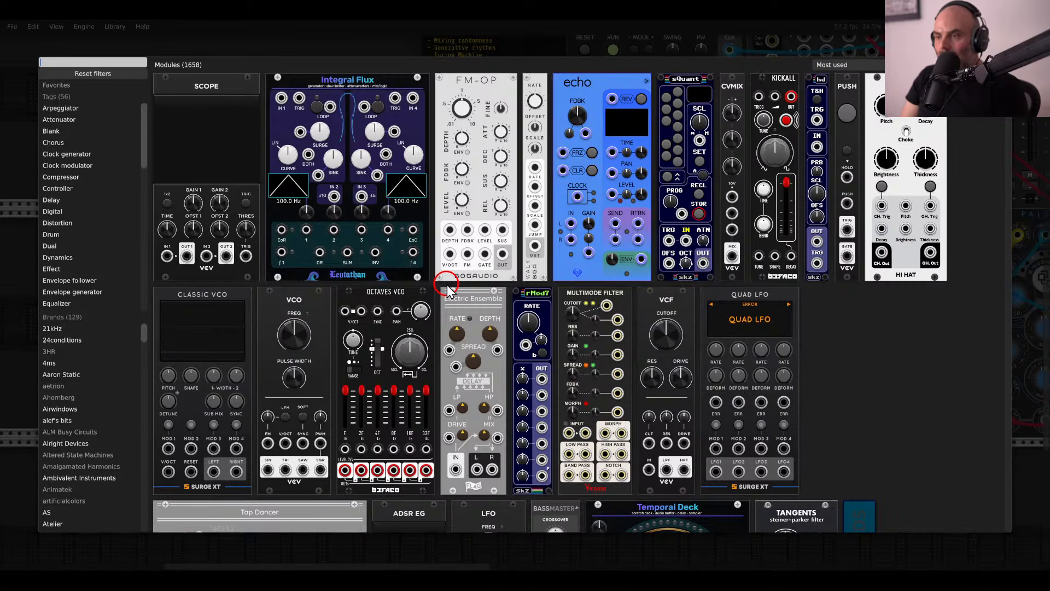
type("proc")
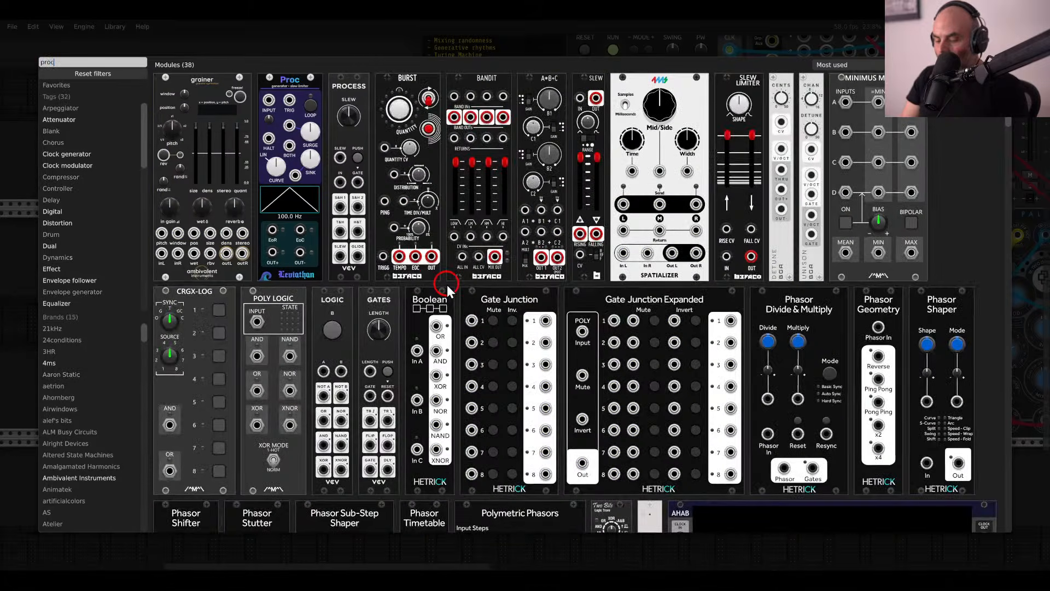
left_click(342, 89)
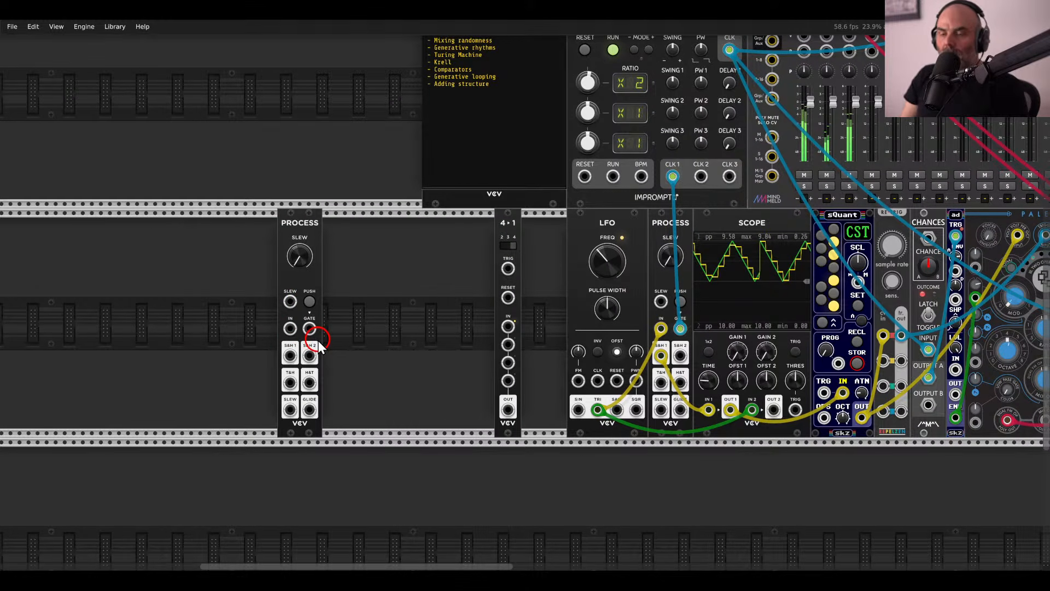
scroll(355, 338, "left", 3)
scroll(465, 317, "right", 4)
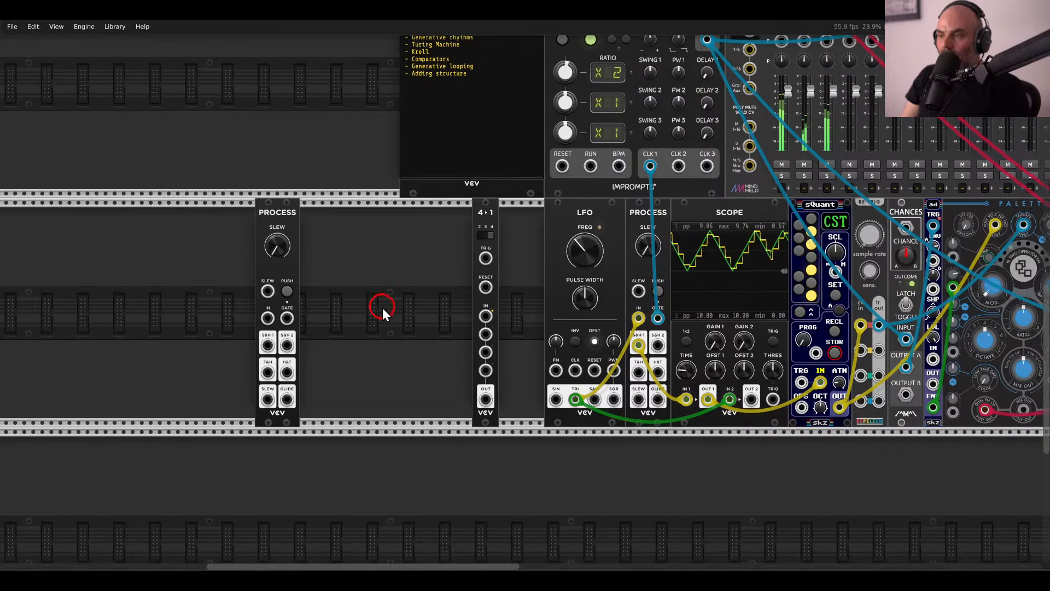
Add a second VCV Scope and place it directly against the new Process module.
right_click(384, 291)
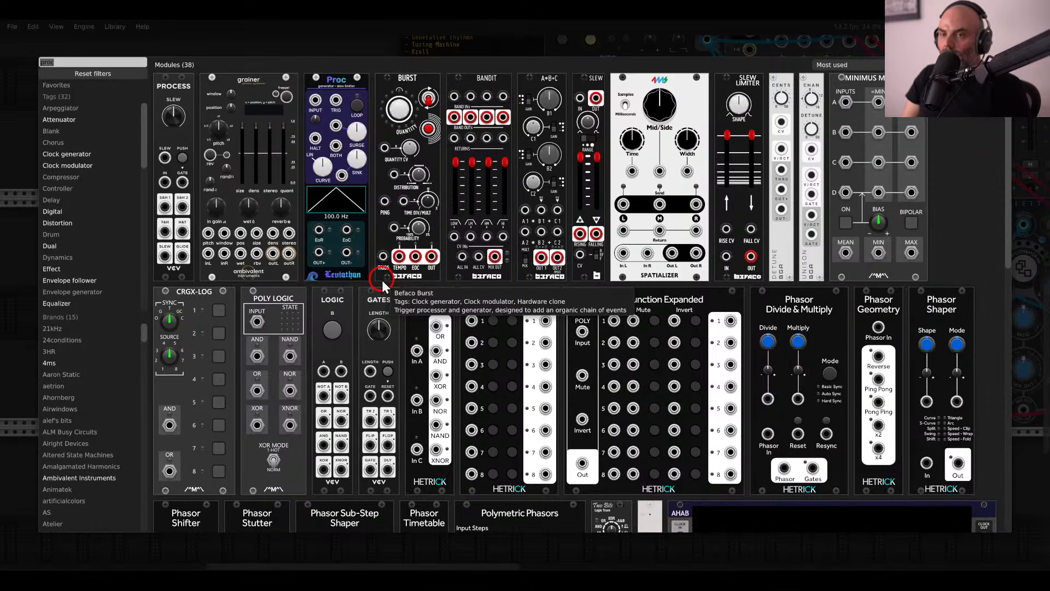
type("sco")
left_click_drag(256, 164, 304, 285)
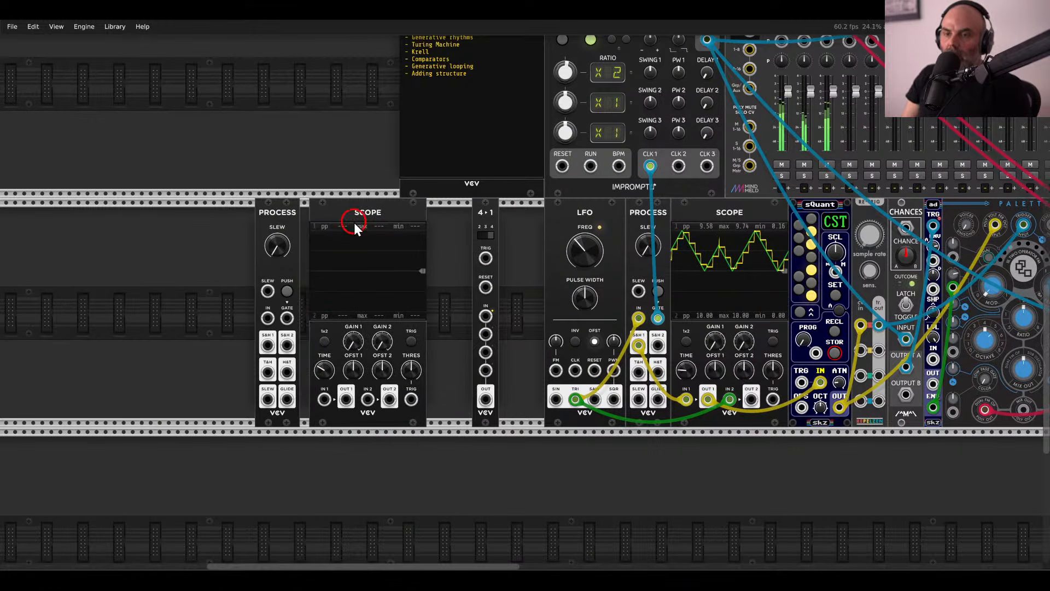
scroll(332, 277, "left", 5)
scroll(392, 344, "up", 2)
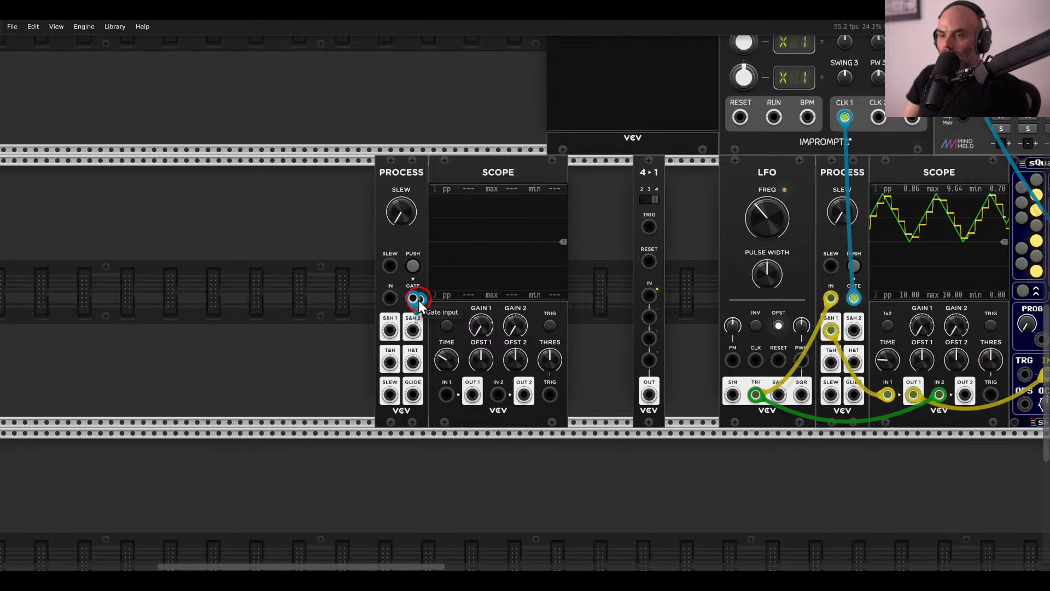
Patch Clocked's CLK 2 output to the new Process module's gate input and lower the clock 2 ratio.
left_click_drag(414, 302, 878, 117)
scroll(858, 134, "up", 4)
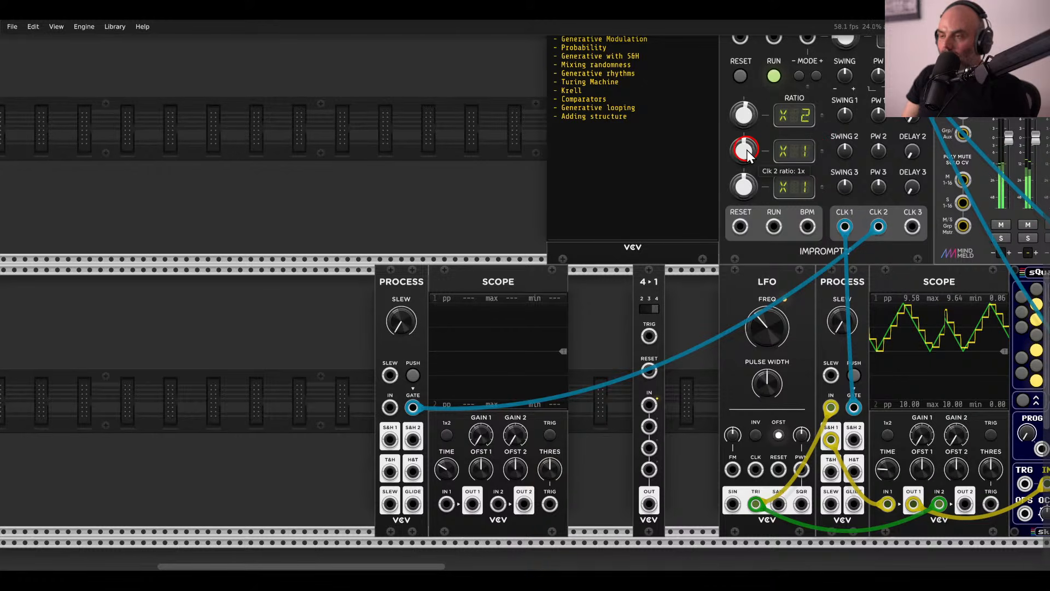
left_click_drag(747, 156, 747, 183)
Patch the new Process module's S&H 1 output to the first input of the adjacent Scope.
left_click_drag(592, 376, 756, 262)
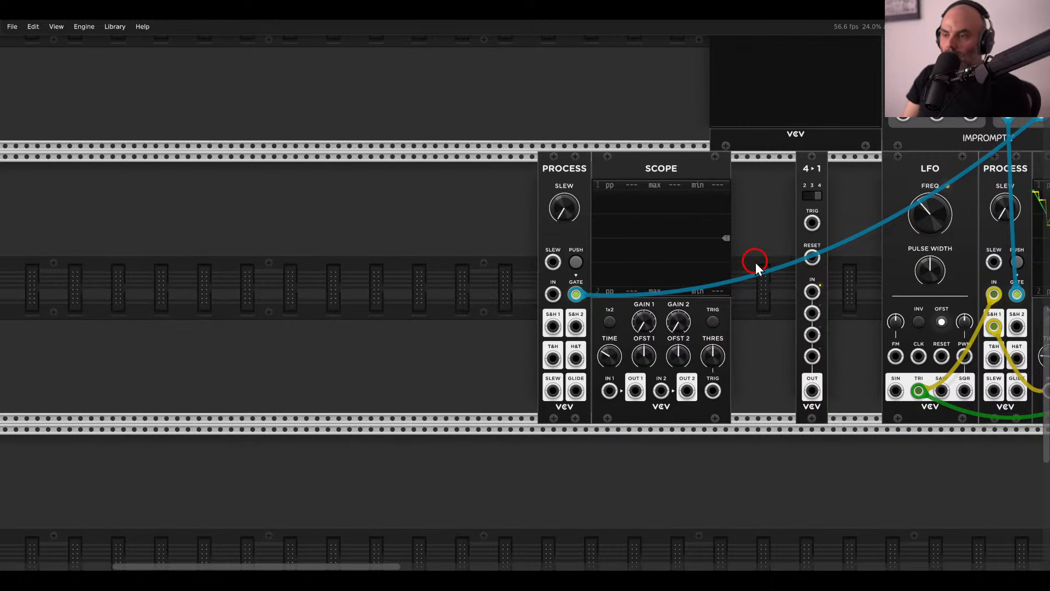
scroll(589, 295, "up", 3)
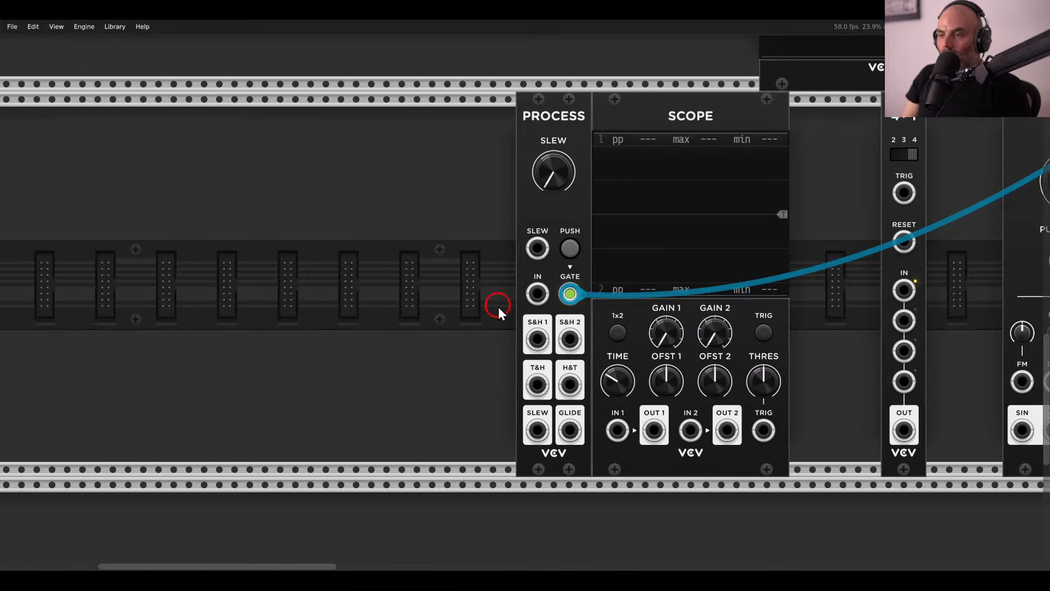
left_click_drag(537, 339, 617, 430)
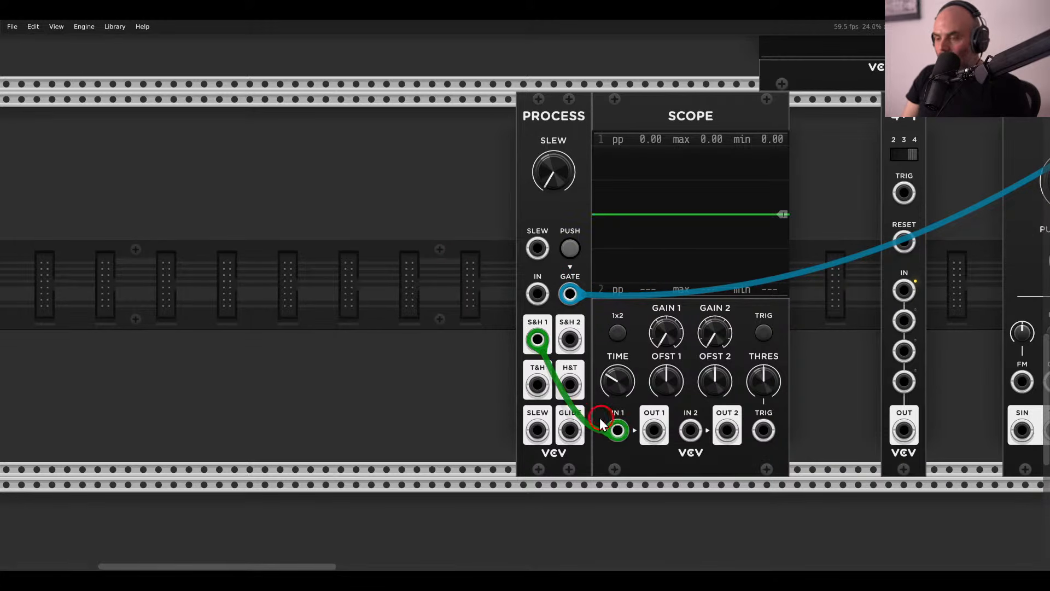
Search the module library for "noise" and place the VCV Noise module before the new Process module.
right_click(436, 313)
type("npoise")
key("BackSpace")
key("BackSpace")
key("BackSpace")
key("BackSpace")
key("BackSpace")
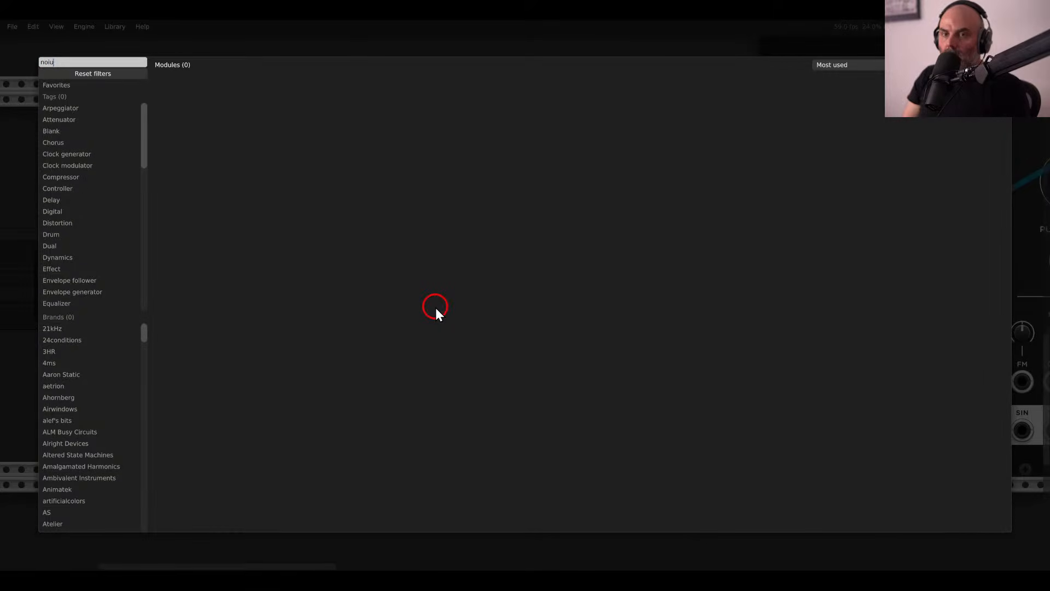
type("noise")
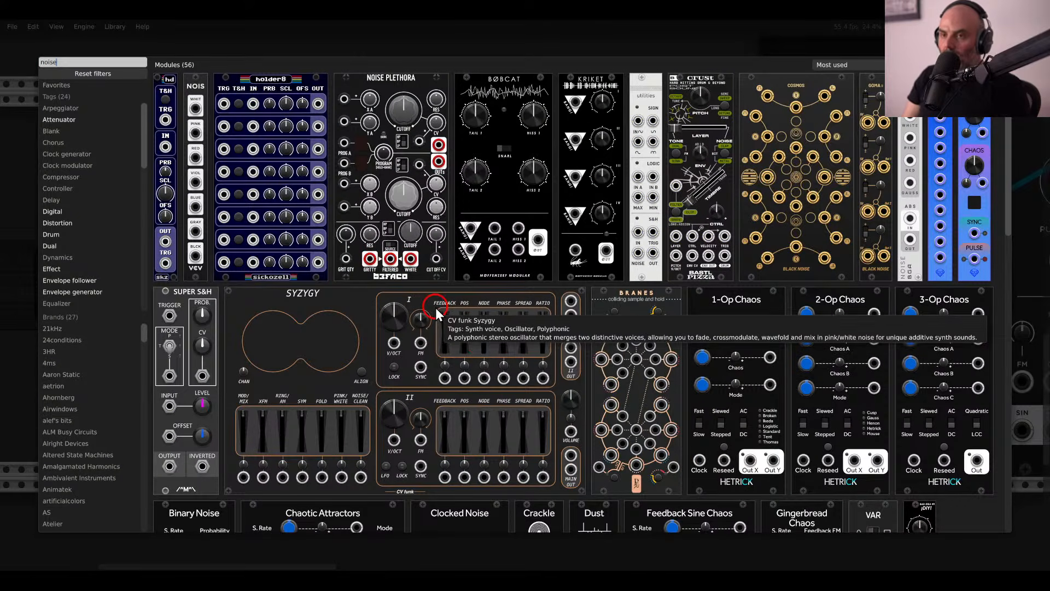
left_click_drag(202, 99, 452, 235)
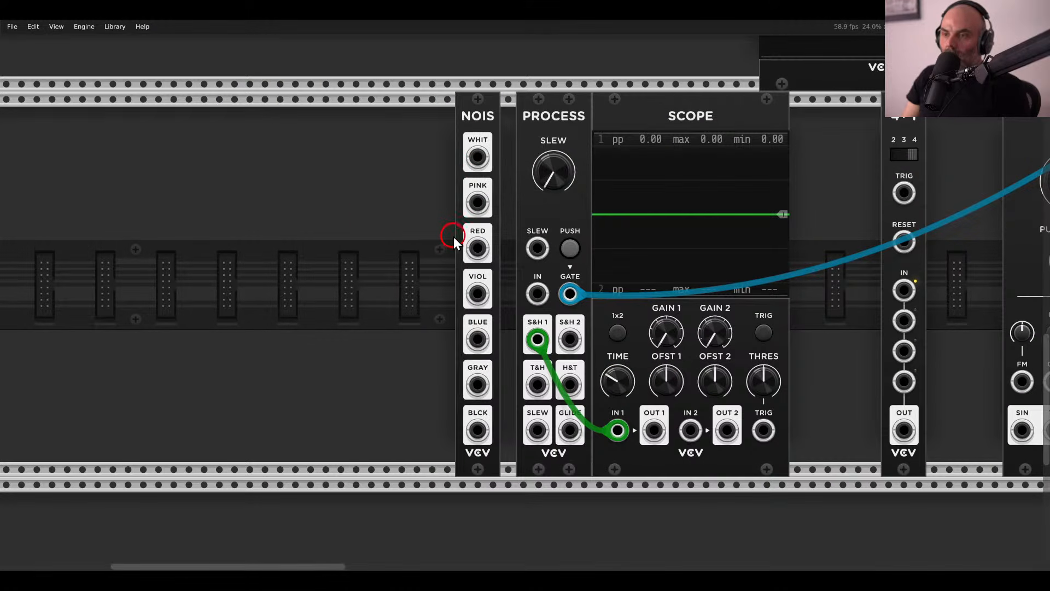
Patch the Noise module's white output to the new Process module's input and move Noise flush against Process.
left_click_drag(478, 157, 538, 293)
left_click_drag(408, 234, 263, 228)
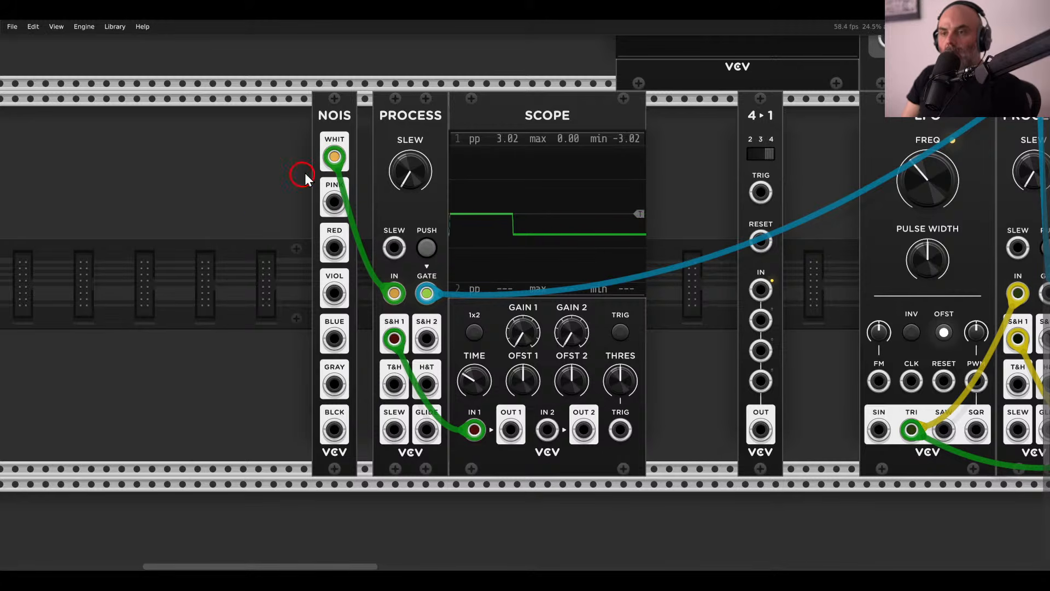
left_click_drag(342, 114, 357, 114)
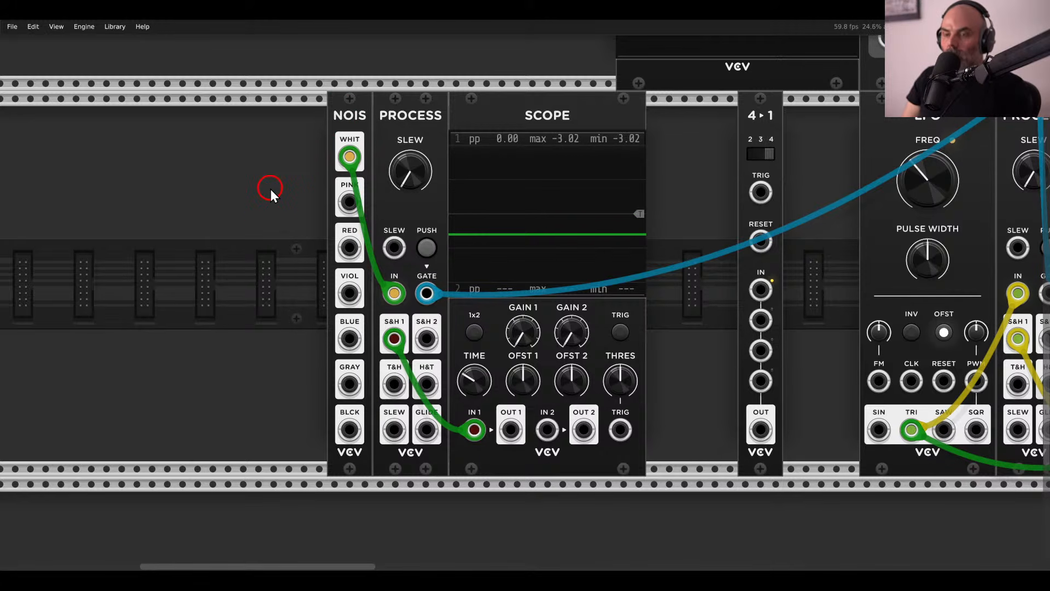
left_click(417, 173)
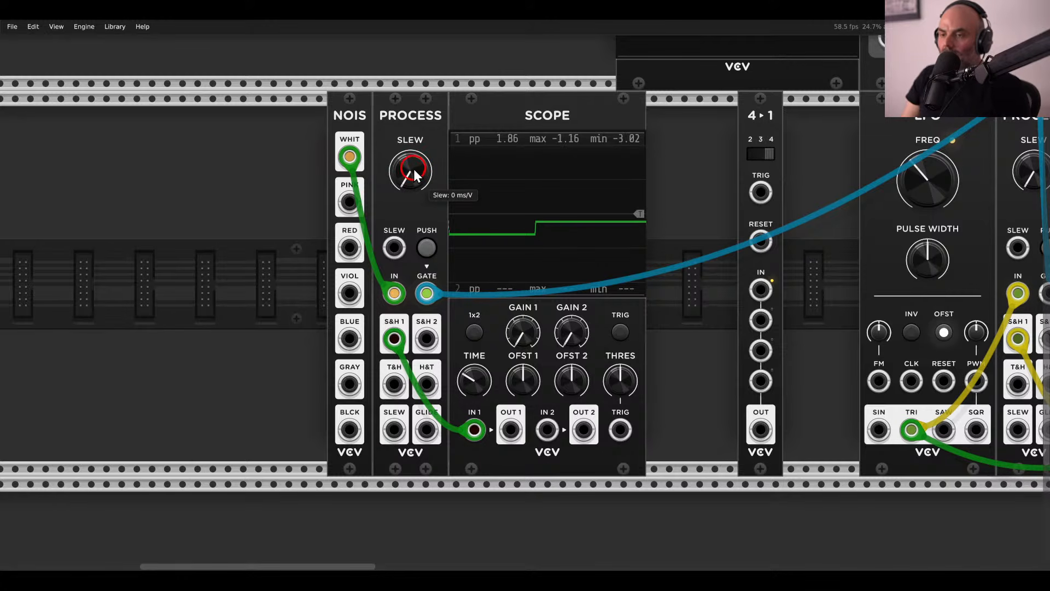
Remove the Scope beside the Noise and Process modules and put VCV Rescale in its place, searching the library for "res".
left_click(401, 149)
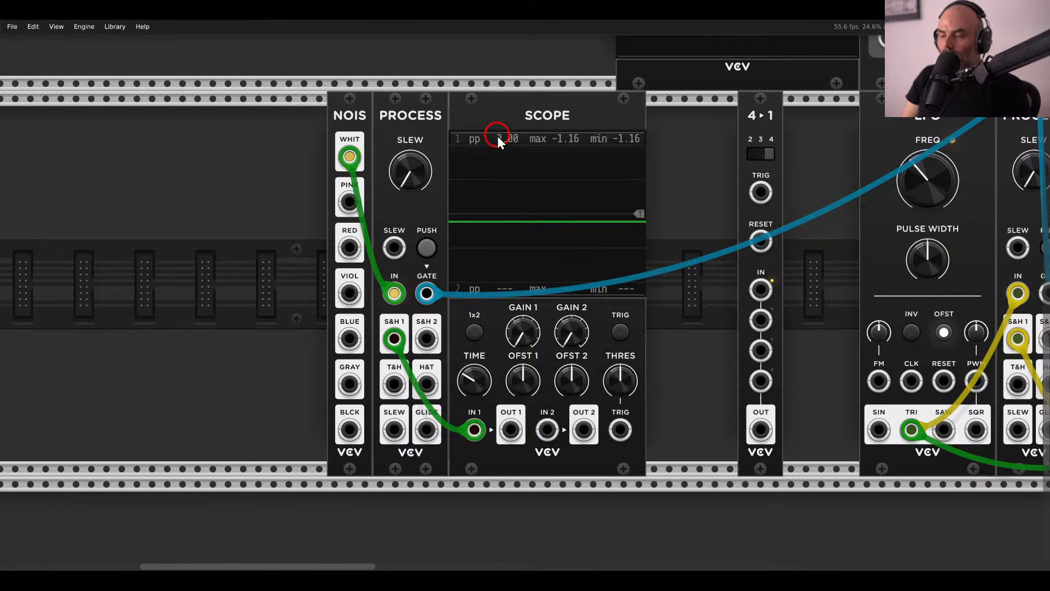
key("Return")
type("res")
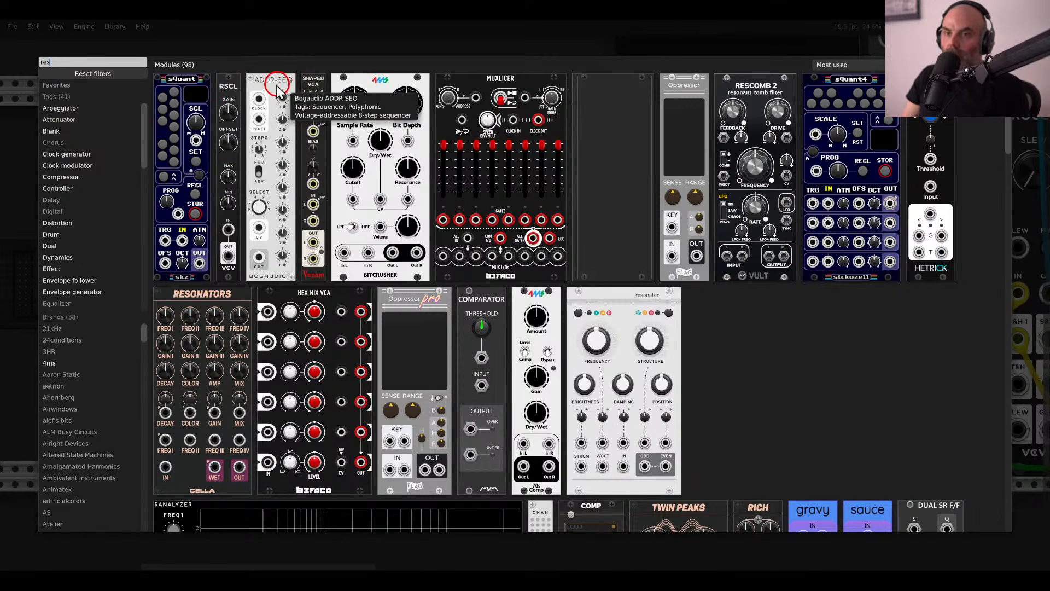
left_click(232, 90)
left_click_drag(257, 114, 454, 113)
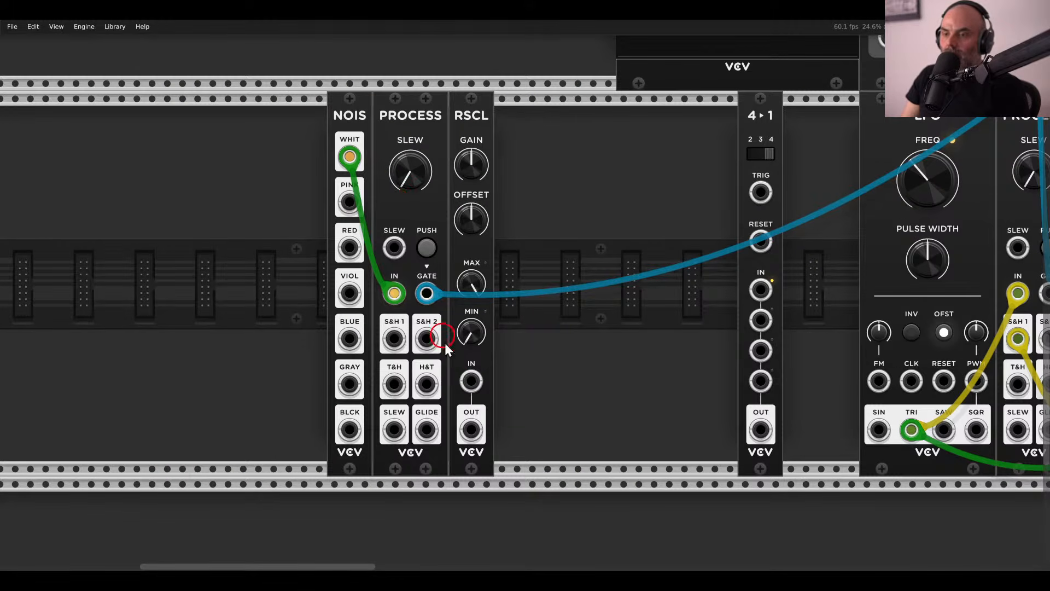
Patch Process's S&H 1 output through Rescale into the 4-to-1 switch's first input and move the switch flush against Rescale.
left_click_drag(394, 338, 471, 381)
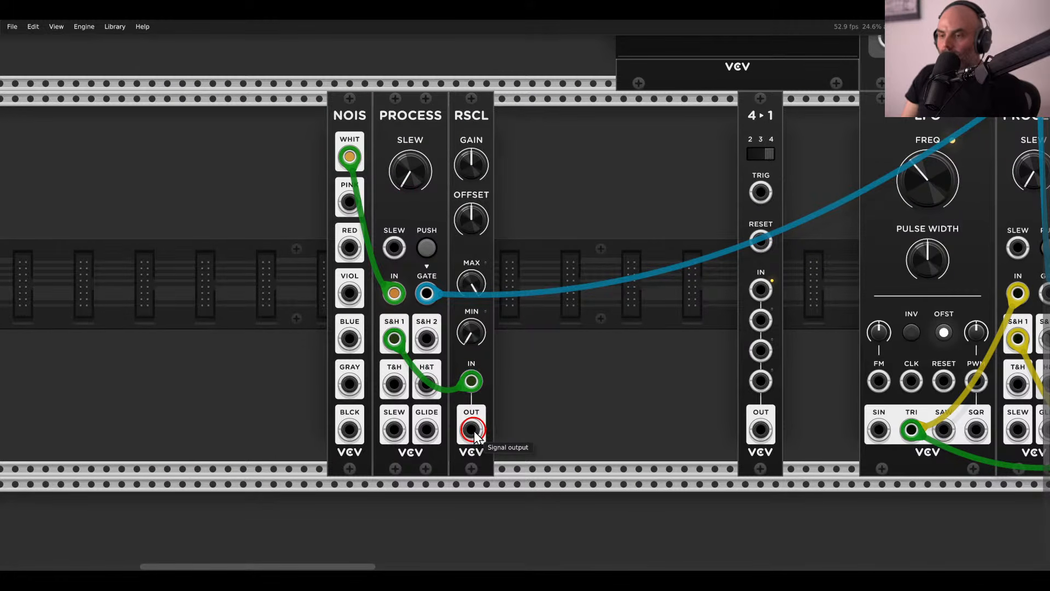
left_click_drag(474, 435, 761, 290)
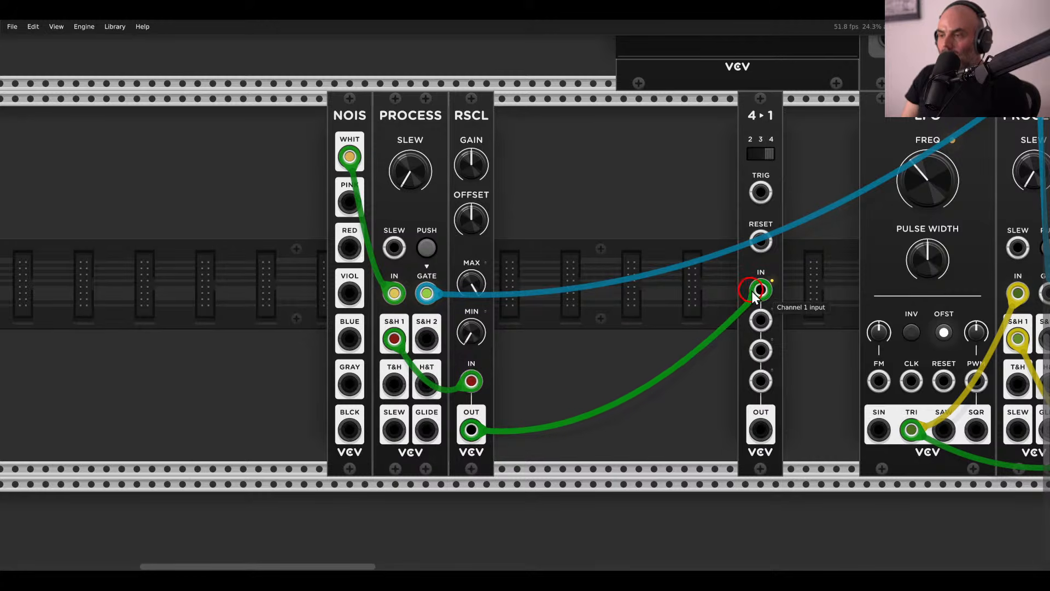
left_click_drag(748, 151, 498, 172)
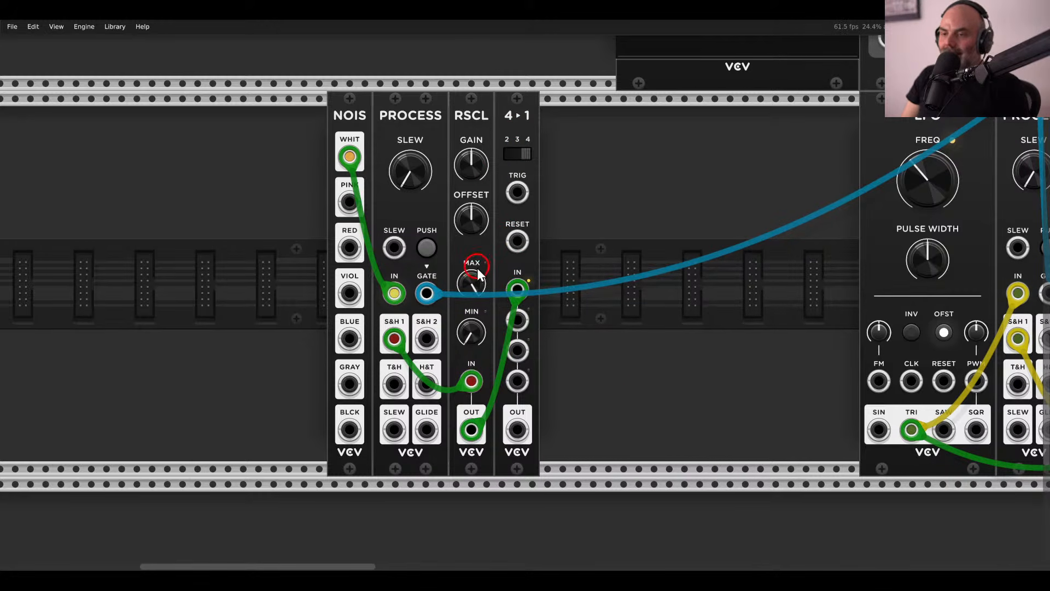
Patch Clocked's CLK 2 signal to the sequential switch's trigger input and set the switch to 2 steps.
left_click_drag(435, 291, 517, 186)
left_click(522, 155)
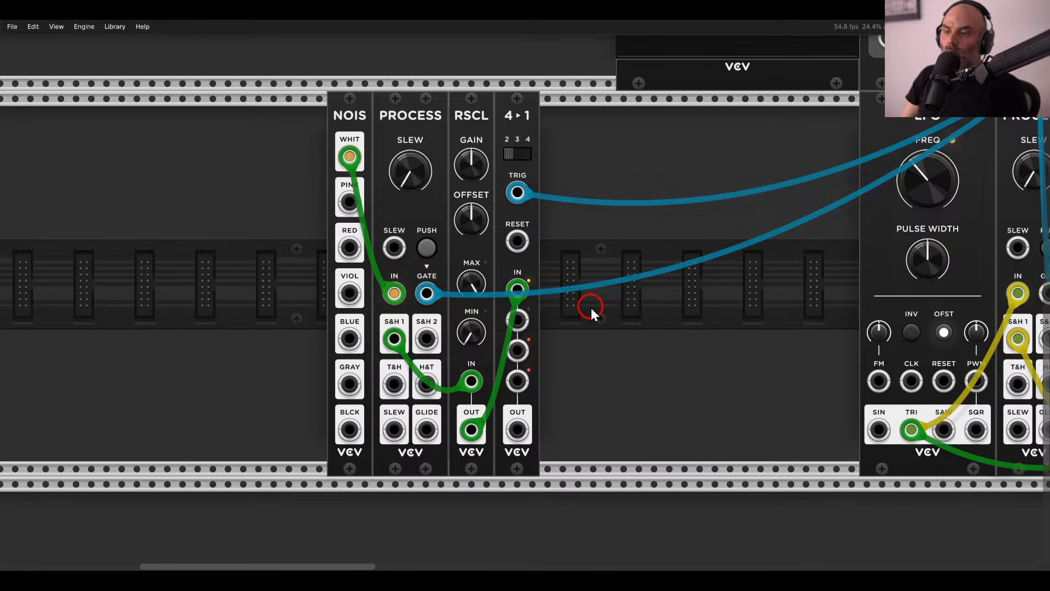
Patch the sequential switch's output to the OFS inputs of both the lower and the upper sQuant modules.
scroll(596, 310, "down", 4)
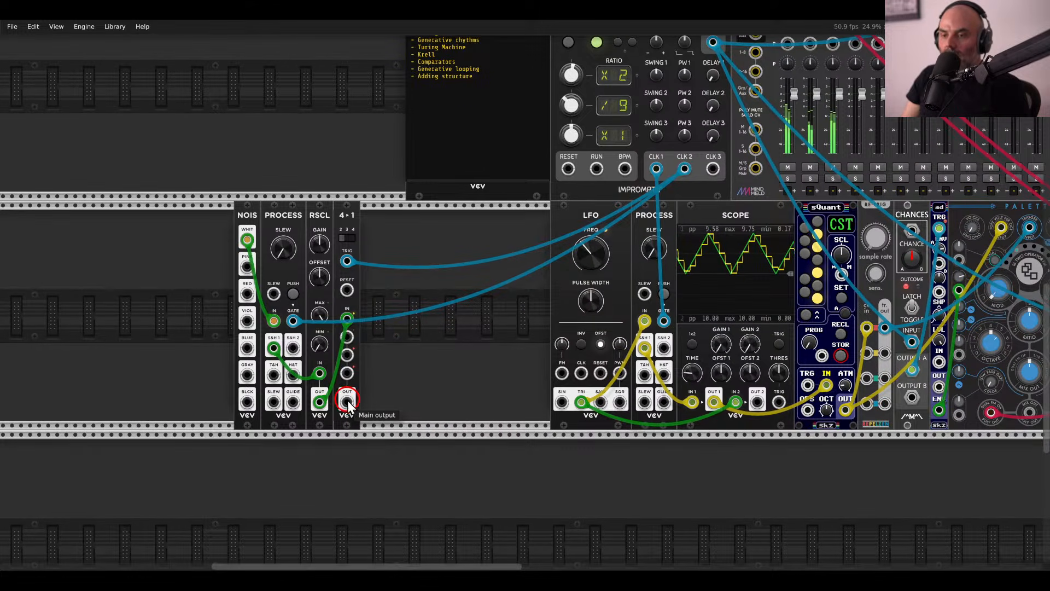
left_click_drag(348, 402, 807, 409)
scroll(479, 272, "up", 7)
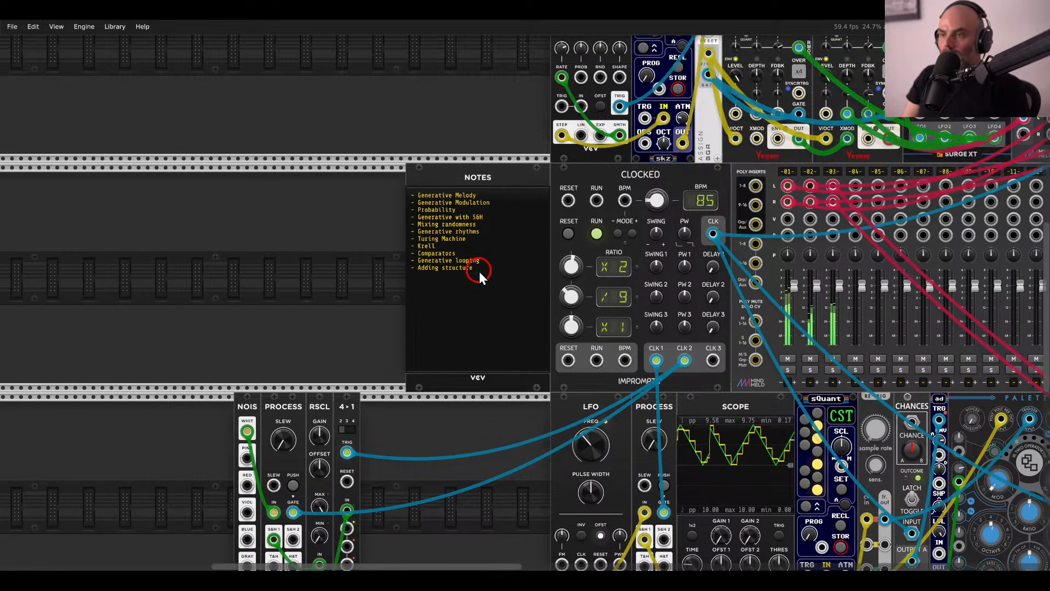
left_click_drag(646, 143, 347, 486)
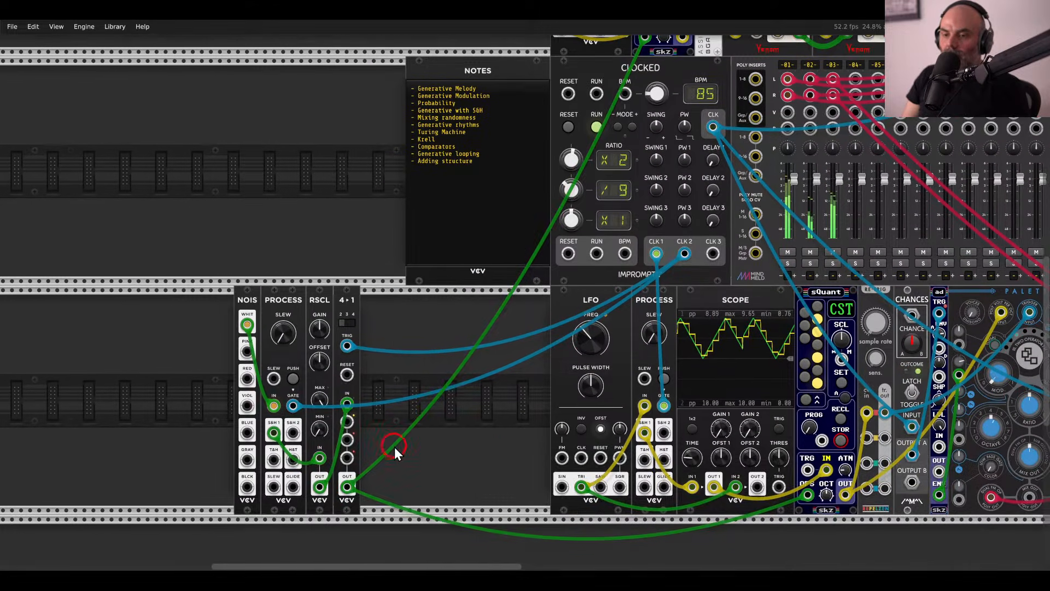
Set the Rescale module's gain to 15%.
scroll(585, 313, "up", 4)
left_click(542, 145)
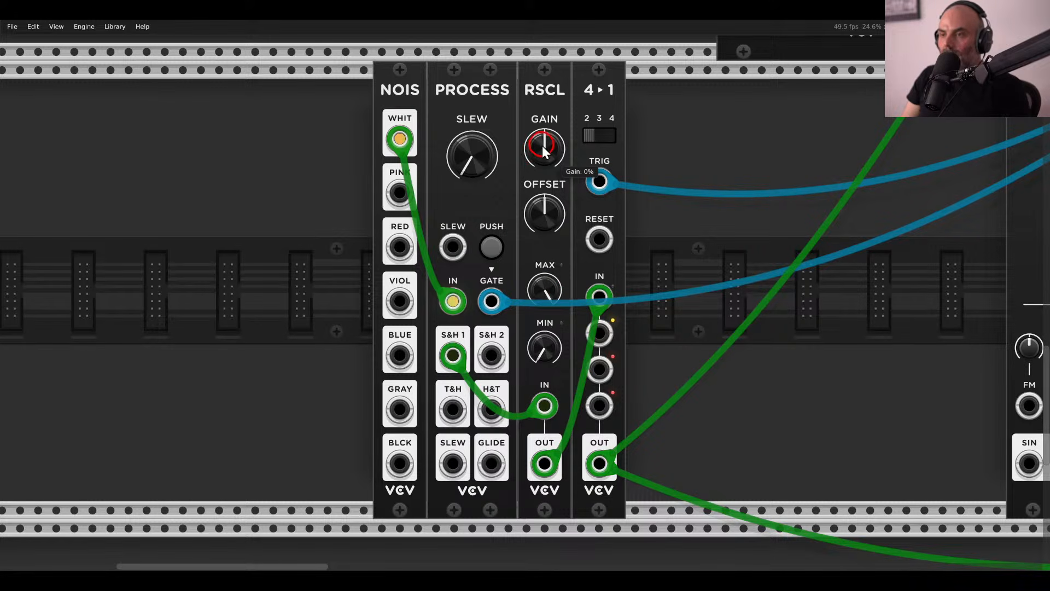
right_click(543, 145)
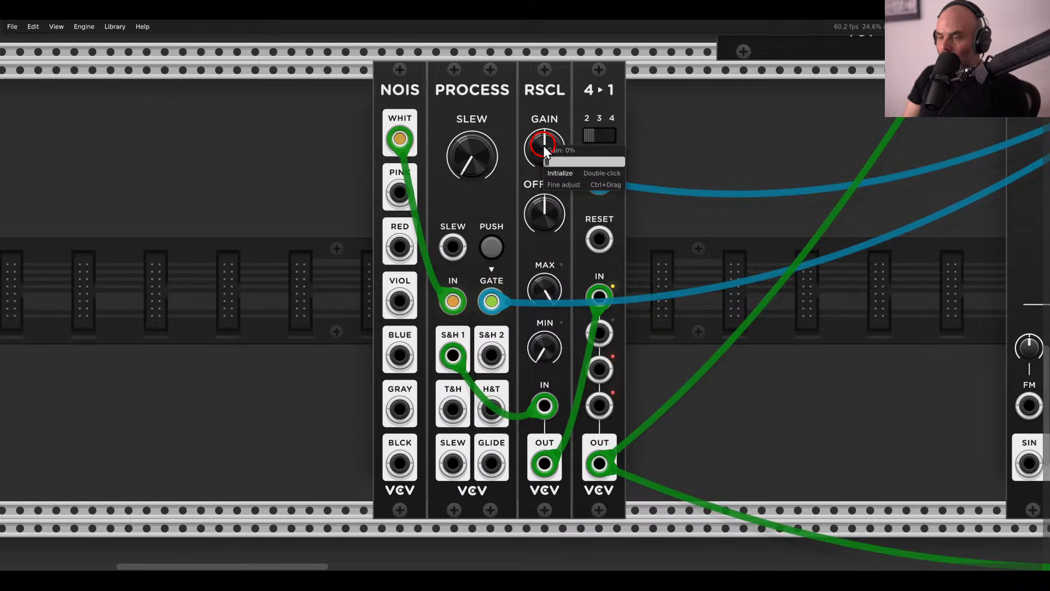
type("15")
key("Return")
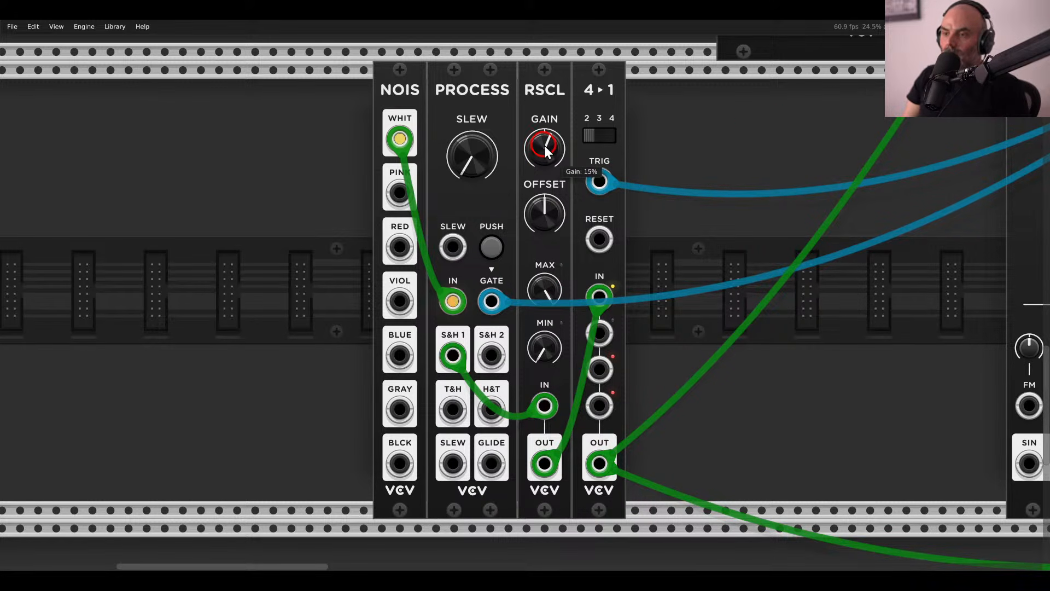
Select the Noise, Process, Rescale and switch modules and move them as a group closer to the LFO.
scroll(751, 147, "down", 3)
left_click_drag(821, 163, 519, 210)
left_click_drag(464, 188, 394, 183)
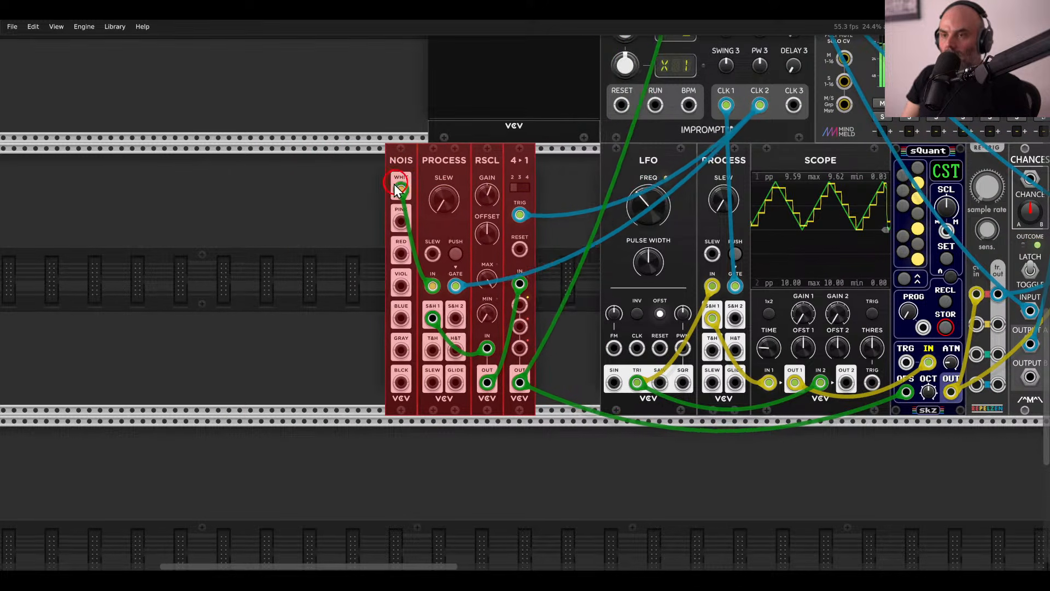
left_click(336, 226)
Set the Rescale module's gain to 25%.
scroll(336, 228, "up", 2)
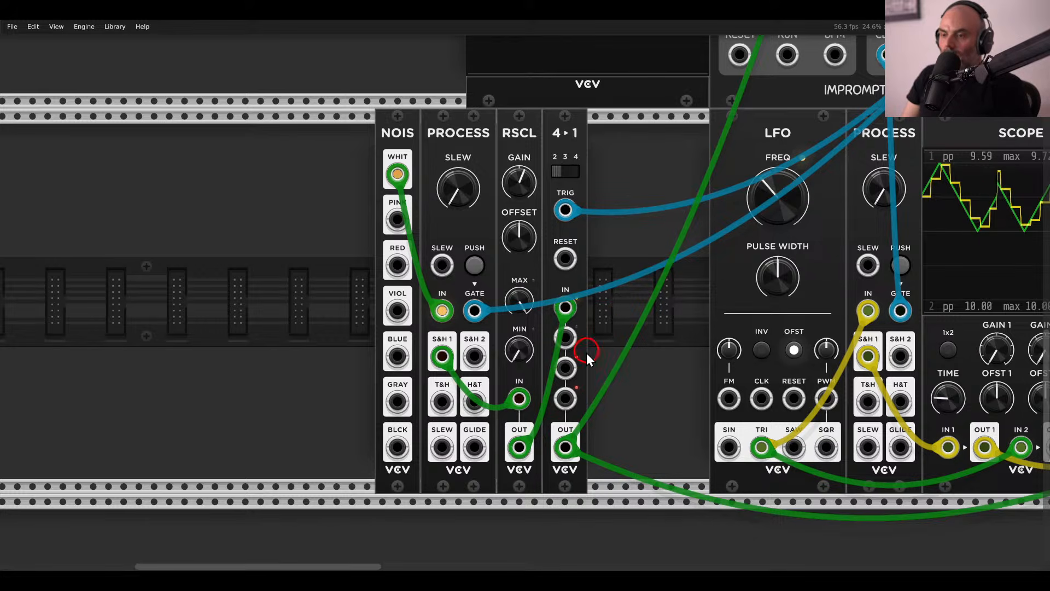
scroll(586, 352, "down", 1)
scroll(654, 352, "down", 2)
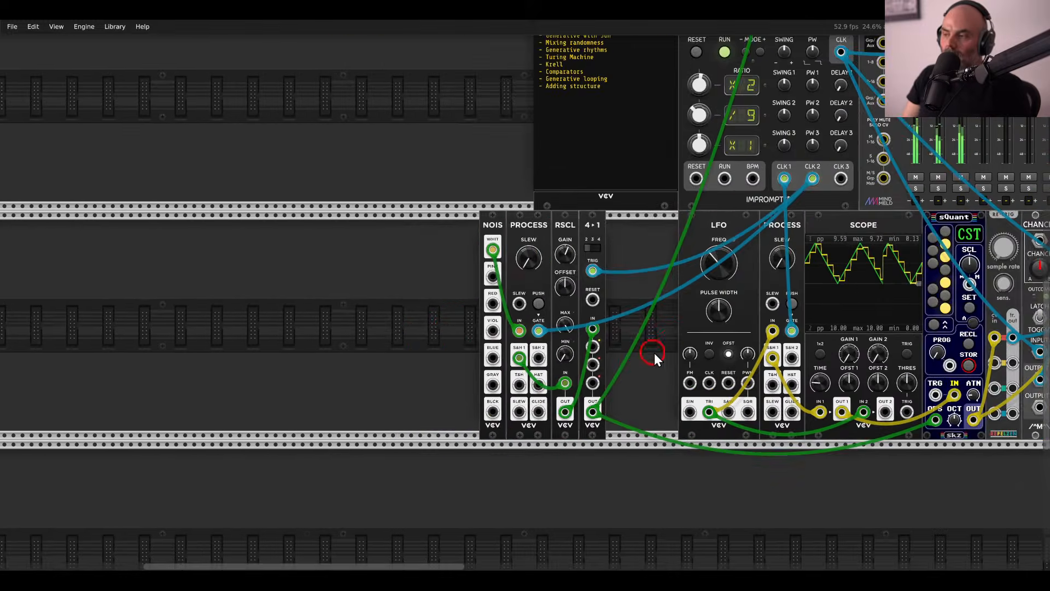
left_click_drag(654, 352, 409, 351)
left_click_drag(390, 277, 644, 258)
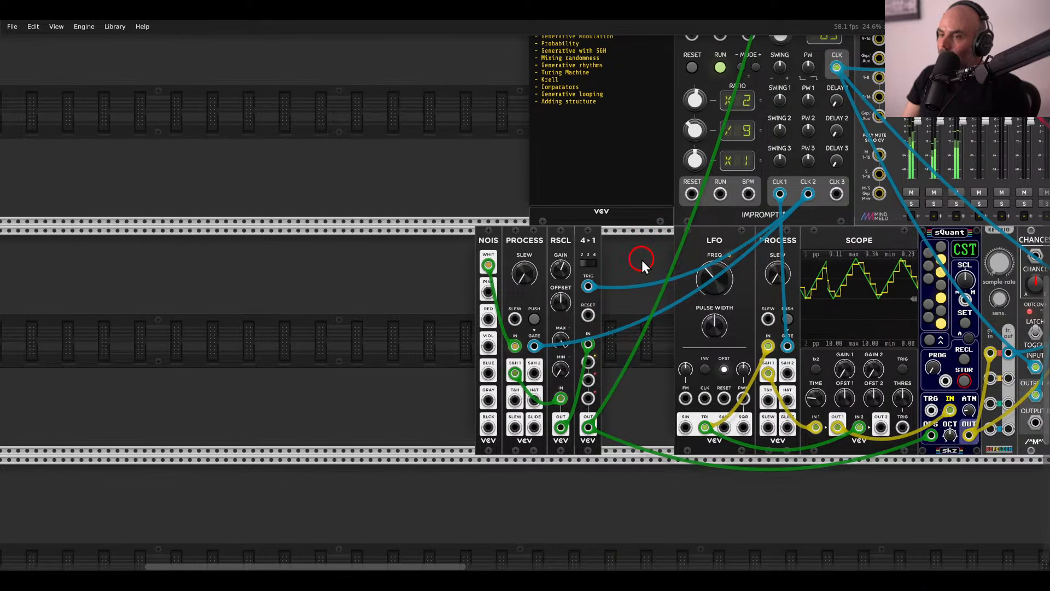
scroll(602, 276, "up", 3)
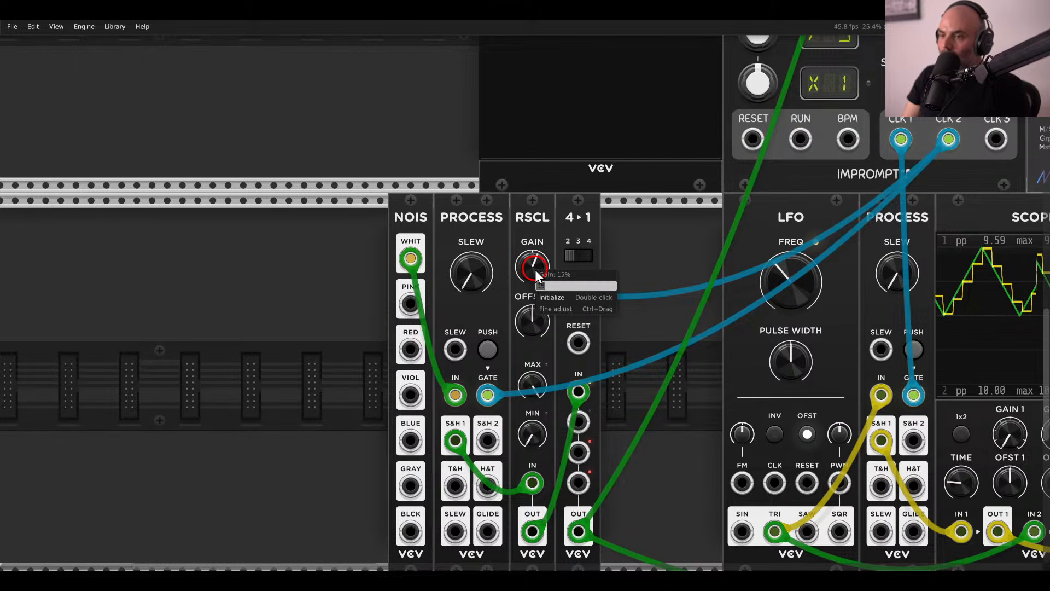
left_click(535, 271)
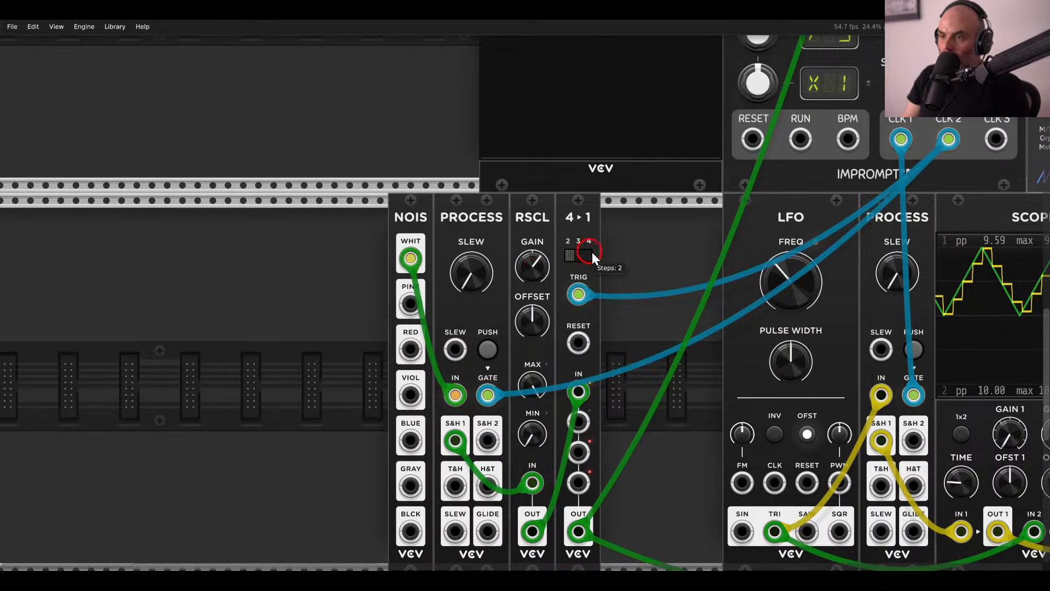
Move the Noise, Process, Rescale and switch group flush against the LFO.
scroll(626, 245, "down", 4)
left_click_drag(661, 256, 457, 325)
left_click(379, 343)
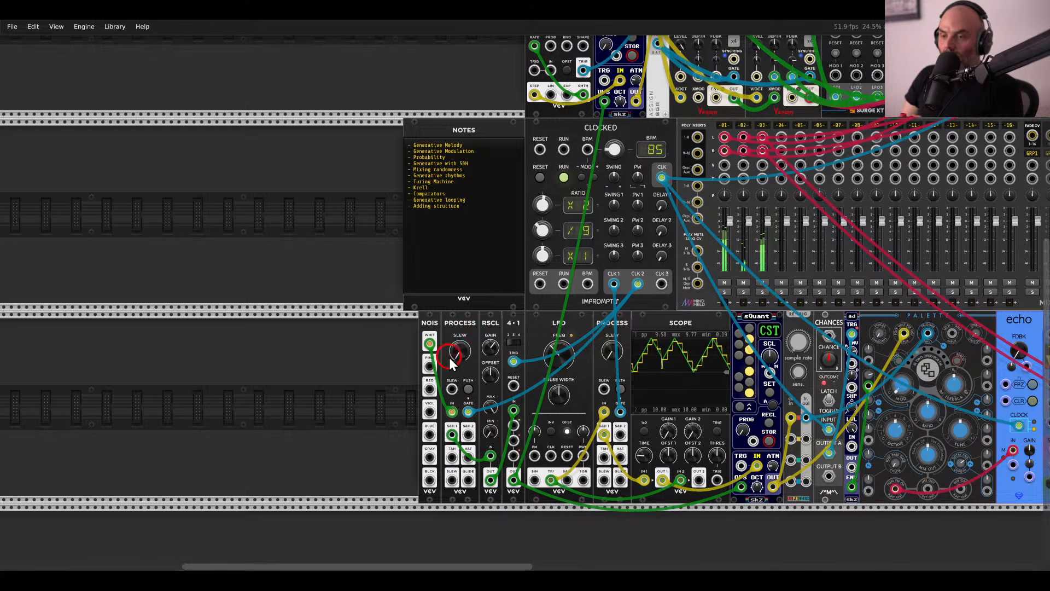
Change the Rescale module's gain to 15%.
right_click(492, 350)
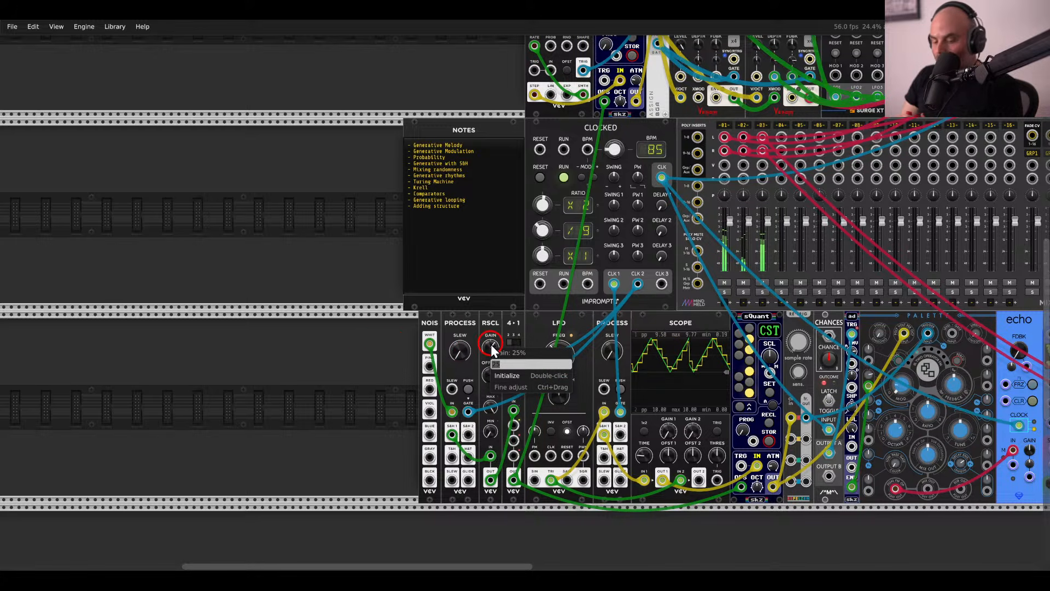
type("15")
key("Return")
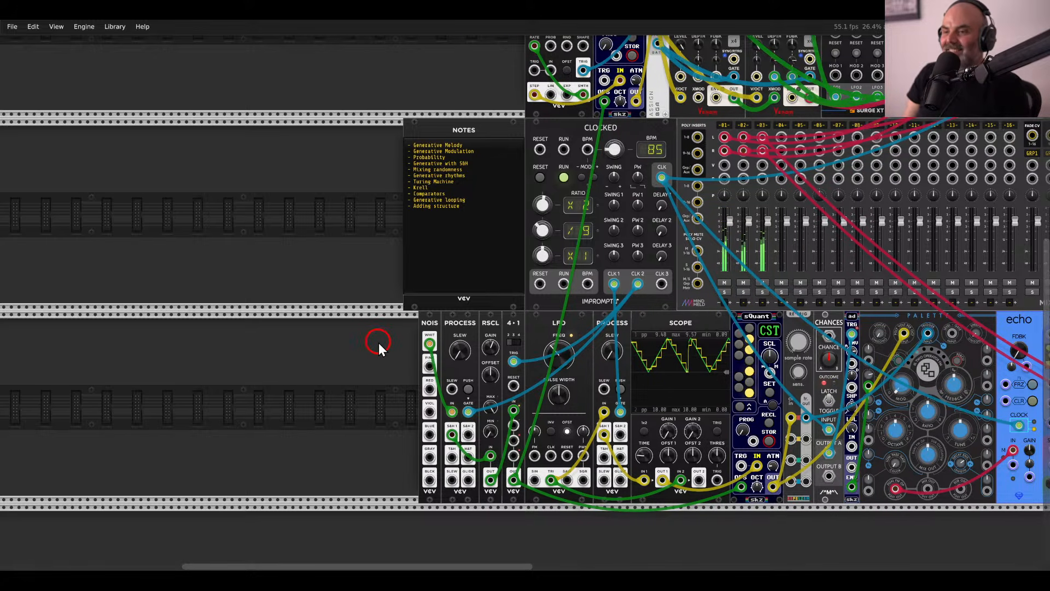
Select the whole module row from Noise to Echo and shift it so it starts in line with Clocked's edge.
left_click_drag(379, 342, 806, 362)
scroll(106, 313, "down", 2)
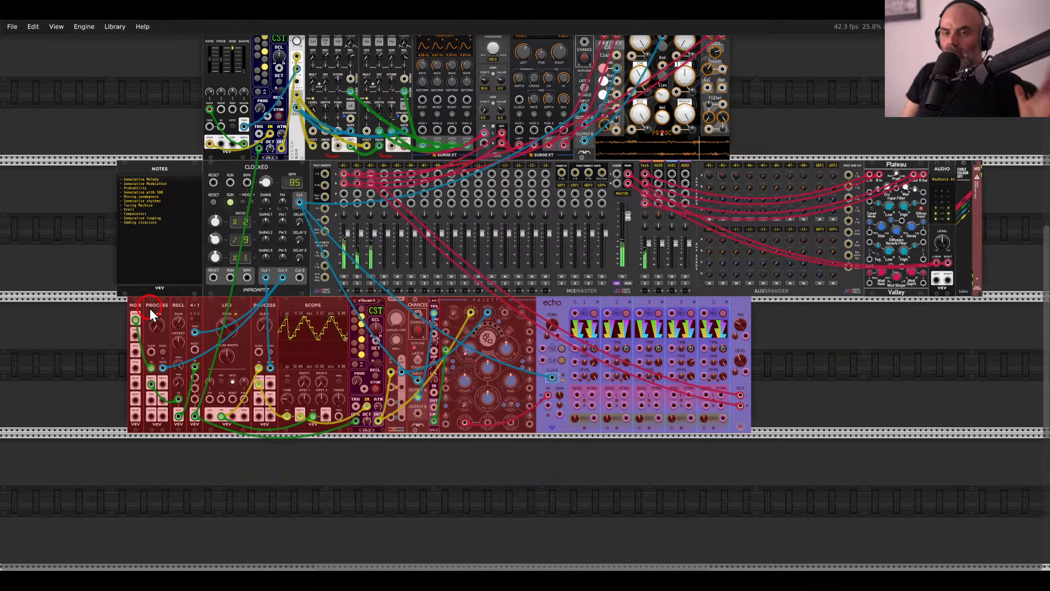
left_click_drag(150, 307, 222, 306)
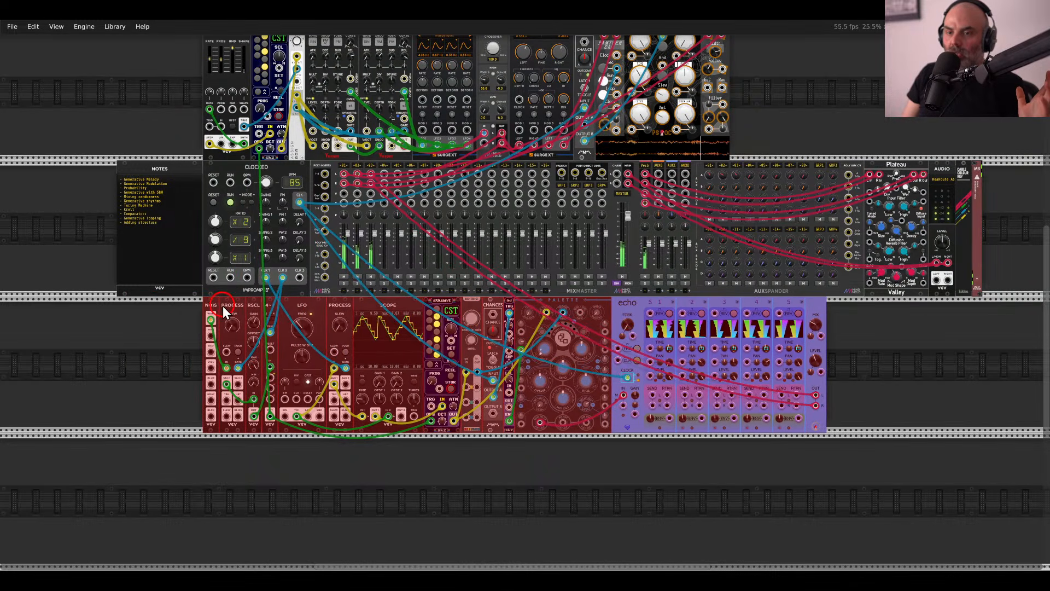
left_click(172, 320)
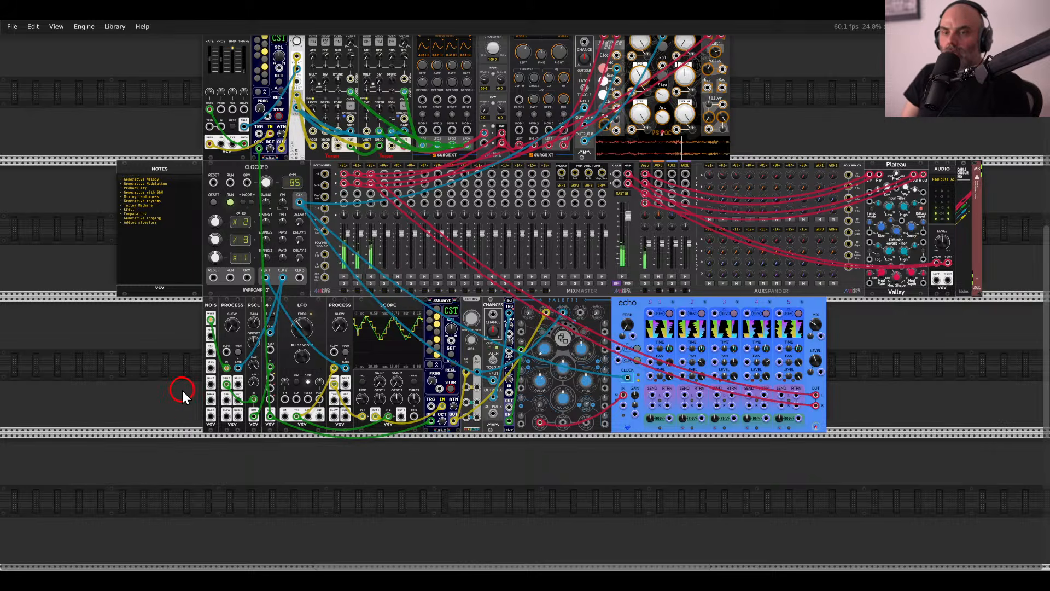
Select the entire module row beneath Clocked and move it up above Clocked to free the row below.
scroll(186, 363, "up", 3)
left_click_drag(170, 444, 889, 448)
left_click_drag(421, 417, 419, 106)
left_click_drag(336, 460, 521, 379)
Search the module library for "kick" and place the VCV Kick module in the empty row beneath the mixer.
scroll(483, 373, "up", 3)
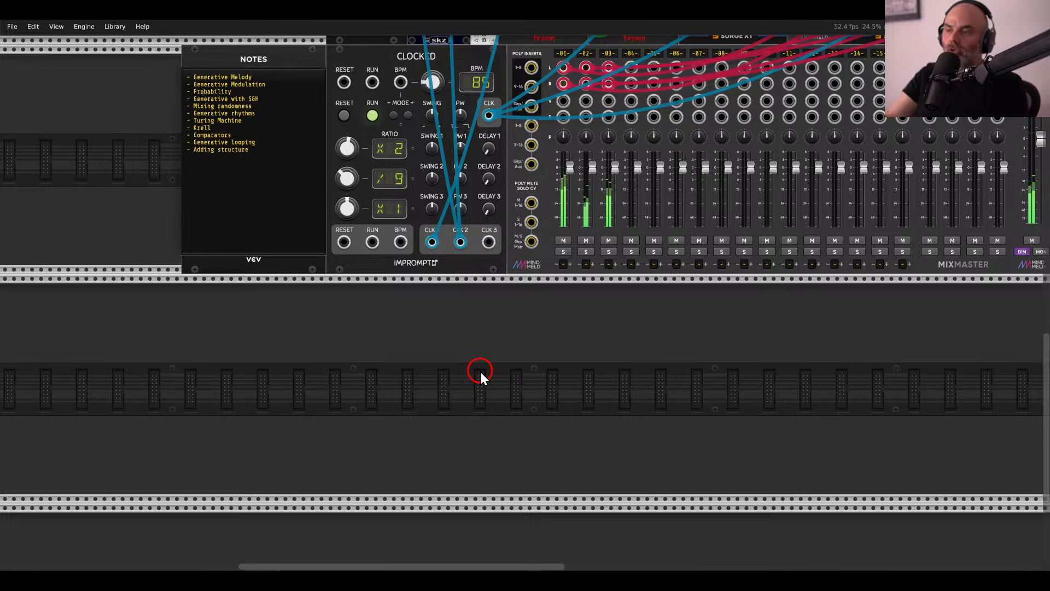
right_click(481, 374)
type("kick")
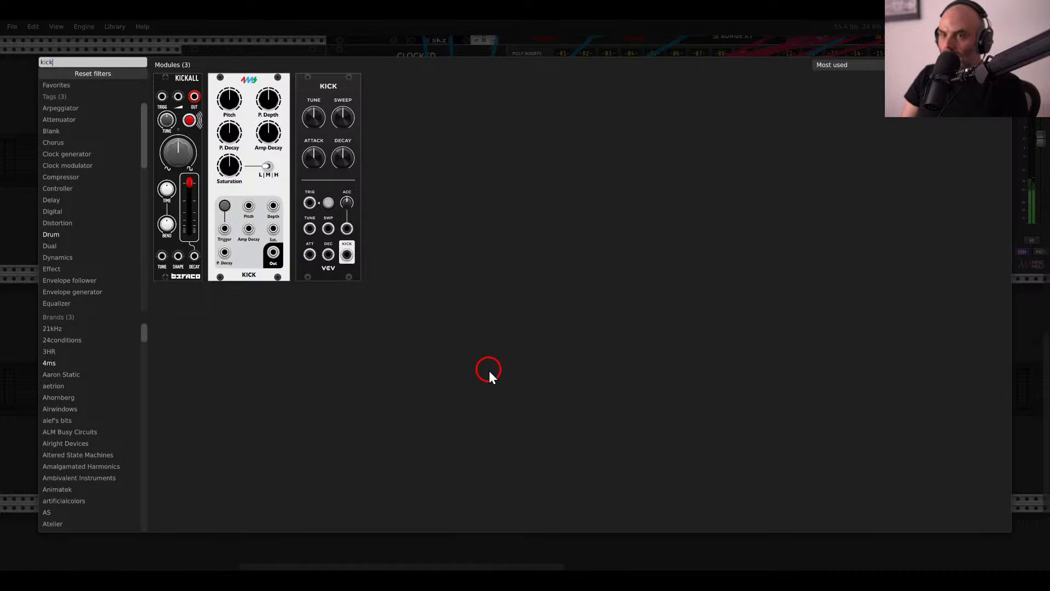
left_click(340, 103)
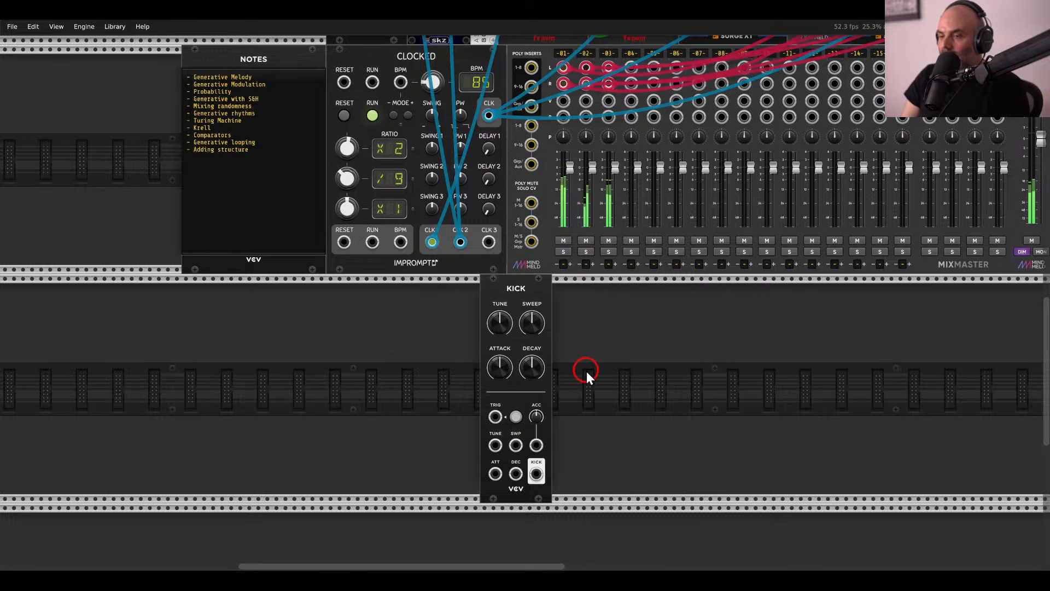
left_click_drag(521, 297, 558, 298)
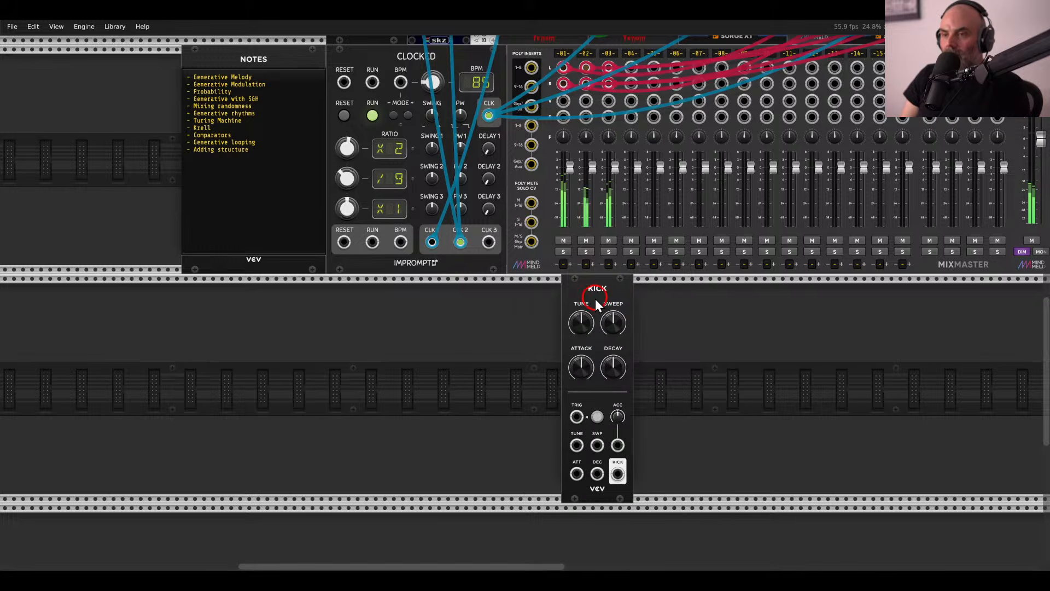
Add Sickozell trigSeq beneath Clocked by searching for "trig", and patch Clocked's CLK 1 and reset outputs to its clock and reset inputs.
right_click(509, 347)
type("tri")
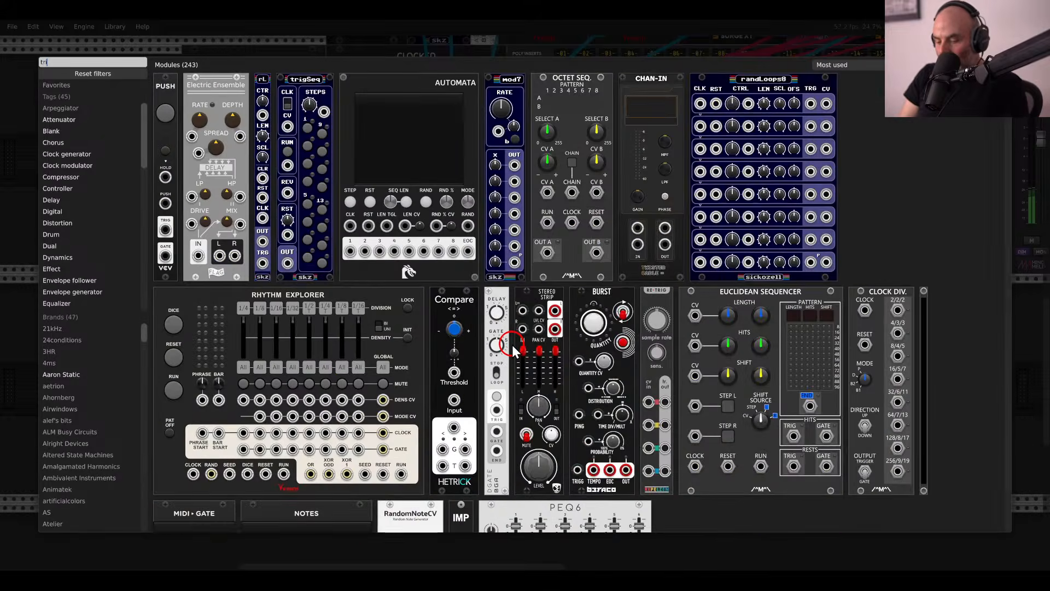
type("g")
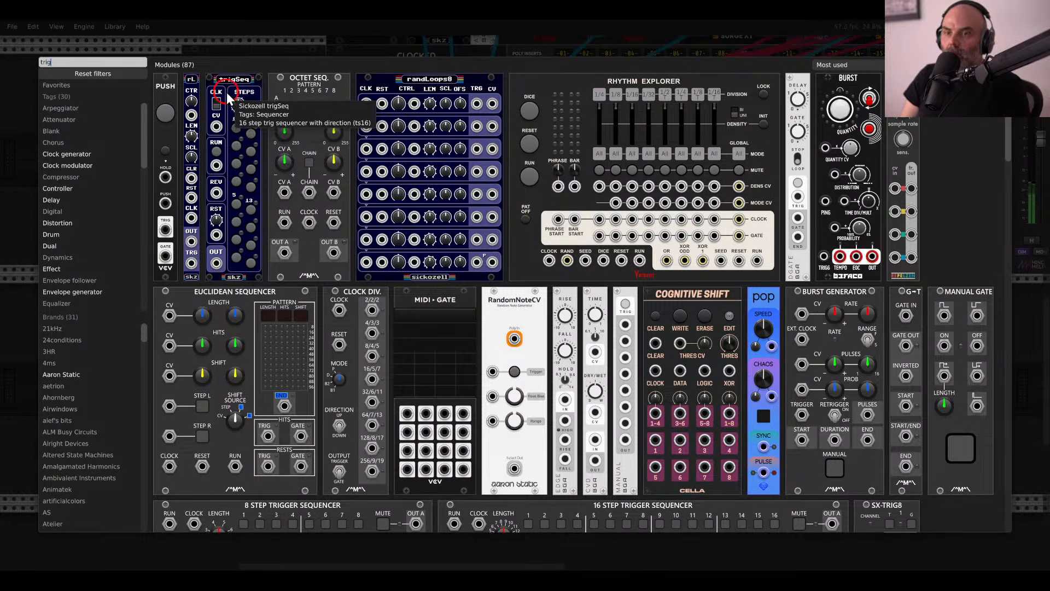
left_click_drag(227, 92, 431, 242)
left_click(411, 333)
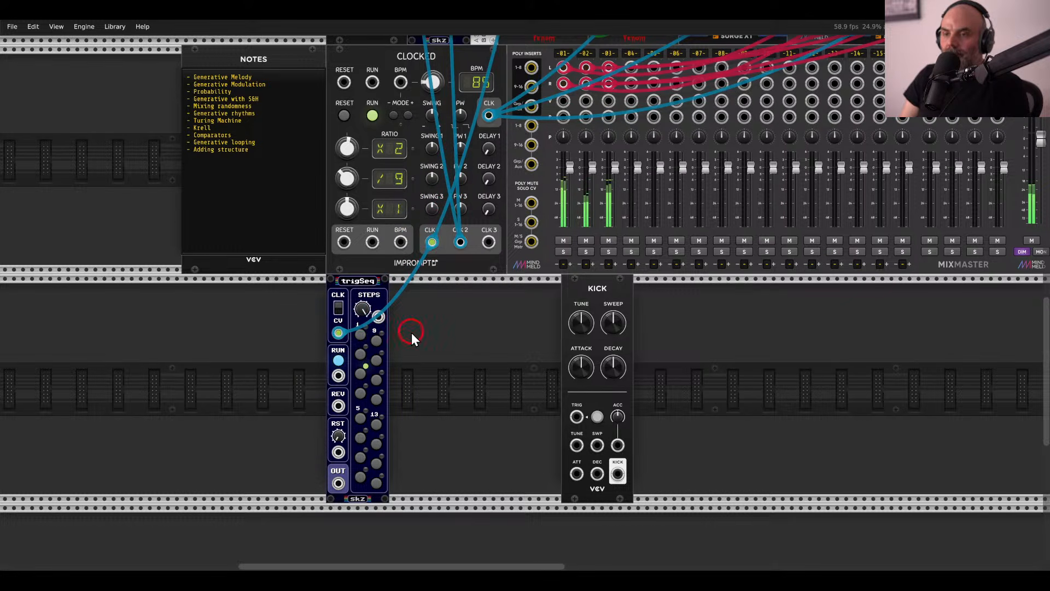
left_click_drag(338, 452, 344, 242)
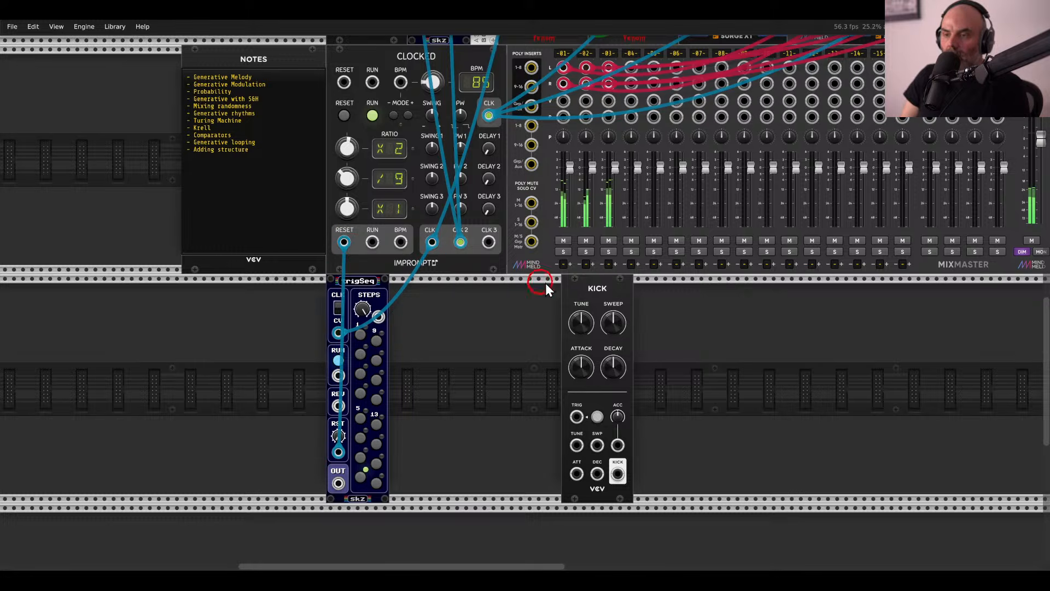
Move Kick flush against trigSeq and patch trigSeq's output to Kick's trigger input.
left_click_drag(580, 285, 336, 364)
left_click_drag(306, 291, 402, 301)
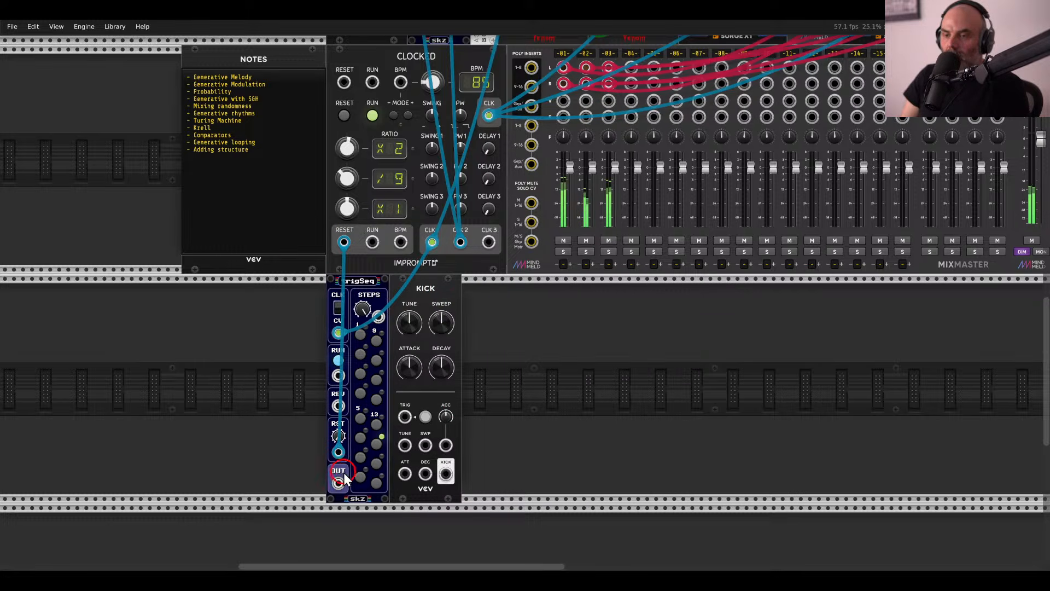
left_click_drag(338, 483, 404, 417)
left_click(450, 460)
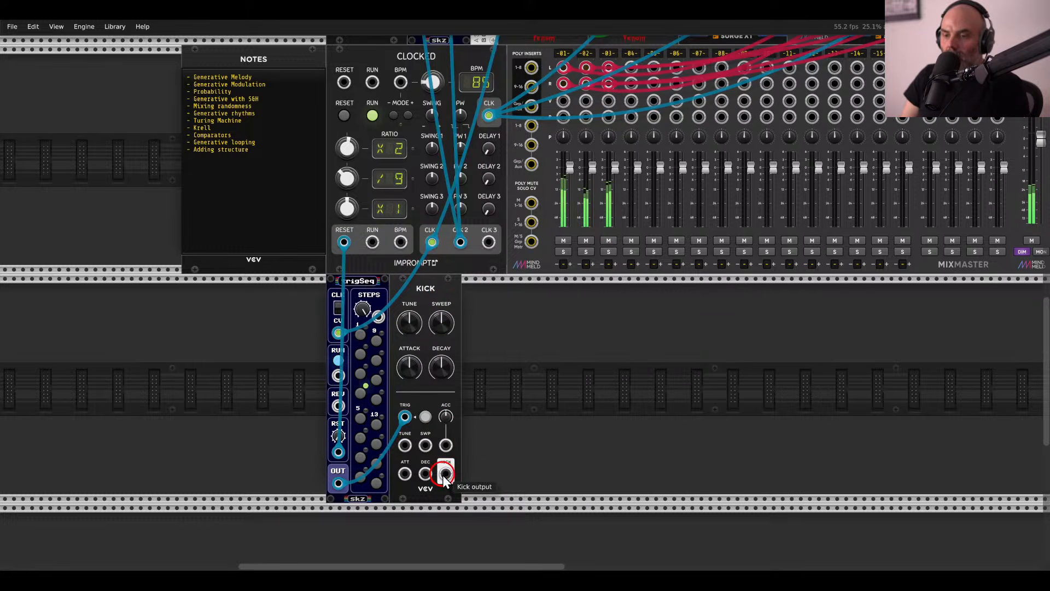
Patch Kick's output to mixer channel 4, and set trigSeq to a shorter sequence with step 1 enabled.
left_click_drag(445, 473, 635, 75)
left_click(359, 335)
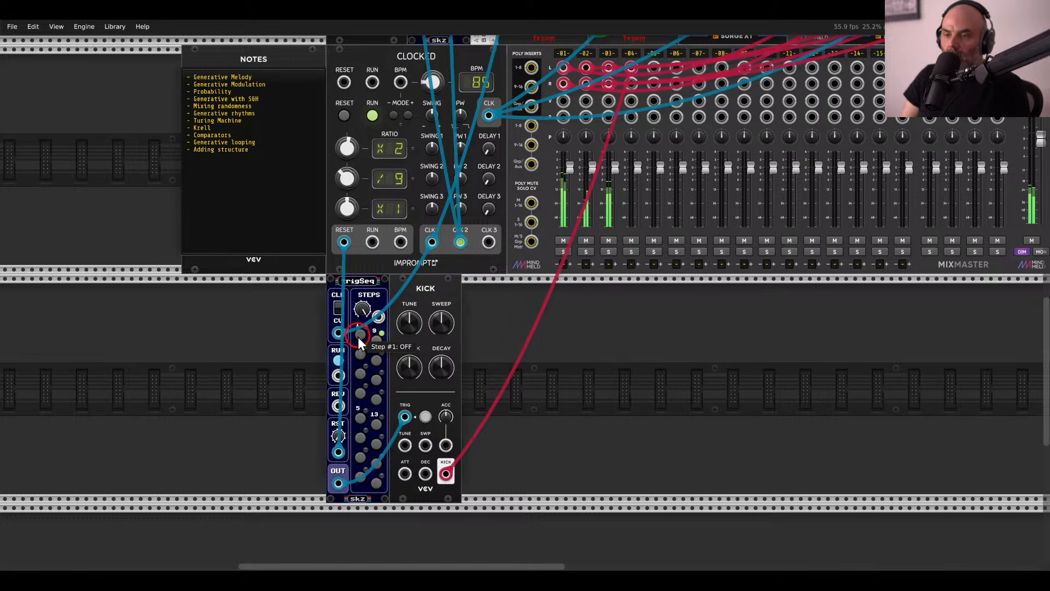
left_click(358, 335)
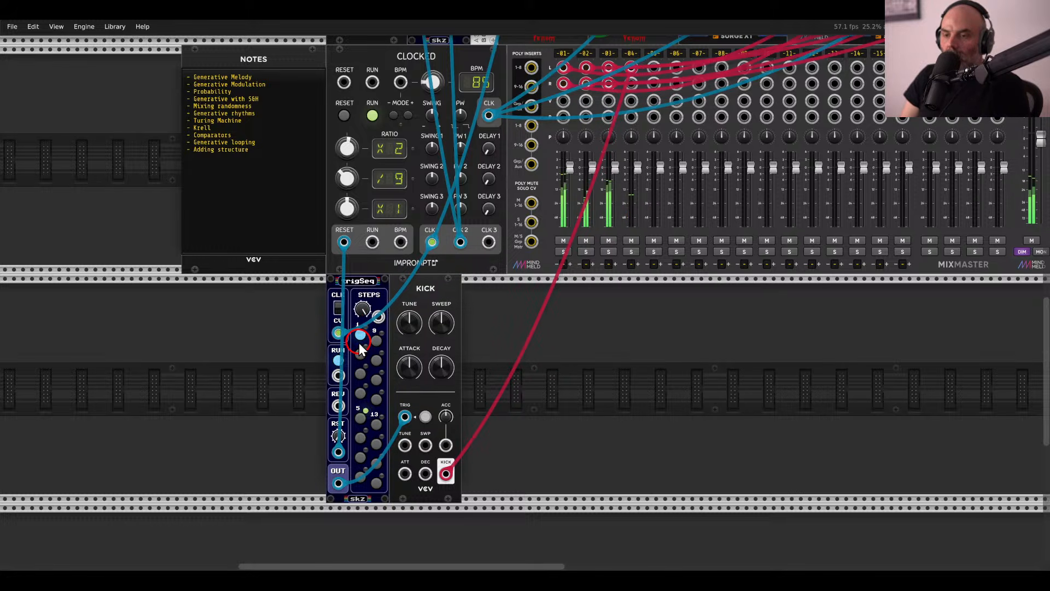
left_click(364, 307)
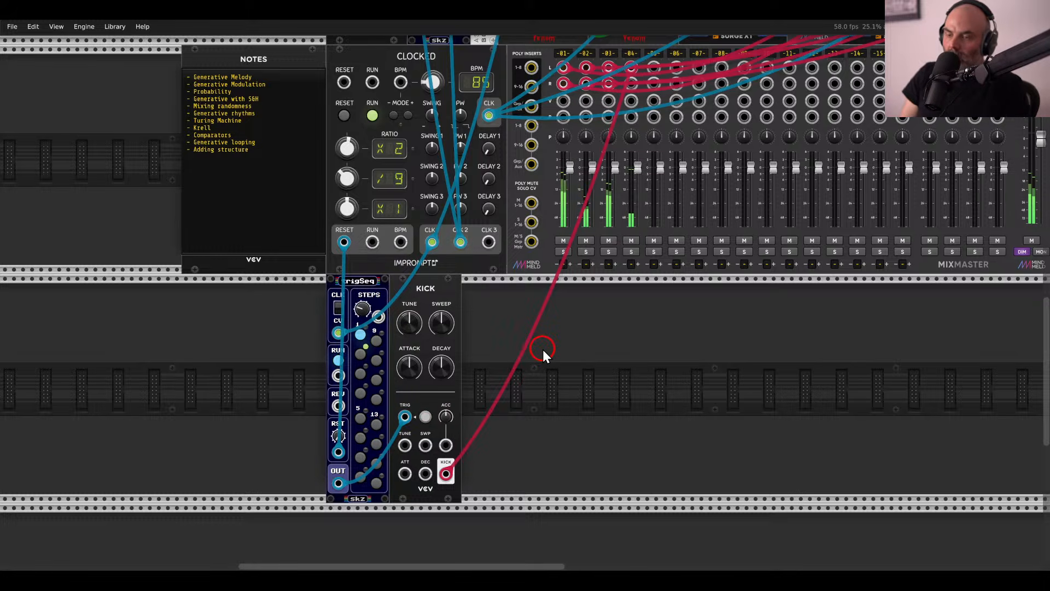
Search the module library for "tap", place Tap Dancer beside Kick, and patch Kick's output to its left input.
scroll(526, 358, "down", 2)
scroll(482, 320, "up", 5)
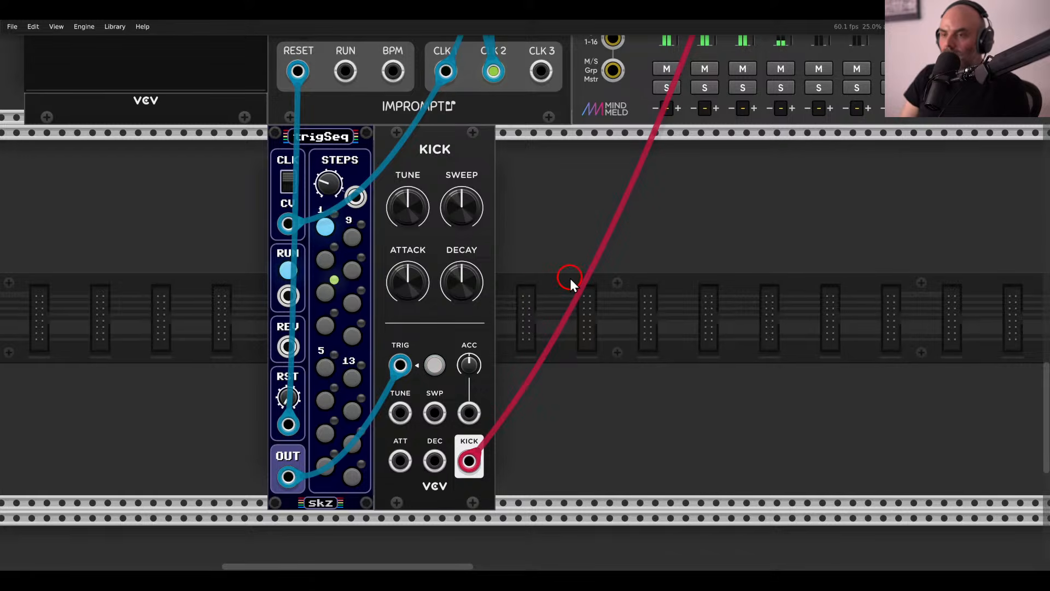
right_click(570, 276)
type("tap")
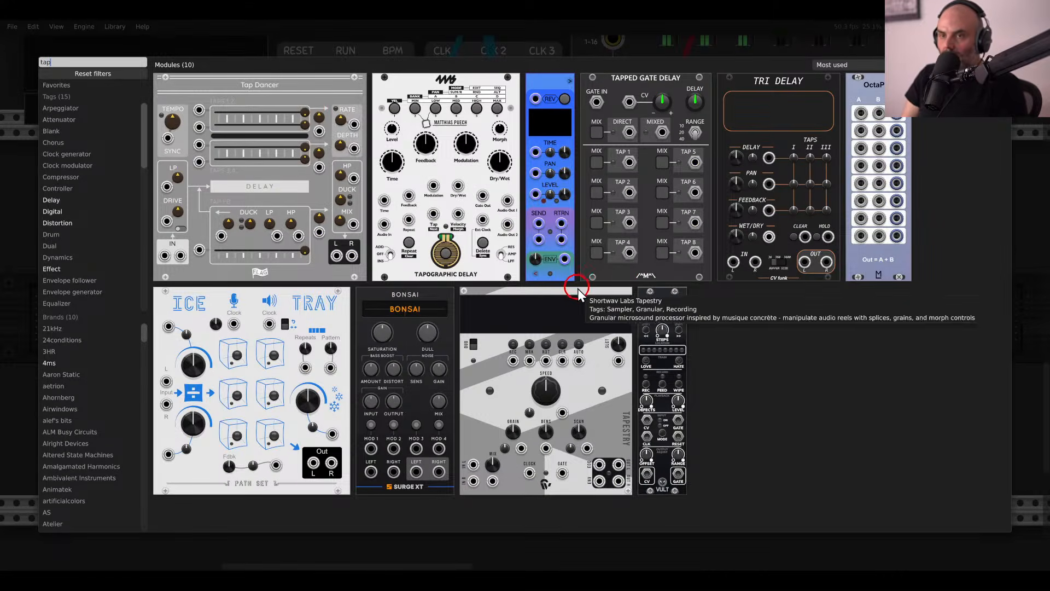
left_click(307, 108)
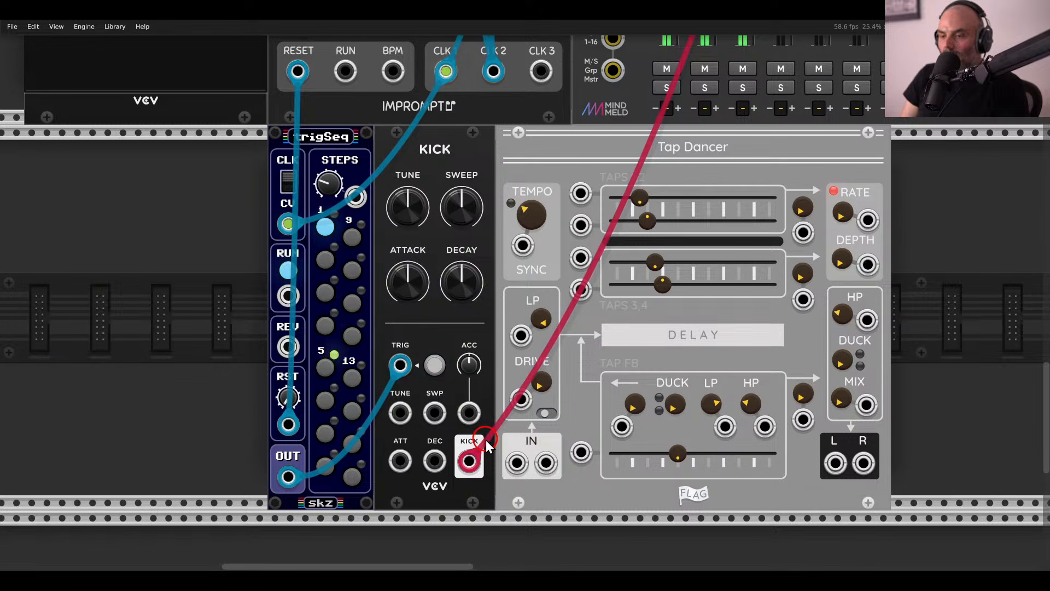
left_click_drag(478, 462, 517, 462)
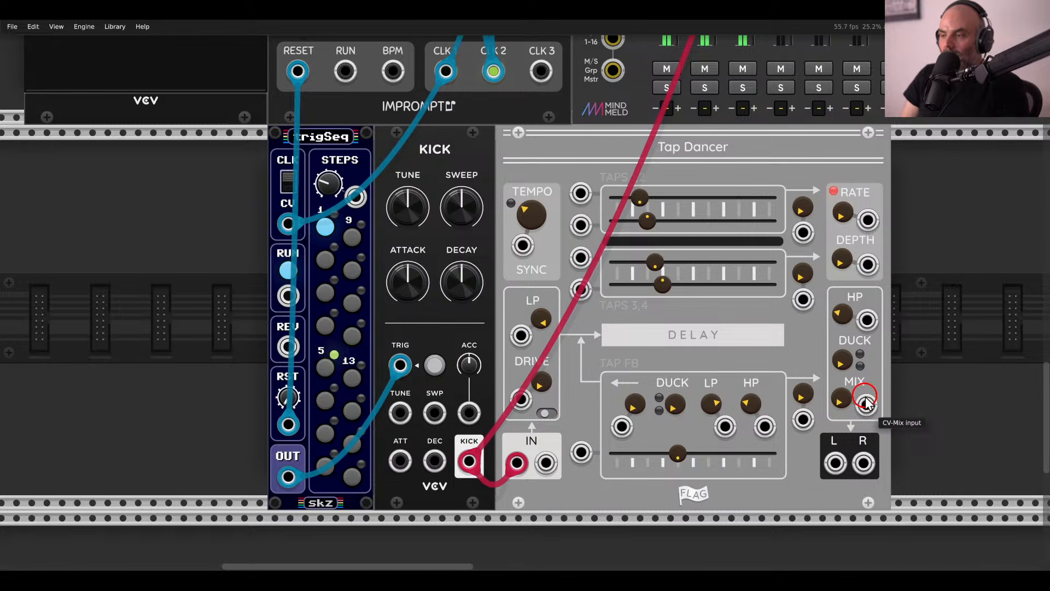
Turn Kick's sweep down to minimum and slightly lower its attack and decay.
scroll(692, 270, "down", 3)
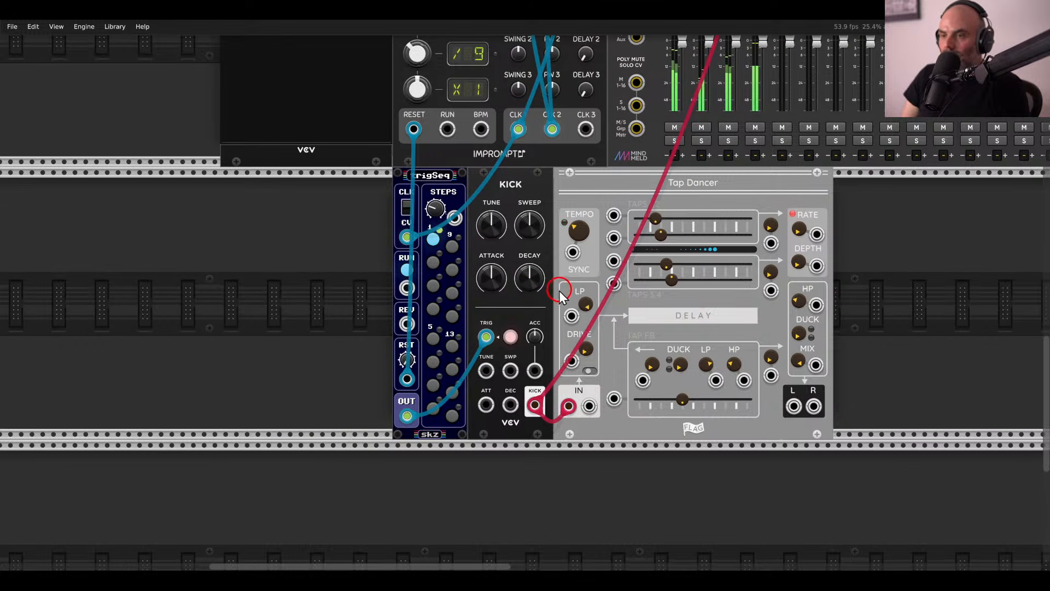
left_click_drag(536, 228, 529, 336)
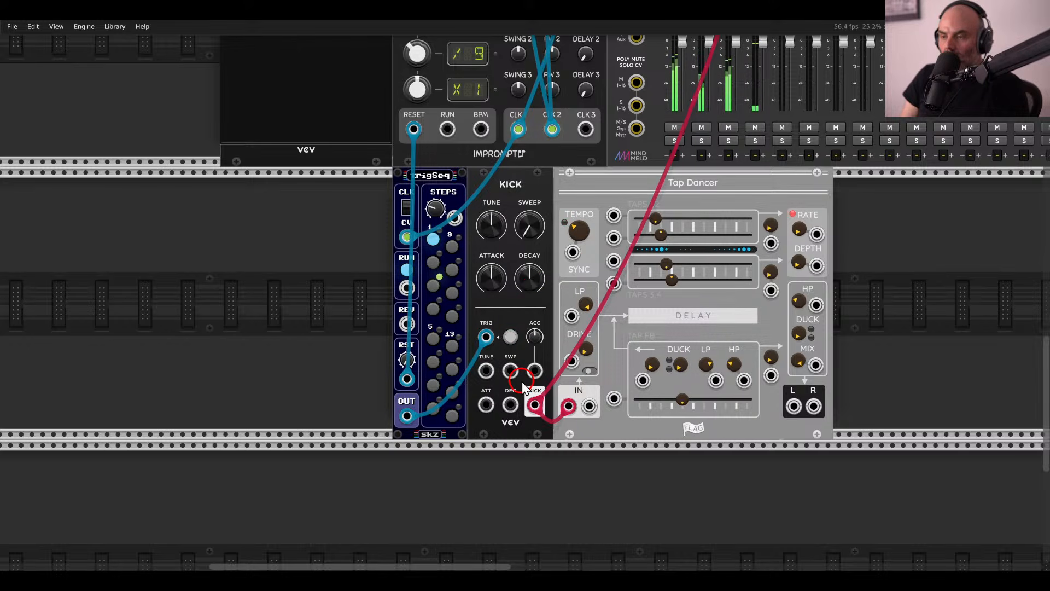
left_click_drag(497, 284, 497, 306)
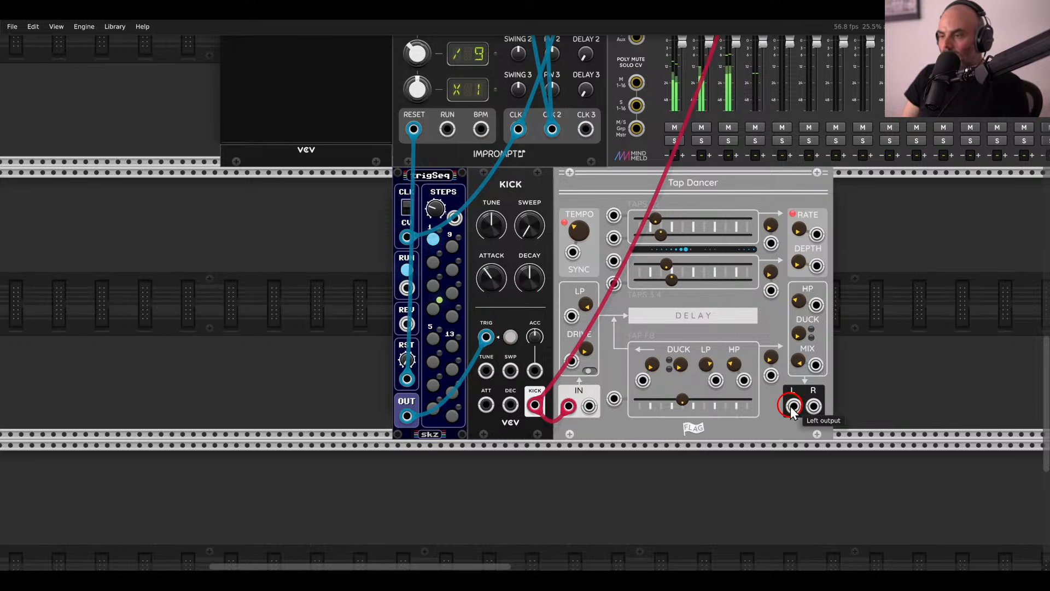
left_click_drag(536, 272, 536, 280)
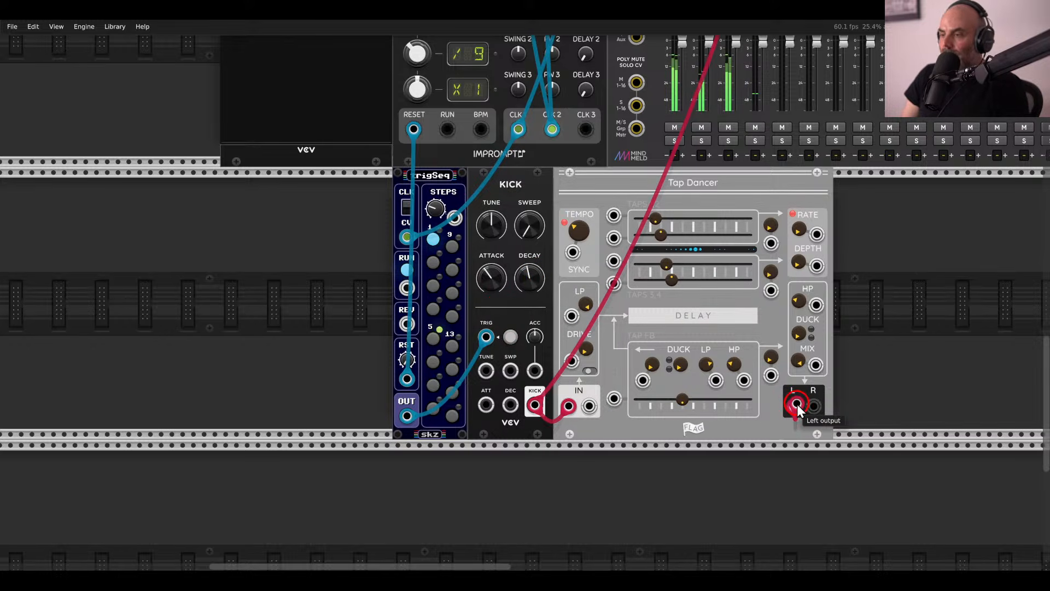
Patch Tap Dancer's left and right outputs to the left and right inputs of mixer channel 5.
scroll(789, 399, "up", 5)
left_click_drag(789, 400, 813, 371)
scroll(779, 190, "down", 4)
scroll(779, 191, "down", 1)
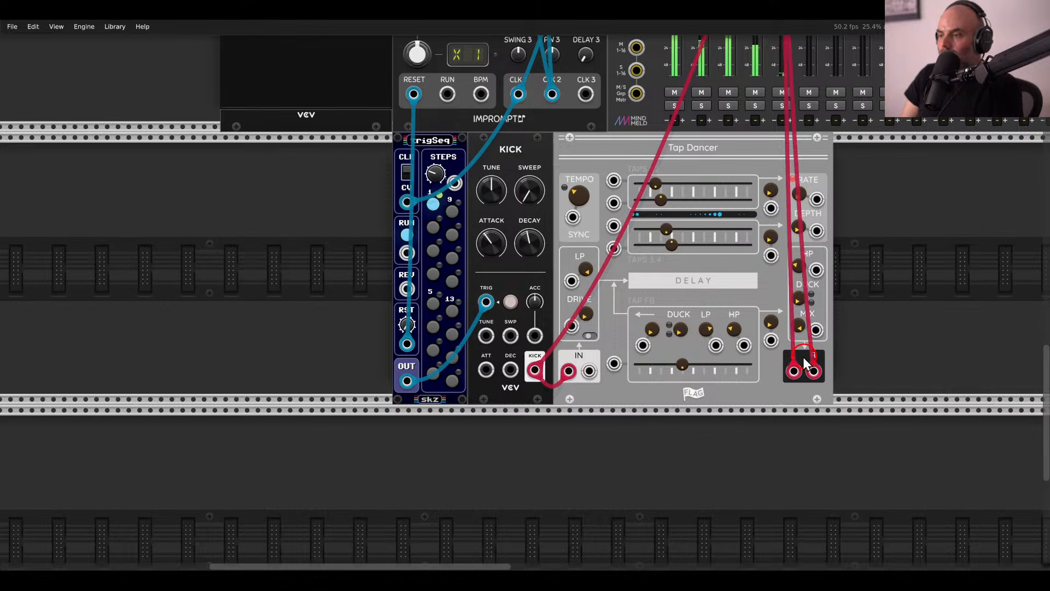
Set Tap Dancer's tempo to match Clocked's 85 BPM.
scroll(722, 175, "up", 3)
scroll(722, 175, "right", 2)
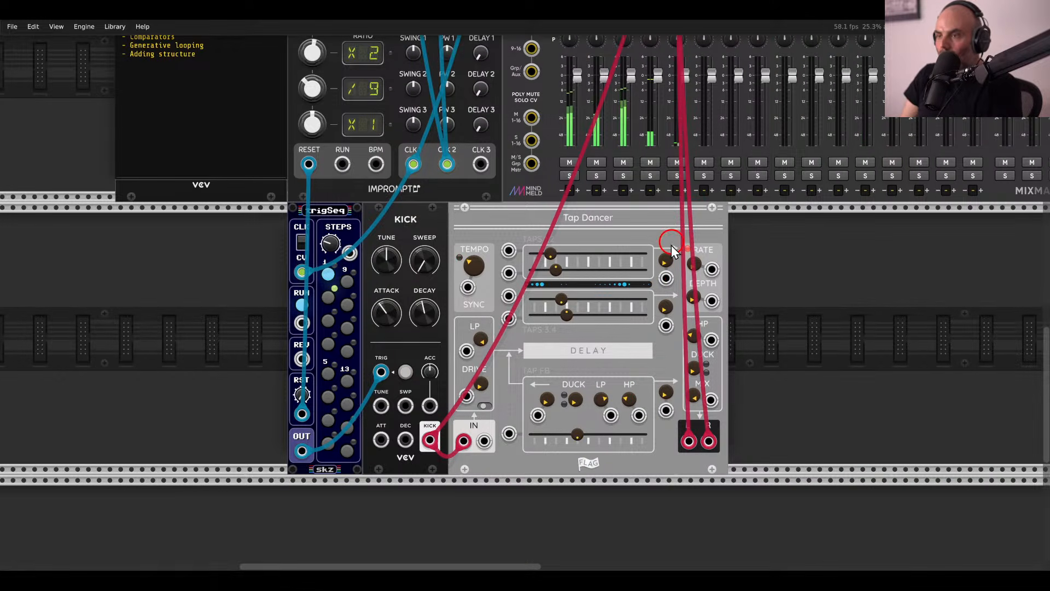
scroll(454, 246, "up", 2)
scroll(412, 215, "down", 4)
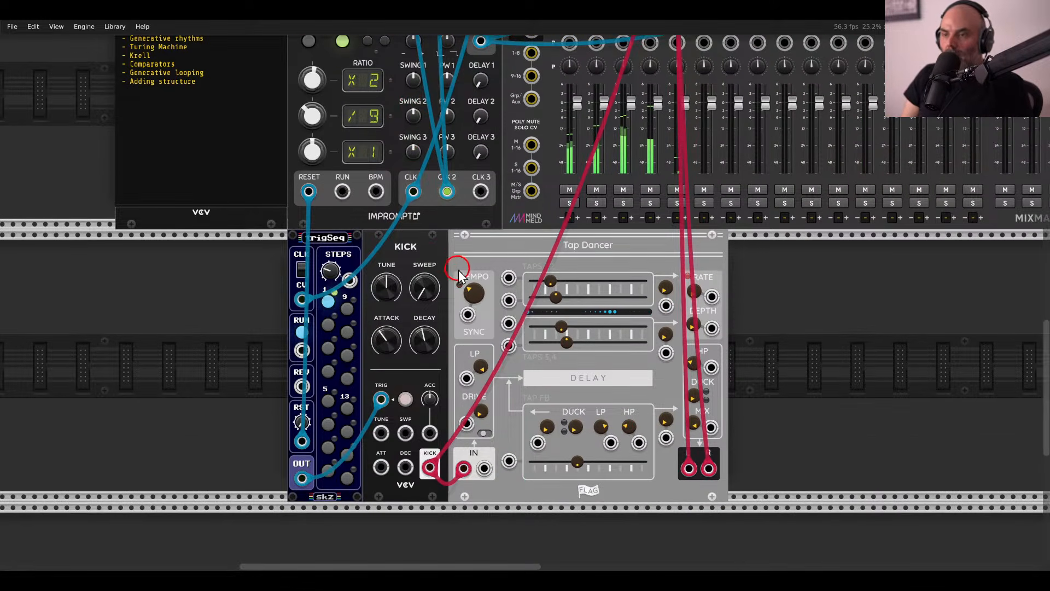
right_click(477, 294)
type("8")
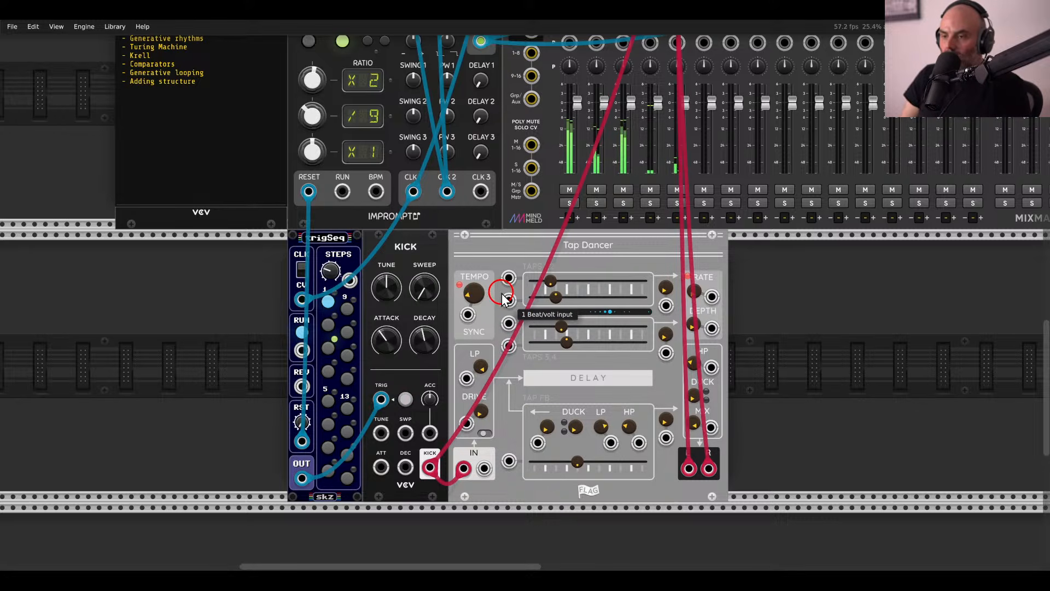
key("Return")
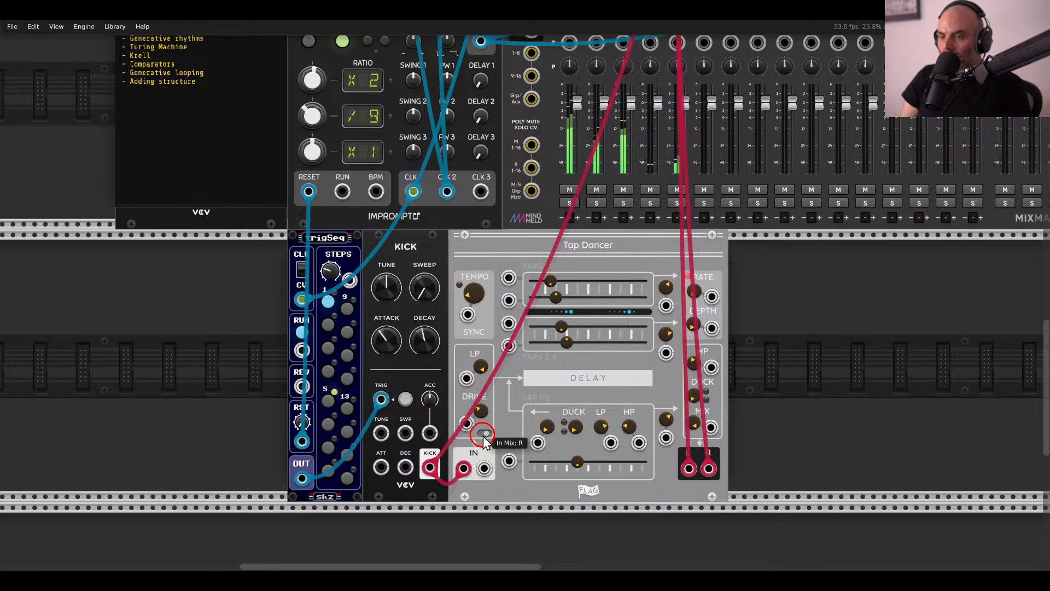
Adjust Tap Dancer's input section and set mixer channel 5's Verb send to about -15.8 dB.
left_click_drag(481, 411, 485, 384)
left_click_drag(475, 341, 474, 321)
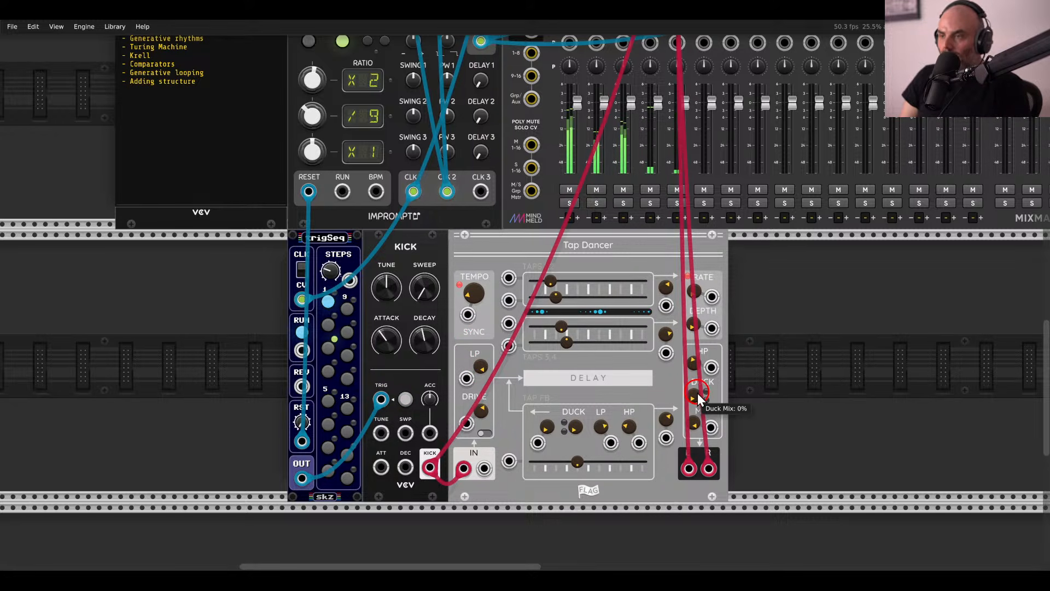
left_click_drag(803, 241, 322, 526)
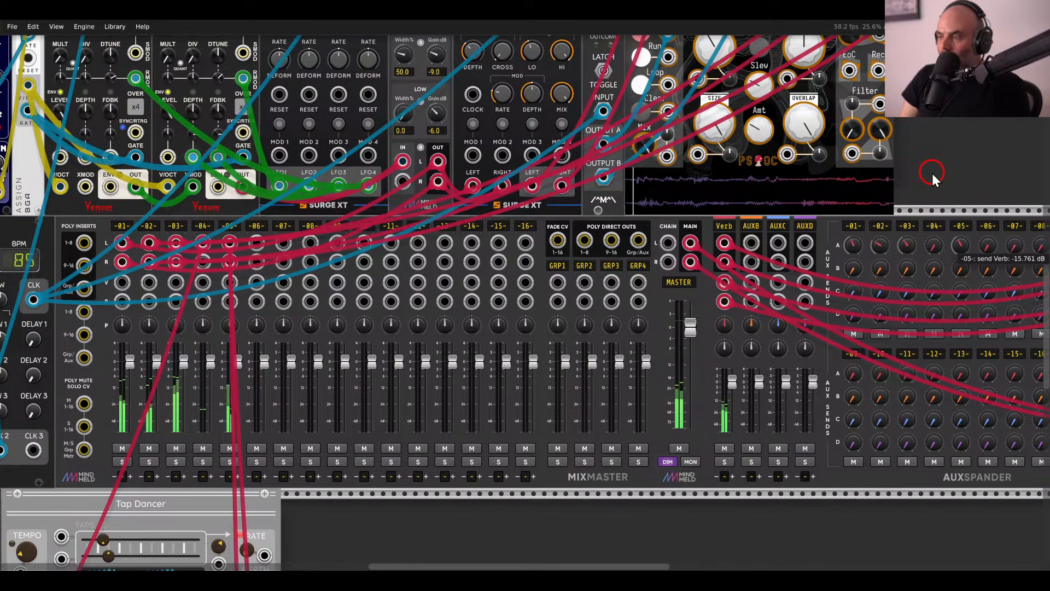
Solo mixer channels 4 and 5 to audition the kick and its delay, and release the solos.
left_click(207, 463)
left_click(224, 463)
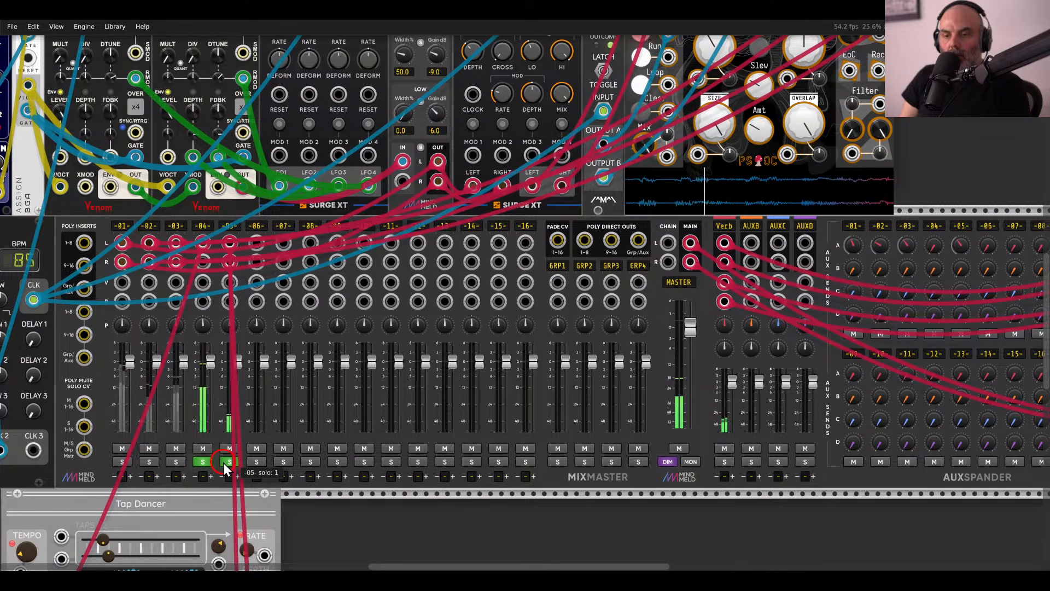
scroll(221, 457, "down", 5)
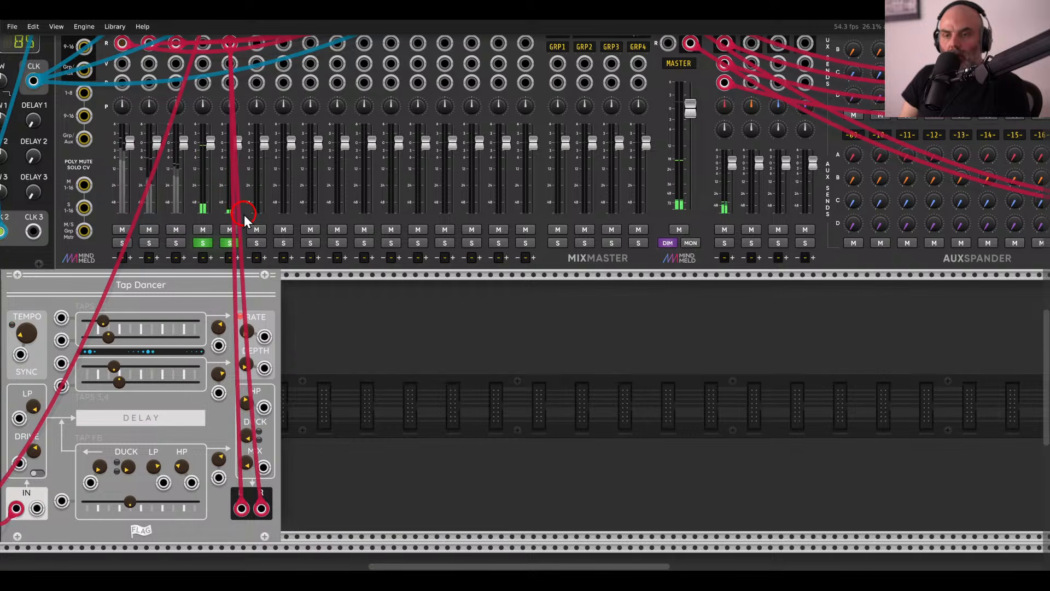
left_click(202, 242)
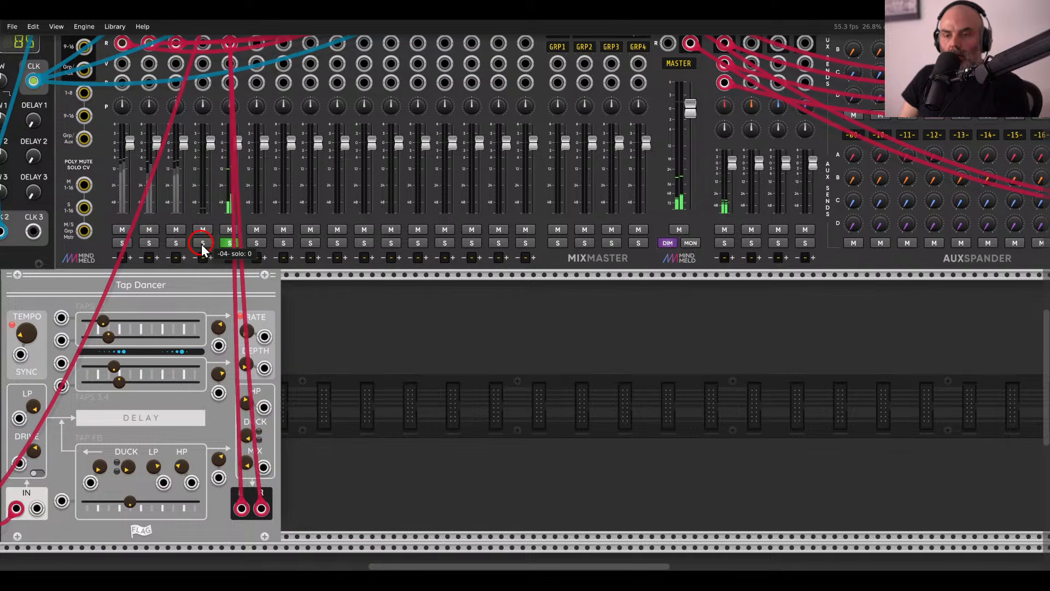
left_click(202, 243)
left_click(202, 244)
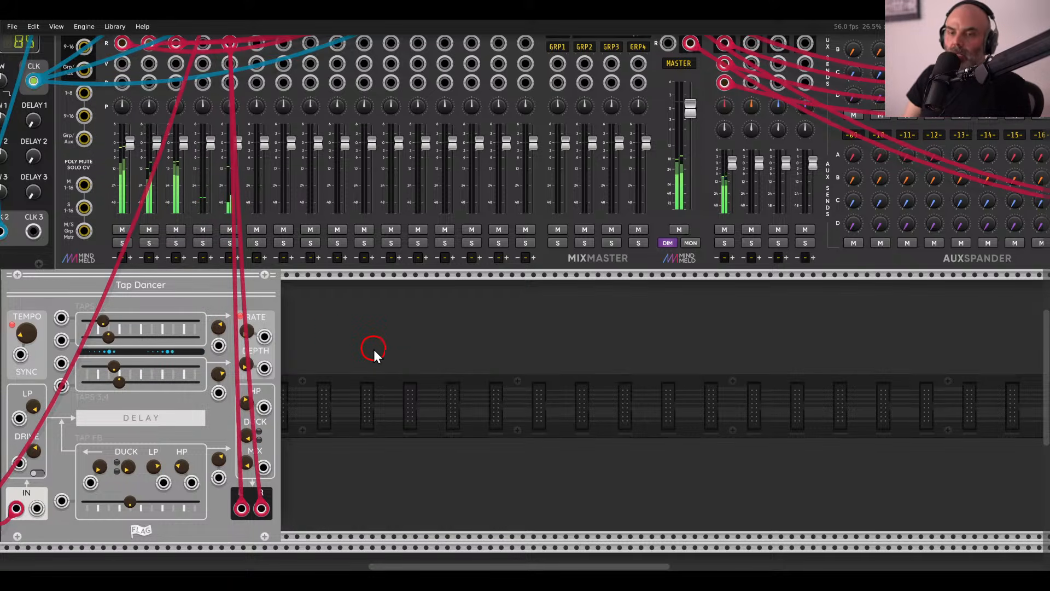
Search the module library for "snare" and place VCV Snare in the row beneath the mixer, to the right of Tap Dancer.
left_click_drag(337, 353, 795, 284)
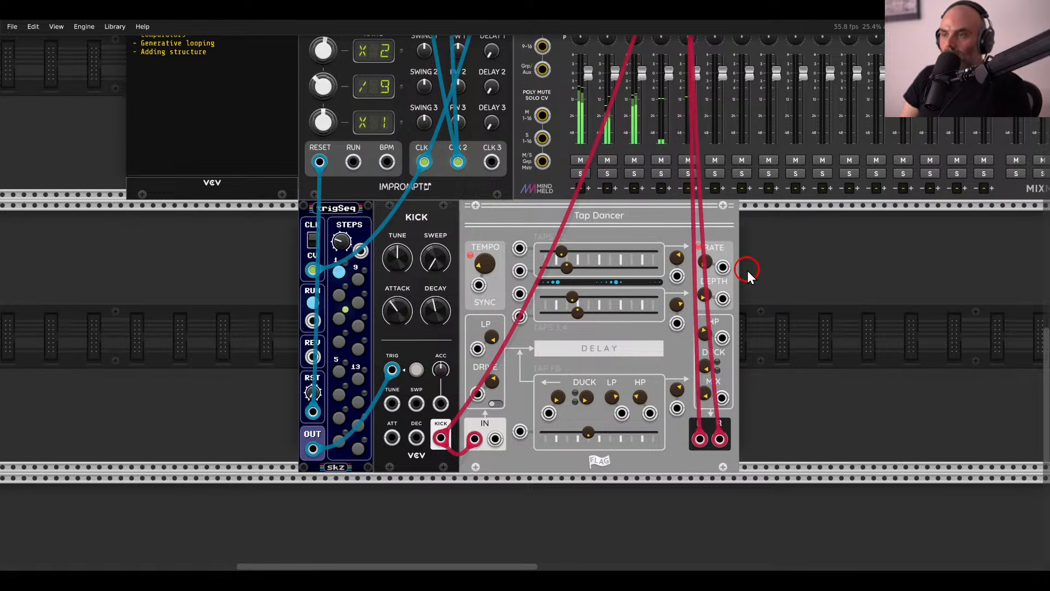
scroll(747, 270, "down", 5)
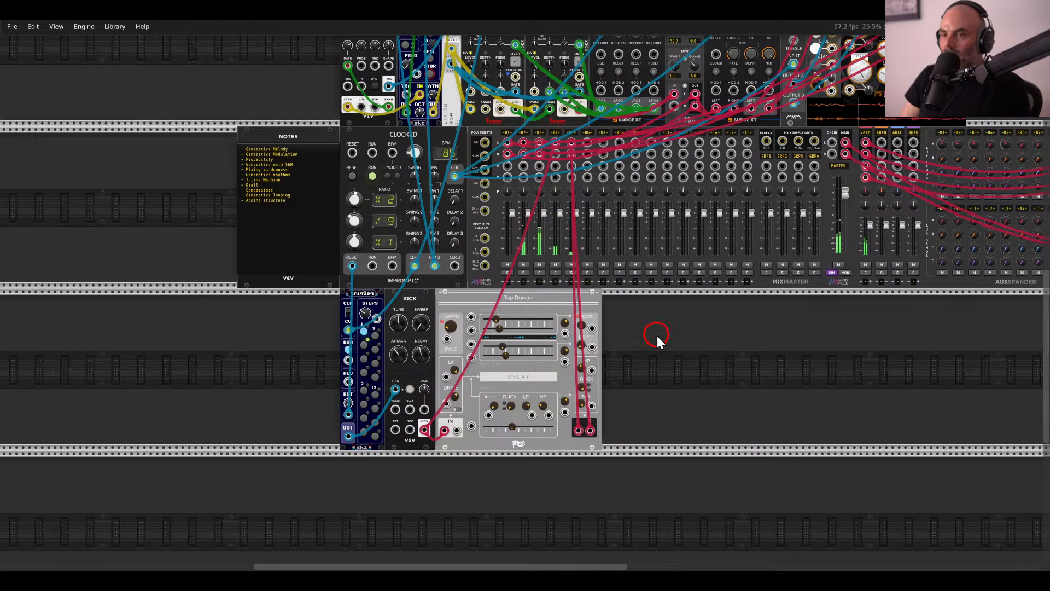
scroll(591, 314, "up", 5)
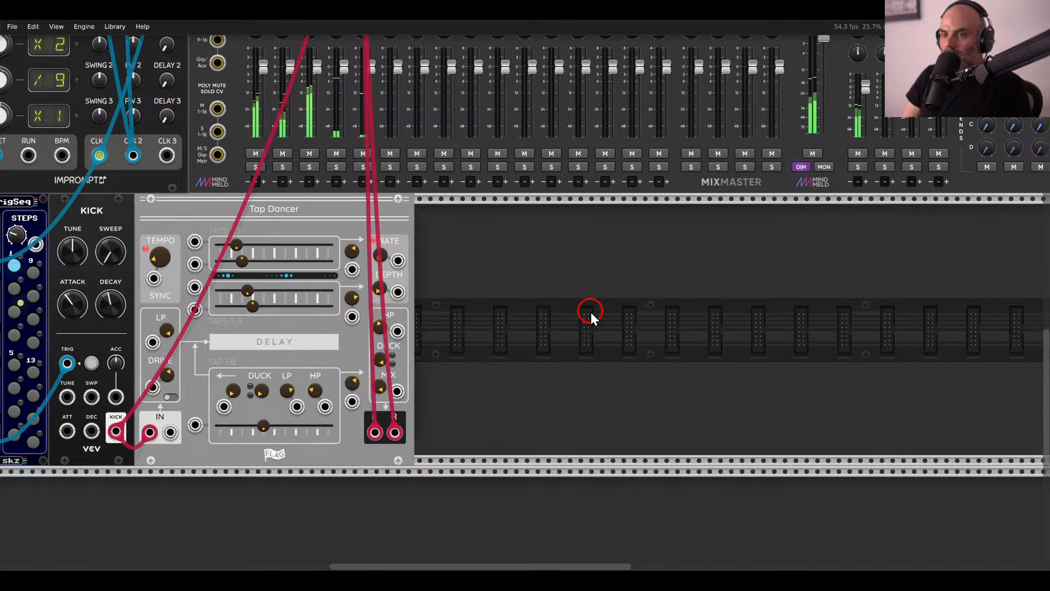
right_click(590, 312)
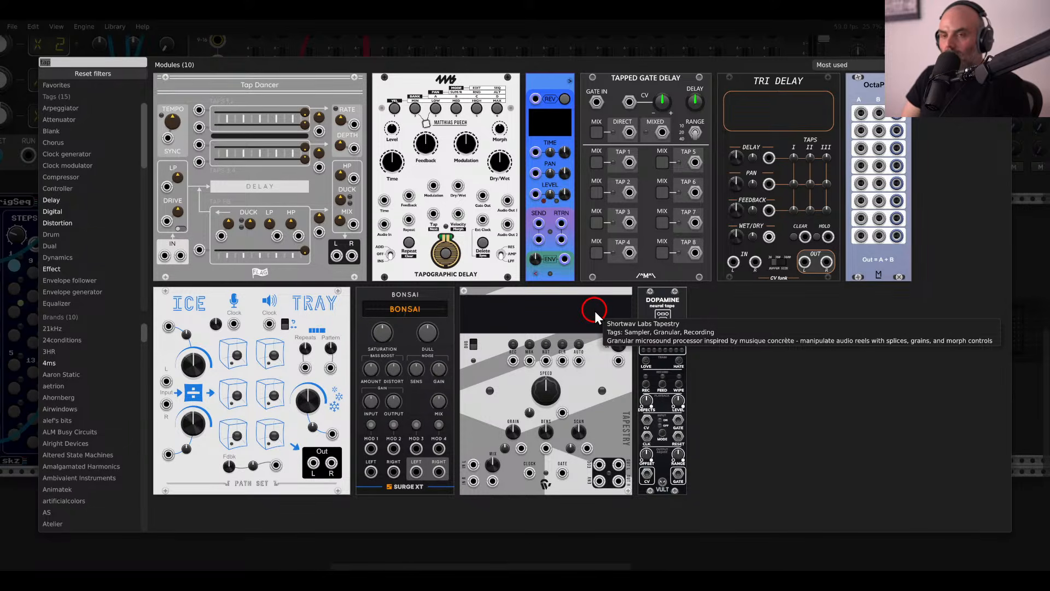
key("BackSpace")
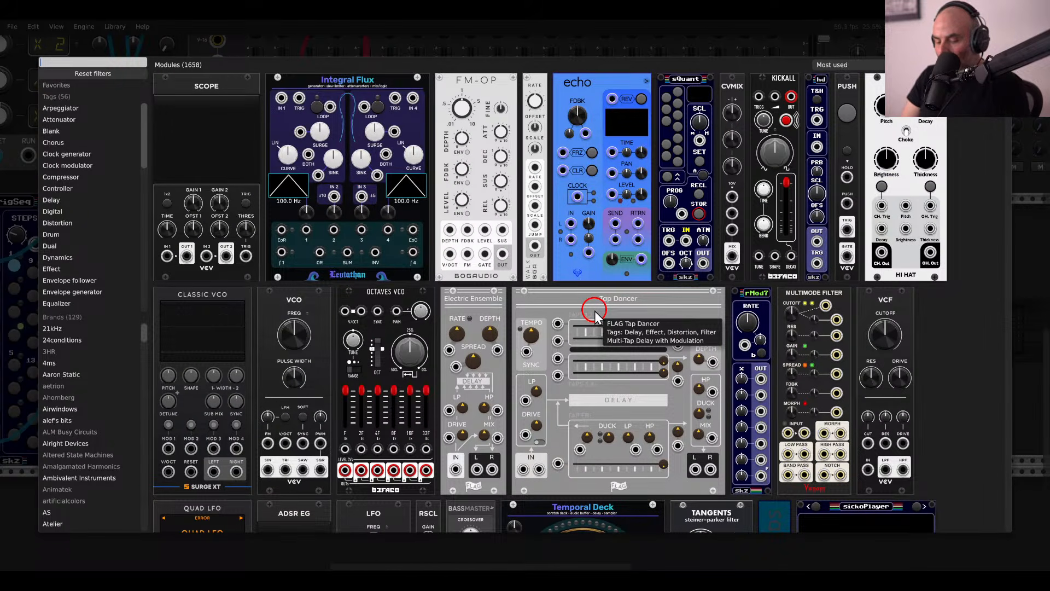
type("sanu")
key("BackSpace")
key("BackSpace")
key("BackSpace")
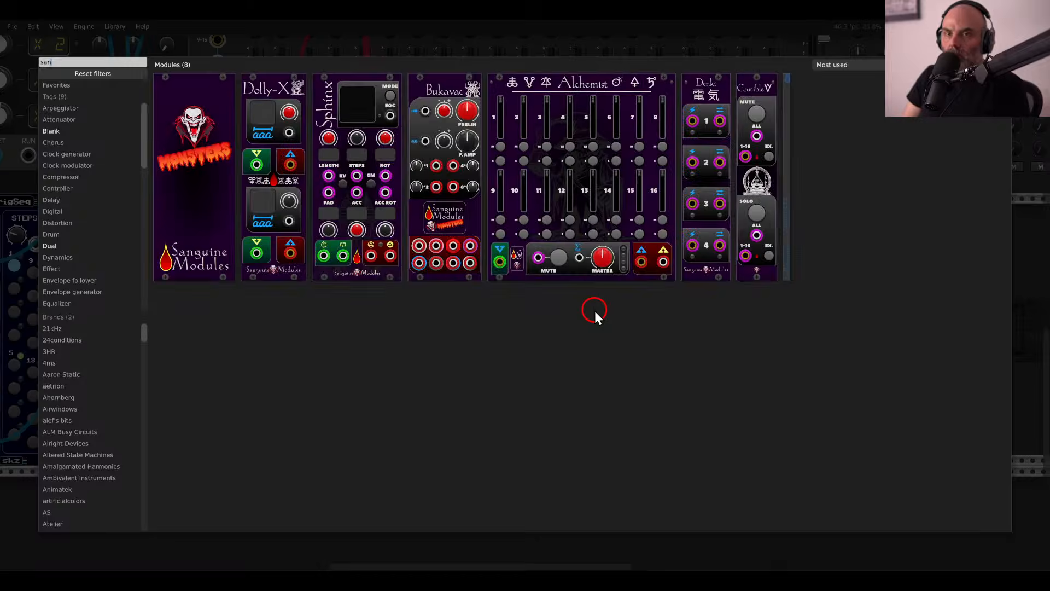
type("nare")
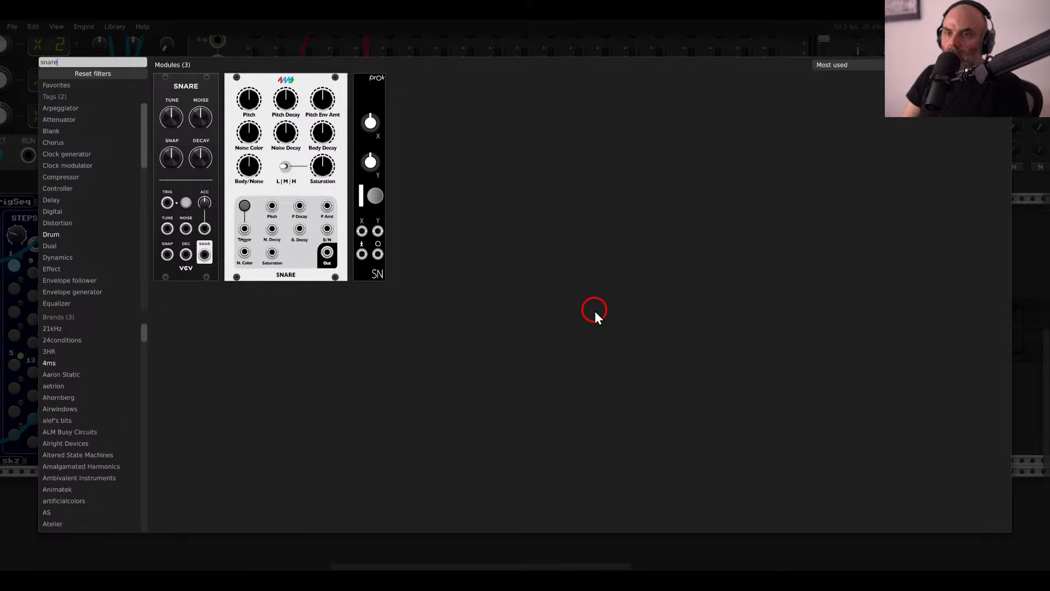
left_click_drag(206, 104, 602, 291)
scroll(516, 267, "down", 2)
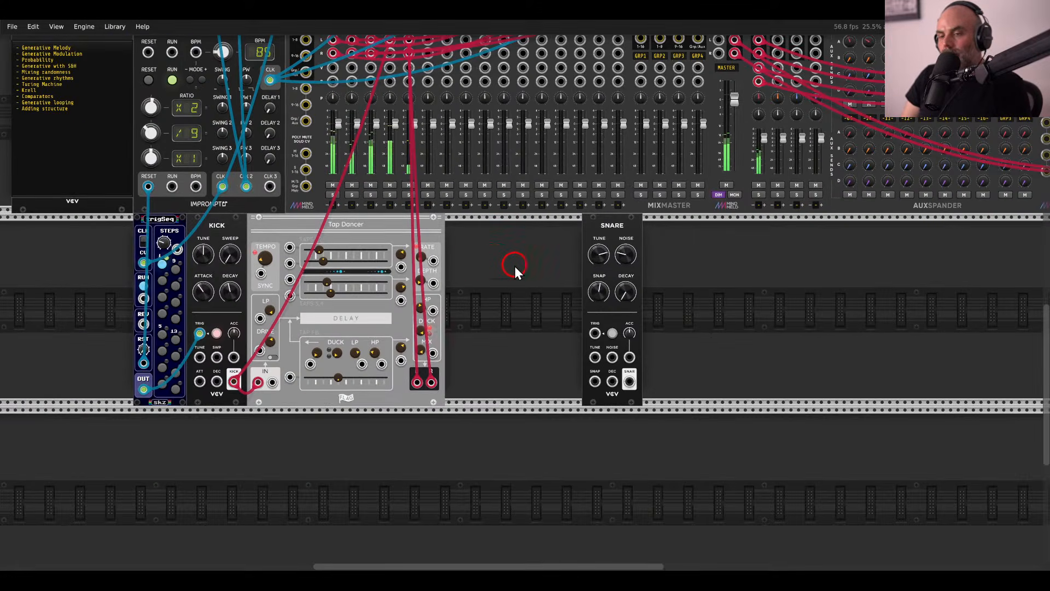
Check the list of generative topics in the Notes module beside Clocked.
left_click_drag(472, 232, 578, 283)
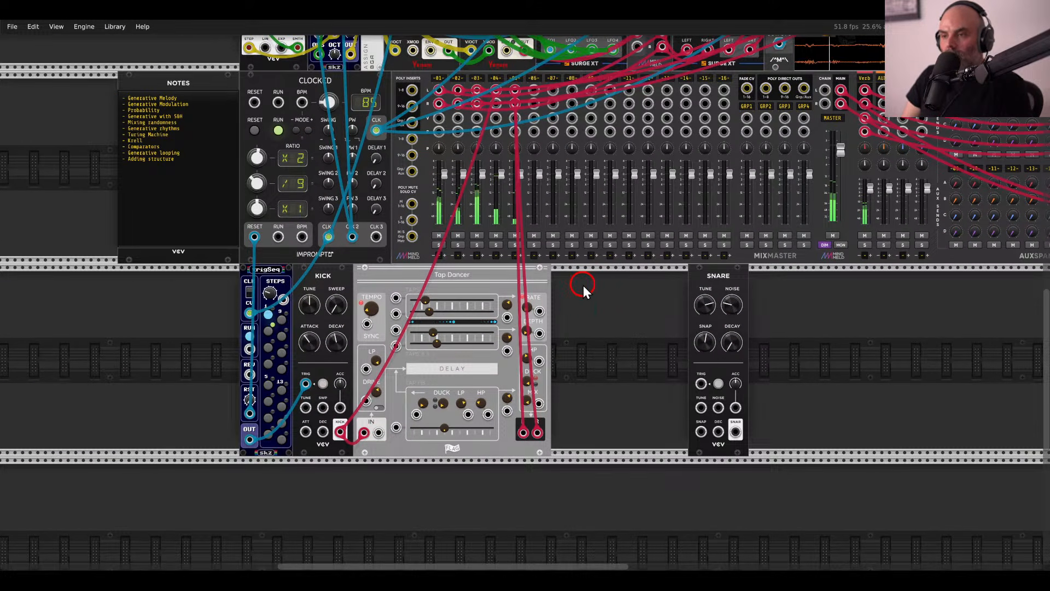
scroll(358, 291, "left", 5)
scroll(358, 291, "up", 3)
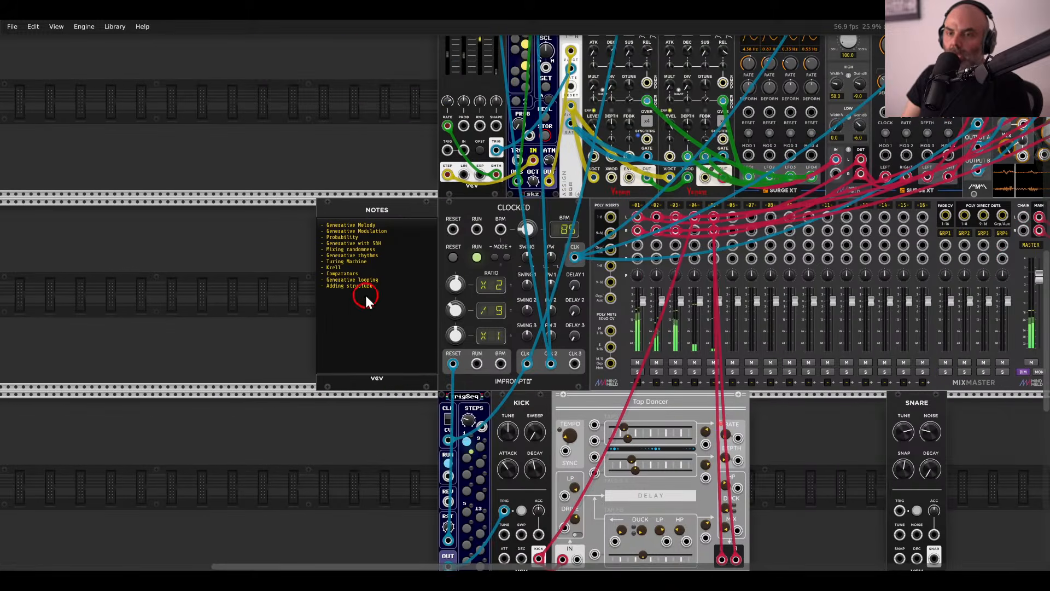
scroll(340, 276, "up", 3)
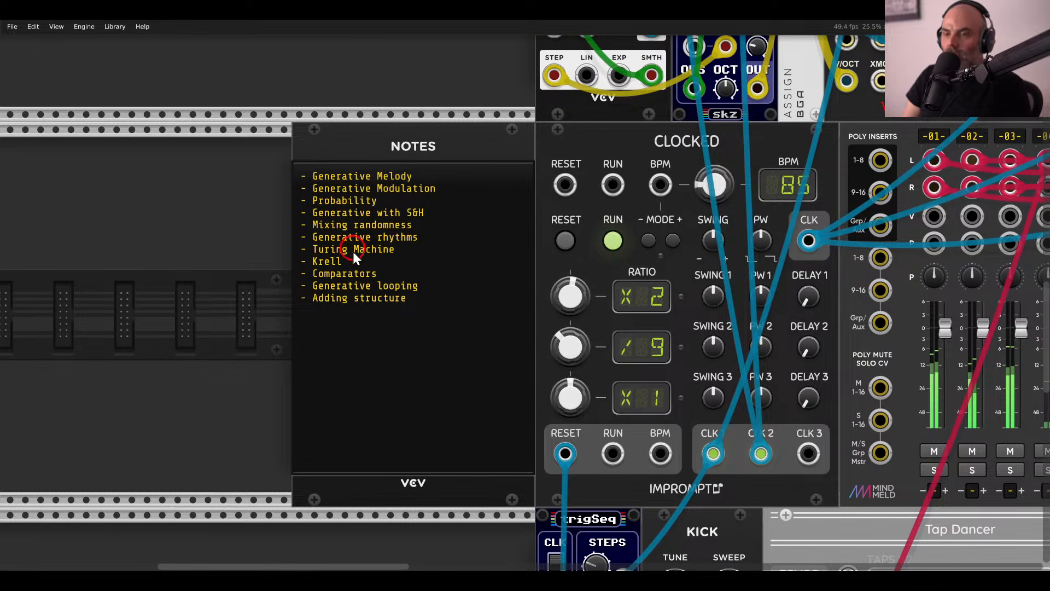
scroll(401, 320, "down", 5)
scroll(389, 294, "up", 1)
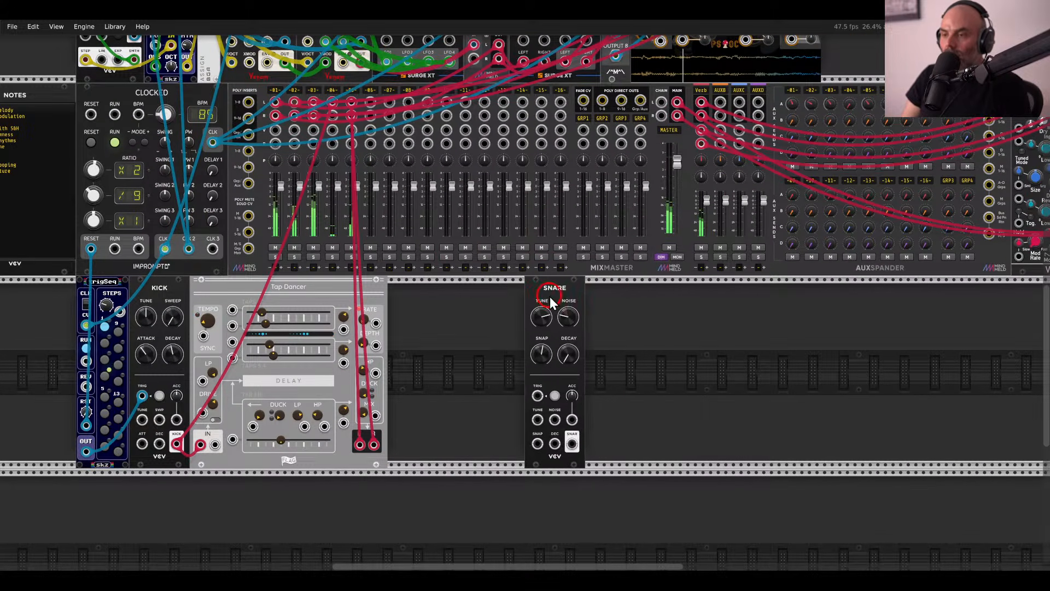
Search the module library for "turing" and place Stellare's Turing Machine directly beside Snare, on its Tap Dancer side.
scroll(538, 422, "up", 2)
right_click(568, 364)
type("t")
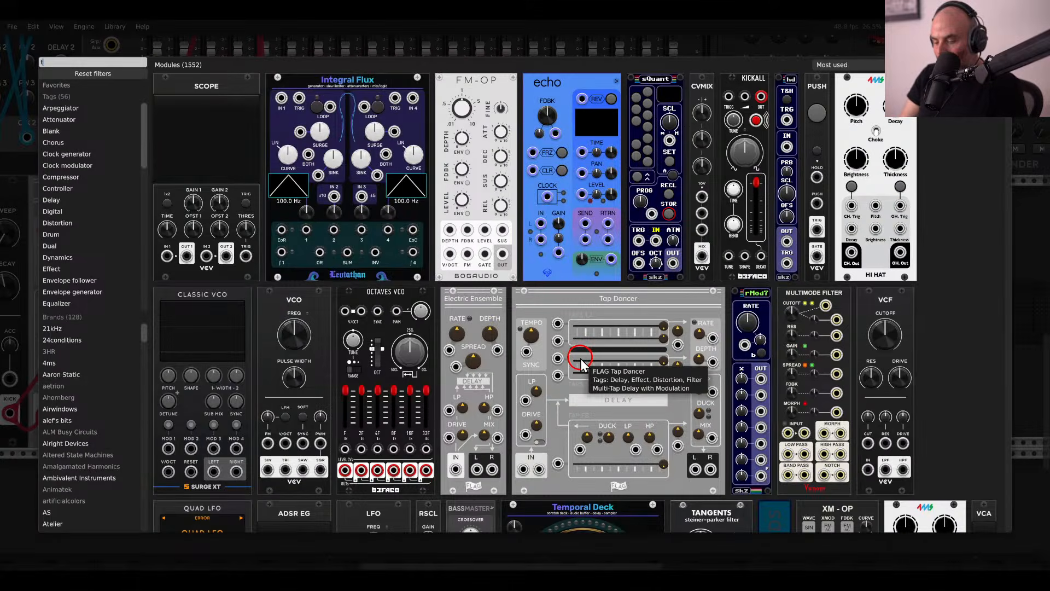
type("uring")
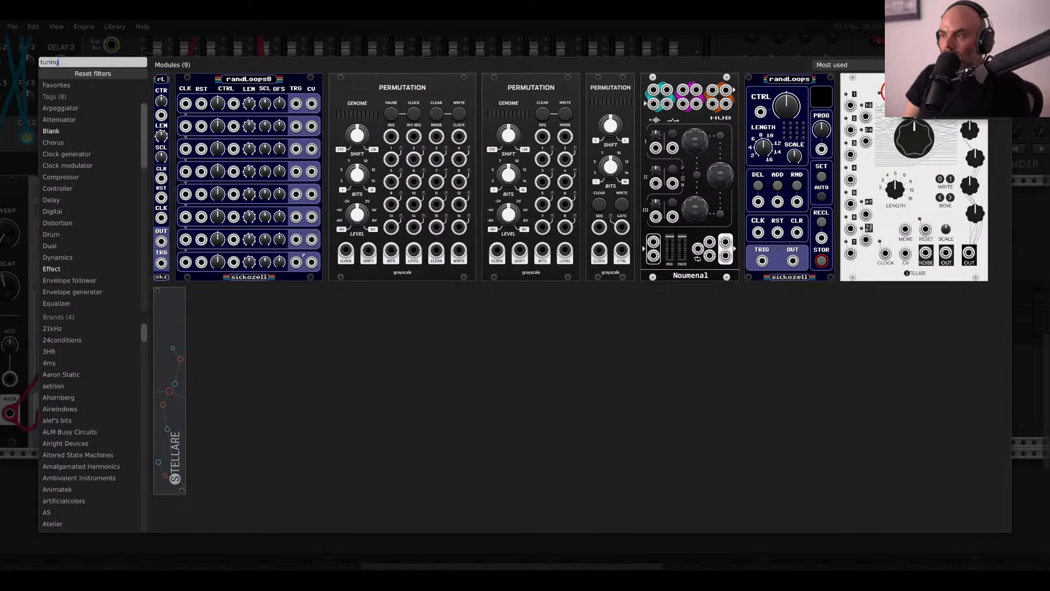
left_click_drag(864, 109, 543, 248)
Patch Clocked's CLK 3 output into the Turing Machine's clock input and set Clocked's third ratio to x4.
left_click(521, 409)
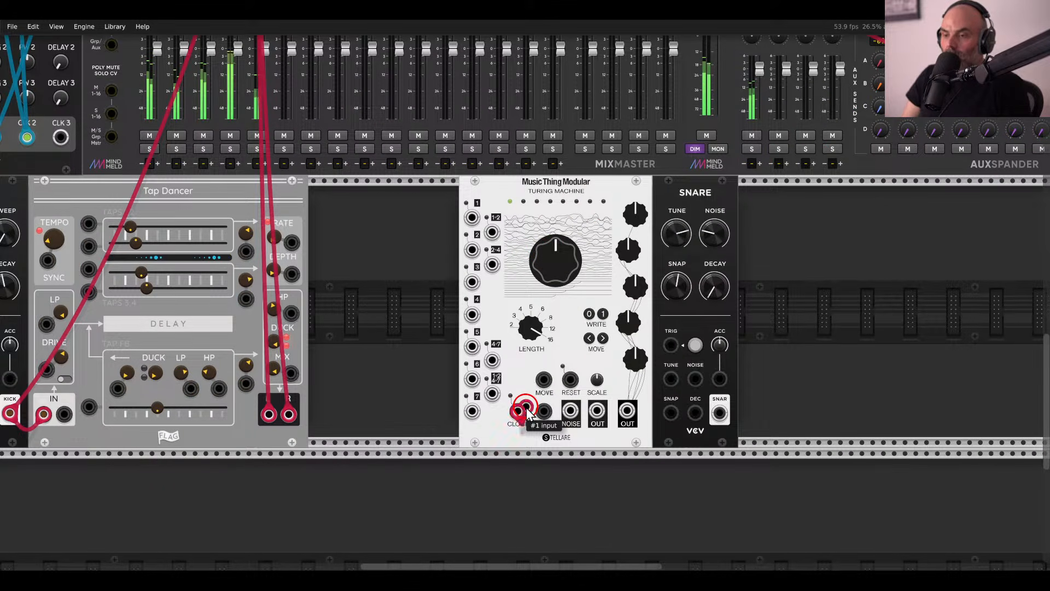
left_click_drag(520, 409, 470, 328)
scroll(524, 408, "left", 8)
scroll(525, 408, "left", 5)
scroll(525, 408, "up", 4)
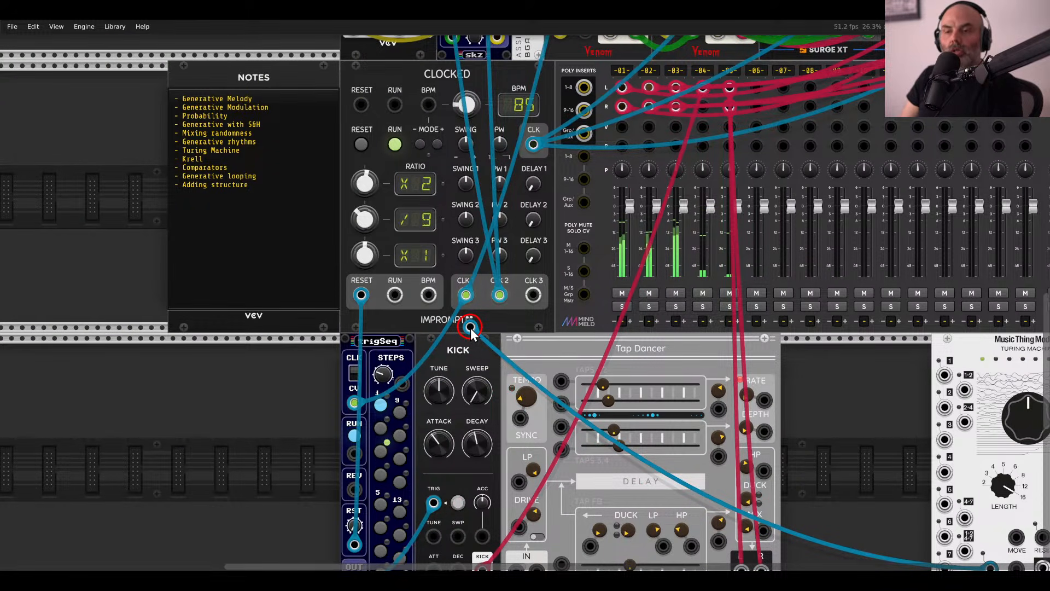
left_click_drag(470, 327, 529, 302)
left_click_drag(368, 250, 370, 243)
scroll(382, 259, "right", 10)
scroll(383, 259, "down", 3)
scroll(382, 259, "right", 2)
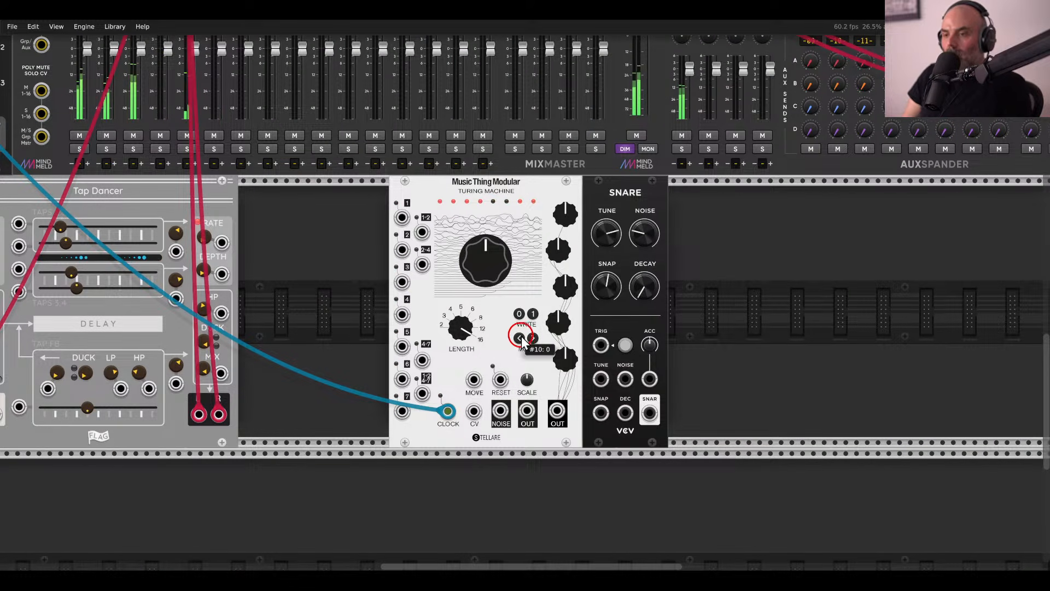
Patch the Turing Machine's output 1 into Snare's trigger input and turn its large main knob fully clockwise.
scroll(414, 247, "up", 3)
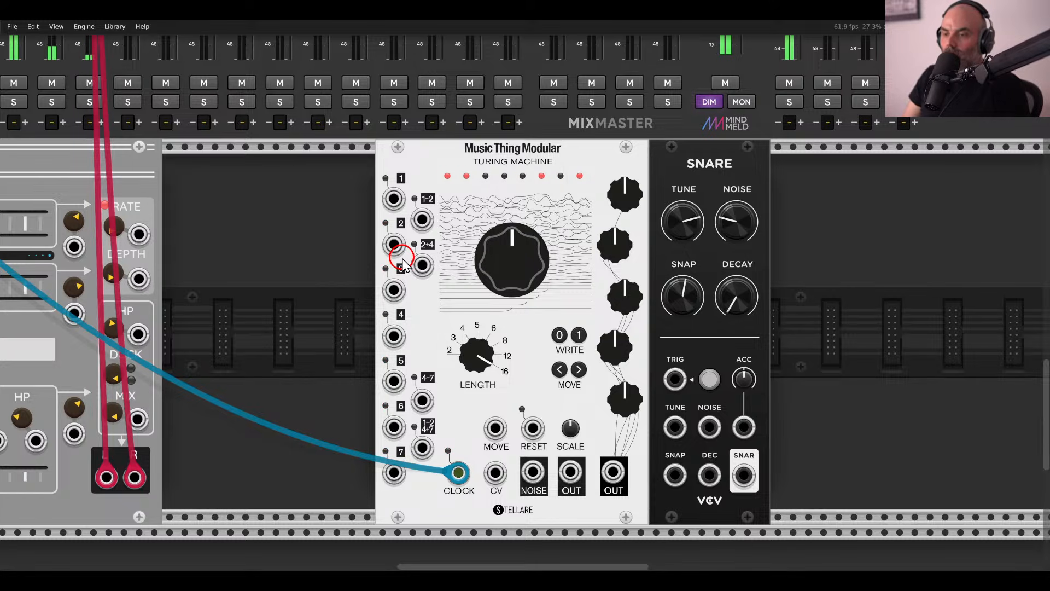
left_click_drag(393, 198, 675, 379)
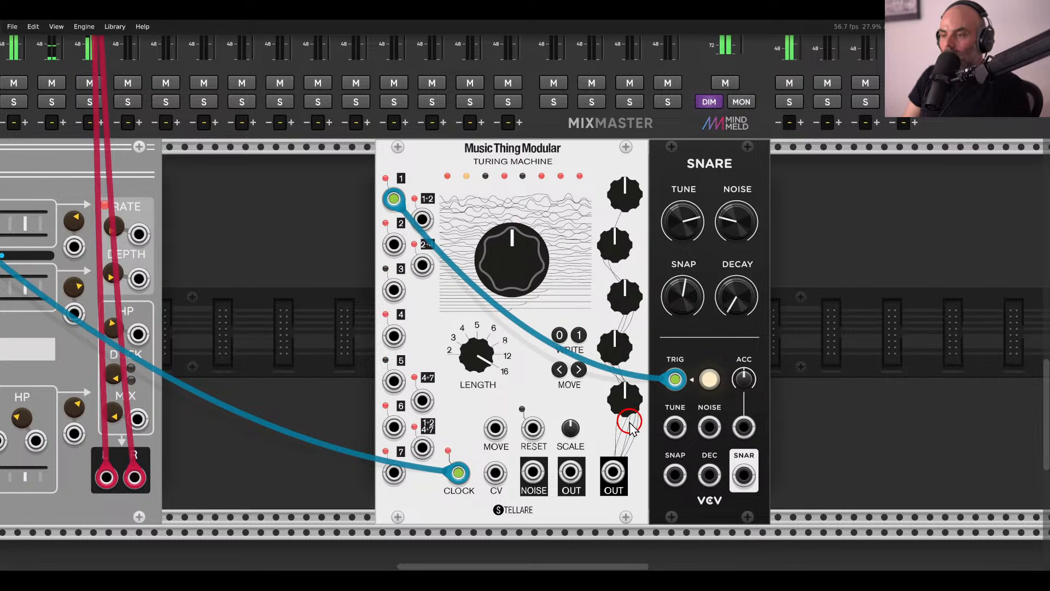
left_click_drag(520, 278, 499, 133)
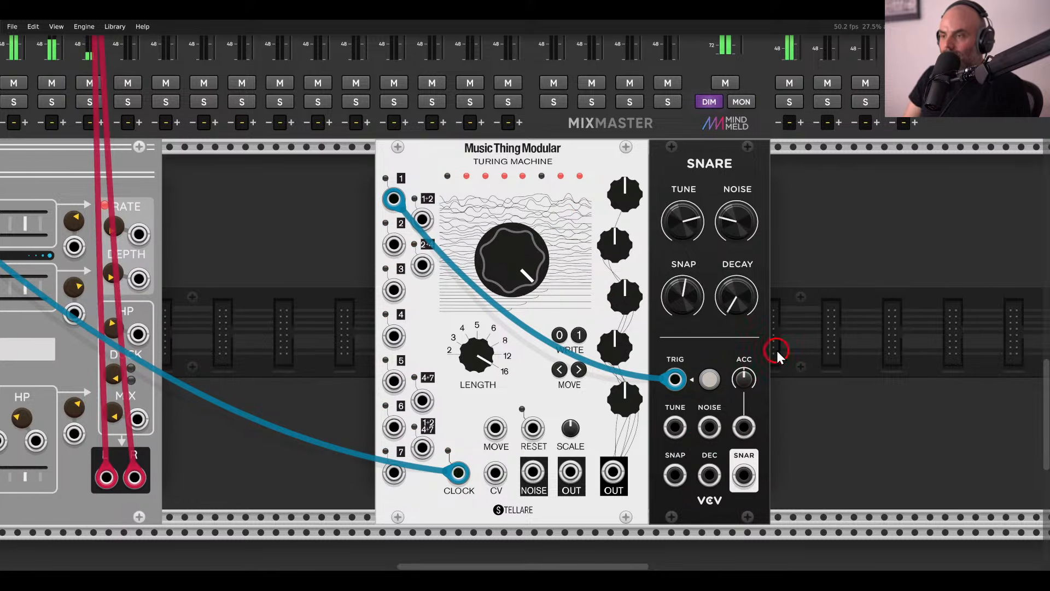
Turn Snare's Snap and Noise down to minimum and patch its output into mixer channel 6's left input.
left_click_drag(776, 349, 663, 321)
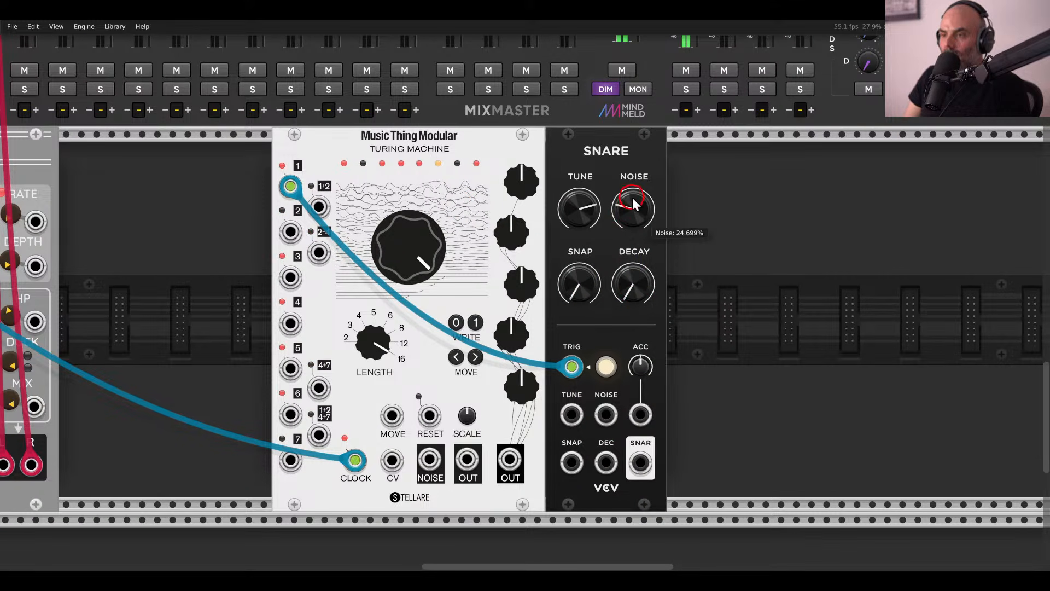
left_click_drag(632, 198, 633, 229)
left_click_drag(639, 462, 495, 132)
scroll(636, 460, "up", 8)
scroll(636, 459, "left", 10)
scroll(492, 137, "right", 10)
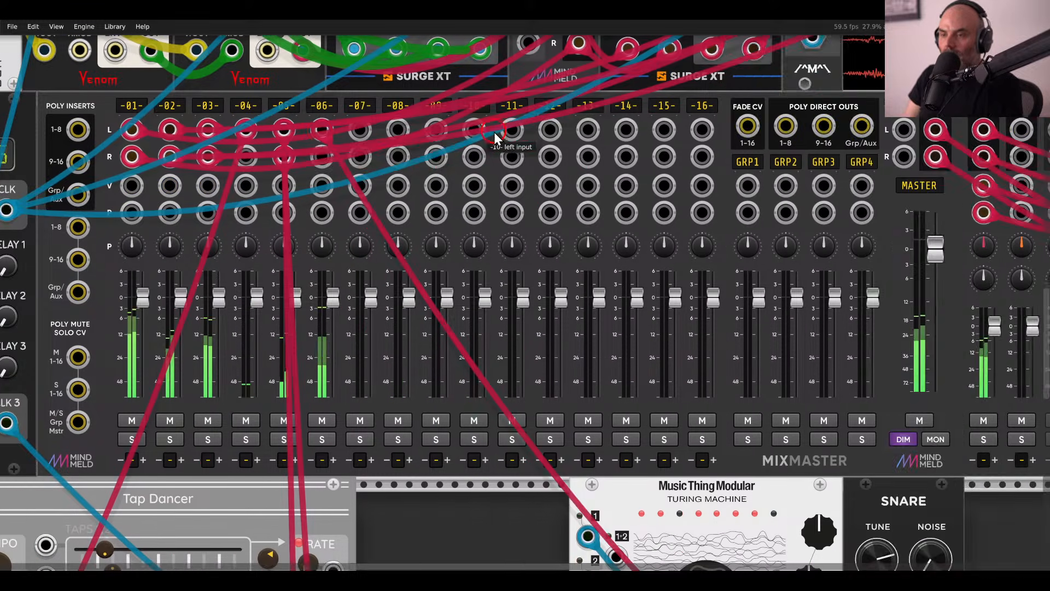
scroll(492, 137, "down", 7)
scroll(492, 138, "left", 3)
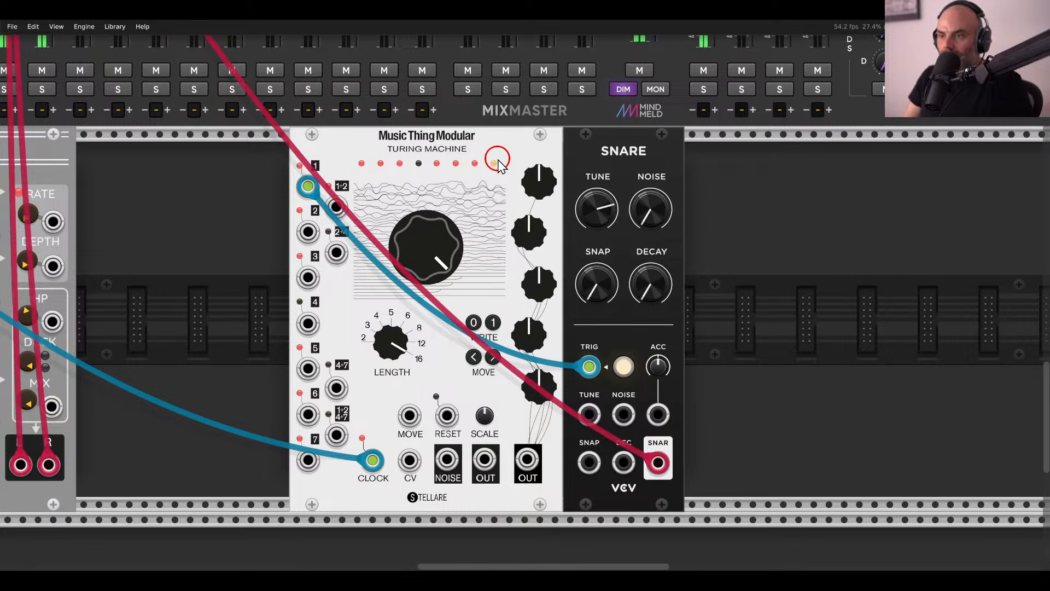
Audition higher Noise and Snap settings on Snare and return both to minimum.
left_click_drag(637, 219, 604, 32)
left_click_drag(639, 274, 616, 327)
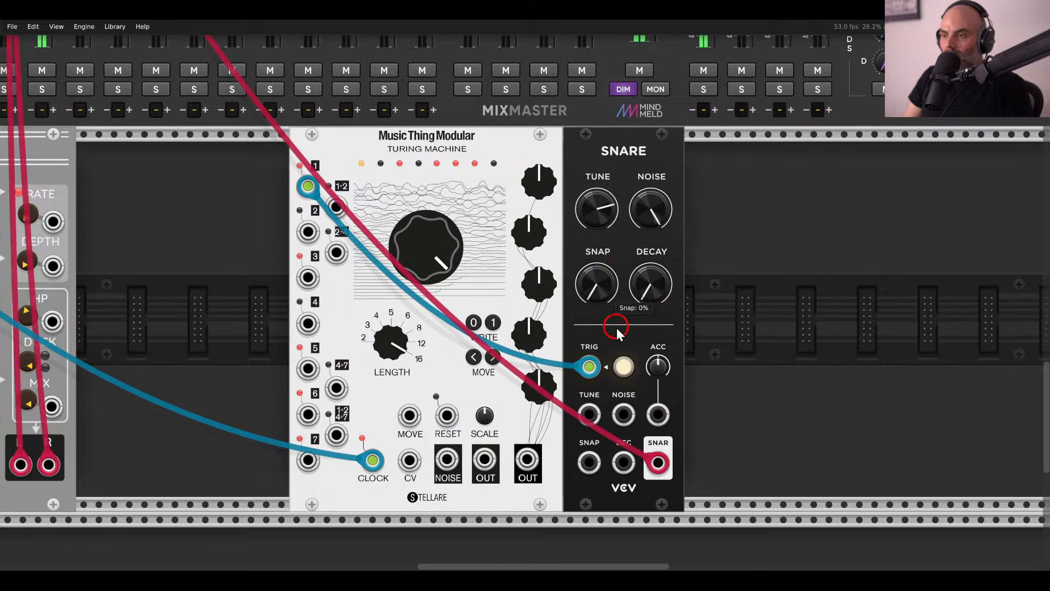
left_click_drag(650, 207, 646, 372)
left_click_drag(597, 287, 618, 363)
left_click_drag(607, 277, 607, 365)
Reset the Turing Machine's main knob to its centre position and set its sequence length to 5.
left_click(445, 200)
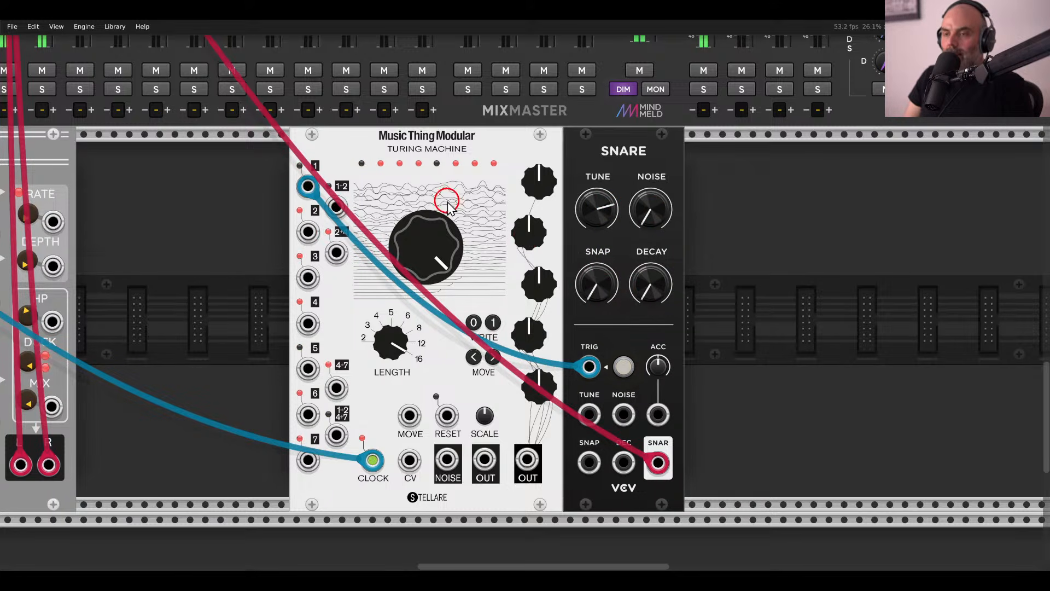
left_click(419, 246)
double_click(419, 246)
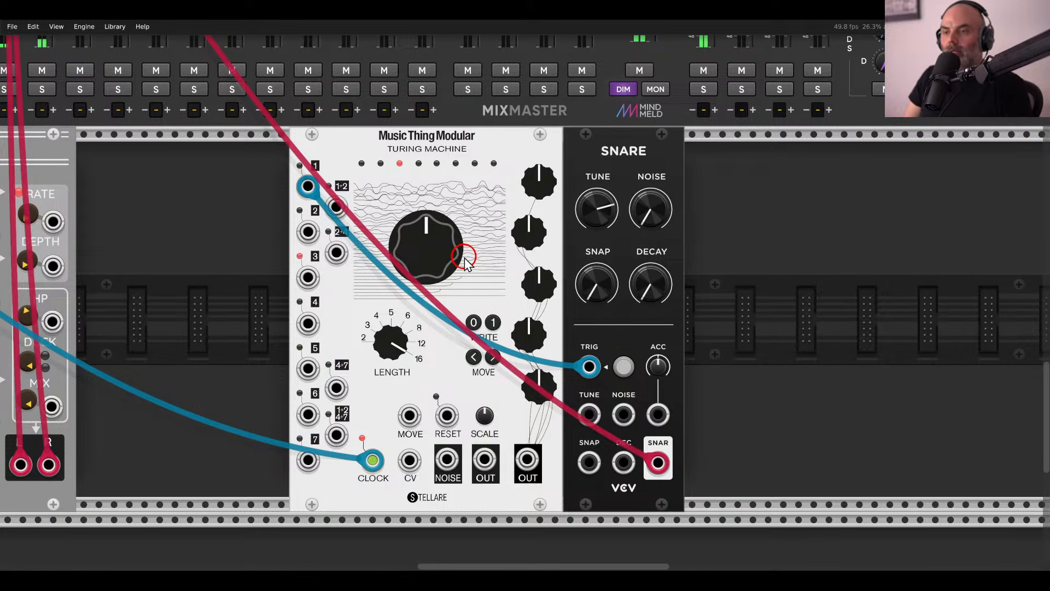
scroll(471, 261, "down", 2)
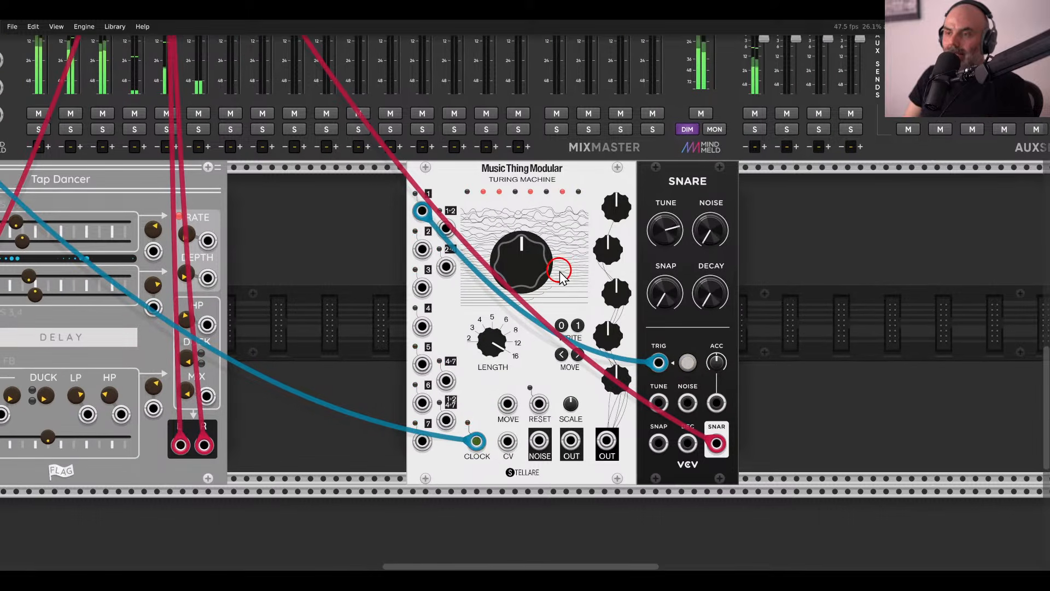
mouse_move(490, 338)
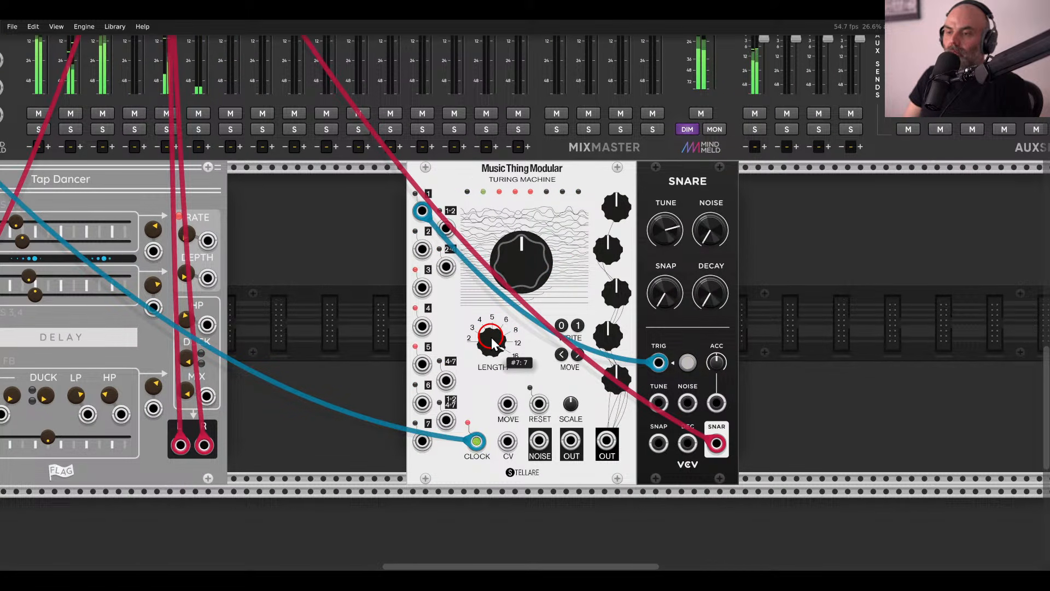
left_click_drag(491, 342, 487, 408)
Vary the Turing Machine's main knob and Snare's Snap, ending with the knob fully counterclockwise and Snap near minimum.
mouse_move(526, 275)
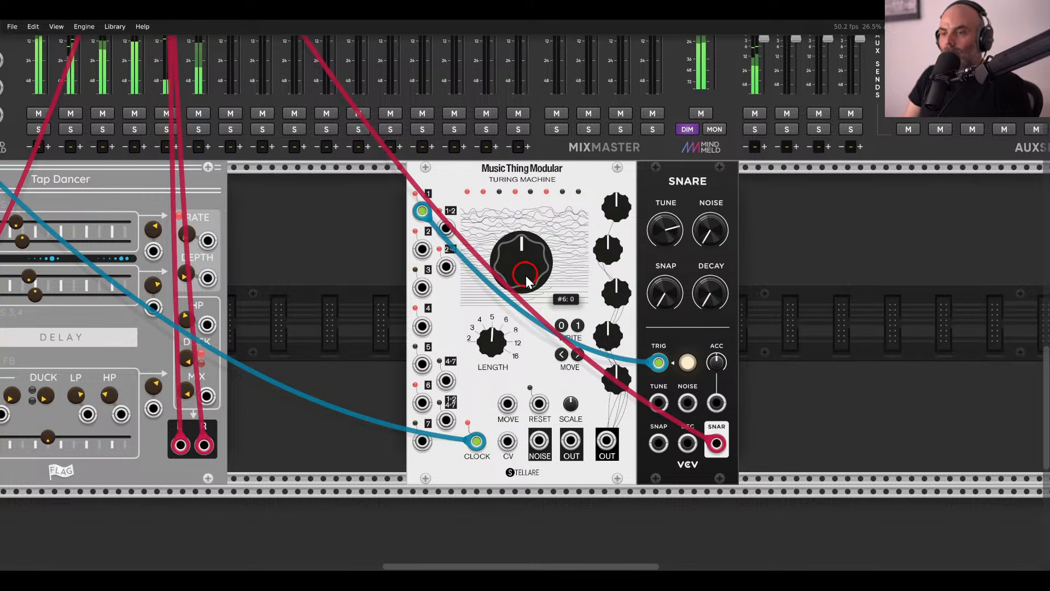
left_click_drag(526, 274, 519, 134)
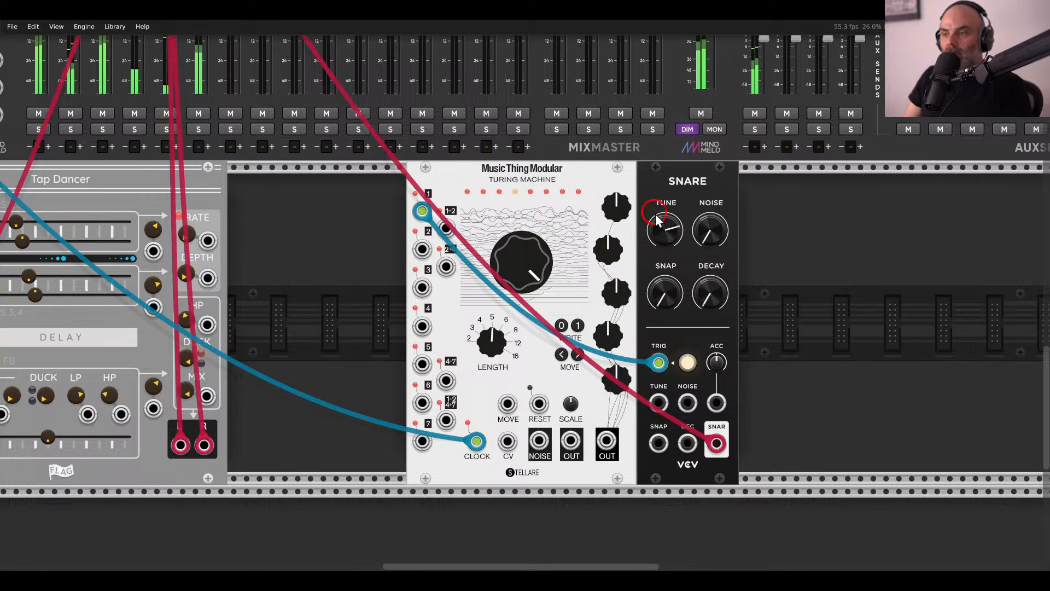
mouse_move(664, 289)
left_mouse_down()
mouse_move(657, 223)
mouse_move(657, 295)
left_mouse_up()
double_click(533, 258)
left_click_drag(532, 261, 535, 136)
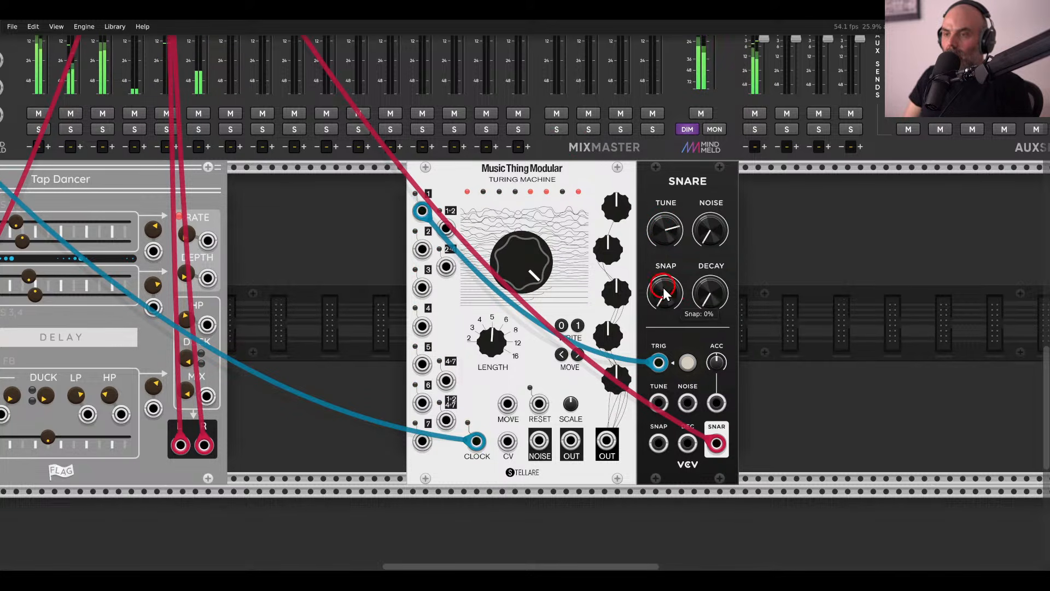
left_click_drag(664, 220, 665, 339)
left_click_drag(532, 246, 541, 377)
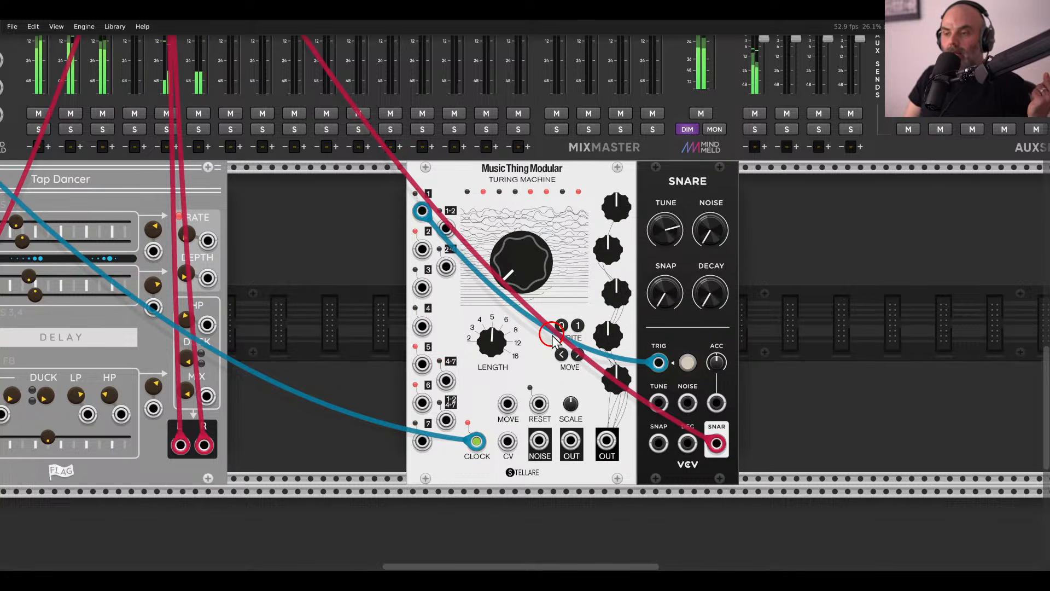
left_click_drag(665, 292, 667, 283)
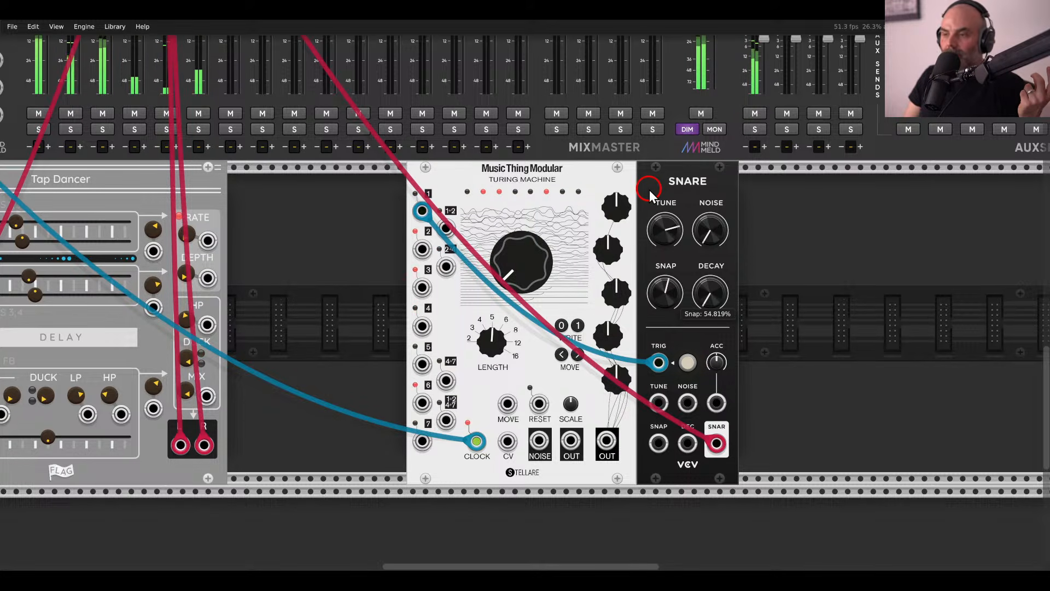
left_click_drag(664, 292, 640, 324)
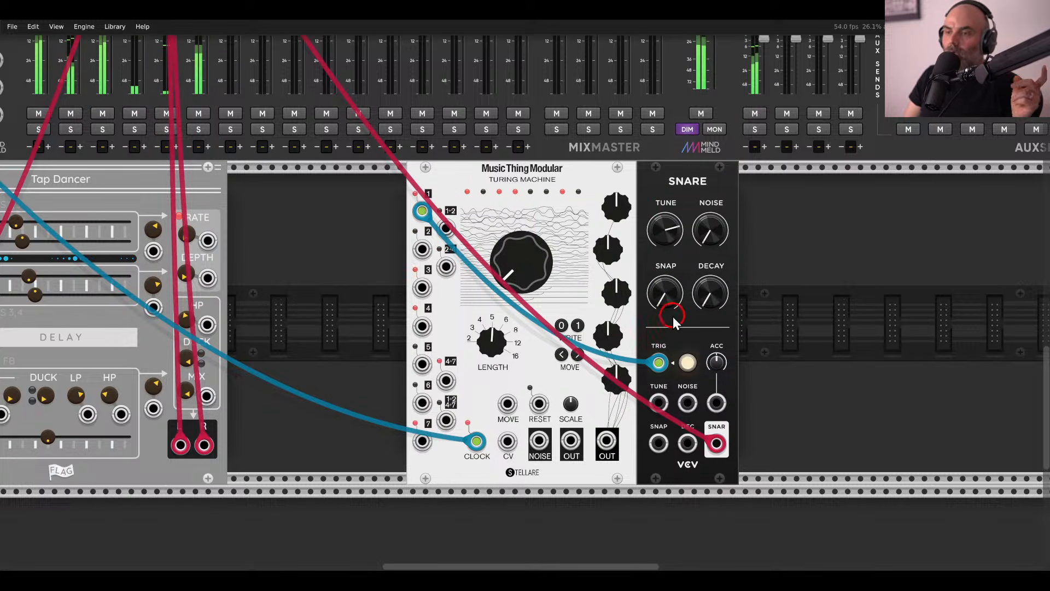
Move the Turing Machine and Snare together farther from Tap Dancer and lower Snare's Snap to minimum.
left_click_drag(776, 246, 634, 195)
left_click(454, 254)
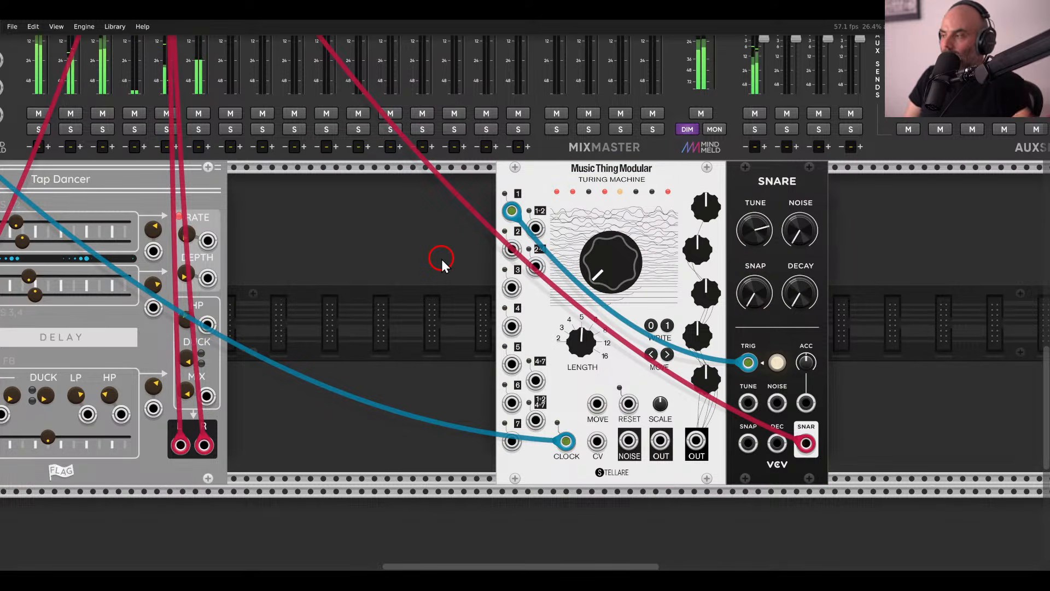
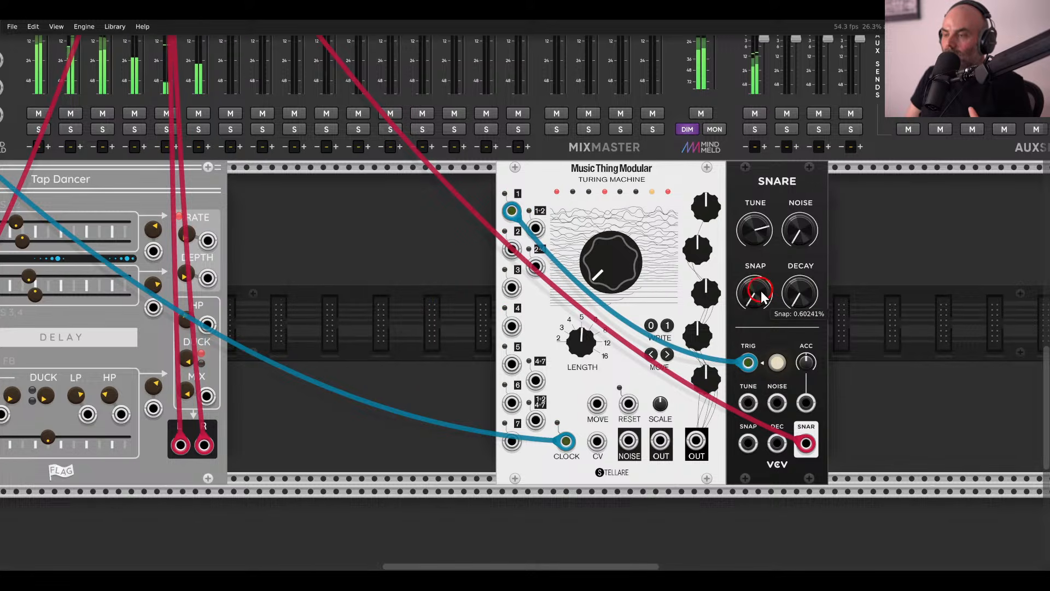
left_click_drag(761, 291, 720, 350)
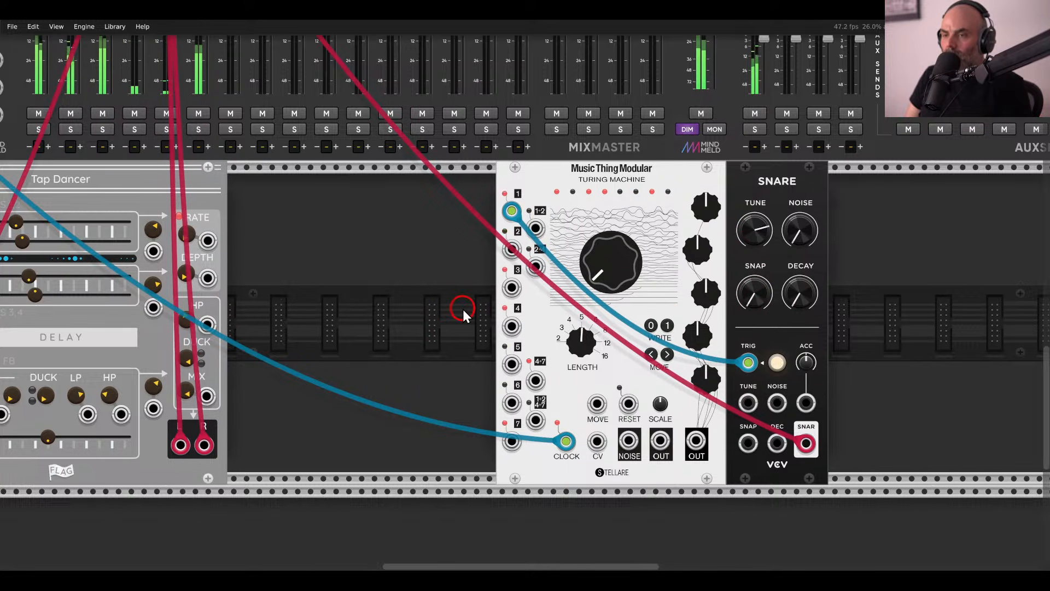
Search the module library for "tri" and place a second trigSeq between Tap Dancer and the Turing Machine.
scroll(560, 305, "down", 2)
scroll(559, 306, "up", 4)
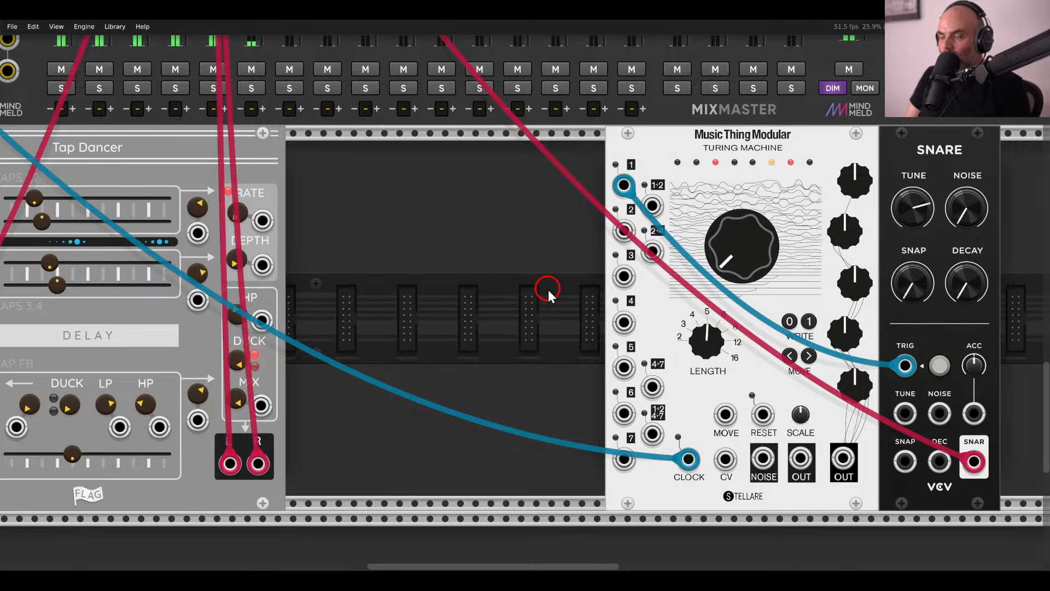
right_click(547, 289)
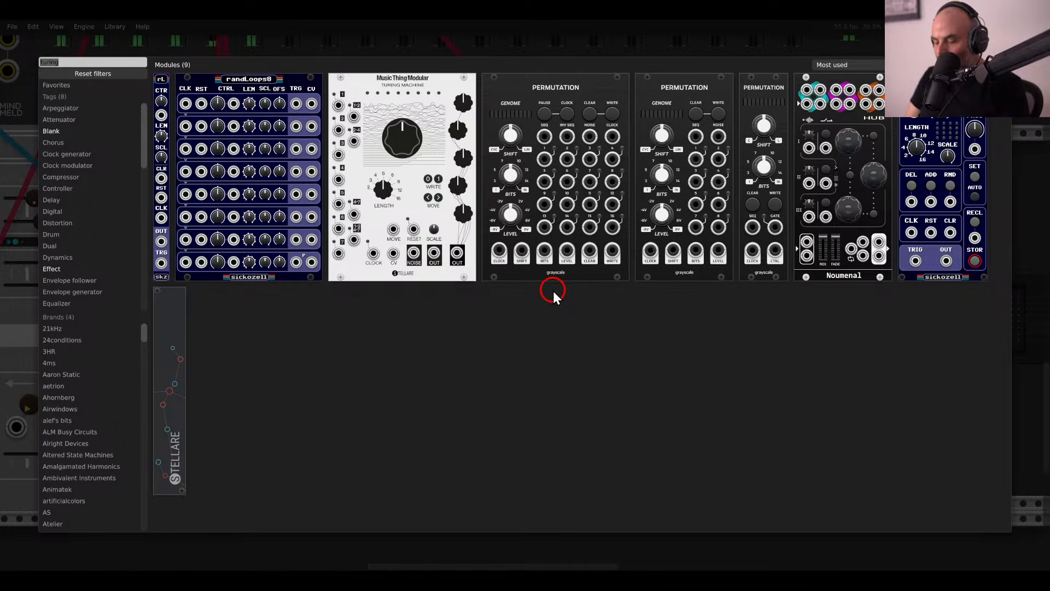
type("tri")
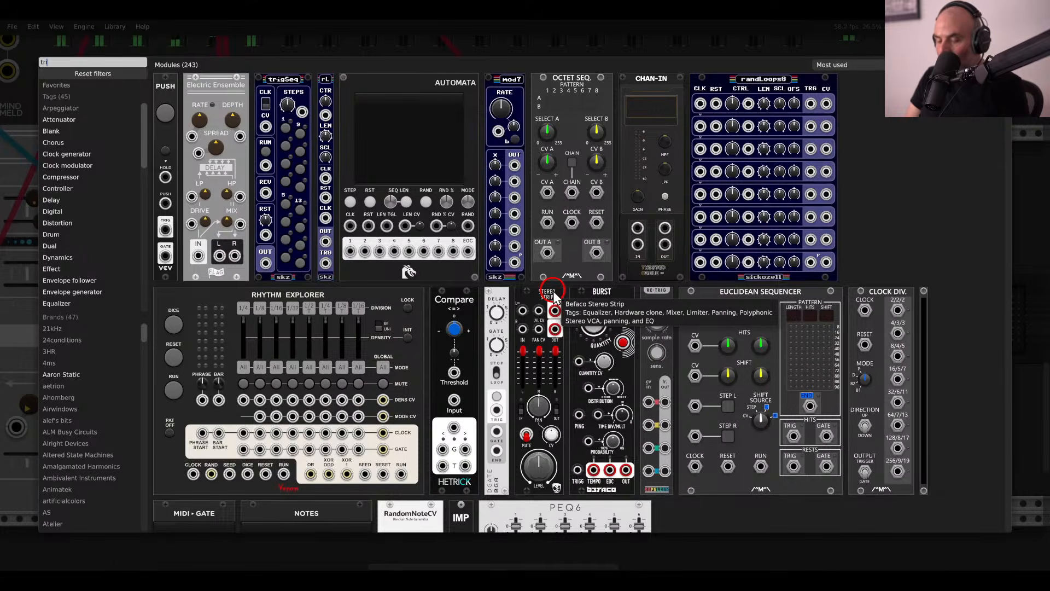
left_click_drag(280, 78, 503, 267)
Connect the second trigSeq's clock input to Clocked's master CLK output and its reset input to Clocked's RESET output.
scroll(457, 236, "down", 6)
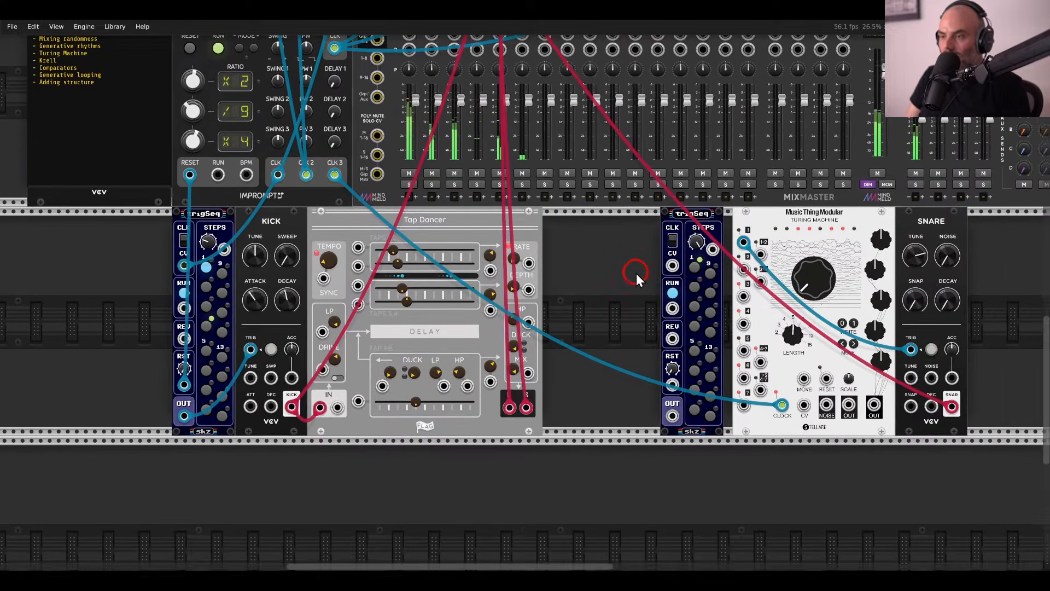
scroll(635, 273, "up", 3)
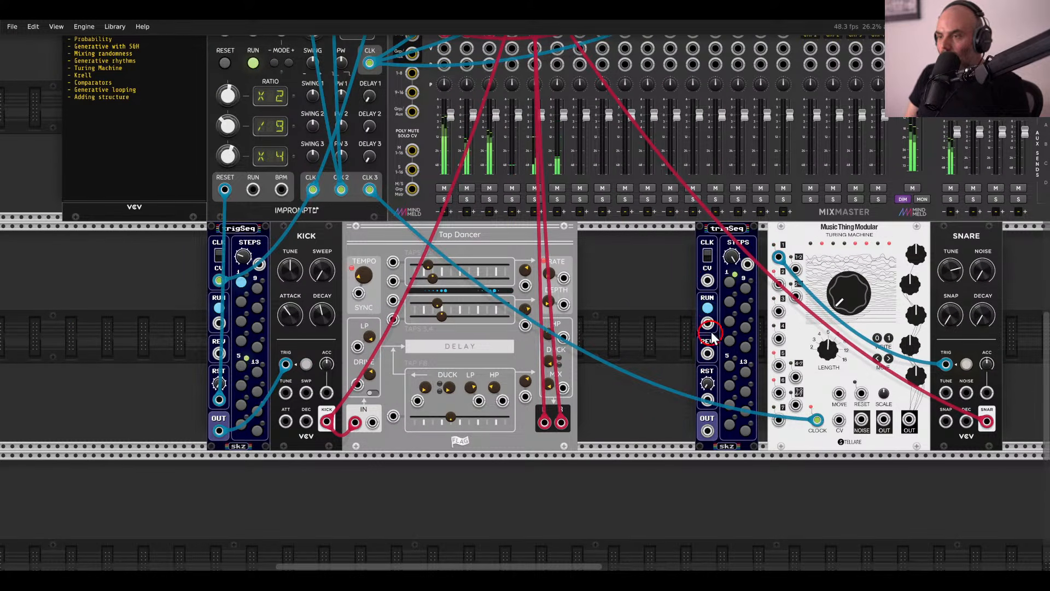
left_click_drag(707, 280, 370, 63)
left_click_drag(708, 400, 230, 189)
scroll(644, 314, "up", 5)
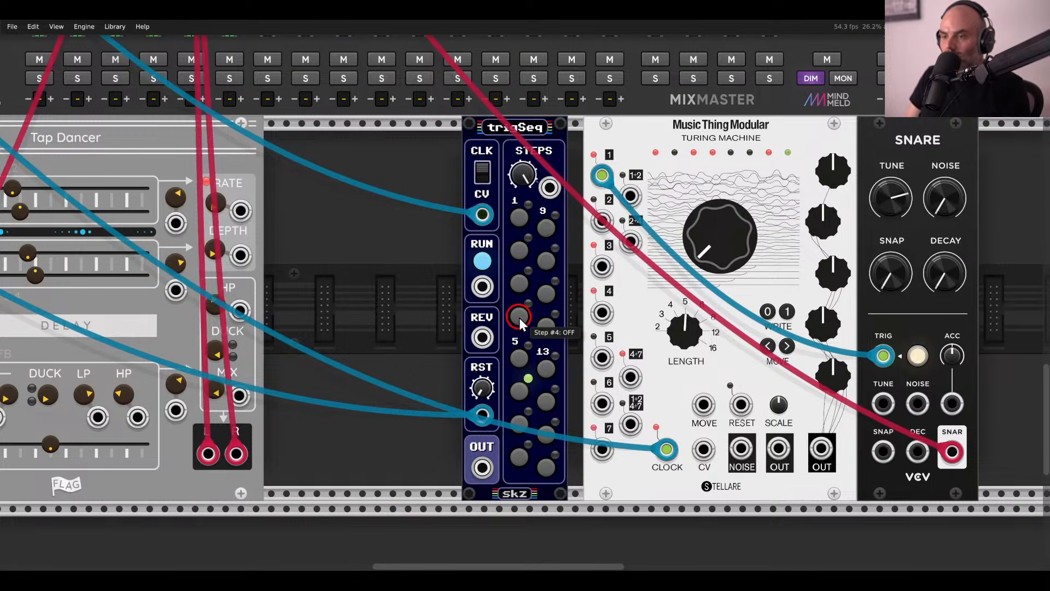
right_click(504, 146)
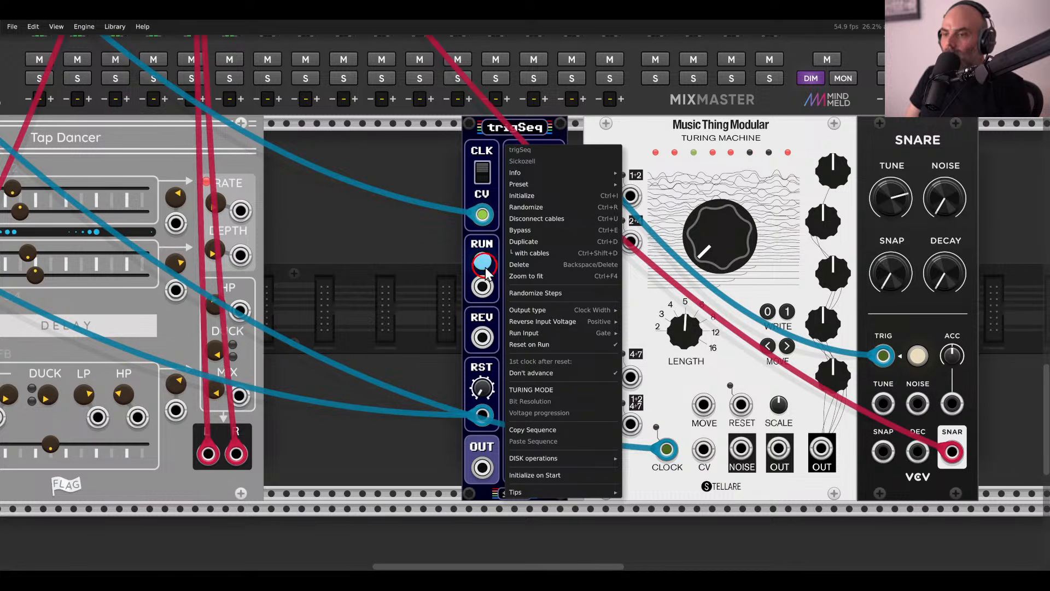
mouse_move(526, 312)
left_click(665, 324)
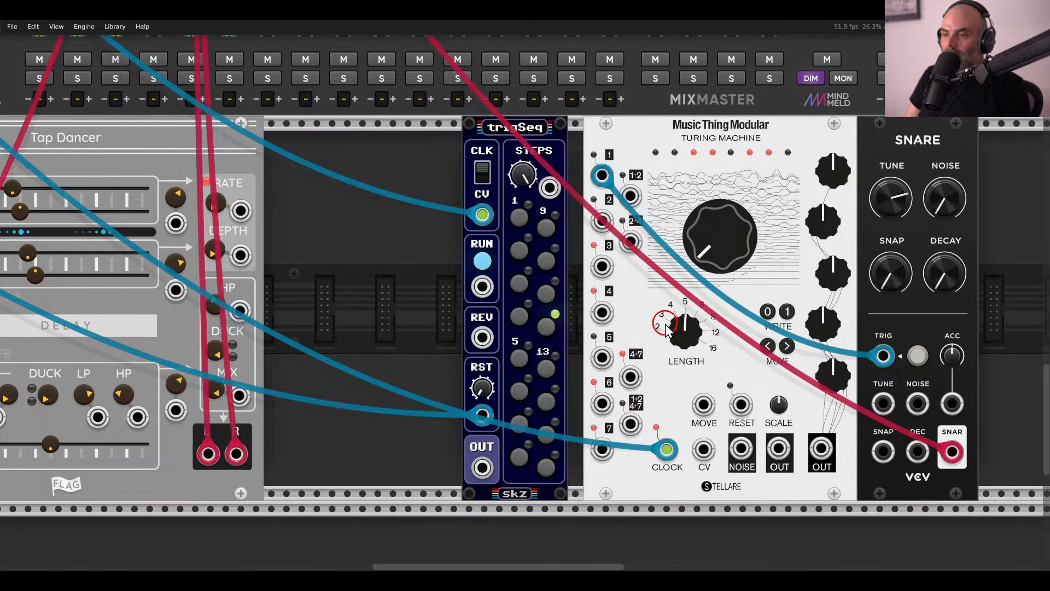
Switch on step 1 of the second trigSeq and leave steps 2 and 3 off.
left_click(519, 248)
left_click(520, 248)
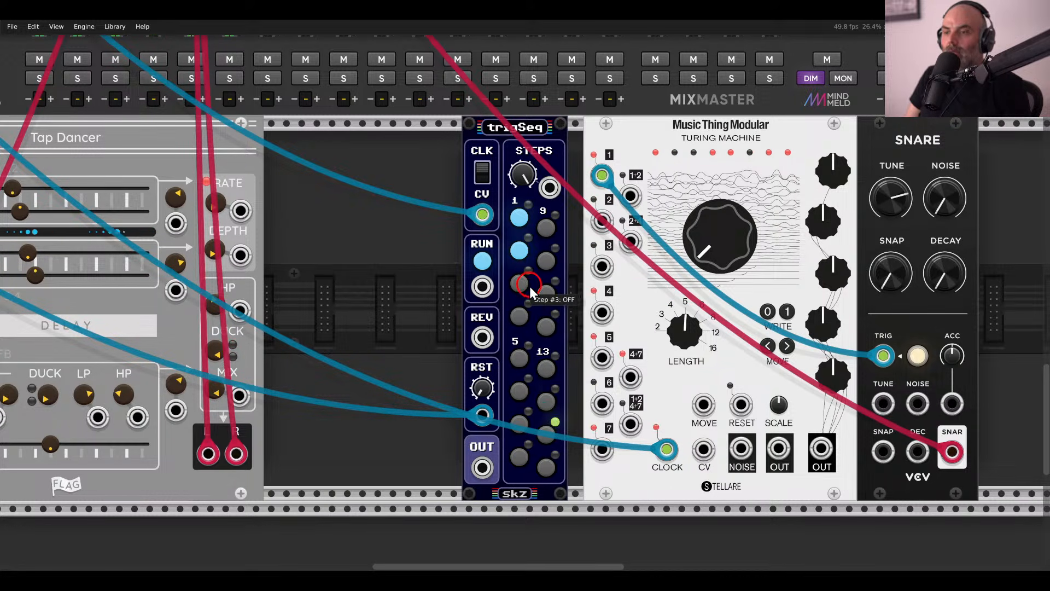
left_click(520, 282)
left_click(520, 280)
left_click(520, 249)
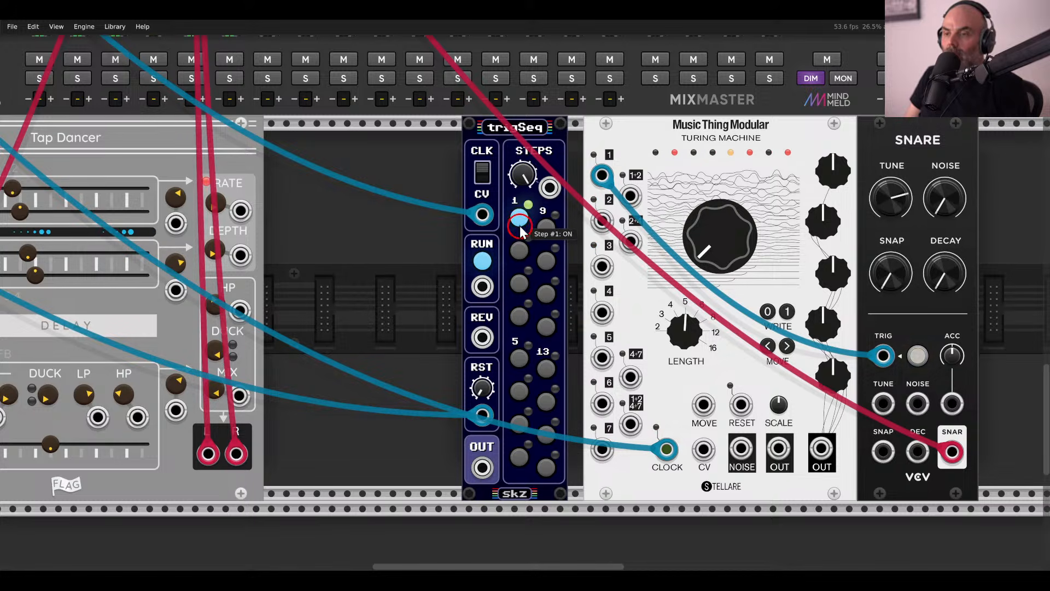
Switch off step 1 of the second trigSeq and connect its output to the Turing Machine's CV input.
left_click(516, 215)
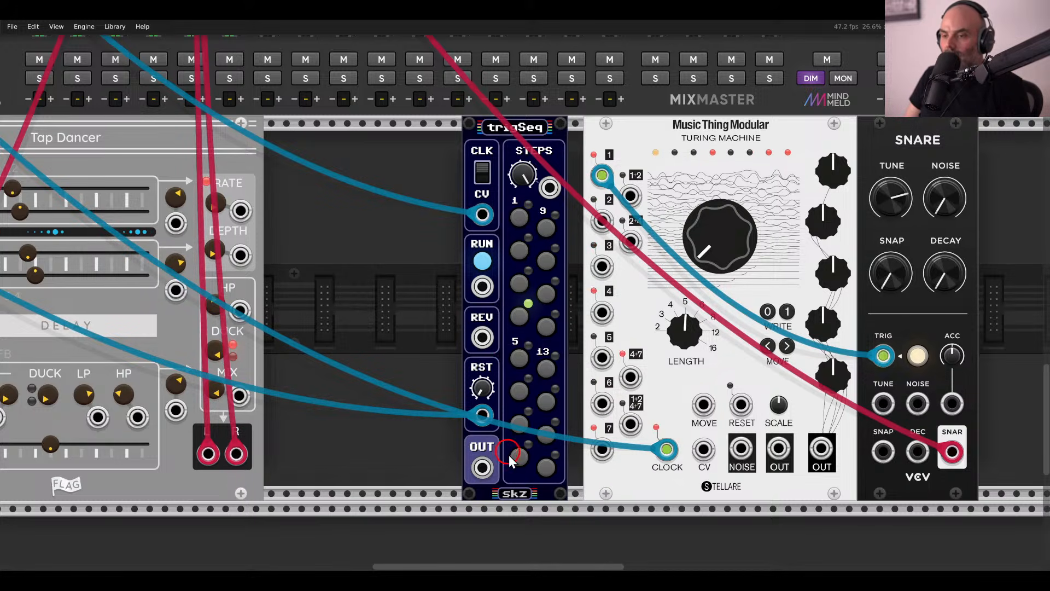
left_click_drag(481, 469, 703, 449)
left_click(718, 261)
left_click_drag(718, 262, 625, 295)
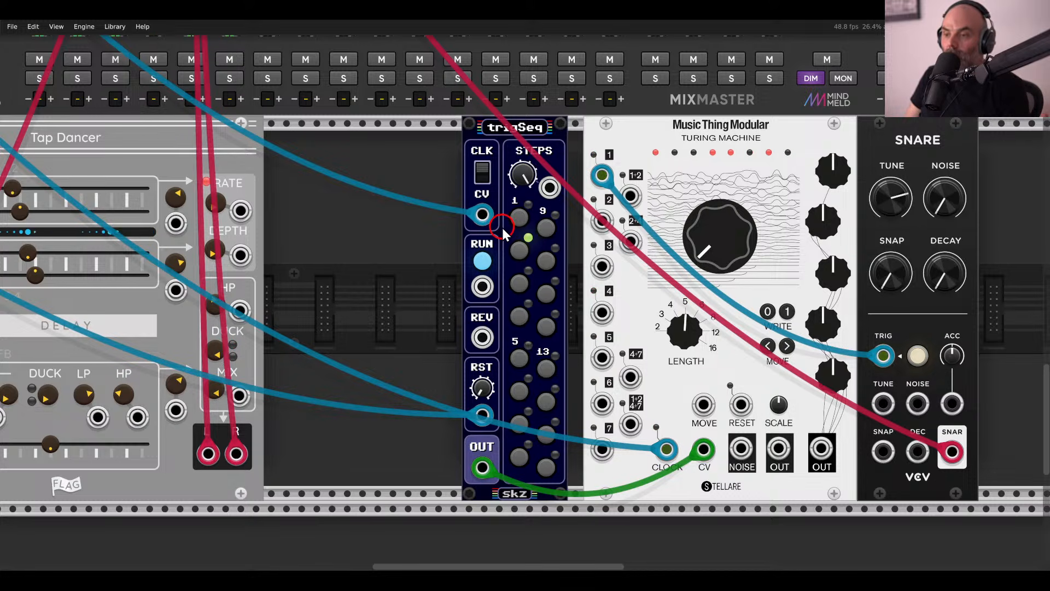
Switch on steps 1 through 12 of the second trigSeq, leaving steps 13 to 16 off.
left_click(519, 218)
left_click(519, 249)
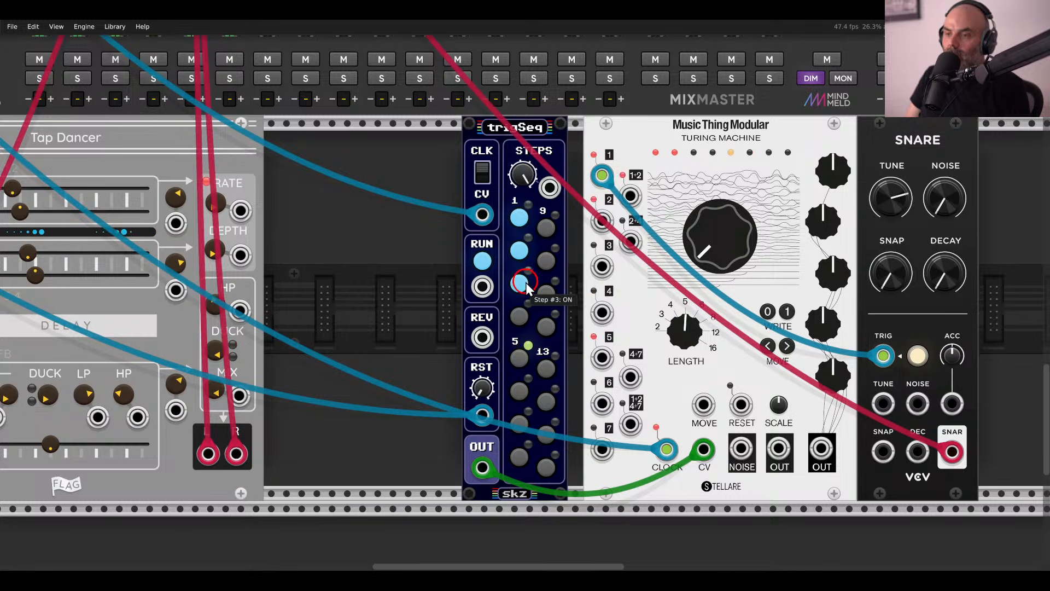
left_click(519, 284)
left_click(519, 316)
left_click(518, 358)
left_click(519, 391)
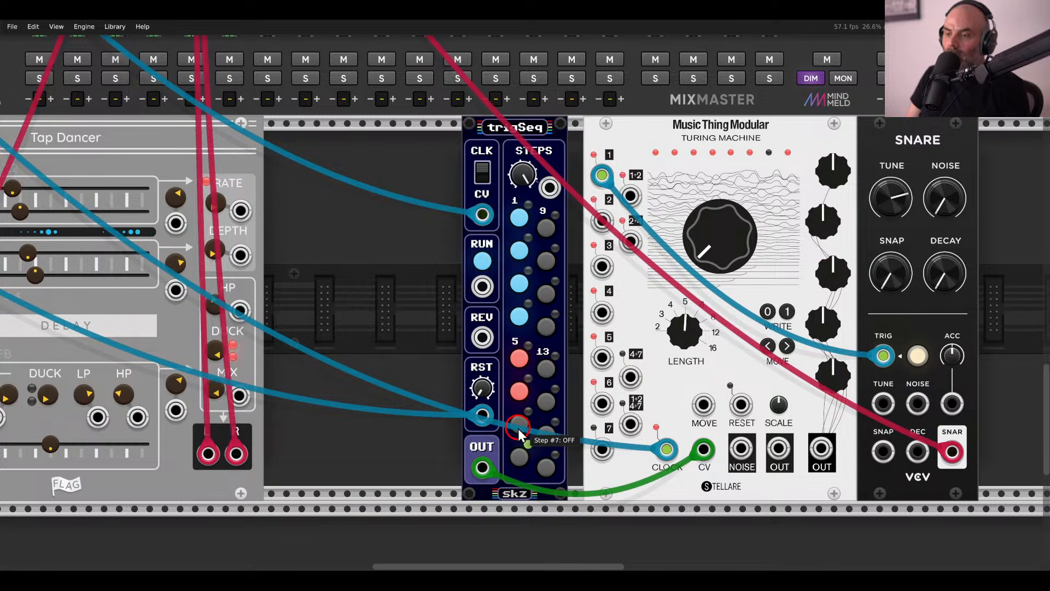
left_click(518, 425)
left_click(518, 457)
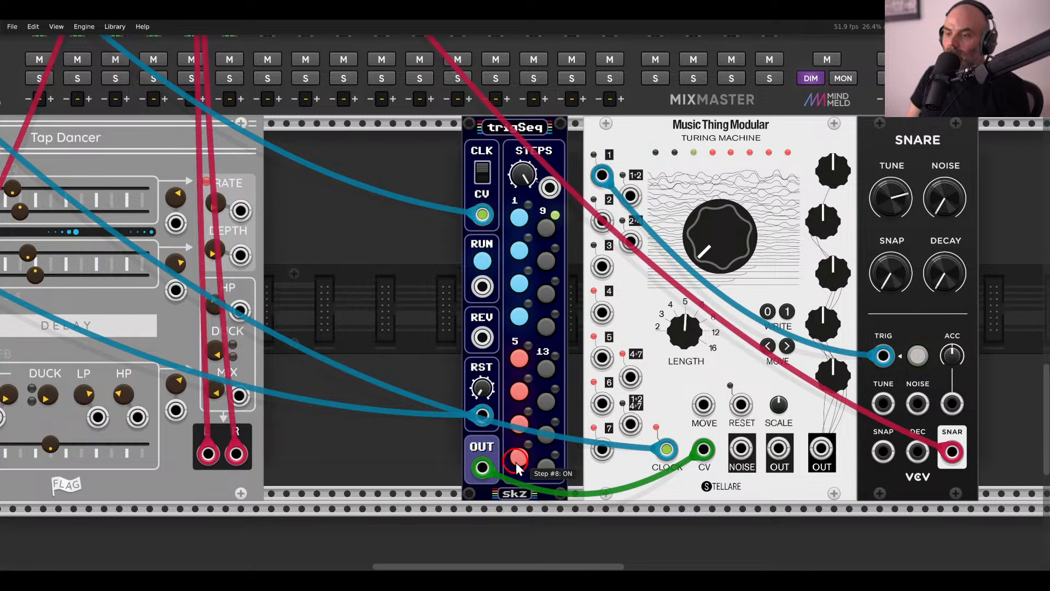
left_click(547, 226)
left_click(547, 260)
left_click(547, 294)
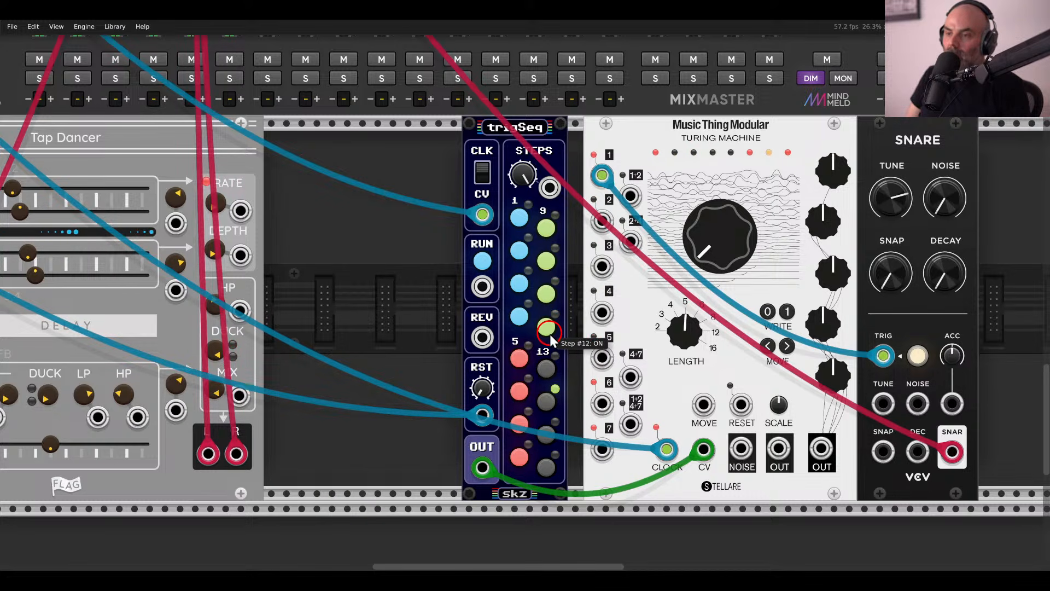
left_click(547, 328)
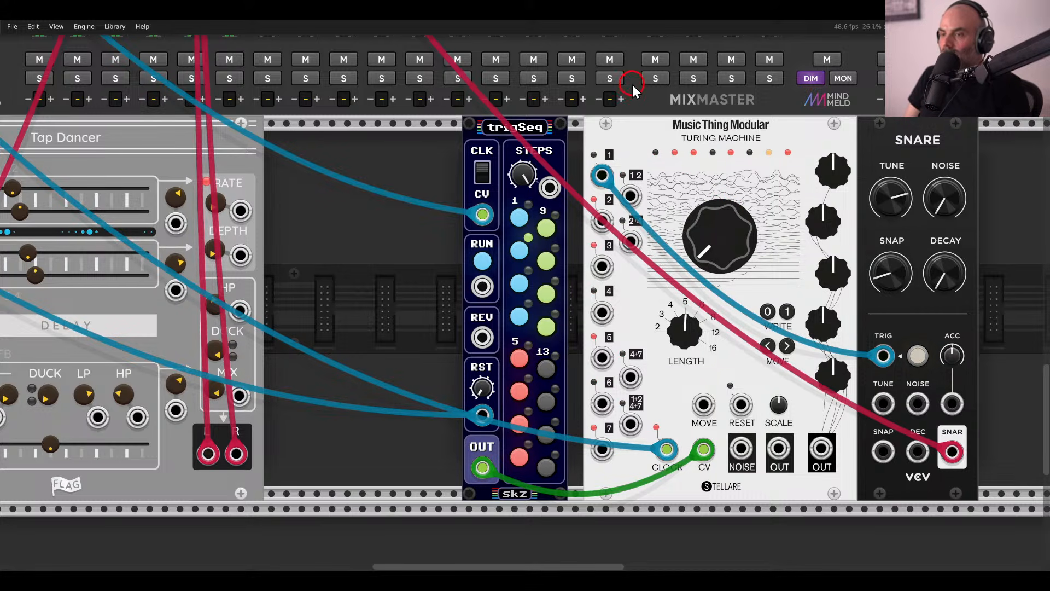
Move the second trigSeq closer to Tap Dancer and line up the Turing Machine and Snare directly beside it.
left_click_drag(511, 147, 472, 139)
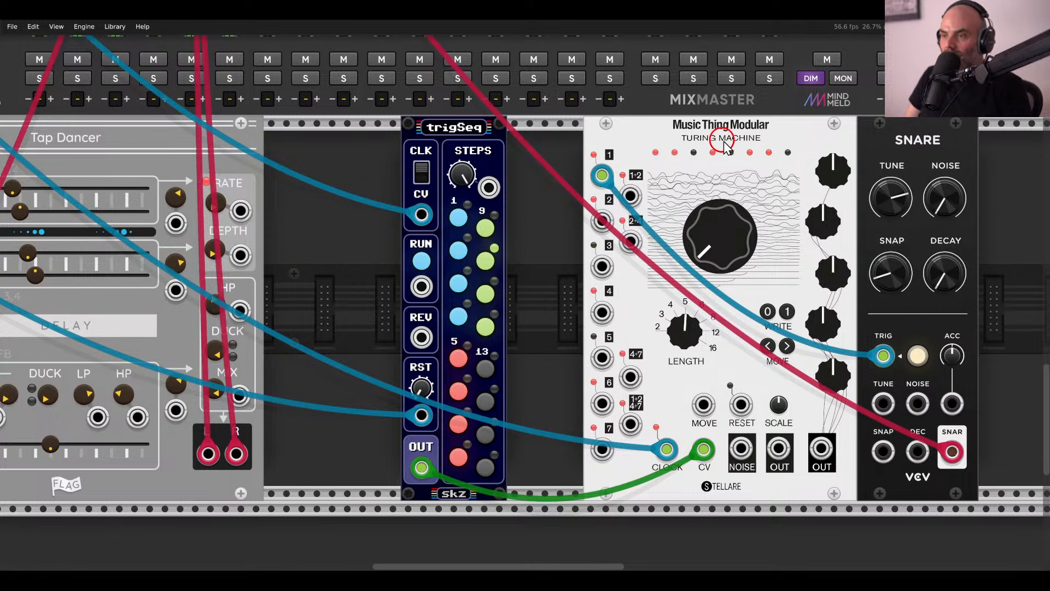
left_click_drag(712, 142, 636, 143)
scroll(743, 159, "right", 6)
left_click_drag(742, 156, 653, 155)
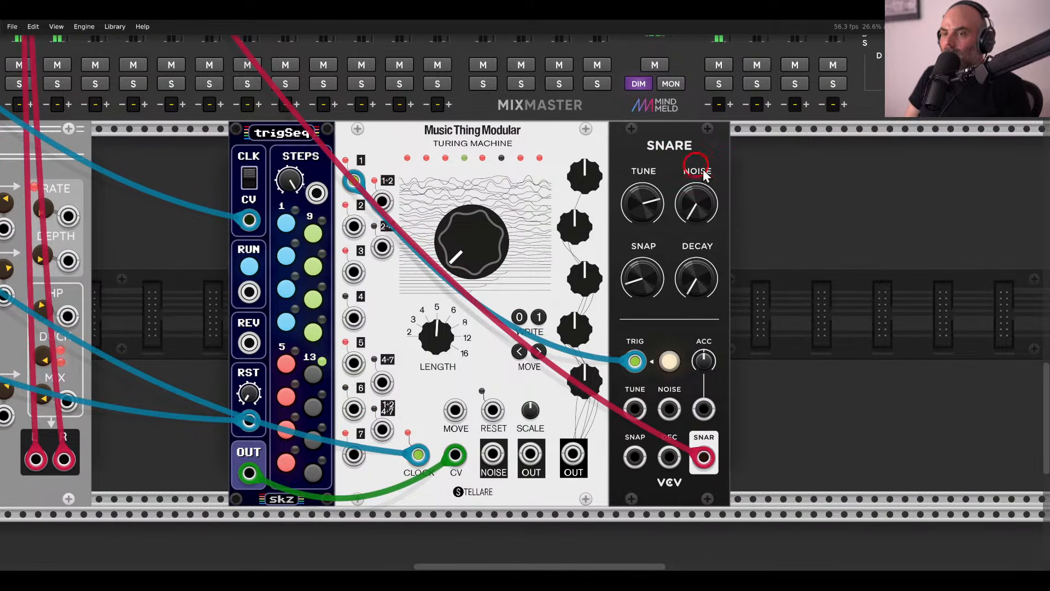
Search the module library for "strip" and place a Stereo Strip directly after Snare.
right_click(806, 222)
type("strip")
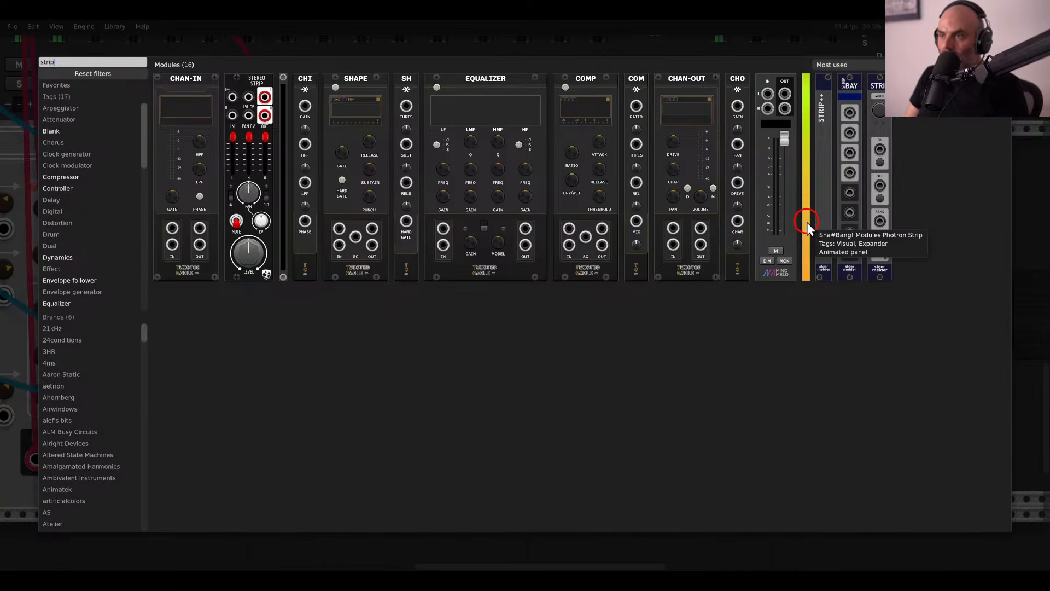
left_click(265, 100)
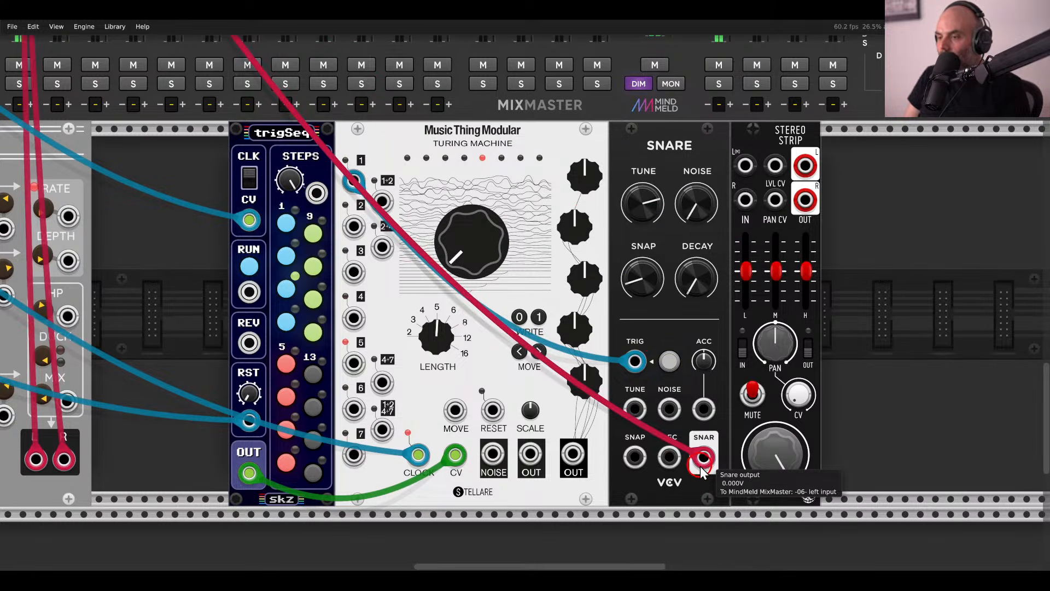
Route Snare's output into Stereo Strip's left input and the strip's stereo outputs to MixMaster channel 6.
left_click_drag(703, 458, 523, 238)
scroll(811, 203, "up", 8)
scroll(811, 203, "left", 8)
scroll(520, 235, "right", 10)
scroll(520, 235, "down", 8)
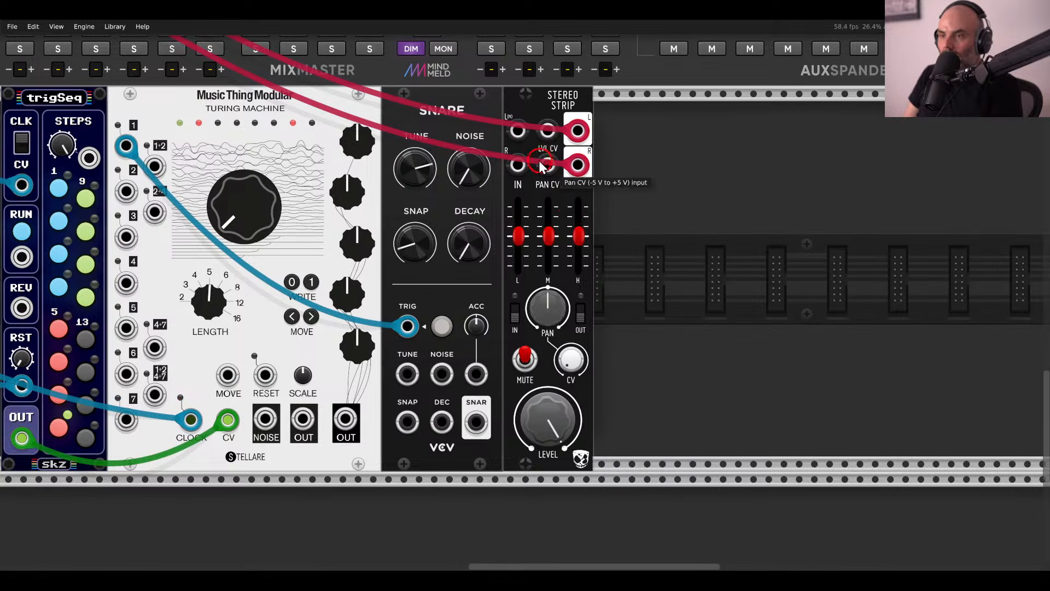
left_click_drag(518, 140, 477, 421)
scroll(476, 421, "left", 8)
scroll(476, 421, "up", 1)
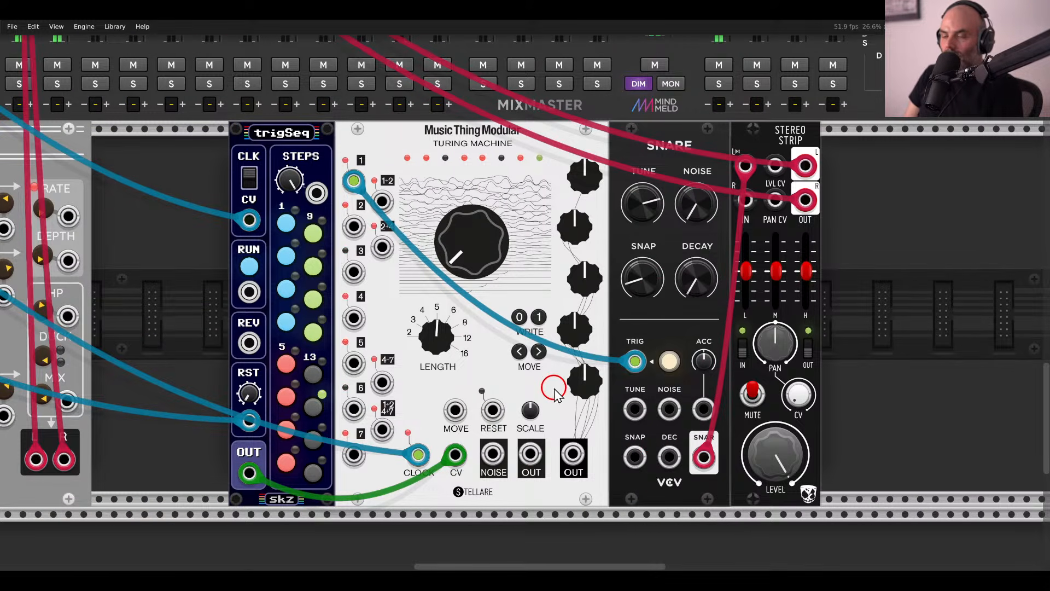
Lower Snare's Snap to minimum and insert a Scope between the Turing Machine and Snare.
left_click_drag(638, 281, 646, 382)
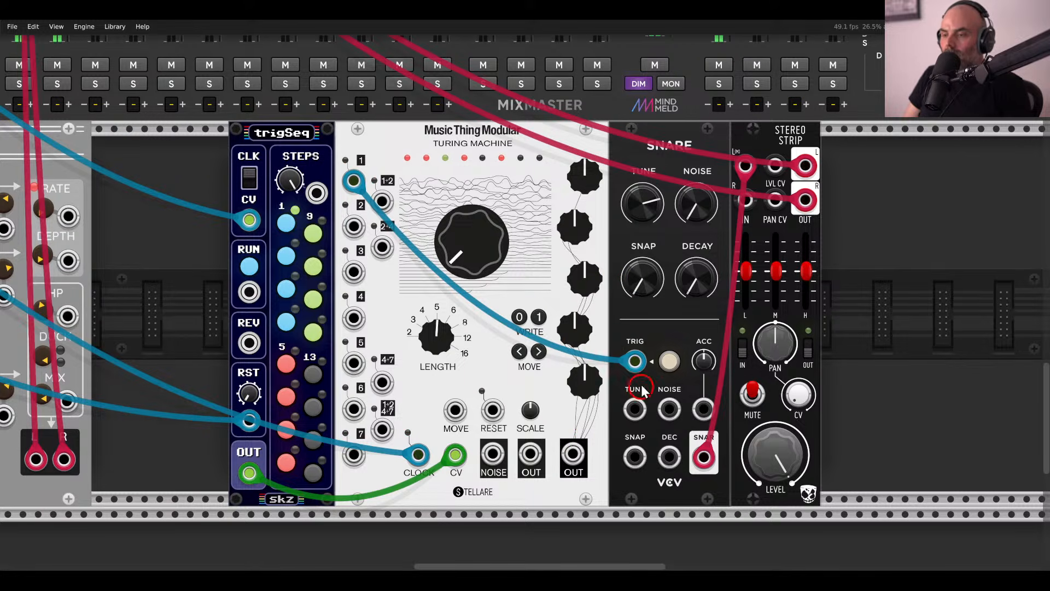
left_click_drag(839, 203, 678, 167)
left_click_drag(672, 180, 839, 179)
left_click(718, 205)
right_click(717, 204)
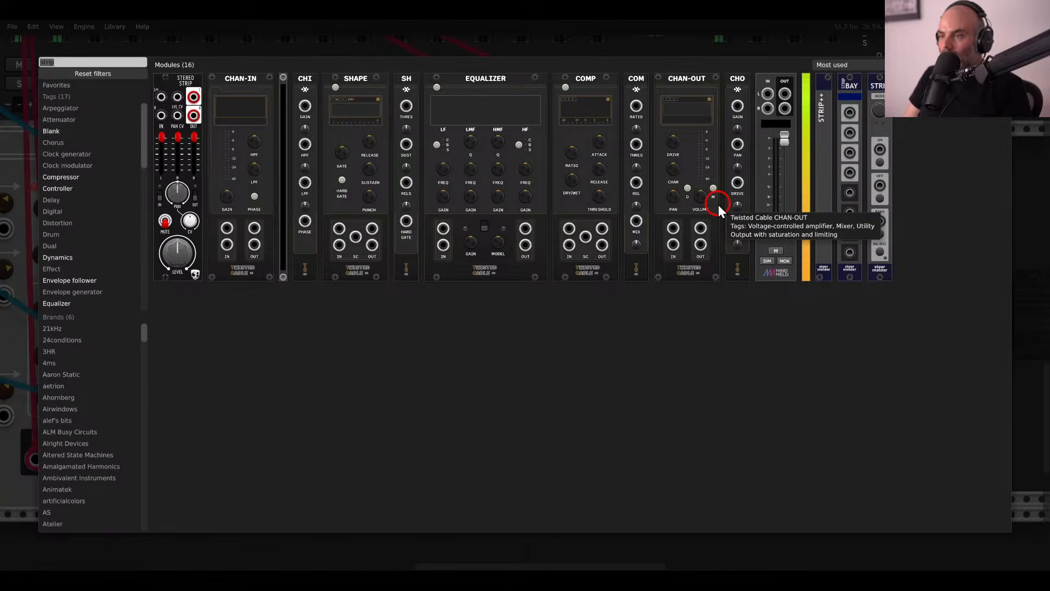
key("BackSpace")
left_click(252, 123)
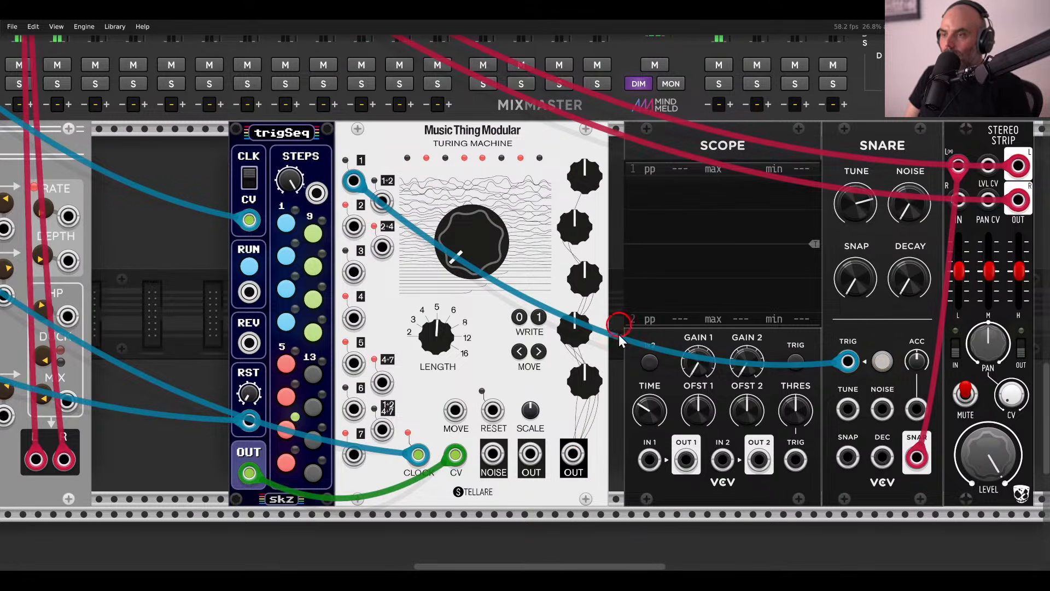
Connect the Turing Machine's output below its five knobs to Scope's IN 1 and close the gap between the two modules.
left_click_drag(574, 457, 650, 460)
scroll(692, 432, "right", 5)
left_click_drag(929, 220, 664, 155)
left_click_drag(682, 150, 669, 145)
left_click(918, 213)
Turn the Turing Machine's voltage knobs #1 to #4 to differing settings.
left_click_drag(443, 164, 443, 188)
left_click_drag(437, 223, 439, 243)
left_click_drag(443, 286, 437, 251)
left_click_drag(433, 327, 449, 417)
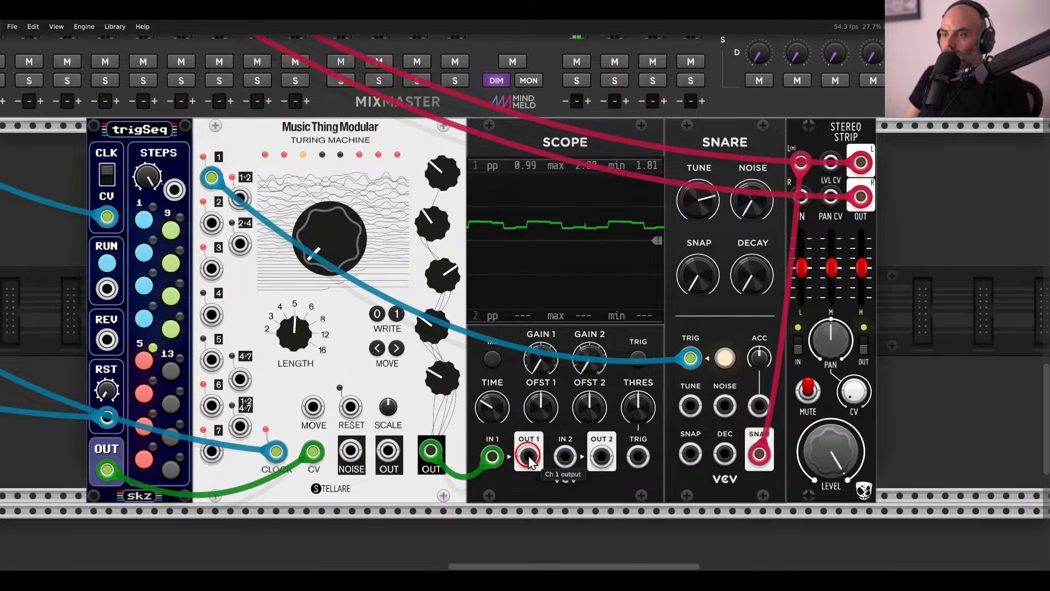
Connect Scope's OUT 1 to Snare's SNAP input and lower the Turing Machine's voltage knobs, with knob #4 at about 0.30.
left_click_drag(528, 455, 690, 453)
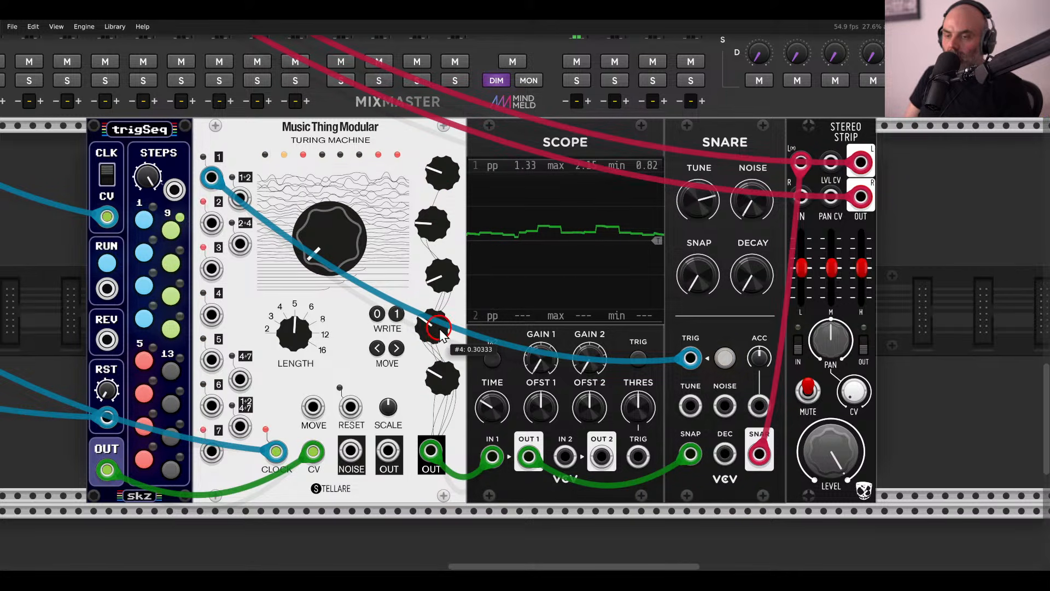
mouse_move(451, 374)
left_click_drag(451, 374, 451, 383)
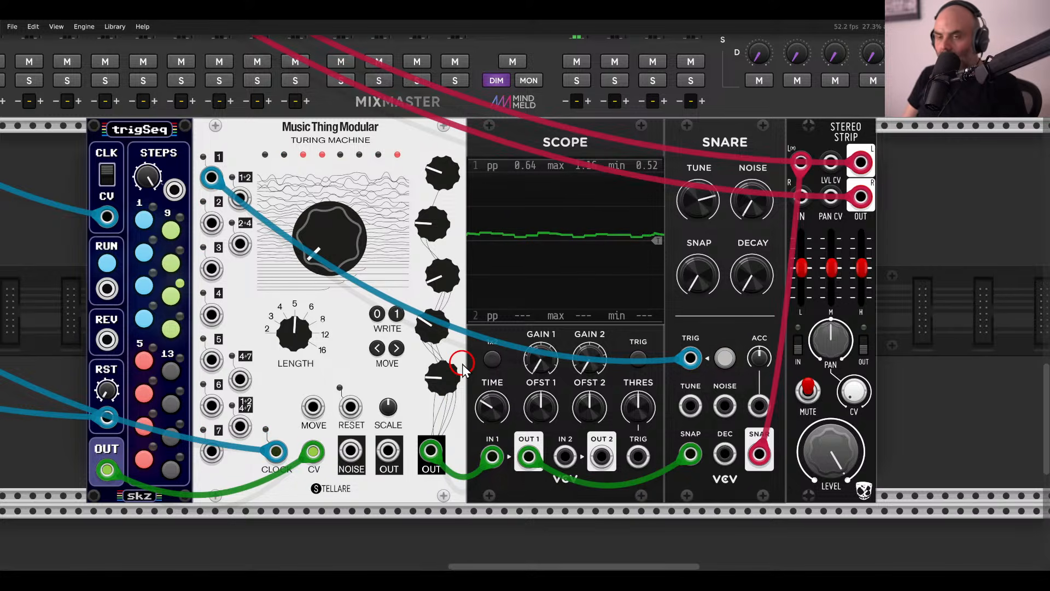
left_click_drag(251, 140, 419, 170)
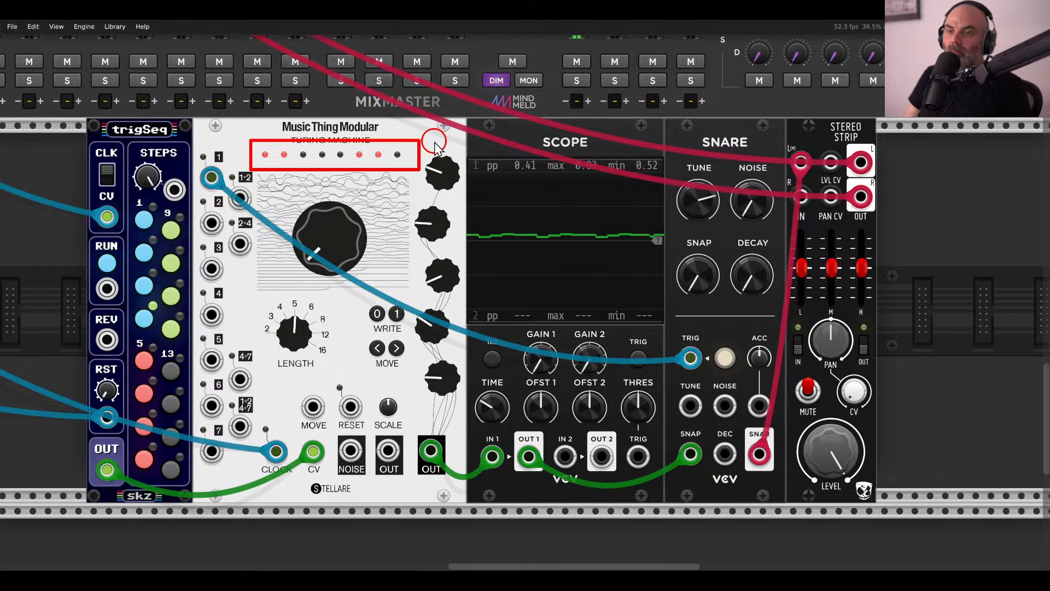
mouse_move(408, 145)
left_mouse_down()
mouse_move(453, 258)
mouse_move(470, 411)
left_mouse_up()
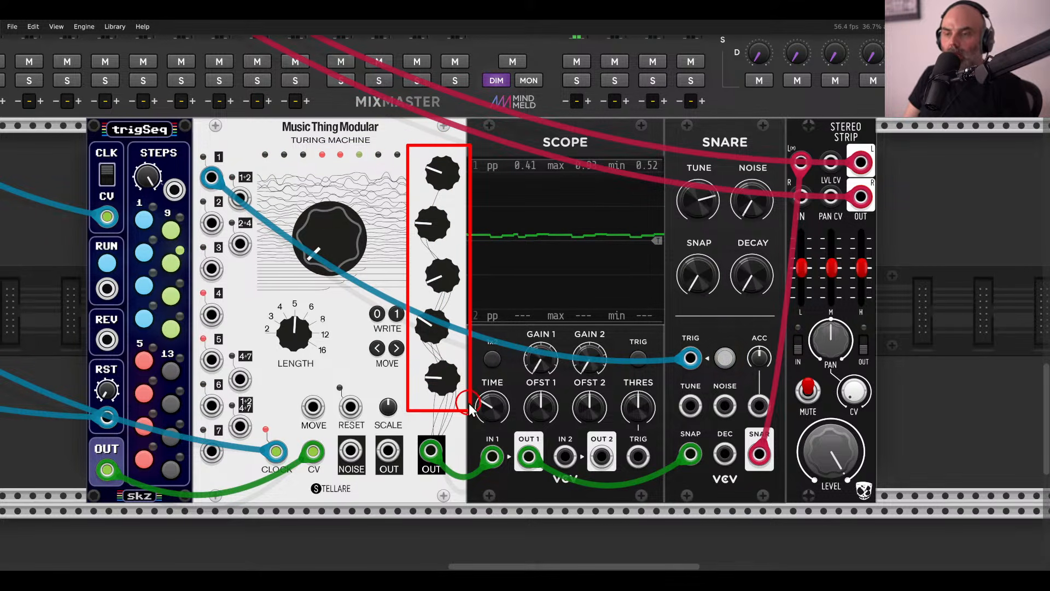
mouse_move(439, 169)
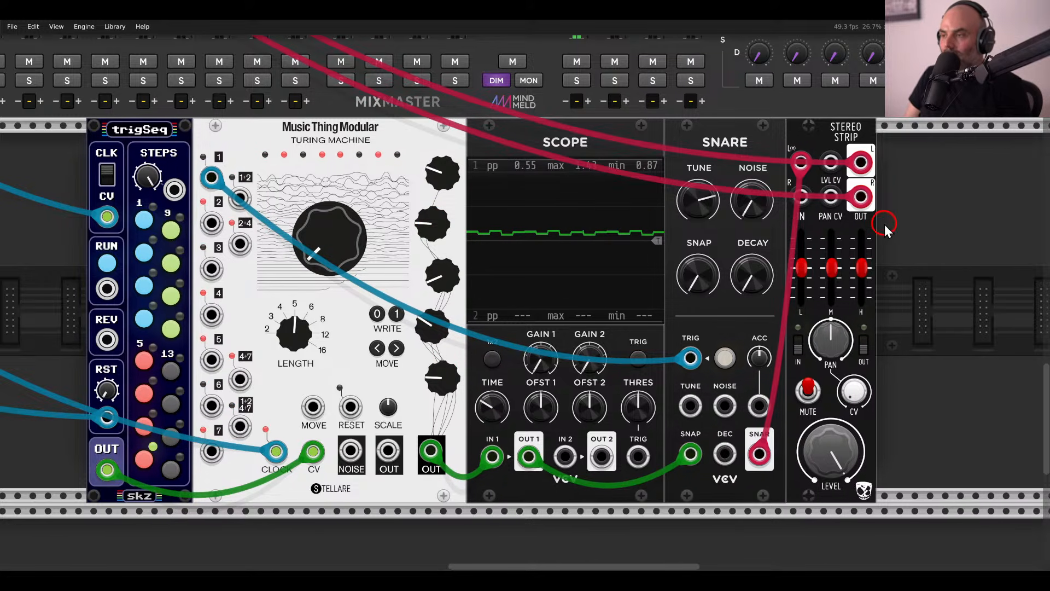
Cut Stereo Strip's low band, raise its mid and high bands slightly, and set its input boost to +6 dB.
left_click_drag(884, 224, 762, 227)
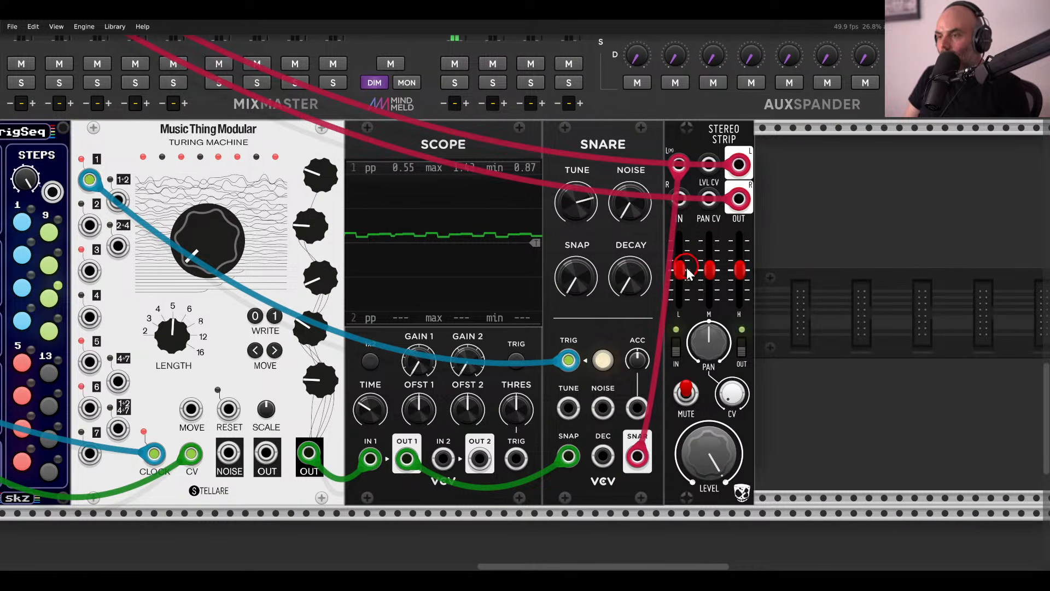
left_click_drag(687, 267, 683, 300)
left_click_drag(740, 269, 710, 259)
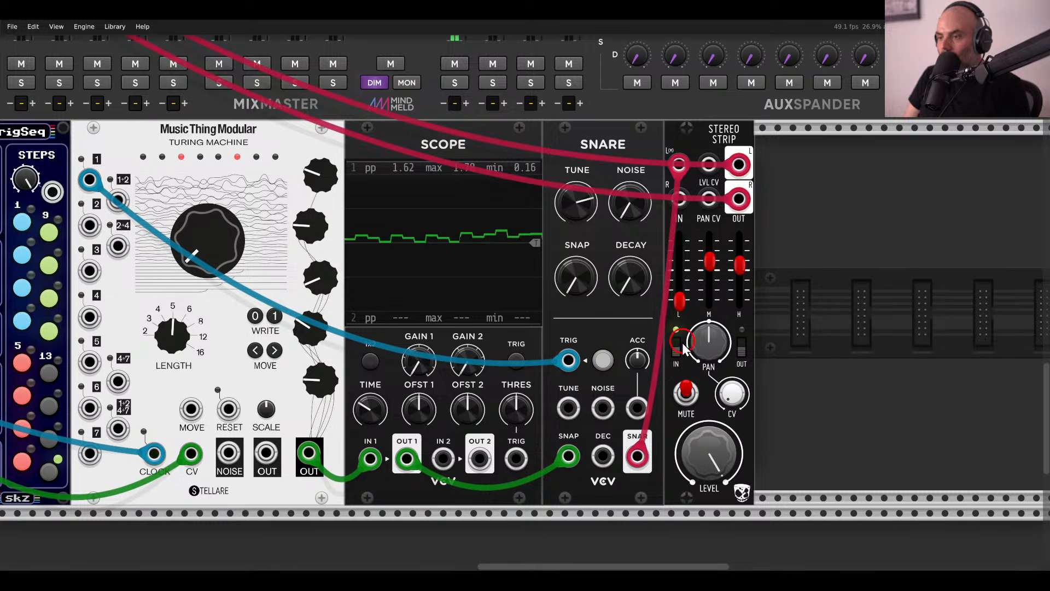
left_click(677, 346)
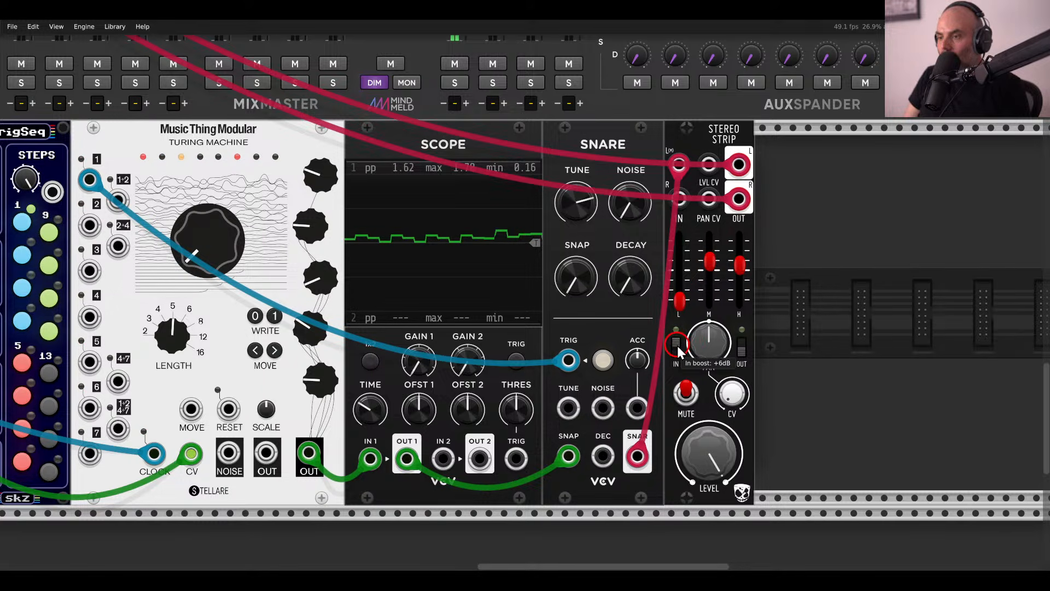
Search the module library for "walk" and place Bogaudio's Walk directly after Stereo Strip.
right_click(781, 267)
type("walk")
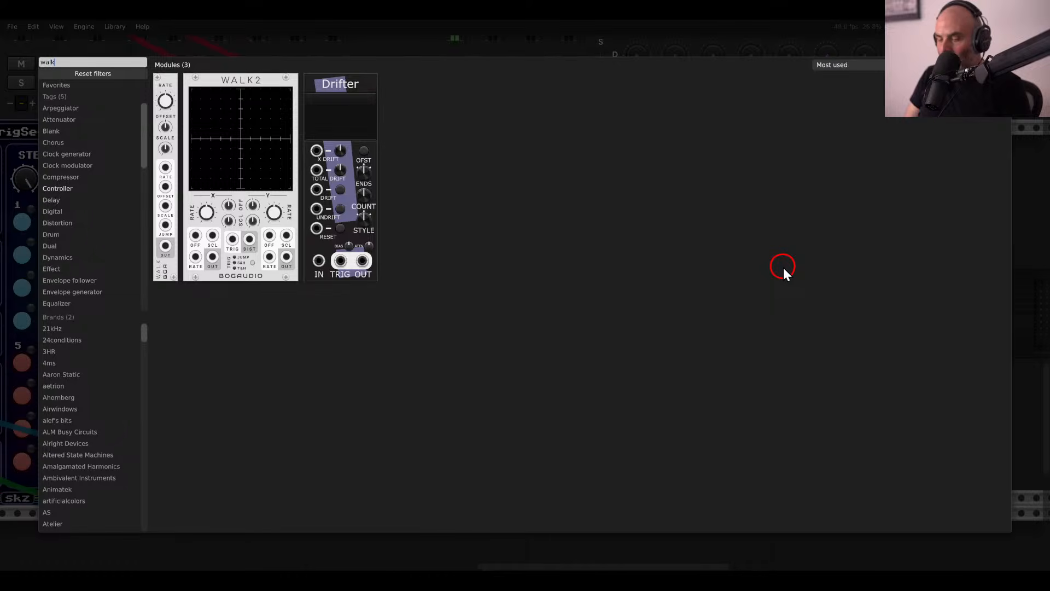
left_click(164, 101)
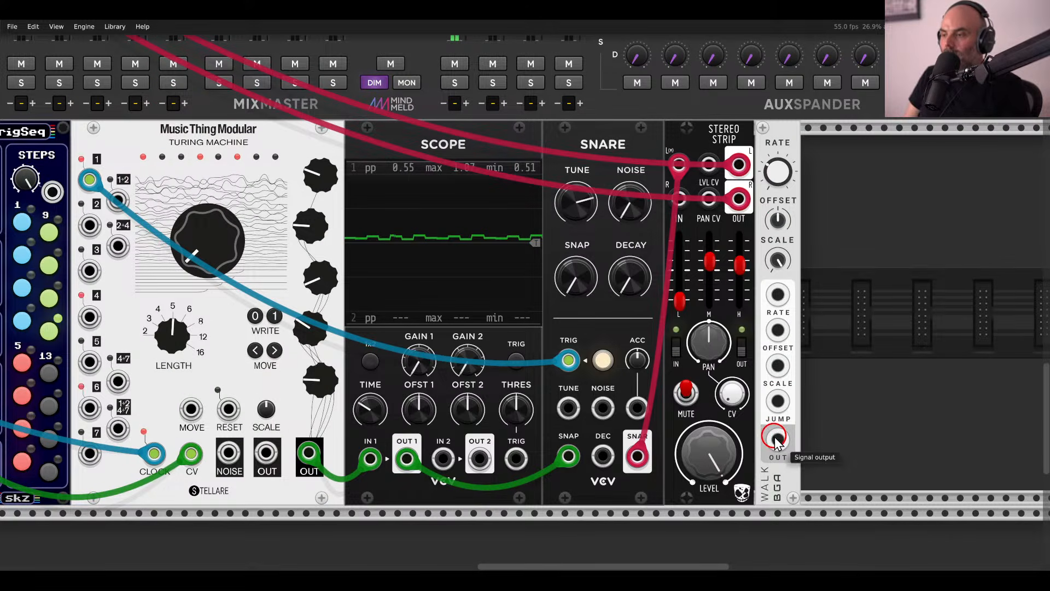
Connect Walk's output to Stereo Strip's Pan CV input and raise Walk's Rate, keeping Pan at 0.
left_click_drag(775, 436, 709, 199)
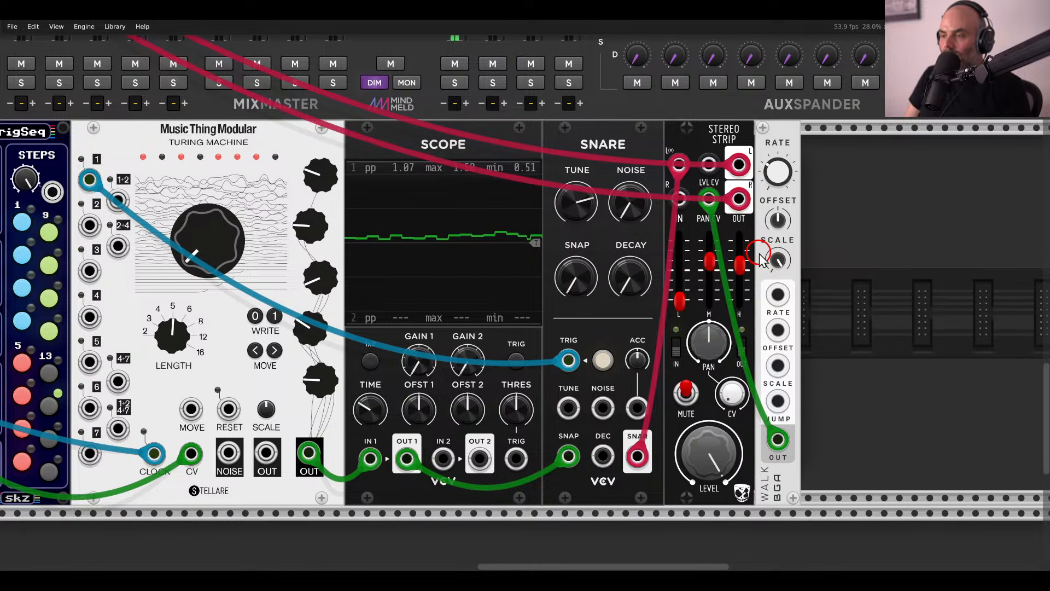
left_click_drag(777, 173, 757, 131)
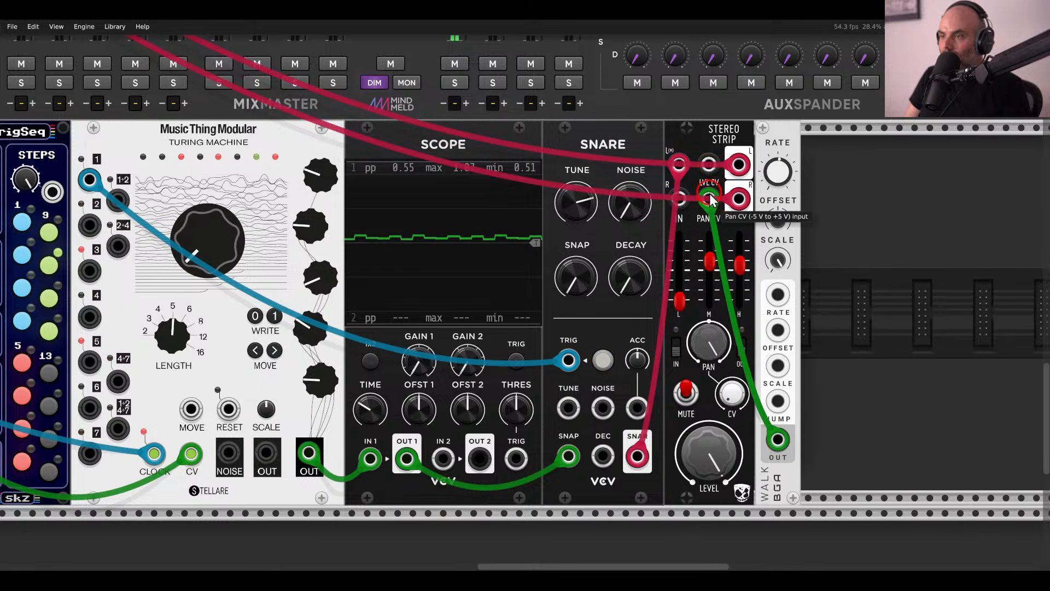
mouse_move(718, 348)
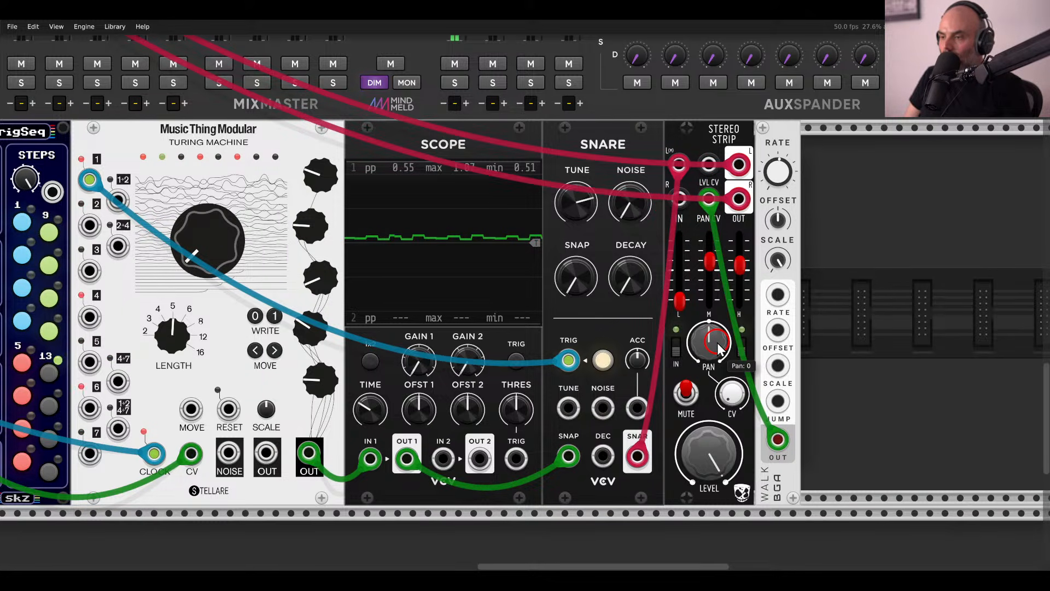
double_click(718, 348)
Solo MixMaster channel 6 to audition the panned Snare and switch the solo off again.
scroll(680, 326, "down", 3)
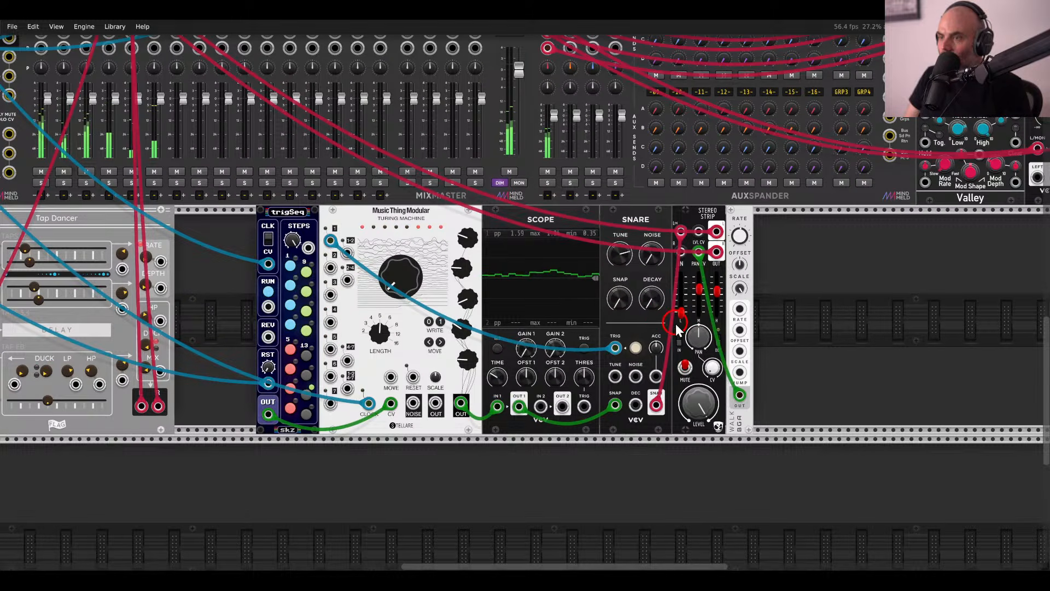
left_click(154, 182)
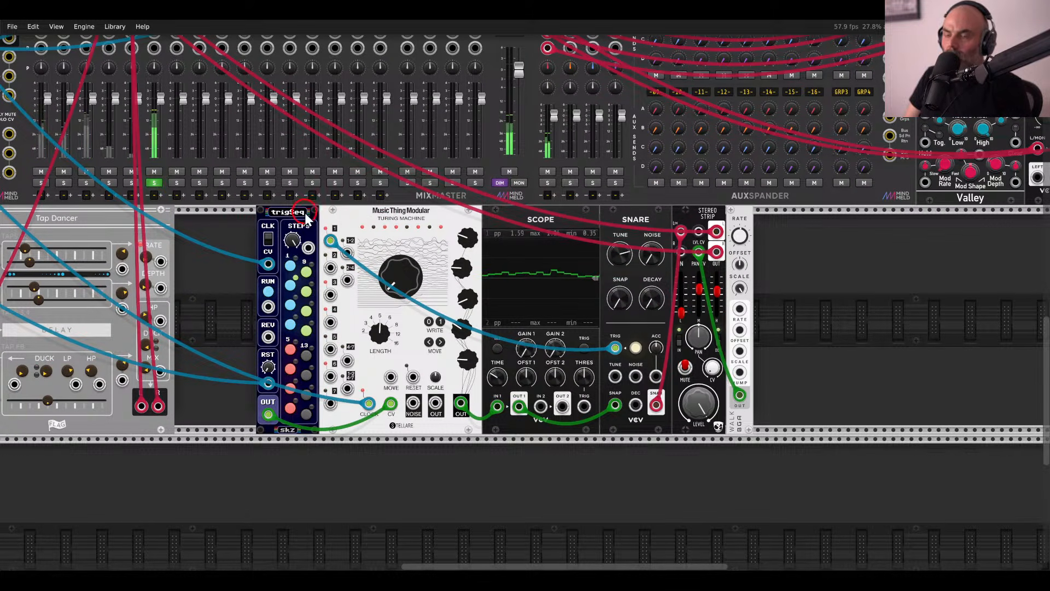
scroll(729, 328, "up", 2)
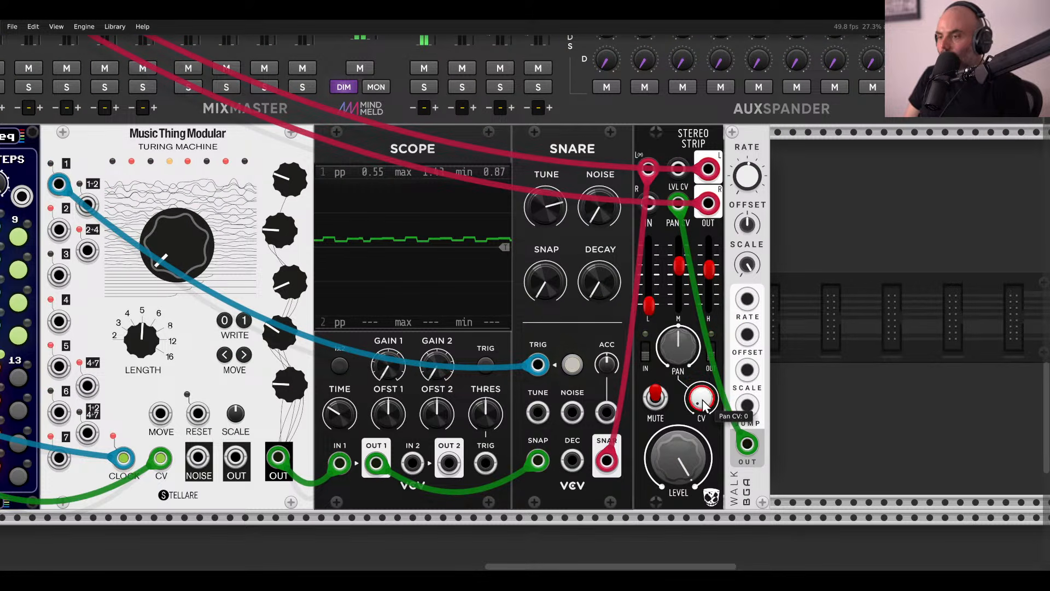
scroll(585, 216, "down", 2)
left_click_drag(252, 157, 462, 277)
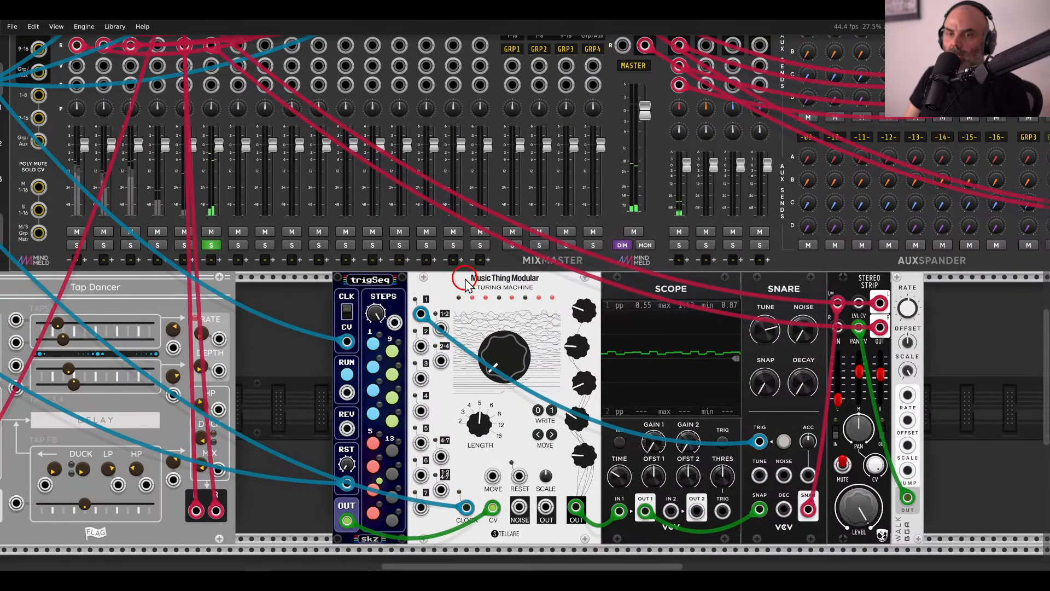
left_click(213, 246)
scroll(326, 315, "down", 2)
left_click_drag(329, 319, 485, 285)
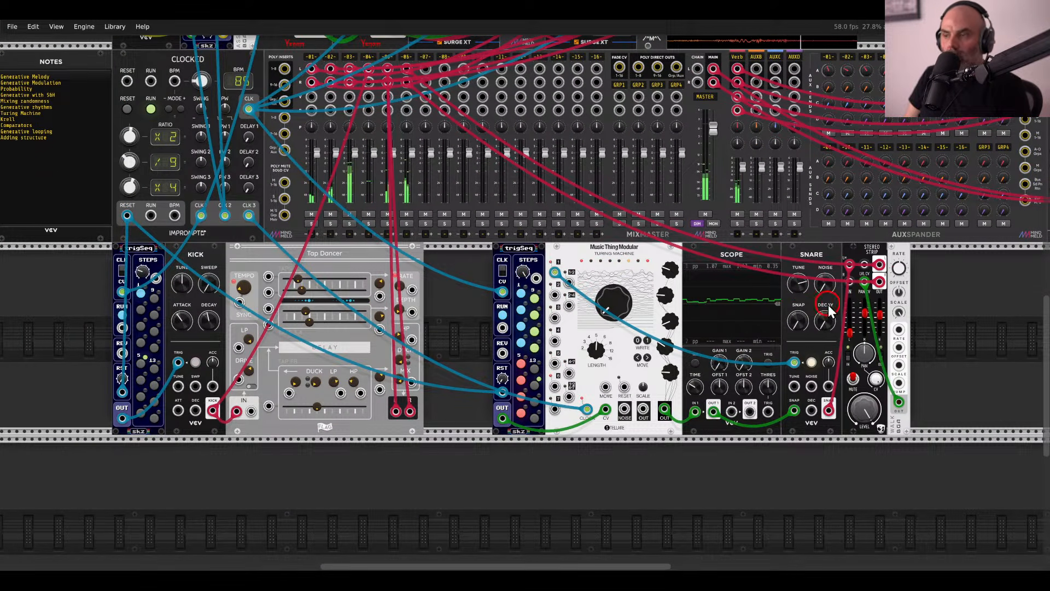
Lower the Snare's Noise and connect the Turing Machine's #15 output to the Snare's Noise CV input.
left_click(899, 270)
left_click_drag(898, 273, 935, 314)
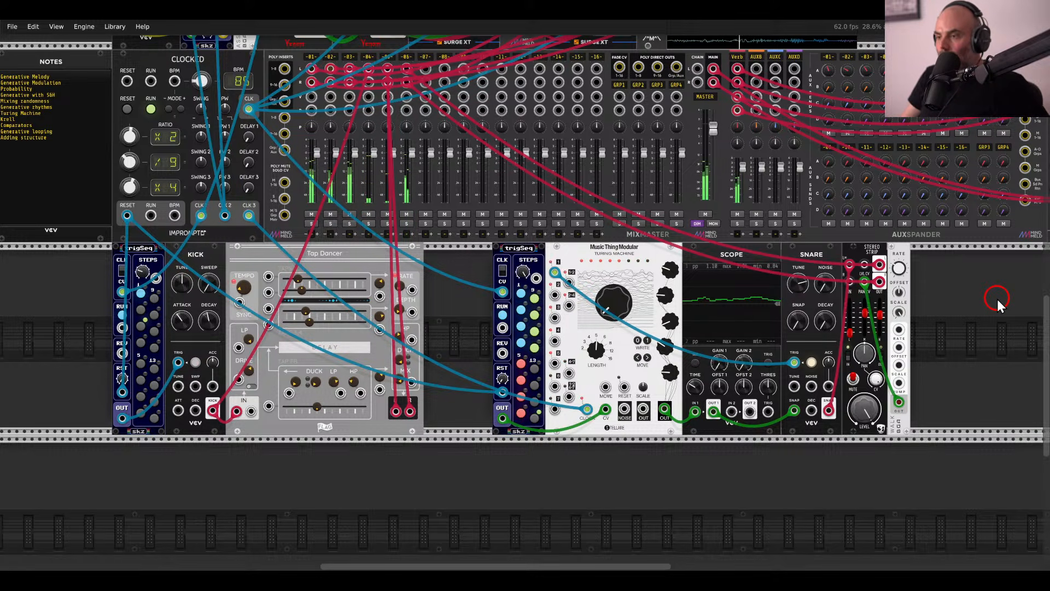
scroll(845, 338, "up", 5)
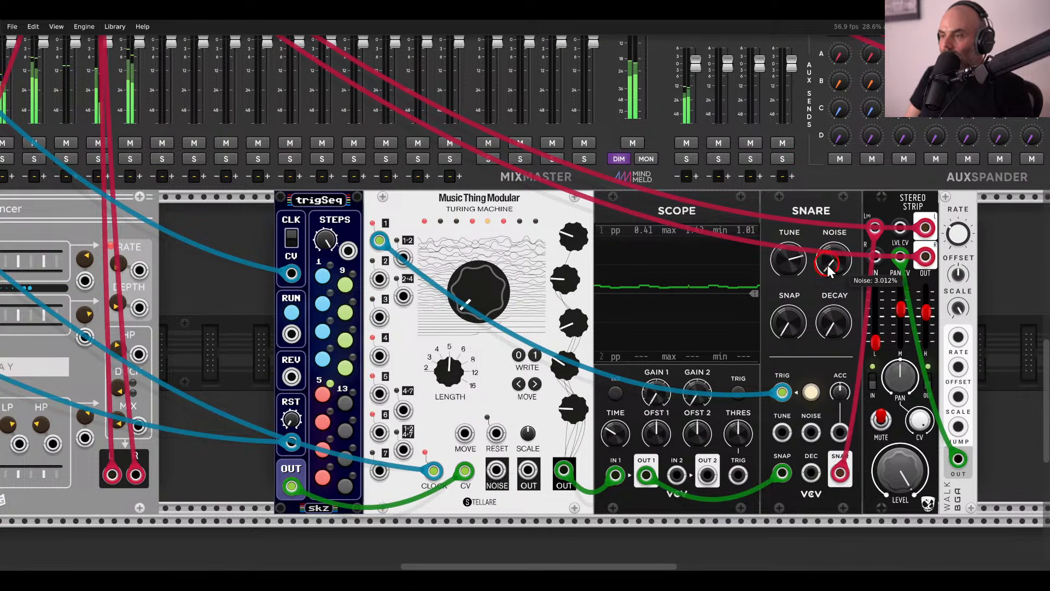
left_click_drag(827, 264, 807, 367)
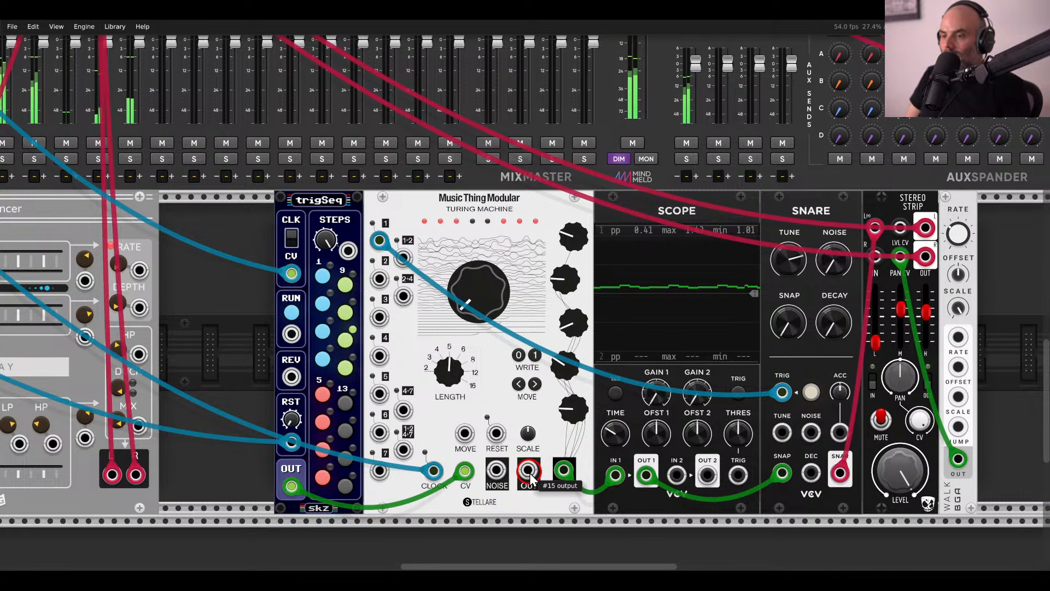
left_click_drag(529, 477, 811, 433)
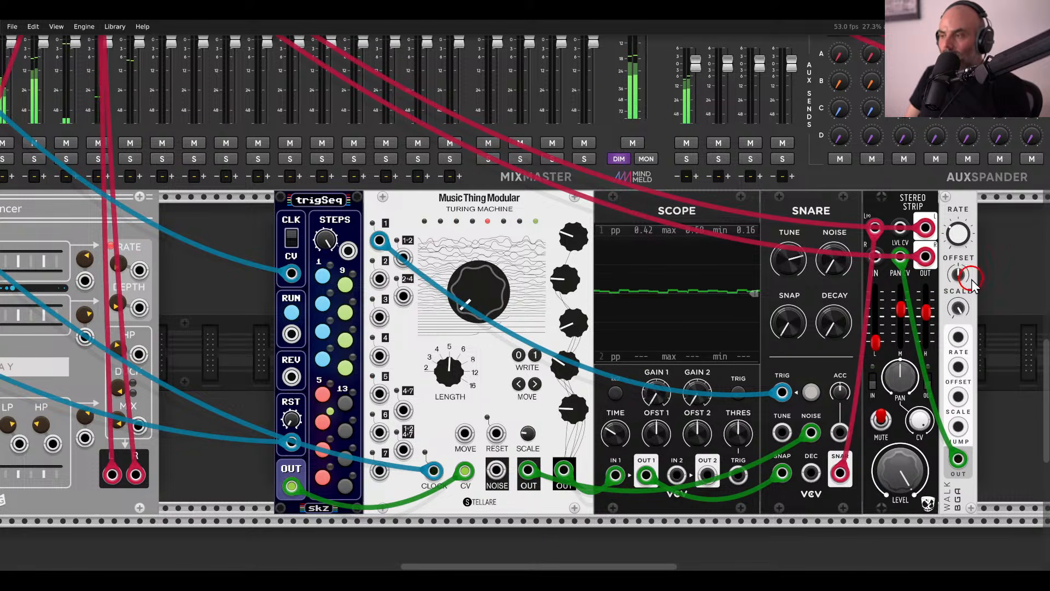
Search the module library for "send" and place Molten Bypass directly after Walk.
scroll(980, 274, "down", 3)
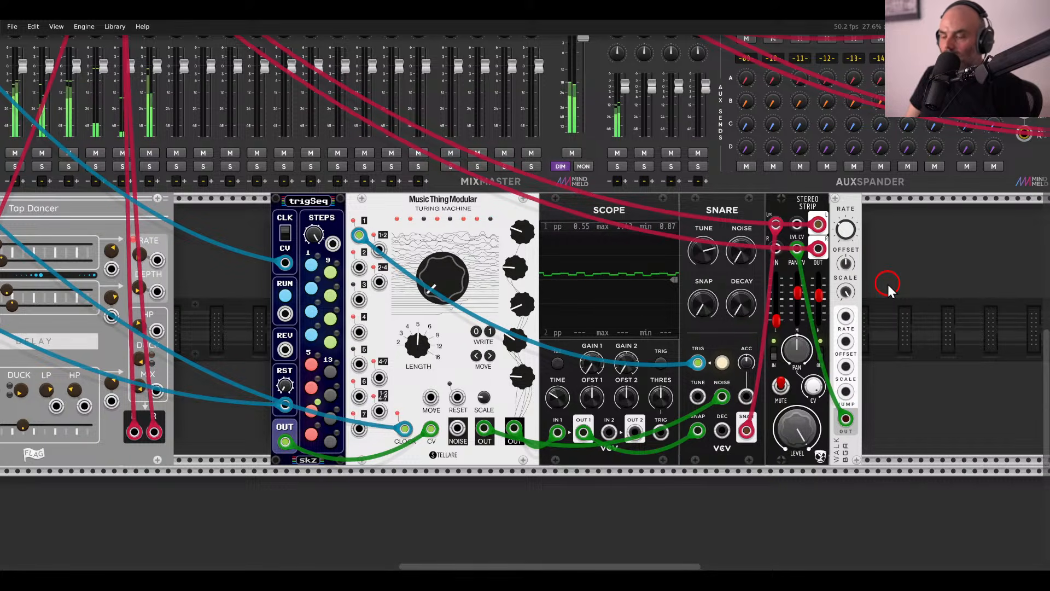
left_click_drag(733, 192, 739, 407)
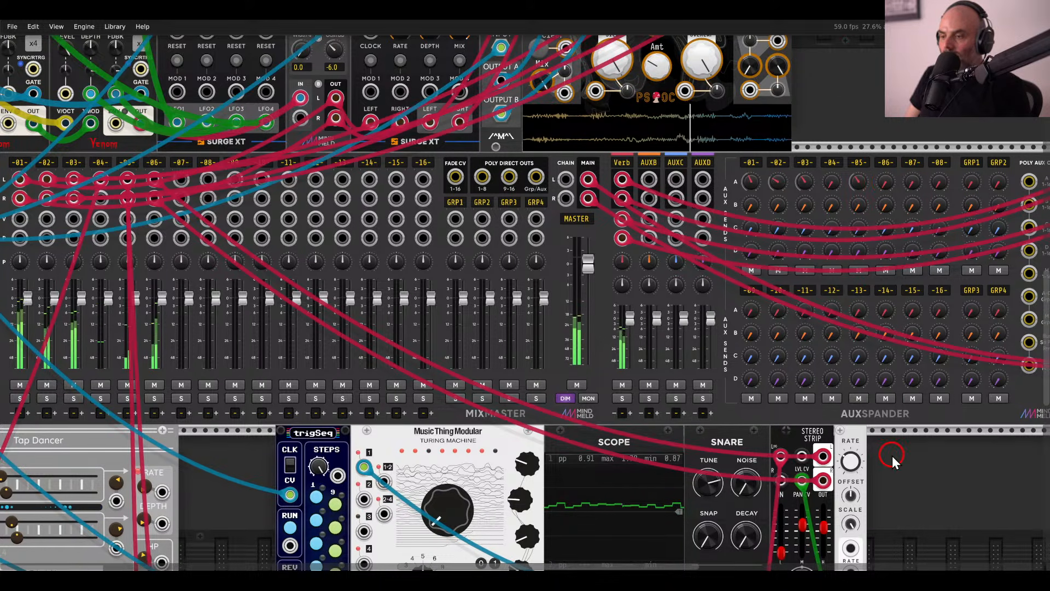
left_click_drag(891, 455, 727, 204)
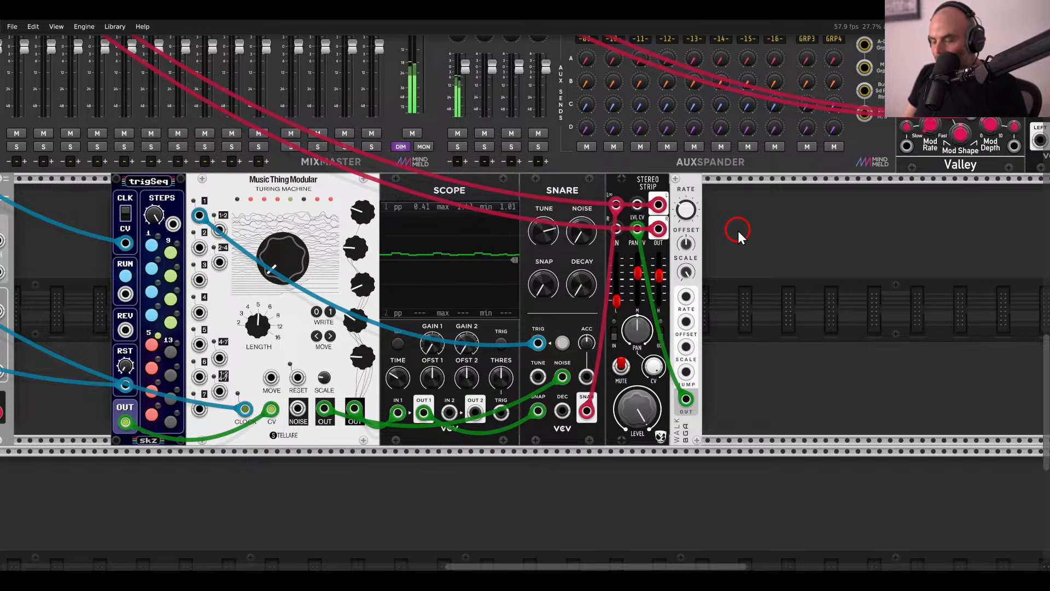
right_click(737, 230)
type("send")
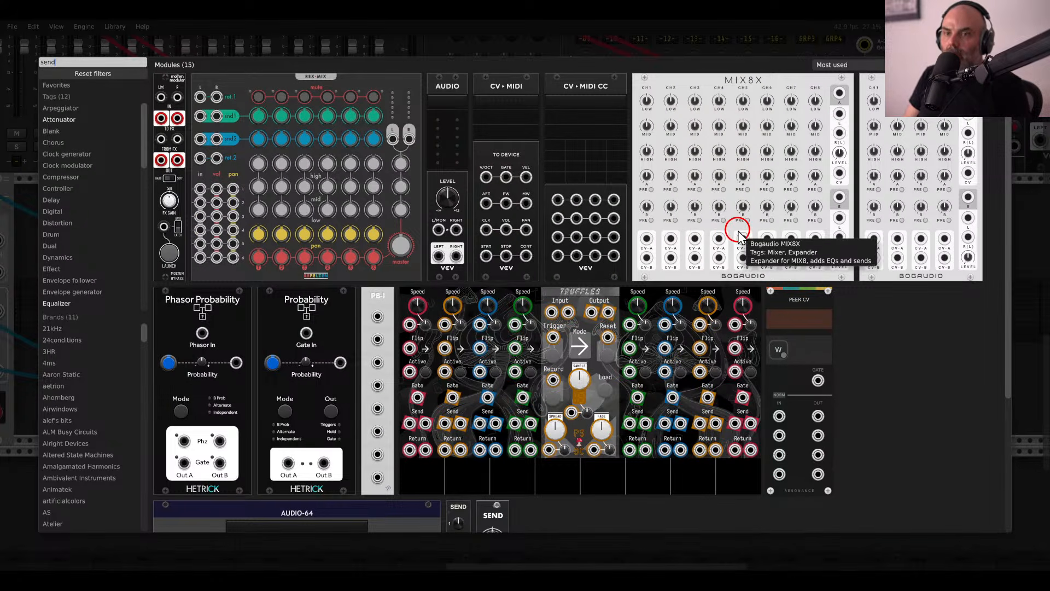
left_click(176, 82)
scroll(759, 290, "up", 3)
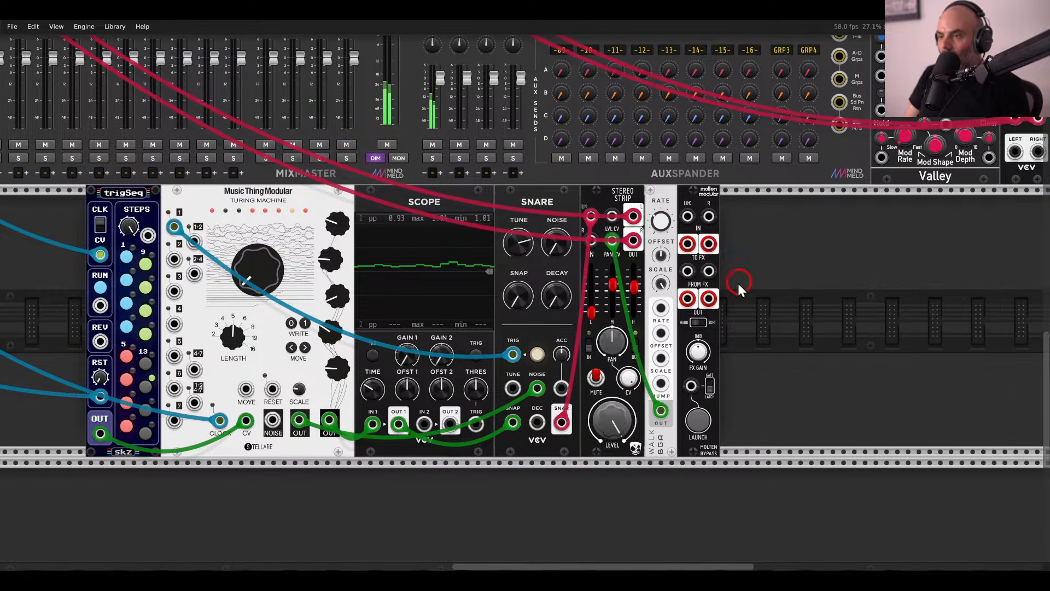
mouse_move(606, 202)
left_mouse_down()
mouse_move(668, 301)
mouse_move(639, 276)
mouse_move(679, 290)
mouse_move(676, 259)
mouse_move(676, 310)
left_mouse_up()
left_click_drag(600, 228, 599, 193)
key("ctrl+z")
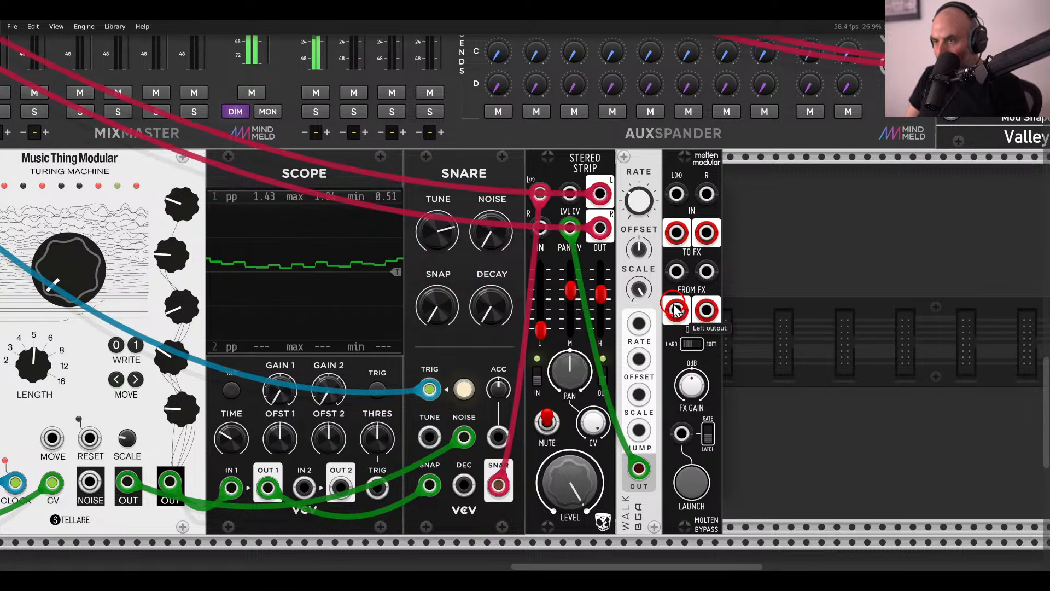
key("ctrl+z")
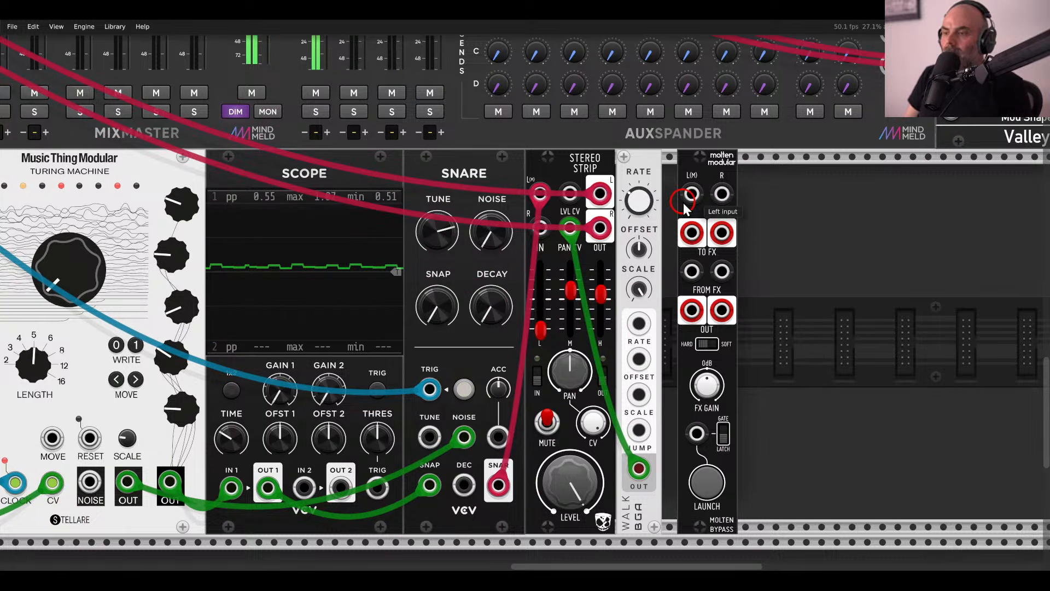
left_click_drag(702, 176, 680, 175)
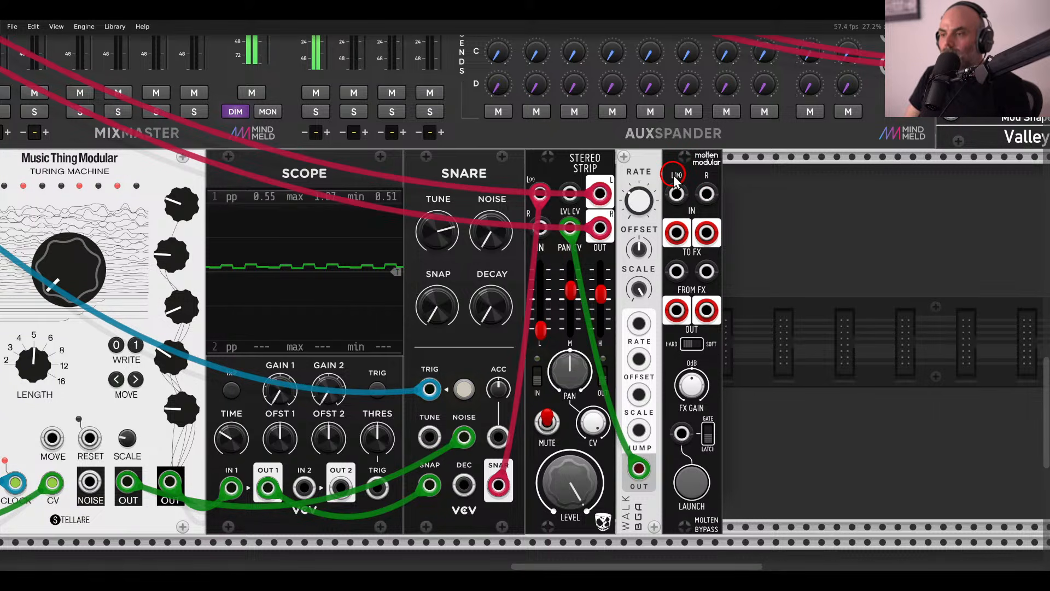
Move the MixMaster channel 6 cables to Molten Bypass's outputs and connect Stereo Strip's left and right outputs to the bypass inputs.
left_click_drag(601, 194, 676, 310)
left_click_drag(601, 229, 705, 312)
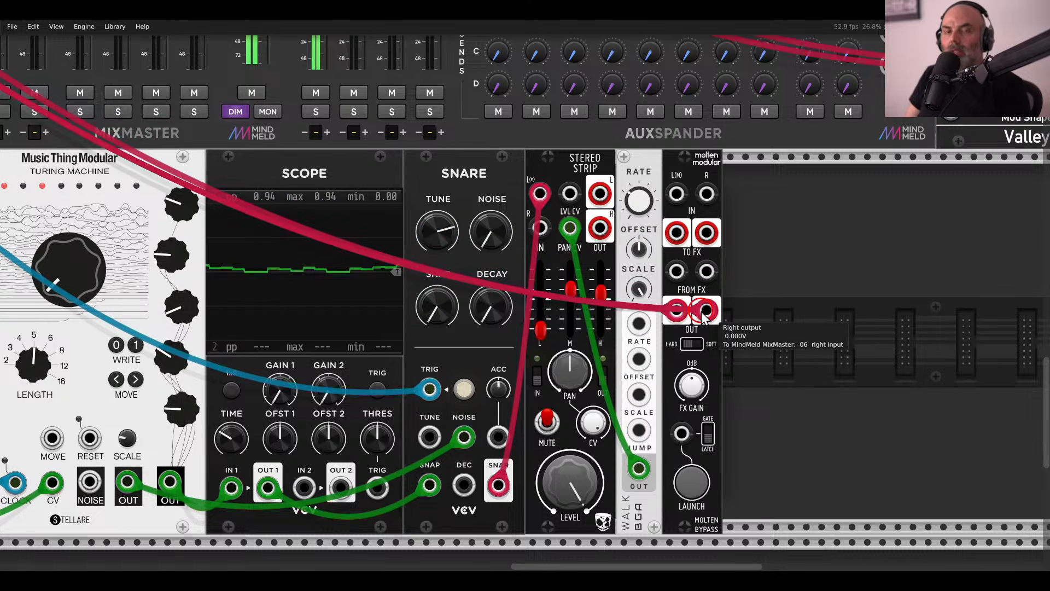
left_click_drag(599, 194, 601, 228)
Search the module library for "plat" and place Valley's Plateau reverb directly after Molten Bypass.
right_click(752, 263)
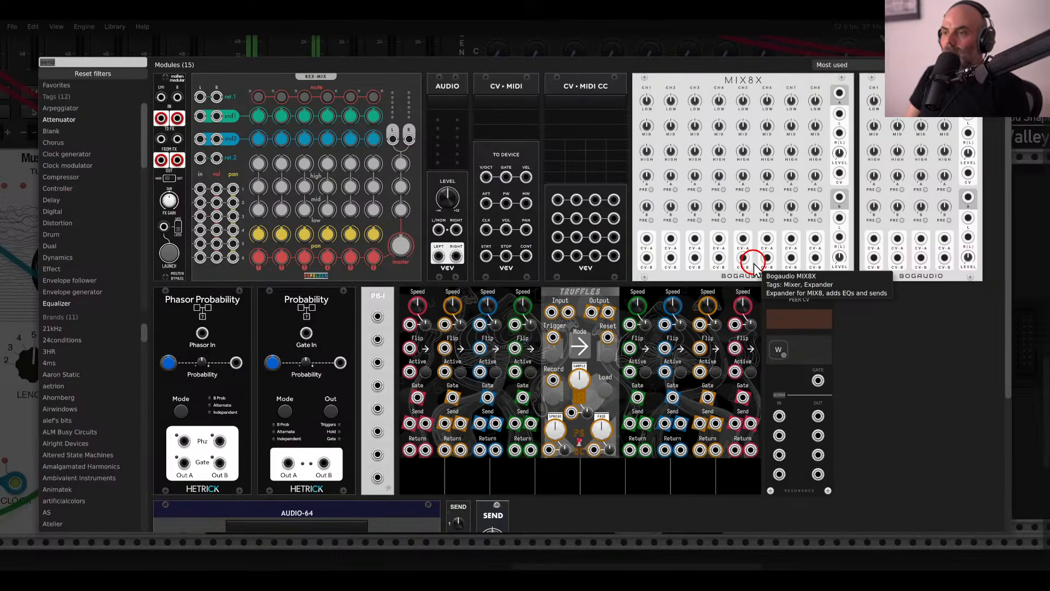
key("BackSpace")
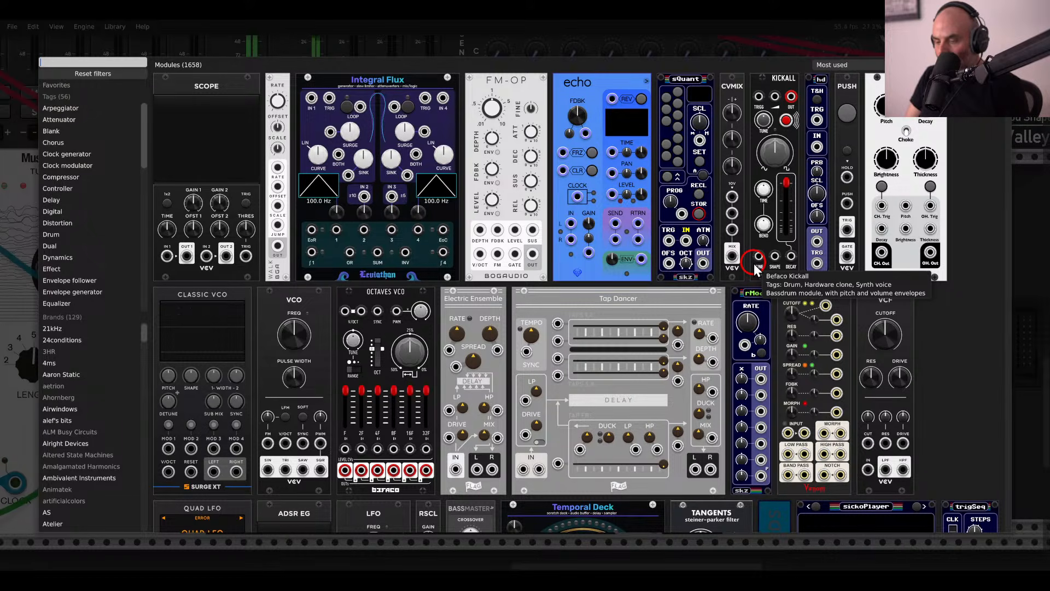
type("plat")
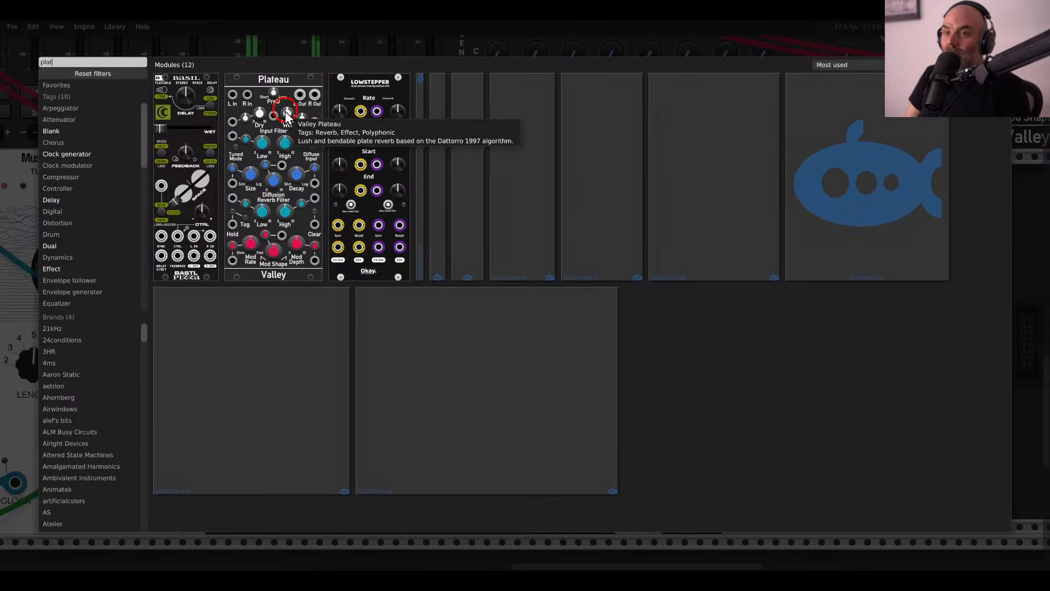
left_click(285, 111)
Connect Molten Bypass's stereo To FX outputs to Plateau's inputs and Plateau's outputs back to the From FX inputs.
left_click_drag(701, 355, 640, 348)
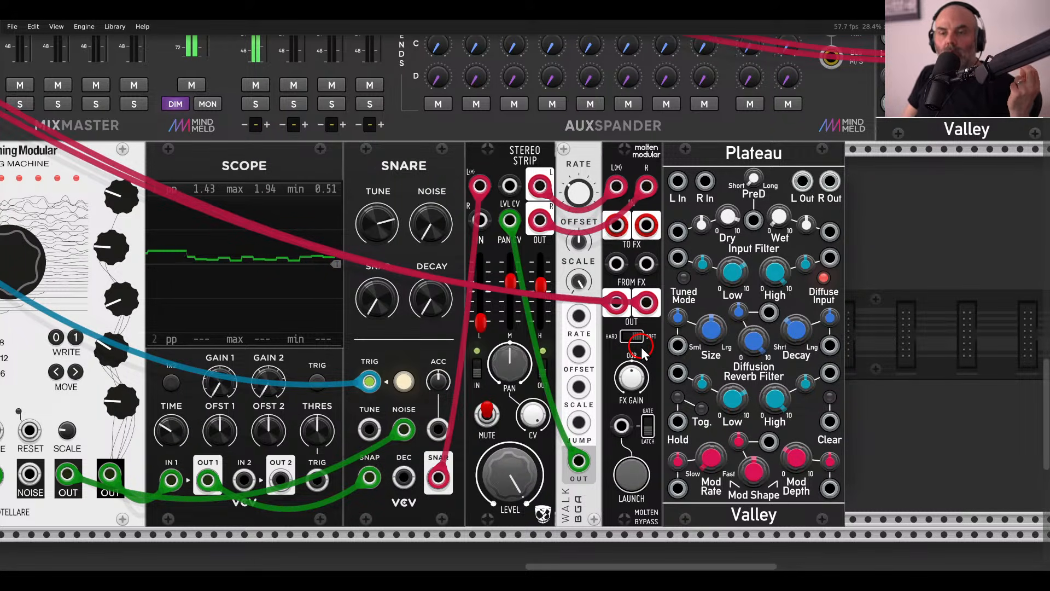
left_click_drag(617, 224, 705, 181)
left_click_drag(802, 180, 829, 181)
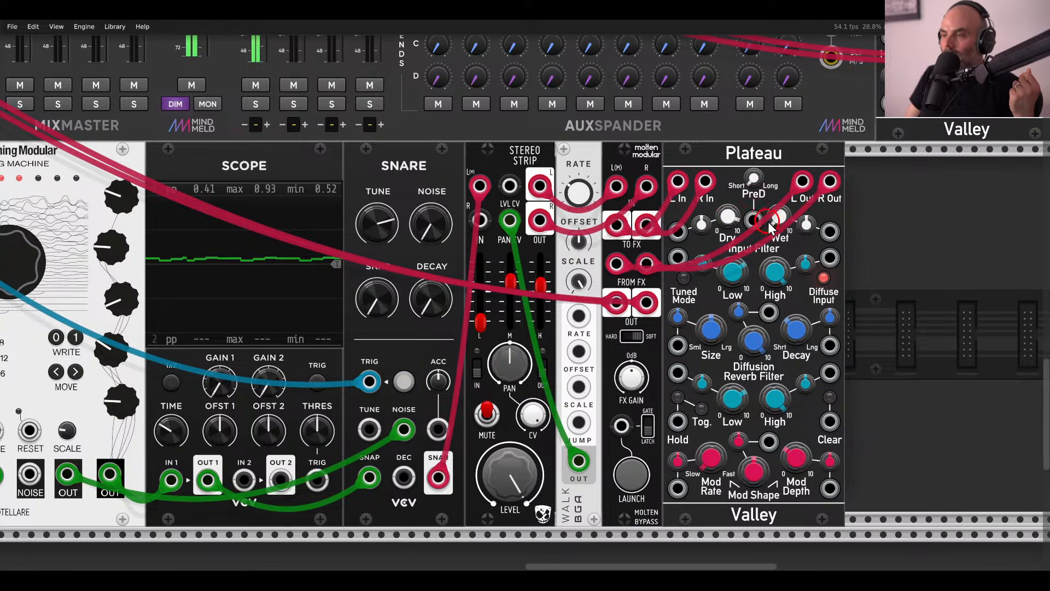
Raise Plateau's Wet, Decay and Size, and test the reverb on the Snare with Molten Bypass's Launch.
left_click_drag(774, 219, 769, 157)
left_click_drag(792, 327, 776, 273)
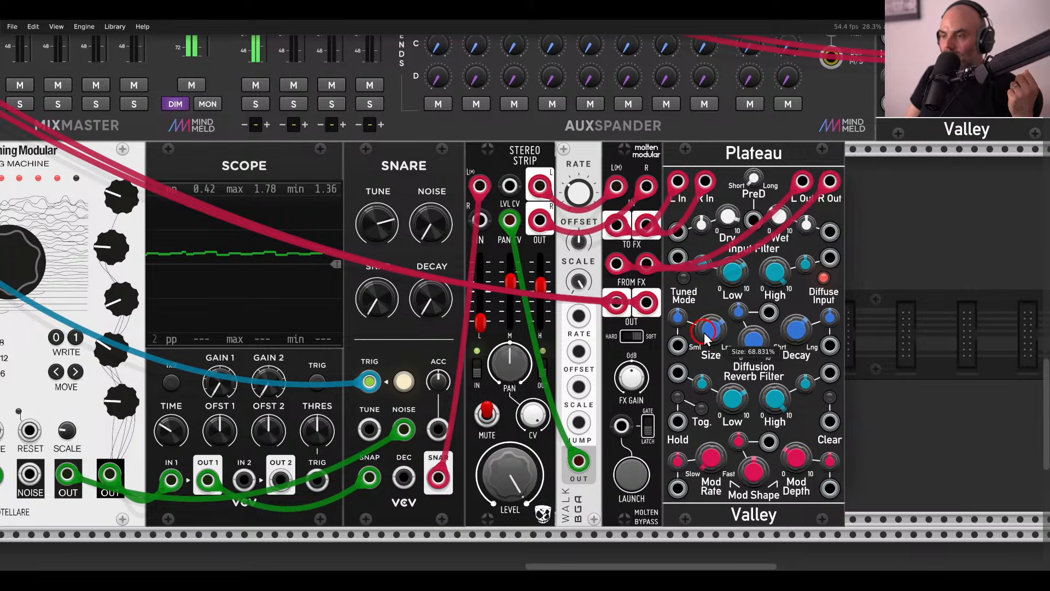
left_click_drag(704, 333, 704, 326)
left_click(632, 485)
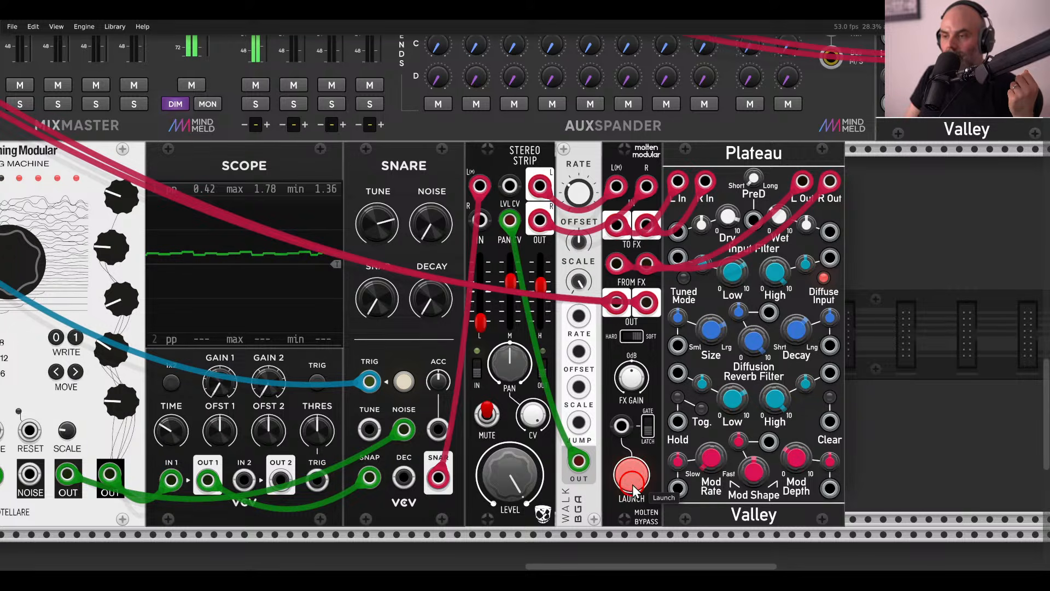
Set Plateau's input low cut to 13.75 Hz and Diffusion to about 52%, and reduce the reverb filter's Low and Mod Depth.
left_click(731, 273)
left_click_drag(729, 271, 755, 448)
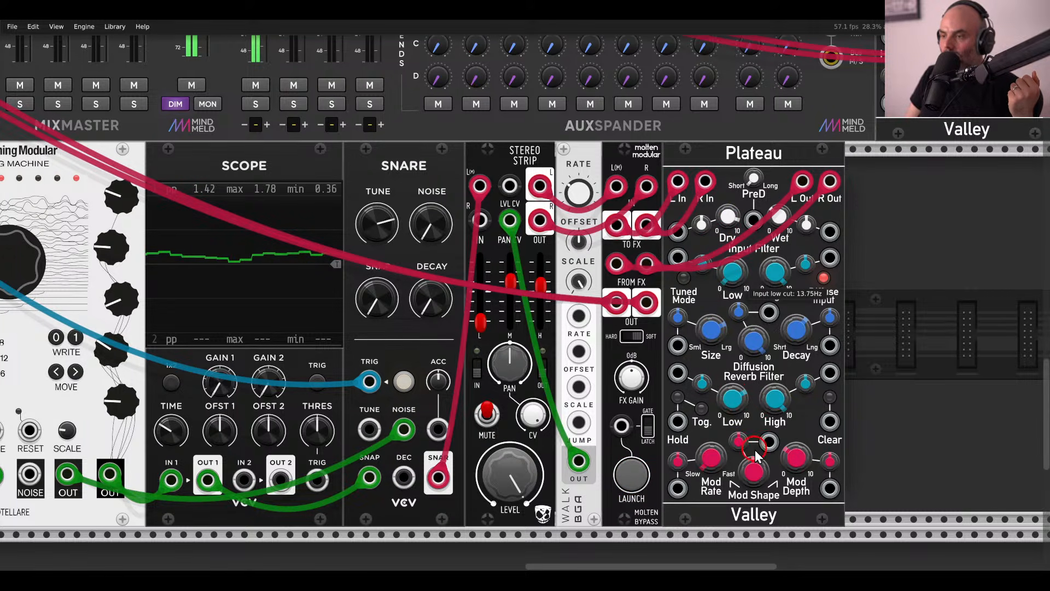
left_click_drag(730, 398, 751, 529)
left_click_drag(794, 458, 796, 528)
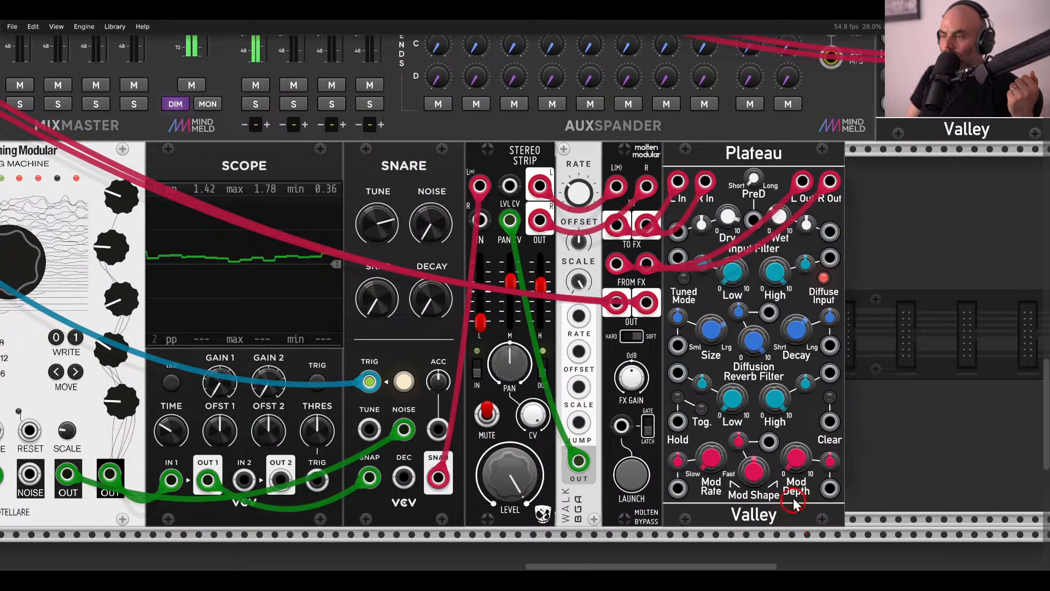
left_click_drag(754, 340, 757, 391)
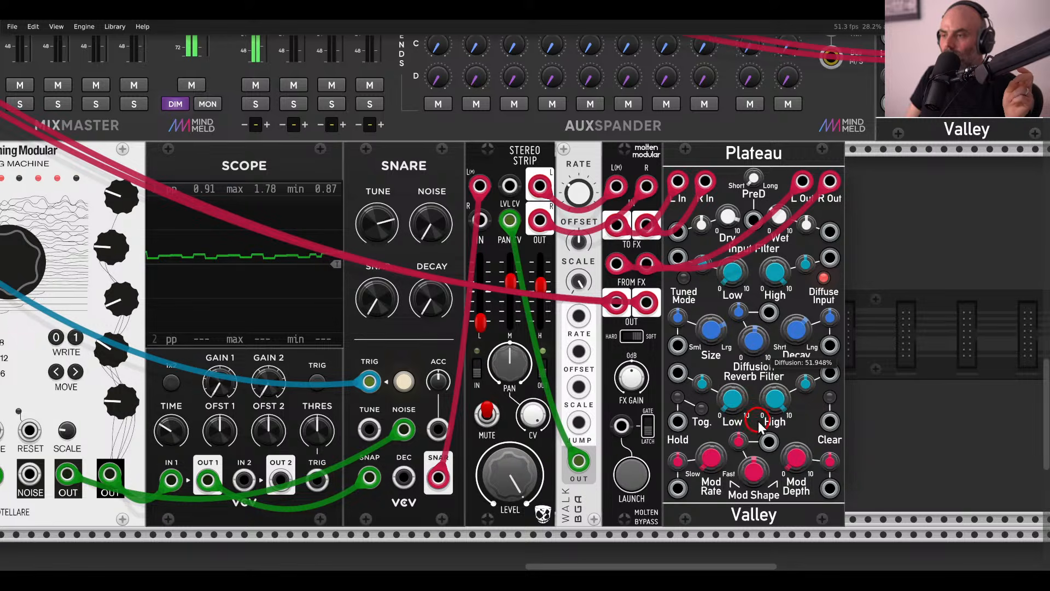
Audition the adjusted Plateau reverb on the Snare using Molten Bypass's Launch and its Gate/Latch switch.
left_click(632, 481)
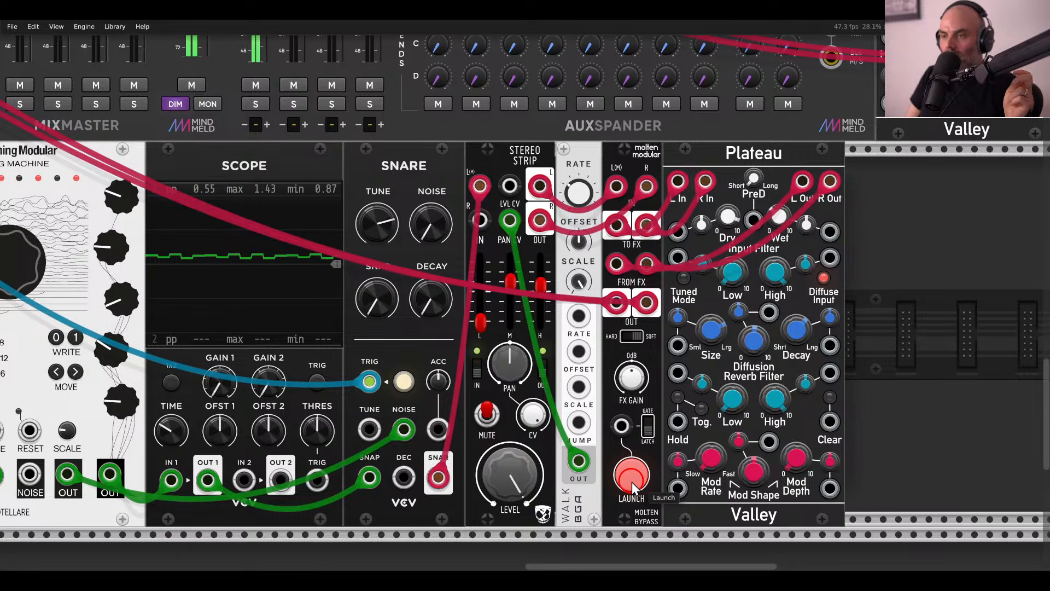
left_click(647, 411)
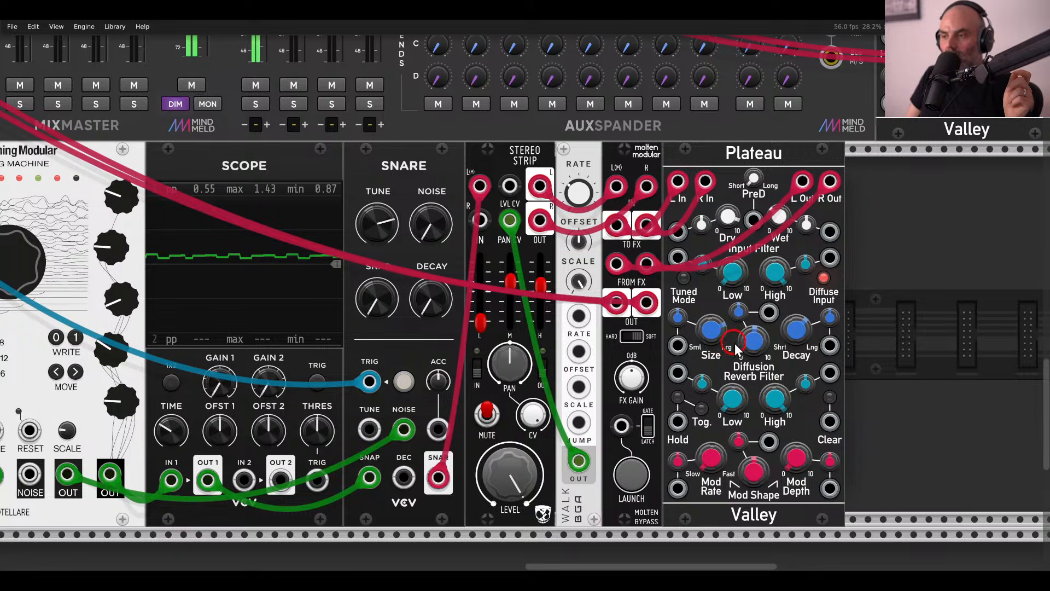
left_click(642, 463)
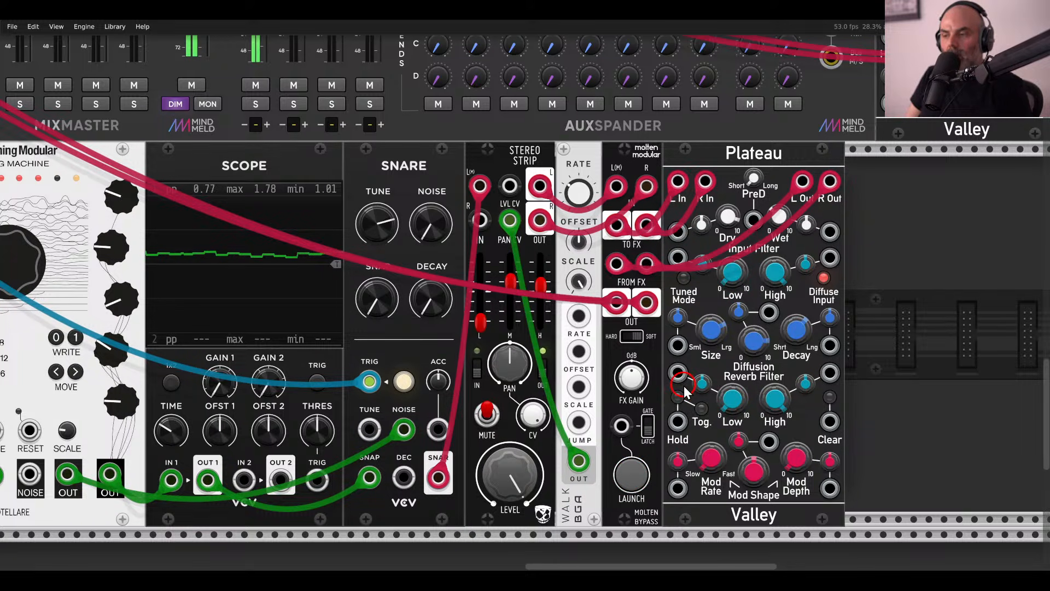
Search the module library for "chances" and place Chances between Walk and Molten Bypass.
left_click_drag(899, 261, 656, 189)
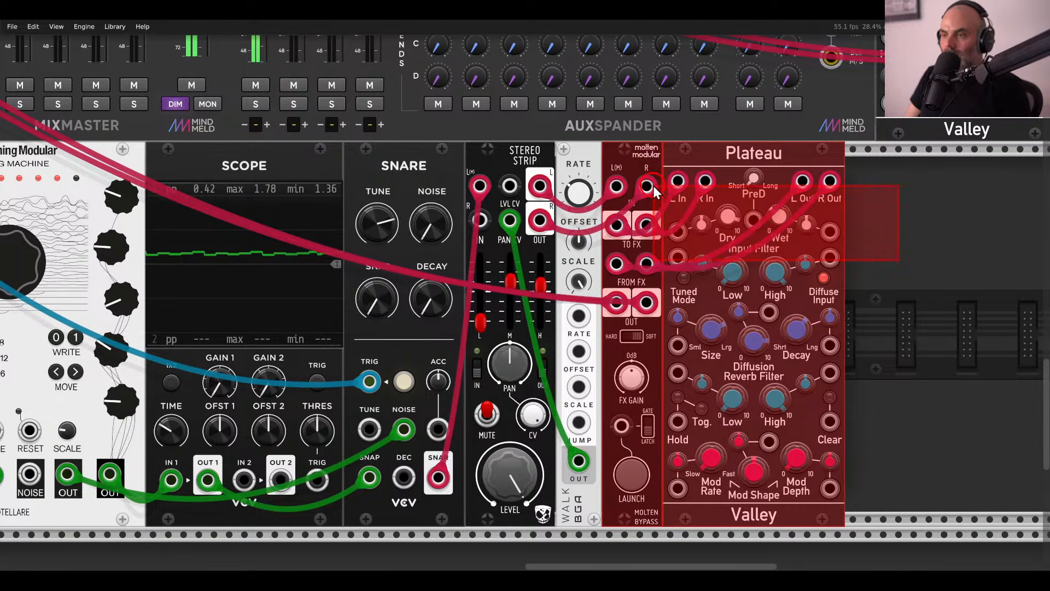
right_click(638, 201)
type("chan")
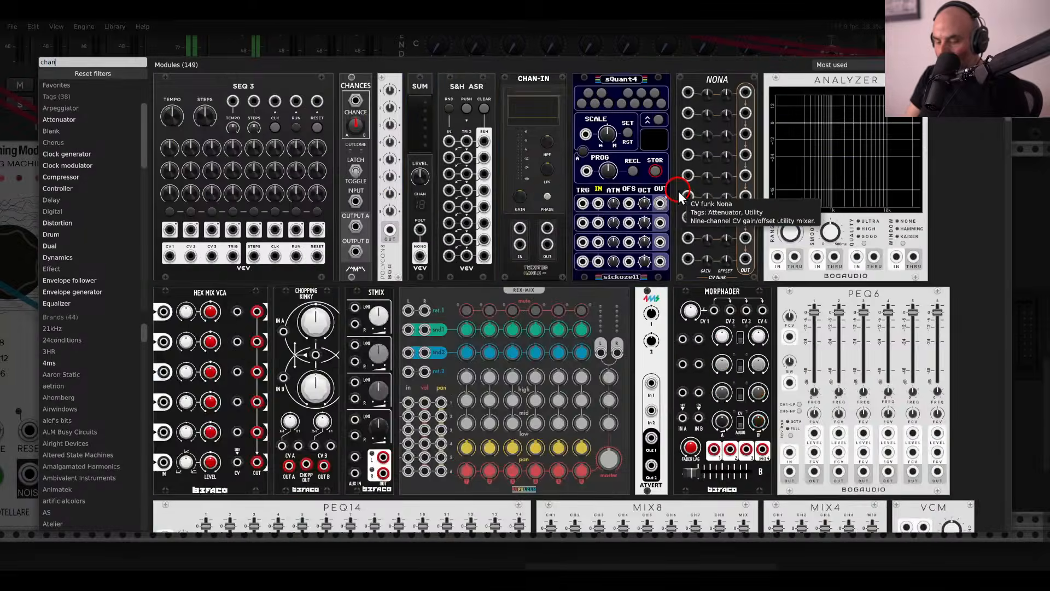
type("ces")
left_click(174, 84)
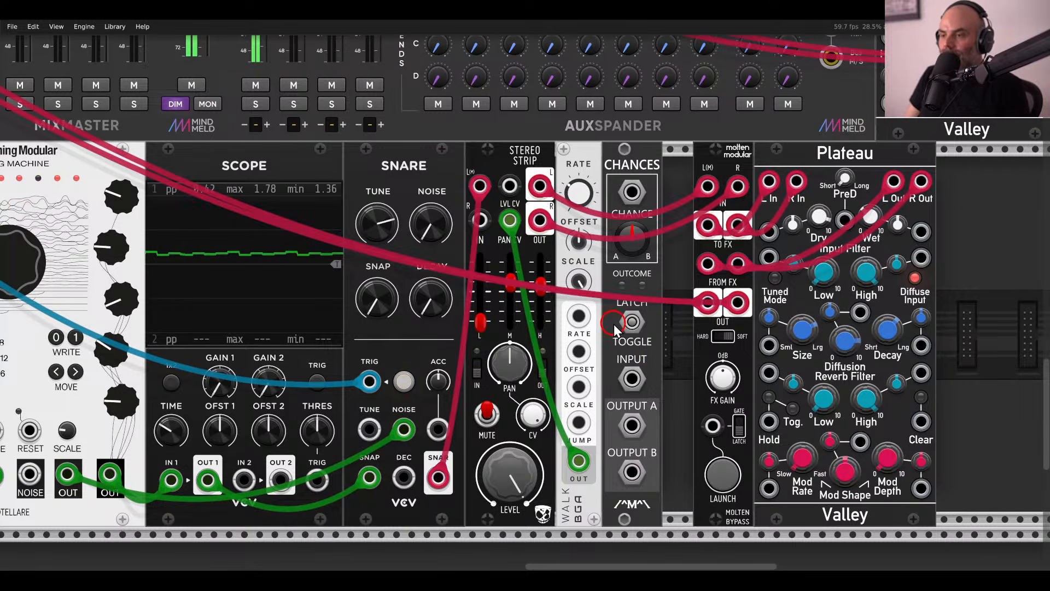
Connect a Turing Machine gate output to the Input of Chances.
left_click_drag(637, 377, 189, 173)
scroll(637, 378, "left", 10)
scroll(637, 379, "up", 5)
scroll(190, 171, "right", 10)
scroll(189, 171, "down", 5)
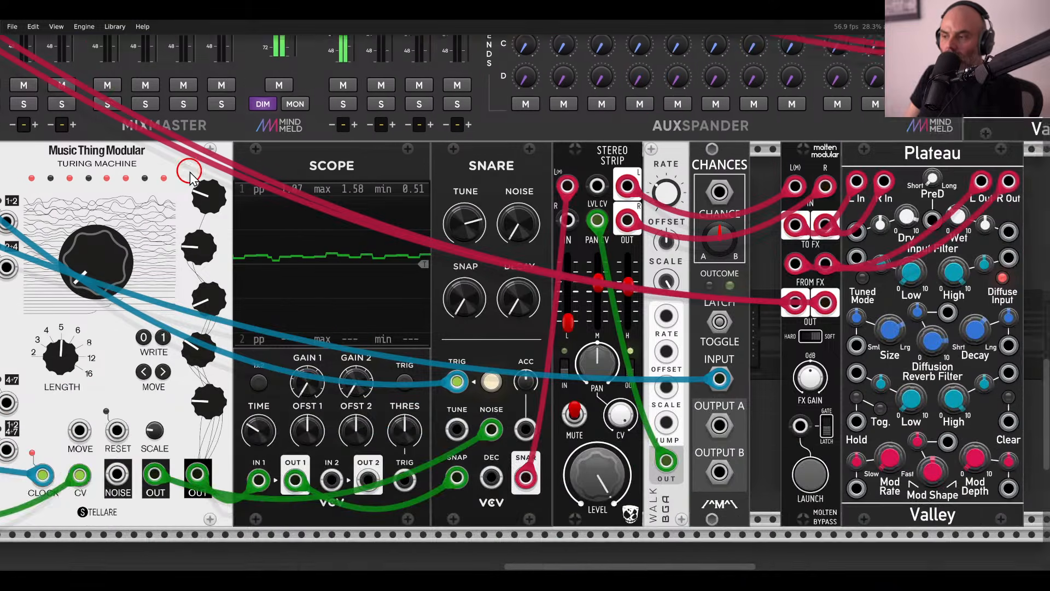
Move Molten Bypass and Plateau together so they sit directly against Chances.
scroll(191, 172, "down", 5)
scroll(190, 173, "right", 8)
scroll(305, 182, "up", 4)
left_click_drag(895, 201, 600, 141)
left_click_drag(600, 141, 570, 137)
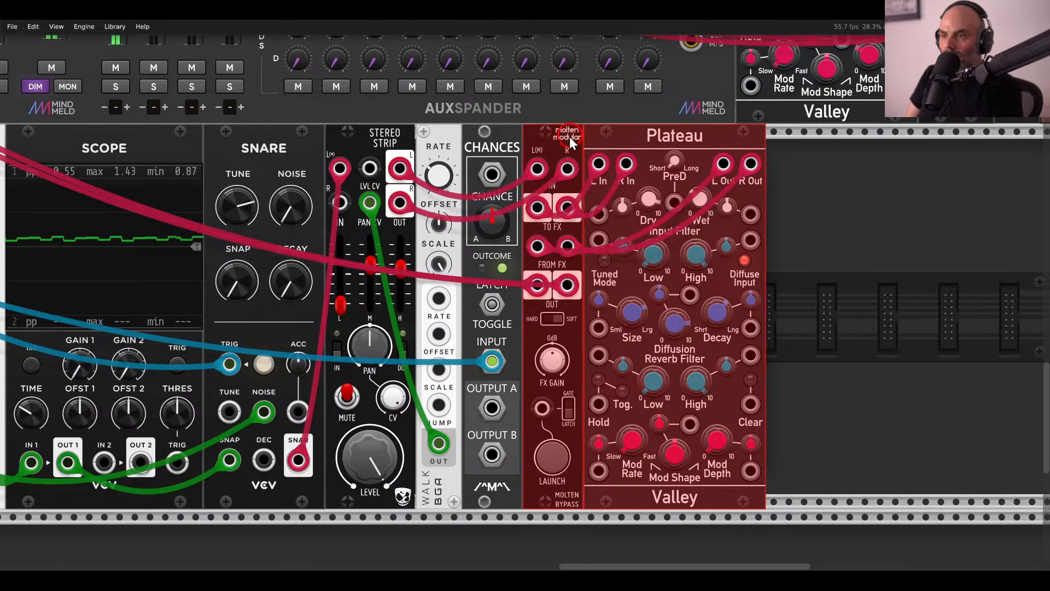
left_click(842, 192)
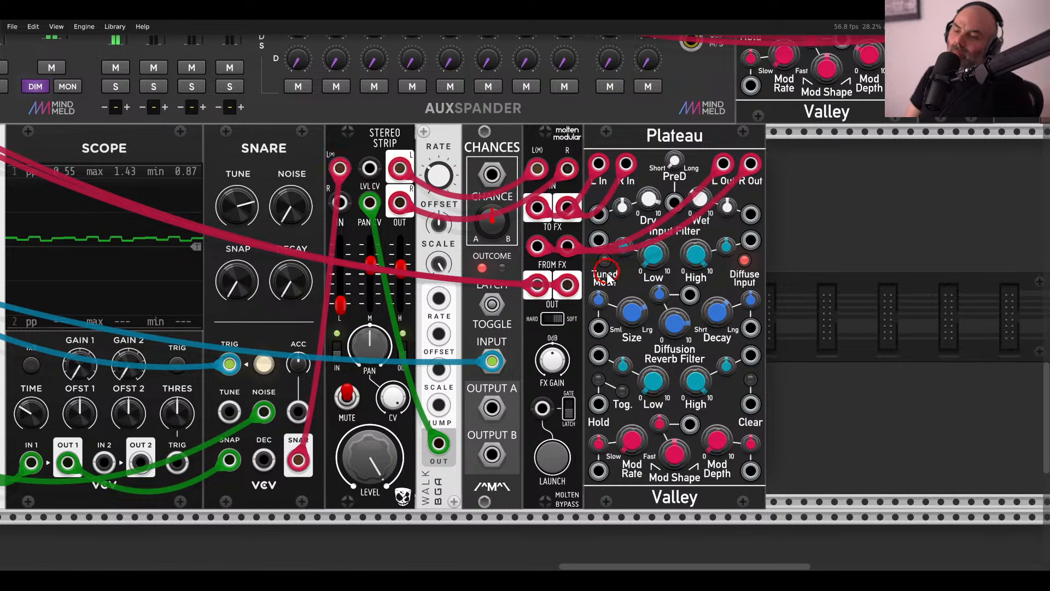
Connect Chances' Output A to Molten Bypass's launch trigger input and toggle the bypass's Gate/Latch switch.
left_click_drag(492, 408, 542, 408)
left_click(828, 324)
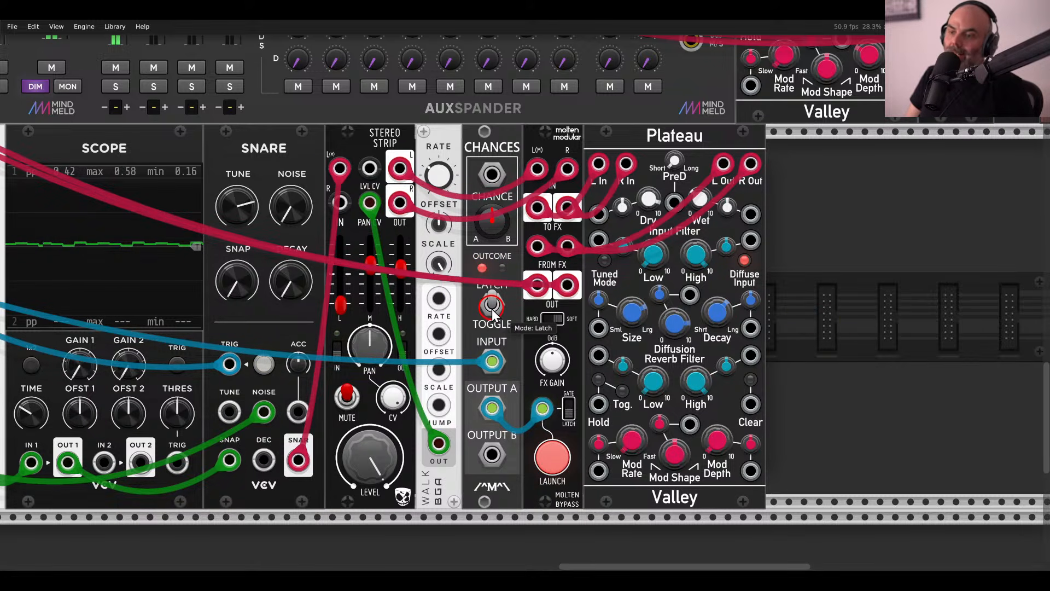
left_click(570, 403)
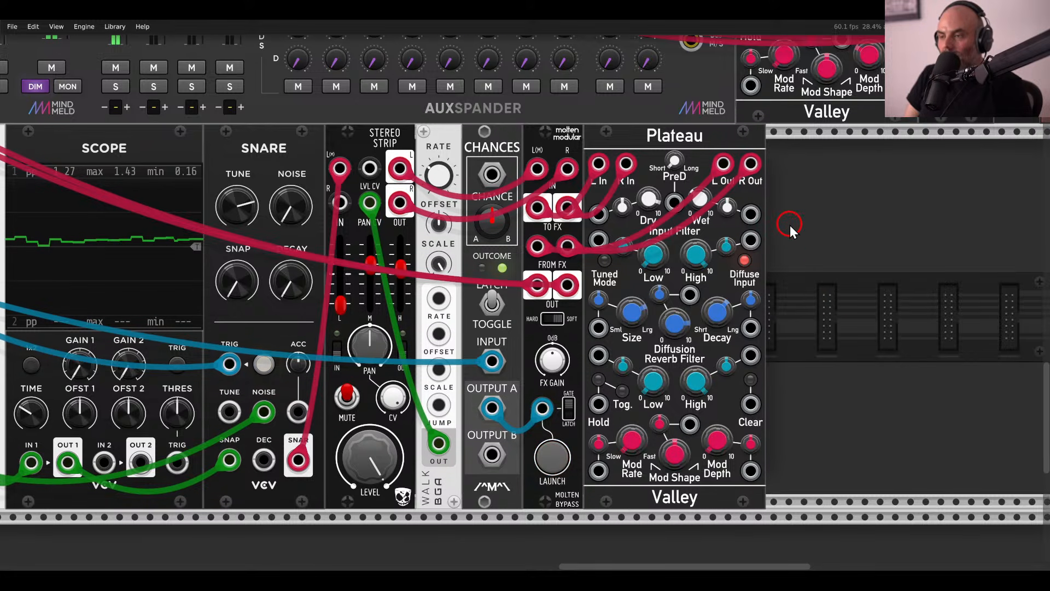
left_click_drag(790, 225, 923, 232)
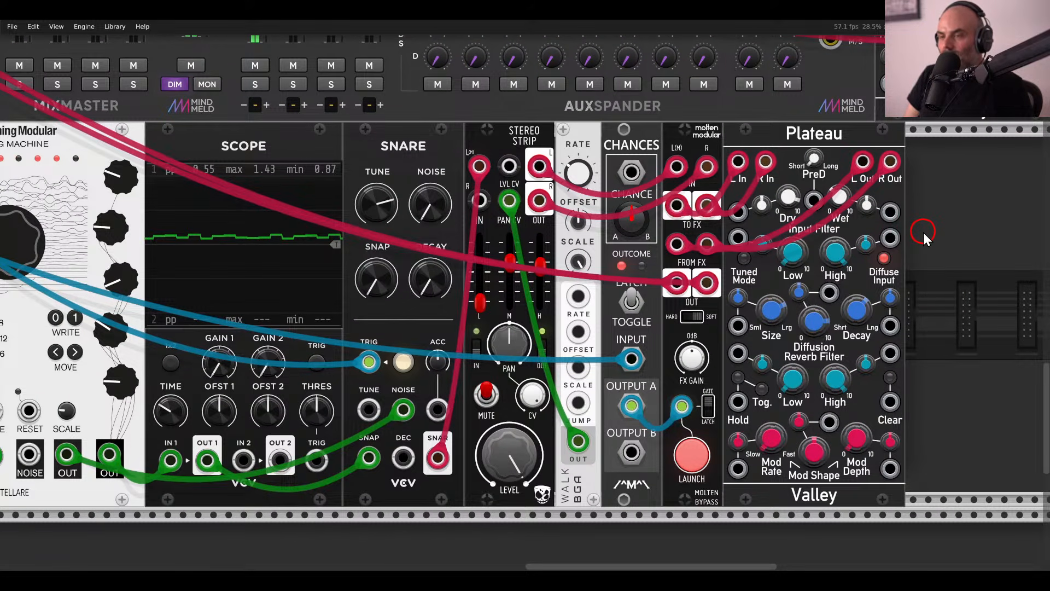
Lower the Wet level of the snare's Plateau reverb to about 17%.
left_click(838, 203)
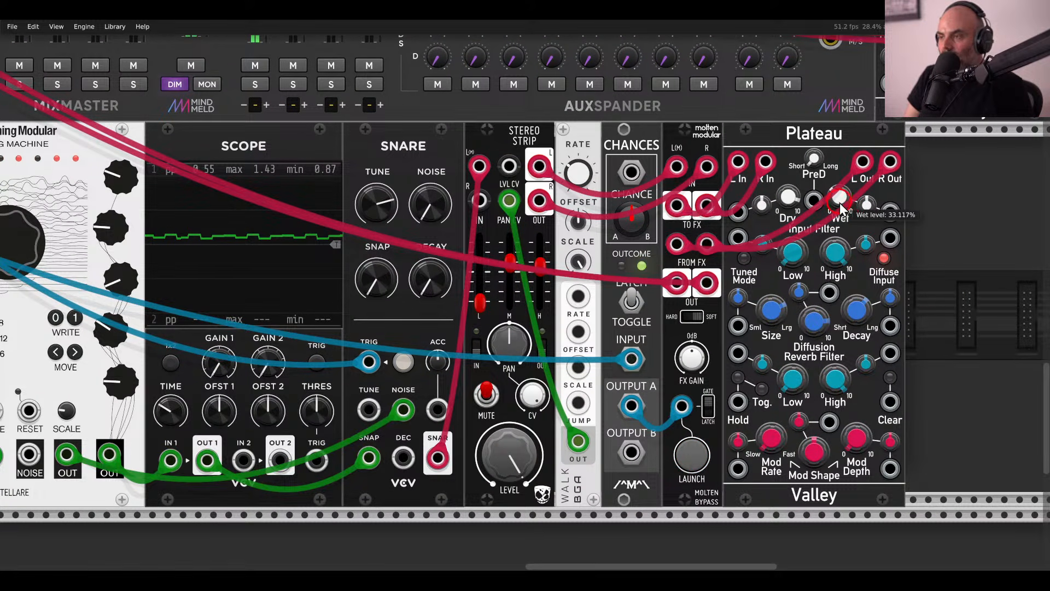
left_click_drag(840, 203, 835, 226)
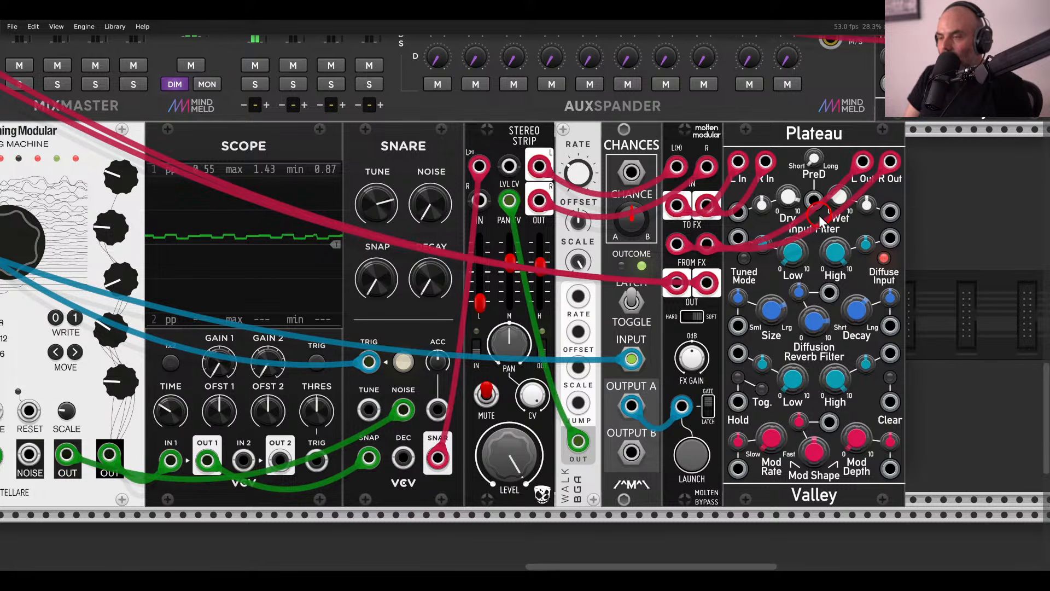
mouse_move(848, 211)
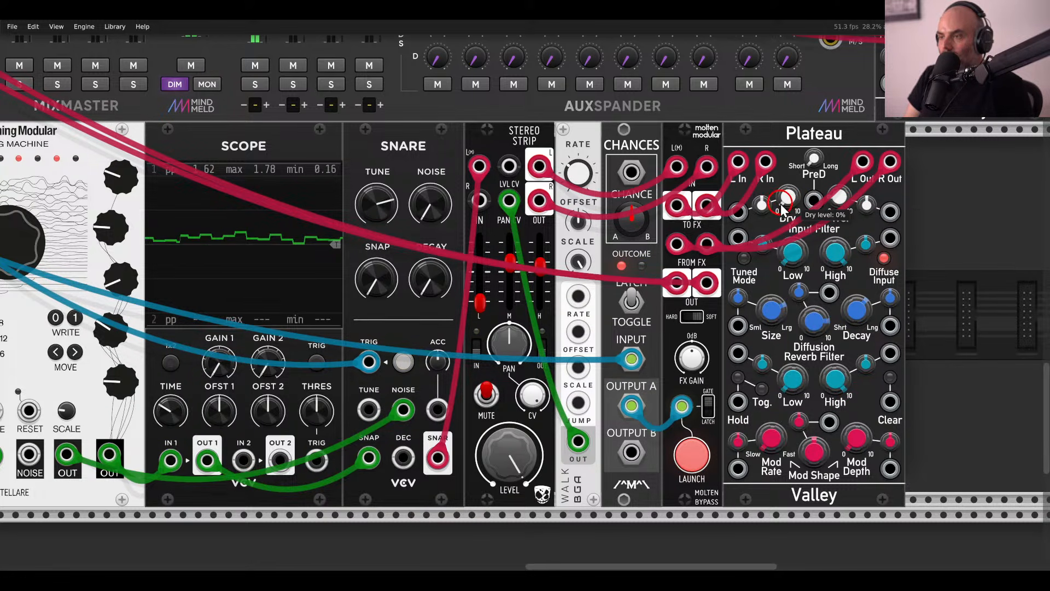
mouse_move(796, 211)
left_click_drag(835, 205, 833, 204)
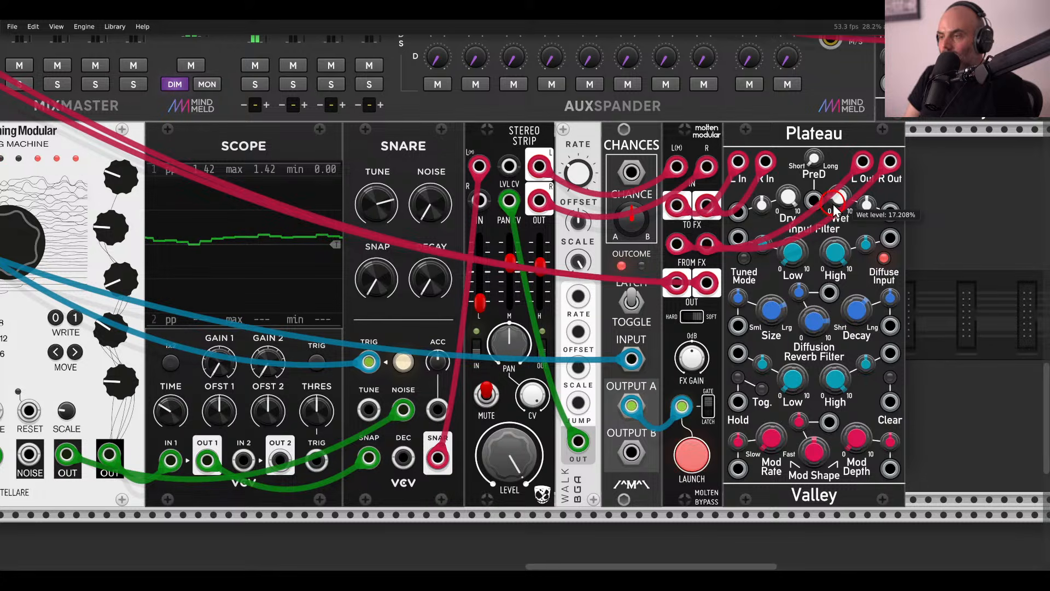
double_click(857, 311)
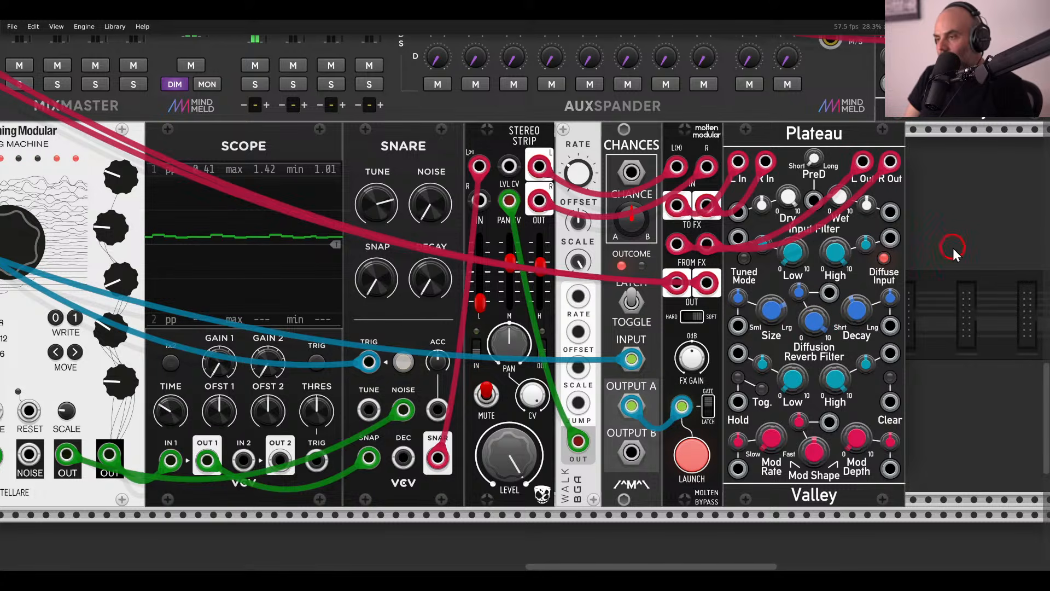
Set the gain adjust of MixMaster track 6 to -4.0 dB in its track settings.
scroll(950, 246, "down", 5)
scroll(826, 327, "up", 2)
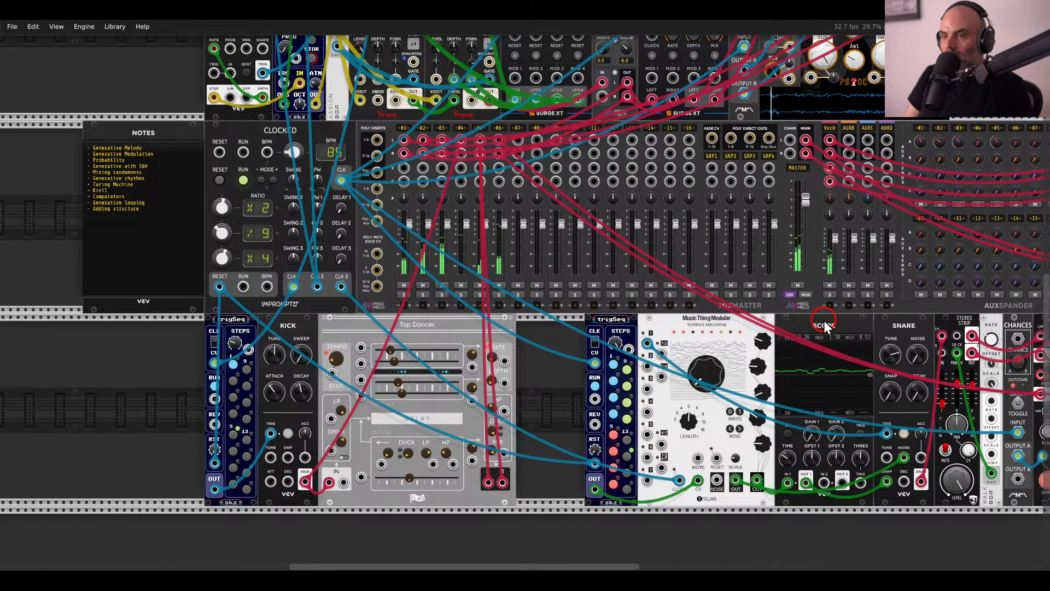
right_click(498, 129)
left_click_drag(539, 151, 513, 160)
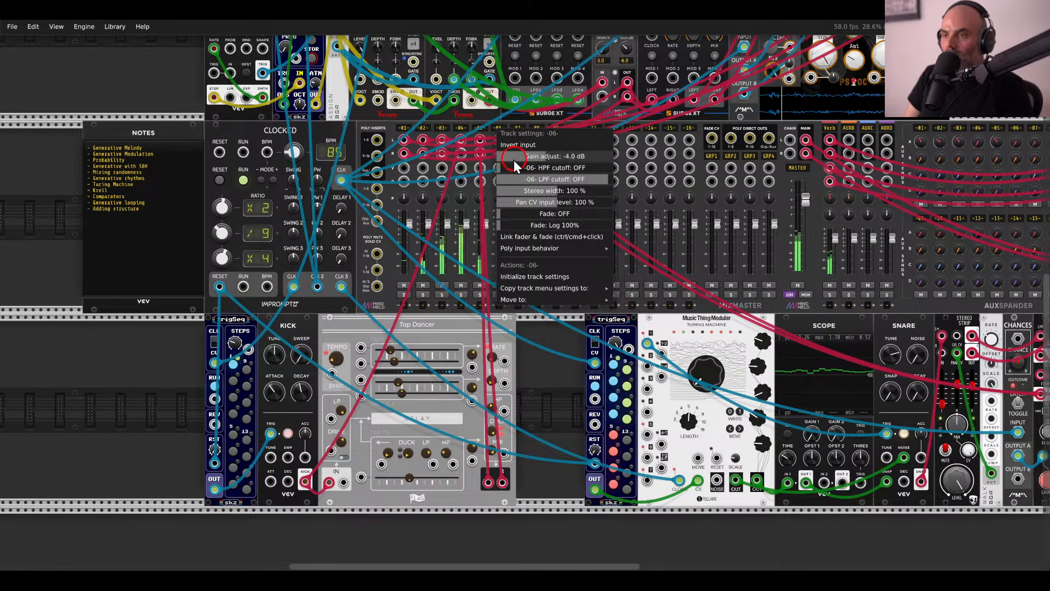
left_click(498, 119)
Search the module library for "rim" and place VCV Rim in the empty row space above the mixer's Plateau.
scroll(383, 319, "right", 6)
scroll(680, 304, "up", 3)
right_click(705, 194)
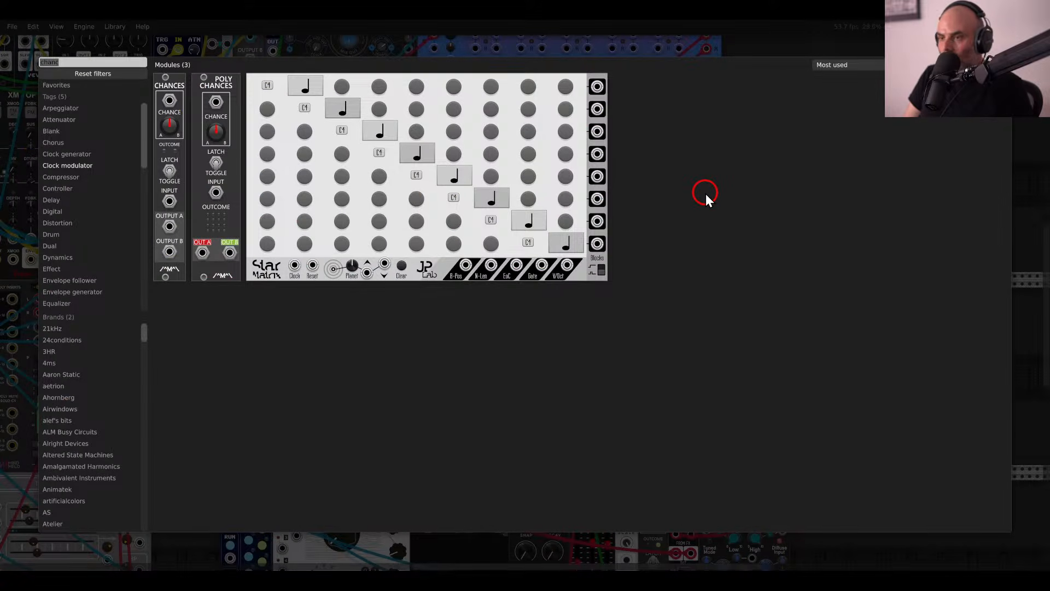
type("rim")
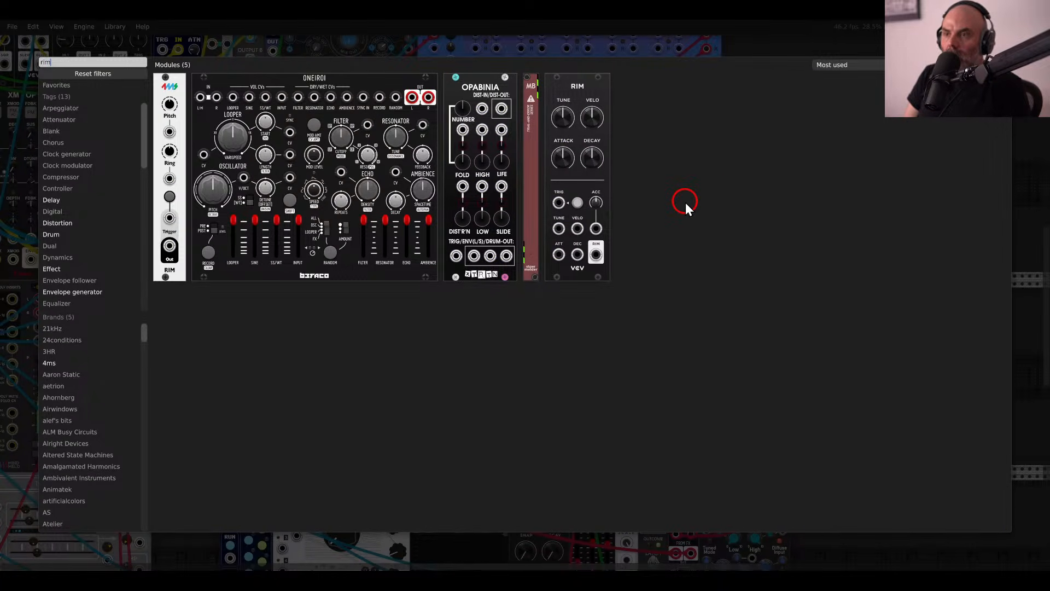
left_click_drag(577, 213, 741, 225)
scroll(744, 236, "right", 2)
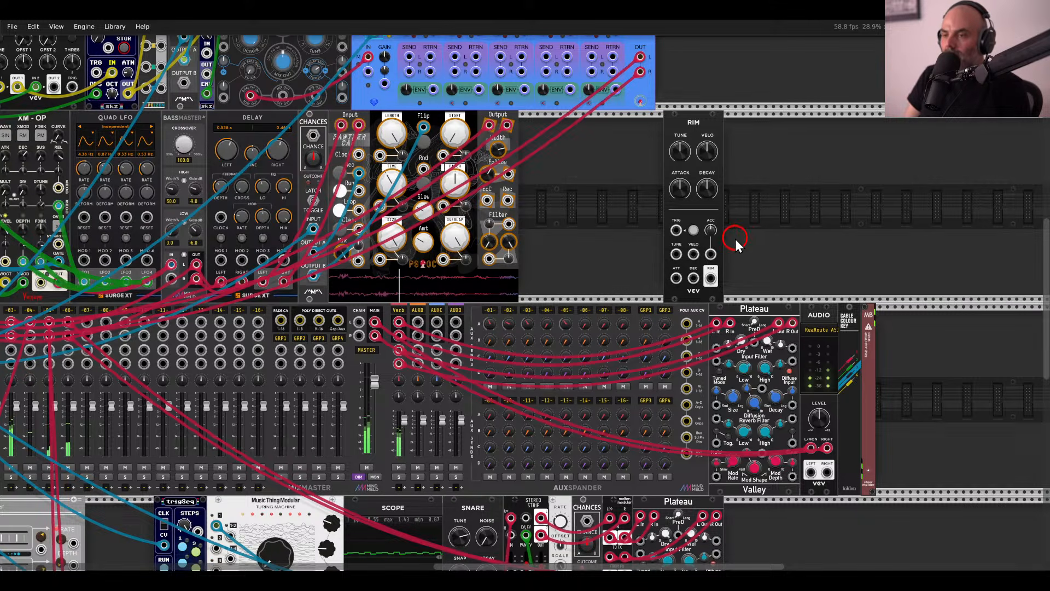
Search the module library for "reverb" and place Blamsoft XFX Reverb directly beside Rim.
right_click(755, 202)
type("reverb")
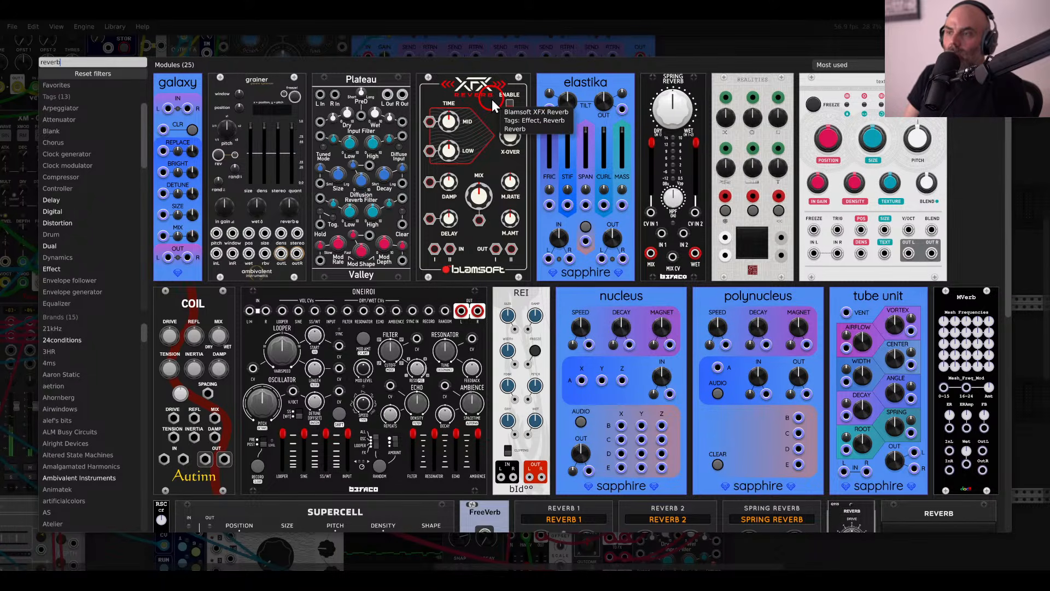
left_click(491, 100)
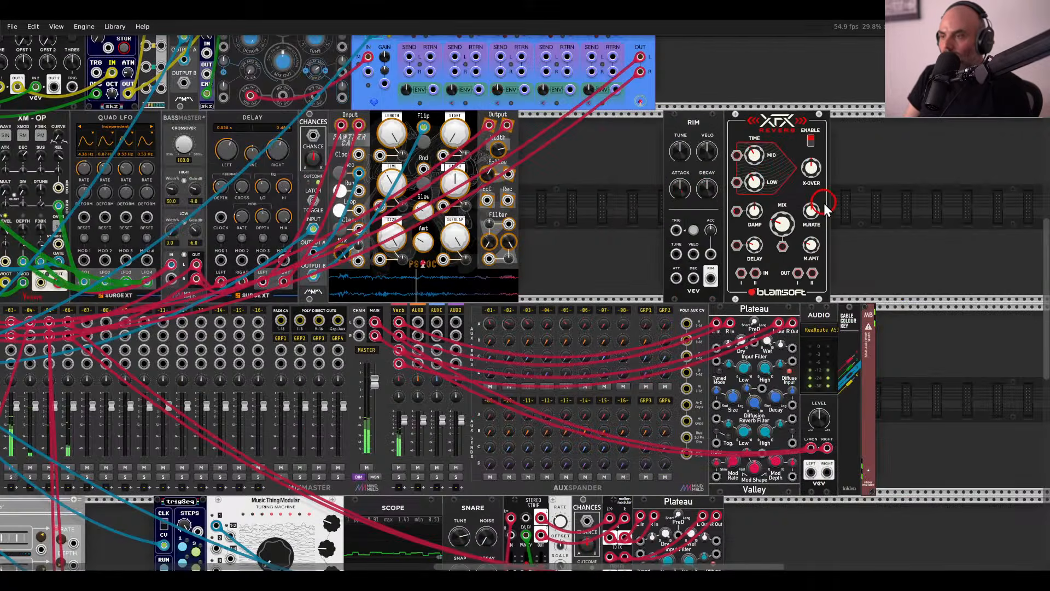
Connect Rim's output to XFX Reverb's In I, and route reverb outputs I and II to MixMaster track 7's L and R inputs.
scroll(792, 199, "up", 3)
scroll(792, 199, "up", 2)
left_click_drag(570, 376, 621, 368)
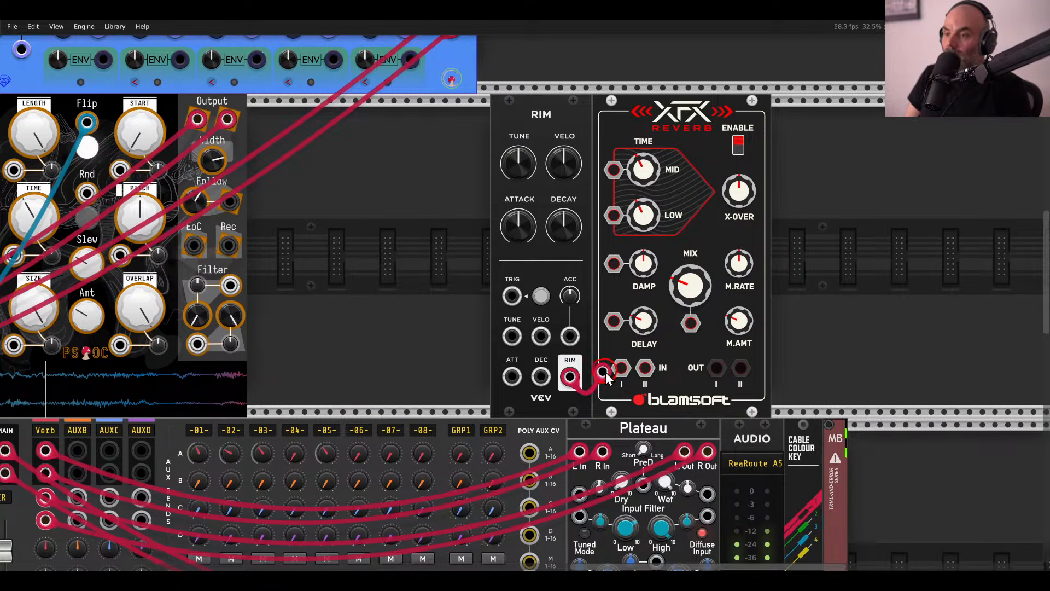
scroll(713, 369, "left", 5)
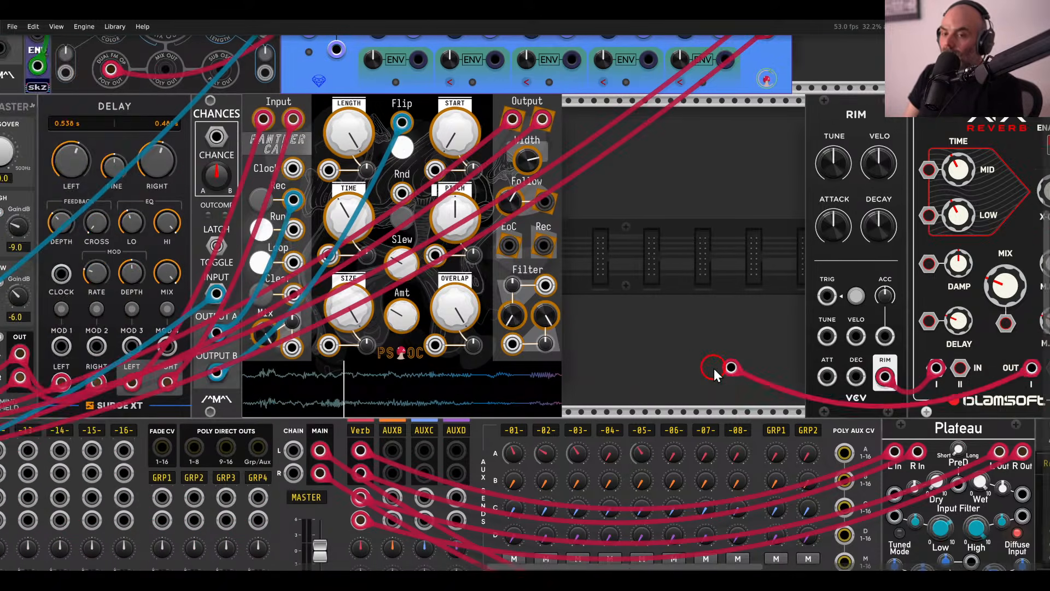
scroll(685, 370, "up", 3)
scroll(684, 370, "left", 3)
left_click_drag(408, 339, 410, 342)
scroll(417, 367, "right", 20)
left_click_drag(416, 367, 571, 351)
scroll(514, 359, "up", 3)
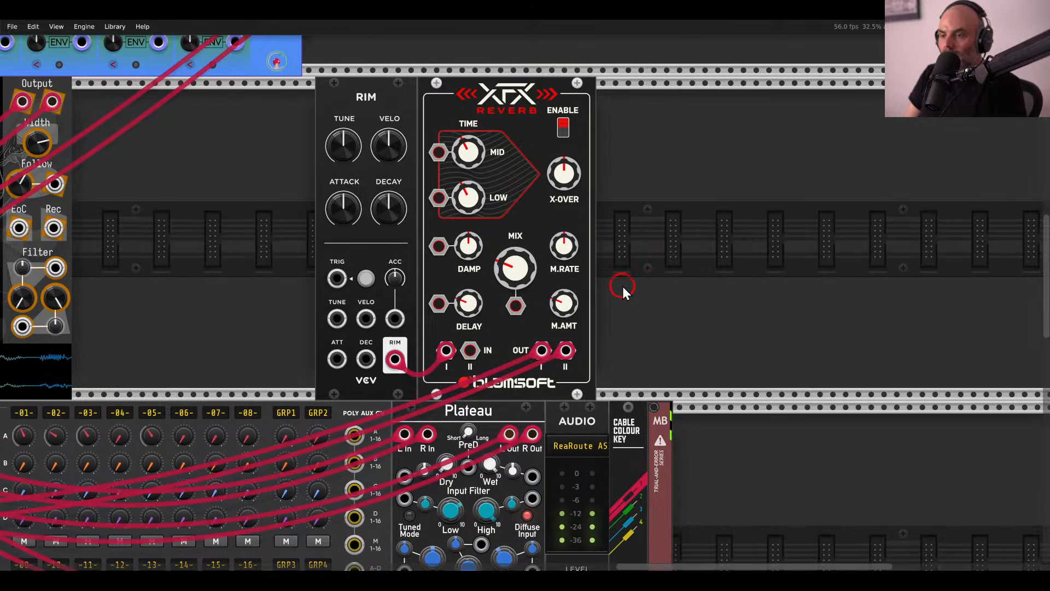
Trigger Rim manually while raising XFX Reverb's Mid time to maximum, increasing its Mix and setting Damping to about 3.7 kHz.
left_click_drag(633, 263, 735, 338)
left_click(471, 354)
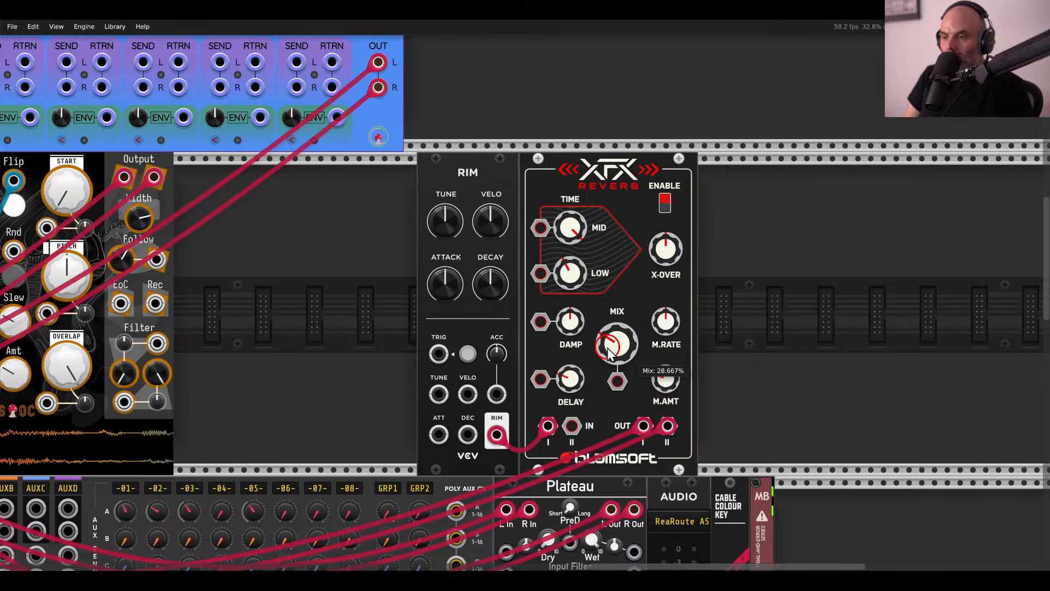
left_click_drag(608, 349, 595, 324)
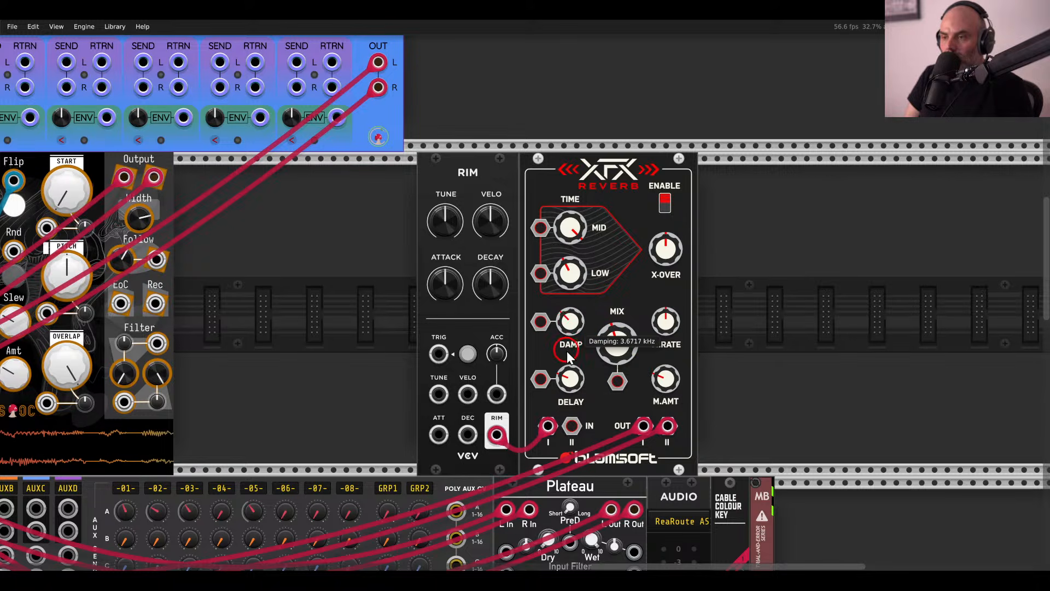
left_click(469, 354)
Solo track 7 on MixMaster to hear Rim alone, leaving track 8 unsoloed.
left_click_drag(254, 414, 859, 224)
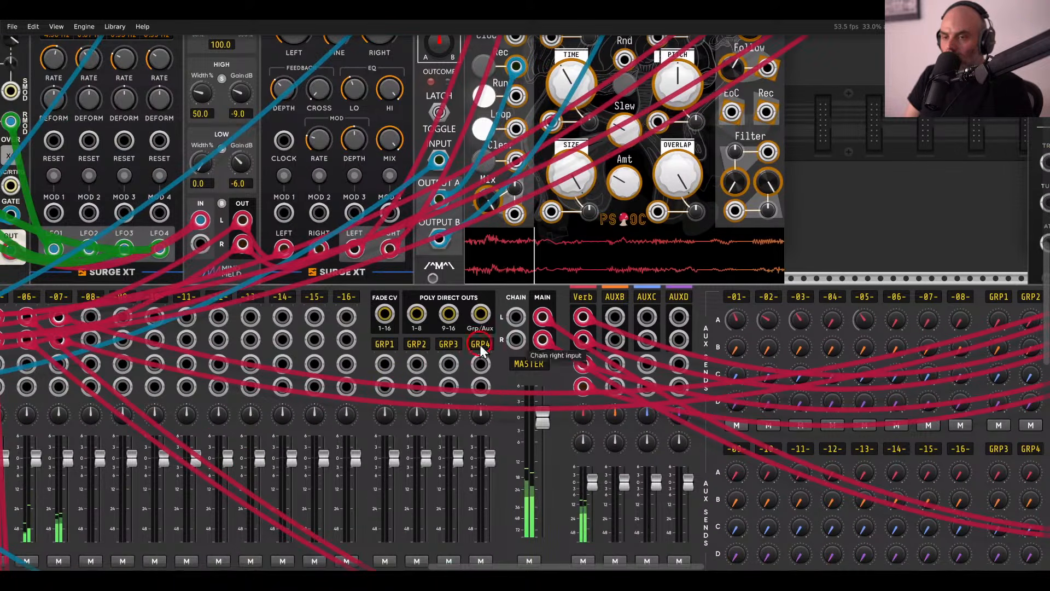
left_click_drag(242, 467, 463, 370)
left_click(307, 480)
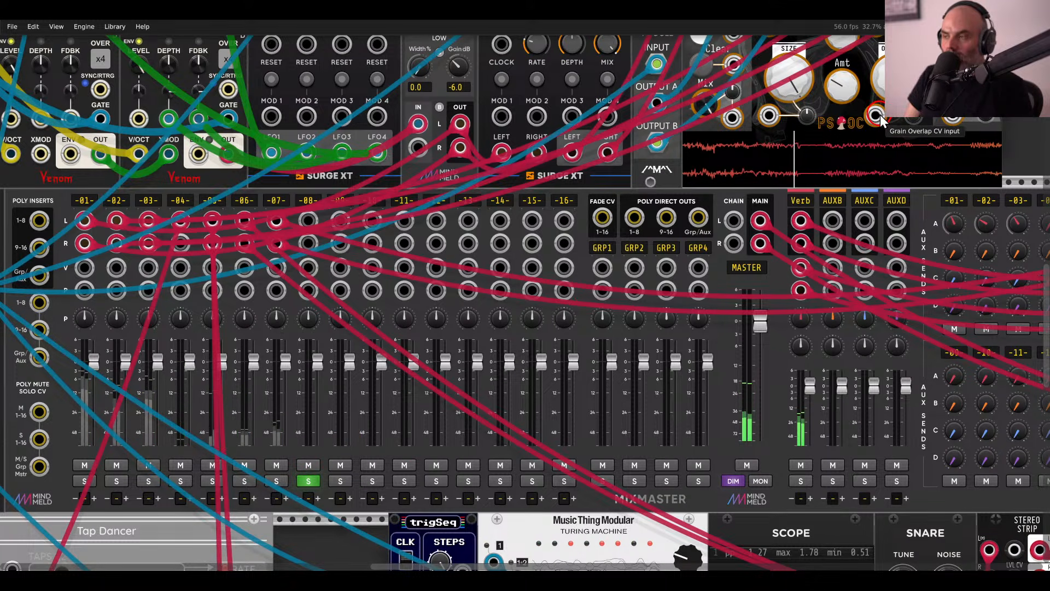
left_click(279, 480)
left_click(307, 482)
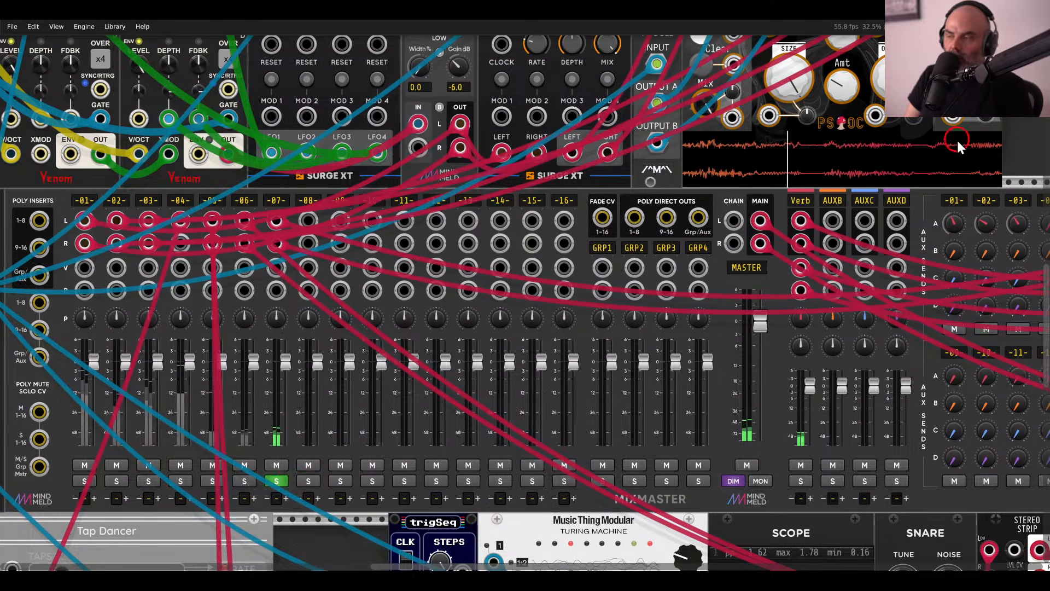
Shape Rim's sound with Tune at about 71%, a raised Attack and minimum Decay, auditioning it with manual triggers.
left_click_drag(957, 140, 386, 378)
left_click_drag(815, 242, 658, 374)
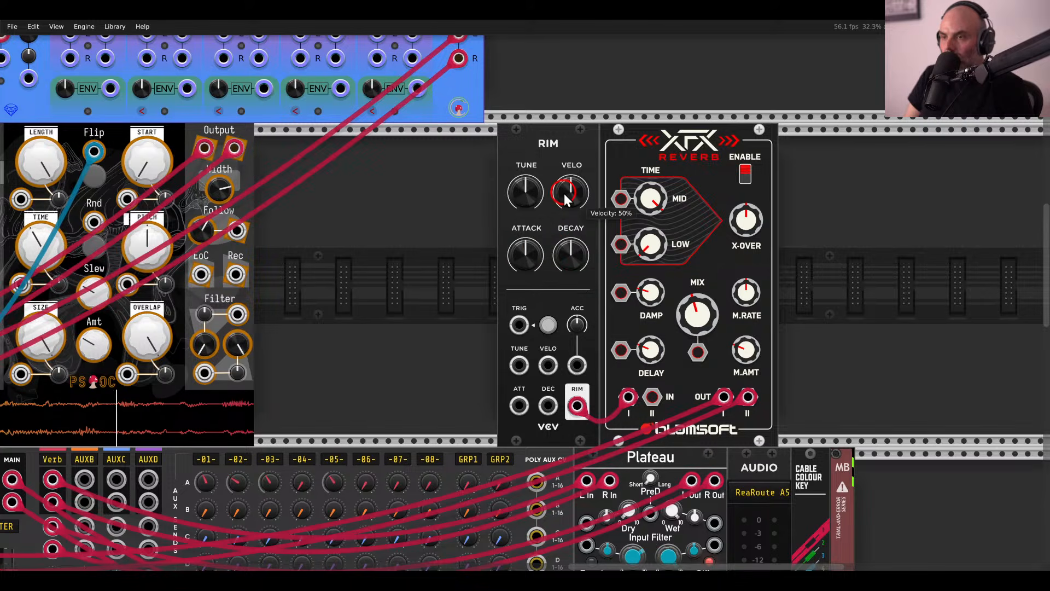
left_click(548, 324)
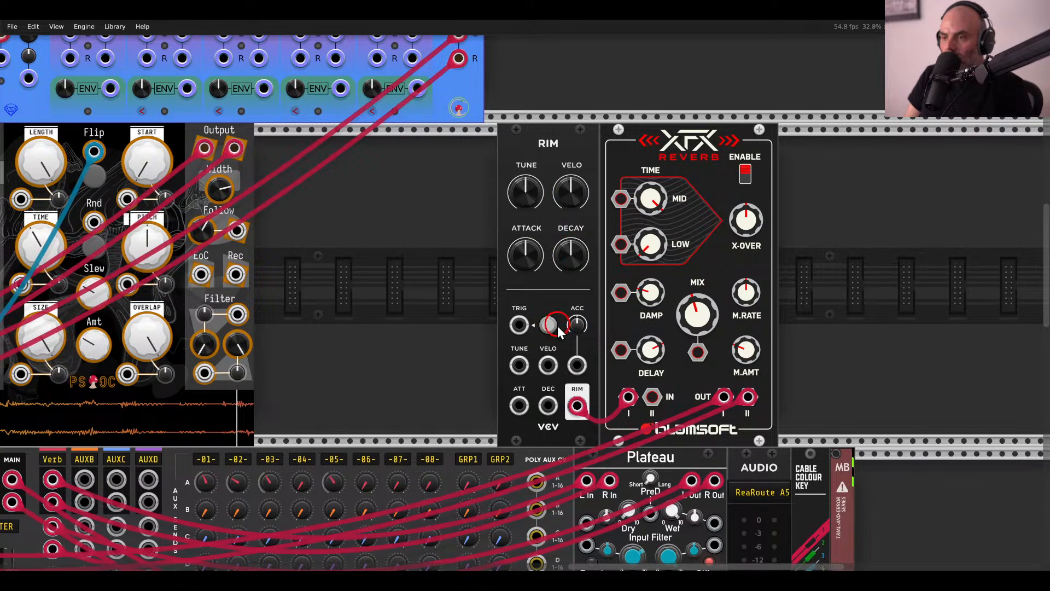
left_click_drag(525, 255, 532, 302)
left_click_drag(499, 192, 577, 160)
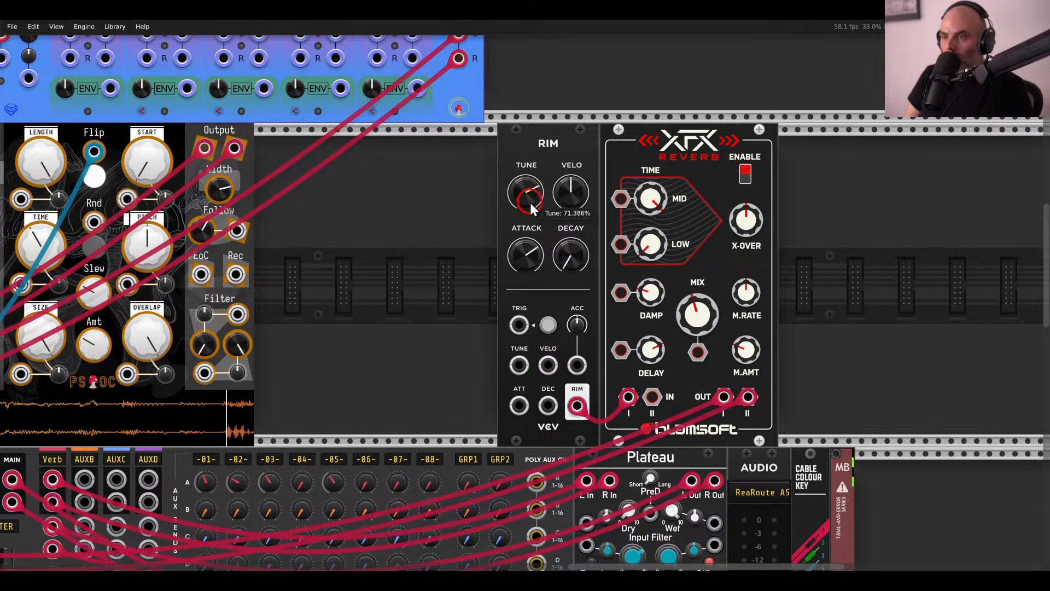
left_click(547, 324)
Add a VCV LFO directly before Rim and connect its SQR output to Rim's TRIG input.
scroll(677, 265, "up", 2)
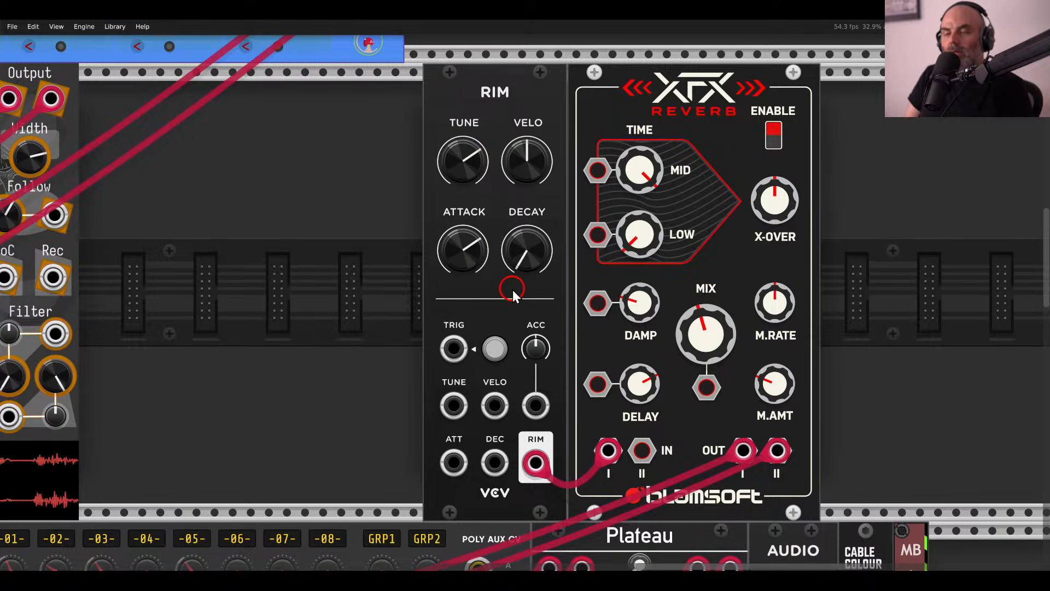
right_click(368, 274)
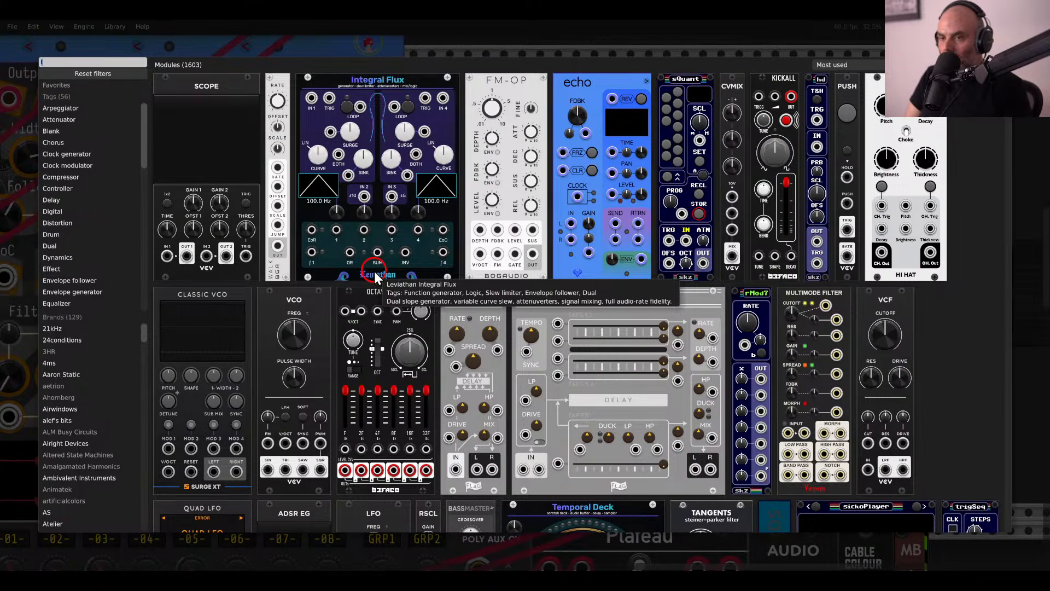
scroll(374, 271, "down", 3)
left_click(320, 111)
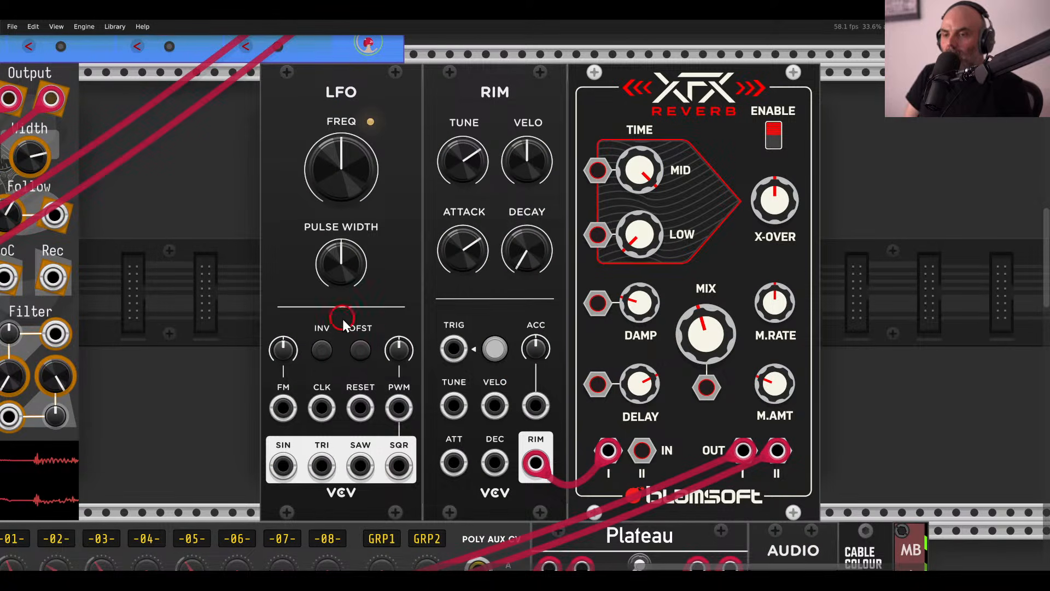
left_click_drag(398, 465, 453, 349)
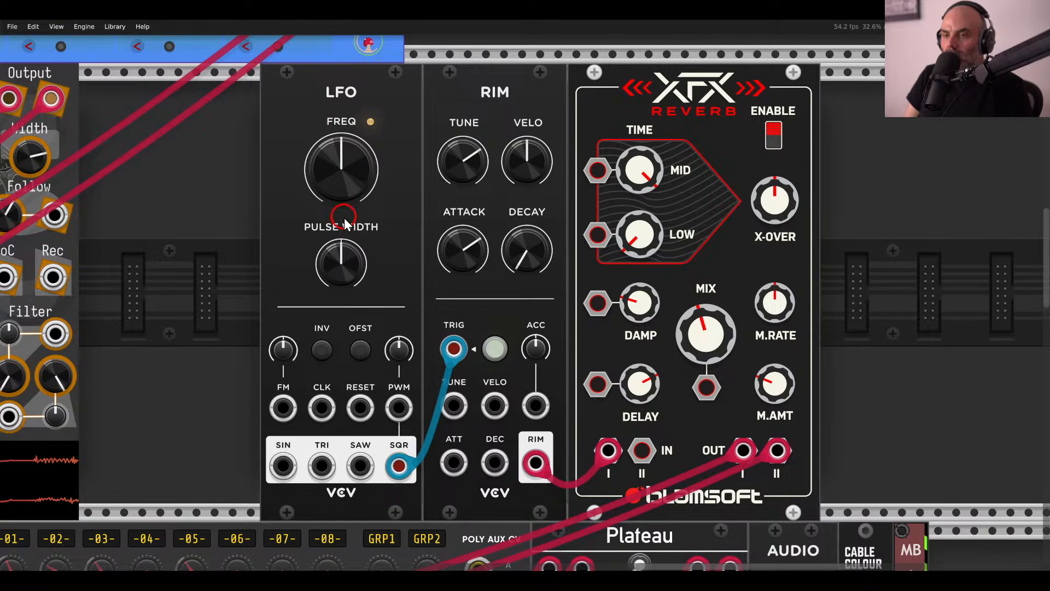
Try faster and slower LFO frequencies for triggering Rim and turn XFX Reverb's Mix down to minimum.
left_click_drag(341, 197, 343, 157)
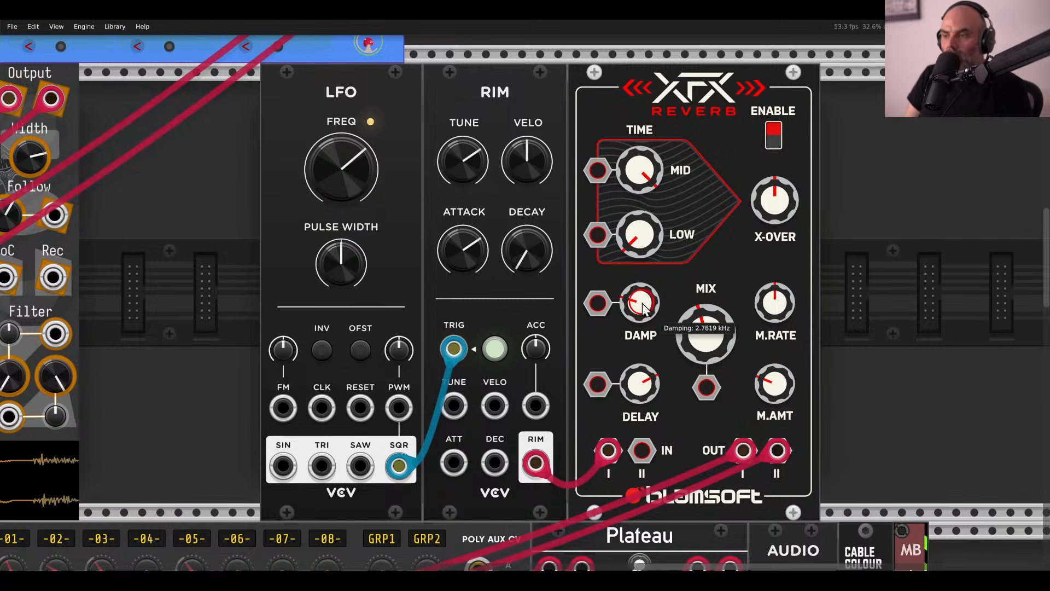
left_click_drag(712, 338, 736, 499)
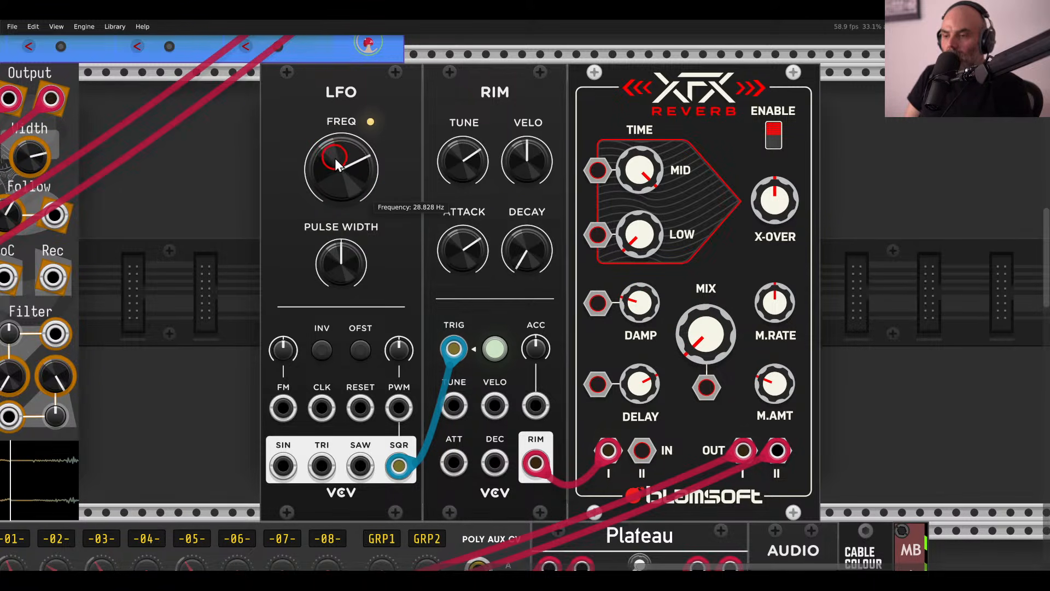
left_click_drag(338, 175, 340, 189)
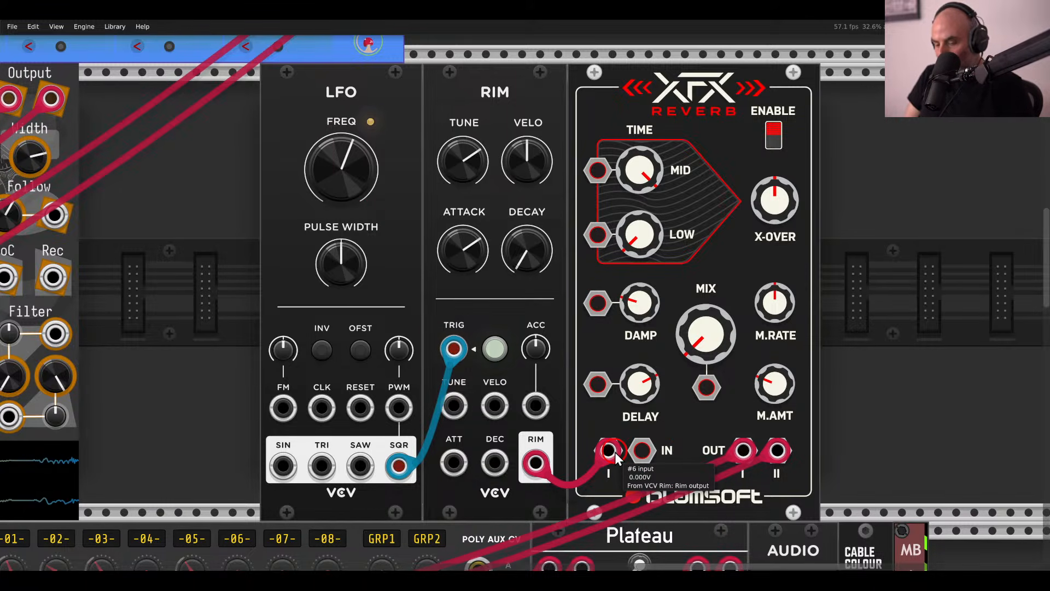
Feed Rim's output into XFX Reverb's In II as well and set the LFO's frequency to about 12.6 Hz.
left_click_drag(614, 451, 643, 454)
left_click_drag(300, 175, 361, 171)
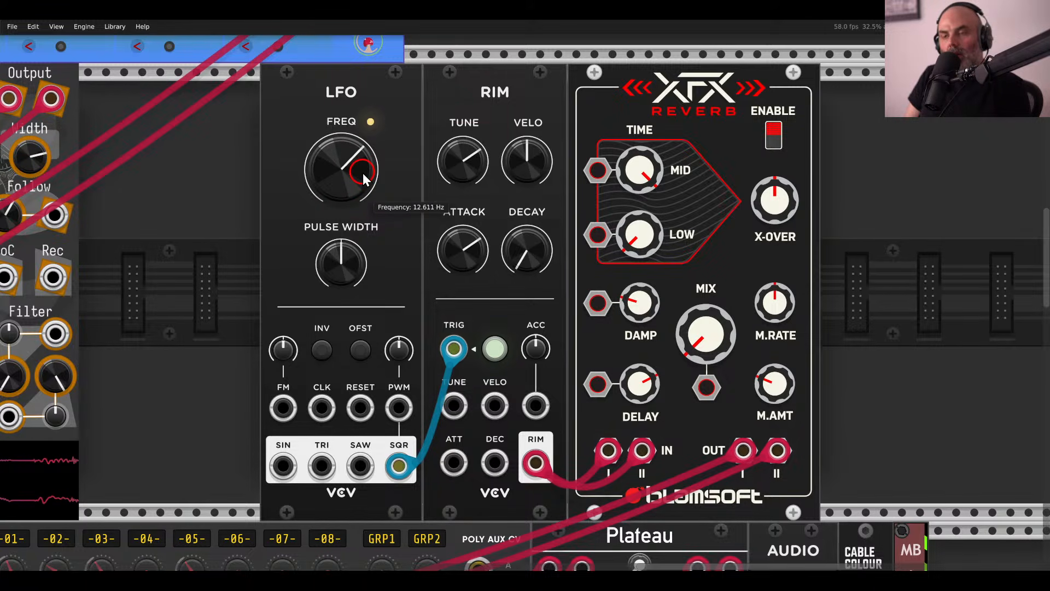
Search the module library for "walk" and place Bogaudio Walk directly before the LFO.
scroll(476, 199, "down", 2)
left_click_drag(832, 188, 616, 173)
left_click(452, 189)
right_click(452, 188)
type("walk")
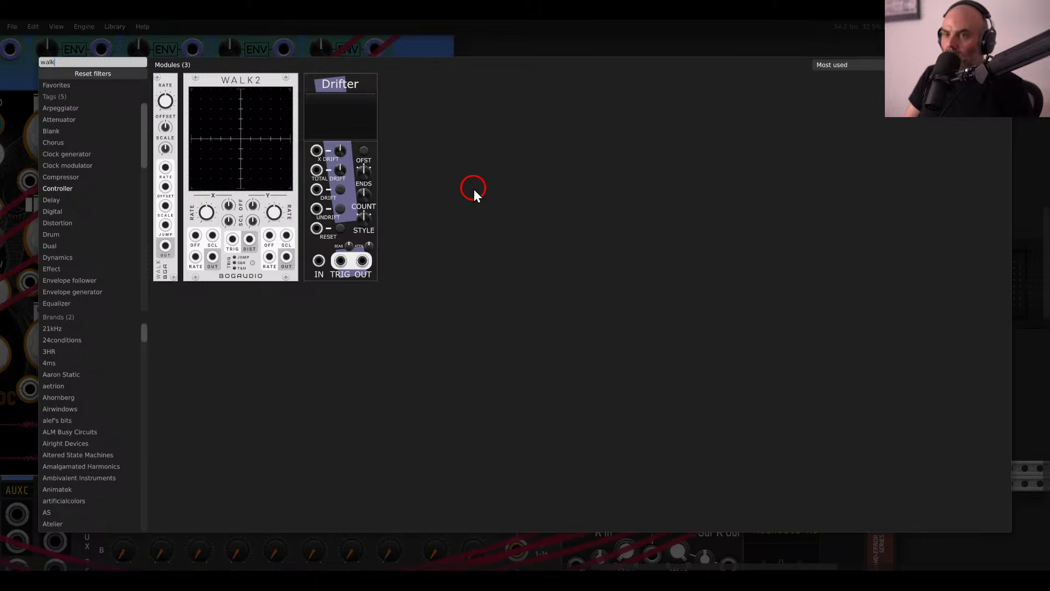
left_click(173, 94)
Connect Walk's output to the LFO's FM input, raise the FM amount and set the LFO's frequency to about 7.2 Hz.
left_click_drag(476, 410, 520, 380)
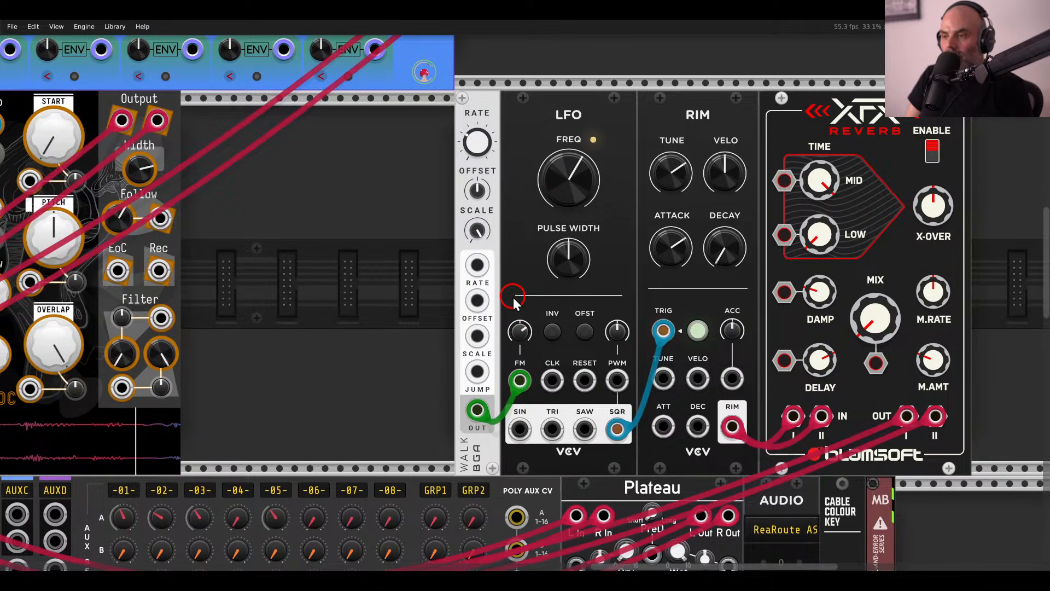
scroll(445, 254, "right", 3)
scroll(445, 254, "right", 2)
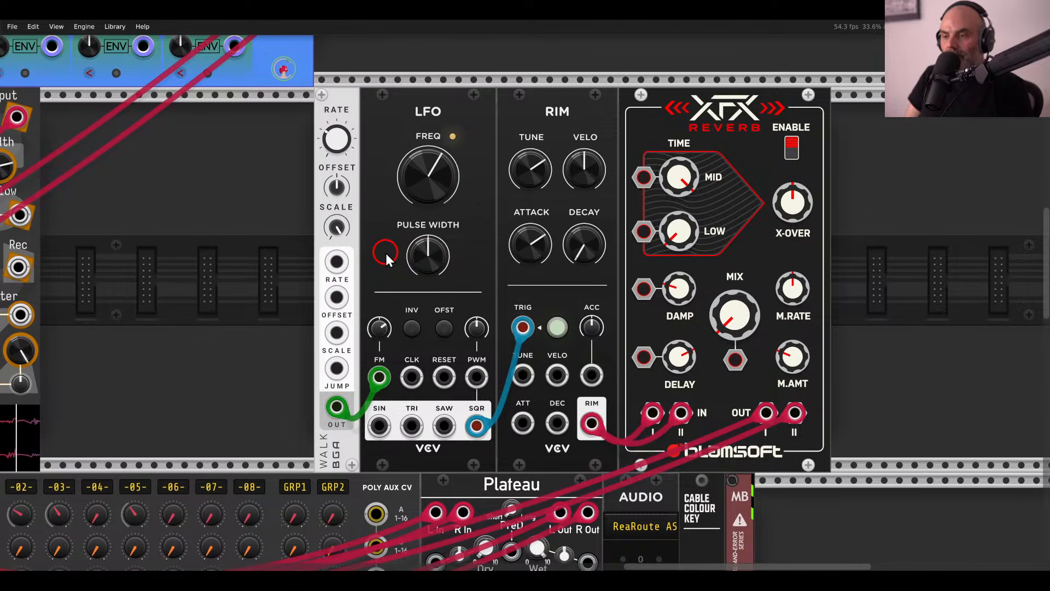
scroll(395, 221, "right", 3)
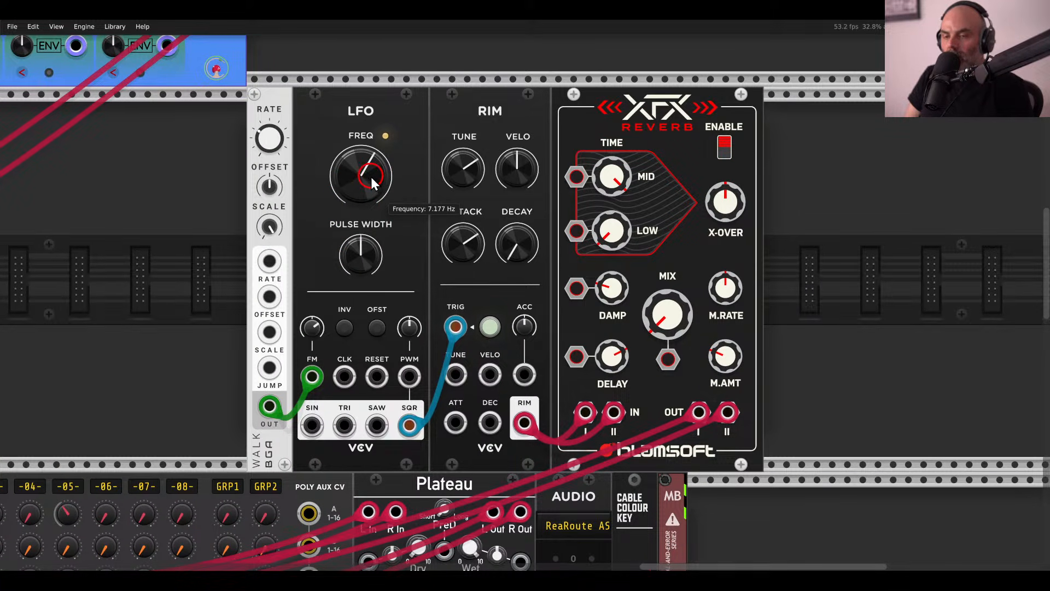
Search the module library for "quad" and place Surge XT Quad LFO directly before Walk.
key("Return")
type("quad")
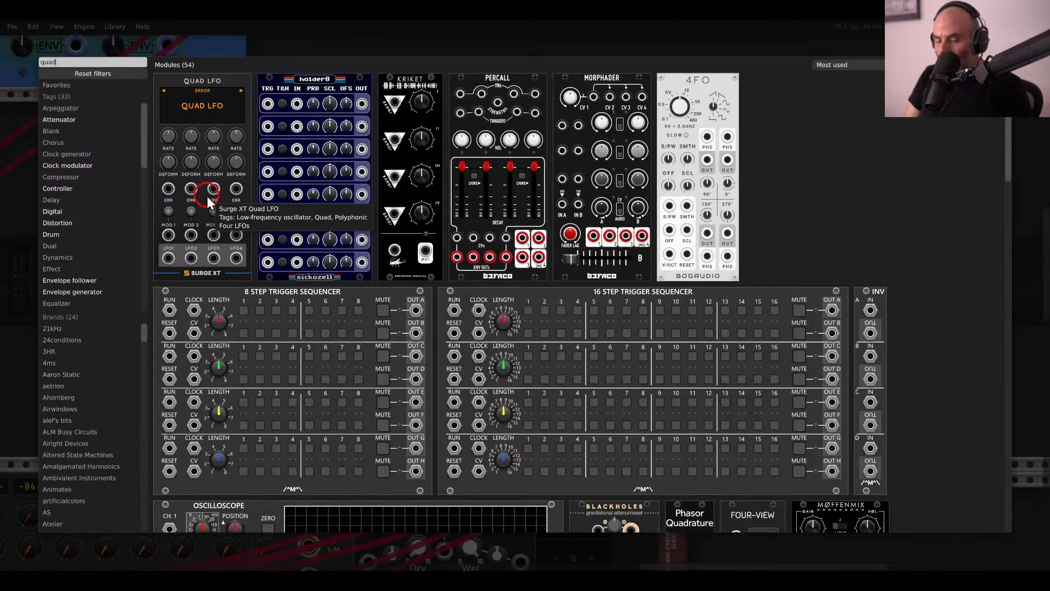
left_click(207, 173)
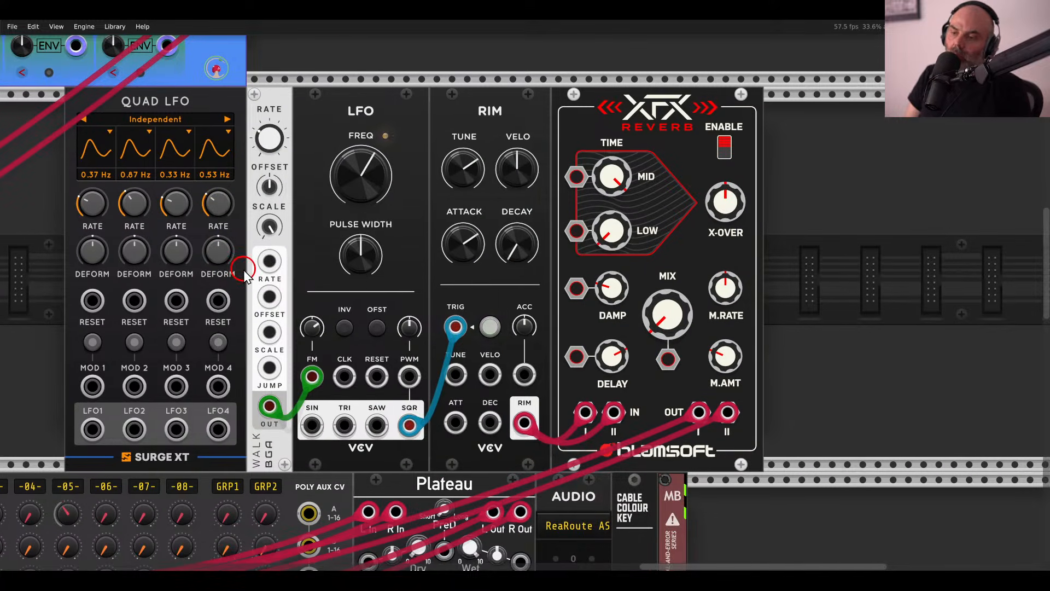
Move the LFO's FM source from Walk's output to Quad LFO's LFO1 output and delete Walk.
scroll(244, 270, "left", 7)
left_click_drag(425, 415, 248, 435)
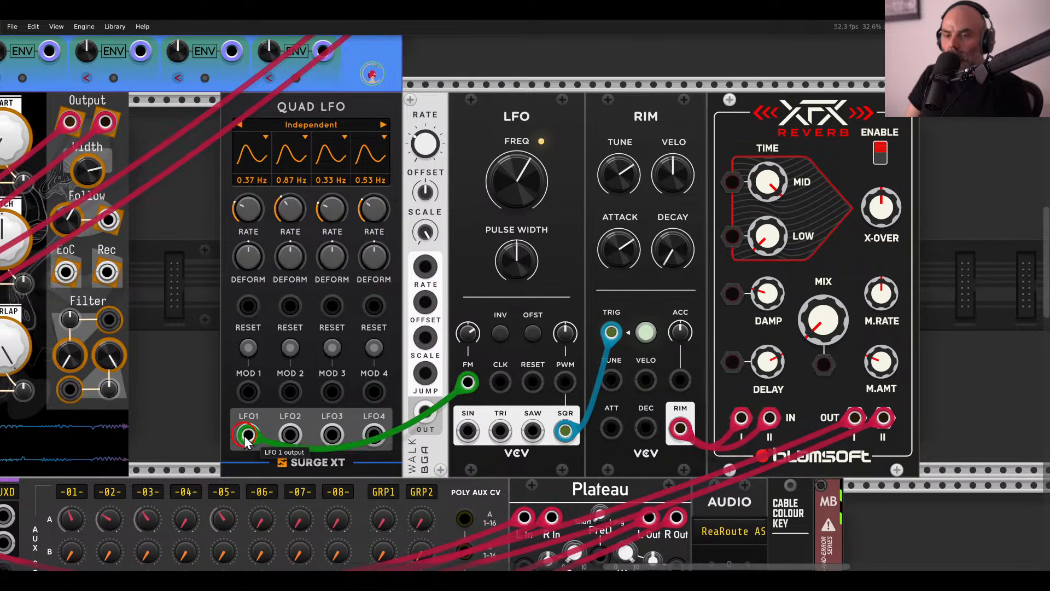
key("Delete")
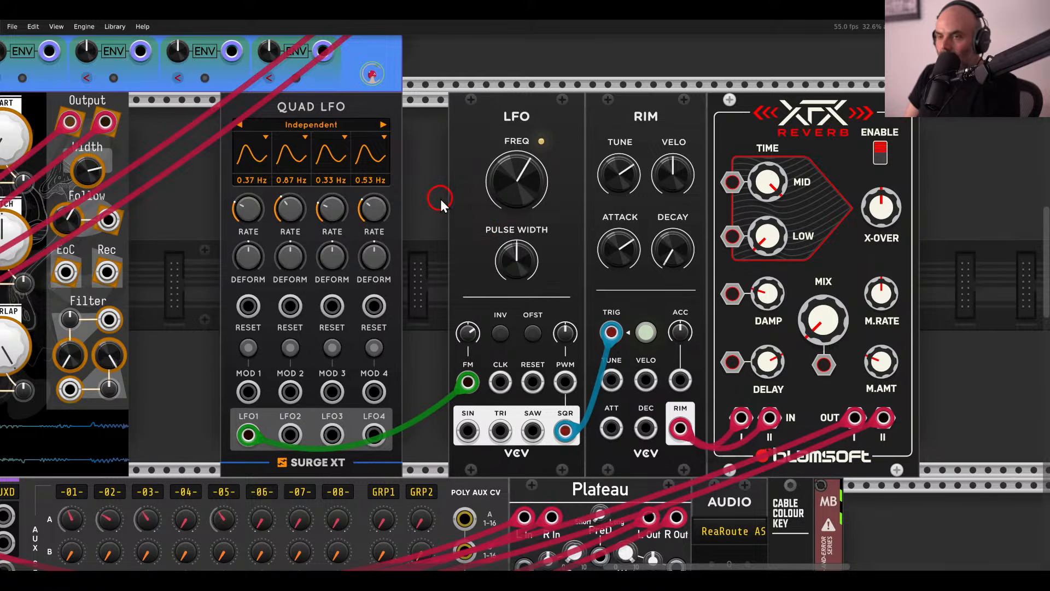
Shift the LFO, Rim and XFX Reverb modules along the row and place the LFO directly beside Quad LFO.
left_click_drag(442, 198, 717, 198)
left_click_drag(483, 144, 589, 143)
left_click(270, 127)
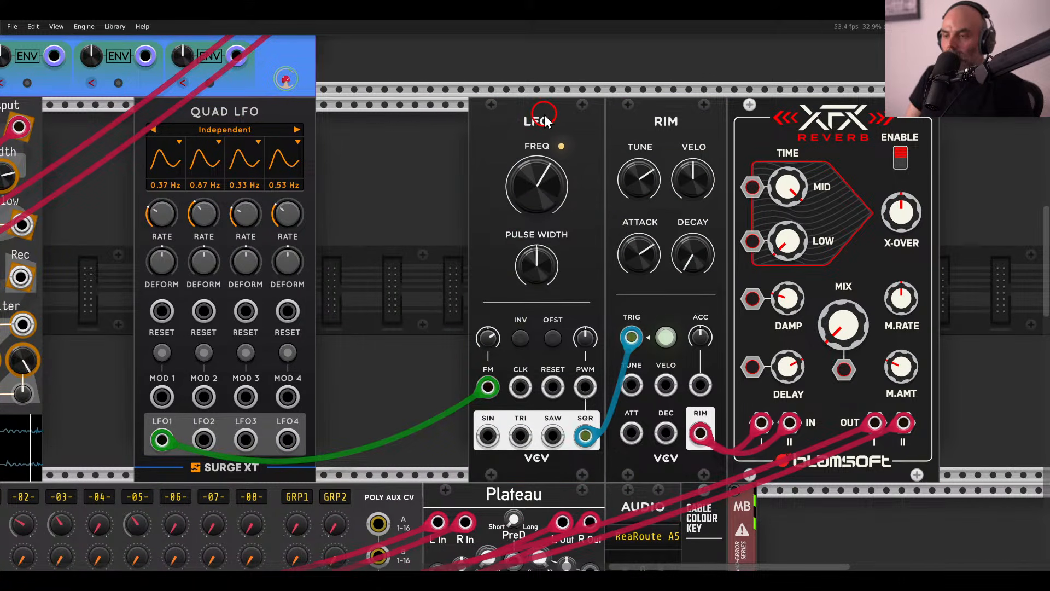
left_click_drag(545, 118, 392, 118)
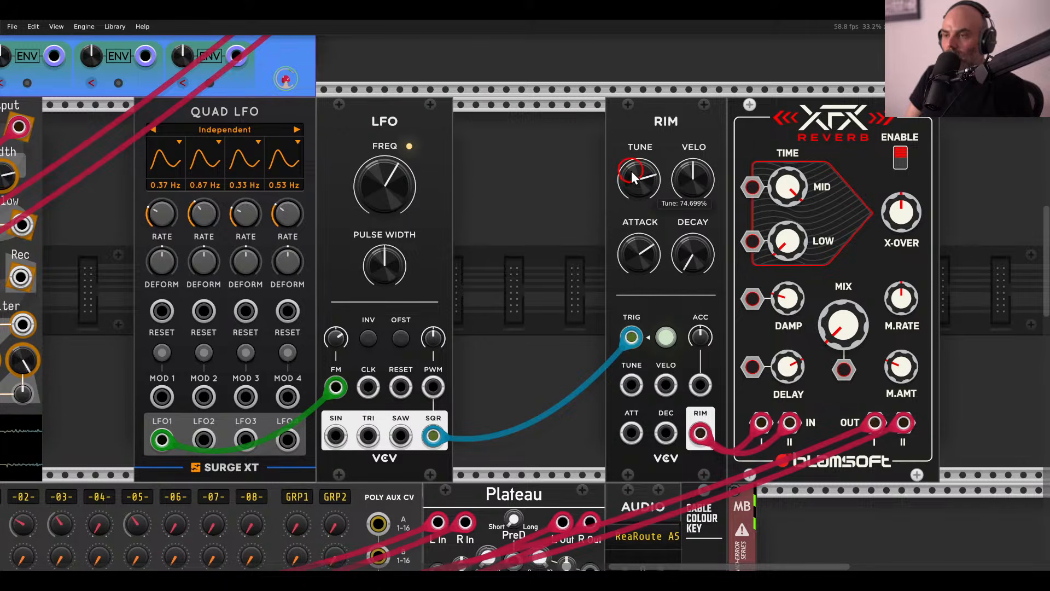
Try LFO2 on Rim's Tune input, remove that cable and move Rim with XFX Reverb directly beside the LFO.
left_click_drag(631, 170, 631, 149)
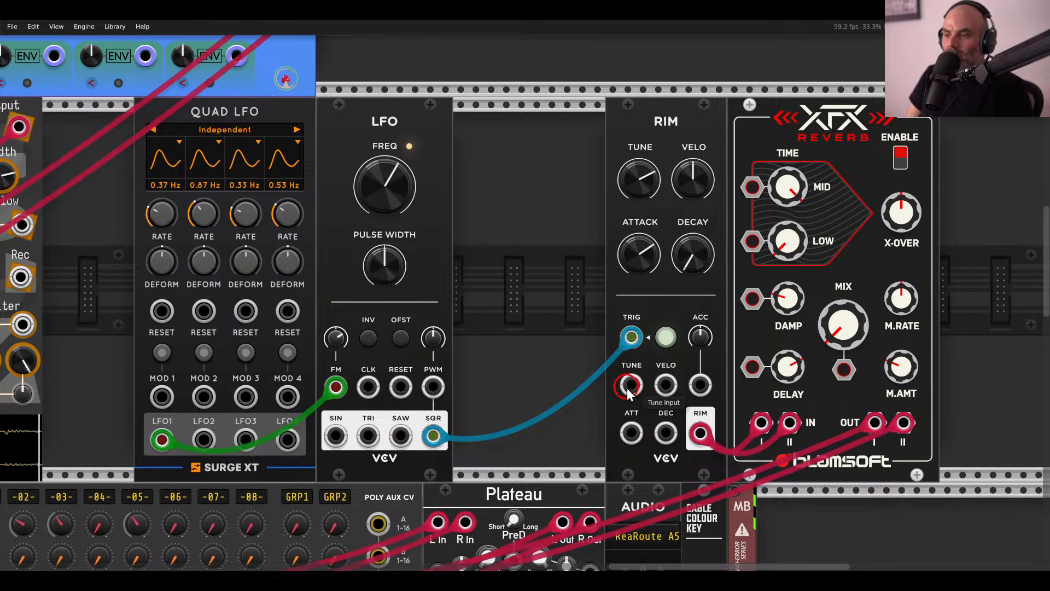
left_click_drag(631, 385, 204, 446)
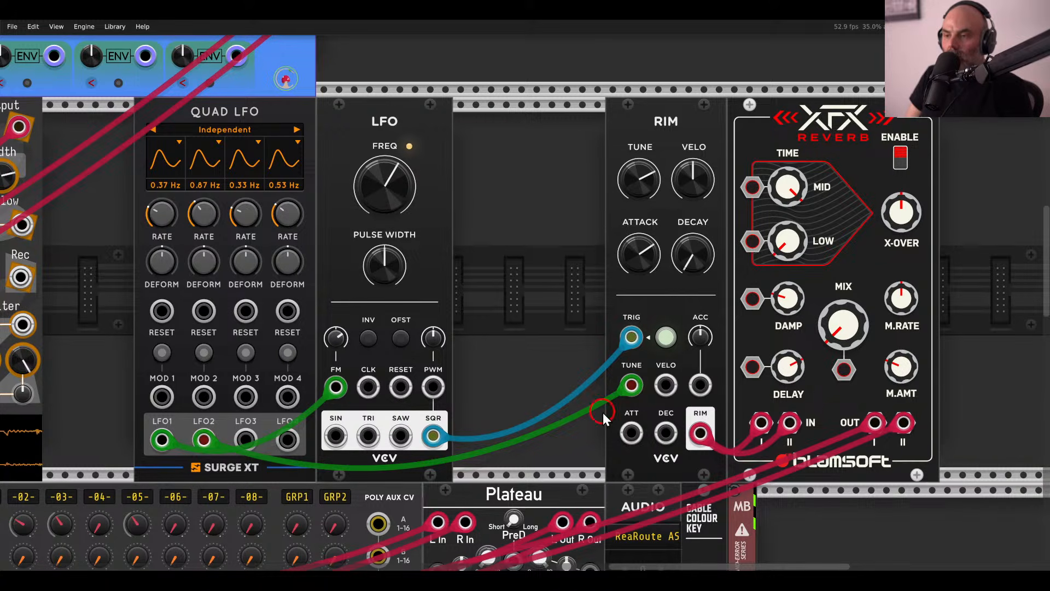
left_click_drag(631, 385, 670, 180)
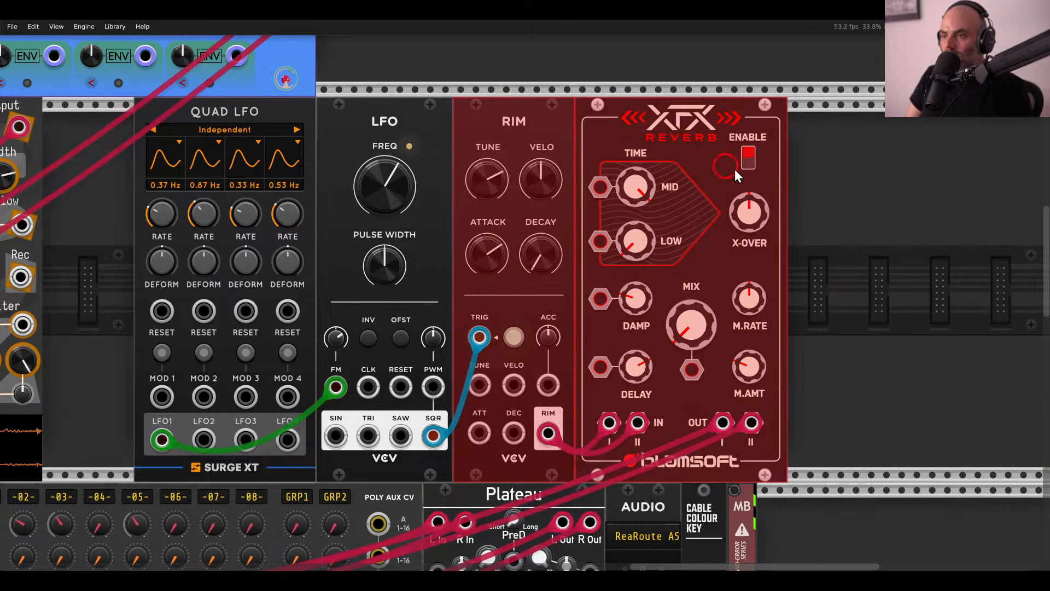
left_click(815, 153)
Test Rim's Velo range and connect Quad LFO's LFO2 output to Rim's Velo input.
left_click_drag(536, 185, 551, 94)
left_click_drag(539, 179, 539, 186)
left_click_drag(513, 385, 204, 439)
Try longer Decay settings on Rim, at about 43% and 31%.
left_click_drag(544, 262, 524, 181)
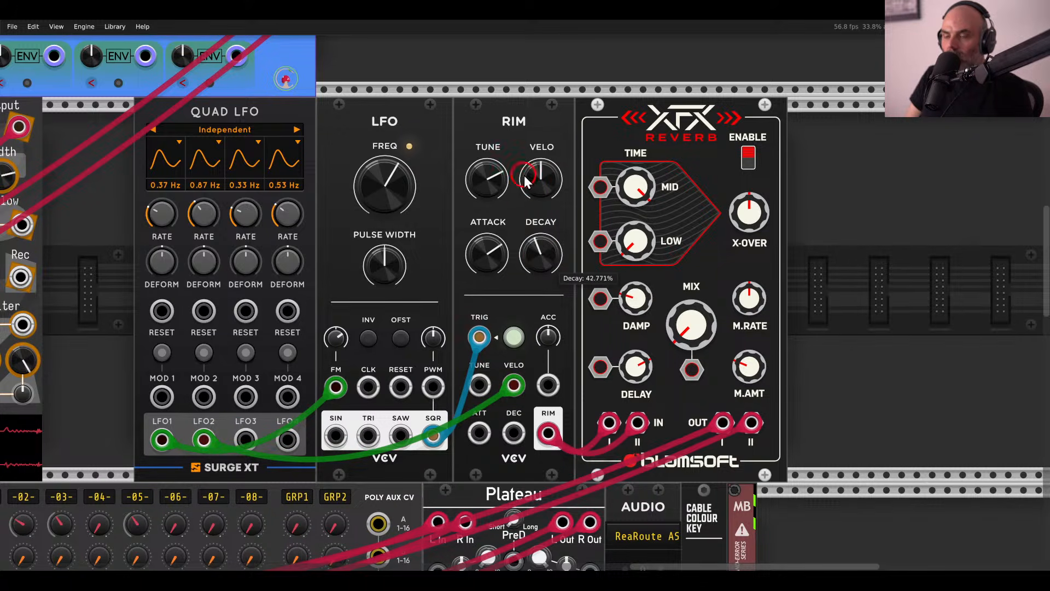
left_click_drag(539, 145, 539, 180)
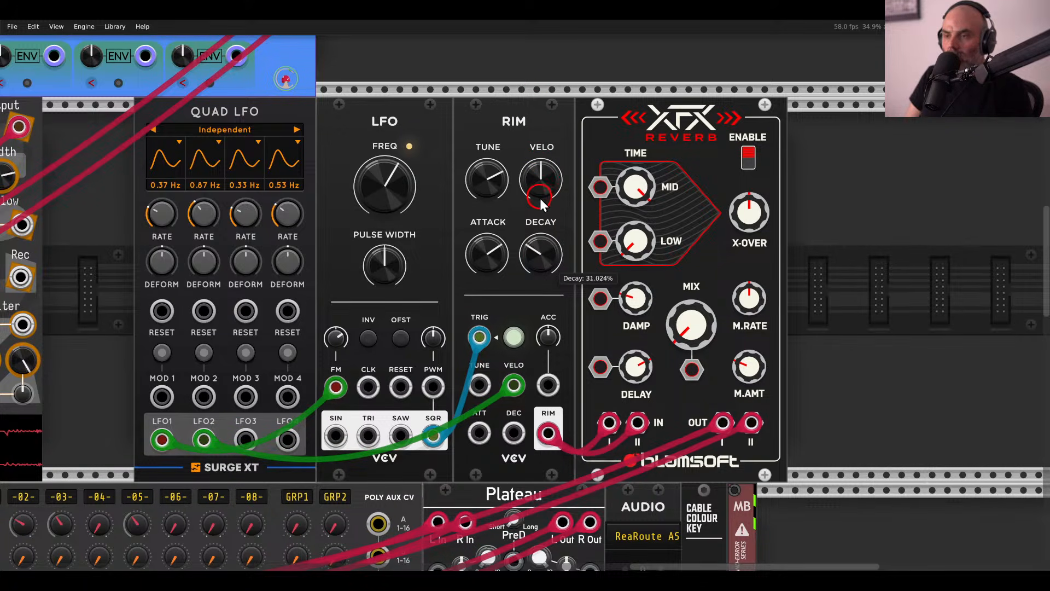
left_click_drag(540, 217, 544, 249)
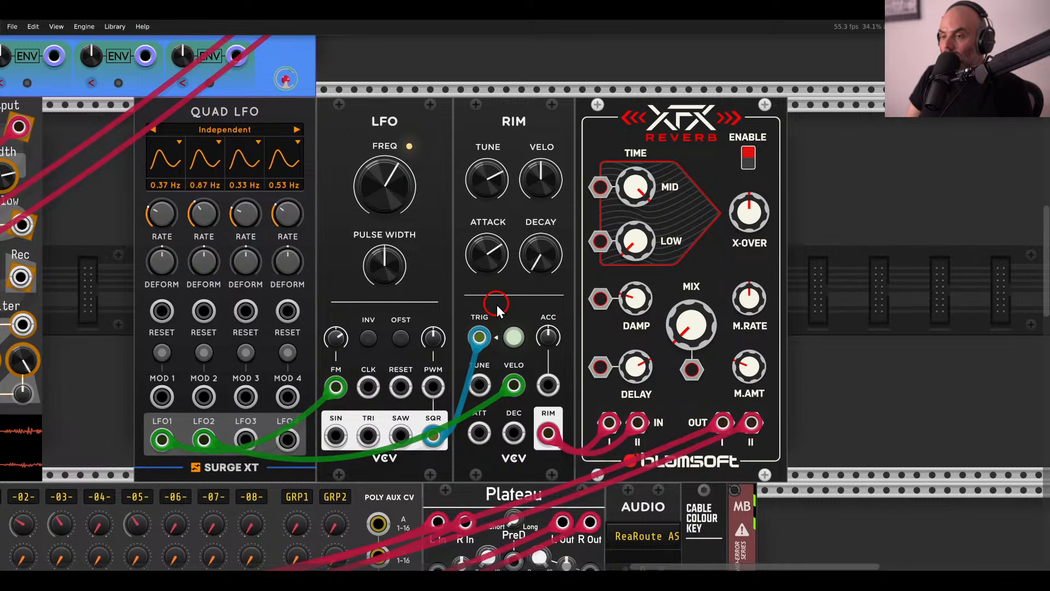
Search the module library for "fade", place VCV Fade after XFX Reverb and move Rim's output to Fade's In 1.
left_click_drag(549, 293, 467, 292)
right_click(736, 291)
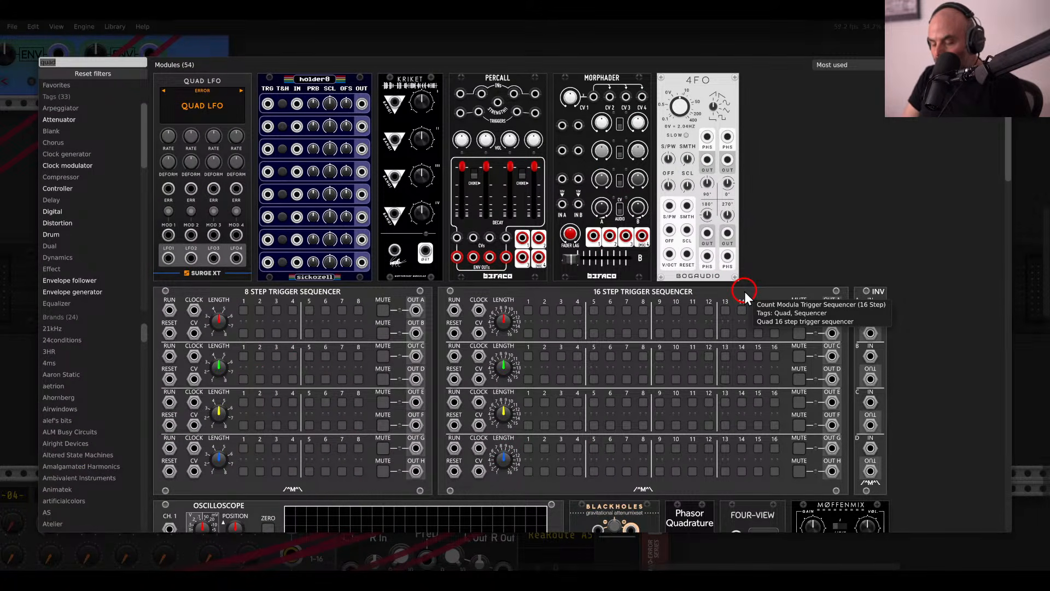
type("fade")
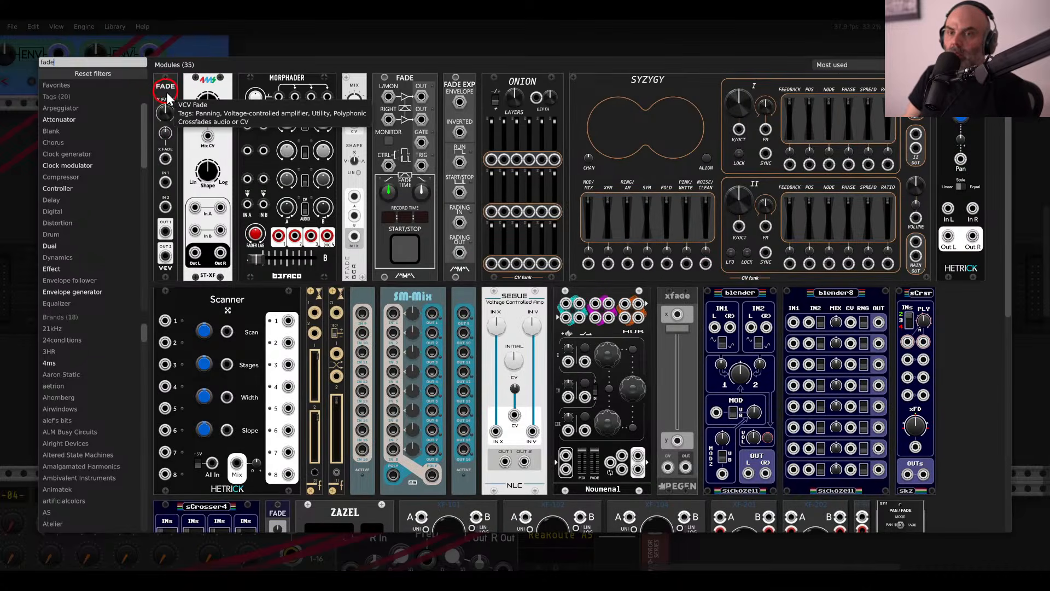
left_click(165, 93)
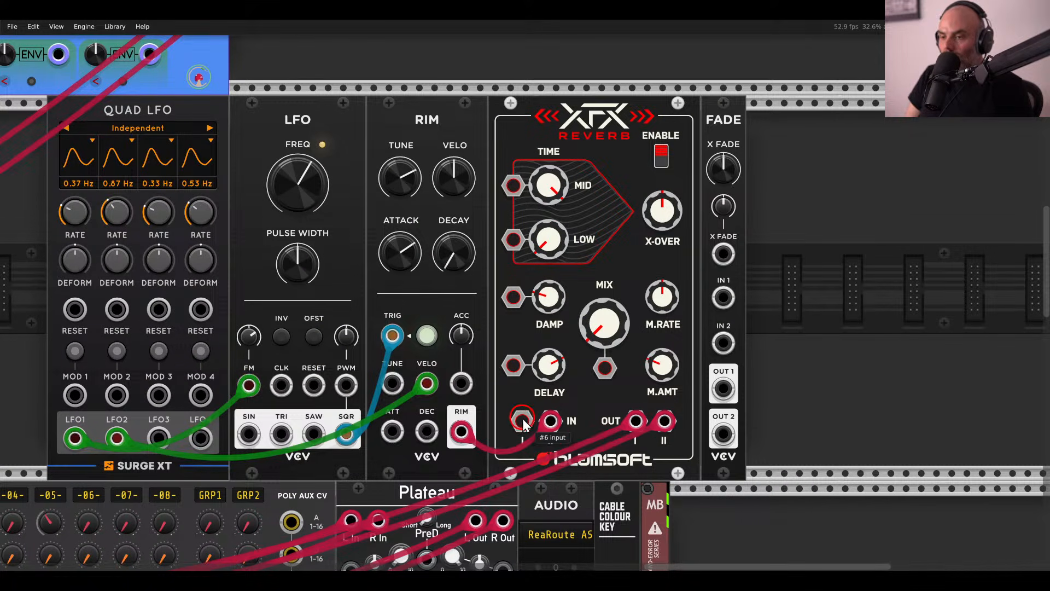
left_click_drag(522, 421, 723, 297)
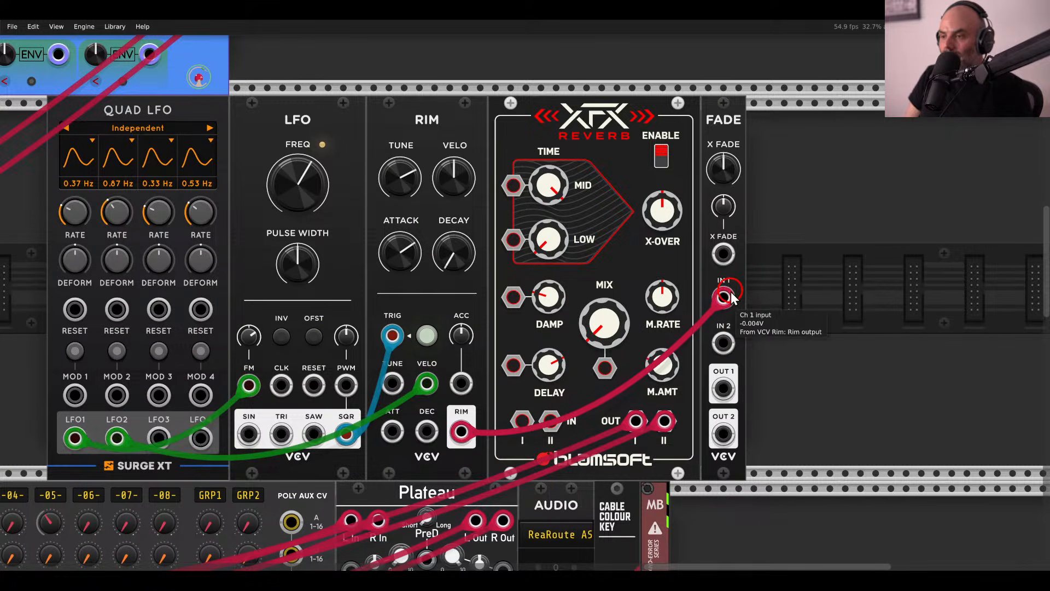
Replace XFX Reverb with the echo module, found by searching for "echo", placing it directly after Fade.
key("Delete")
right_click(658, 163)
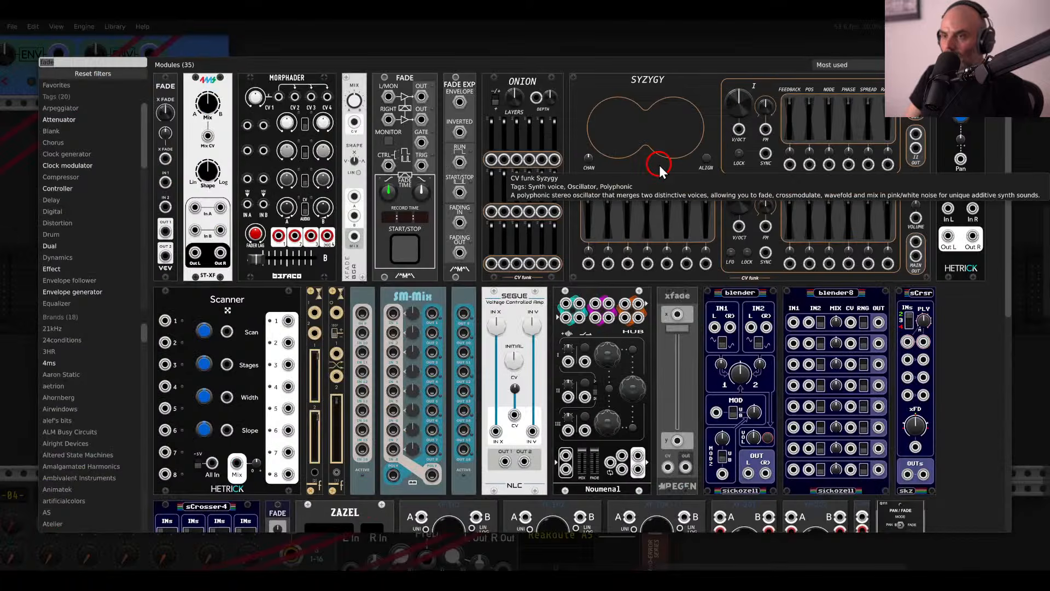
type("echo")
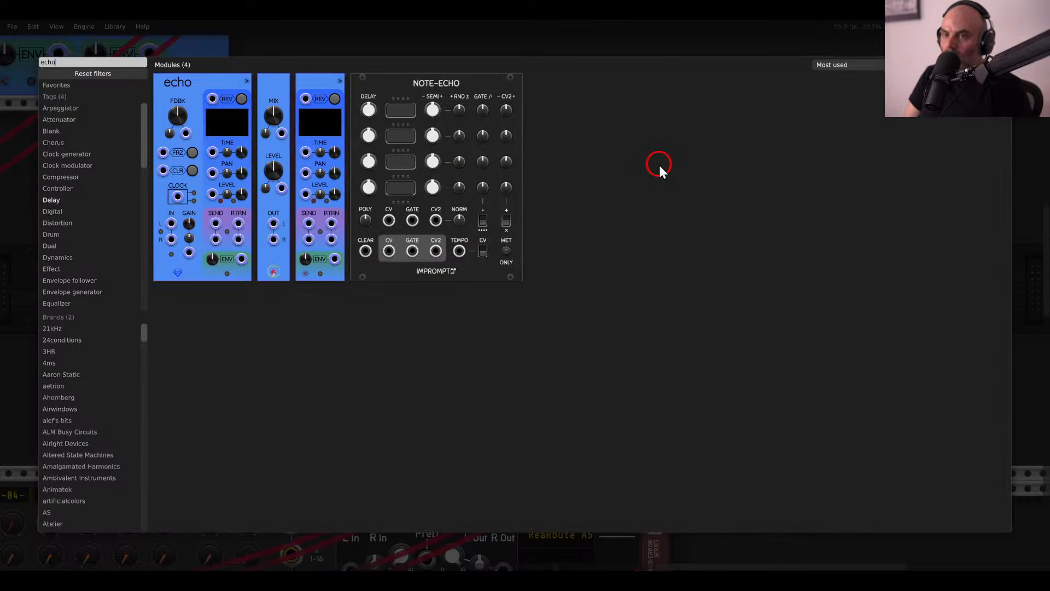
left_click(213, 97)
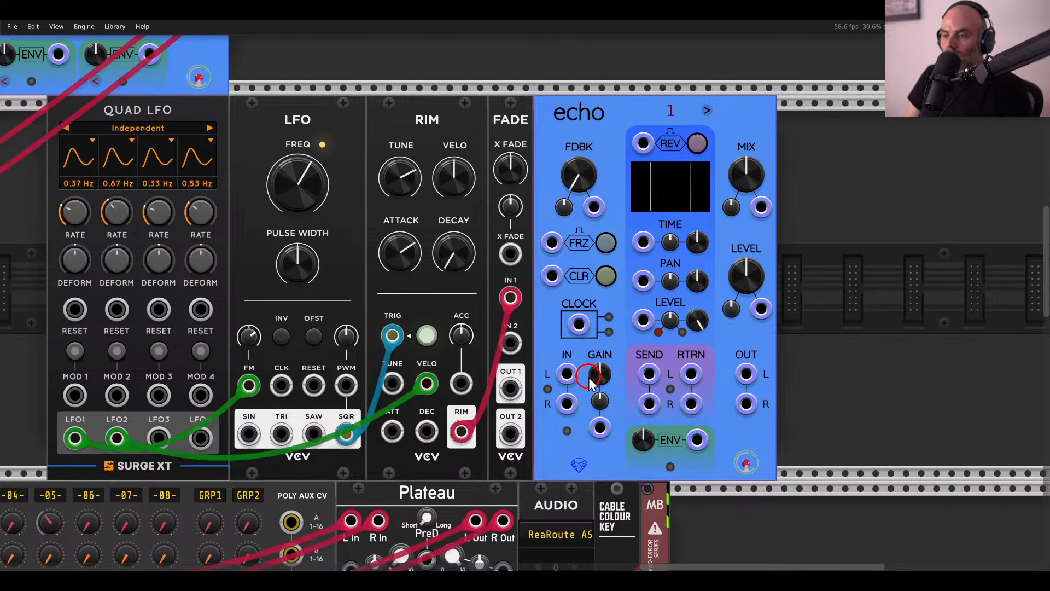
Connect Fade's Out 1 and Out 2 to echo's left and right inputs and echo's stereo outputs to MixMaster channel 07.
left_click_drag(512, 389, 567, 377)
left_click_drag(567, 405, 510, 433)
scroll(746, 369, "left", 20)
left_click_drag(743, 370, 210, 364)
scroll(727, 370, "down", 3)
left_click_drag(212, 389, 693, 368)
scroll(213, 389, "right", 20)
scroll(213, 390, "up", 3)
Connect Quad LFO's LFO3 output to Fade's X Fade input and turn up the crossfade CV amount.
scroll(694, 368, "left", 6)
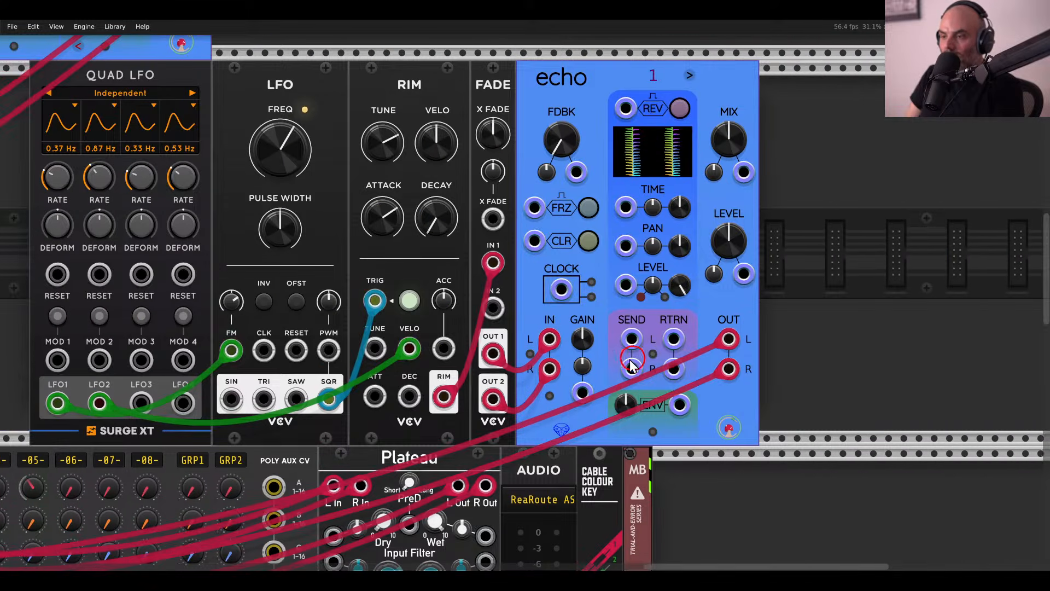
left_click_drag(334, 403, 685, 219)
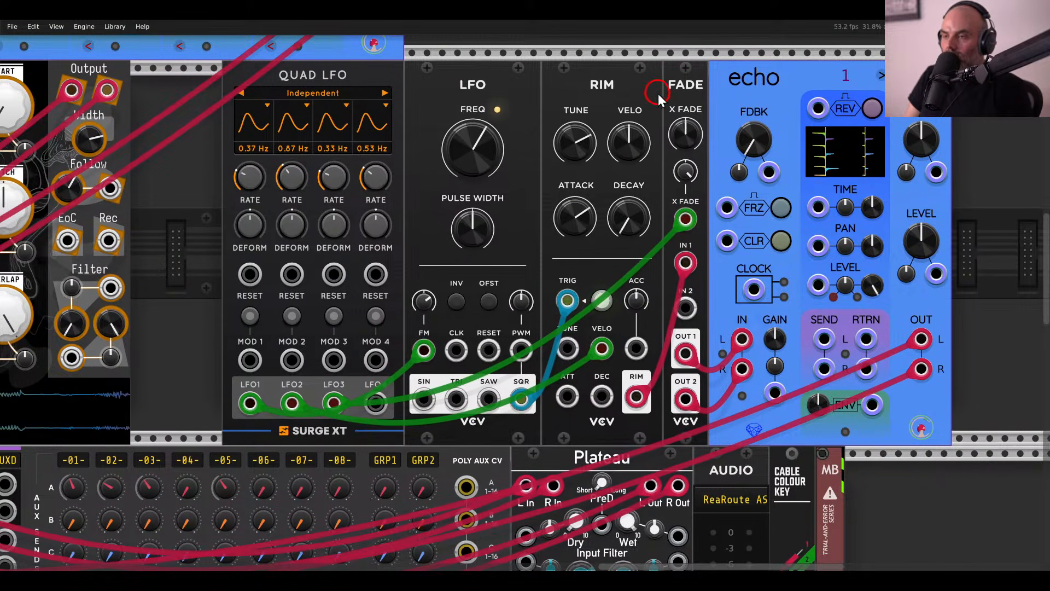
Try short delay times down to 0.1 s on echo together with raised feedback, at about 63%.
scroll(657, 94, "up", 1)
scroll(658, 93, "right", 2)
scroll(612, 132, "right", 1)
scroll(713, 131, "right", 2)
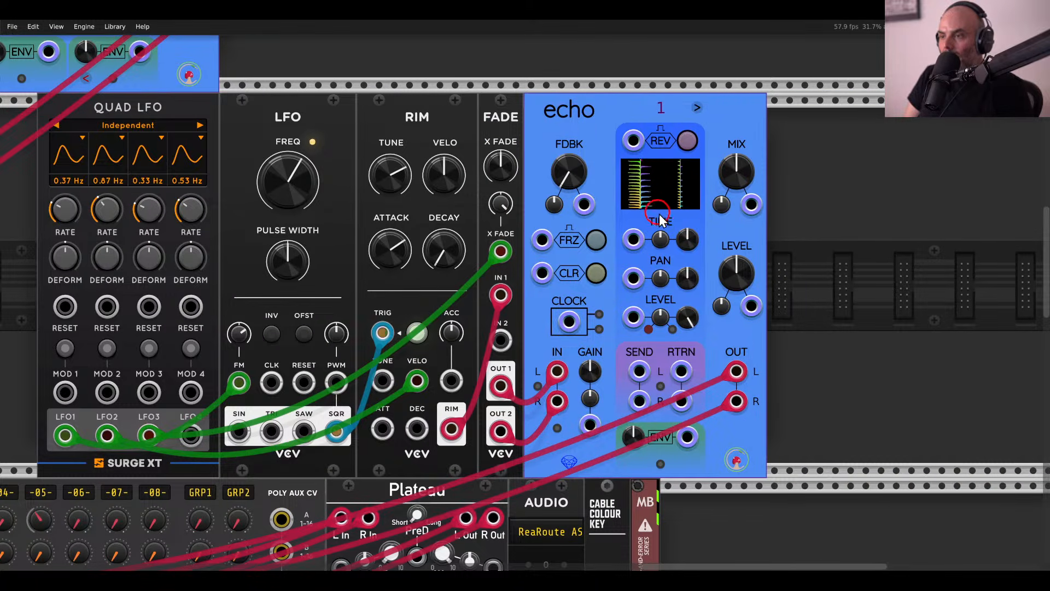
left_click_drag(687, 239, 680, 321)
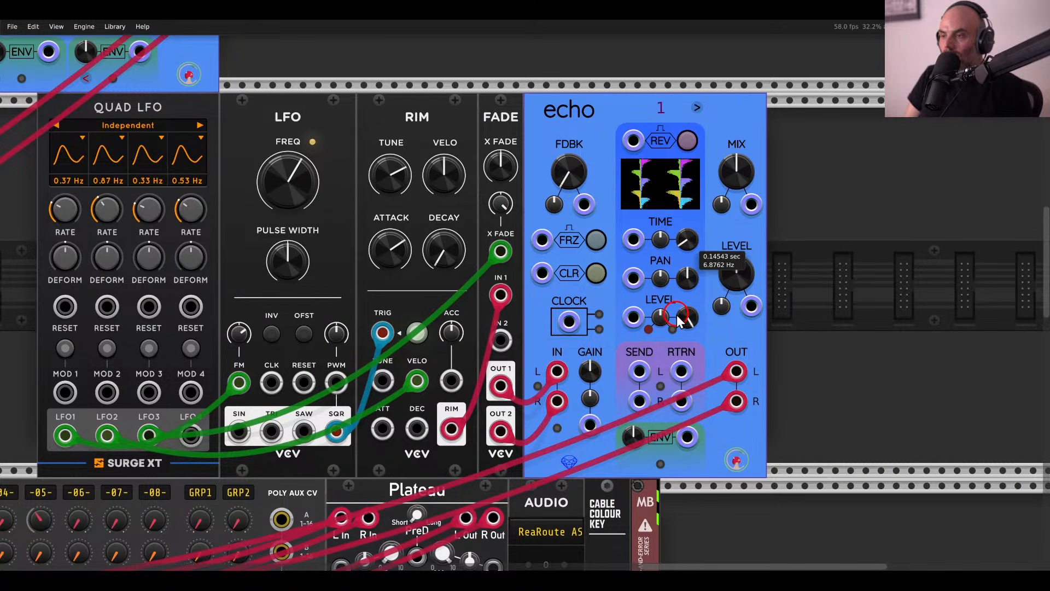
left_click_drag(568, 174, 547, 47)
left_click_drag(560, 167, 561, 167)
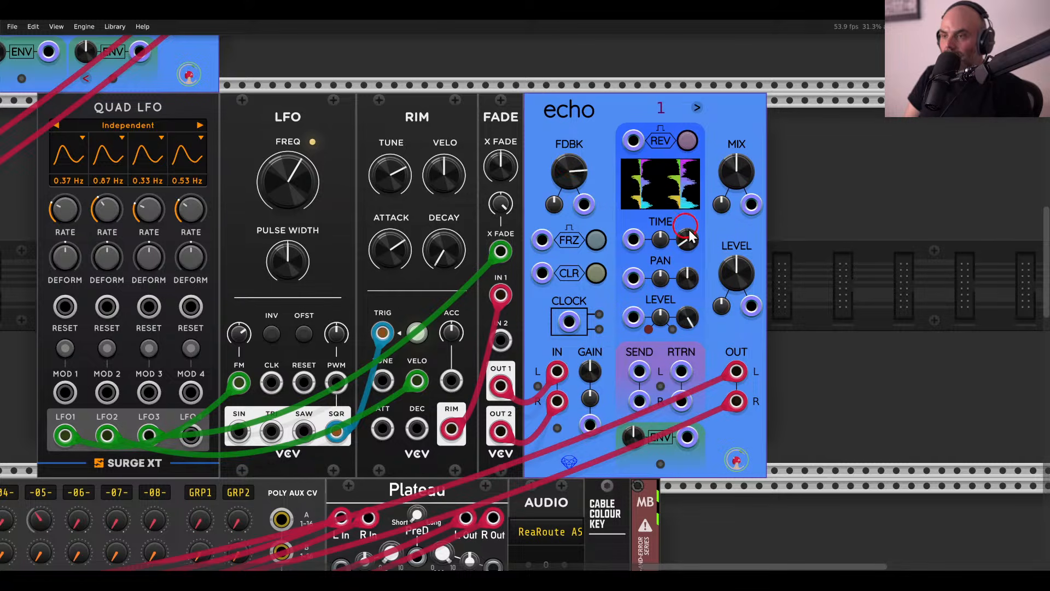
left_click_drag(688, 275, 690, 278)
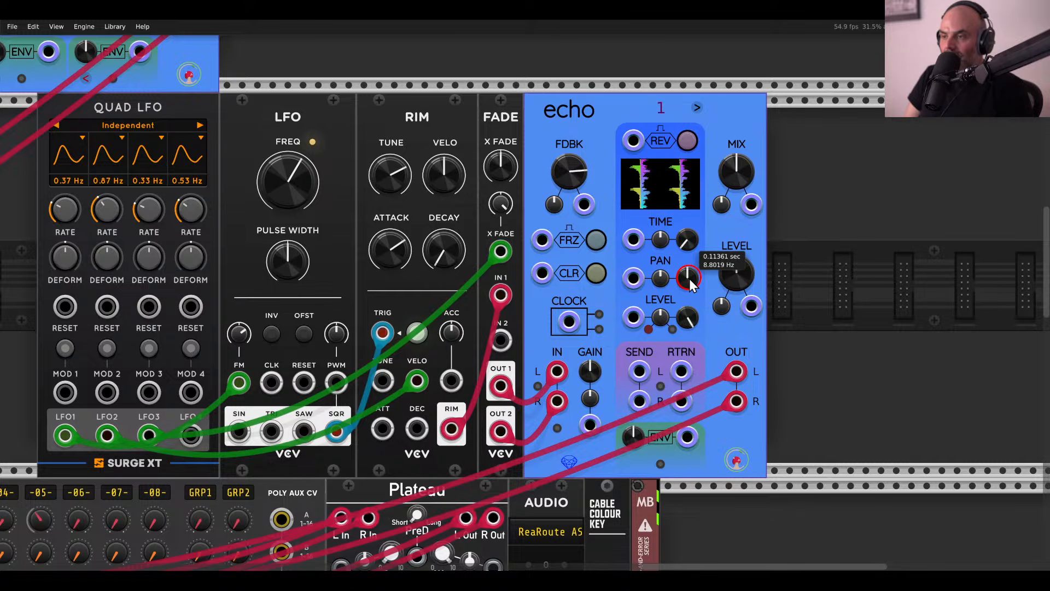
left_click(685, 239)
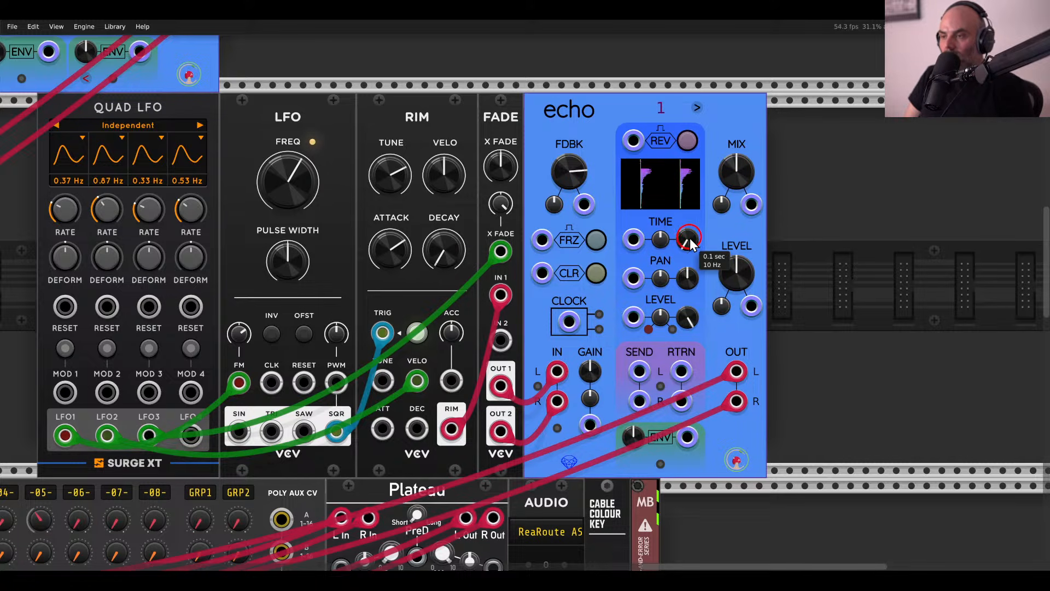
left_click_drag(569, 173, 560, 131)
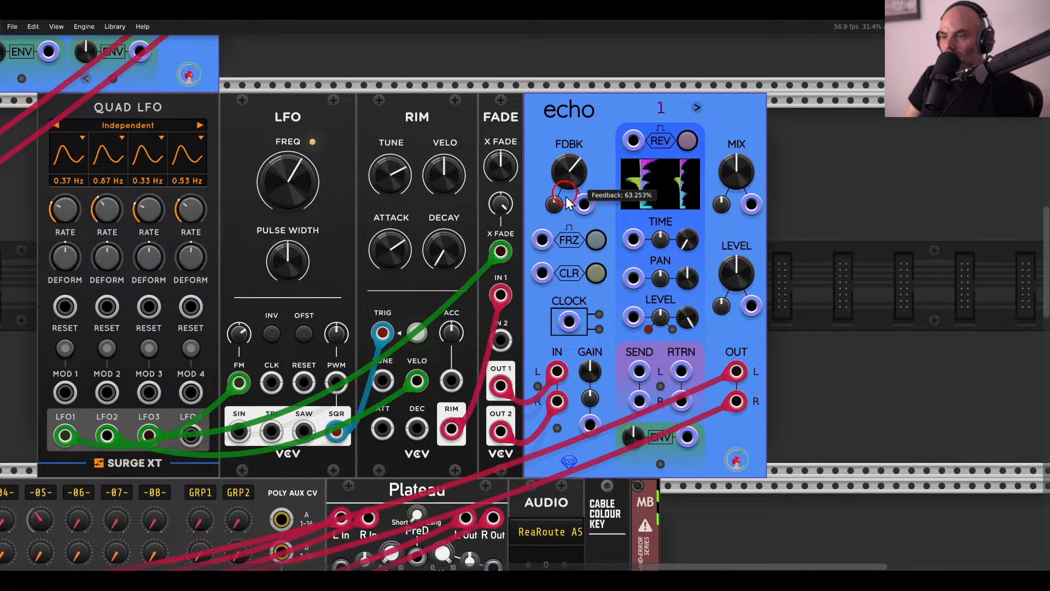
Search the module library for "delay" and place Prism of Perception directly after echo.
right_click(793, 250)
type("delay")
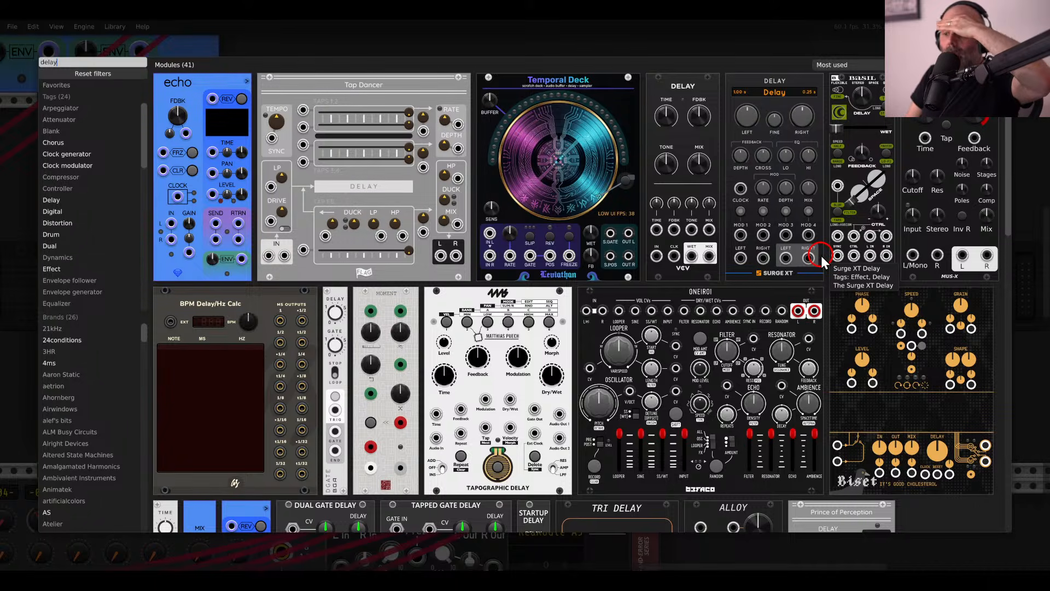
scroll(707, 217, "down", 5)
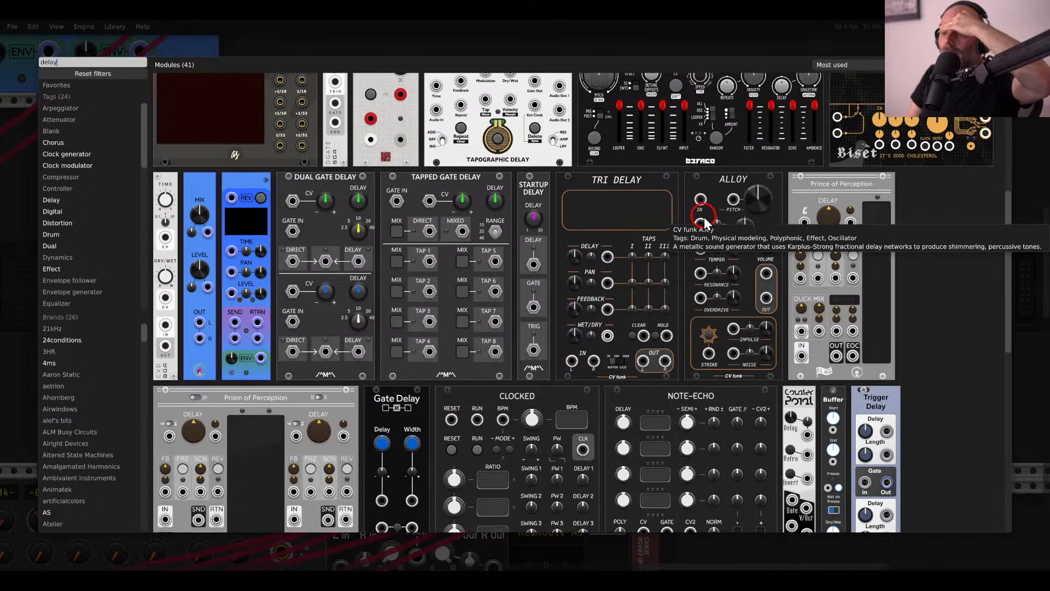
scroll(704, 219, "down", 1)
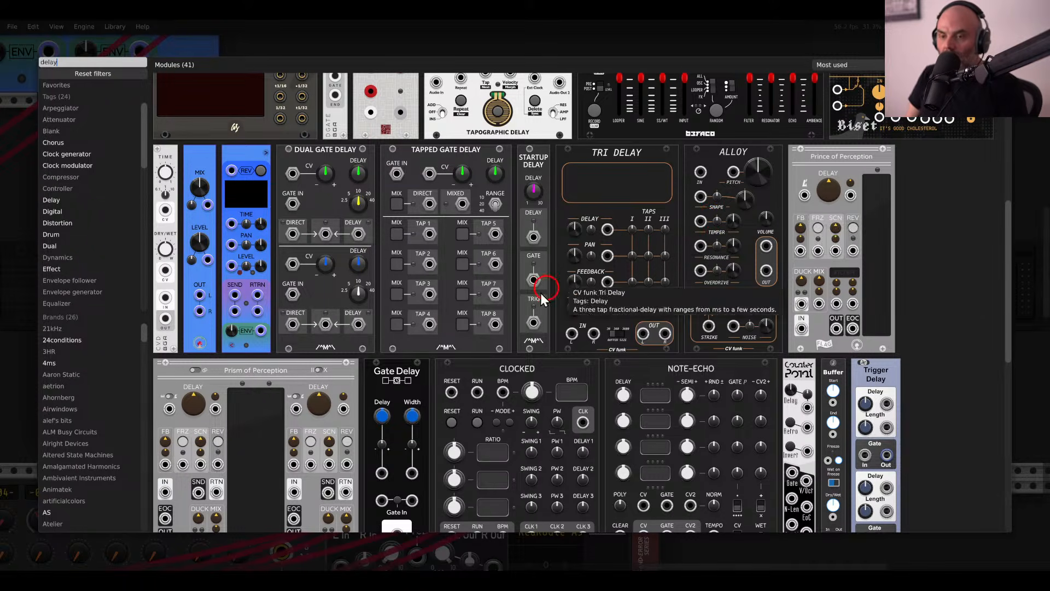
left_click(277, 391)
left_click_drag(629, 255, 451, 262)
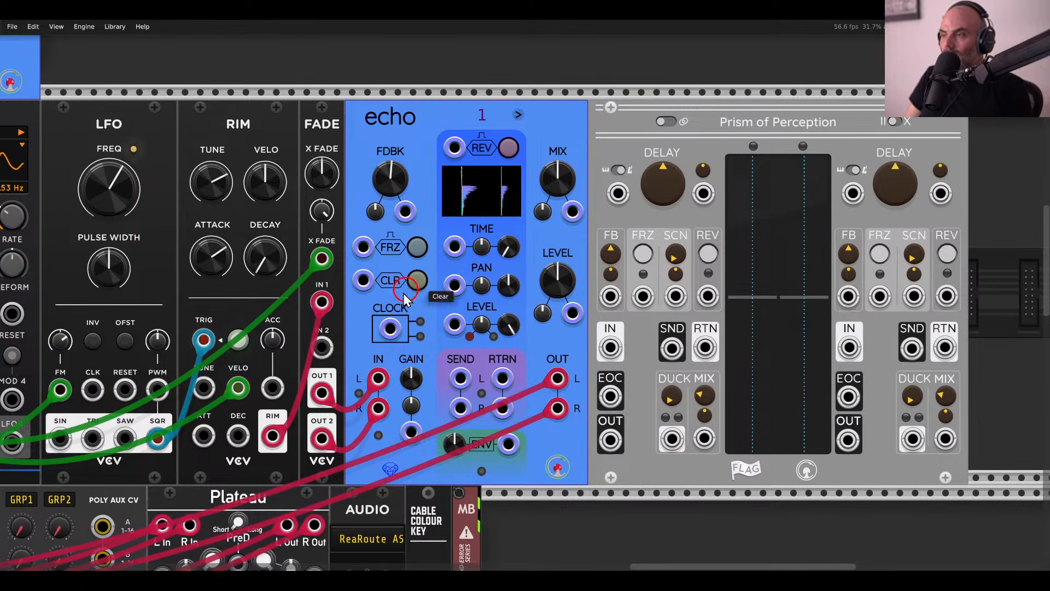
Move echo's stereo input and output cables to the matching In and Out jacks of Prism of Perception's two channels.
left_click_drag(378, 378, 609, 348)
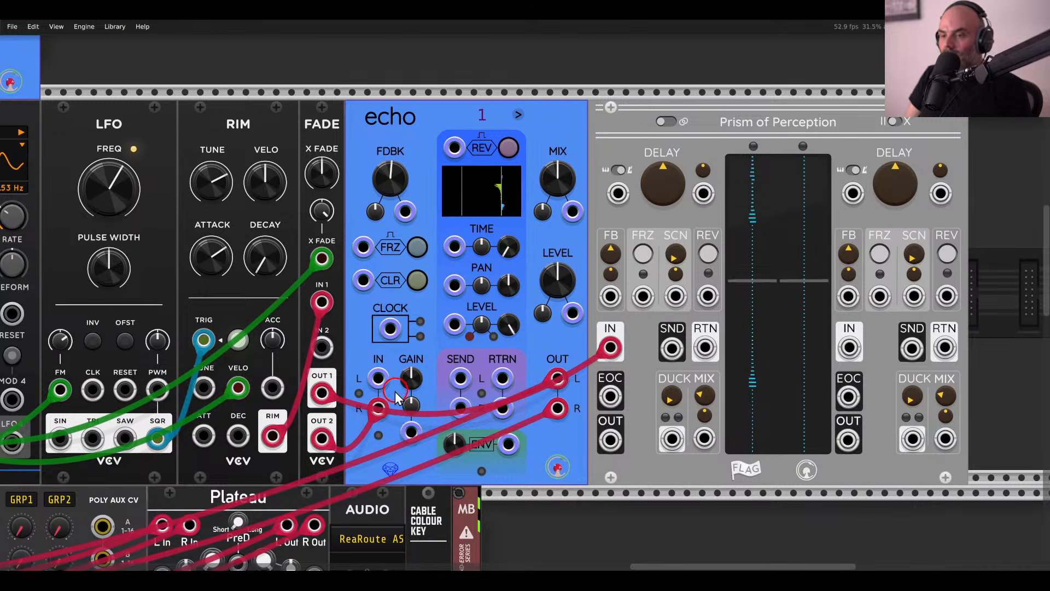
left_click_drag(379, 407, 850, 348)
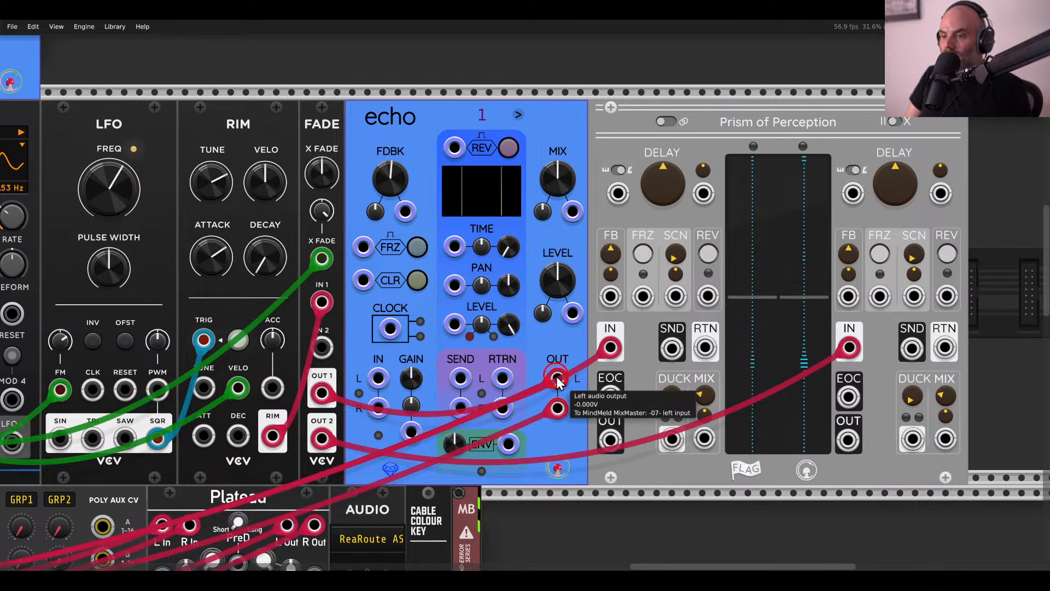
left_click_drag(558, 378, 610, 439)
left_click_drag(557, 410, 848, 439)
Delete echo and its output expander and move Prism of Perception directly beside Fade.
key("Delete")
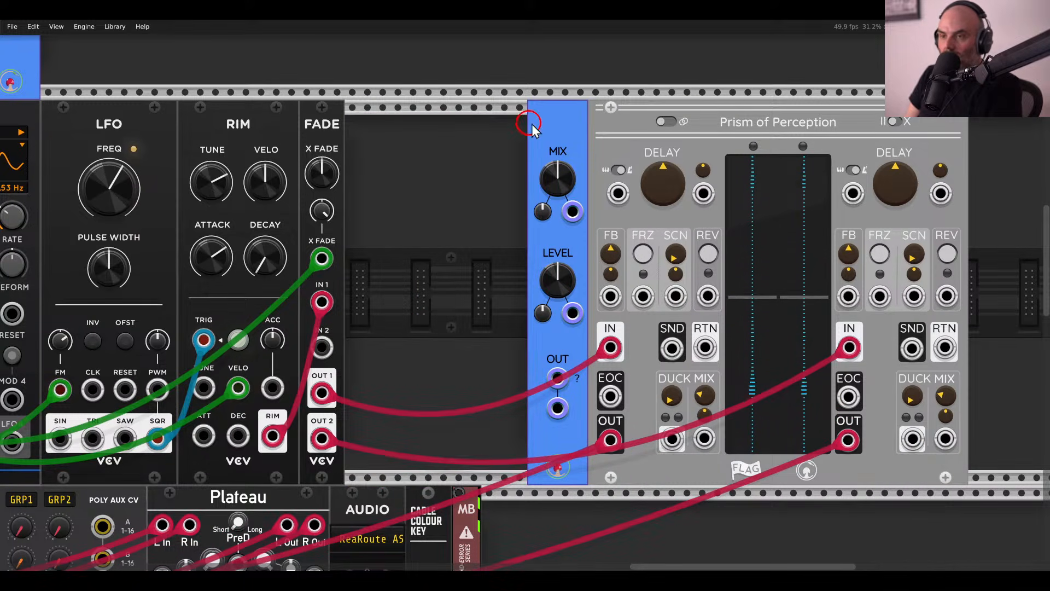
key("Delete")
left_click_drag(504, 133, 777, 124)
left_click_drag(777, 124, 534, 123)
left_click(801, 156)
Shorten the left and right delay times on Prism of Perception to different values.
left_click_drag(502, 183, 576, 192)
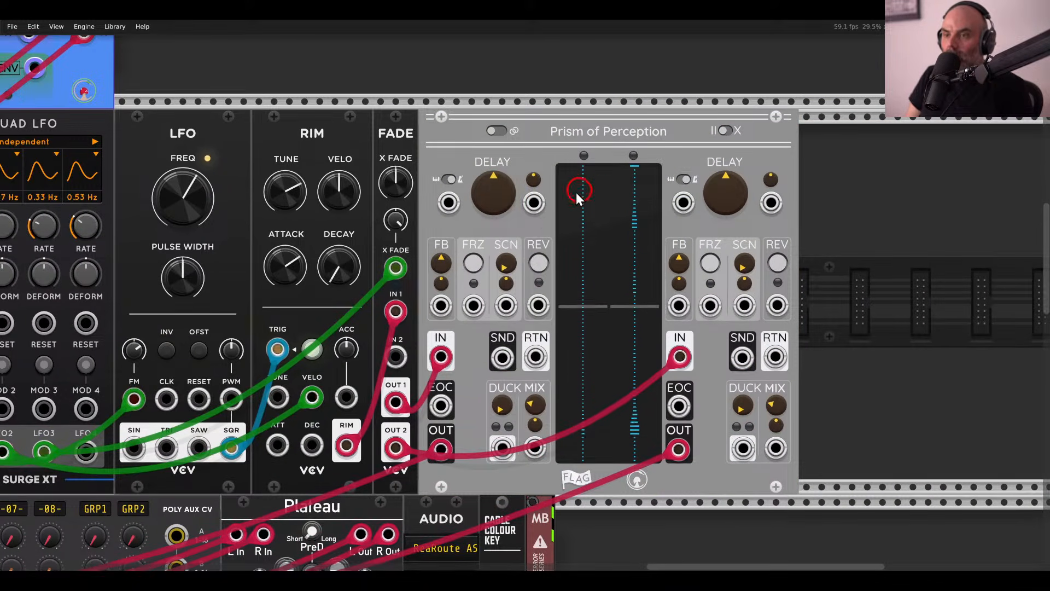
left_click_drag(505, 210, 504, 211)
left_click_drag(506, 265, 506, 264)
left_click_drag(726, 192, 724, 222)
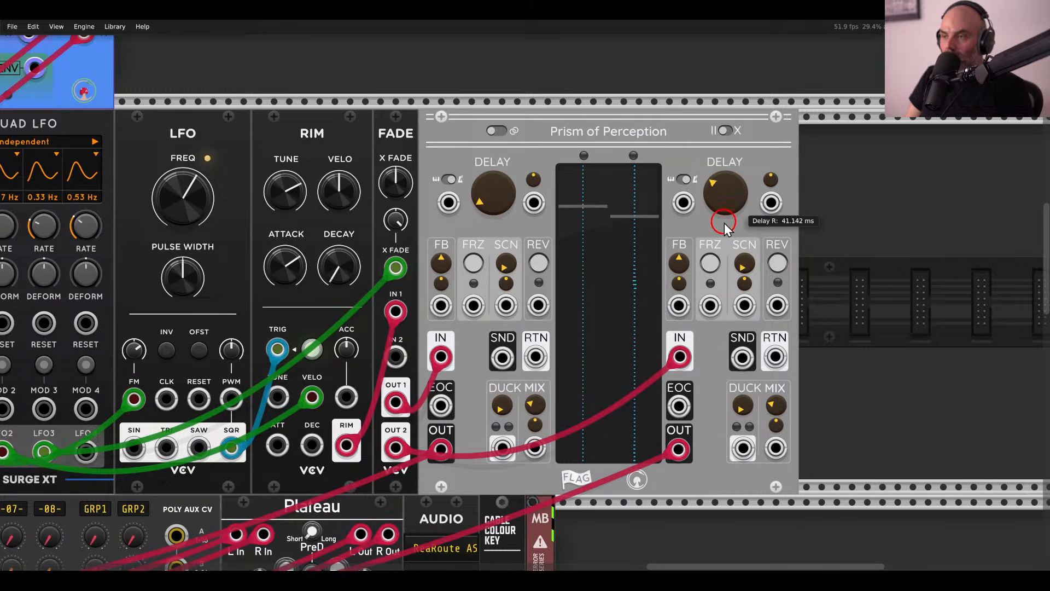
left_click_drag(724, 271, 720, 261)
Raise the feedback on both Prism of Perception channels and readjust their left and right delay times.
left_click_drag(437, 263, 432, 245)
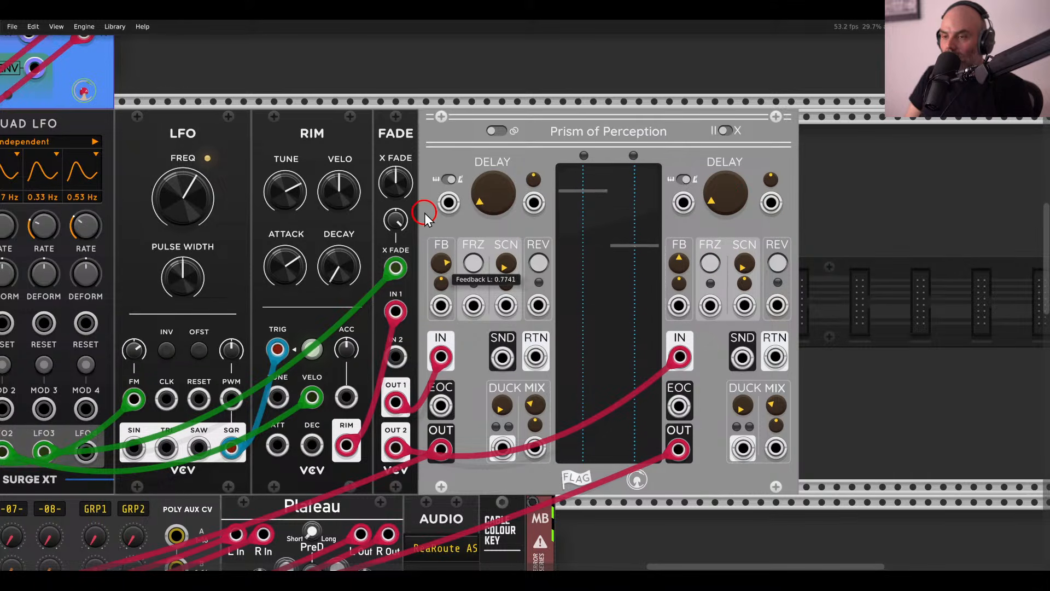
left_click_drag(426, 188, 426, 202)
left_click_drag(674, 264, 663, 209)
left_click_drag(484, 204, 500, 171)
left_click_drag(727, 190, 721, 168)
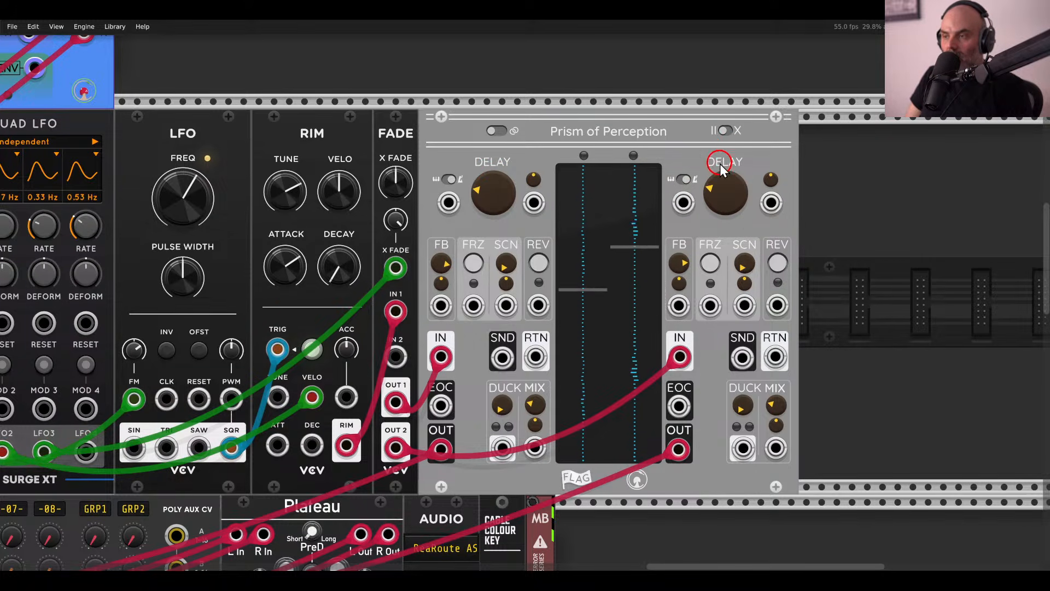
Move Prism of Perception away from Fade to free space and search the module library for "sample".
left_click_drag(534, 131, 716, 133)
right_click(502, 176)
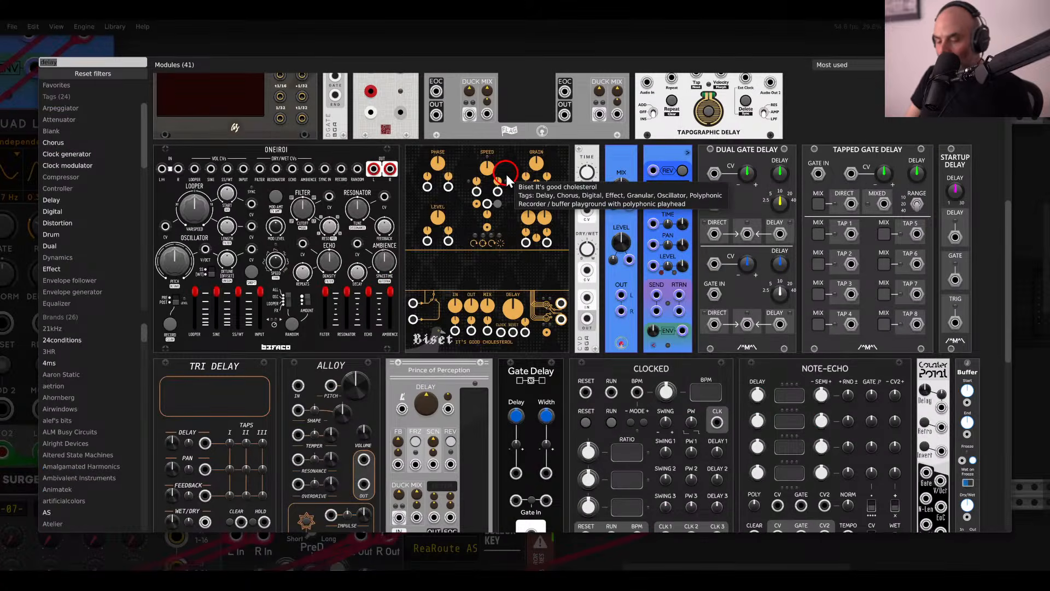
type("sample")
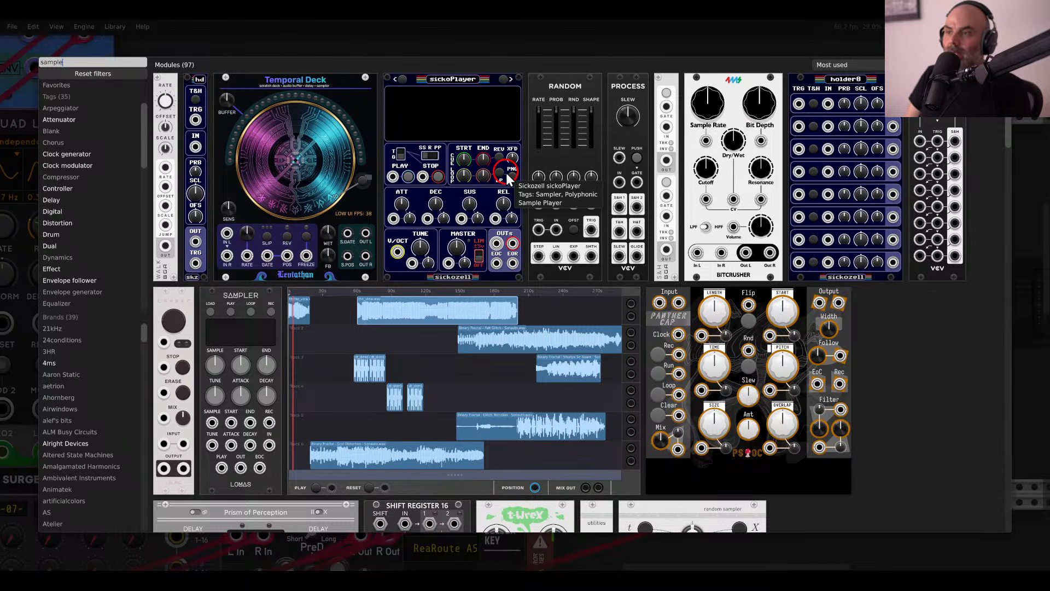
Add a Bogaudio S&H module beside FADE and drive its first gate input from the LFO's square output.
left_click(668, 96)
left_click_drag(543, 131, 433, 168)
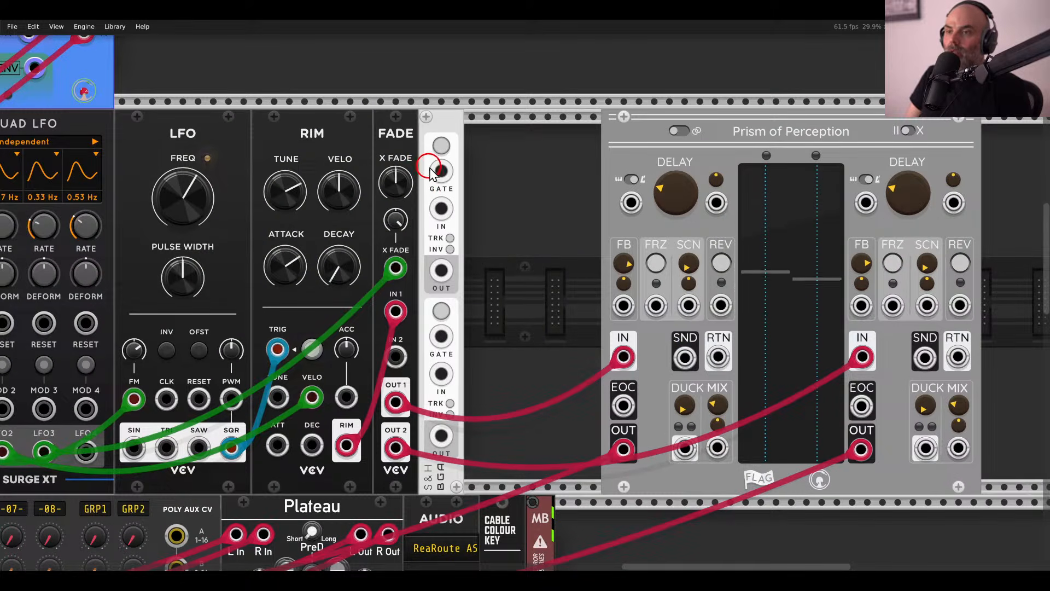
left_click_drag(419, 211, 780, 201)
left_click_drag(803, 161, 591, 438)
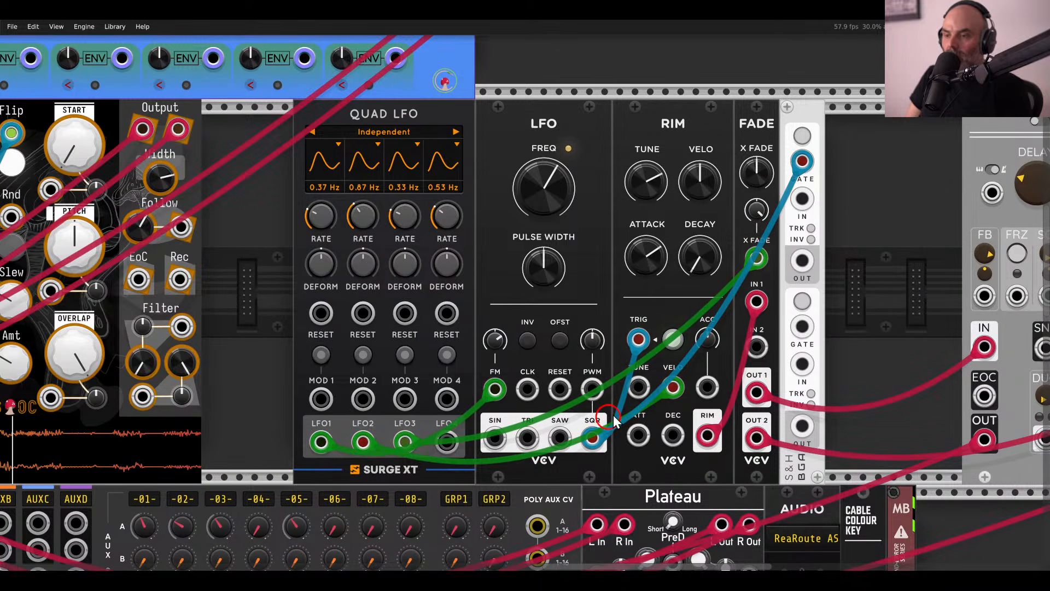
Patch the two S&H outputs into Prism of Perception's left and right delay CV inputs, and place Prism directly beside S&H.
scroll(474, 235, "right", 10)
left_click_drag(389, 263, 662, 195)
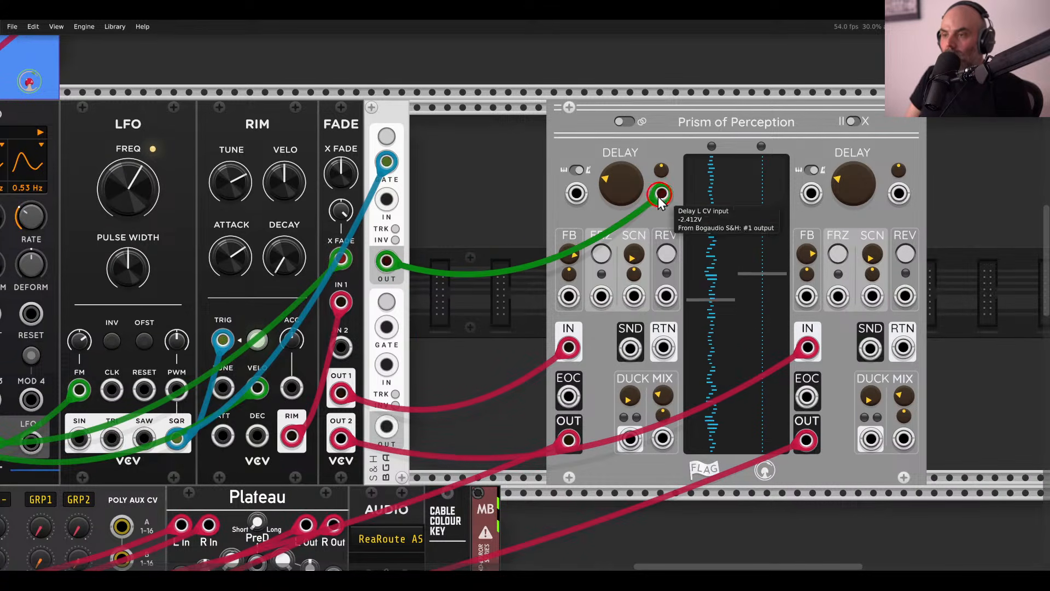
left_click_drag(386, 426, 898, 194)
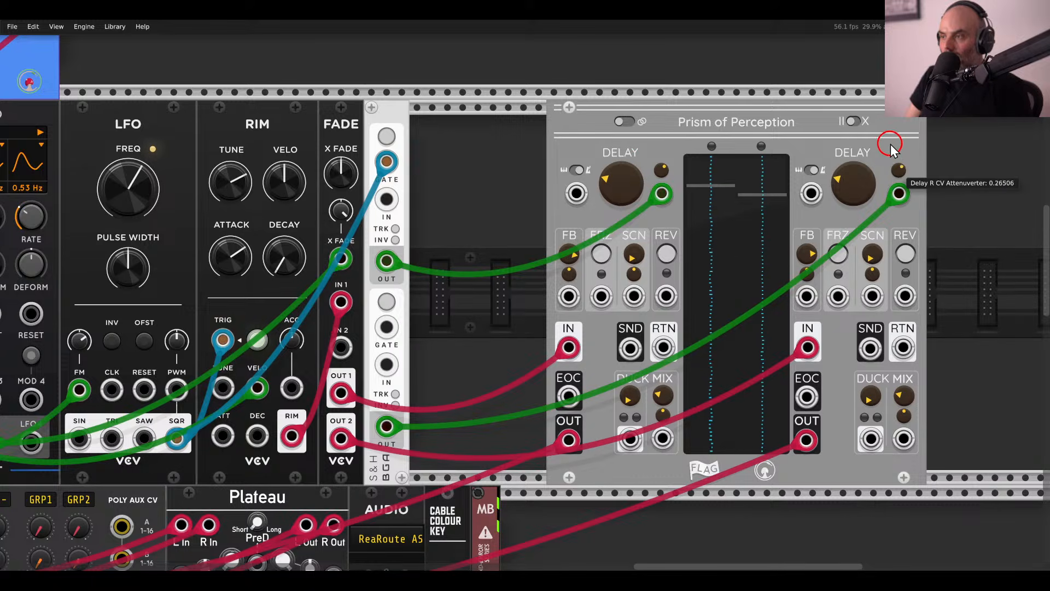
left_click_drag(879, 118, 741, 130)
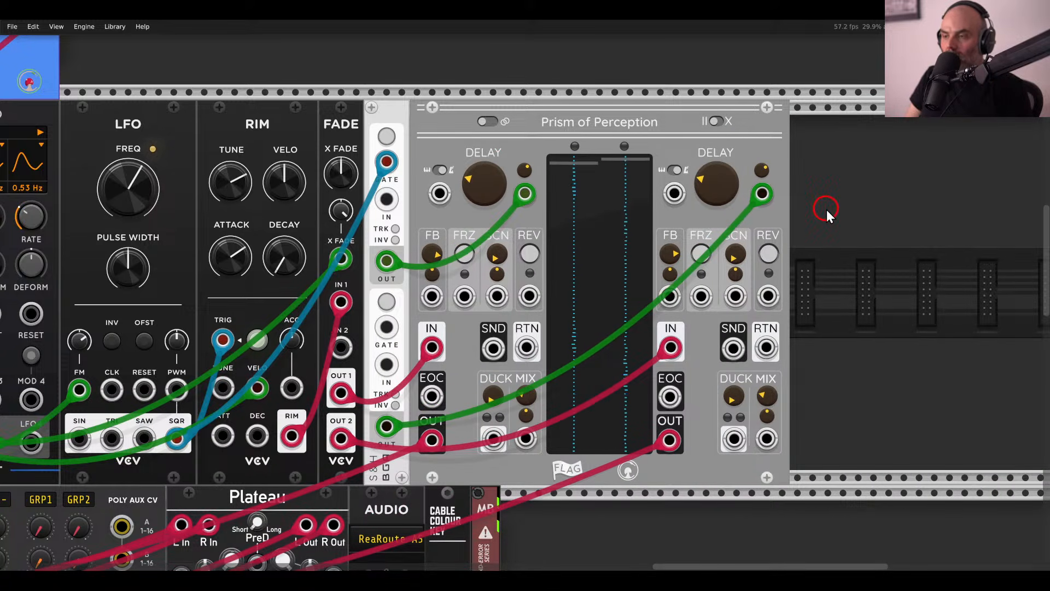
Lengthen both Prism of Perception delay times, the right one to about 38 ms, and raise the feedback on both channels.
left_click_drag(493, 179, 493, 164)
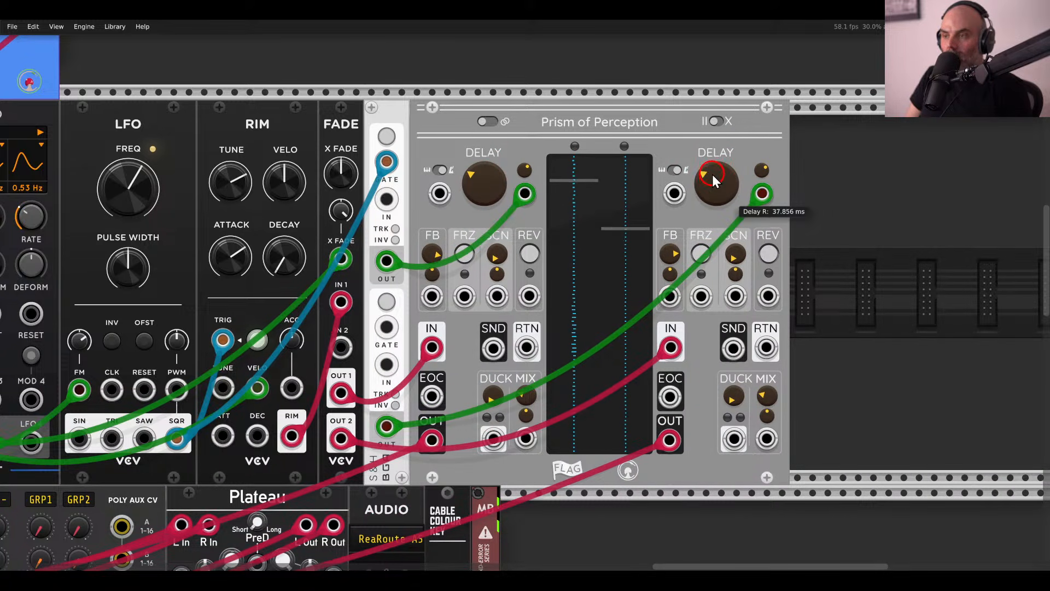
left_click_drag(432, 252, 431, 241)
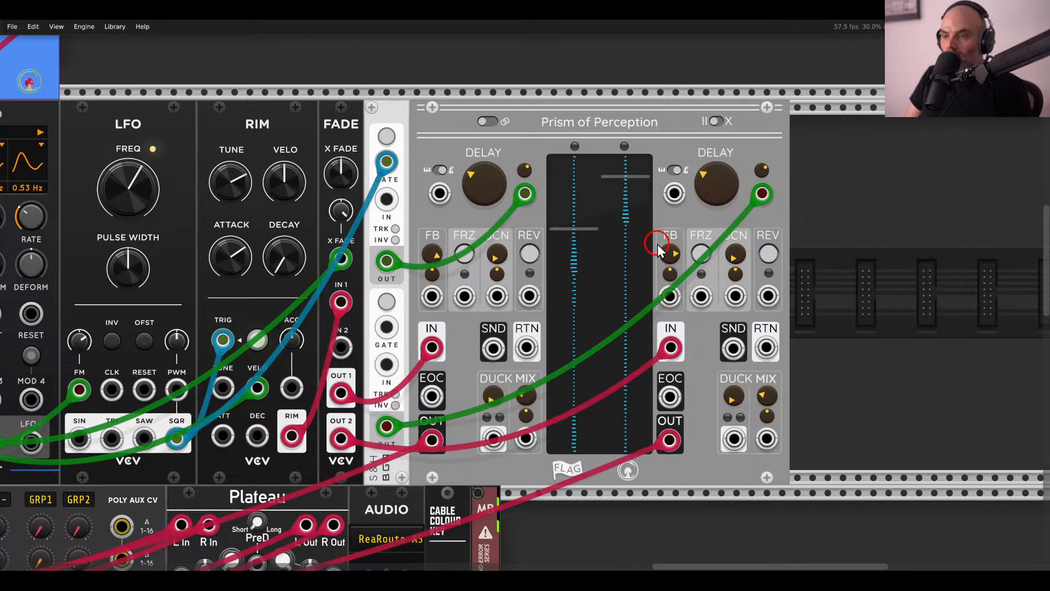
left_click_drag(666, 249, 668, 227)
left_click(530, 254)
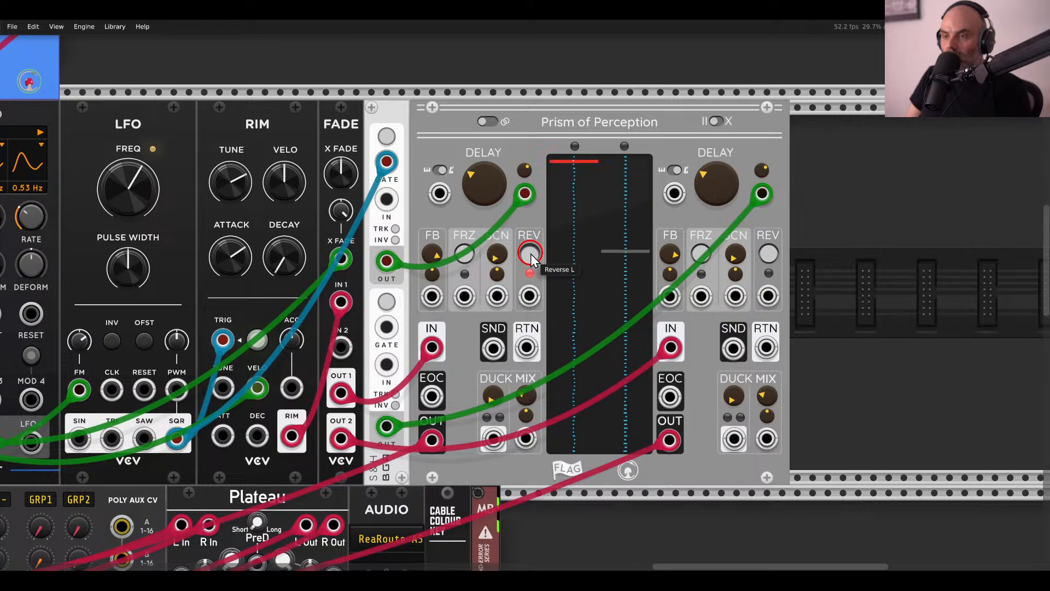
left_click(531, 253)
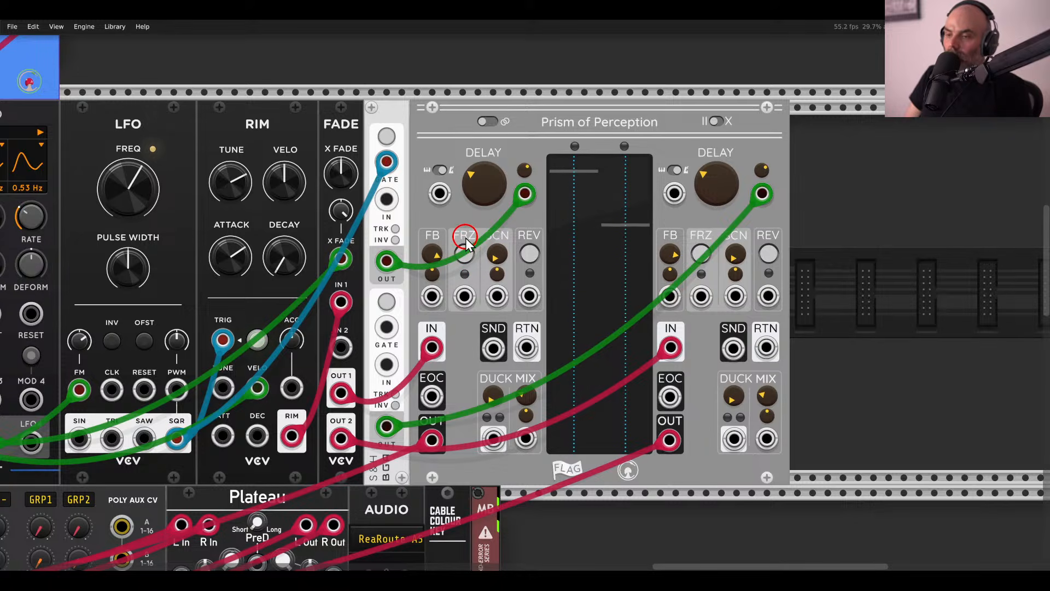
Search the module library for "plat" and add a Valley Plateau reverb beside Prism of Perception.
right_click(822, 241)
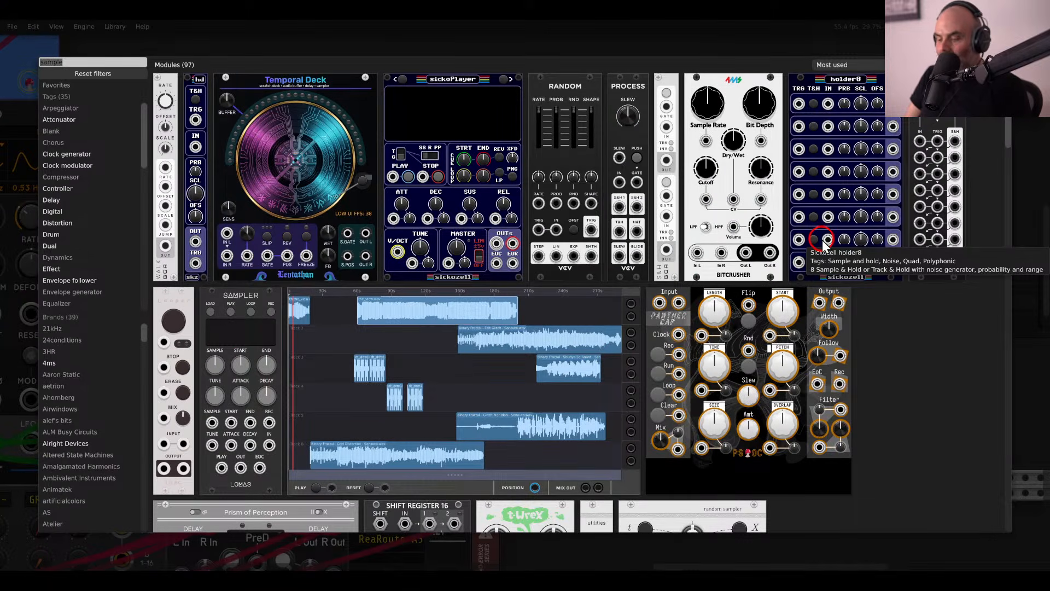
type("plat")
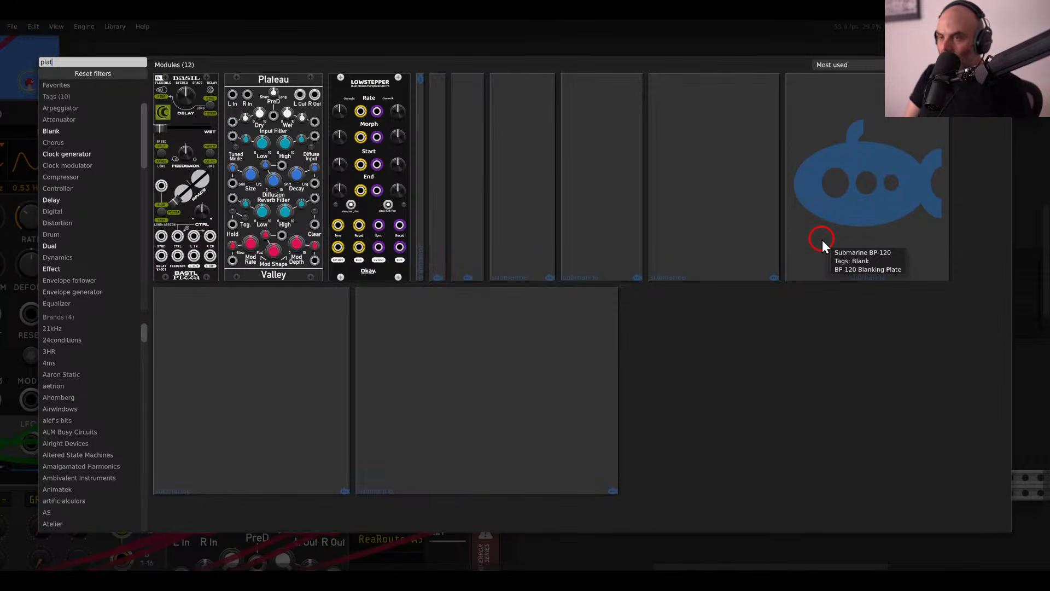
left_click(278, 155)
scroll(612, 273, "right", 3)
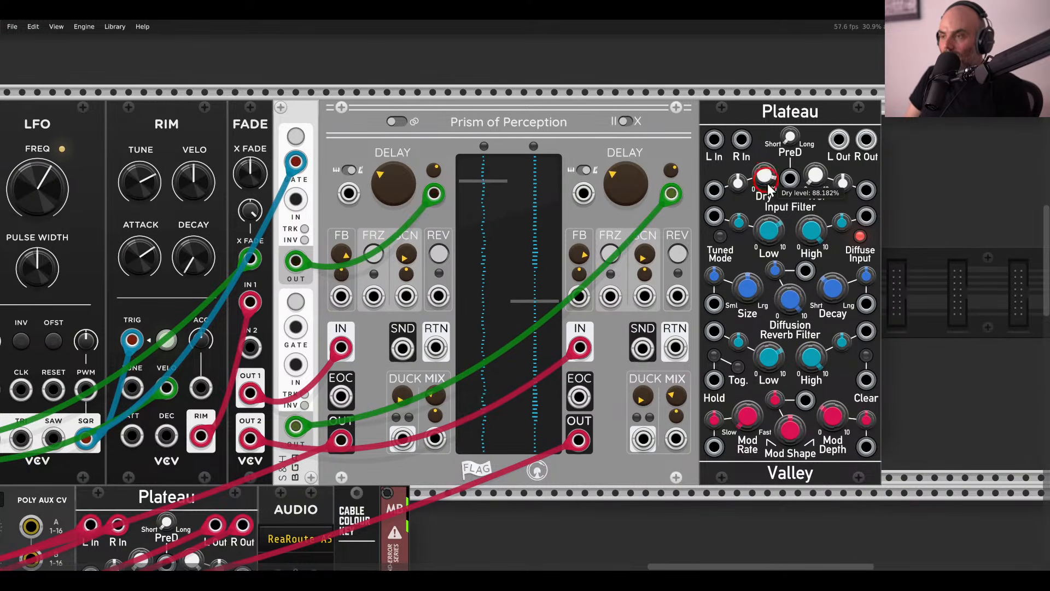
Try looping Plateau in stereo through Prism of Perception's left and right send and return jacks, and raise Plateau's wet level.
left_click_drag(403, 349, 715, 141)
left_click_drag(739, 142, 642, 348)
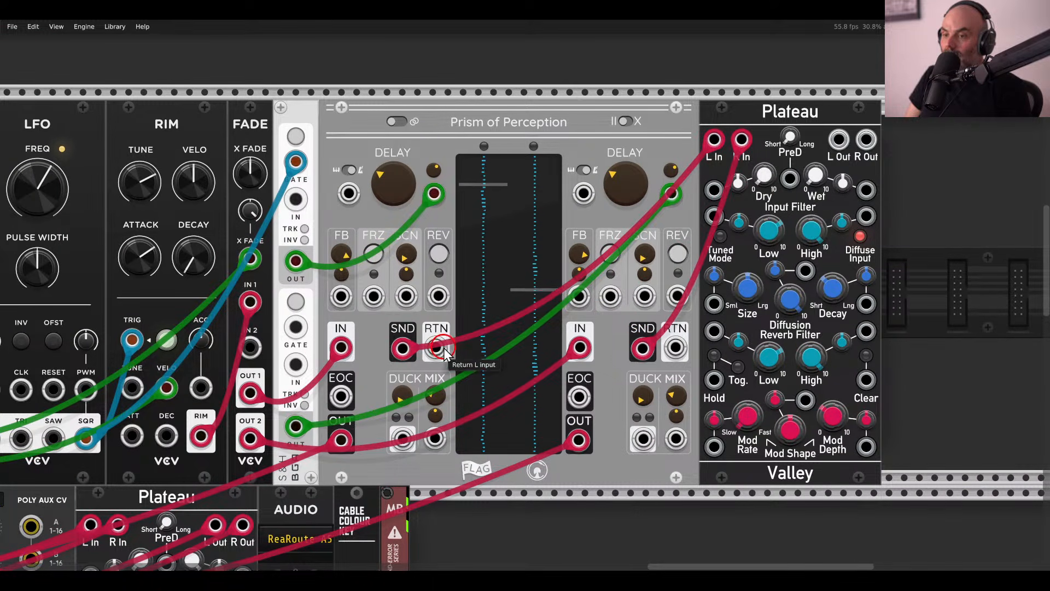
mouse_move(435, 348)
left_mouse_down()
mouse_move(832, 143)
mouse_move(687, 227)
mouse_move(436, 348)
left_mouse_up()
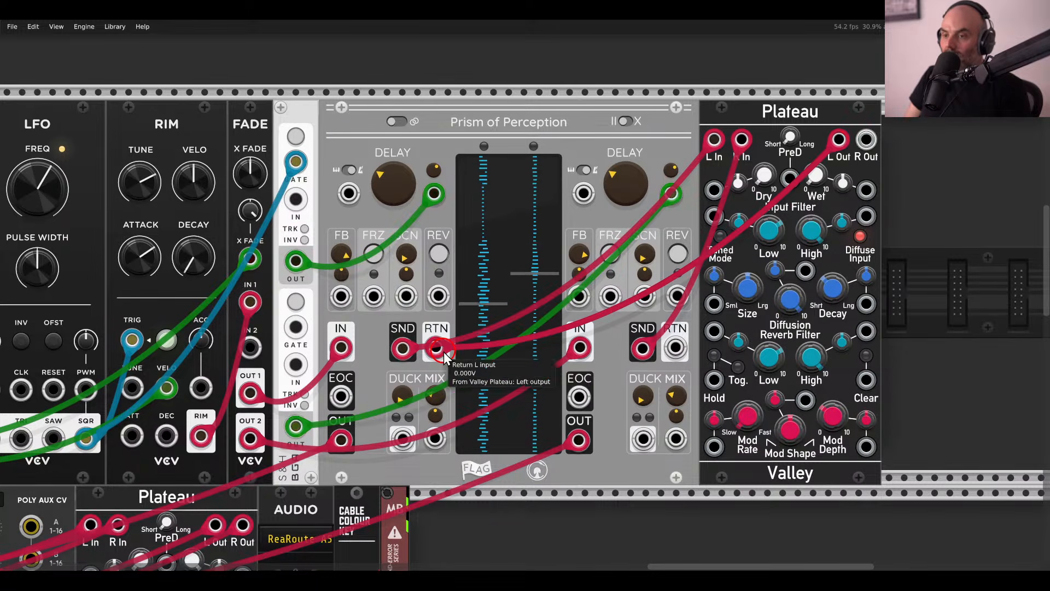
left_click_drag(865, 141, 675, 347)
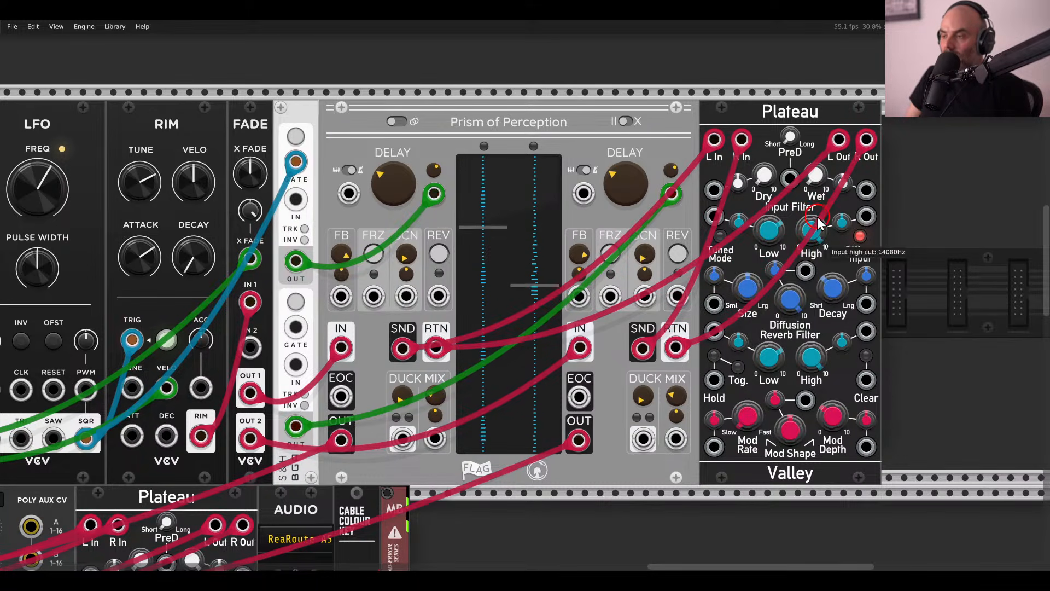
left_click_drag(818, 181, 820, 157)
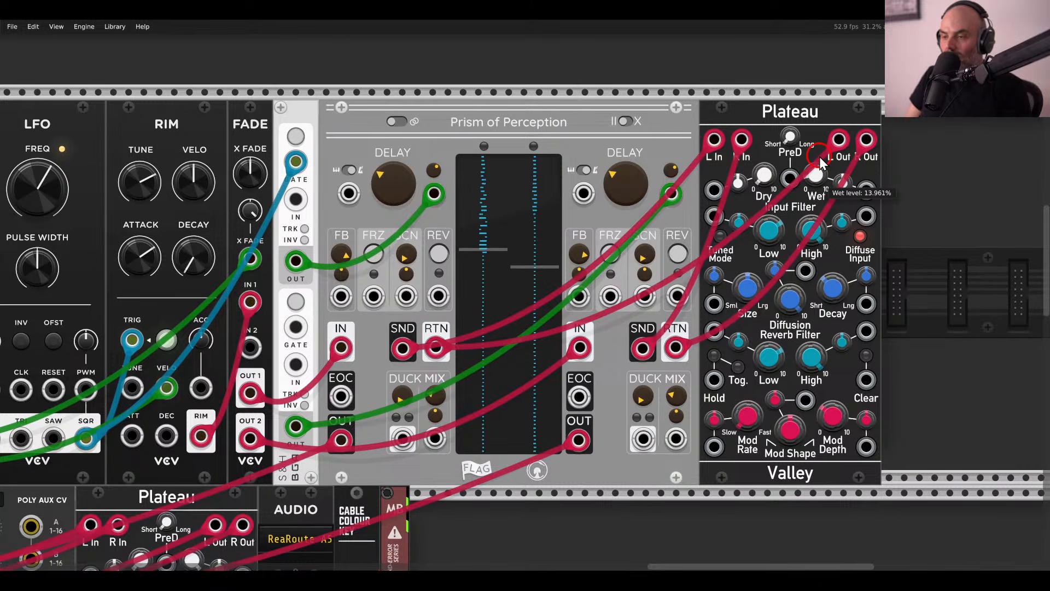
left_click_drag(819, 156, 813, 119)
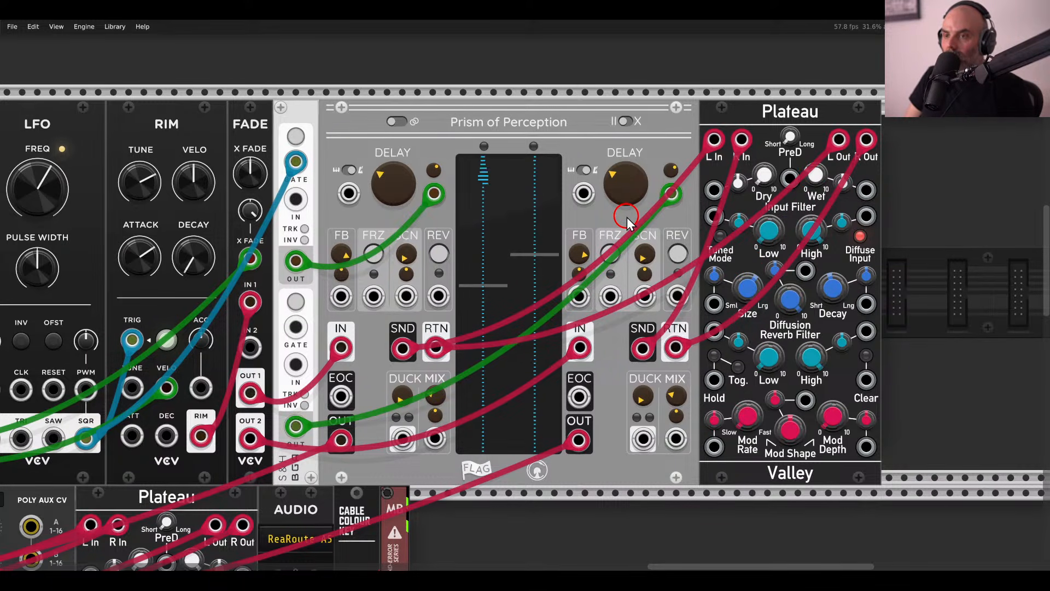
Delete the Plateau module beside Prism of Perception and add a fresh, unpatched Valley Plateau in its place.
left_click_drag(627, 217, 699, 219)
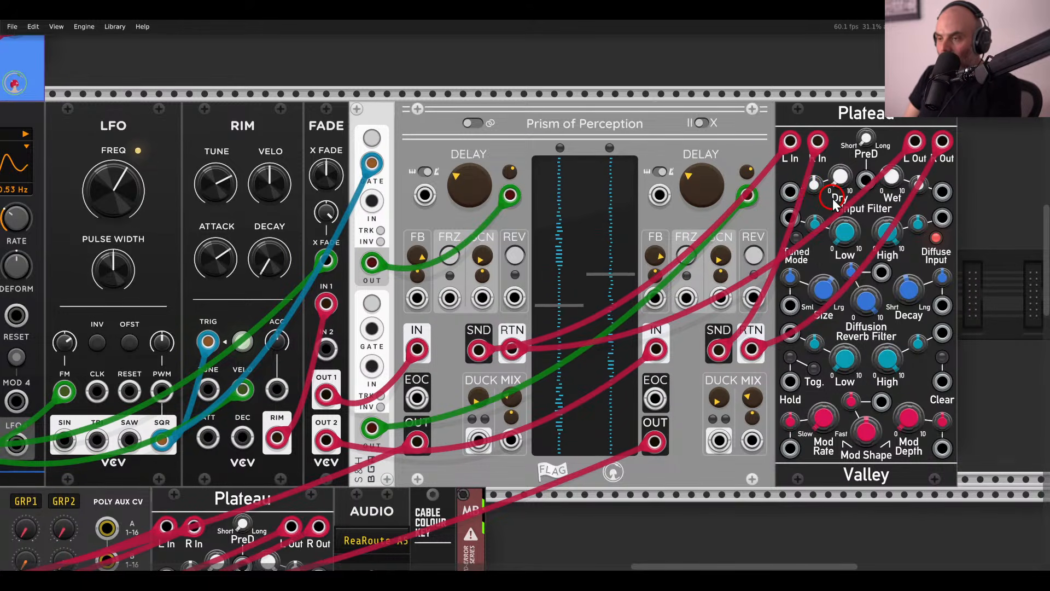
key("Delete")
left_click_drag(829, 198, 717, 201)
right_click(737, 205)
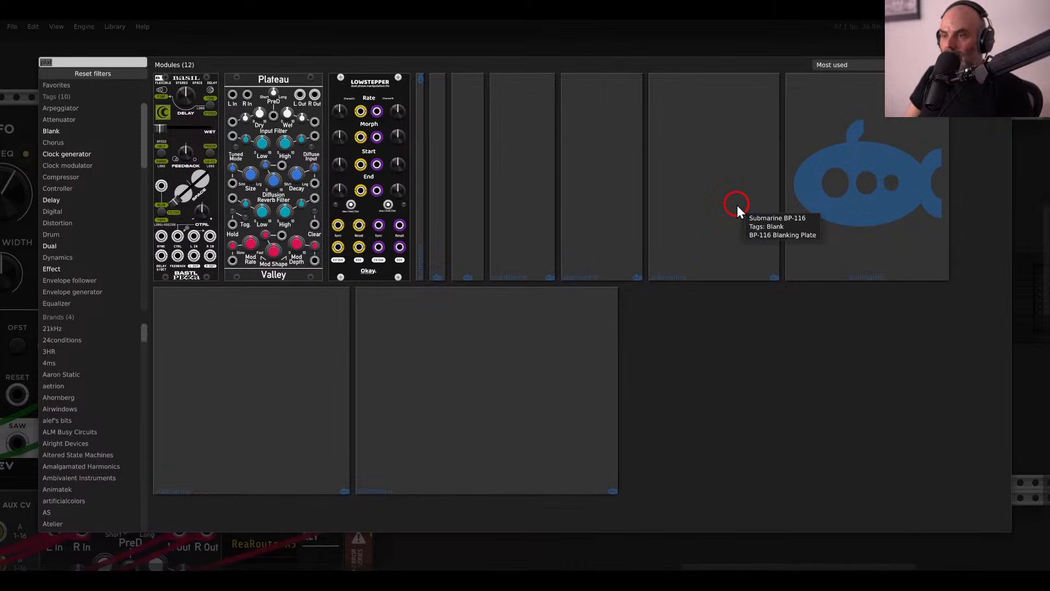
left_click(284, 159)
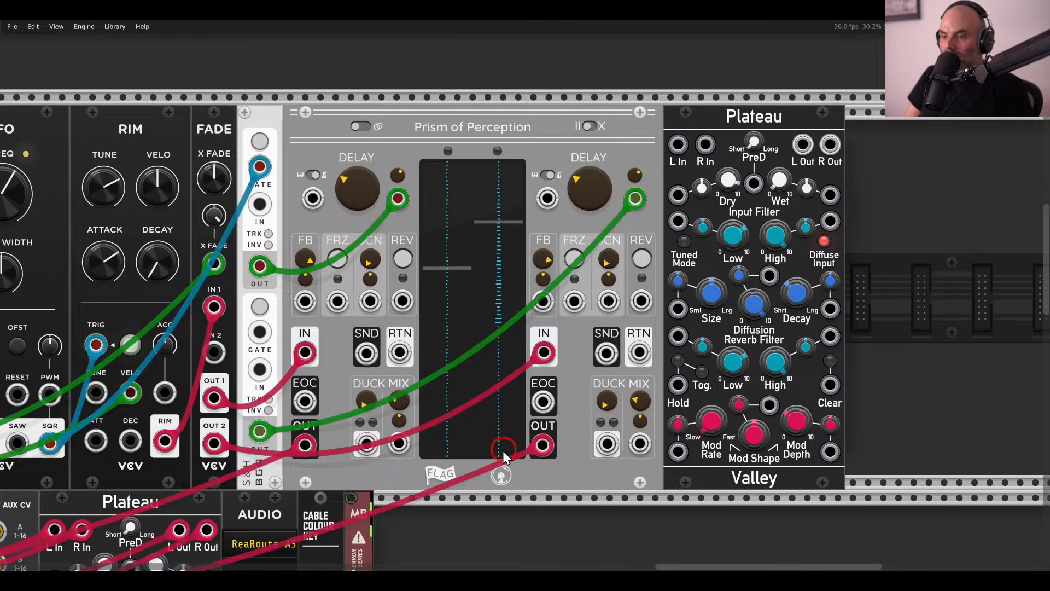
Insert Plateau after Prism of Perception by moving the mixer cables to Plateau's outputs and patching Prism's outputs into Plateau's inputs.
left_click_drag(503, 453, 803, 144)
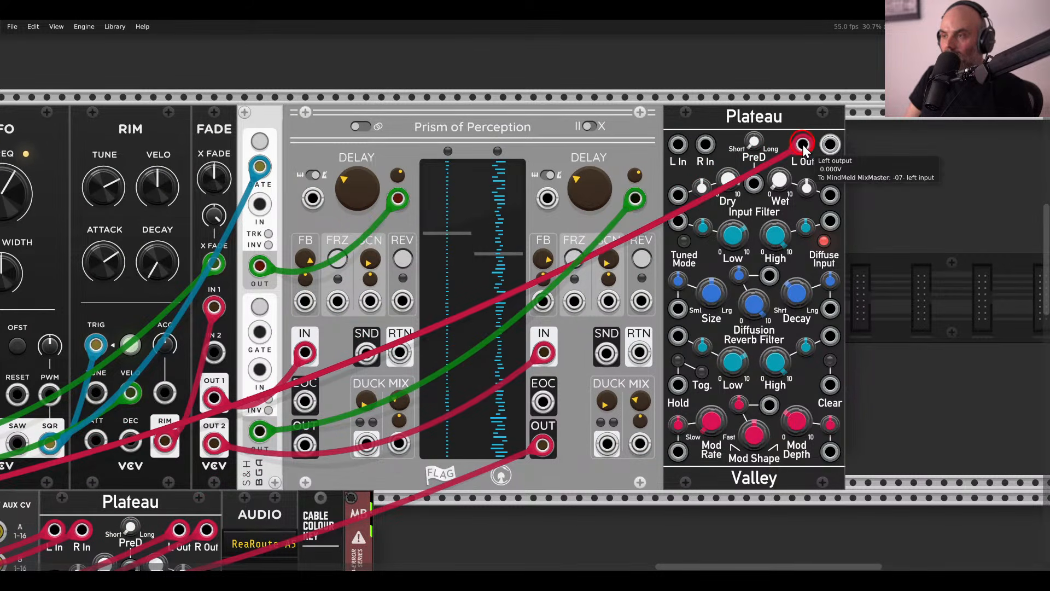
left_click_drag(542, 444, 830, 145)
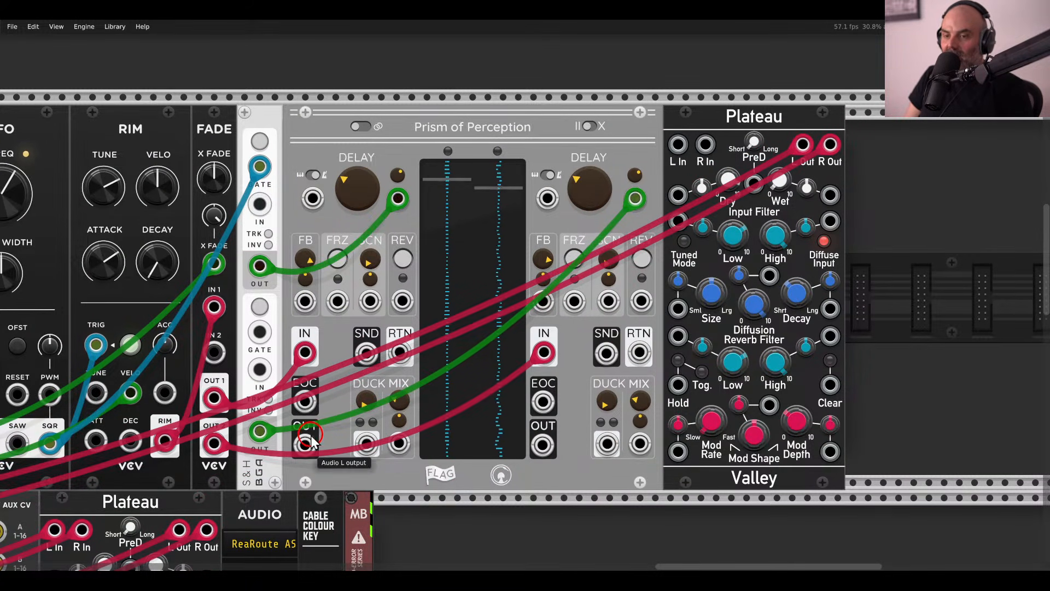
left_click_drag(309, 440, 554, 438)
scroll(708, 251, "down", 2)
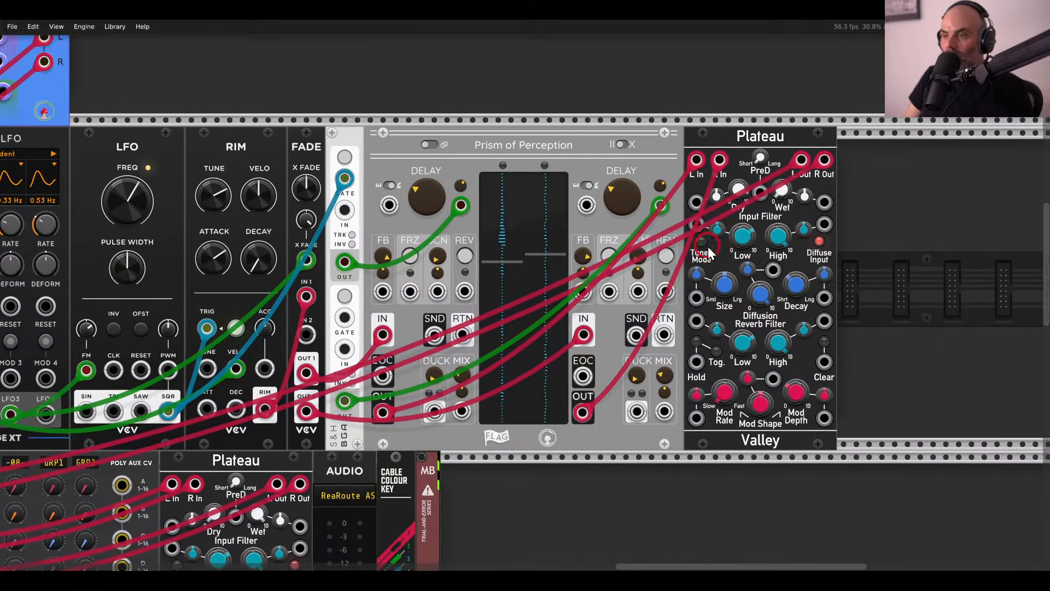
Add a Chances module beside the new Plateau and feed its input from the LFO's square output.
scroll(708, 252, "down", 2)
right_click(991, 206)
type("chanc")
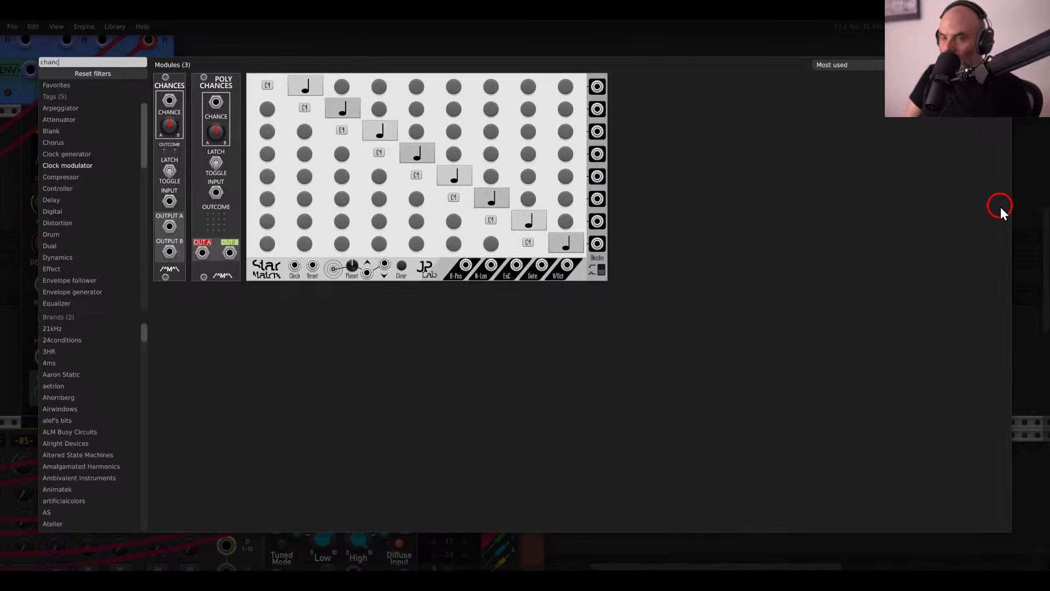
left_click(170, 158)
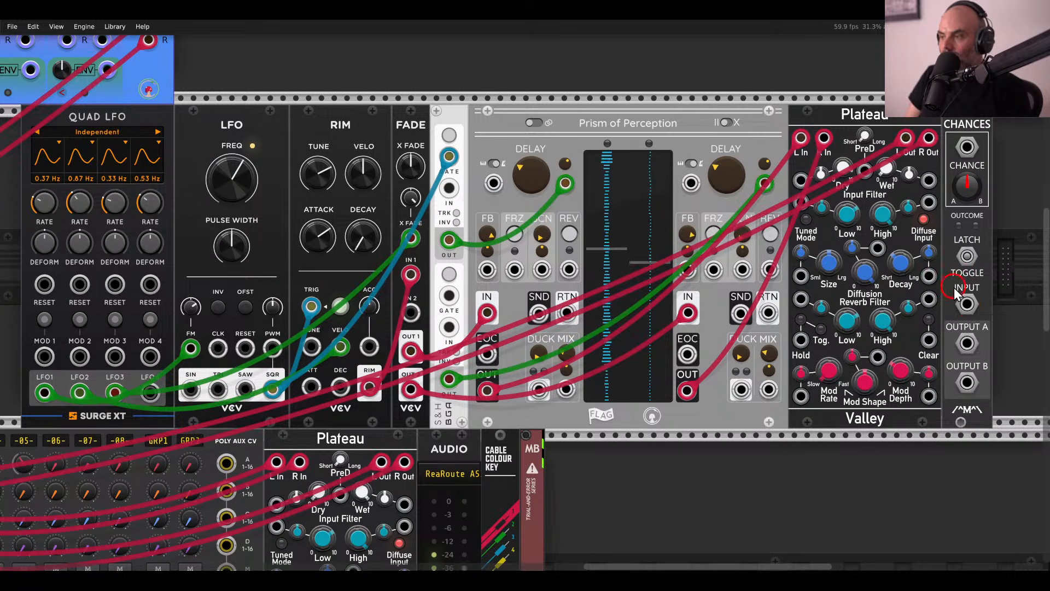
left_click_drag(967, 304, 272, 388)
Patch output A of Chances into the new Plateau's Clear input.
scroll(747, 301, "right", 5)
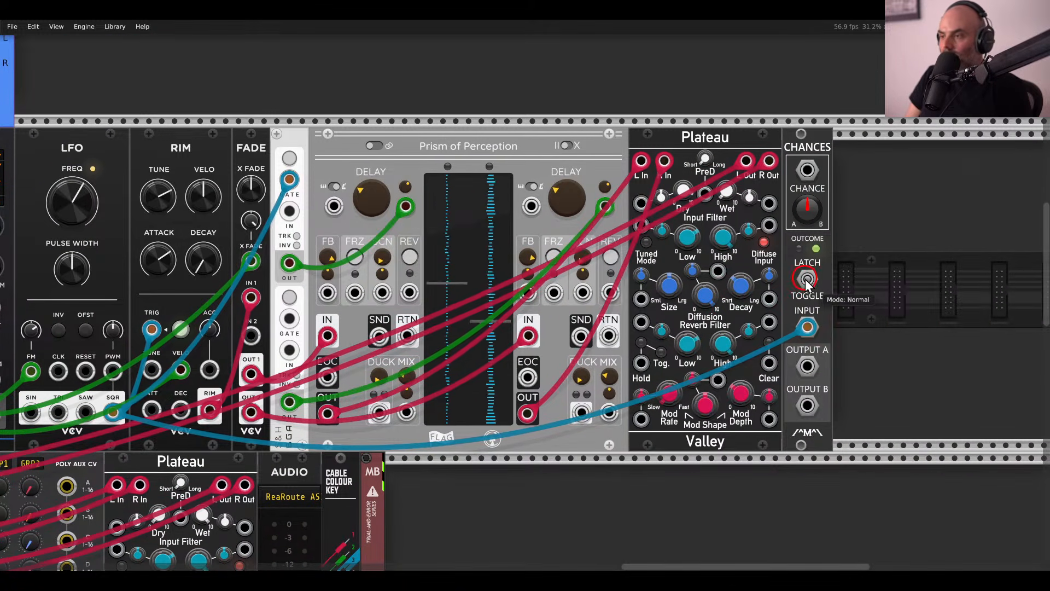
scroll(820, 328, "up", 2)
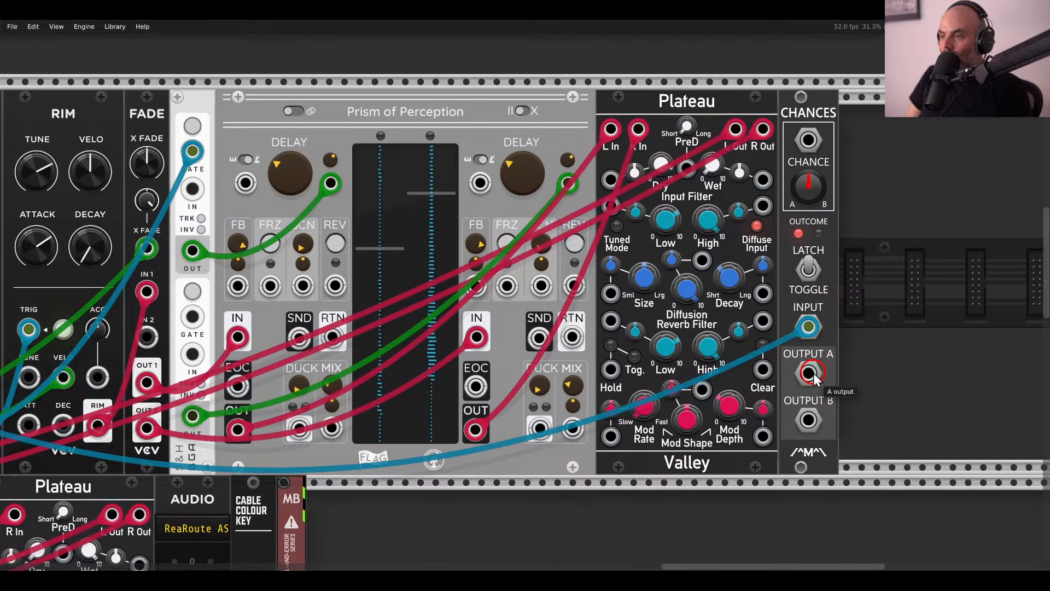
left_click_drag(809, 374, 762, 370)
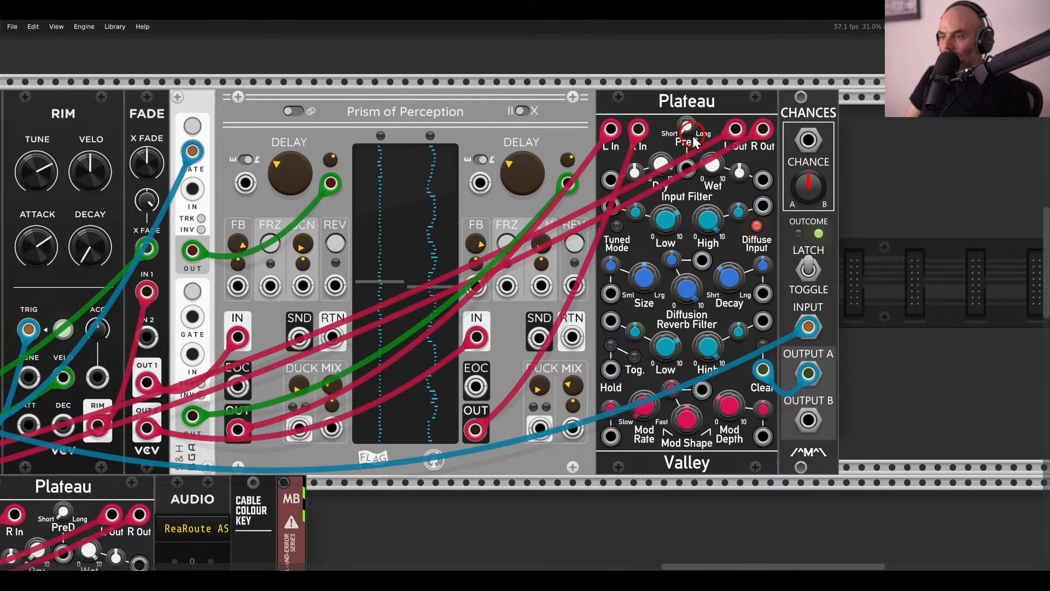
Set the new Plateau's decay to about 66% and turn the Chances probability strongly toward B.
left_click(674, 428)
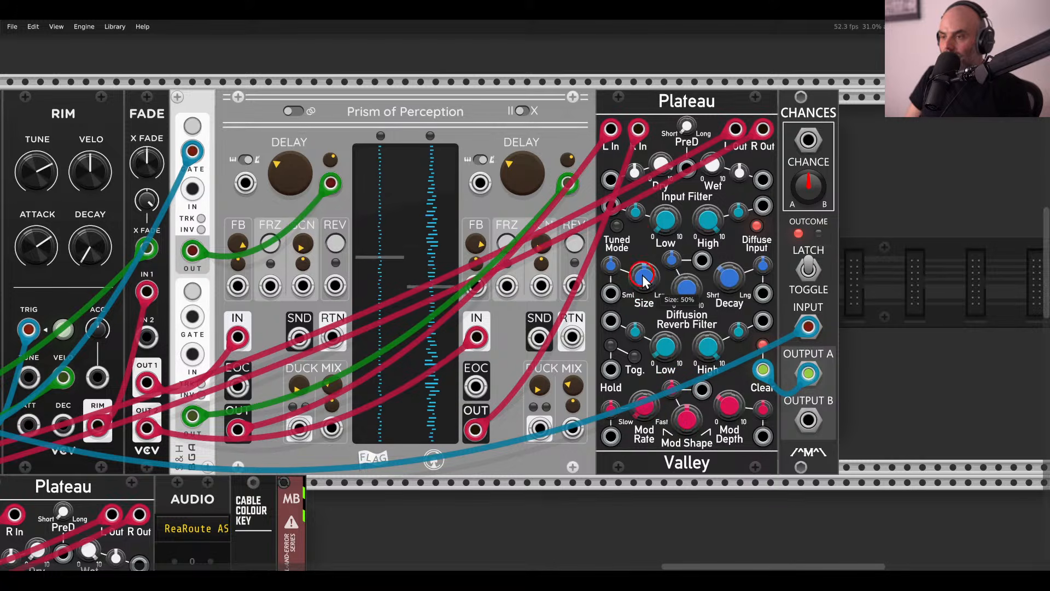
left_click(724, 278)
left_click_drag(724, 280, 725, 279)
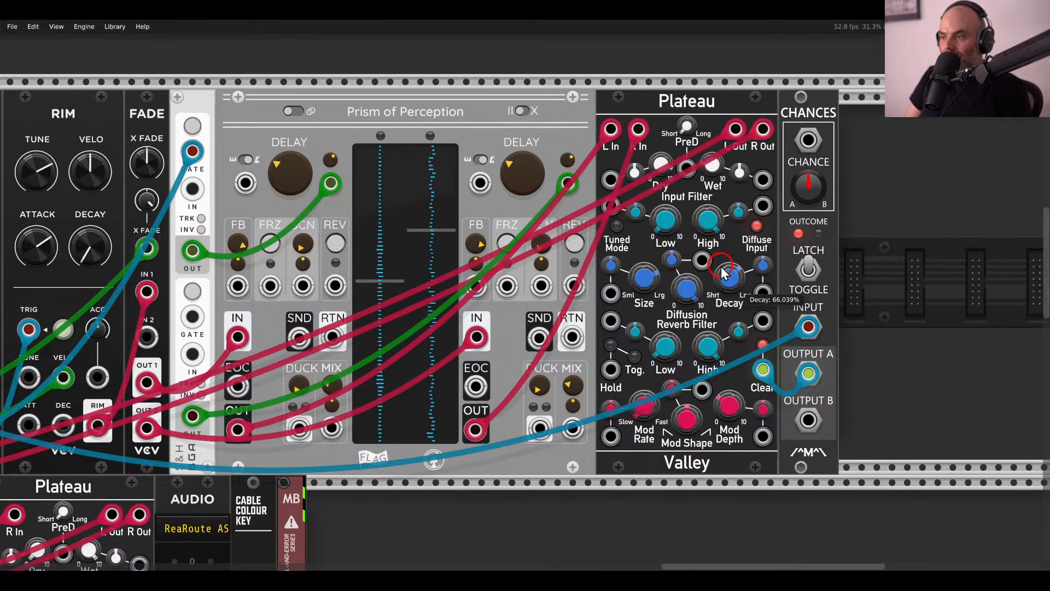
left_click(797, 183)
left_click_drag(796, 182, 784, 147)
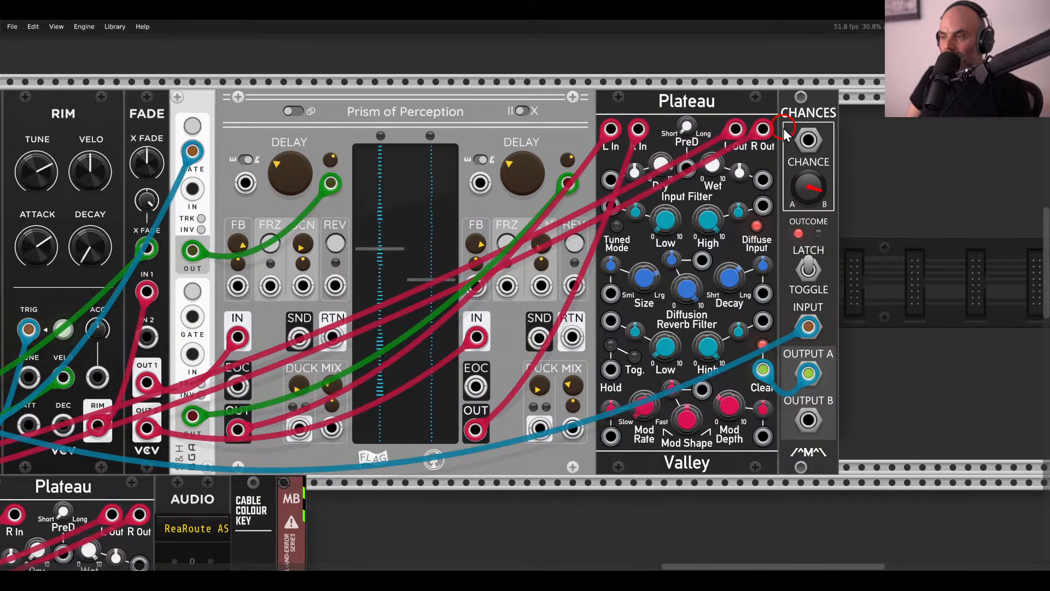
Set the high-pass filter cutoff of MixMaster track 07 to 1000 Hz.
scroll(875, 198, "down", 5)
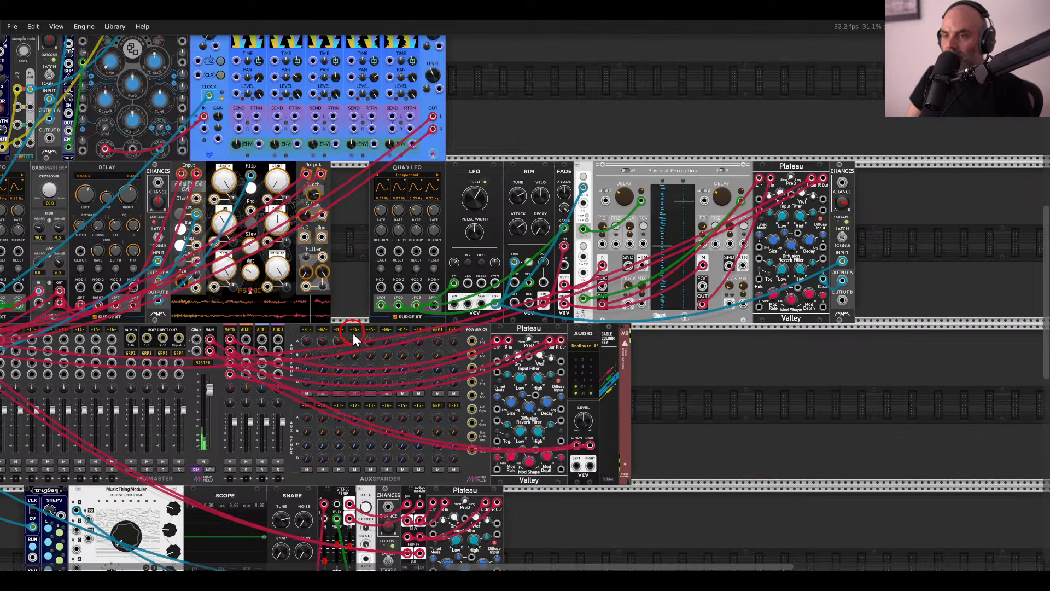
left_click_drag(353, 333, 828, 287)
scroll(475, 329, "up", 4)
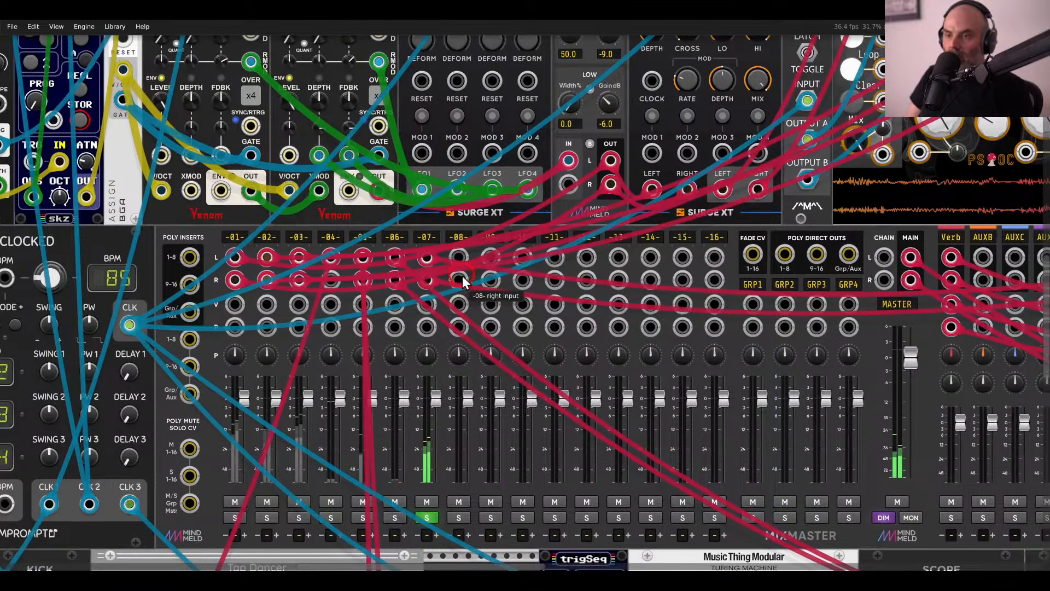
right_click(427, 237)
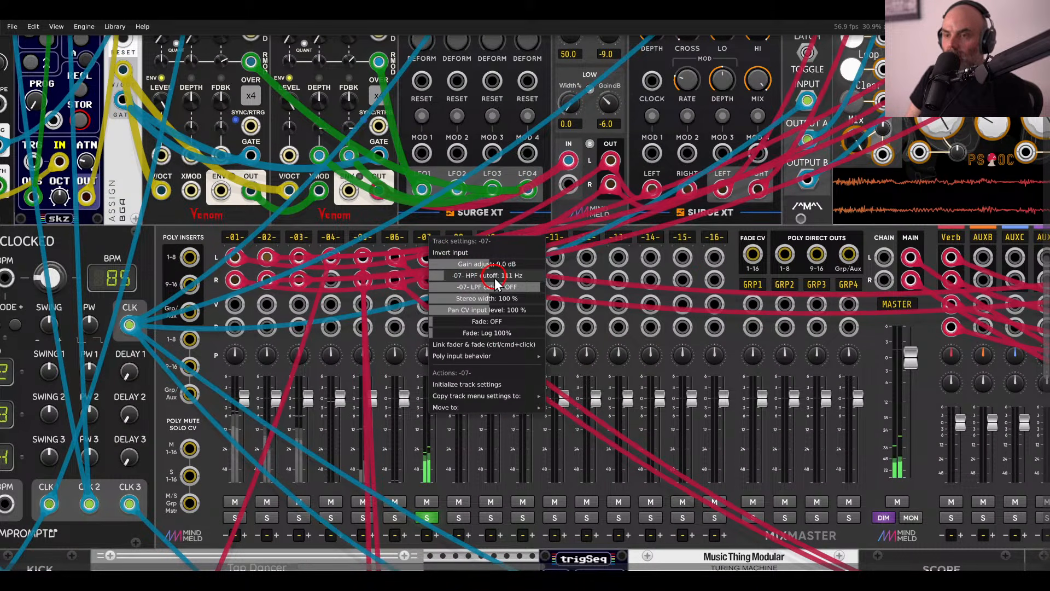
left_click_drag(494, 278, 589, 276)
left_click_drag(479, 278, 765, 275)
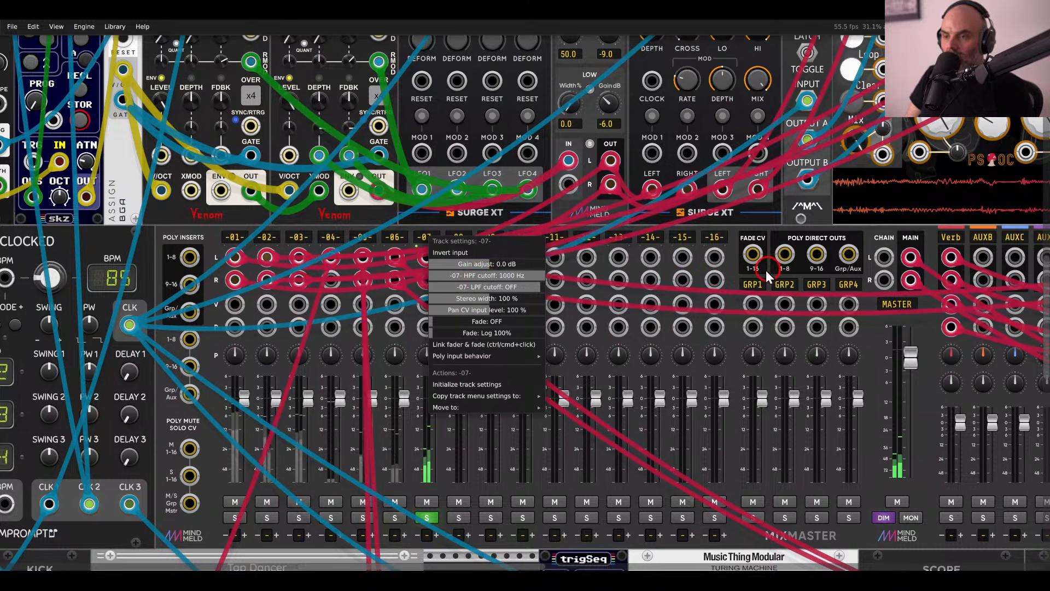
Close the settings of MixMaster track 07 and take the track out of solo.
left_click(494, 229)
scroll(727, 254, "down", 5)
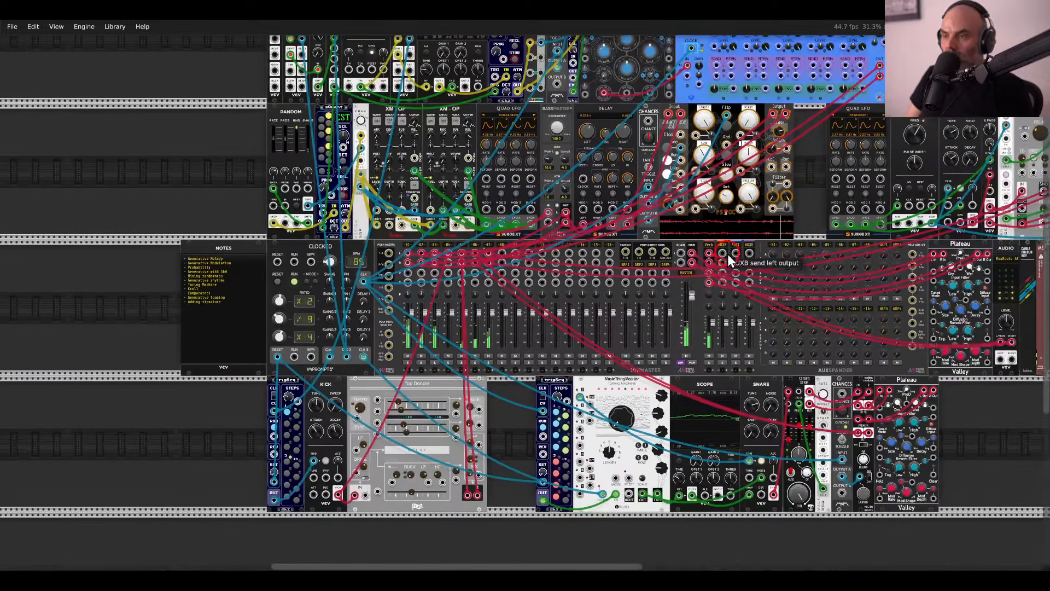
scroll(727, 254, "right", 5)
scroll(727, 254, "up", 2)
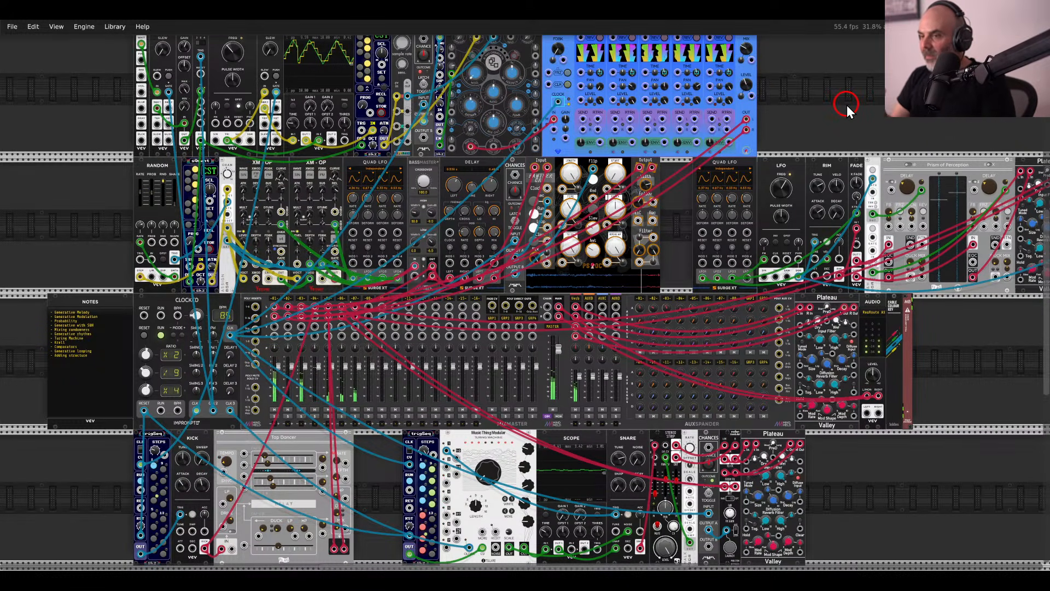
key("F4")
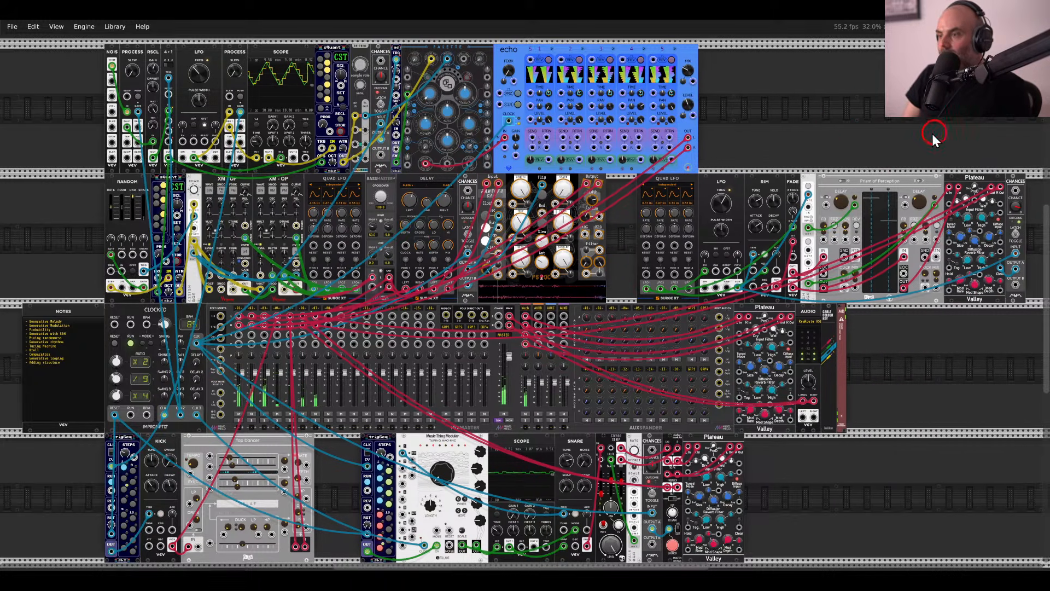
Open a gap between RIM and FADE and add a Vult Tangents filter there, found by searching for filt.
left_click_drag(931, 134, 704, 188)
scroll(703, 188, "up", 3)
left_click_drag(908, 196, 620, 191)
left_click(546, 202)
right_click(546, 202)
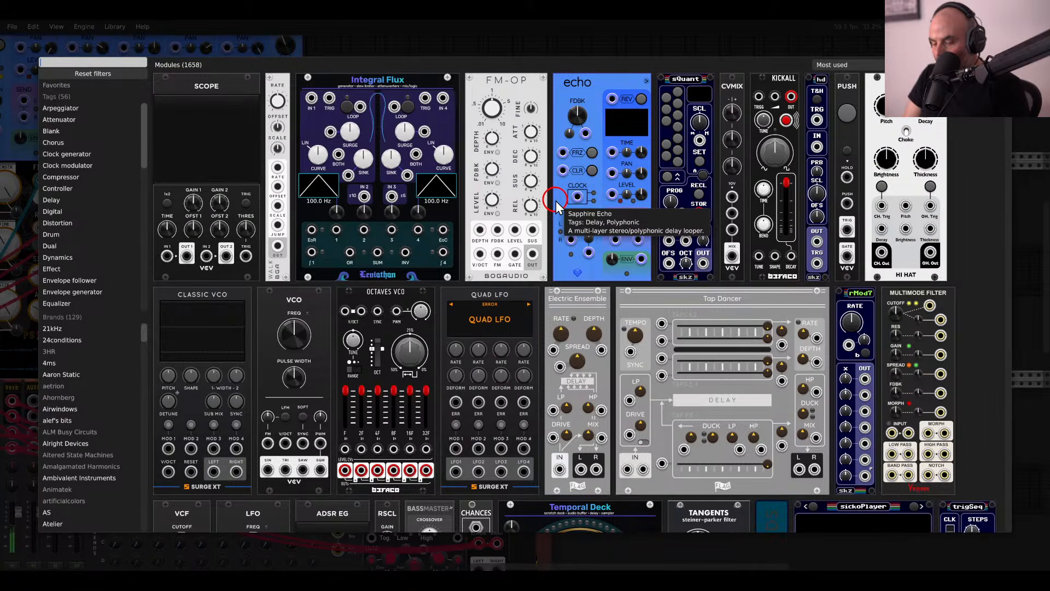
type("filt")
left_click_drag(635, 97, 527, 221)
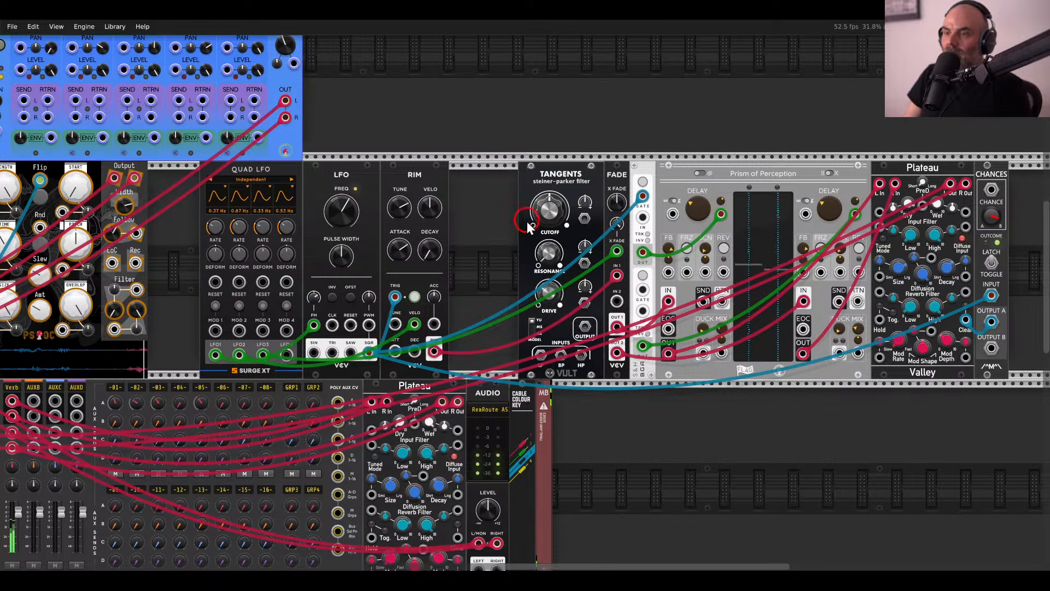
Route RIM through the Tangents BP input into FADE's IN 1, and set the cutoff with modulation from the Quad LFO.
mouse_move(617, 276)
left_mouse_down()
mouse_move(561, 358)
mouse_move(616, 276)
left_mouse_up()
scroll(552, 230, "up", 4)
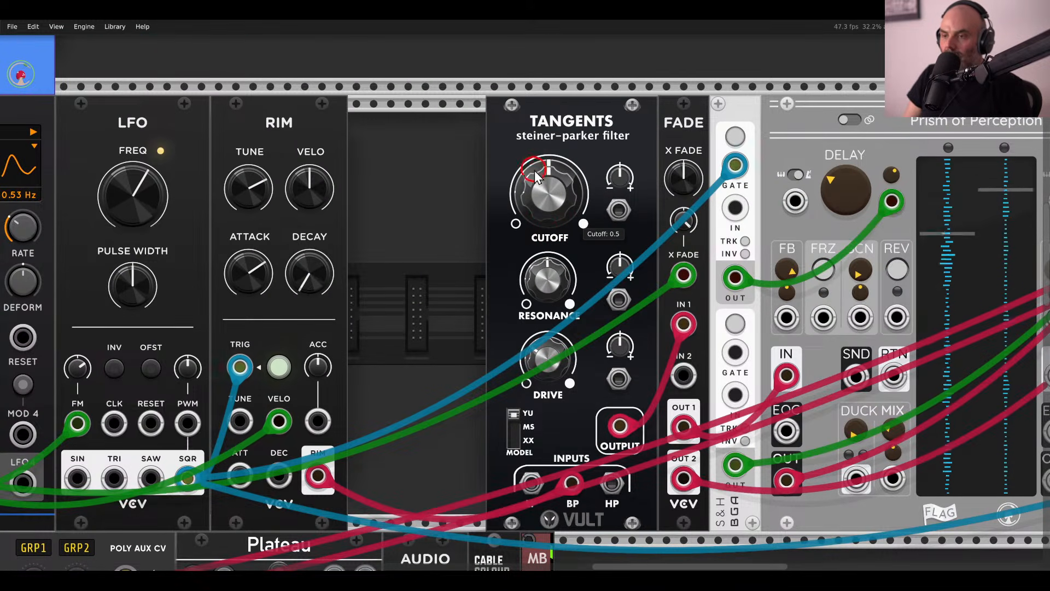
mouse_move(528, 140)
left_mouse_down()
mouse_move(524, 96)
mouse_move(545, 149)
left_mouse_up()
left_click_drag(93, 461, 22, 481)
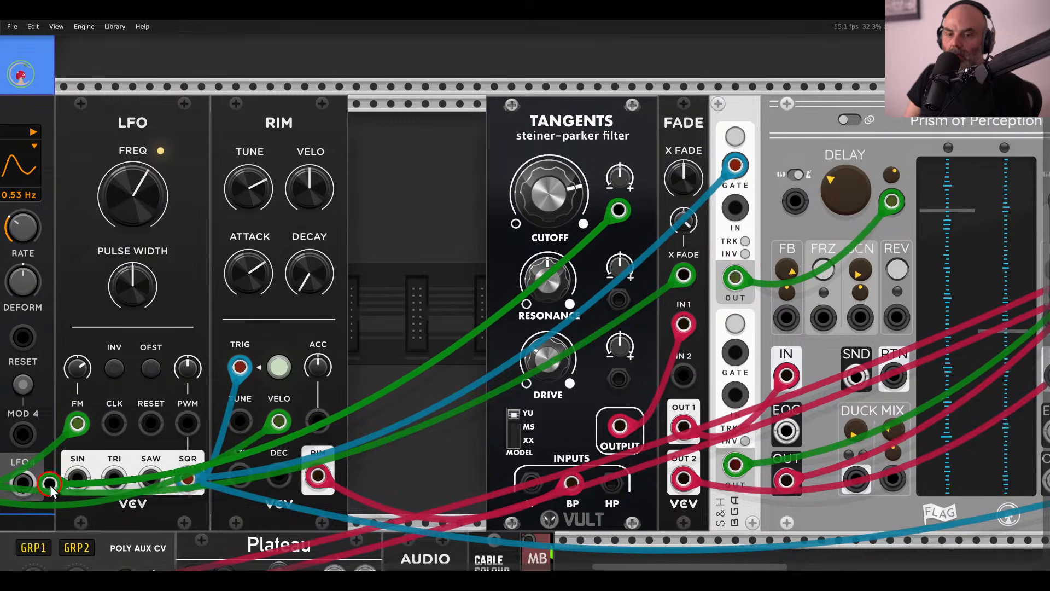
left_click(612, 175)
left_click_drag(613, 175, 614, 180)
Move Tangents and the chain of modules after it directly beside RIM.
scroll(422, 164, "down", 5)
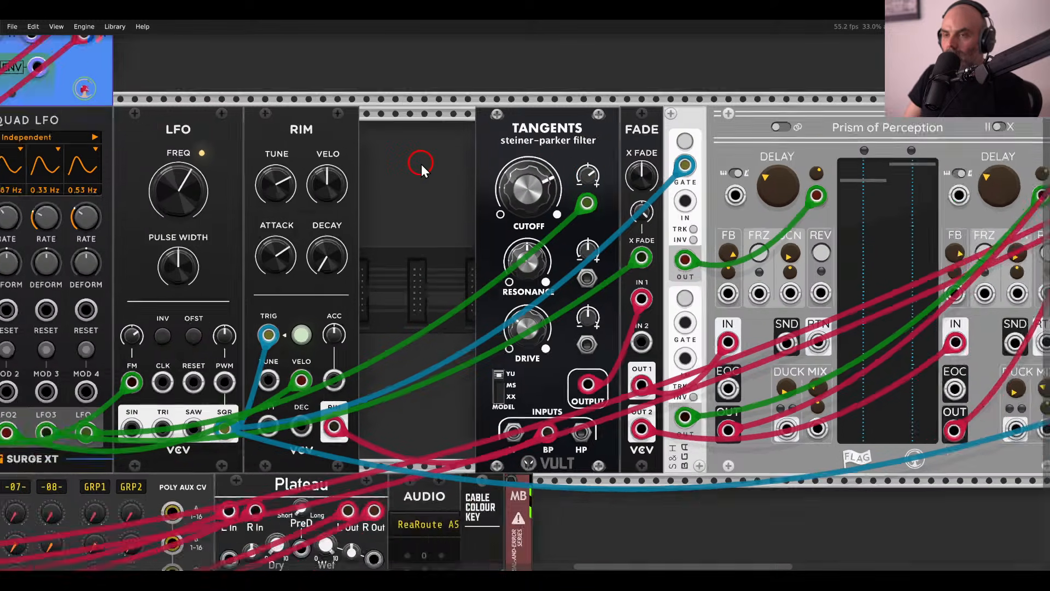
left_click_drag(861, 320, 454, 141)
left_click(500, 96)
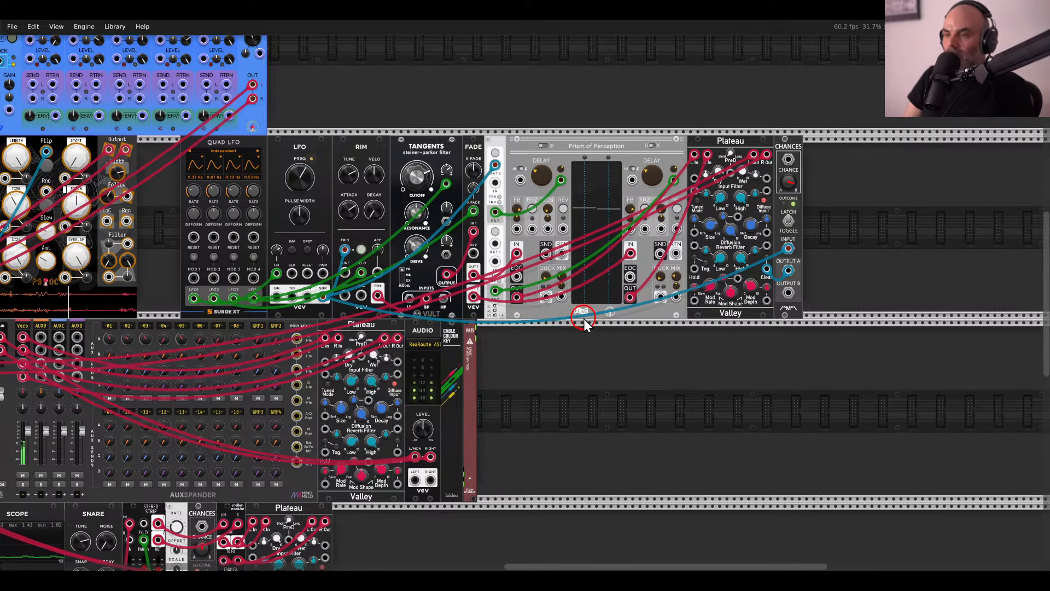
Raise the mix of both delay channels in Prism of Perception.
scroll(583, 318, "up", 3)
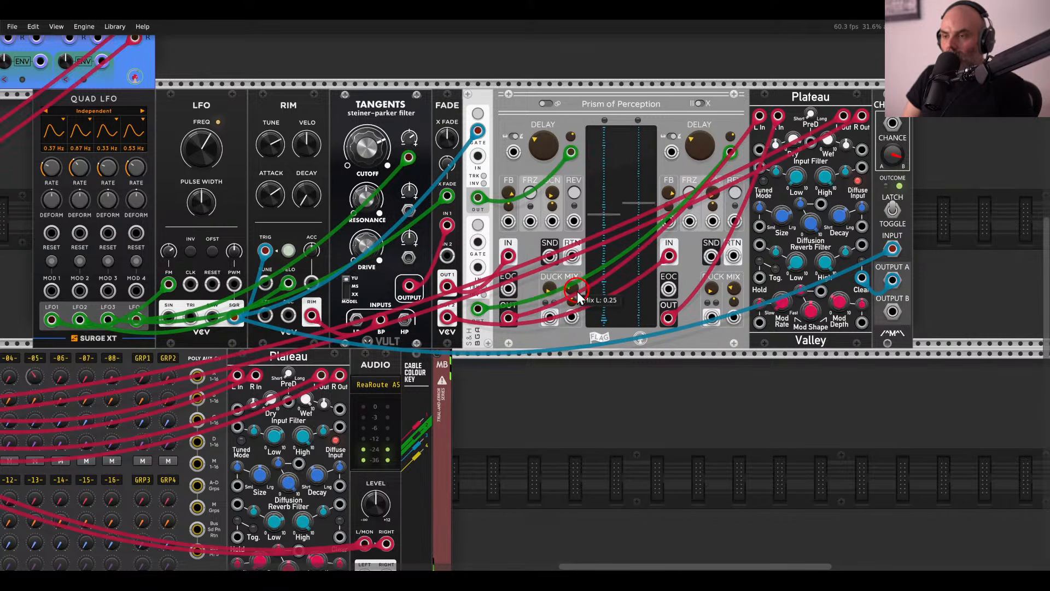
left_click_drag(571, 288, 571, 165)
left_click_drag(731, 289, 689, 104)
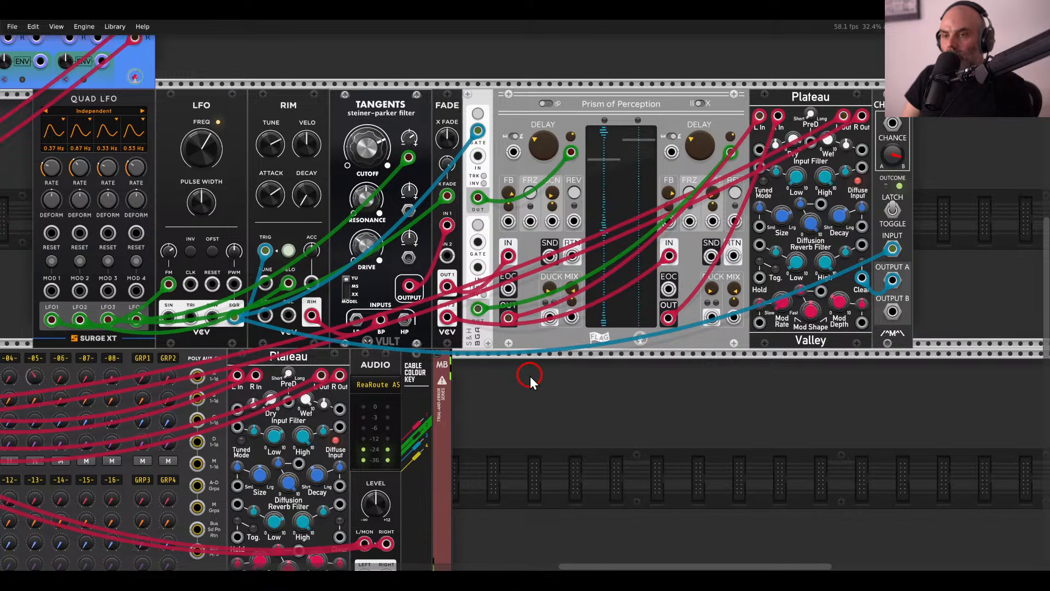
left_click_drag(529, 376, 573, 392)
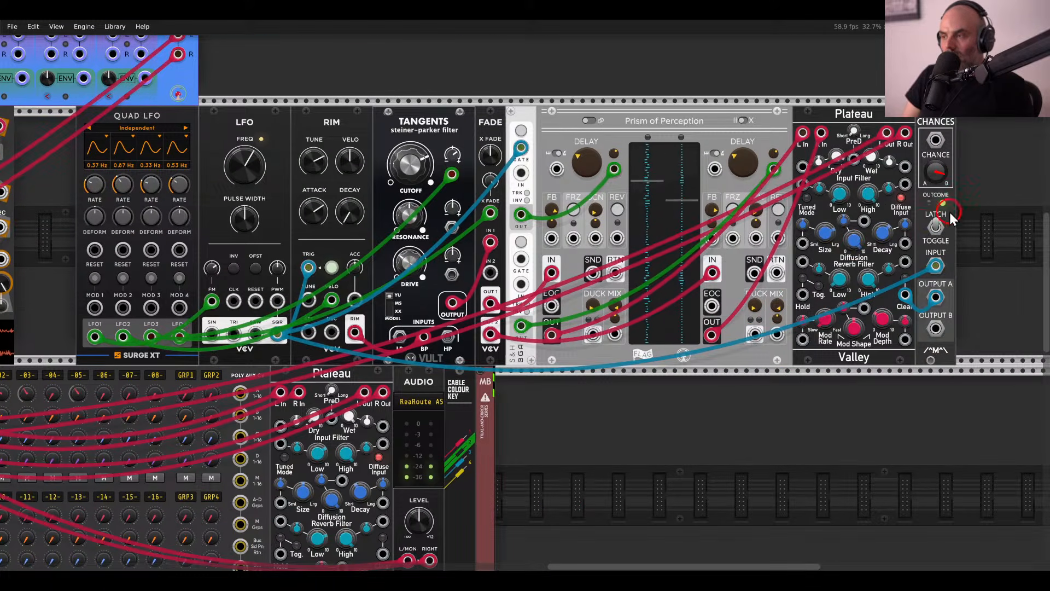
Shift Tangents and the modules after it away from RIM and add a VCV LFO beside RIM.
left_click_drag(992, 185, 681, 132)
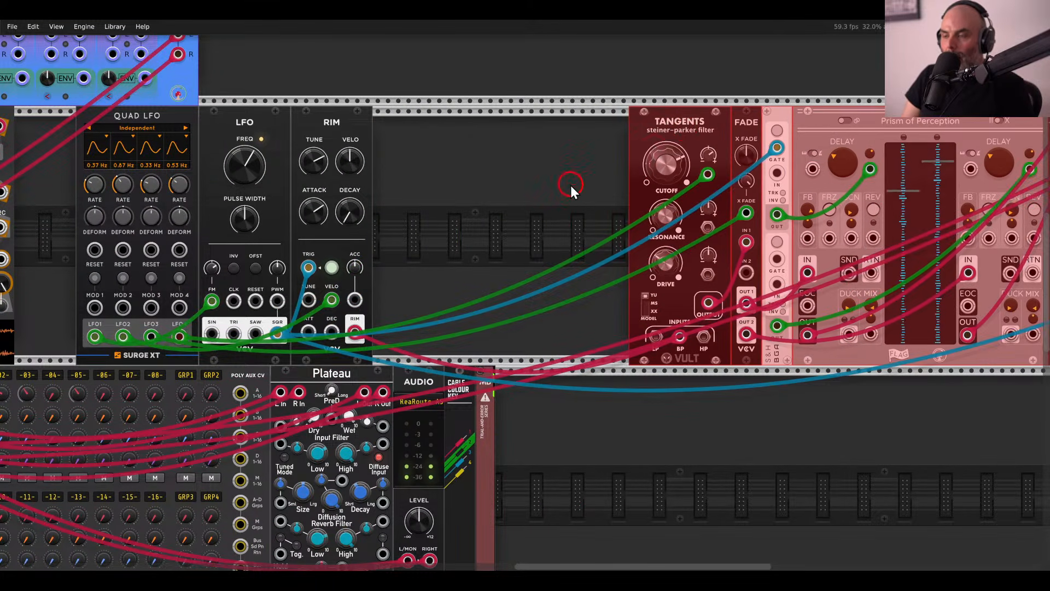
left_click(557, 244)
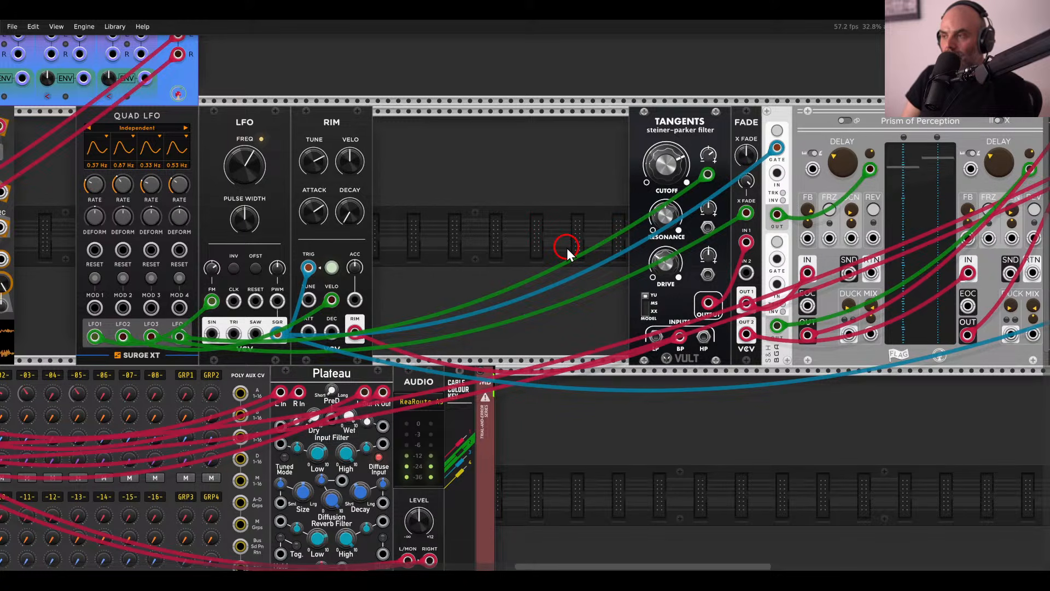
right_click(566, 248)
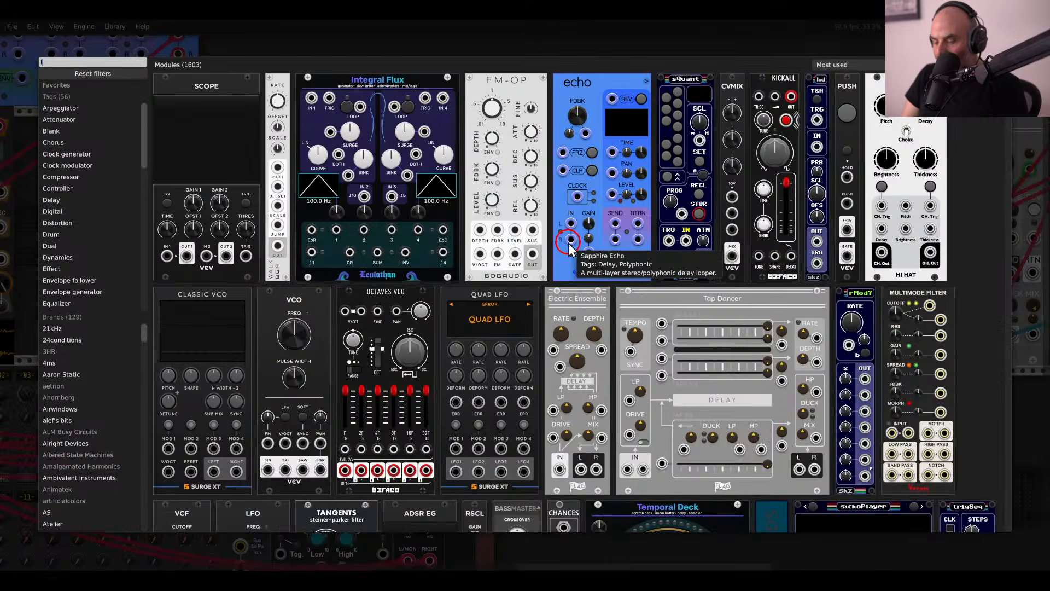
type("llfo")
key("BackSpace")
key("BackSpace")
key("BackSpace")
key("BackSpace")
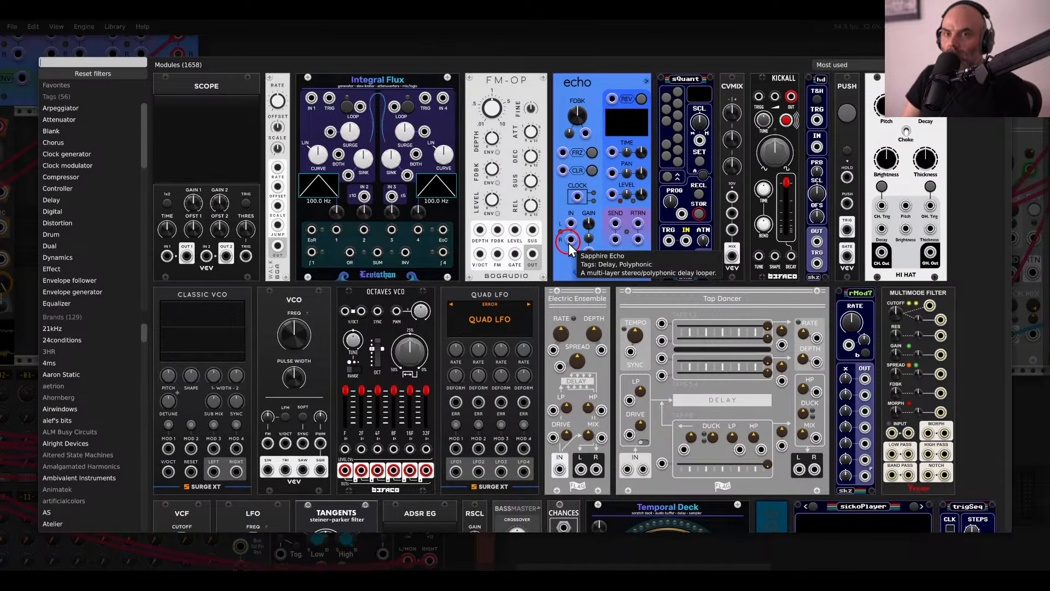
type("lfo")
key("Escape")
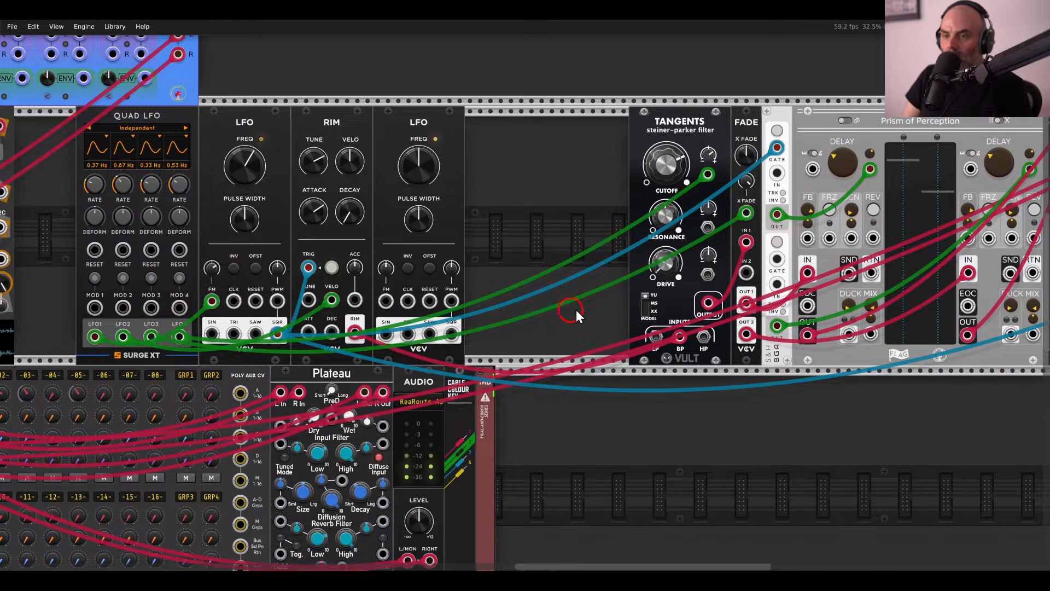
Patch the new LFO's triangle output into the Tangents drive CV input and enable the LFO's offset.
left_click_drag(708, 278, 408, 334)
left_click(429, 267)
left_click_drag(643, 229, 414, 229)
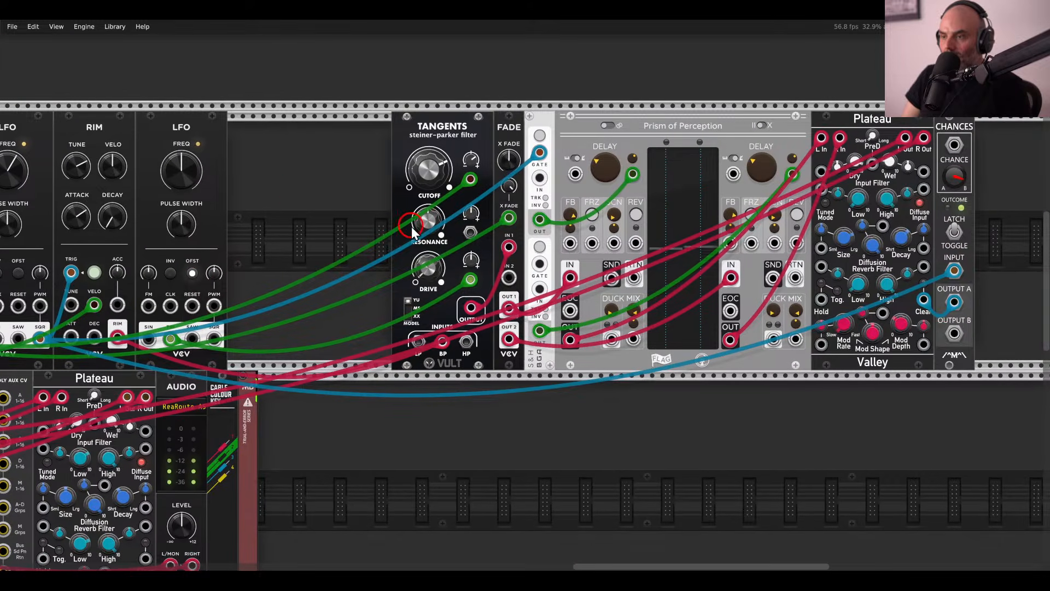
Close the gap by moving Tangents and the modules after it up against the new LFO.
left_click_drag(312, 200, 961, 183)
left_click_drag(963, 146, 729, 165)
left_click(673, 82)
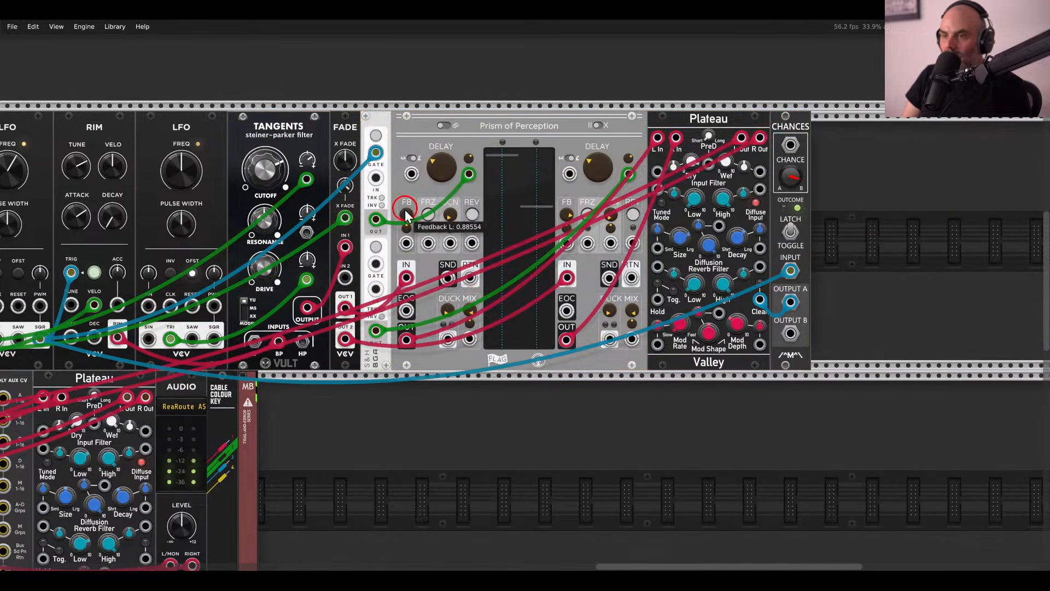
Slow down the new LFO's frequency and turn up the drive modulation amount on Tangents.
left_click_drag(404, 212, 691, 234)
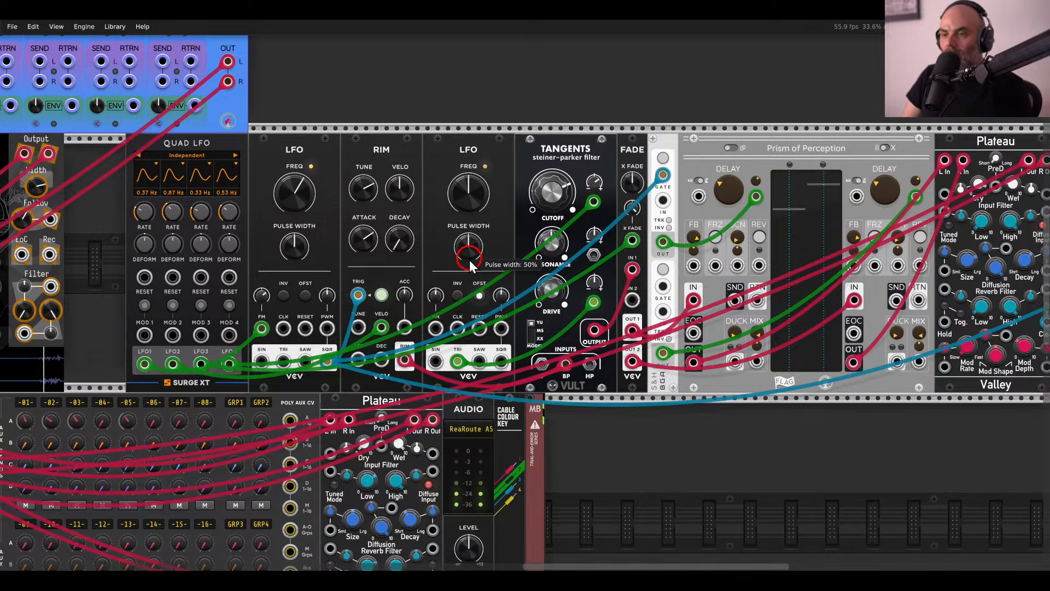
scroll(469, 262, "up", 3)
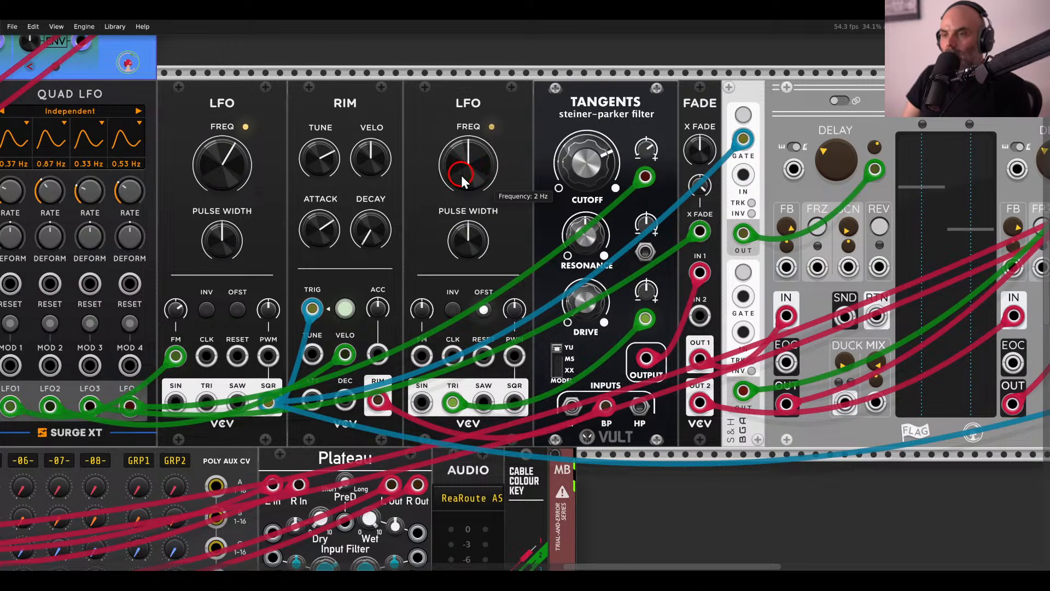
left_click_drag(471, 169, 477, 236)
left_click_drag(630, 297, 629, 263)
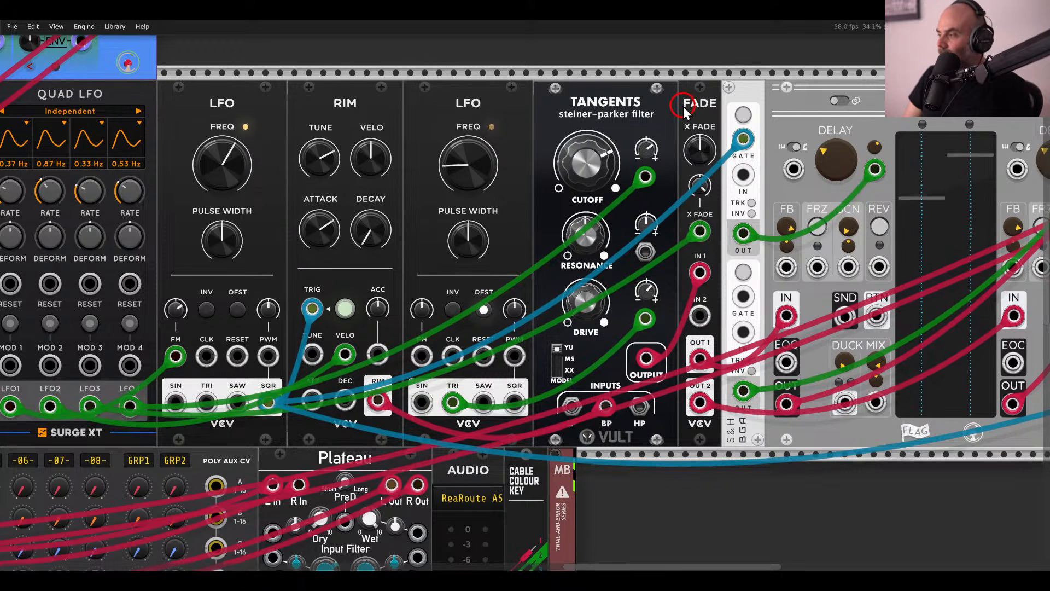
Look over the whole patch and read the topic list in the Notes module.
scroll(680, 133, "down", 3)
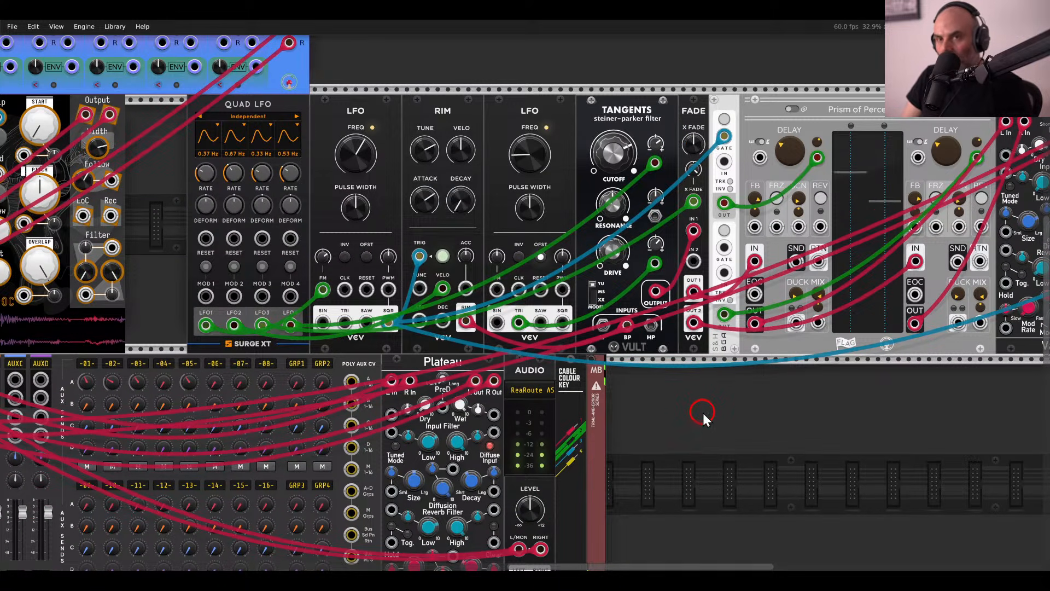
scroll(697, 375, "down", 3)
left_click_drag(698, 395, 949, 221)
left_click_drag(789, 392, 932, 371)
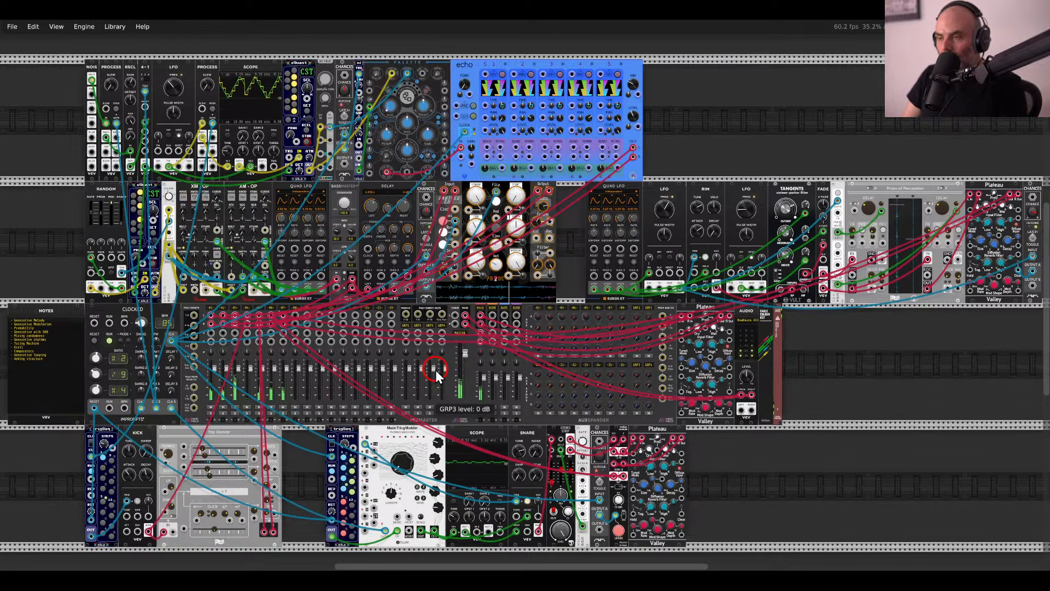
key("F4")
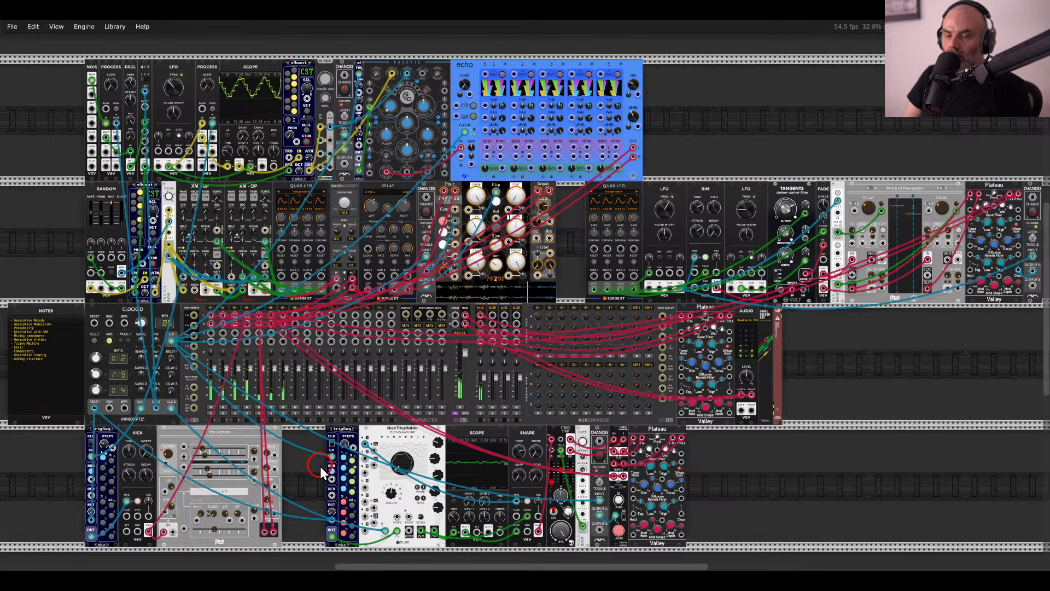
left_click_drag(309, 462, 668, 435)
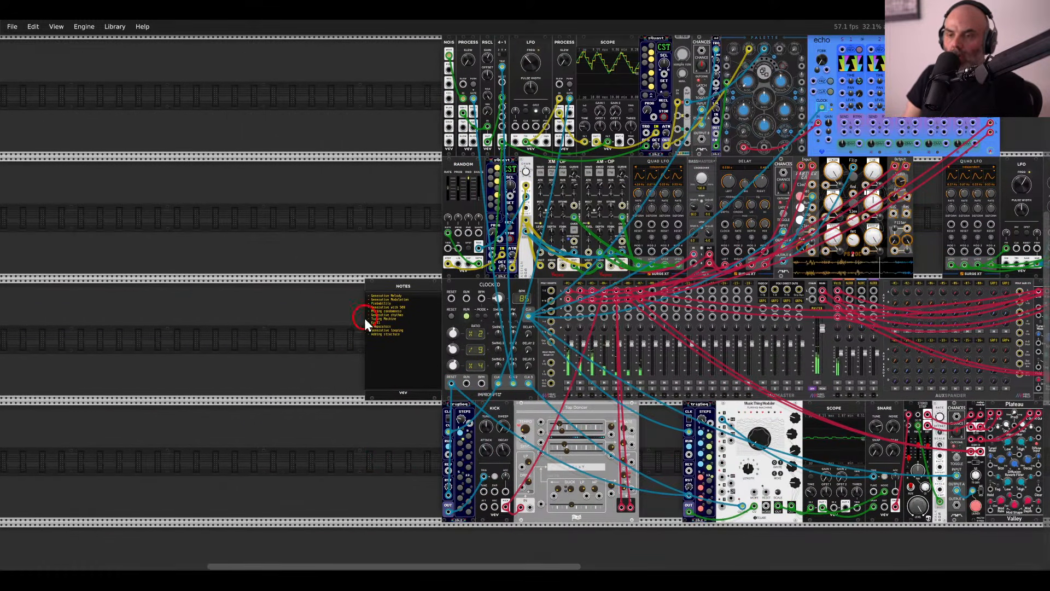
scroll(358, 315, "up", 7)
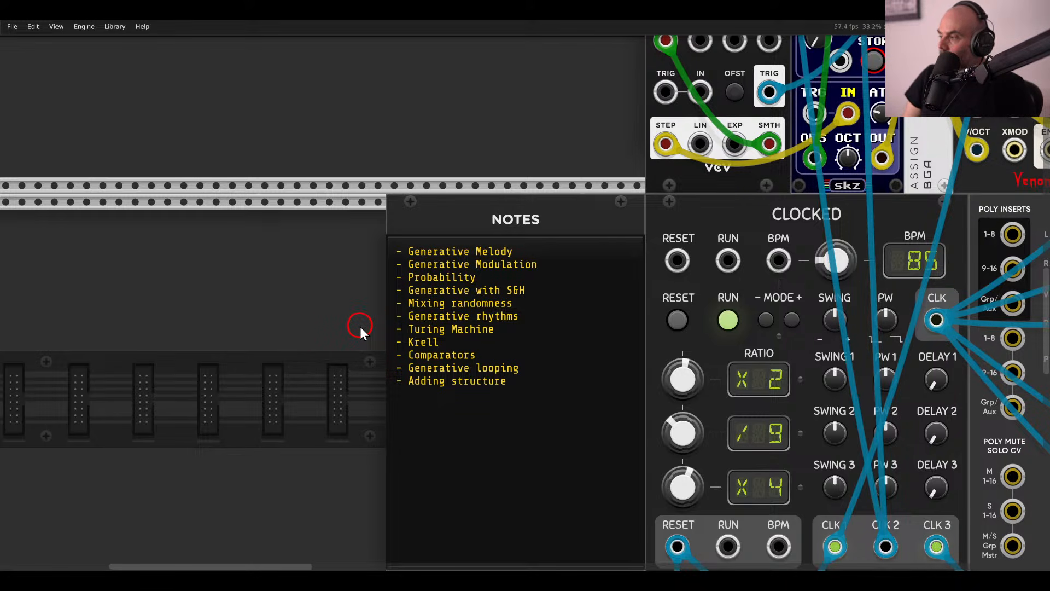
scroll(360, 326, "down", 3)
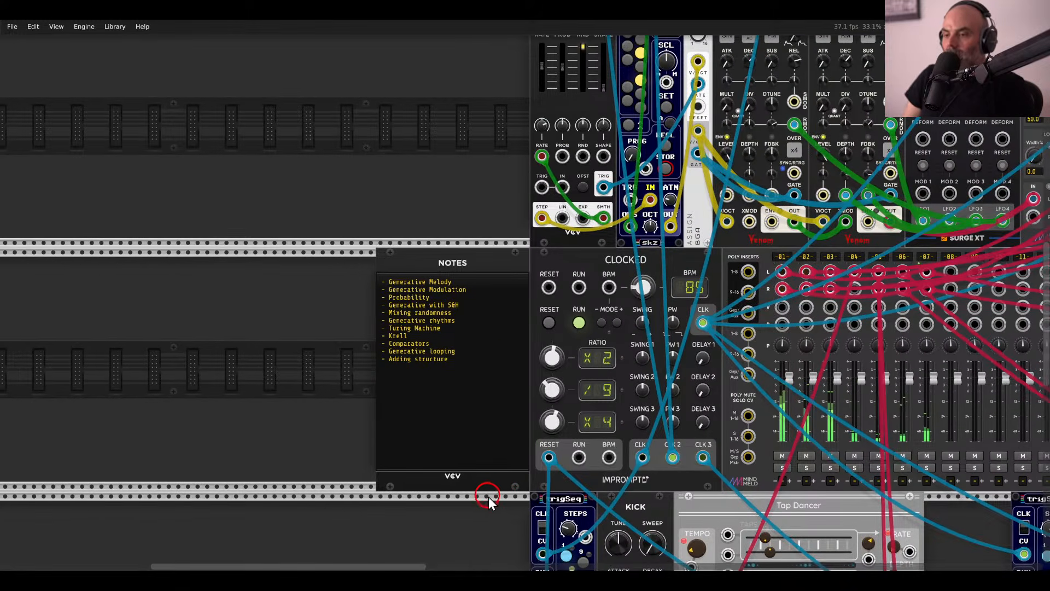
Search the module library for shift and place an S&H ASR module in the empty row below Tap Dancer.
left_click_drag(488, 497, 242, 308)
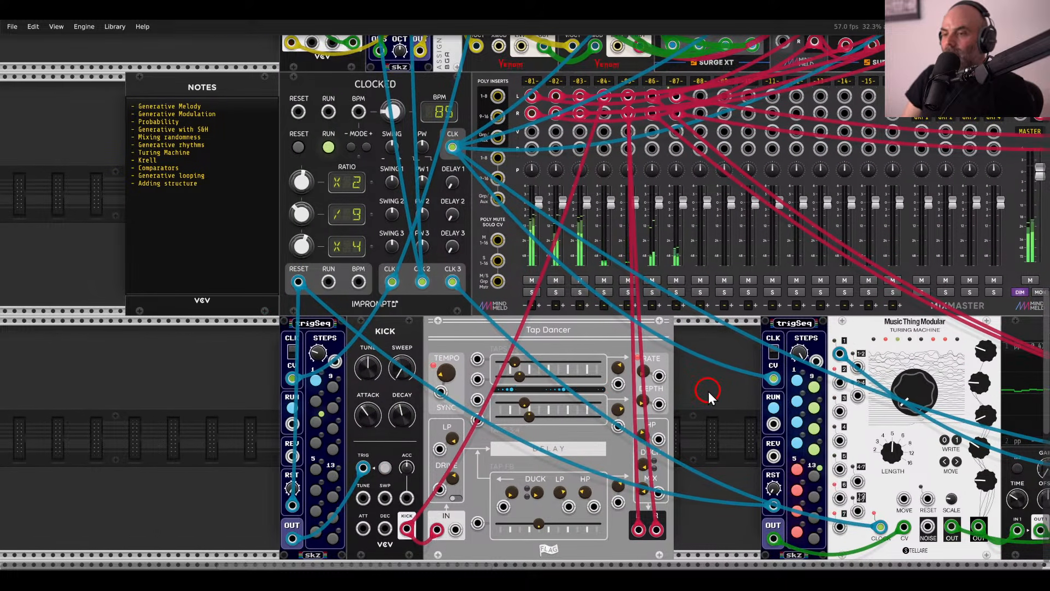
left_click_drag(708, 392, 524, 358)
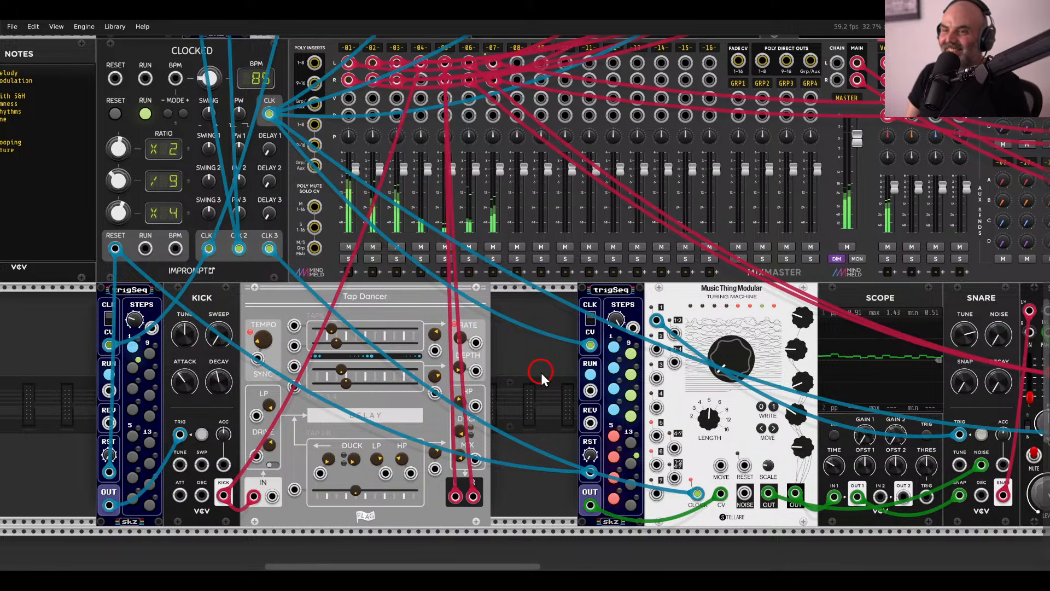
scroll(540, 372, "down", 3)
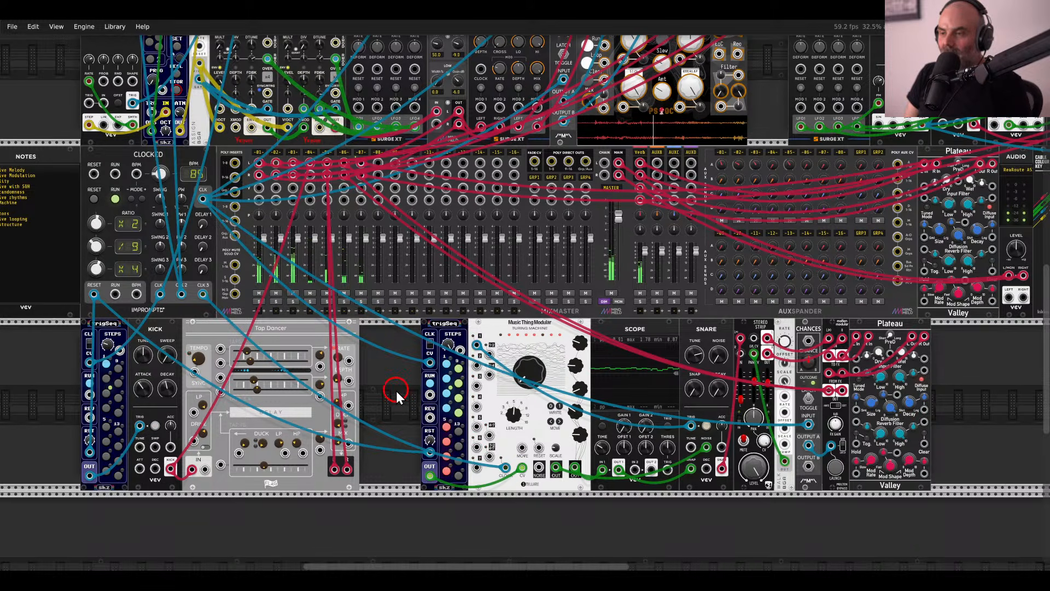
scroll(396, 391, "down", 5)
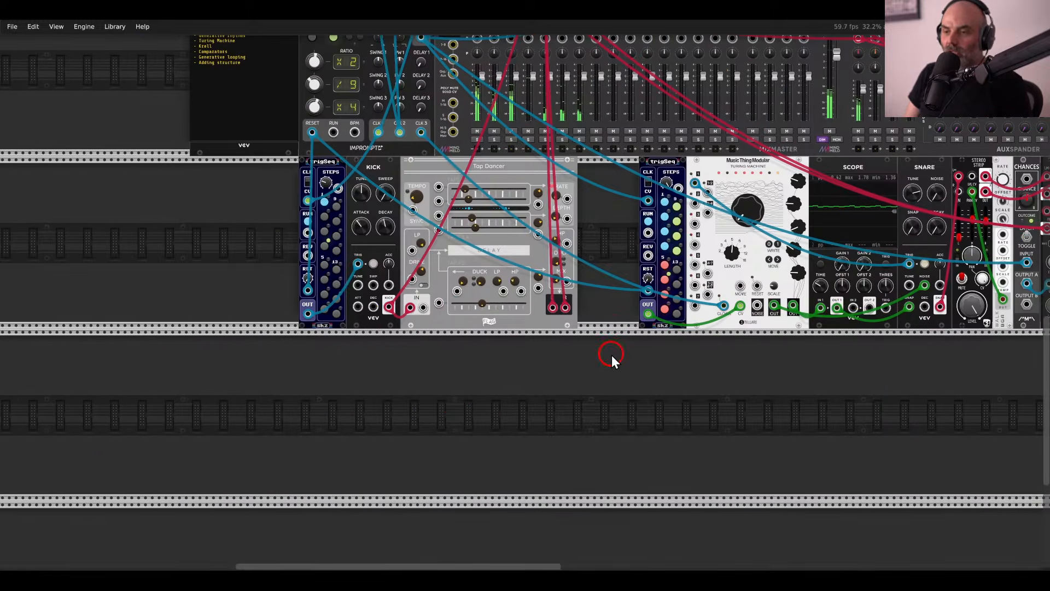
right_click(612, 356)
type("lfoshift")
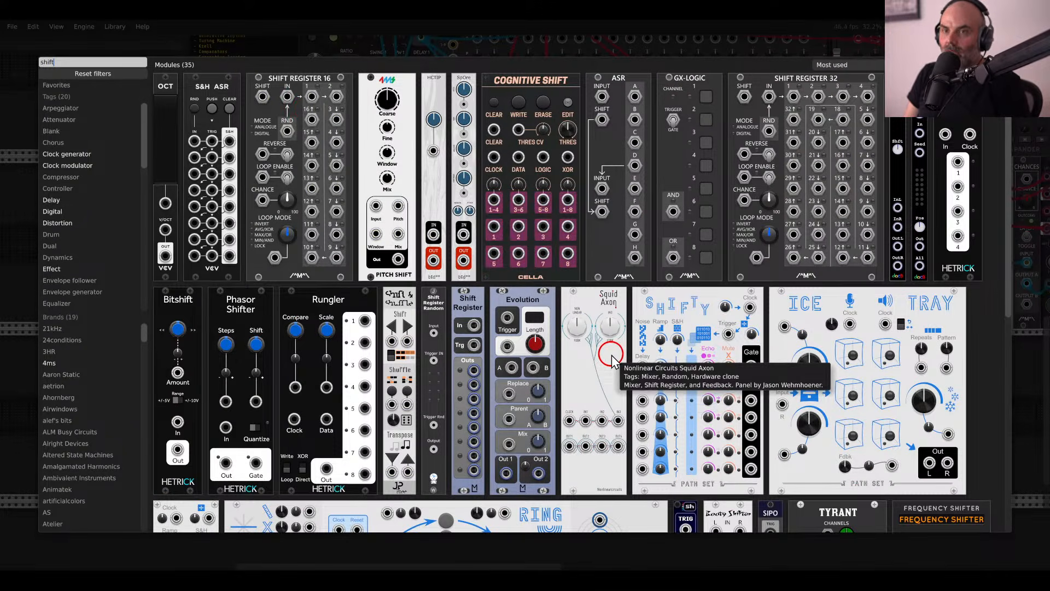
left_click_drag(240, 87, 526, 405)
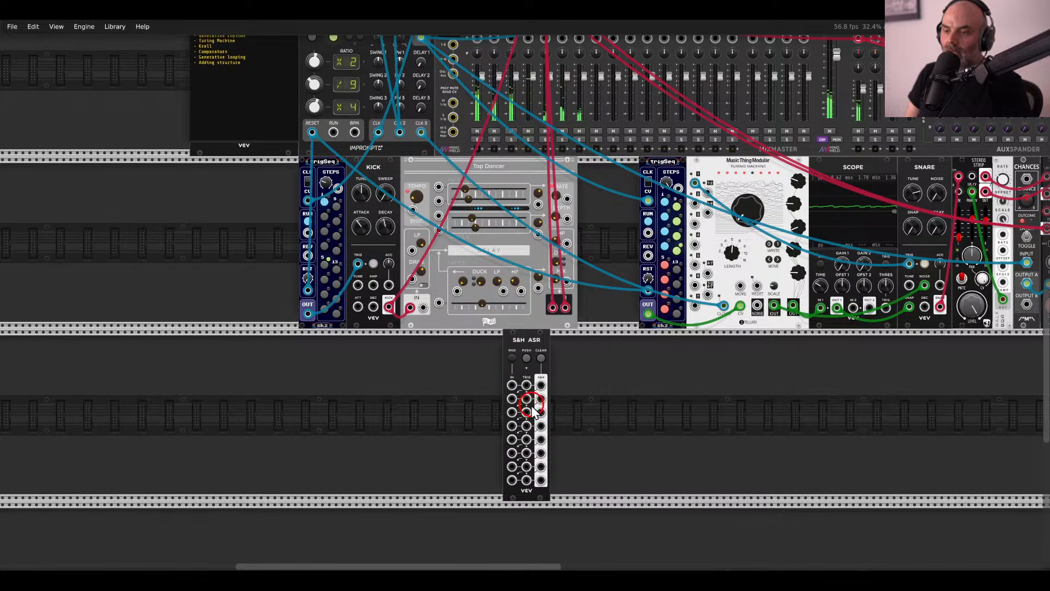
scroll(517, 405, "up", 5)
scroll(573, 404, "down", 5)
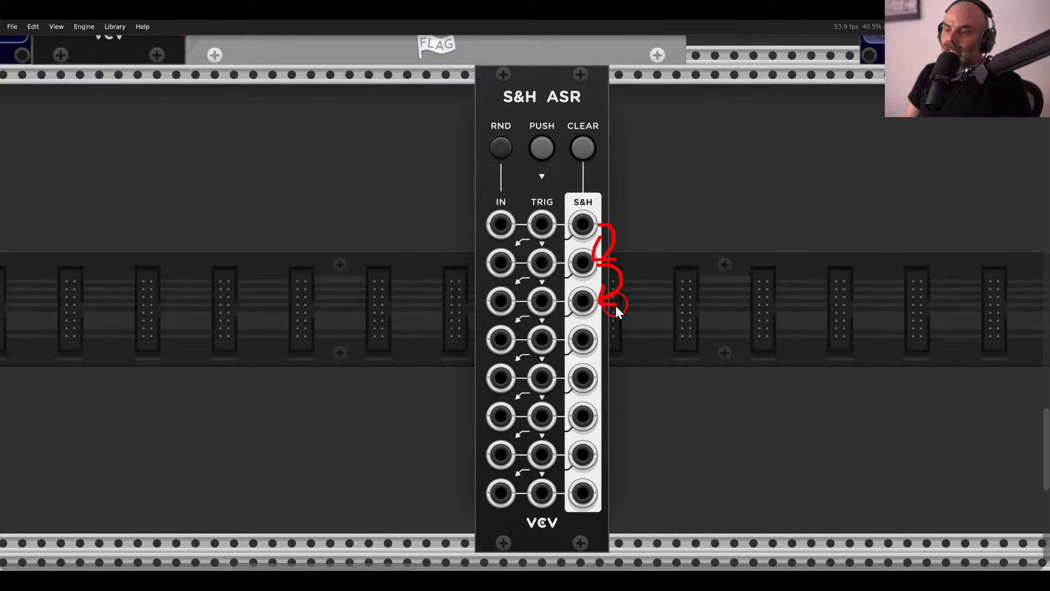
Replace the S&H ASR with the ML Modules Shift Register from the module library.
mouse_move(612, 310)
left_mouse_down()
mouse_move(599, 328)
mouse_move(606, 373)
left_mouse_up()
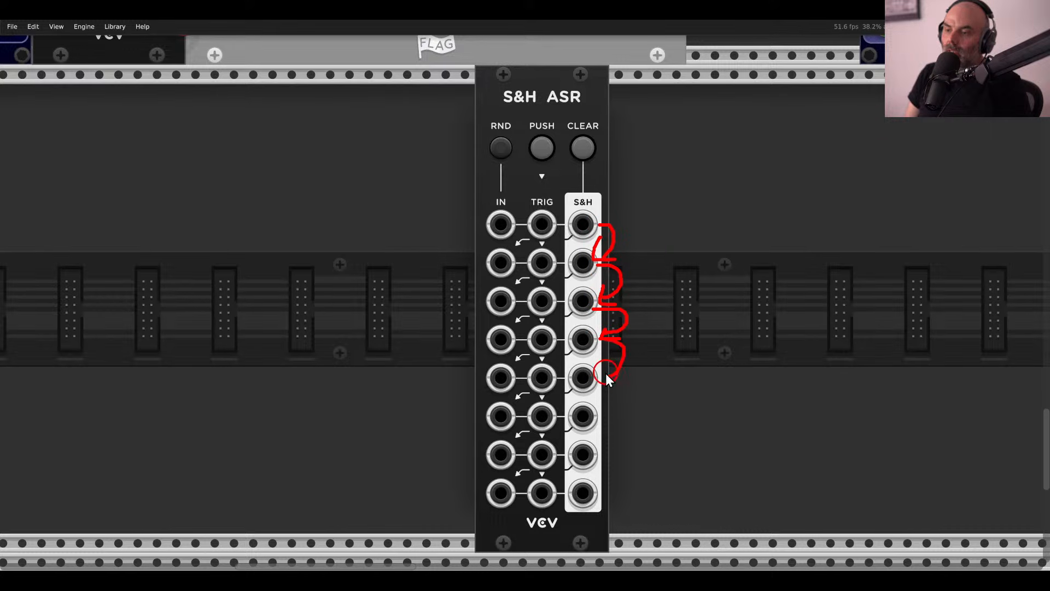
right_click(691, 319)
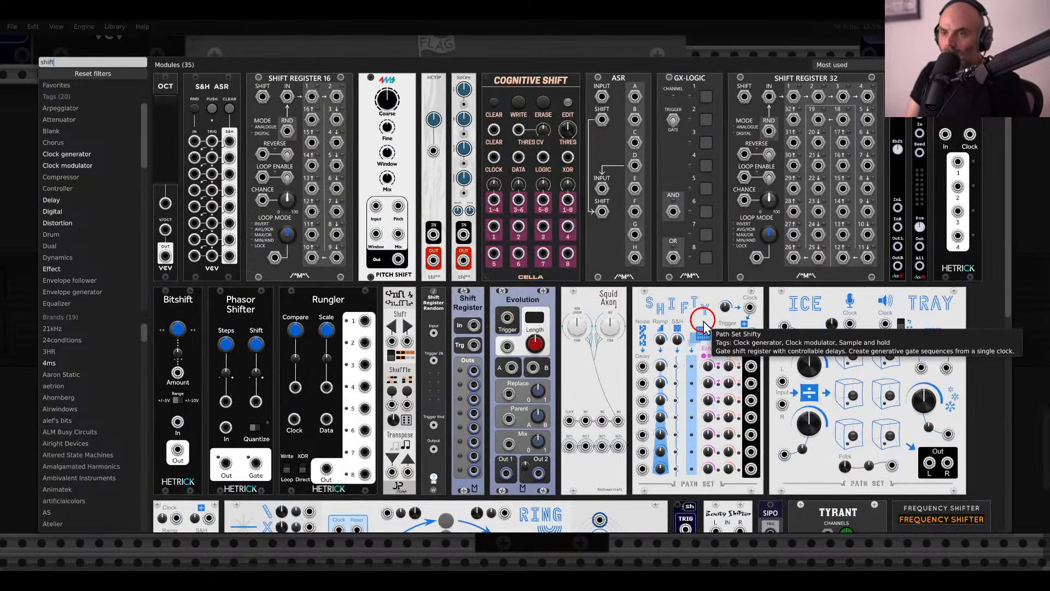
left_click(468, 306)
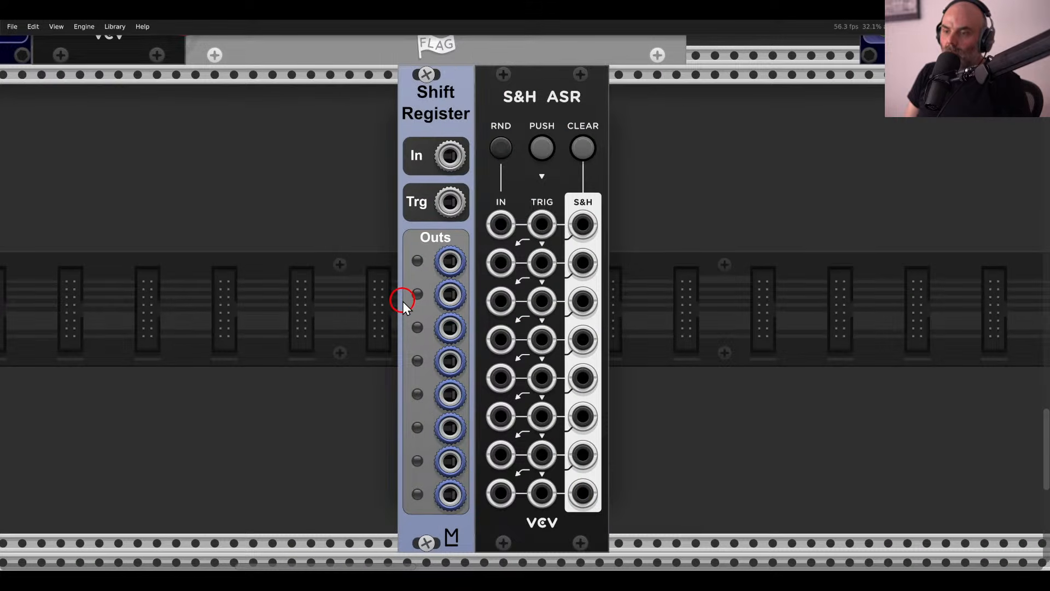
key("Delete")
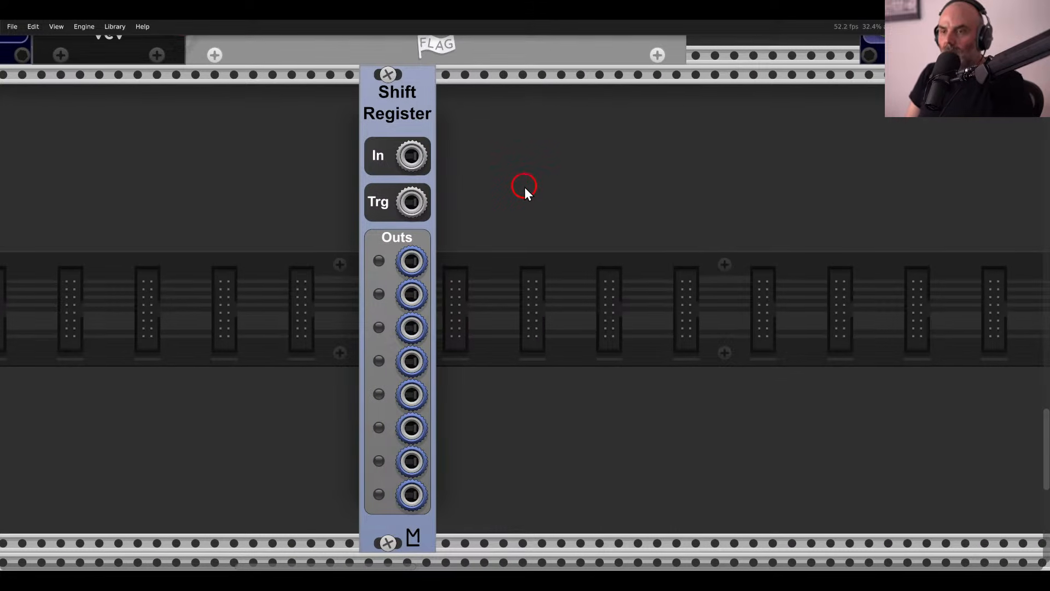
left_click_drag(524, 187, 670, 191)
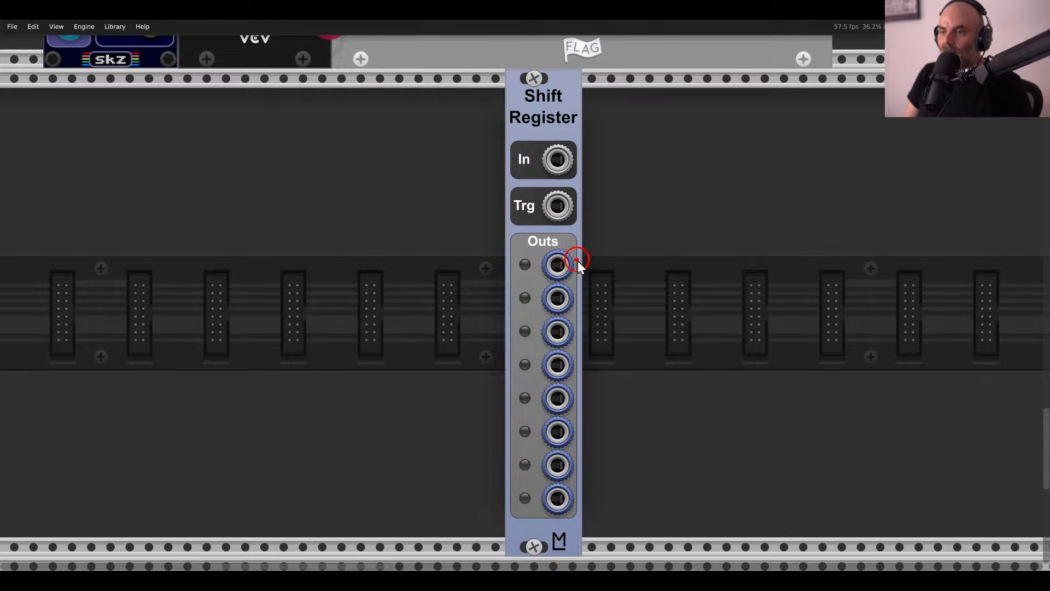
mouse_move(572, 335)
left_mouse_down()
mouse_move(582, 337)
mouse_move(569, 364)
left_mouse_up()
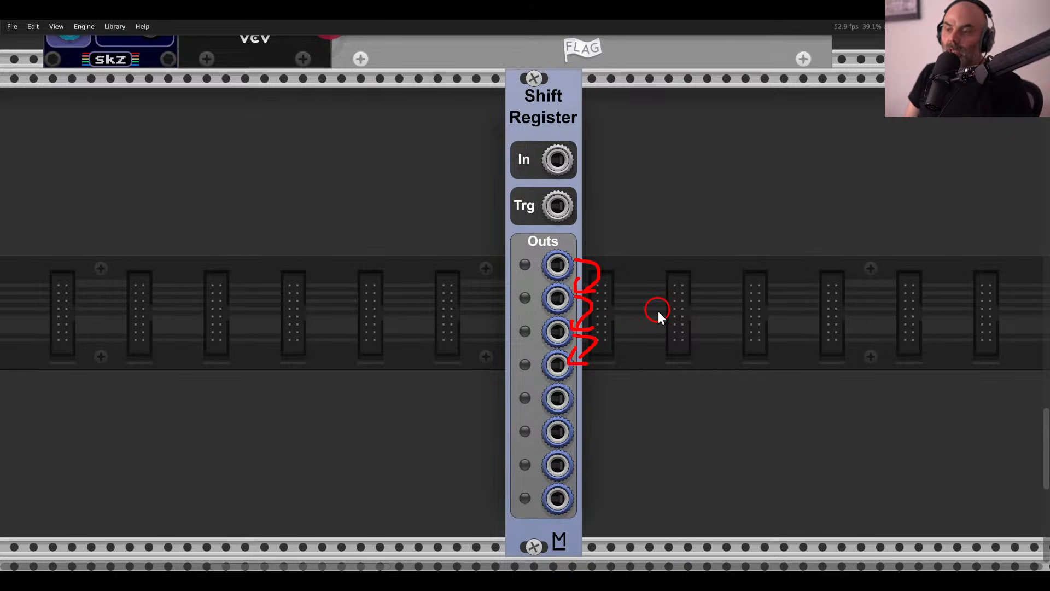
key("Escape")
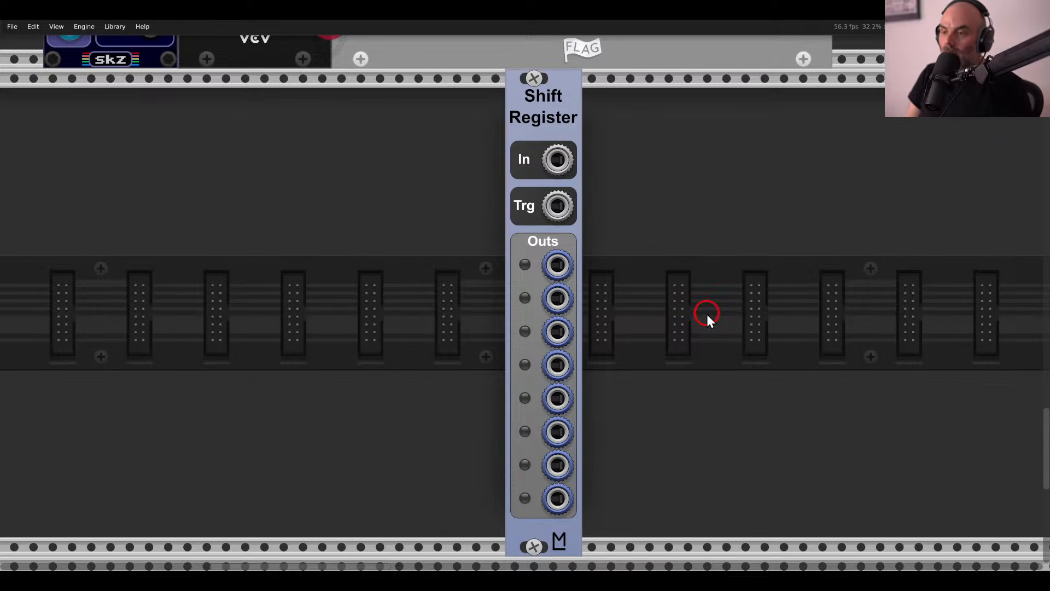
scroll(707, 314, "down", 5)
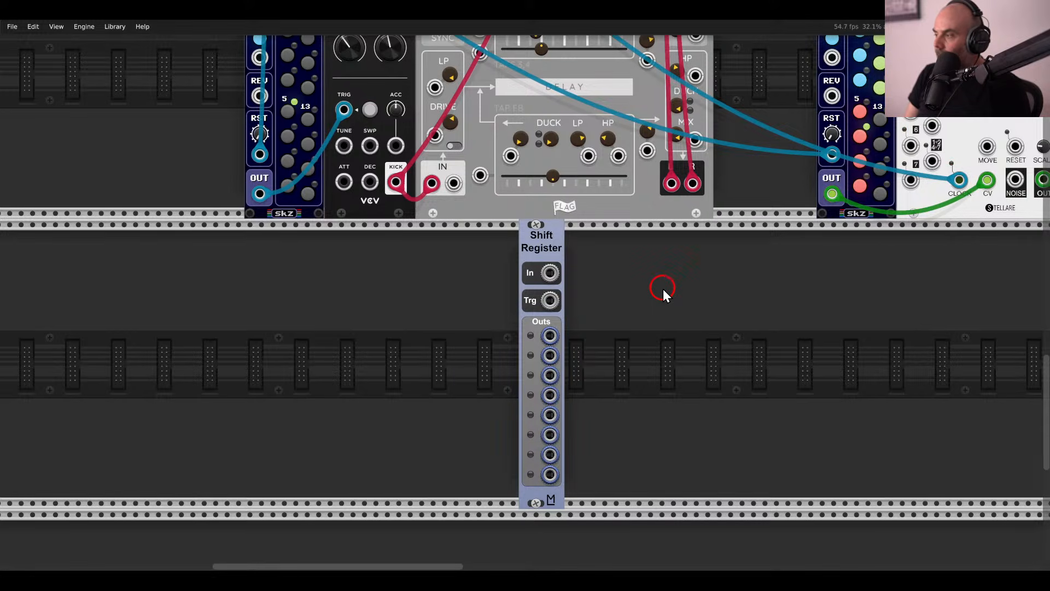
scroll(662, 289, "down", 4)
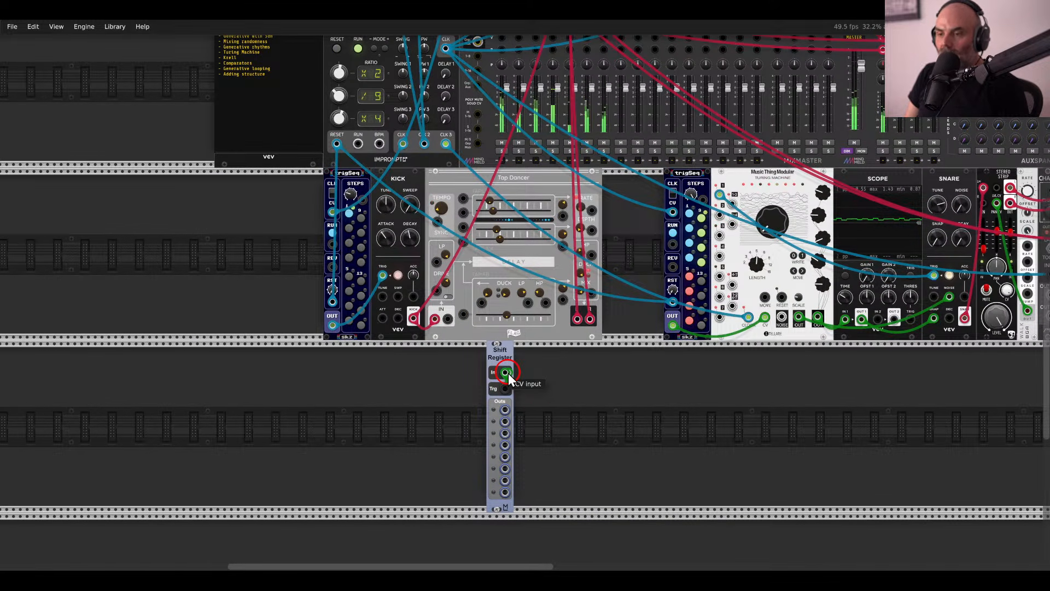
left_click_drag(507, 373, 621, 421)
scroll(507, 377, "up", 4)
scroll(634, 463, "up", 6)
scroll(632, 458, "down", 2)
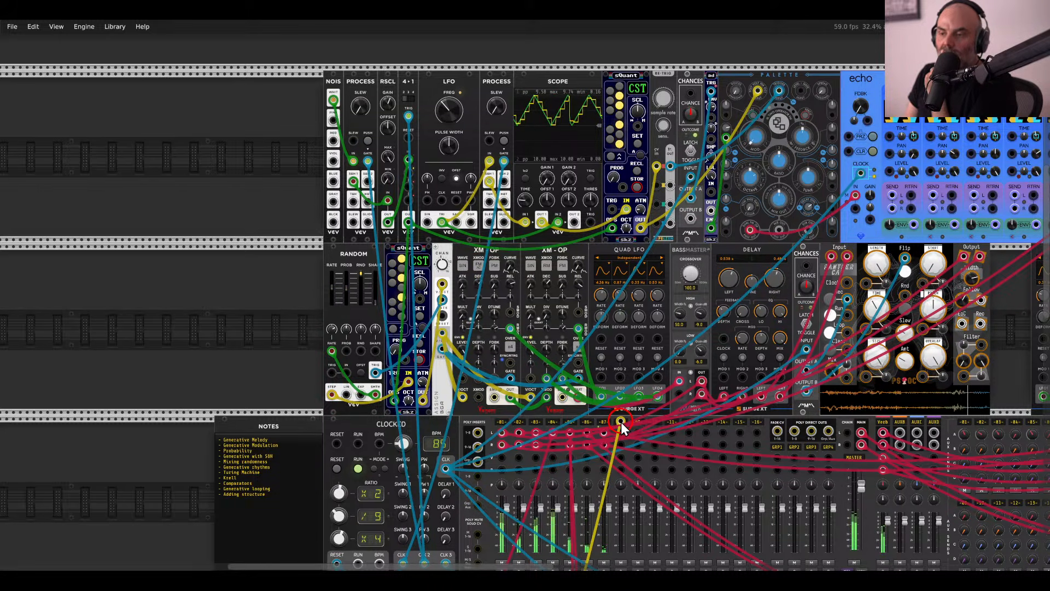
left_click_drag(621, 422, 278, 344)
scroll(282, 345, "down", 10)
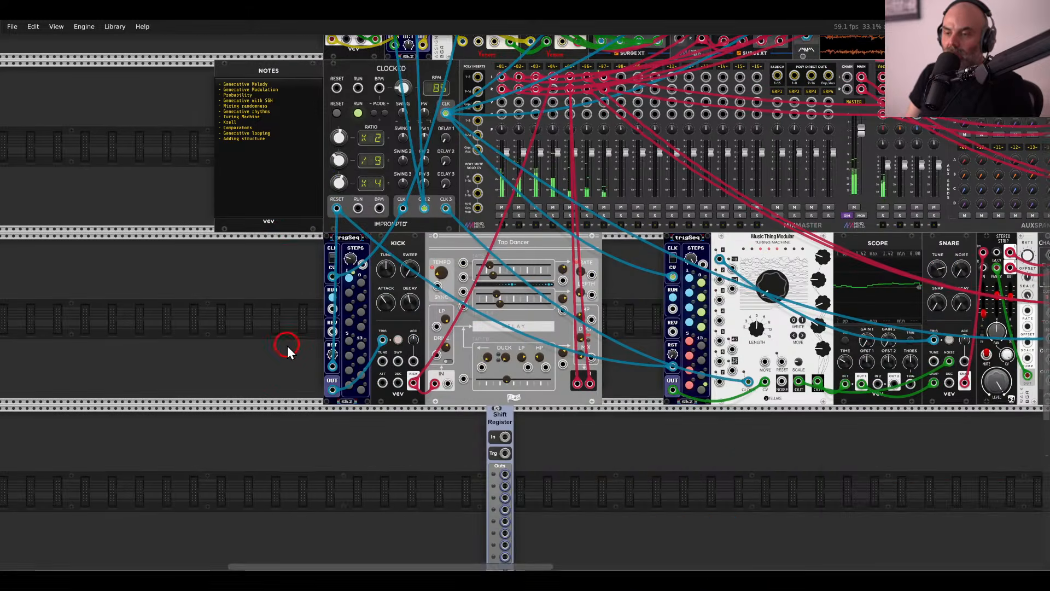
Search the module library for cosmos and place the Black Noise Cosmos module in the empty row below Kick.
scroll(389, 368, "up", 5)
right_click(387, 363)
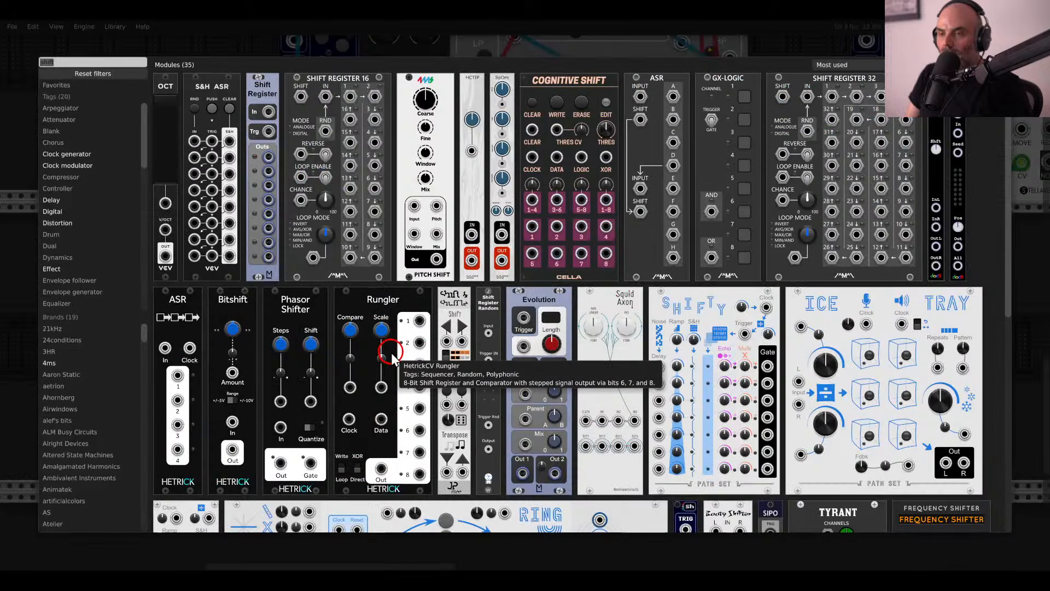
key("BackSpace")
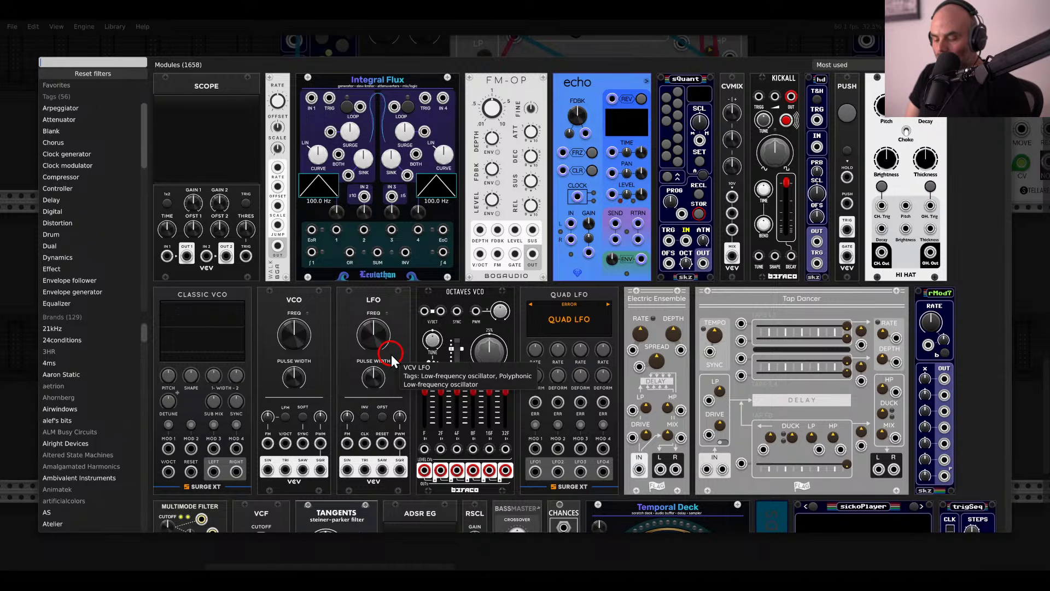
type("cosmos")
left_click(249, 119)
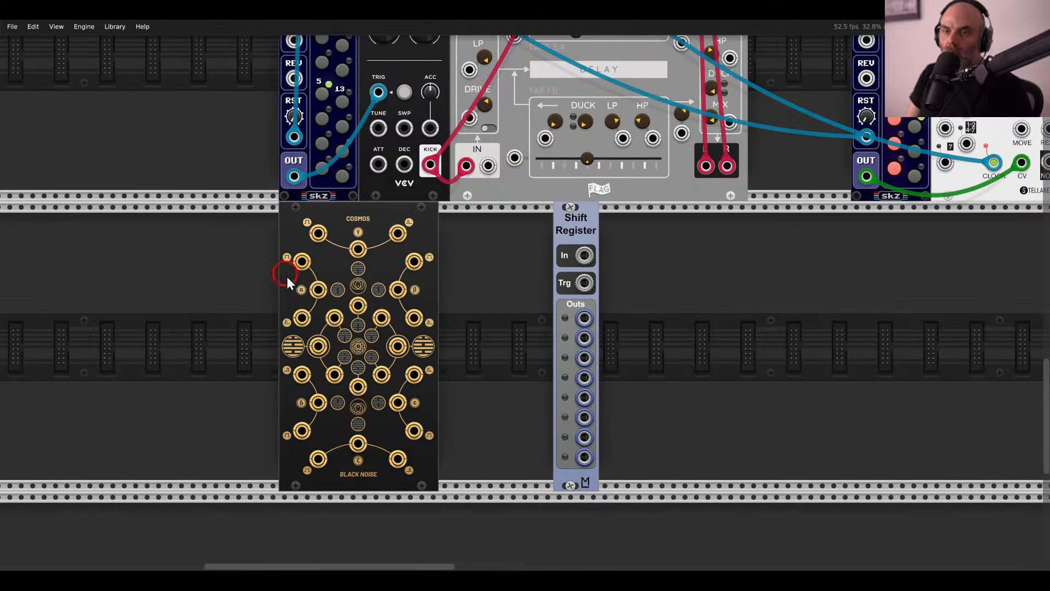
left_click_drag(286, 277, 299, 280)
Add a Scope module and place it directly after Cosmos, ahead of the Shift Register.
right_click(473, 303)
key("BackSpace")
left_click(230, 156)
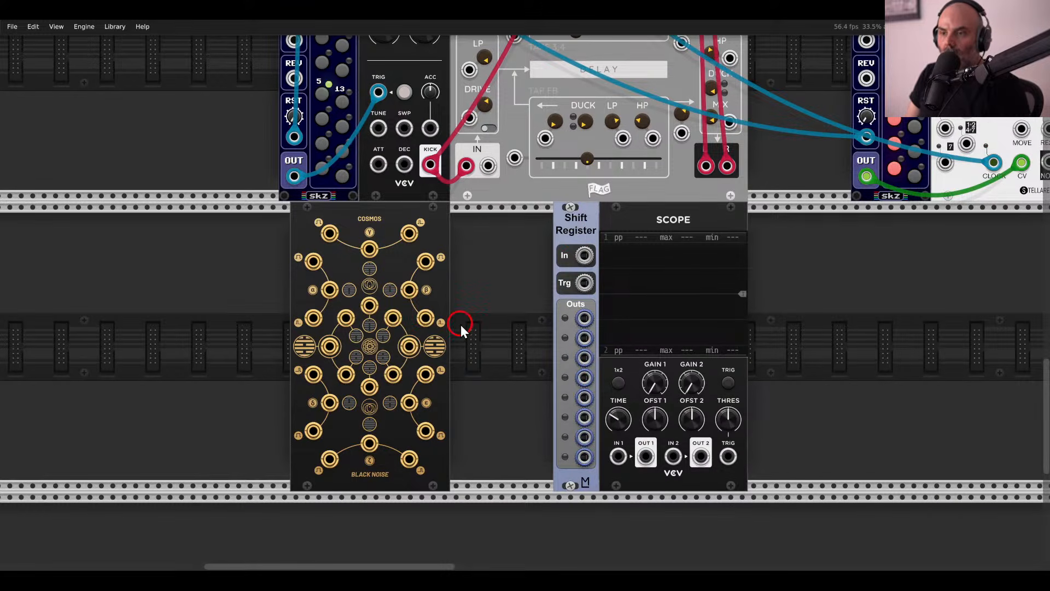
left_click_drag(694, 231, 544, 231)
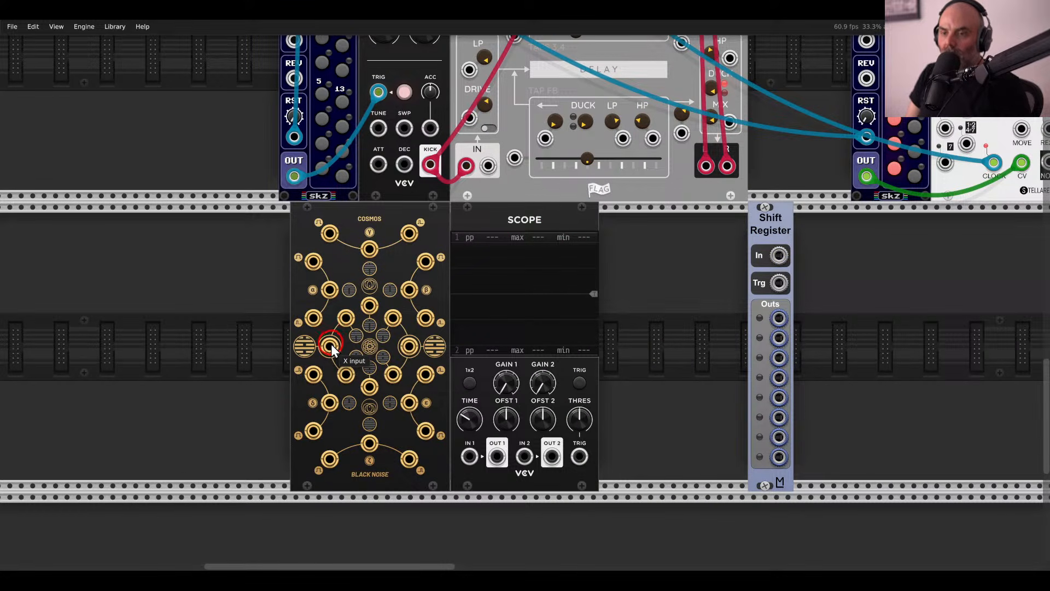
Patch the signal outputs of the two sQuant quantizers into the X and Y inputs of Cosmos.
left_click_drag(331, 350, 446, 319)
scroll(330, 346, "up", 13)
scroll(438, 328, "down", 13)
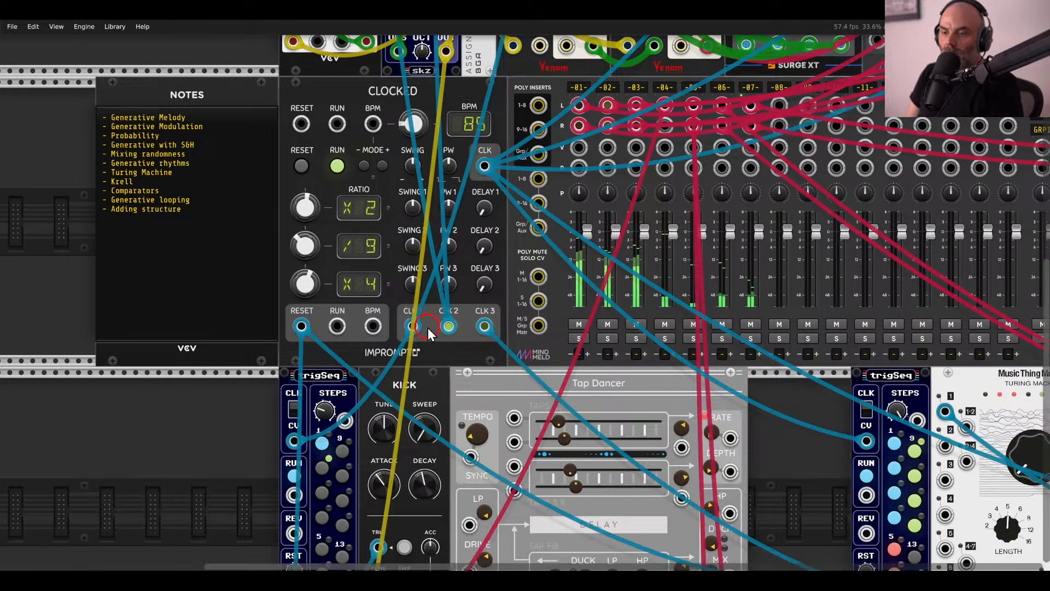
scroll(412, 381, "up", 15)
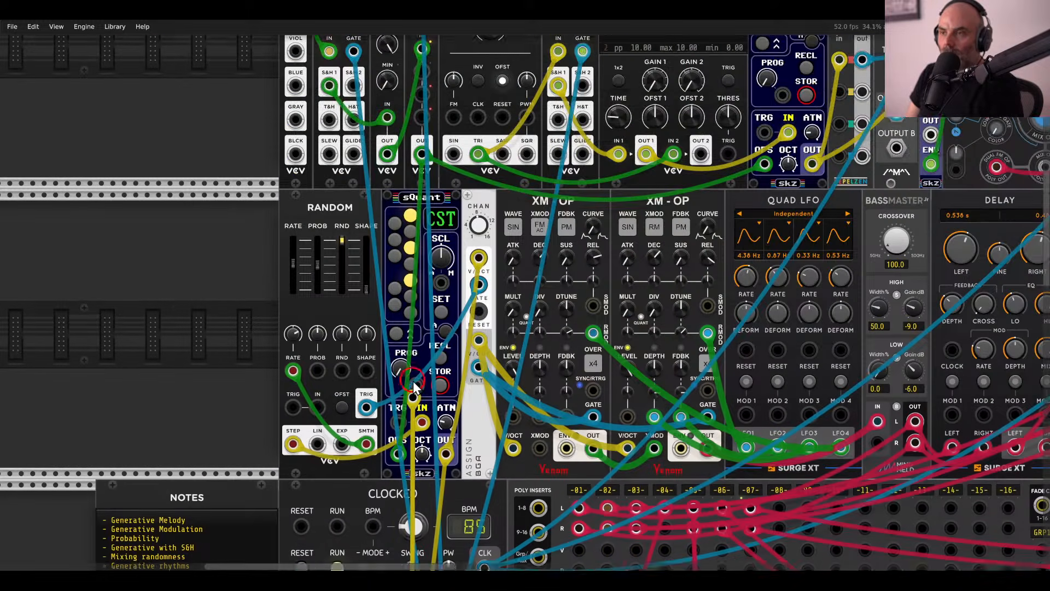
scroll(813, 411, "down", 15)
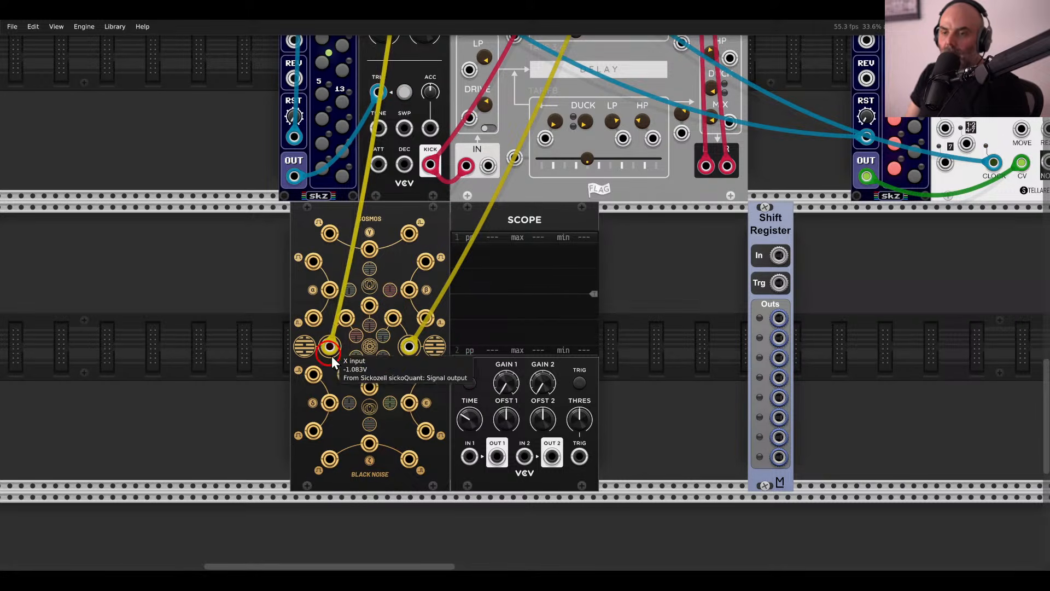
Patch Cosmos's XOR output into Scope IN 1, and move that cable's source to the α output.
scroll(380, 317, "down", 1)
scroll(380, 317, "left", 1)
scroll(376, 301, "up", 2)
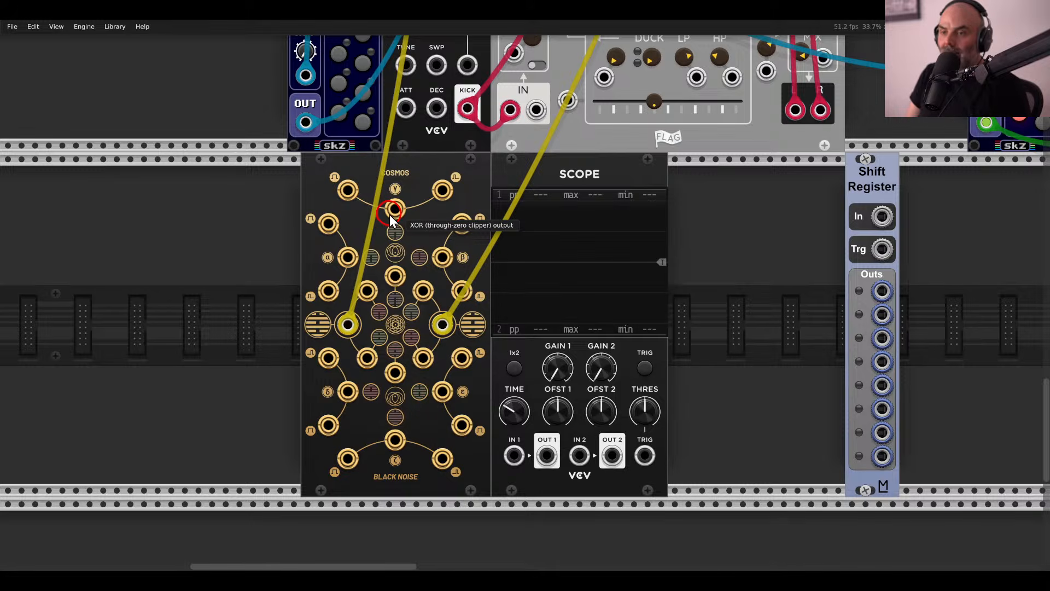
left_click_drag(389, 215, 513, 457)
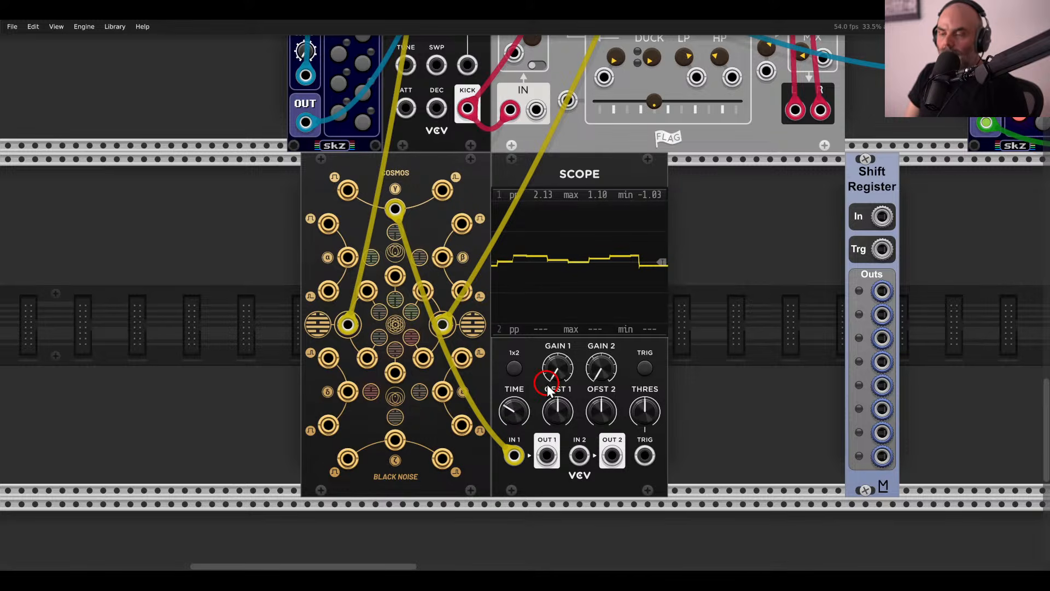
mouse_move(551, 383)
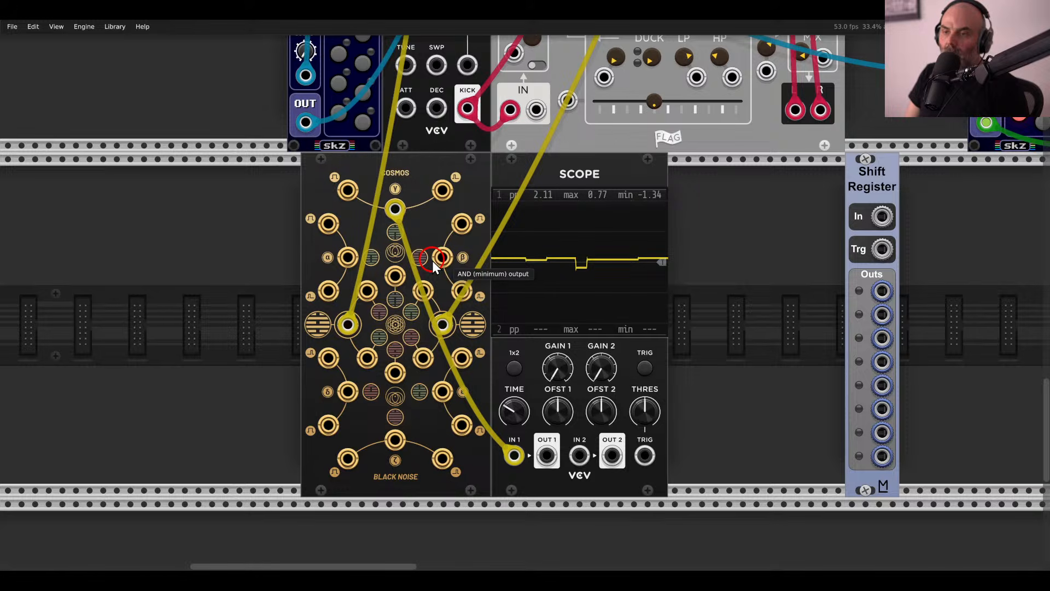
left_click_drag(395, 210, 348, 257)
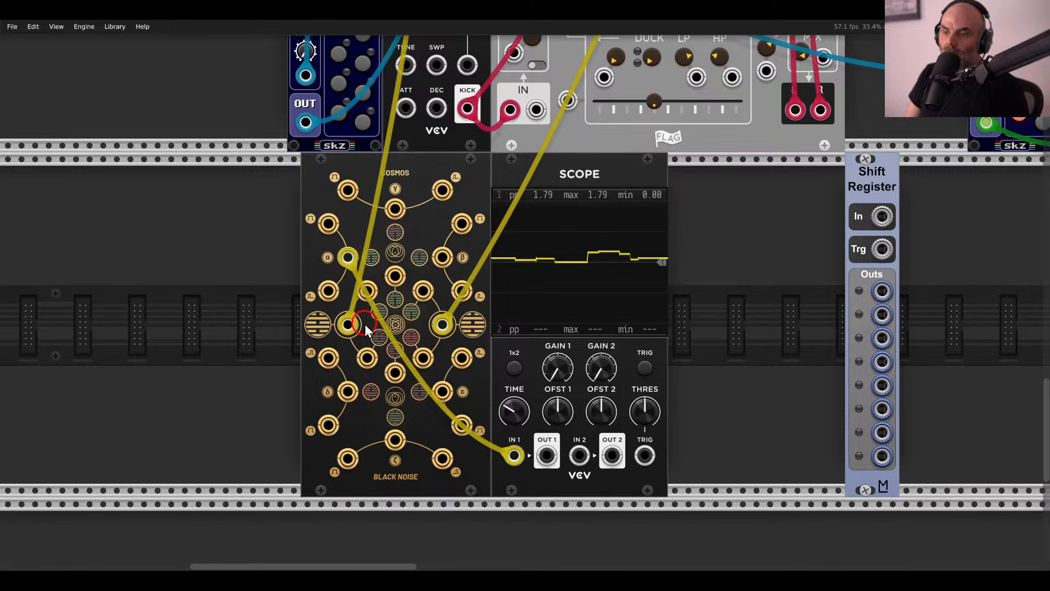
Search the module library for quantum and place the Quantum quantizer between Scope and the Shift Register.
left_click_drag(724, 287, 626, 287)
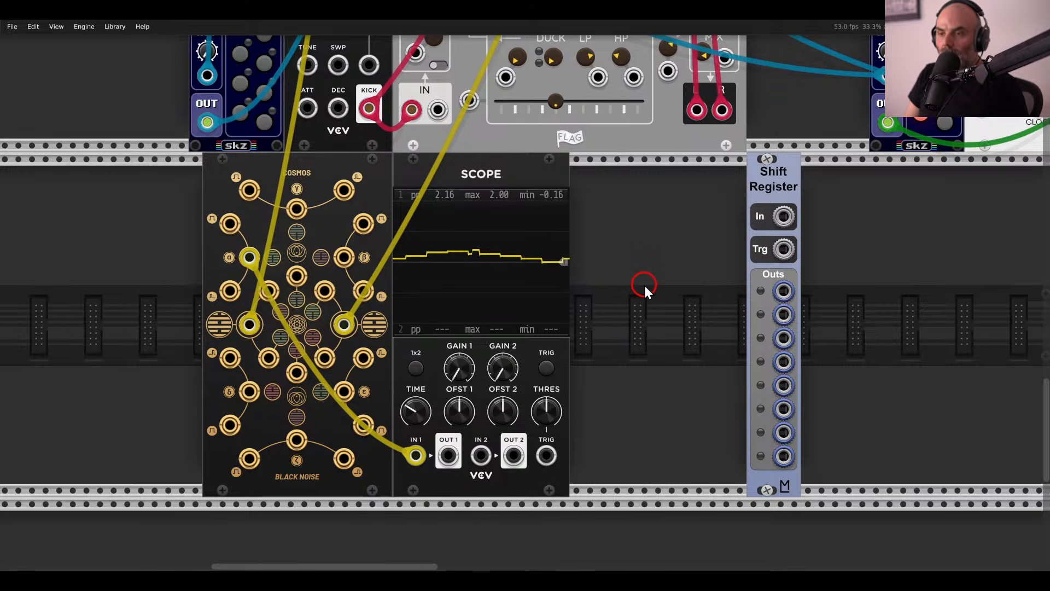
right_click(618, 280)
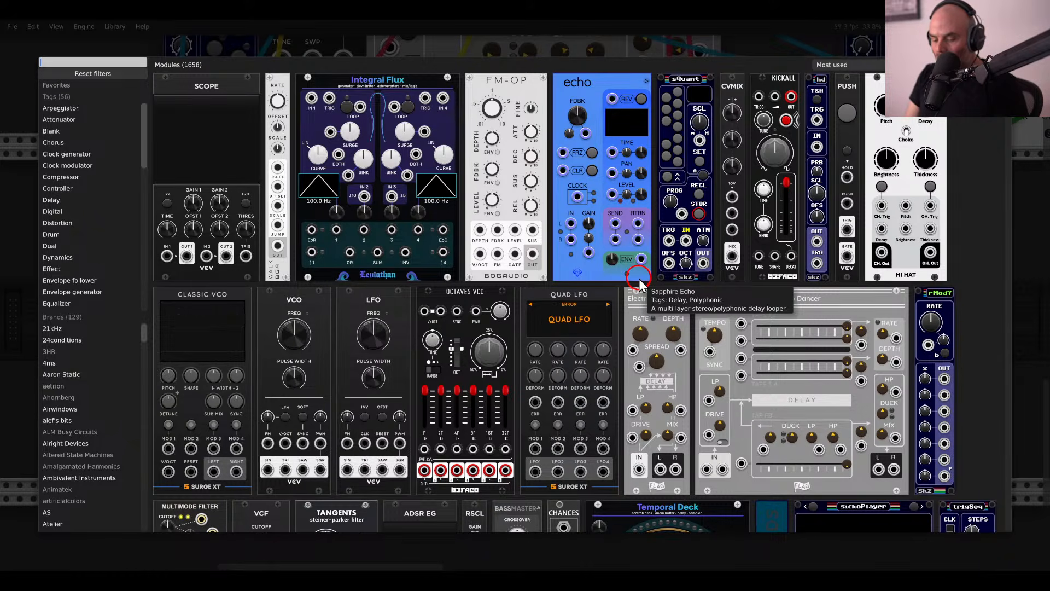
type("quantum")
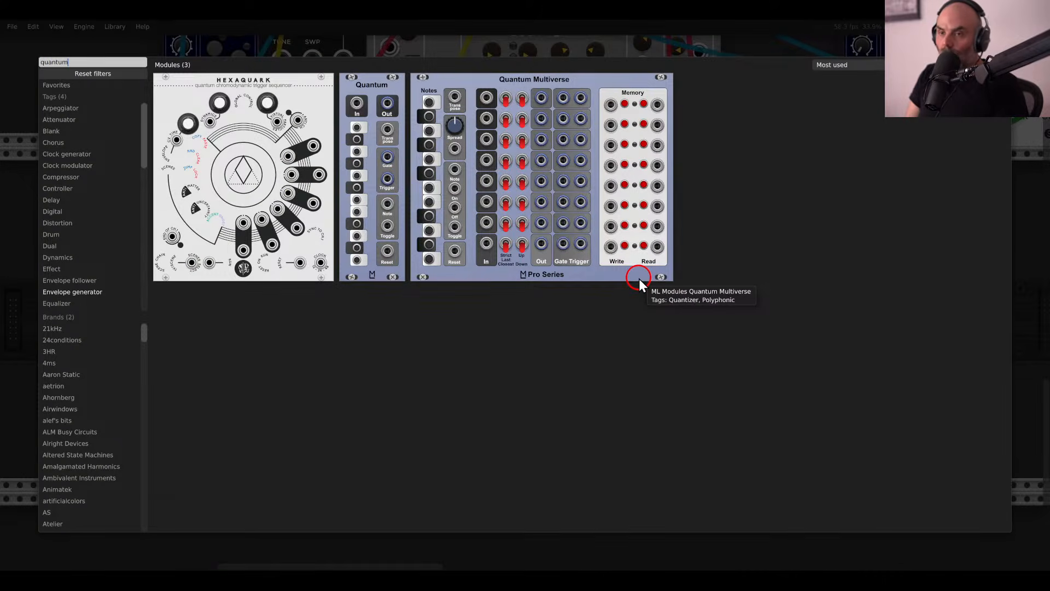
left_click(393, 94)
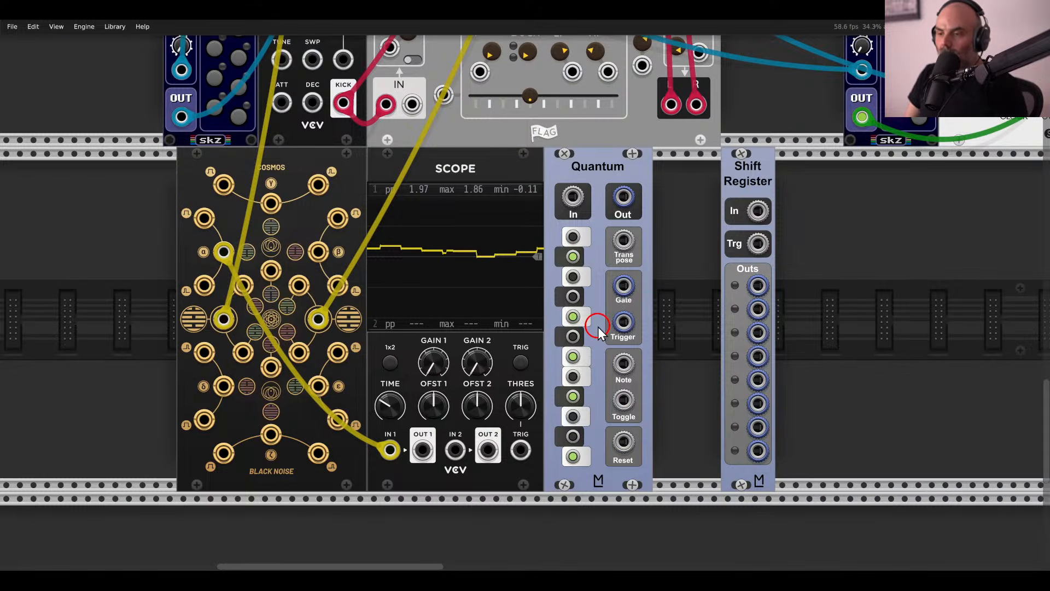
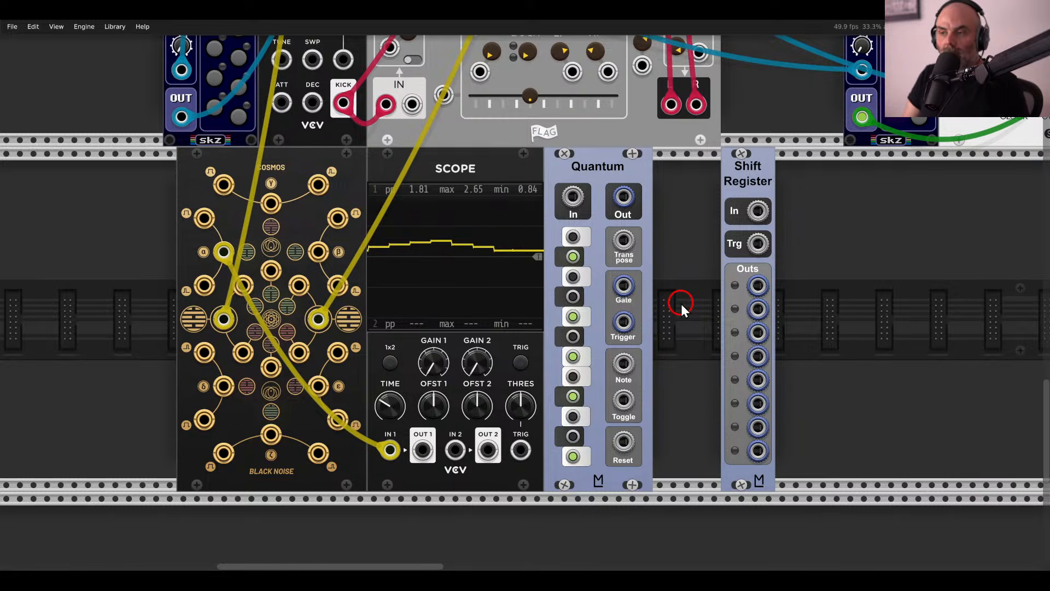
Switch off Quantum's preset scale notes and enable only C, E, A and B.
left_click_drag(681, 303, 676, 303)
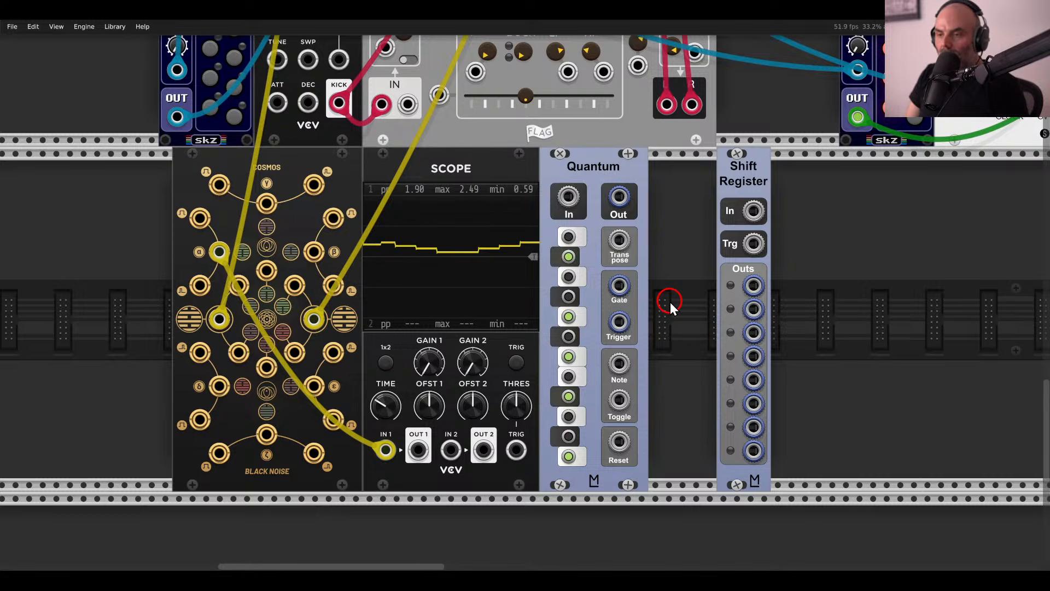
left_click(569, 455)
left_click(569, 396)
left_click(568, 354)
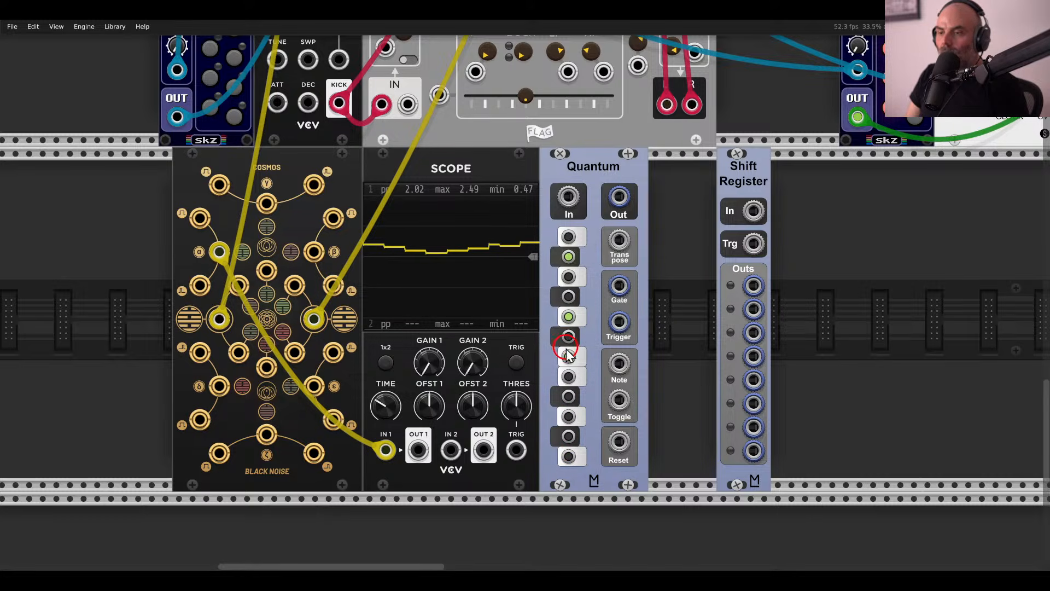
left_click(570, 319)
left_click(567, 256)
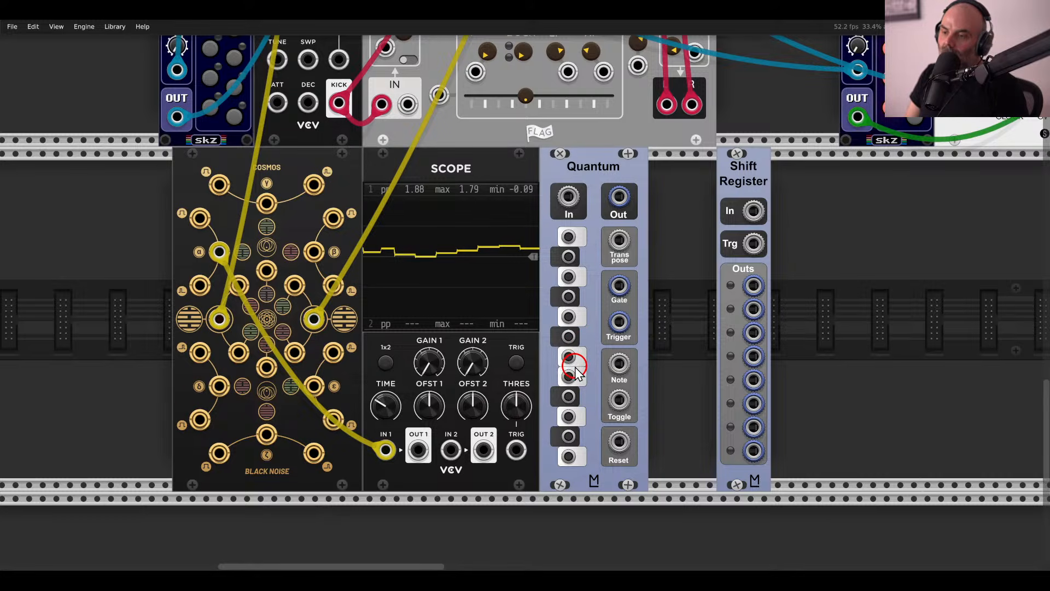
left_click(567, 275)
left_click(568, 239)
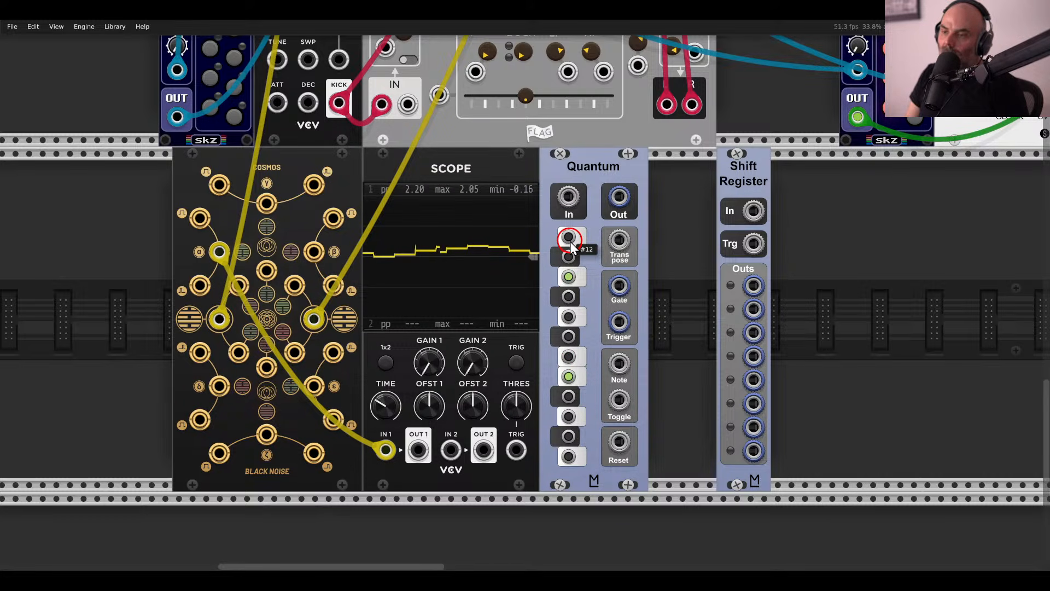
left_click(569, 456)
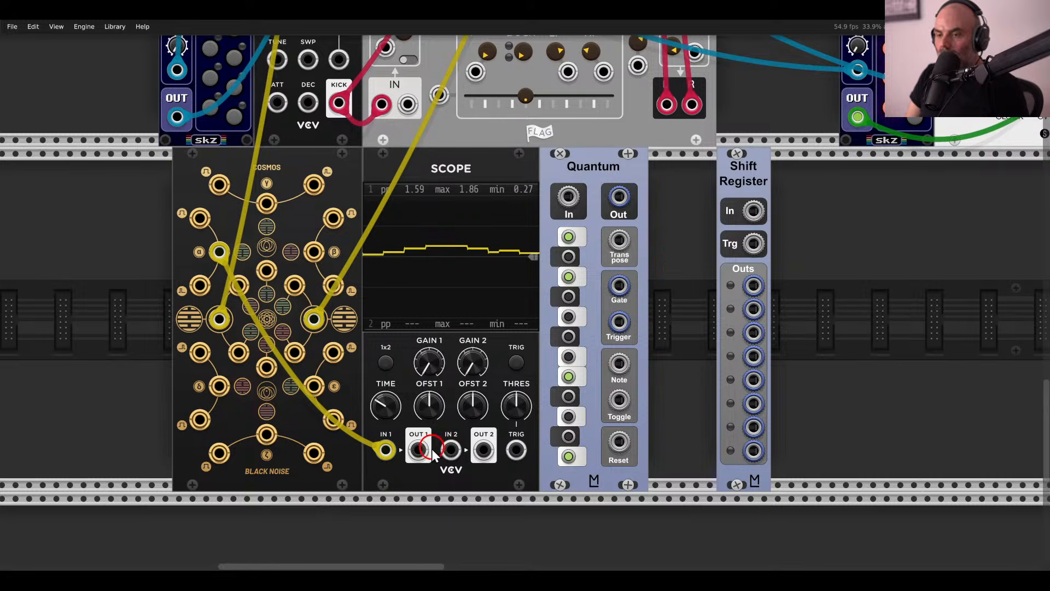
Patch Scope OUT 1 into Quantum's In and Quantum's Out into the Shift Register's In.
left_click_drag(569, 196, 418, 450)
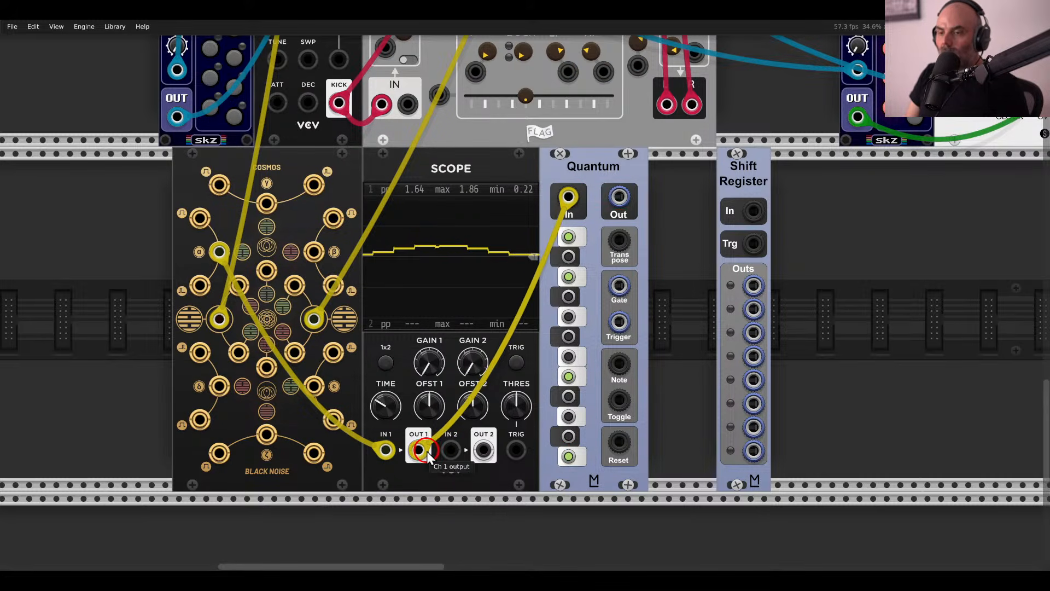
left_click_drag(619, 197, 753, 211)
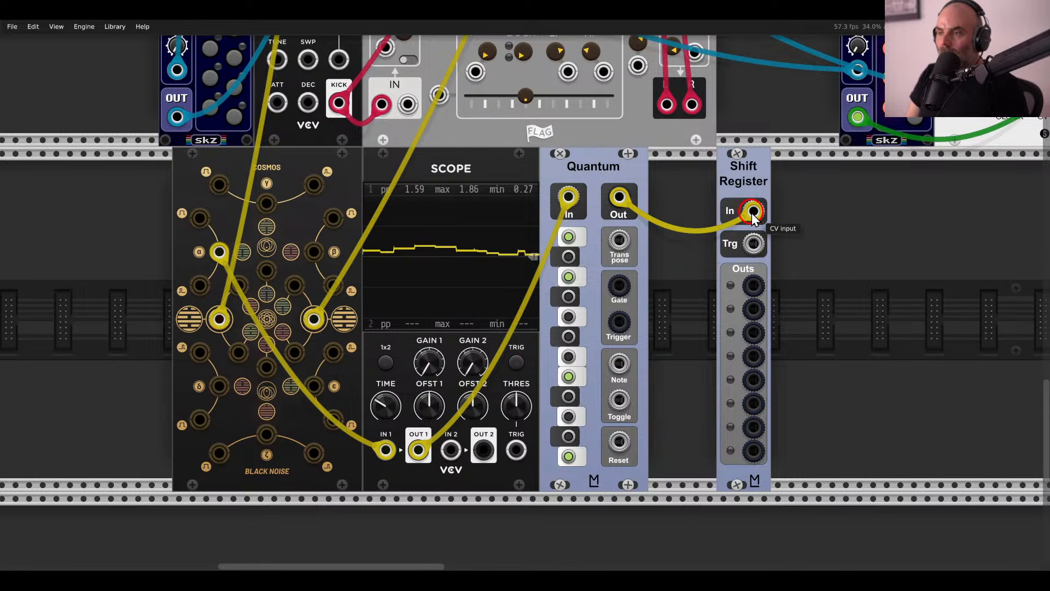
Move the Shift Register flush against Quantum and patch a clock cable from the module rows above into its Trg input.
left_click_drag(751, 276, 684, 280)
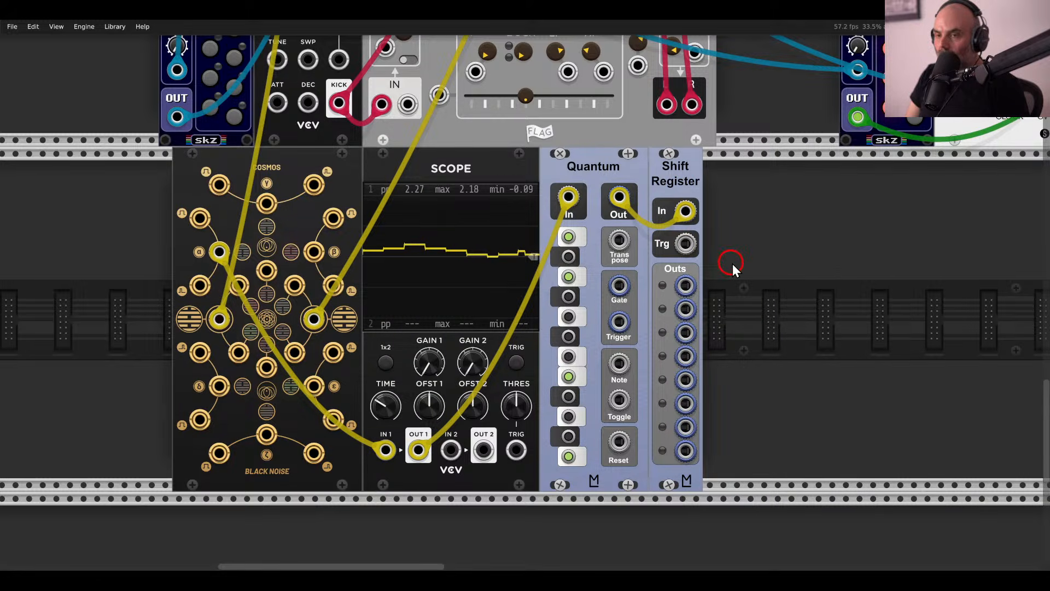
scroll(668, 258, "right", 3)
scroll(667, 258, "down", 3)
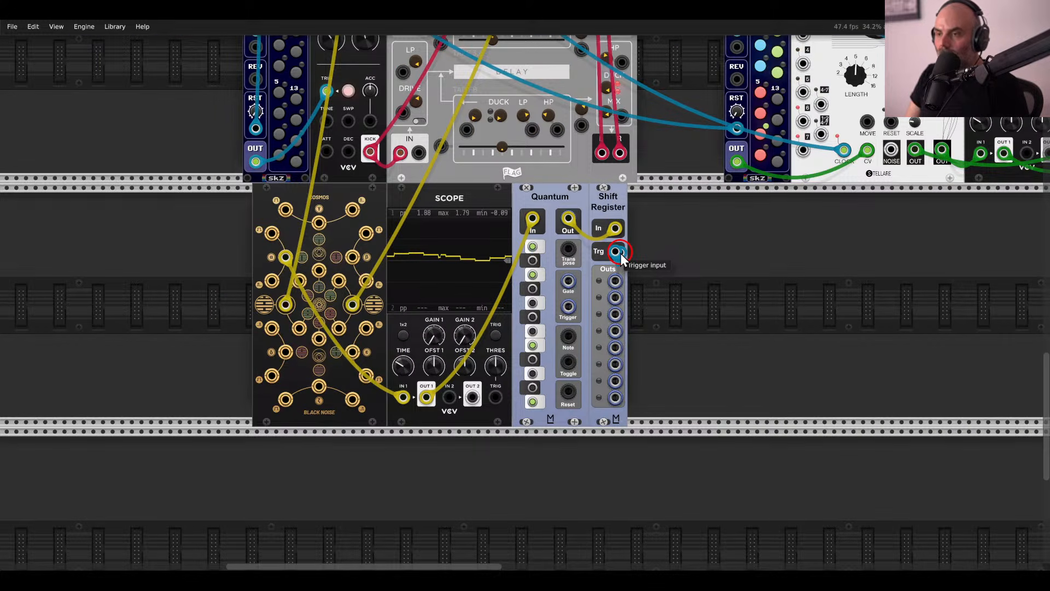
scroll(620, 254, "up", 7)
left_click_drag(620, 254, 472, 308)
scroll(546, 307, "down", 7)
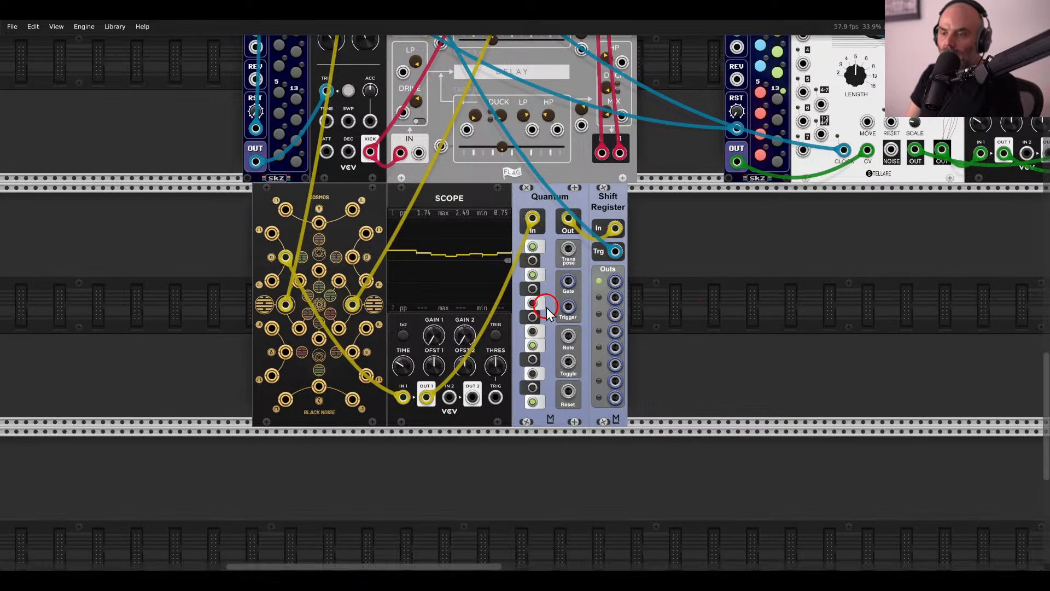
scroll(546, 308, "down", 1)
scroll(661, 297, "up", 2)
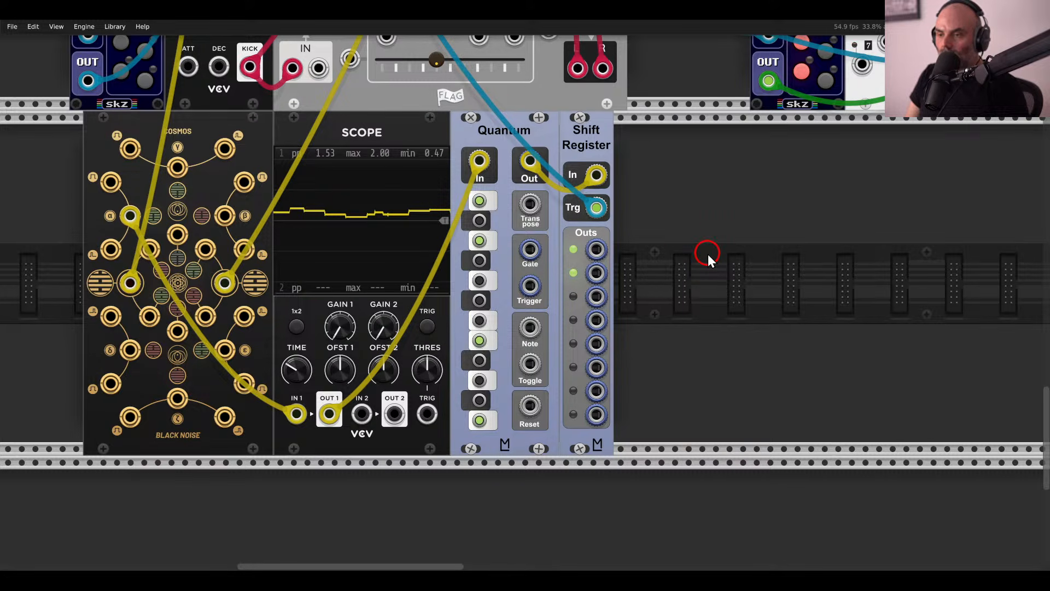
Search the library for tune, place the CV funk Tuner beside the Shift Register, and patch Outs 1 and 2 into its two inputs.
left_click_drag(708, 254, 628, 257)
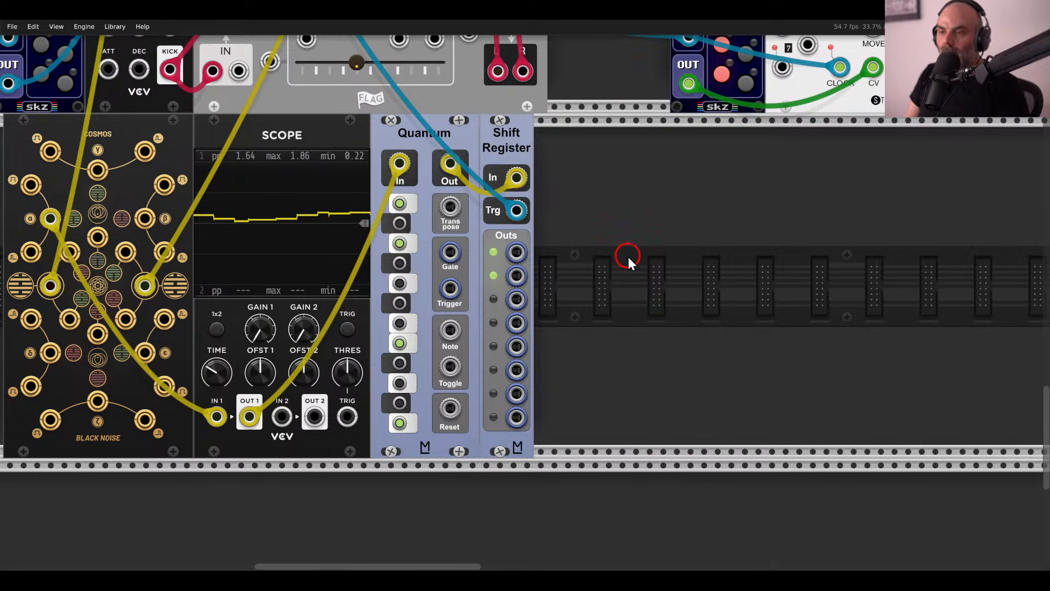
right_click(559, 275)
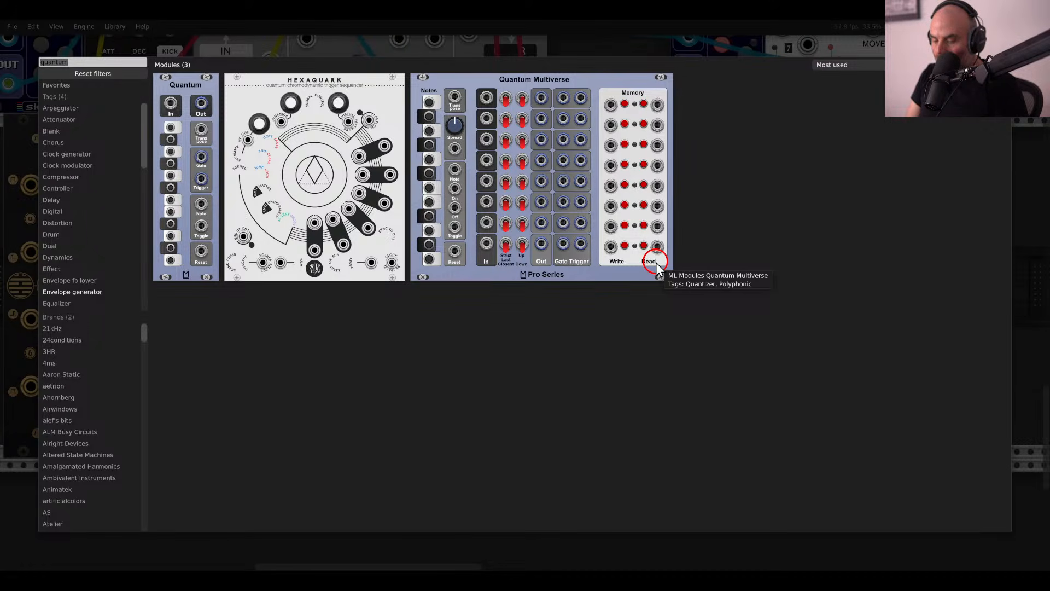
type("tune")
left_click(307, 141)
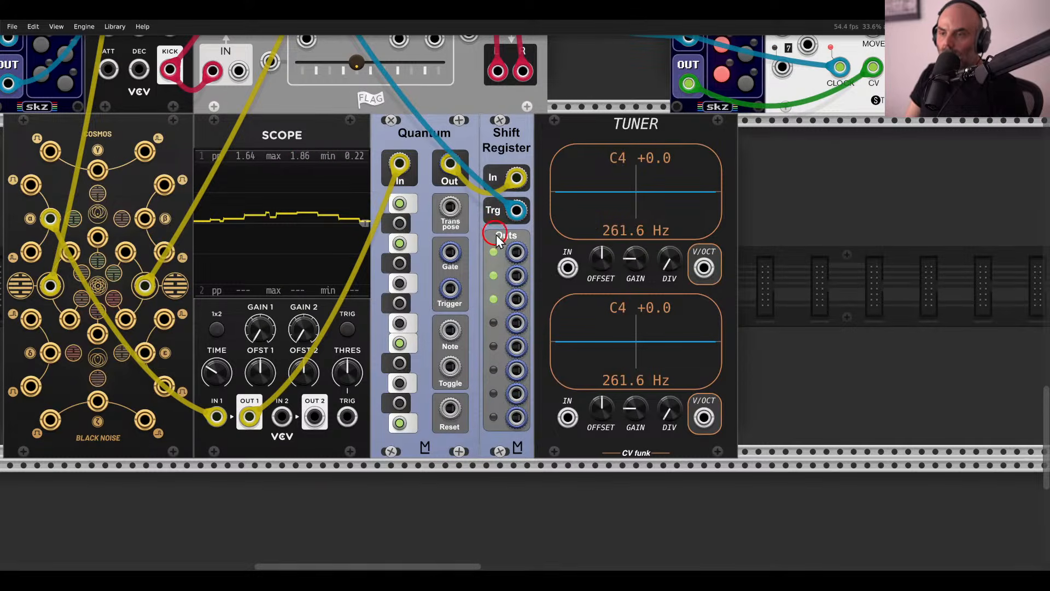
left_click_drag(516, 251, 568, 267)
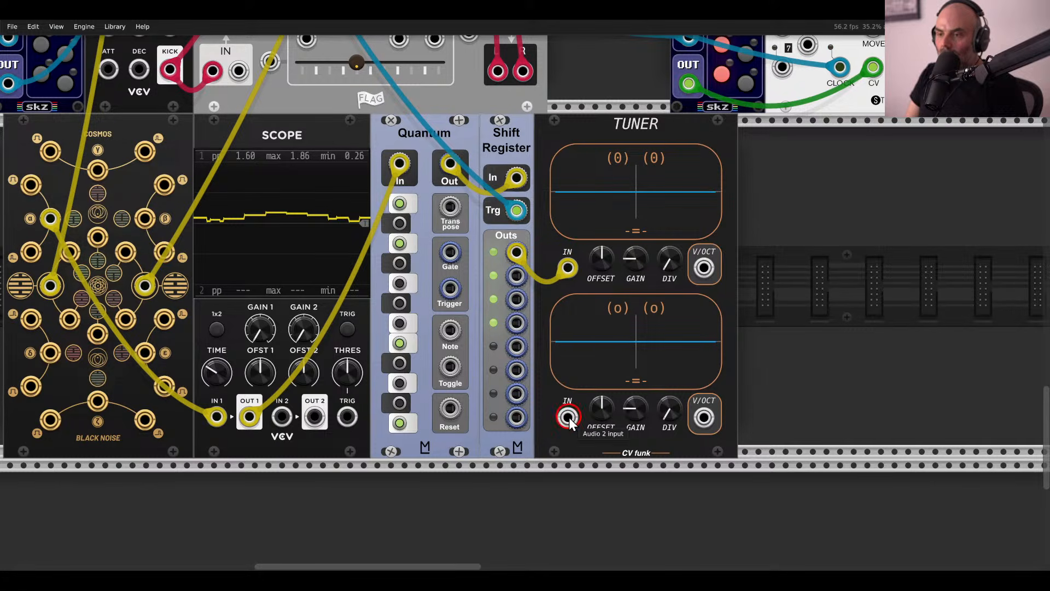
left_click_drag(568, 417, 516, 275)
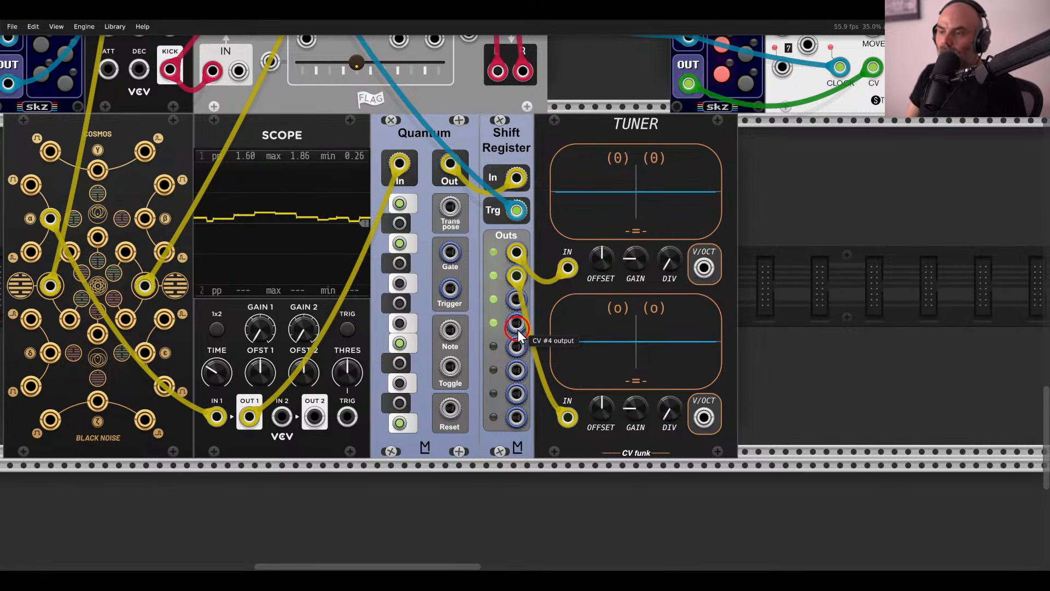
Delete the Tuner module.
right_click(588, 142)
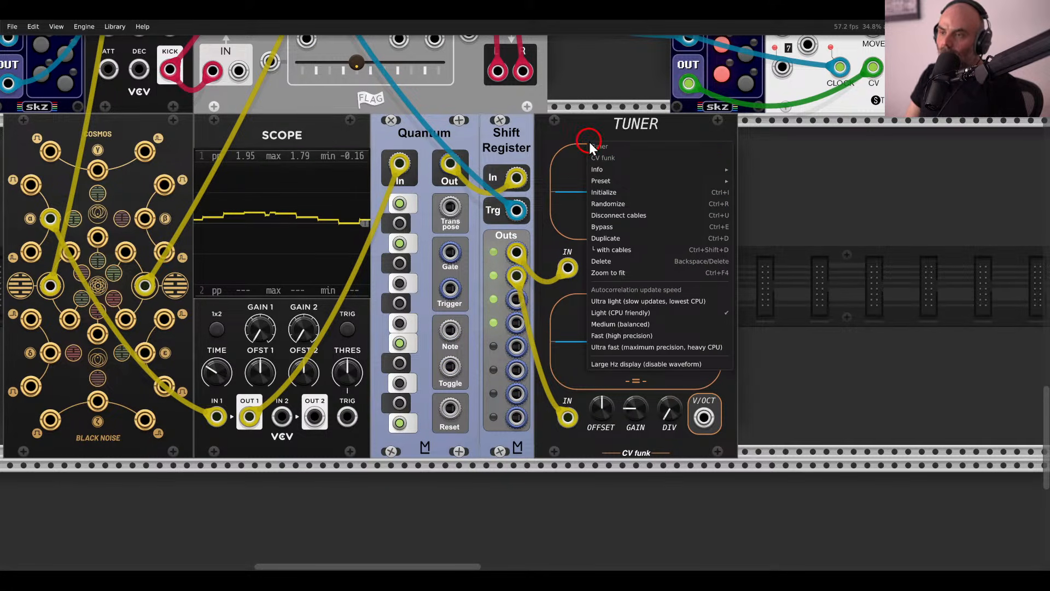
left_click(558, 172)
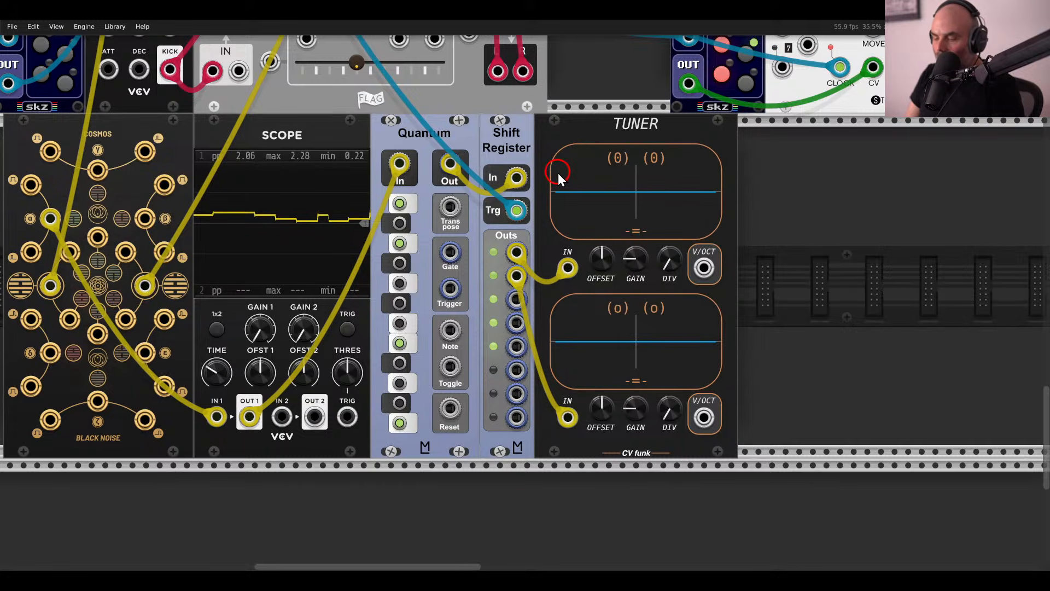
key("Delete")
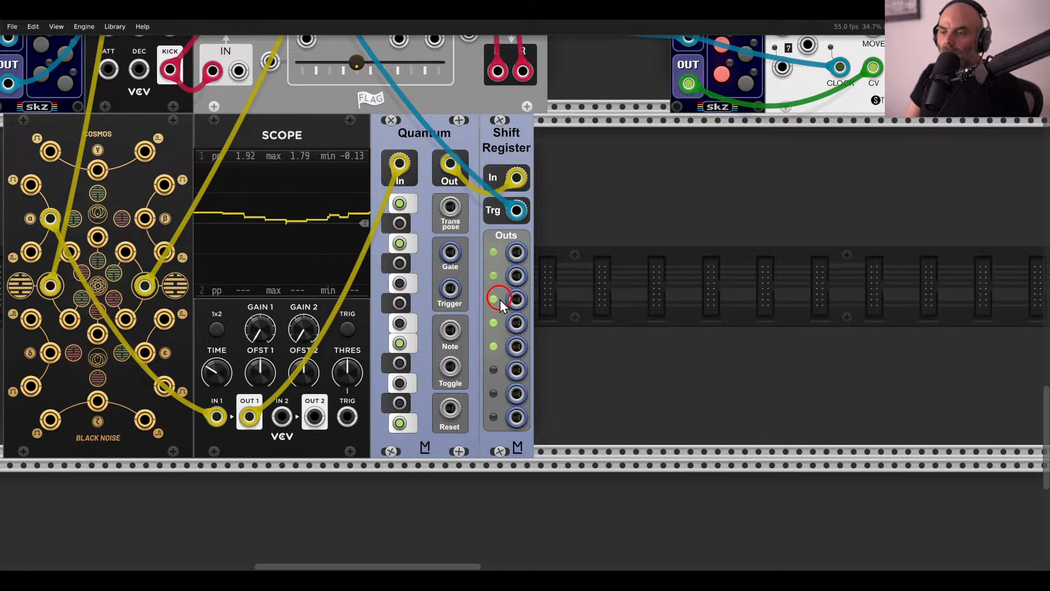
Search the module library for vco and place the Squinky Labs EV3 triple oscillator beside the Shift Register.
right_click(628, 268)
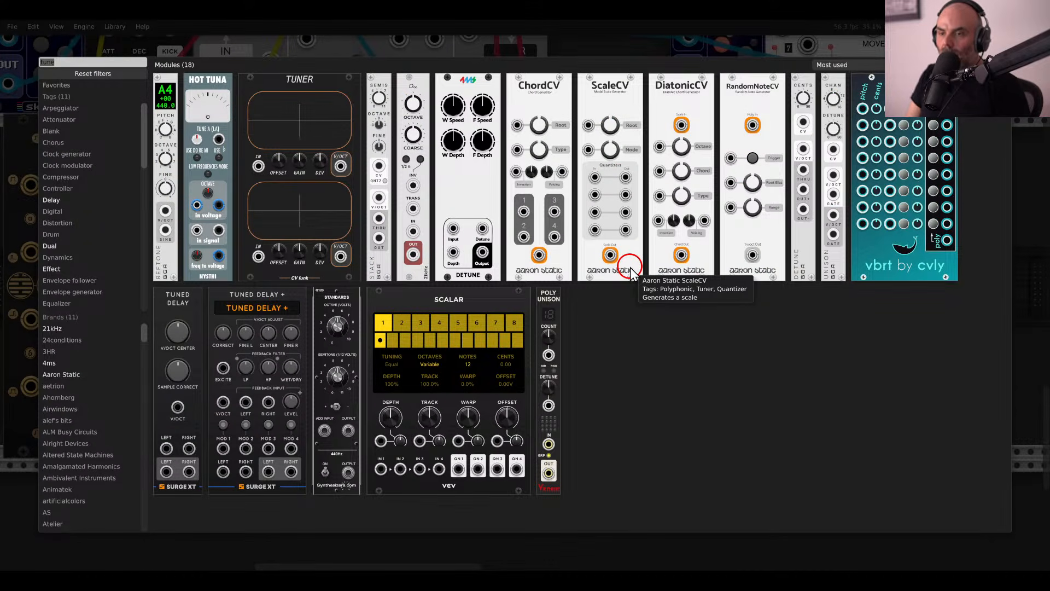
key("BackSpace")
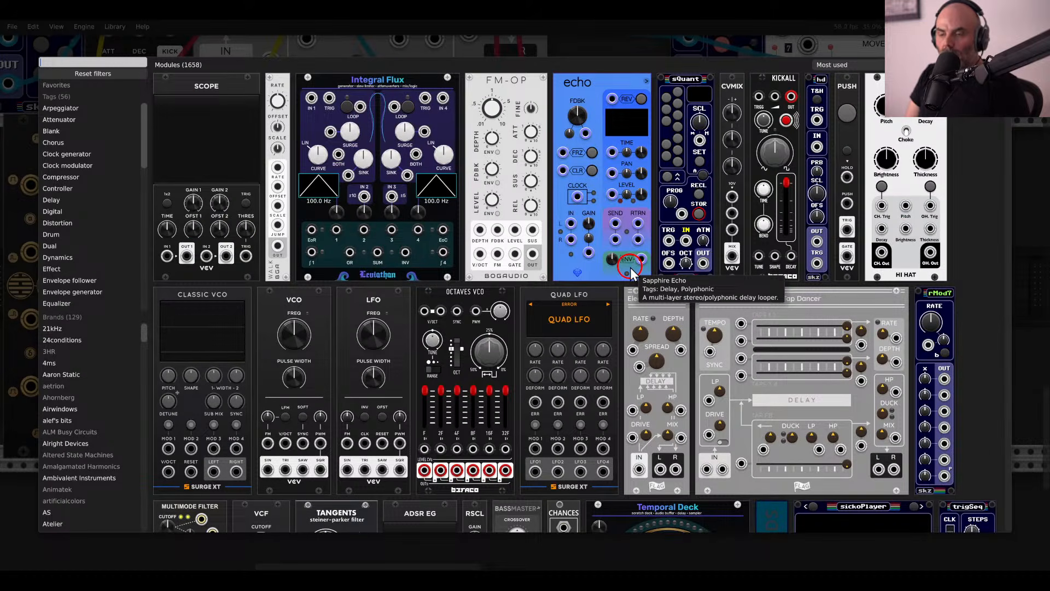
type("vco")
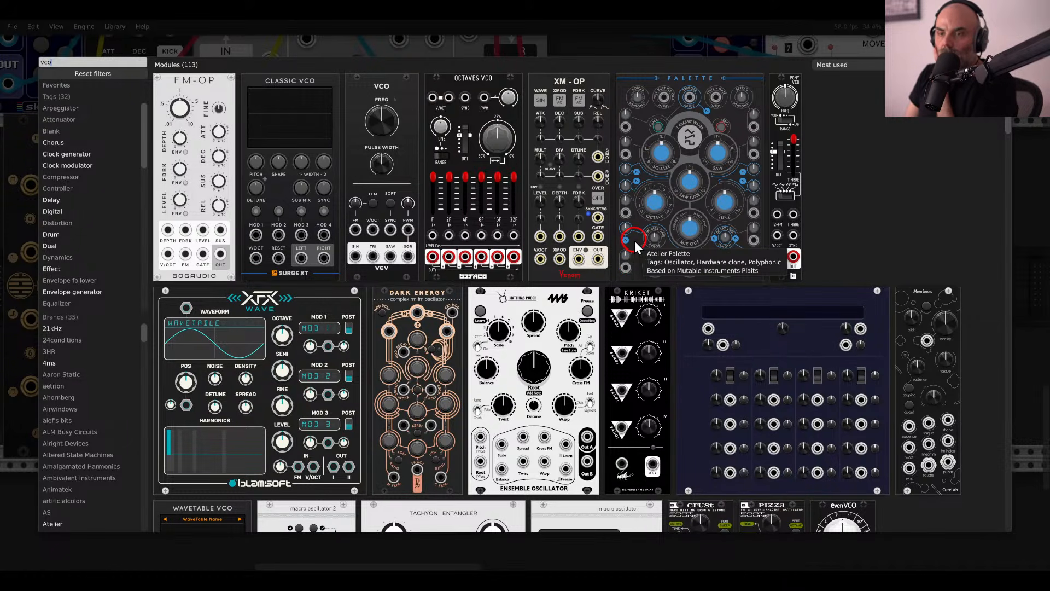
scroll(634, 243, "down", 8)
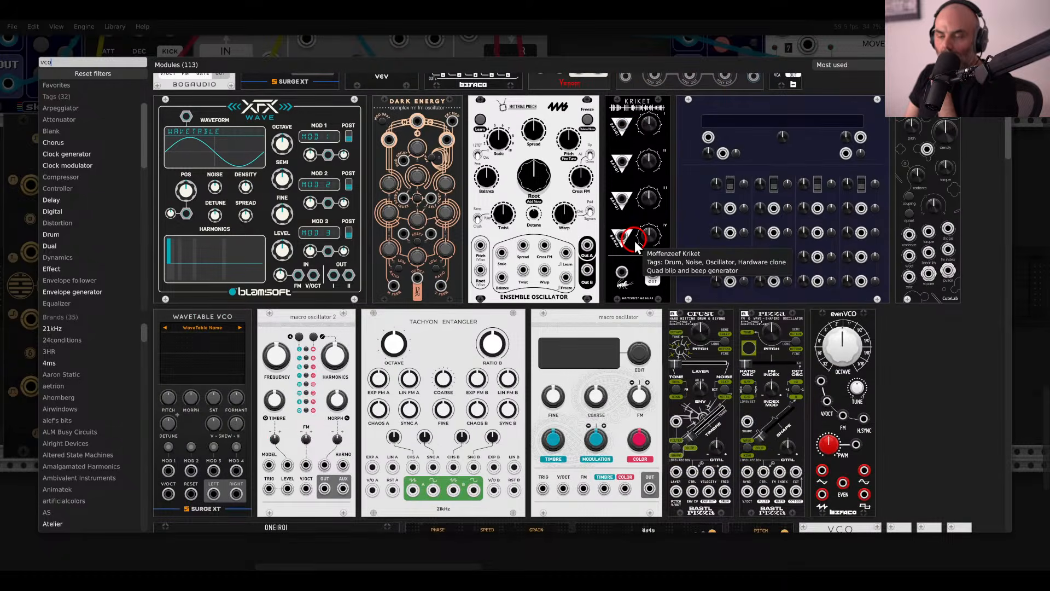
scroll(635, 244, "down", 4)
scroll(631, 240, "down", 11)
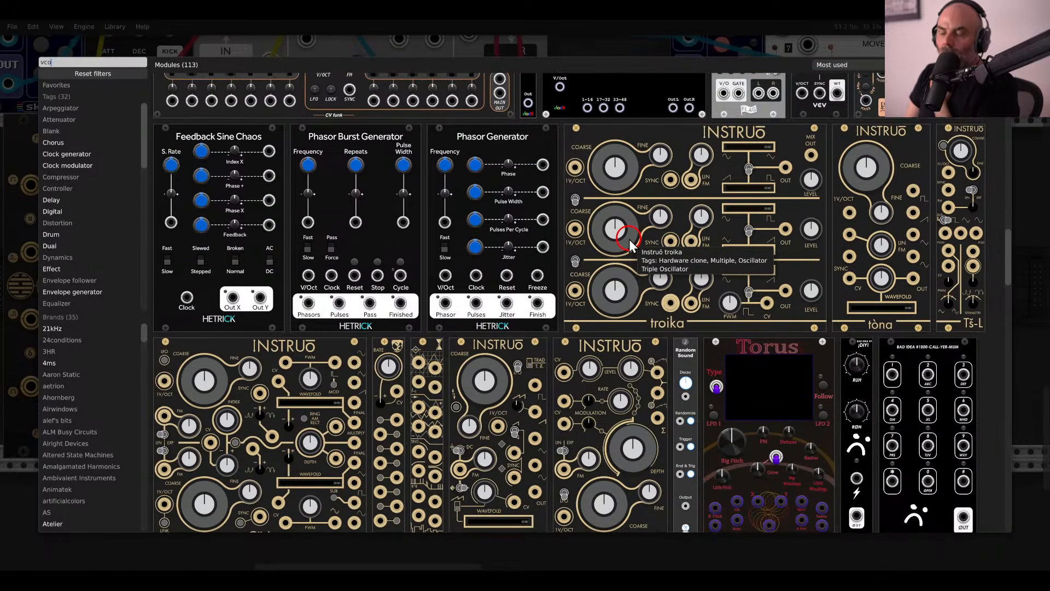
scroll(629, 239, "down", 8)
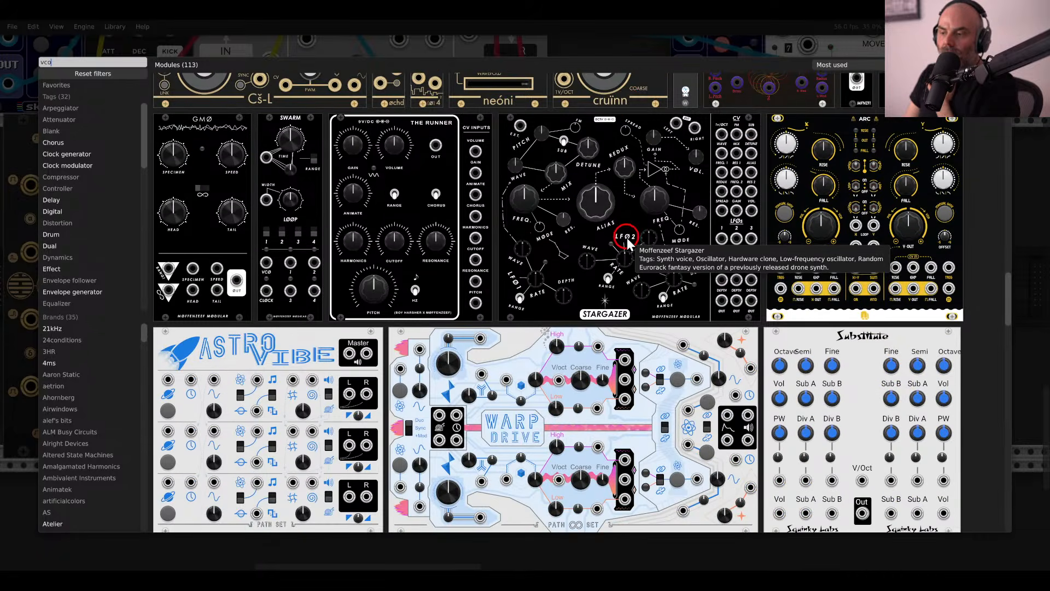
scroll(628, 243, "down", 2)
scroll(628, 240, "down", 6)
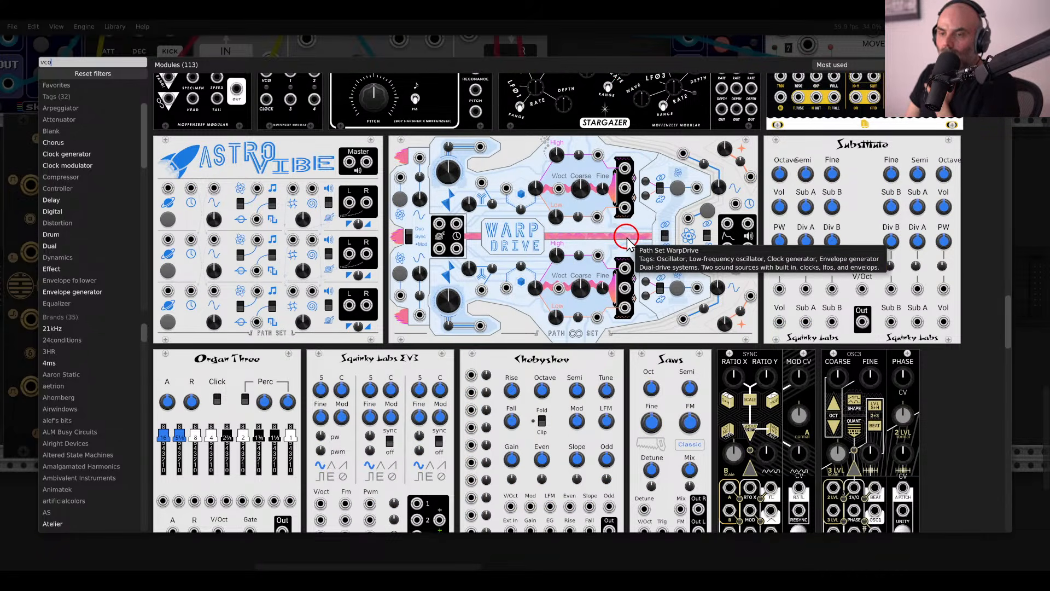
scroll(627, 242, "down", 5)
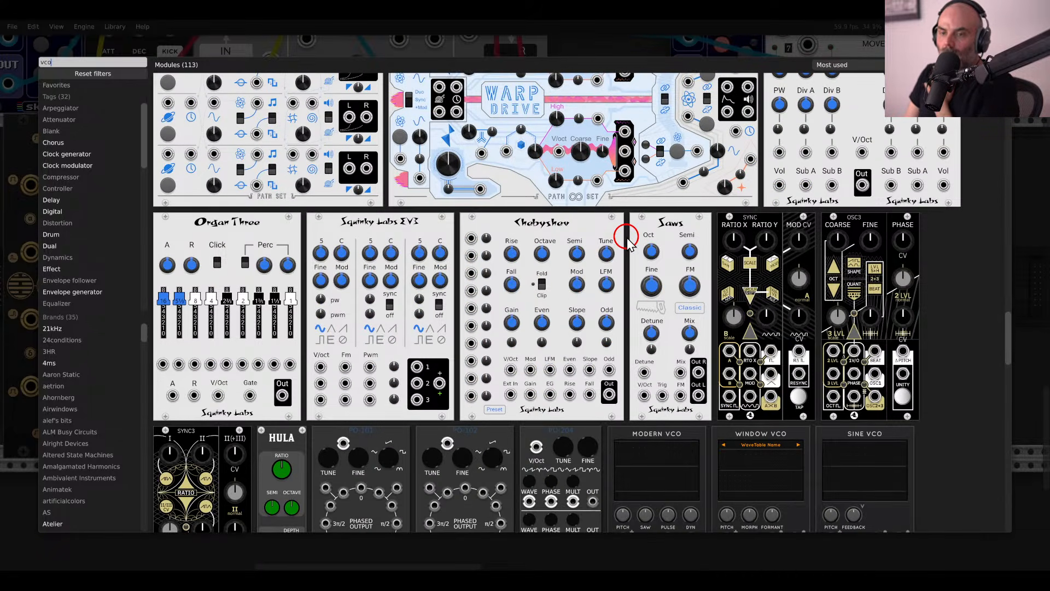
left_click(407, 235)
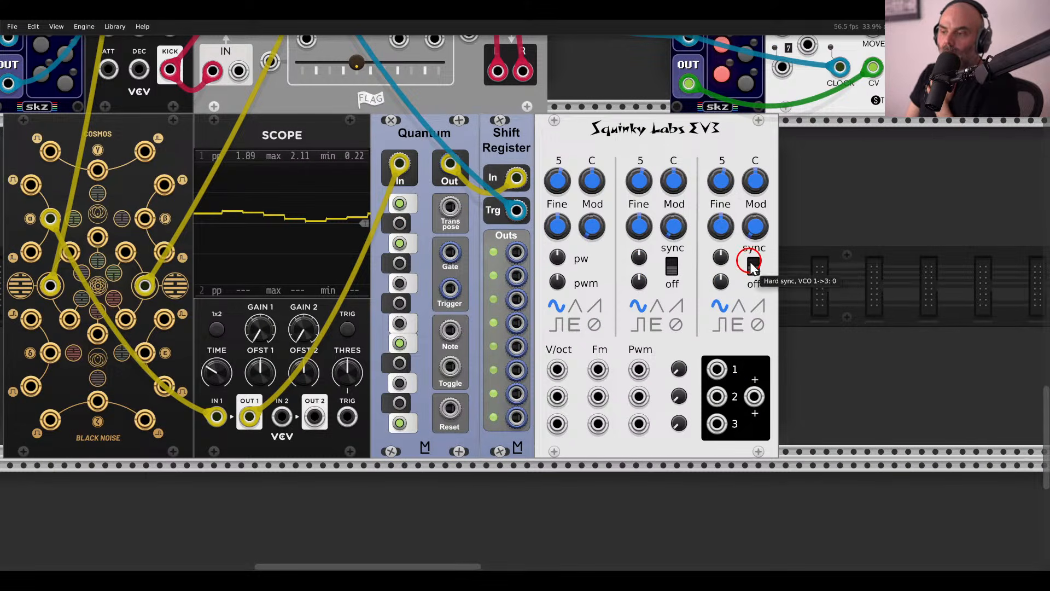
Patch Shift Register Outs 1, 4 and 7 into EV3's V/oct inputs 1, 2 and 3.
scroll(812, 241, "right", 2)
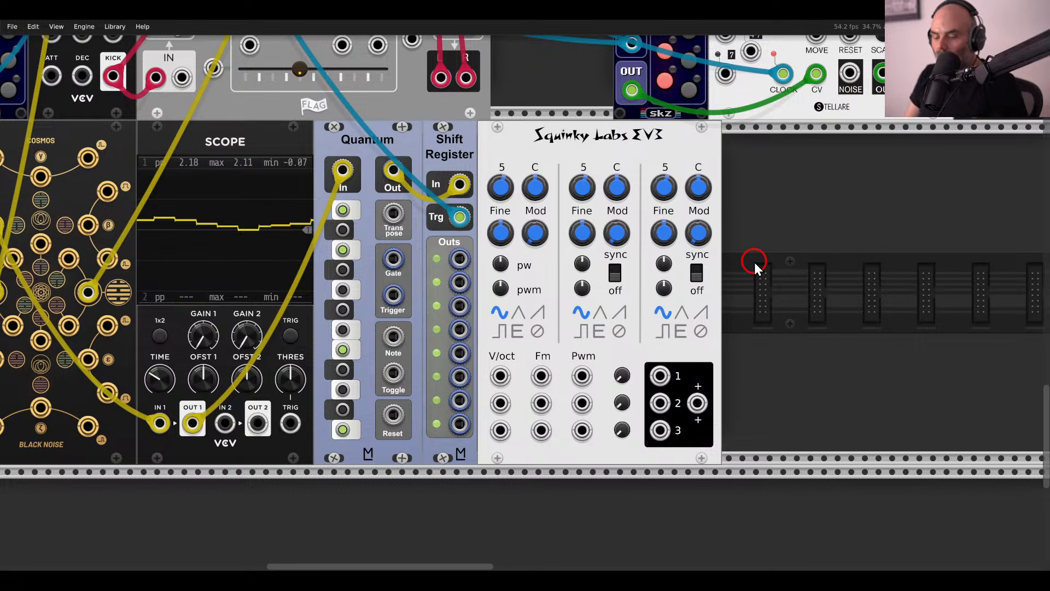
left_click_drag(462, 258, 461, 306)
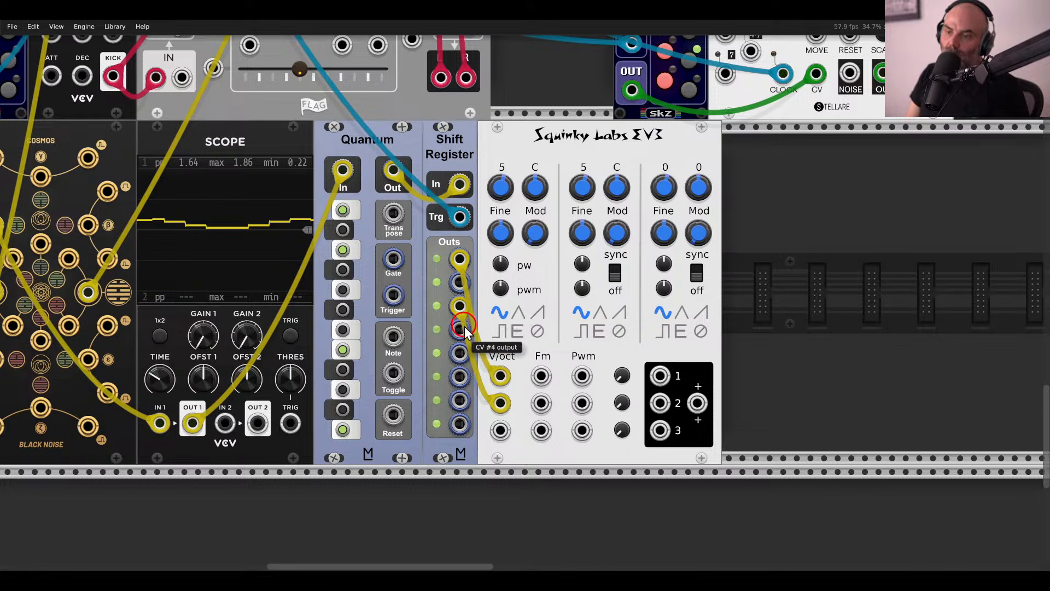
left_click_drag(459, 353, 499, 430)
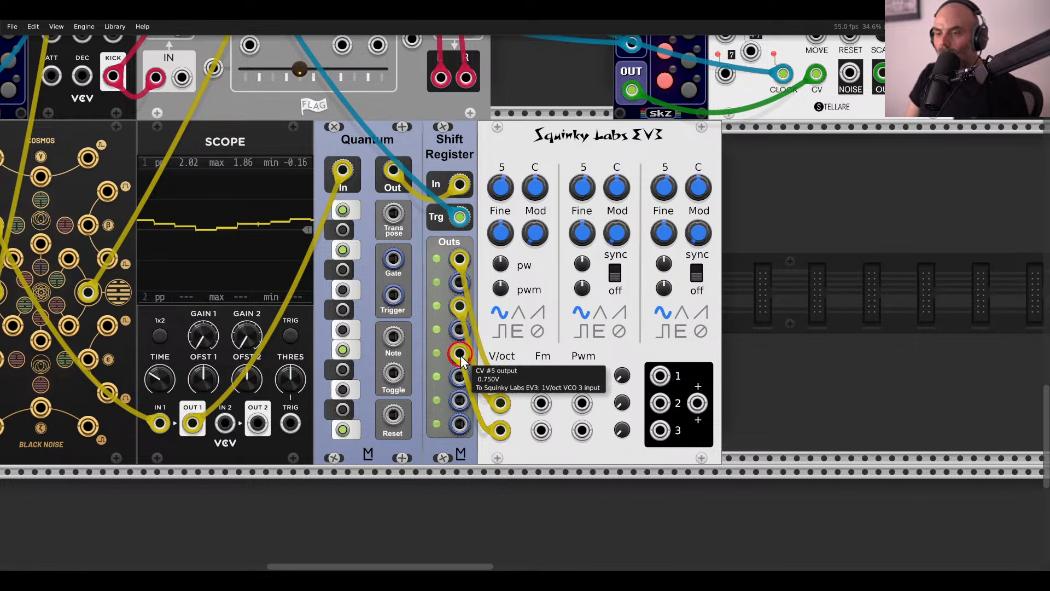
left_click_drag(461, 352, 460, 400)
left_click_drag(459, 306, 459, 328)
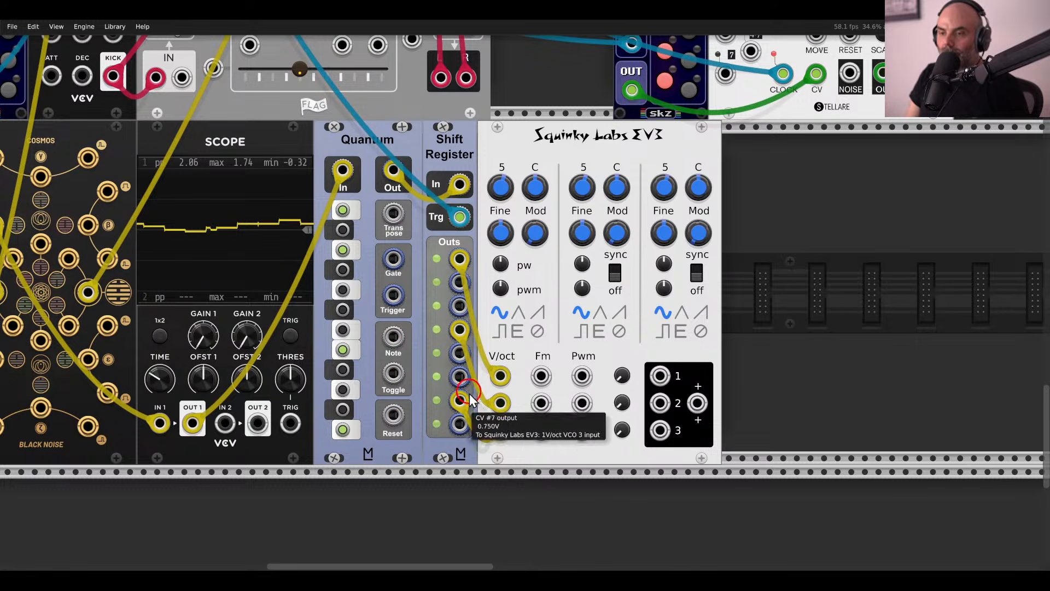
Search the module library for filter and place the Venom Multimode Filter beside the EV3.
scroll(796, 287, "right", 3)
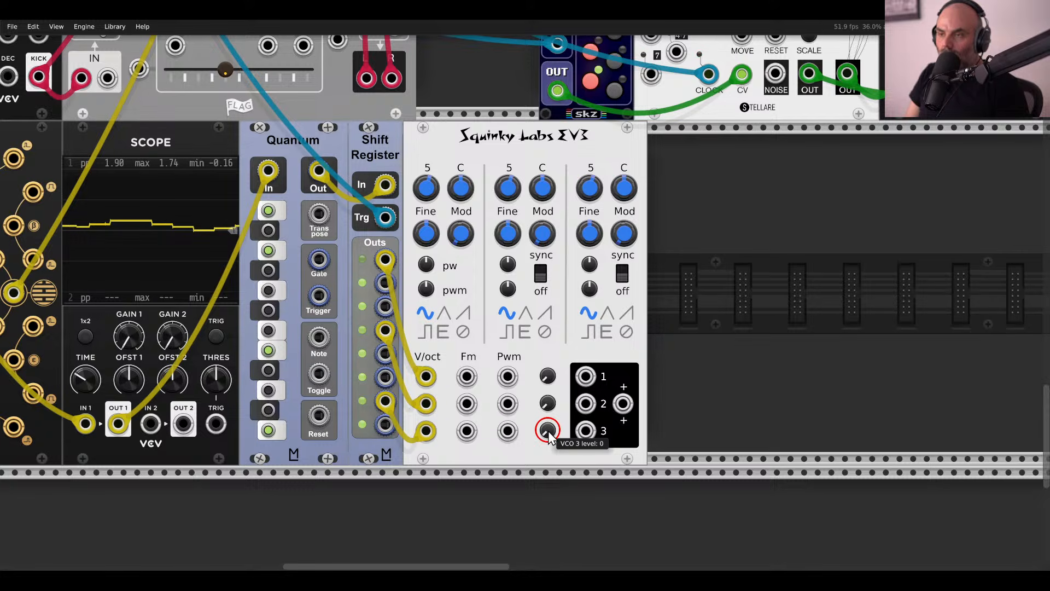
right_click(704, 322)
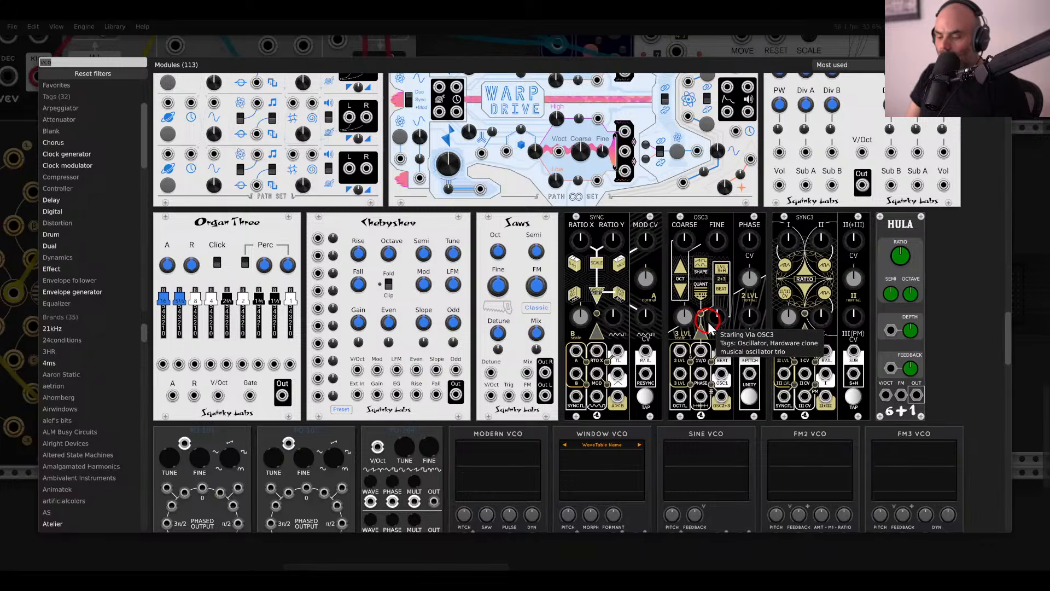
type("filter")
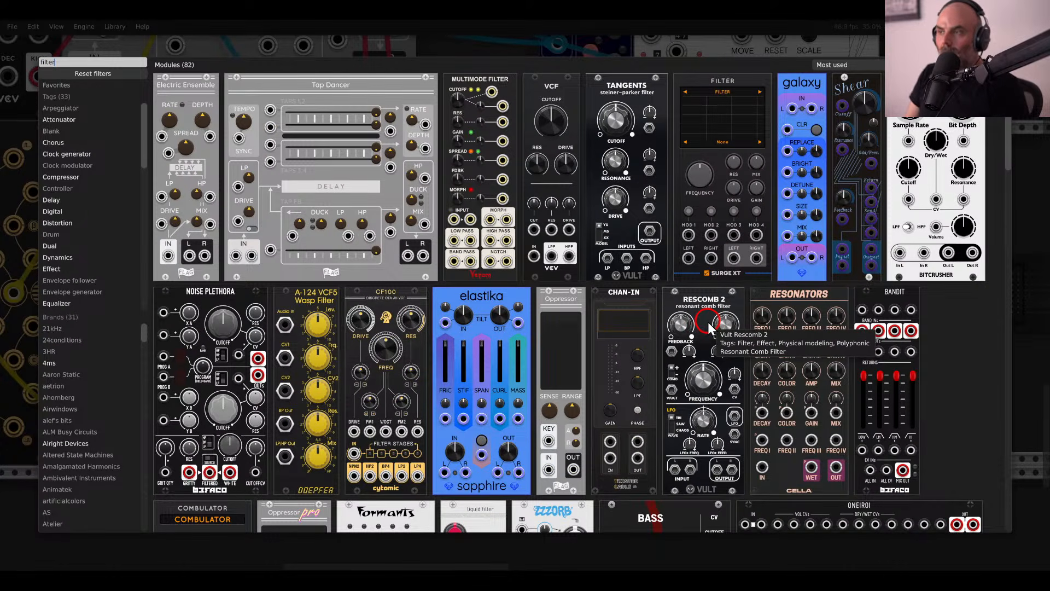
left_click(506, 125)
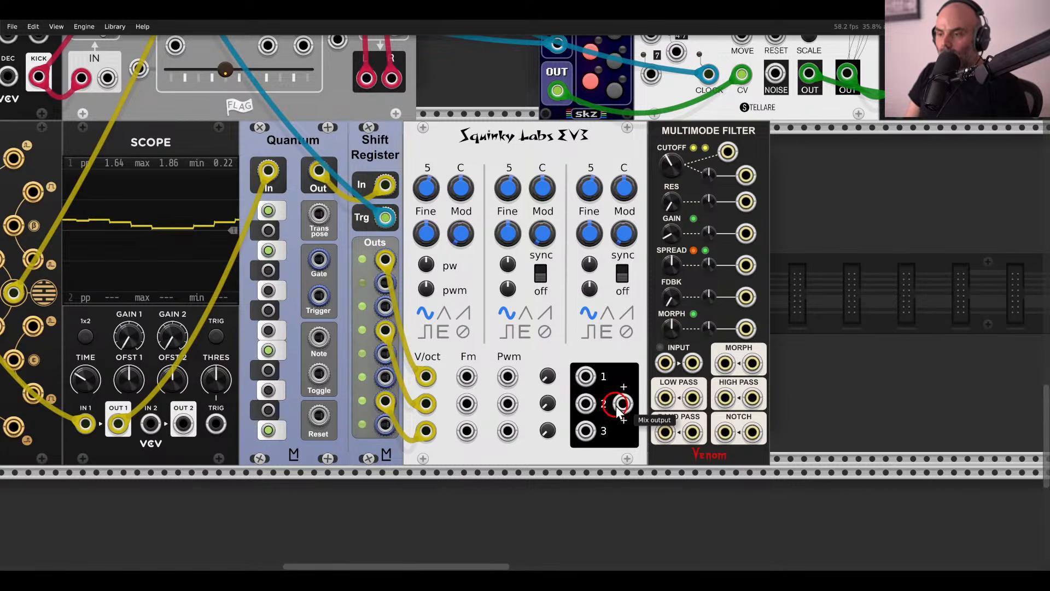
Patch EV3's mix output into the Multimode Filter's left input and its stereo Low Pass outputs into a free MixMaster channel.
left_click_drag(623, 403, 693, 384)
scroll(668, 396, "up", 10)
scroll(669, 396, "up", 10)
scroll(648, 333, "down", 11)
scroll(647, 334, "down", 8)
scroll(693, 384, "up", 20)
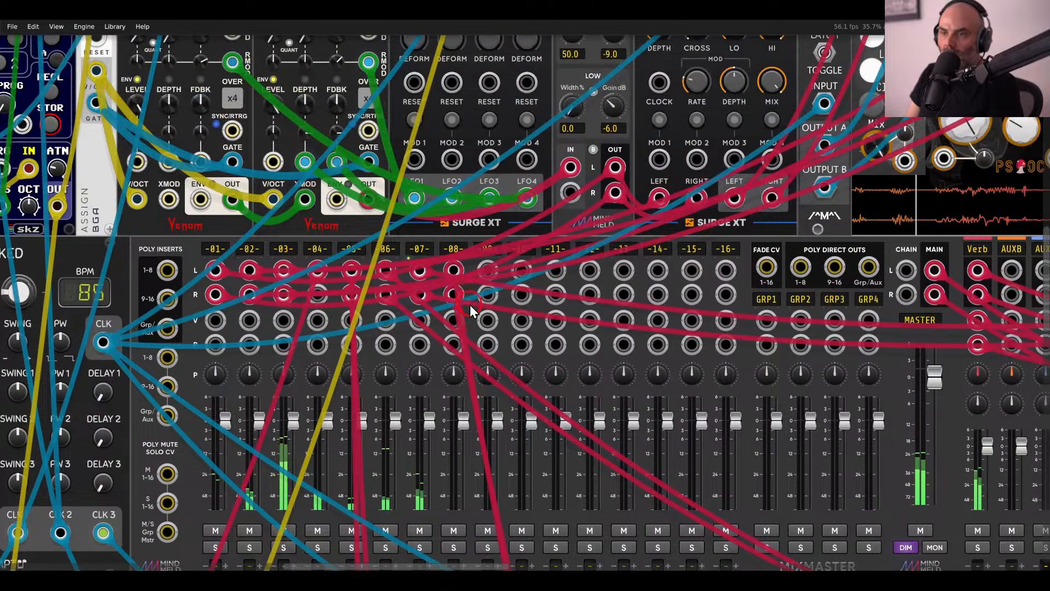
scroll(470, 304, "down", 15)
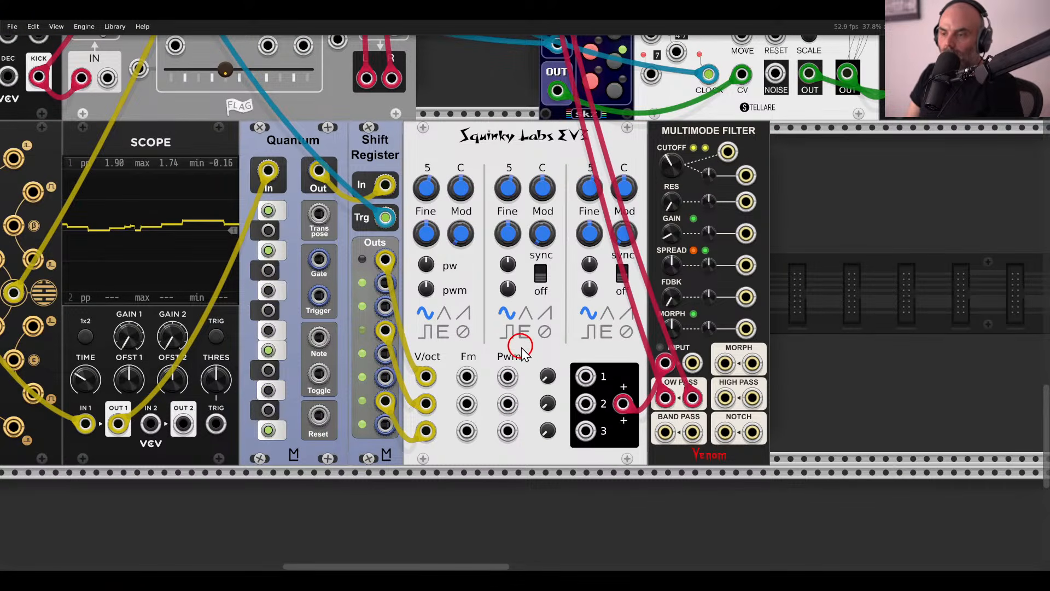
Raise the levels of all three EV3 oscillators and set VCO 1's octave transpose to -3.
left_click_drag(524, 263, 523, 253)
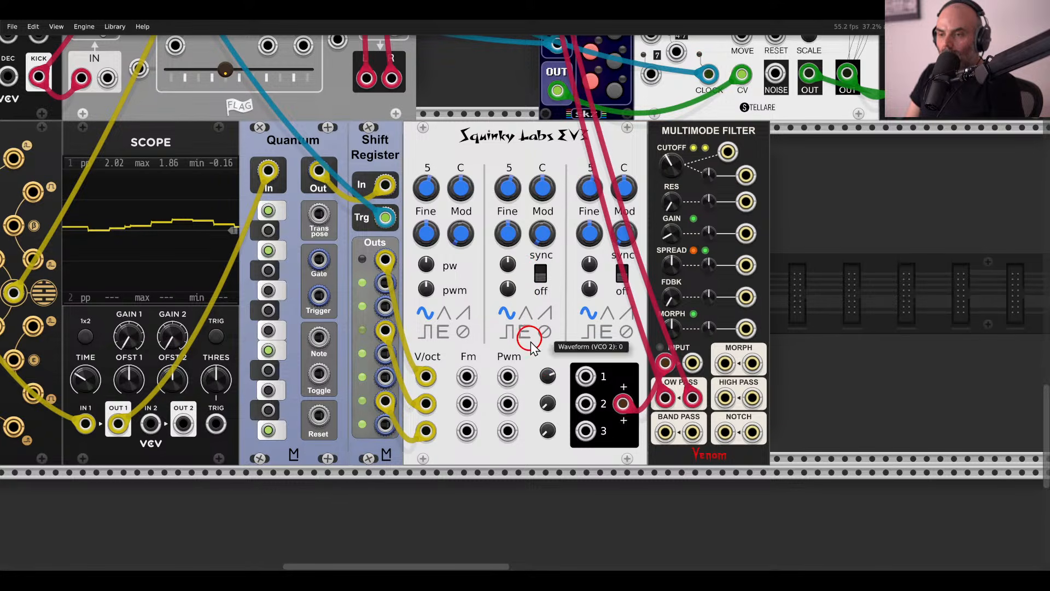
left_click_drag(546, 401, 528, 296)
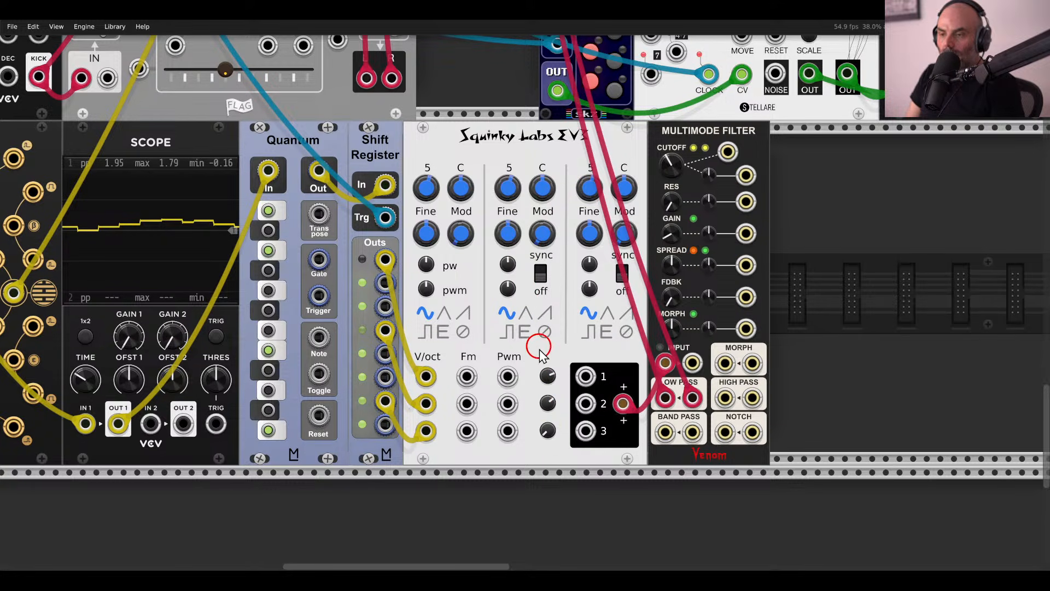
left_click_drag(547, 428, 529, 319)
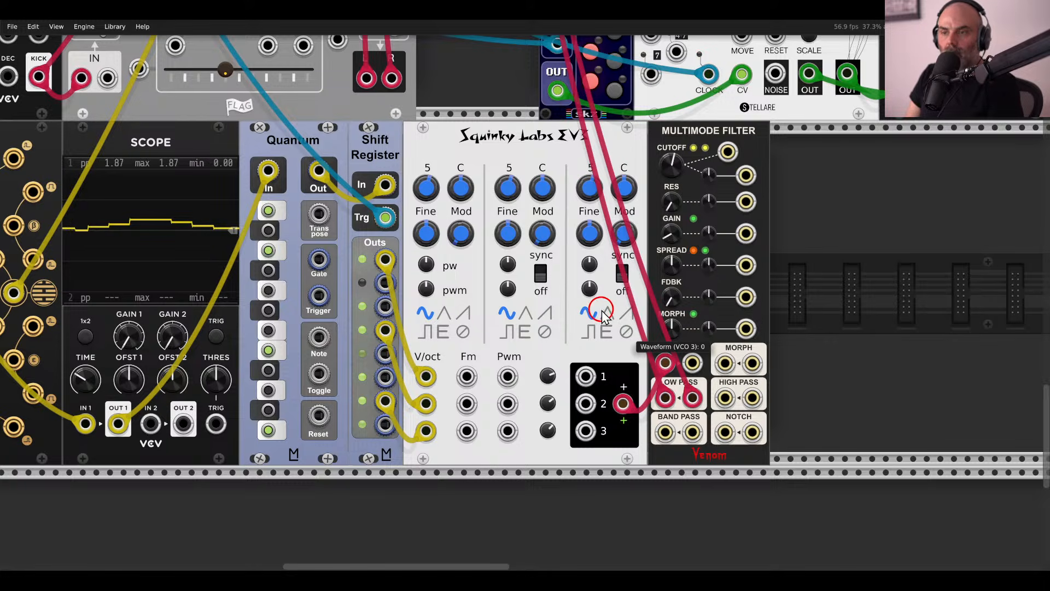
left_click_drag(426, 188, 432, 216)
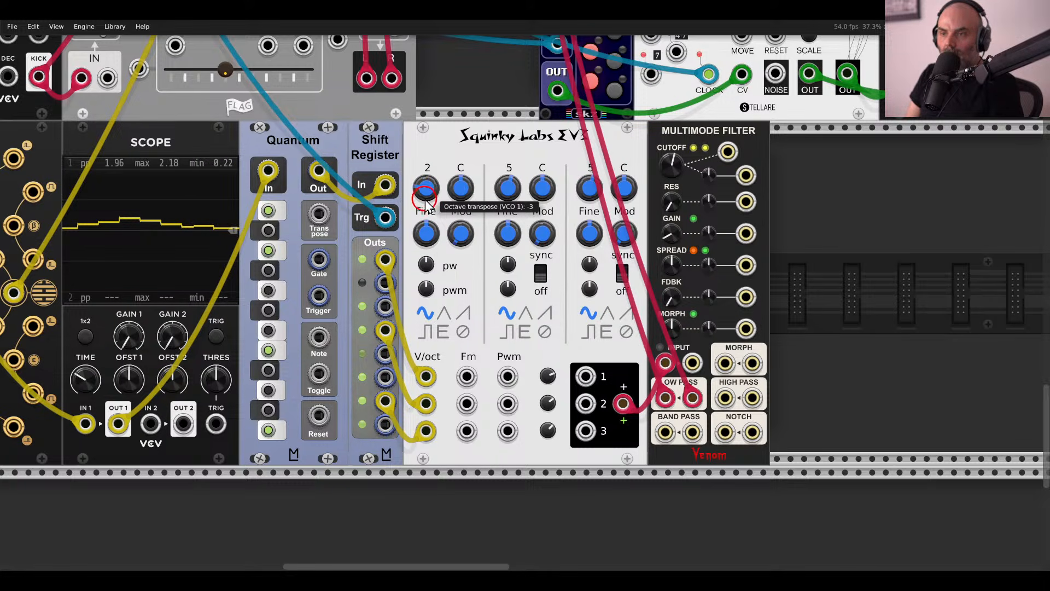
Set the EV3 oscillator octaves to 3 for VCO 1, 3 for VCO 2 and 4 for VCO 3.
left_click_drag(508, 188, 503, 222)
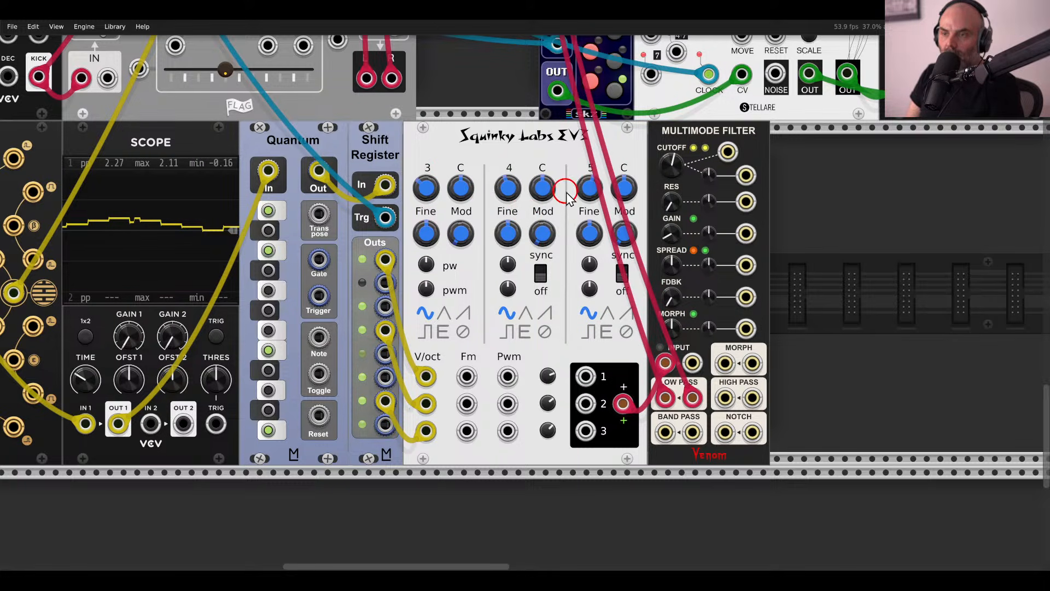
left_click_drag(590, 212, 575, 255)
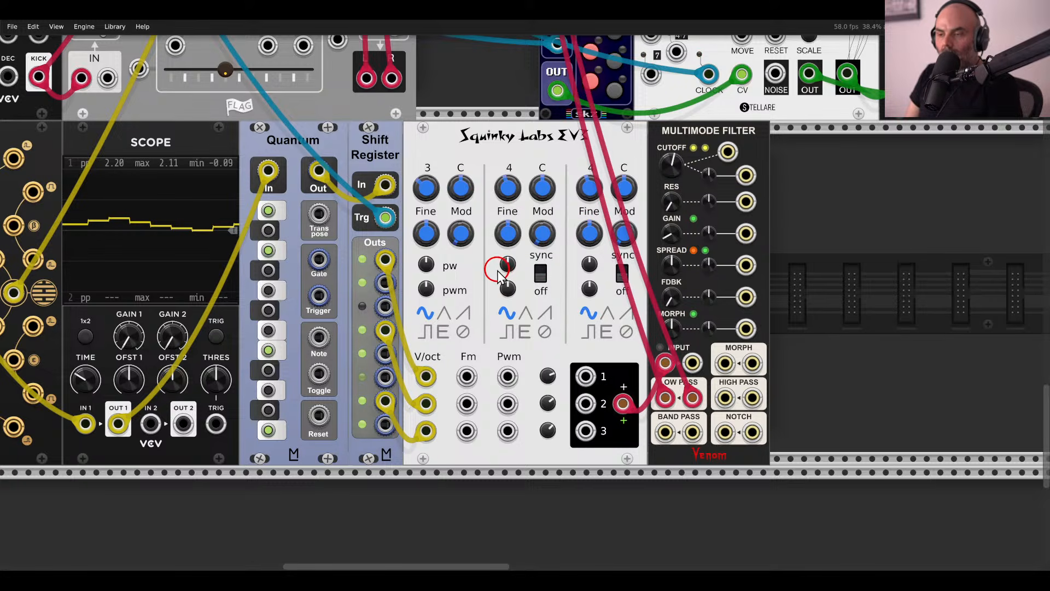
mouse_move(426, 188)
left_mouse_down()
mouse_move(431, 170)
mouse_move(429, 200)
left_mouse_up()
left_click_drag(509, 186, 511, 210)
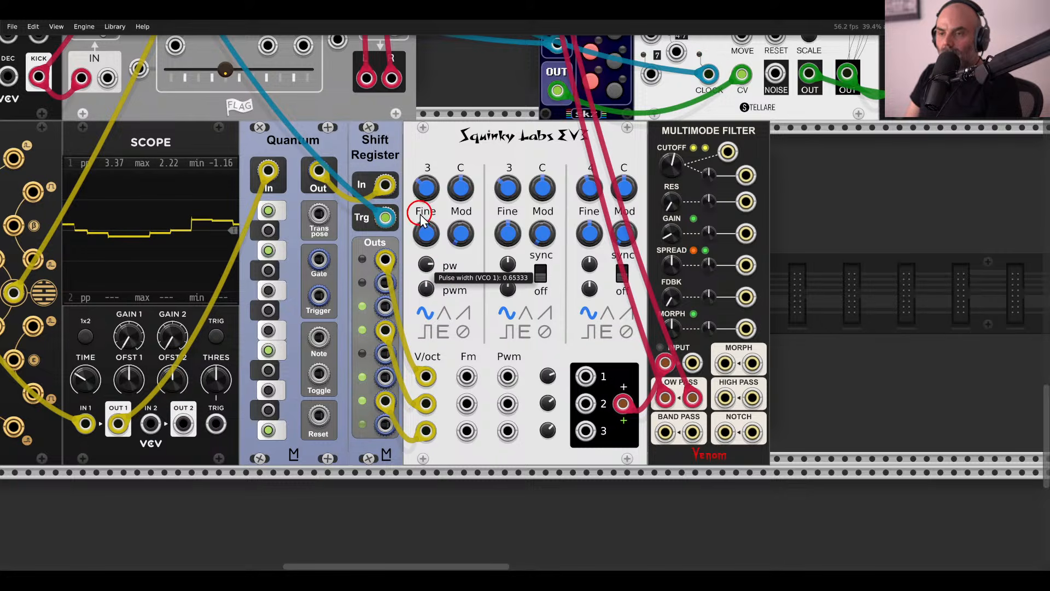
Switch the waveform of all three EV3 oscillators to square.
left_click(427, 333)
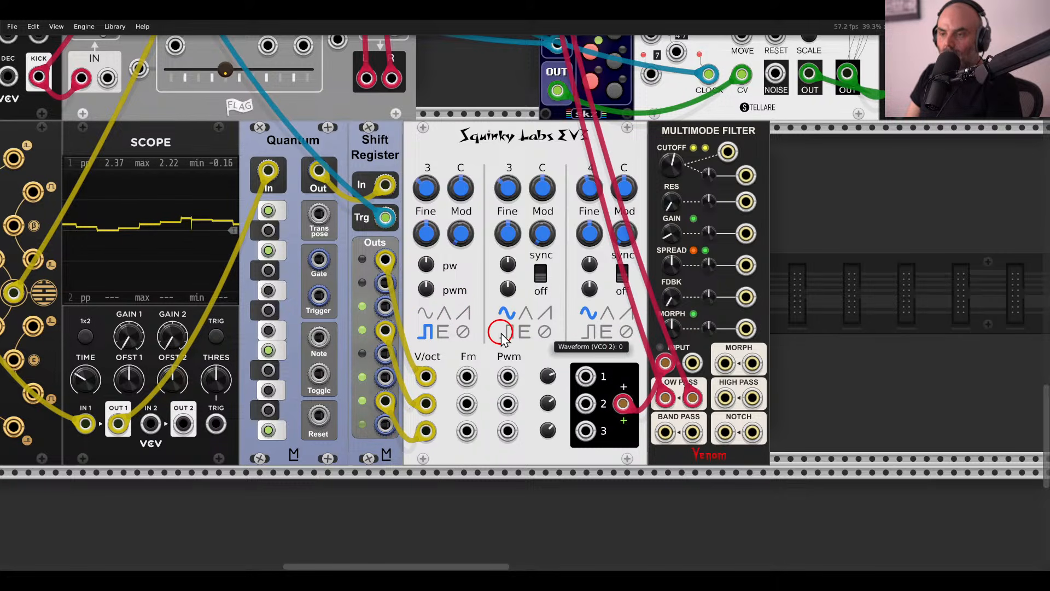
left_click(506, 333)
left_click(590, 332)
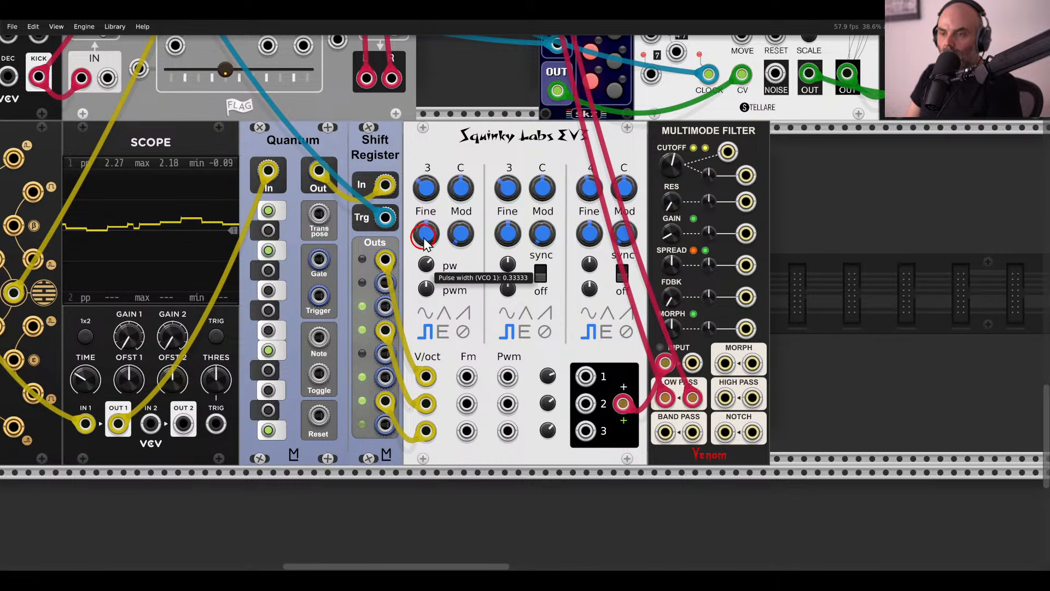
Search the module library for quad and place the Surge XT Quad LFO beside the Multimode Filter.
right_click(800, 268)
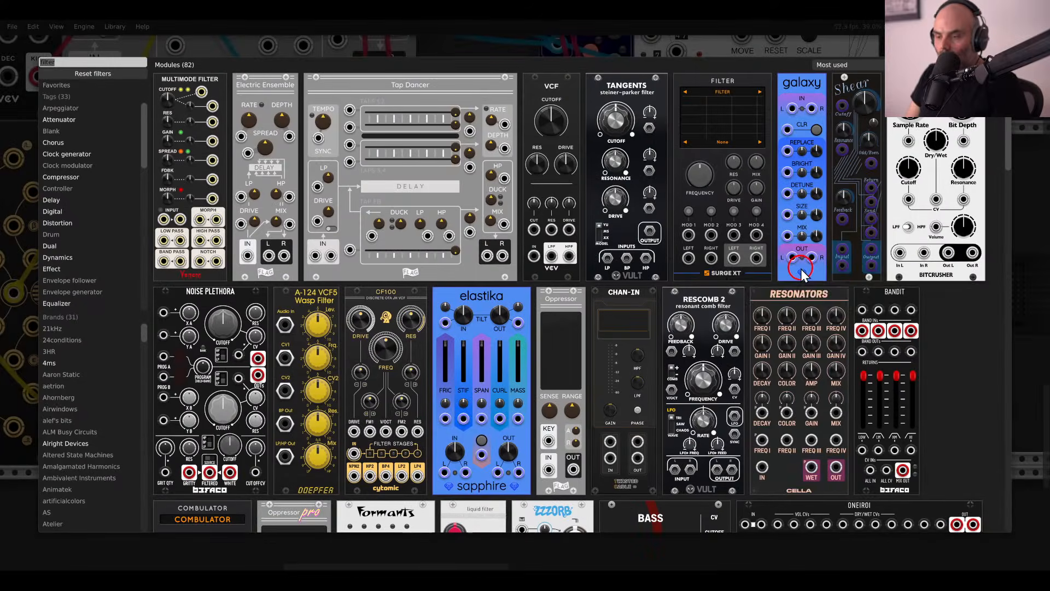
type("quad")
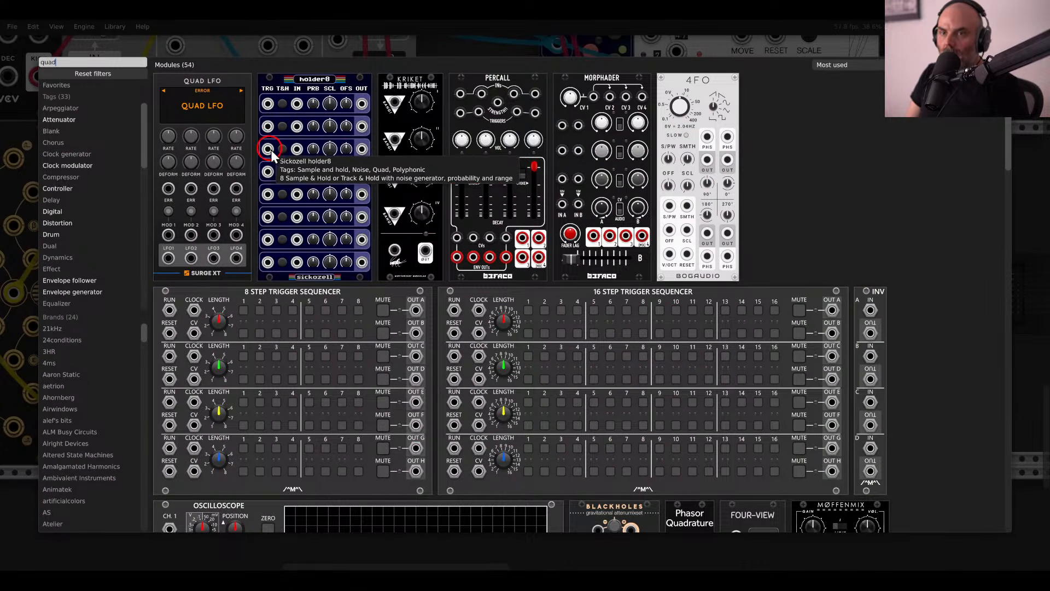
left_click(229, 129)
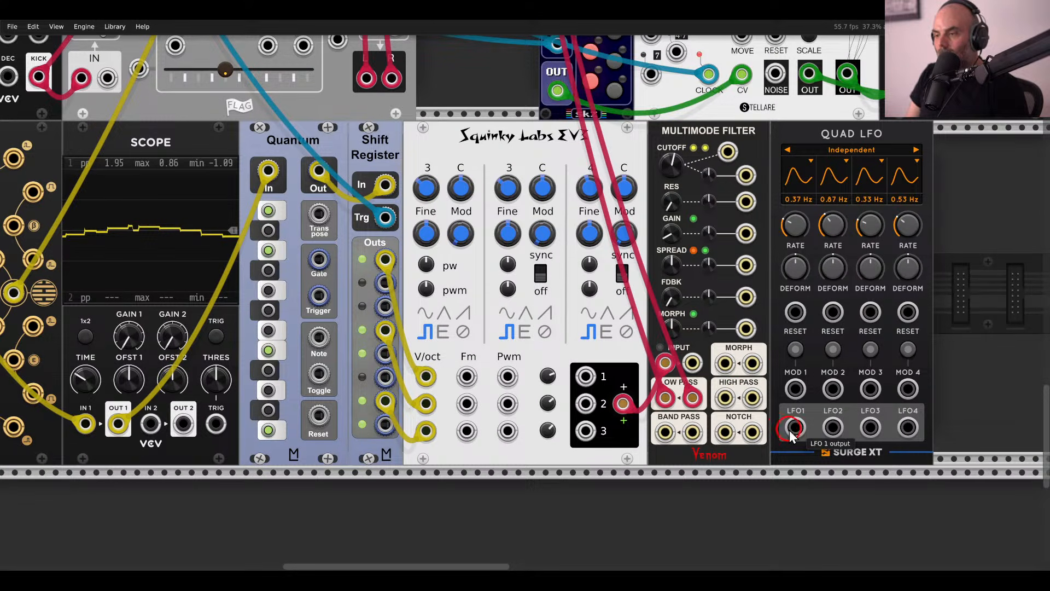
Lower VCO 1's level on the EV3 and set the octaves of VCO 1 and VCO 2 to 4.
left_click_drag(548, 376, 549, 441)
left_click_drag(431, 187, 429, 171)
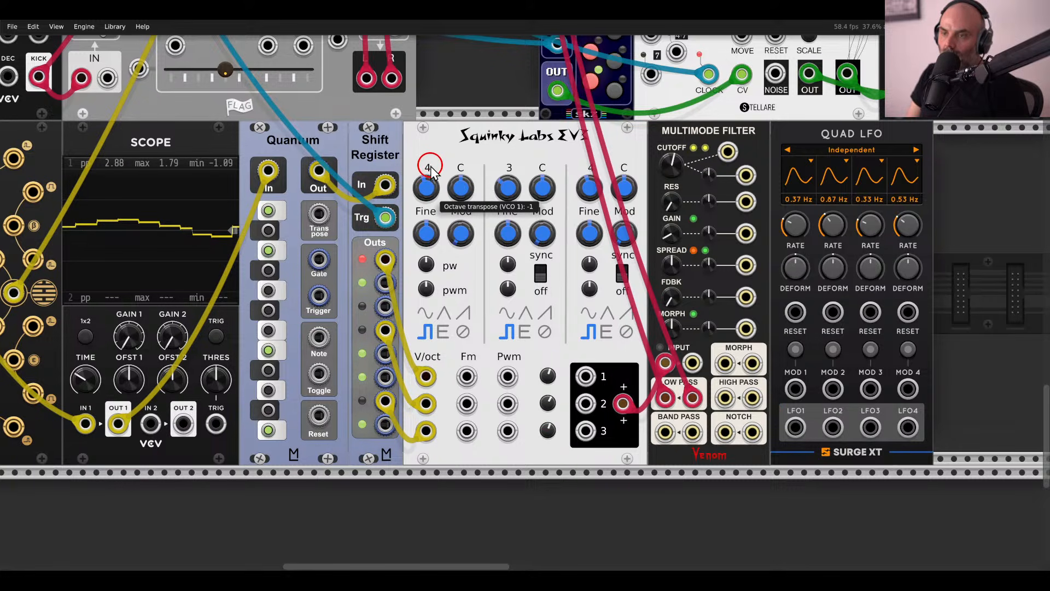
left_click_drag(518, 194, 518, 181)
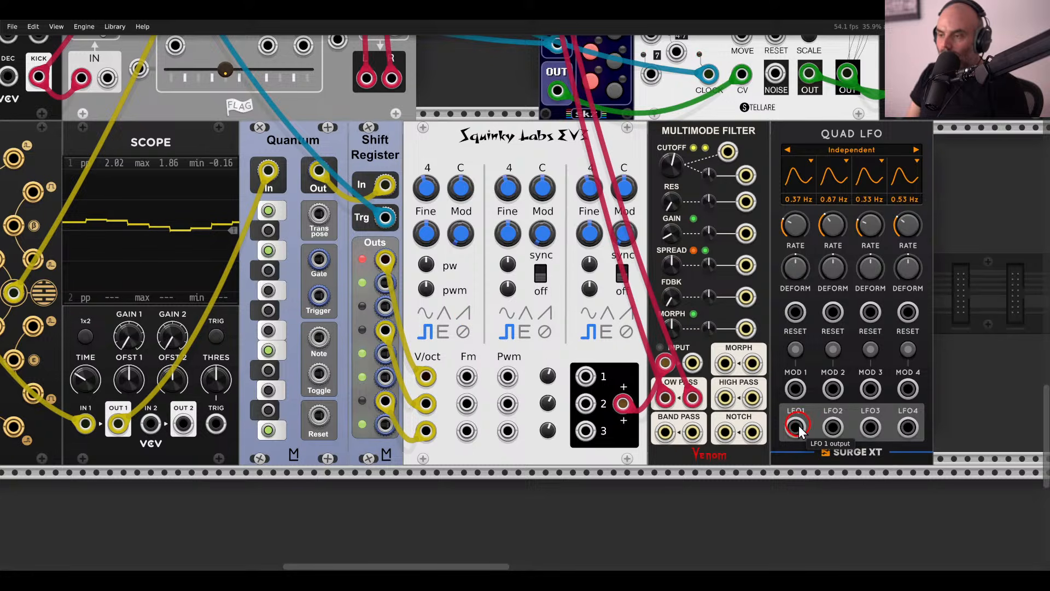
Patch Quad LFO outputs 1, 2 and 3 into the EV3's Pwm inputs 1, 2 and 3.
left_click_drag(795, 427, 508, 376)
left_click_drag(832, 427, 507, 403)
left_click_drag(870, 427, 510, 428)
Try higher pulse widths on all three EV3 oscillators with LFO 1 at 18.6 Hz, and reset the pulse widths to default.
left_click_drag(427, 265, 423, 211)
left_click_drag(509, 264, 506, 207)
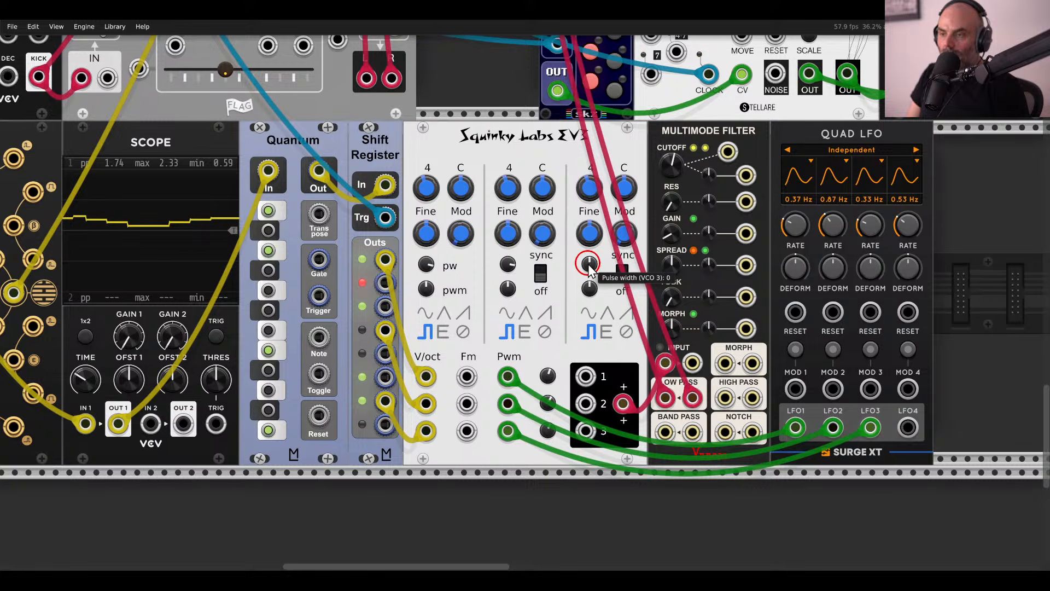
left_click_drag(588, 263, 586, 203)
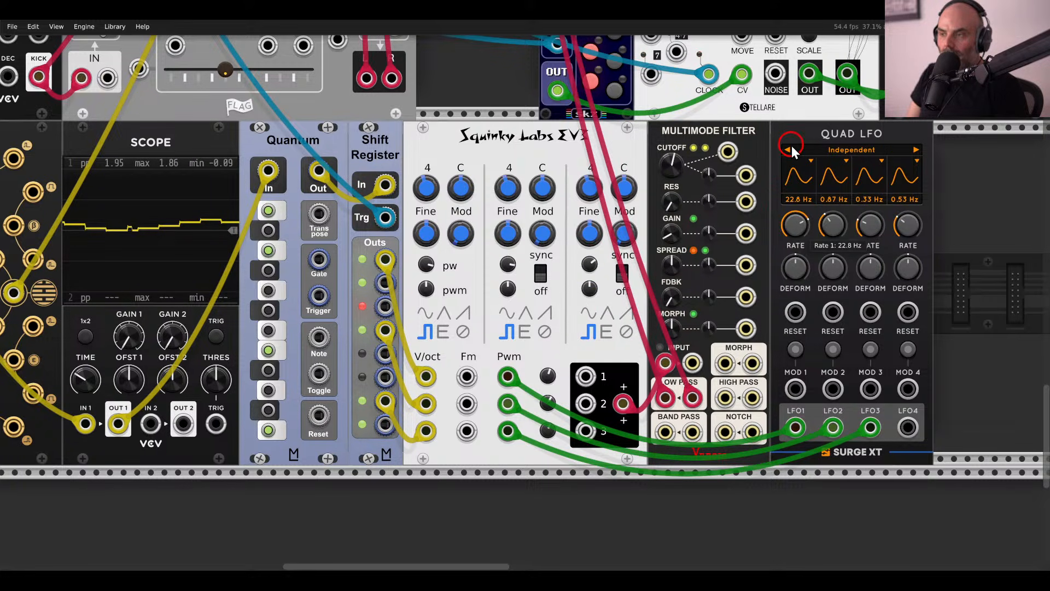
left_click_drag(792, 147, 785, 158)
double_click(428, 263)
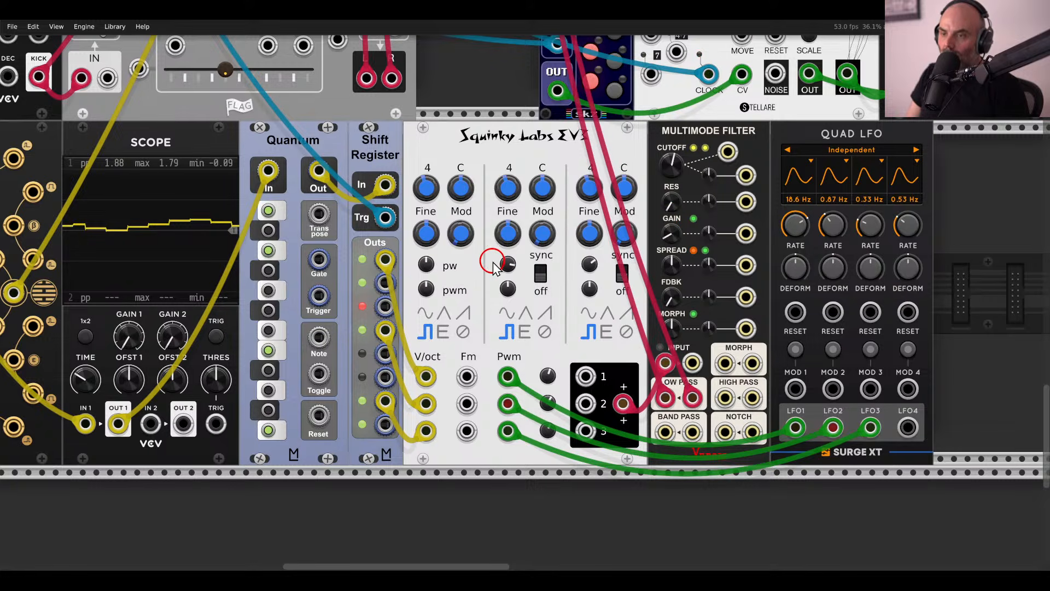
double_click(507, 265)
double_click(589, 265)
Raise the pulse width modulation amount of all three EV3 oscillators.
double_click(424, 265)
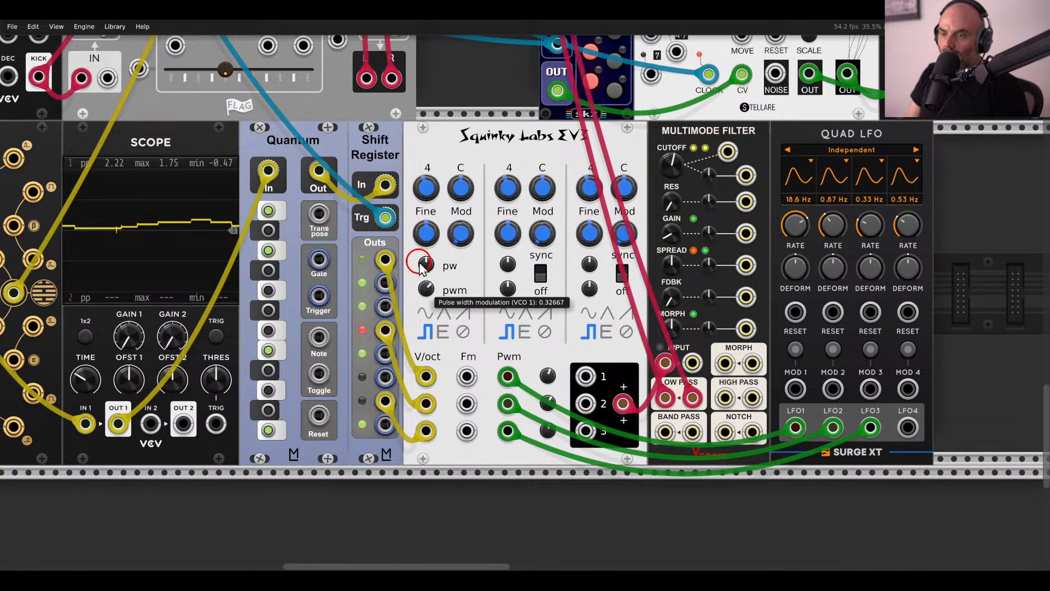
double_click(508, 288)
double_click(590, 288)
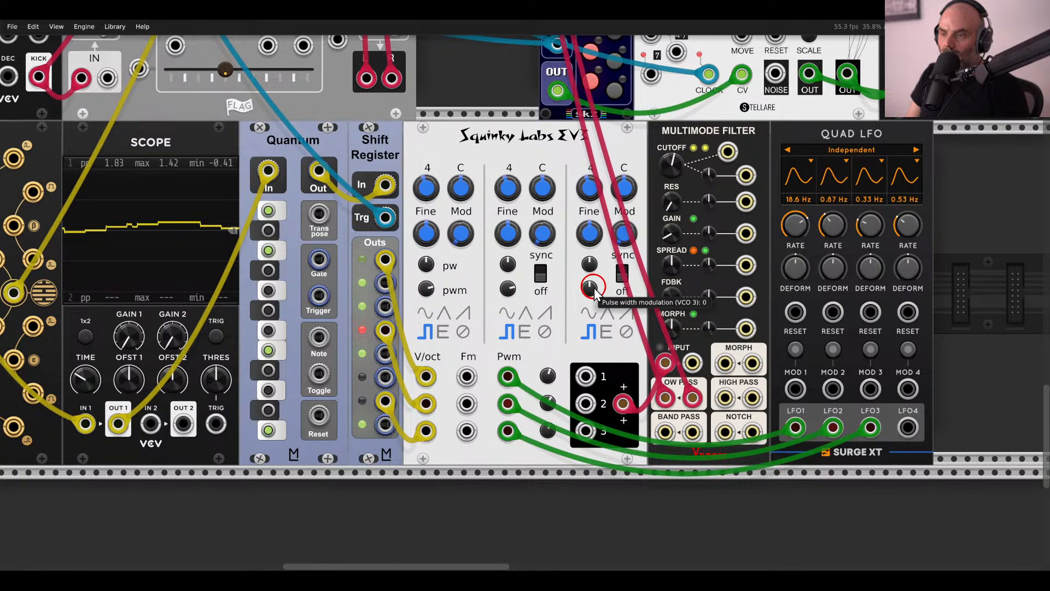
left_click_drag(594, 288, 589, 256)
Set the rates of LFOs 1, 2 and 3 to 2.45, 5.36 and 1.34 Hz and lower the Multimode Filter's cutoff.
left_click_drag(796, 228, 806, 273)
left_click_drag(832, 224, 862, 202)
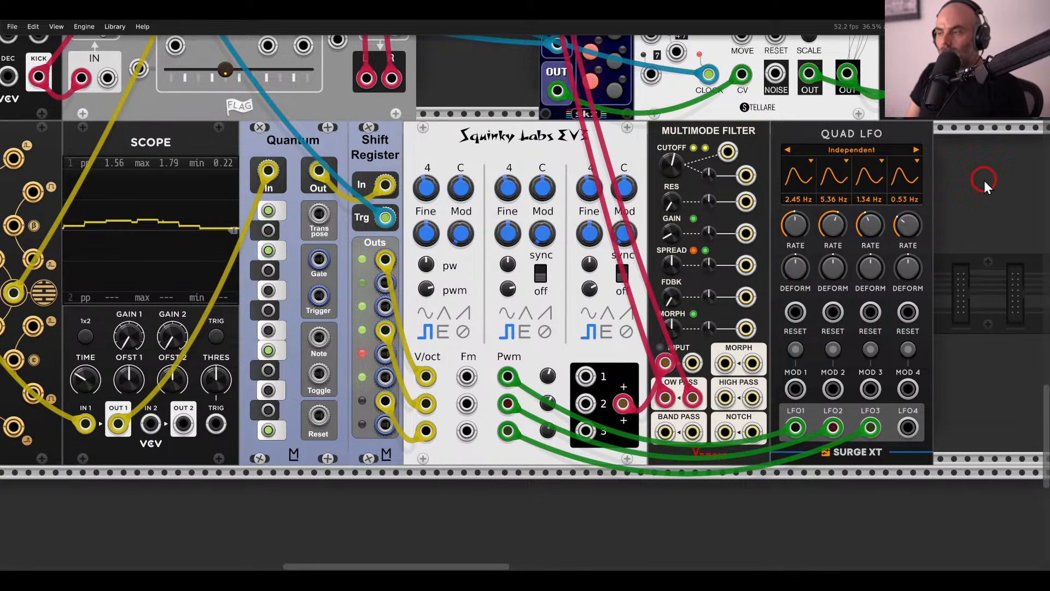
left_click_drag(672, 131, 681, 186)
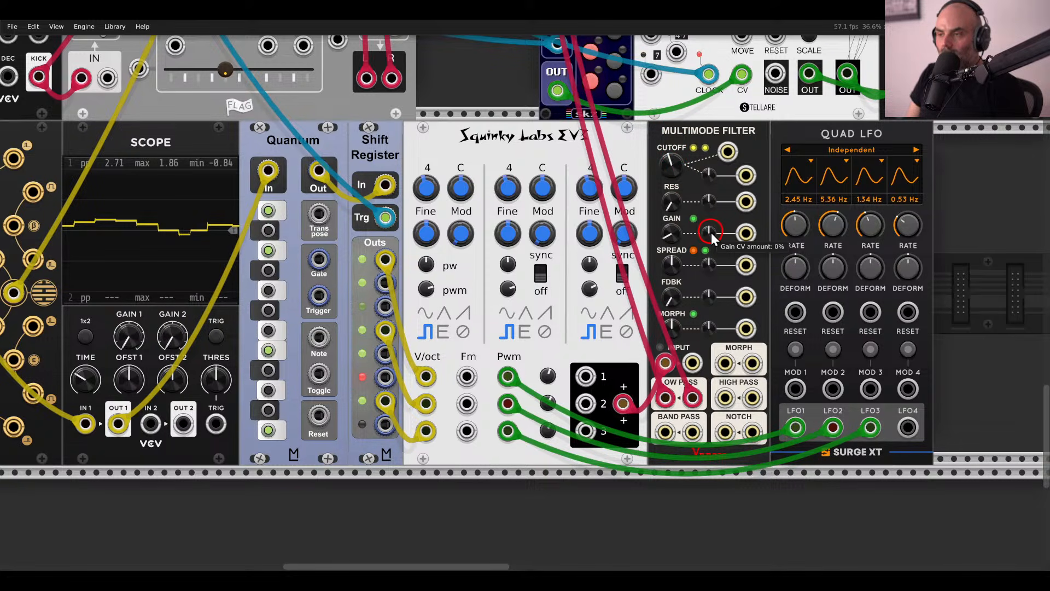
Find the Sickozell rMod7 in the module library and place it beside the Quad LFO.
scroll(852, 242, "right", 4)
right_click(852, 242)
scroll(852, 242, "down", 5)
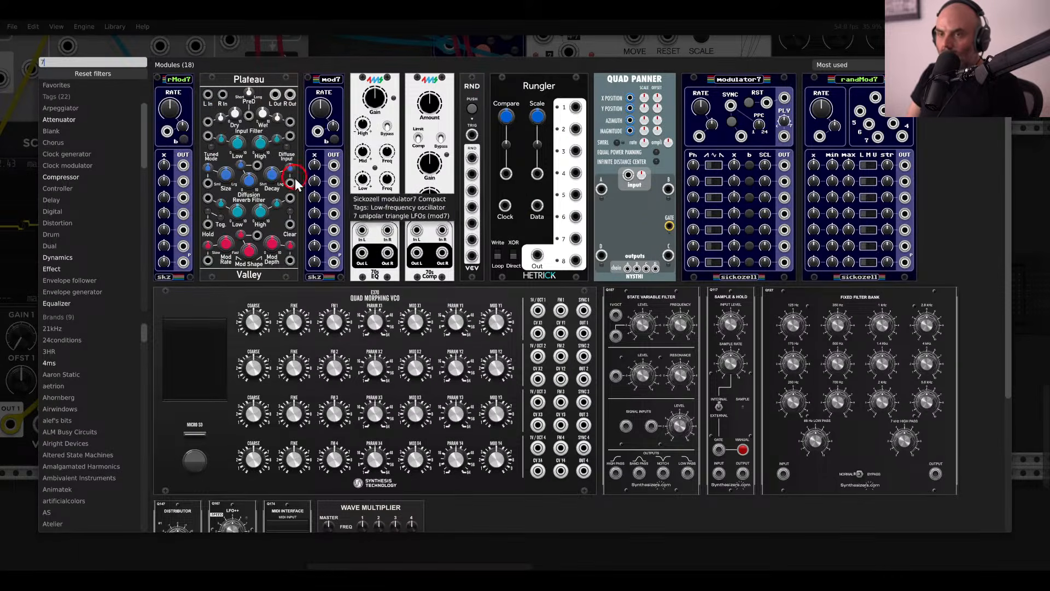
left_click(187, 98)
left_click_drag(187, 98, 859, 273)
Move the three Pwm cables from the Quad LFO to rMod7 outputs 1, 2 and 3, and delete the Quad LFO.
left_click_drag(687, 427, 875, 274)
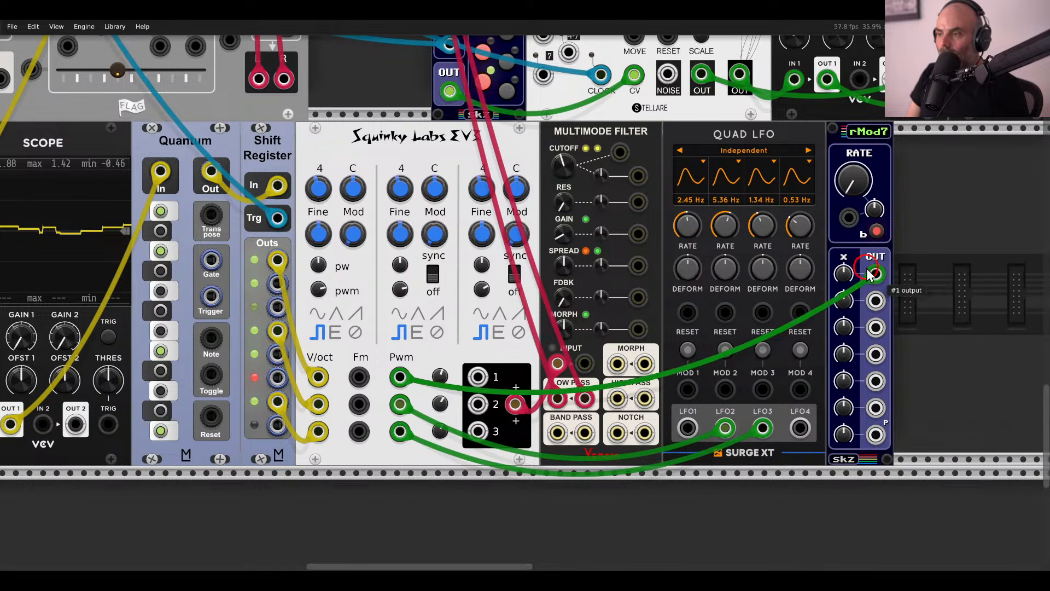
left_click_drag(725, 427, 875, 301)
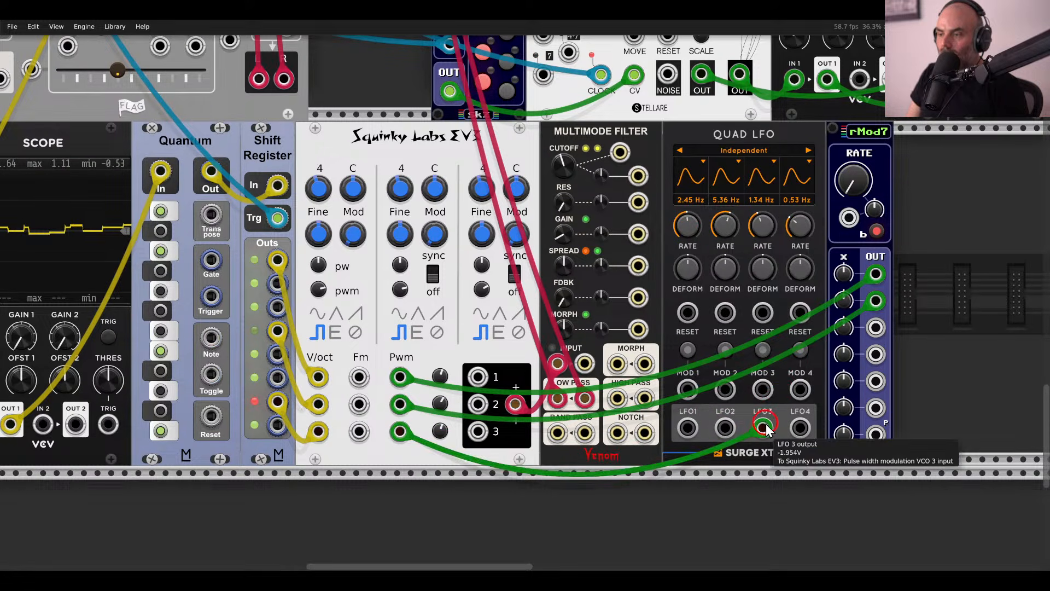
left_click_drag(763, 427, 875, 327)
key("Delete")
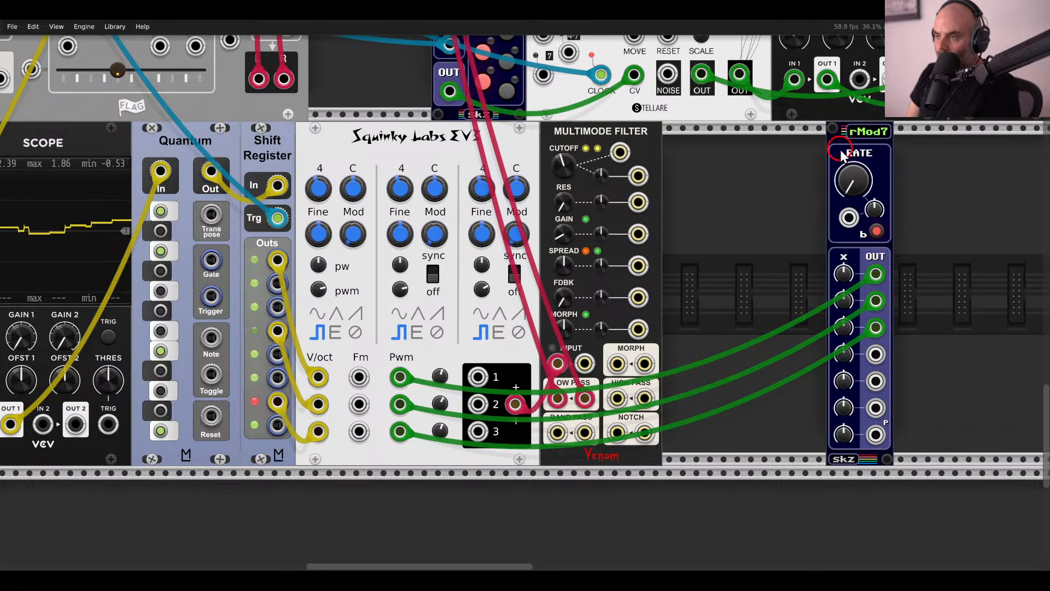
Move the rMod7 directly beside the Multimode Filter and raise the rate multipliers of its outputs 1 and 3.
left_click_drag(845, 159, 681, 158)
left_click_drag(680, 273, 679, 263)
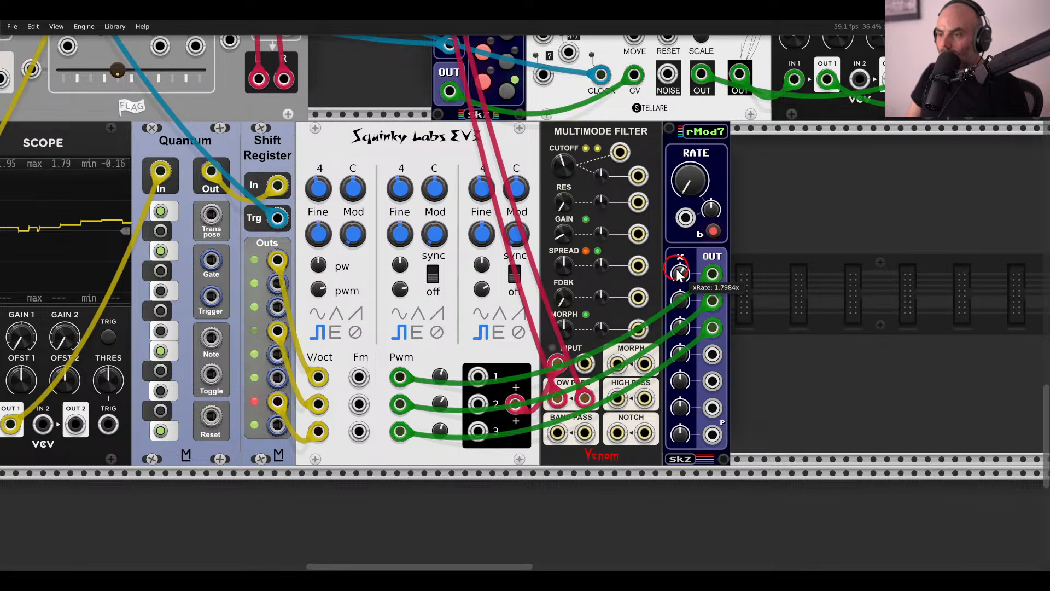
left_click_drag(678, 327, 678, 295)
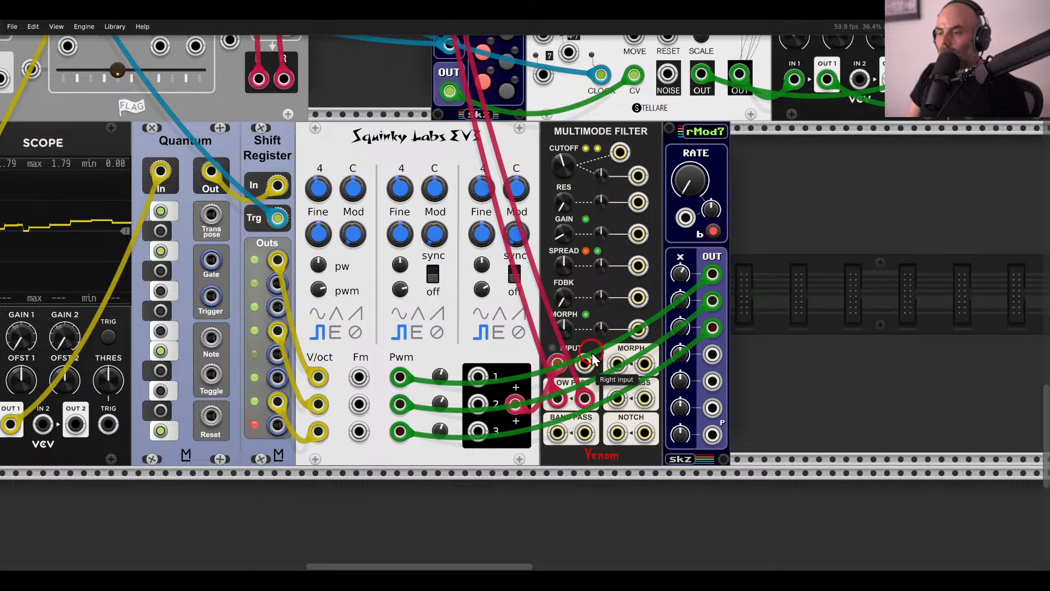
Set the filter's morph mode to BP <-> Notch and move the stereo output cables from Low Pass to Morph.
right_click(585, 316)
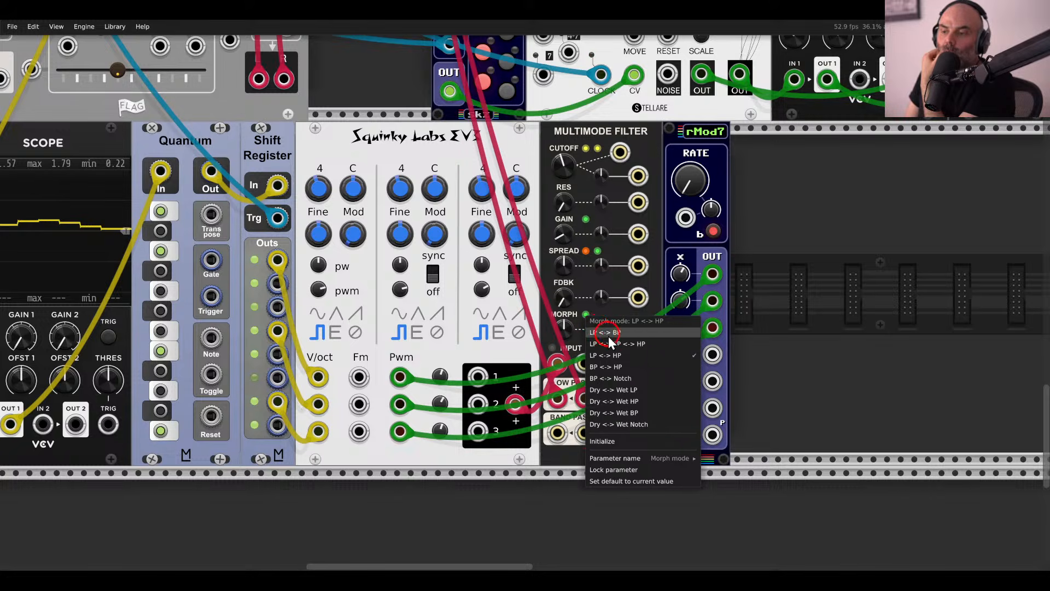
left_click(616, 377)
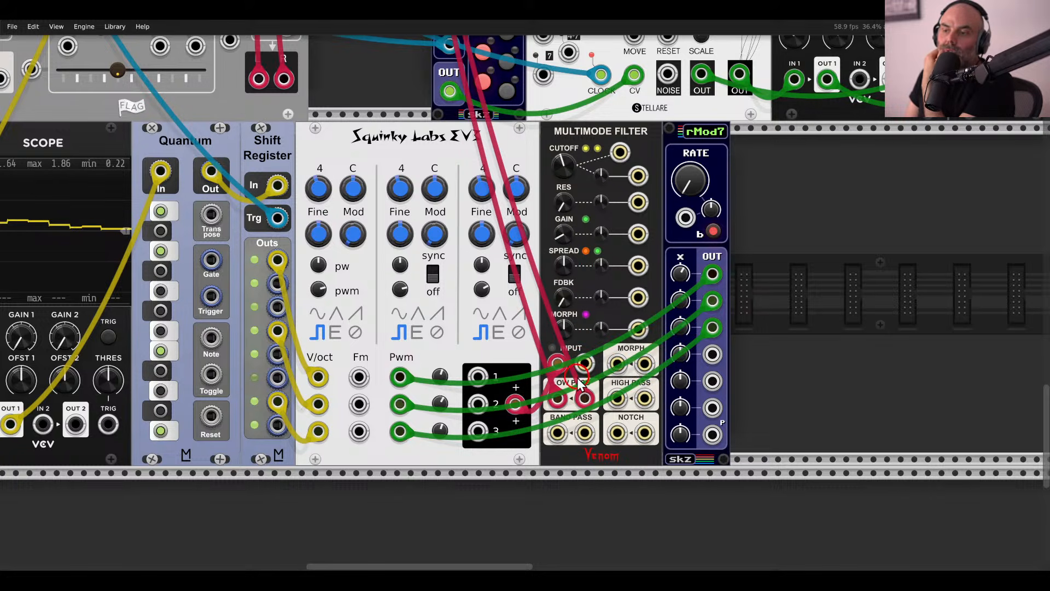
left_click_drag(585, 399, 620, 367)
Sweep the Multimode Filter's cutoff down to about 16 Hz and back up above 250 Hz, and adjust its Morph amount.
left_click_drag(574, 164, 593, 257)
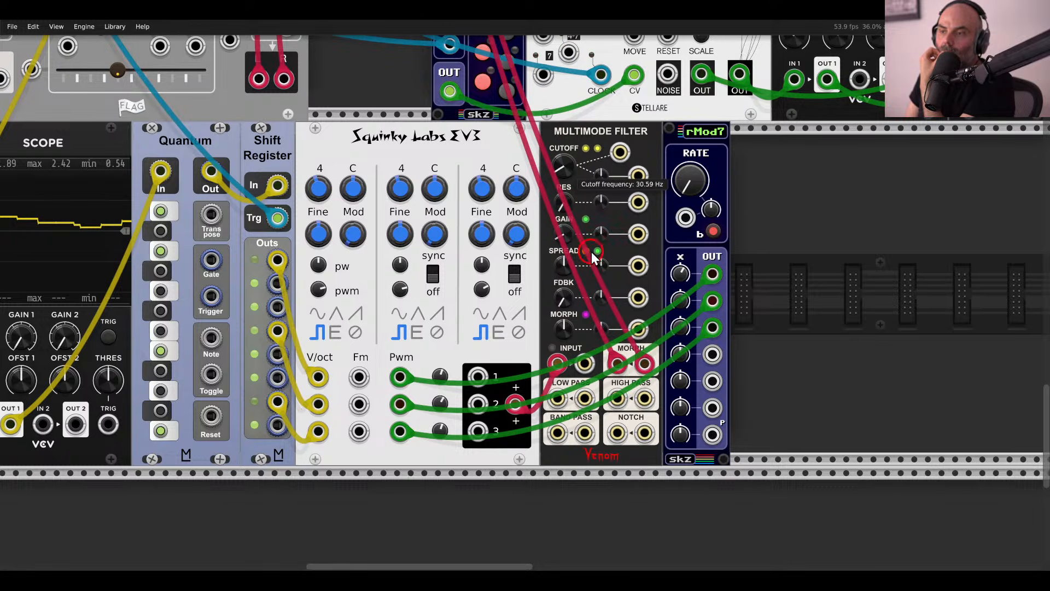
mouse_move(585, 298)
left_mouse_down()
mouse_move(579, 197)
mouse_move(563, 328)
mouse_move(566, 104)
mouse_move(588, 301)
left_mouse_up()
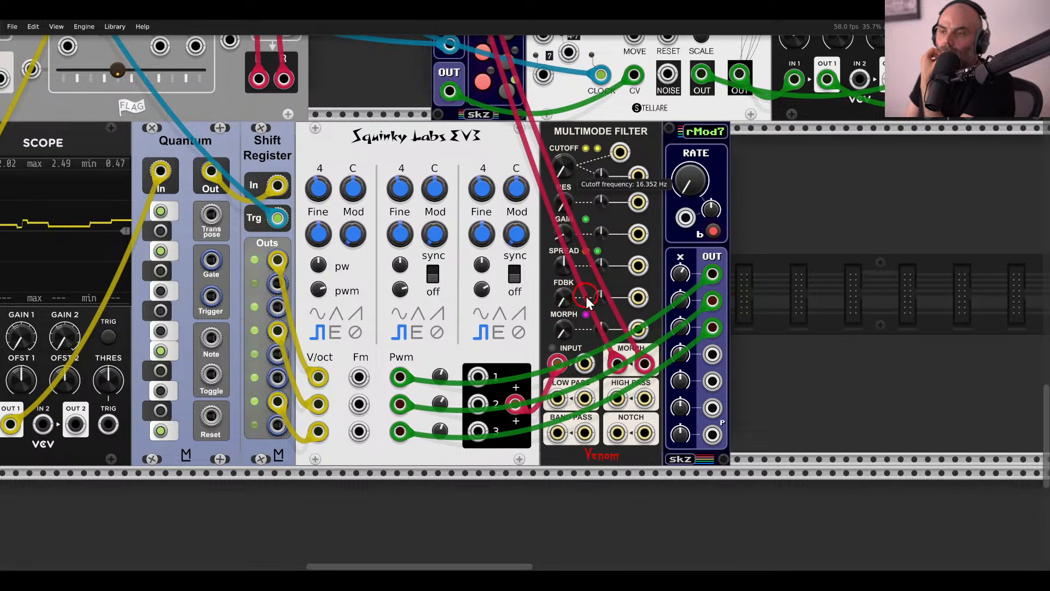
left_click_drag(559, 113, 560, 169)
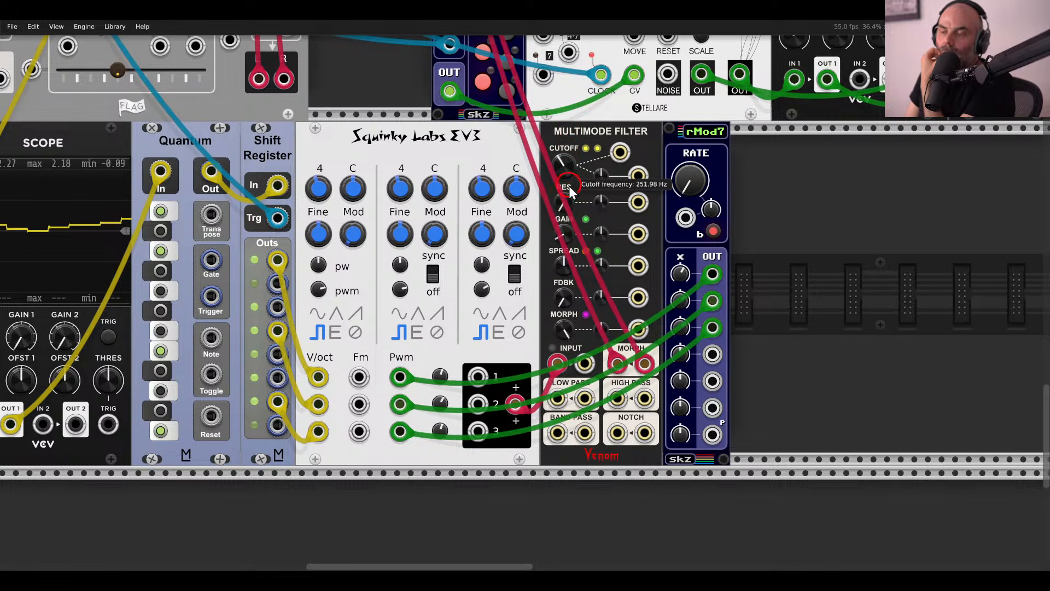
left_click_drag(565, 174, 562, 163)
left_click_drag(564, 328, 582, 470)
Change the filter's morph mode to BP <-> HP and reset the Morph amount to 0.5.
right_click(585, 315)
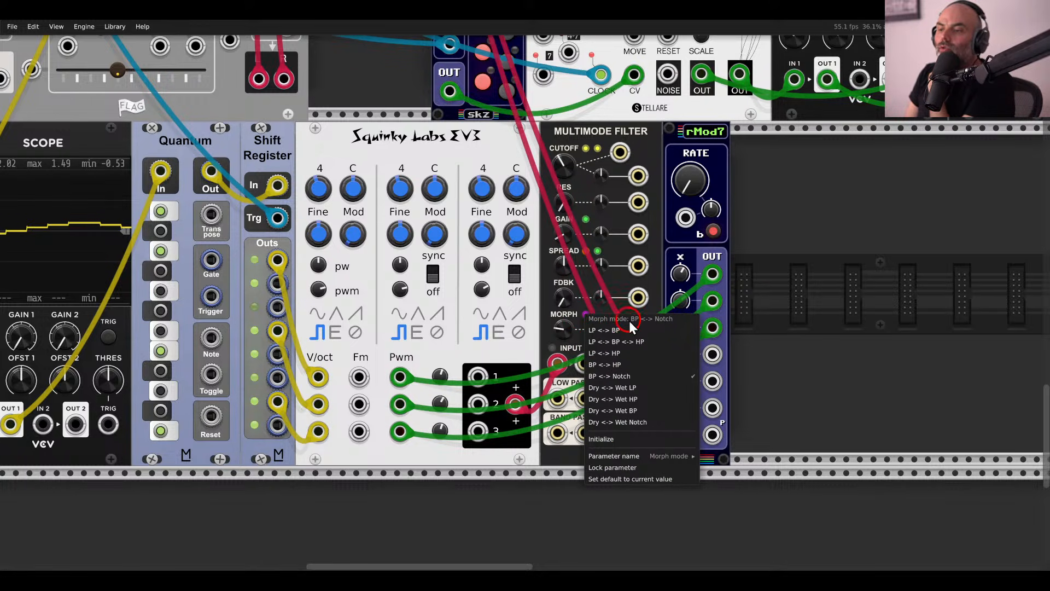
left_click(626, 356)
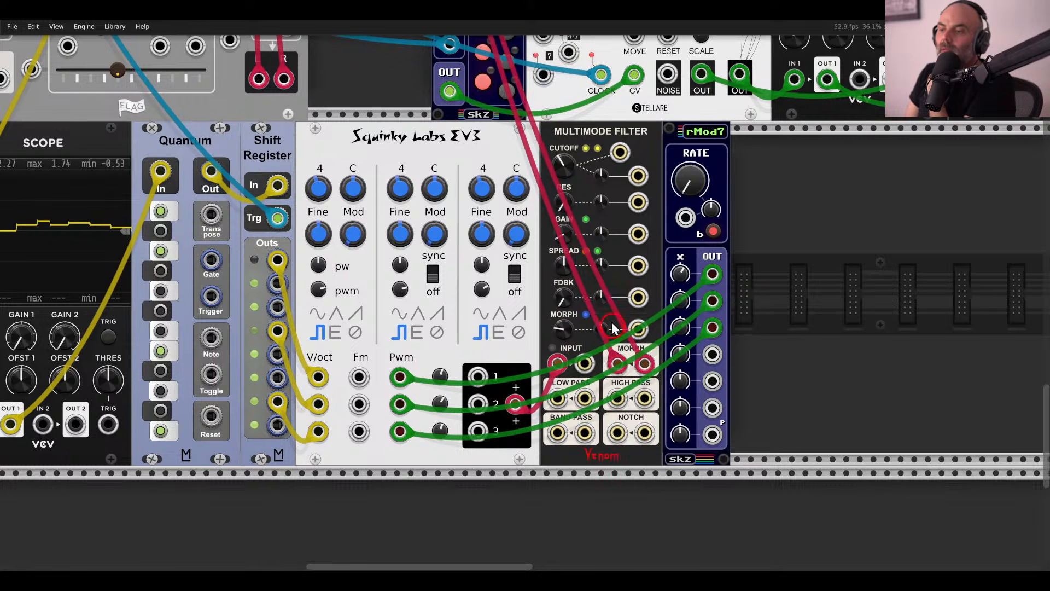
double_click(569, 327)
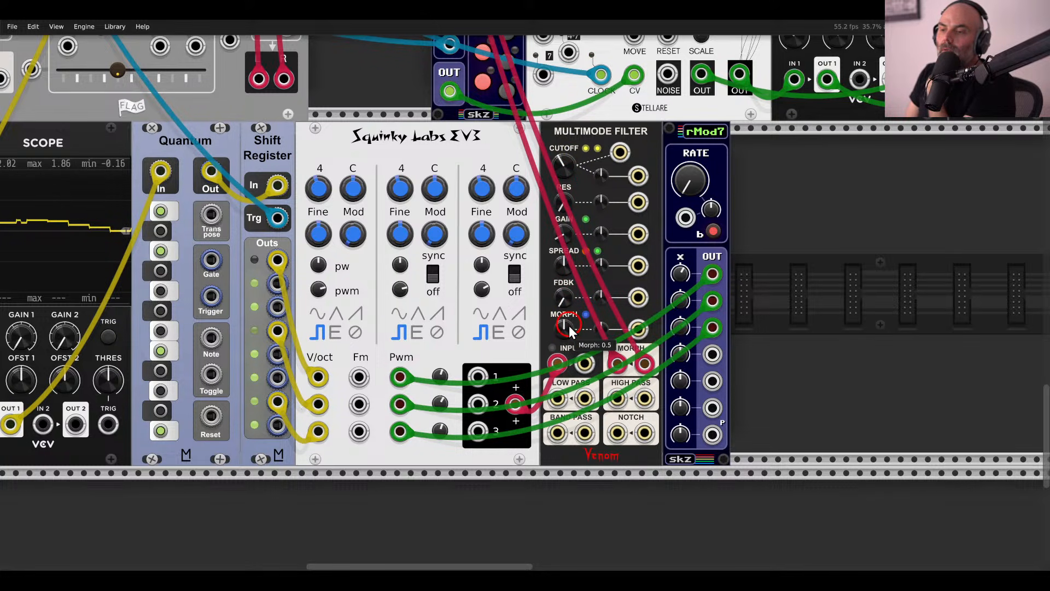
Patch rMod7 output 4 into the filter's Morph CV input and raise the cutoff spread to about 0.61.
left_click_drag(712, 354, 638, 329)
left_click(598, 213)
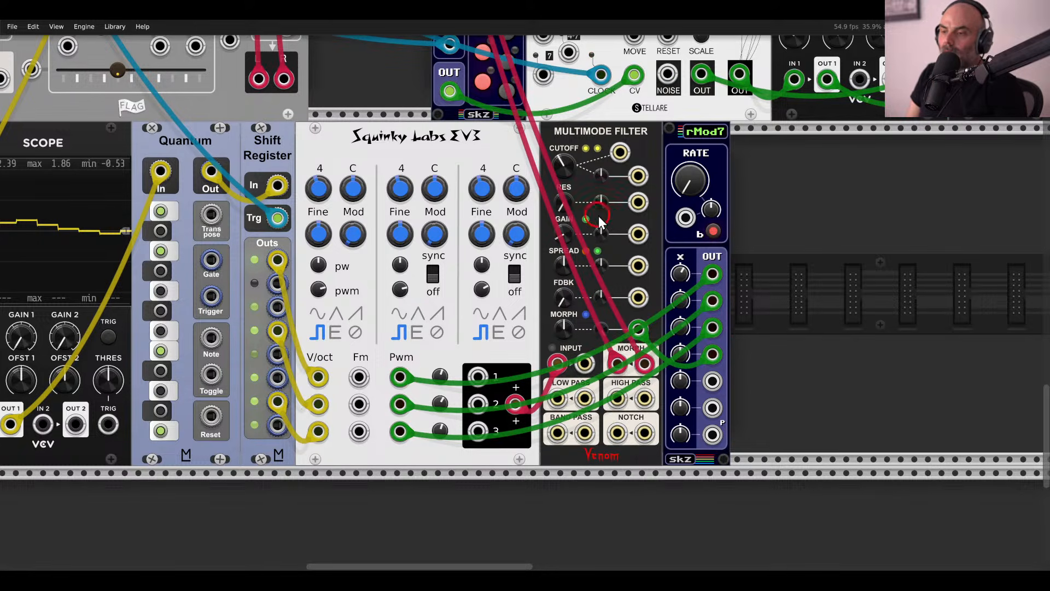
mouse_move(712, 380)
left_mouse_down()
mouse_move(637, 176)
mouse_move(705, 256)
left_mouse_up()
left_click(624, 300)
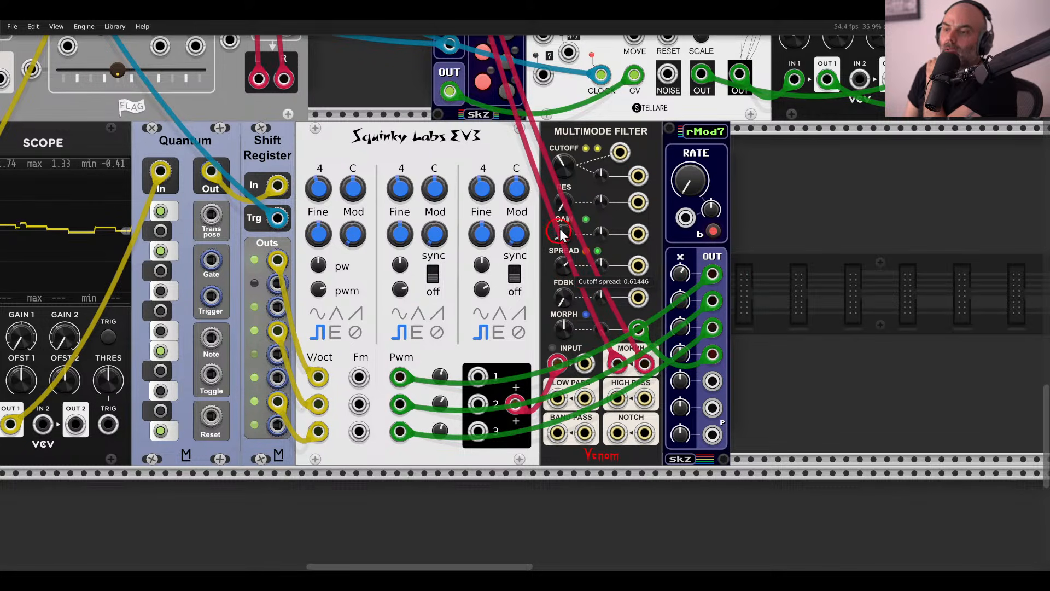
Reset the filter's cutoff spread and move the stereo output cables from Morph back to the Low Pass outputs.
double_click(565, 262)
mouse_move(616, 383)
left_mouse_down()
mouse_move(617, 371)
mouse_move(590, 398)
left_mouse_up()
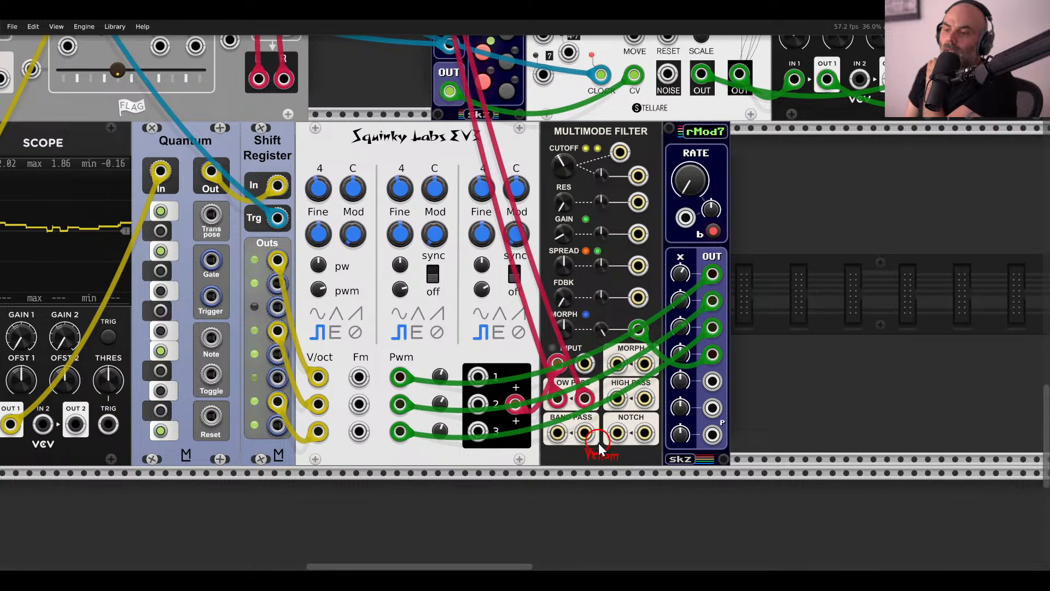
left_click(601, 457)
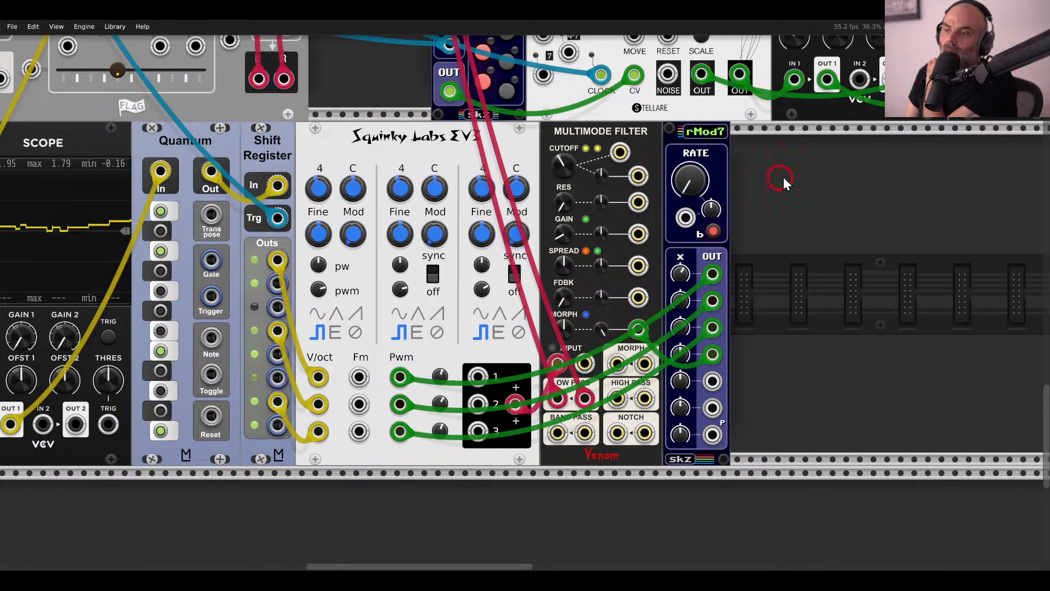
Move the Multimode Filter and rMod7 aside, duplicate the filter, and place the copy directly beside the EV3.
left_click_drag(799, 170, 607, 178)
left_click_drag(610, 170, 841, 169)
left_click(770, 165)
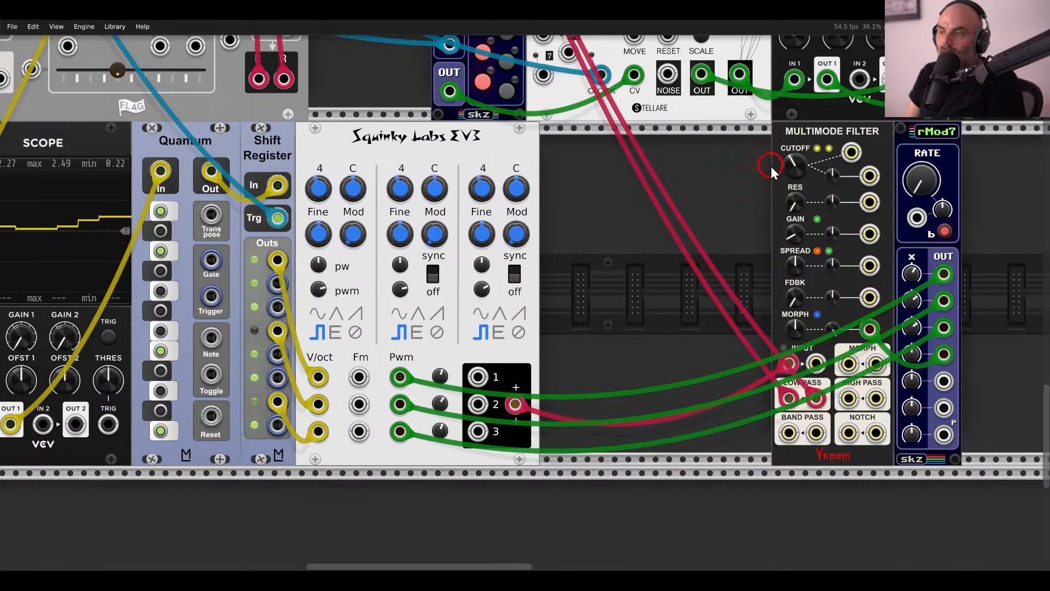
key("ctrl+d")
left_click_drag(971, 140, 563, 156)
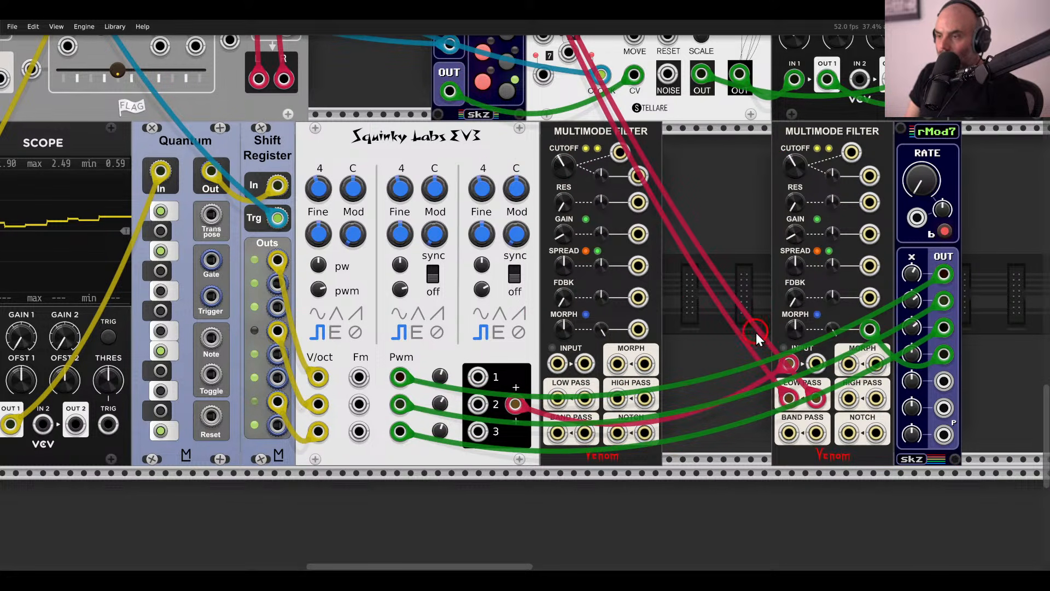
Chain the filters by feeding the EV3 mix into the first and its stereo Notch outputs into the second, then close the gap between them.
left_click_drag(788, 398, 554, 360)
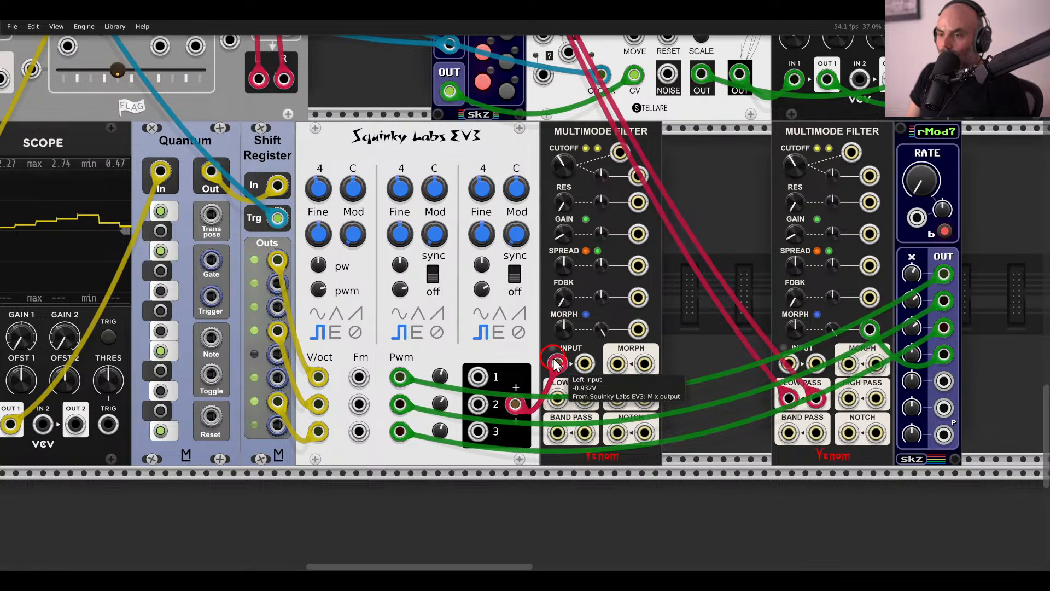
left_click_drag(616, 430, 647, 429)
left_click_drag(725, 239, 937, 195)
left_click_drag(948, 163, 838, 160)
left_click(868, 164)
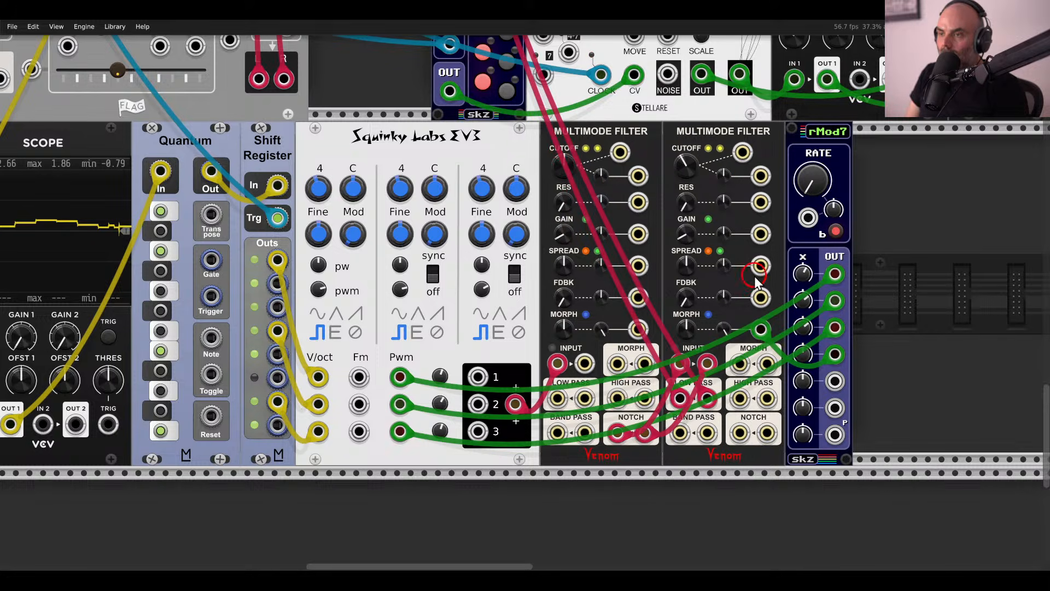
Patch rMod7 output 5 into the first filter's upper Cutoff input and sweep the second filter's cutoff above 1100 Hz and back down.
left_click_drag(835, 380, 619, 152)
left_click_drag(686, 170, 690, 148)
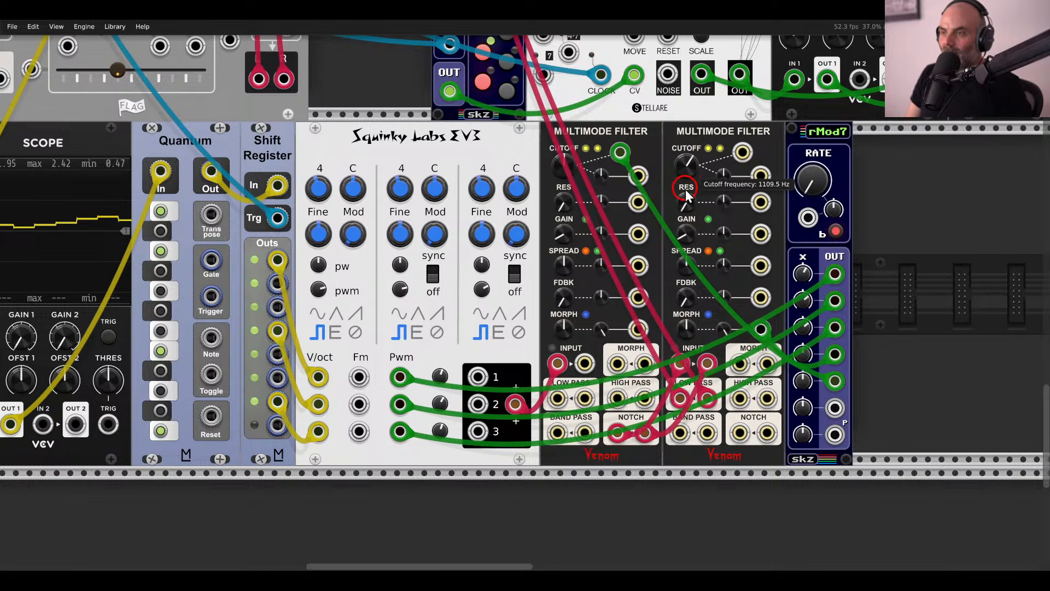
mouse_move(687, 194)
left_mouse_down()
mouse_move(673, 193)
mouse_move(684, 175)
mouse_move(688, 189)
left_mouse_up()
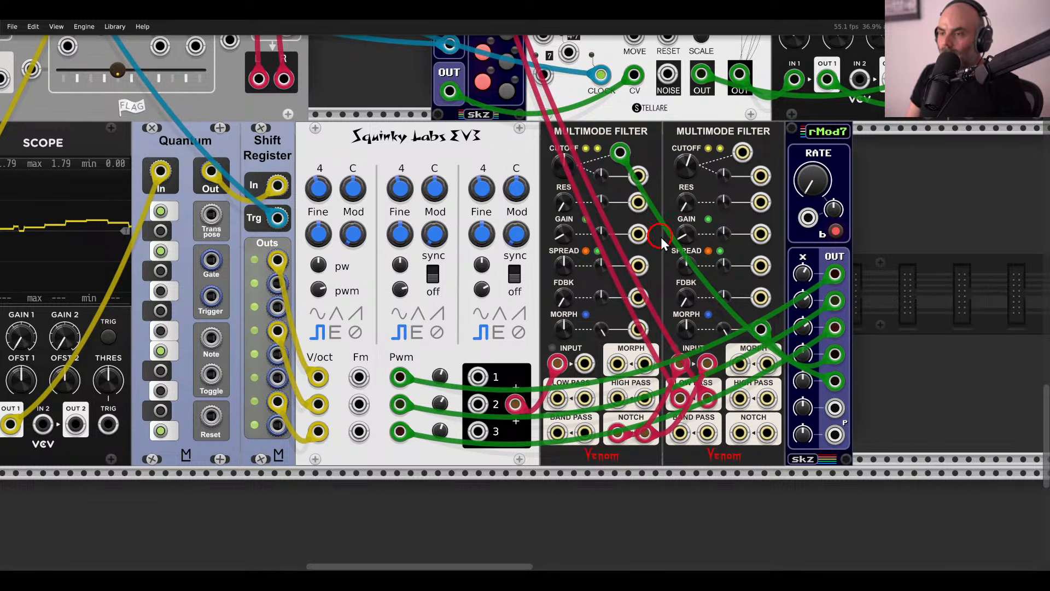
mouse_move(685, 268)
left_mouse_down()
mouse_move(681, 241)
mouse_move(692, 270)
left_mouse_up()
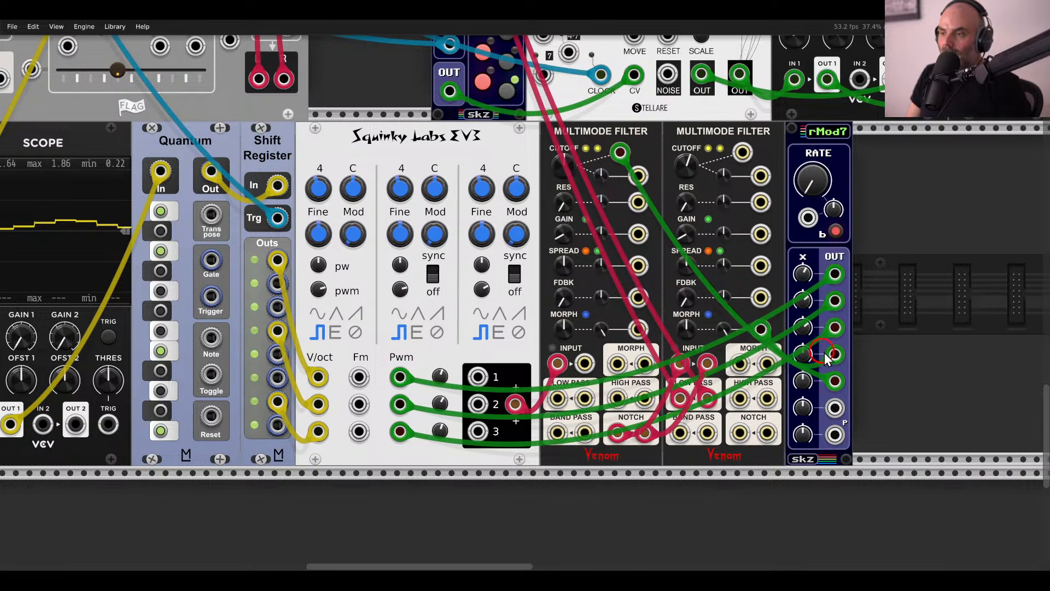
Patch rMod7 outputs 6 and 7 into the two filters' Spread CV inputs and adjust the second filter's spread CV amount and cutoff.
left_click_drag(834, 407, 638, 267)
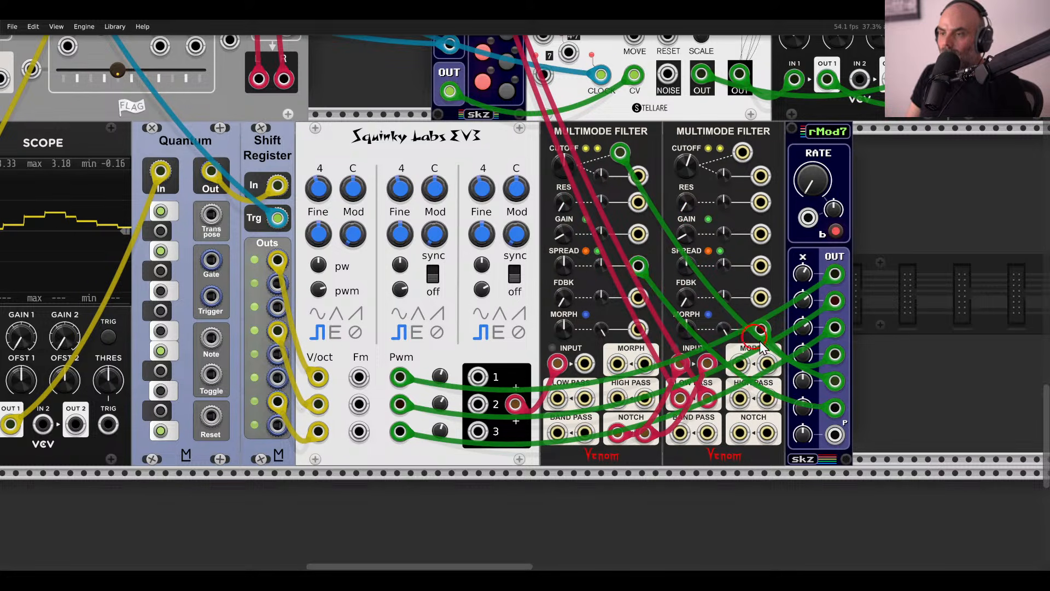
left_click_drag(834, 434, 753, 268)
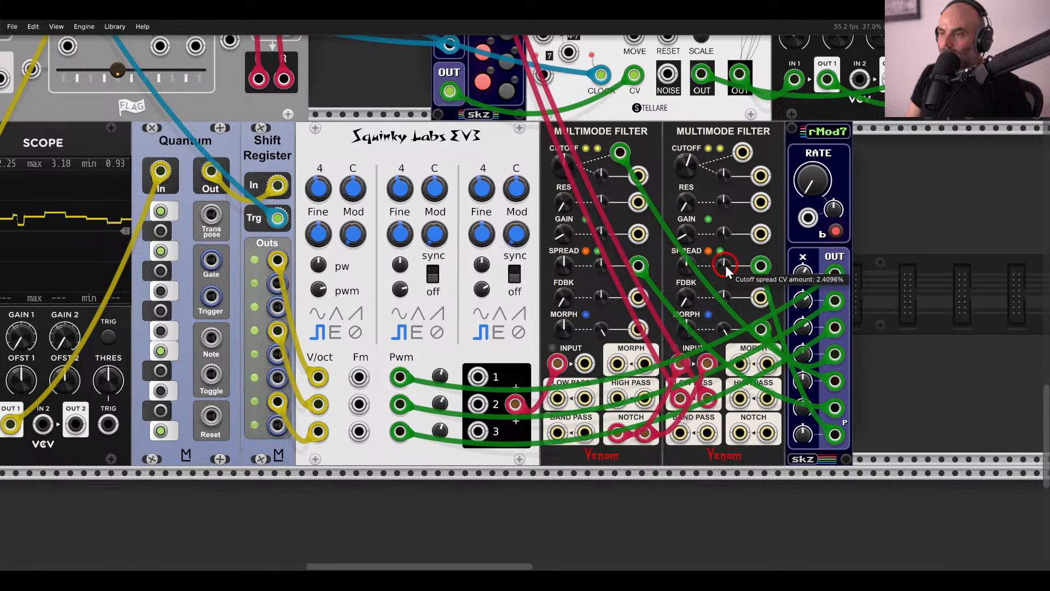
mouse_move(720, 258)
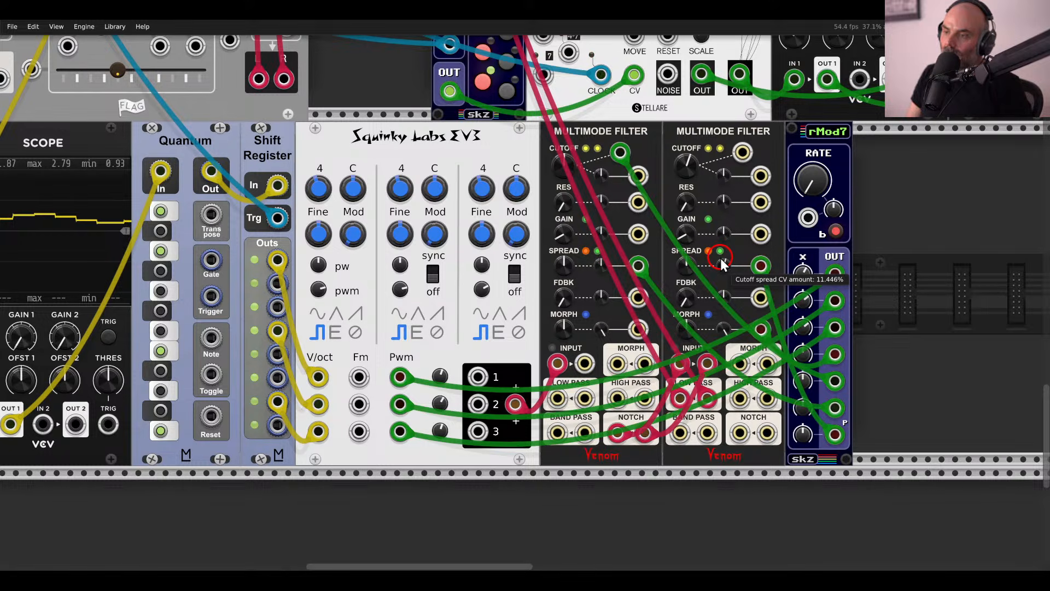
mouse_move(592, 249)
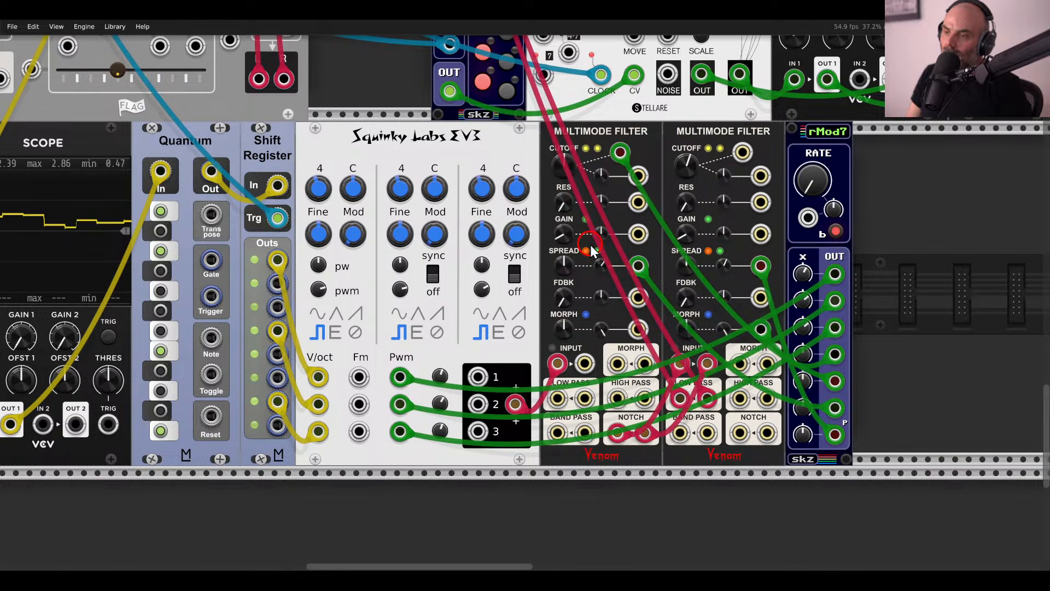
mouse_move(678, 165)
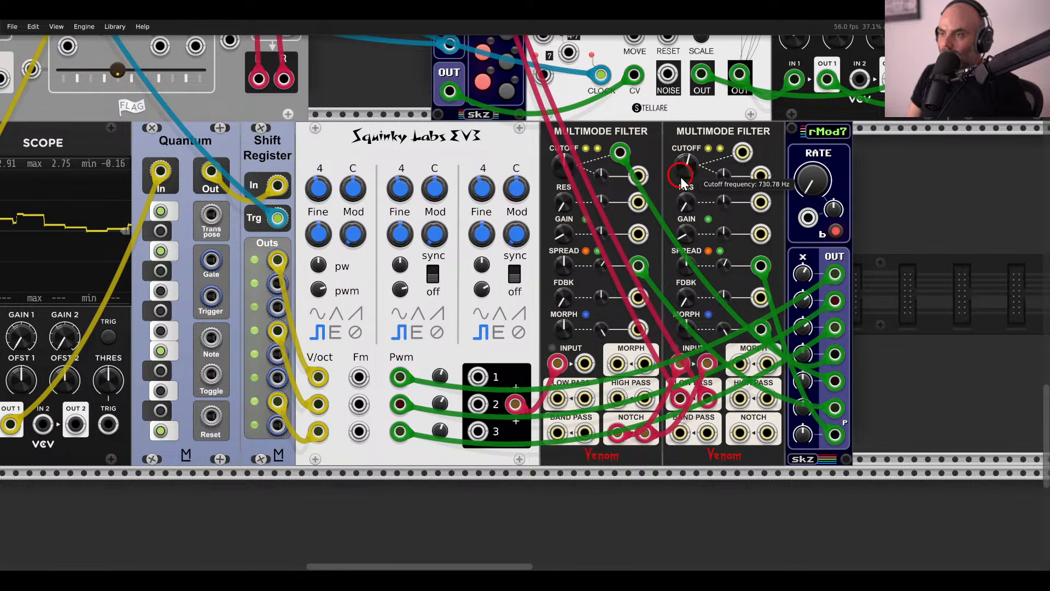
left_click_drag(680, 176, 670, 168)
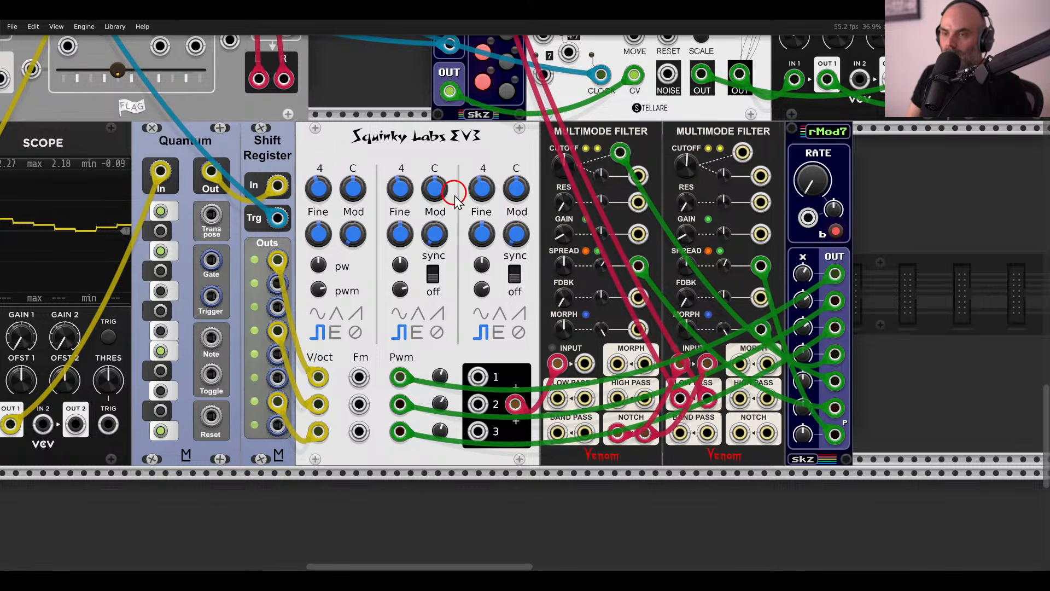
Make room between the Scope and Quantum modules and add a VCV RSCL rescaler there.
scroll(921, 207, "left", 5)
left_click_drag(1021, 178, 338, 164)
left_click(307, 201)
left_click_drag(304, 205, 577, 209)
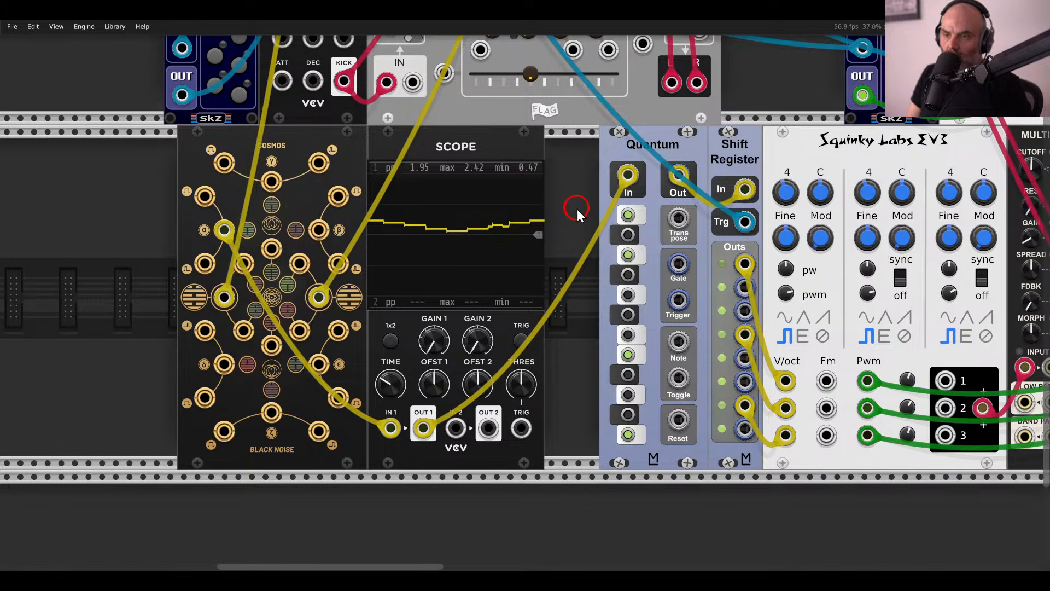
right_click(576, 209)
type("res")
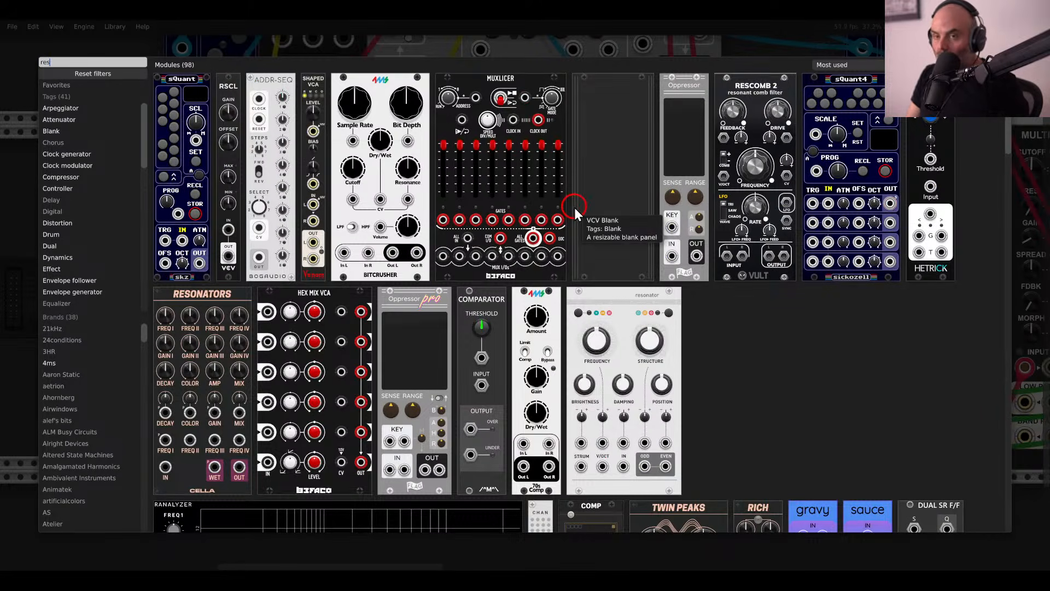
left_click(247, 90)
Route the Scope's Out 1 signal through RSCL into Quantum's input and set the RSCL gain to 50%.
left_click_drag(629, 176, 564, 387)
left_click_drag(564, 428, 630, 174)
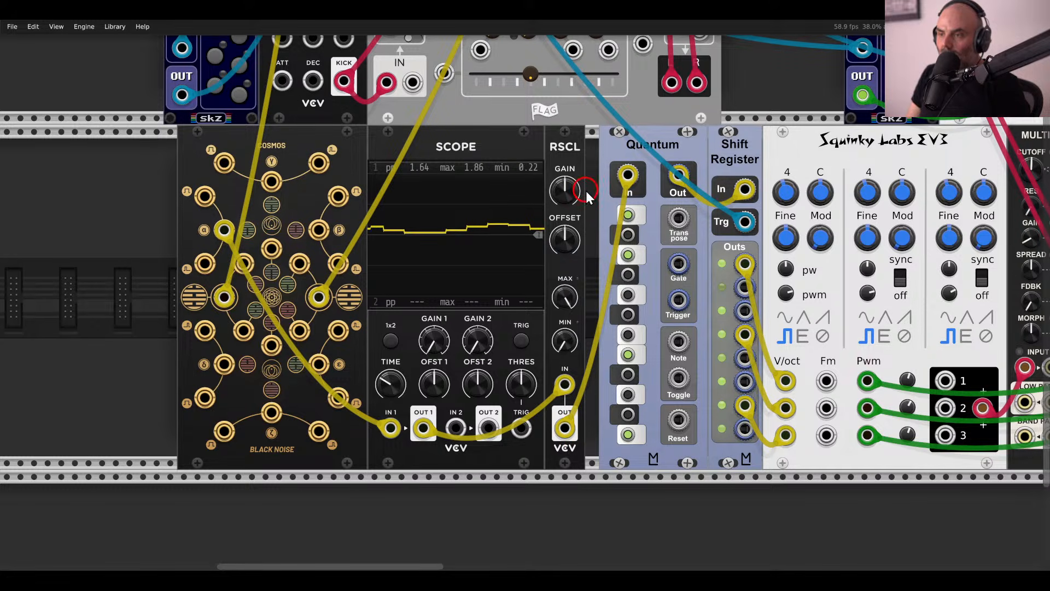
right_click(565, 190)
type("50")
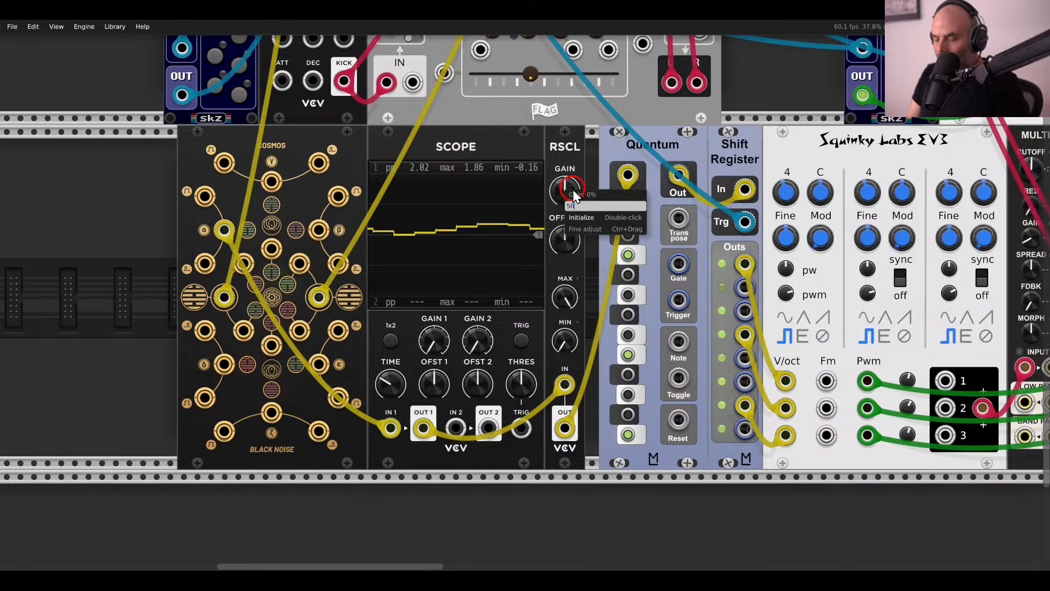
key("Return")
Move the module chain from Quantum through rMod7 flush against RSCL.
scroll(585, 198, "down", 2)
left_click_drag(557, 223, 380, 225)
left_click_drag(975, 175, 448, 166)
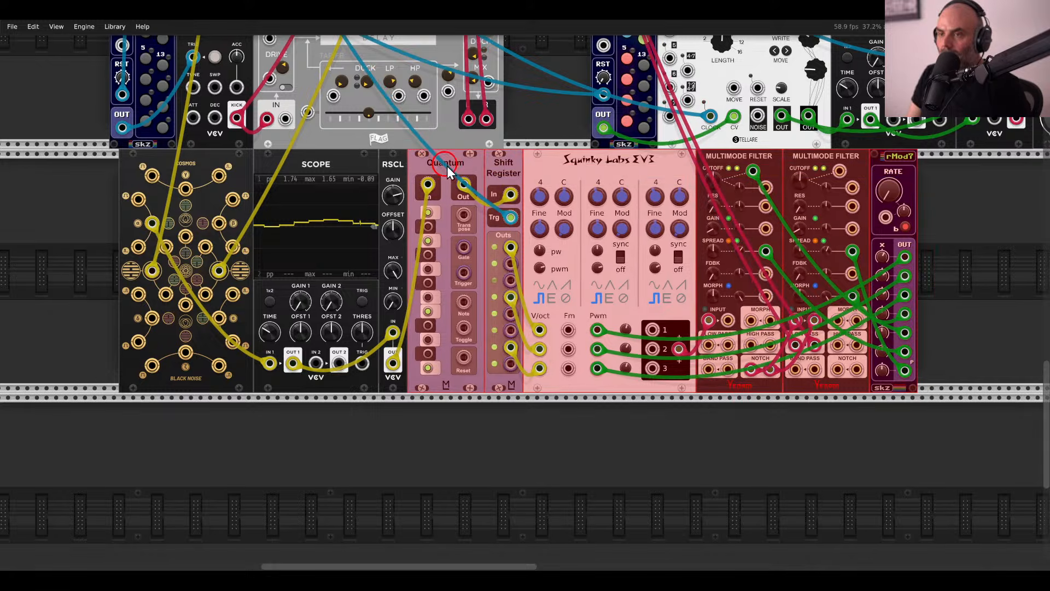
left_click(965, 215)
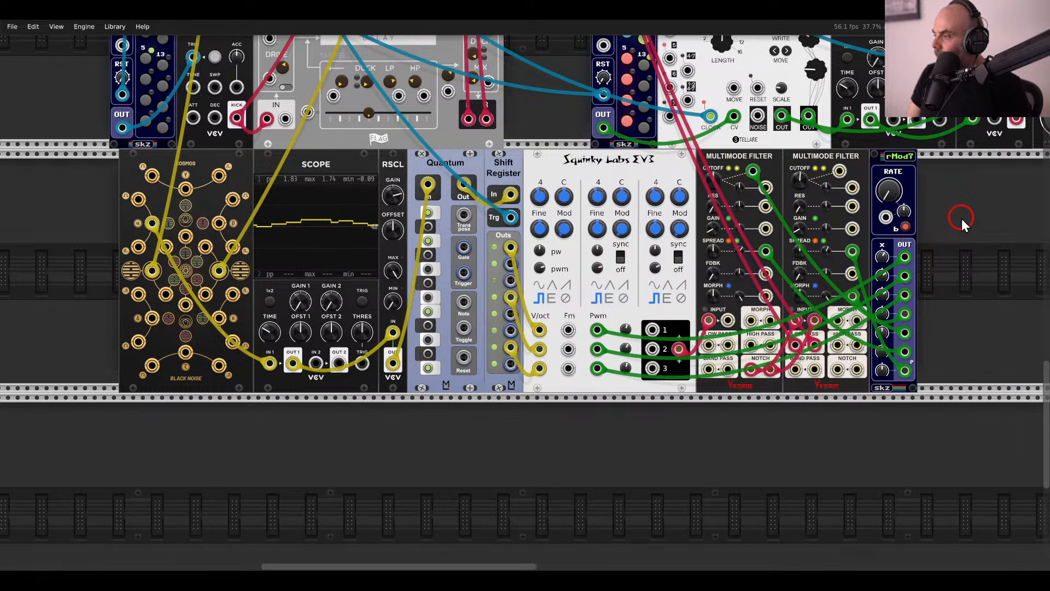
Set the gain adjust of MixMaster track 8 to about -4.4 dB.
scroll(902, 244, "right", 2)
scroll(903, 244, "up", 1)
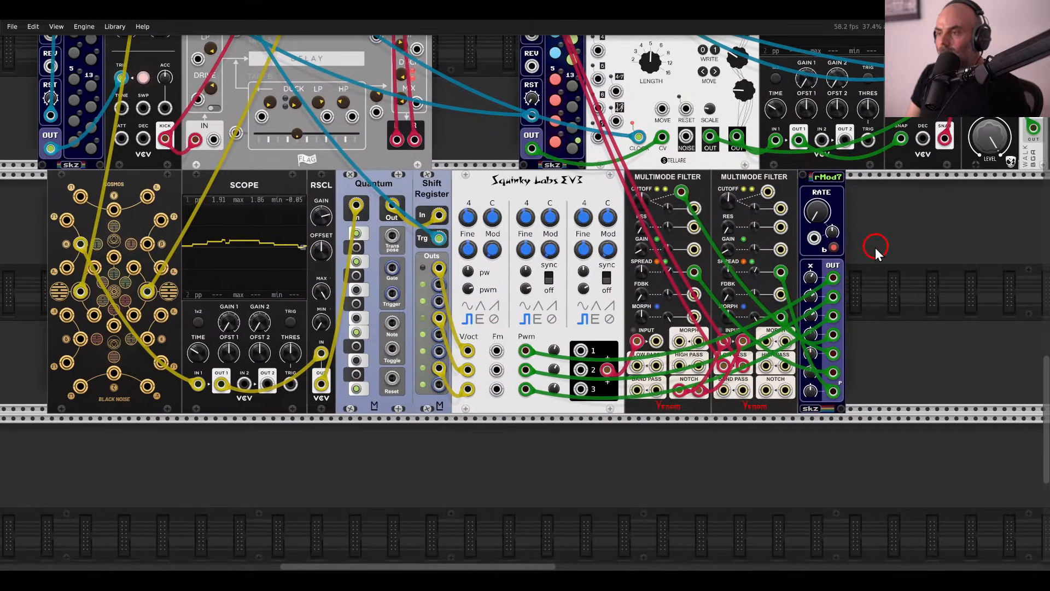
scroll(437, 240, "up", 10)
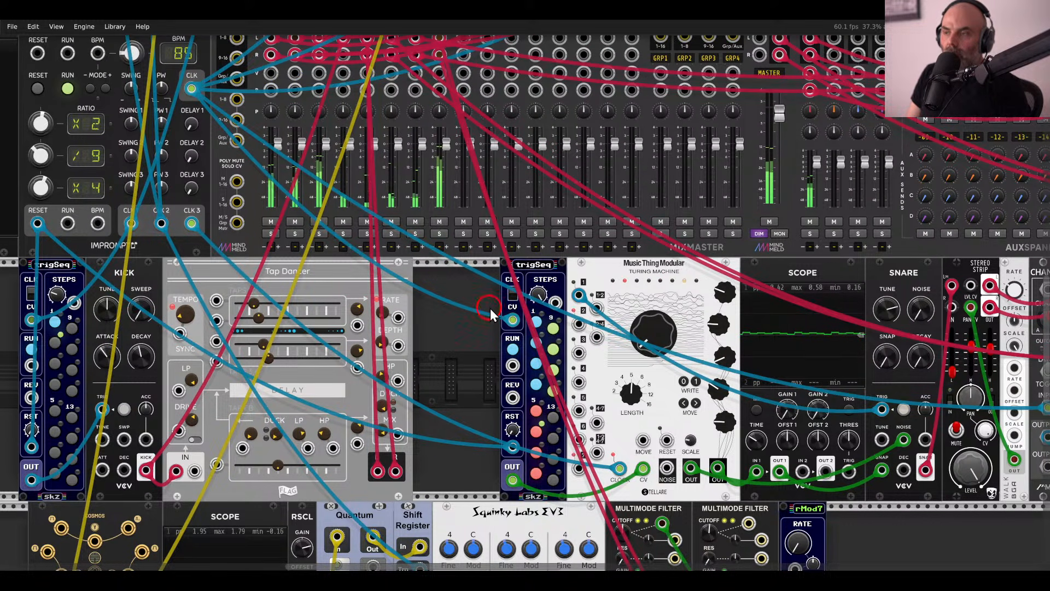
scroll(478, 342, "left", 2)
scroll(542, 392, "up", 3)
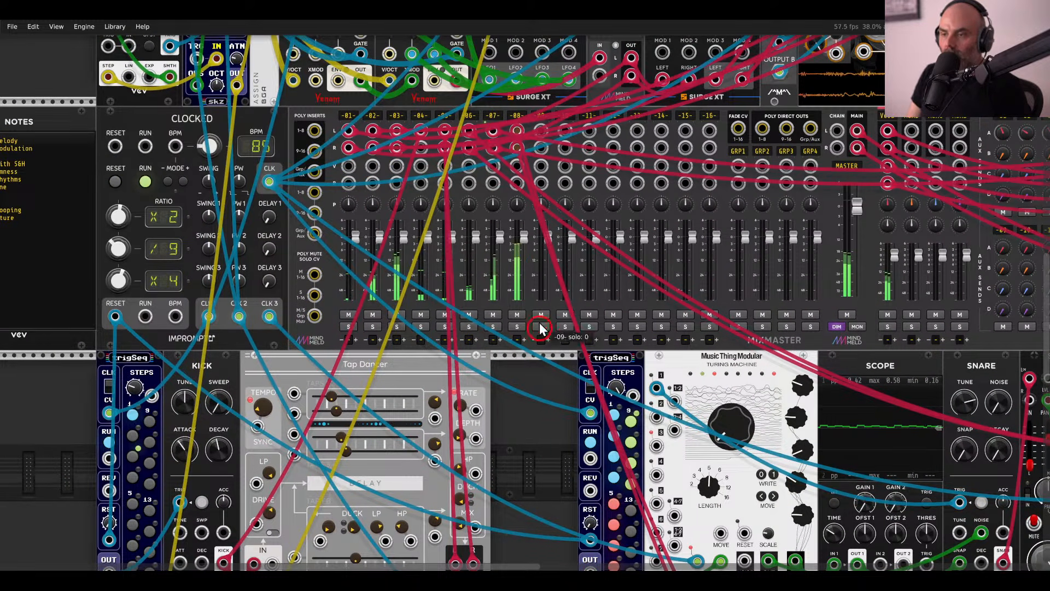
right_click(516, 116)
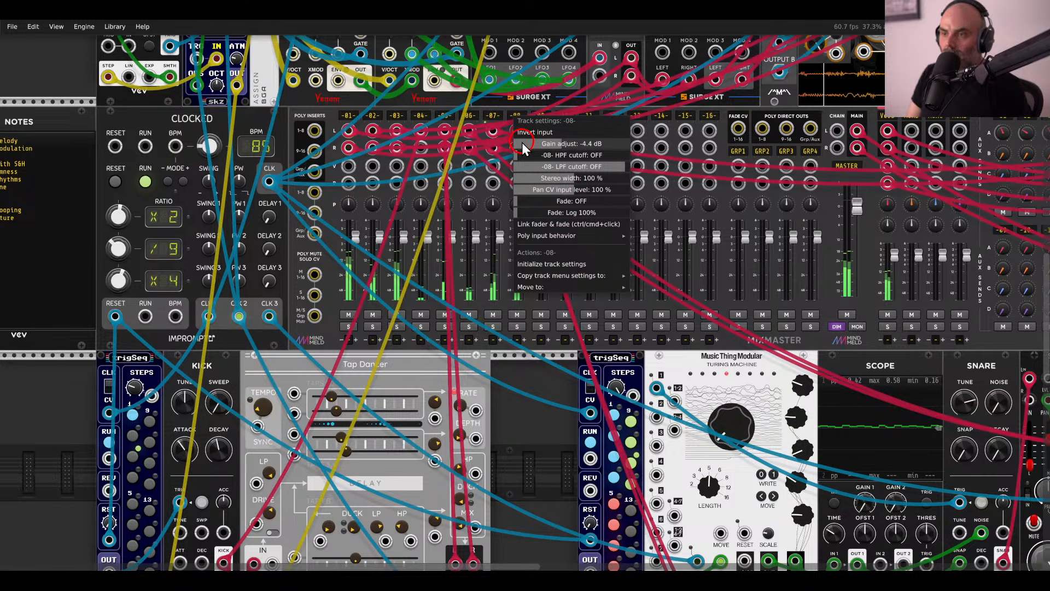
key("Escape")
scroll(559, 248, "down", 4)
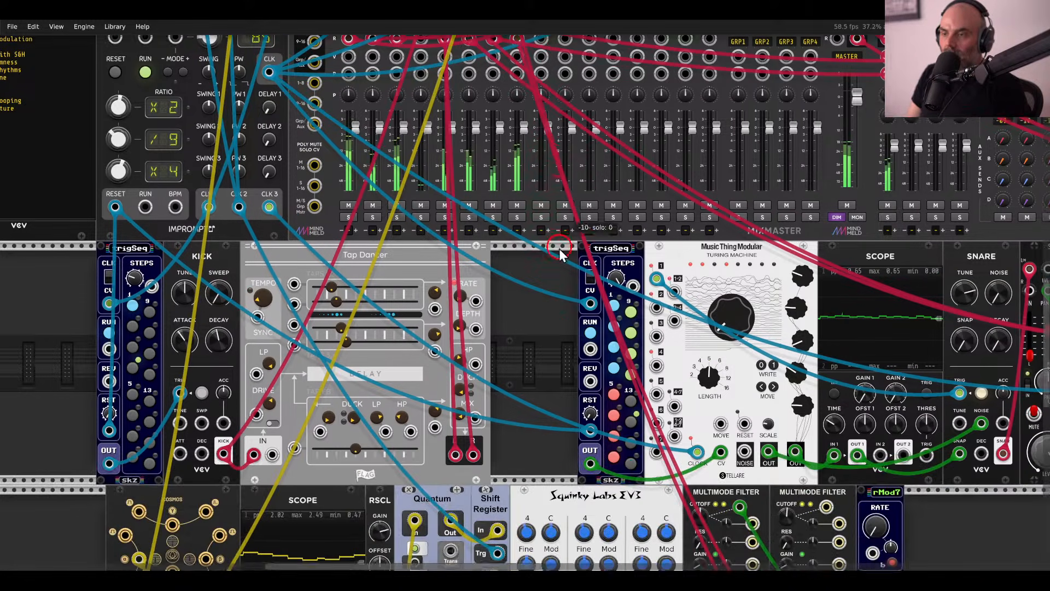
Raise the second filter's cutoff to about 1685 Hz and turn up track 8's Verb send on the AuxSpander.
scroll(556, 248, "down", 8)
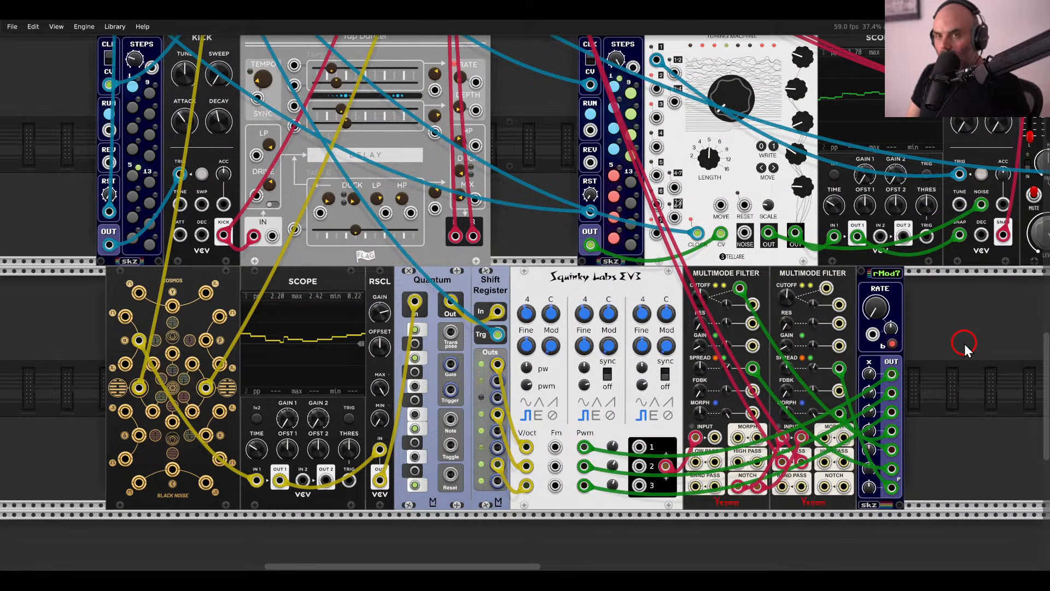
left_click_drag(953, 339, 815, 231)
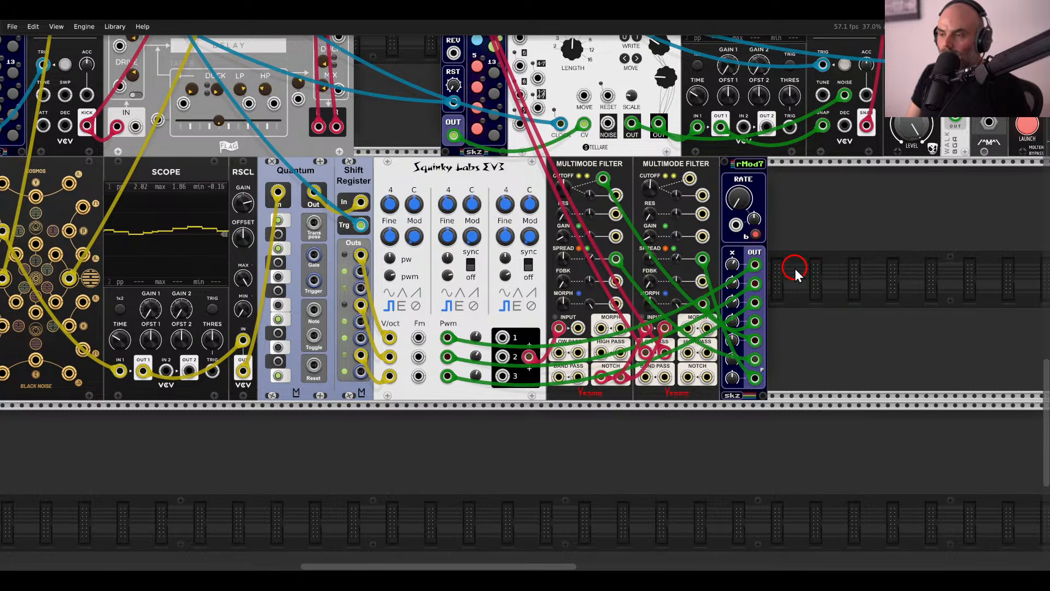
mouse_move(644, 178)
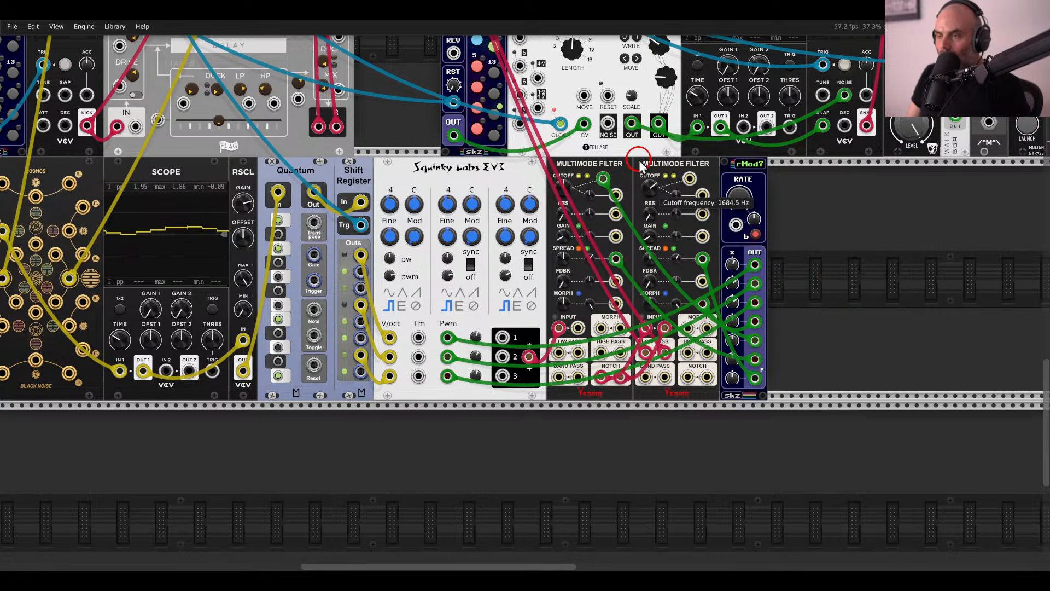
scroll(630, 161, "up", 8)
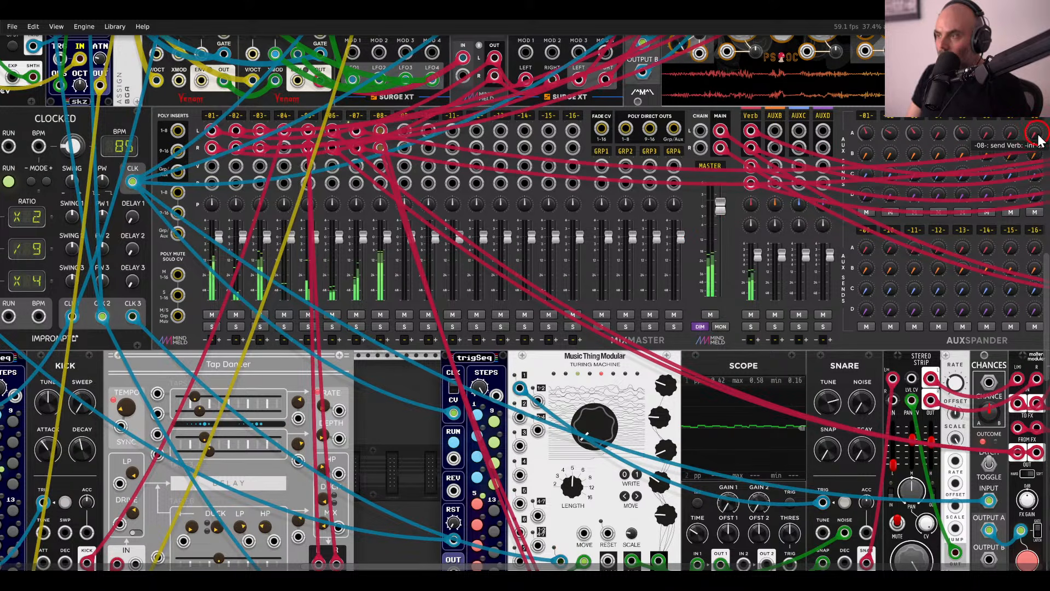
mouse_move(1033, 131)
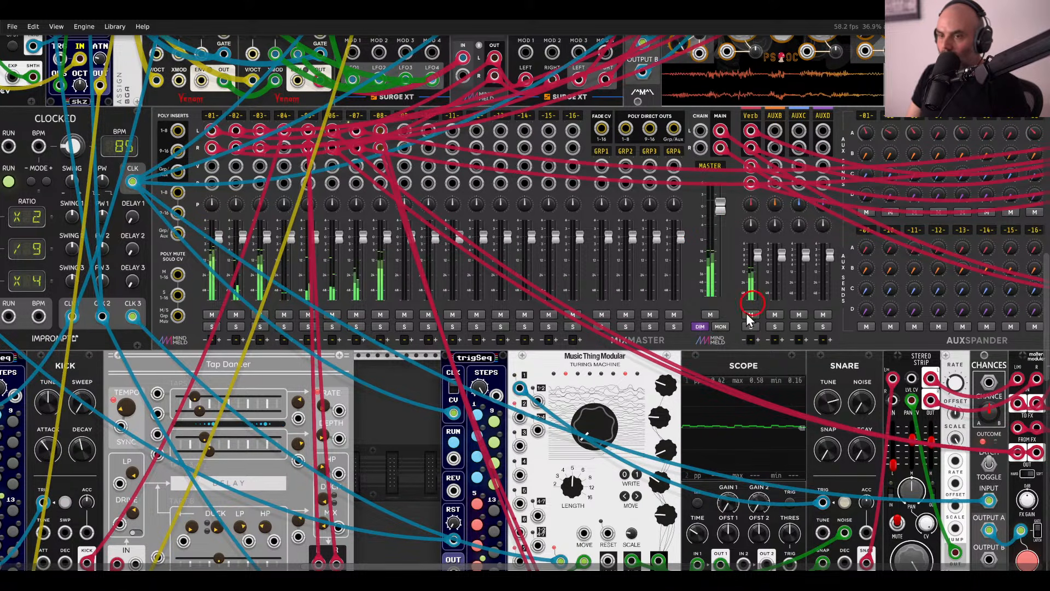
scroll(746, 313, "down", 8)
Sweep the second Multimode Filter's cutoff up to about 2505 Hz and back down to about 1455 Hz.
mouse_move(648, 216)
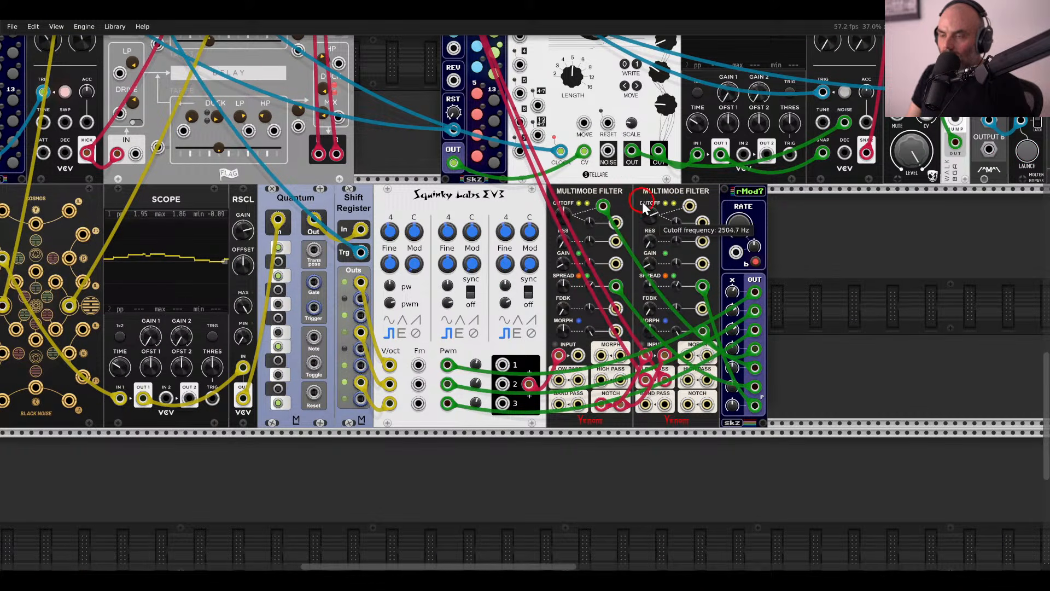
left_click_drag(643, 189, 637, 218)
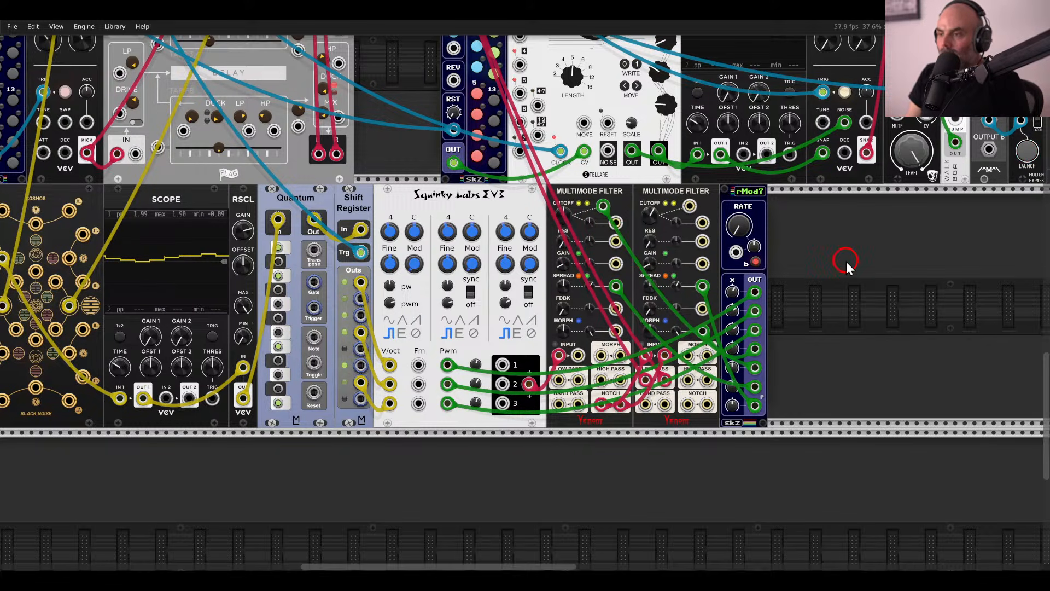
left_click_drag(651, 209, 654, 216)
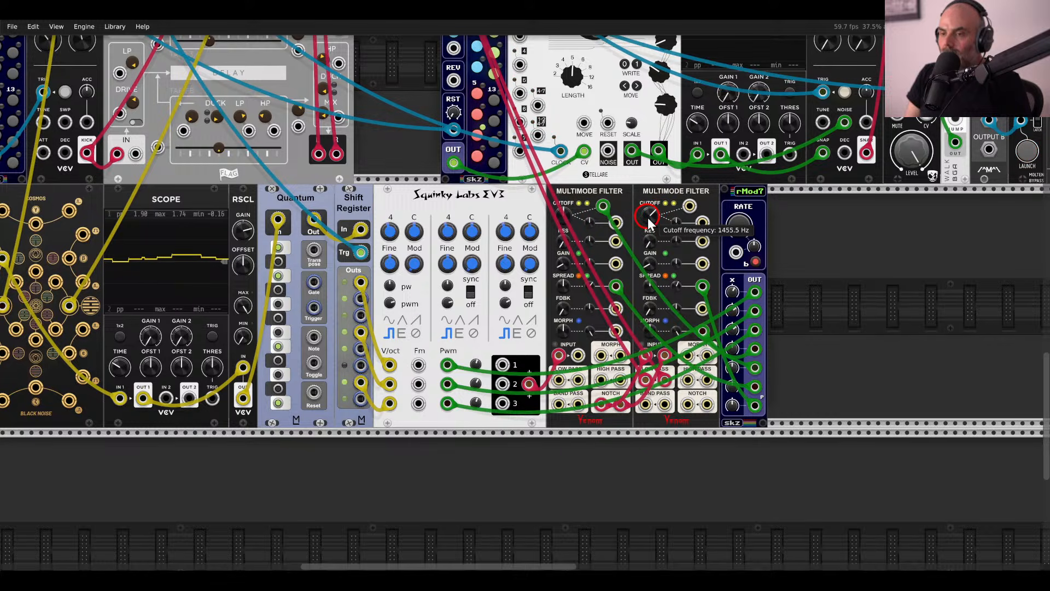
Add a Surge XT Quad LFO beside rMod7 and patch its LFO1 output into the EV3's first Fm input.
right_click(824, 299)
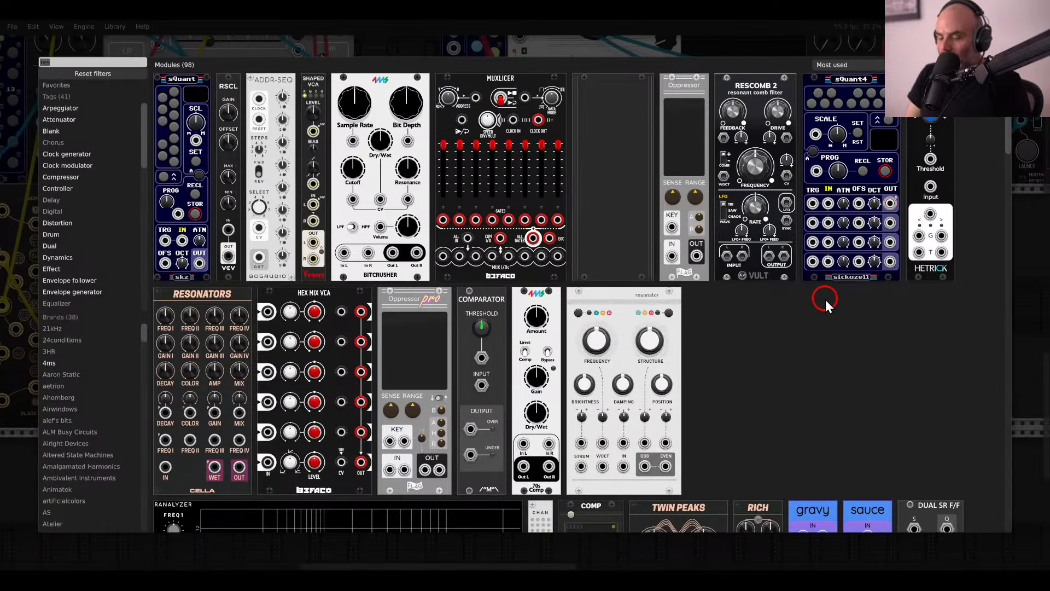
type("quad")
left_click(228, 147)
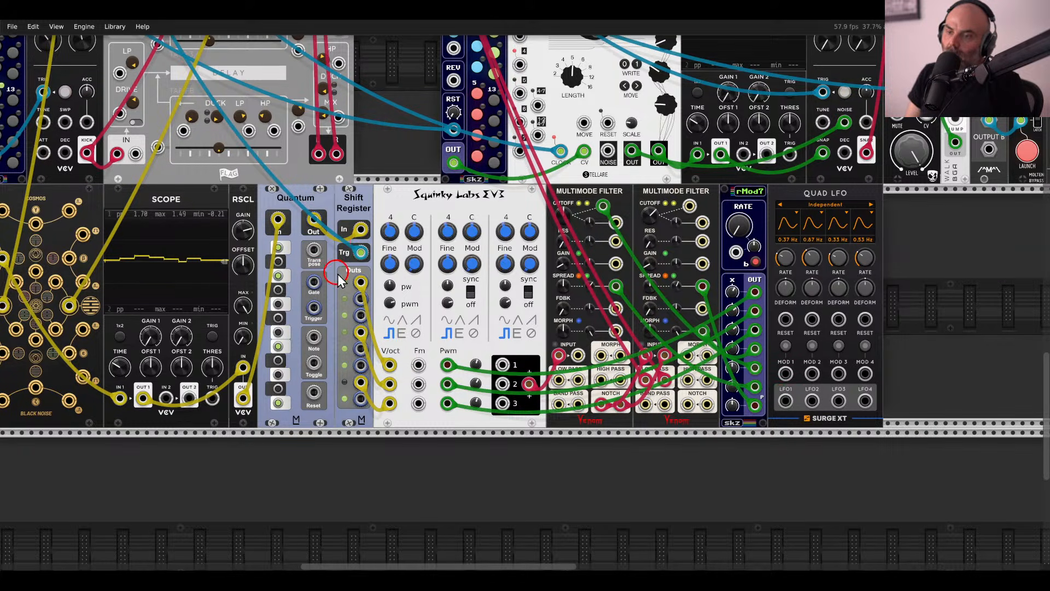
left_click_drag(784, 401, 419, 365)
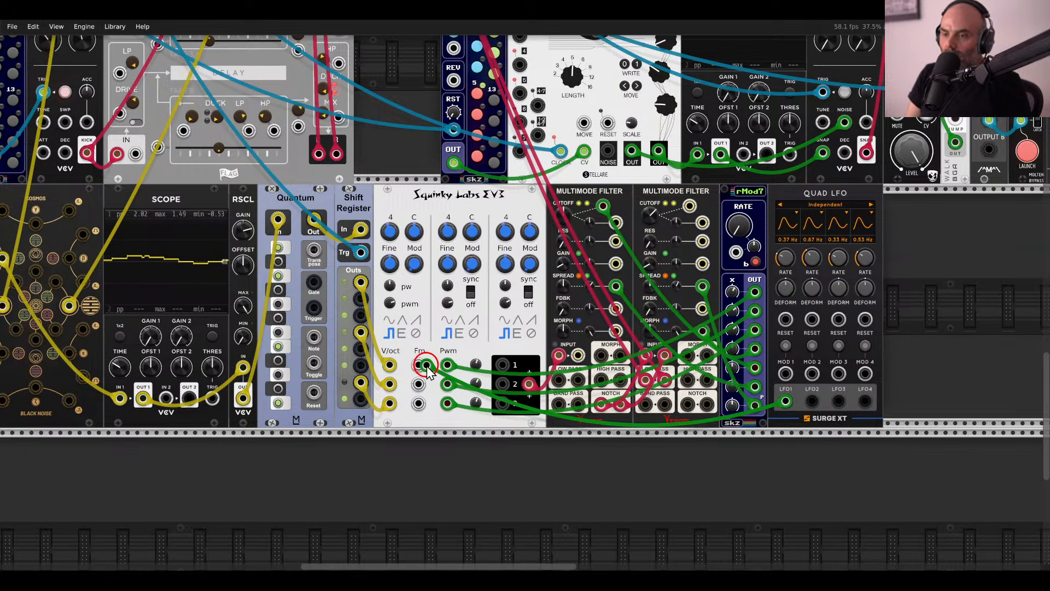
Patch Quad LFO outputs 2 and 3 into the EV3's second and third Fm inputs and set LFO rates 1–3 to 1.59, 2.25 and 2.60 Hz.
left_click_drag(811, 402, 839, 403)
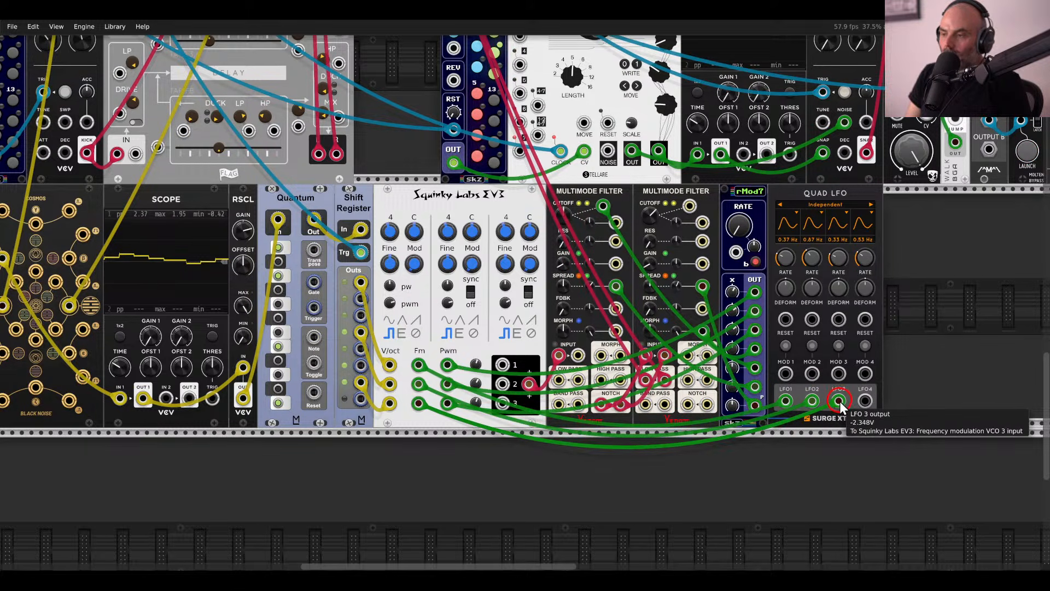
left_click(398, 320)
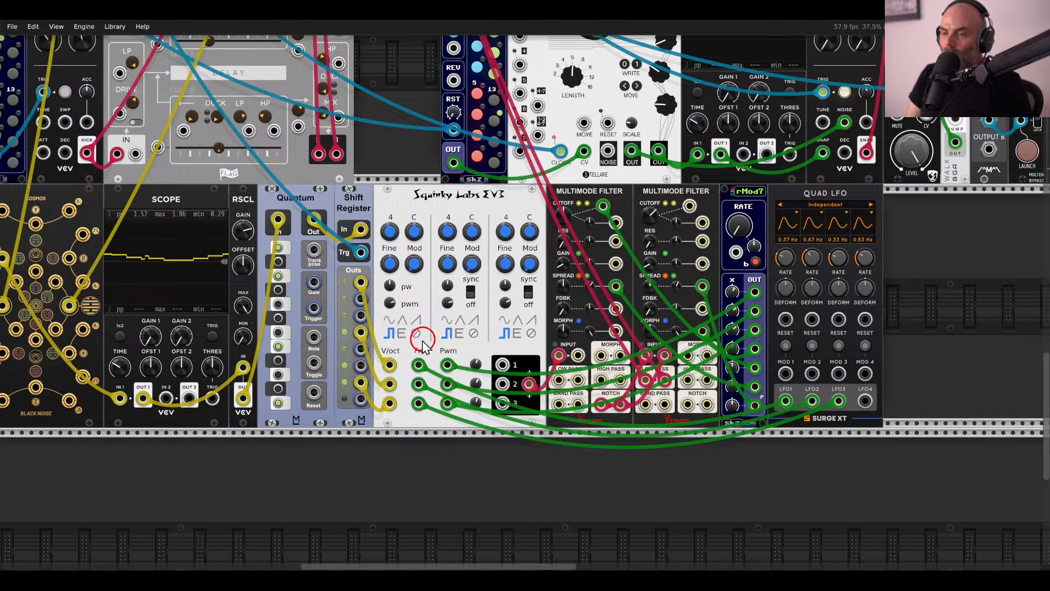
scroll(398, 321, "up", 3)
left_click(428, 226)
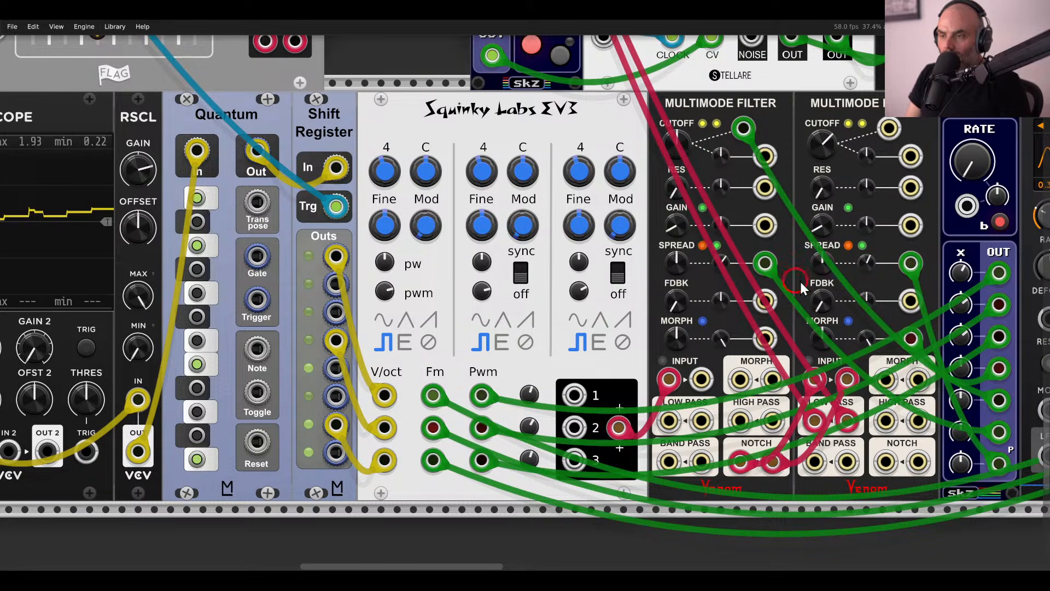
scroll(800, 288, "right", 5)
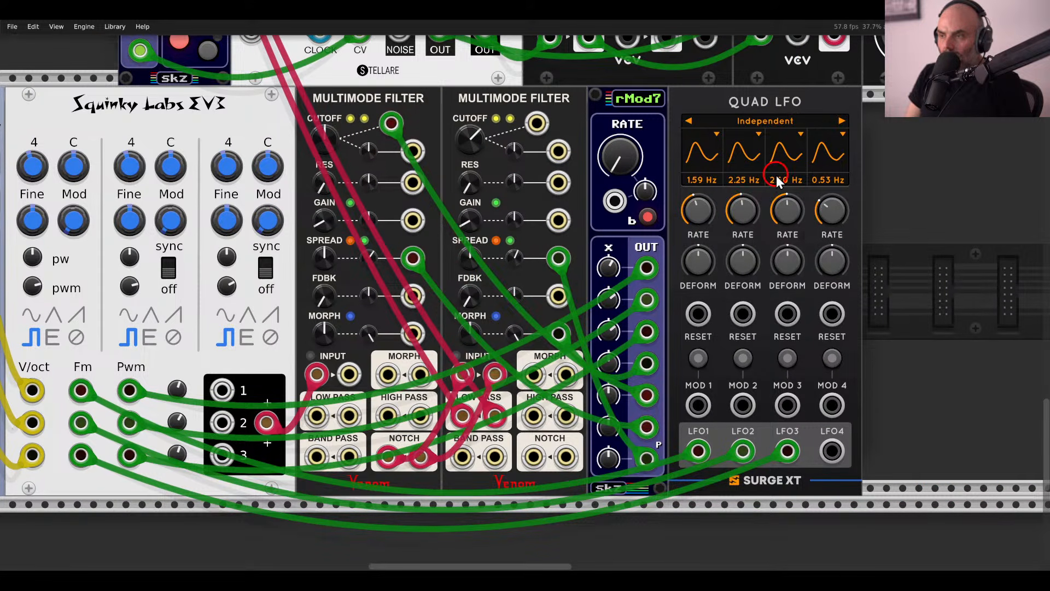
scroll(265, 262, "left", 5)
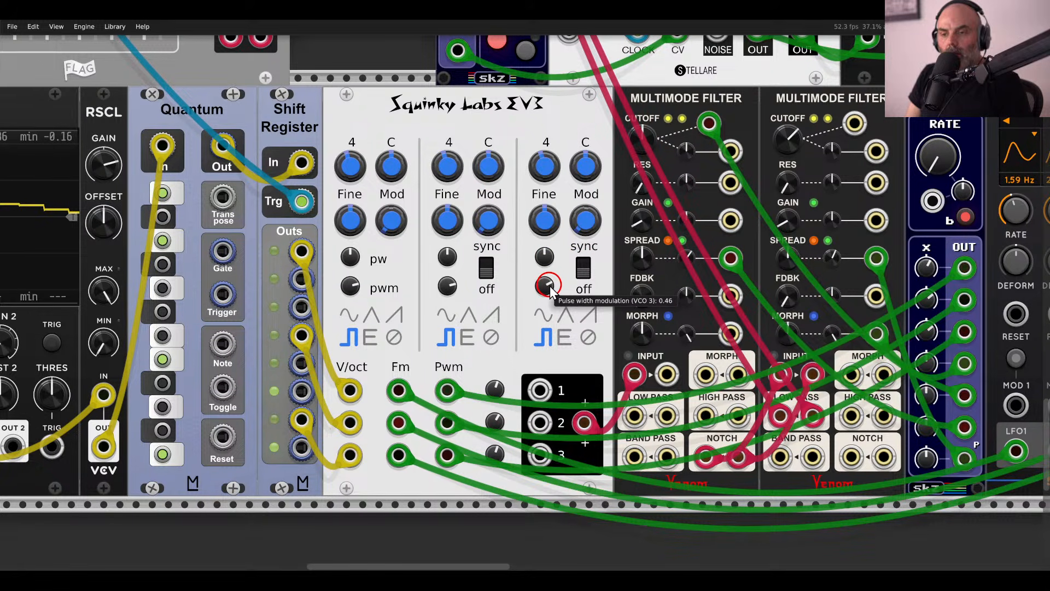
Patch the Quad LFO's LFO4 output into the second Multimode Filter's cutoff modulation input and lower that filter's cutoff.
scroll(550, 285, "right", 4)
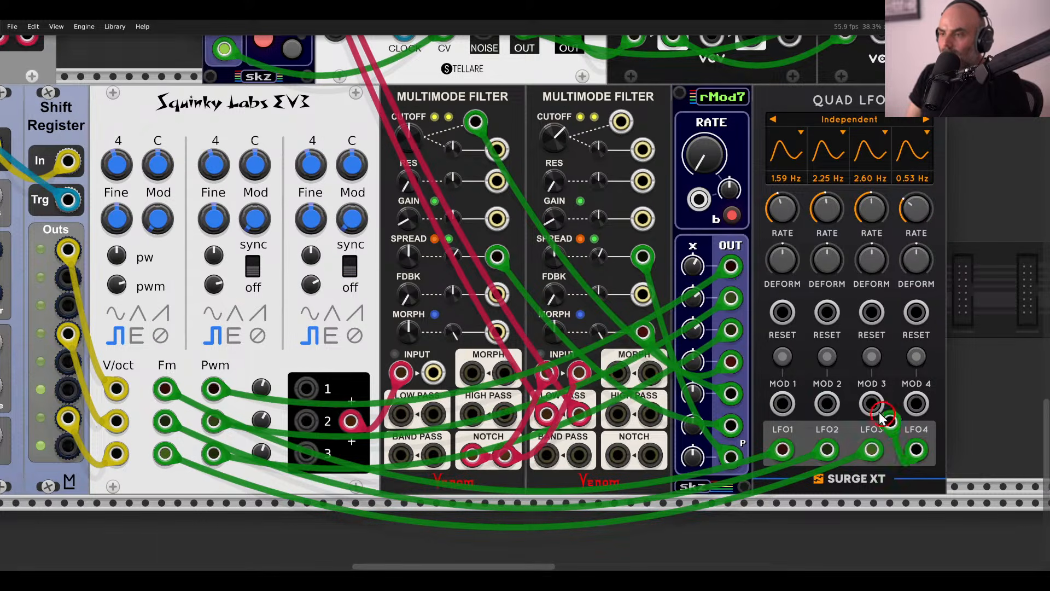
left_click_drag(881, 417, 595, 149)
right_click(917, 149)
left_click(934, 271)
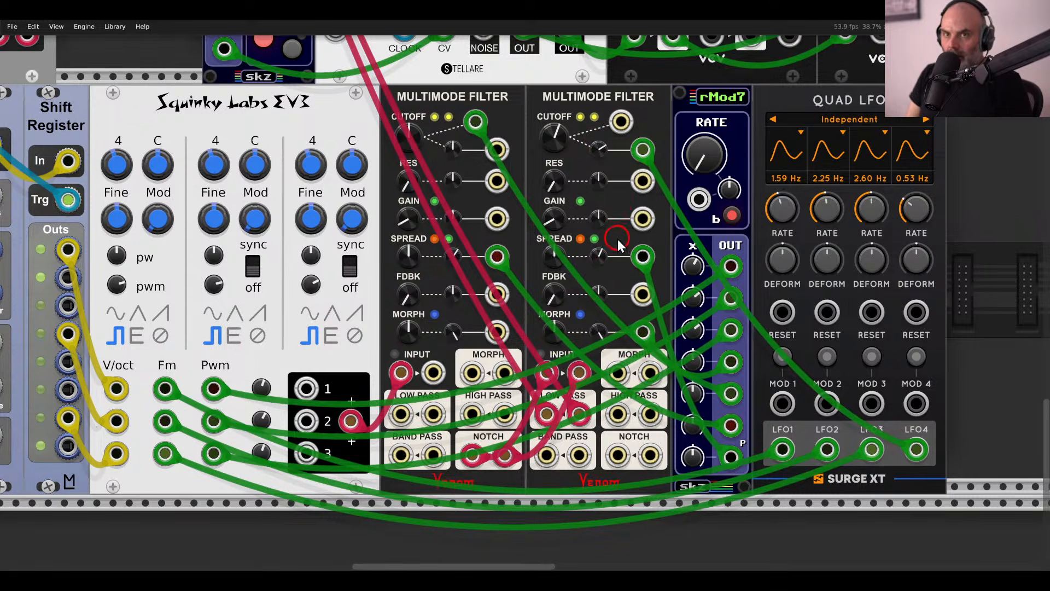
scroll(621, 241, "down", 3)
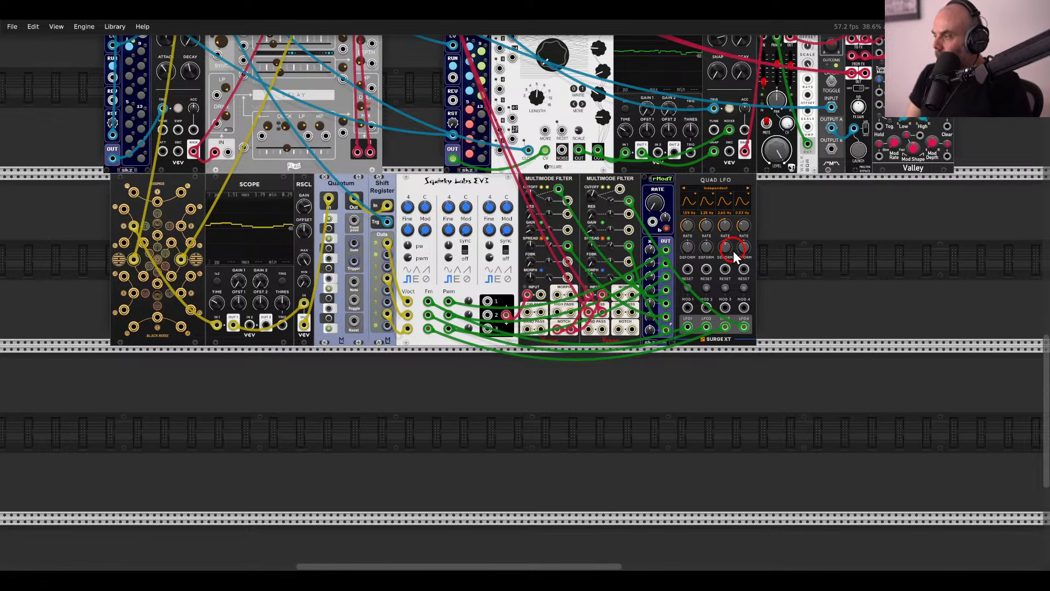
right_click(795, 271)
type("walk")
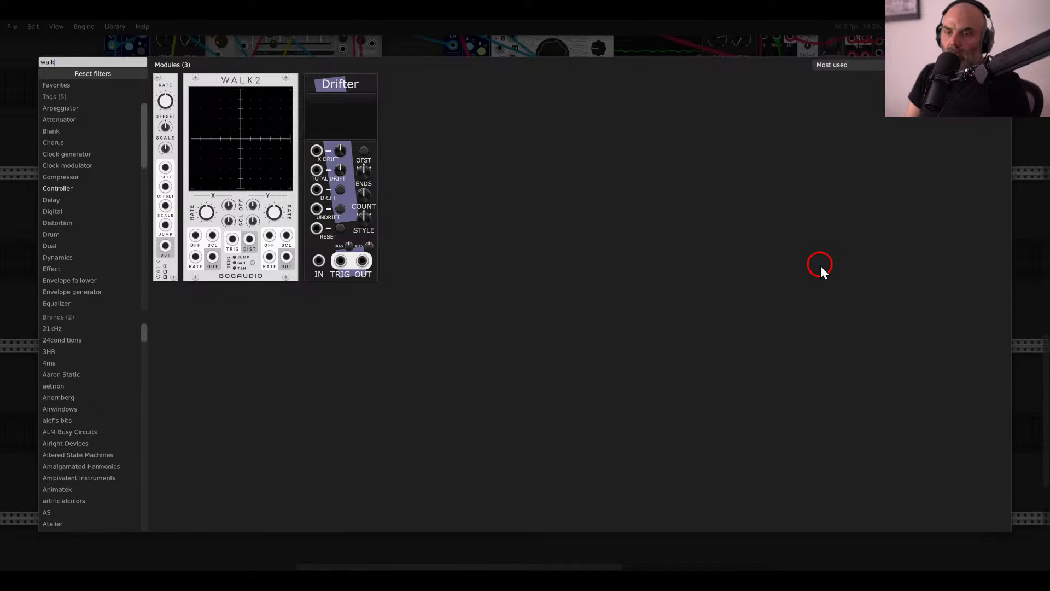
left_click_drag(261, 218, 678, 405)
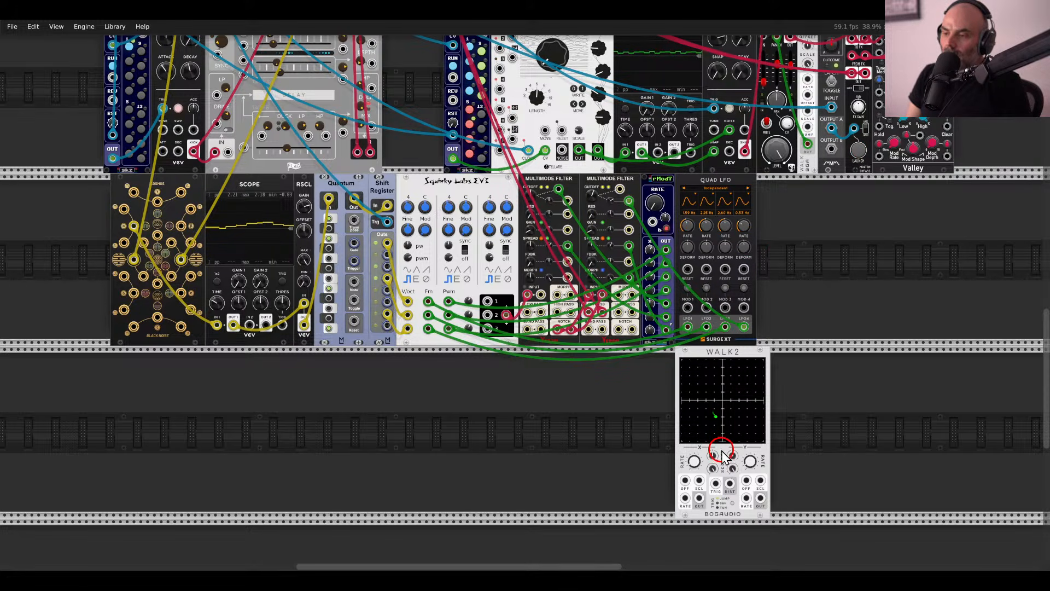
key("Delete")
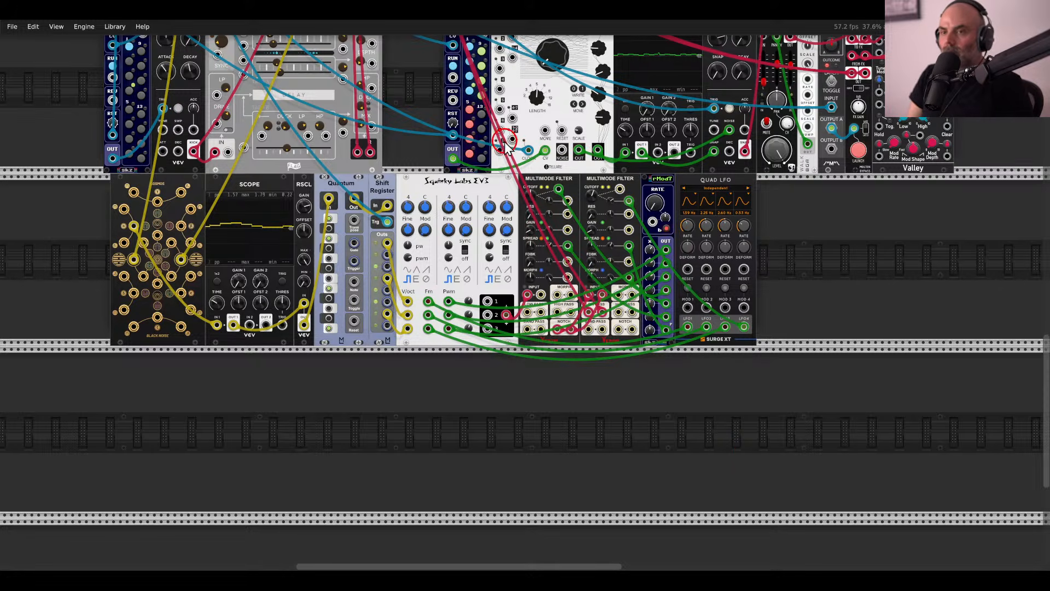
Lower the gain adjust of MixMaster track 8 to about -10.7 dB.
left_click_drag(416, 84, 442, 146)
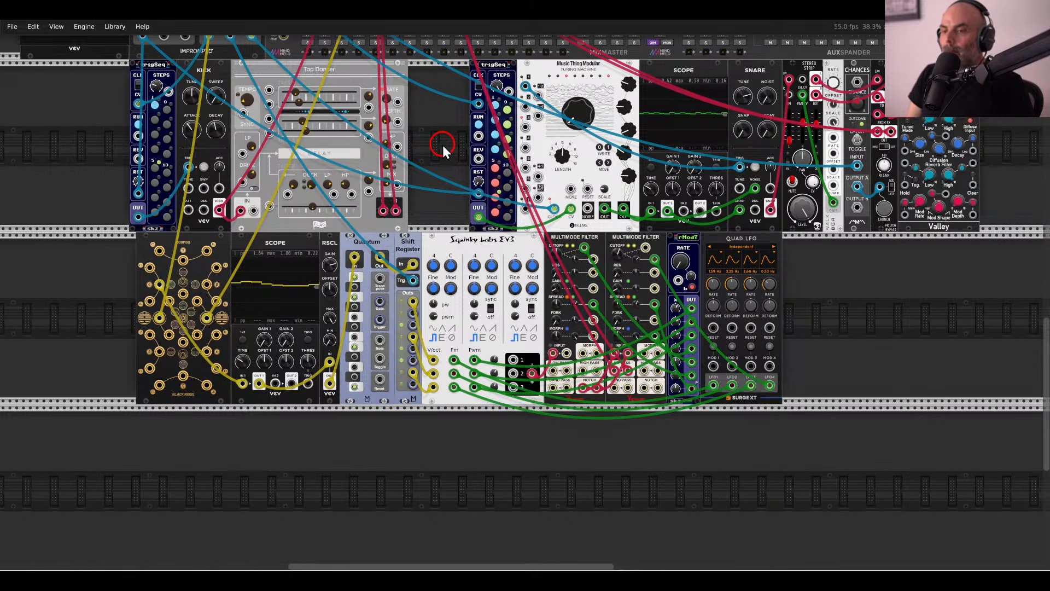
scroll(449, 350, "down", 5)
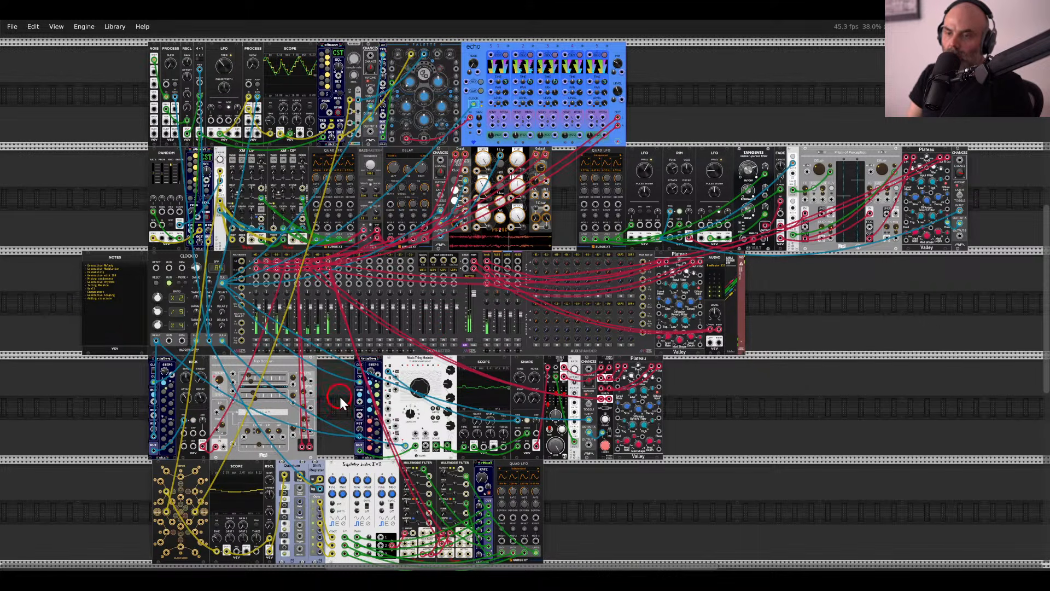
right_click(327, 254)
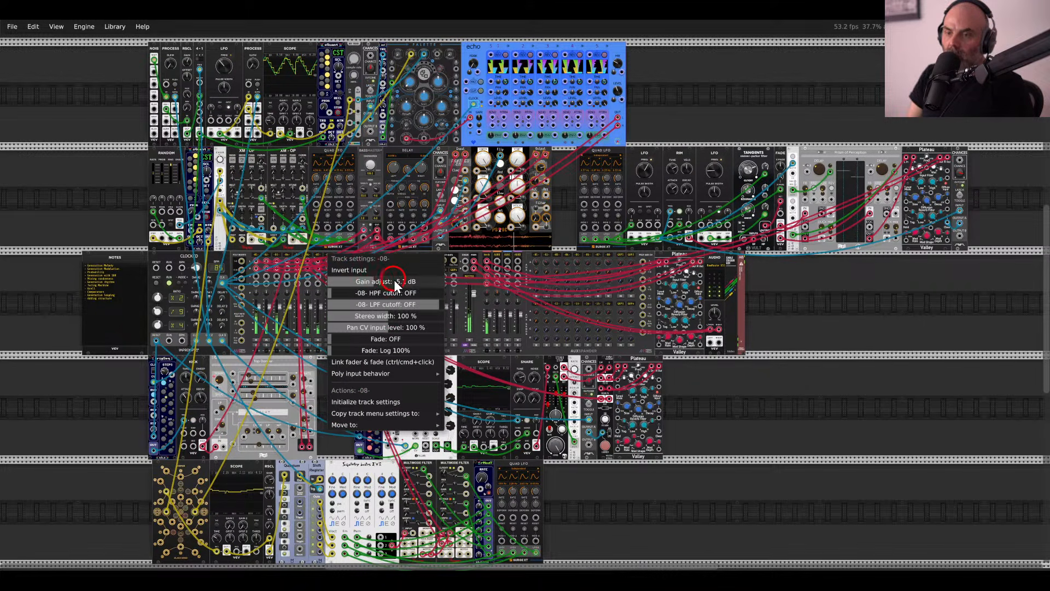
left_click_drag(346, 281, 322, 281)
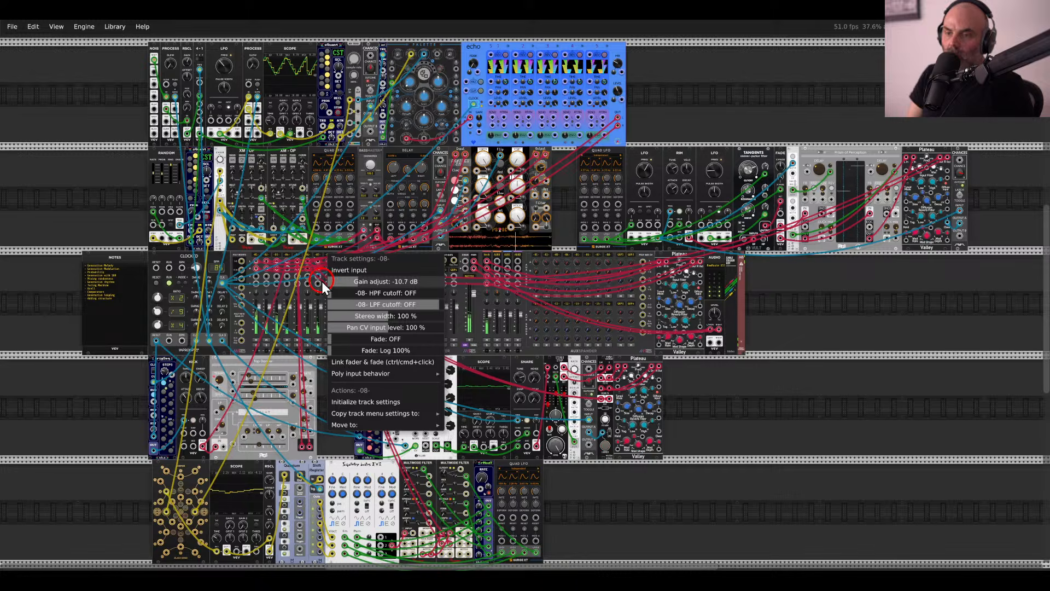
left_click(679, 482)
Lower the Quad LFO's fourth rate to about 0.30 Hz.
left_click_drag(545, 508, 733, 360)
scroll(533, 377, "up", 6)
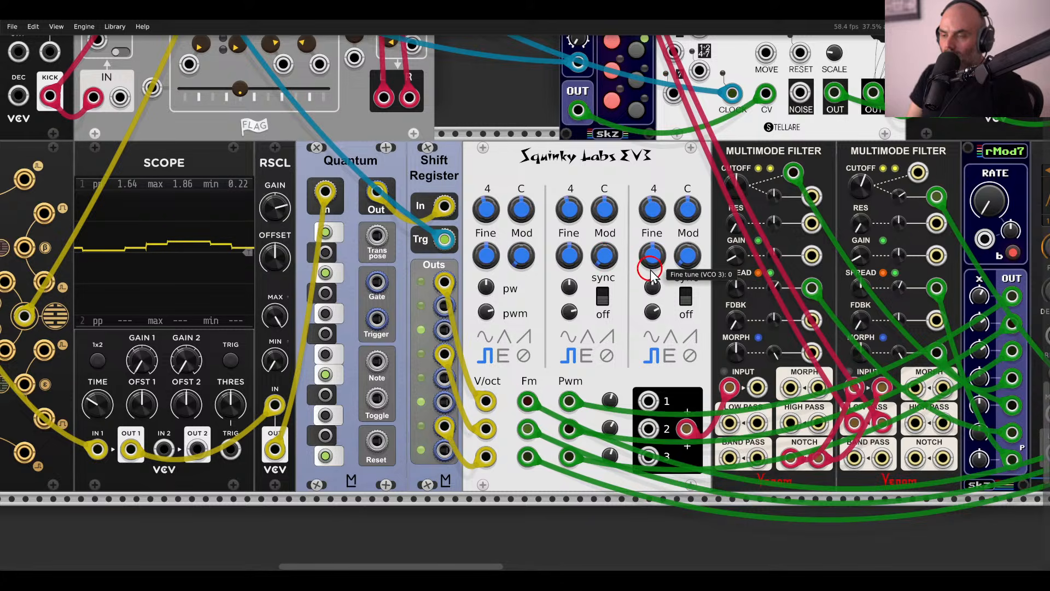
scroll(651, 274, "down", 5)
scroll(881, 287, "up", 4)
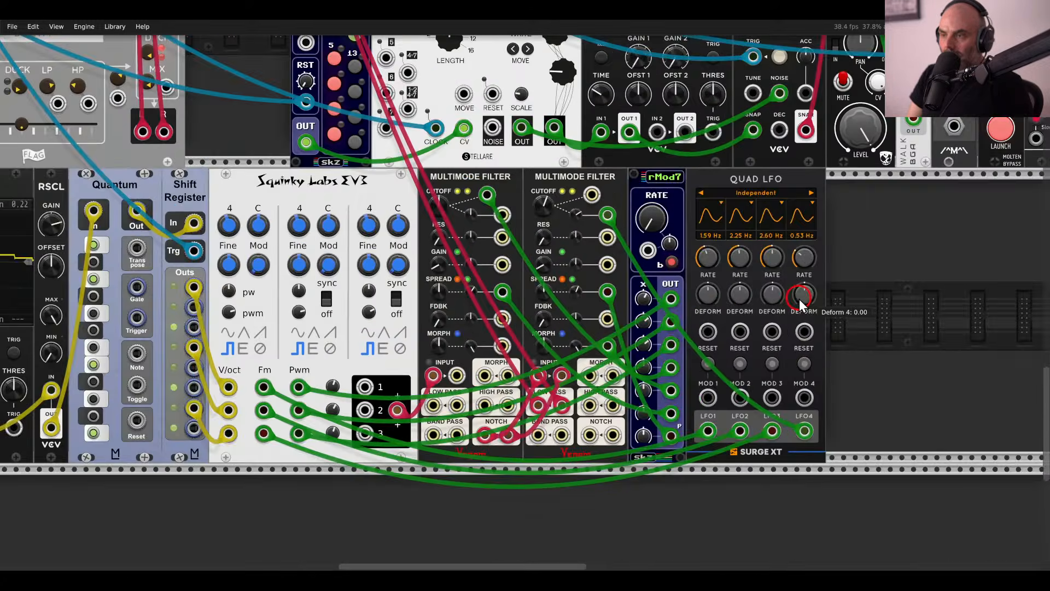
scroll(800, 297, "up", 1)
scroll(789, 290, "down", 5)
scroll(501, 192, "up", 2)
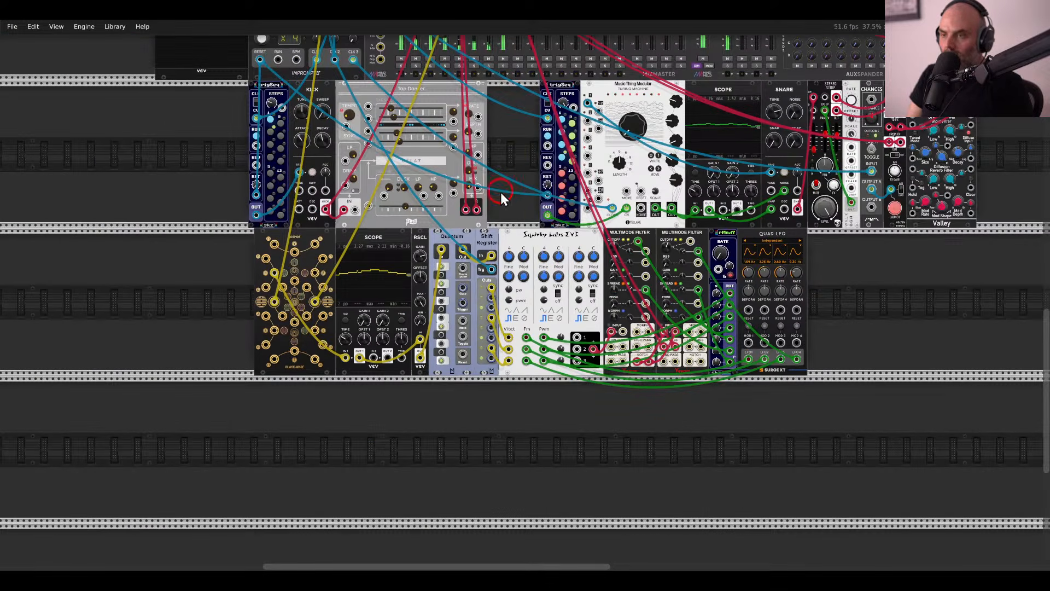
Reduce the gain adjust of MixMaster track 8 to about -12.4 dB.
scroll(526, 261, "up", 1)
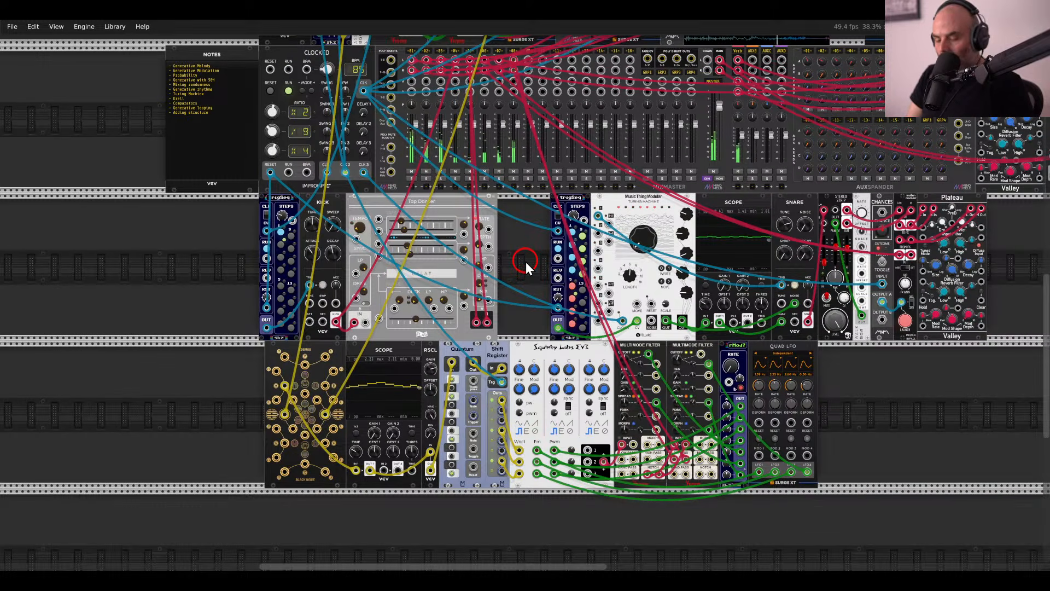
scroll(522, 261, "up", 1)
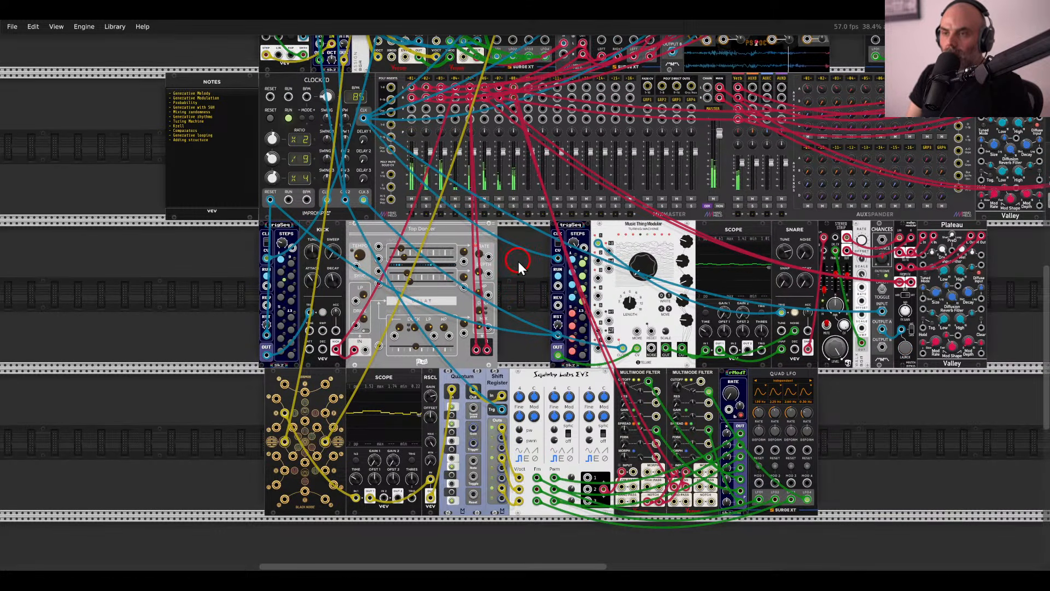
right_click(513, 80)
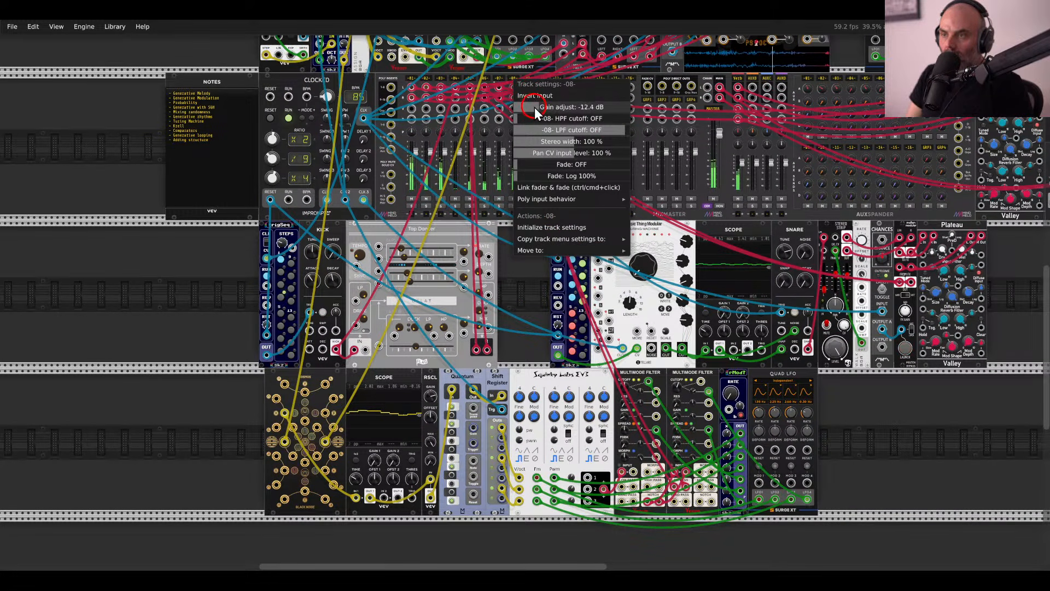
left_click(526, 312)
Search the module library for "grain" and add the Ambivalent Instruments grainer beside the Quad LFO.
scroll(637, 350, "up", 4)
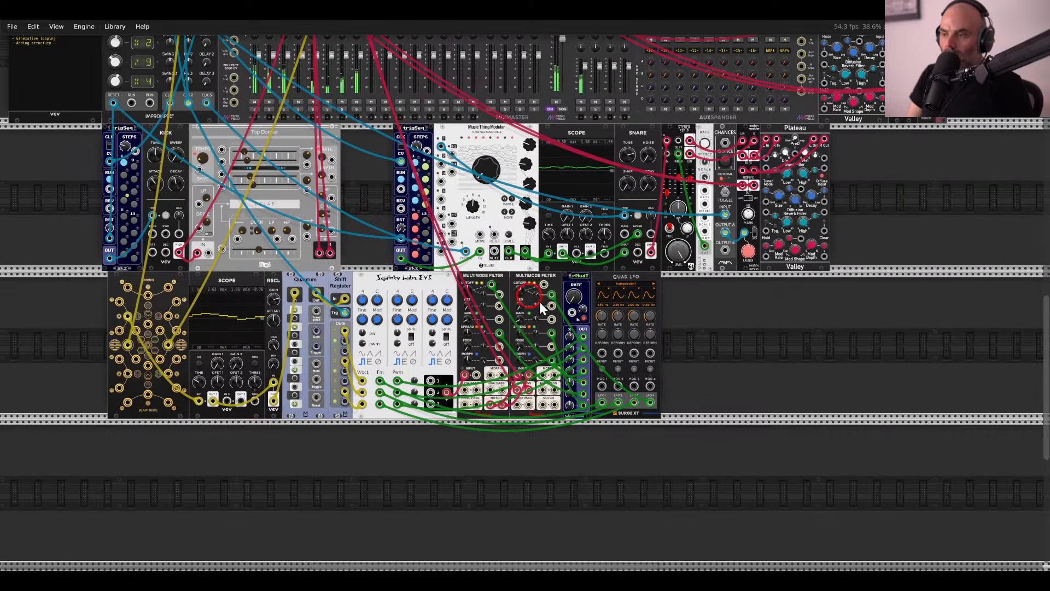
right_click(743, 355)
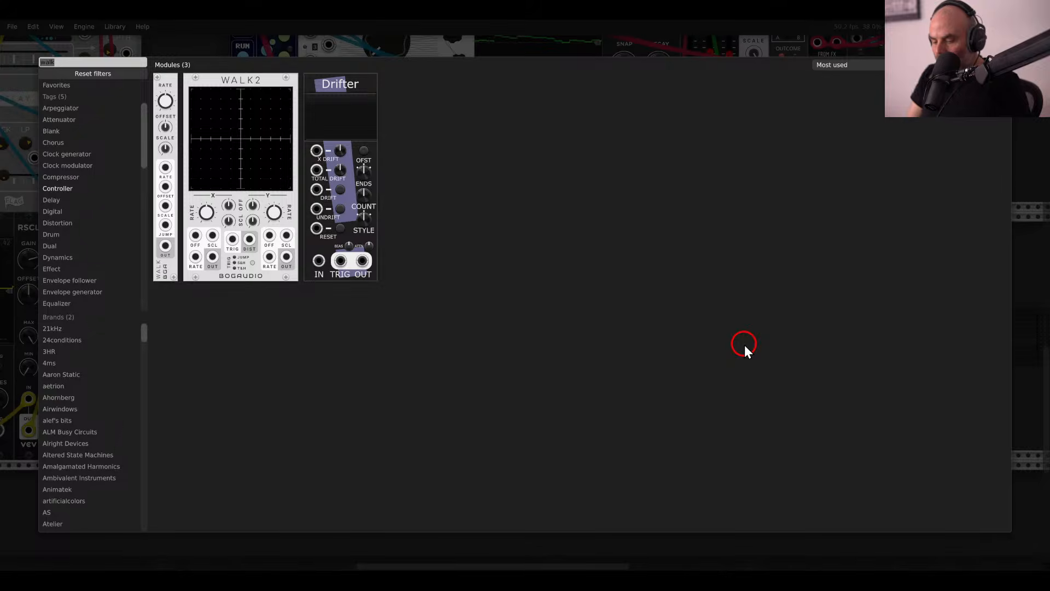
type("grain")
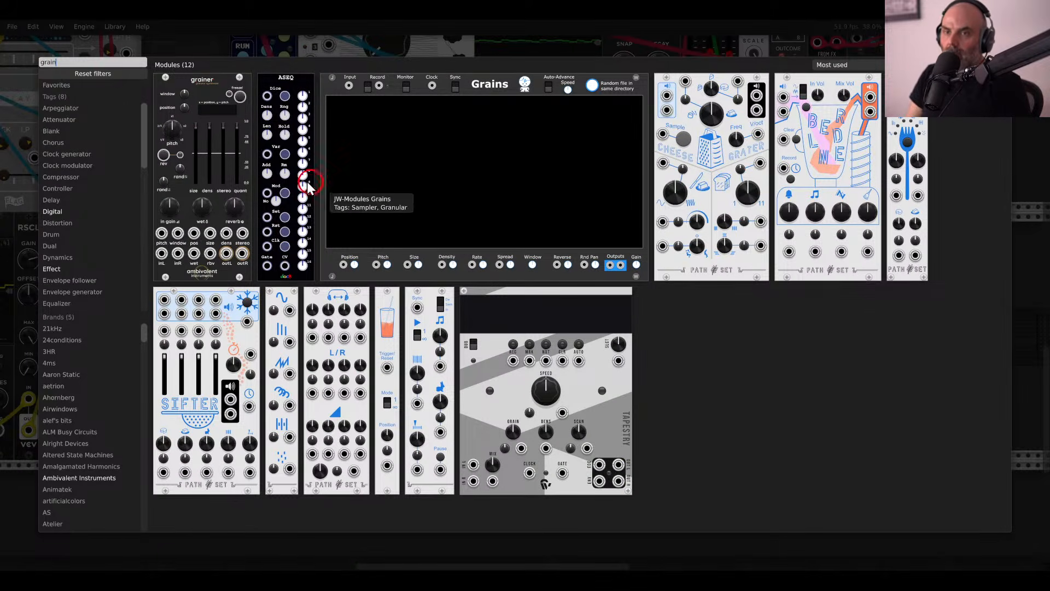
left_click(247, 125)
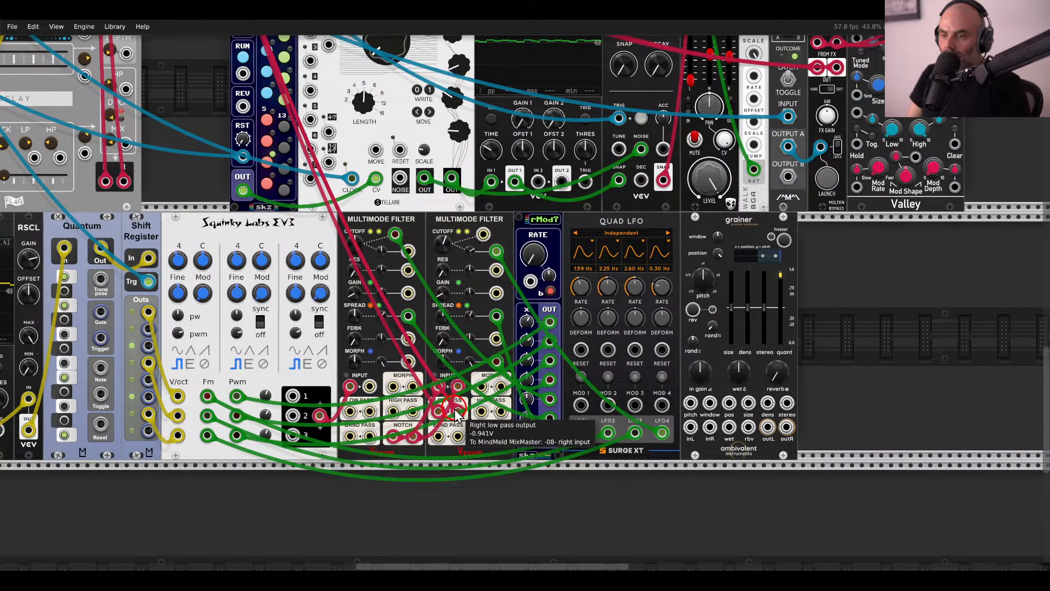
Insert grainer between the second filter's low-pass outputs and mixer track 8, using inL and inR as inputs and outL and outR as outputs.
left_click_drag(456, 415, 786, 427)
left_click_drag(437, 411, 768, 426)
mouse_move(690, 427)
left_mouse_down()
mouse_move(440, 416)
mouse_move(710, 427)
left_mouse_up()
Raise grainer's grain size and set its stereo spread to 1.
scroll(769, 304, "up", 3)
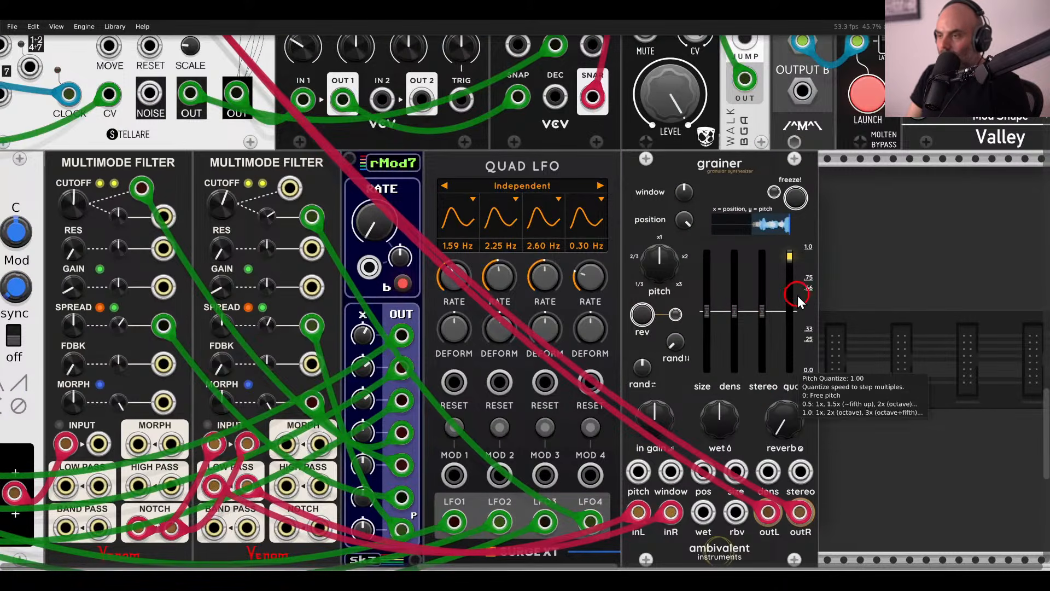
left_click_drag(708, 312, 707, 276)
left_click_drag(762, 312, 767, 251)
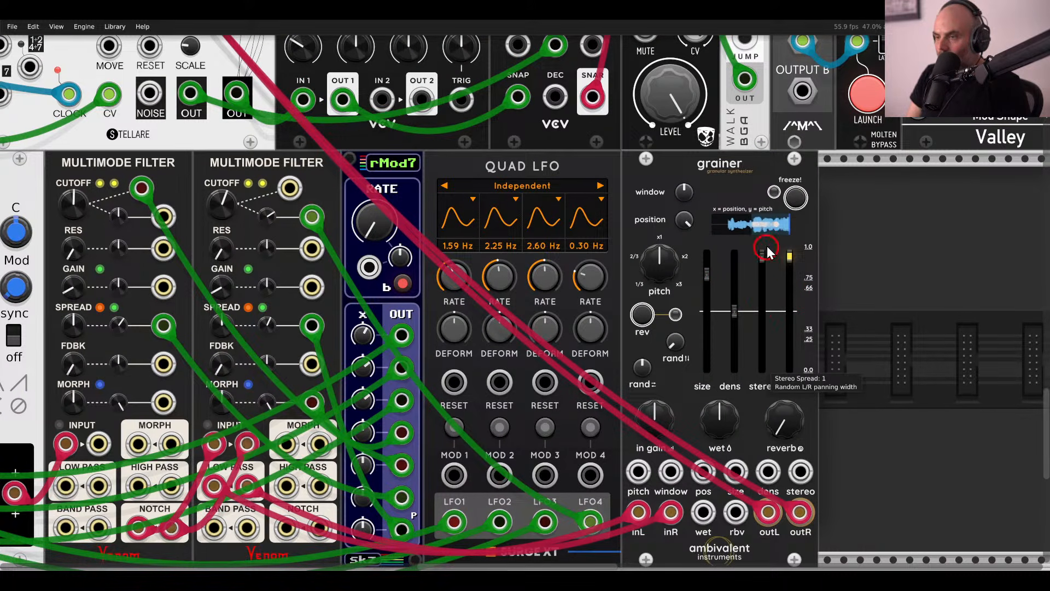
Set grainer's reverb amount to about 0.9 and raise its random pitch range.
left_click_drag(779, 424, 772, 261)
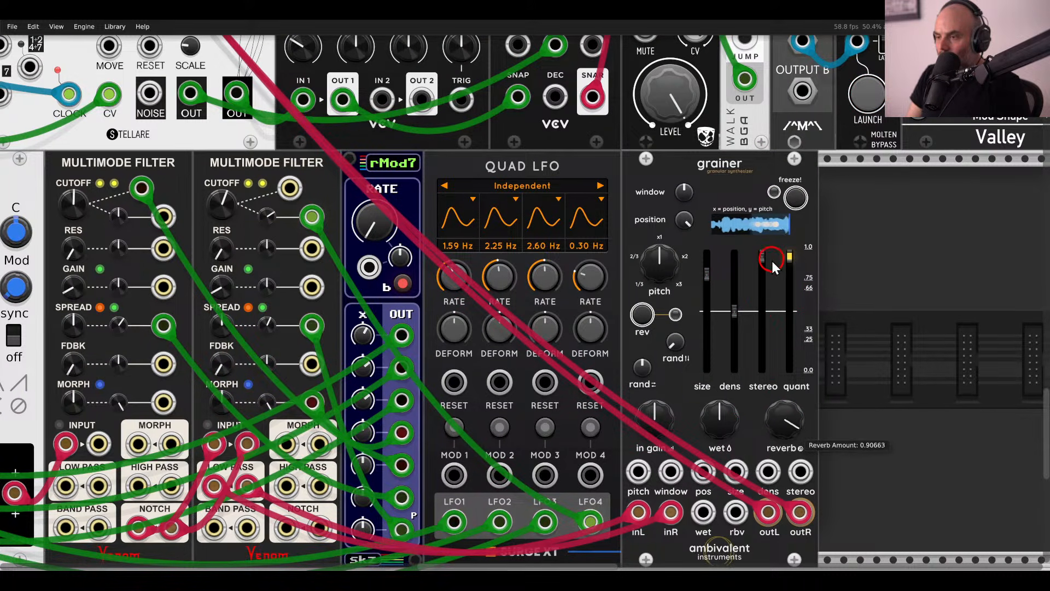
left_click_drag(676, 342, 662, 290)
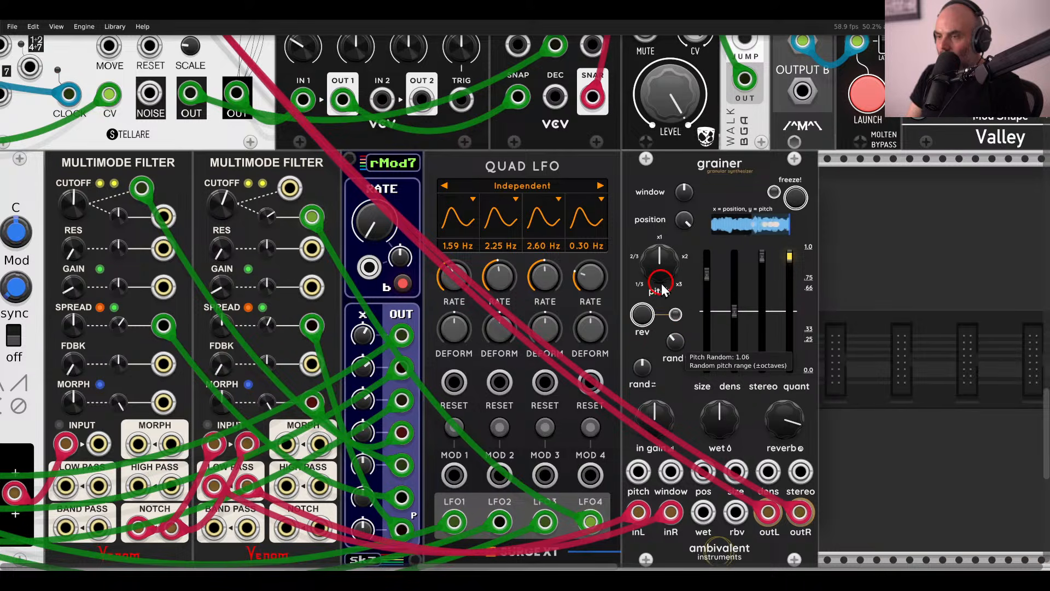
left_click_drag(676, 341, 672, 317)
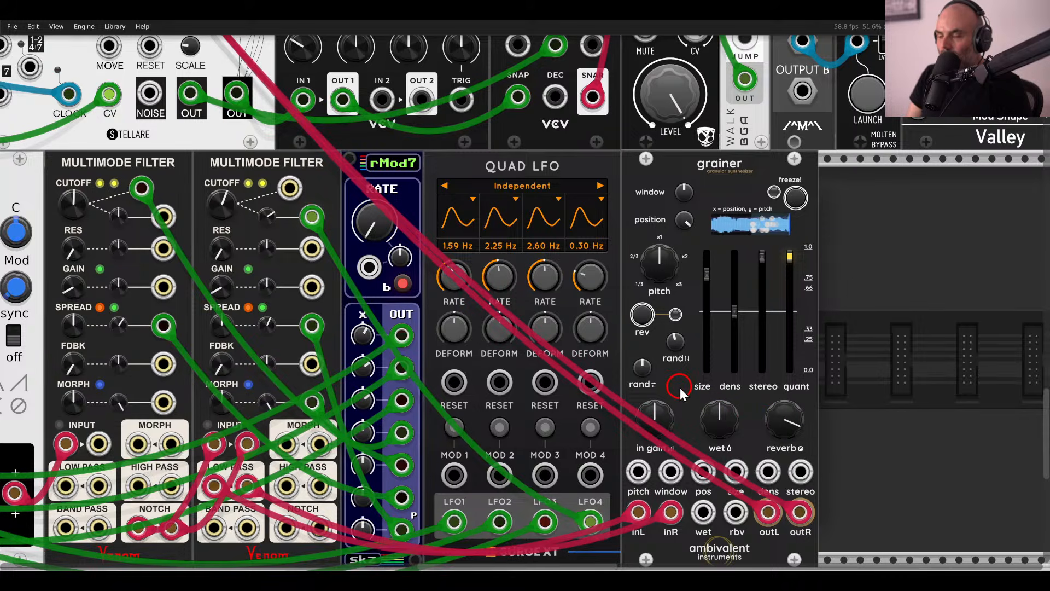
scroll(685, 386, "down", 5)
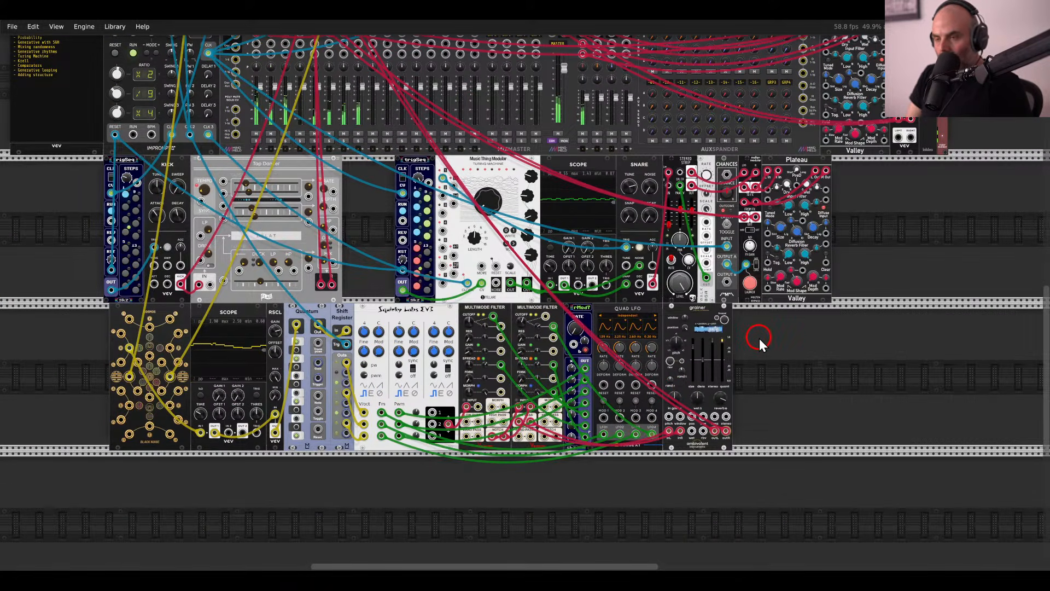
scroll(759, 338, "down", 3)
scroll(793, 389, "down", 3)
scroll(874, 404, "down", 2)
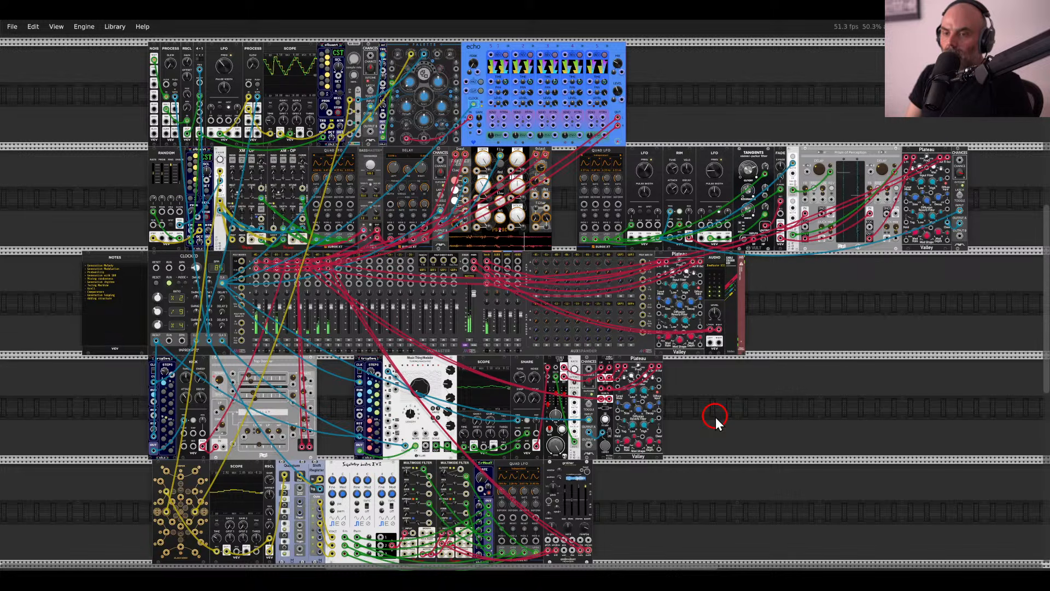
Add a Befaco KICKALL module from the module library in the free space beside the percussion row's Plateau.
left_click_drag(714, 425, 838, 357)
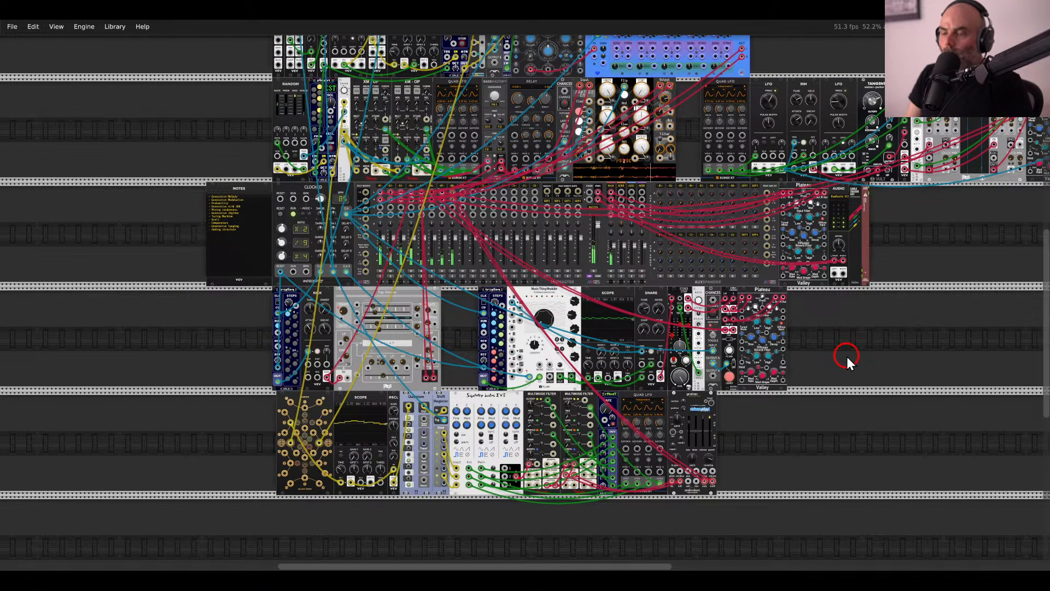
scroll(847, 358, "up", 2)
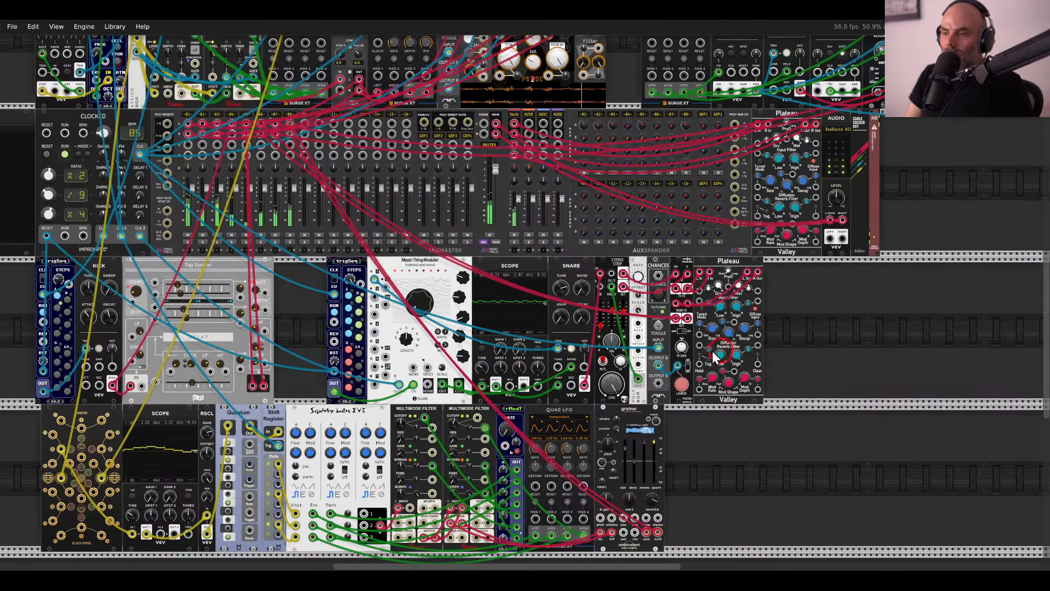
right_click(837, 341)
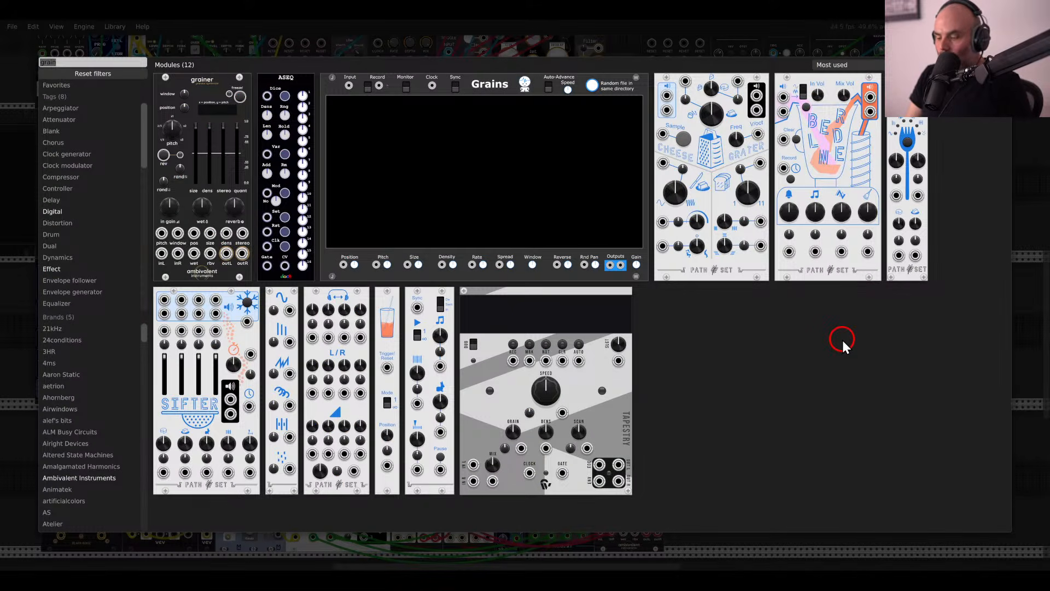
key("BackSpace")
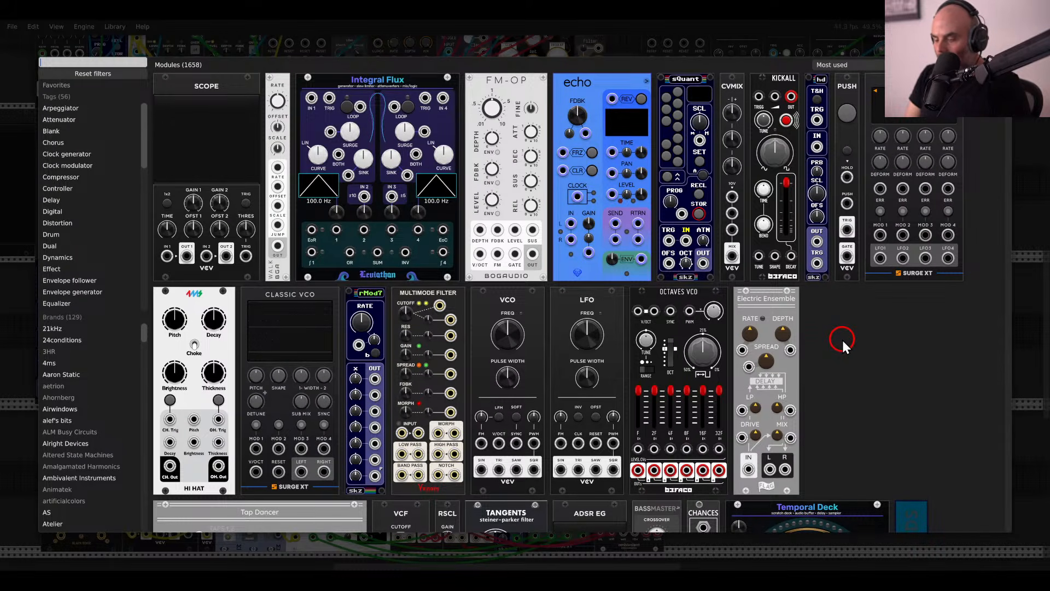
left_click_drag(774, 107, 796, 323)
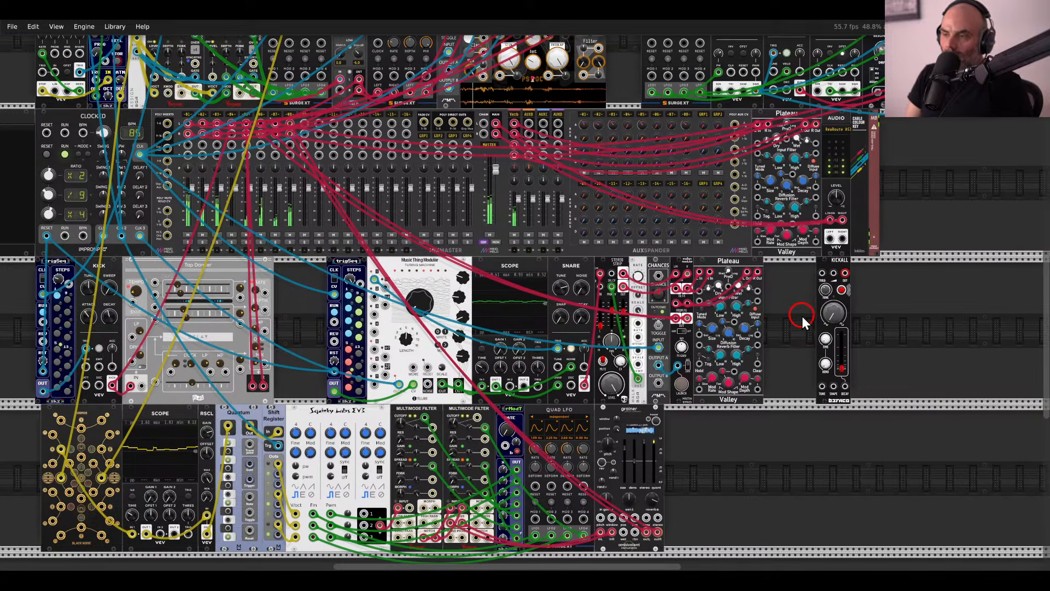
Patch one of the Turing Machine's pulse outputs to KICKALL's trigger input.
scroll(801, 316, "up", 5)
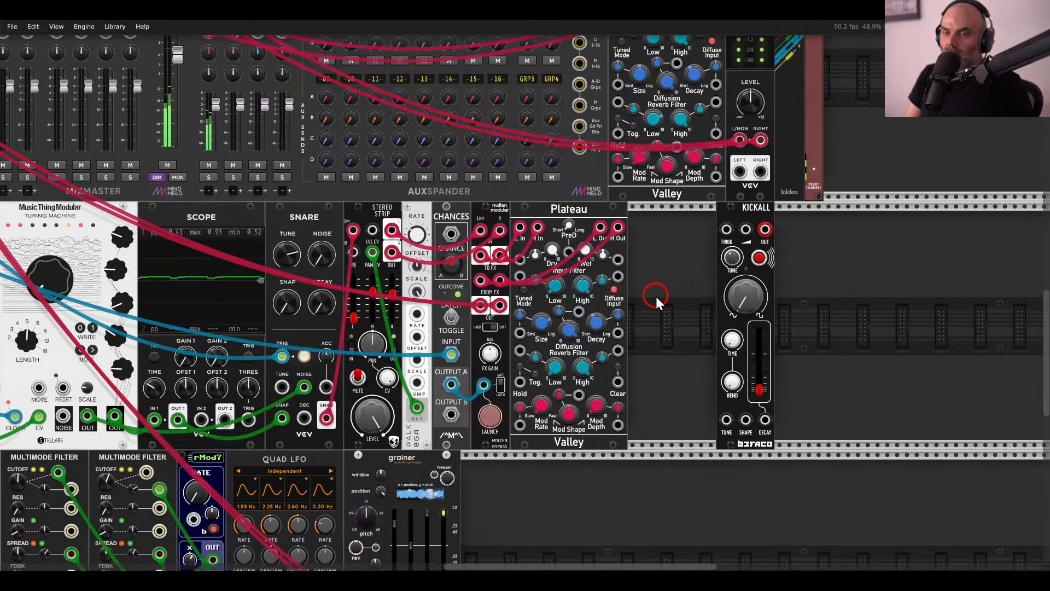
scroll(655, 296, "down", 3)
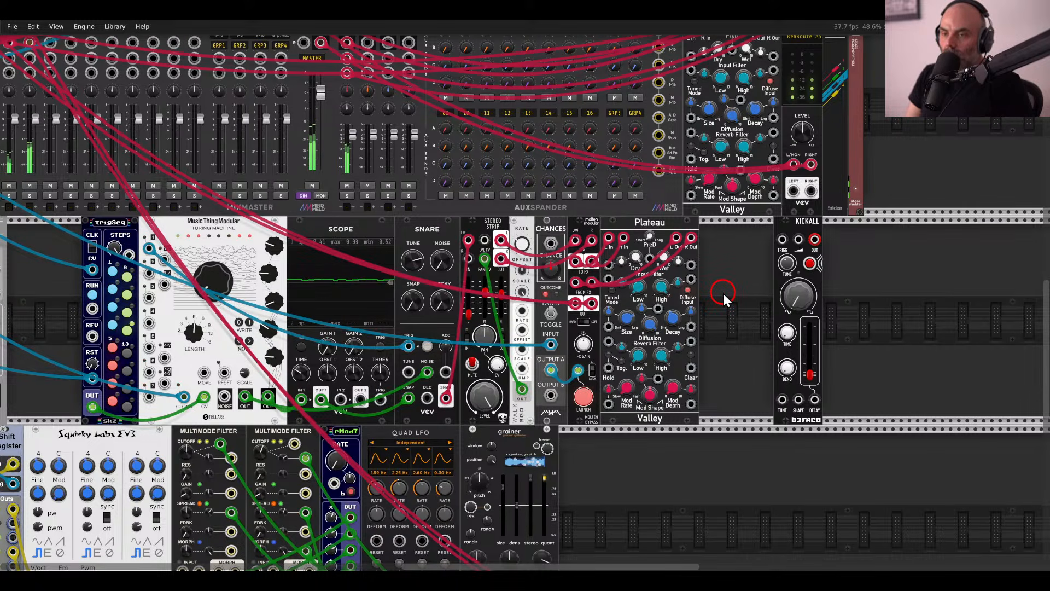
scroll(722, 293, "down", 4)
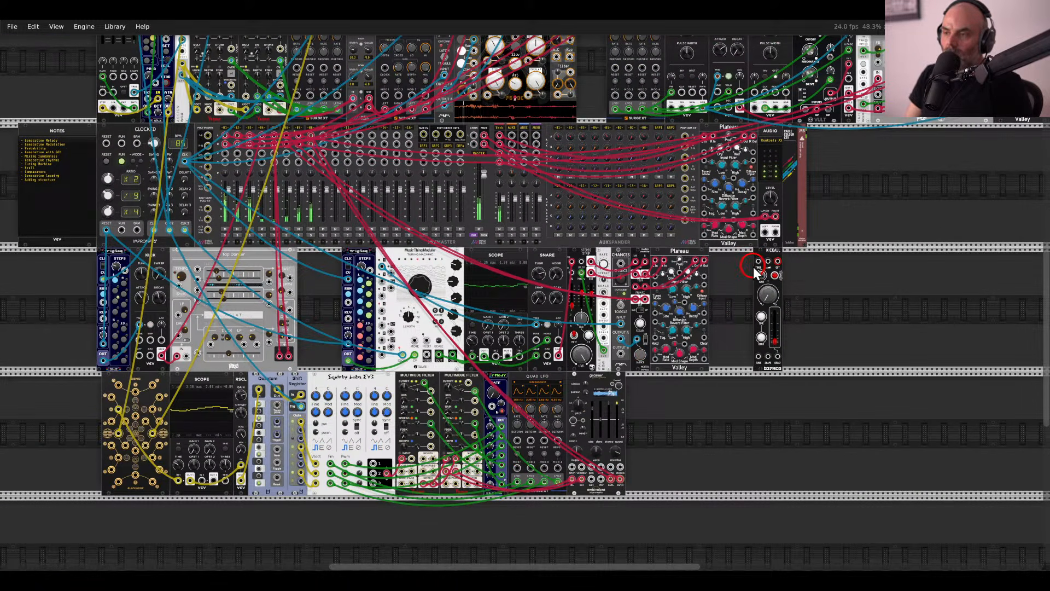
scroll(756, 264, "up", 2)
left_click_drag(768, 249, 249, 290)
scroll(250, 290, "up", 3)
scroll(281, 305, "down", 3)
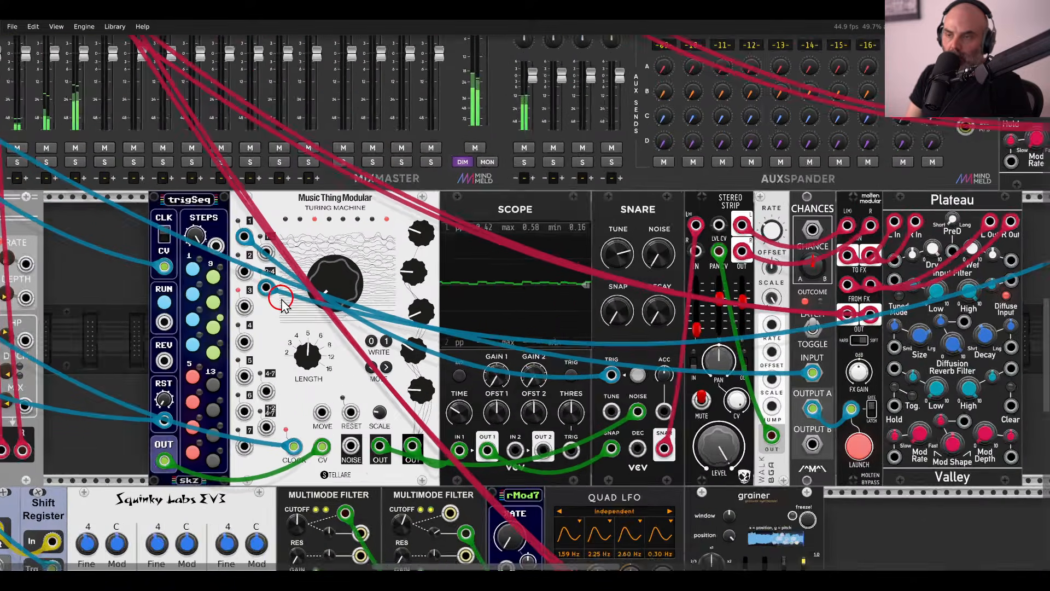
scroll(872, 303, "up", 2)
scroll(871, 303, "right", 5)
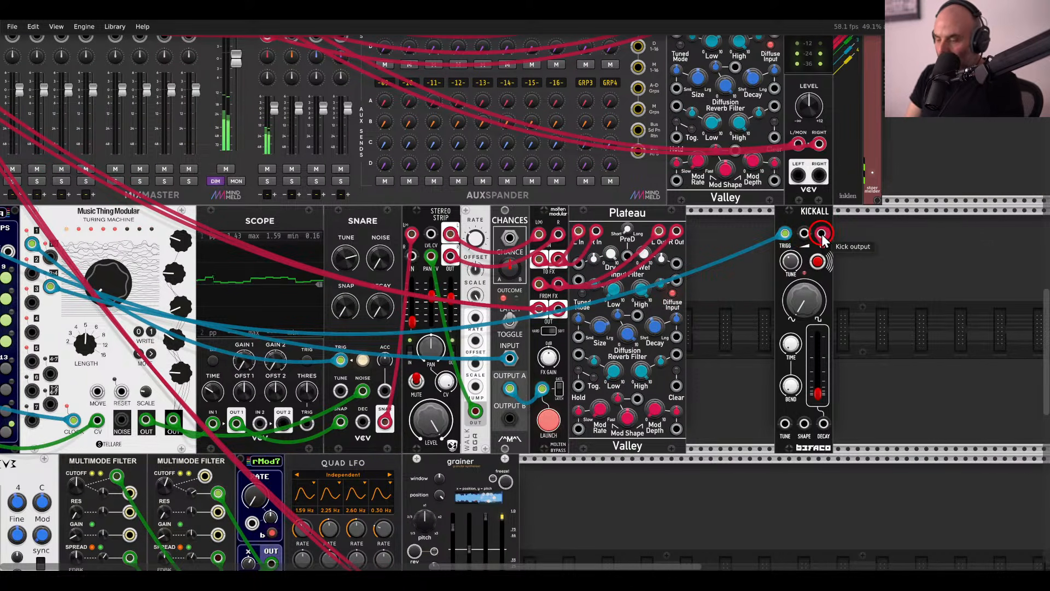
Route KICKALL's kick output to the next free track's input on MixMaster.
scroll(809, 235, "left", 6)
scroll(809, 235, "up", 2)
scroll(795, 238, "left", 1)
scroll(795, 238, "up", 1)
scroll(320, 107, "right", 9)
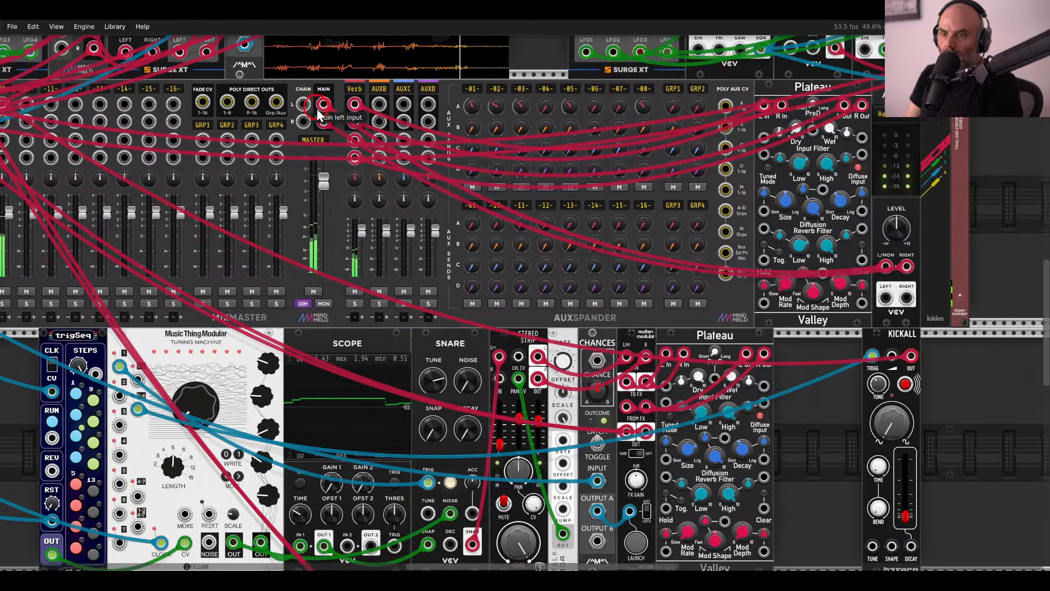
scroll(319, 107, "down", 3)
Lengthen KICKALL's VCA envelope decay time to 0.56.
left_click(730, 338)
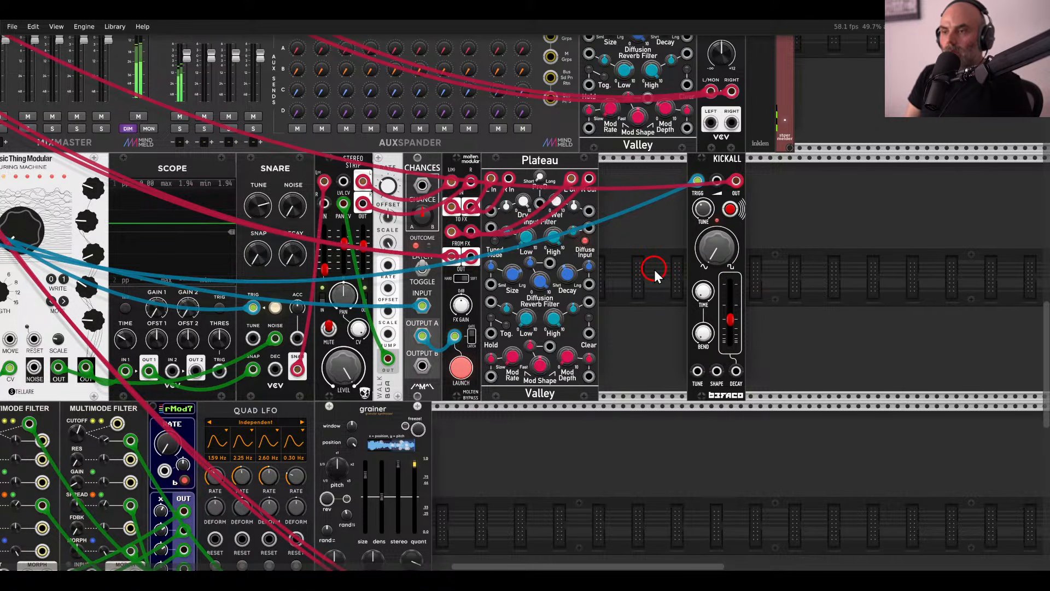
left_click_drag(654, 267, 833, 288)
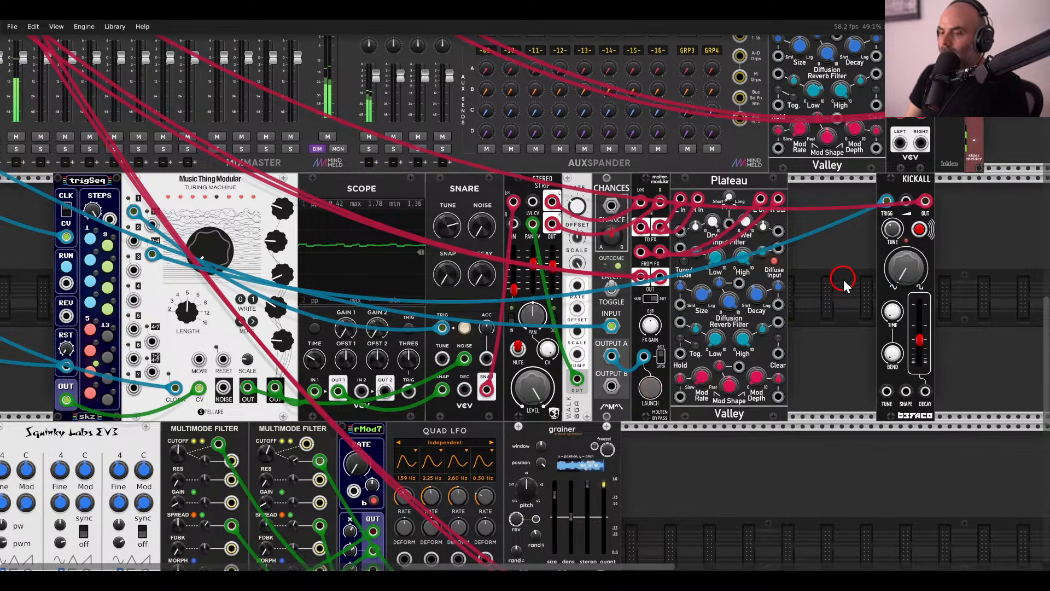
scroll(828, 276, "down", 5)
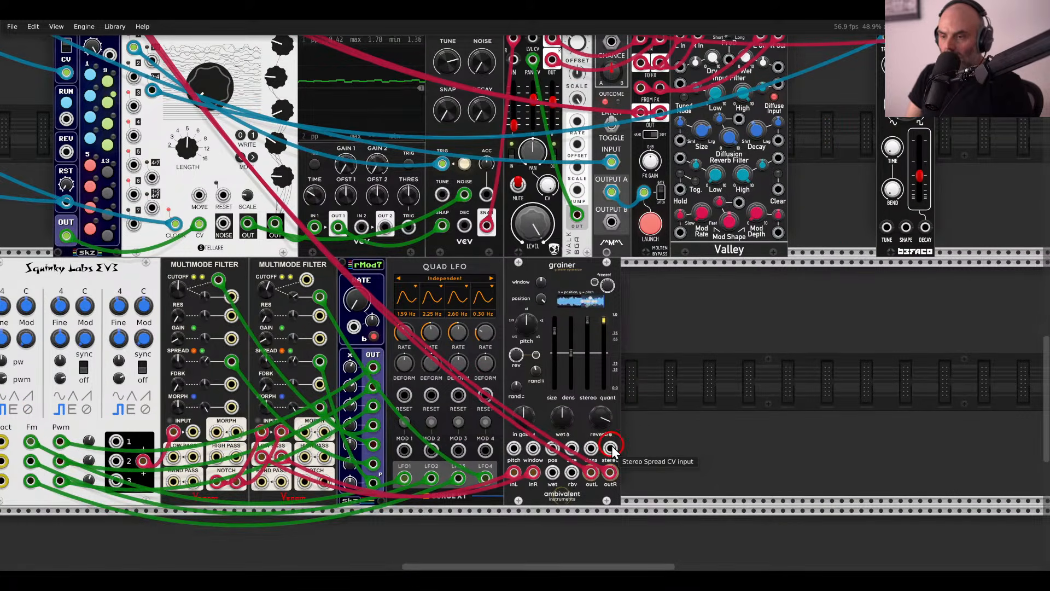
scroll(625, 440, "up", 3)
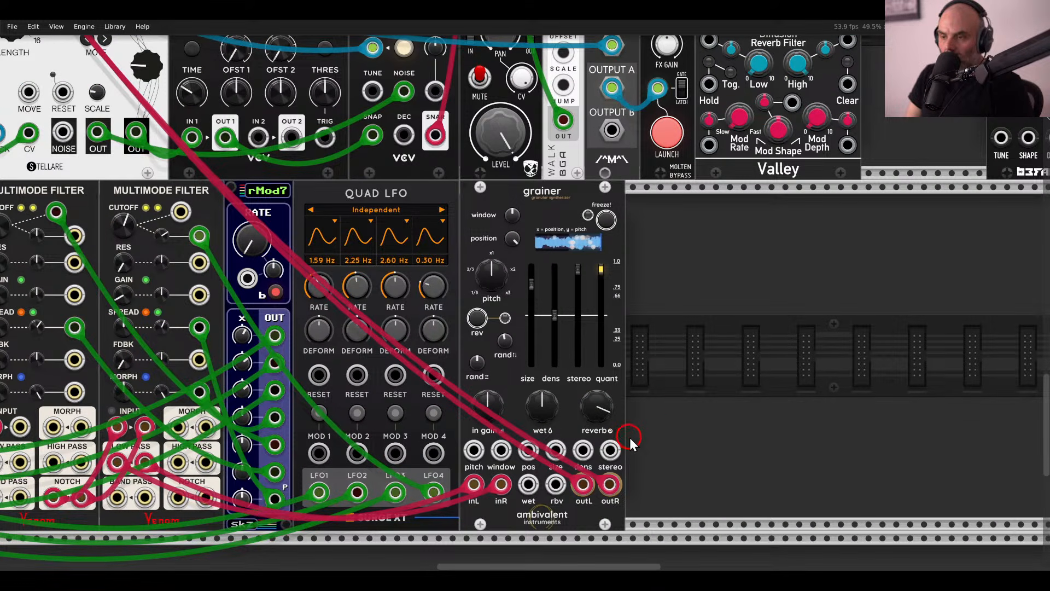
left_click_drag(655, 405, 694, 406)
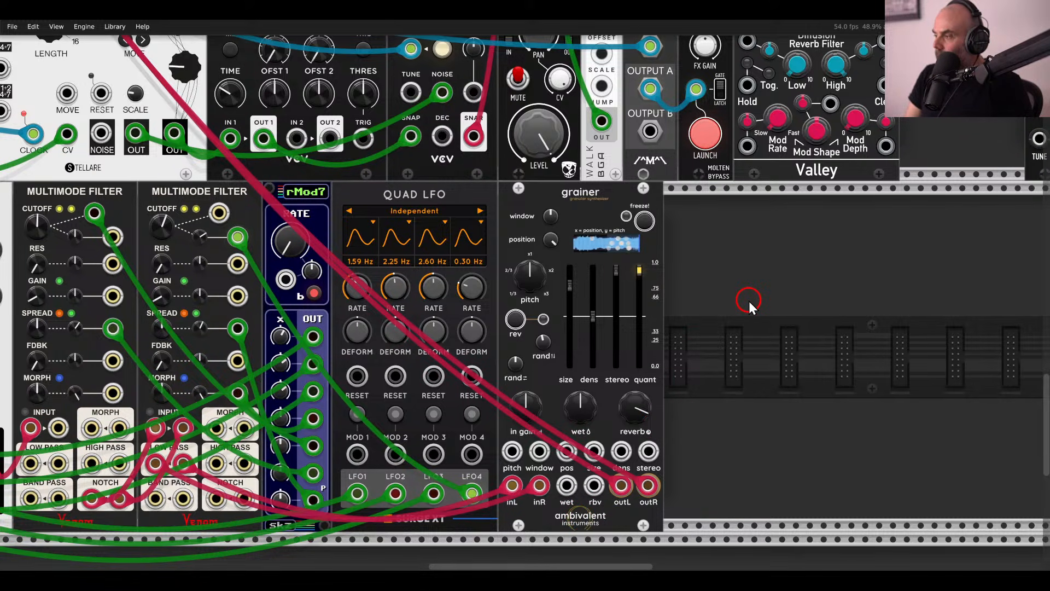
scroll(752, 301, "down", 2)
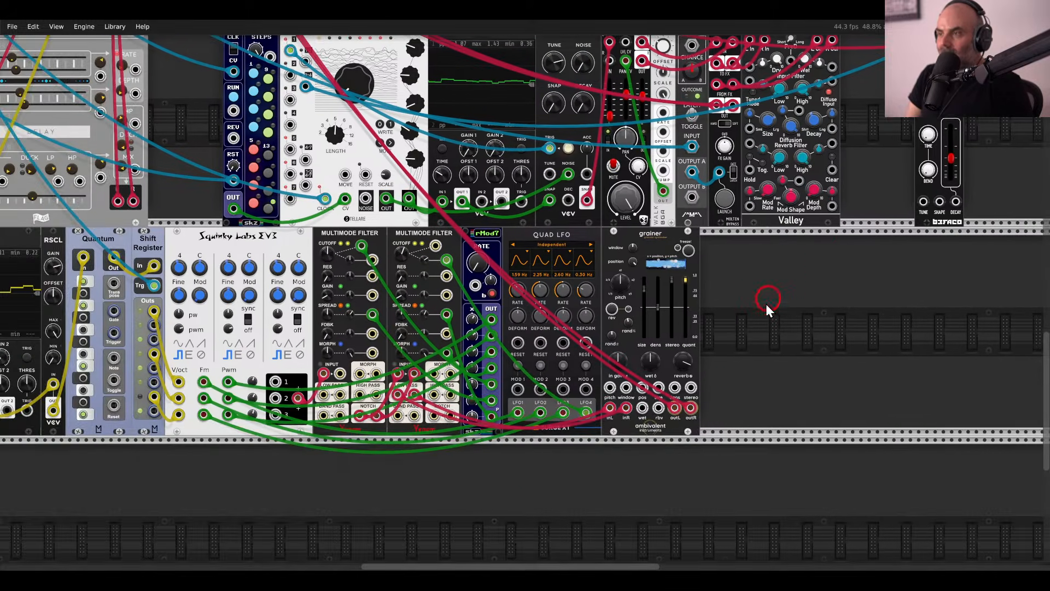
scroll(760, 305, "up", 5)
scroll(761, 305, "right", 4)
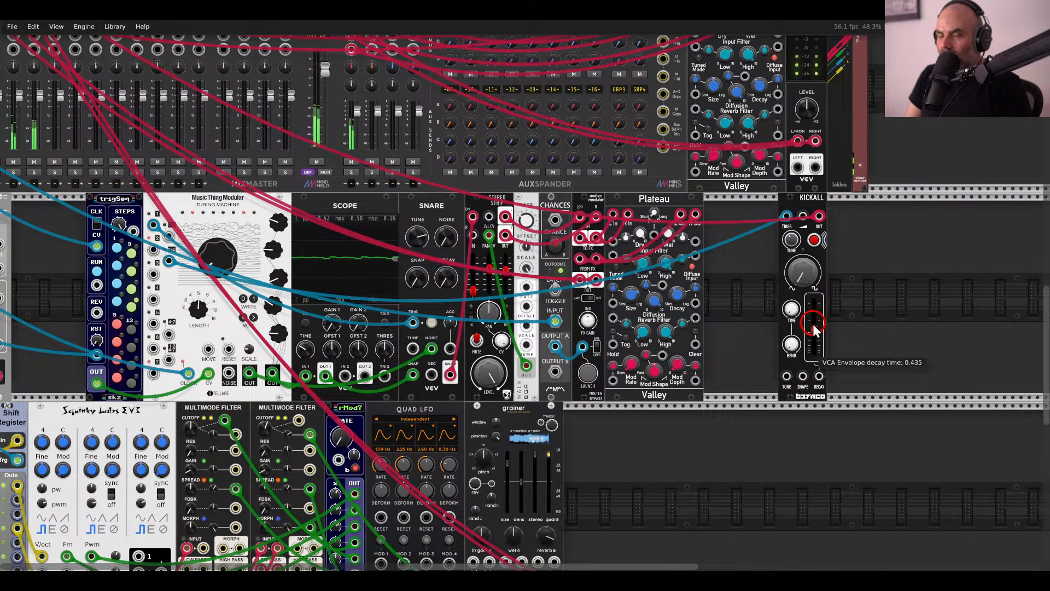
left_click_drag(729, 312, 831, 309)
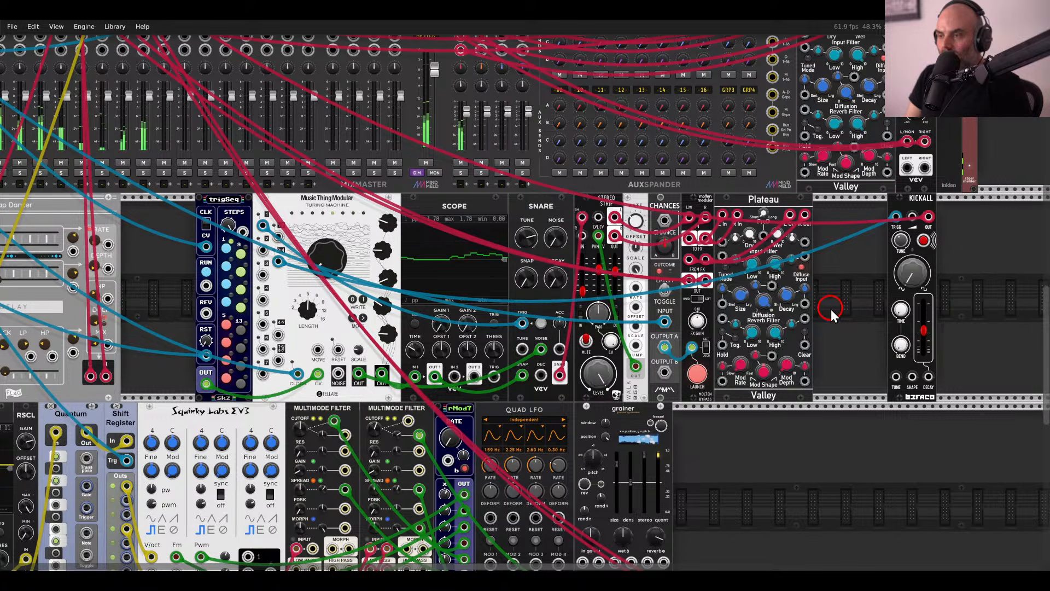
mouse_move(925, 327)
left_mouse_down()
mouse_move(928, 310)
mouse_move(924, 333)
left_mouse_up()
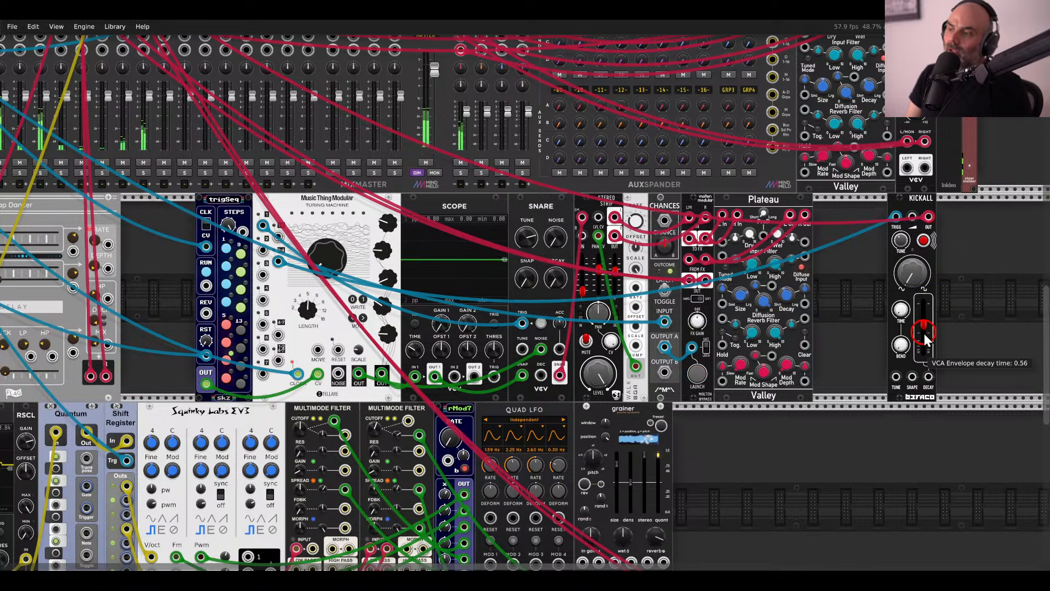
Search the module library for "eucli" and add the Euclidean Sequencer in the row below KICKALL.
right_click(878, 308)
type("eucli")
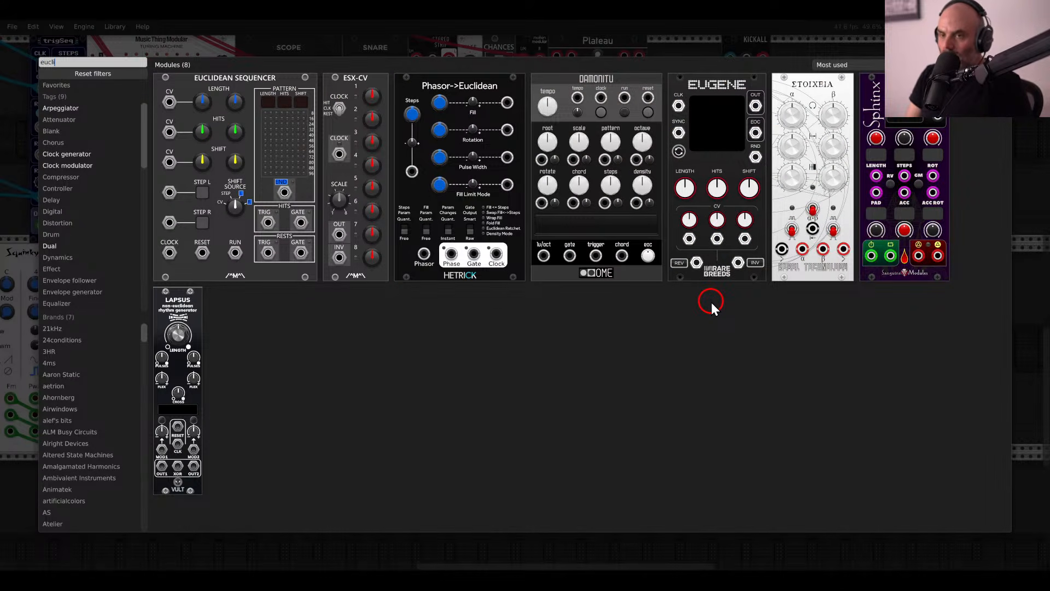
left_click_drag(282, 121, 585, 316)
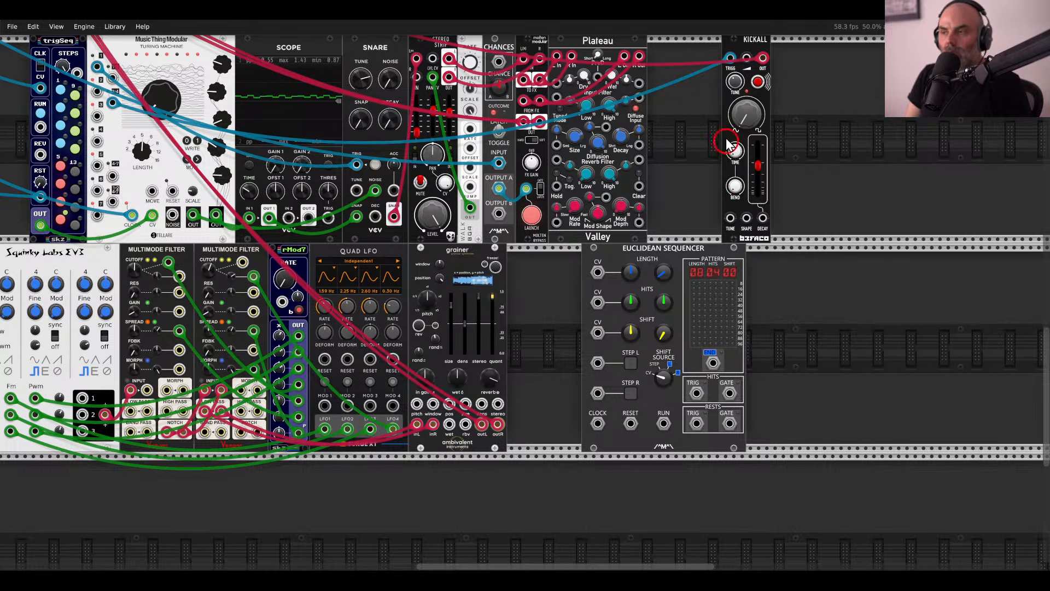
Move KICKALL's trigger cable to the Euclidean Sequencer's hits trigger output and clock the sequencer from a Clocked clock output.
left_click_drag(731, 58, 696, 393)
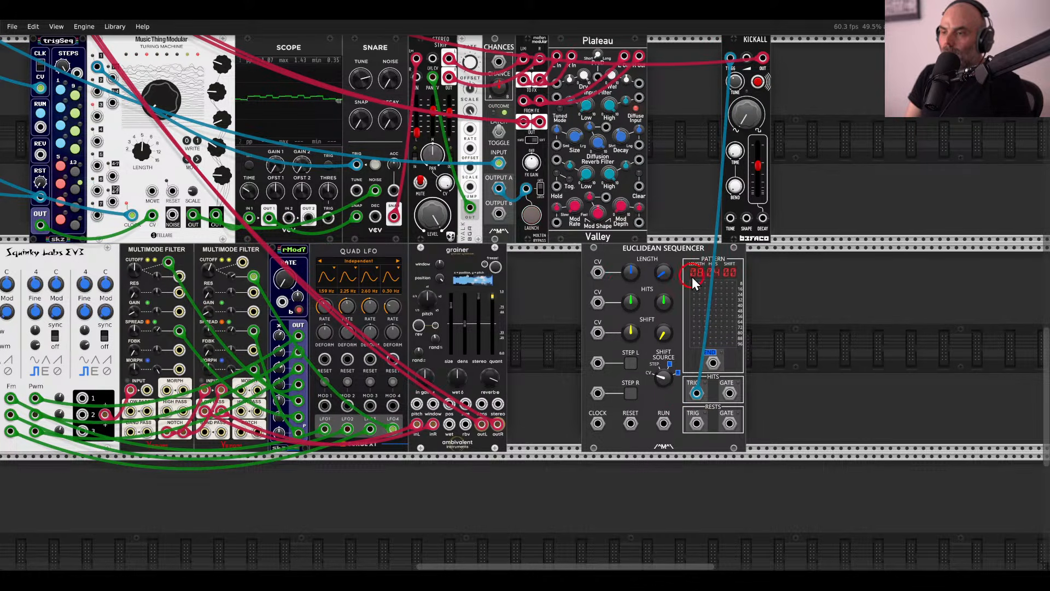
scroll(597, 420, "left", 13)
left_click_drag(597, 420, 513, 250)
scroll(598, 420, "up", 4)
scroll(597, 420, "left", 2)
scroll(512, 251, "right", 5)
scroll(507, 250, "right", 10)
scroll(507, 251, "down", 4)
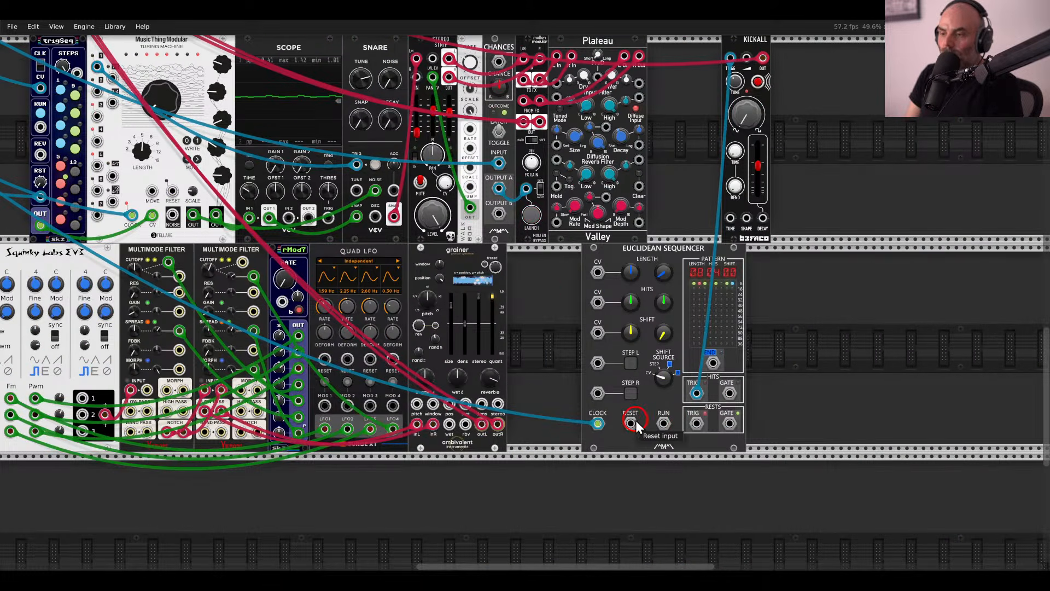
Connect Clocked's reset output to the Euclidean Sequencer's reset input.
scroll(635, 420, "left", 5)
scroll(633, 422, "up", 5)
scroll(501, 355, "left", 5)
scroll(333, 281, "right", 9)
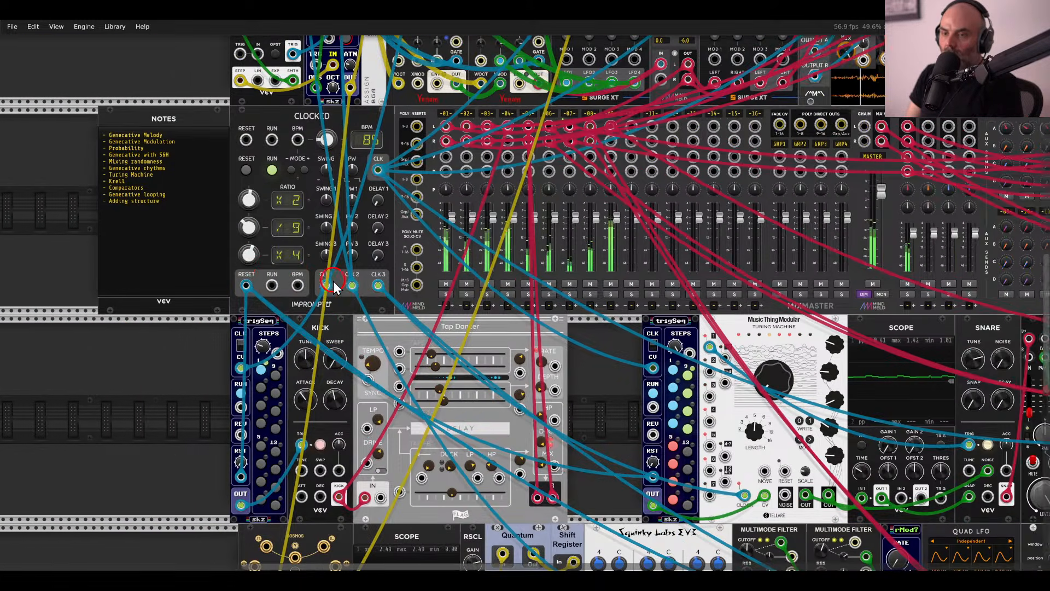
scroll(333, 281, "right", 4)
scroll(694, 350, "down", 4)
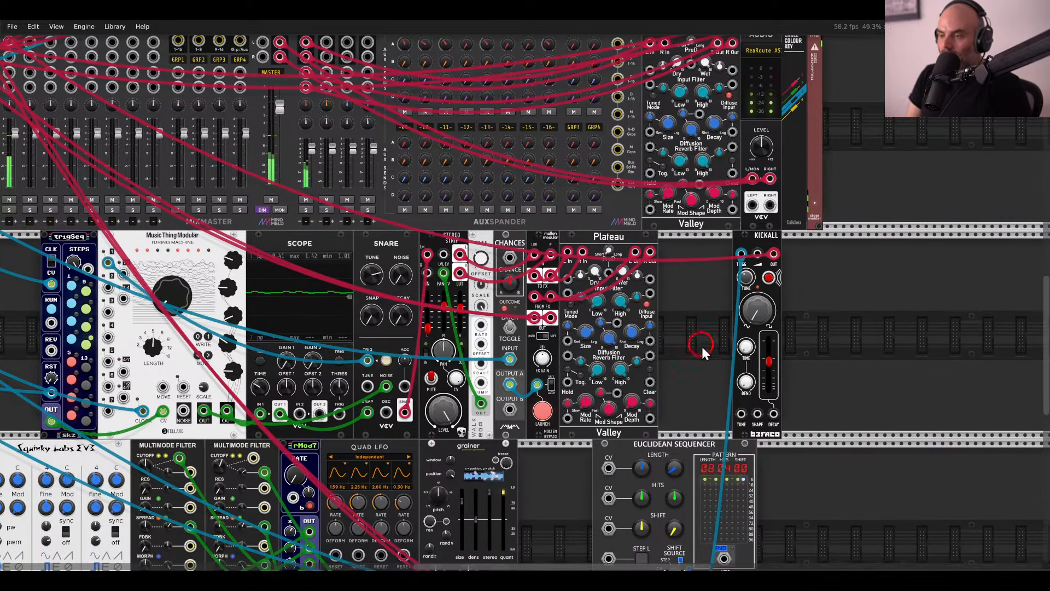
Set the Euclidean Sequencer's pattern length to 9 steps.
scroll(650, 273, "right", 2)
scroll(606, 279, "up", 2)
left_click_drag(607, 279, 633, 203)
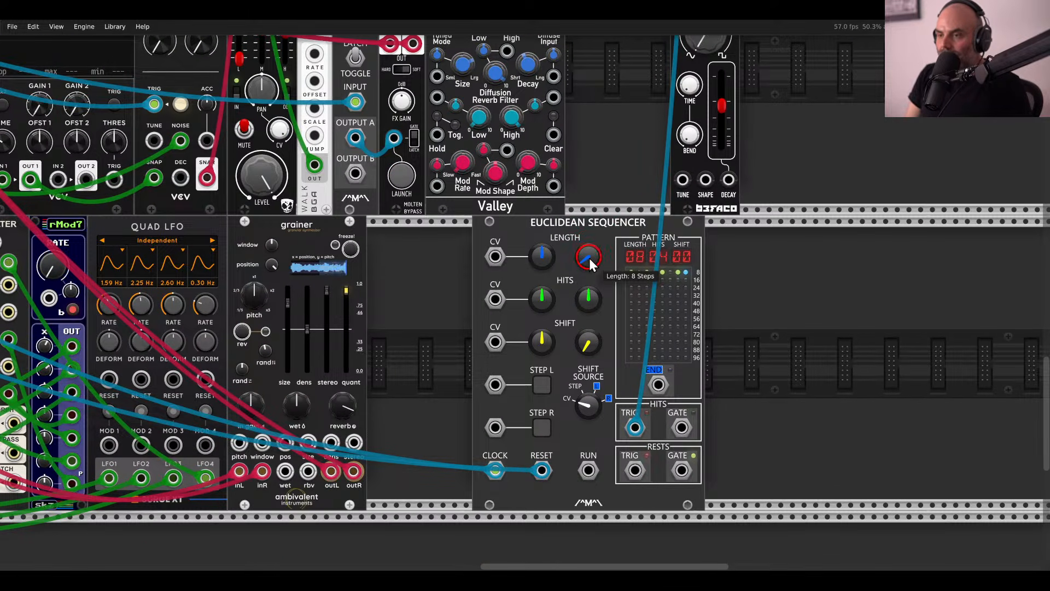
left_click_drag(589, 258, 590, 232)
left_click(608, 302)
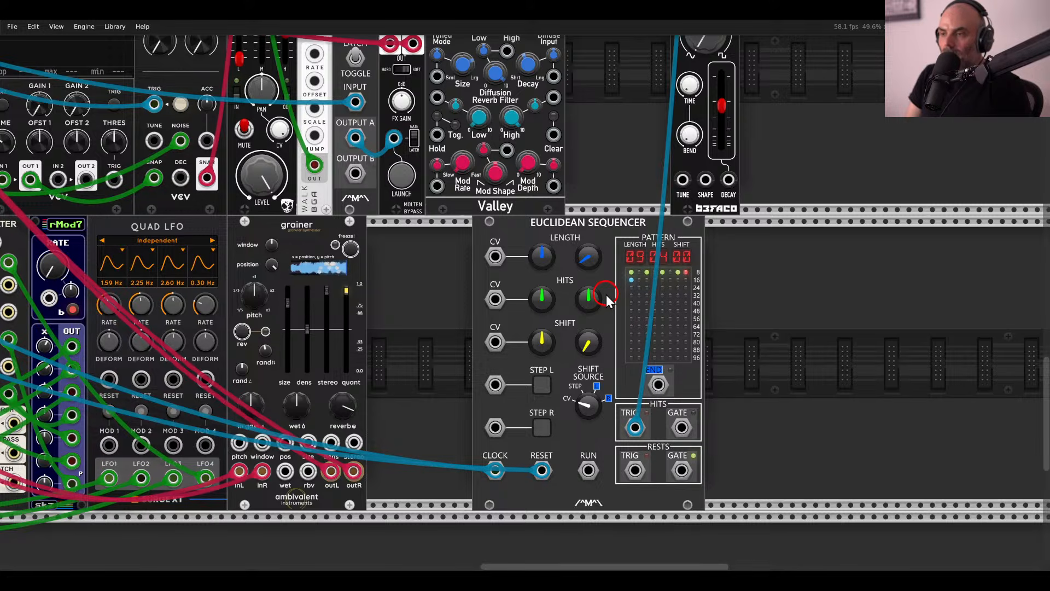
Move KICKALL down a row so it sits directly against the Euclidean Sequencer.
scroll(769, 200, "up", 2)
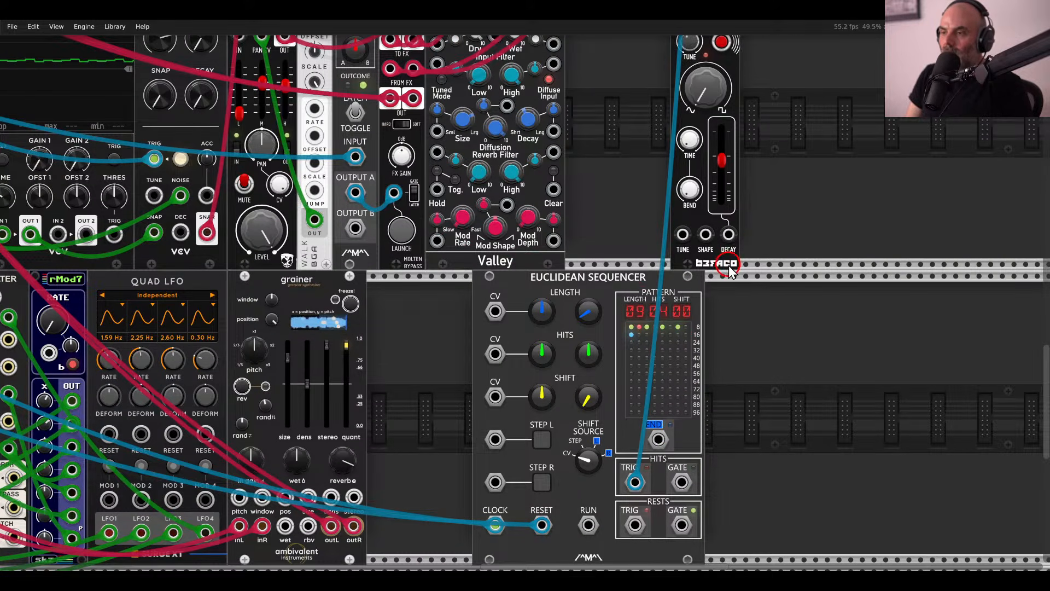
left_click_drag(728, 261, 760, 531)
left_click_drag(822, 370, 750, 218)
left_click(607, 300)
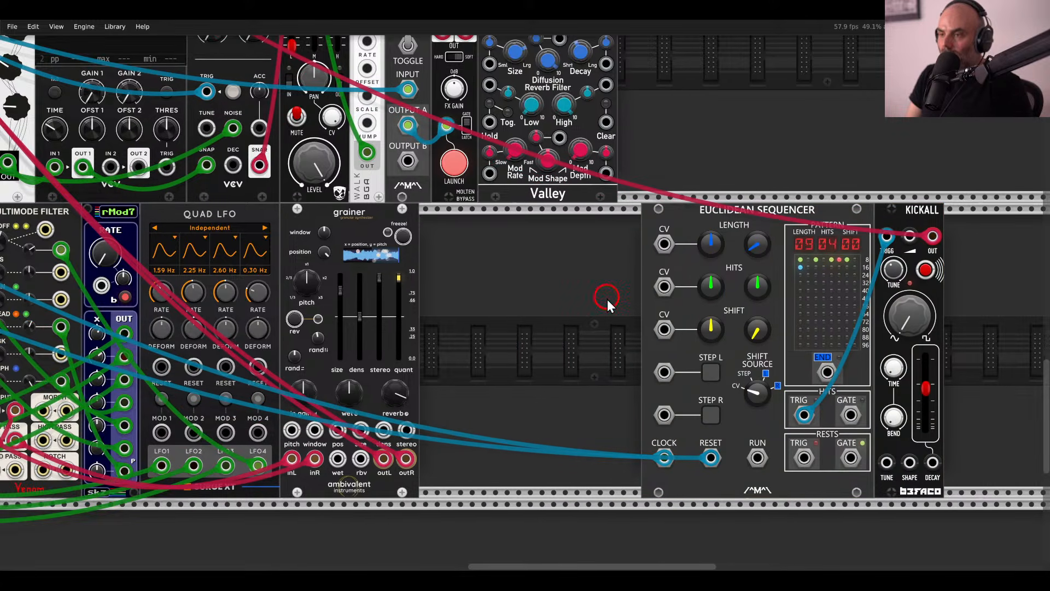
Search the module library for "random" and add the VCV Random module beside the Euclidean Sequencer.
left_click_drag(607, 300, 488, 277)
right_click(486, 277)
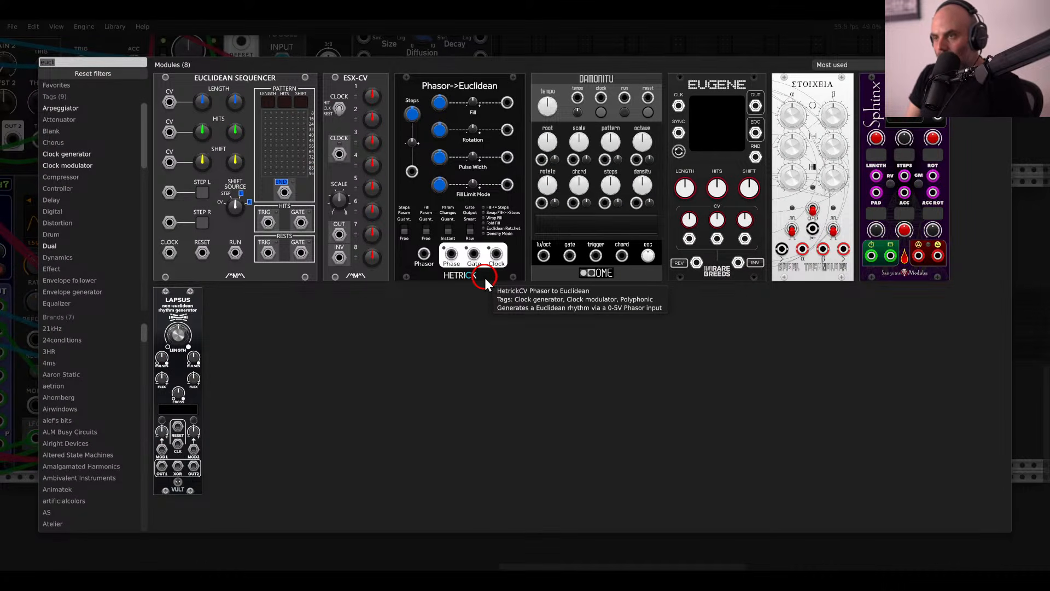
key("BackSpace")
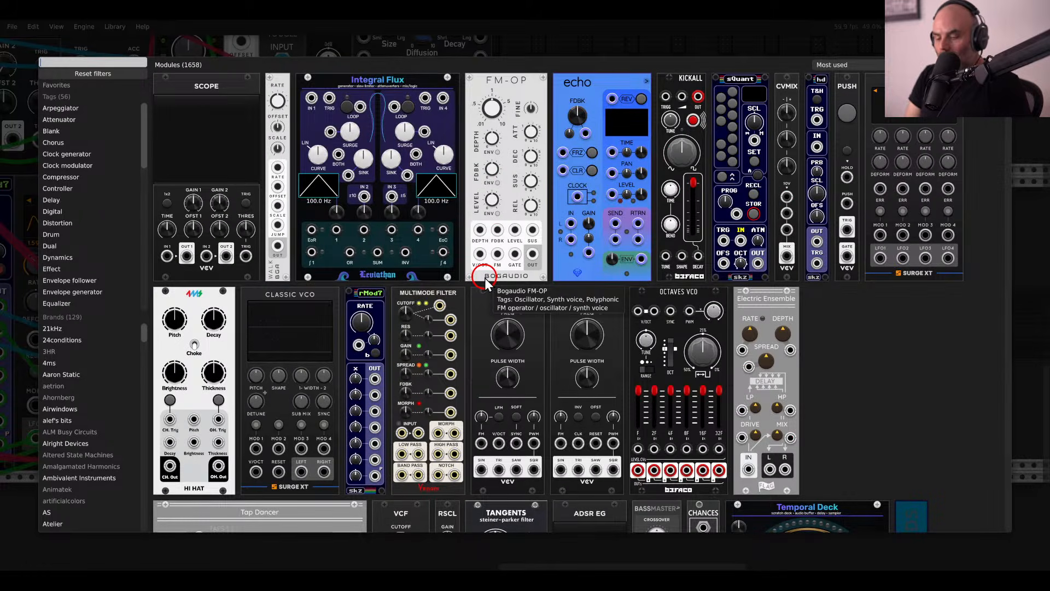
type("ranom")
key("BackSpace")
key("BackSpace")
type("dom")
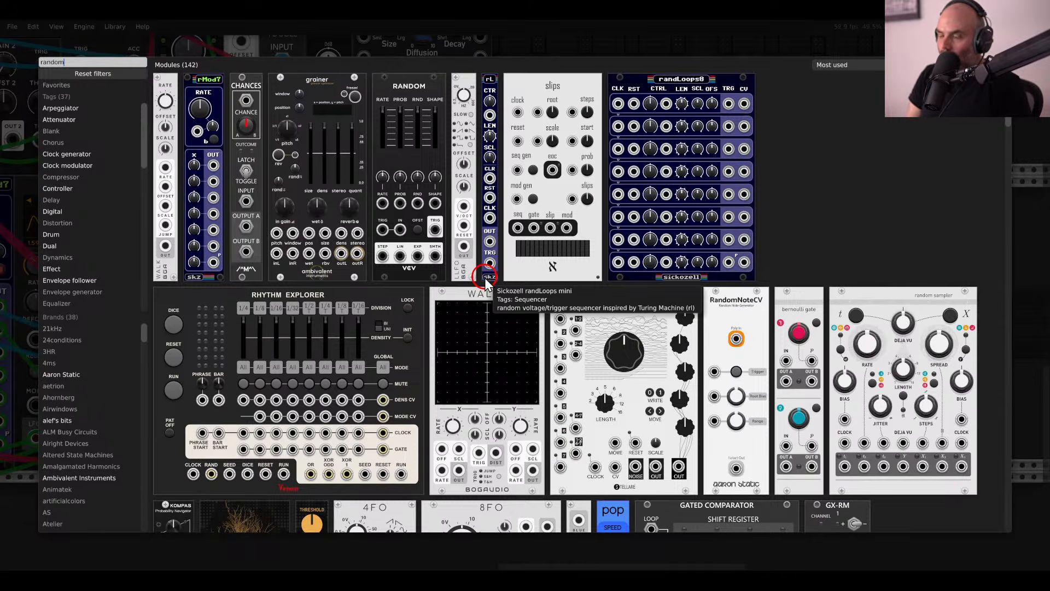
left_click(432, 246)
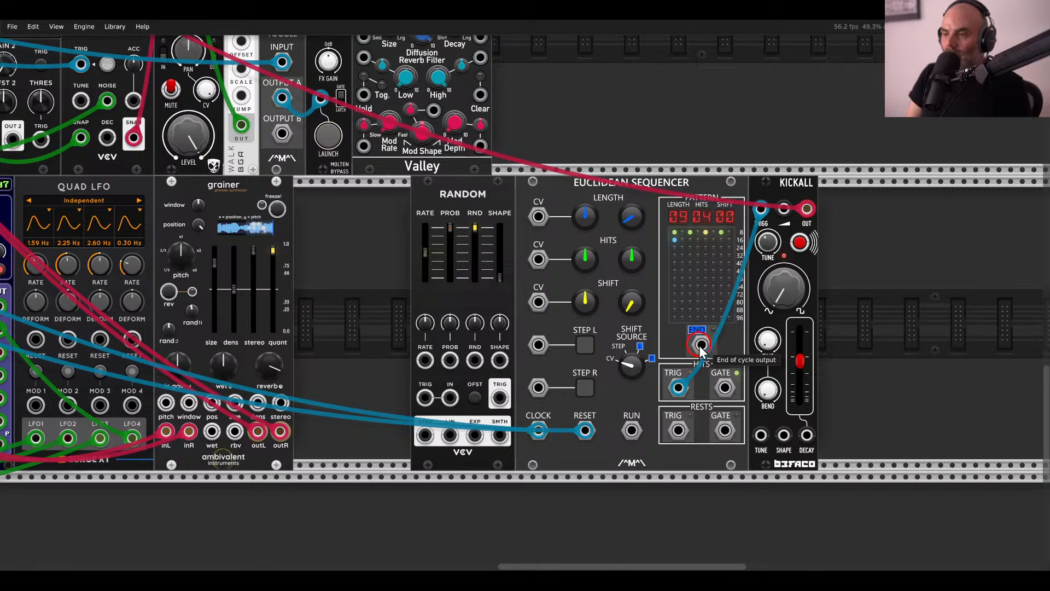
Connect the Euclidean Sequencer's end of cycle output to Random's trigger input.
mouse_move(701, 345)
left_mouse_down()
mouse_move(626, 340)
mouse_move(419, 397)
mouse_move(679, 330)
mouse_move(701, 344)
left_mouse_up()
scroll(633, 307, "up", 3)
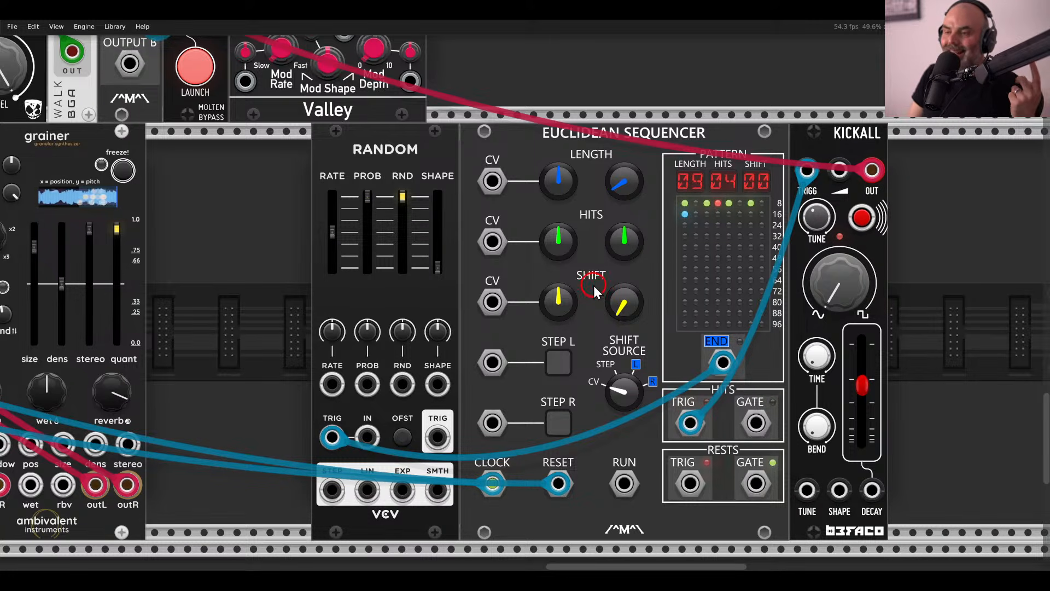
Connect Random's stepped output to the Euclidean Sequencer's length and hits CV inputs, with both CV amounts at 10%.
left_click_drag(331, 488, 492, 241)
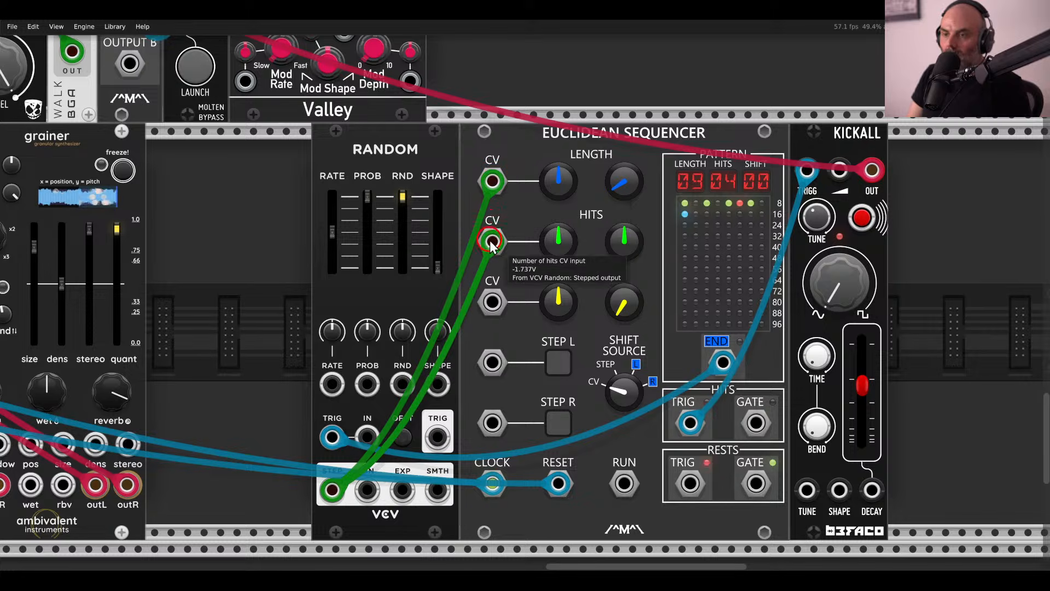
right_click(567, 183)
left_click_drag(574, 180, 575, 172)
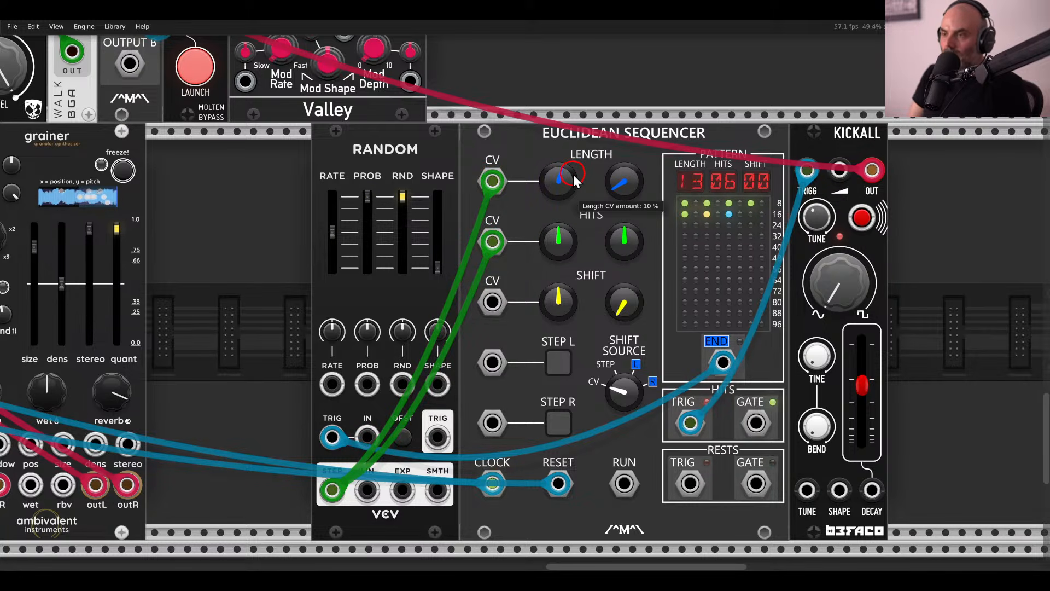
right_click(577, 241)
type("10")
key("Return")
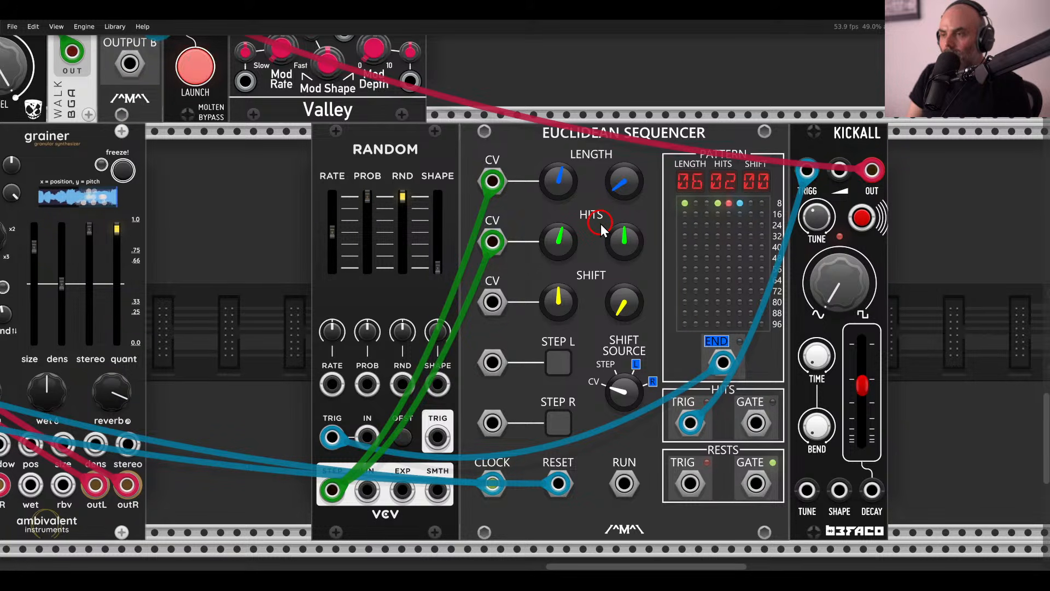
Set the Euclidean Sequencer's length to 16 steps and turn on Random's offset.
right_click(619, 186)
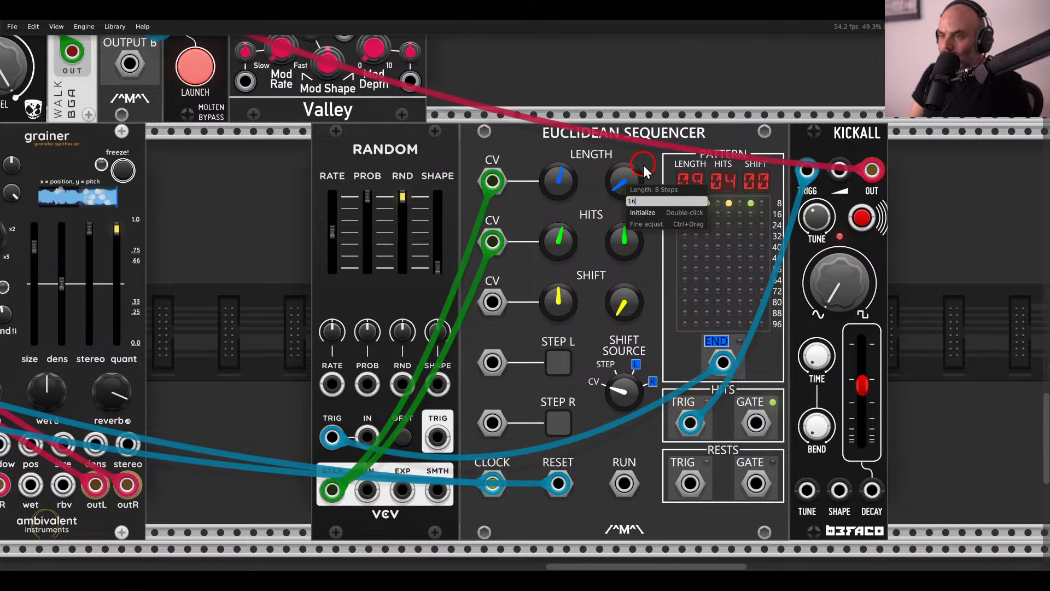
type("16")
key("Return")
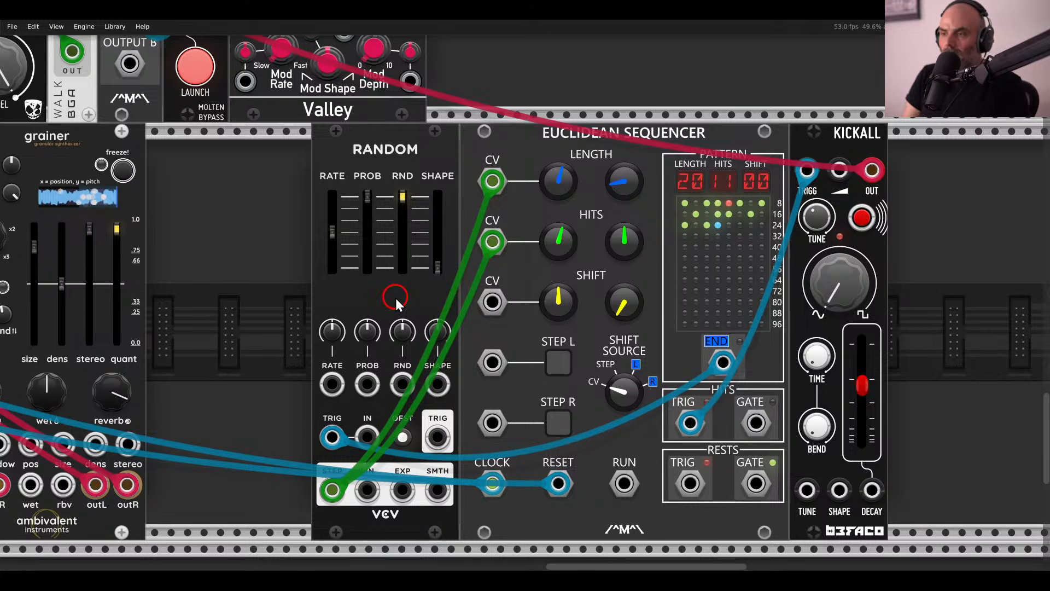
Search the module library for "flag" and add the Electric Ensemble module directly beside KICKALL.
scroll(629, 152, "down", 5)
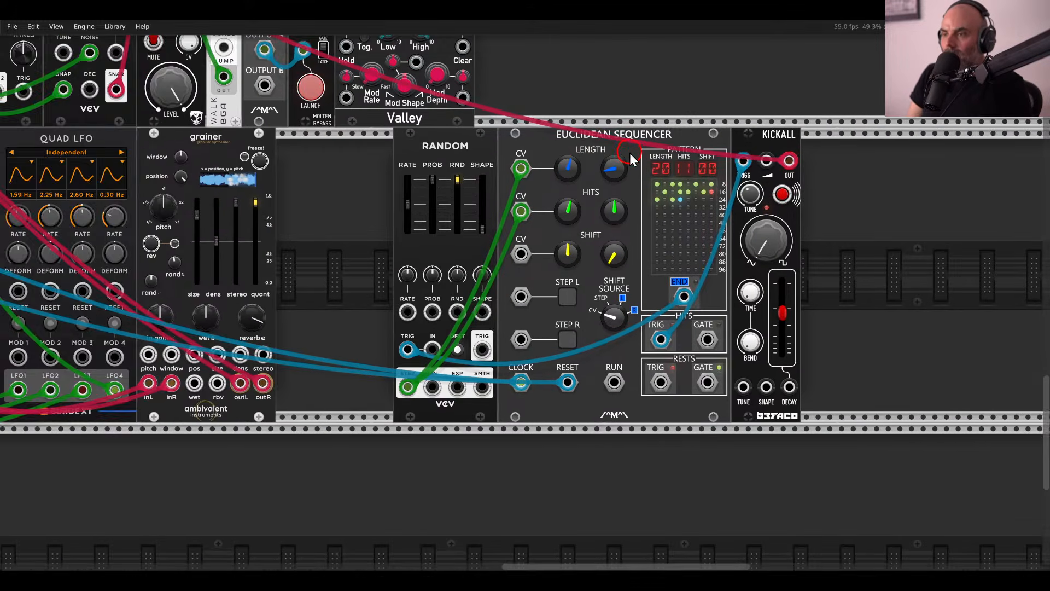
scroll(655, 204, "up", 3)
right_click(656, 205)
type("flag")
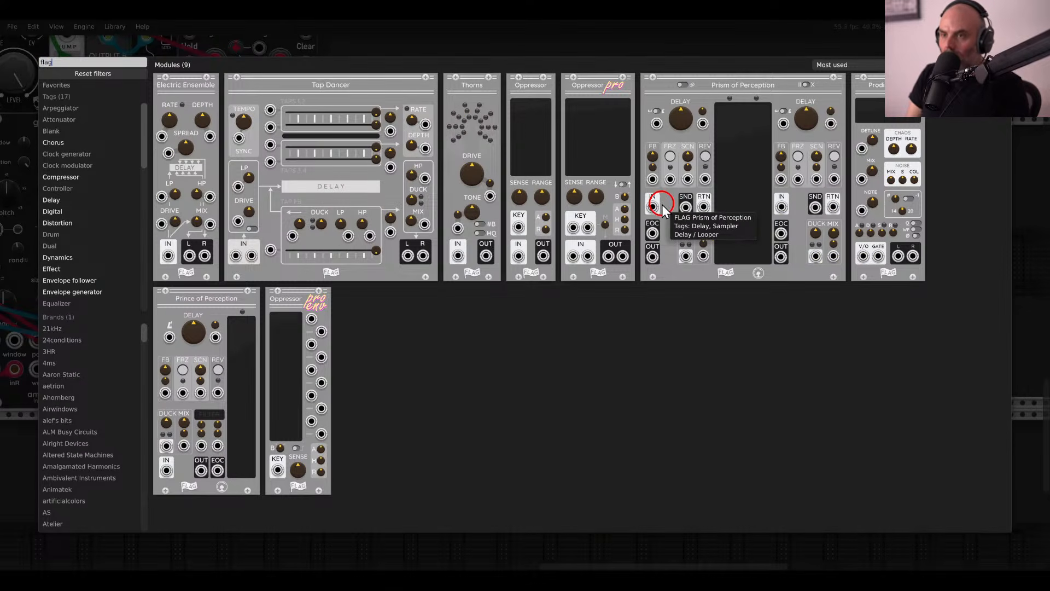
left_click_drag(191, 118, 673, 198)
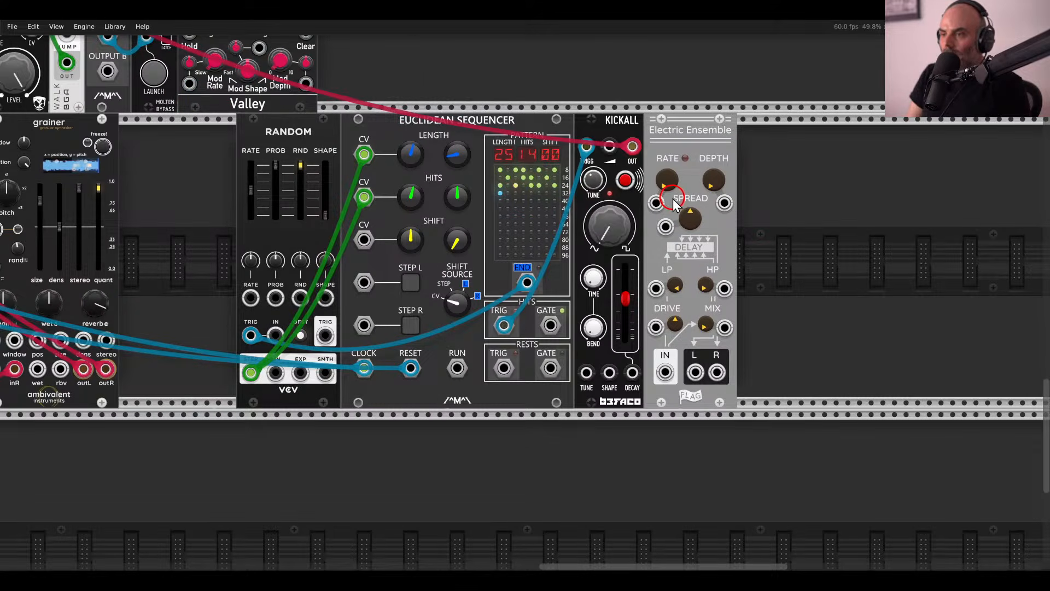
Search the module library for "disto" and add the Surge XT Distortion module beside Electric Ensemble.
right_click(783, 265)
type("disto")
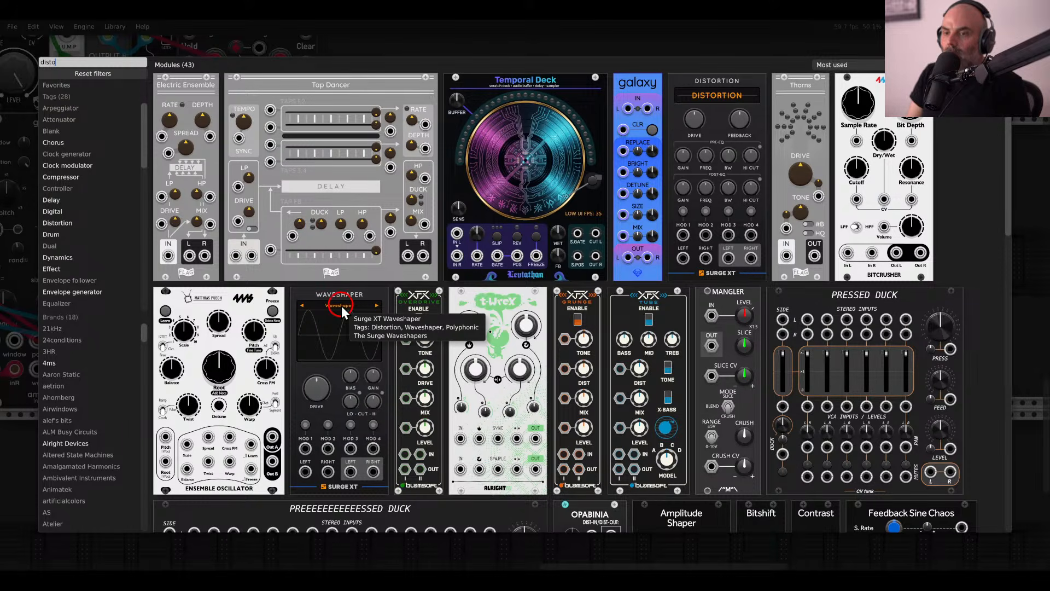
left_click(729, 136)
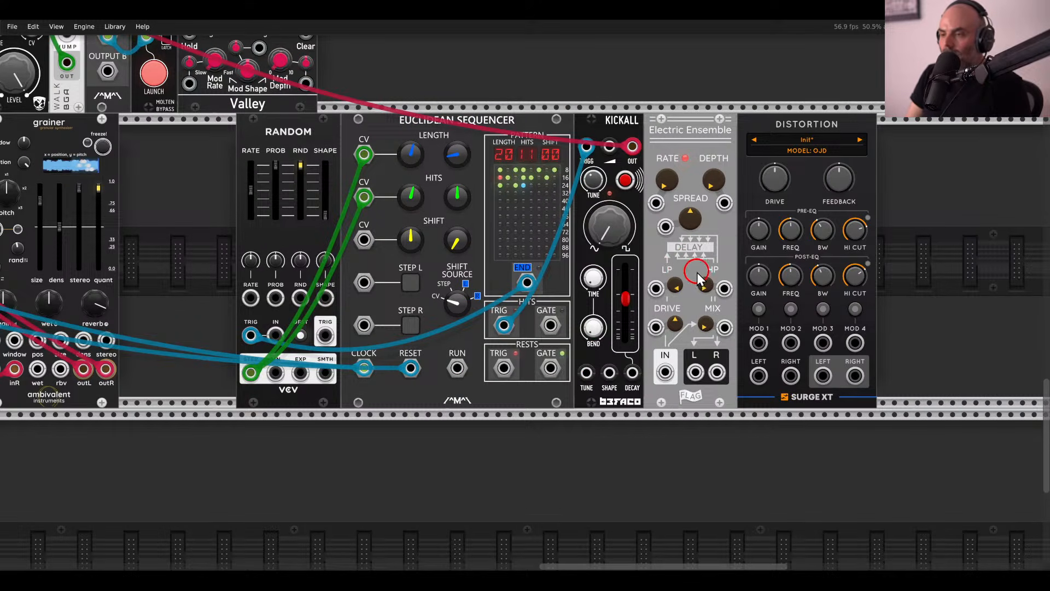
Search the module library for "filter" and add the Venom Multimode Filter beside Distortion.
left_click_drag(711, 263, 623, 265)
scroll(623, 265, "right", 3)
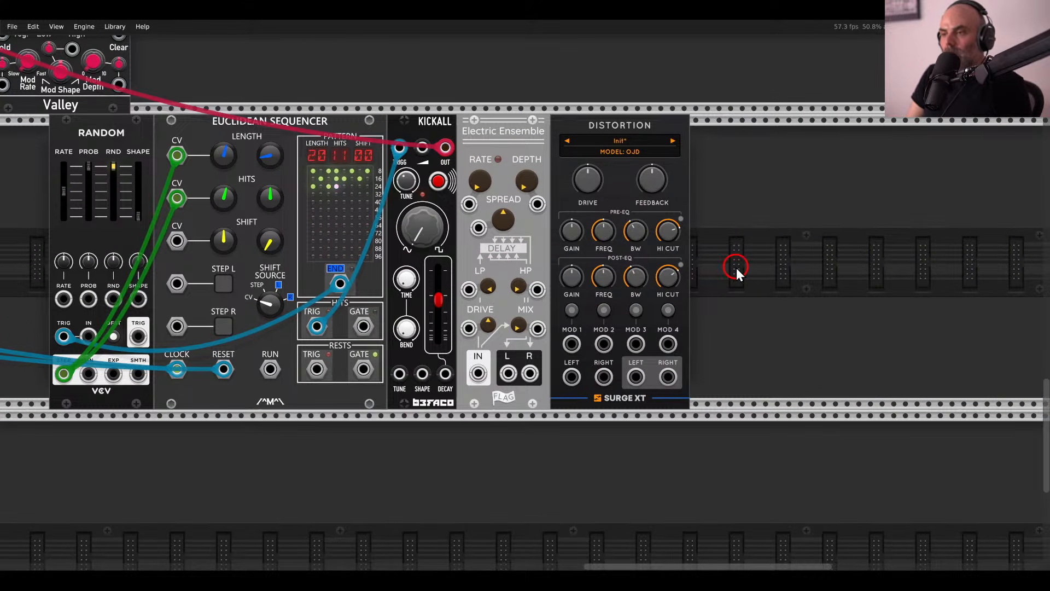
right_click(722, 267)
type("filter")
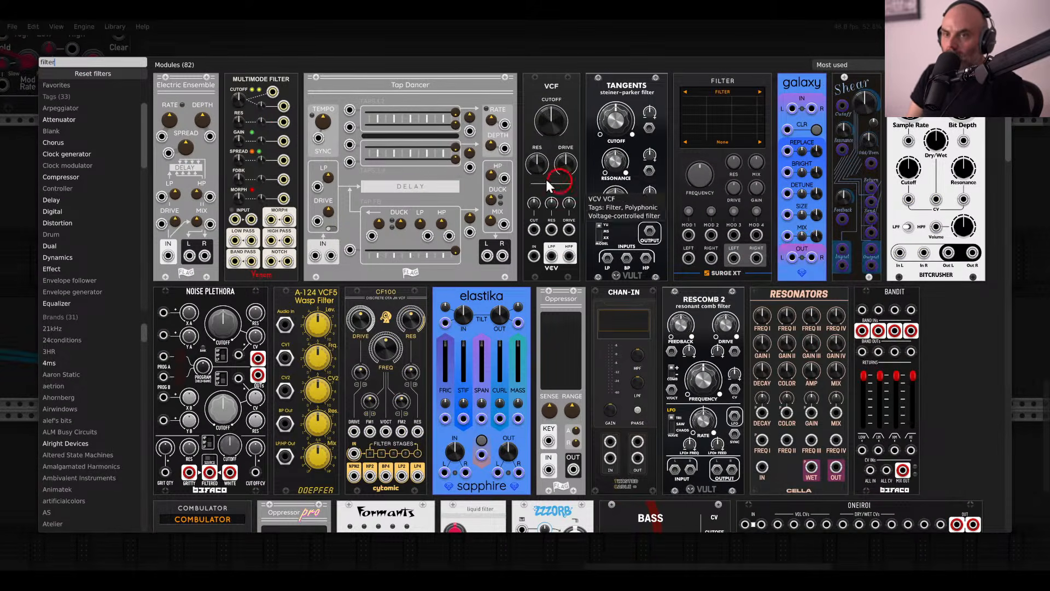
left_click(282, 130)
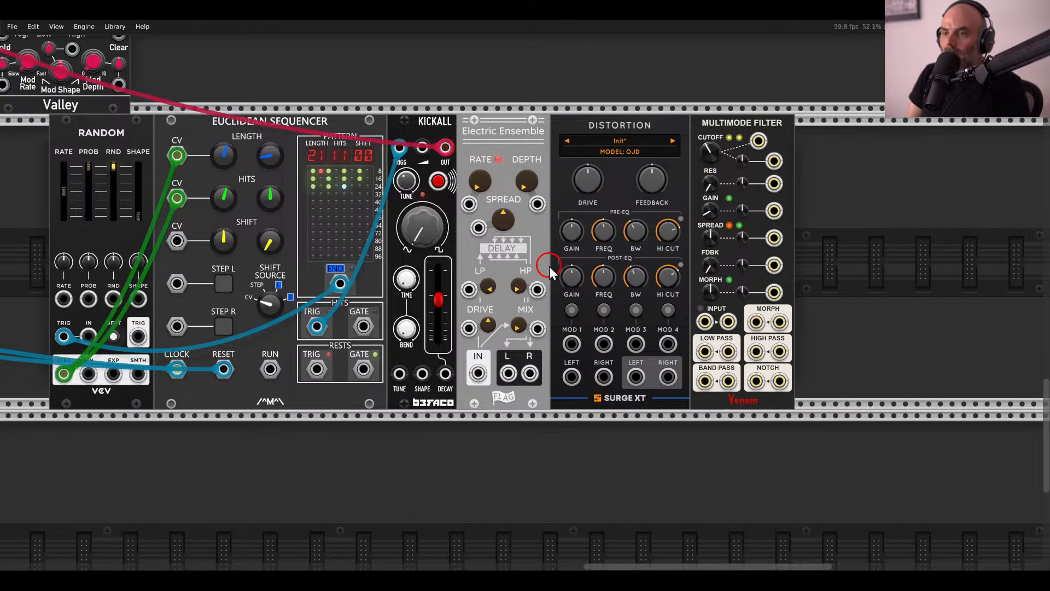
Route KICKALL's output through Electric Ensemble, Distortion and the Multimode Filter in stereo, sending the low pass outputs to the mixer.
left_click_drag(445, 147, 705, 322)
left_click_drag(667, 376, 641, 317)
scroll(704, 347, "left", 20)
scroll(703, 347, "up", 10)
scroll(615, 110, "right", 20)
scroll(615, 110, "down", 1)
scroll(613, 120, "right", 20)
scroll(609, 130, "down", 9)
scroll(641, 317, "left", 4)
scroll(642, 318, "left", 5)
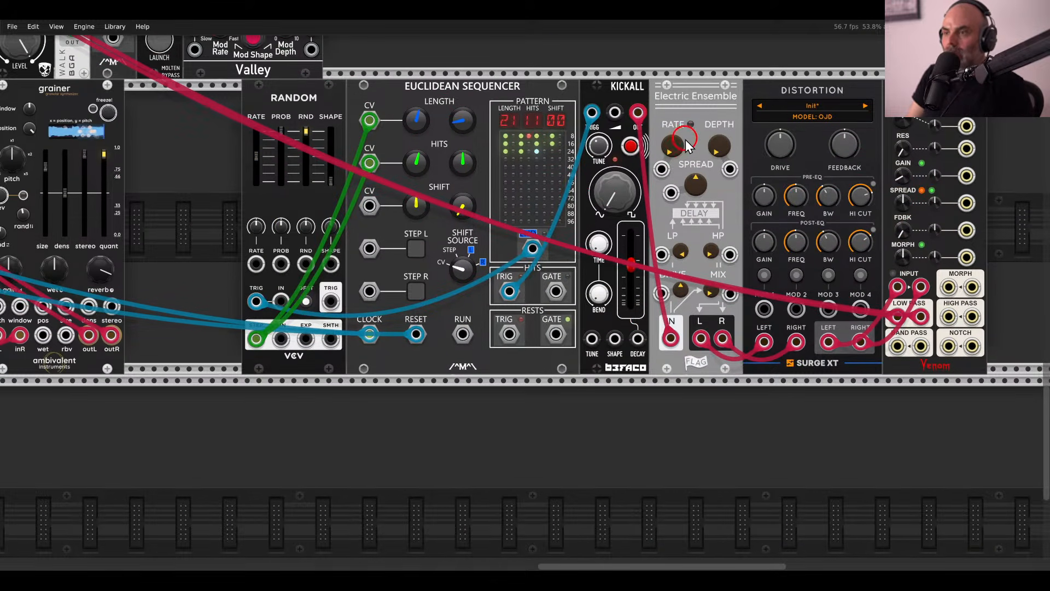
Adjust Electric Ensemble's mix and high pass settings and raise KICKALL's wave shape.
scroll(657, 158, "right", 2)
scroll(642, 172, "up", 2)
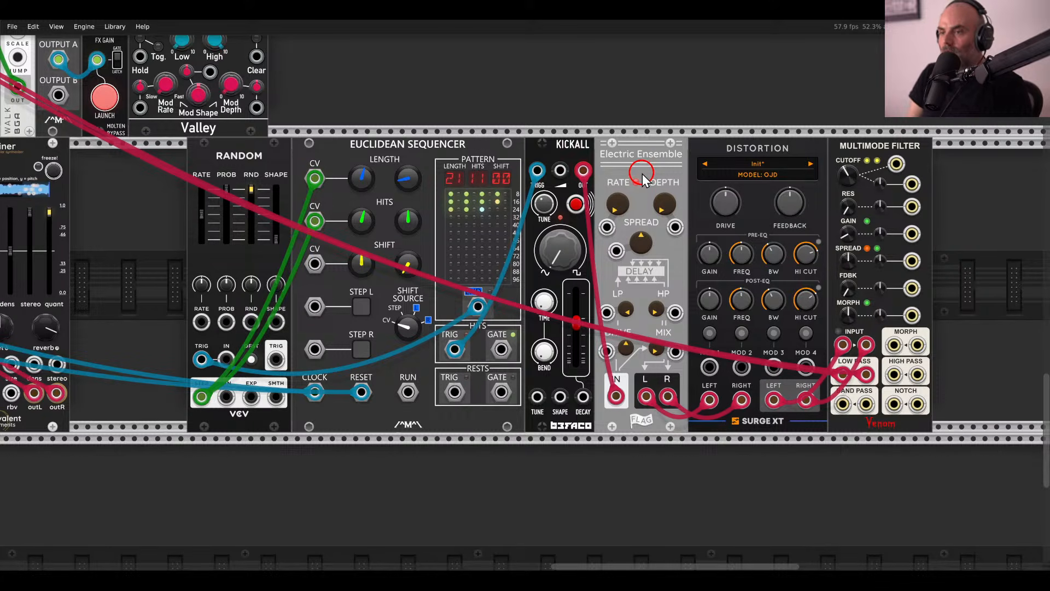
scroll(637, 171, "right", 2)
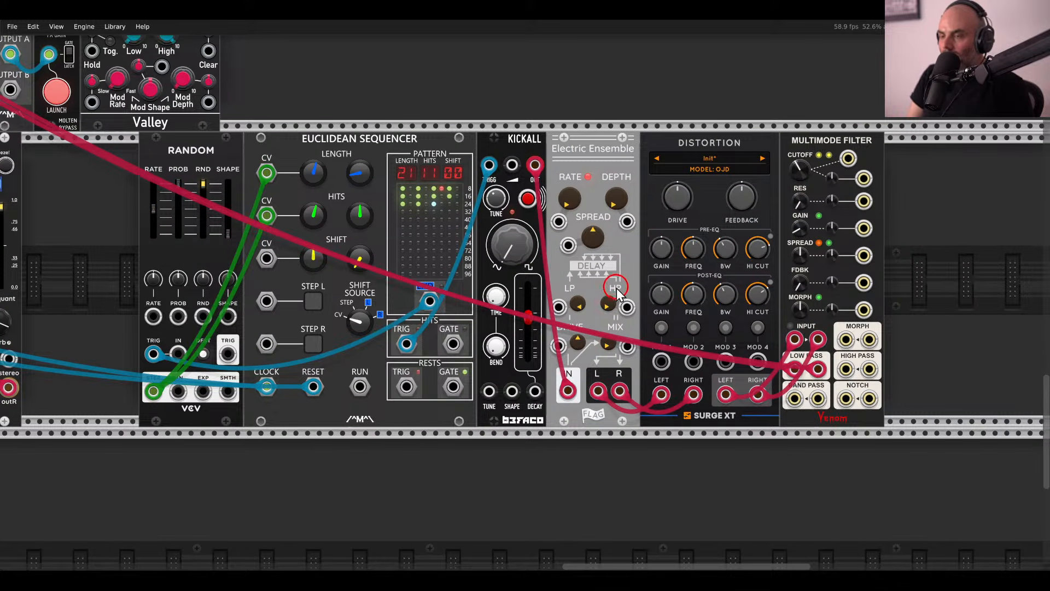
mouse_move(607, 328)
left_click_drag(605, 323, 595, 270)
left_click_drag(608, 302, 589, 224)
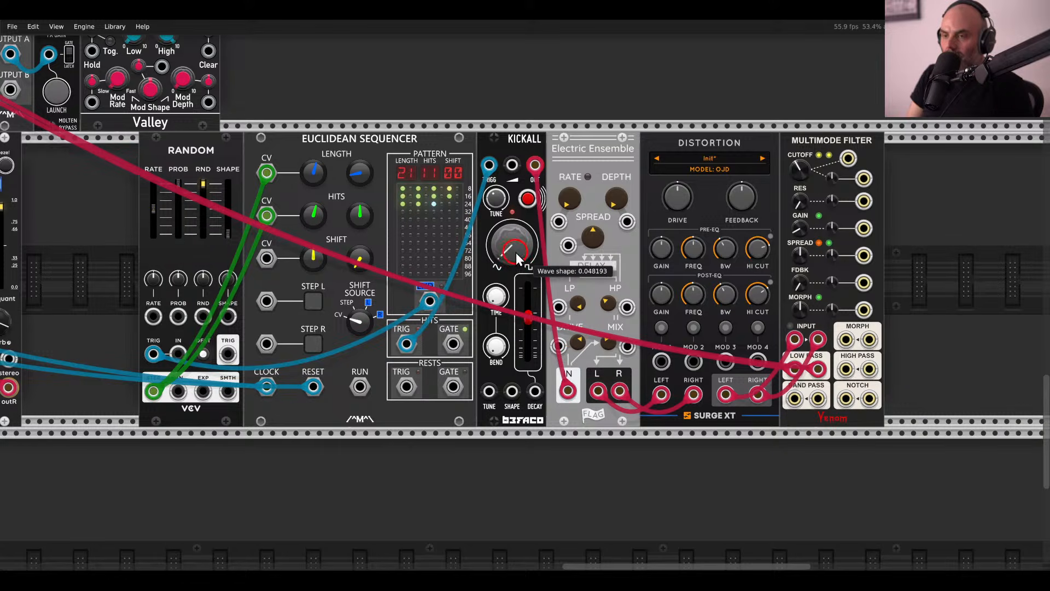
left_click_drag(516, 252, 513, 221)
Insert the Sickozell ad mini envelope beside KICKALL and trigger it from the Euclidean Sequencer's hits trigger output.
left_click_drag(910, 203, 691, 161)
left_click(599, 173)
right_click(600, 173)
scroll(604, 167, "down", 5)
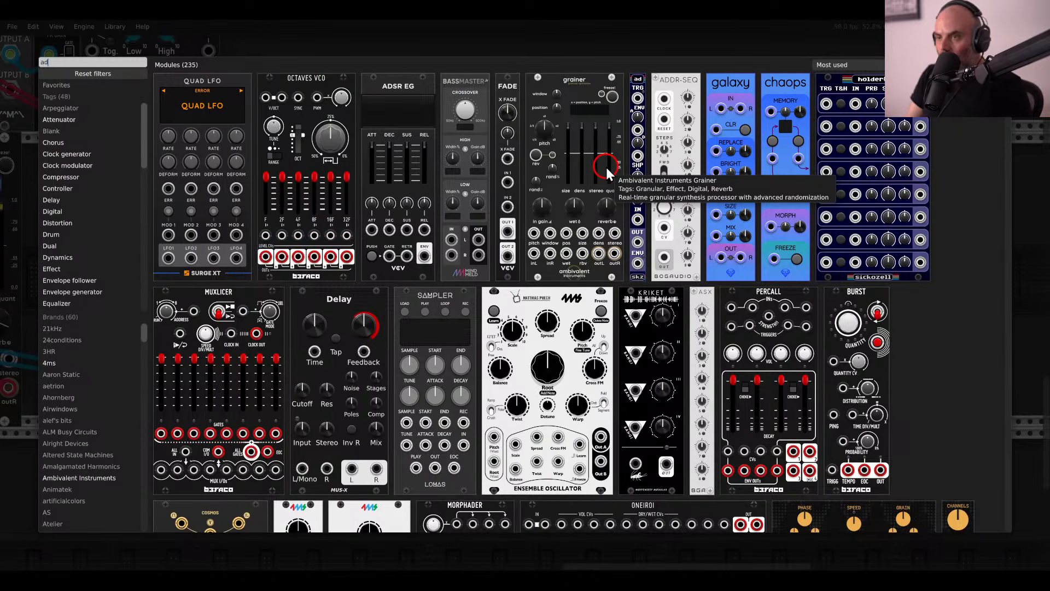
left_click(606, 166)
left_click_drag(563, 183, 404, 343)
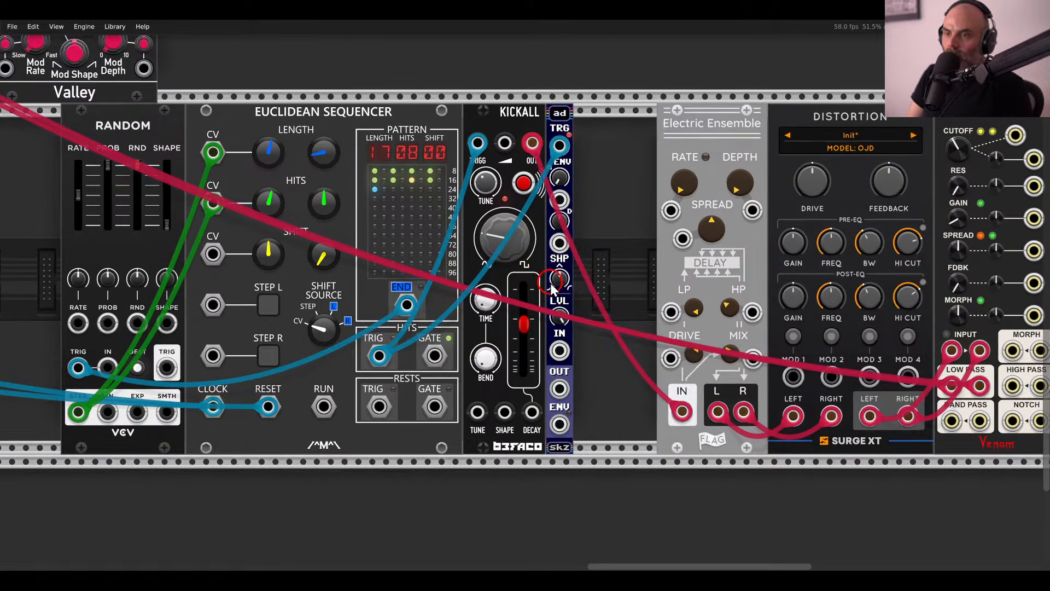
scroll(552, 279, "up", 1)
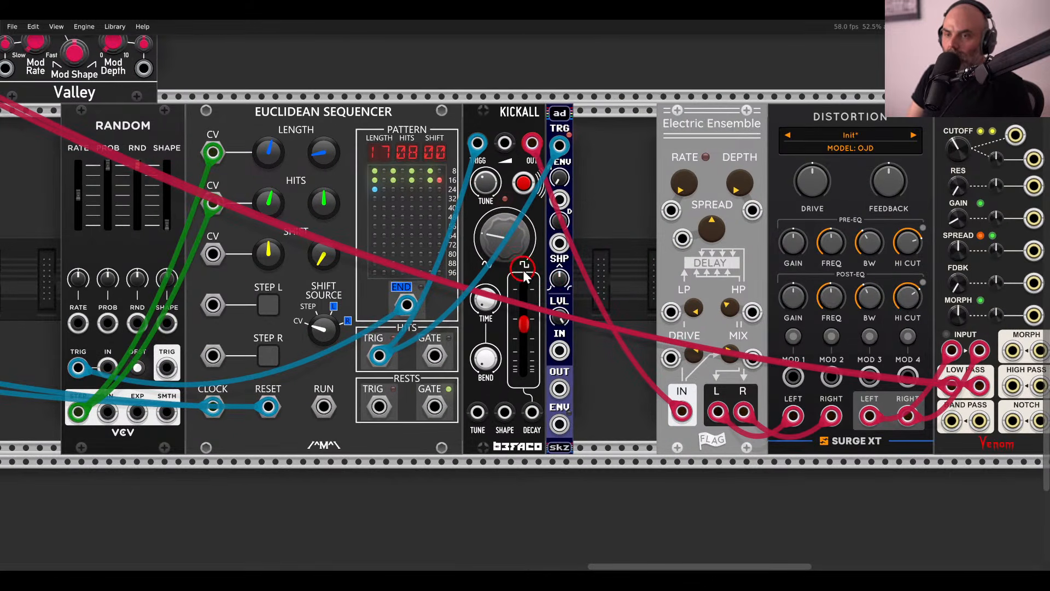
Set the Euclidean Sequencer's hits amount to 35.
right_click(326, 208)
type("35")
key("Return")
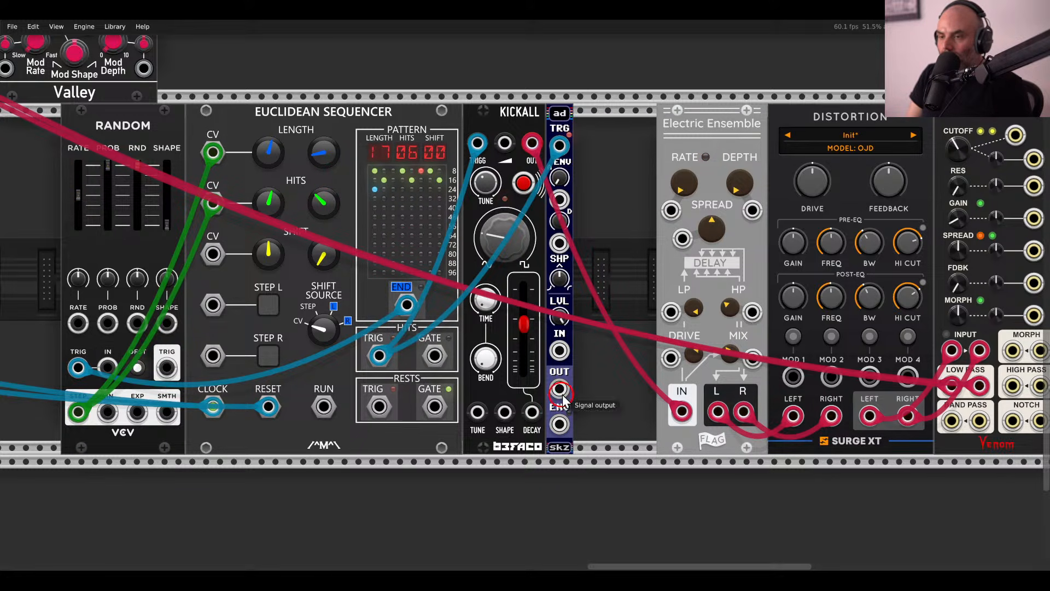
Make the ad module's level control act on its envelope output and connect that output to KICKALL's shape input.
right_click(555, 125)
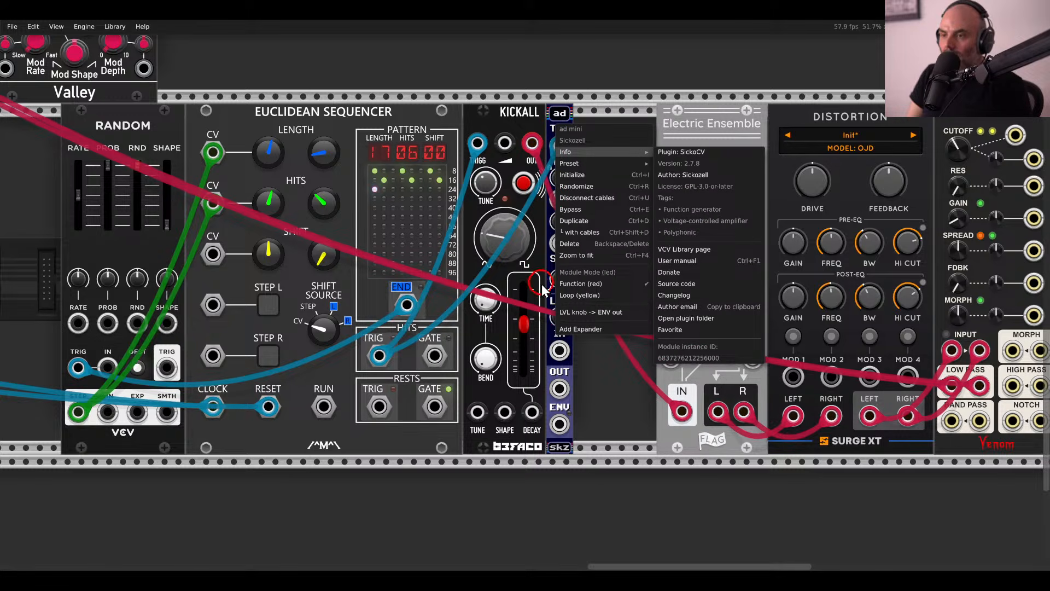
left_click(585, 312)
left_click_drag(560, 319, 591, 495)
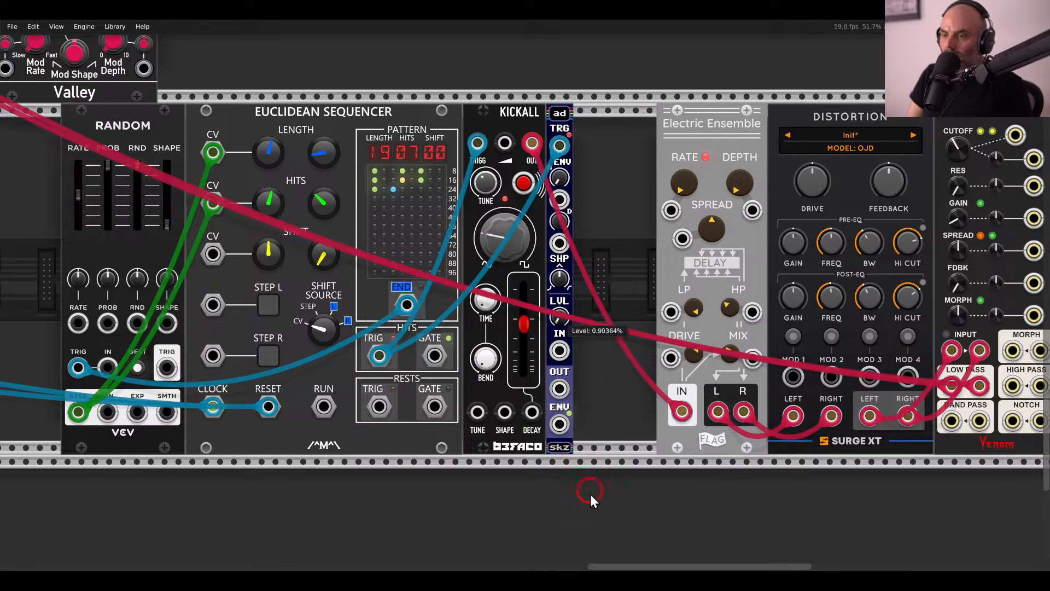
left_click_drag(559, 424, 504, 417)
Raise the ad module's level to about 99% for stronger modulation of KICKALL's shape.
left_click(566, 322)
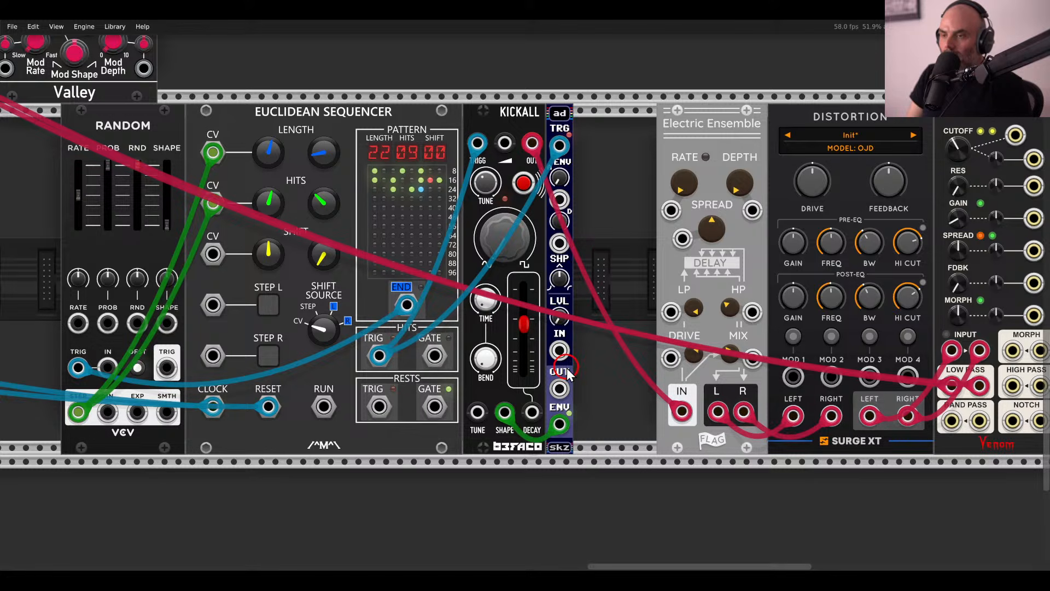
left_click_drag(562, 317, 552, 283)
left_click(559, 223)
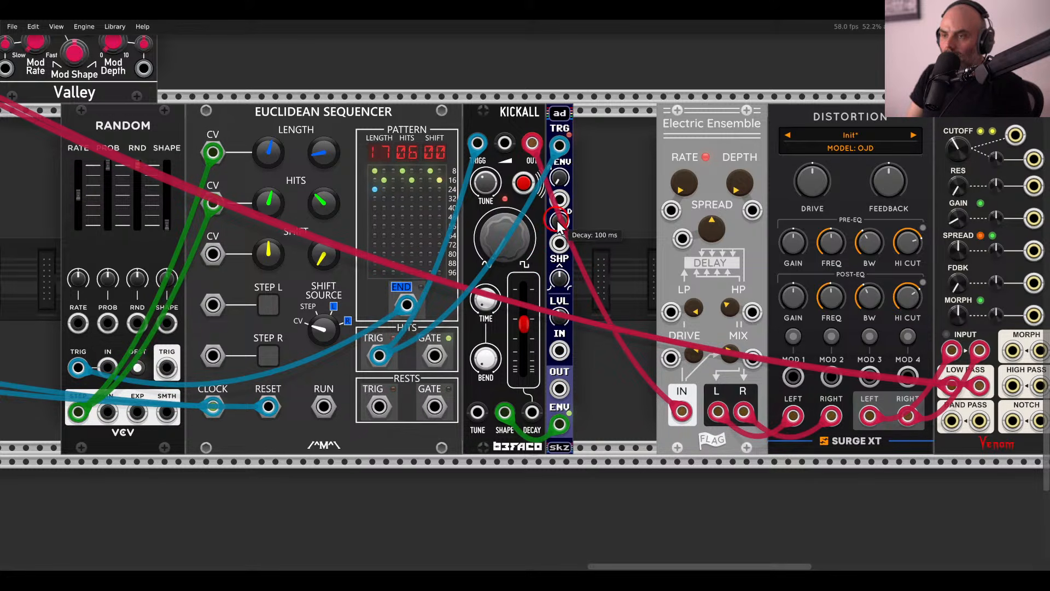
left_click_drag(557, 315, 586, 323)
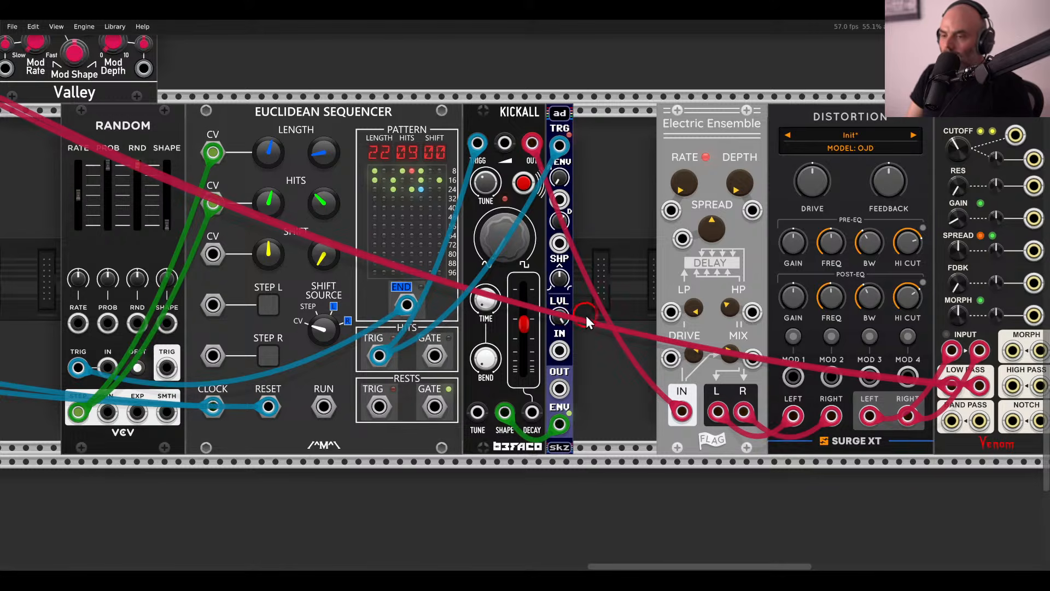
Move Electric Ensemble, Distortion and the Multimode Filter together so they sit directly against the ad module.
scroll(589, 318, "down", 1)
left_click_drag(663, 298, 508, 298)
left_click_drag(494, 176, 644, 58)
left_click(669, 106)
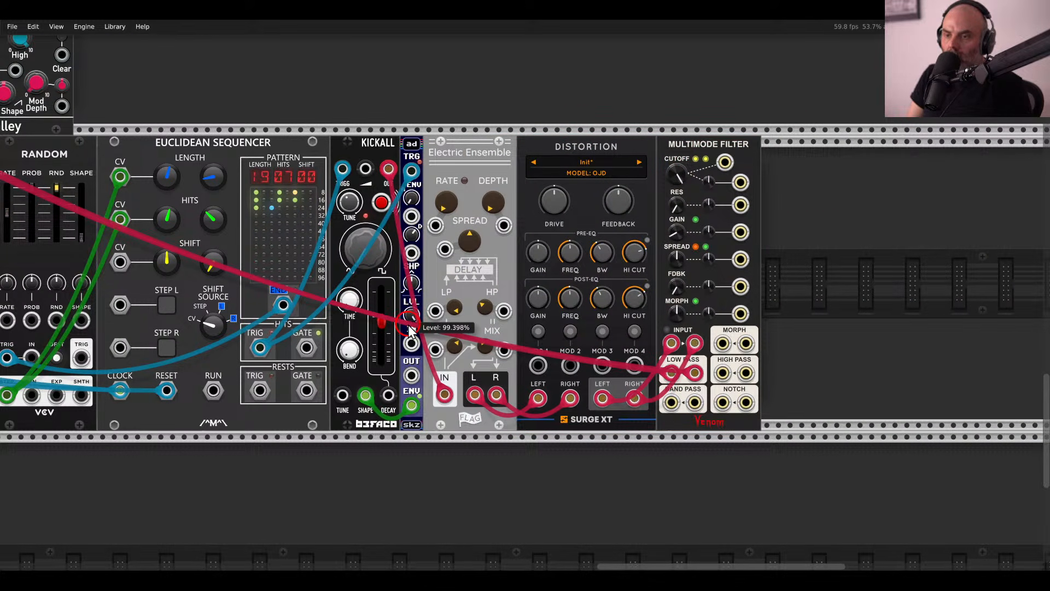
Lower the ad module's level and fine-tune its decay and shape.
left_click_drag(410, 326, 437, 382)
left_click(412, 234)
mouse_move(427, 269)
left_mouse_down()
mouse_move(421, 284)
mouse_move(409, 276)
left_mouse_up()
left_click(408, 310)
Raise Distortion's drive and feedback and set the Multimode Filter's cutoff frequency to about 247 Hz.
left_click(541, 194)
mouse_move(541, 194)
left_mouse_down()
mouse_move(535, 156)
mouse_move(537, 181)
left_mouse_up()
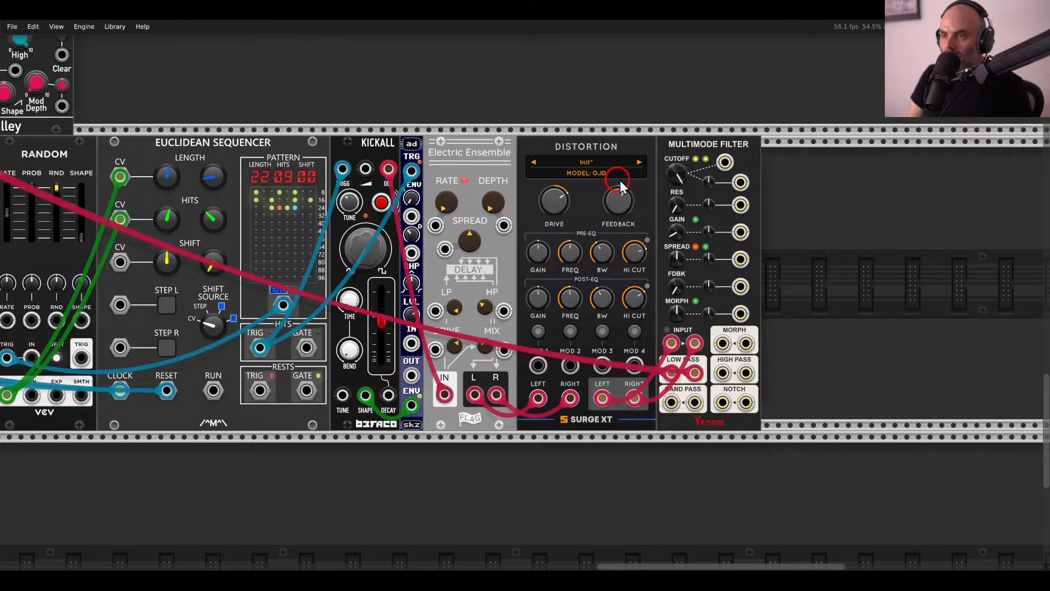
left_click(674, 175)
left_click_drag(674, 175, 676, 186)
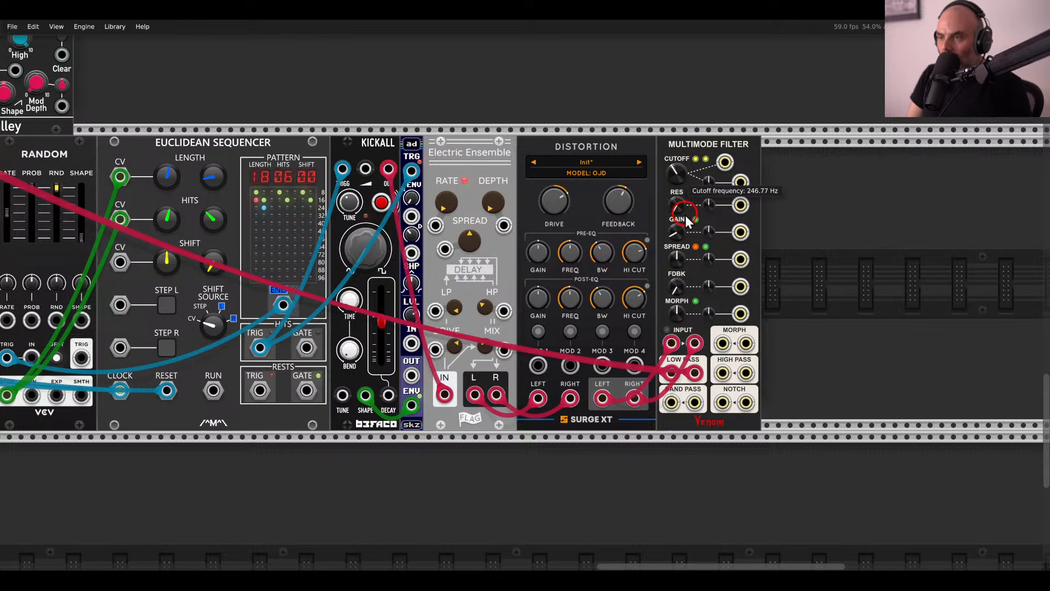
left_click_drag(688, 221, 688, 222)
Place a duplicate of the ad module beside the Multimode Filter and lower KICKALL's decay slightly.
left_click(466, 159)
key("ctrl+d")
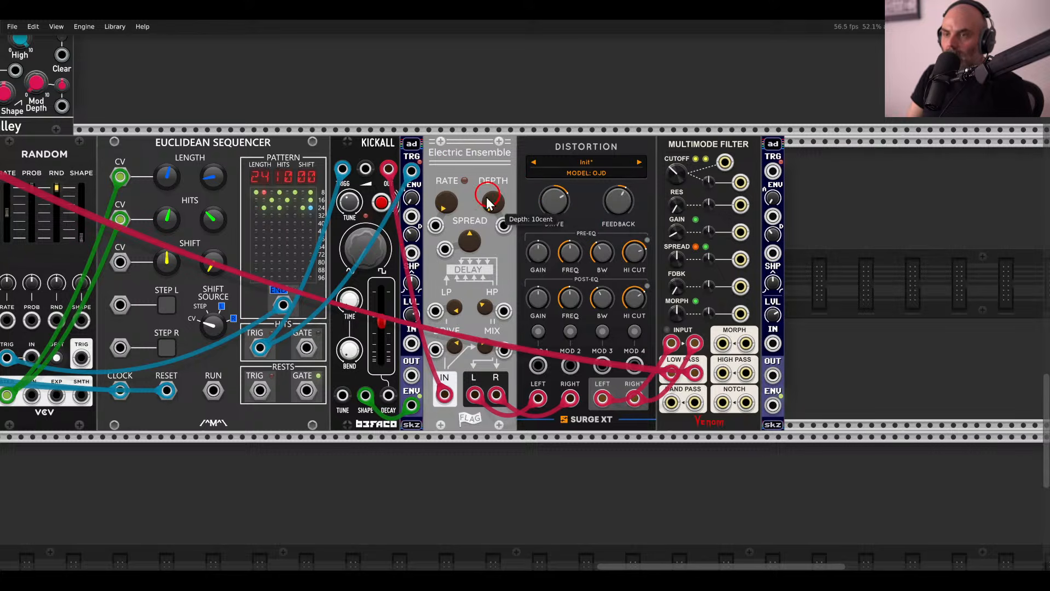
left_click_drag(382, 324, 386, 330)
Trigger the second ad module from the sequencer's hits trigger and connect its envelope output to the filter's cutoff CV input.
left_click(414, 172)
left_click_drag(414, 171, 772, 172)
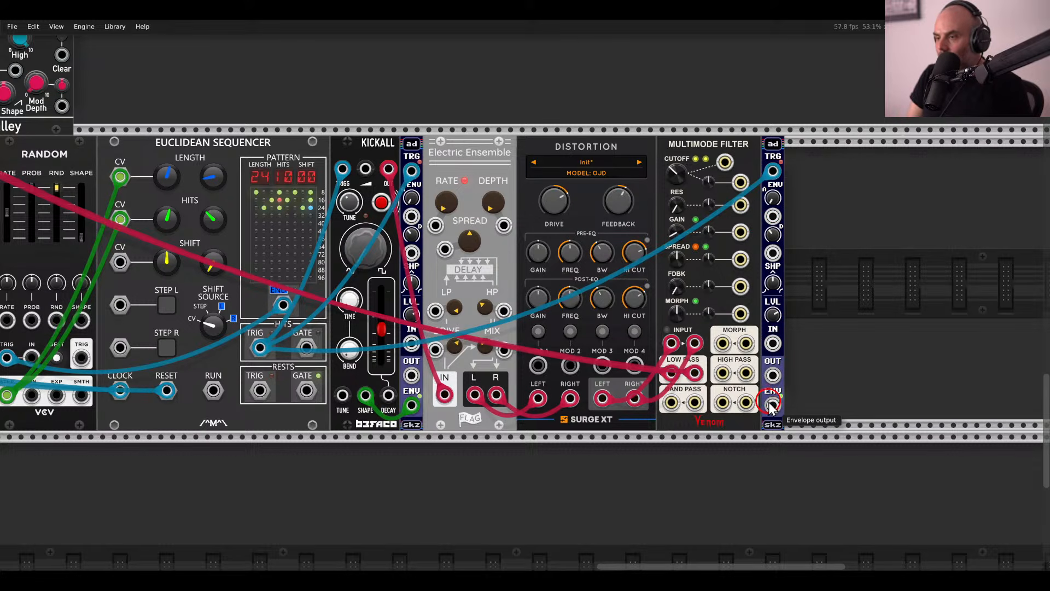
left_click_drag(773, 404, 691, 154)
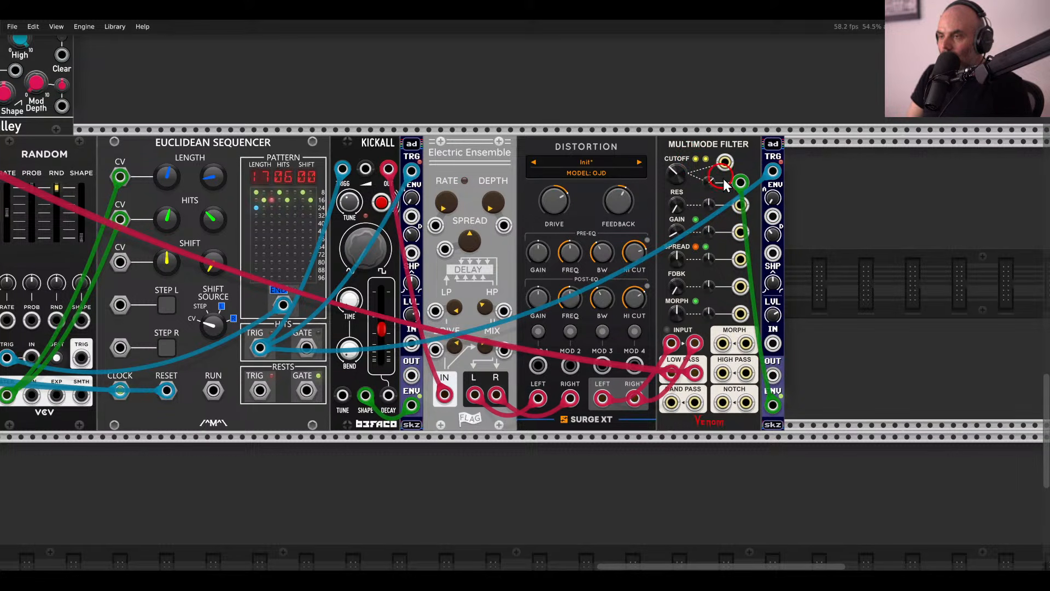
Lower the gain adjustment of track 09 in the MixMaster mixer.
scroll(633, 246, "down", 2)
left_click_drag(276, 188, 920, 336)
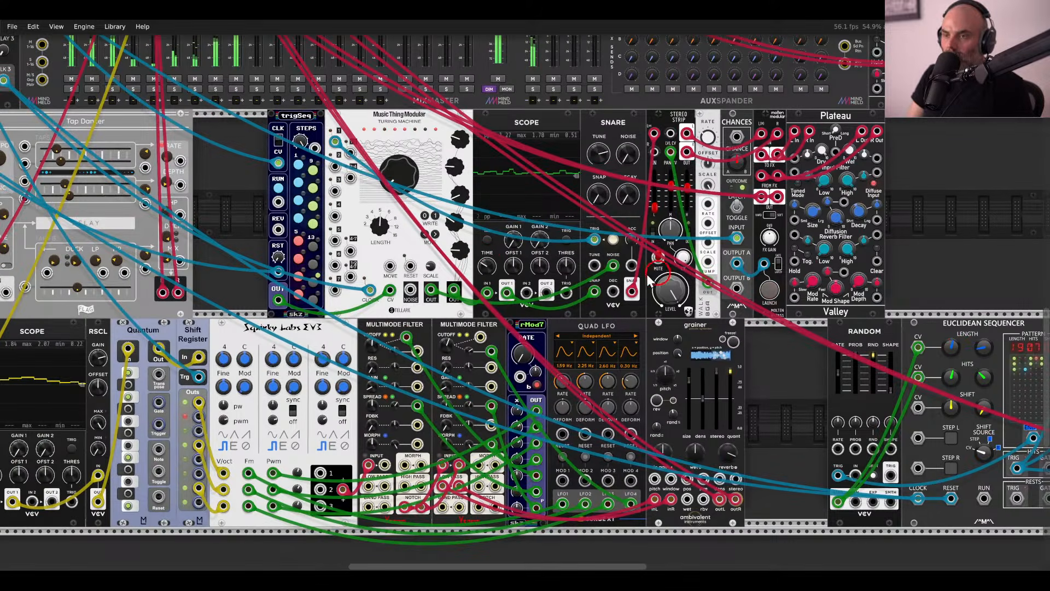
left_click_drag(435, 228, 755, 526)
right_click(559, 200)
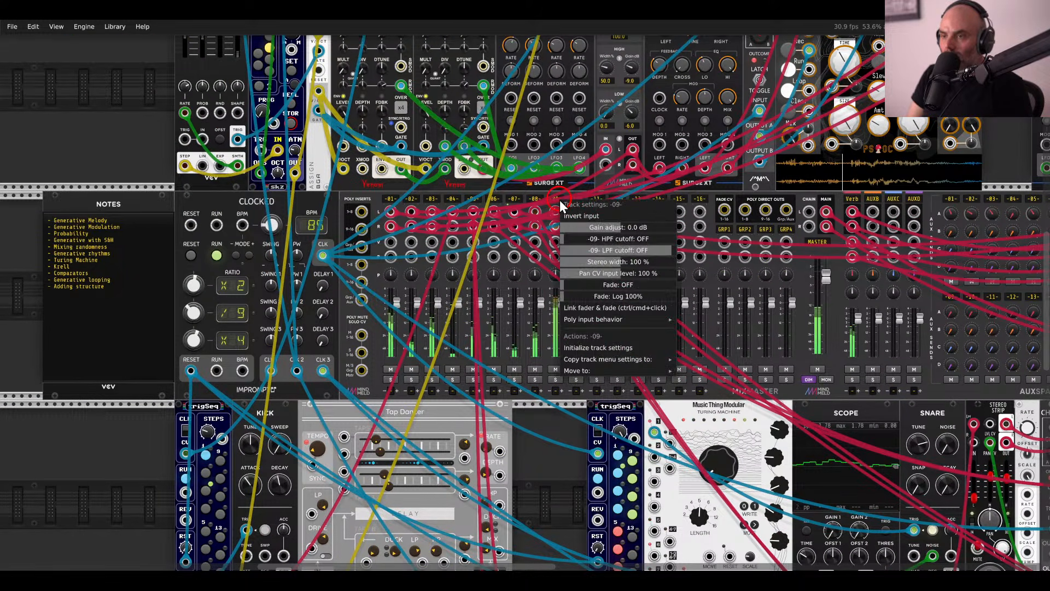
left_click_drag(637, 234, 569, 233)
left_click(575, 179)
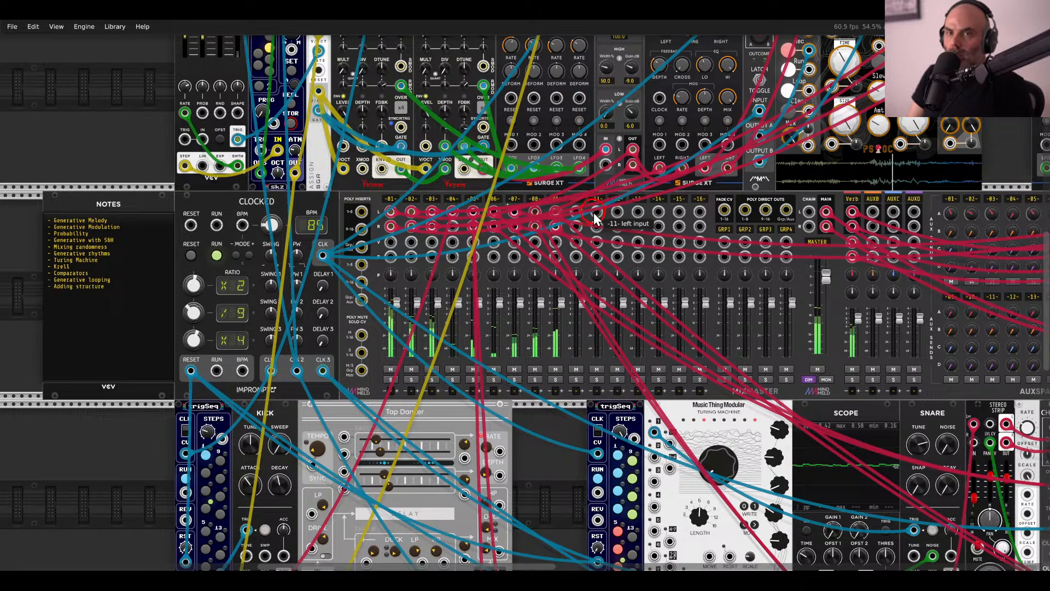
Examine the complete patch layout and the list of generative techniques in the Notes module.
scroll(593, 212, "down", 2)
scroll(808, 305, "down", 3)
scroll(809, 305, "right", 3)
scroll(805, 297, "down", 2)
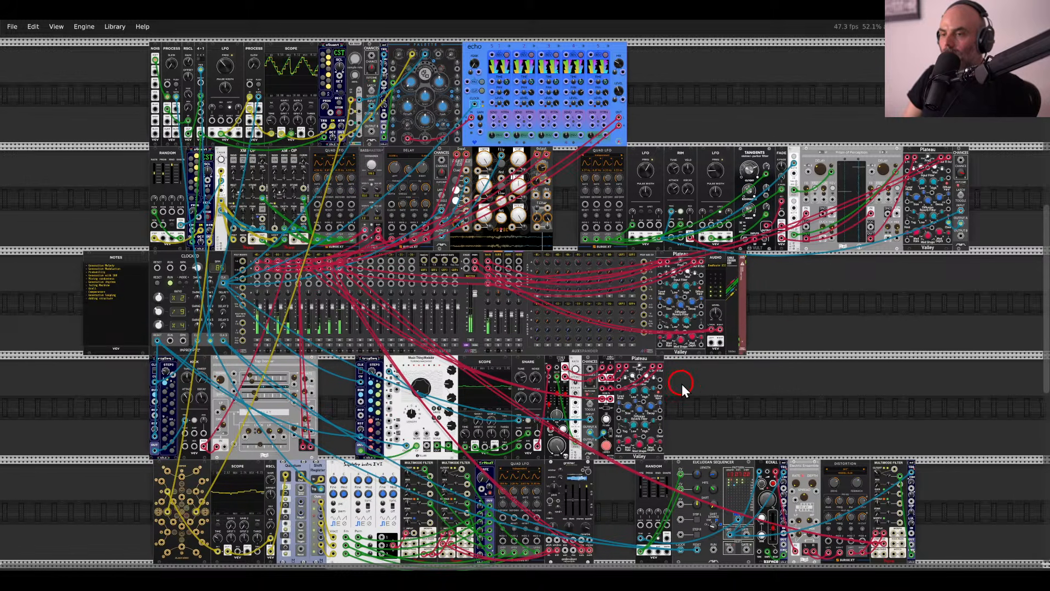
left_click_drag(681, 383, 896, 362)
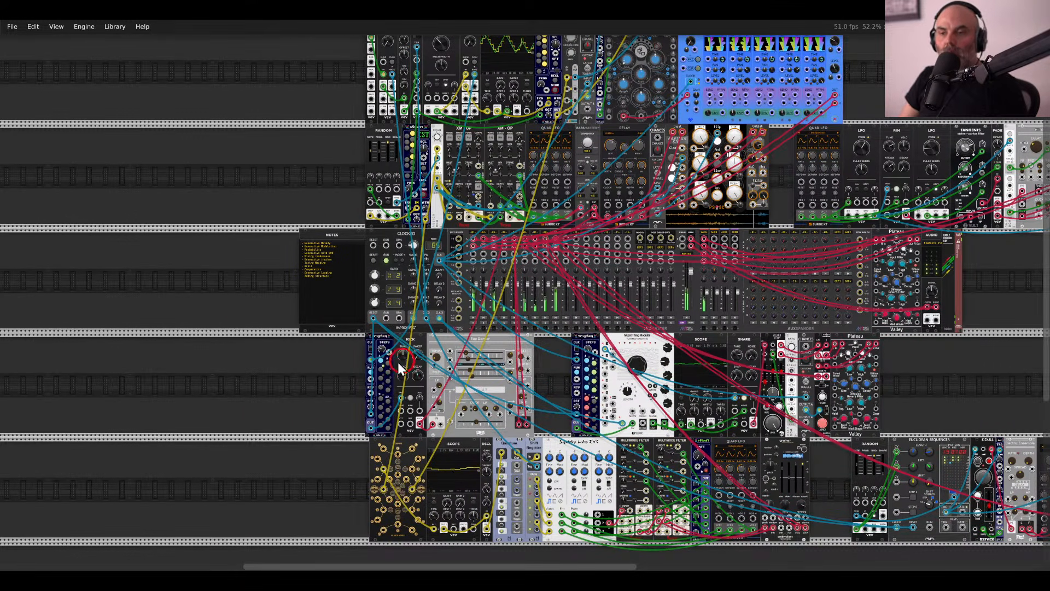
left_click_drag(335, 361, 410, 394)
scroll(366, 306, "up", 5)
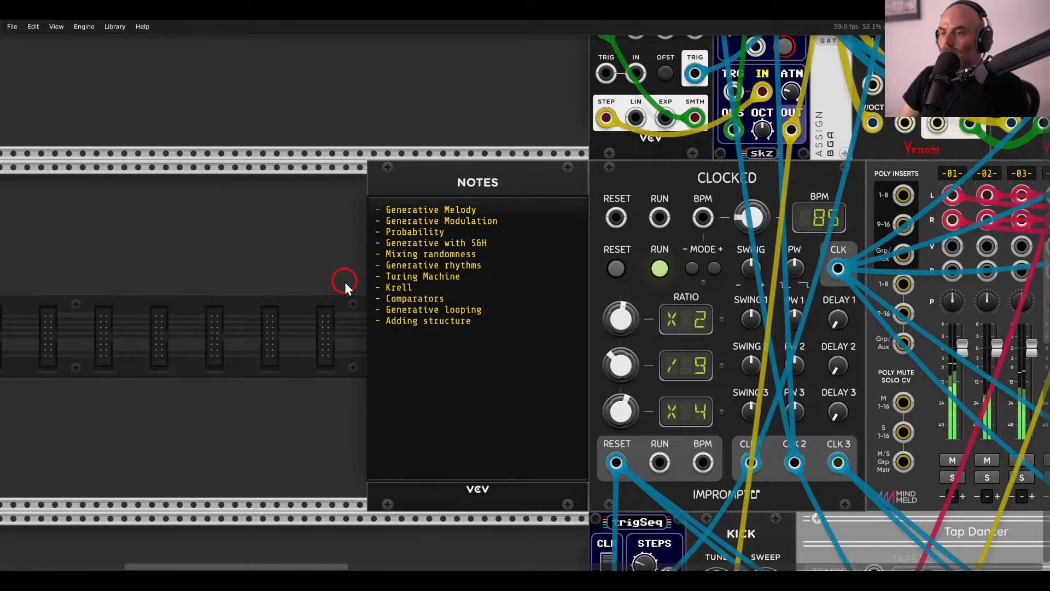
scroll(347, 276, "down", 5)
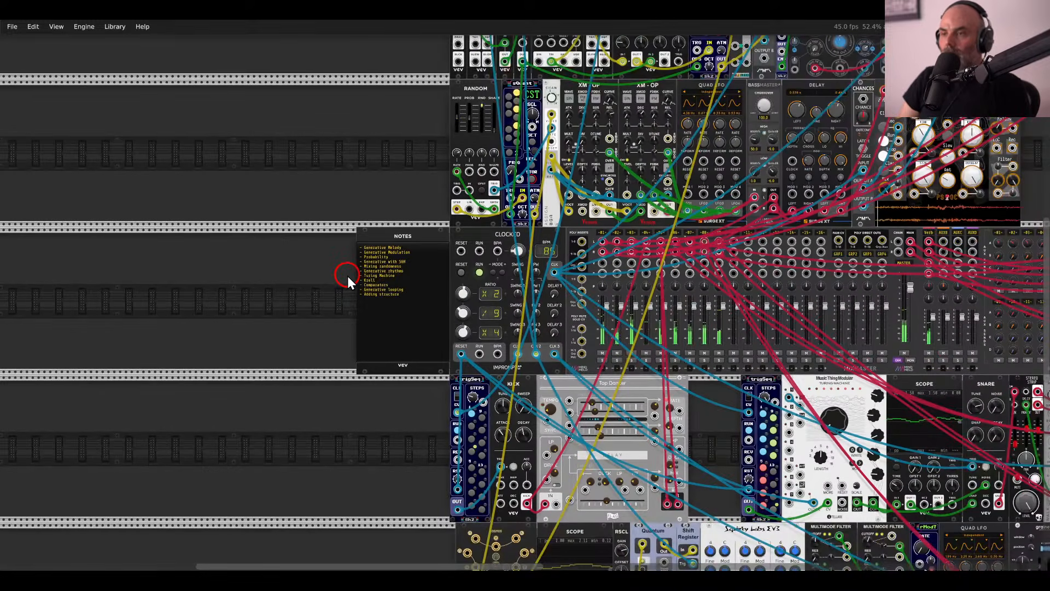
Add a Count Modula Countdown 3 module to the empty rack space beside the Notes module, leaving a gap between them.
right_click(343, 277)
type("counter")
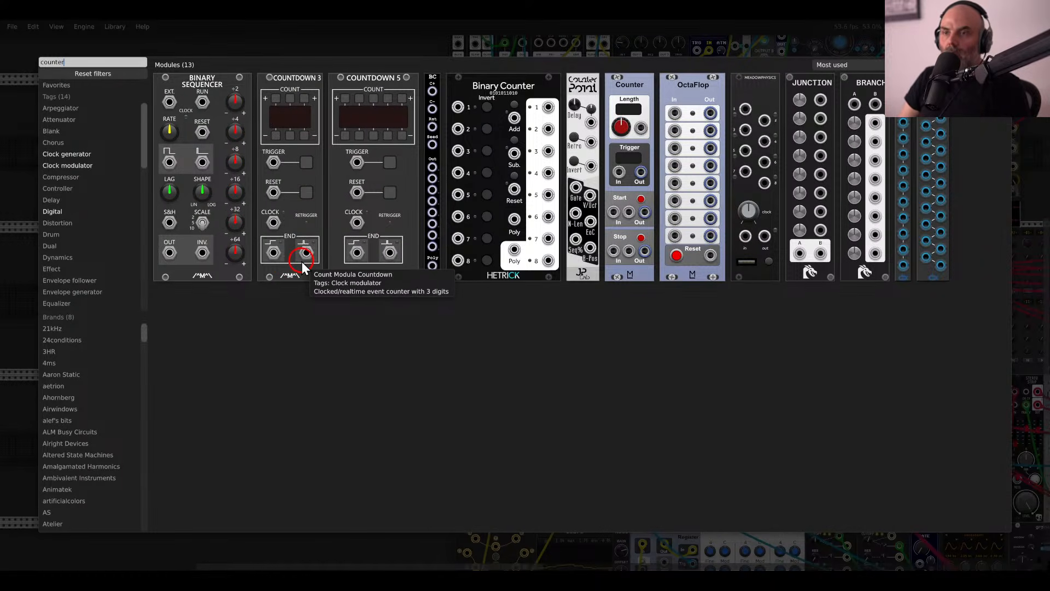
left_click_drag(300, 185, 283, 252)
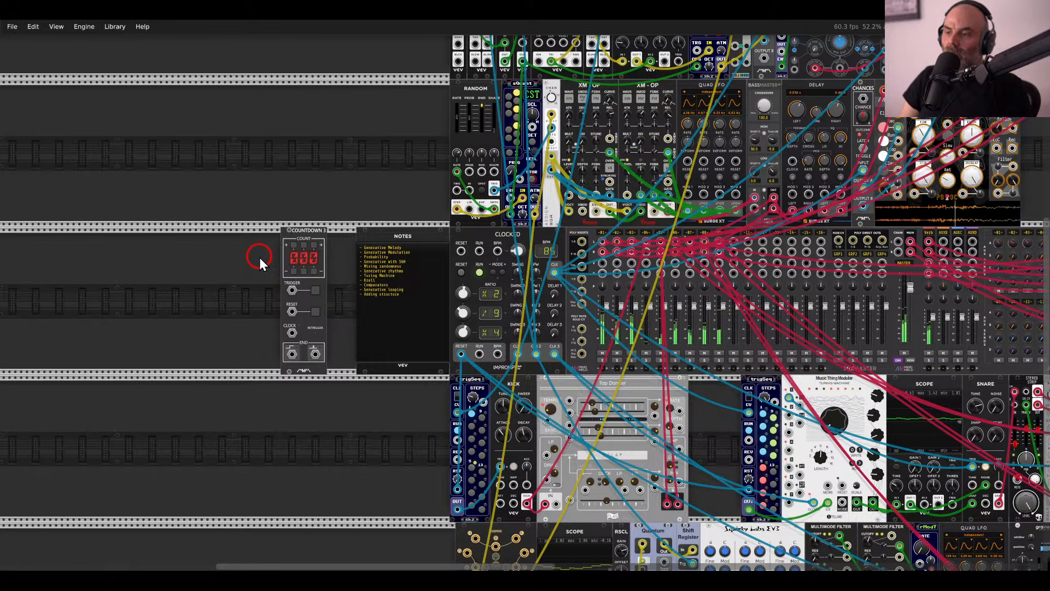
left_click_drag(322, 260, 253, 260)
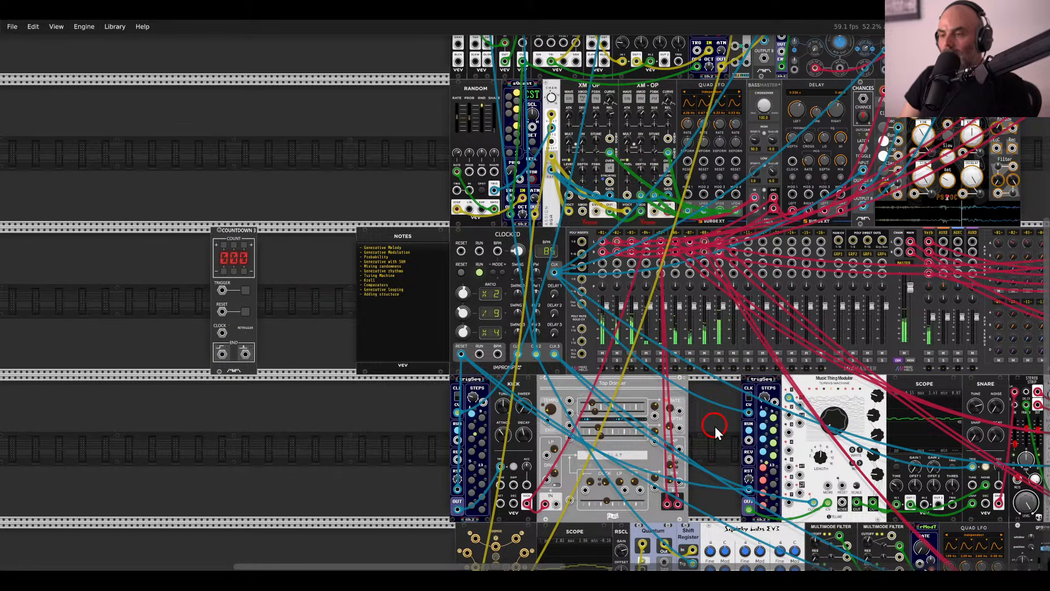
Solo channel 1 on the MixMaster mixer.
left_click_drag(714, 426, 606, 429)
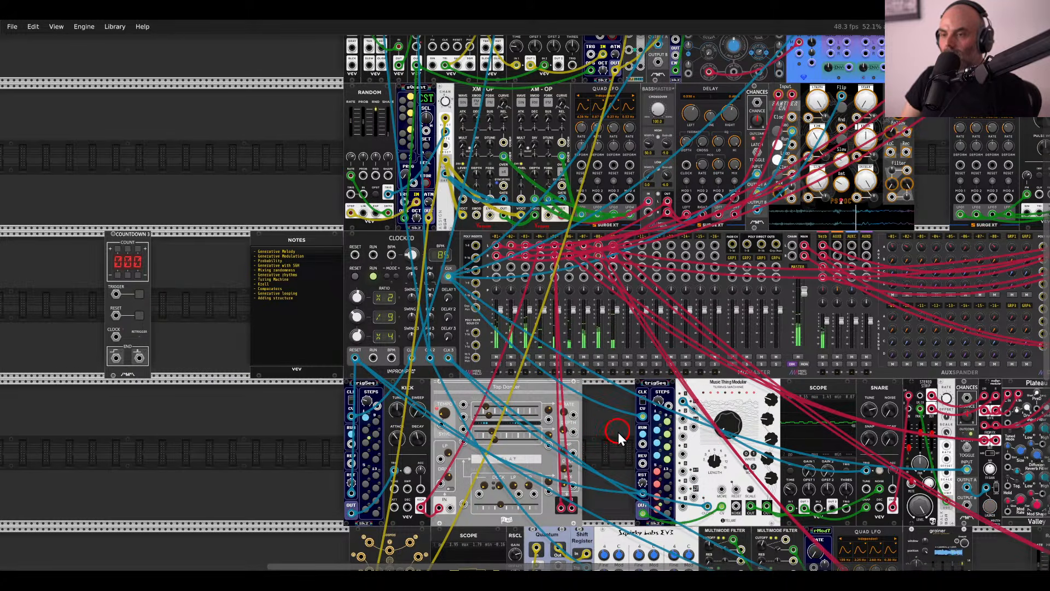
left_click(496, 364)
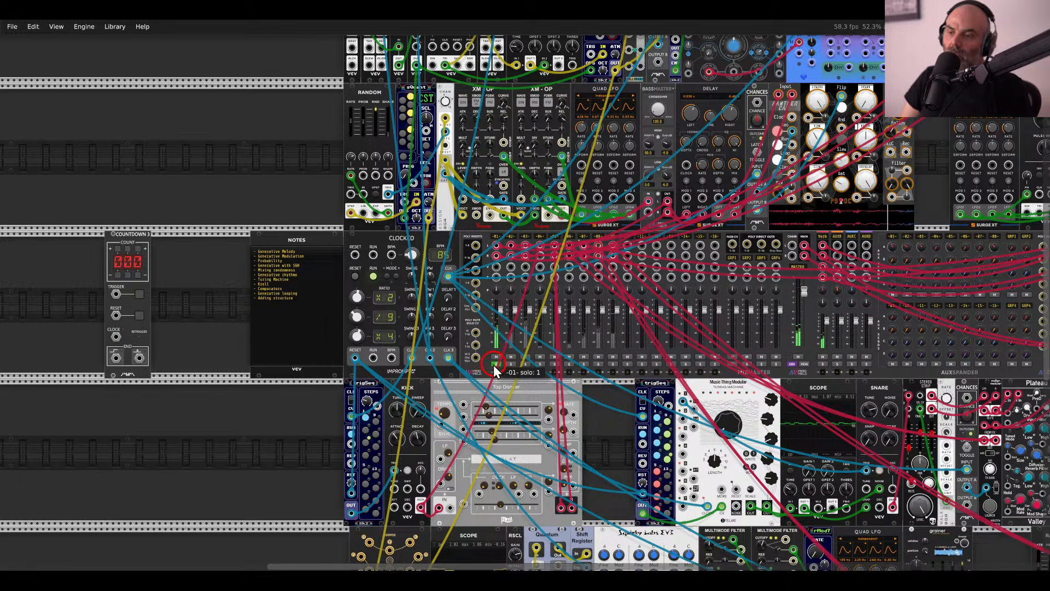
Find and add the Count Modula Fade-in/Fade-out and Record Controller between the Bassmaster and Delay modules.
scroll(547, 353, "left", 3)
scroll(568, 345, "left", 2)
scroll(555, 353, "up", 2)
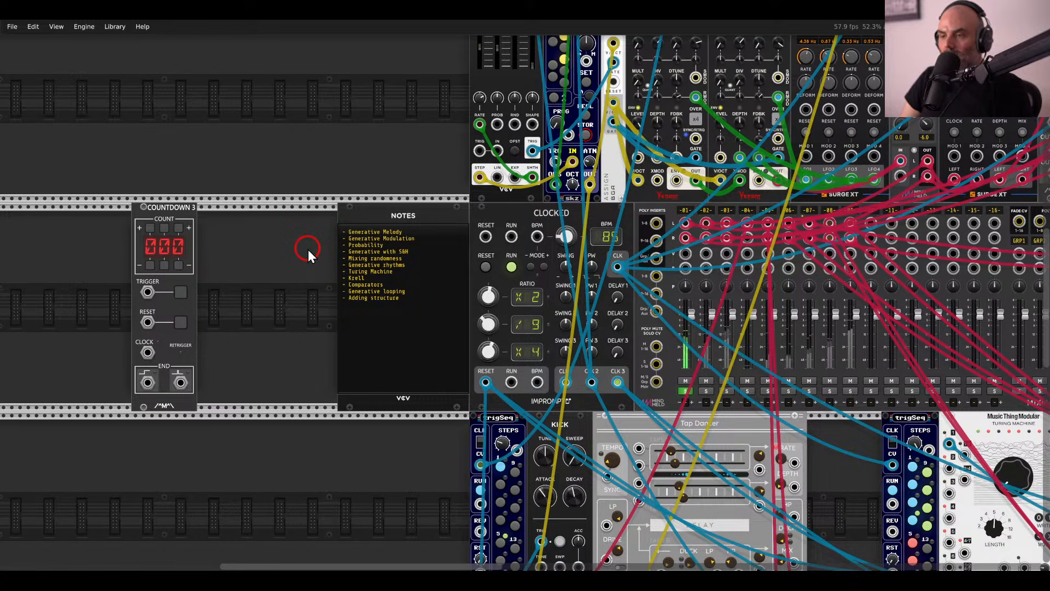
scroll(307, 249, "down", 2)
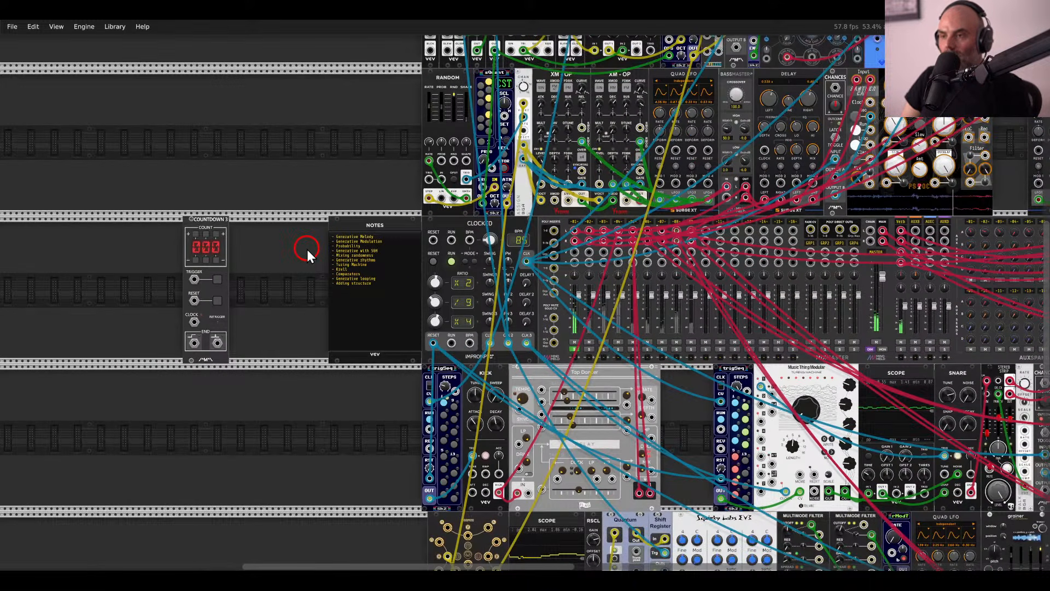
scroll(307, 250, "up", 2)
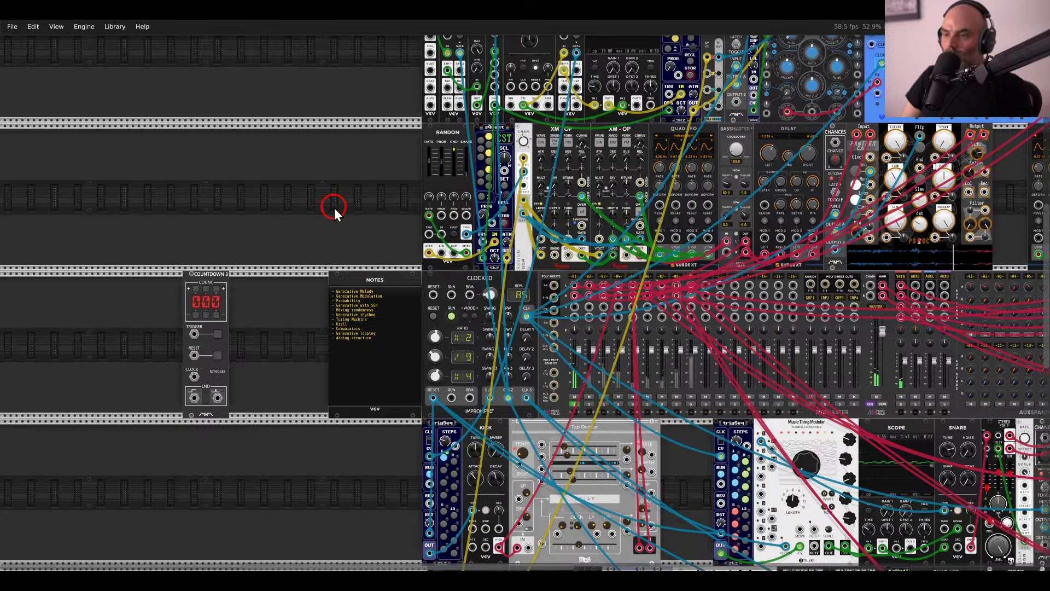
mouse_move(333, 208)
left_mouse_down()
mouse_move(235, 259)
mouse_move(141, 335)
mouse_move(133, 213)
mouse_move(445, 209)
mouse_move(481, 204)
mouse_move(500, 186)
mouse_move(330, 204)
left_mouse_up()
left_click(399, 221)
right_click(399, 221)
type("fade")
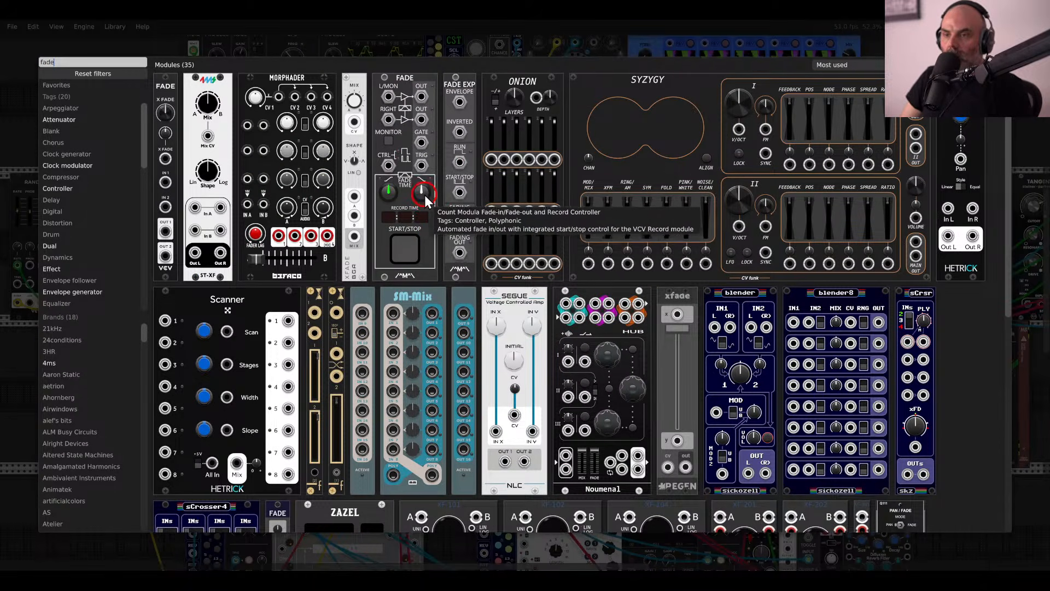
left_click_drag(431, 225, 336, 261)
Route Bassmaster's left and right outputs through Fade into mixer channel 1, and lengthen the fade times, with fade-out at about 5.14 s.
scroll(457, 291, "up", 5)
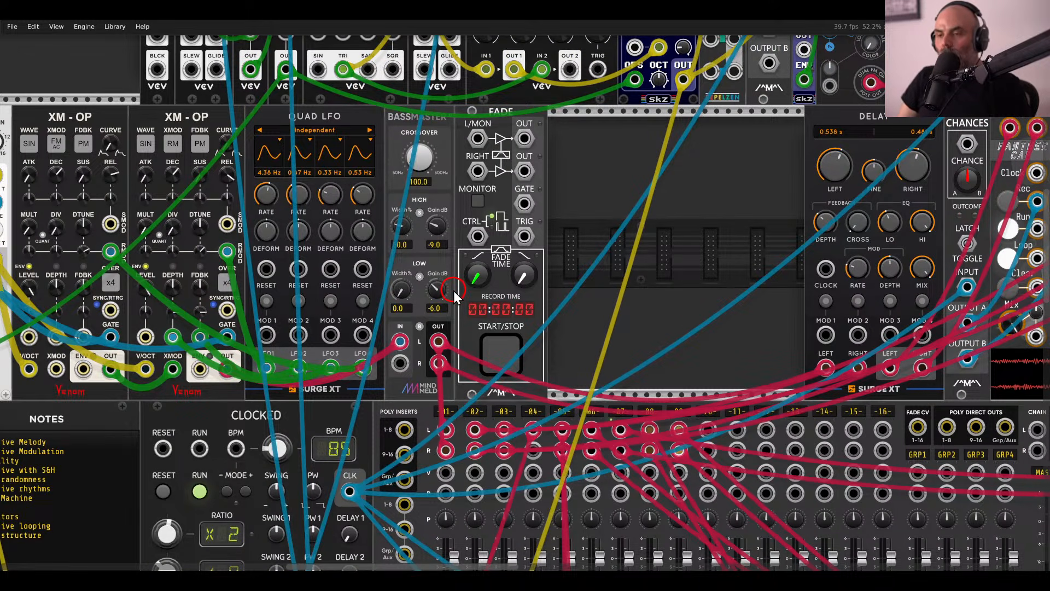
left_click_drag(446, 429, 477, 139)
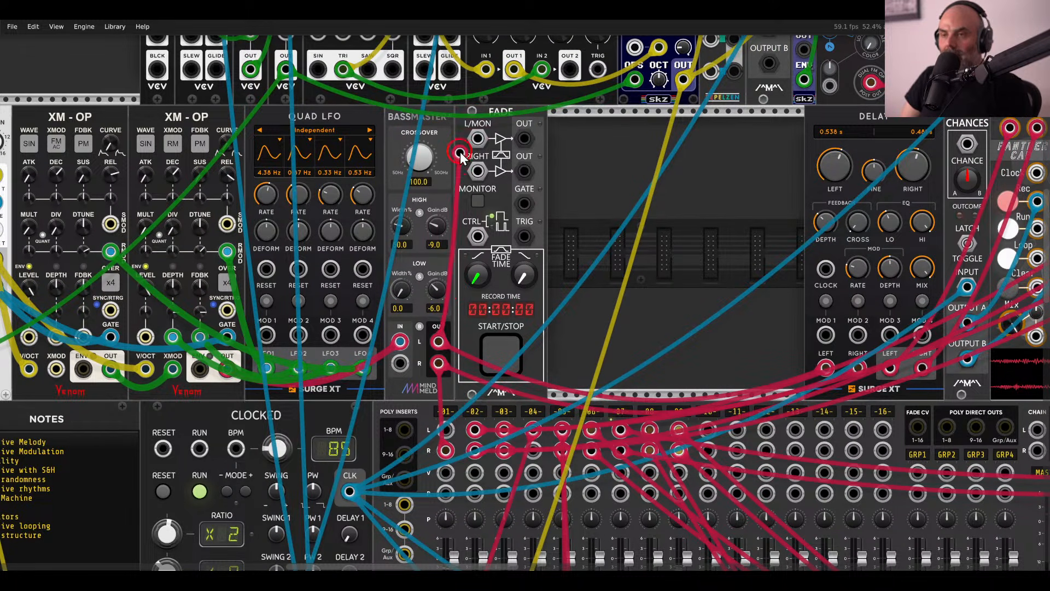
left_click_drag(446, 450, 477, 171)
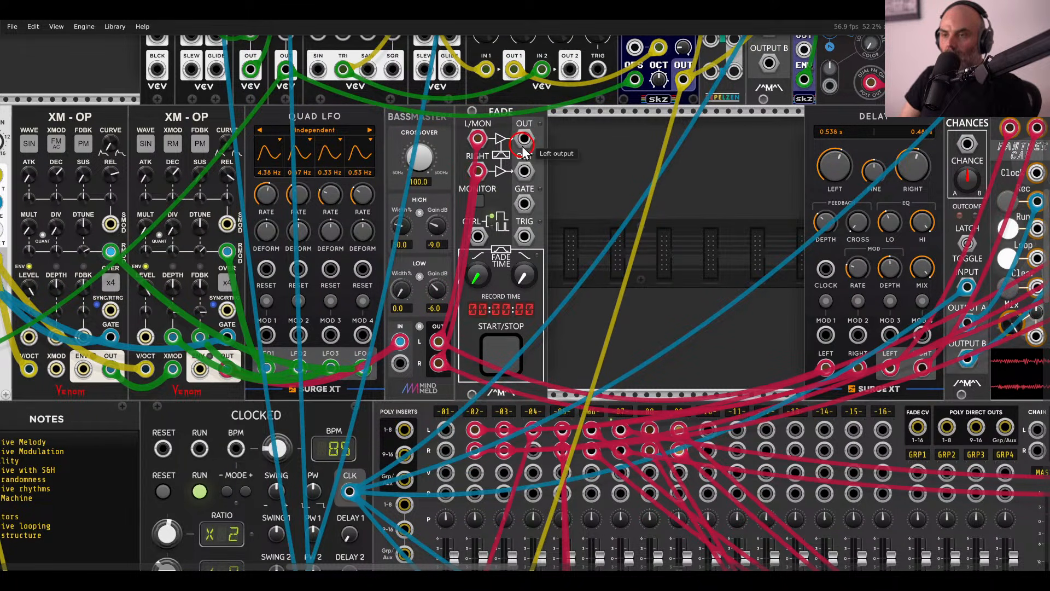
left_click_drag(523, 138, 446, 429)
left_click_drag(524, 171, 447, 449)
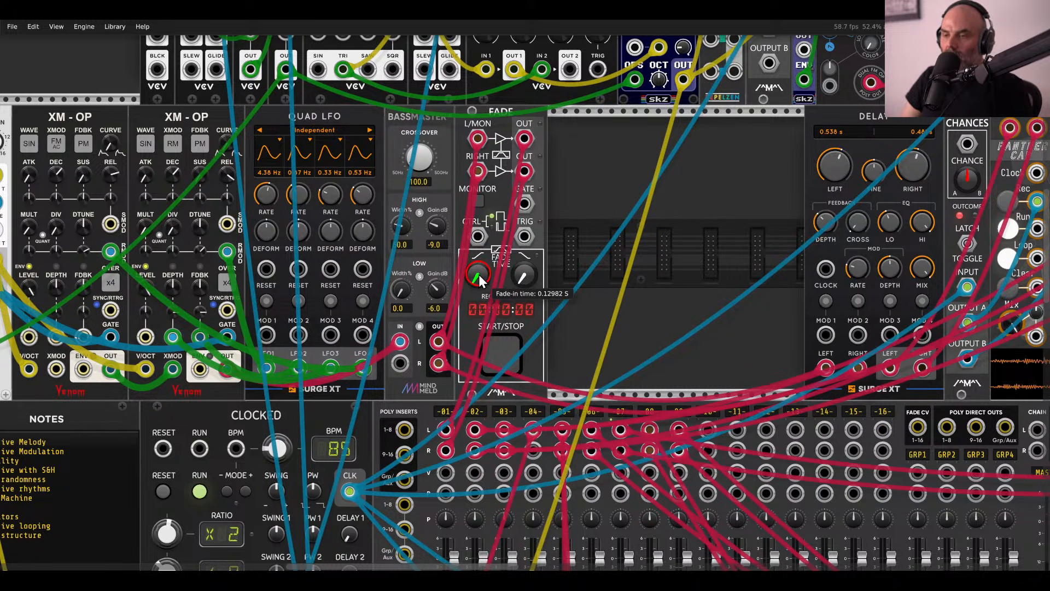
left_click_drag(478, 274, 510, 183)
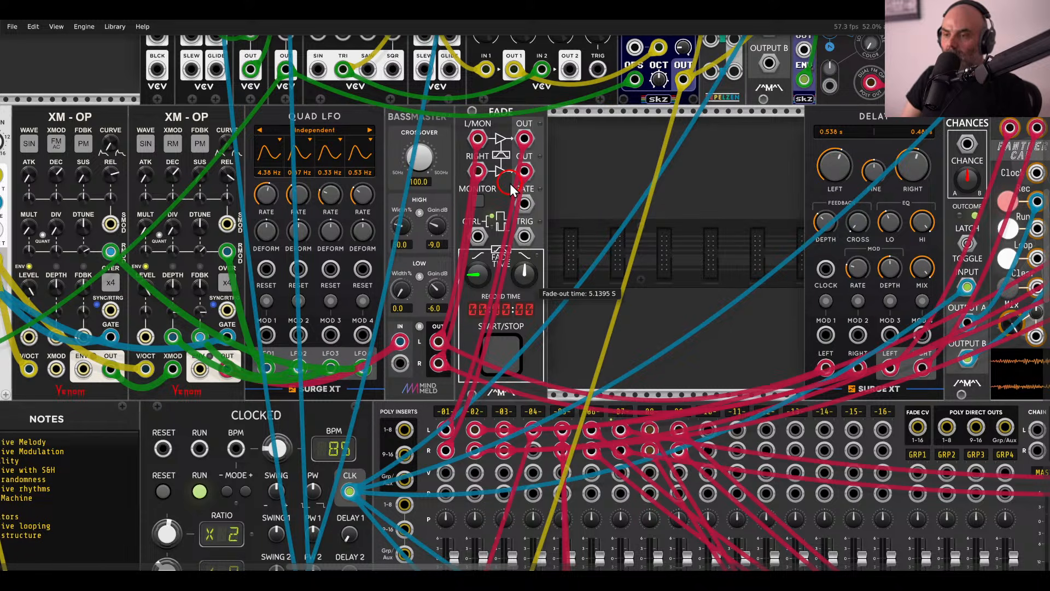
Patch the Random module's trigger output to the clock input of Countdown 3.
scroll(568, 255, "down", 5)
left_click_drag(721, 280, 780, 282)
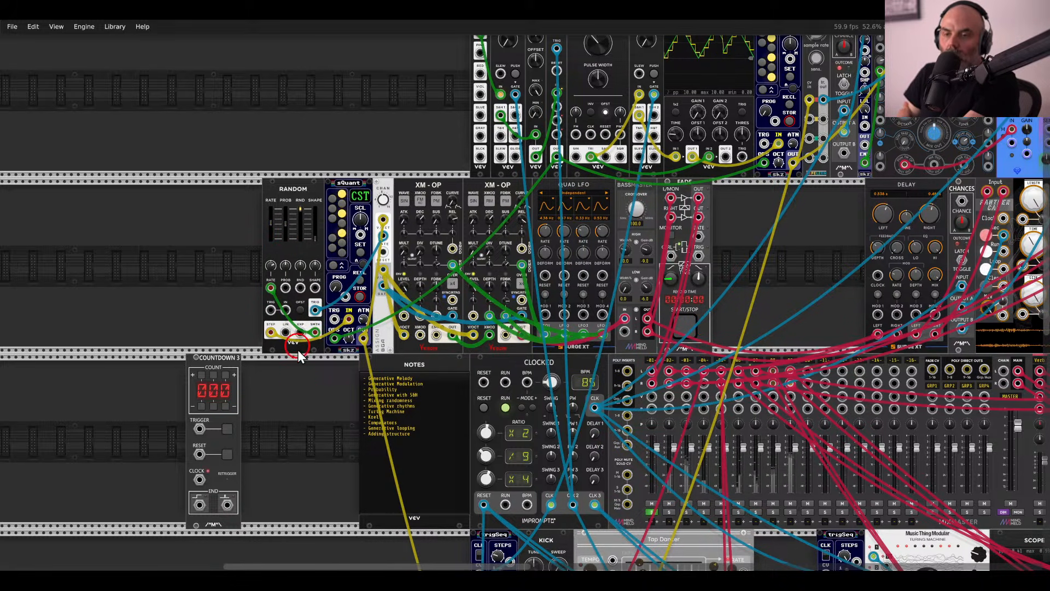
left_click_drag(297, 397, 432, 352)
scroll(366, 378, "up", 3)
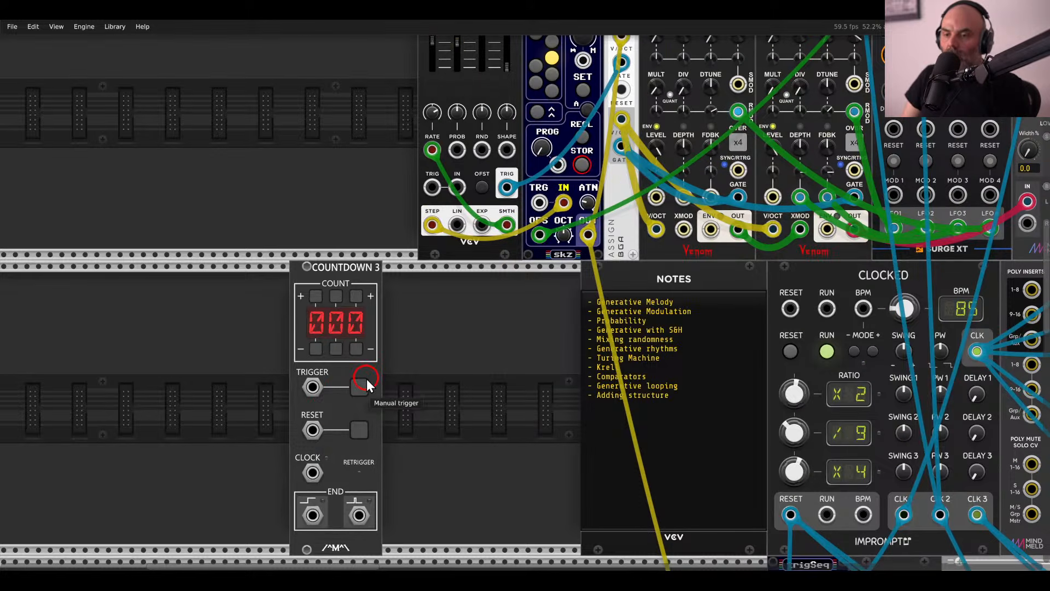
left_click_drag(315, 475, 507, 187)
Set the Countdown 3 count to 020.
left_click(362, 377)
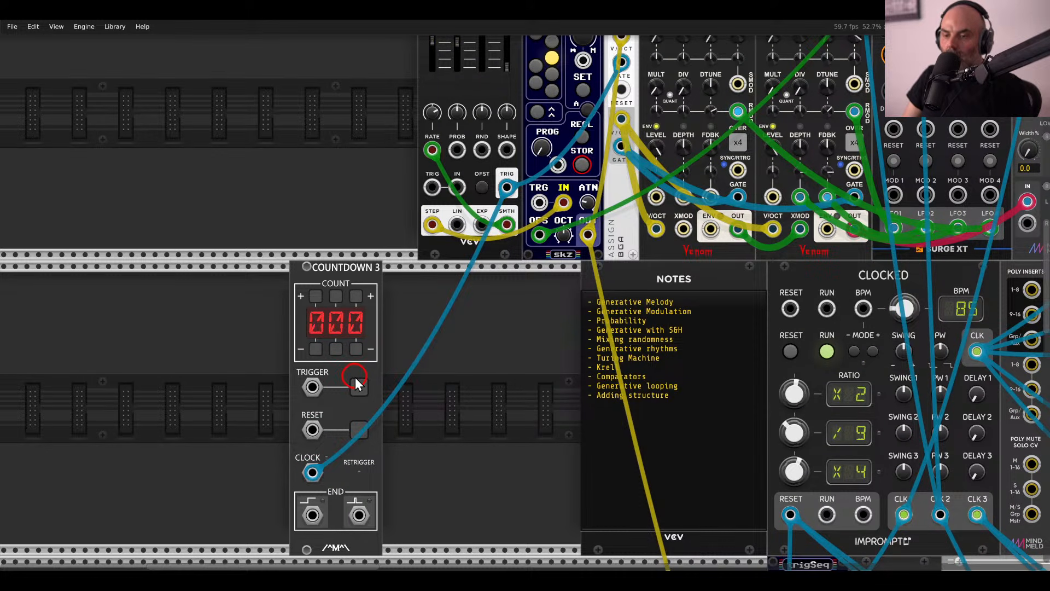
left_click(336, 296)
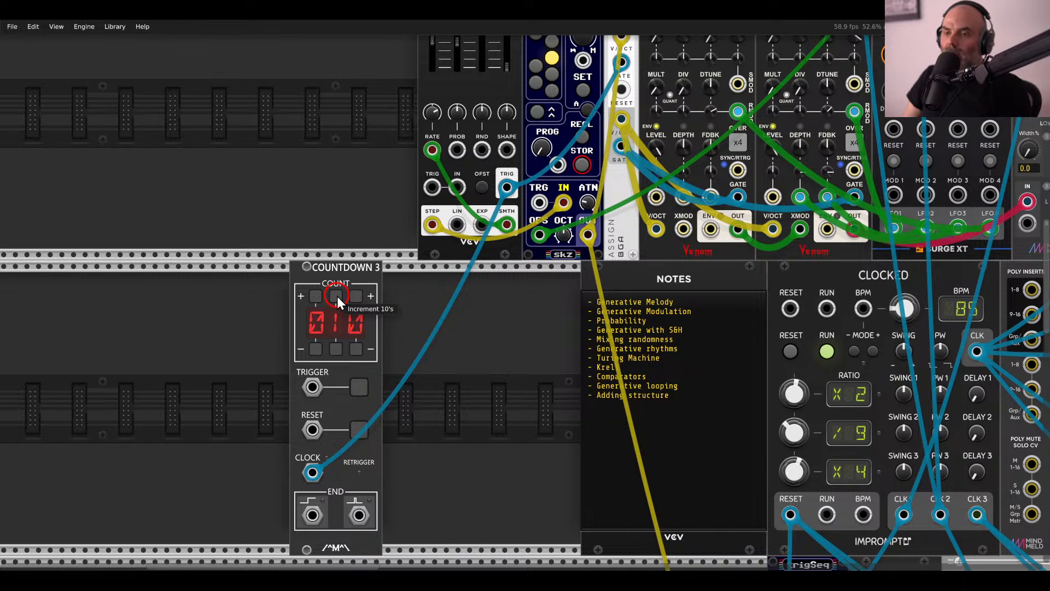
left_click(337, 297)
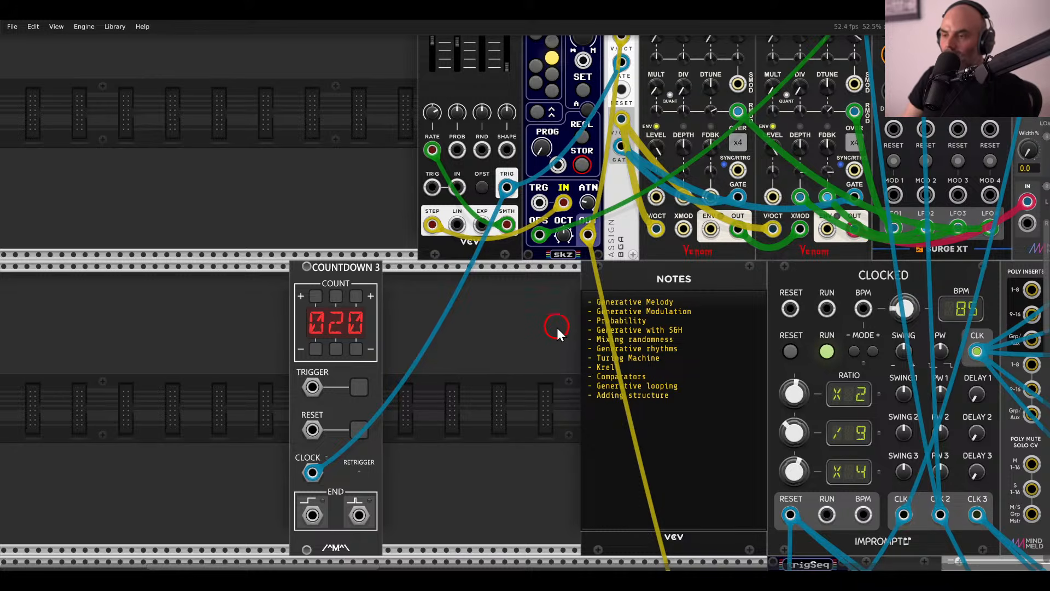
Add a VCV Push module to the rack row above Countdown 3, before the Random module.
scroll(529, 333, "down", 2)
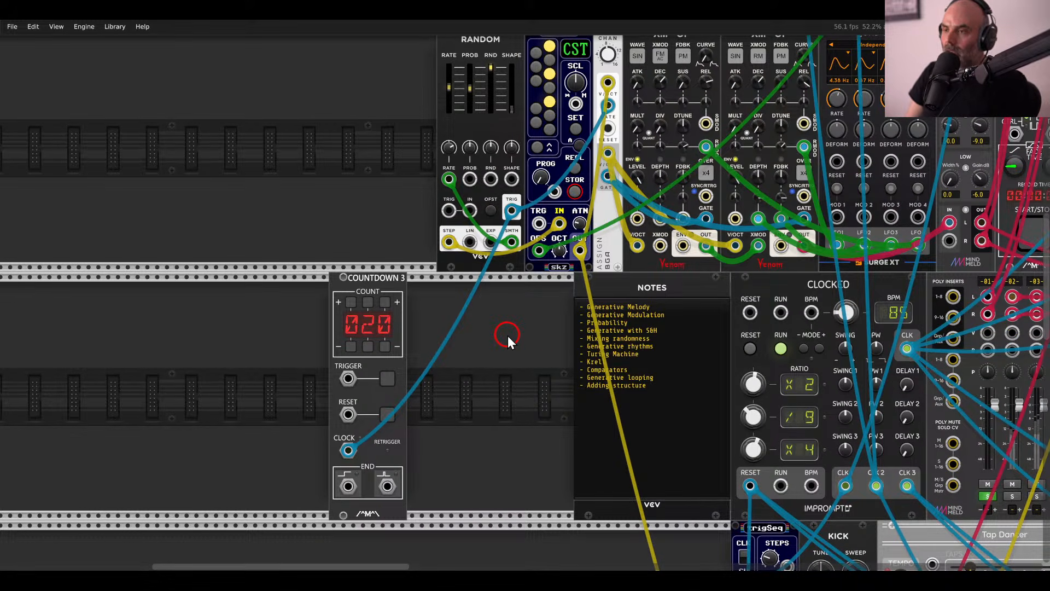
right_click(485, 321)
type("push")
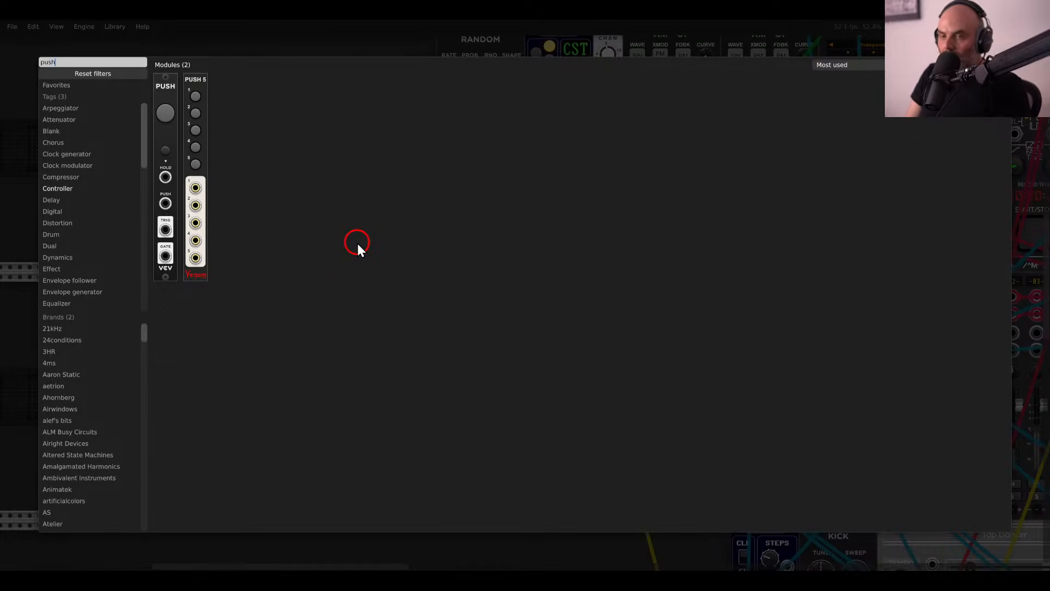
left_click(197, 131)
left_click_drag(176, 98, 227, 210)
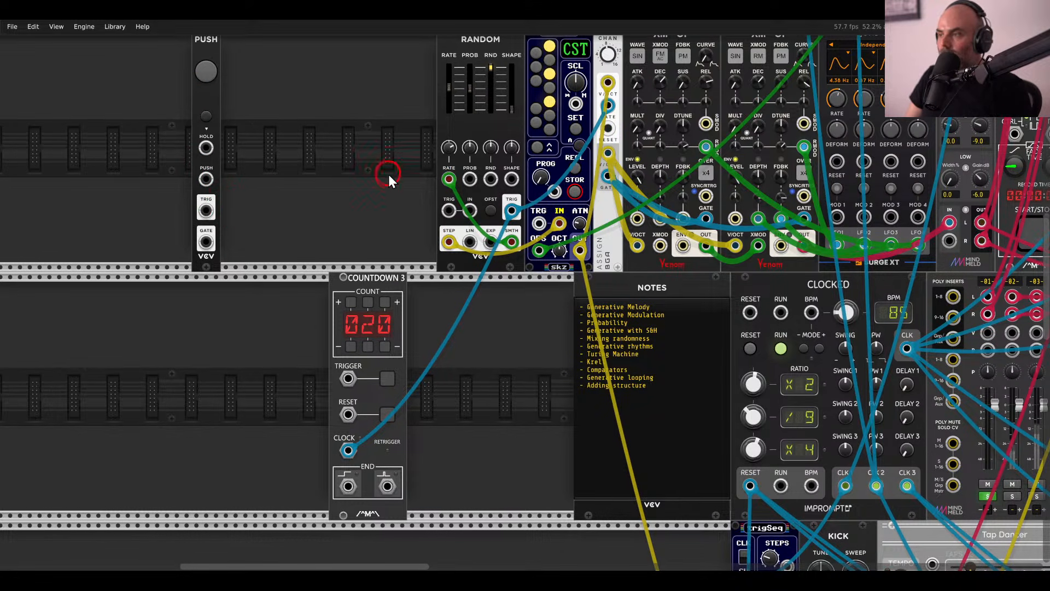
Patch Push's trigger output to Fade's control input and fire Push twice to test it.
scroll(388, 175, "down", 5)
scroll(152, 252, "up", 5)
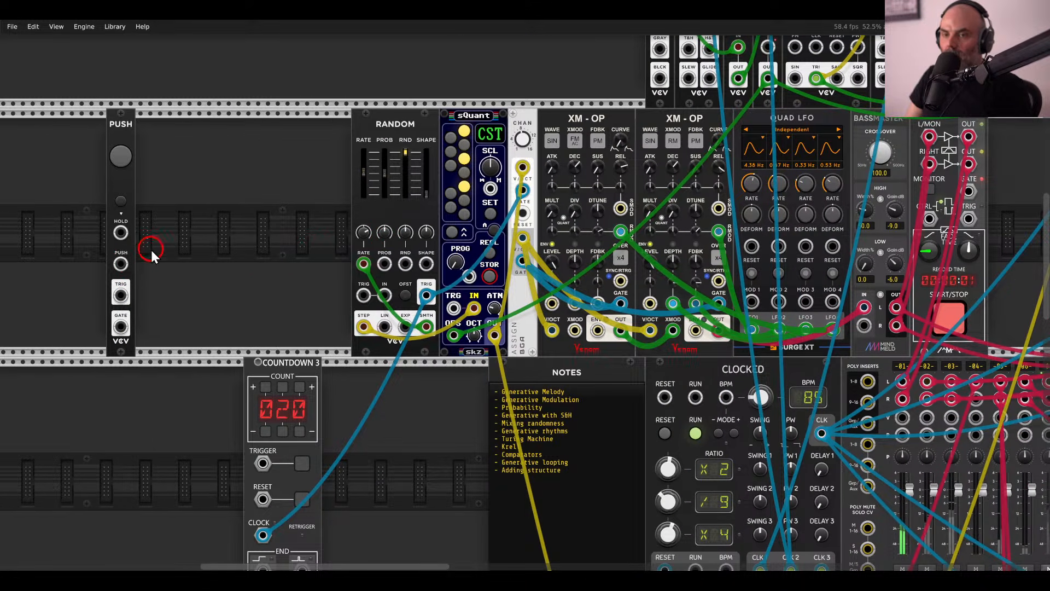
left_click_drag(120, 296, 931, 220)
left_click(122, 156)
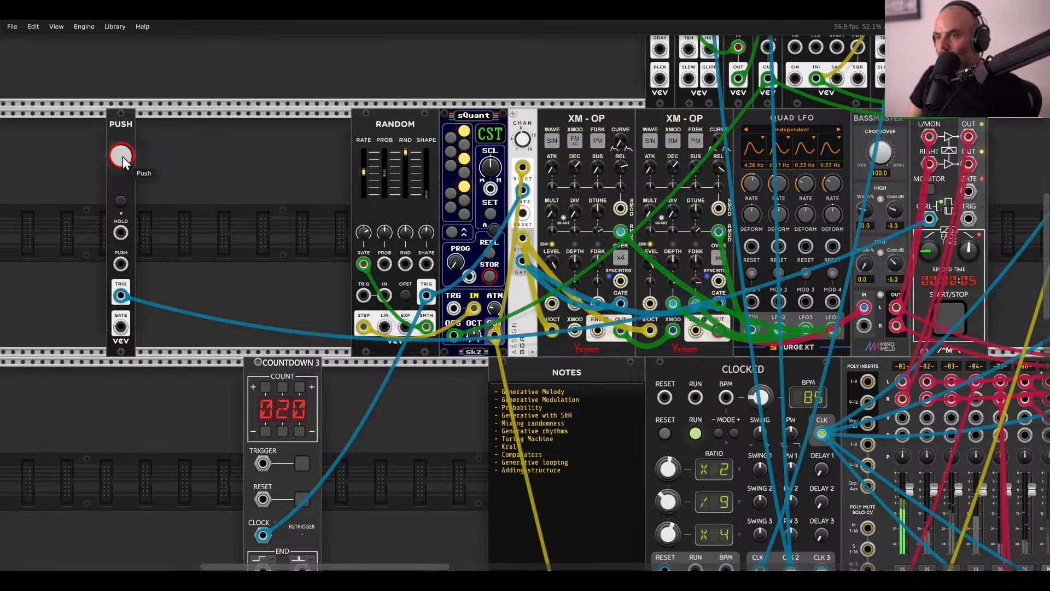
left_click(123, 156)
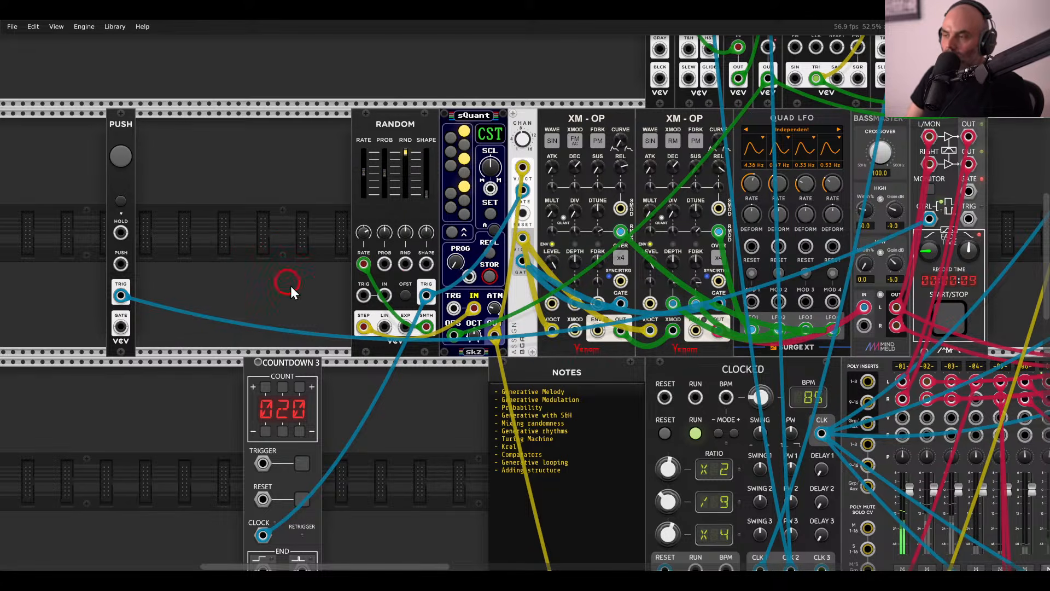
Patch Push's trigger output to the Countdown 3 trigger input as well, and fire Push to run the countdown.
left_click_drag(309, 317, 416, 243)
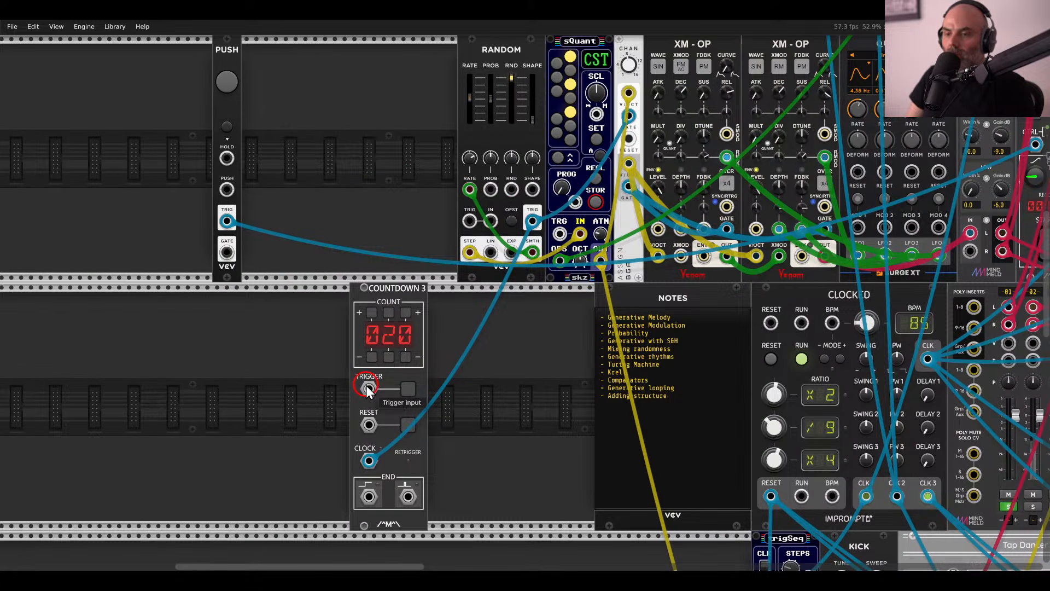
left_click_drag(367, 388, 227, 221)
scroll(383, 211, "down", 3)
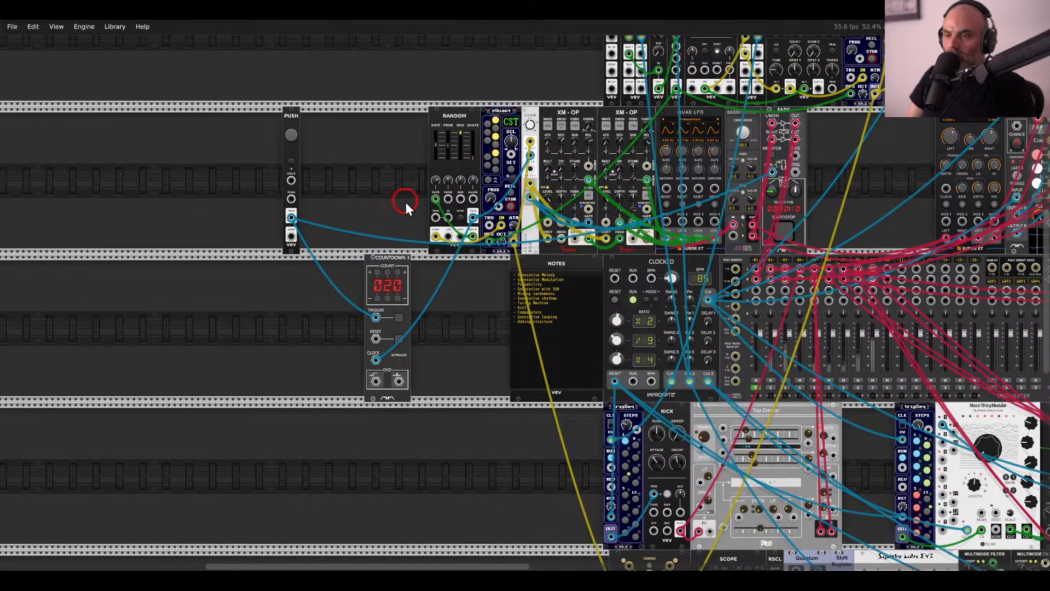
left_click_drag(405, 202, 333, 225)
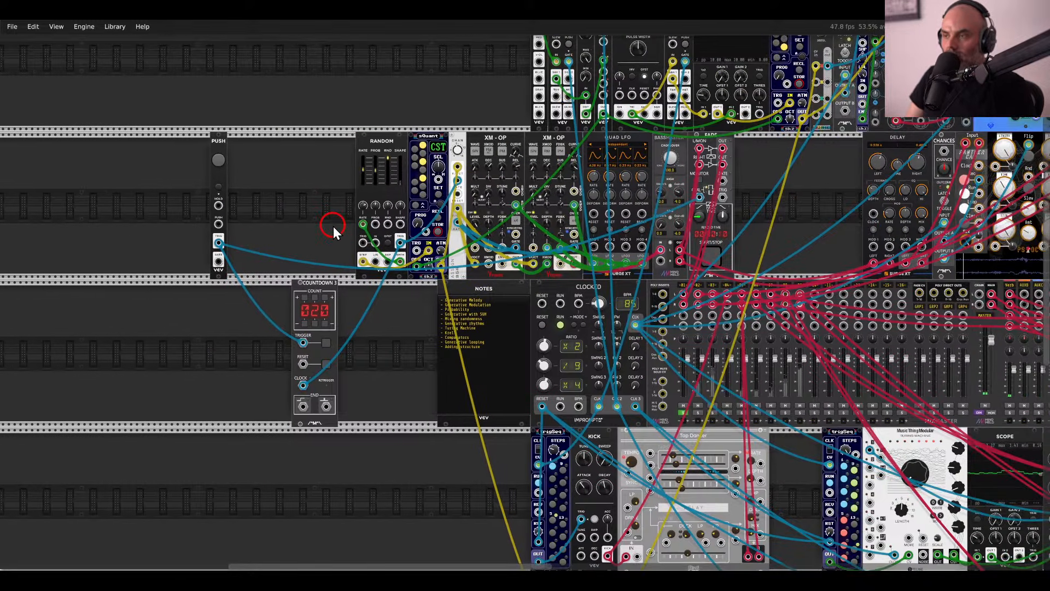
left_click(221, 159)
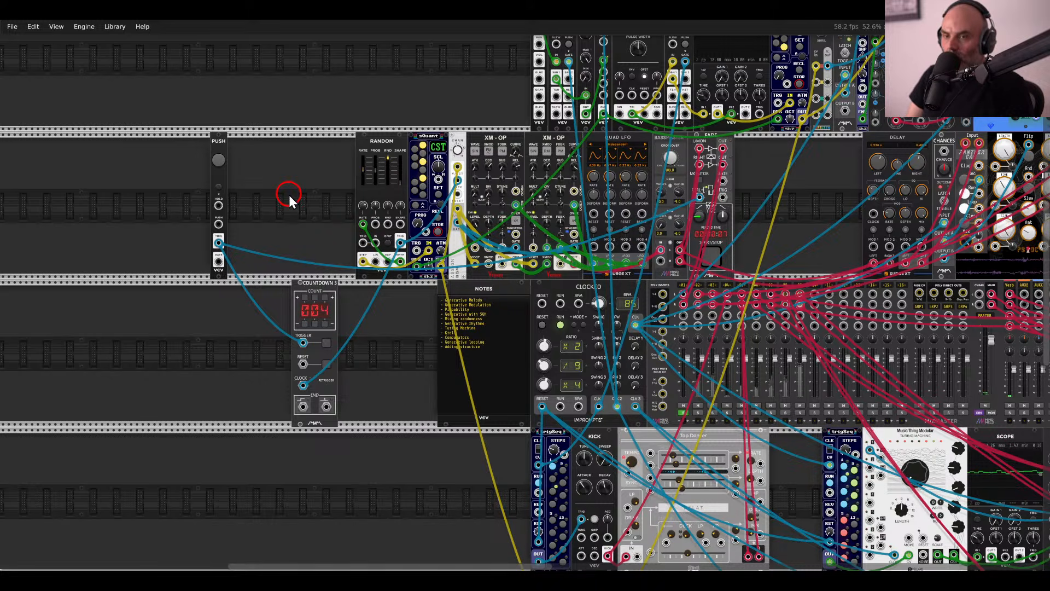
Change the Fade module's control input mode to Start/Stop triggers.
scroll(747, 203, "up", 3)
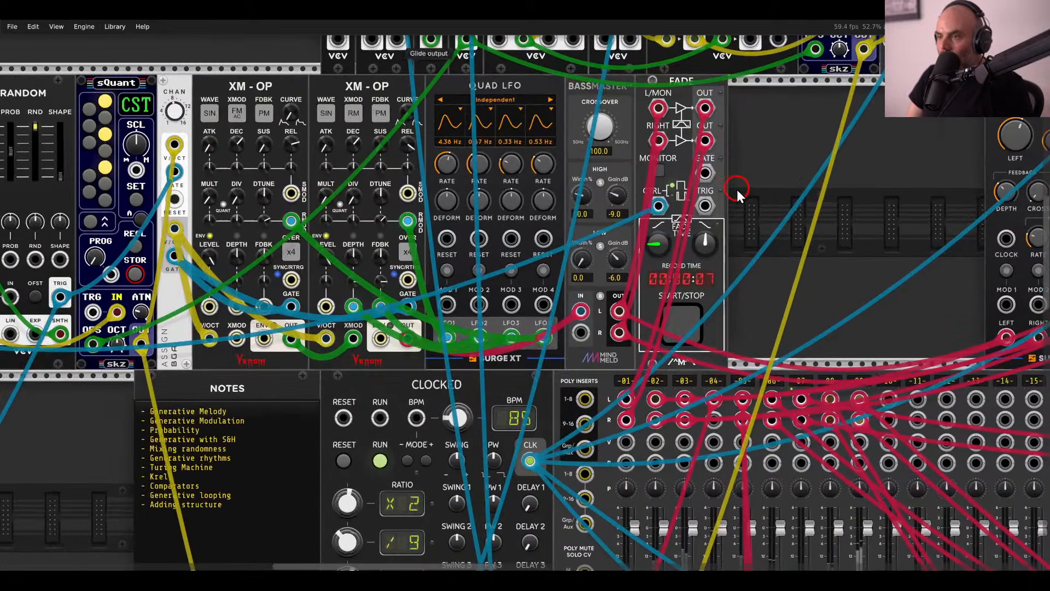
right_click(708, 162)
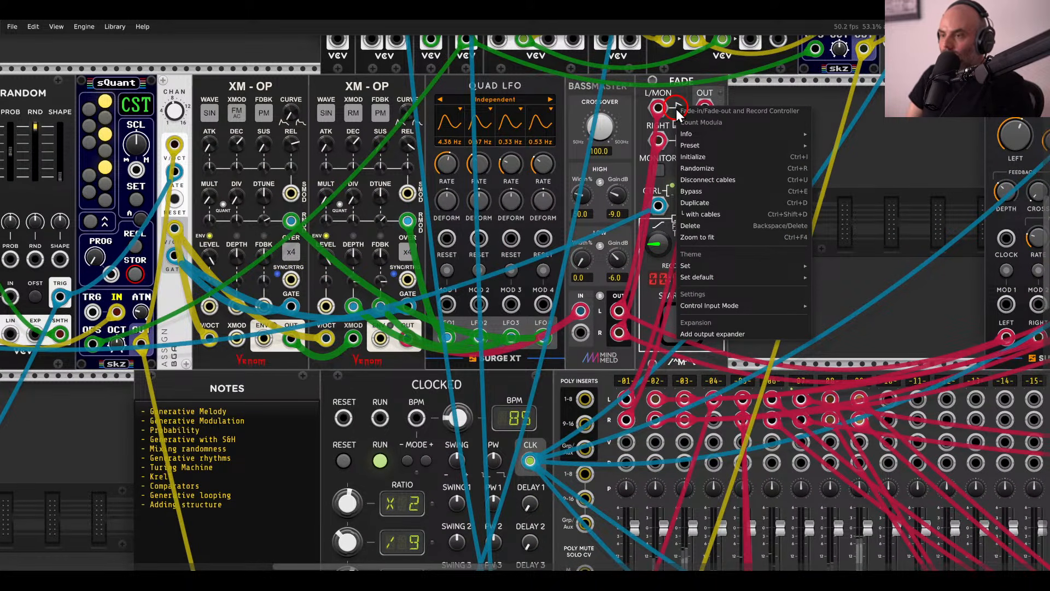
left_click(722, 305)
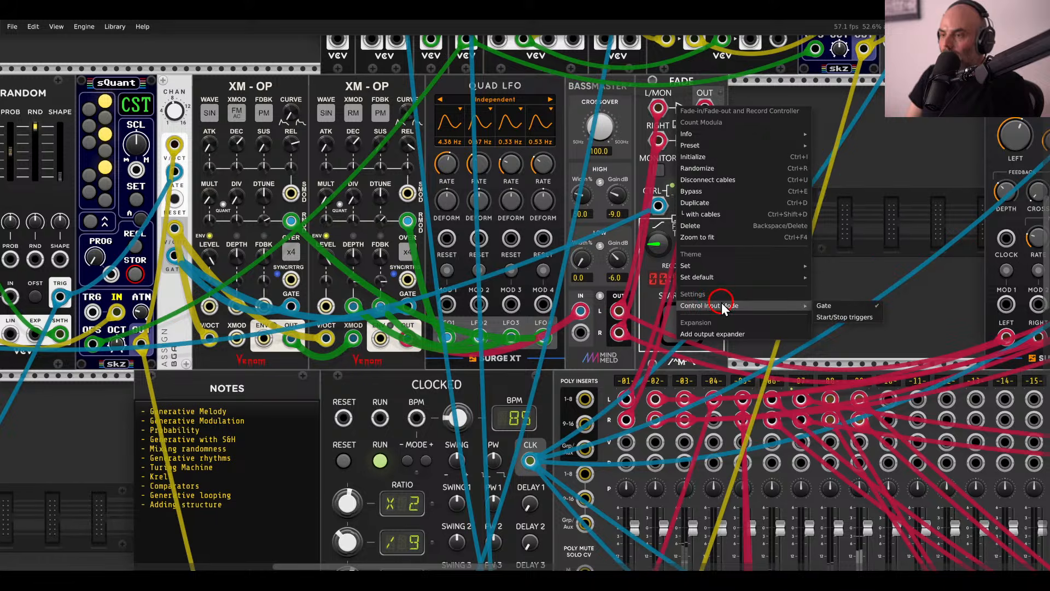
left_click(842, 317)
Reset Countdown 3 and fire Push to trigger the fade and the countdown together.
scroll(793, 282, "down", 3)
scroll(800, 254, "up", 2)
left_click(235, 187)
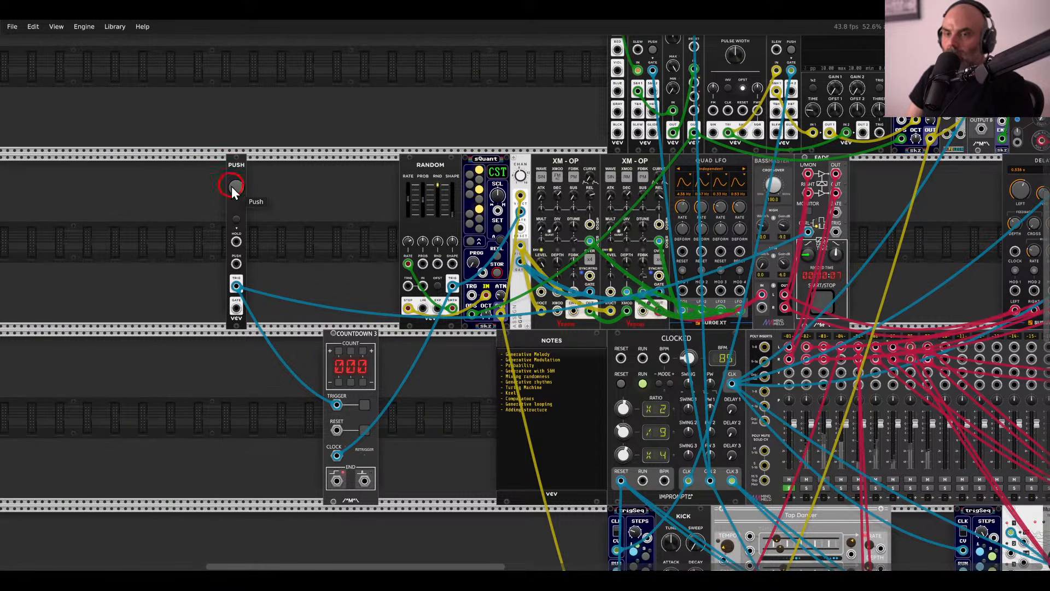
left_click(362, 430)
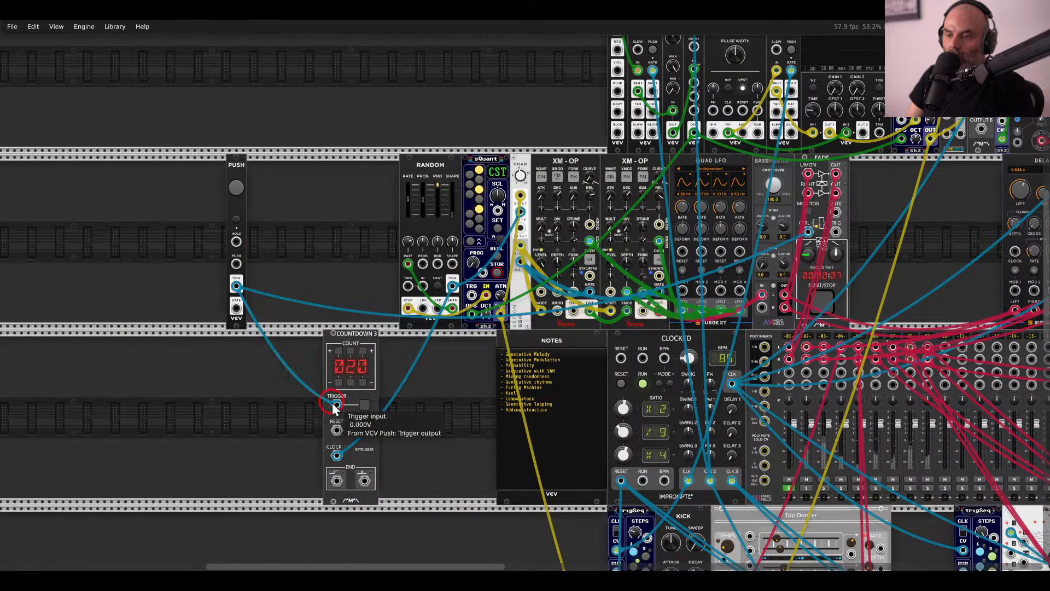
left_click(234, 178)
left_click(237, 189)
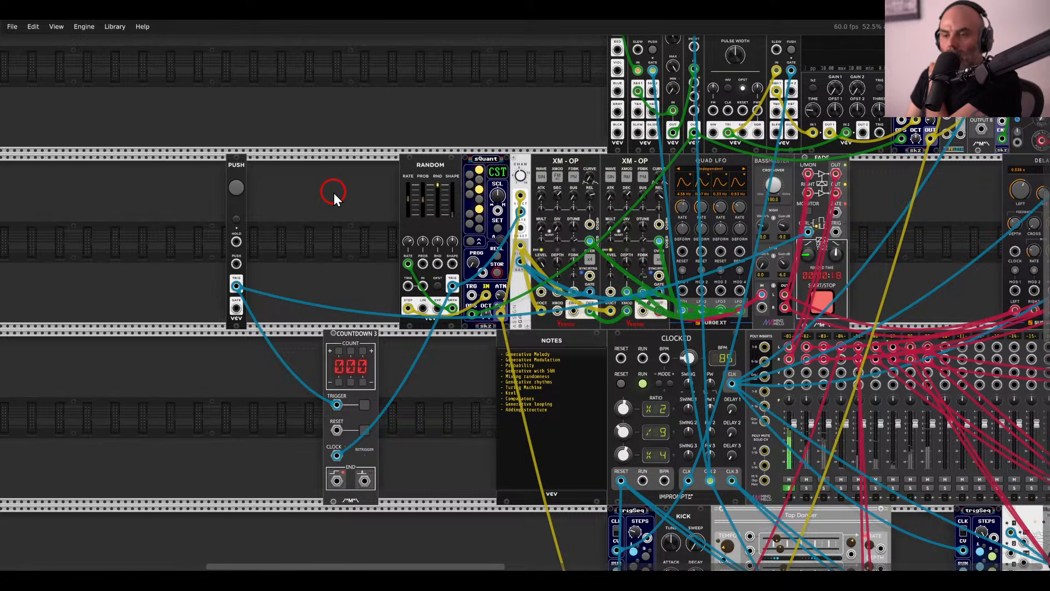
Reset Countdown 3 with its count set to 30 and place it beside Random, shifting Push farther left in the same row.
left_click(367, 426)
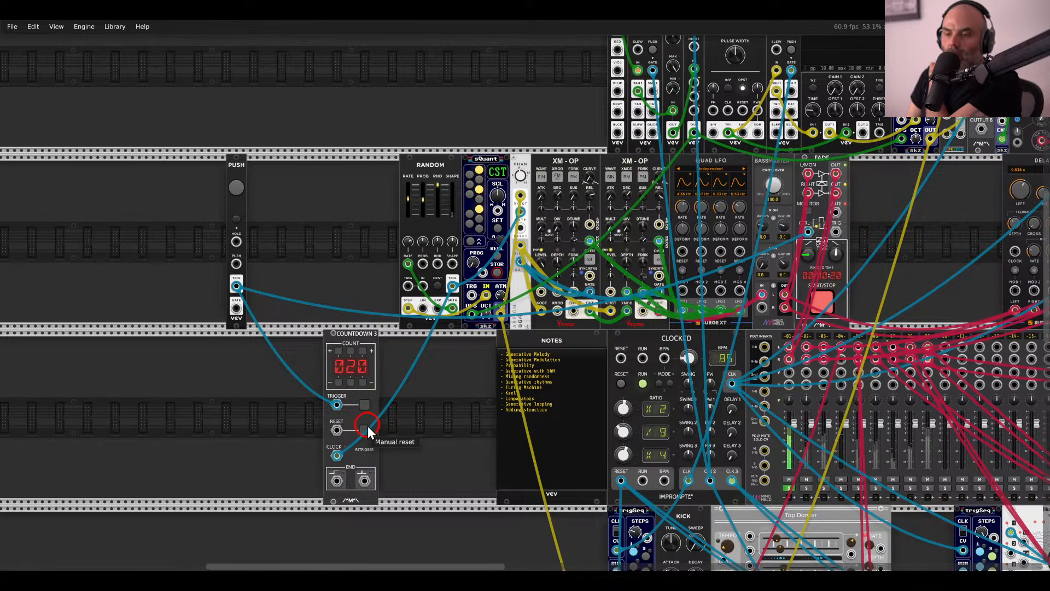
left_click(350, 349)
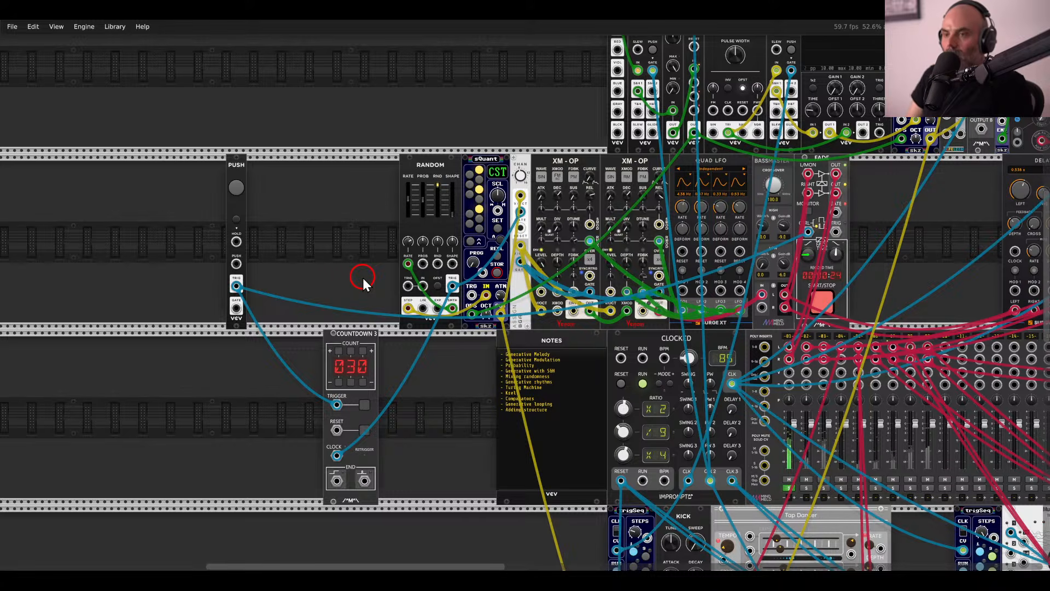
left_click_drag(367, 342, 349, 195)
left_click_drag(238, 166, 147, 167)
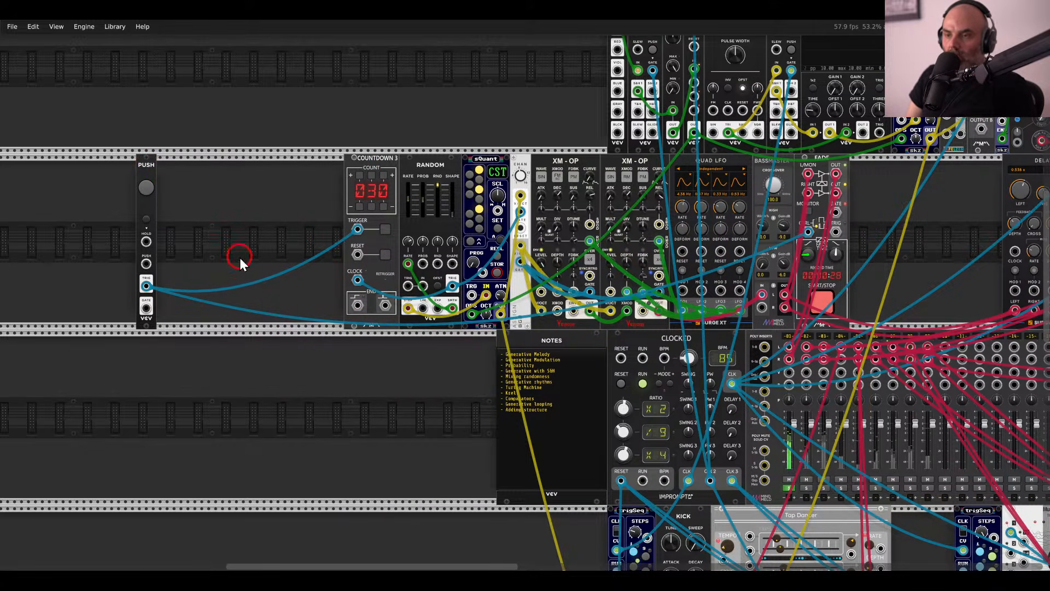
Solo mixer channel 9 in addition to channel 1.
left_click_drag(454, 381, 260, 349)
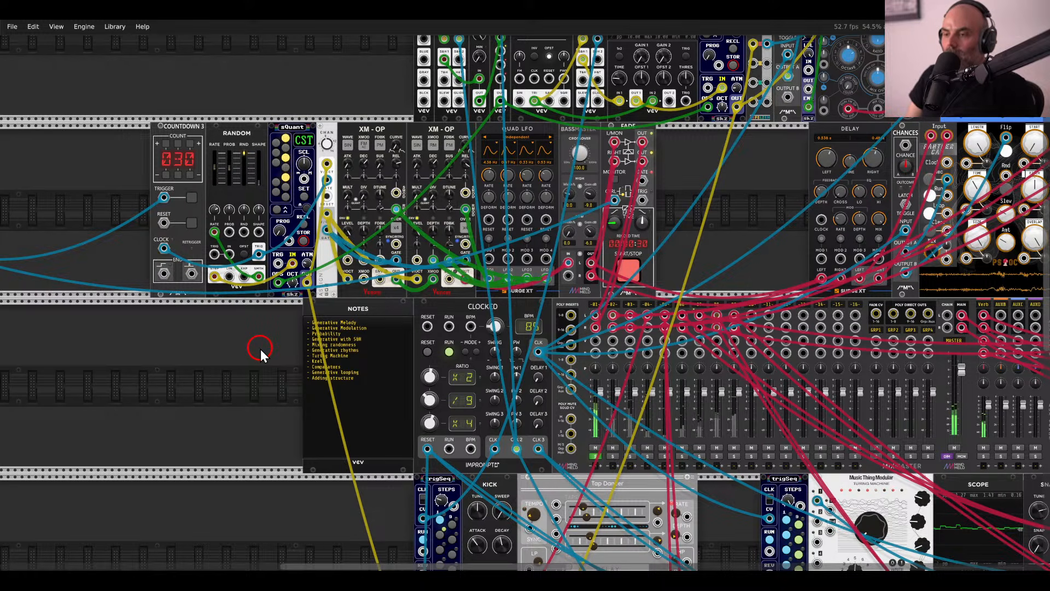
left_click(733, 456)
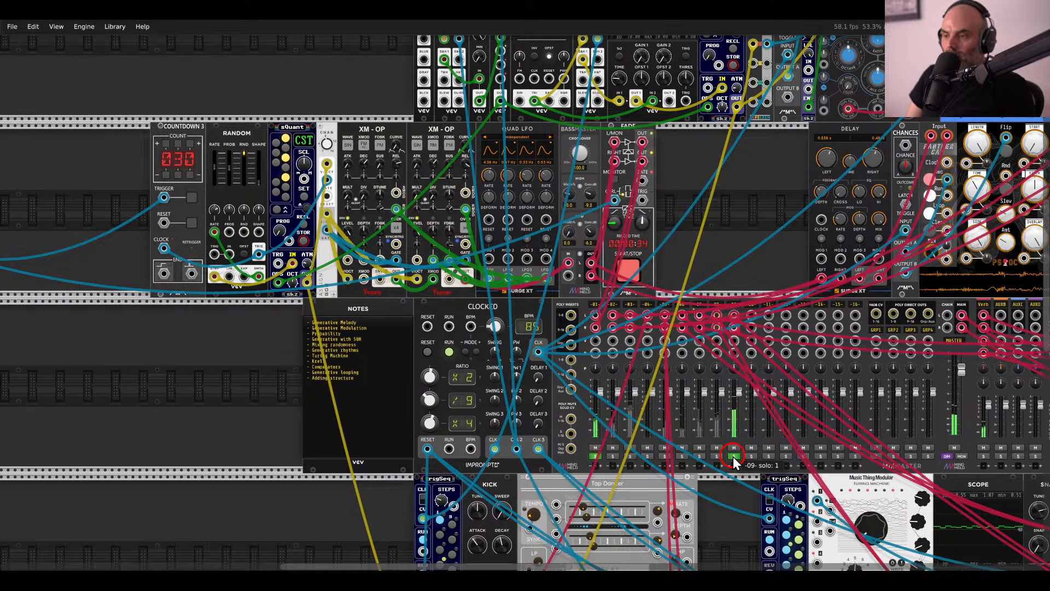
Select the module chain from Kickall through the Multimode Filter and shift it away from the Euclidean Sequencer to open a gap.
scroll(686, 329, "right", 10)
scroll(686, 329, "down", 4)
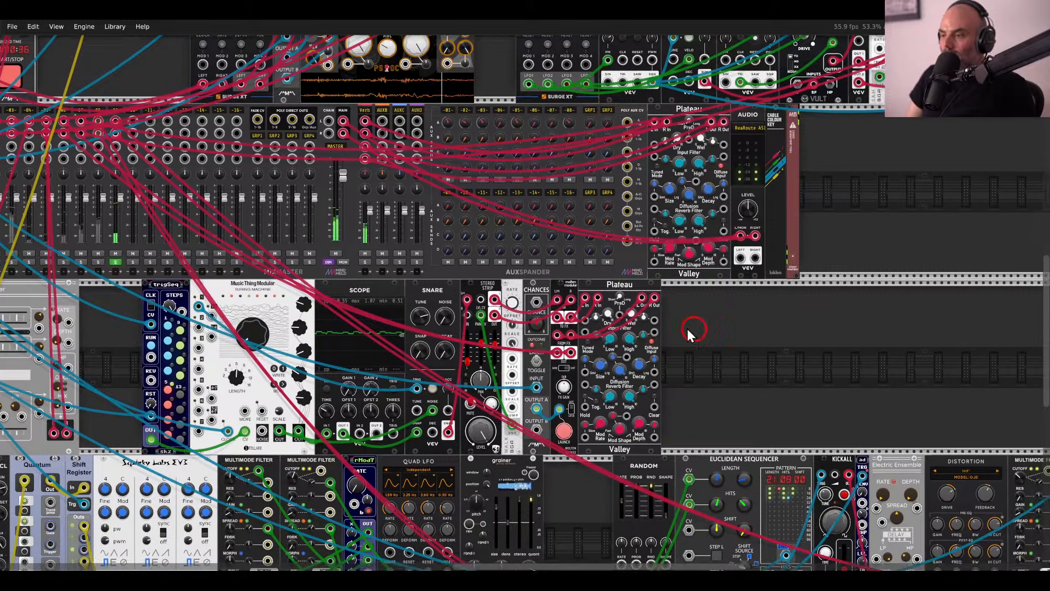
left_click_drag(687, 329, 370, 221)
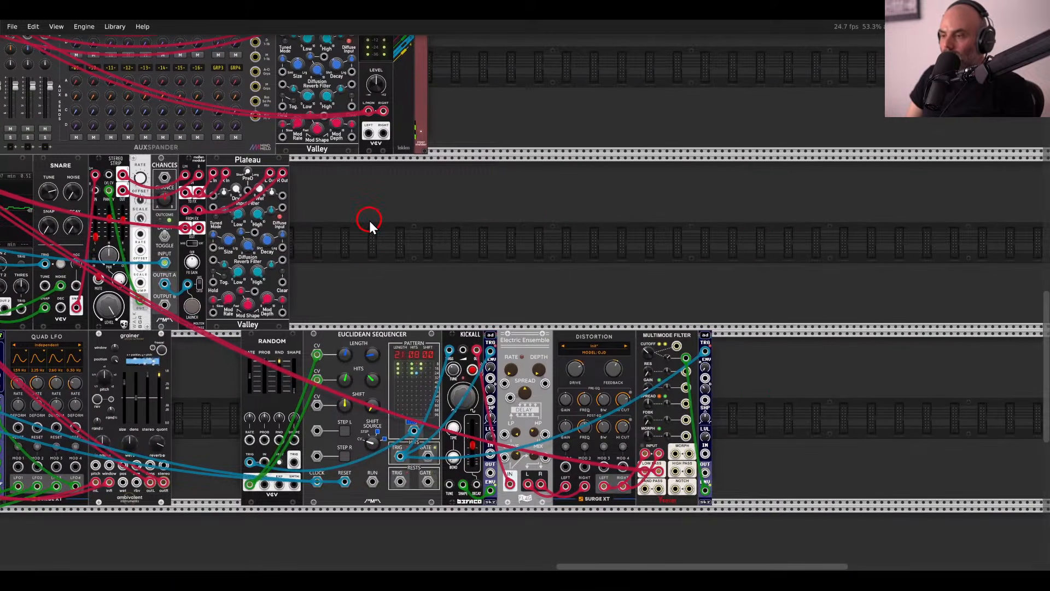
left_click_drag(462, 308, 546, 223)
left_click_drag(864, 289, 634, 261)
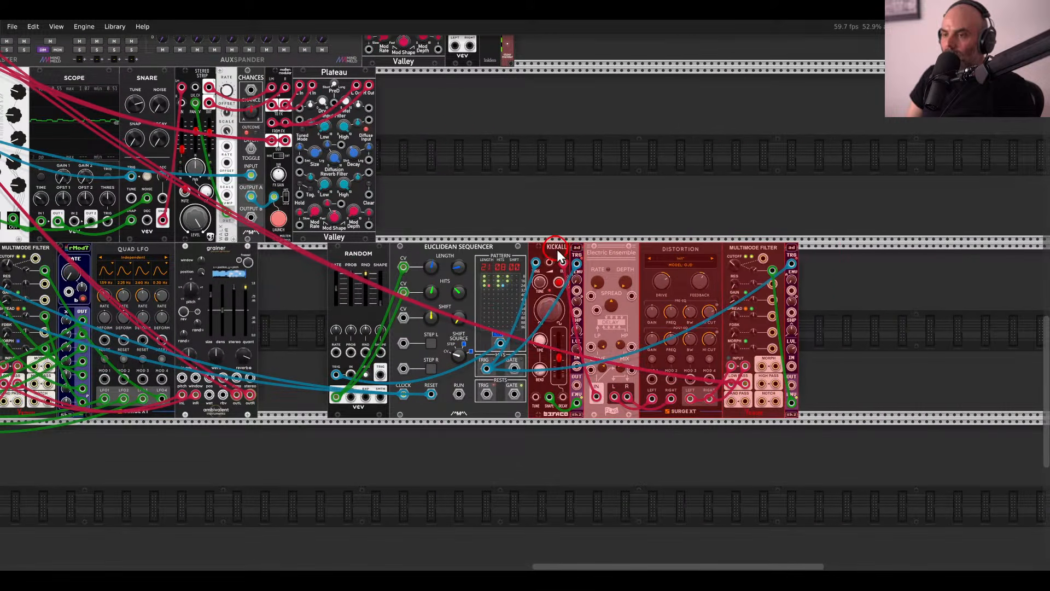
key("Delete")
Search the module library for "ref" and add the Reftone module next to the Euclidean Sequencer.
right_click(566, 258)
type("ref")
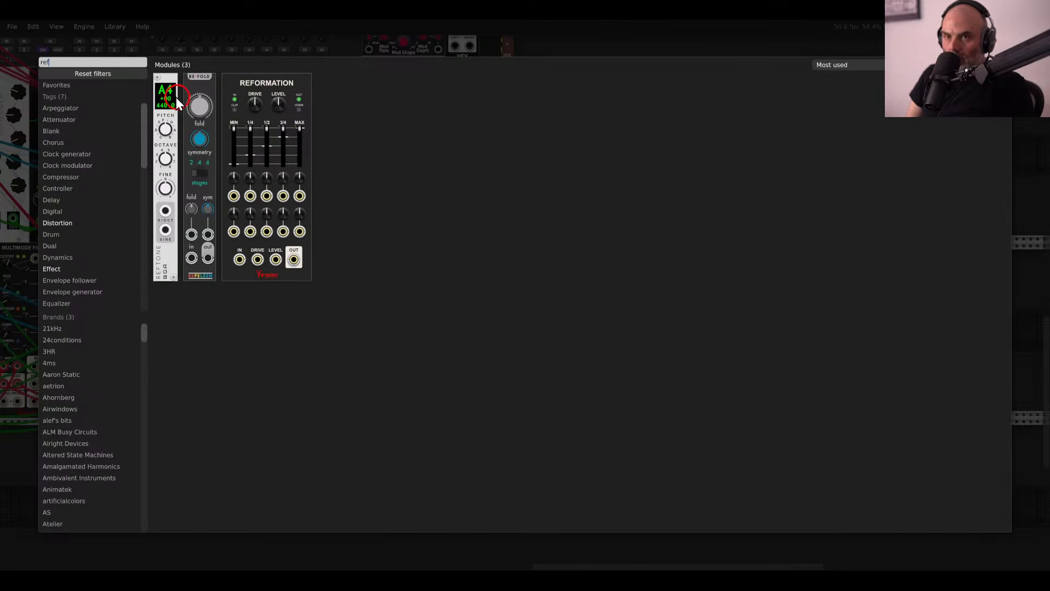
left_click_drag(176, 98, 445, 283)
Set Reftone to the note E3 and patch its V/Oct output to Kickall's Tune input.
scroll(576, 323, "up", 4)
left_click_drag(502, 261, 483, 186)
left_click_drag(499, 393, 660, 469)
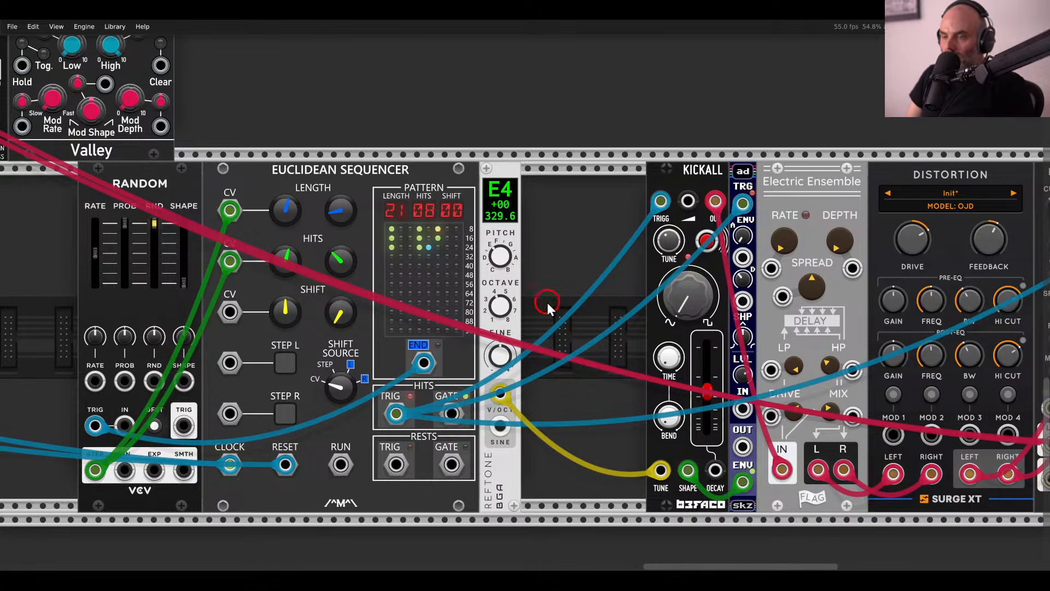
left_click_drag(501, 299, 498, 340)
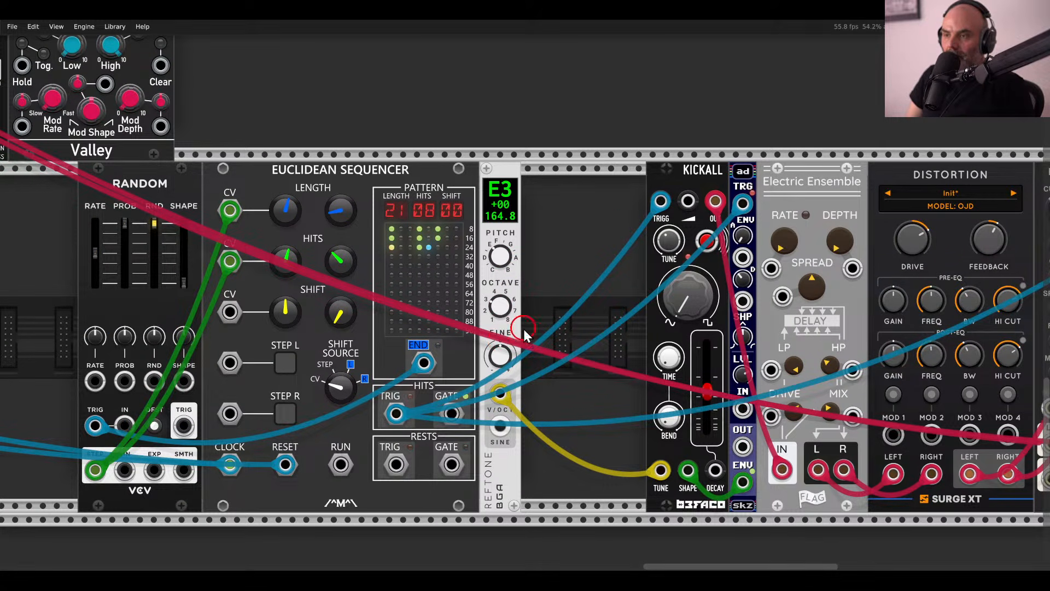
Select the Kickall-to-Multimode Filter chain and move it back against the Reftone module.
scroll(601, 234, "down", 3)
left_click_drag(598, 234, 820, 178)
left_click(796, 170)
Return to the Fade module and examine its fade-in time.
scroll(479, 158, "down", 1)
scroll(475, 175, "left", 15)
scroll(474, 175, "up", 6)
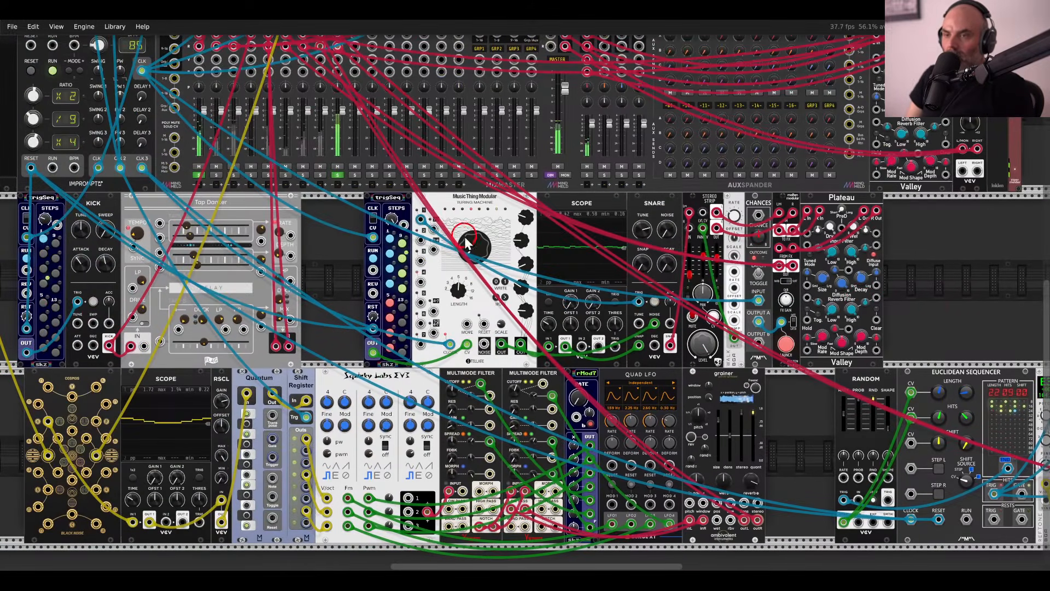
scroll(464, 236, "left", 15)
scroll(464, 236, "up", 4)
scroll(374, 349, "down", 2)
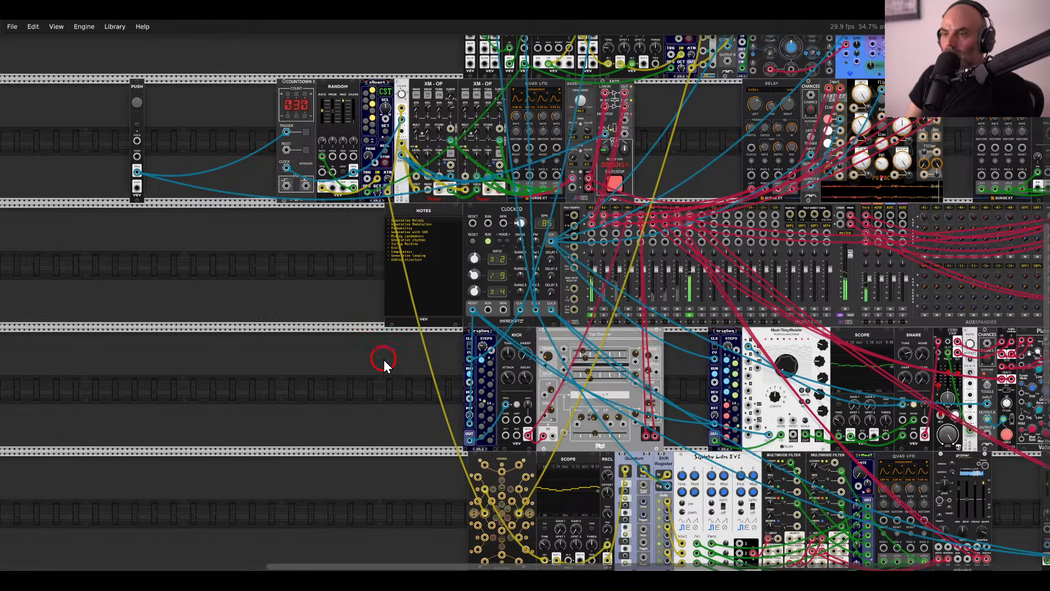
scroll(652, 154, "up", 4)
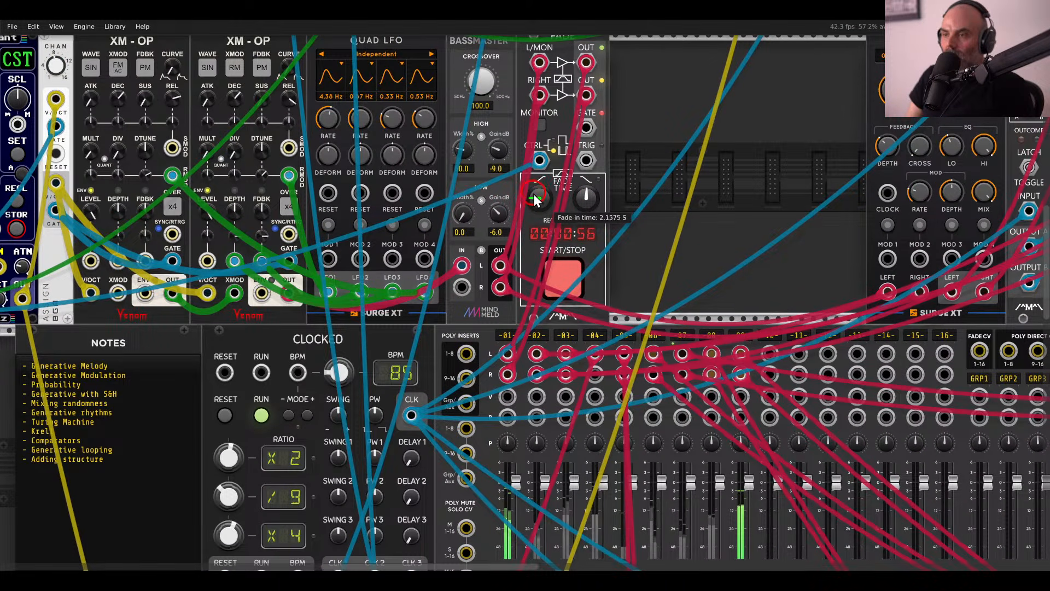
scroll(674, 223, "down", 4)
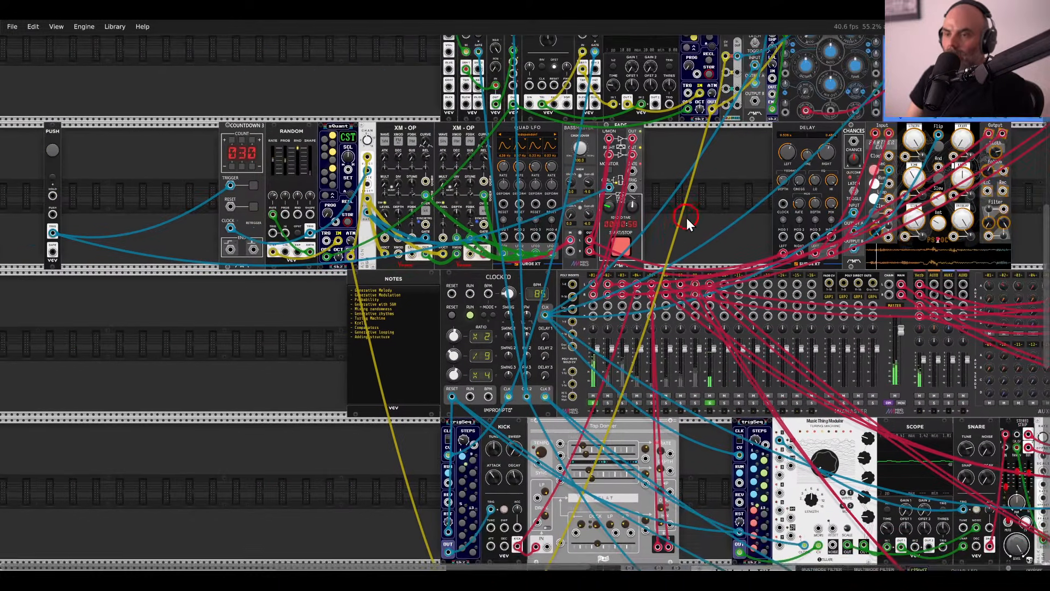
left_click_drag(686, 218, 711, 182)
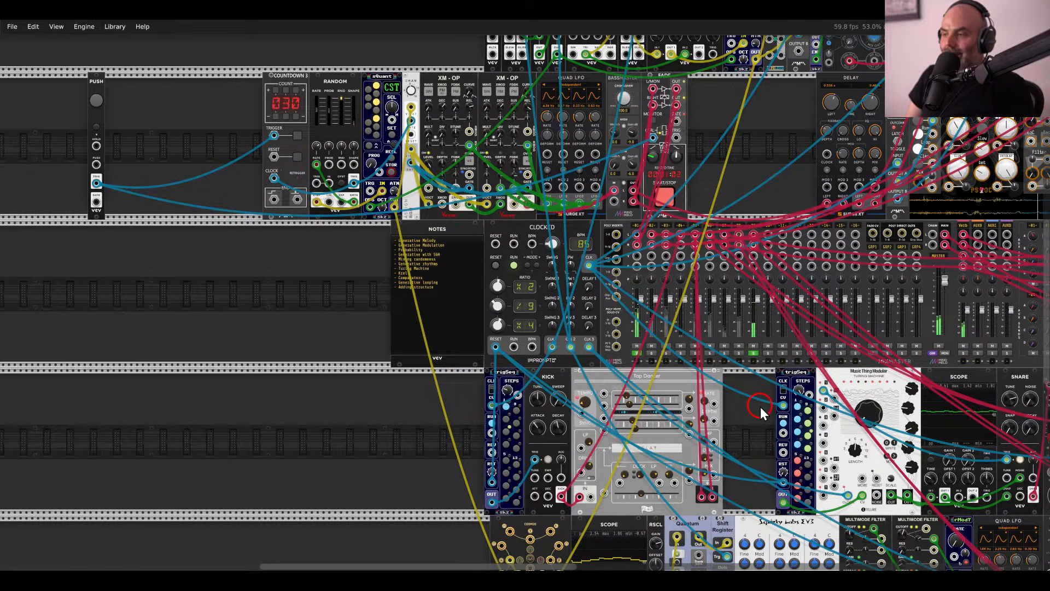
Patch the Euclidean Sequencer's Run input to Countdown 3's second END output and check the connection at the sequencer.
left_click_drag(759, 396, 50, 214)
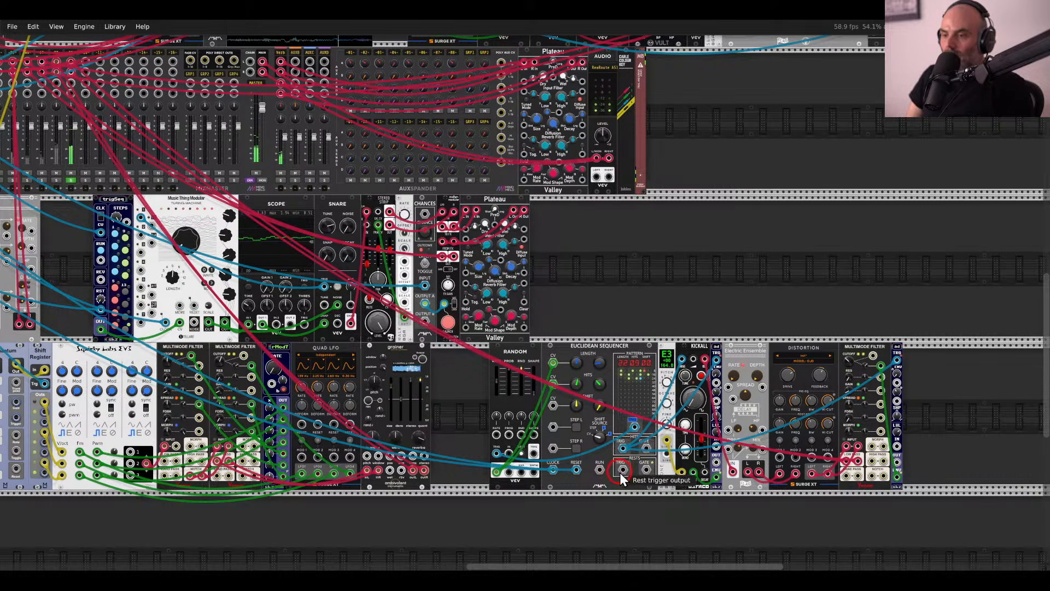
scroll(599, 497, "up", 3)
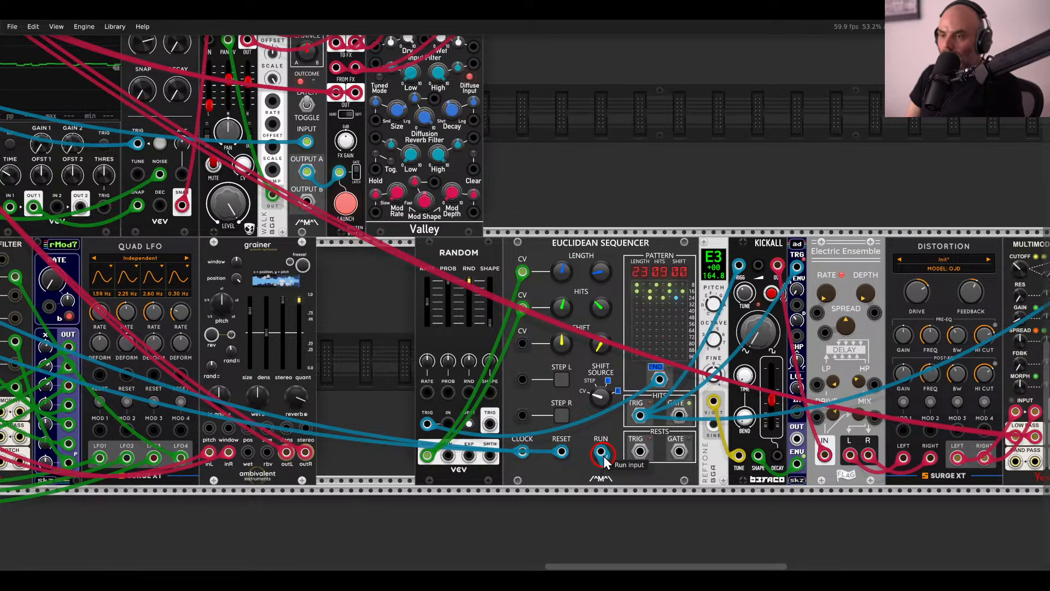
scroll(604, 460, "left", 10)
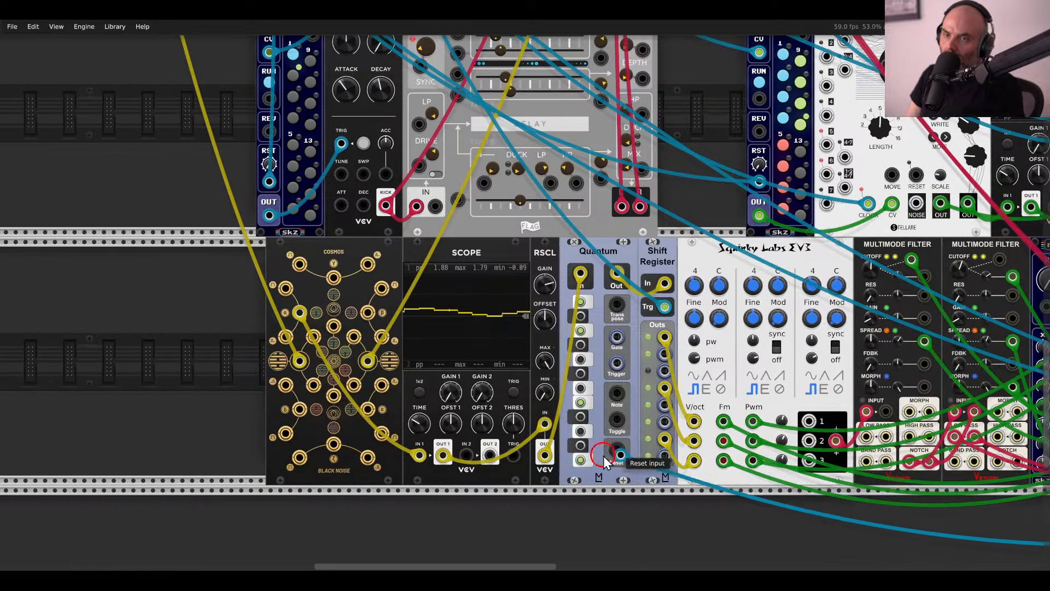
scroll(602, 457, "left", 10)
scroll(602, 457, "up", 8)
scroll(468, 426, "up", 5)
left_click_drag(602, 457, 606, 249)
scroll(459, 425, "left", 6)
scroll(562, 336, "right", 2)
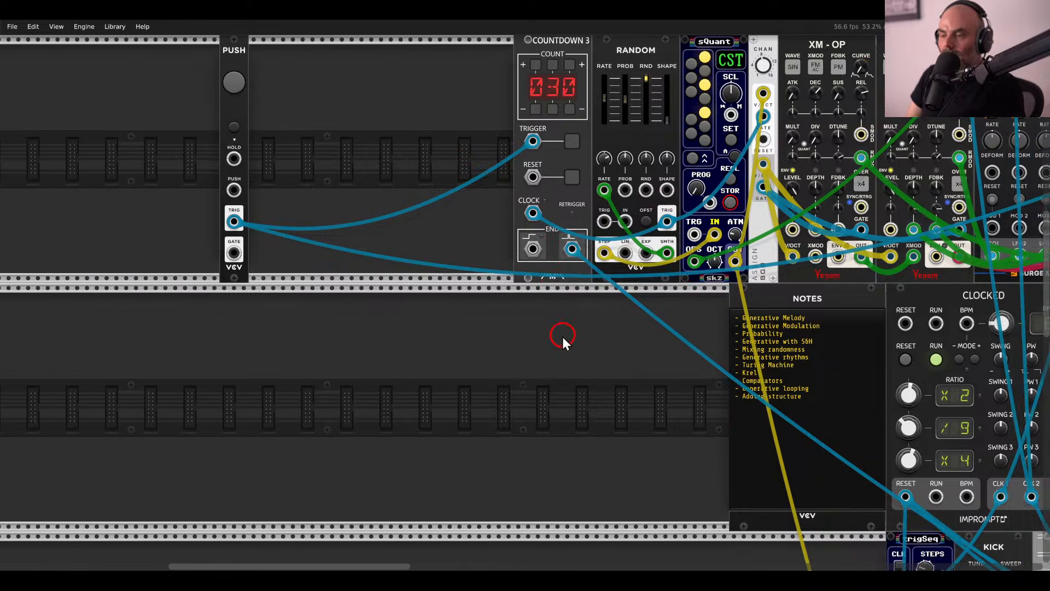
scroll(560, 339, "right", 20)
scroll(558, 344, "down", 10)
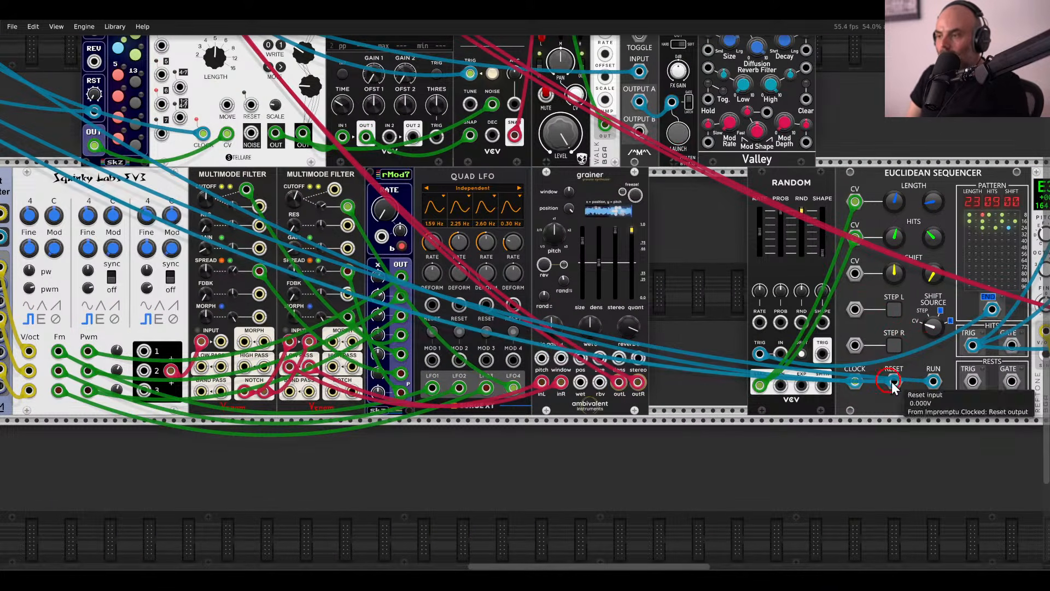
scroll(895, 329, "down", 3)
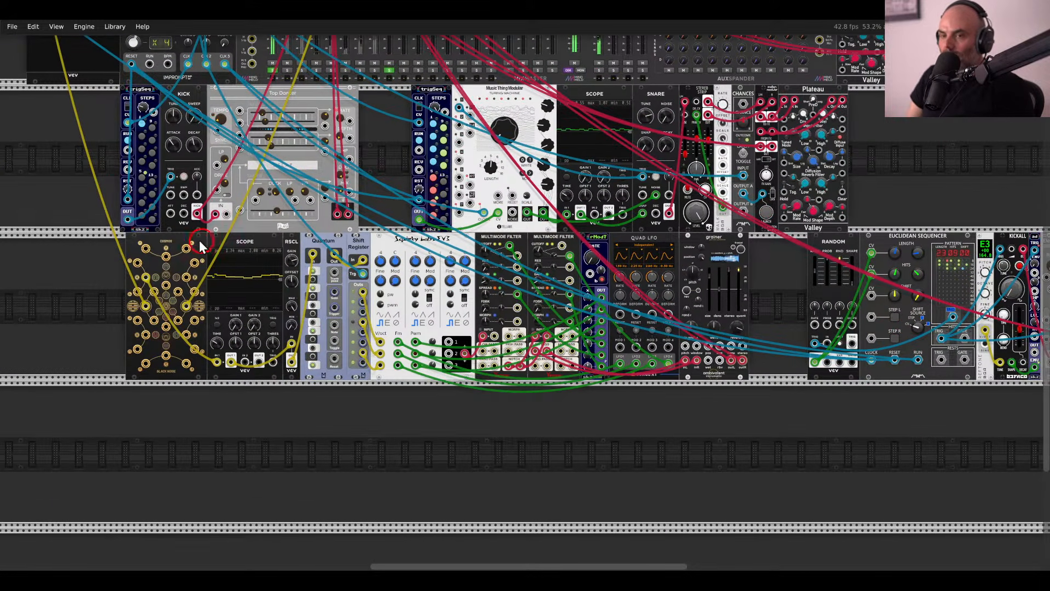
Unpatch Fade's control input, stop the fade manually, and repatch the input to Push's trigger output.
left_click_drag(199, 240, 566, 437)
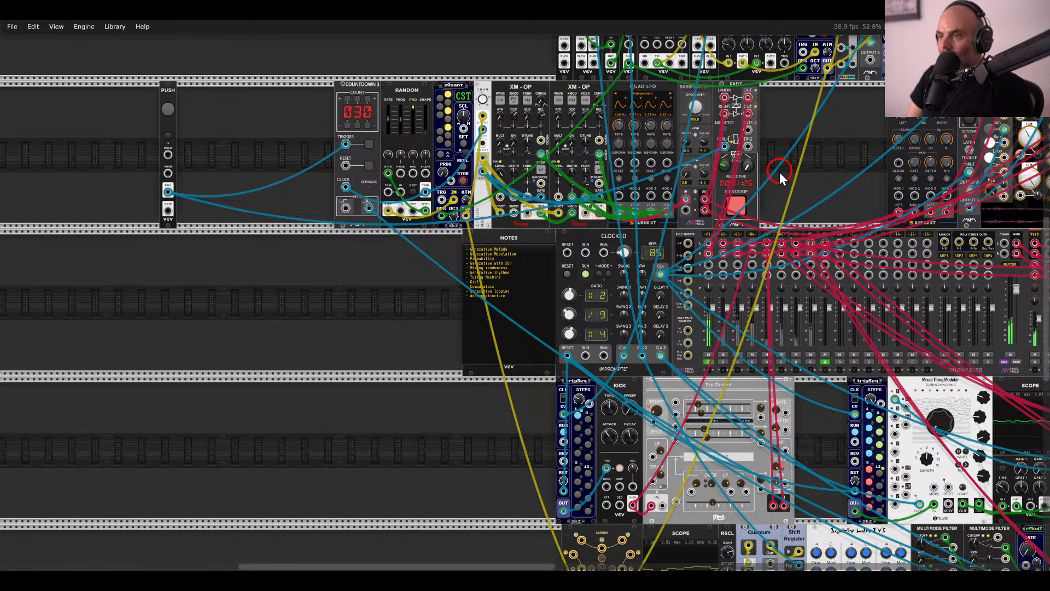
left_click_drag(779, 153, 862, 221)
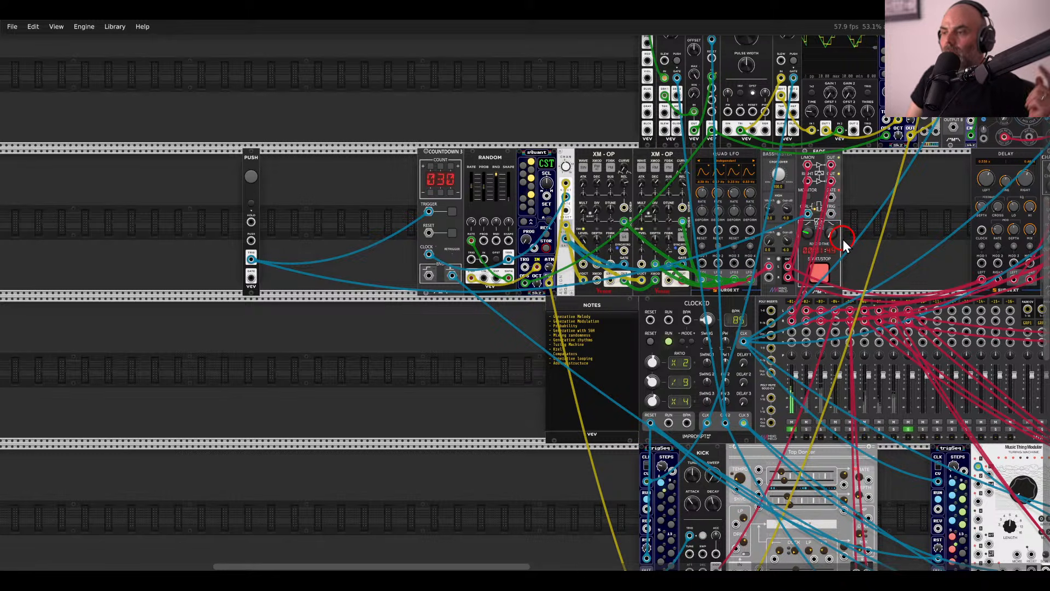
left_click_drag(868, 232, 711, 232)
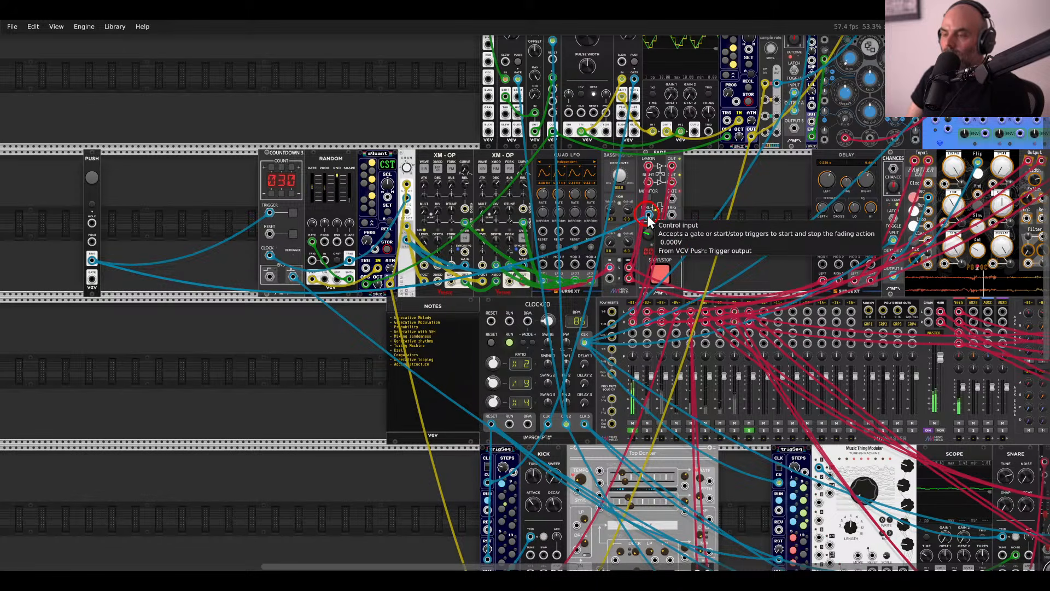
left_click_drag(647, 215, 457, 110)
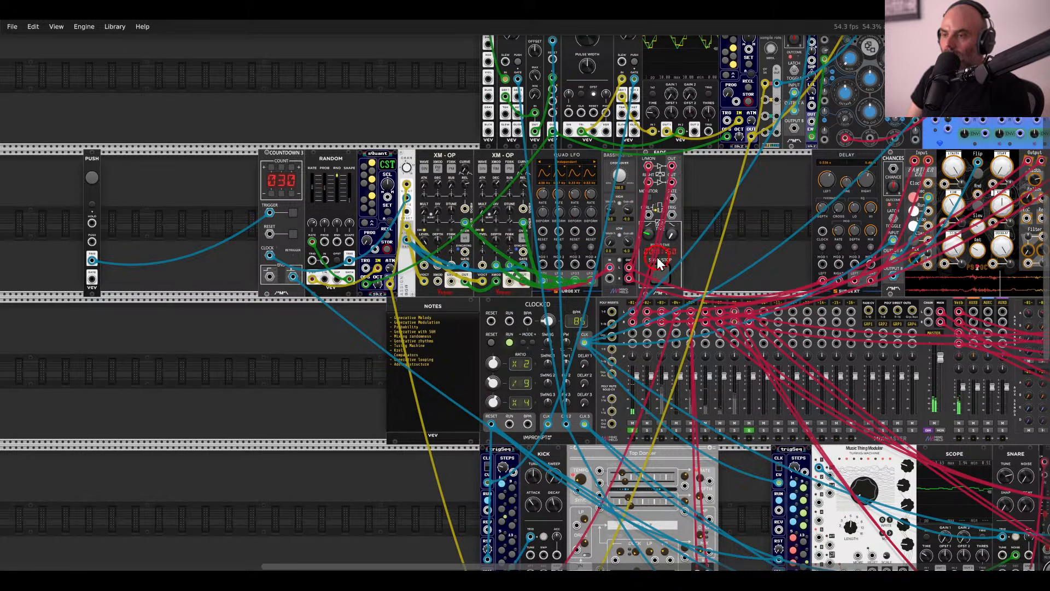
left_click_drag(647, 214, 92, 260)
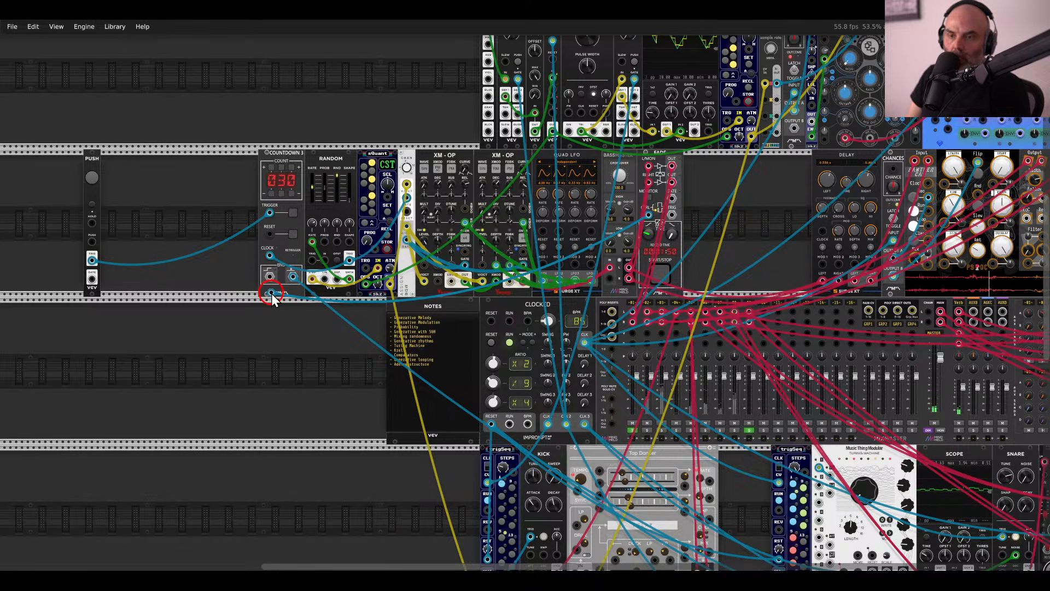
Fire Push to start the fade-in and the 30-count countdown together.
left_click_drag(160, 230, 307, 218)
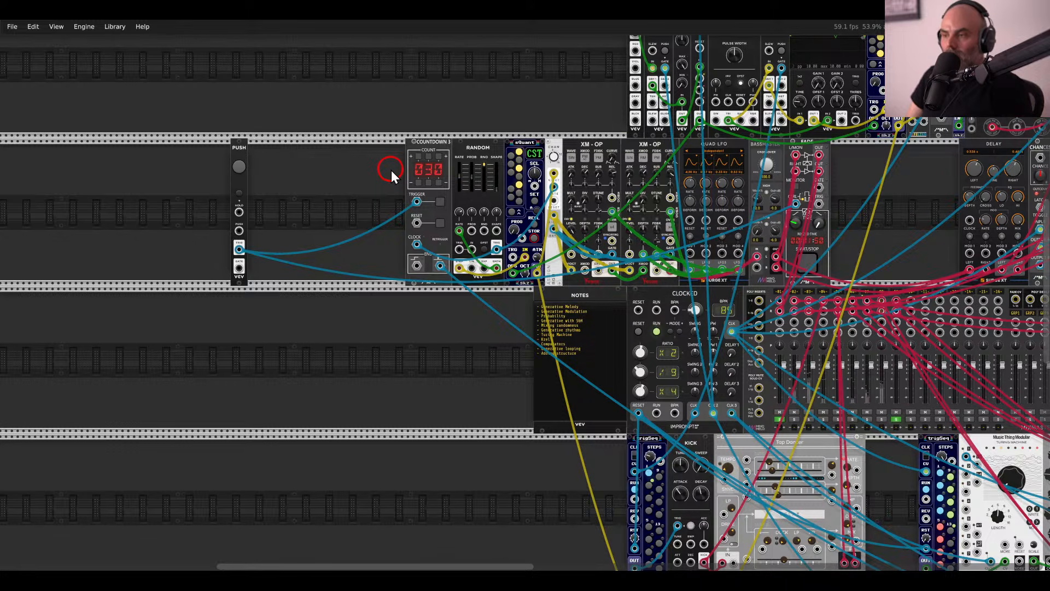
left_click(240, 166)
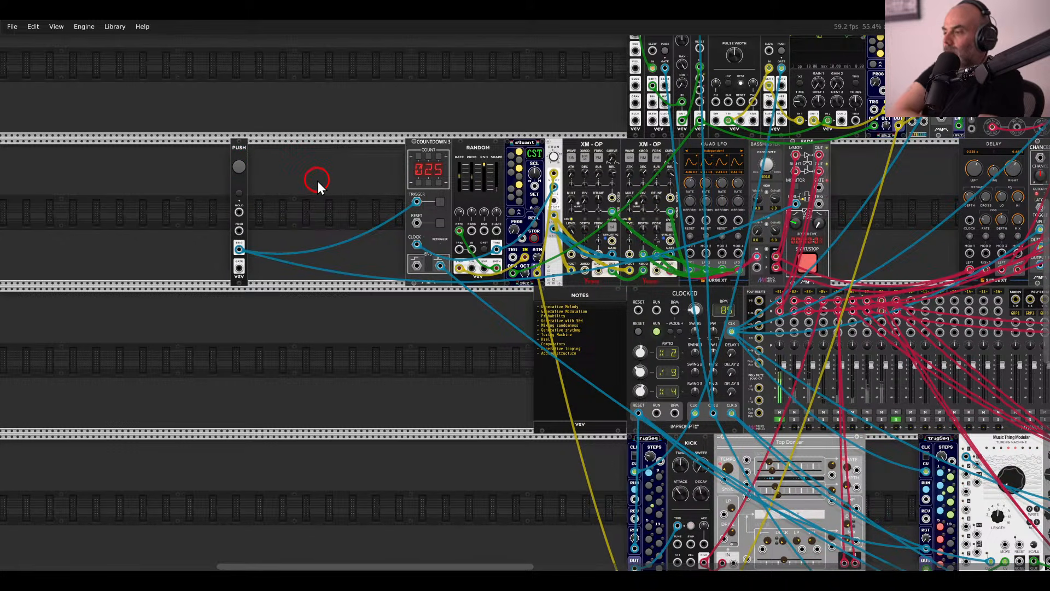
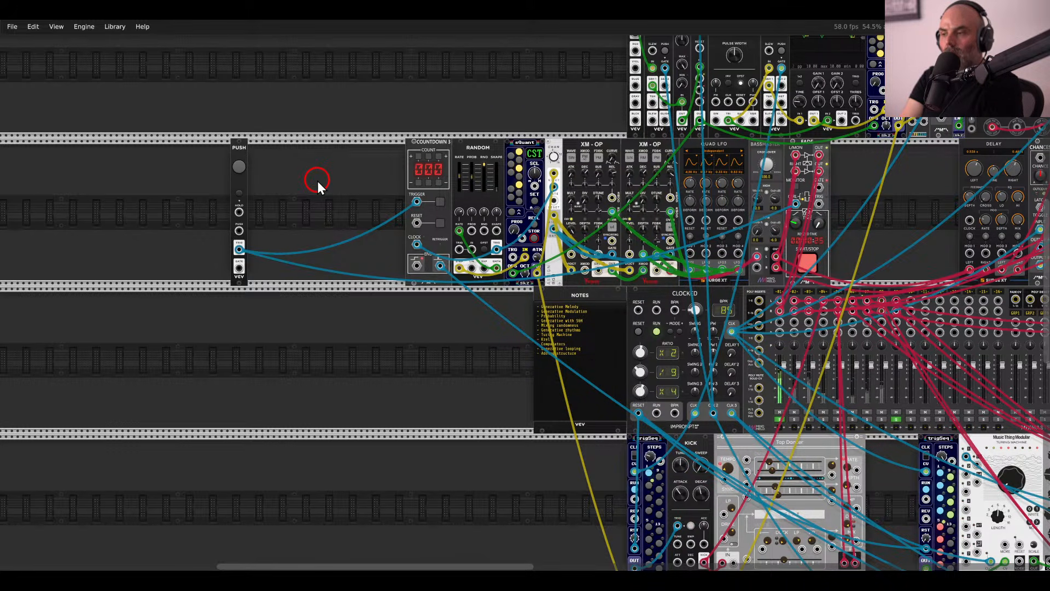
Review the Euclidean Sequencer's module options and disconnect the cable from its Run input.
left_click_drag(461, 327, 83, 139)
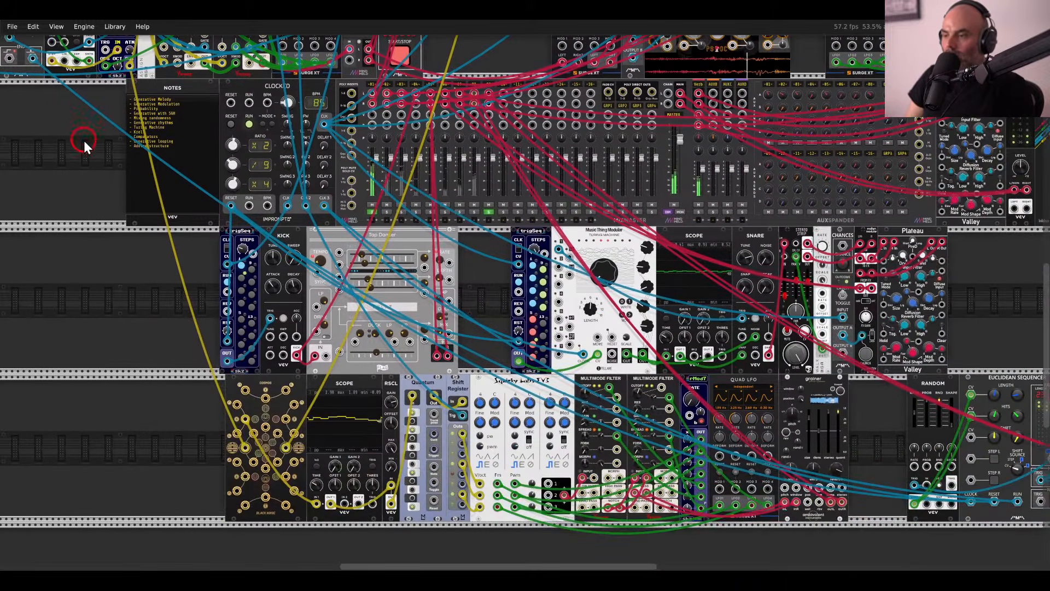
left_click_drag(744, 396, 364, 272)
scroll(648, 359, "up", 6)
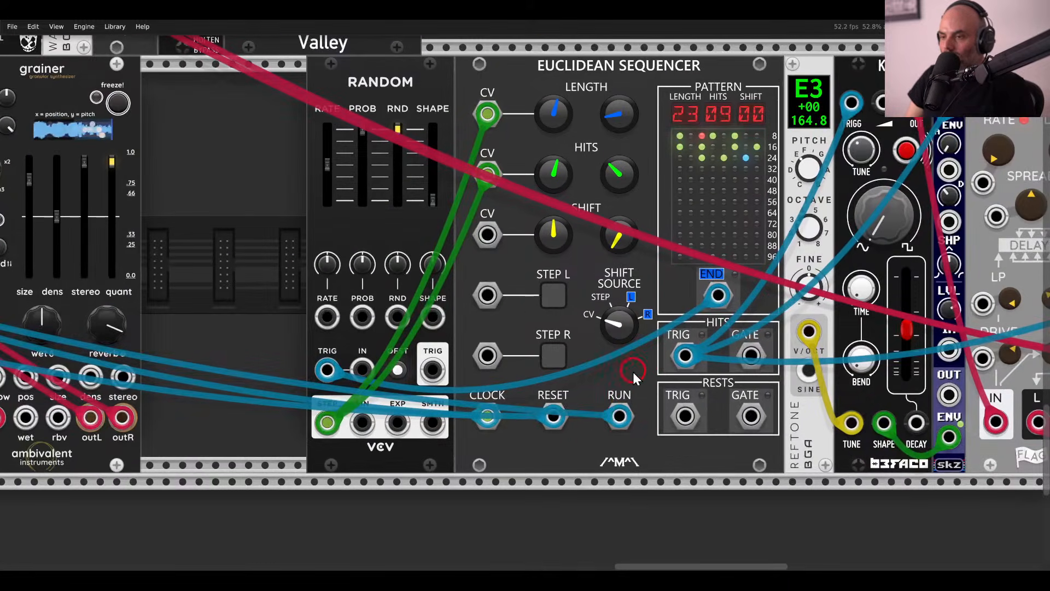
right_click(580, 96)
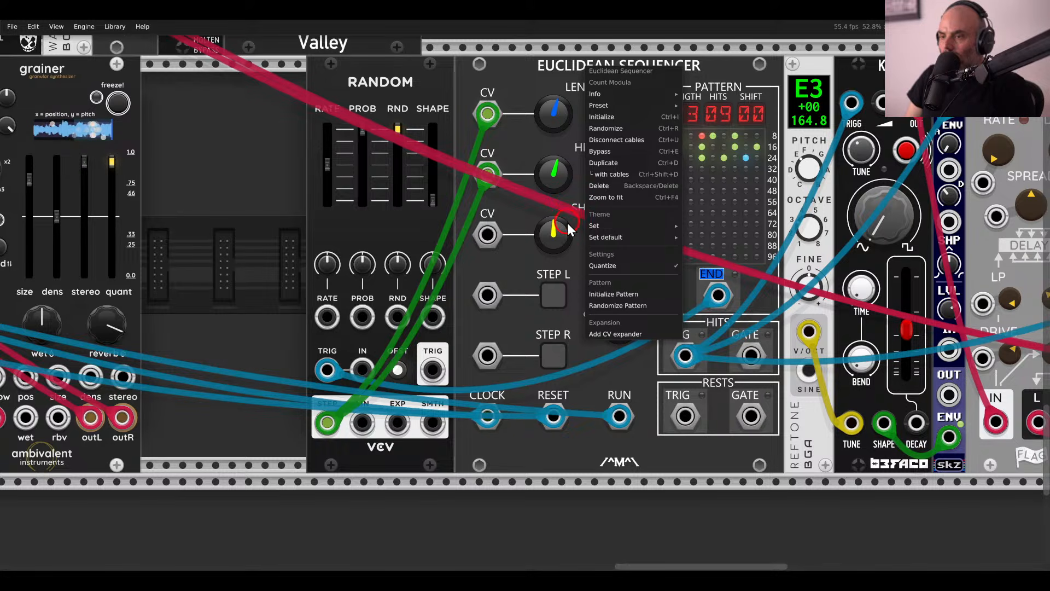
left_click(566, 269)
left_click_drag(619, 417, 276, 320)
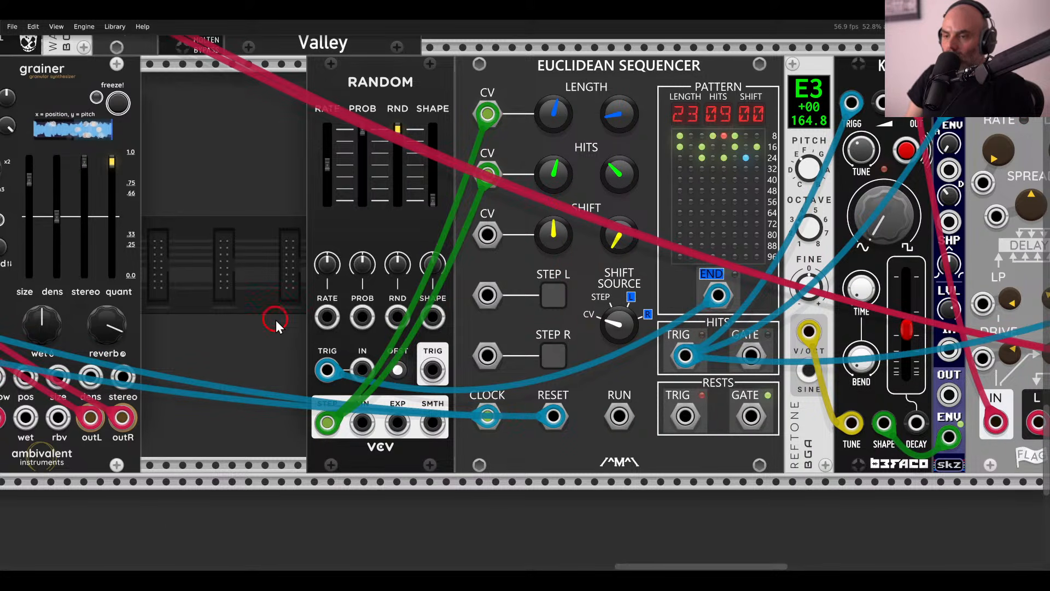
Add a VCV Push module beside Random, patch its trigger output to the Euclidean Sequencer's Run input, and fire it.
right_click(277, 306)
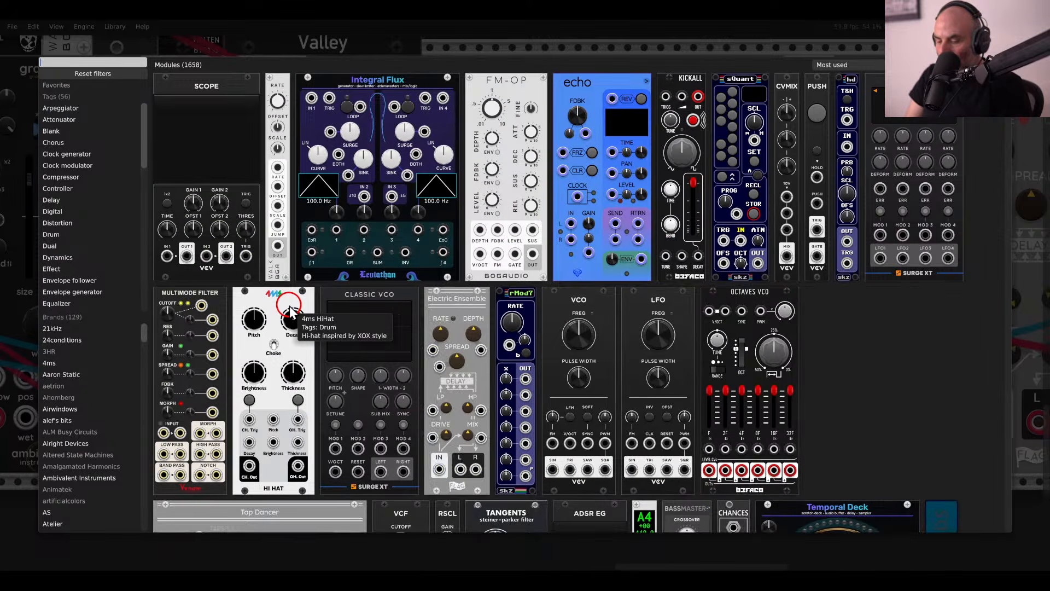
type("push")
left_click(164, 107)
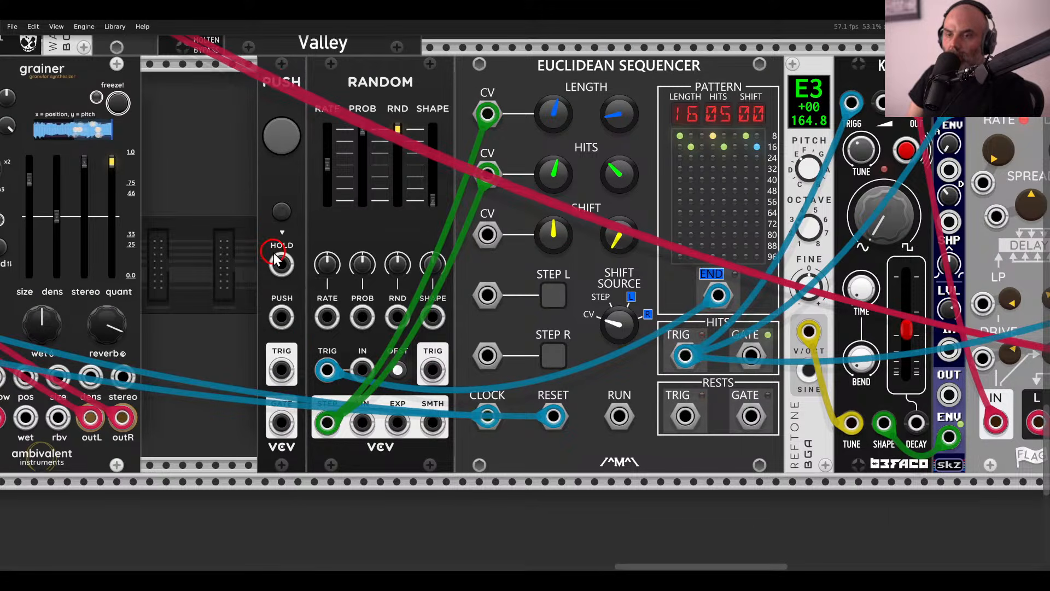
left_click_drag(281, 369, 619, 417)
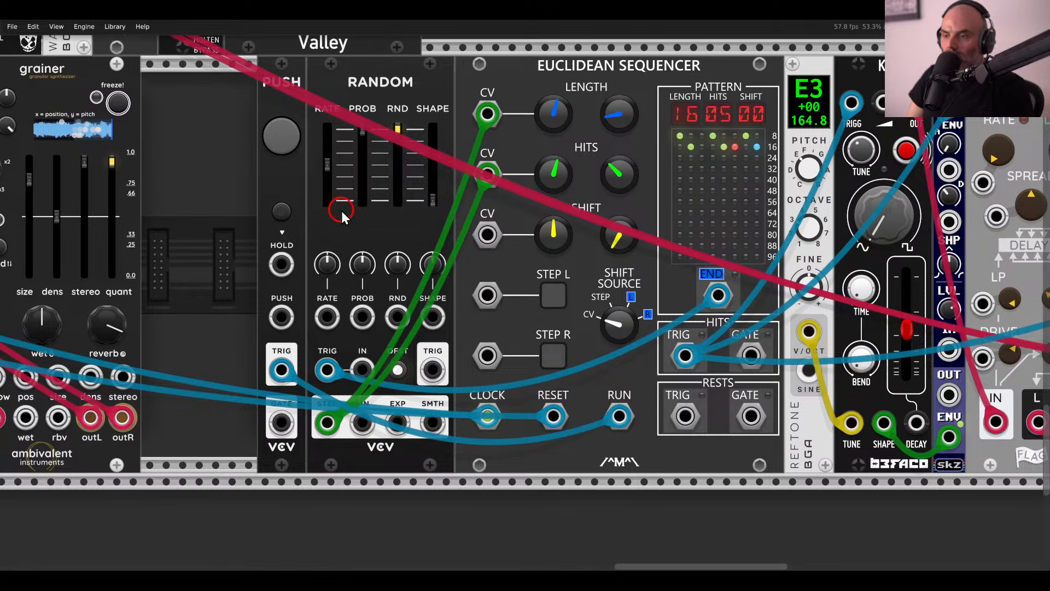
left_click(281, 135)
Try Push's gate output on the Euclidean Sequencer's Run input, and delete this added Push module.
left_click_drag(281, 369, 281, 422)
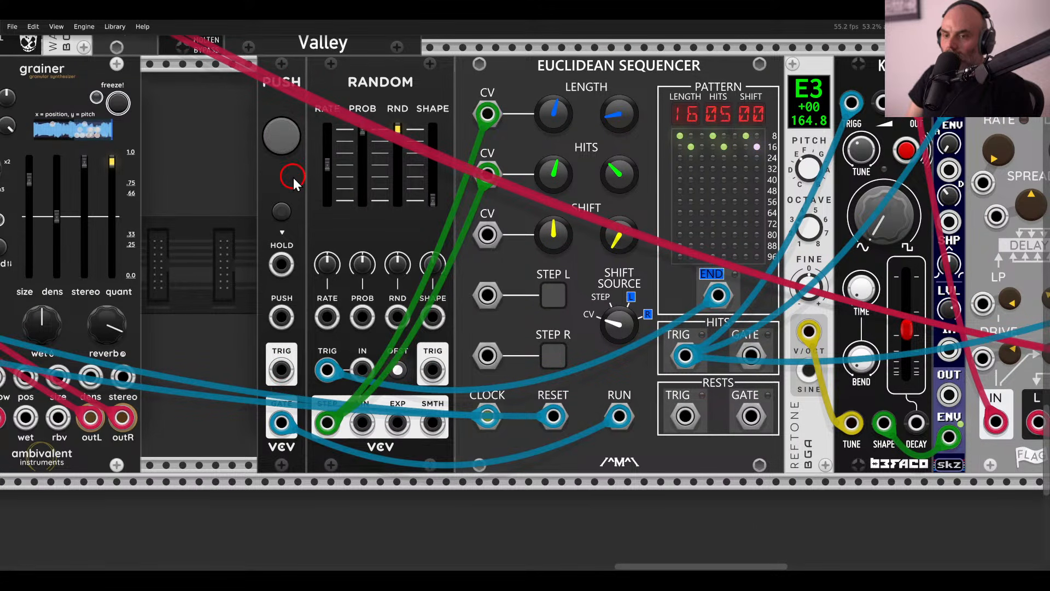
left_click(281, 134)
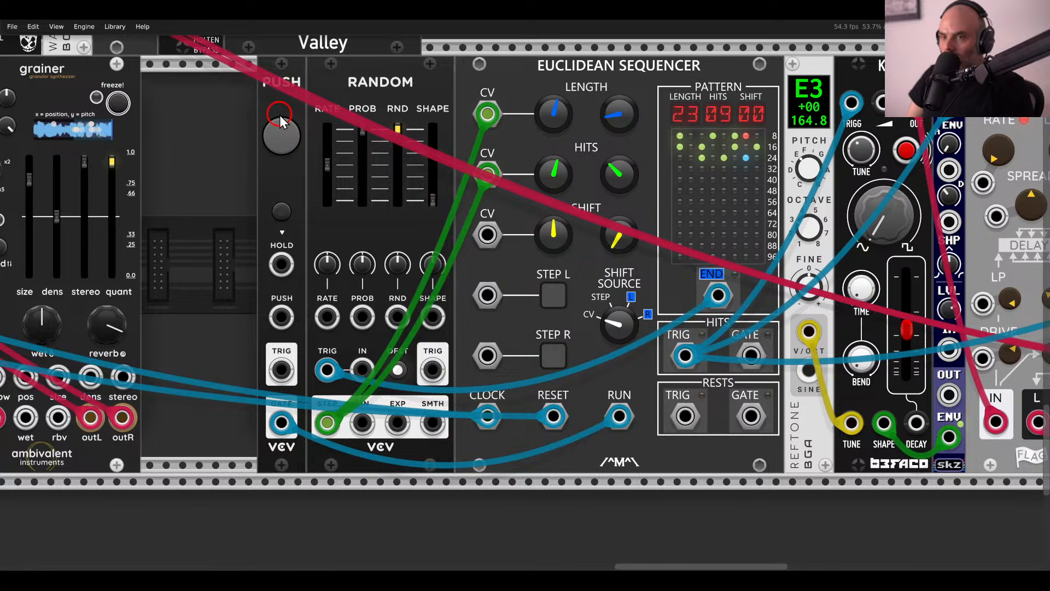
key("Delete")
Move Random away from the Euclidean Sequencer to free space, and search the module library for flip.
scroll(261, 148, "down", 4)
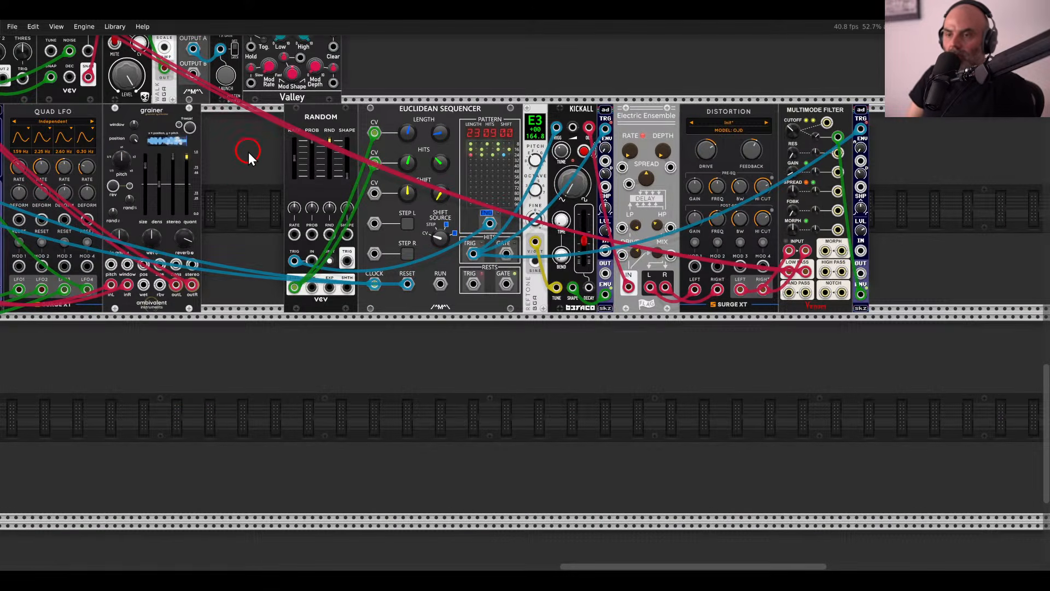
left_click_drag(247, 172, 497, 264)
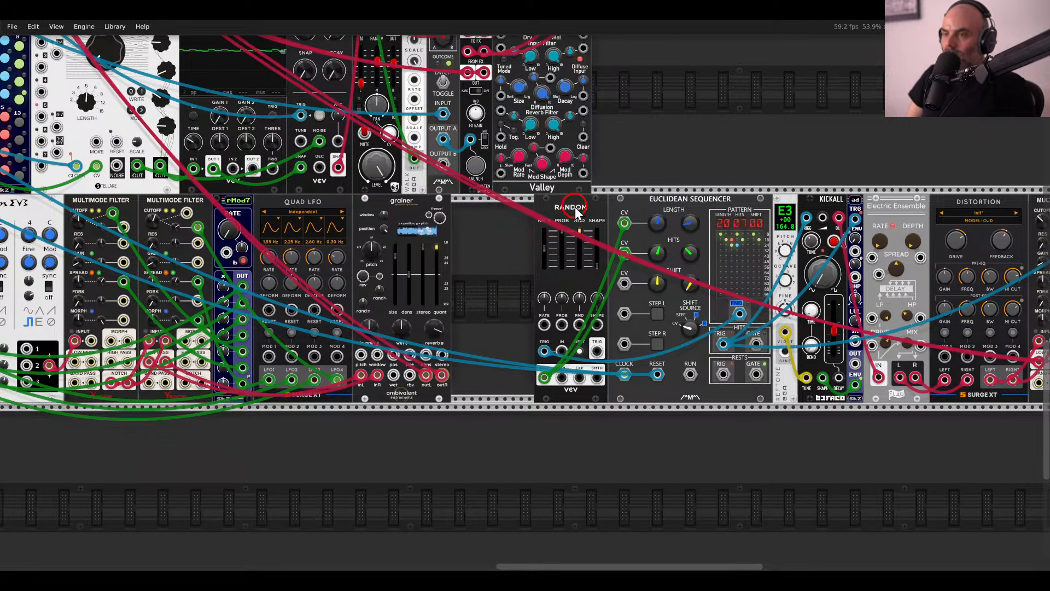
key("Return")
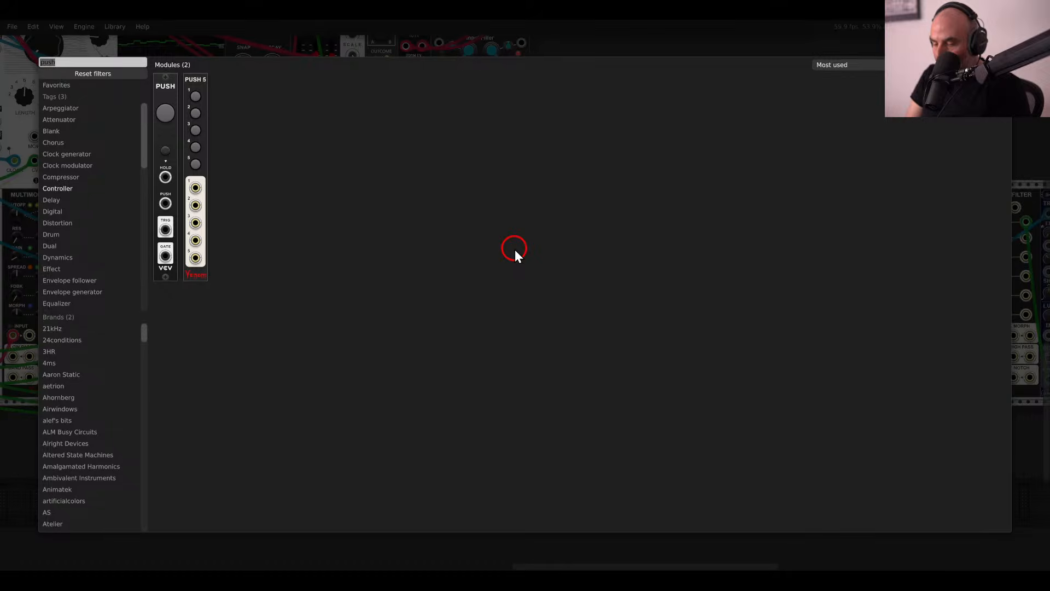
type("flip")
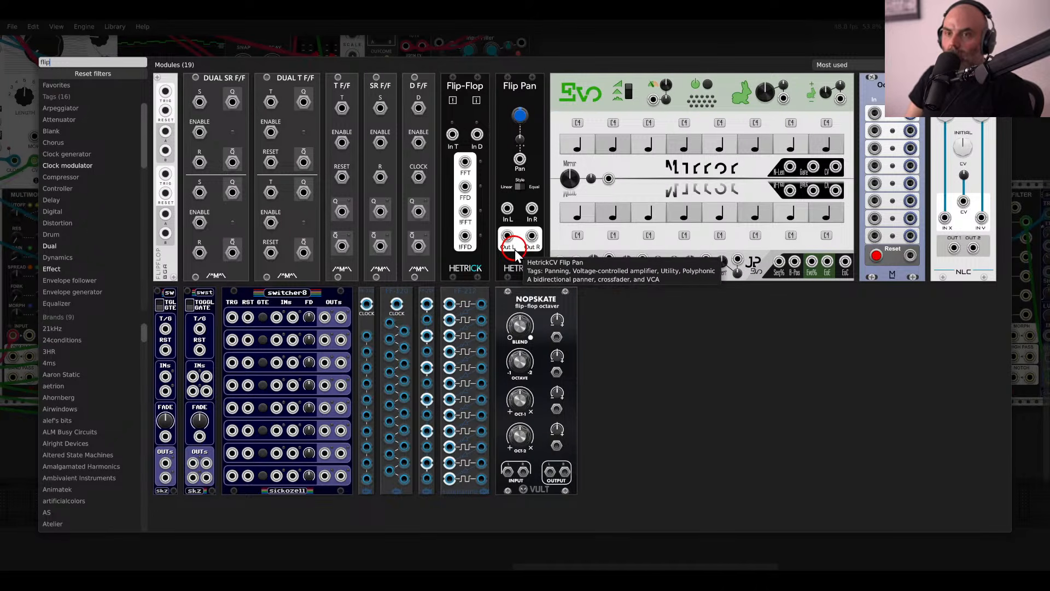
key("BackSpace")
key("BackSpace")
key("BackSpace")
key("BackSpace")
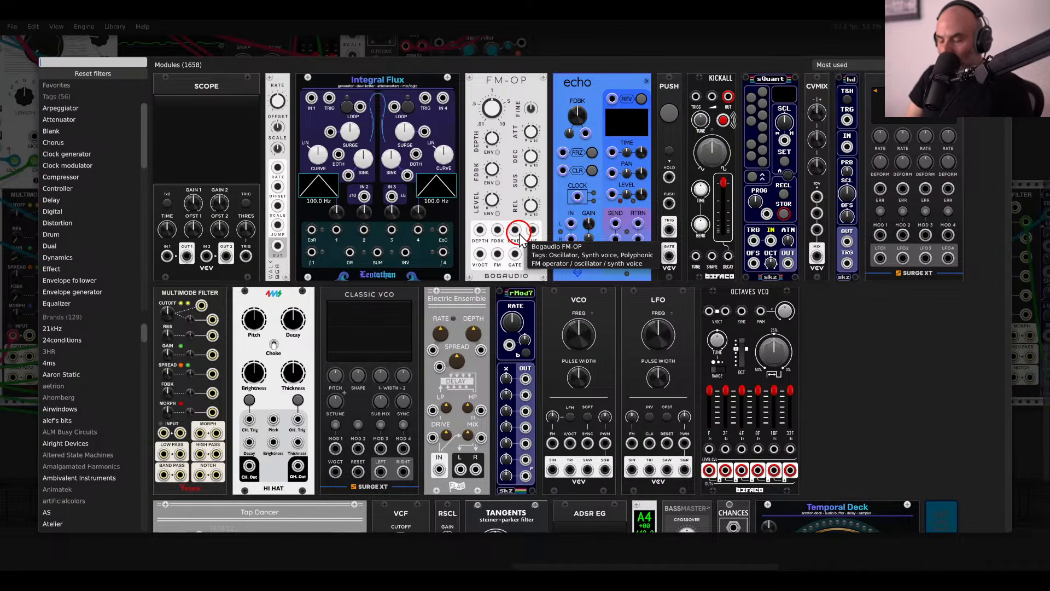
Add a VCV Gates module between Random and the Euclidean Sequencer, and patch its FLOP output to the sequencer's Run input.
type("gates")
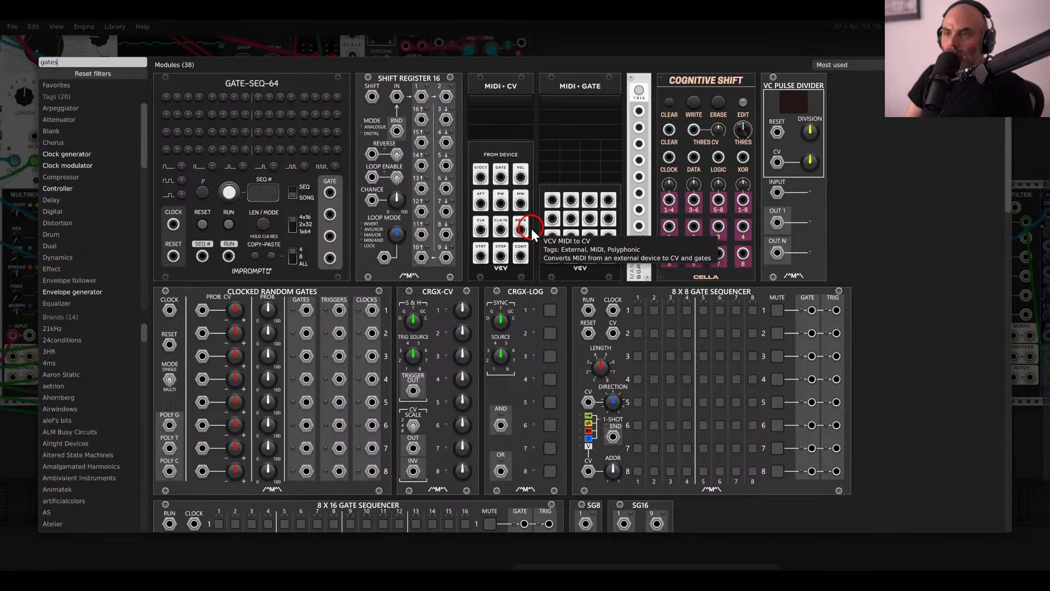
scroll(527, 221, "down", 6)
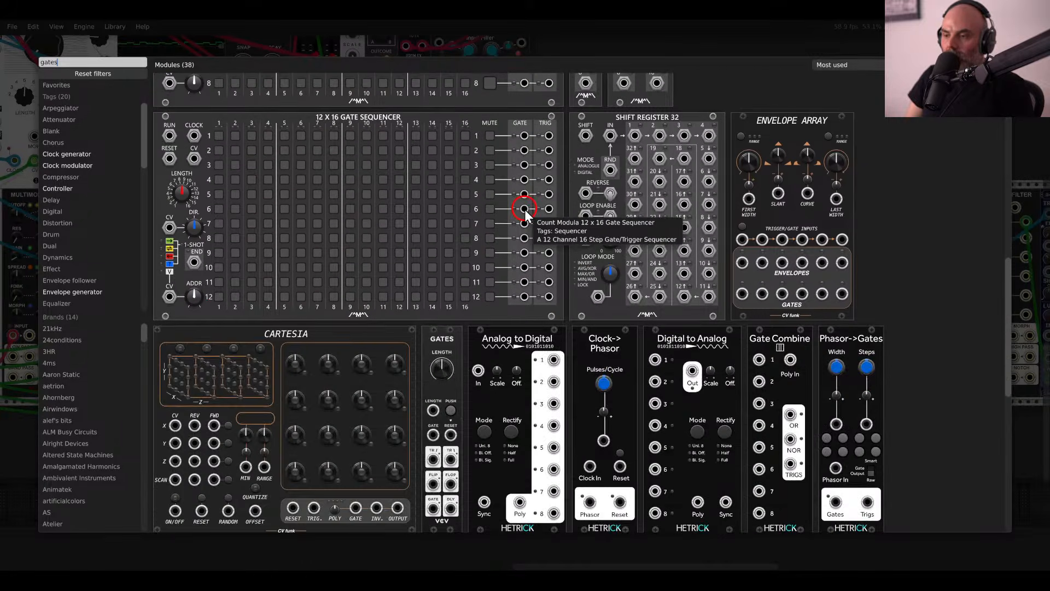
left_click(460, 339)
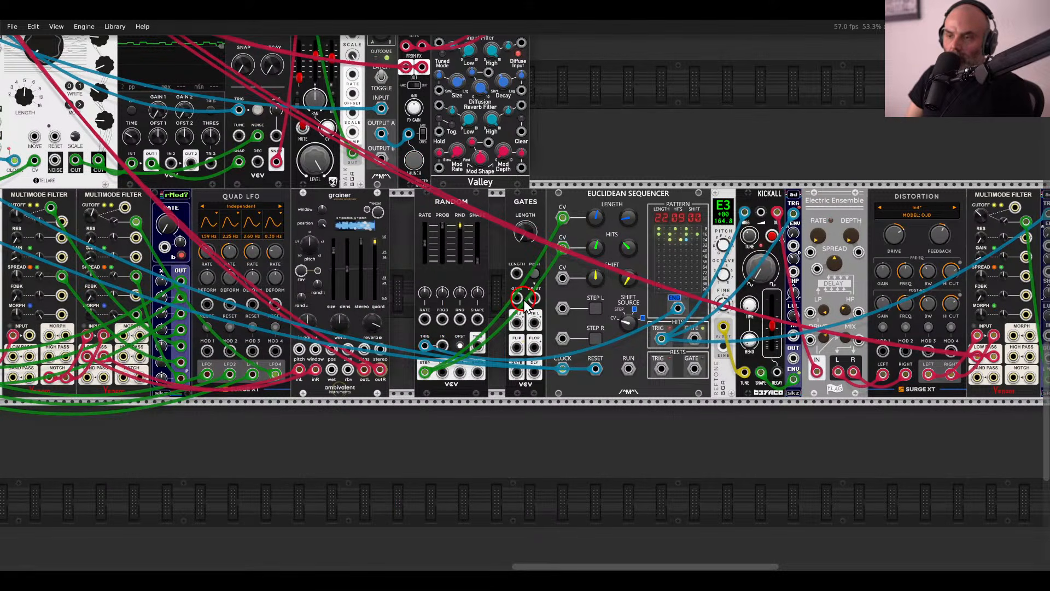
scroll(492, 315, "up", 2)
scroll(522, 325, "up", 1)
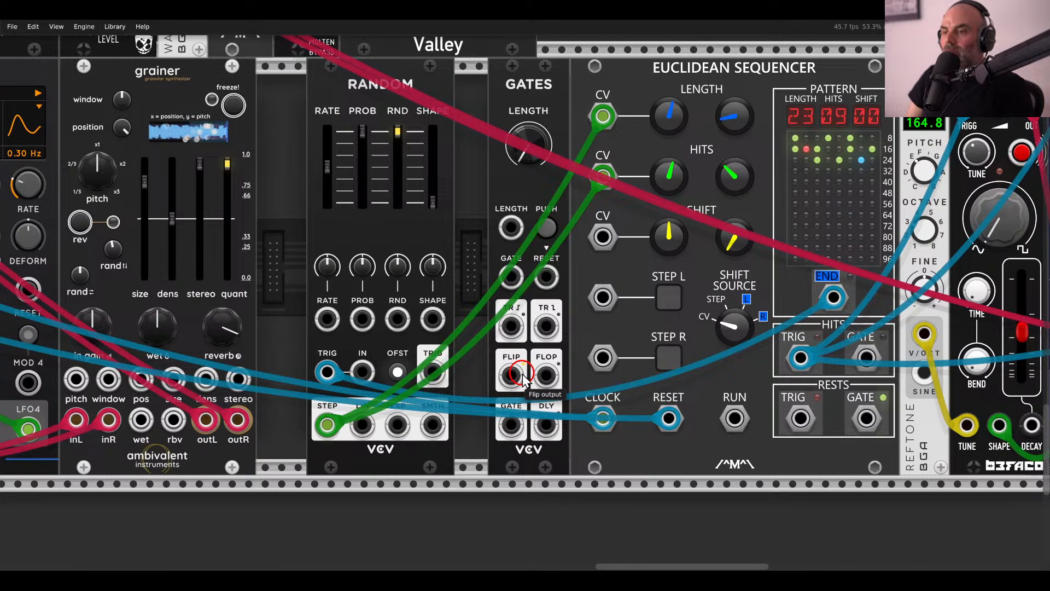
left_click_drag(526, 376, 734, 419)
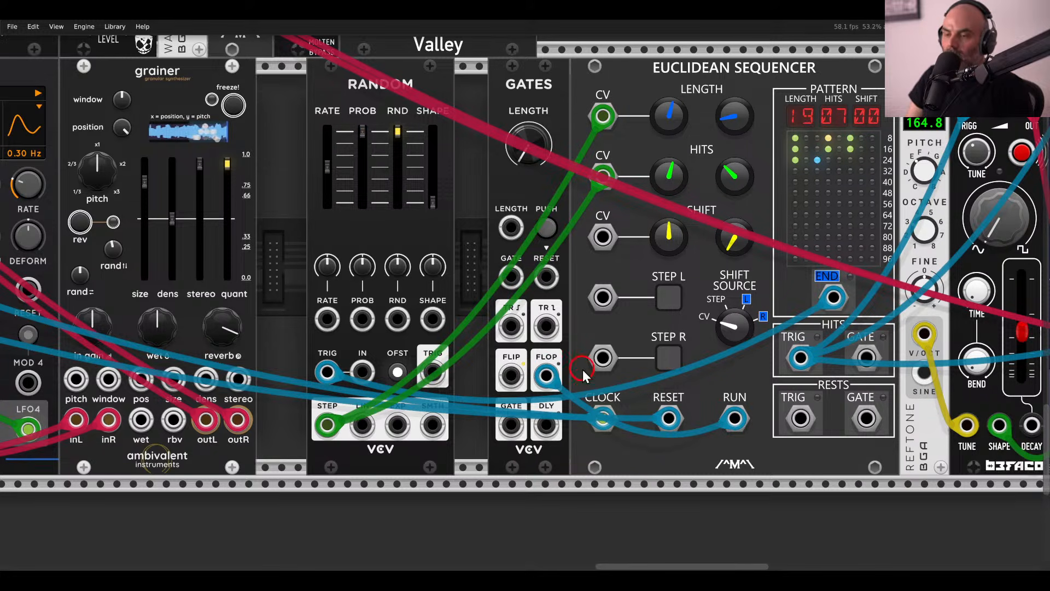
Patch the Gates module's gate input to Countdown 3's second END output.
scroll(557, 322, "down", 3)
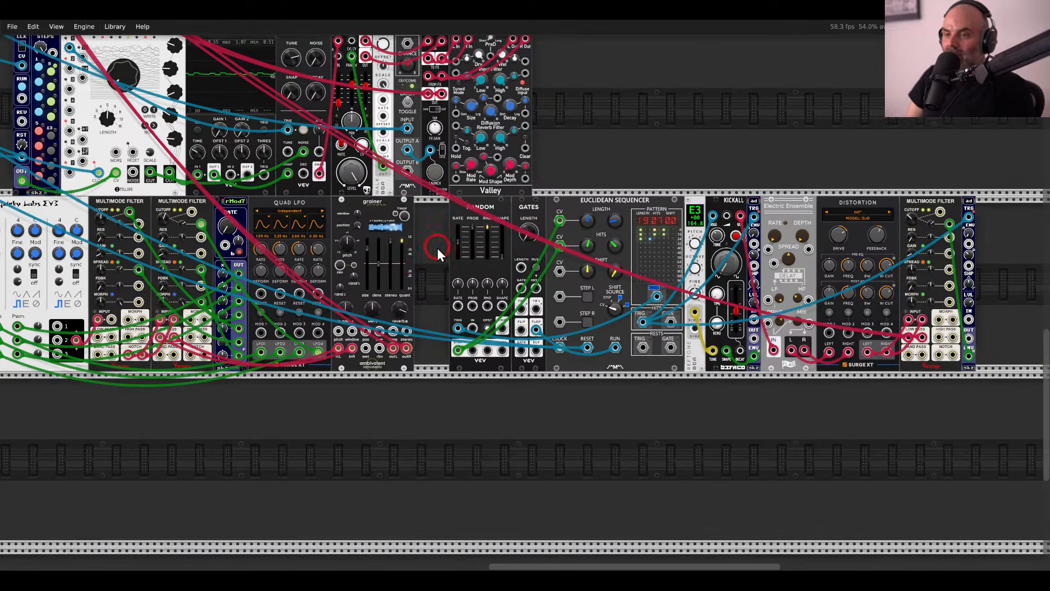
left_click_drag(438, 248, 704, 282)
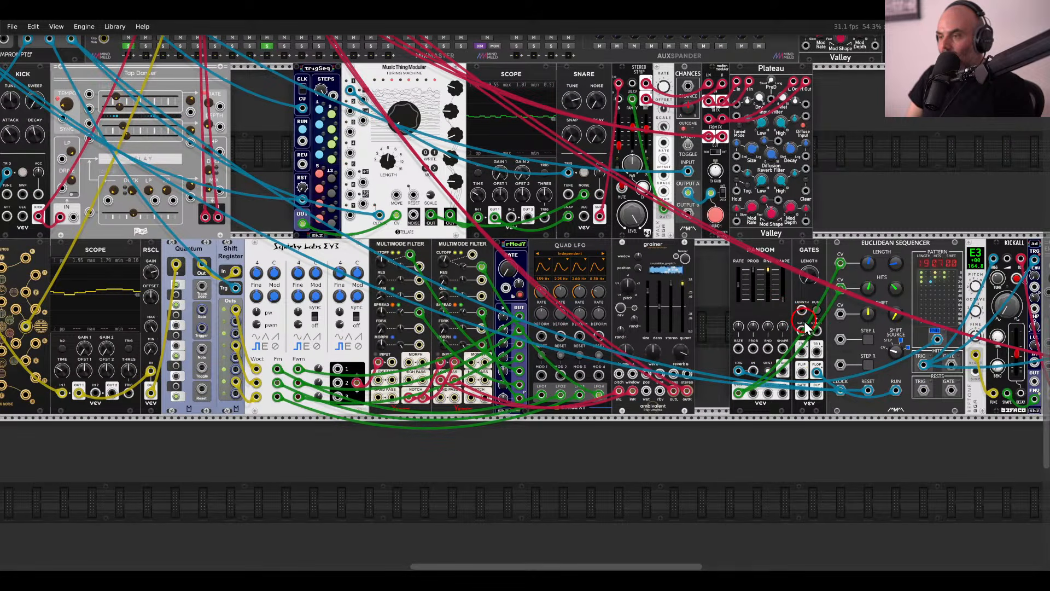
scroll(802, 331, "left", 12)
scroll(801, 332, "up", 5)
left_click_drag(802, 331, 404, 231)
scroll(278, 319, "up", 4)
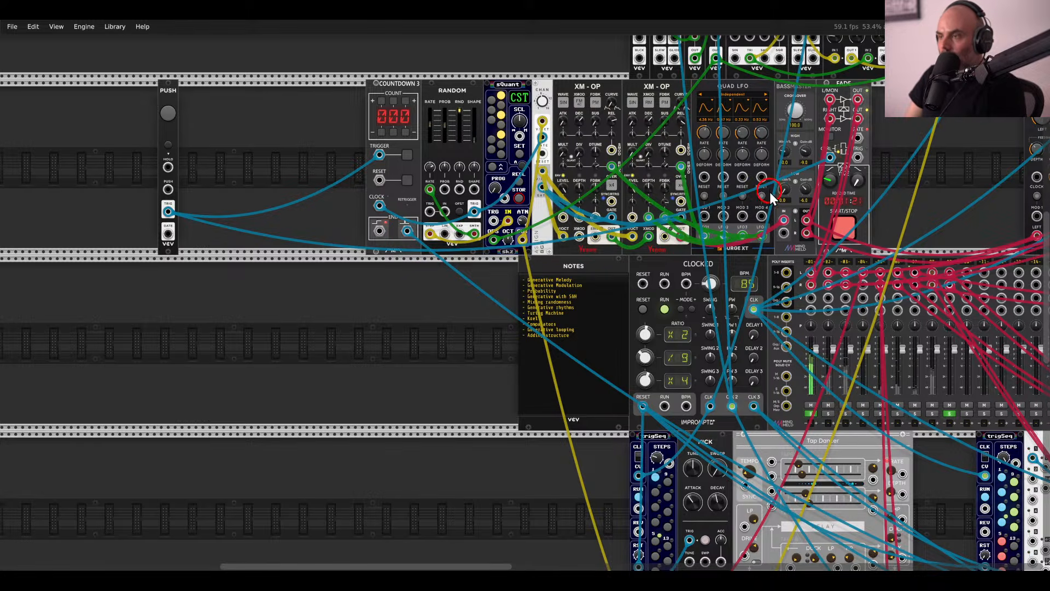
Stop the running fade, keeping Fade's control input patched to Push's trigger output, and solo channel 2 on MixMaster.
left_click_drag(828, 157, 175, 190)
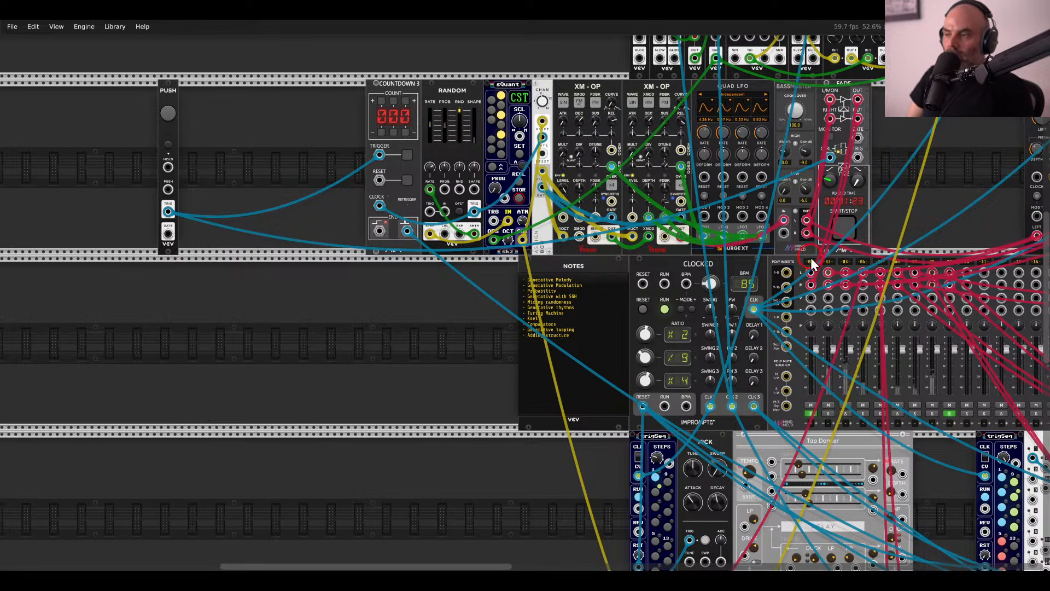
left_click_drag(942, 220, 817, 217)
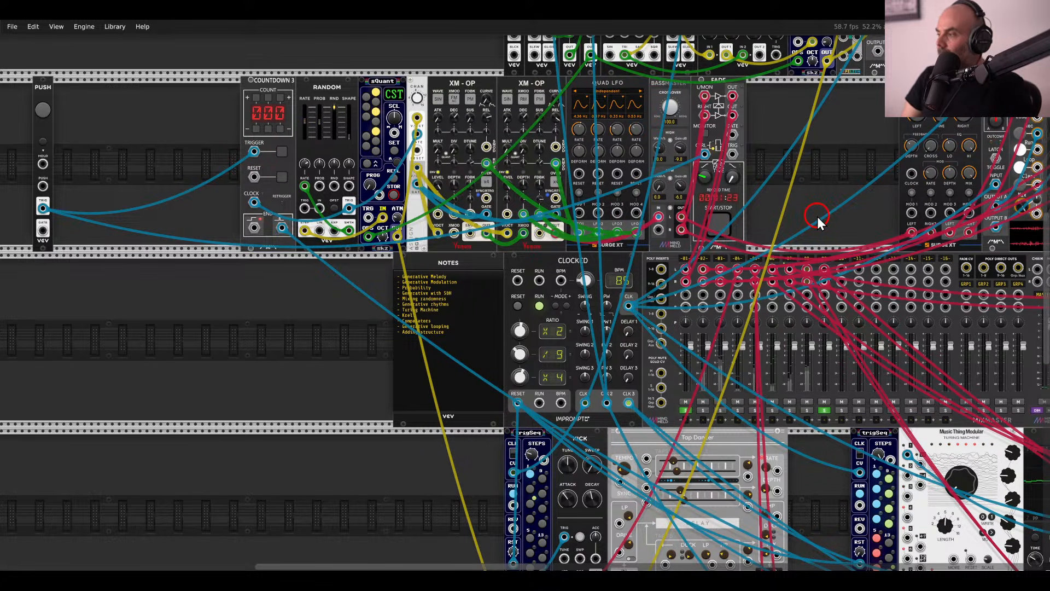
left_click_drag(828, 217, 713, 195)
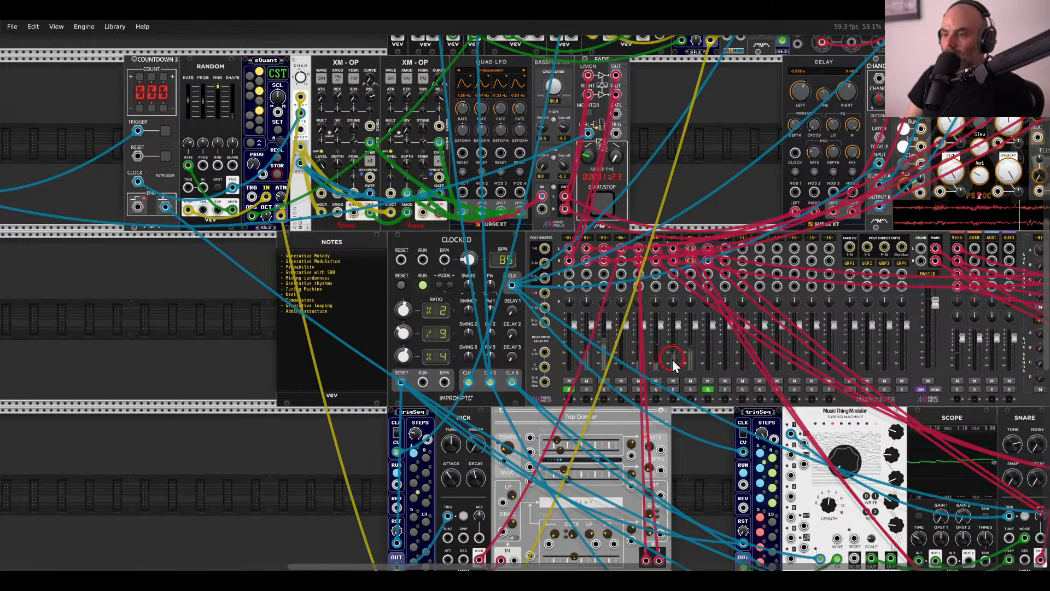
scroll(706, 403, "up", 3)
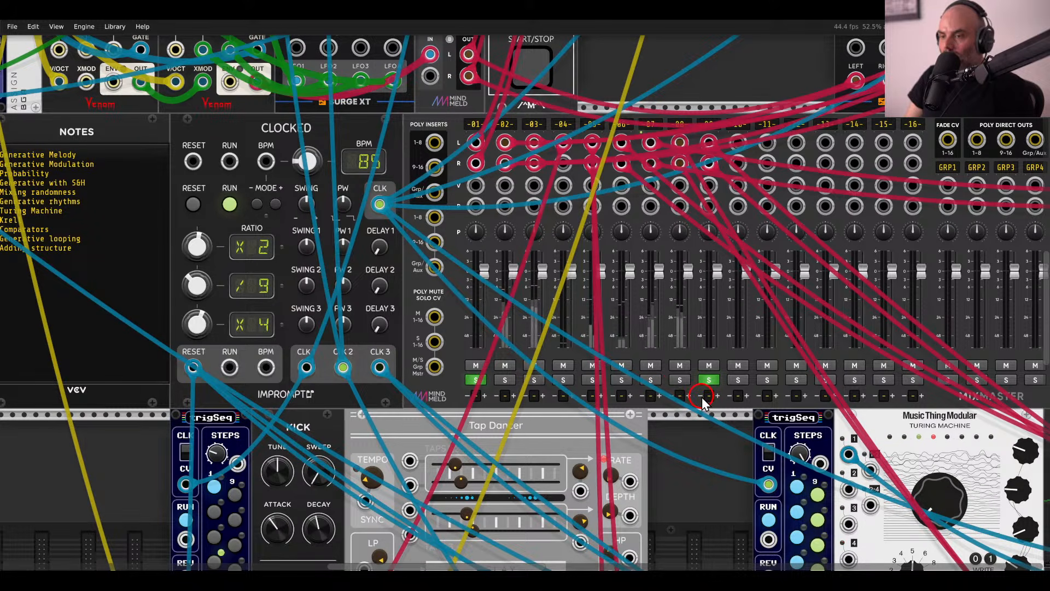
left_click(506, 380)
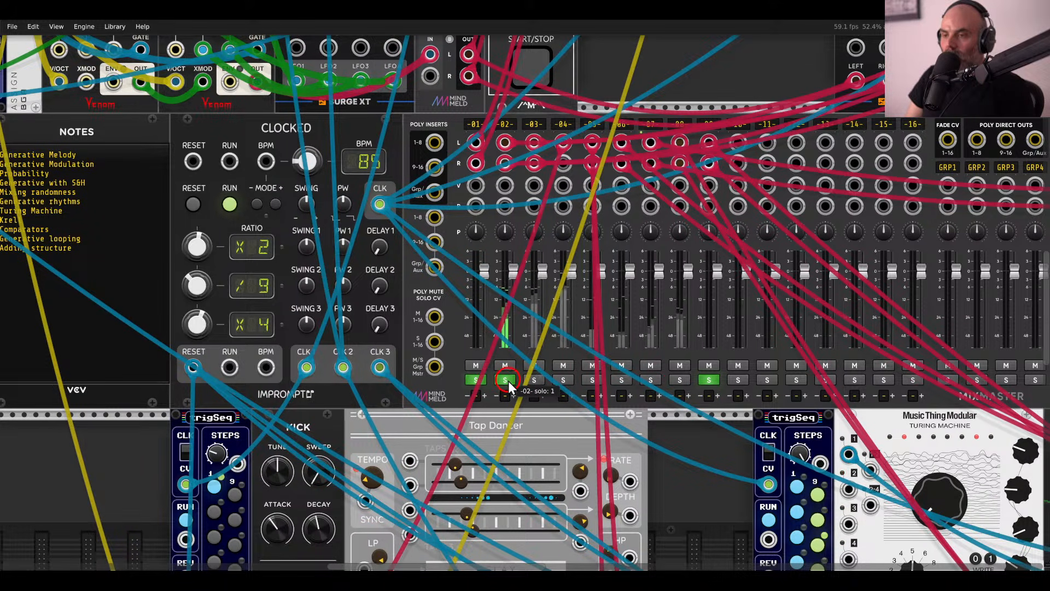
Add a second Count Modula Fade module beside the waveform-display module, and route that module's stereo output through it to the mixer.
scroll(503, 315, "down", 4)
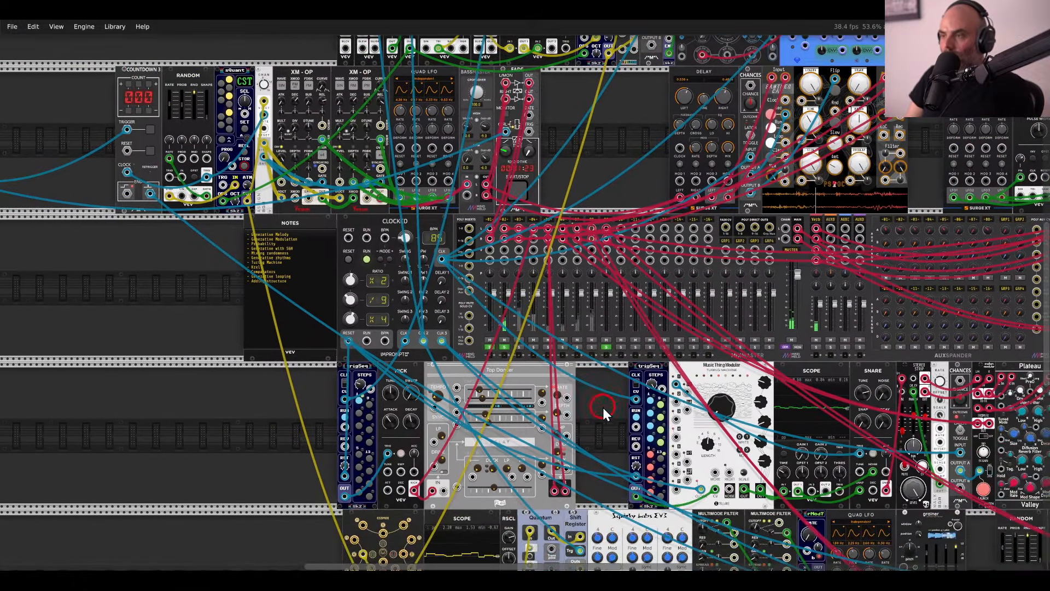
left_click_drag(604, 409, 540, 474)
left_click_drag(589, 173, 743, 141)
left_click(811, 192)
right_click(816, 192)
type("fade")
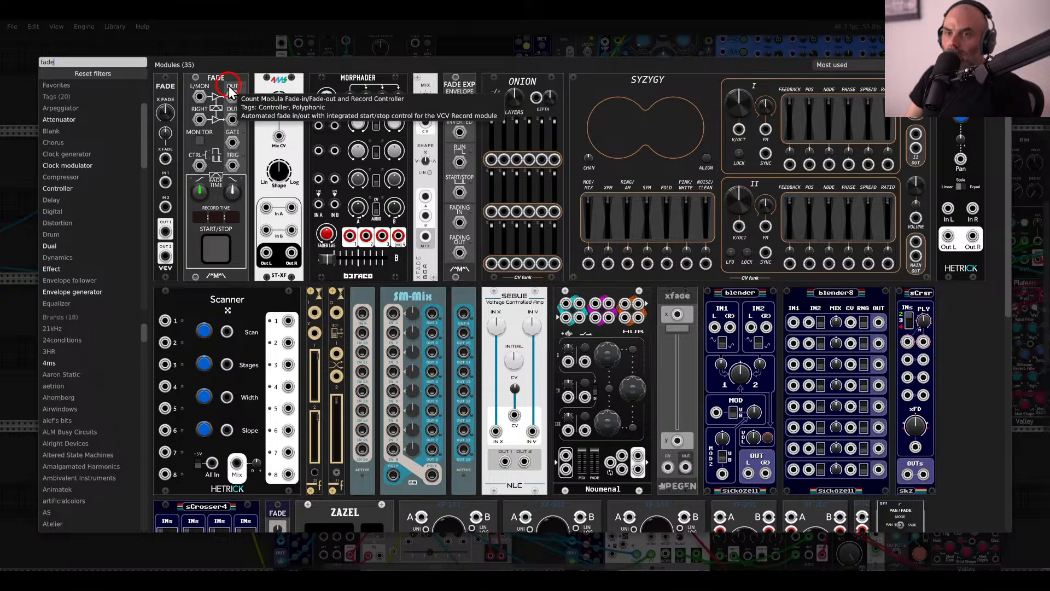
left_click_drag(229, 88, 676, 187)
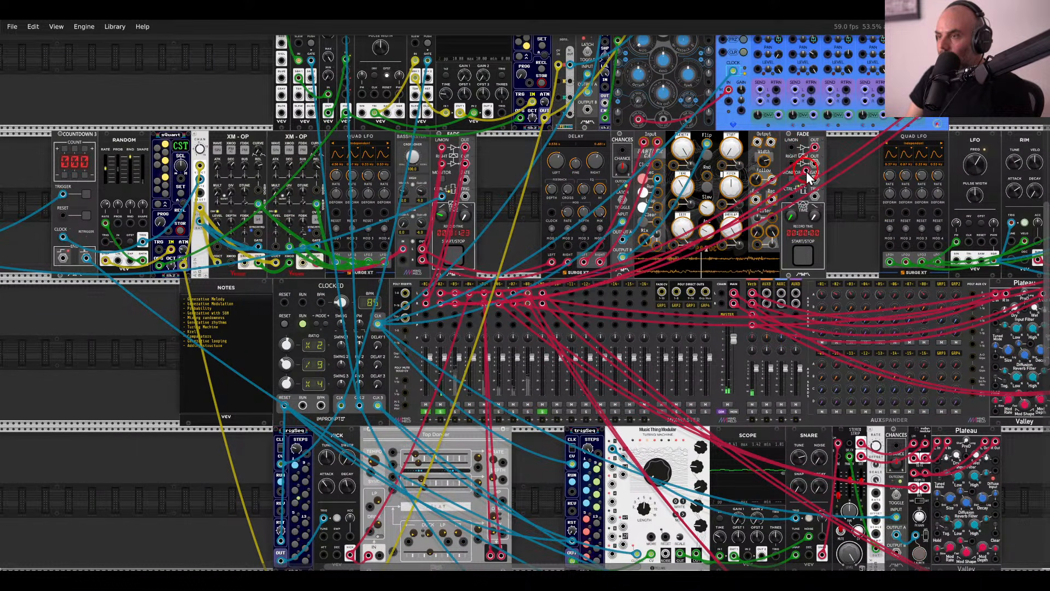
left_click_drag(759, 143, 789, 150)
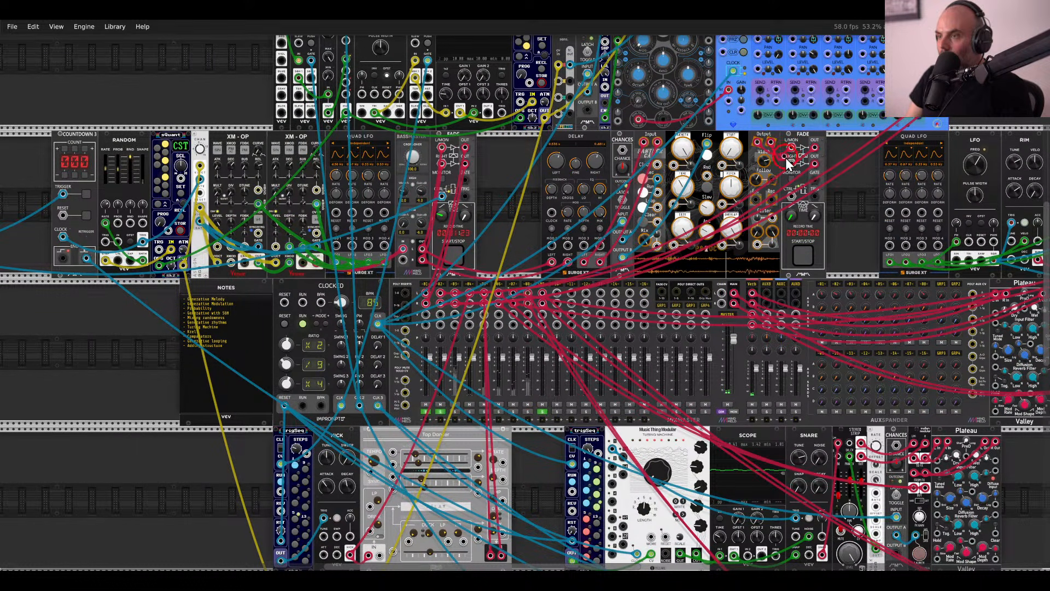
Set the second Fade module's Control Input Mode to Start/Stop triggers.
right_click(802, 140)
mouse_move(927, 336)
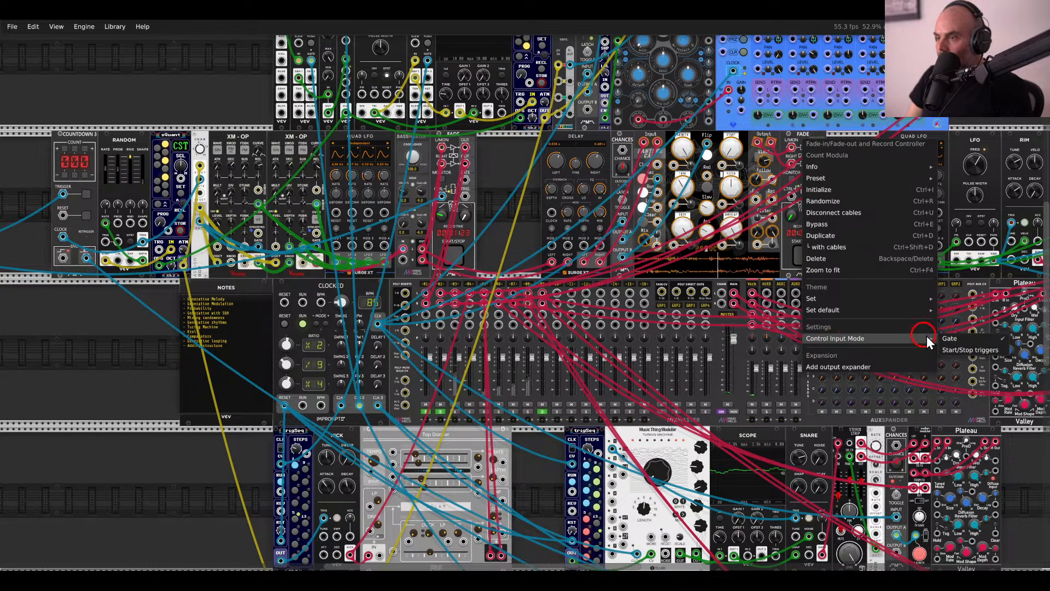
left_click(954, 349)
scroll(827, 212, "up", 3)
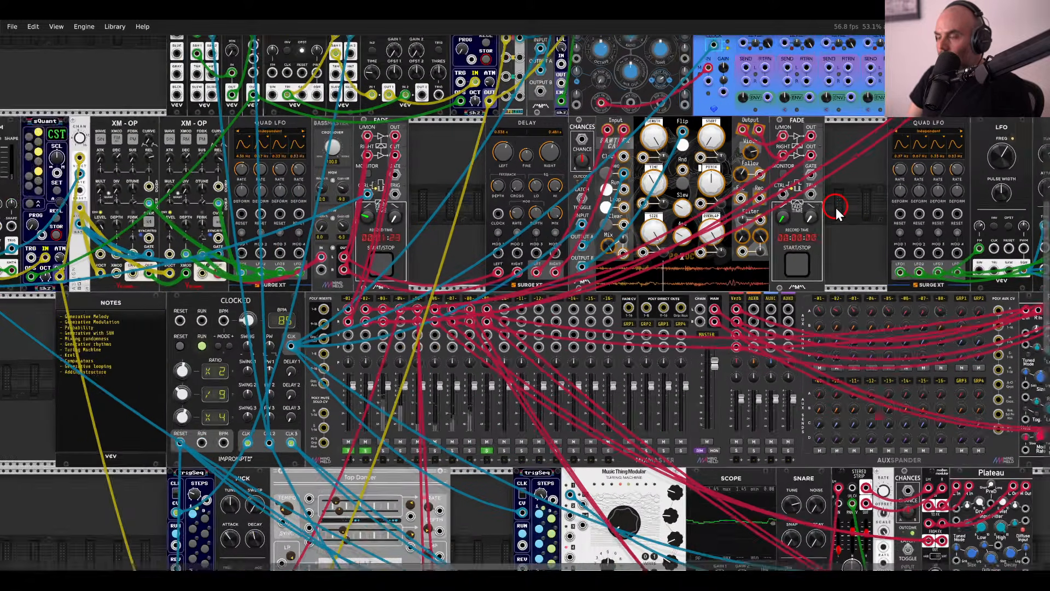
Audition mixer channel 3 by soloing and unsoloing it, and solo channel 4.
scroll(793, 233, "down", 5)
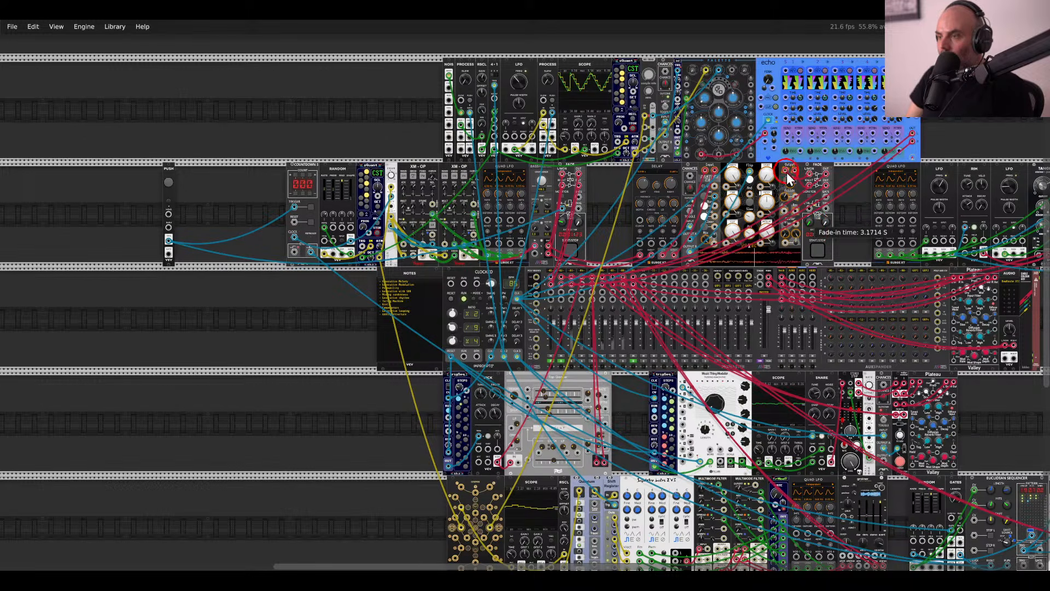
scroll(815, 224, "up", 4)
scroll(807, 226, "down", 2)
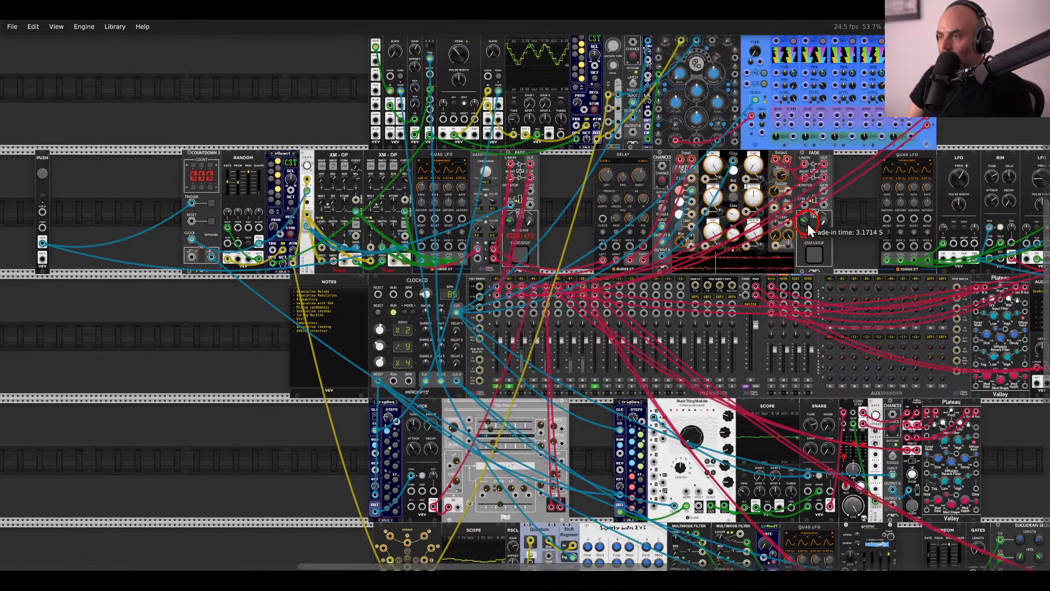
scroll(807, 225, "left", 4)
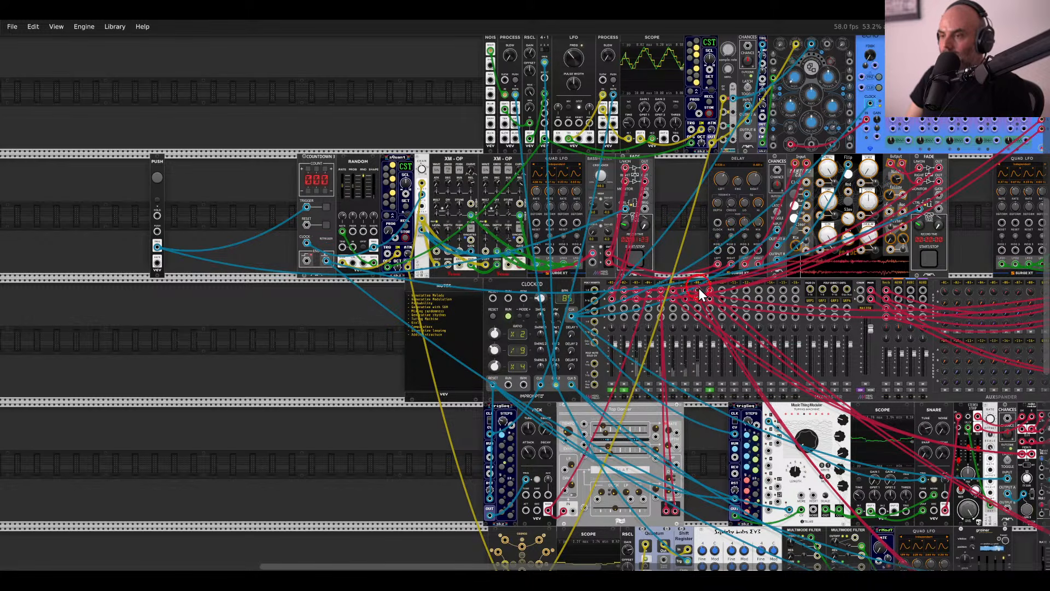
left_click(637, 390)
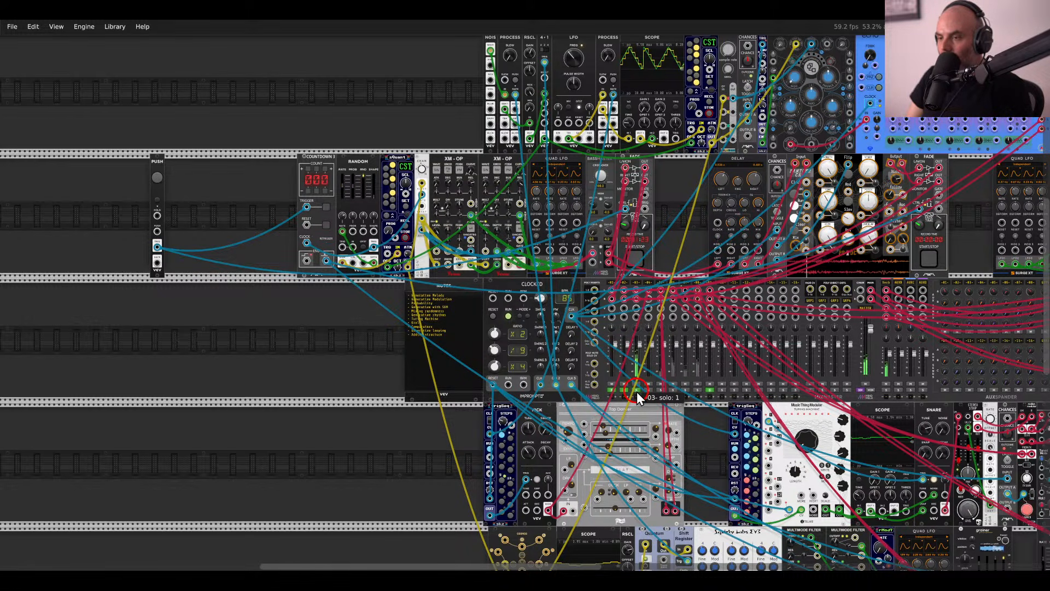
left_click(637, 390)
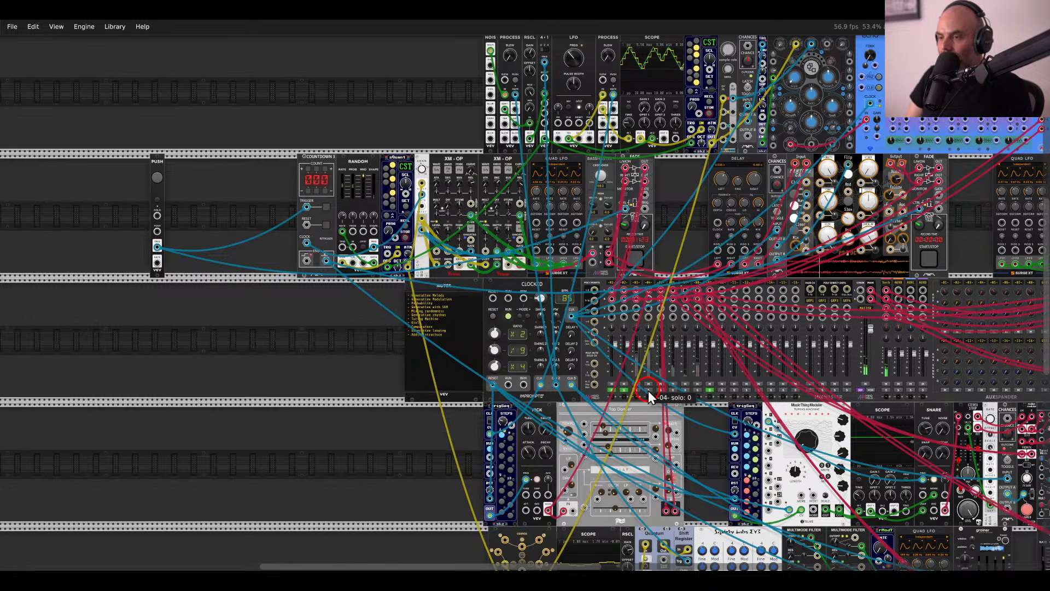
left_click(648, 391)
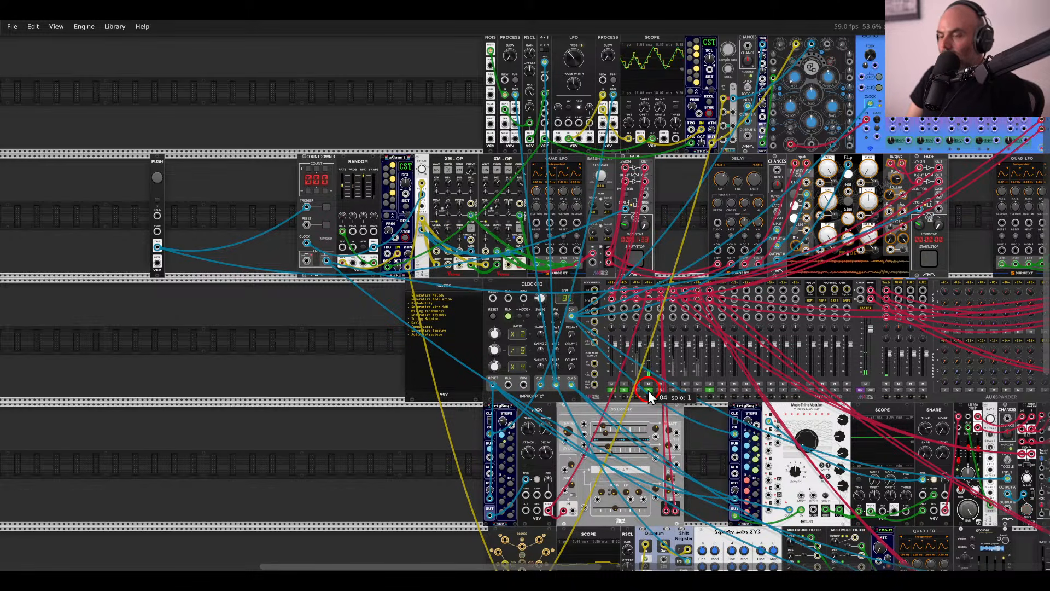
Solo mixer channel 5 and shift the kick's trigSeq, Kick and Tap Dancer modules left within their row.
left_click(664, 390)
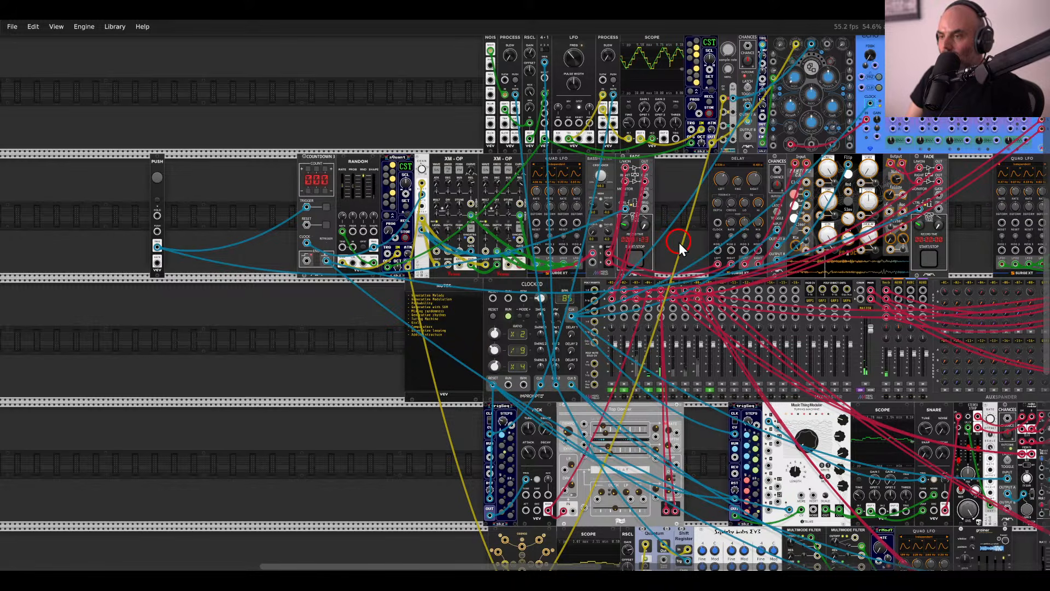
left_click_drag(683, 242, 519, 81)
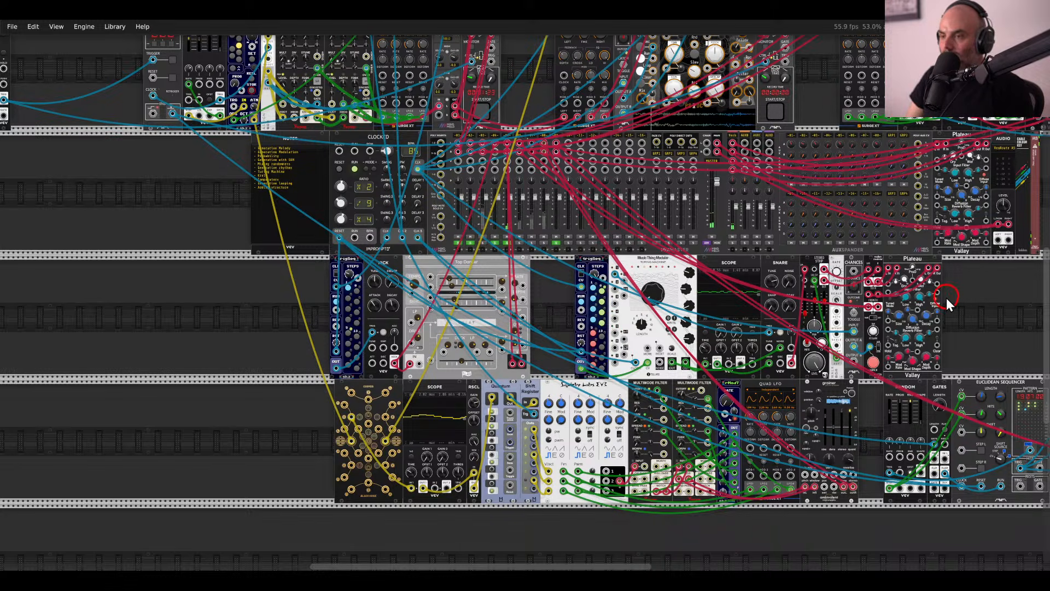
scroll(627, 316, "left", 7)
scroll(627, 316, "up", 3)
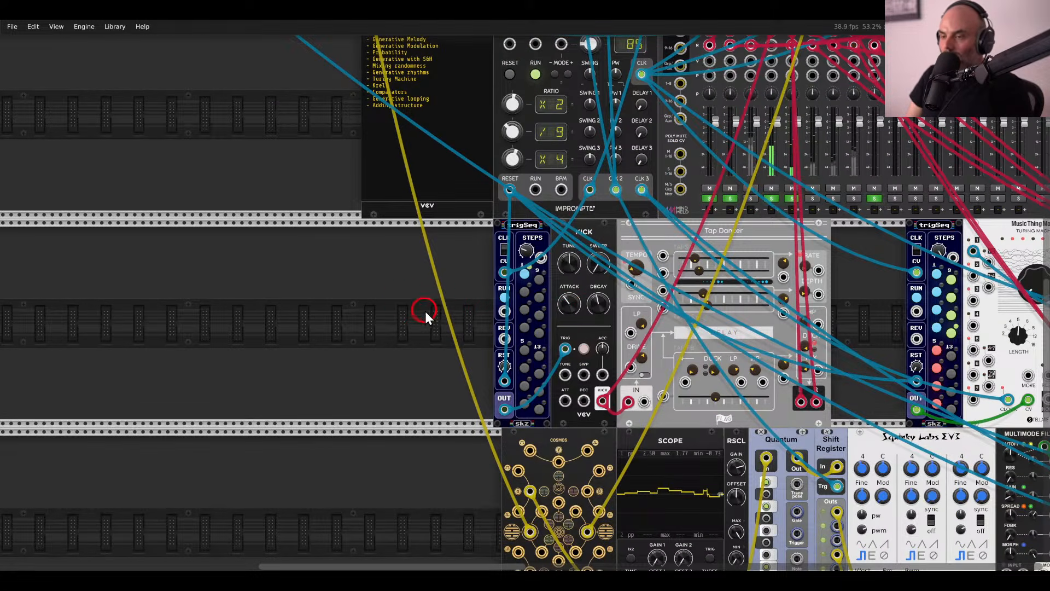
left_click_drag(641, 297, 752, 251)
left_click_drag(757, 243, 658, 254)
Try a Count Modula Fade module beside Tap Dancer and delete it again.
right_click(804, 287)
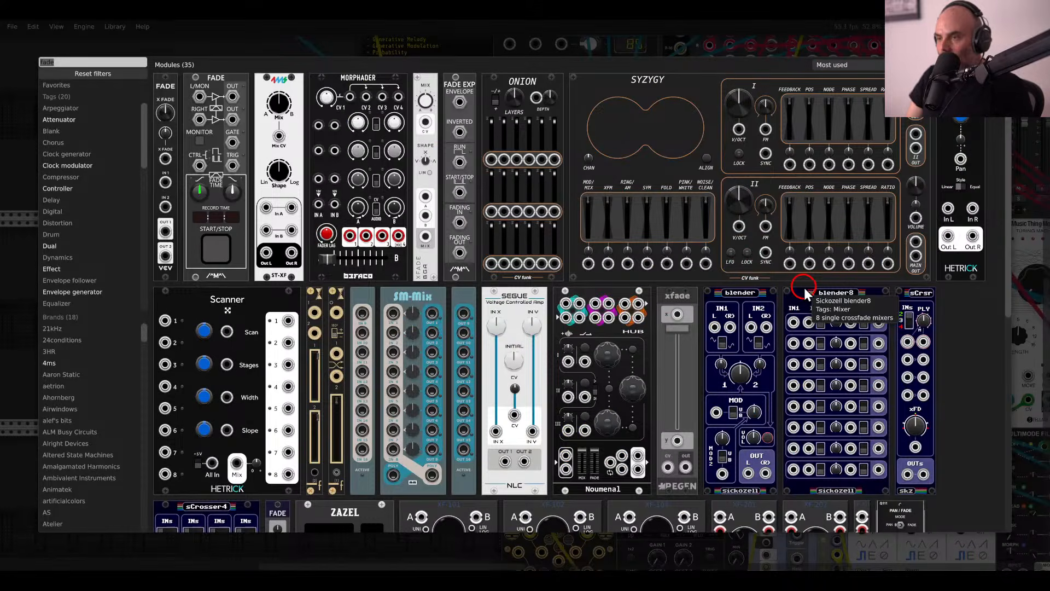
type("fade")
left_click_drag(211, 134, 729, 379)
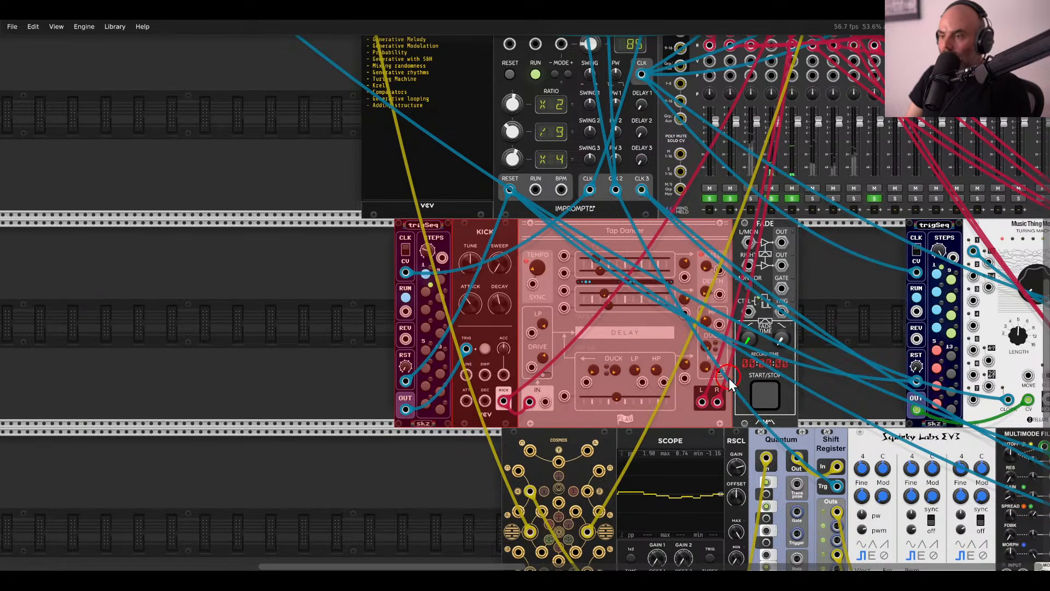
left_click(777, 376)
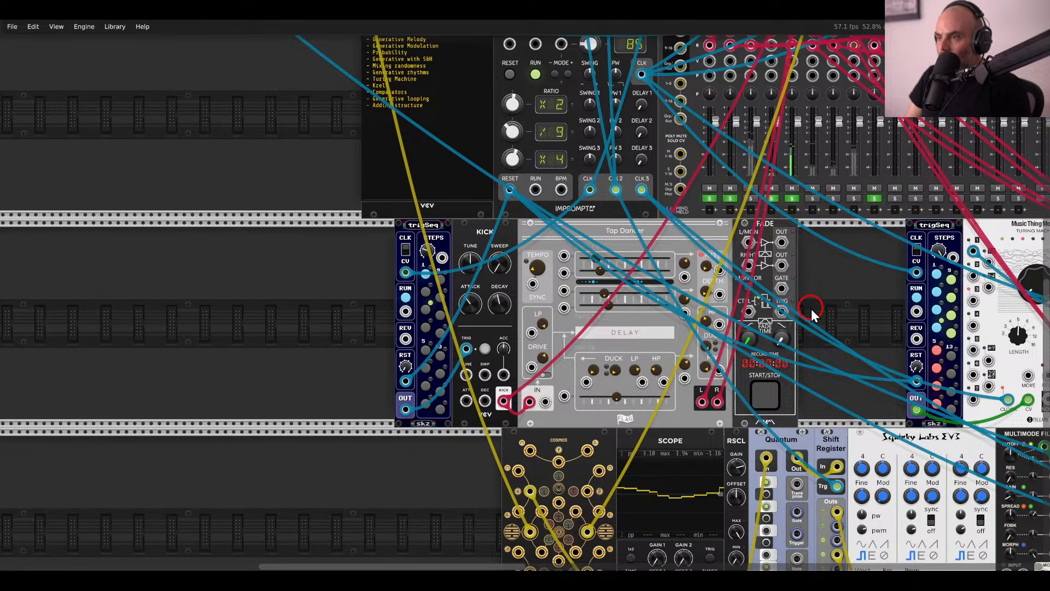
left_click_drag(830, 283, 723, 359)
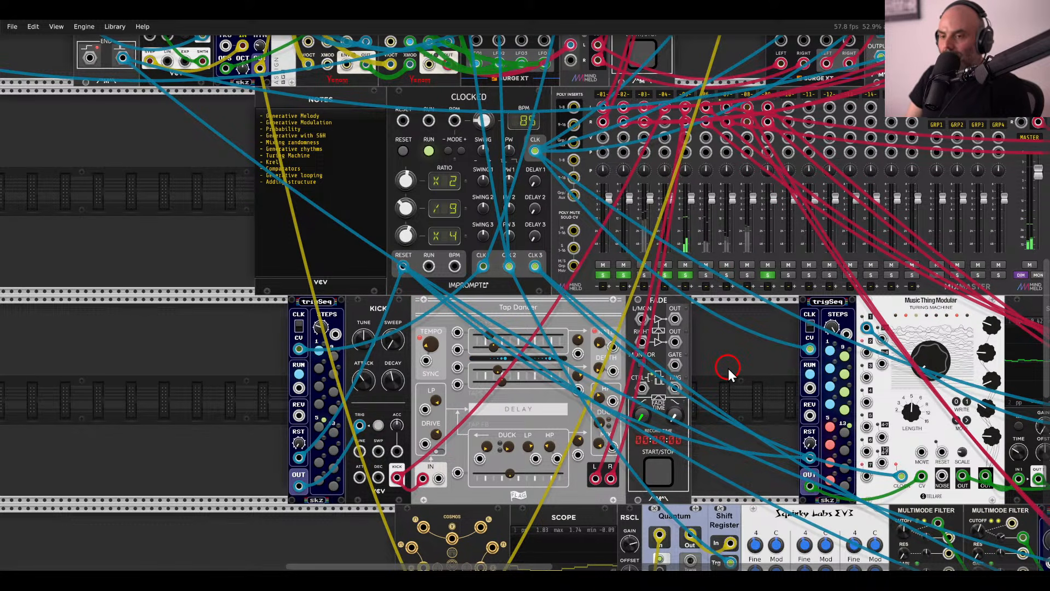
left_click_drag(718, 362, 896, 343)
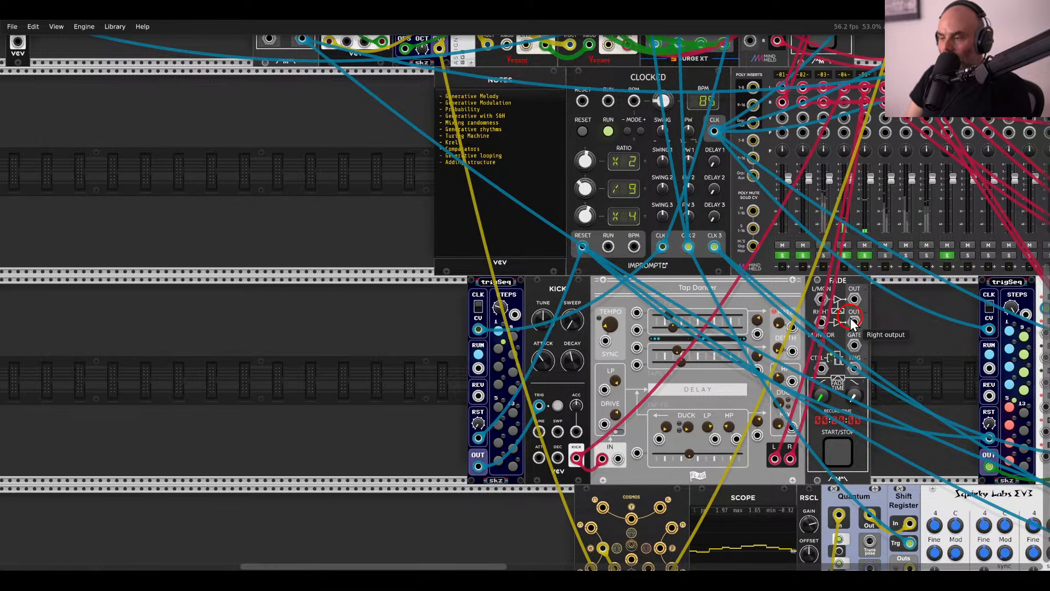
key("Delete")
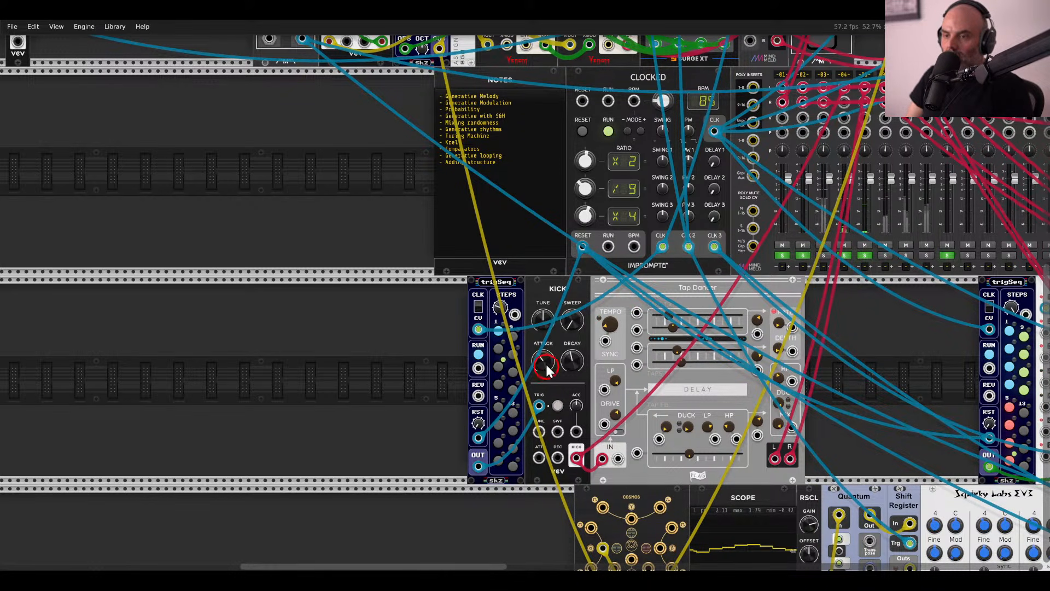
Add a second Count Modula Countdown 3 module in the empty space beside Notes and set its count to 25.
left_click_drag(334, 273, 479, 328)
scroll(546, 363, "down", 4)
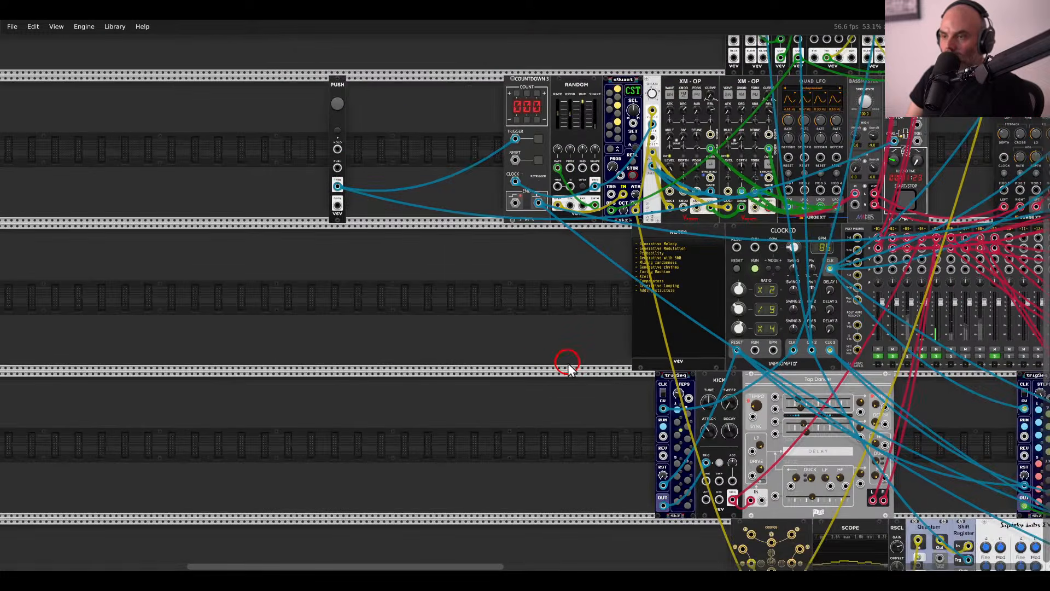
scroll(525, 328, "up", 2)
right_click(479, 313)
type("count")
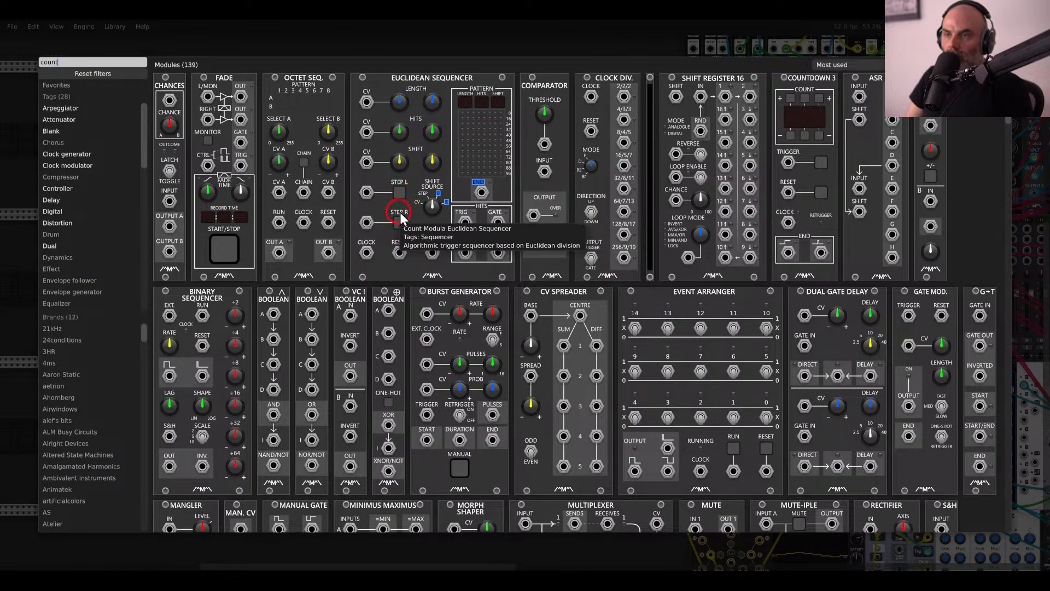
left_click_drag(753, 116, 494, 297)
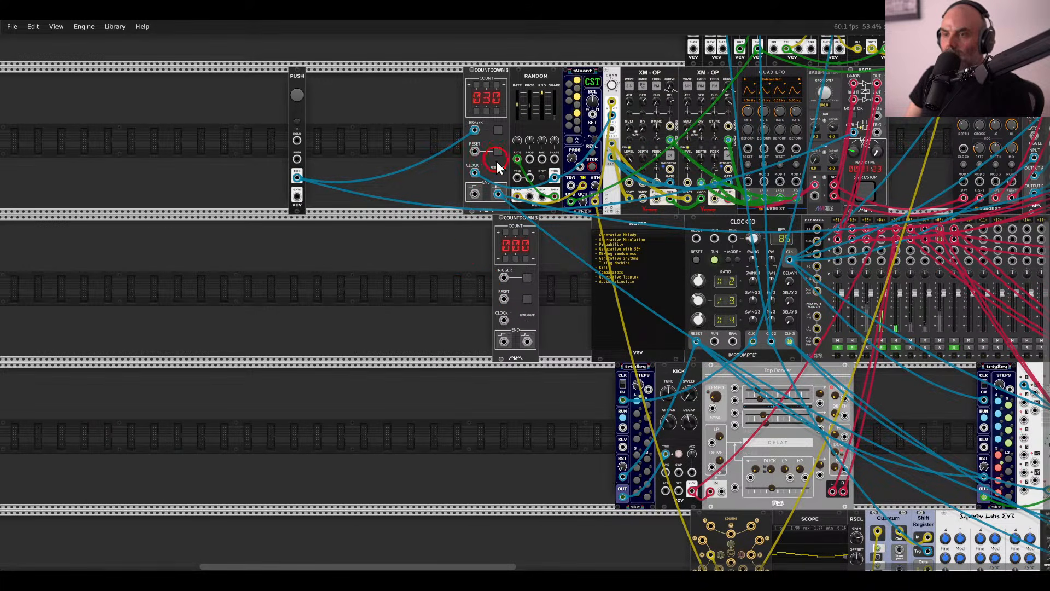
left_click_drag(461, 250, 382, 289)
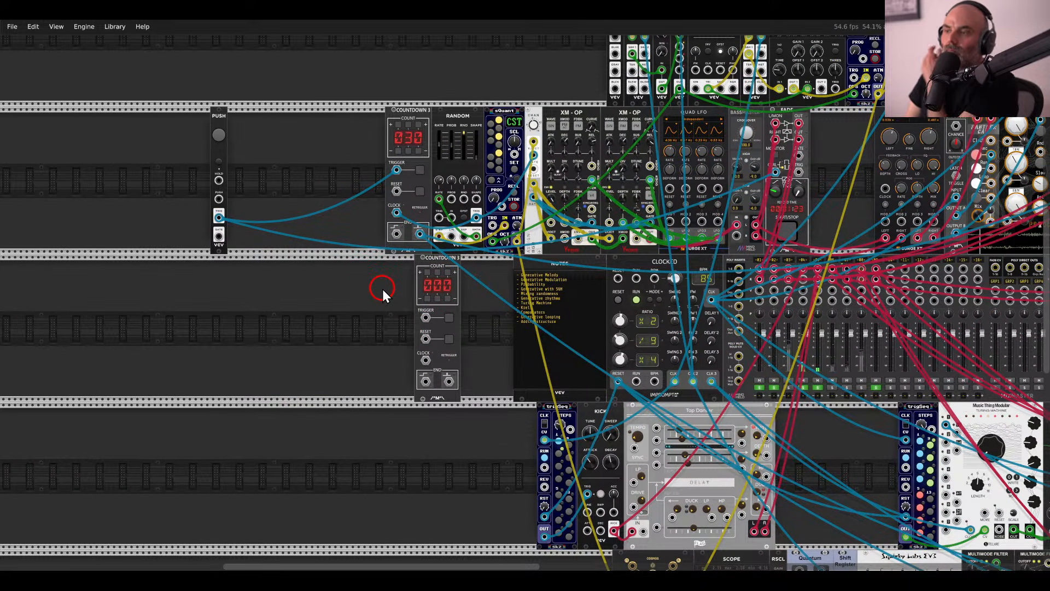
left_click(435, 269)
left_click(435, 269)
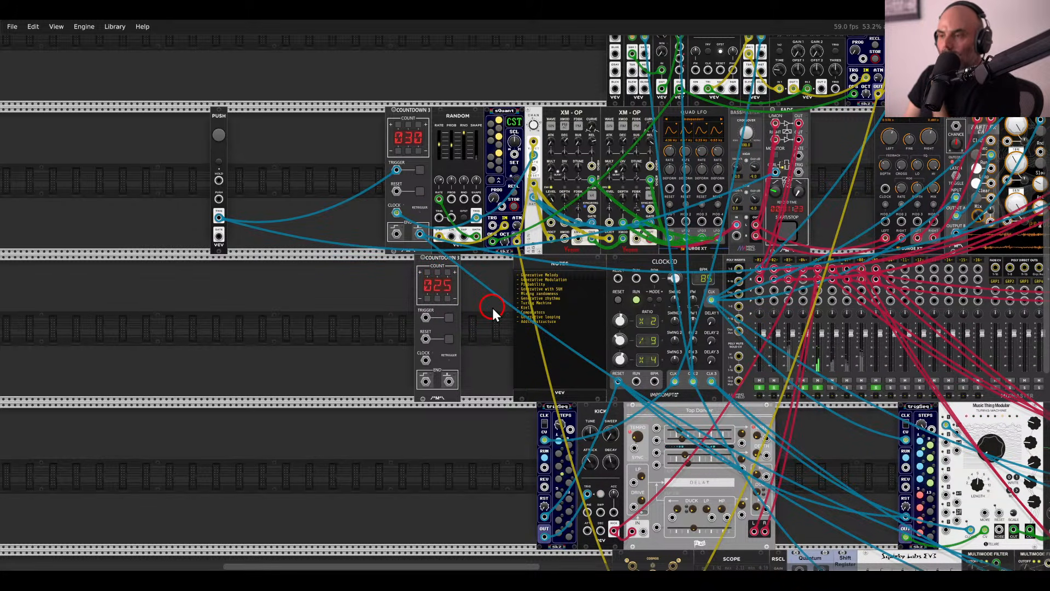
Patch the second Countdown 3's trigger input to a signal from the modules in the lower-right part of the rack.
left_click_drag(492, 307, 361, 264)
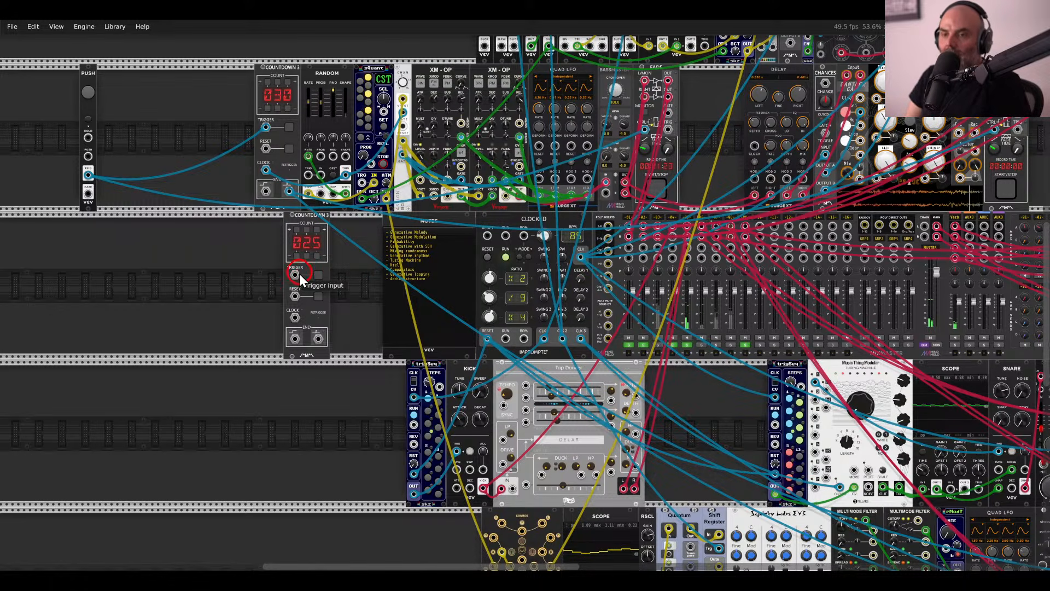
scroll(296, 273, "right", 10)
left_click_drag(299, 274, 597, 300)
scroll(297, 276, "down", 2)
scroll(296, 276, "right", 10)
scroll(296, 276, "down", 8)
scroll(589, 257, "left", 15)
scroll(547, 271, "up", 6)
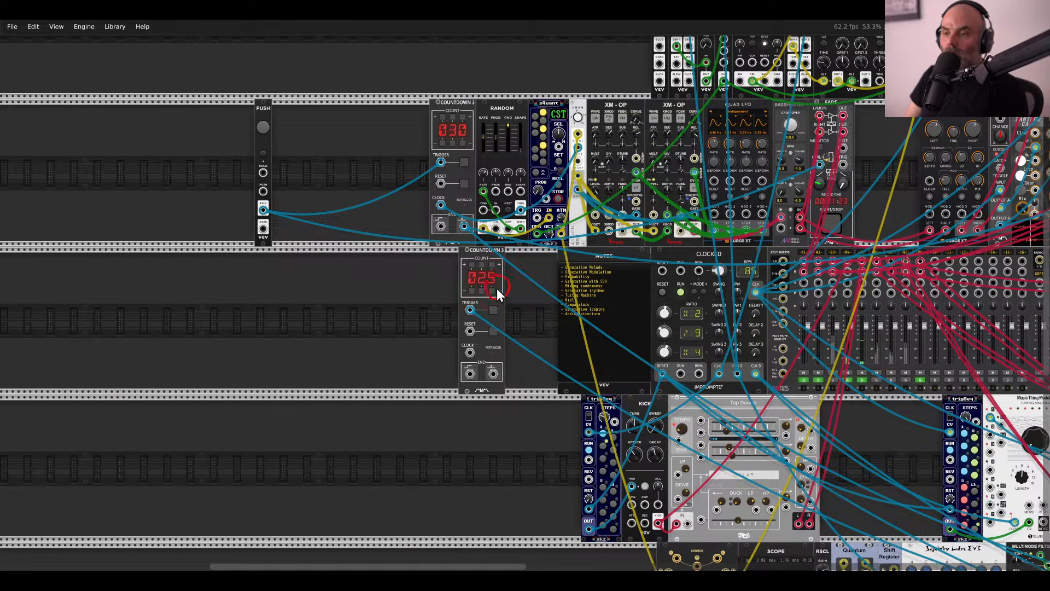
Set the second Countdown 3's count to 35.
scroll(490, 282, "up", 3)
triple_click(481, 254)
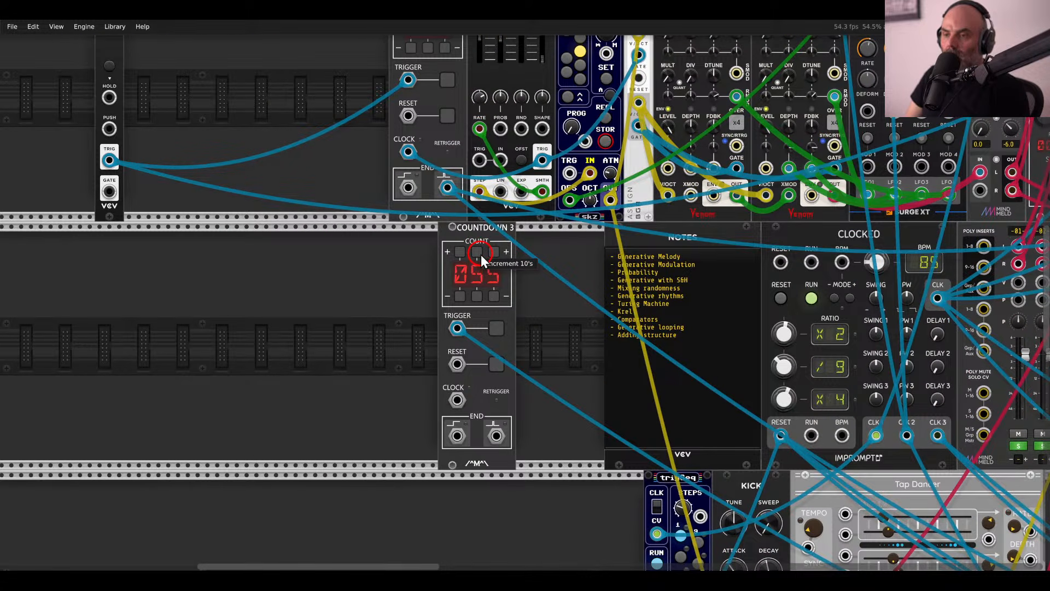
double_click(477, 292)
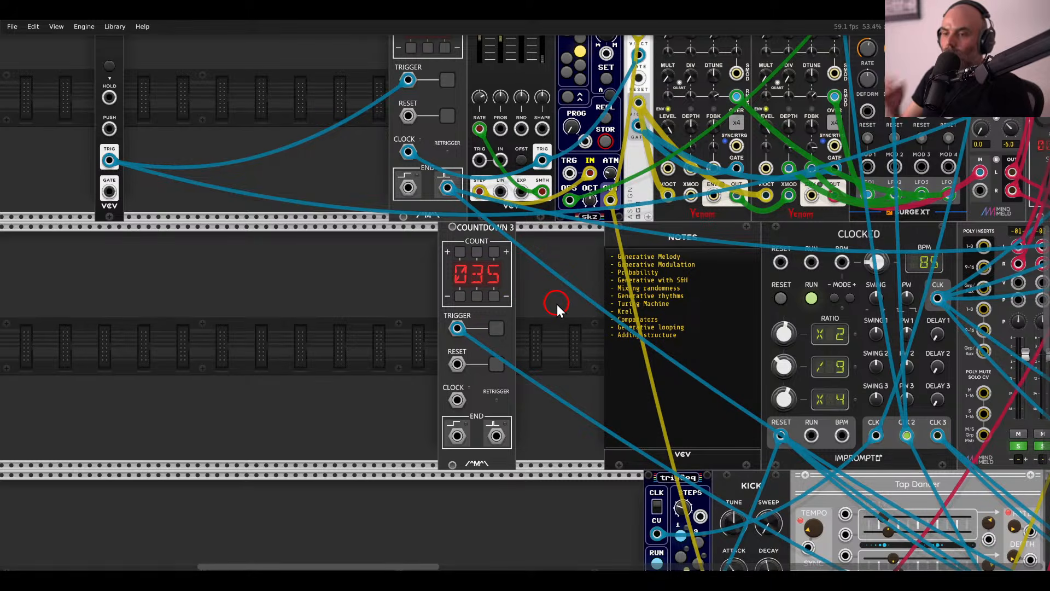
Add a Push module beside the kick's trigSeq, patch its trigger output into trigSeq's run input, and fire it as a test.
scroll(542, 306, "down", 5)
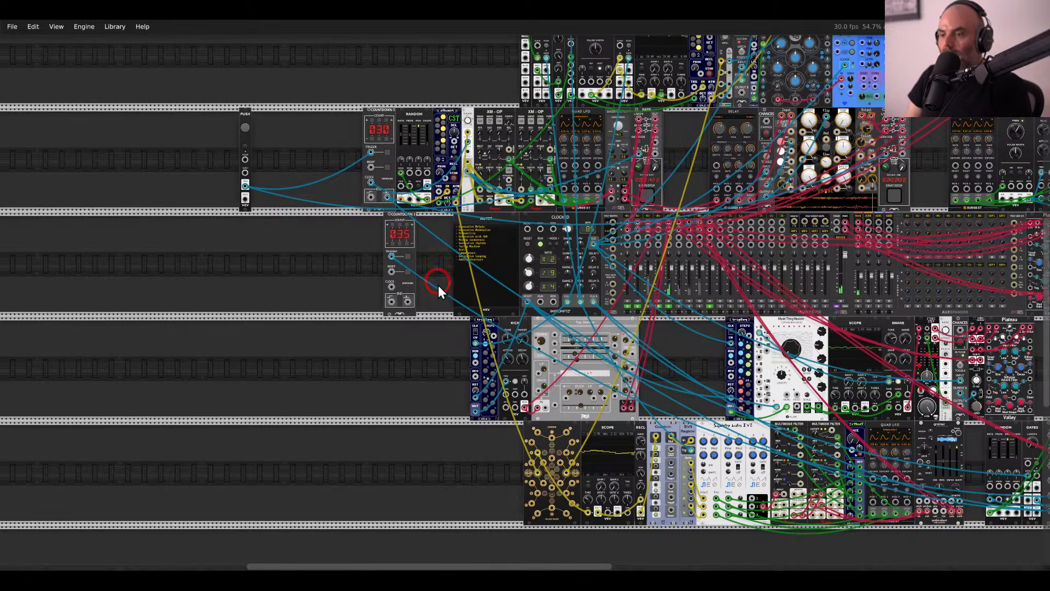
scroll(431, 339, "up", 4)
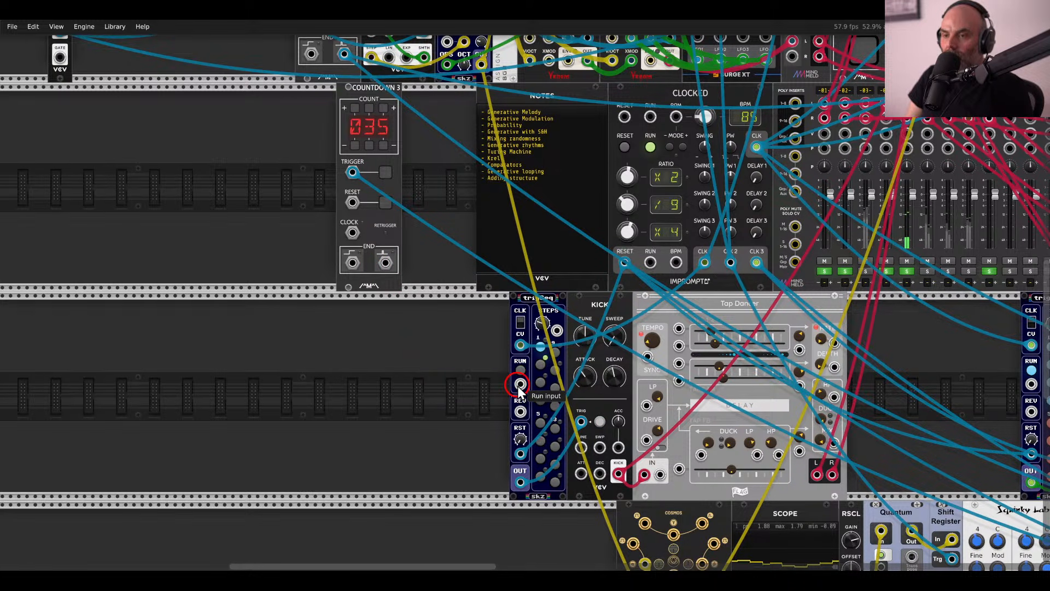
left_click_drag(520, 387, 494, 380)
type("push")
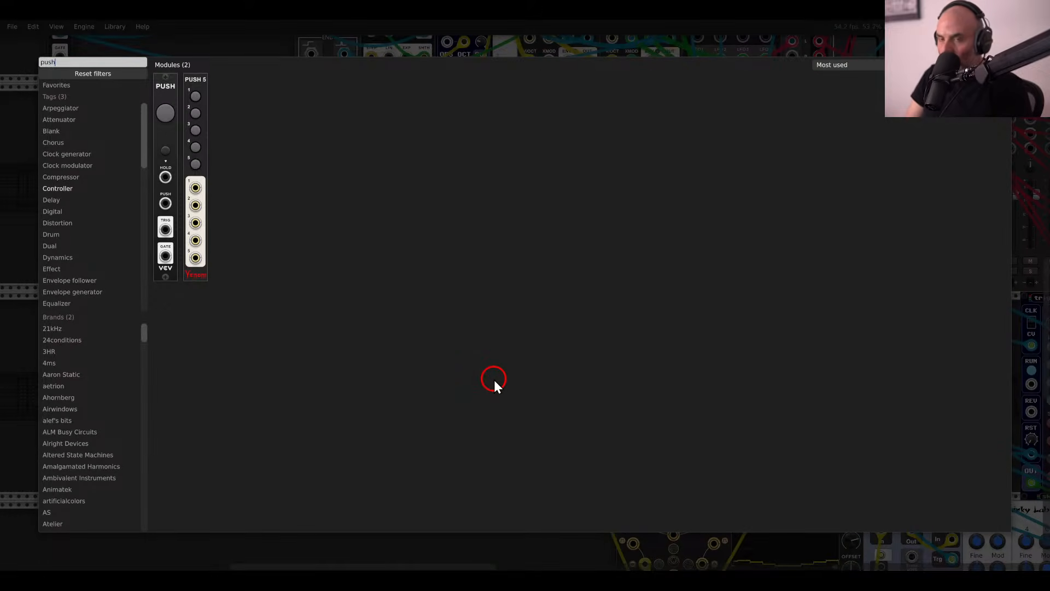
left_click_drag(165, 181, 445, 379)
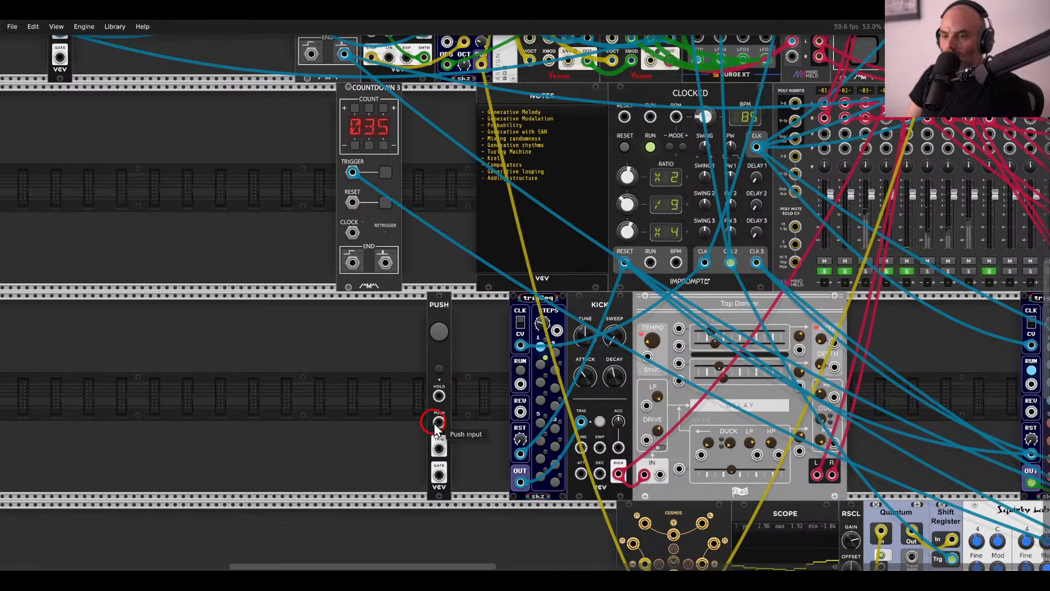
left_click_drag(440, 450, 520, 383)
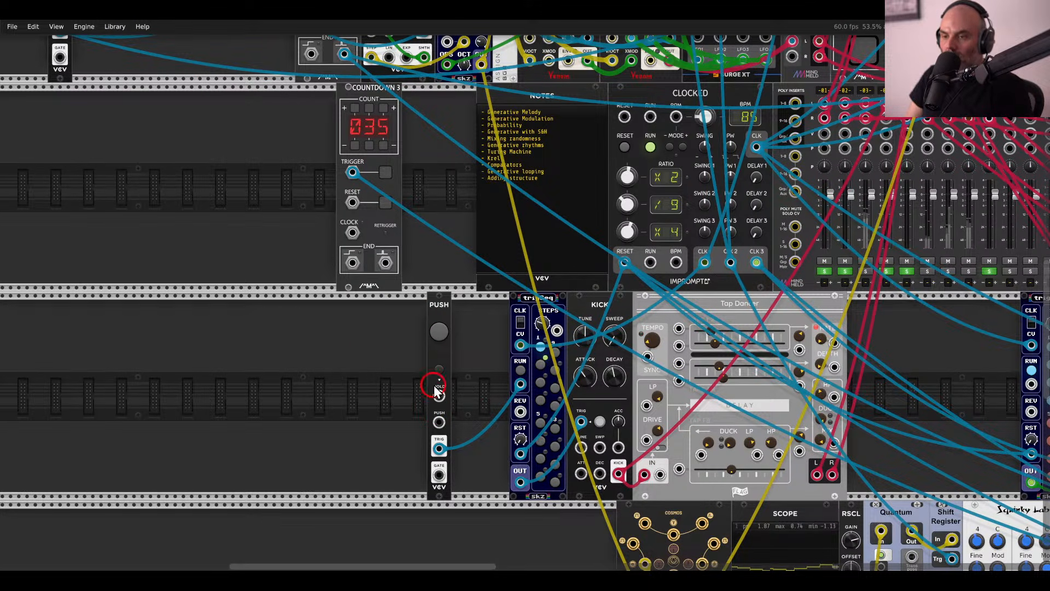
left_click(438, 336)
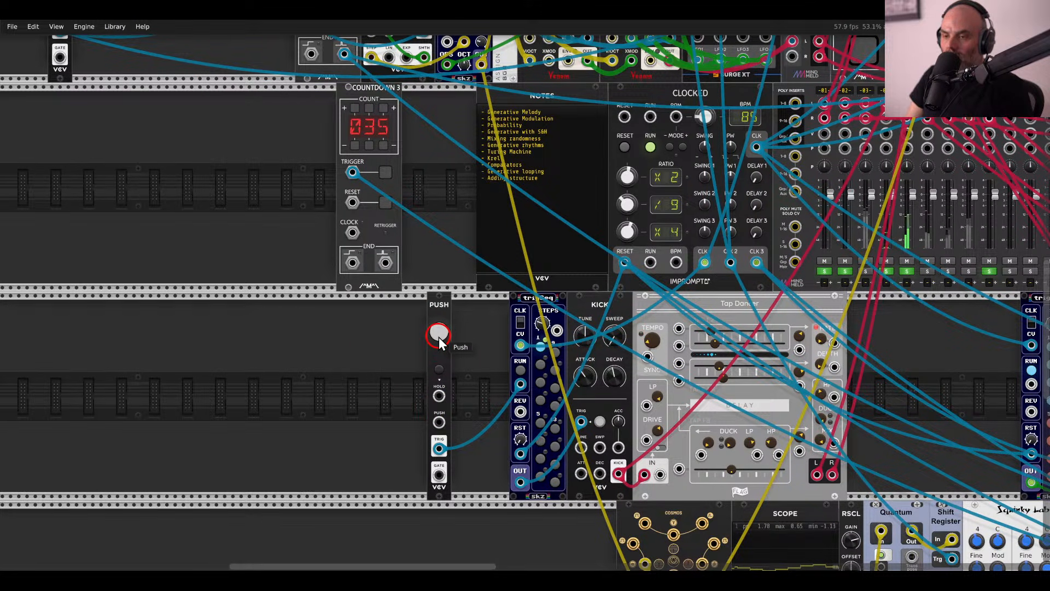
Change the kick trigSeq's Run Input mode so it responds to triggers, and fire Push to test it.
left_click(521, 312)
right_click(521, 316)
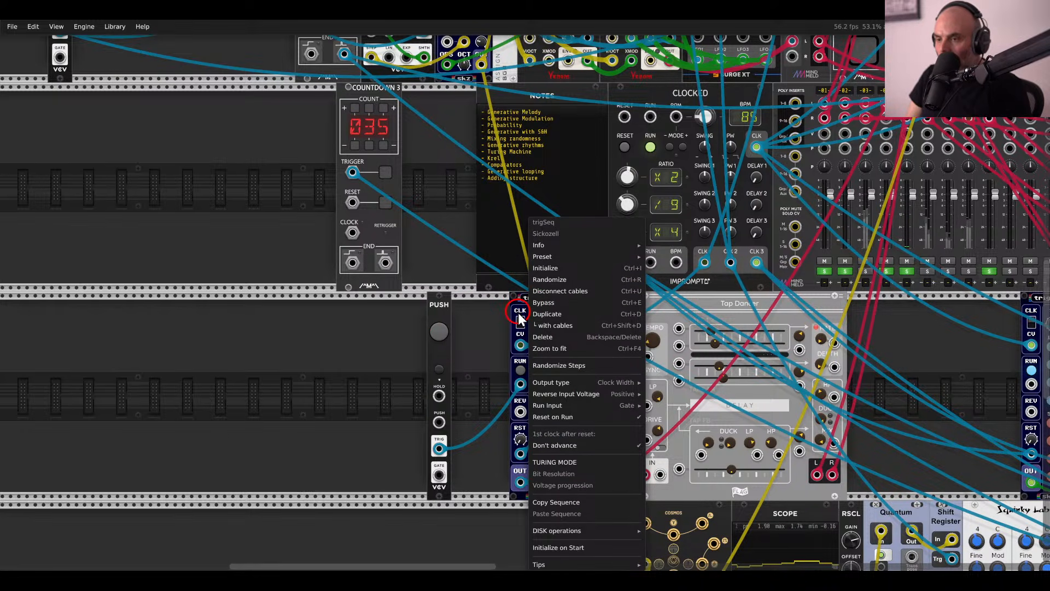
left_click(581, 405)
left_click(659, 419)
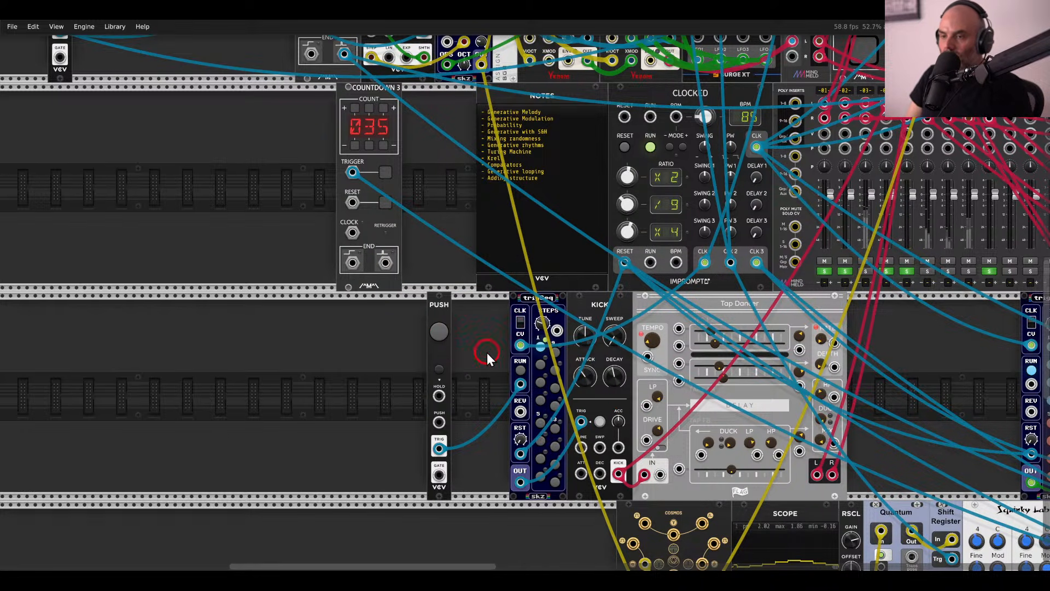
left_click(441, 333)
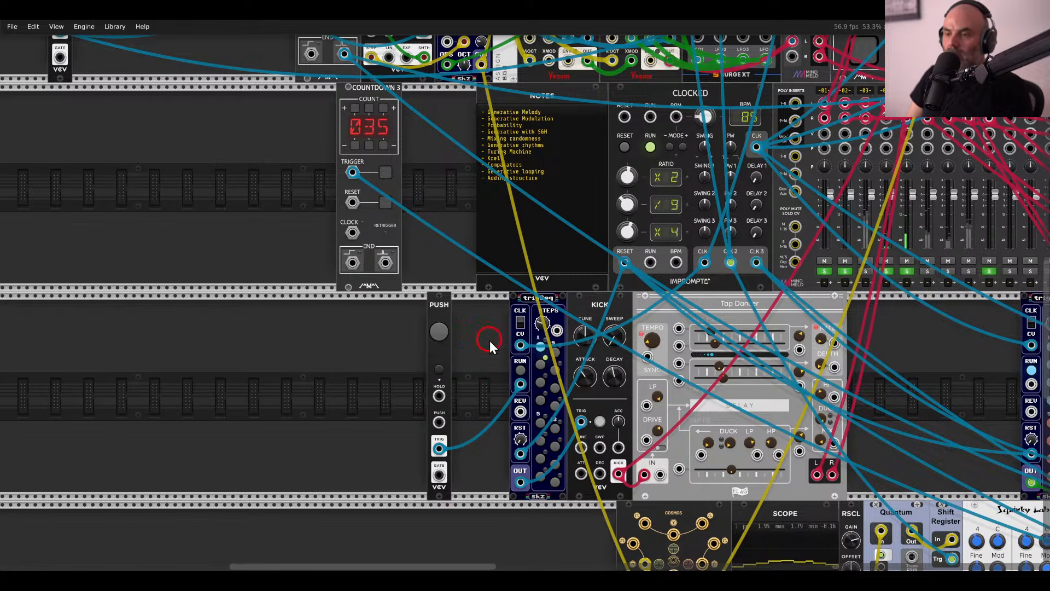
Patch the second Countdown 3's end trigger output into the kick trigSeq's reset and run inputs, and place Countdown 3 beside trigSeq.
left_click_drag(520, 384, 386, 263)
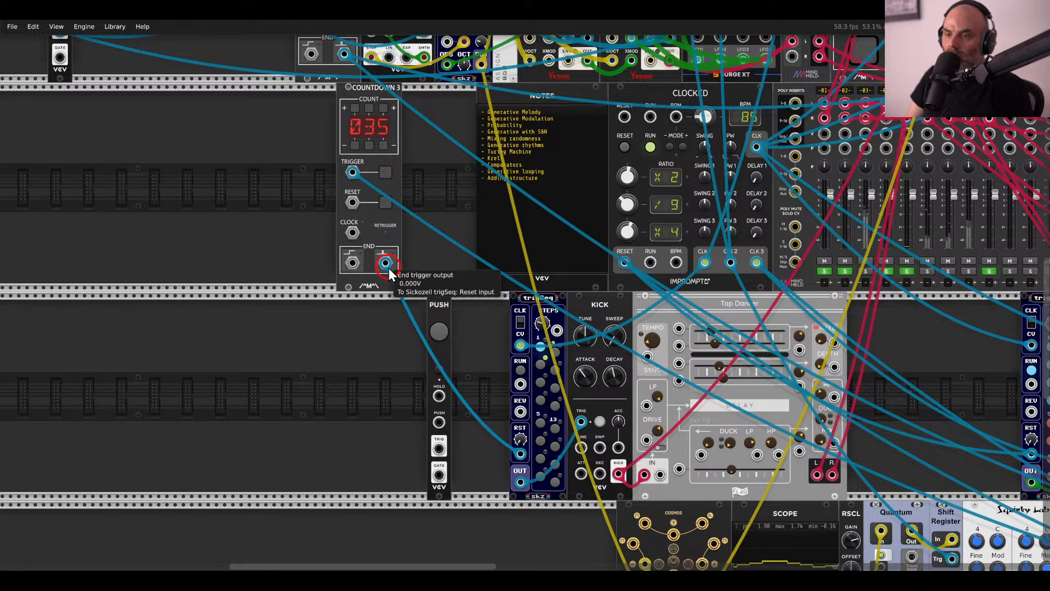
left_click_drag(520, 384, 385, 265)
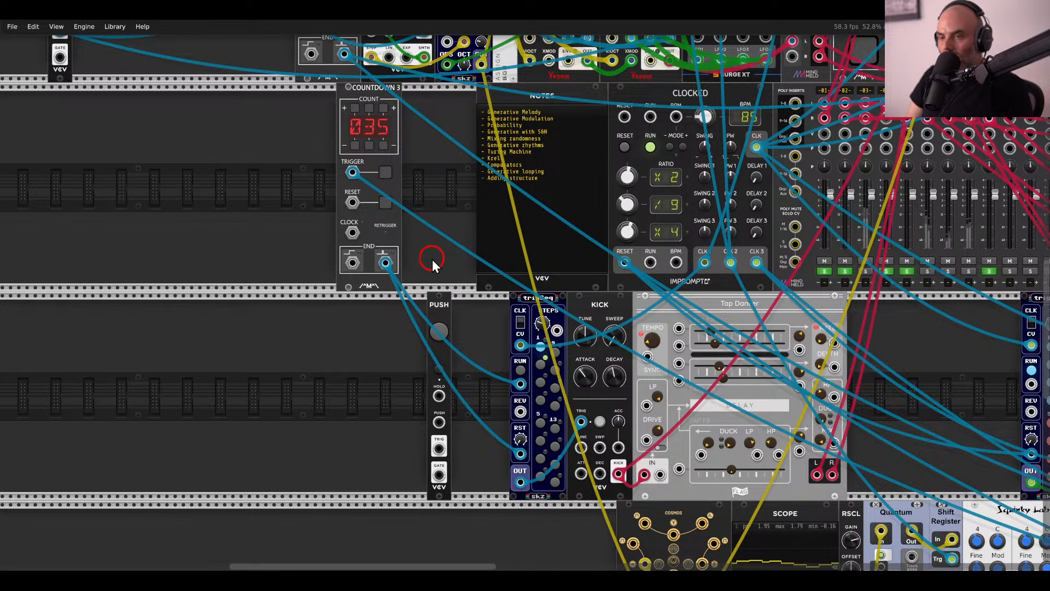
scroll(432, 260, "down", 3)
mouse_move(453, 332)
left_mouse_down()
mouse_move(382, 196)
mouse_move(416, 330)
mouse_move(445, 330)
left_mouse_up()
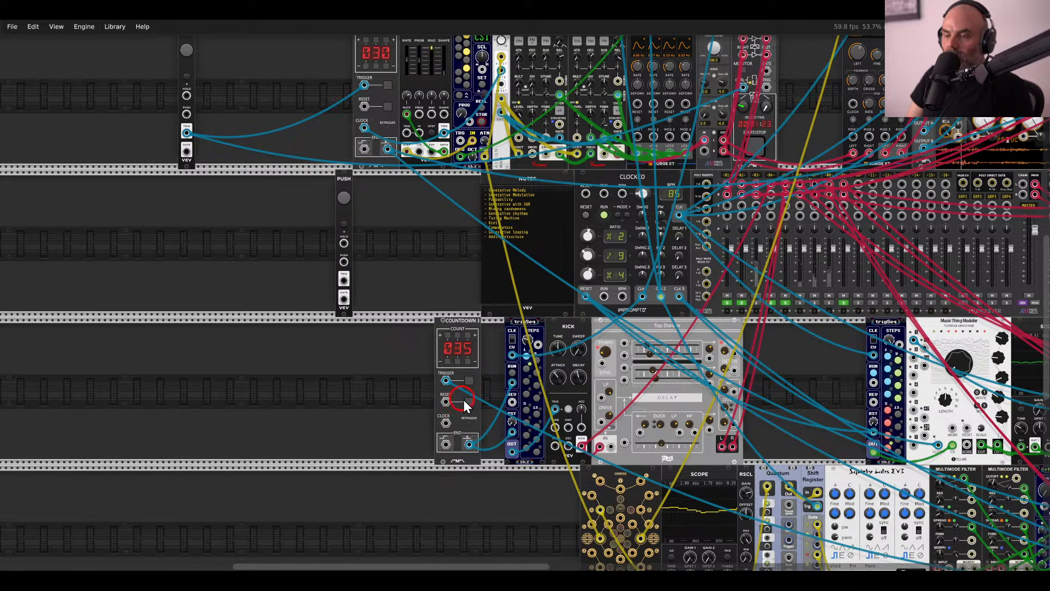
Move the second Countdown 3's trigger cable to its clock input and feed its trigger input from the first Countdown 3's end trigger output.
left_click_drag(446, 380, 446, 423)
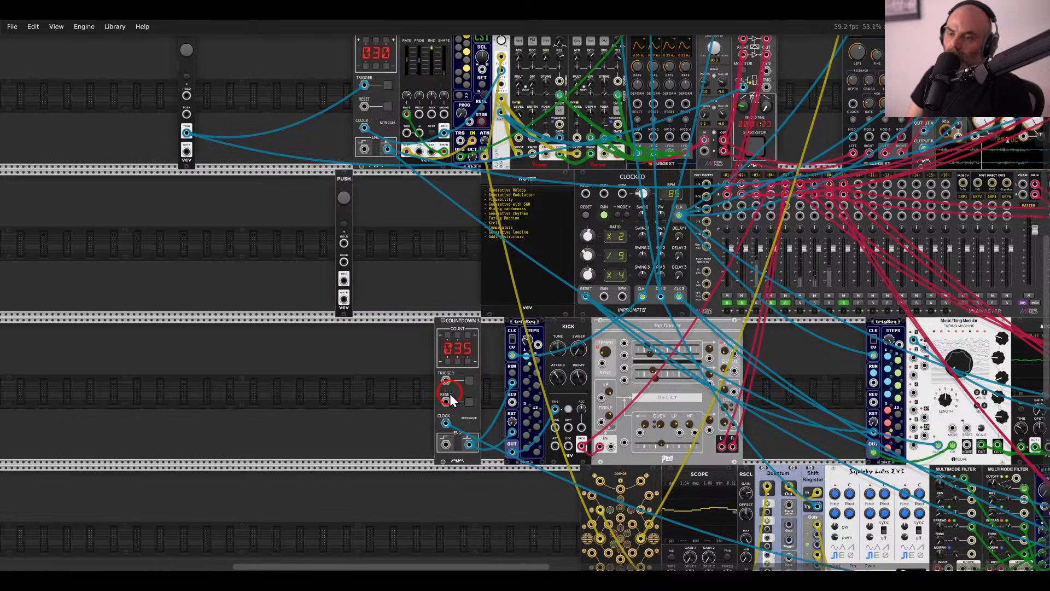
left_click_drag(445, 380, 387, 148)
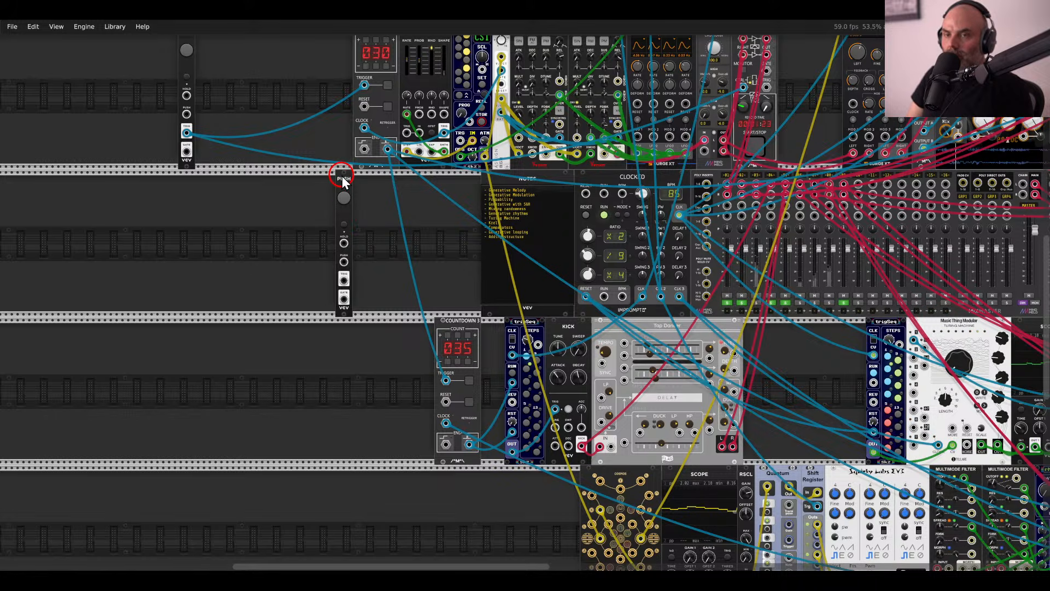
Move the unpatched Push into the kick's row and the first Push closer to the first Countdown 3.
left_click_drag(342, 180, 284, 370)
left_click_drag(176, 100, 306, 109)
left_click_drag(422, 290, 257, 253)
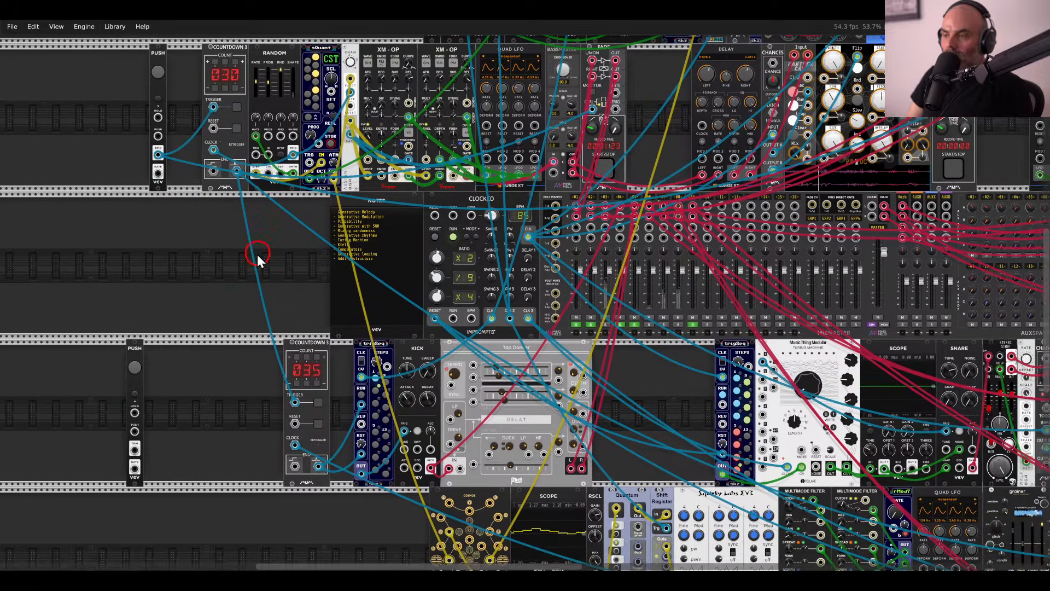
Solo channel 3 on the mixer.
scroll(657, 369, "up", 3)
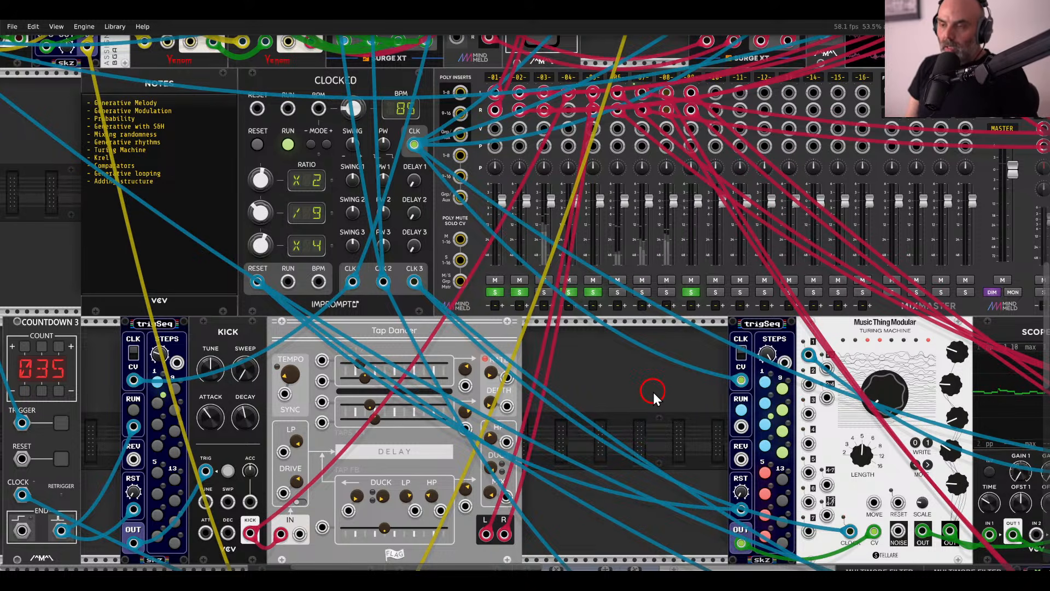
left_click(538, 294)
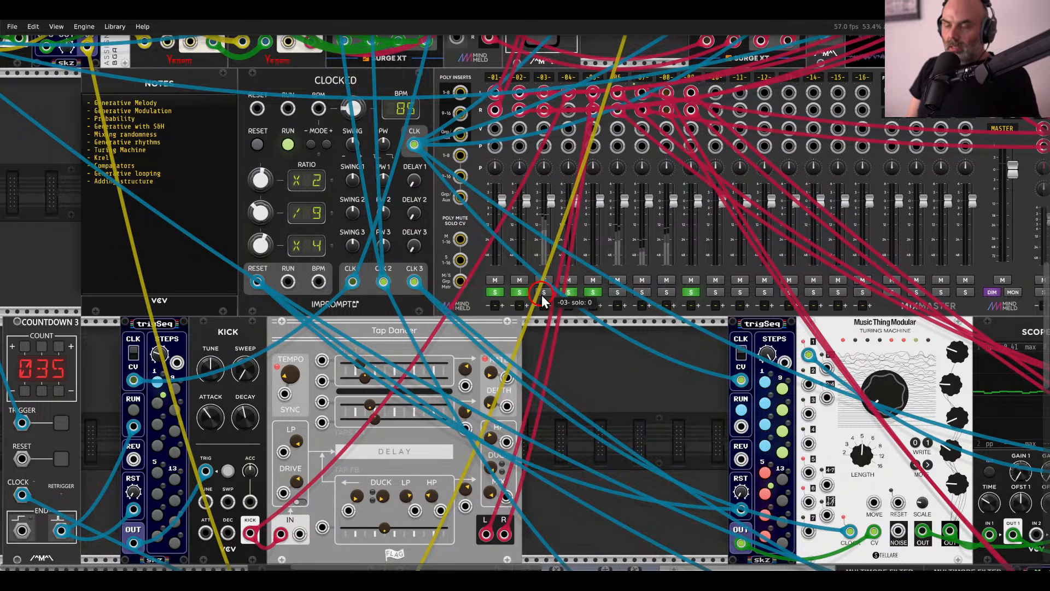
scroll(563, 369, "down", 5)
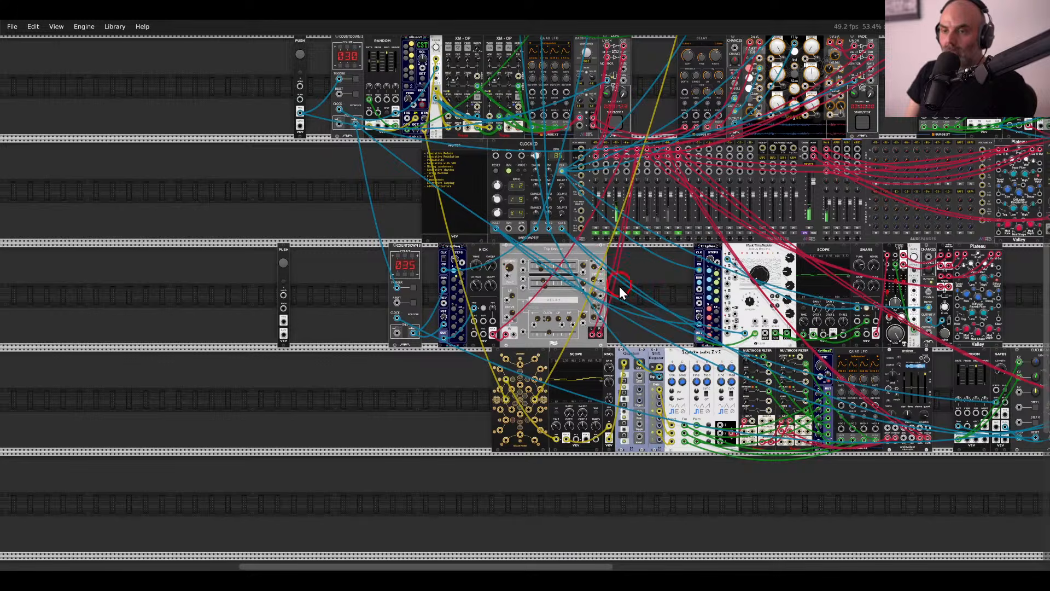
Add another Countdown 3 module from the library to the empty space in the row below the kick's row.
right_click(416, 386)
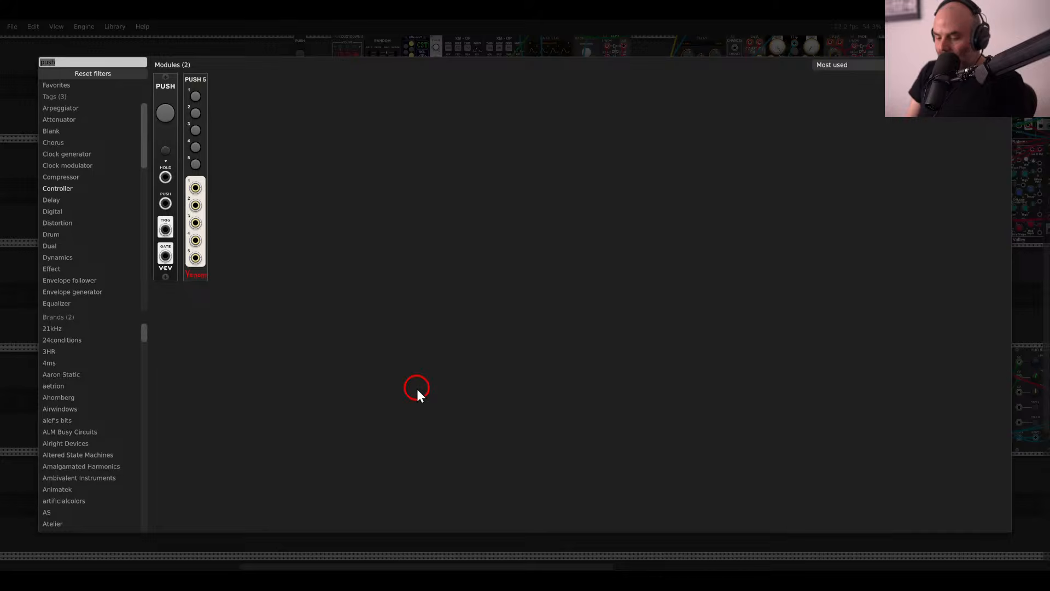
type("counter")
left_click_drag(181, 161, 421, 401)
left_click(461, 448)
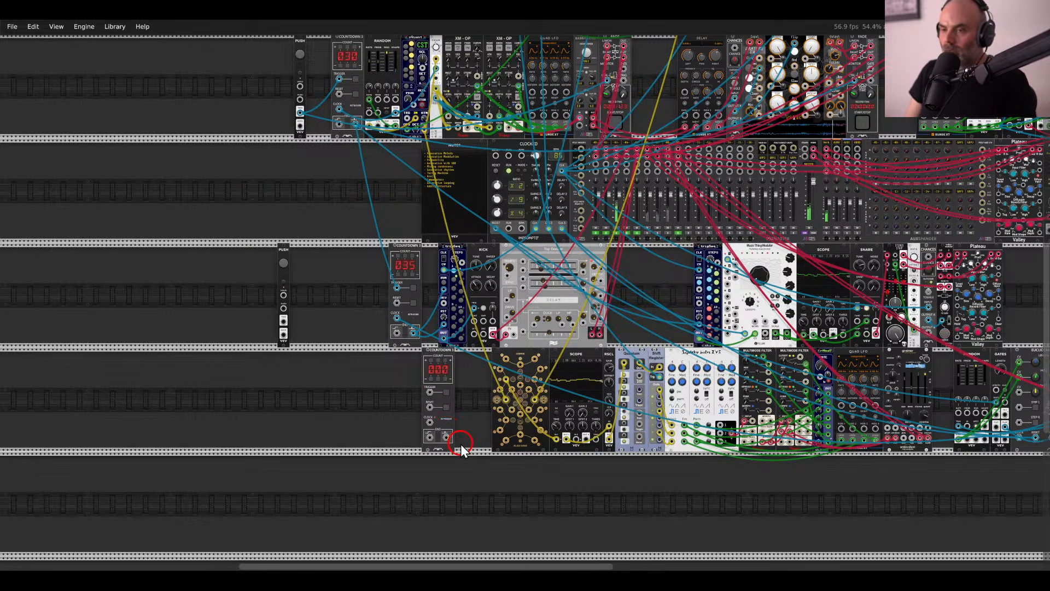
left_click_drag(467, 392, 517, 335)
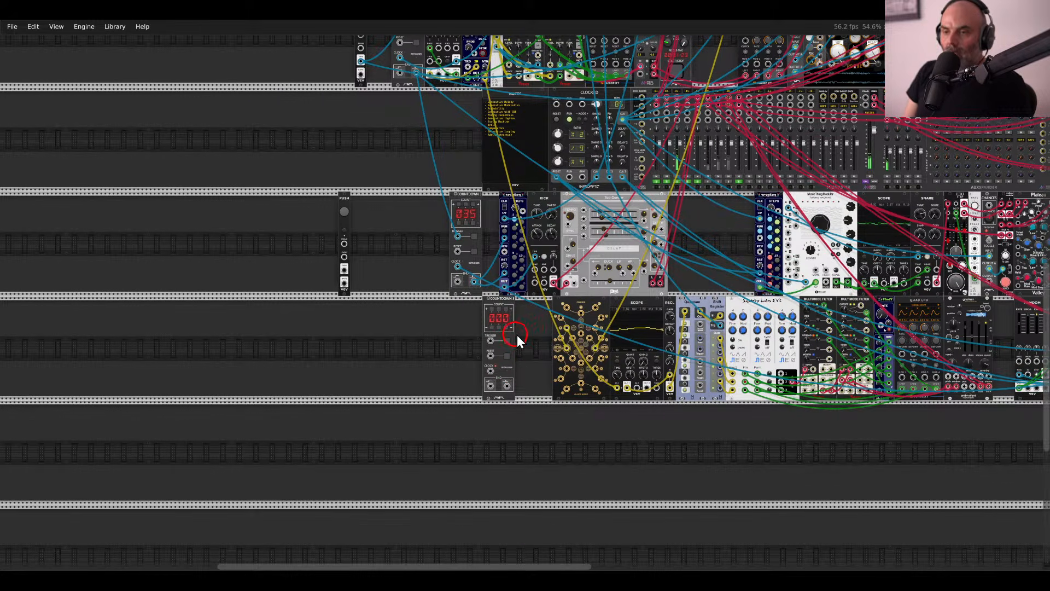
scroll(438, 320, "up", 5)
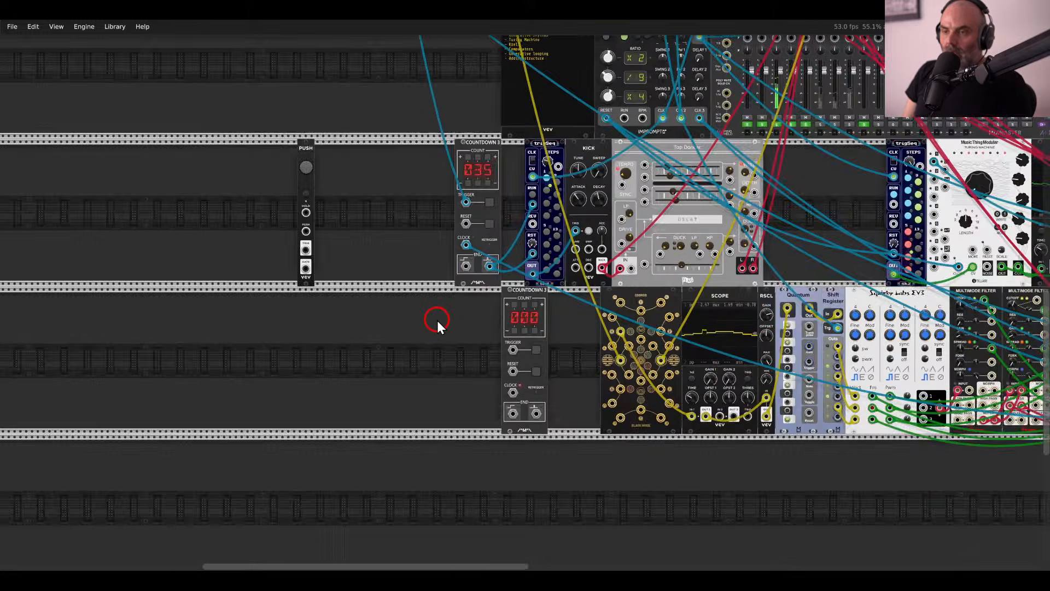
scroll(496, 297, "down", 5)
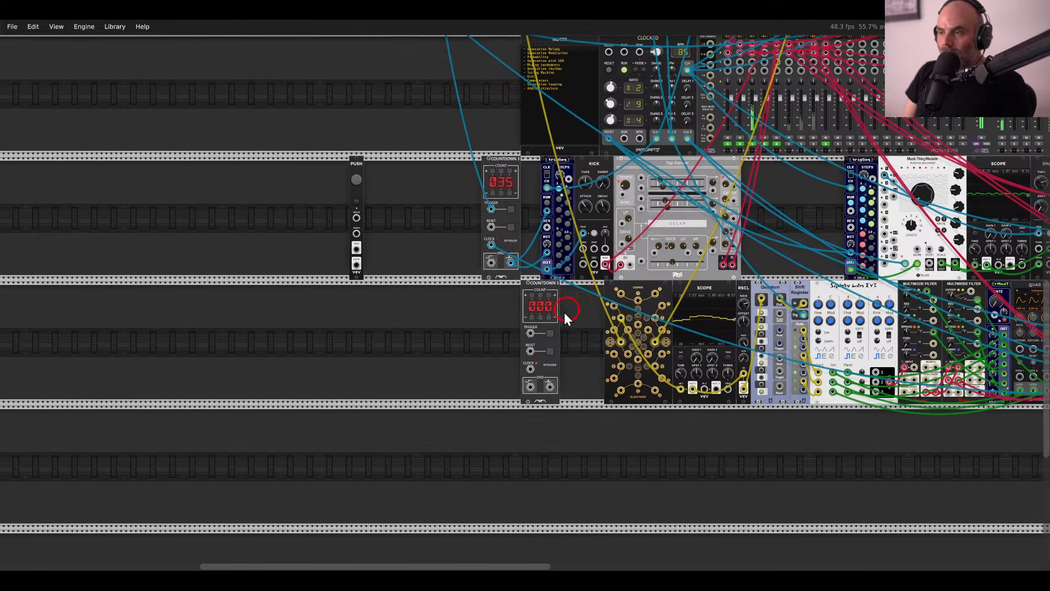
left_click_drag(563, 313, 415, 395)
left_click_drag(608, 303, 605, 336)
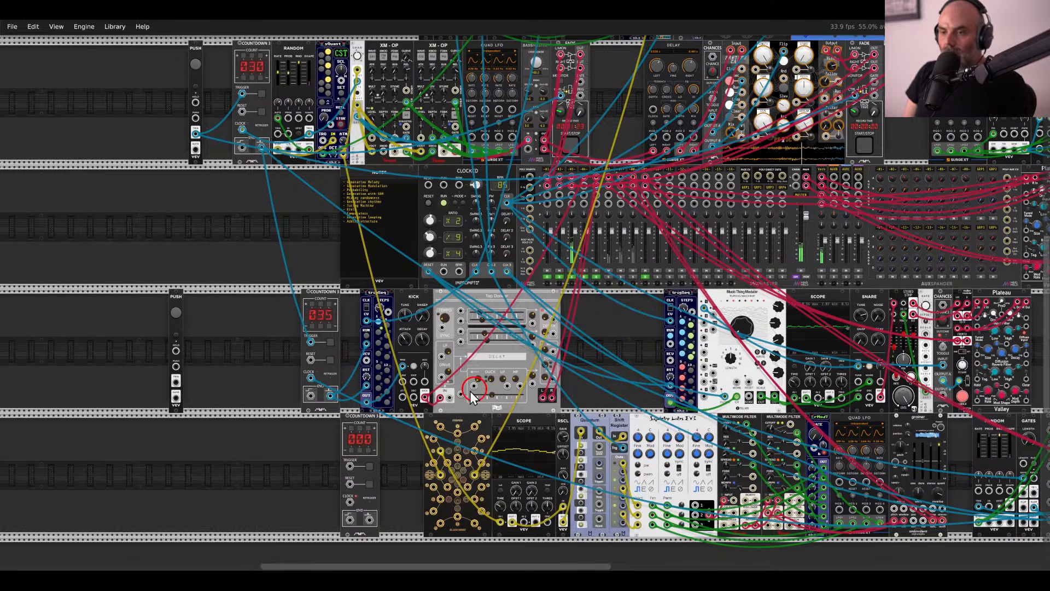
Move the new Countdown 3 and the unpatched Push up into the empty space before the noise module in Palette's row.
left_click_drag(355, 451, 220, 225)
scroll(139, 241, "up", 9)
scroll(191, 372, "down", 5)
left_click_drag(176, 405, 307, 92)
scroll(373, 88, "up", 5)
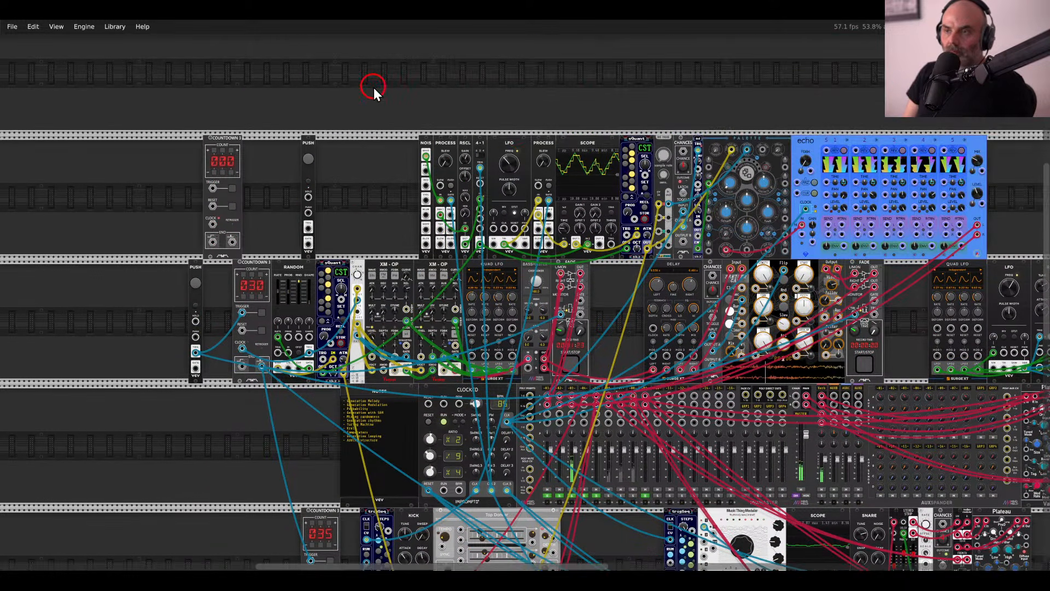
Make room between Palette and echo, and insert a Count Modula Fade module beside Palette.
scroll(829, 120, "up", 3)
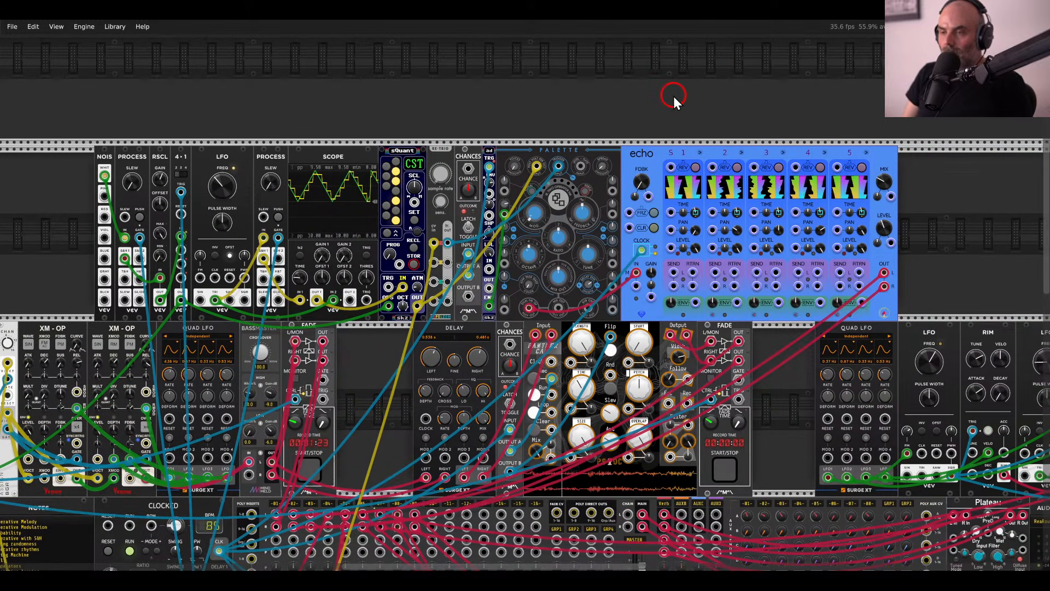
left_click_drag(650, 95, 741, 47)
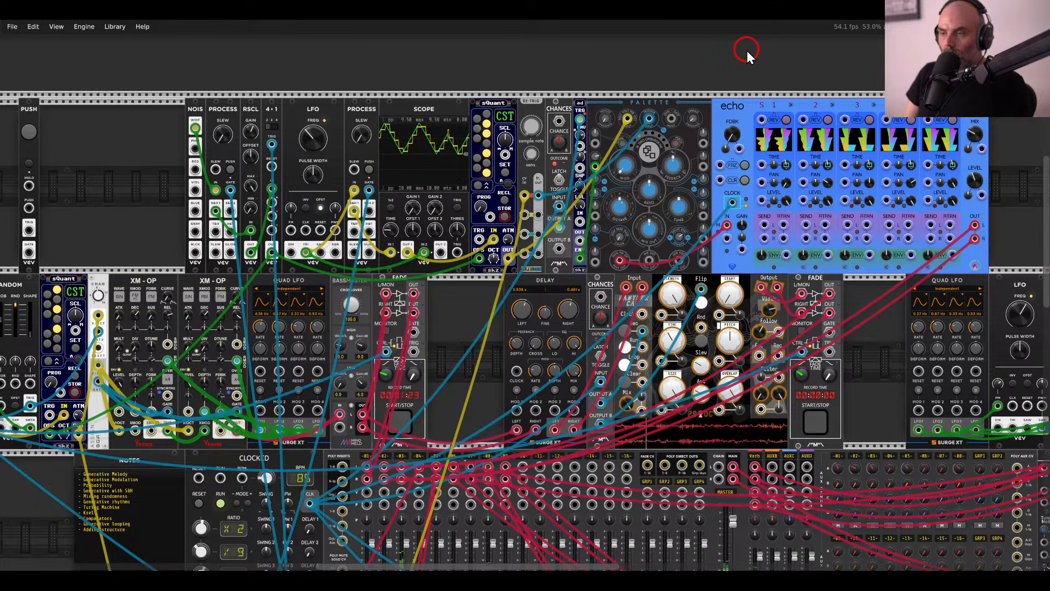
scroll(888, 120, "right", 7)
left_click_drag(899, 125, 734, 122)
left_click(669, 130)
right_click(644, 134)
type("fade")
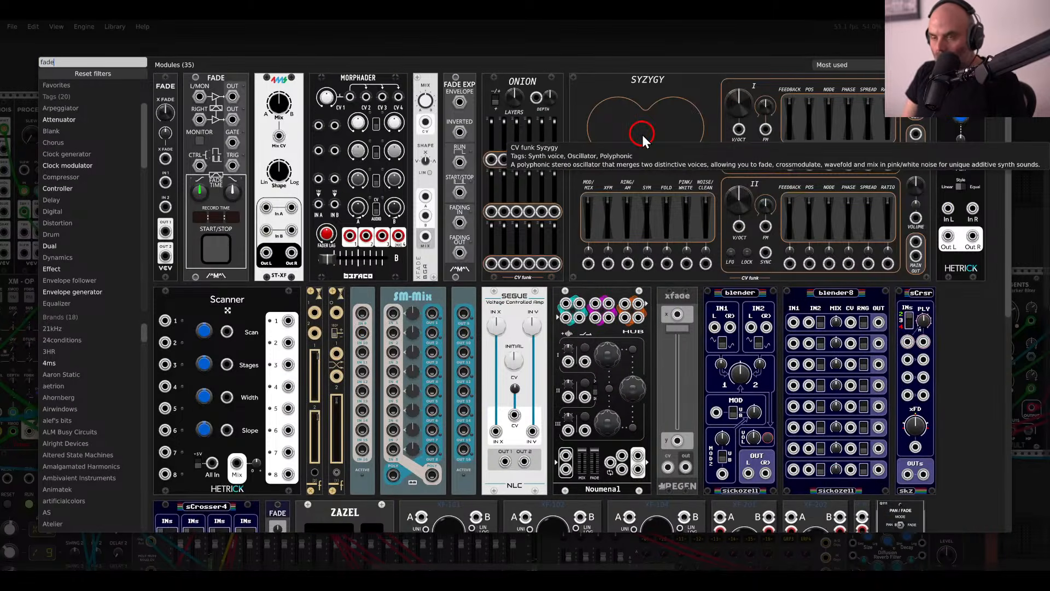
key("Escape")
scroll(617, 206, "up", 2)
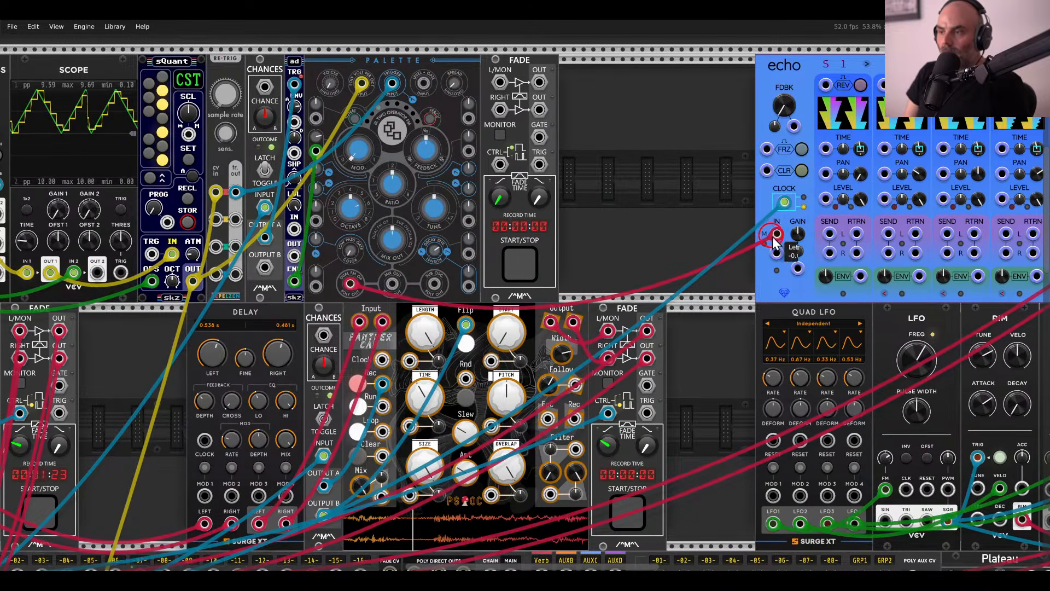
Route Palette's output through Fade's left input and Fade's output into echo's input, and place echo directly beside Fade.
mouse_move(777, 233)
left_mouse_down()
mouse_move(500, 83)
mouse_move(781, 215)
mouse_move(776, 234)
left_mouse_up()
scroll(696, 186, "down", 2)
left_click_drag(514, 165, 961, 171)
left_click_drag(918, 100, 755, 100)
left_click(823, 134)
left_click_drag(395, 112, 678, 130)
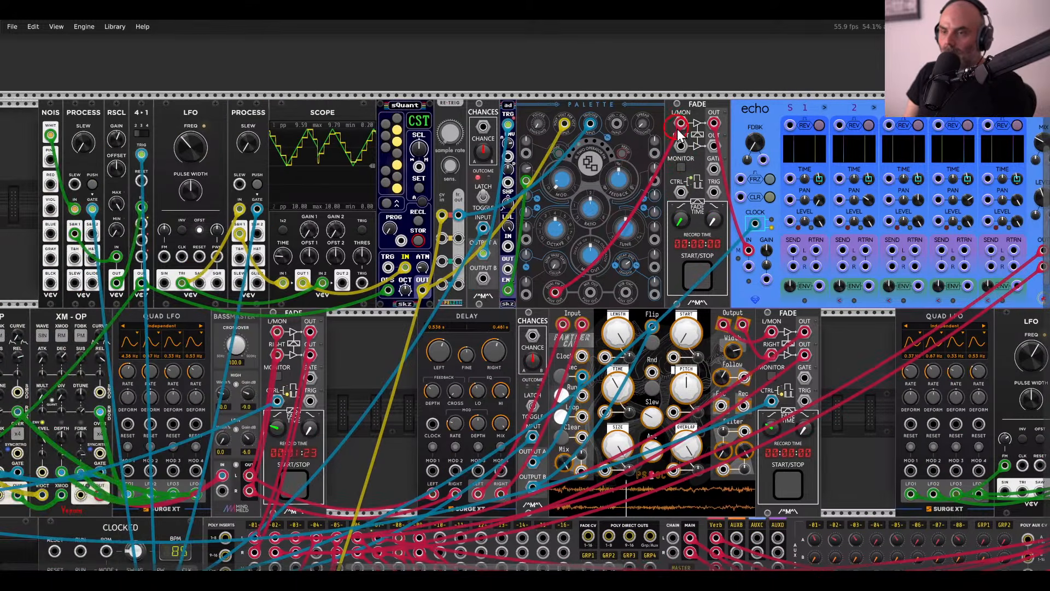
Raise the new Fade's fade-in time, set its fade-out time to about 2.5 s, and change its Control Input Mode.
scroll(684, 206, "up", 3)
left_click_drag(681, 224, 682, 190)
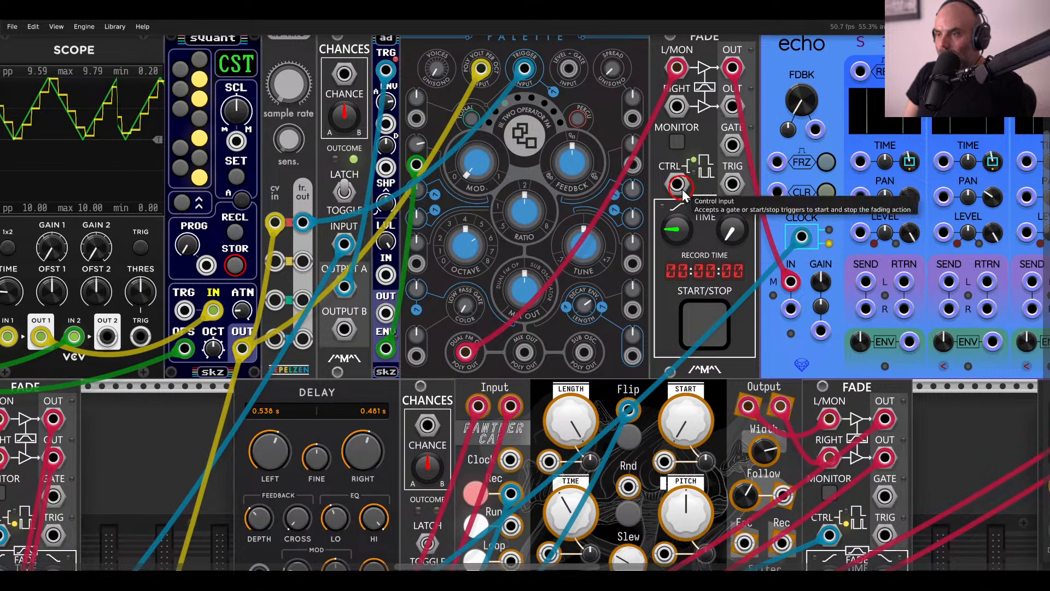
left_click_drag(731, 231, 732, 188)
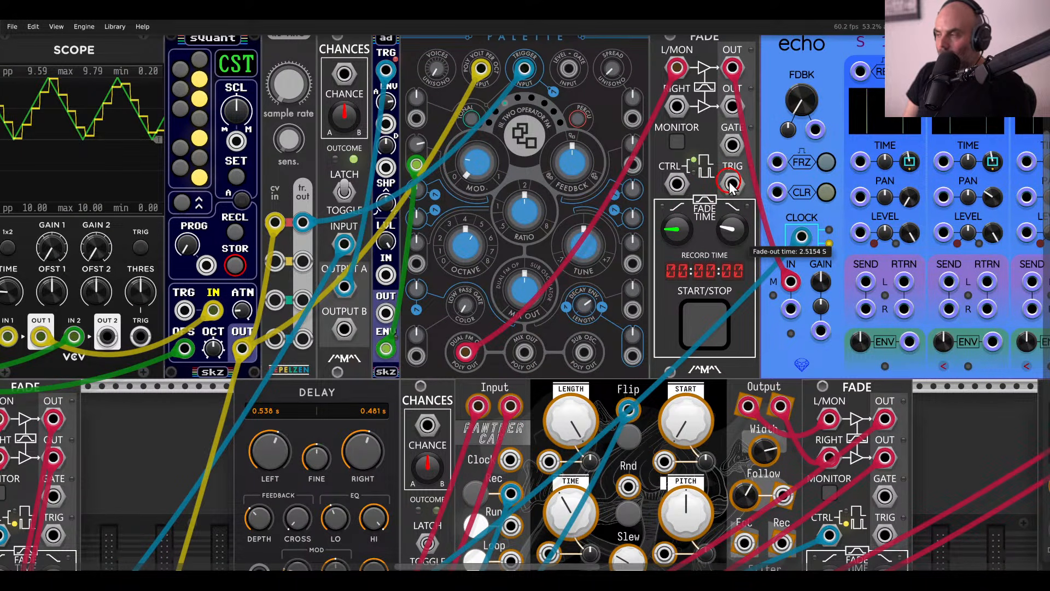
scroll(695, 193, "down", 5)
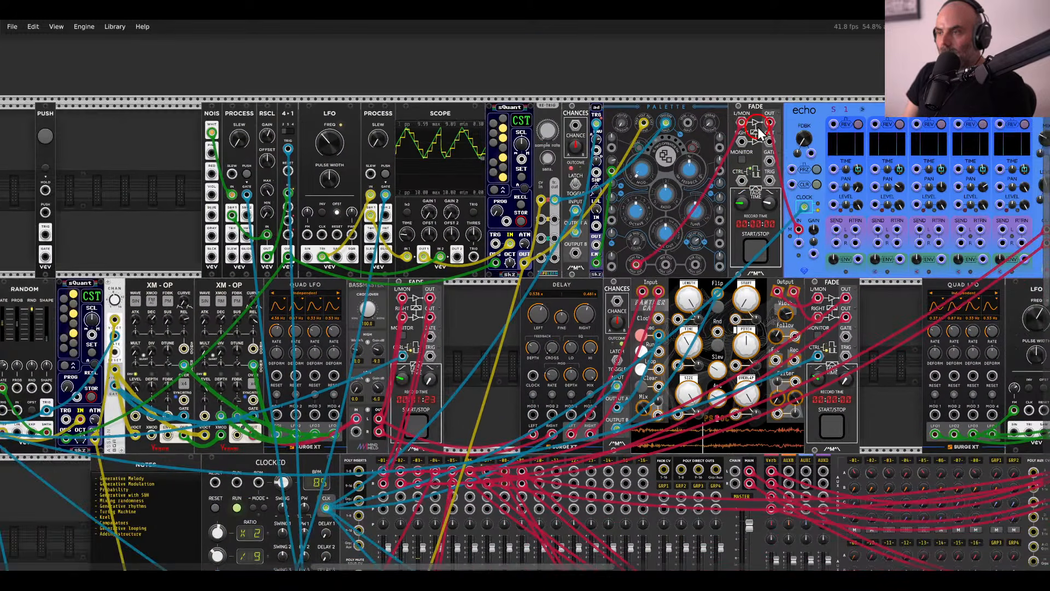
right_click(758, 133)
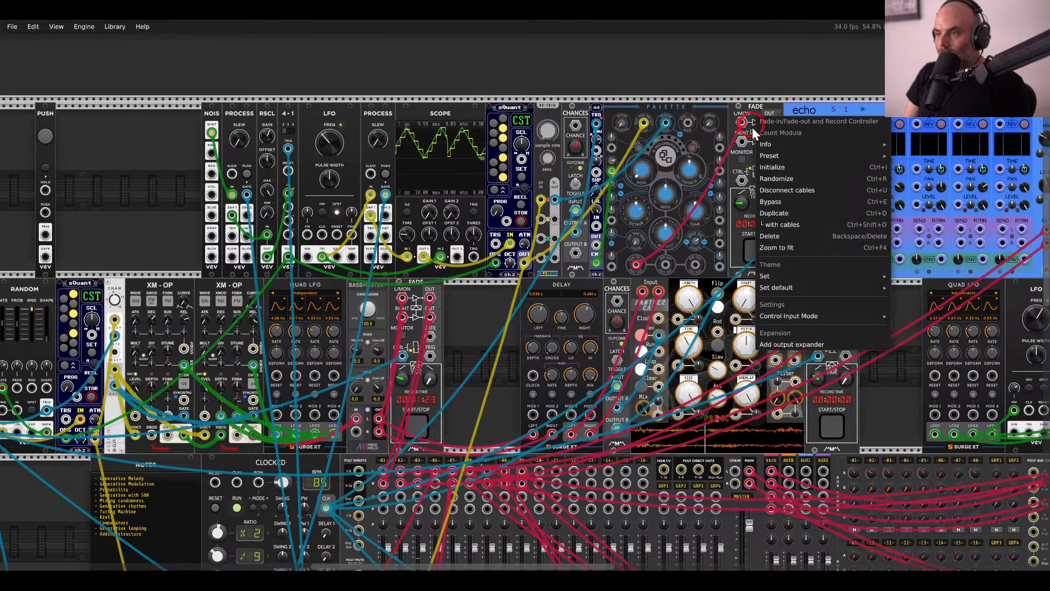
mouse_move(831, 316)
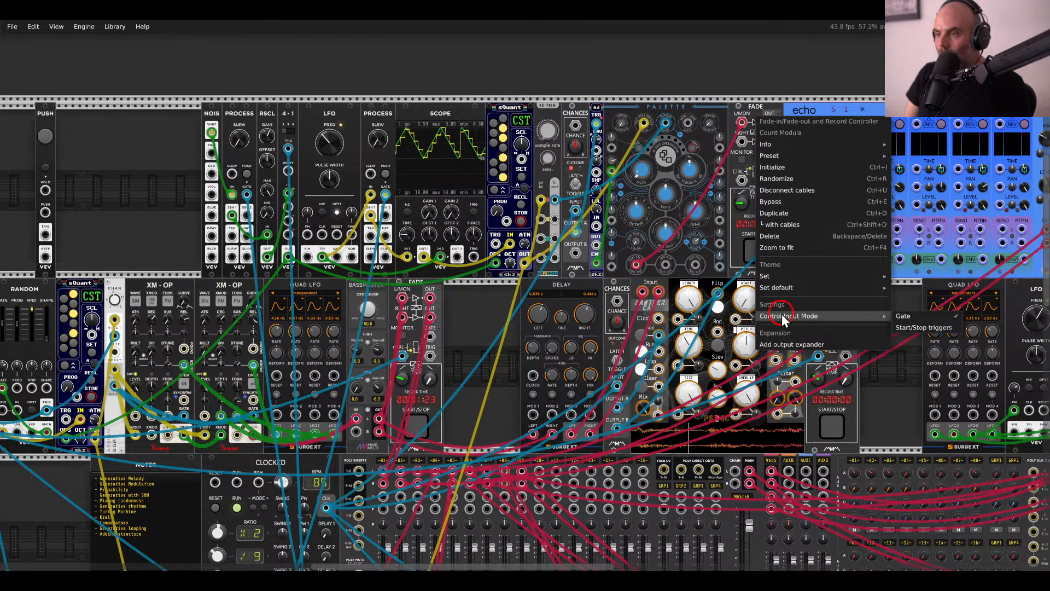
left_click(912, 317)
Patch the end trigger output of the kick's Countdown 3 into the trigger input of the Countdown 3 in Palette's row.
scroll(517, 103, "down", 5)
scroll(517, 104, "up", 5)
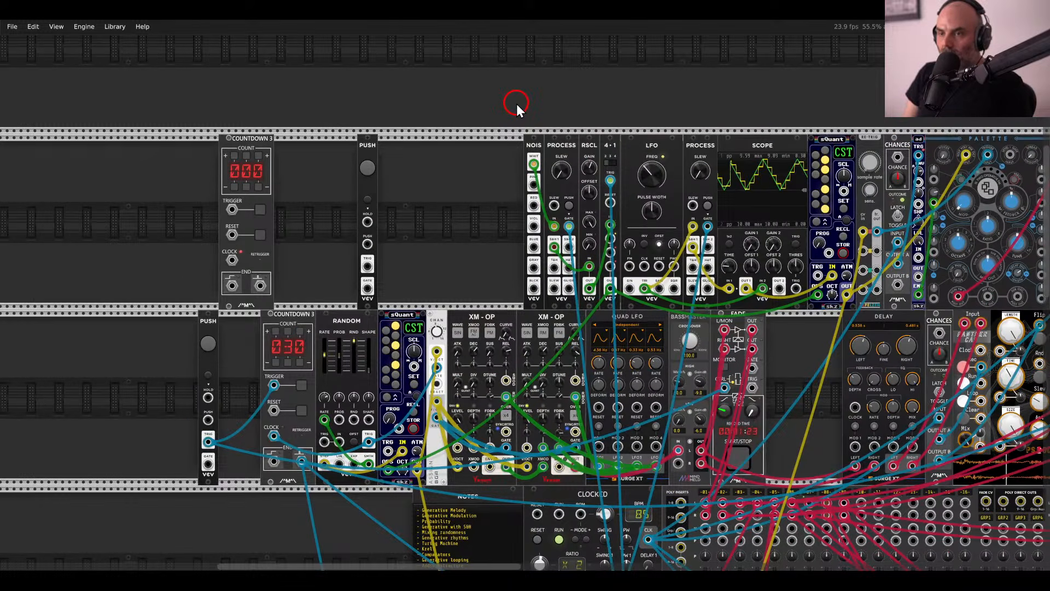
left_click_drag(507, 207, 416, 42)
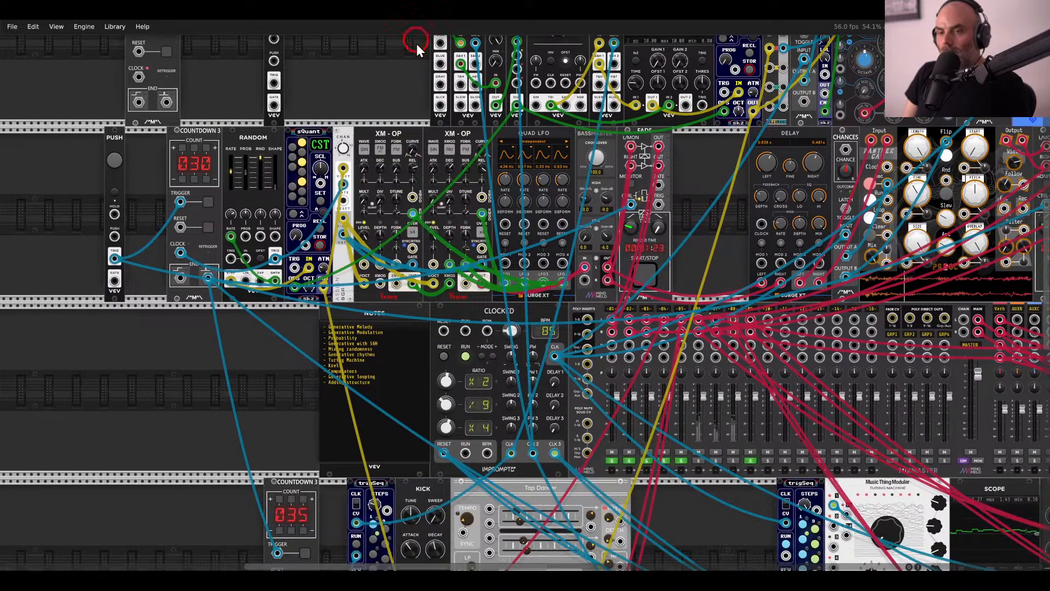
scroll(380, 181, "down", 1)
left_click_drag(317, 347, 321, 213)
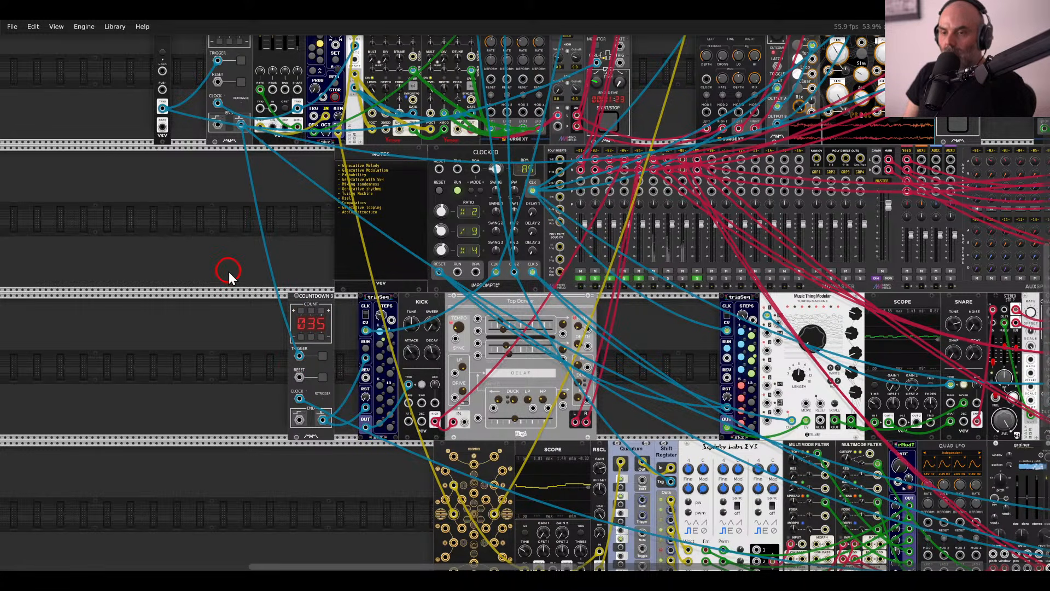
scroll(229, 272, "up", 5)
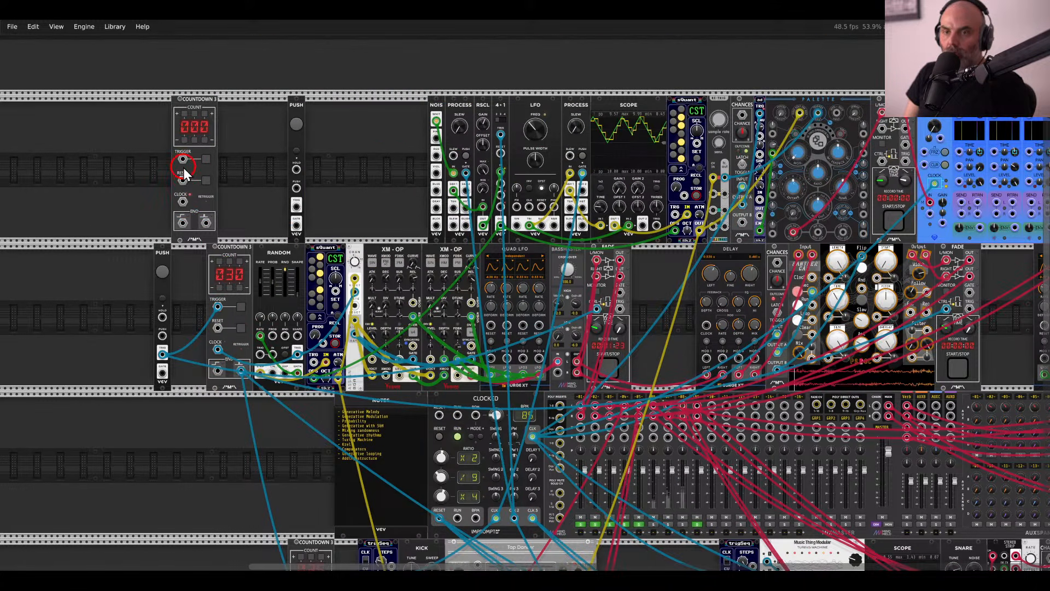
left_click_drag(182, 159, 244, 483)
scroll(244, 484, "down", 5)
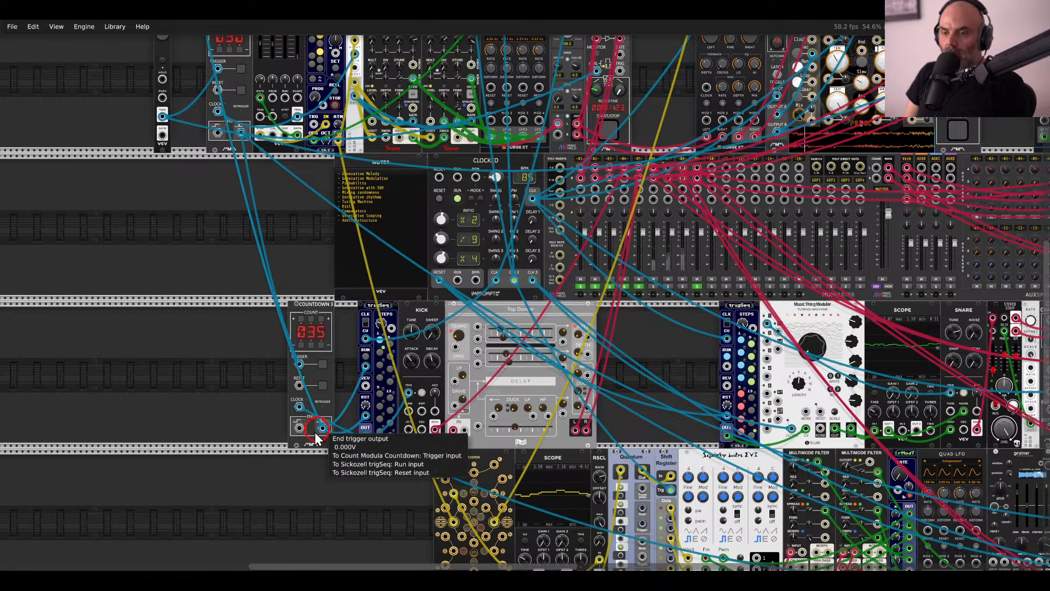
Clock the Countdown 3 in Palette's row from Random's trigger output and set its count to 040.
scroll(257, 466, "up", 4)
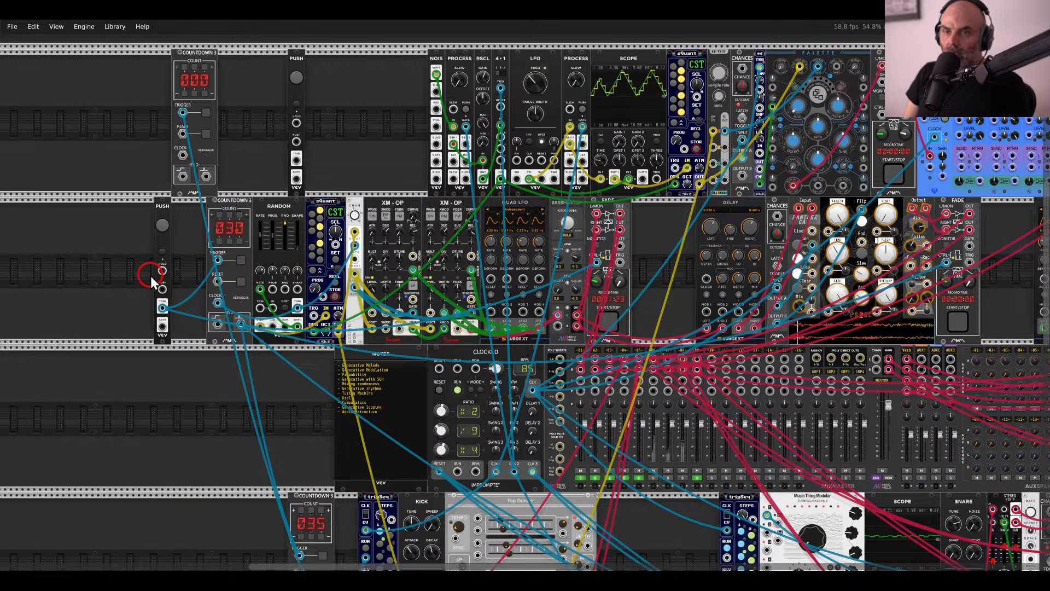
scroll(241, 137, "up", 3)
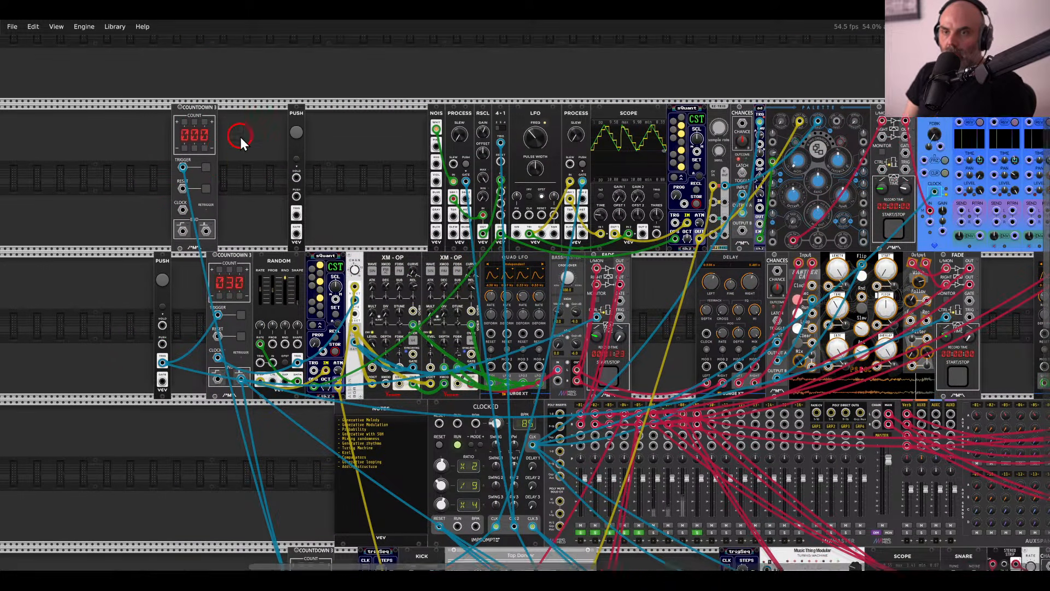
scroll(218, 186, "up", 1)
left_click_drag(176, 248, 313, 429)
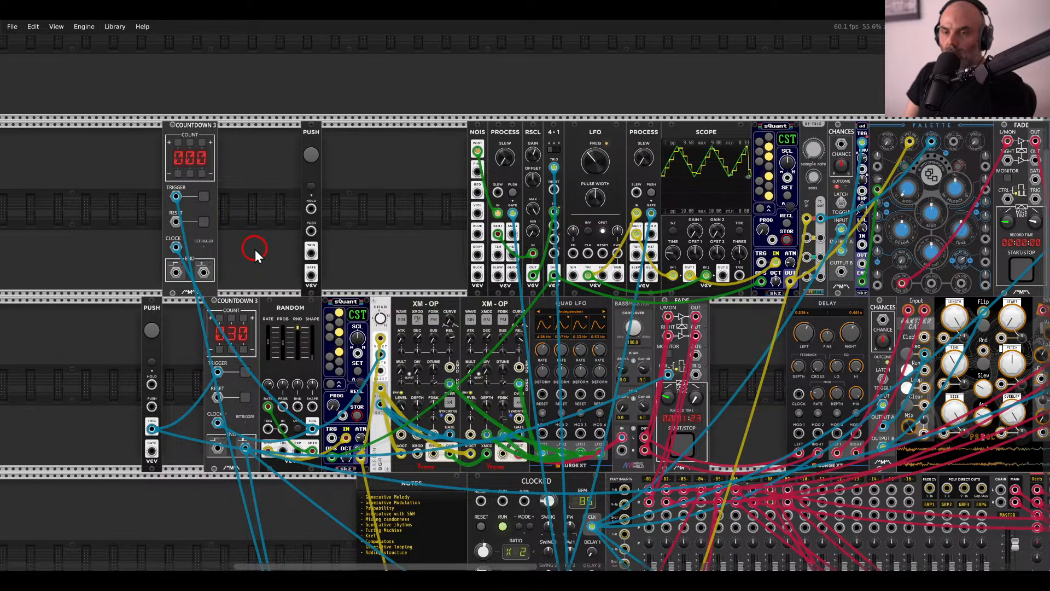
left_click(190, 141)
left_click(190, 141)
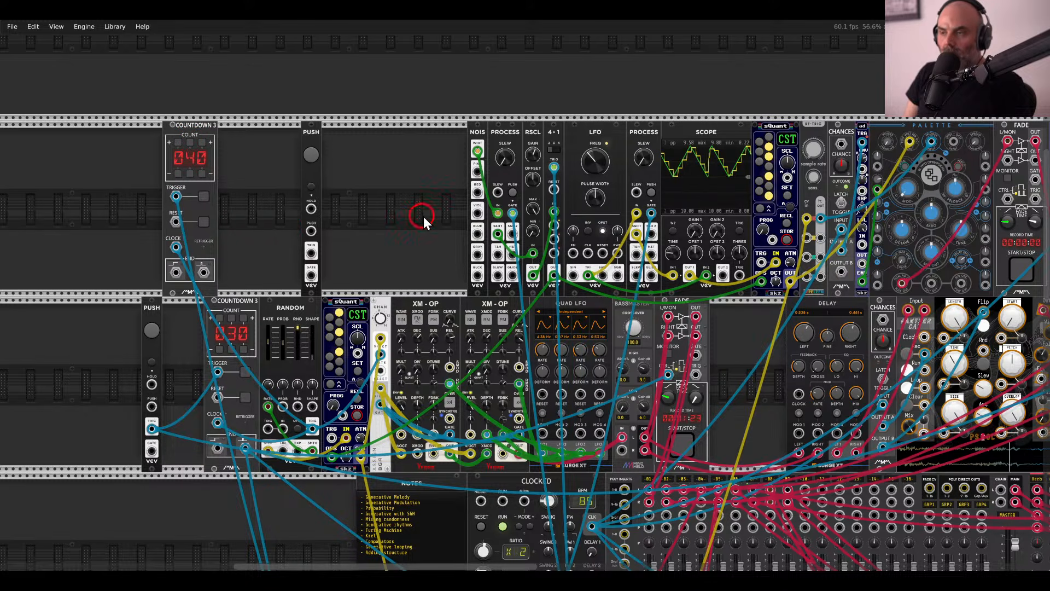
Patch that Countdown 3's end trigger output into the control input of the Fade between Palette and echo.
left_click_drag(425, 214, 343, 201)
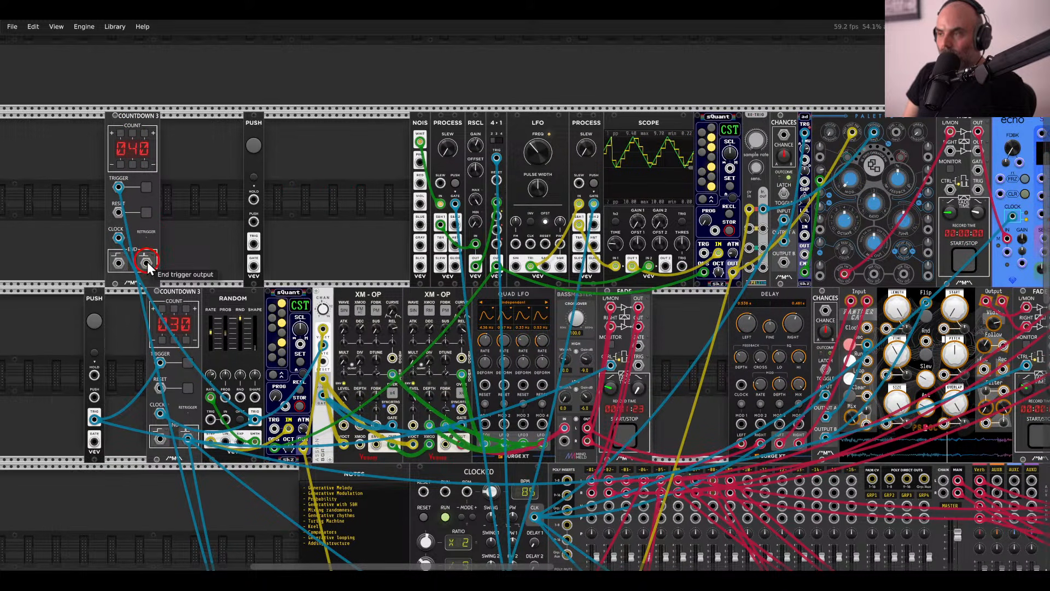
left_click_drag(146, 262, 738, 208)
left_click_drag(951, 190, 897, 248)
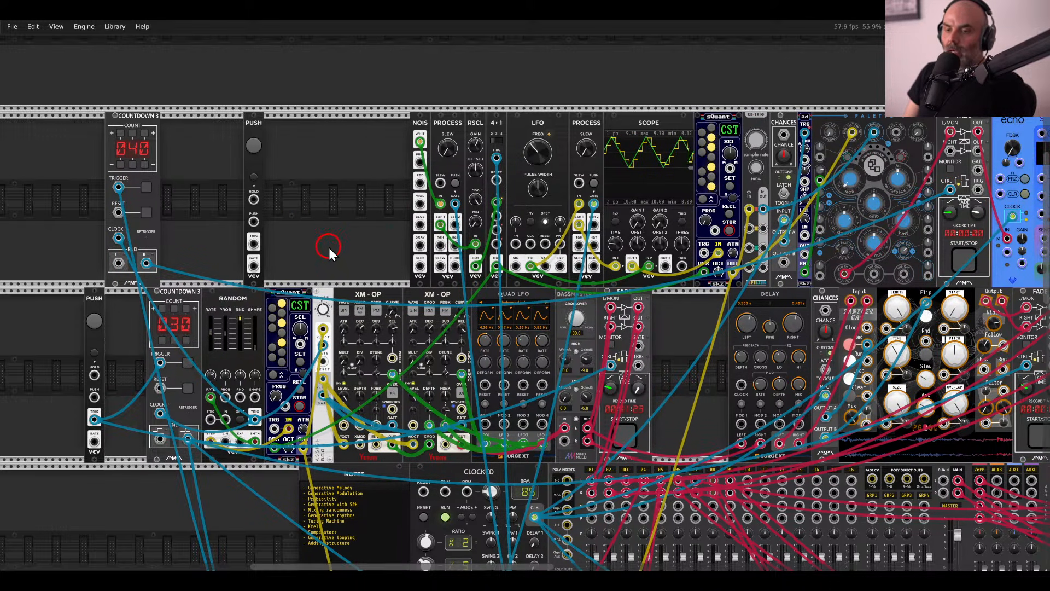
Move the kick's Countdown 3 away from trigSeq to leave a gap between them.
left_click_drag(329, 247, 484, 143)
scroll(462, 335, "down", 2)
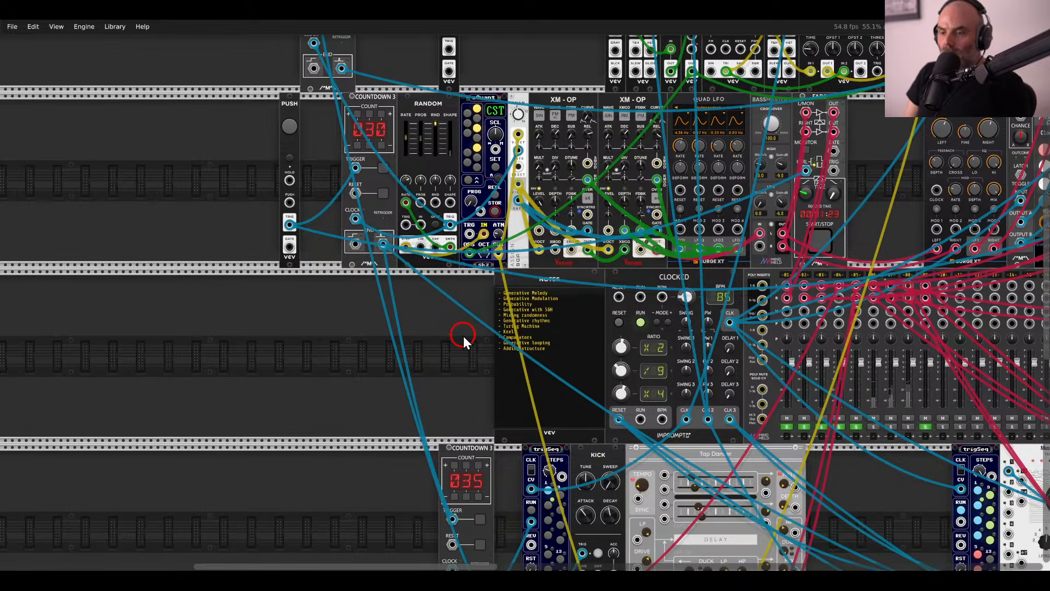
left_click_drag(465, 380, 434, 281)
left_click_drag(442, 317, 381, 324)
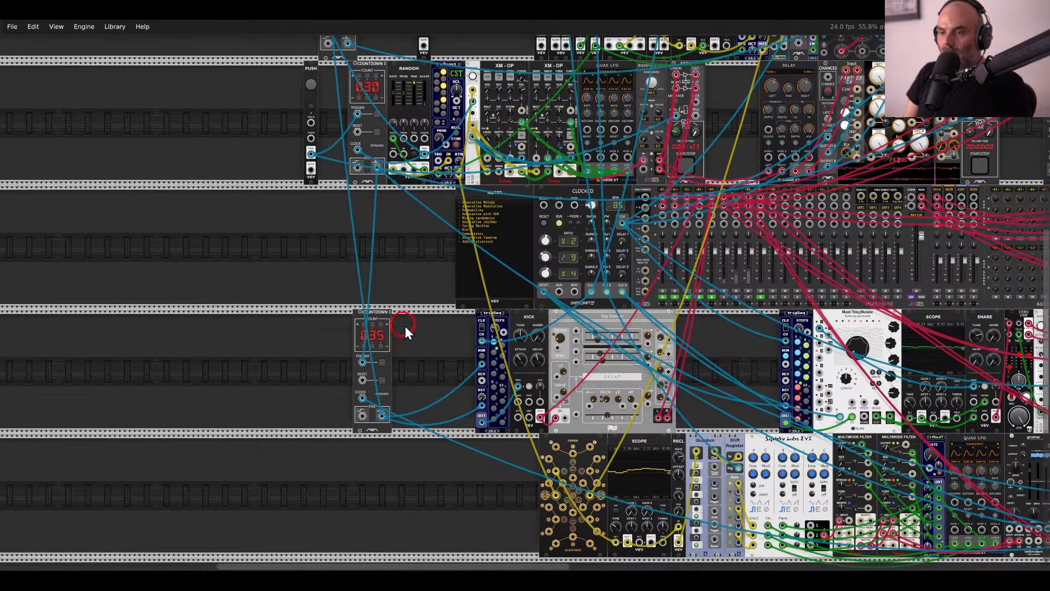
Add a VCV Mix module beside trigSeq in the kick's row and place a duplicate of it alongside.
right_click(429, 338)
type("mixer")
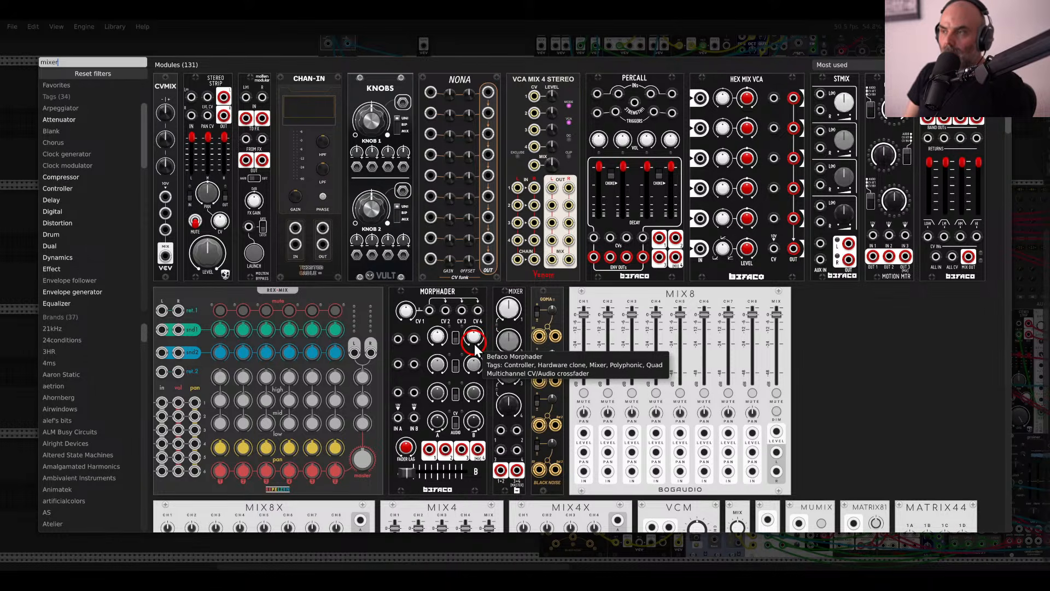
scroll(513, 302, "down", 8)
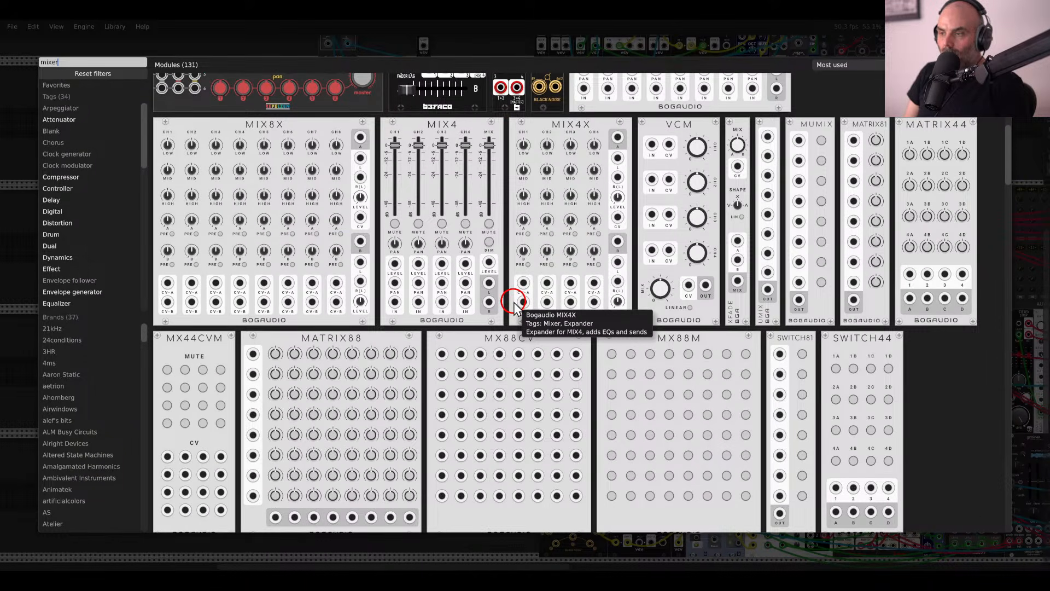
scroll(513, 301, "down", 15)
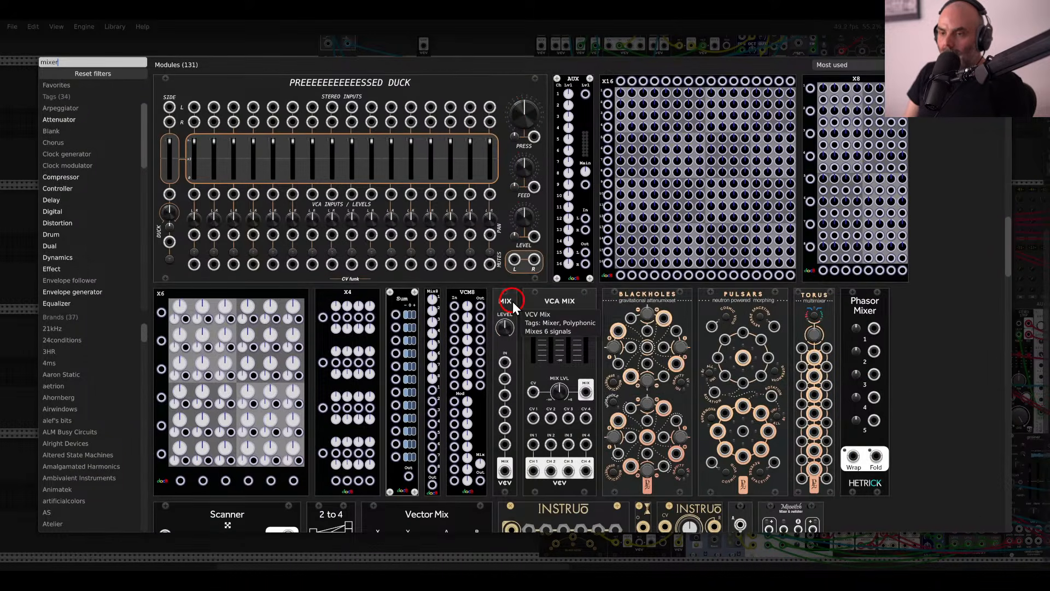
left_click_drag(513, 301, 457, 337)
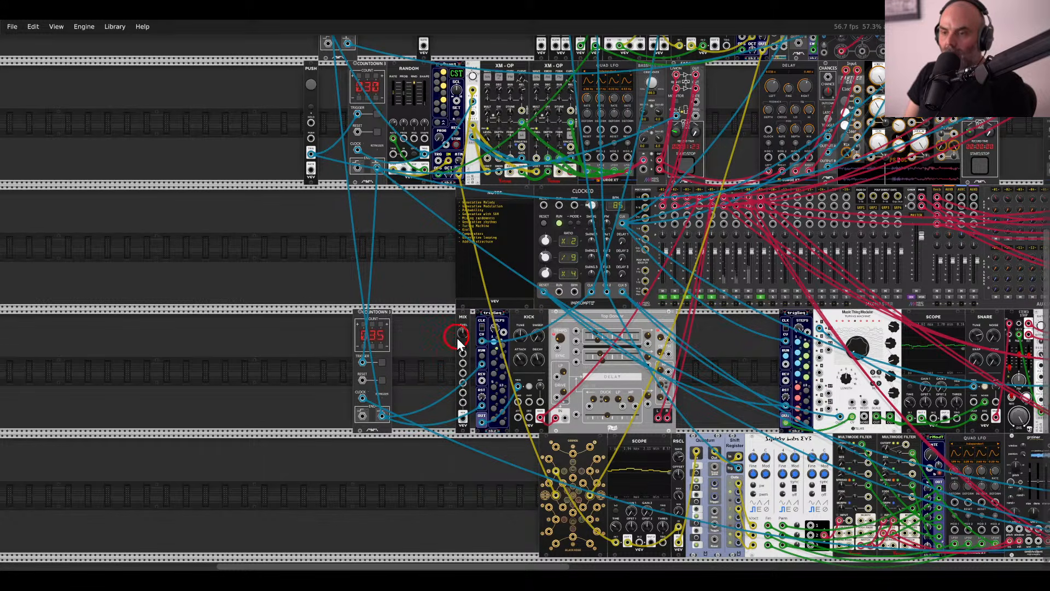
scroll(428, 362, "up", 5)
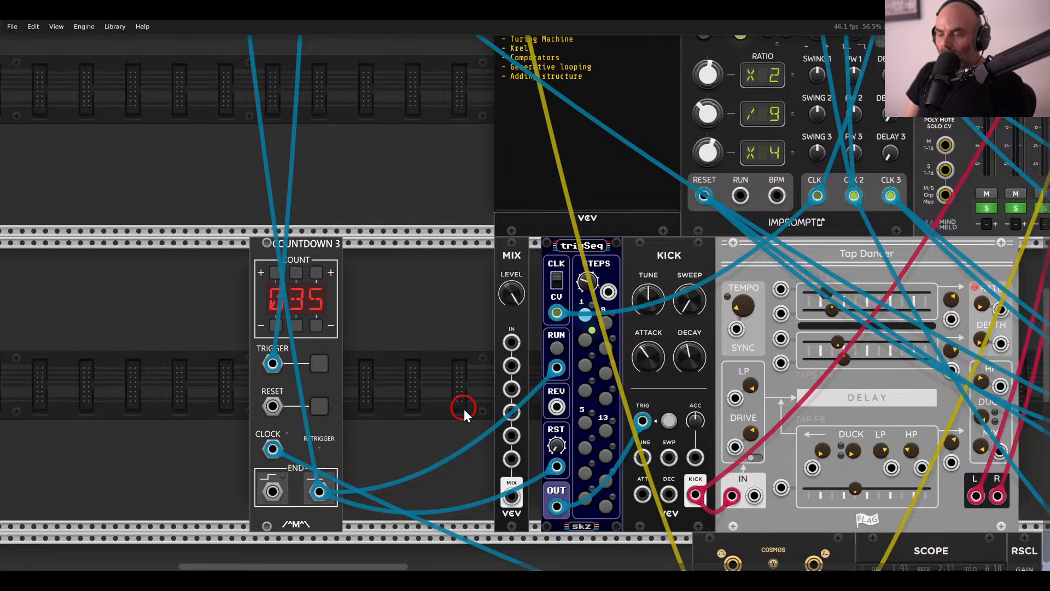
left_click_drag(464, 406, 424, 353)
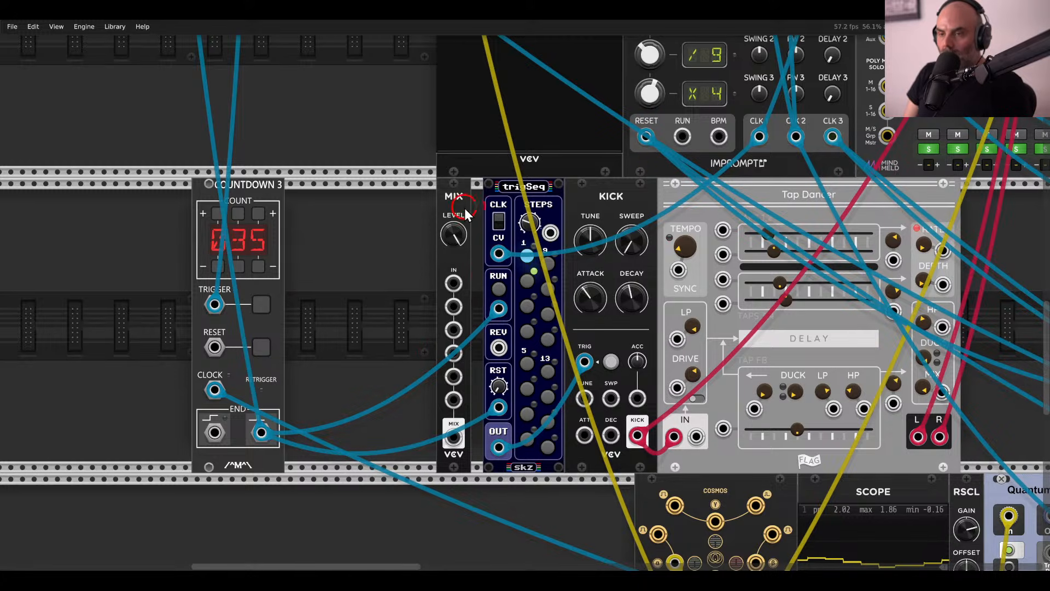
left_click_drag(464, 208, 435, 195)
key("ctrl+d")
Route the kick Countdown 3's end trigger through the first Mix into trigSeq's run input and through the second Mix into its reset input.
left_click_drag(496, 307, 430, 285)
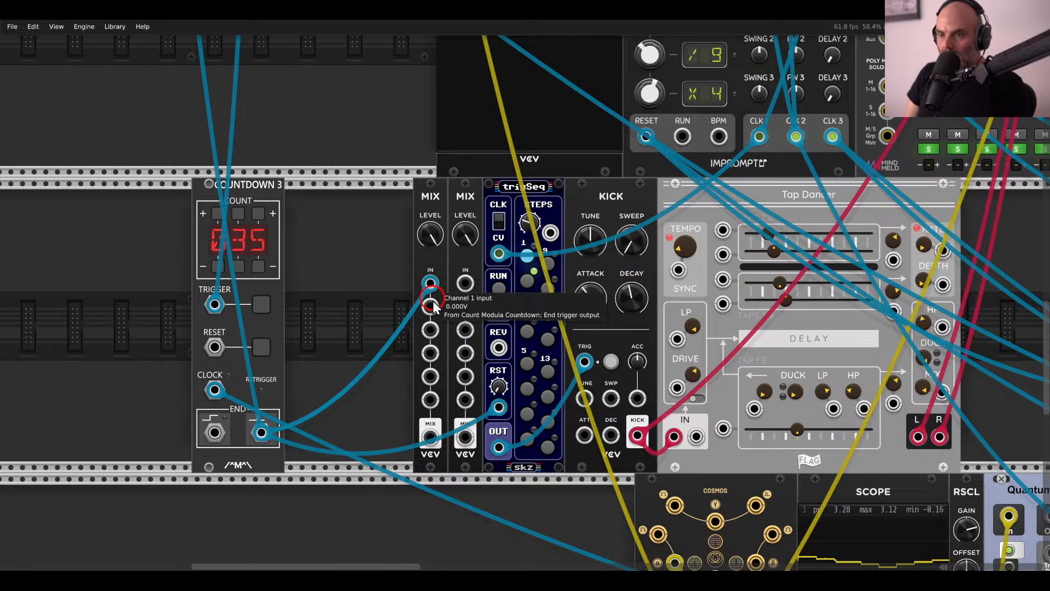
left_click_drag(432, 439, 498, 307)
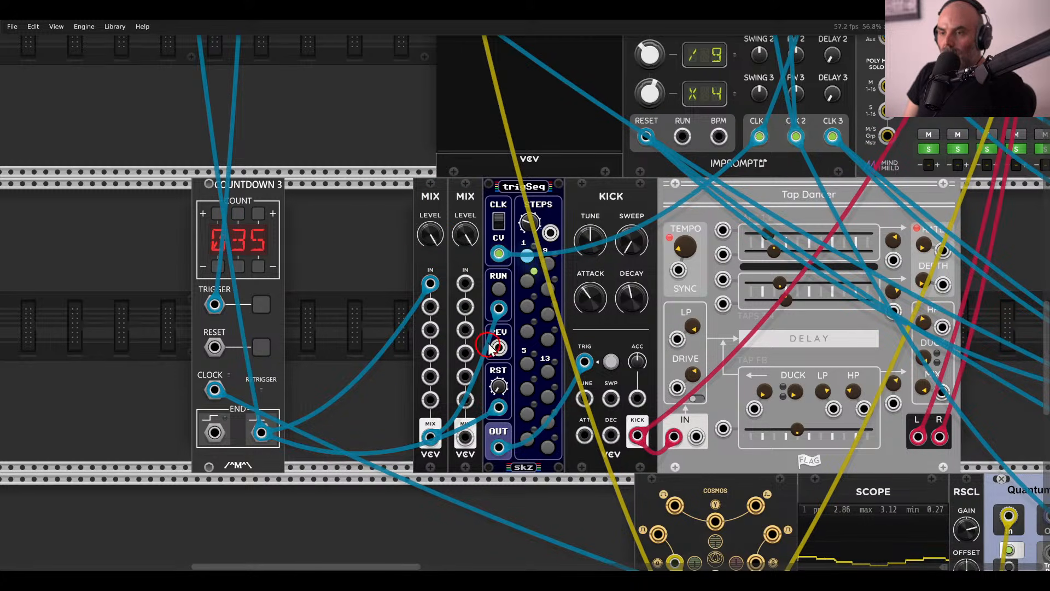
left_click_drag(498, 407, 465, 283)
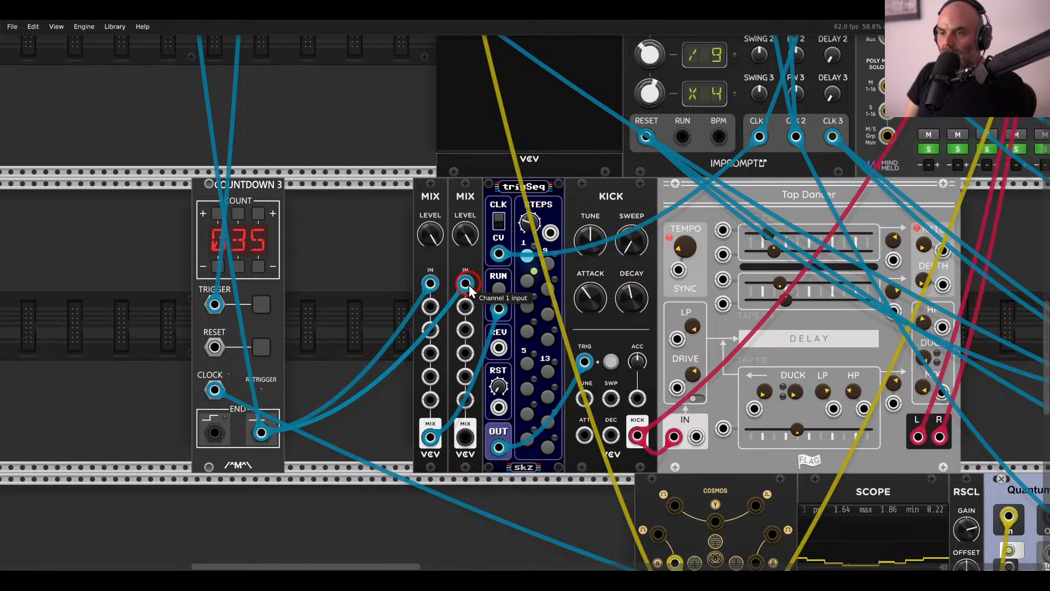
left_click_drag(465, 439, 498, 405)
Patch the end trigger output of the Countdown 3 in Random's row into channel 2 of the first Mix beside trigSeq.
scroll(359, 250, "down", 4)
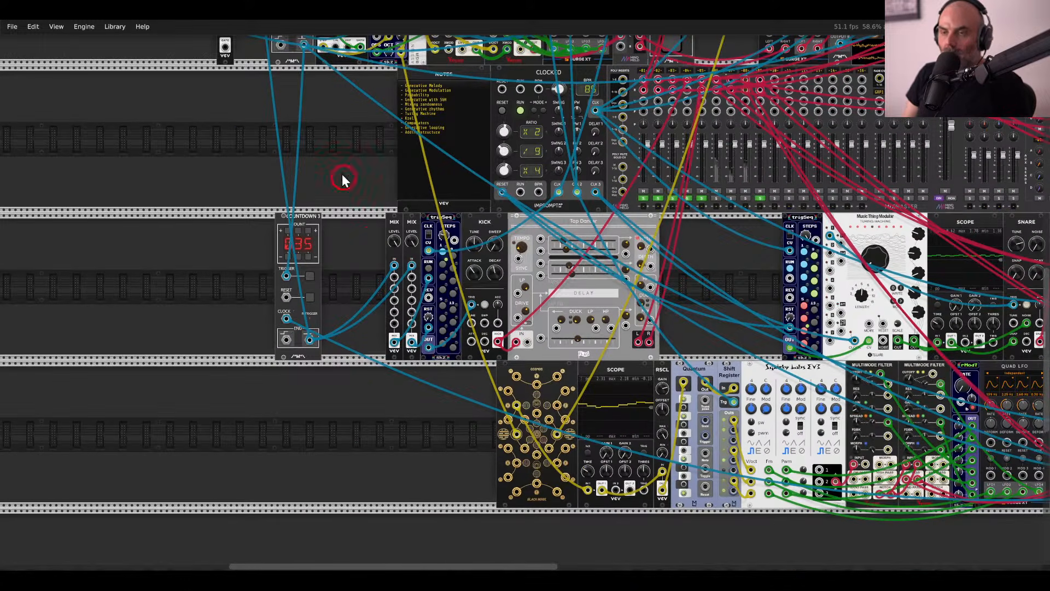
left_click_drag(339, 102, 501, 428)
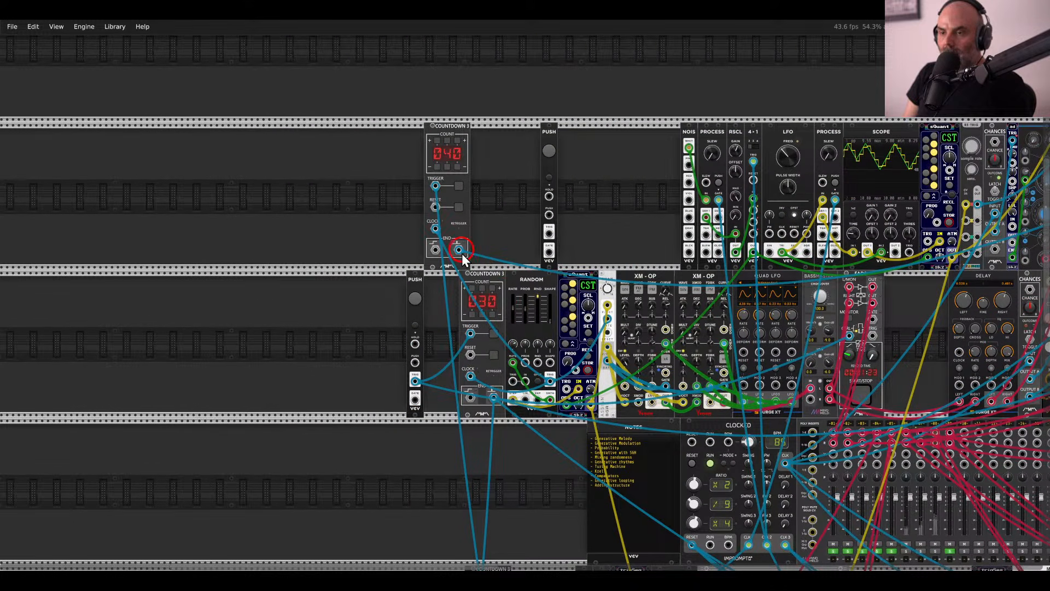
scroll(507, 335, "down", 3)
left_click_drag(580, 469, 493, 234)
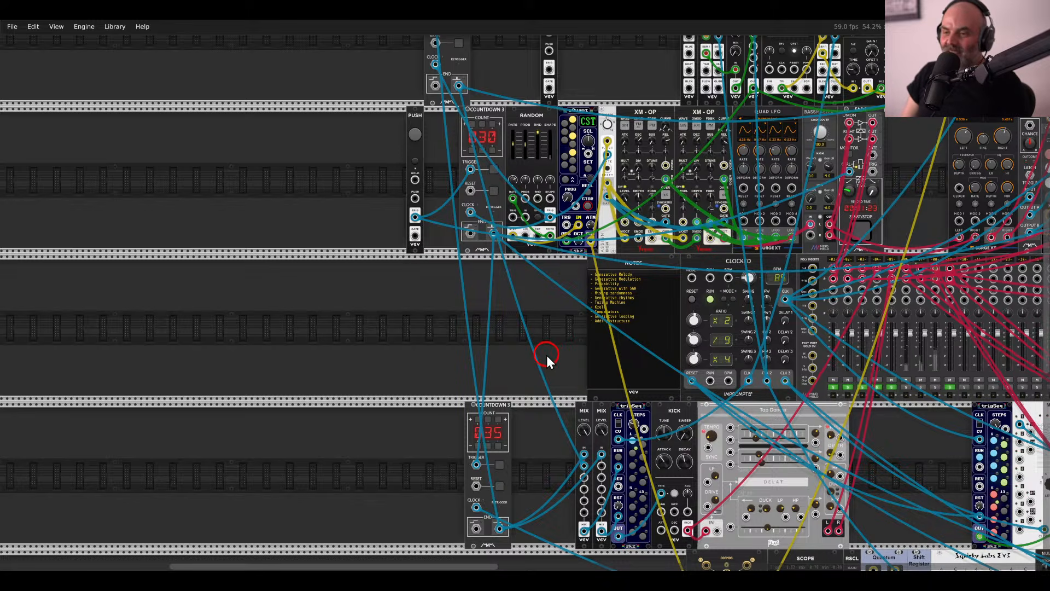
Add another Countdown 3 to Palette's row and patch the 040 Countdown 3's end trigger output into its trigger input.
scroll(547, 346, "down", 5)
scroll(362, 291, "up", 3)
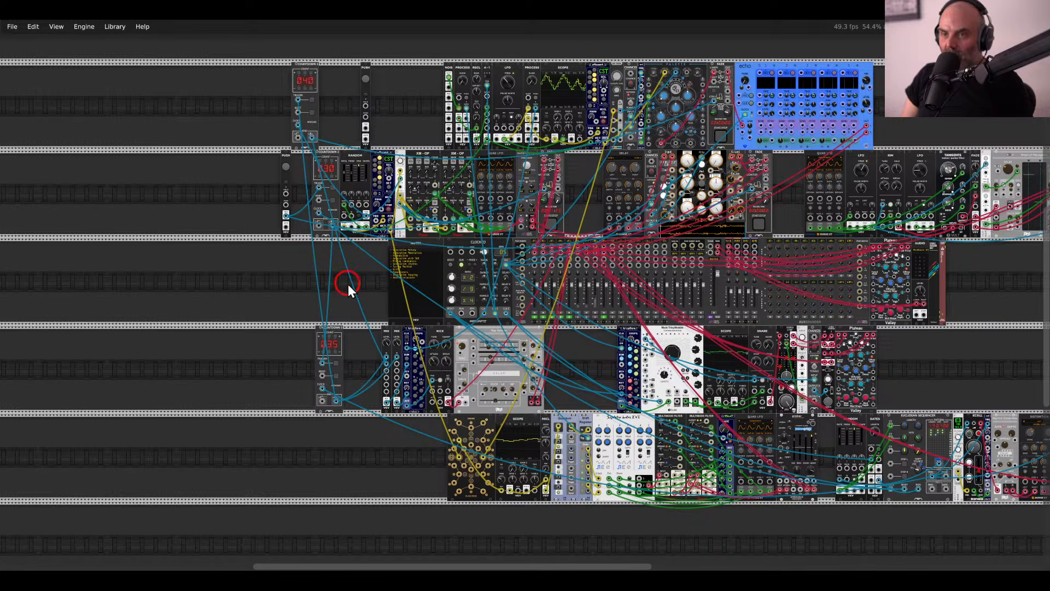
scroll(334, 155, "up", 2)
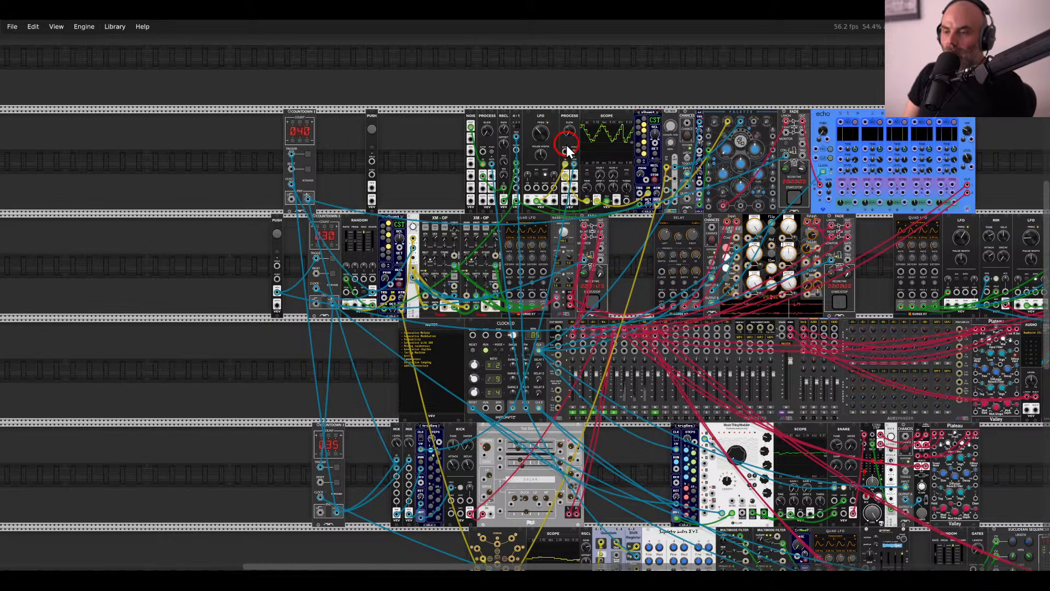
double_click(258, 347)
type("counter")
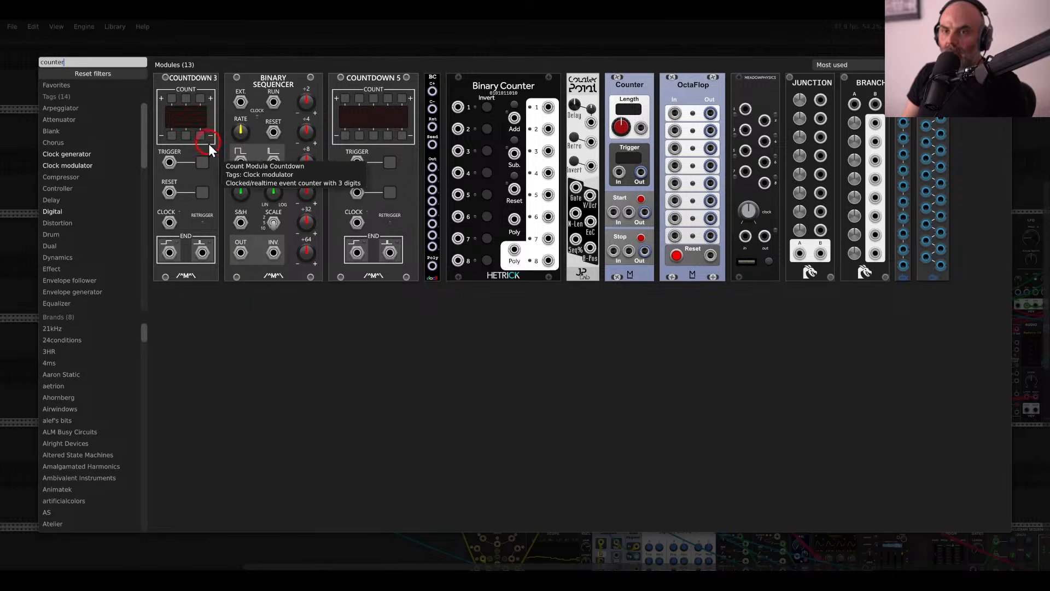
left_click_drag(208, 143, 310, 198)
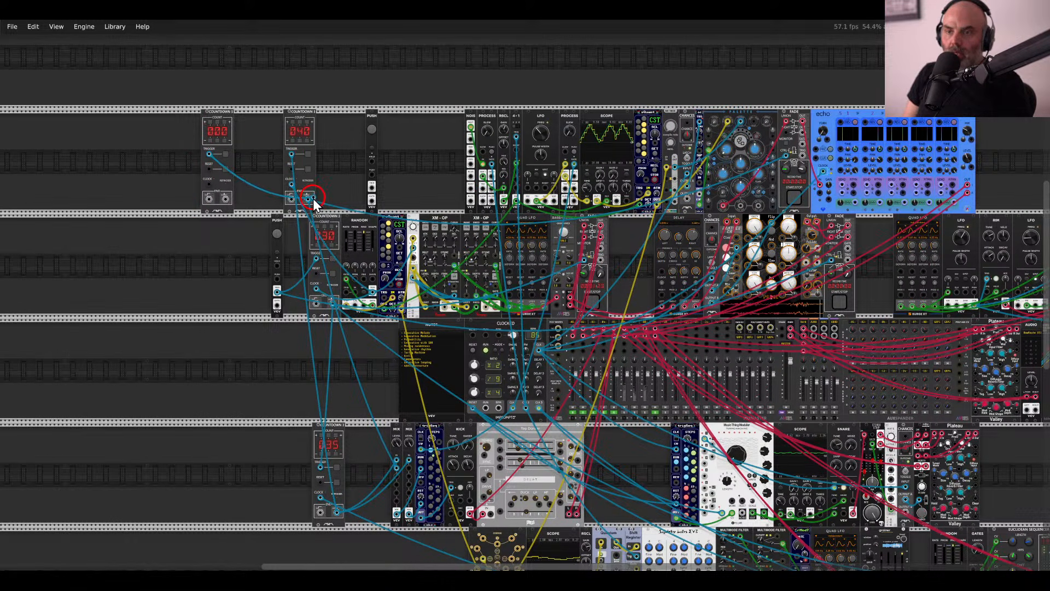
Set the new Countdown 3's count to 045.
left_click(218, 122)
left_click(218, 122)
left_click(217, 122)
left_click(217, 122)
left_click(226, 123)
left_click(225, 123)
left_click(225, 123)
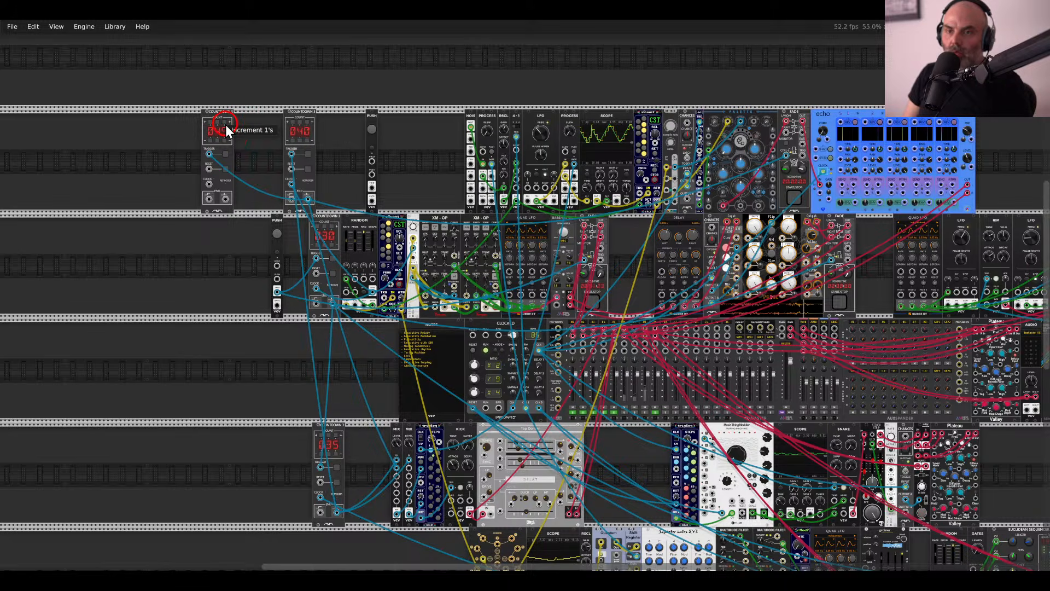
left_click(226, 123)
left_click(225, 123)
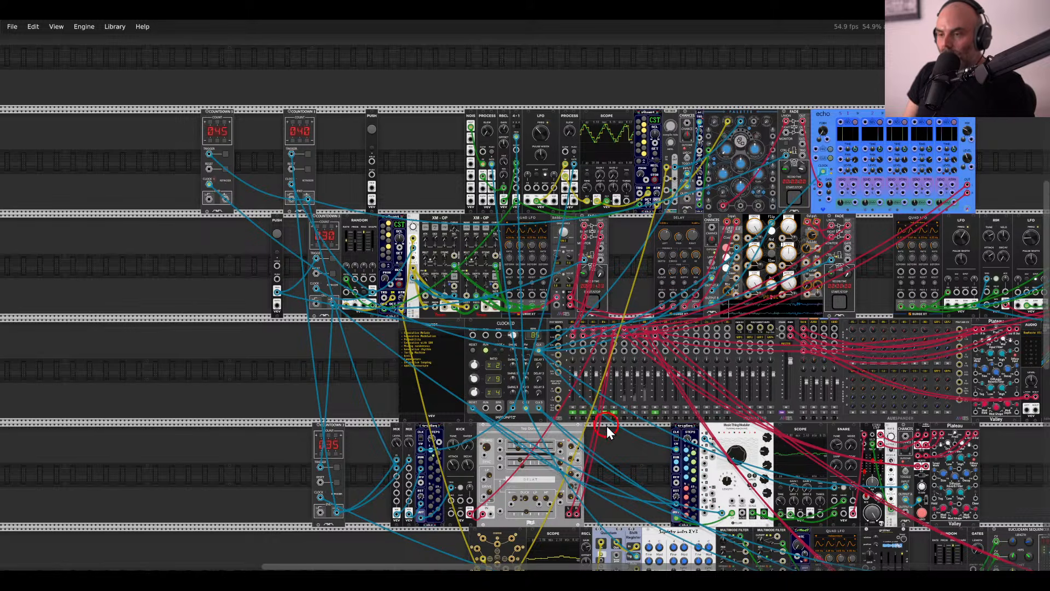
Solo mixer tracks 06 and 07 and set the new Countdown 3's count to 015.
left_click(625, 412)
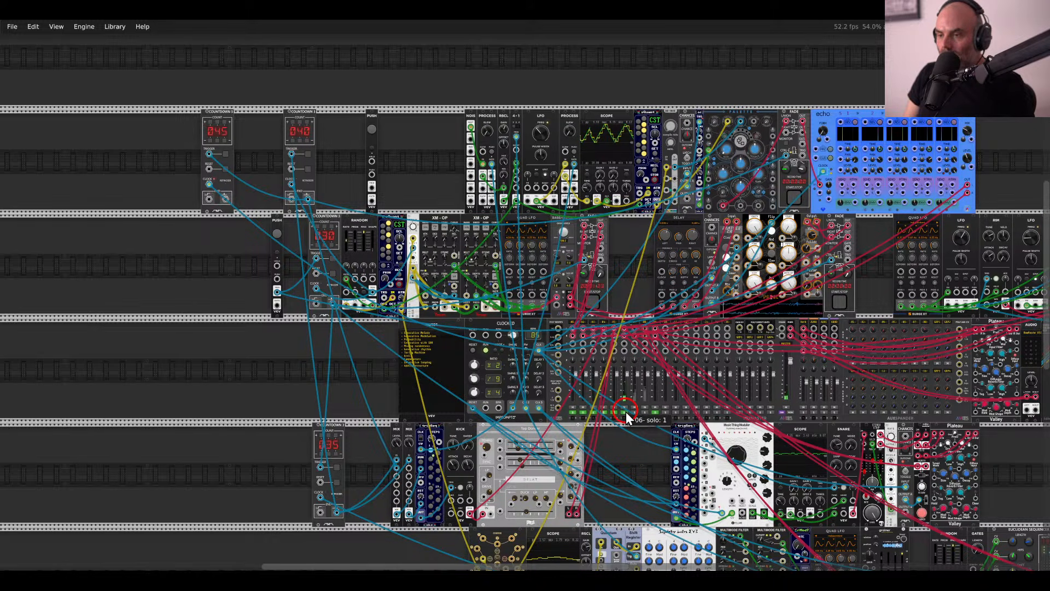
left_click(216, 143)
left_click(216, 143)
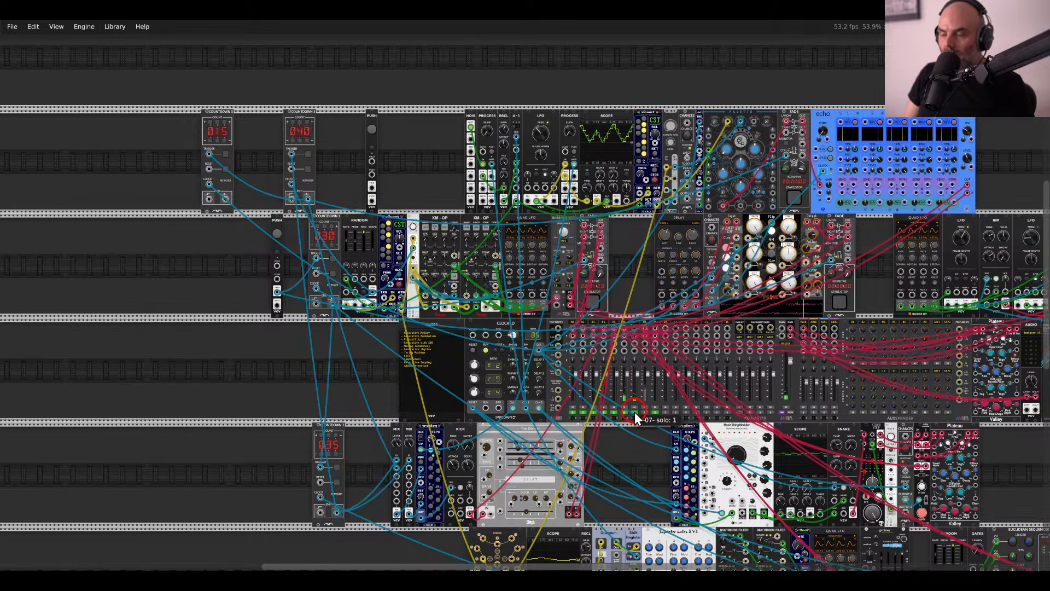
Add a Count Modula Fade module beside Plateau at the end of the snare's row.
scroll(635, 412, "up", 3)
scroll(635, 412, "down", 3)
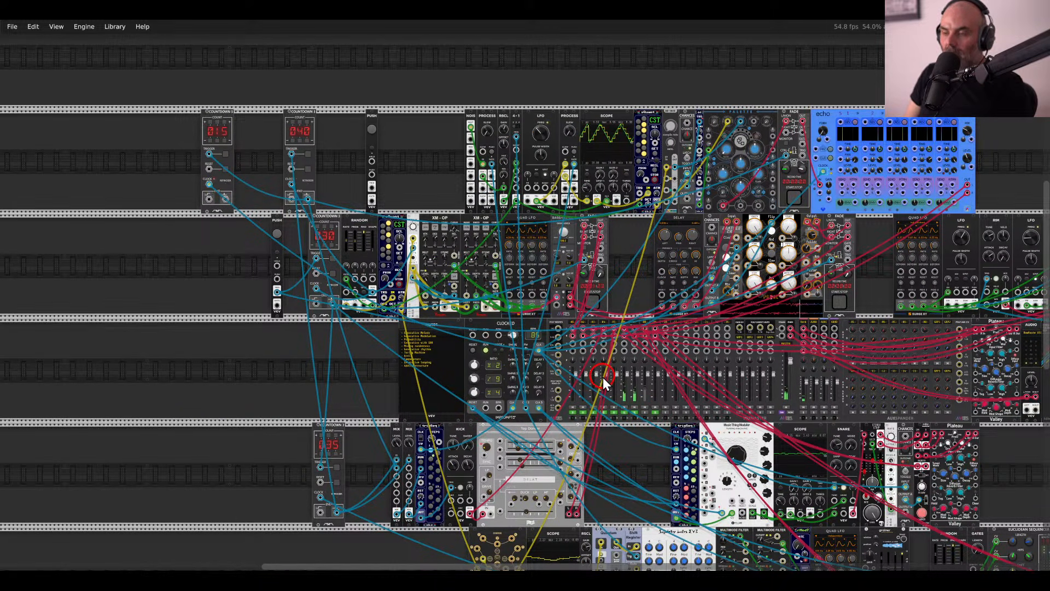
scroll(405, 363, "up", 3)
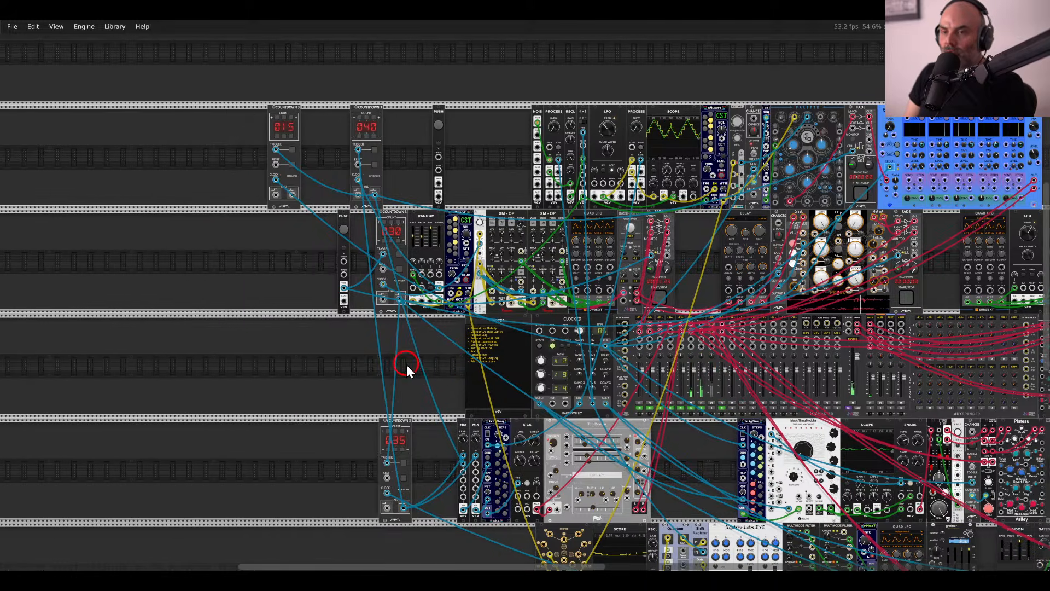
left_click_drag(444, 370, 28, 244)
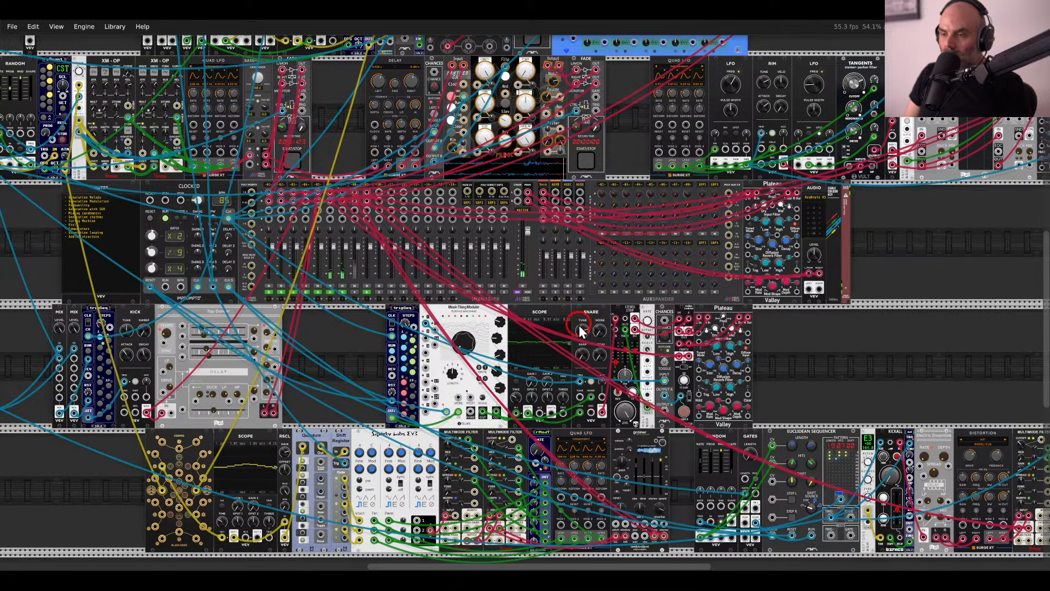
left_click_drag(806, 356, 848, 332)
scroll(691, 316, "up", 3)
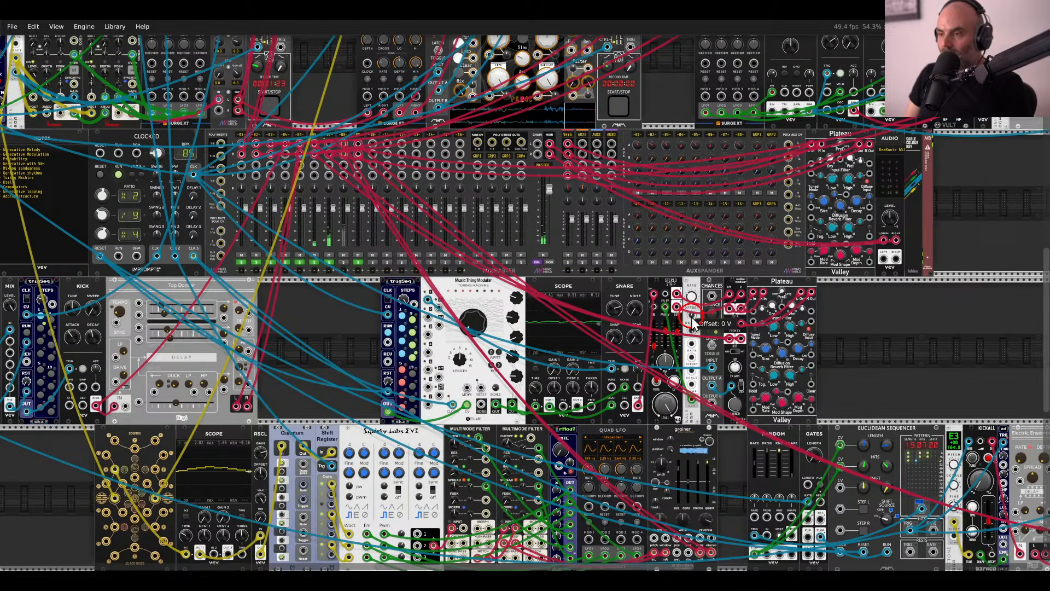
scroll(769, 323, "down", 3)
right_click(848, 330)
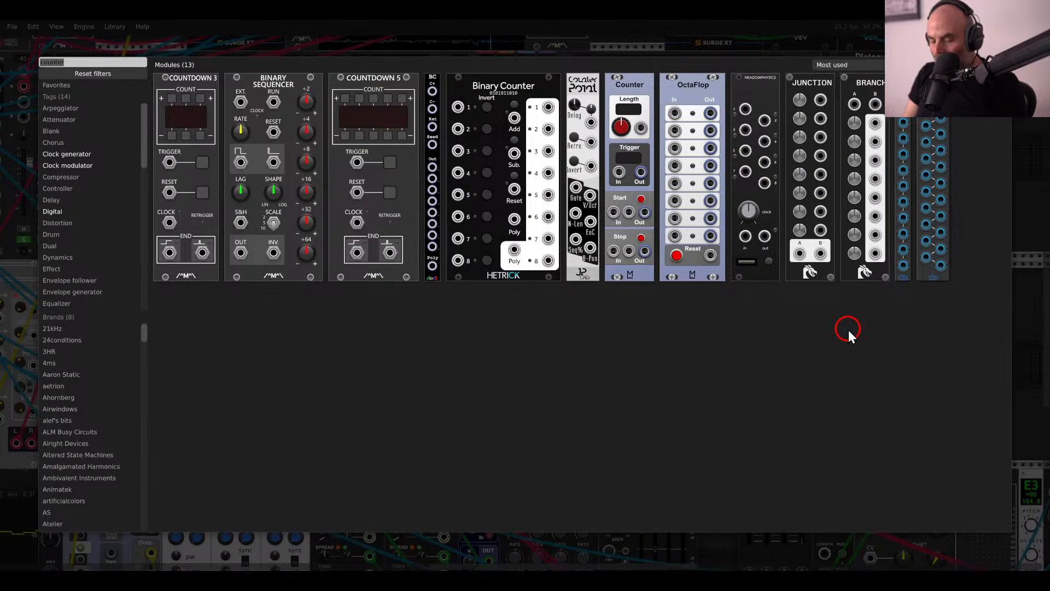
type("fade")
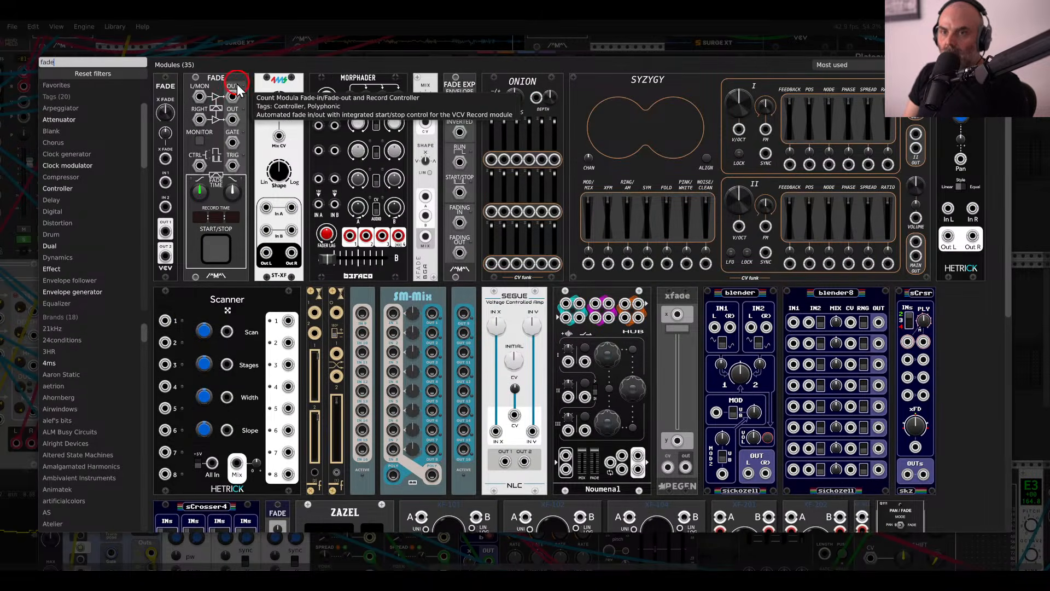
left_click(237, 87)
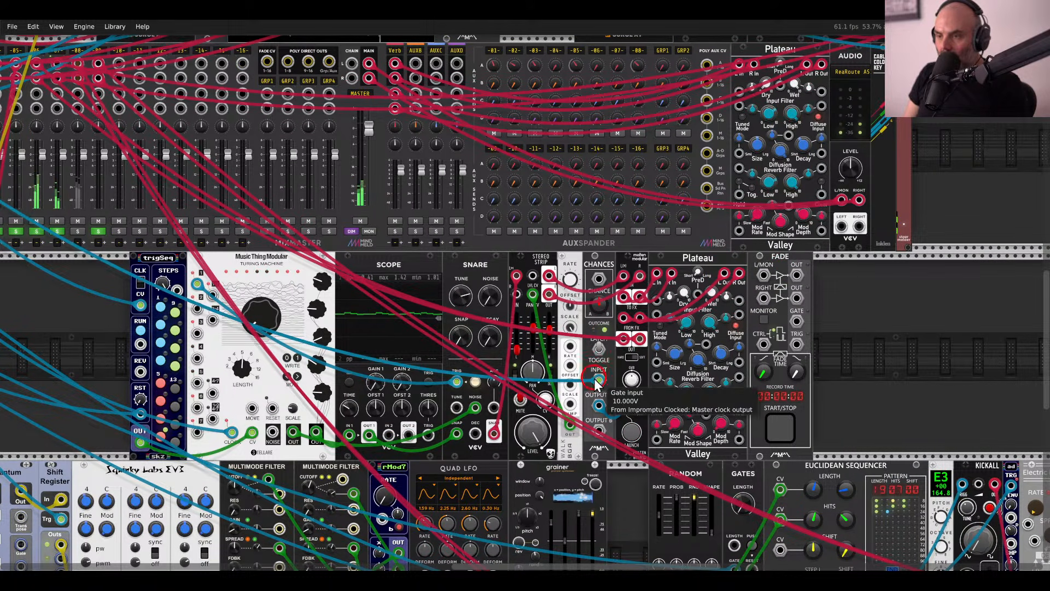
Route the snare's stereo effects output through the new Fade to the mixer and change the Fade's control input mode.
left_click_drag(796, 275, 633, 338)
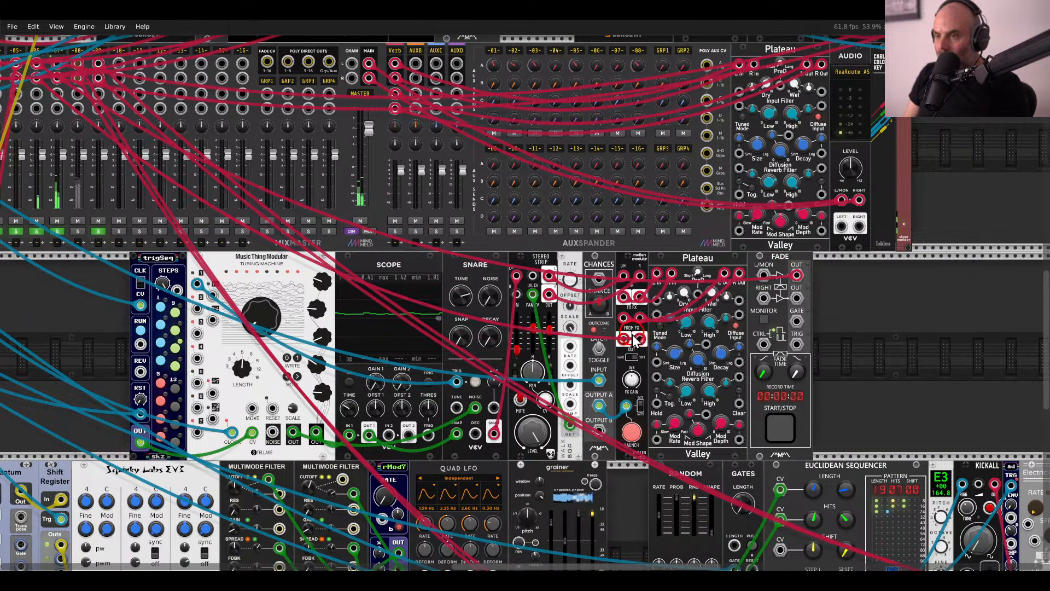
left_click_drag(796, 298, 764, 299)
left_click_drag(660, 330, 980, 343)
scroll(826, 349, "down", 3)
right_click(949, 309)
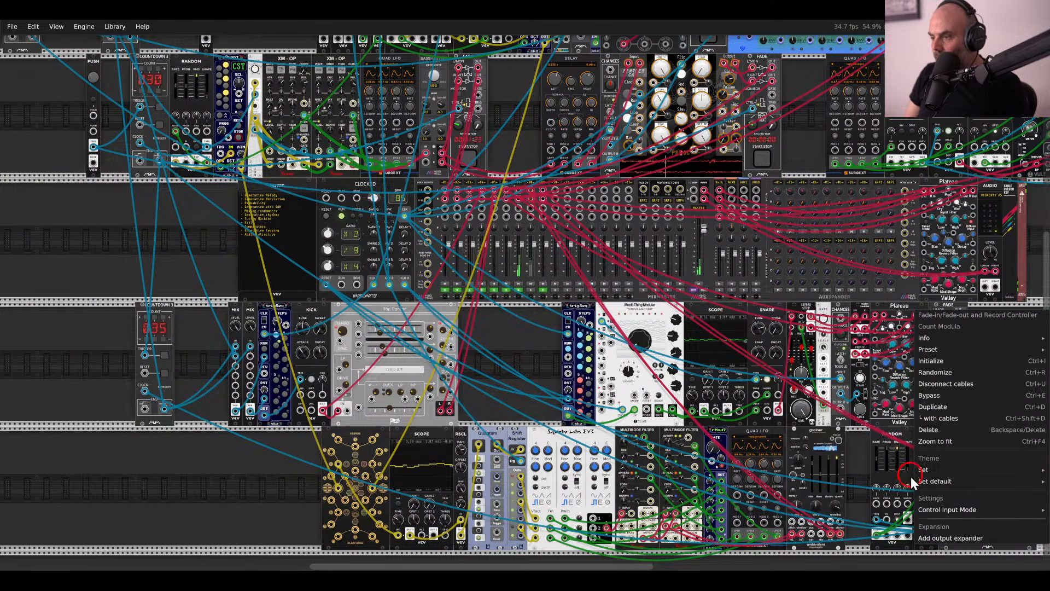
mouse_move(924, 512)
left_click(990, 522)
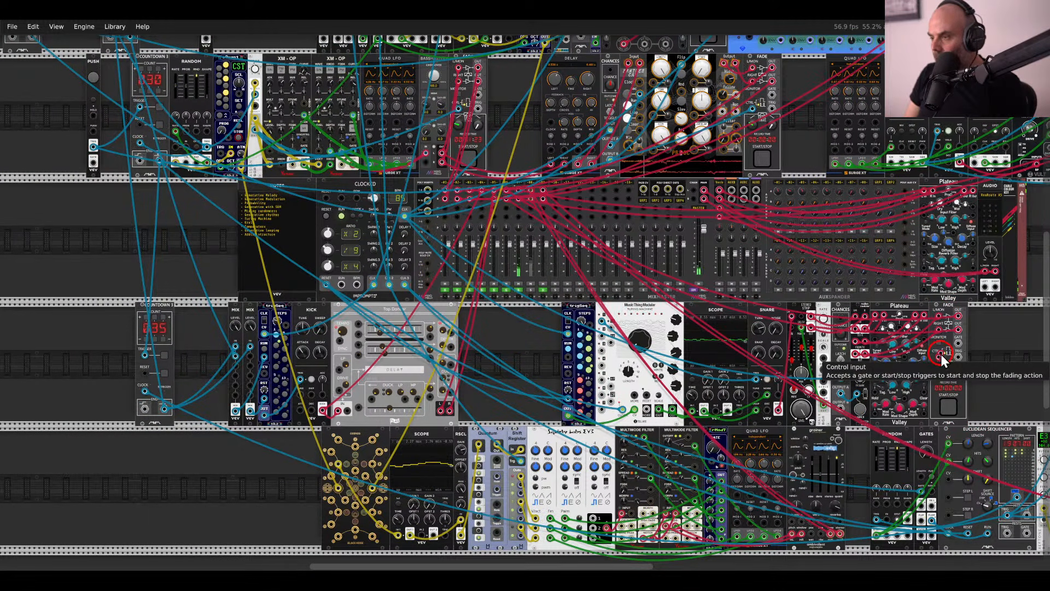
Patch the 015 Countdown 3's end trigger output into the snare Fade's control input and move that Countdown 3 down to Cosmos's row.
scroll(848, 357, "up", 8)
scroll(848, 357, "left", 9)
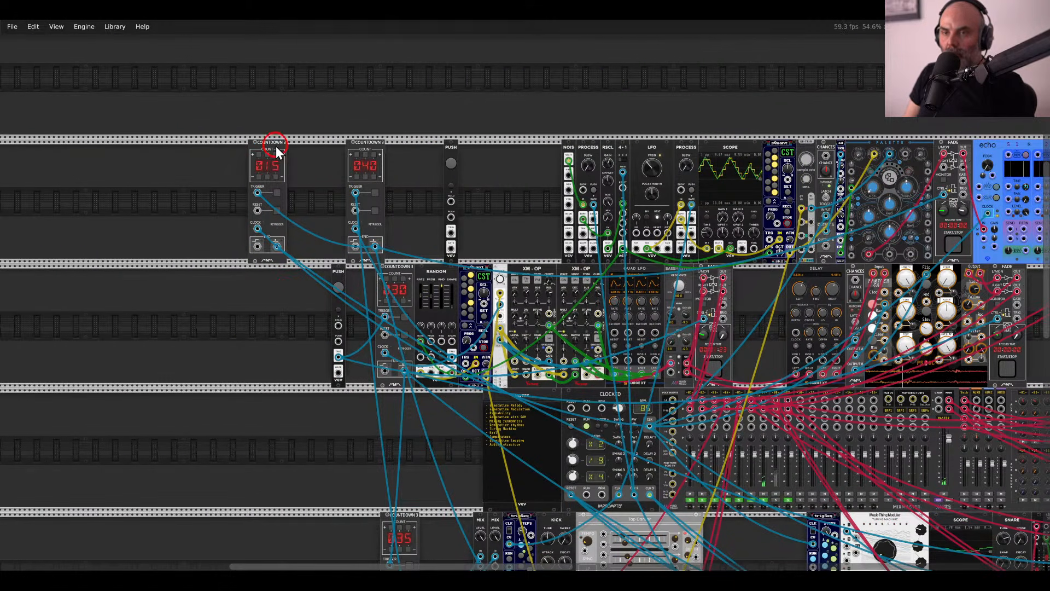
left_click_drag(275, 146, 326, 458)
scroll(339, 415, "down", 7)
left_click_drag(328, 208, 435, 457)
Patch the 015 Countdown 3's end trigger output into a free input on each of the two Mix modules beside trigSeq.
scroll(464, 395, "down", 3)
scroll(464, 395, "up", 3)
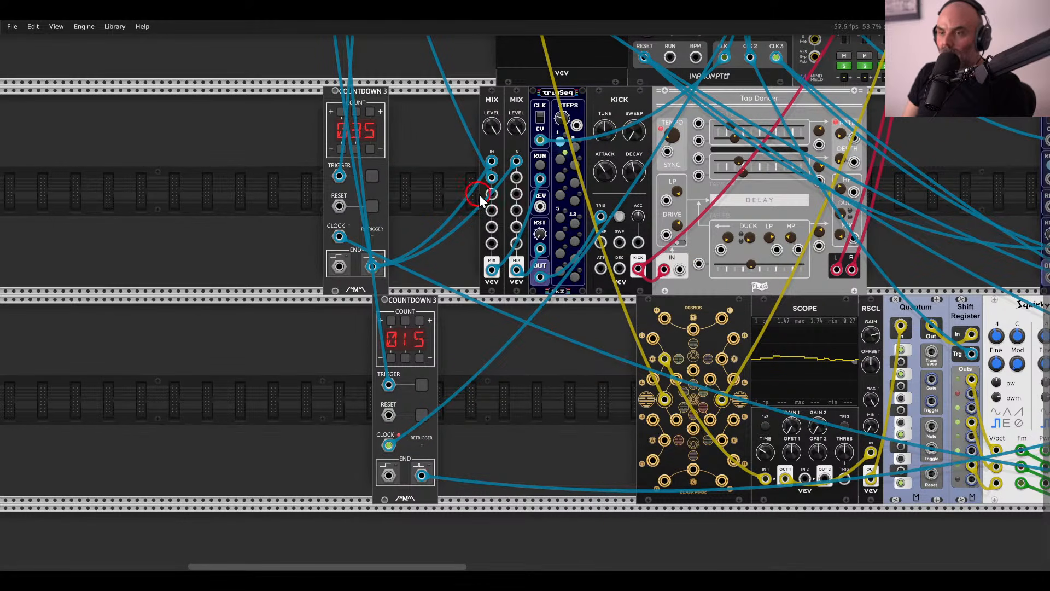
left_click_drag(491, 193, 458, 241)
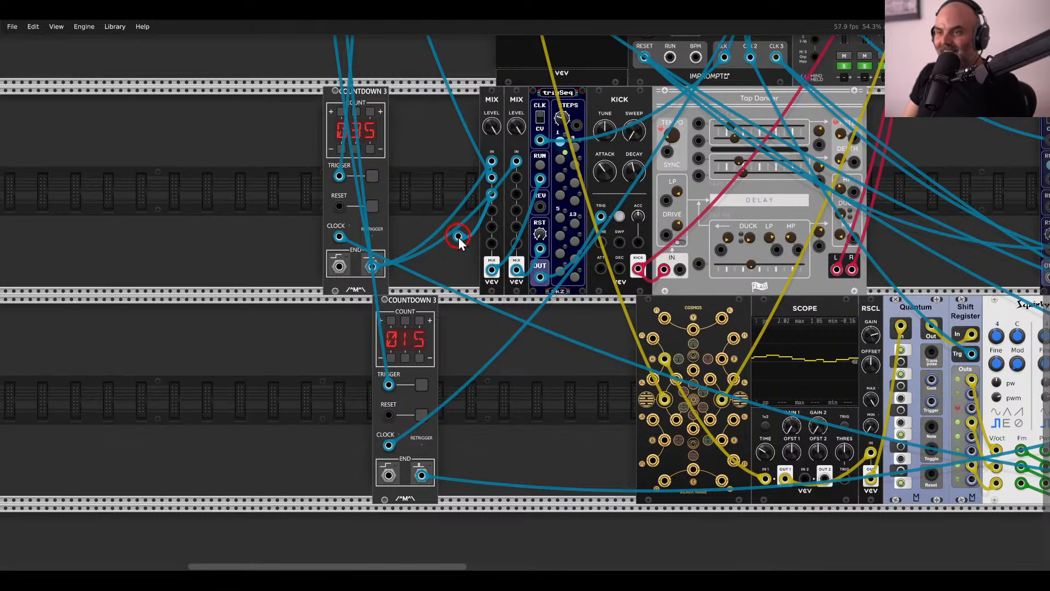
left_click_drag(458, 241, 421, 474)
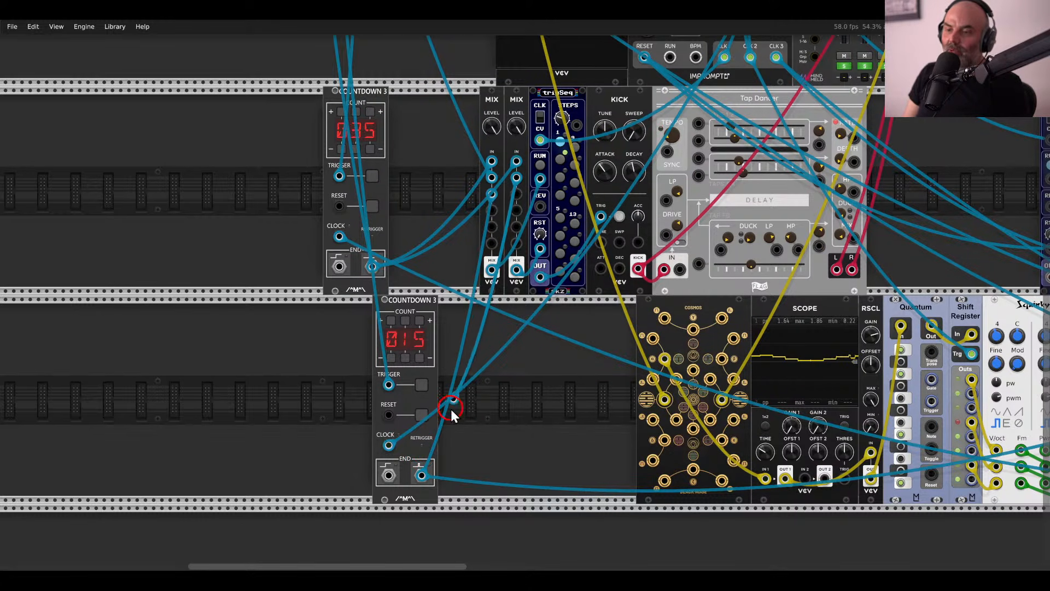
scroll(499, 307, "down", 5)
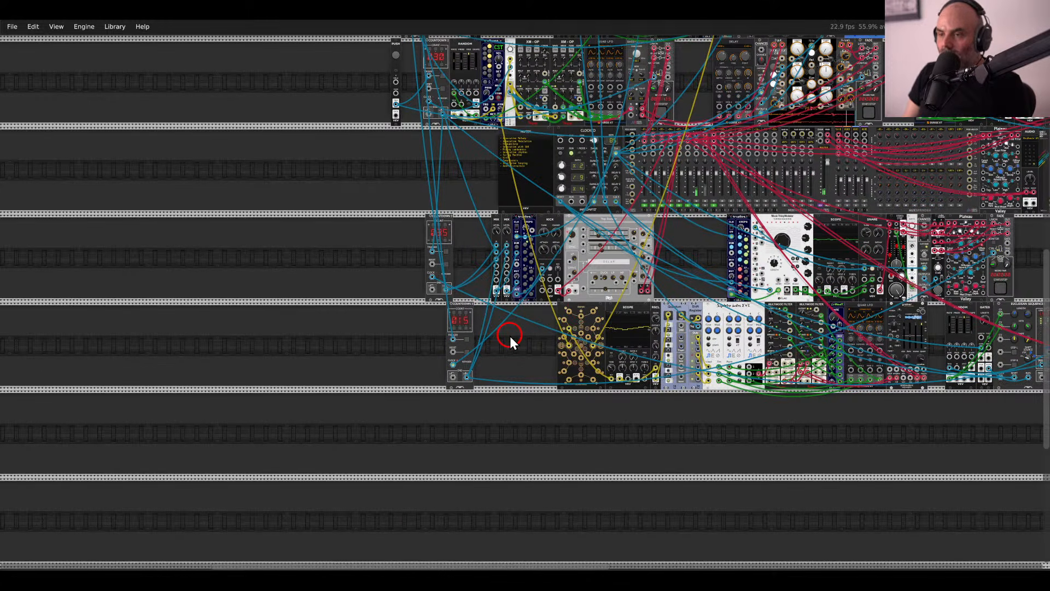
Add a Count Modula Fade module beside Chances at the end of the rim voice's row.
left_click_drag(690, 251, 412, 272)
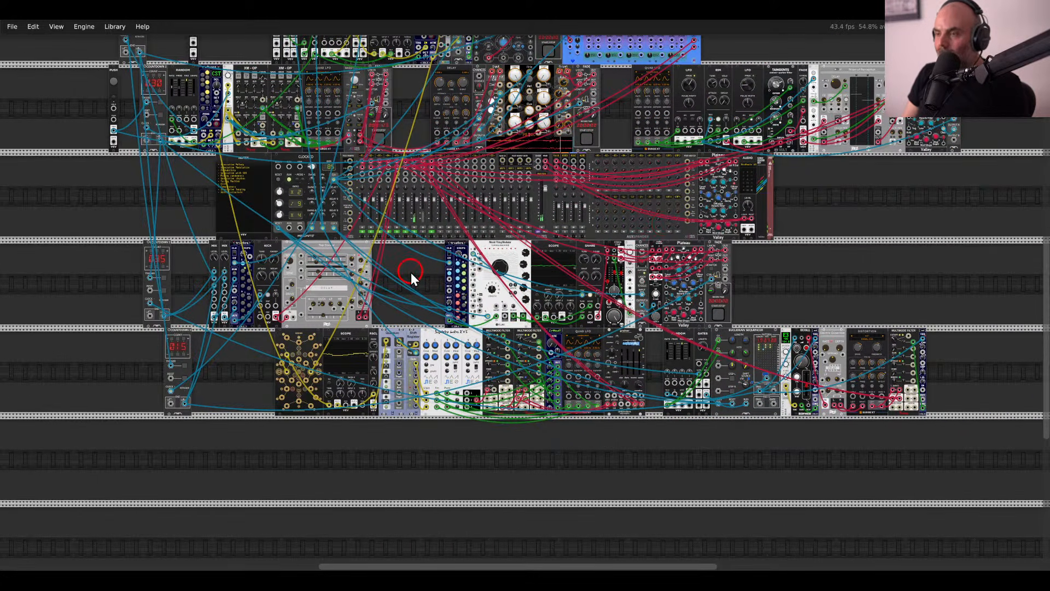
left_click_drag(800, 184, 590, 258)
scroll(754, 169, "up", 3)
right_click(753, 174)
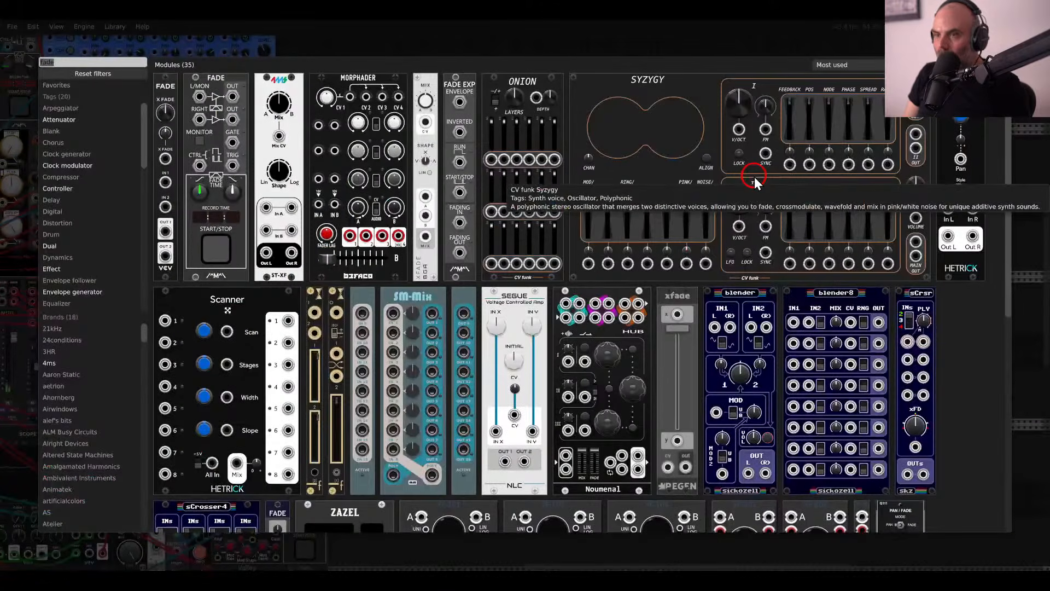
left_click(230, 97)
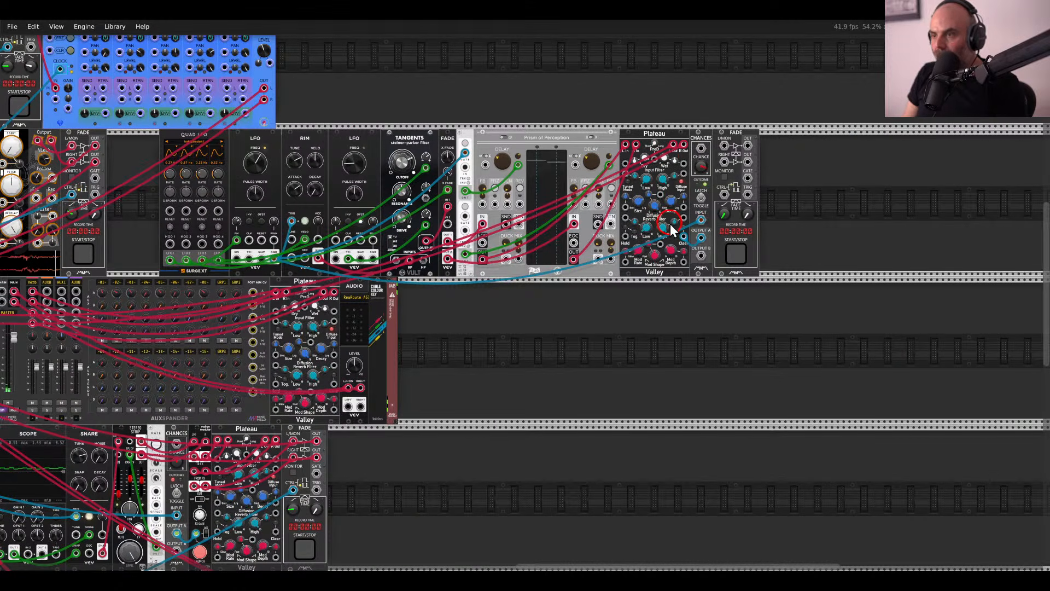
Route the rim voice's Plateau stereo output through the new Fade, using Start/Stop triggers as control input mode and a fade-out of about 3.08 s.
left_click_drag(696, 153, 747, 162)
left_click_drag(673, 144, 724, 162)
right_click(745, 143)
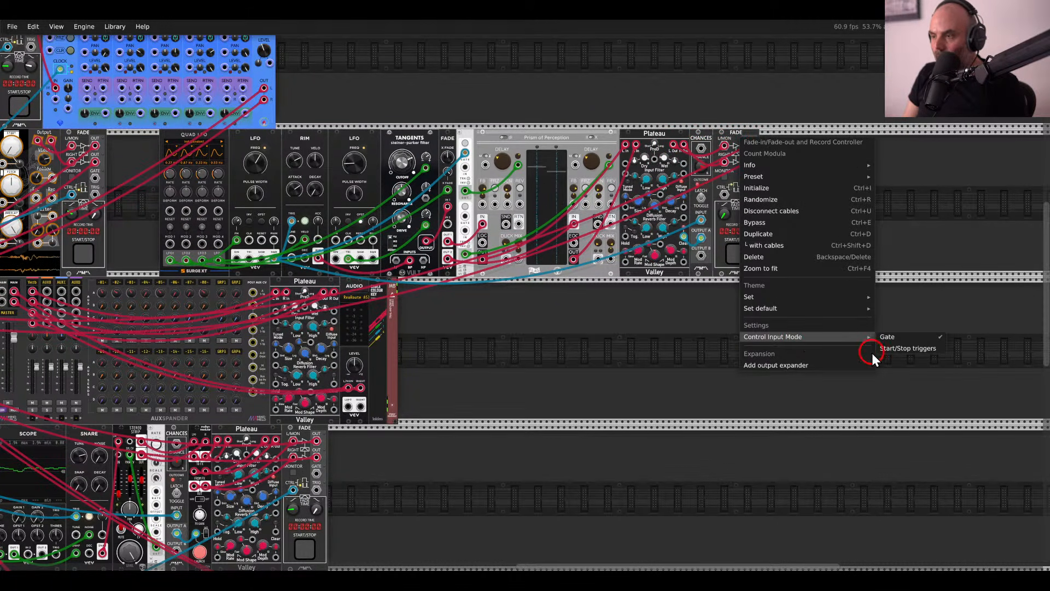
left_click(891, 350)
left_click_drag(722, 214, 720, 208)
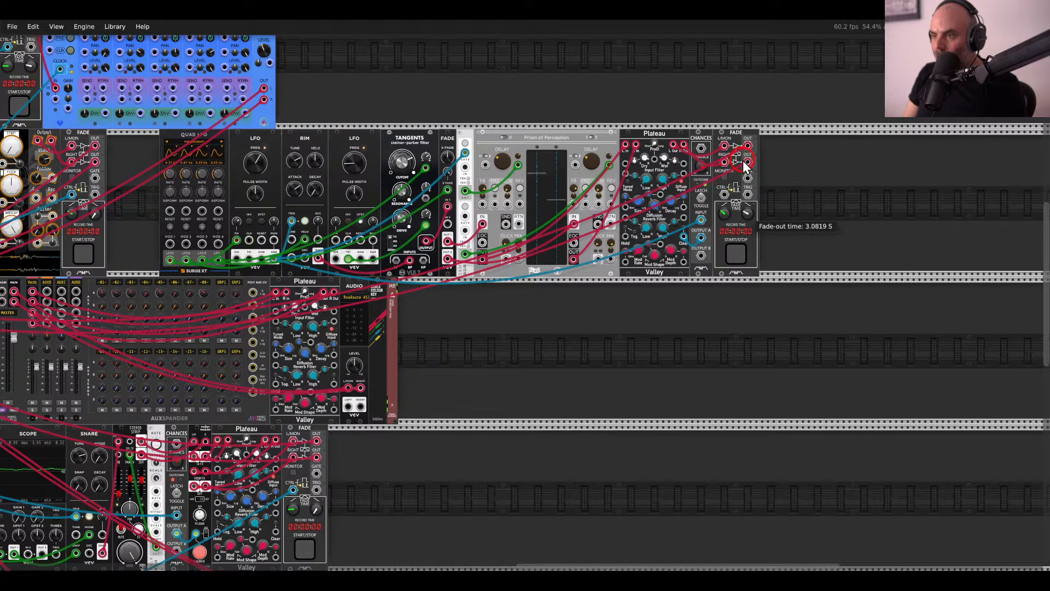
Patch the 015 Countdown 3's end trigger output into the control input of the rim voice's Fade.
left_click_drag(726, 195, 507, 499)
key("Left")
key("Down")
key("Left")
key("Down")
scroll(563, 401, "down", 3)
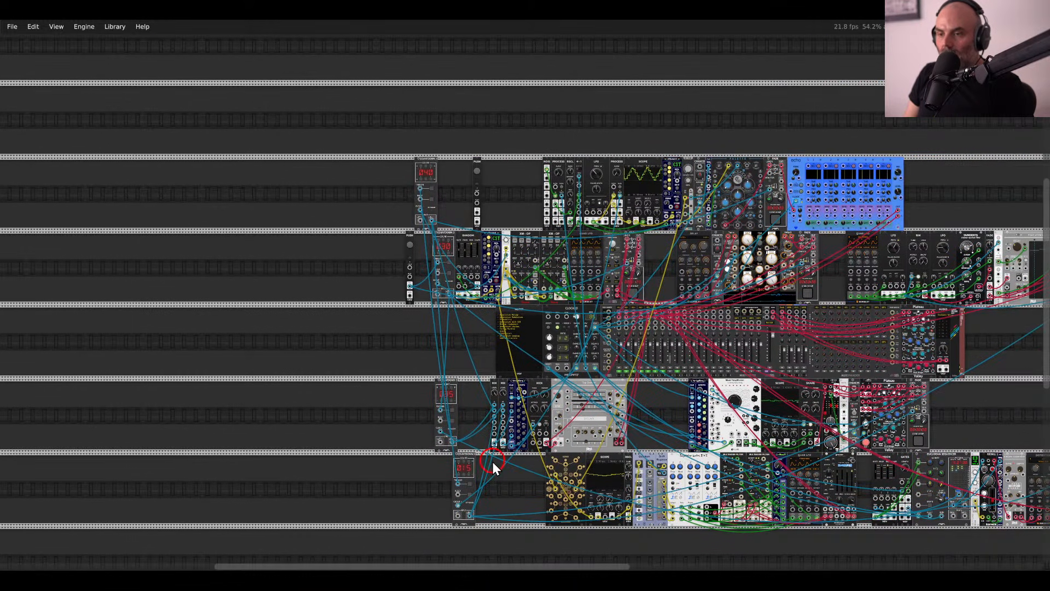
Move the 015 Countdown 3 up to Palette's row, between the Push module and Noise.
left_click_drag(472, 458, 501, 130)
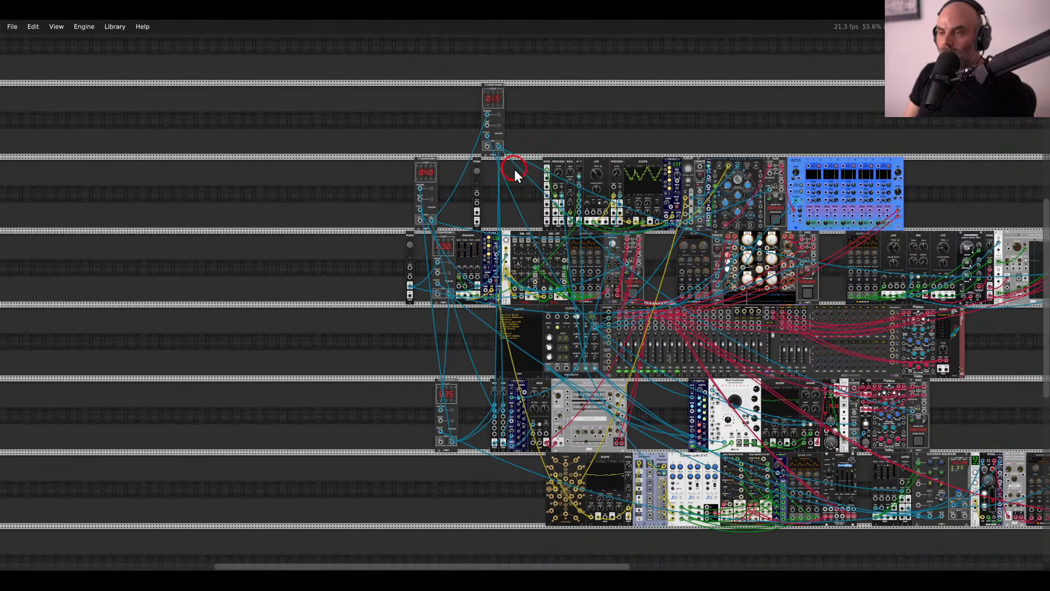
scroll(492, 173, "right", 2)
scroll(492, 172, "down", 1)
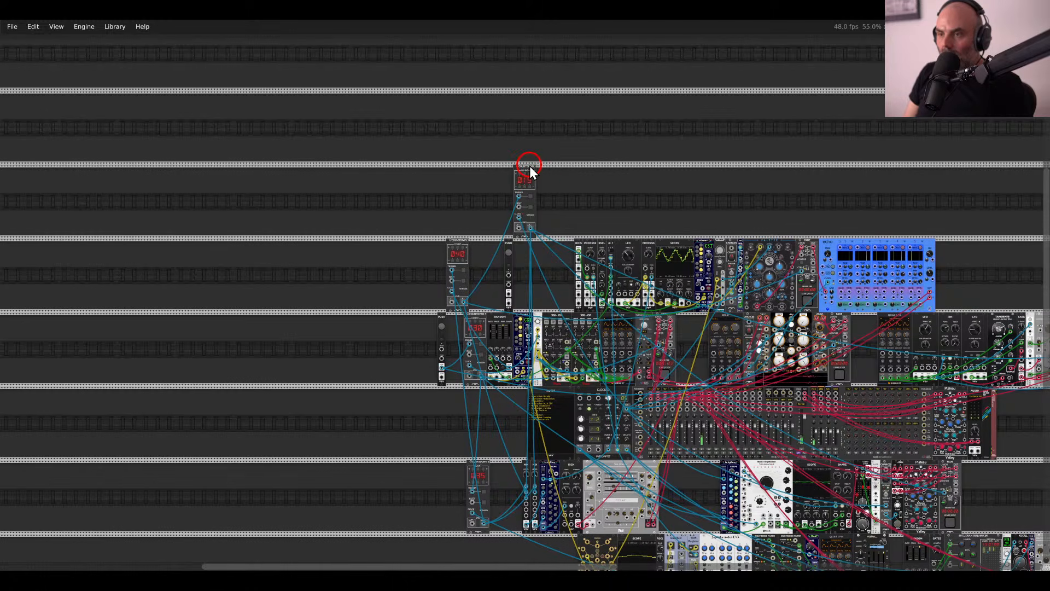
left_click_drag(529, 166, 554, 255)
scroll(416, 399, "down", 5)
right_click(436, 424)
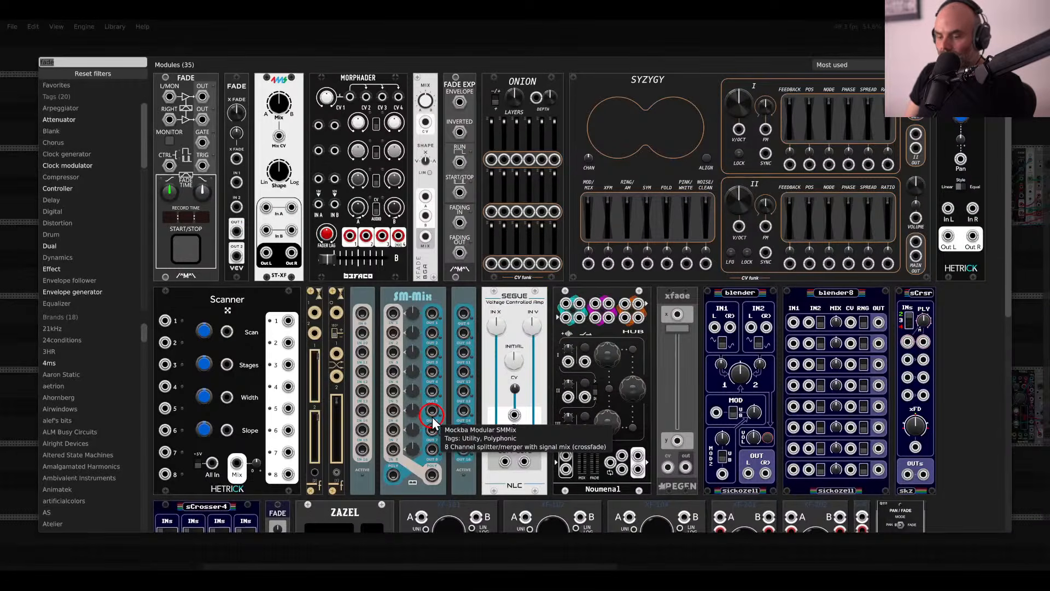
type("counter")
left_click_drag(210, 122, 686, 500)
left_click_drag(789, 486, 523, 434)
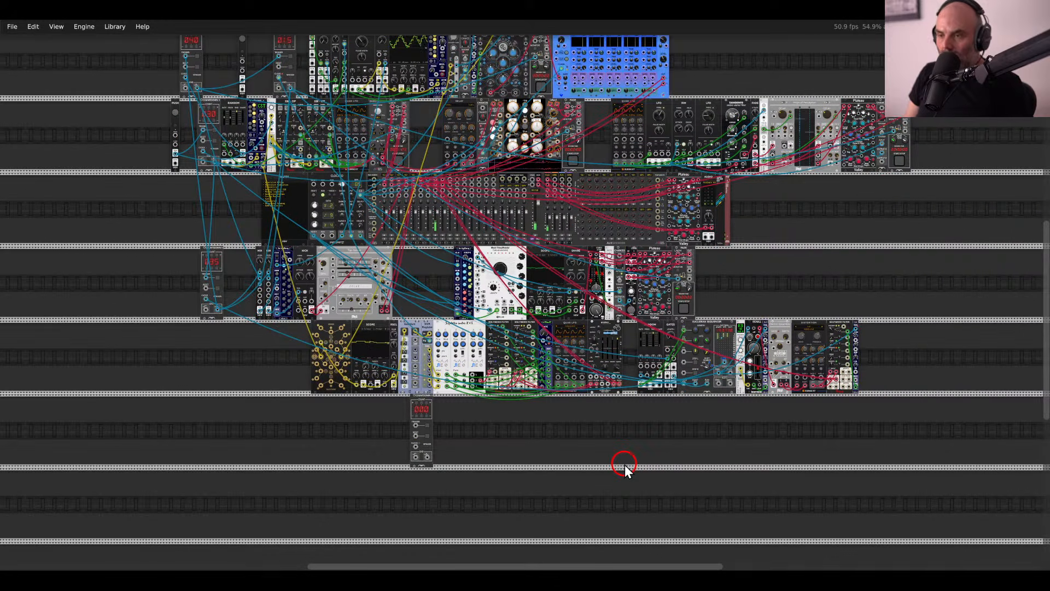
scroll(613, 464, "up", 2)
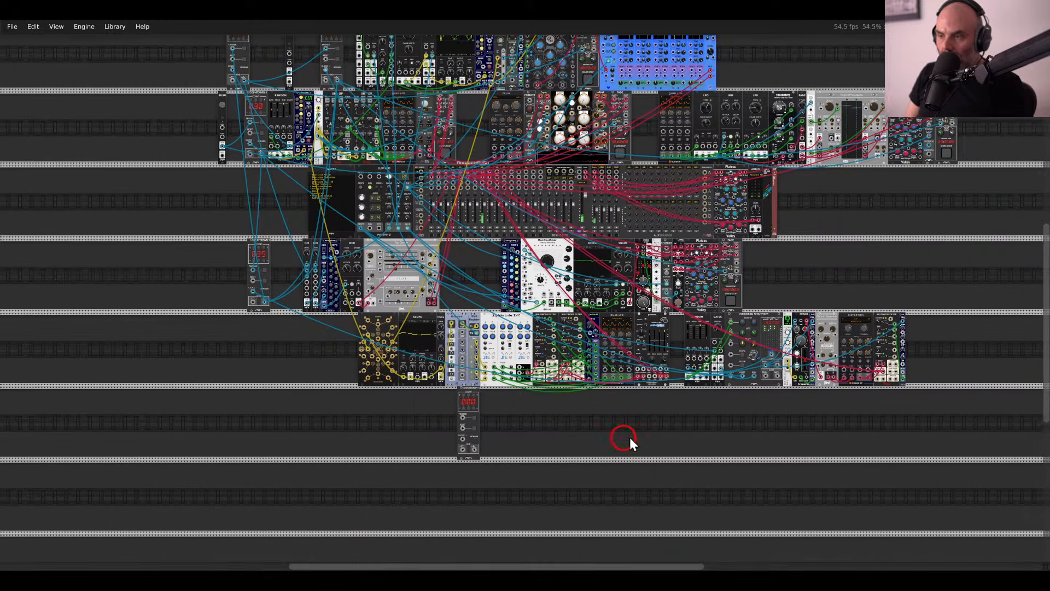
scroll(638, 350, "up", 3)
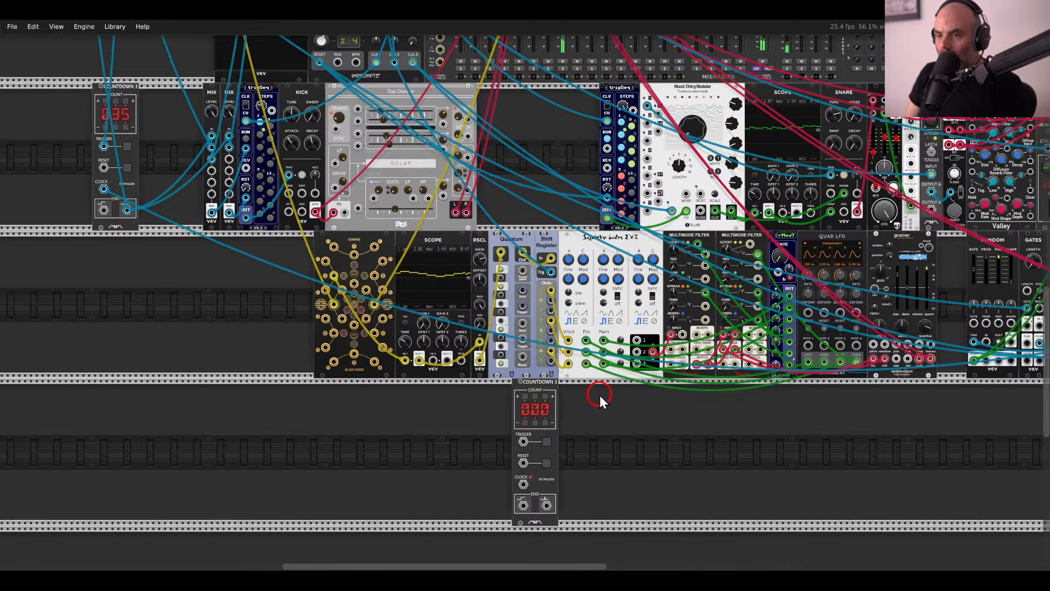
scroll(590, 408, "down", 3)
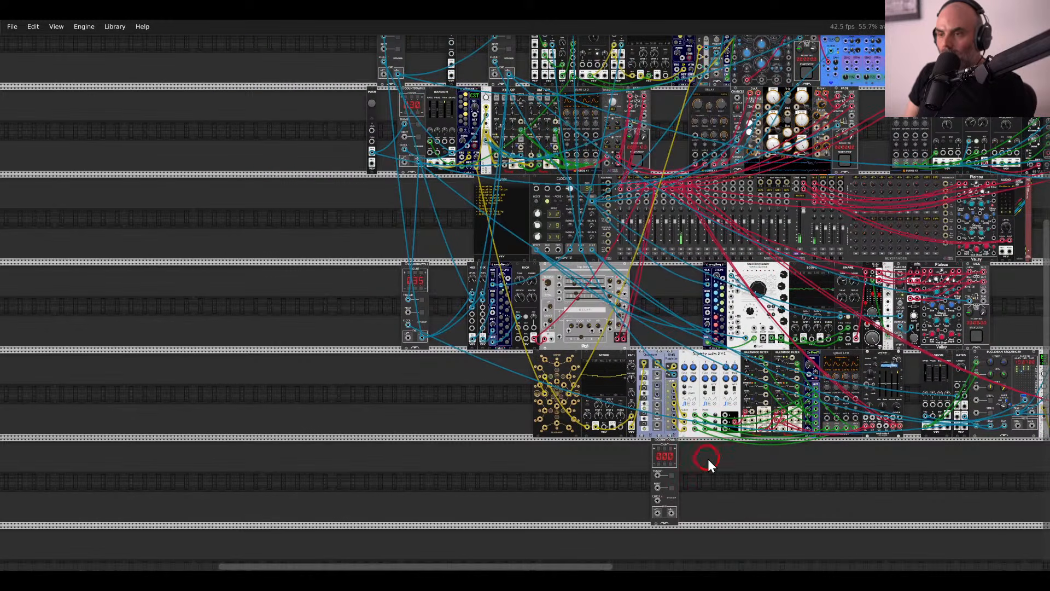
left_click_drag(652, 441, 483, 417)
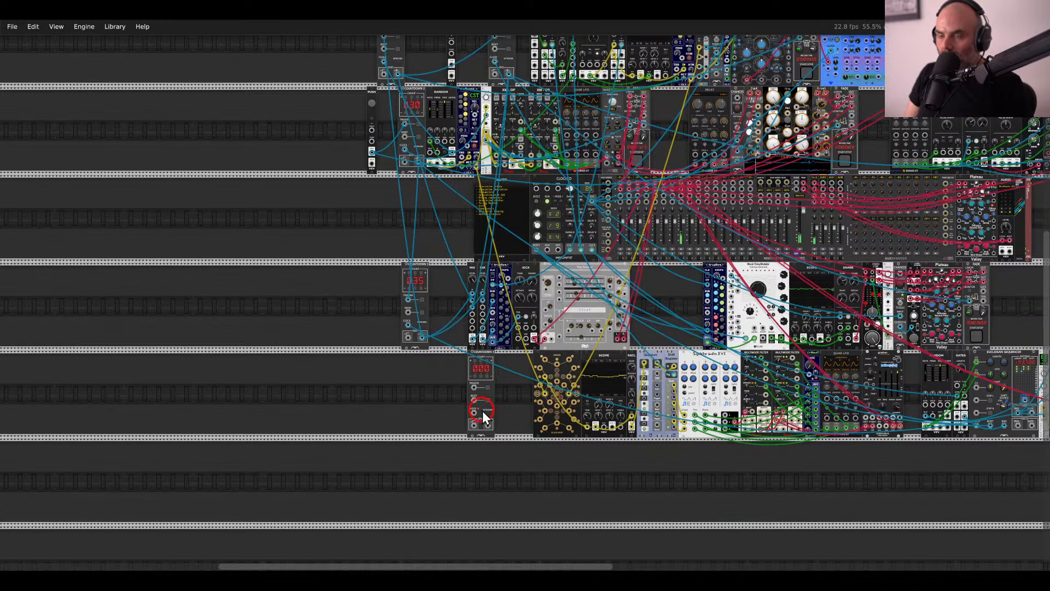
scroll(477, 367, "up", 4)
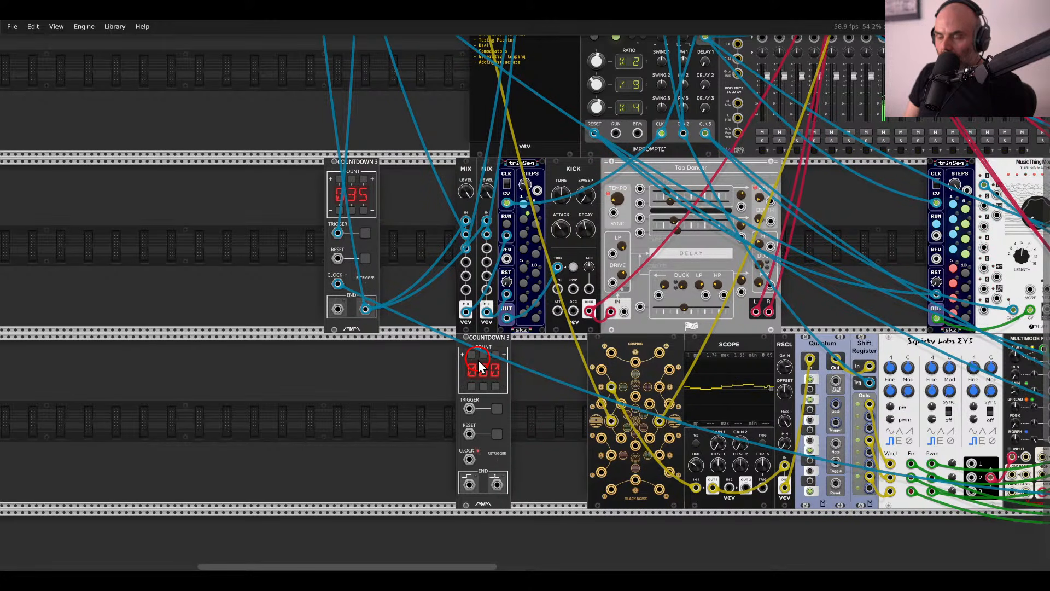
key("Delete")
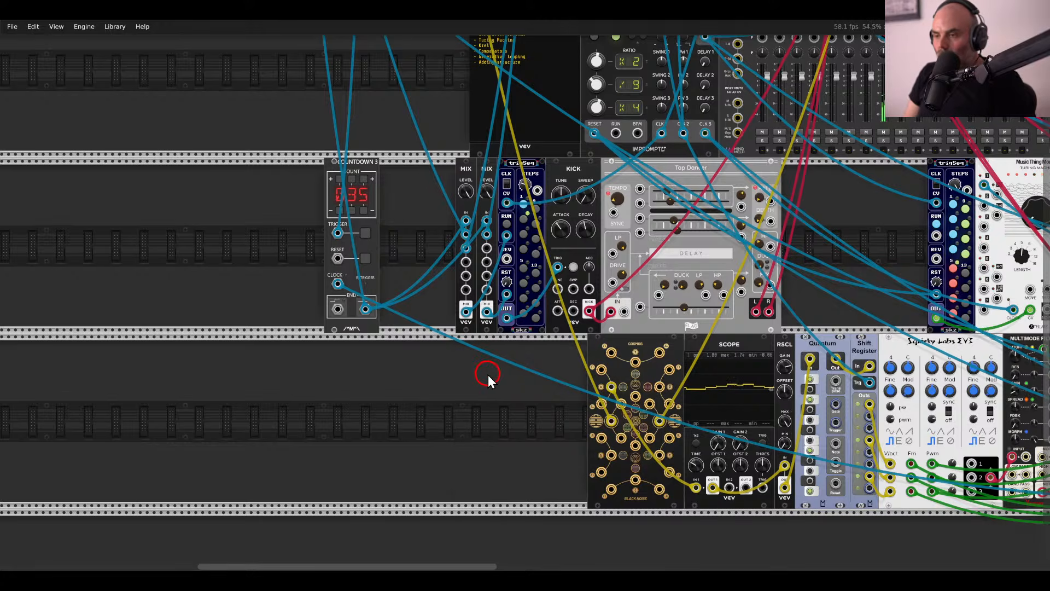
Add a Count Modula Fade module directly after grainer in Cosmos's row.
scroll(488, 375, "down", 2)
left_click_drag(473, 378, 188, 335)
left_click_drag(263, 437, 684, 317)
right_click(742, 349)
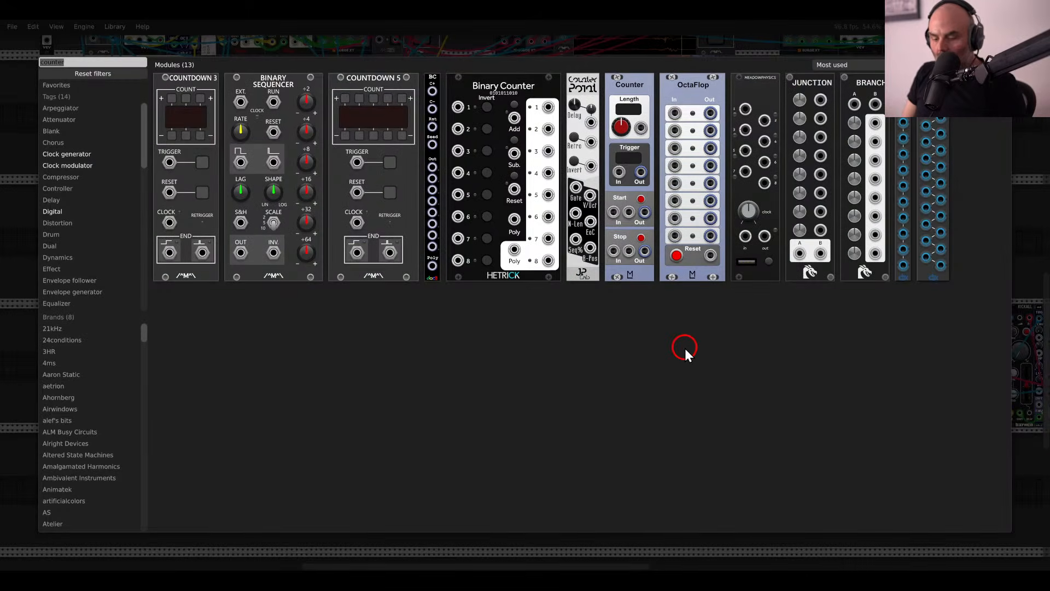
type("fade")
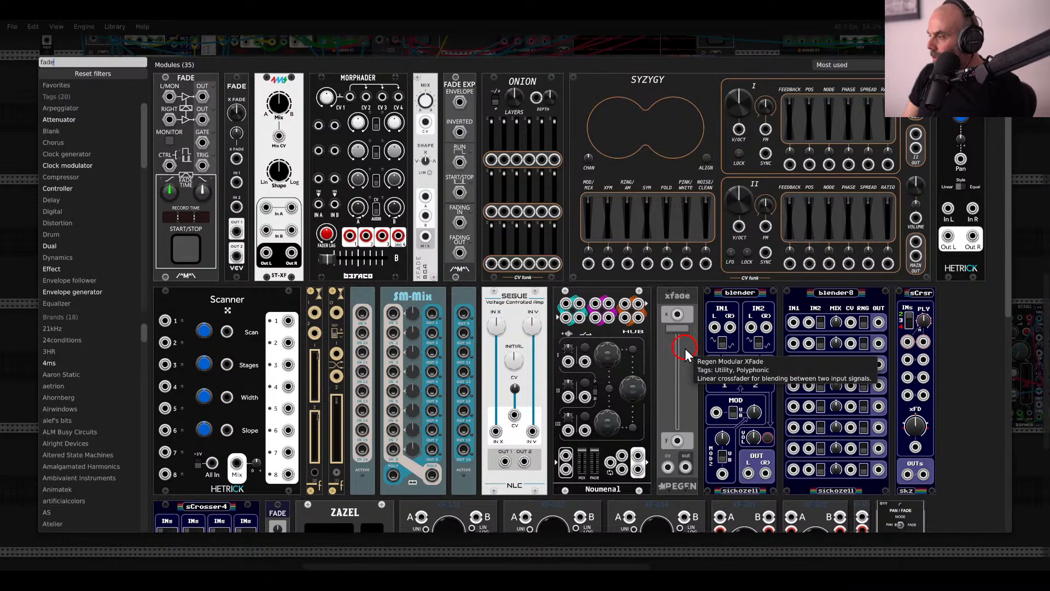
left_click(188, 110)
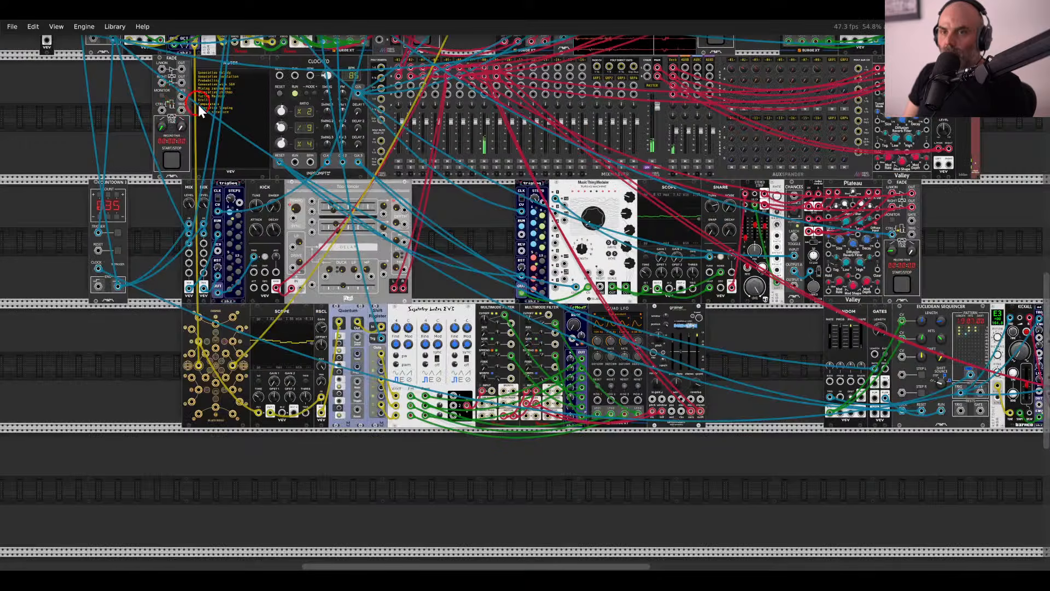
scroll(673, 396, "up", 4)
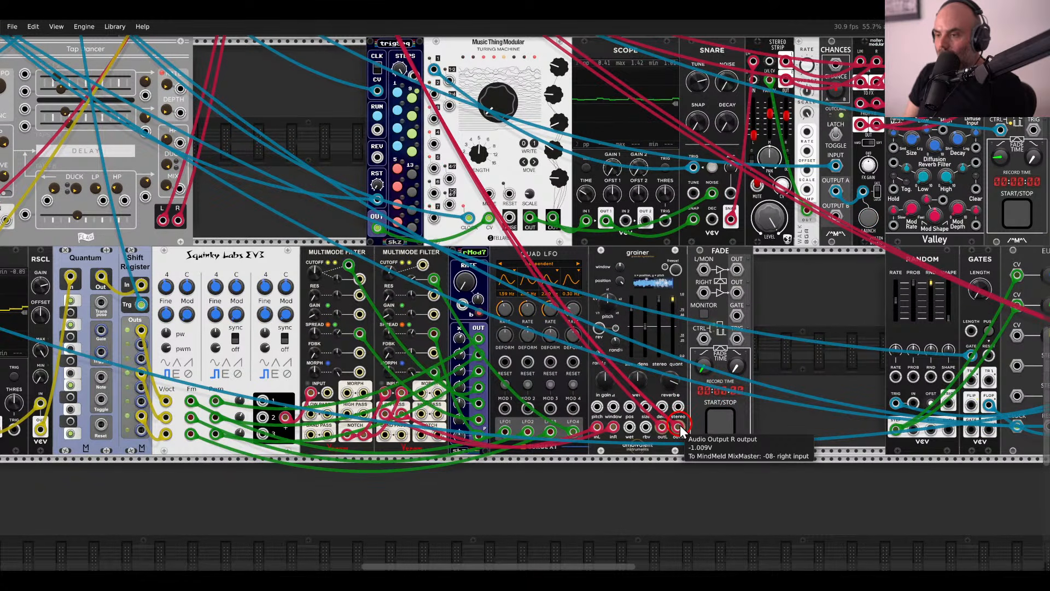
Route grainer's stereo output through the new Fade to the mixer and switch the Fade's control input mode to Start/Stop triggers.
left_click_drag(663, 427, 703, 269)
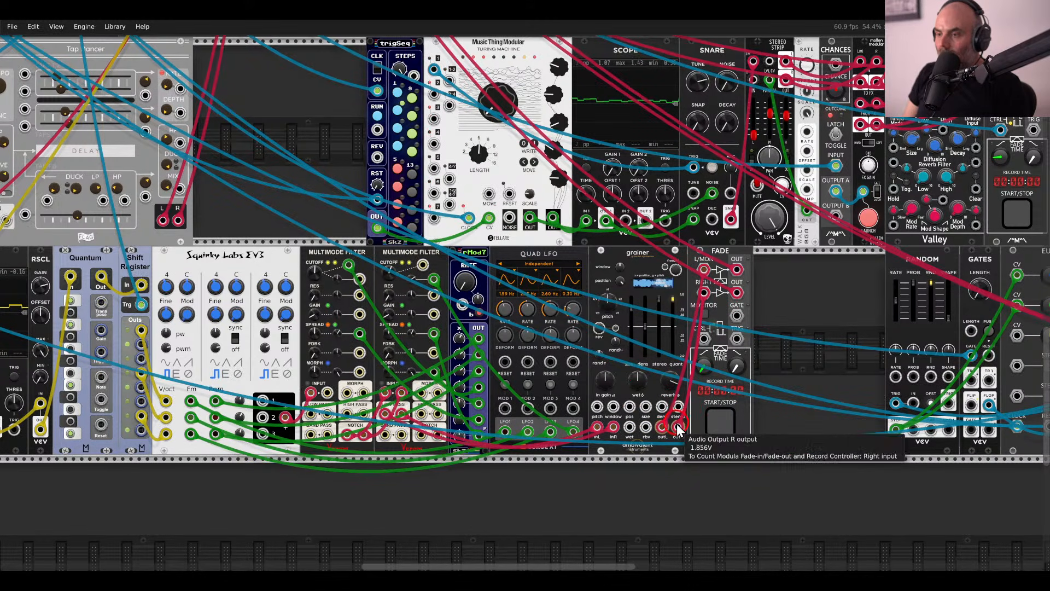
left_click_drag(678, 426, 704, 292)
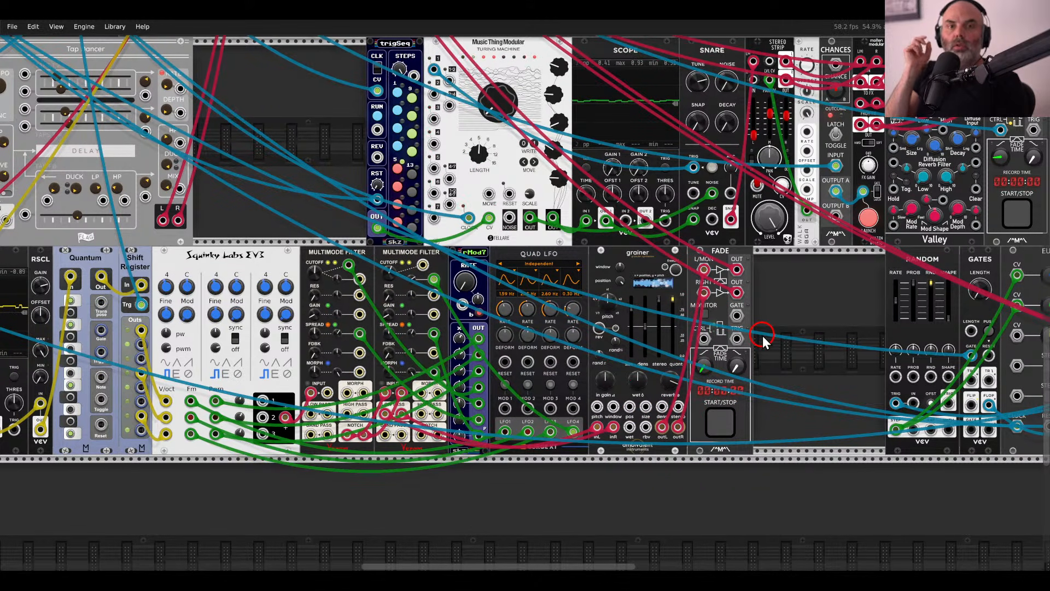
right_click(719, 264)
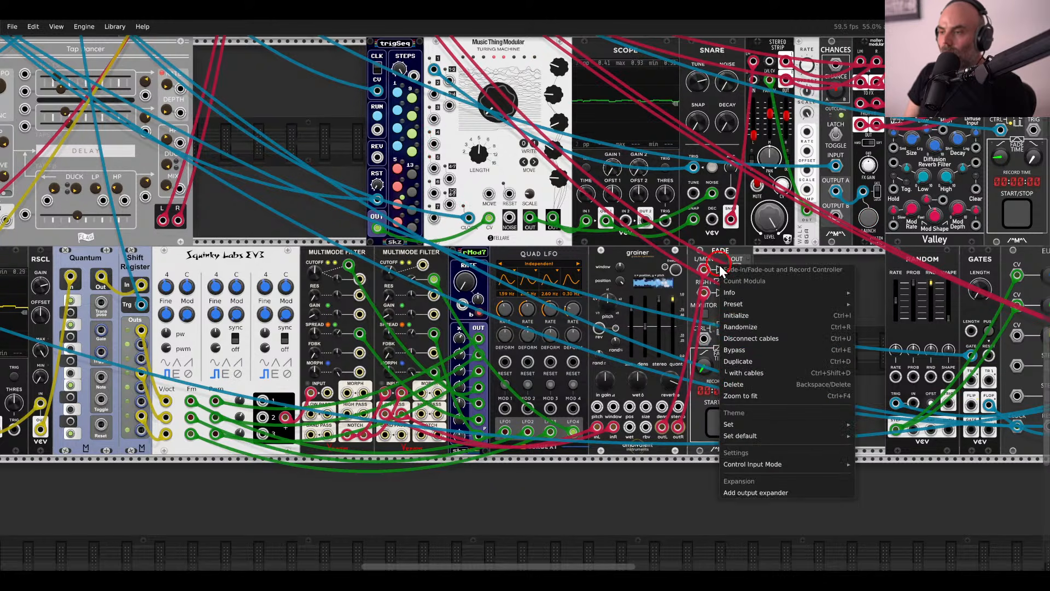
mouse_move(743, 464)
left_click(876, 465)
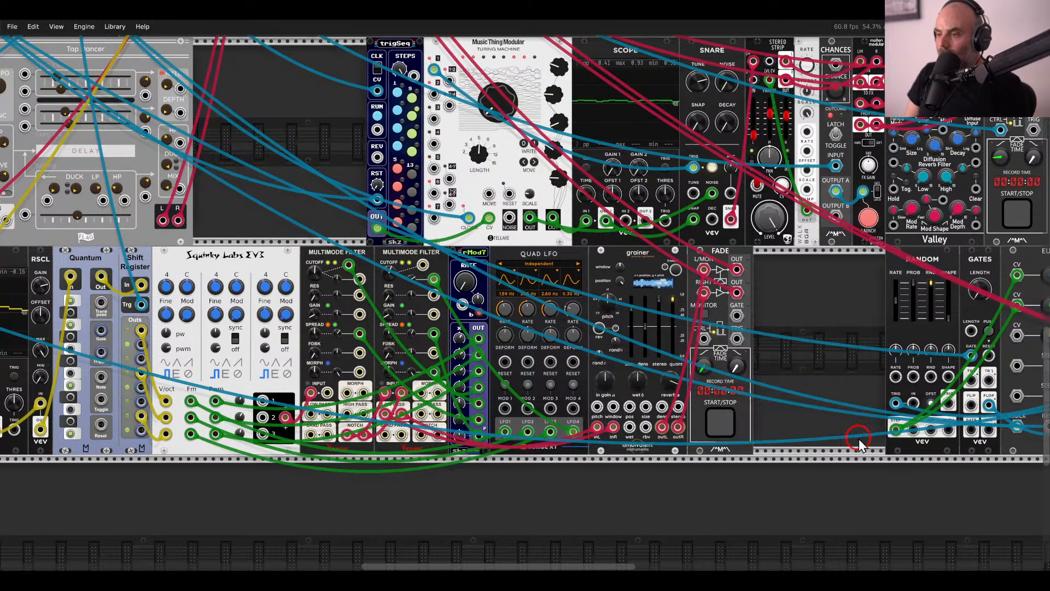
Patch the 015 Countdown 3's end trigger output into the control input of grainer's Fade.
scroll(799, 373, "down", 4)
scroll(810, 363, "up", 2)
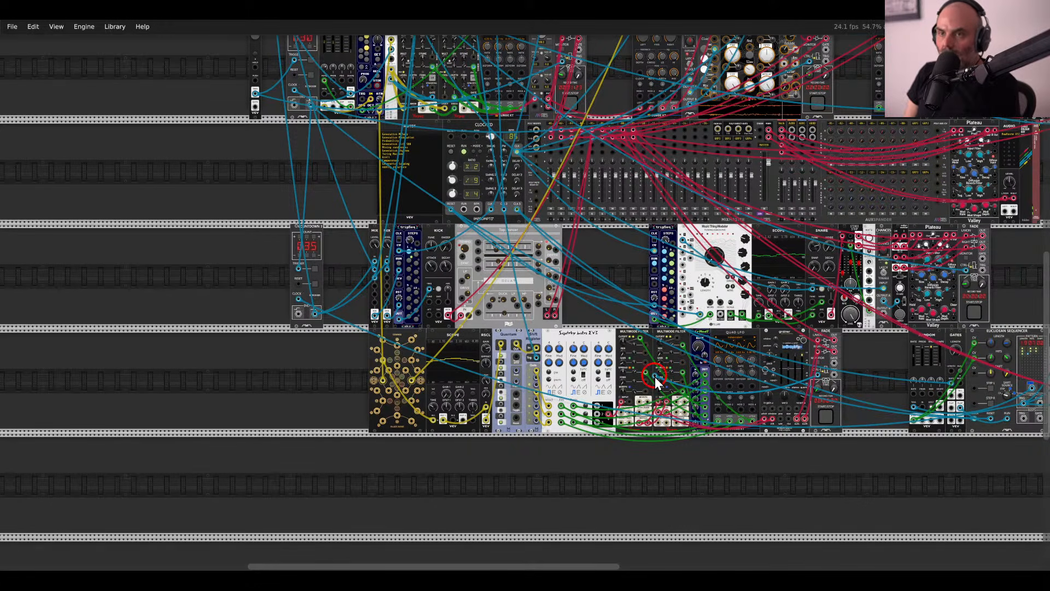
scroll(655, 376, "up", 5)
scroll(653, 376, "up", 1)
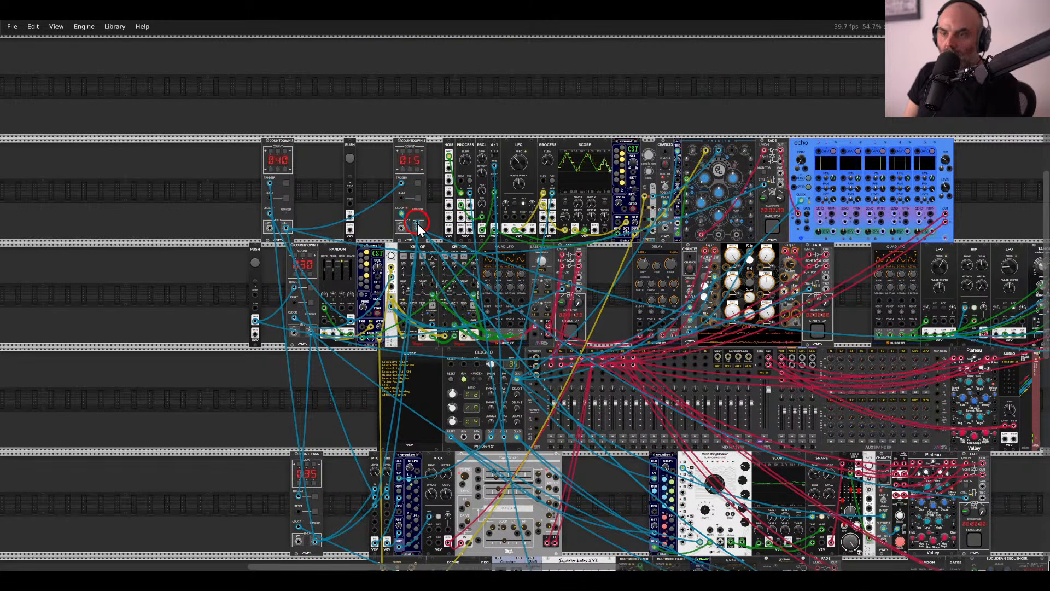
scroll(724, 338, "down", 6)
scroll(724, 337, "right", 3)
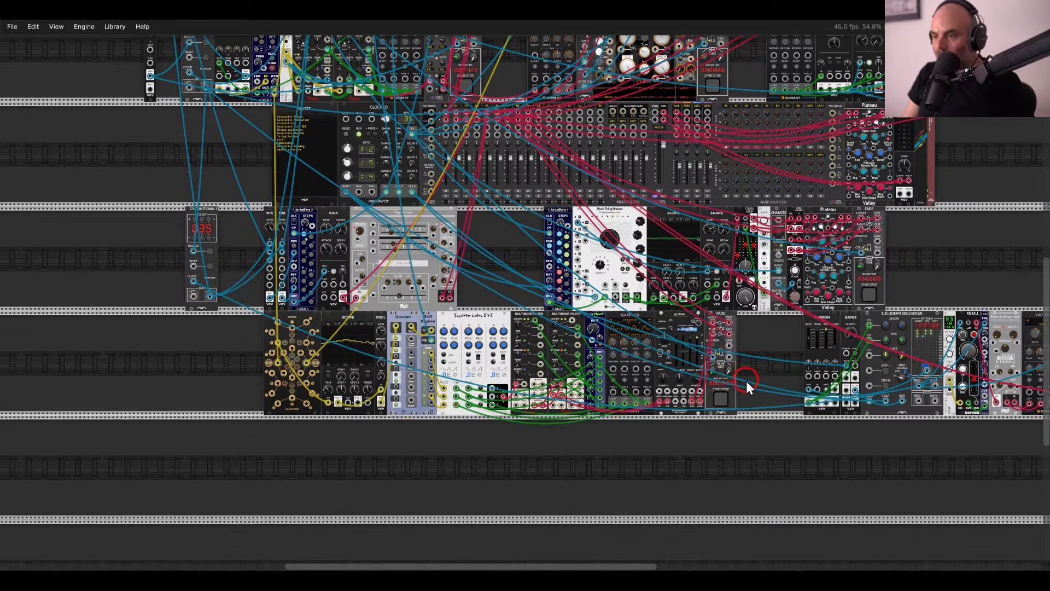
scroll(732, 376, "up", 5)
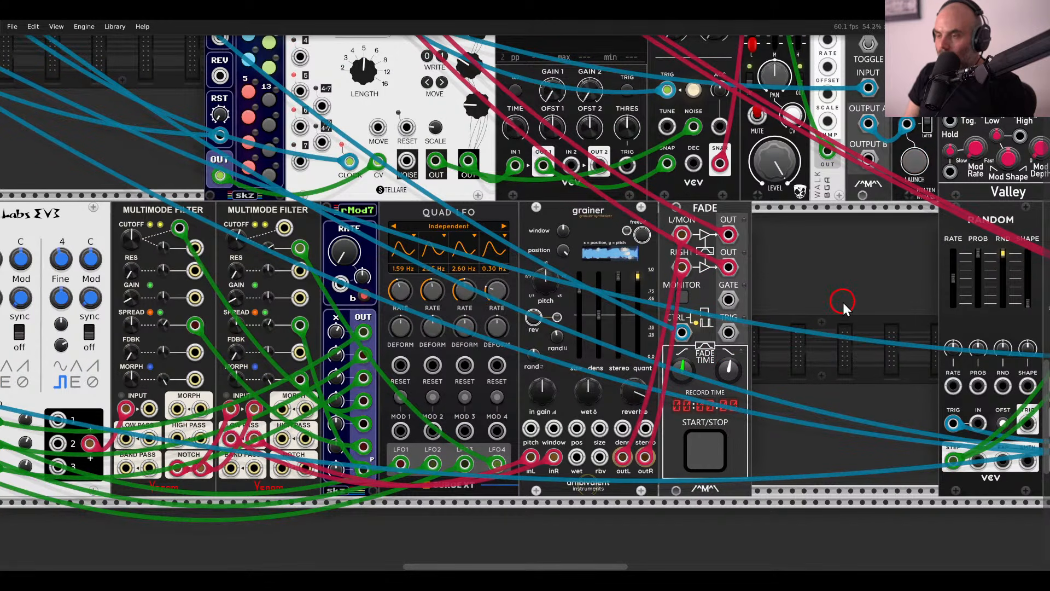
scroll(791, 254, "down", 8)
scroll(760, 427, "up", 3)
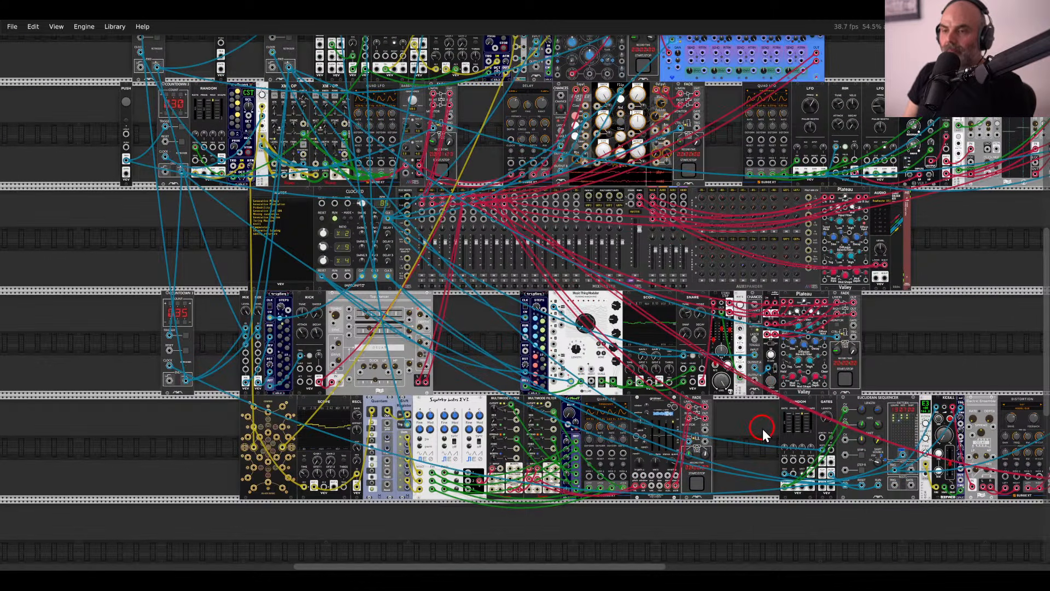
Move the Push module in the 030 Countdown 3's row farther away from that Countdown 3 to free up space.
left_click_drag(464, 324, 590, 369)
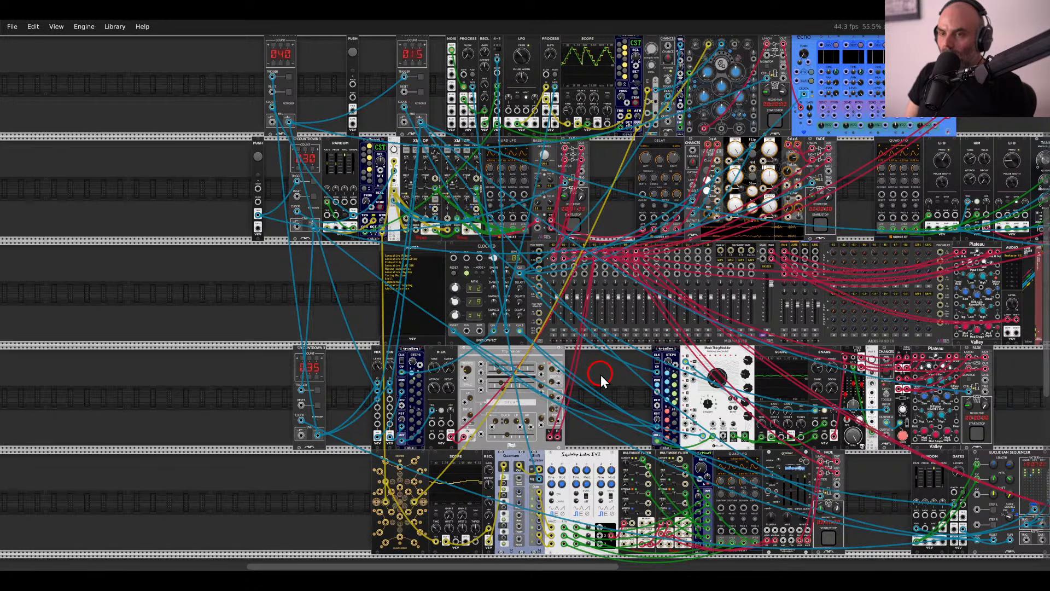
scroll(601, 375, "left", 5)
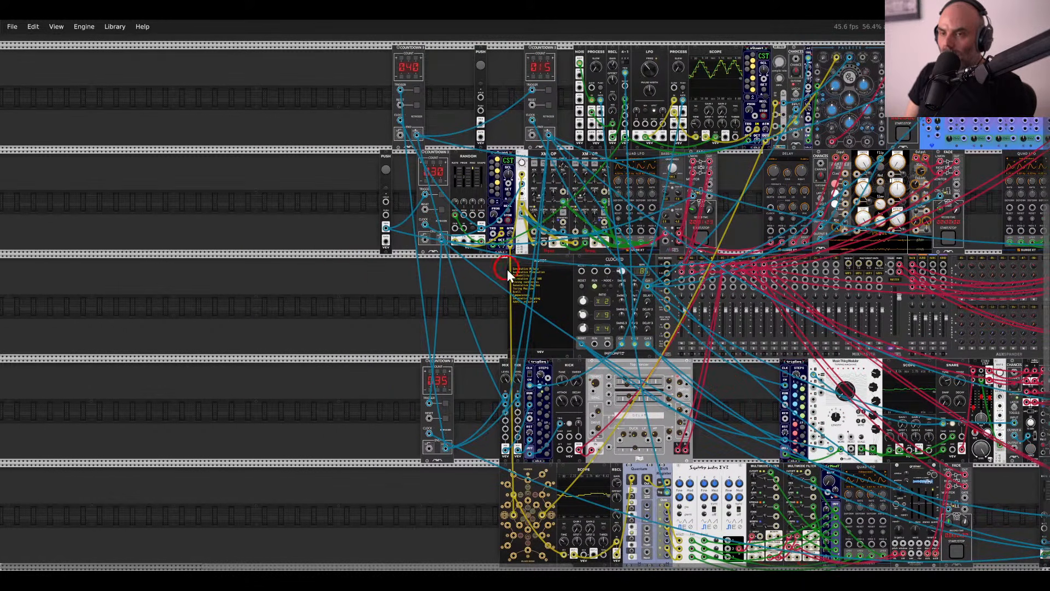
left_click_drag(385, 157, 285, 158)
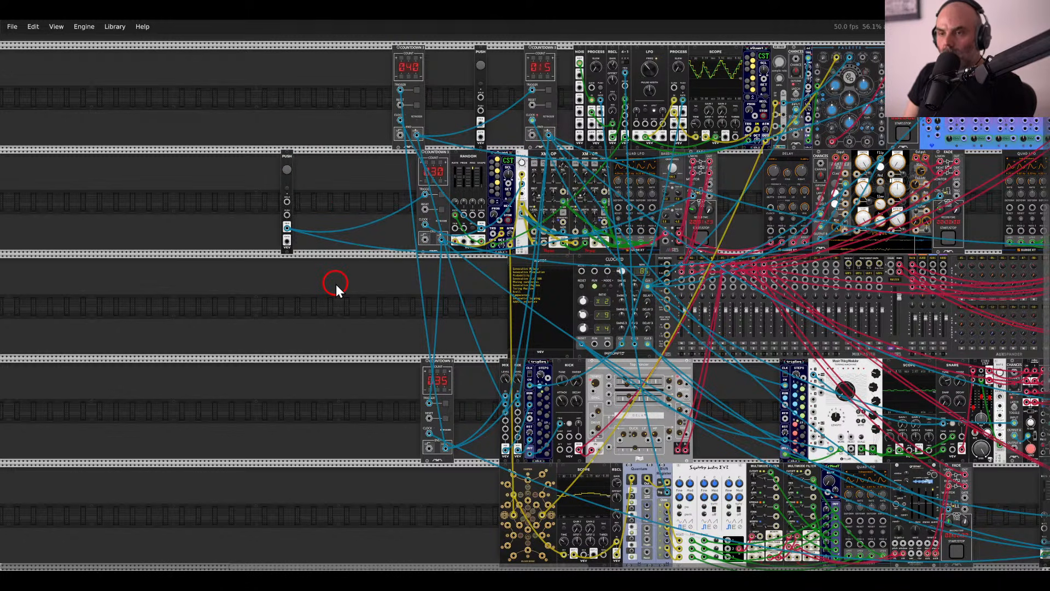
Add a Countdown 3 module in the empty space ahead of Cosmos, below the 035 Countdown 3.
right_click(333, 305)
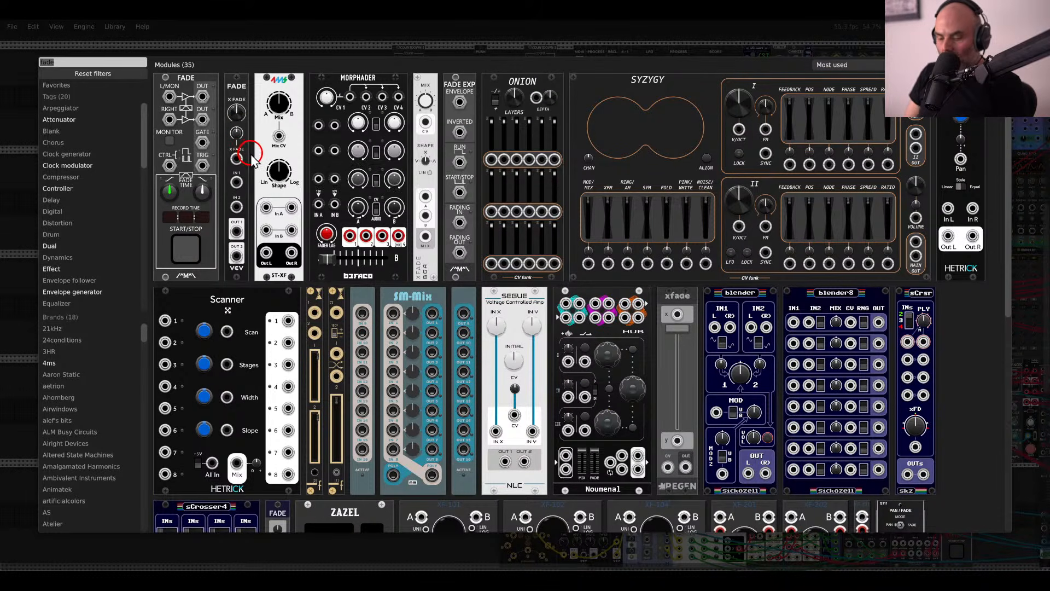
type("counter")
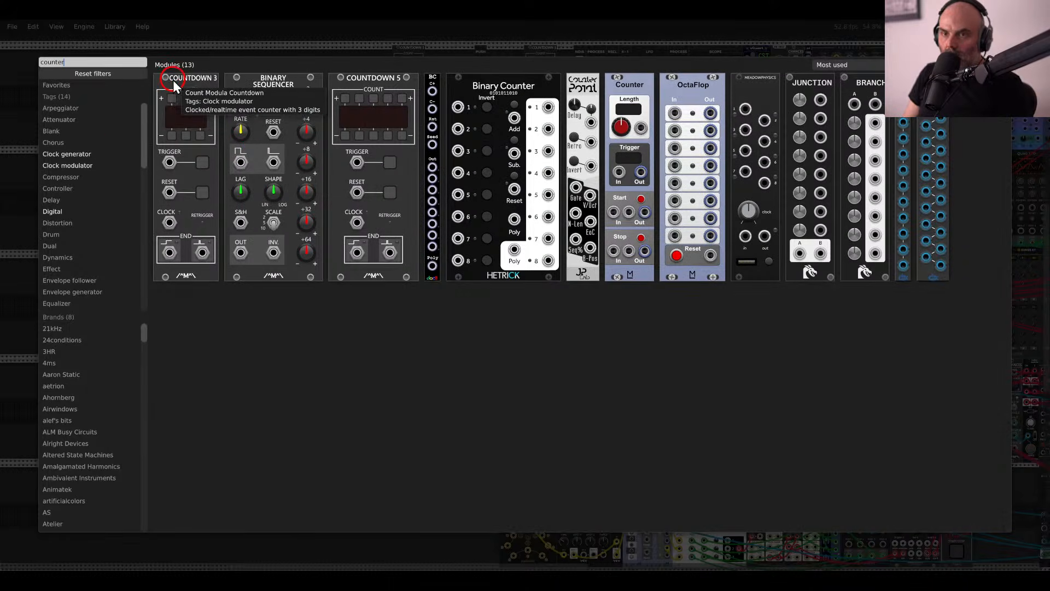
left_click(173, 79)
left_click(408, 504)
scroll(412, 448, "down", 3)
scroll(422, 324, "up", 3)
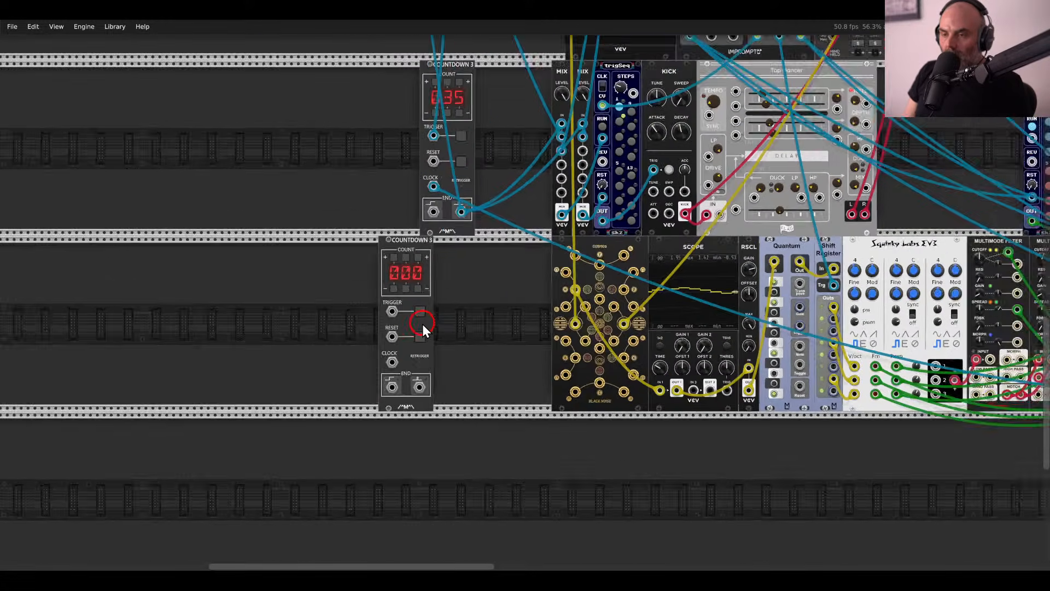
Set the new Countdown 3's count to 060 and patch a clock signal into its clock input.
scroll(423, 324, "up", 1)
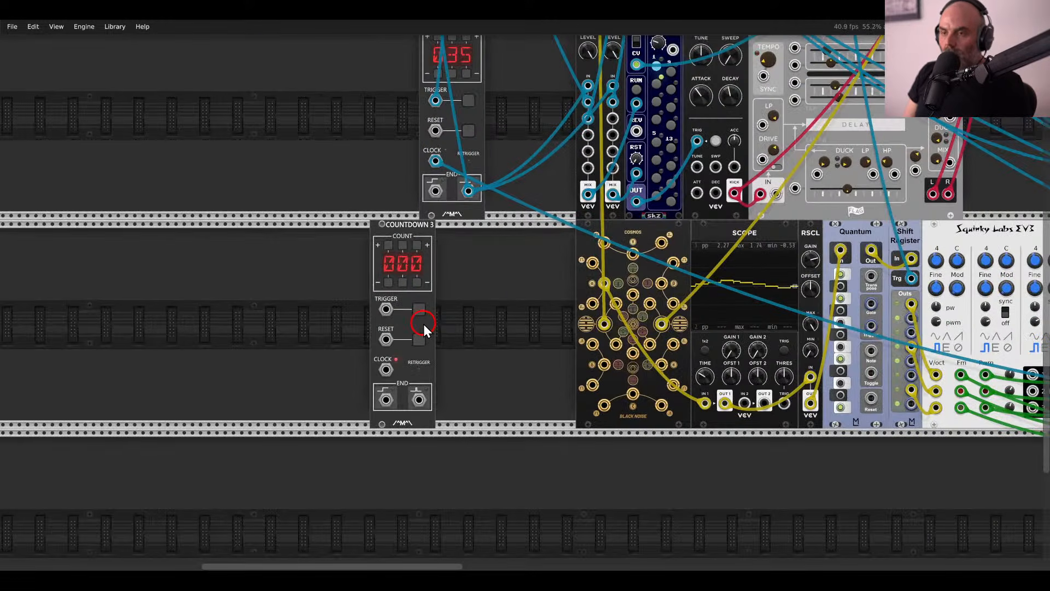
left_click(411, 249)
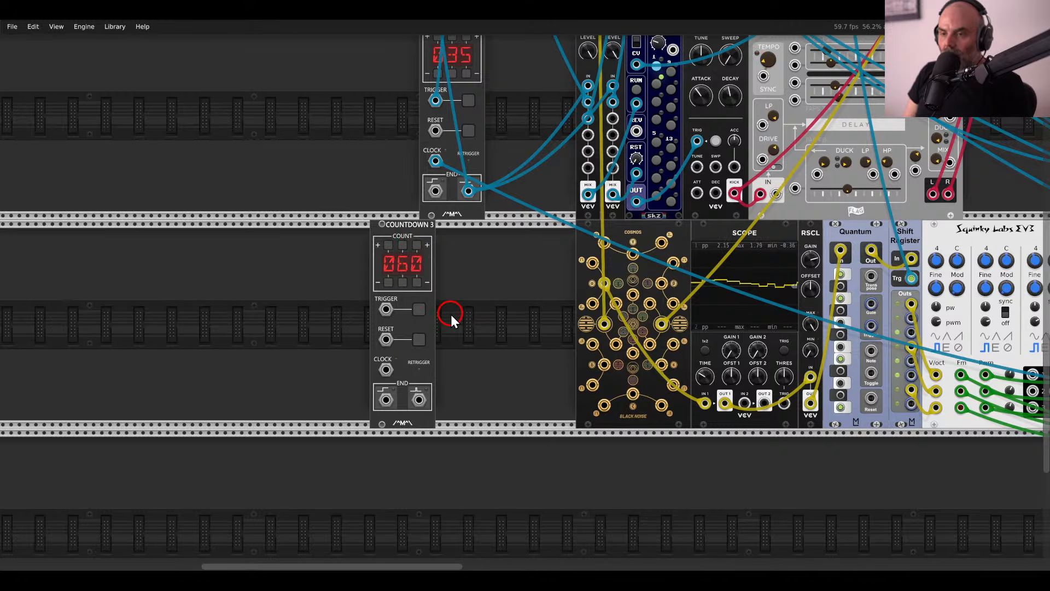
scroll(438, 339, "down", 5)
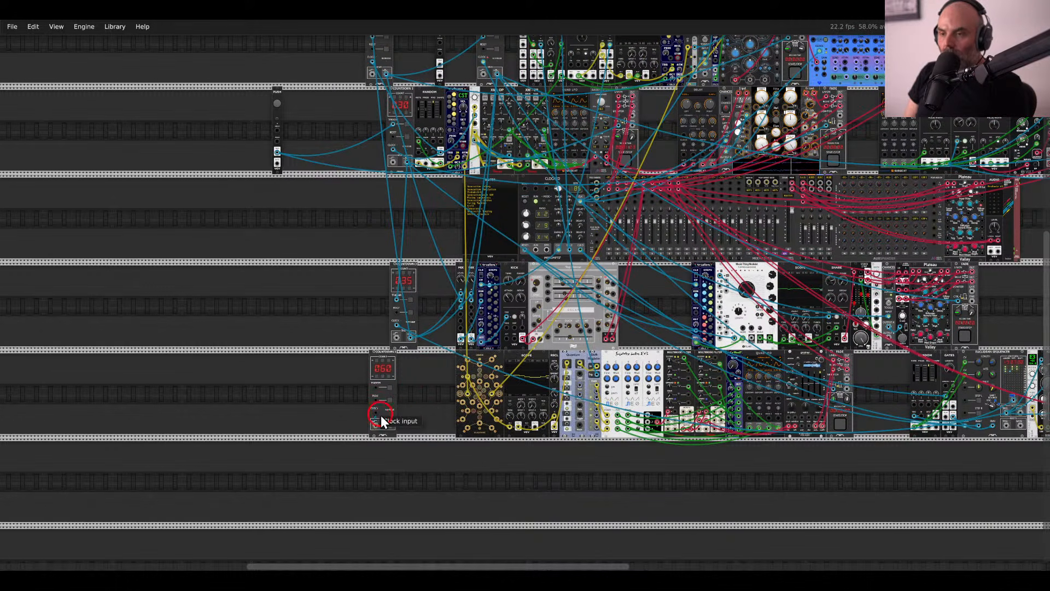
left_click_drag(380, 415, 442, 207)
Patch the 015 Countdown 3's end trigger into the 060 Countdown 3's trigger input, and its own end trigger into a free kick Mix input.
scroll(622, 326, "up", 2)
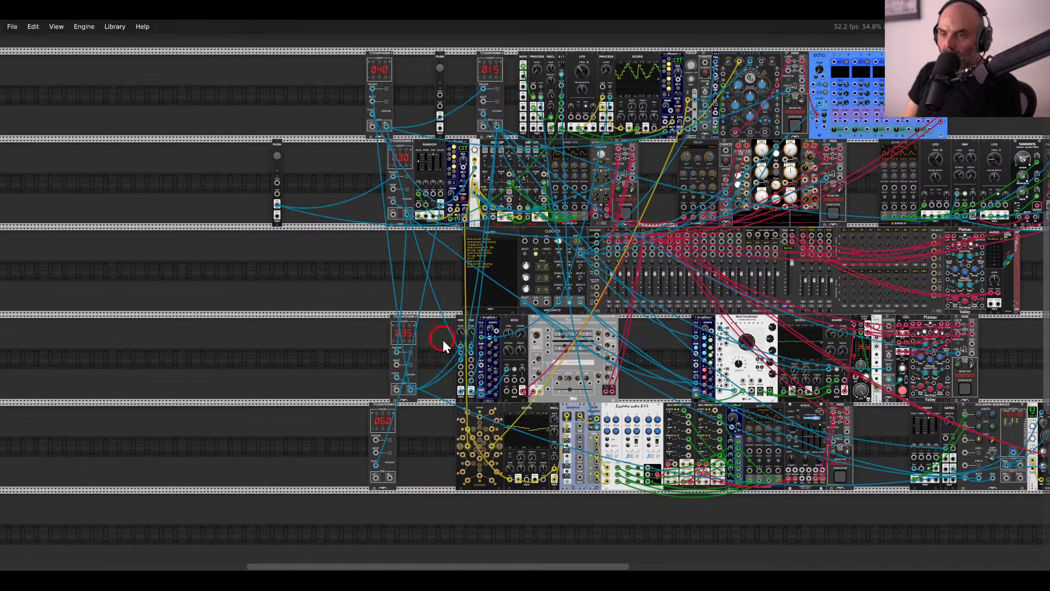
scroll(424, 432, "up", 5)
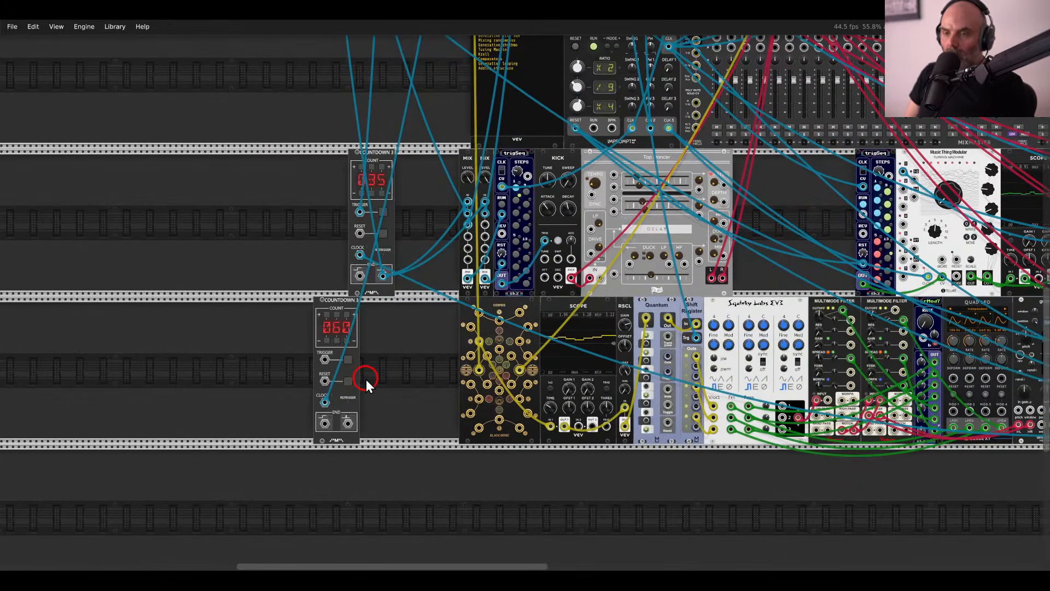
scroll(360, 391, "up", 2)
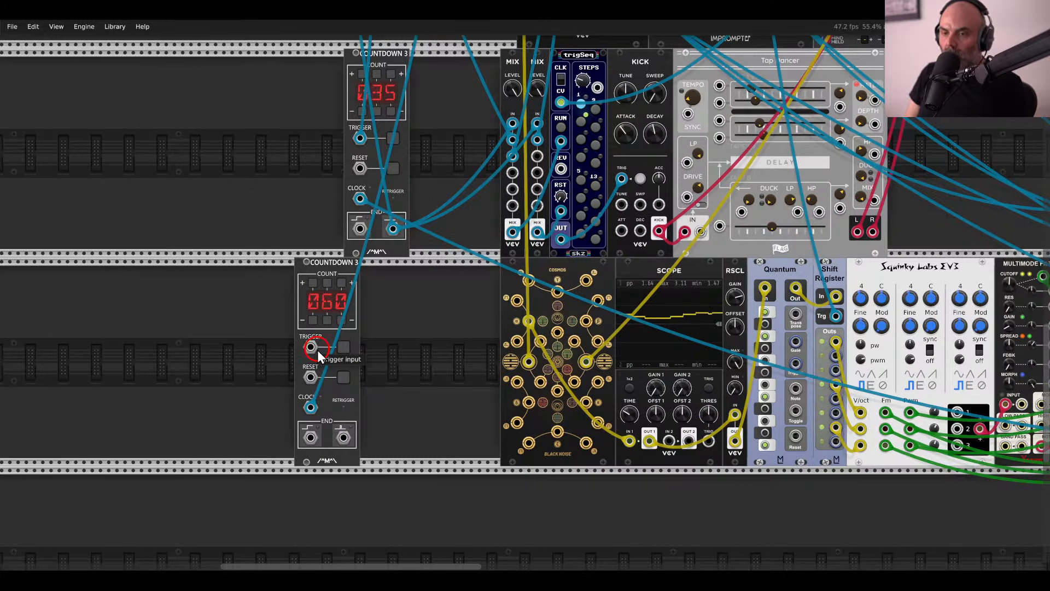
left_click_drag(316, 351, 493, 191)
key("Up")
key("Left")
key("Up")
key("Up")
key("Up")
key("Left")
key("Left")
key("Left")
key("Down")
key("Down")
key("Down")
key("Down")
key("Down")
key("Up")
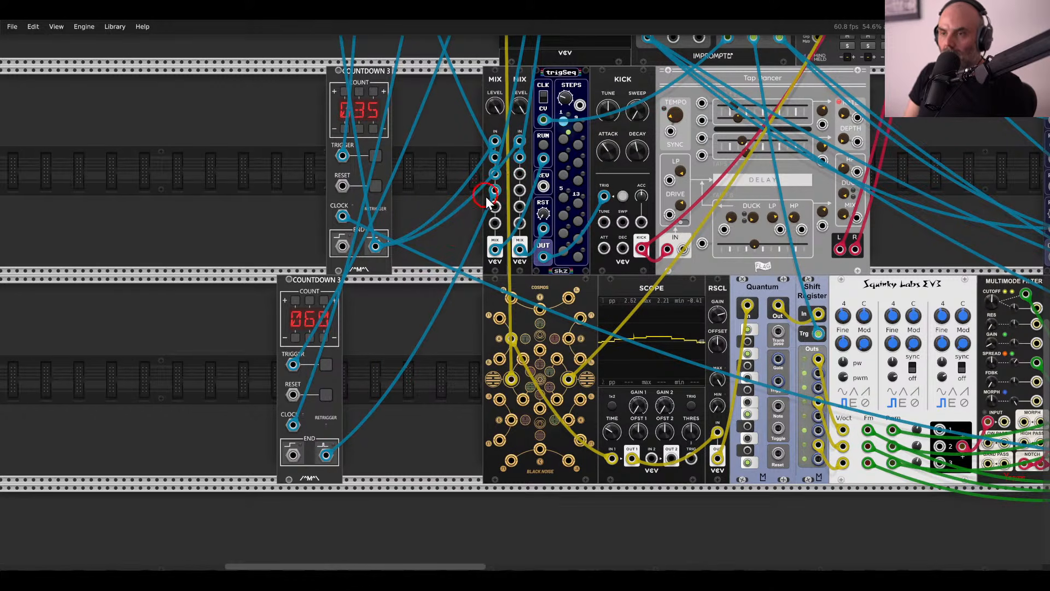
Move the 060 Countdown 3 up into the empty row above the Palette and echo voice.
scroll(458, 293, "down", 4)
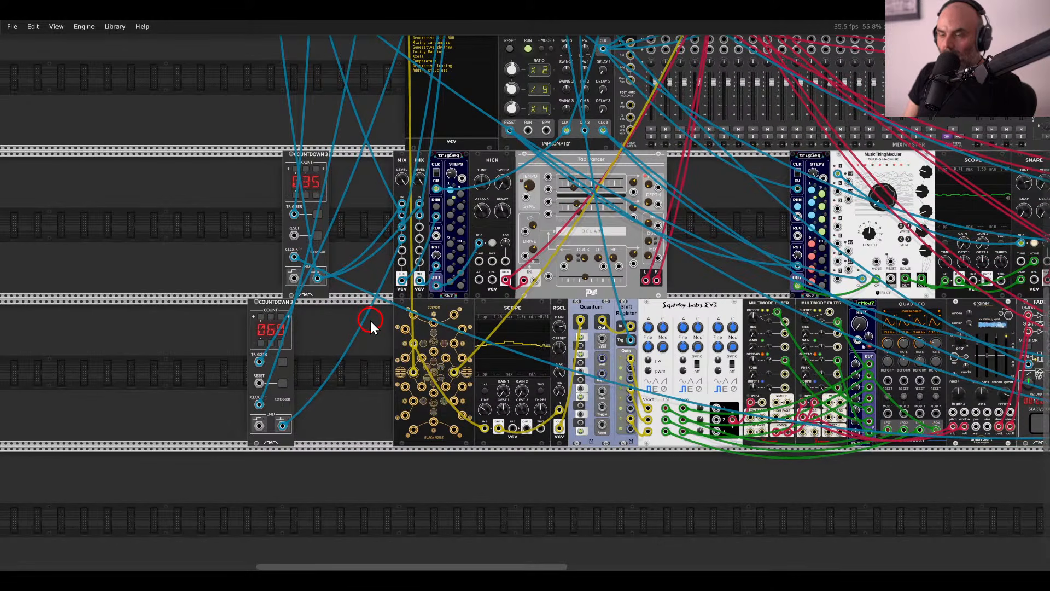
scroll(369, 321, "down", 3)
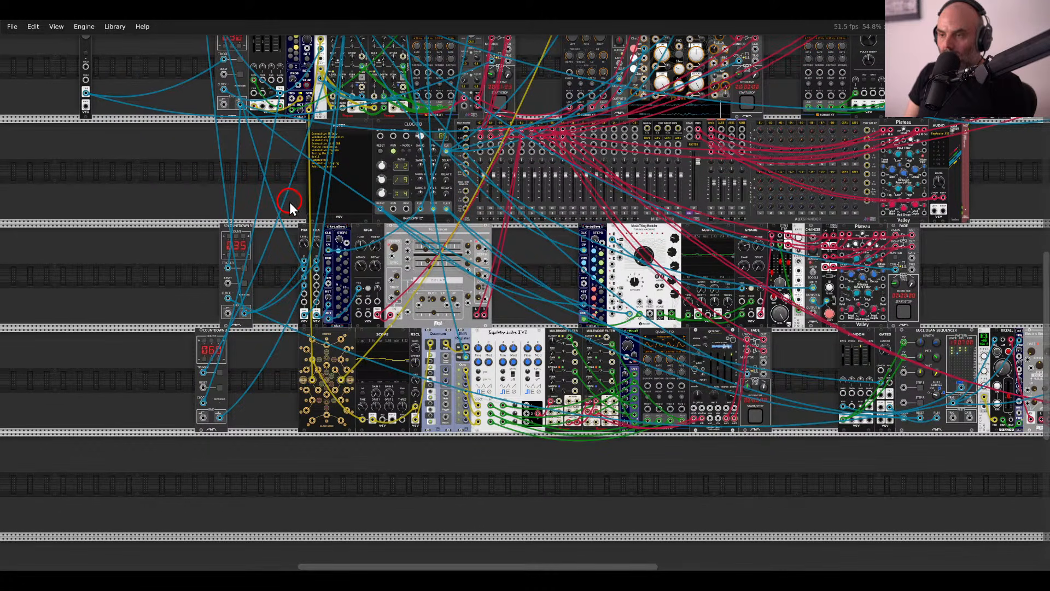
scroll(297, 233, "up", 5)
scroll(296, 233, "left", 3)
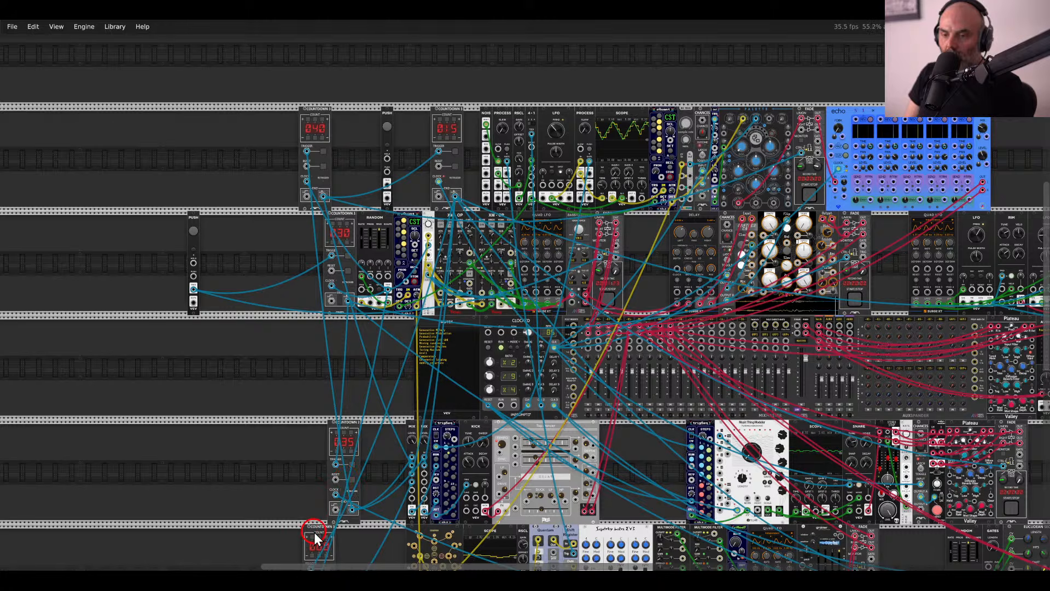
left_click_drag(314, 533, 533, 215)
Shift Palette's Fade and echo modules away from Palette and add a VCV CV Mix directly beside Palette.
scroll(547, 261, "up", 2)
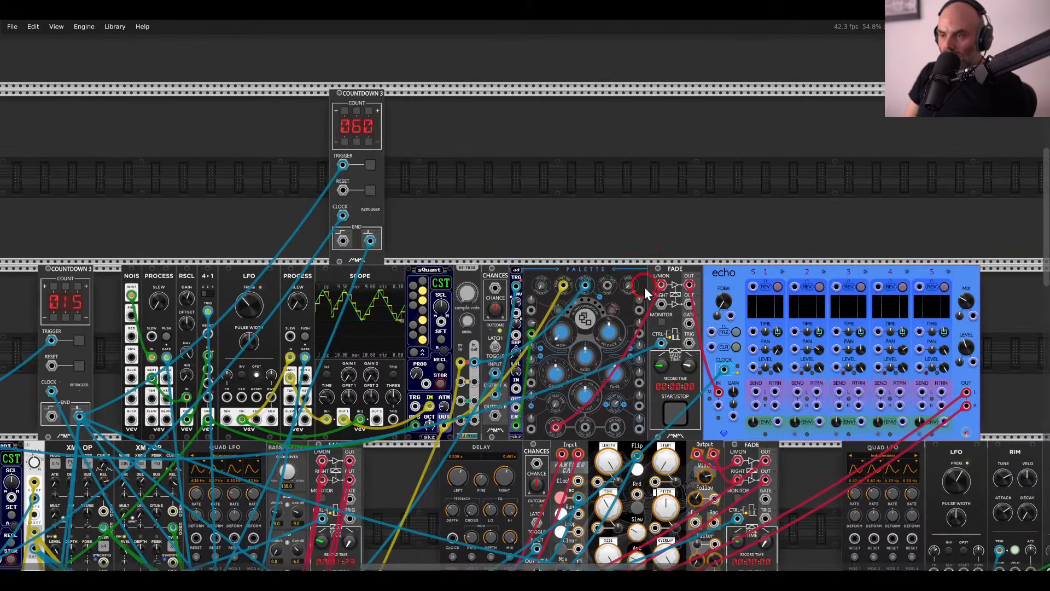
left_click_drag(1017, 291, 725, 274)
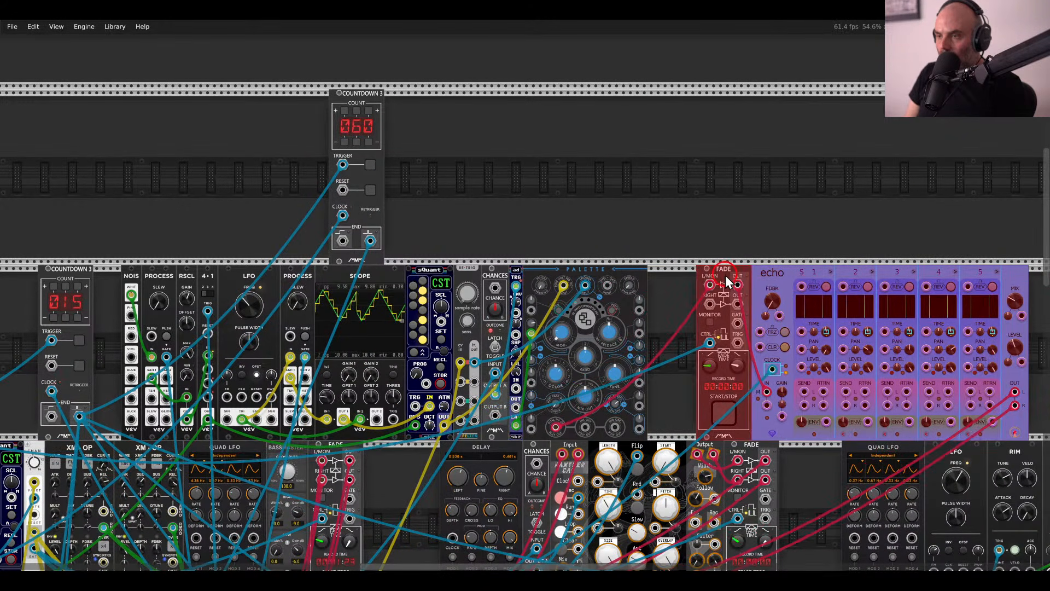
left_click(691, 251)
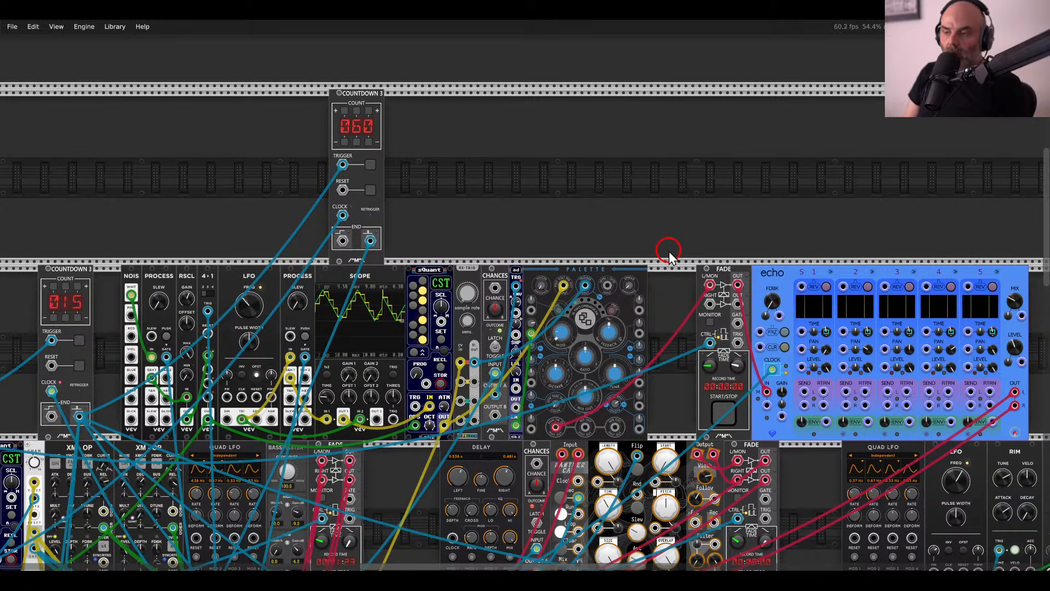
left_click(706, 351)
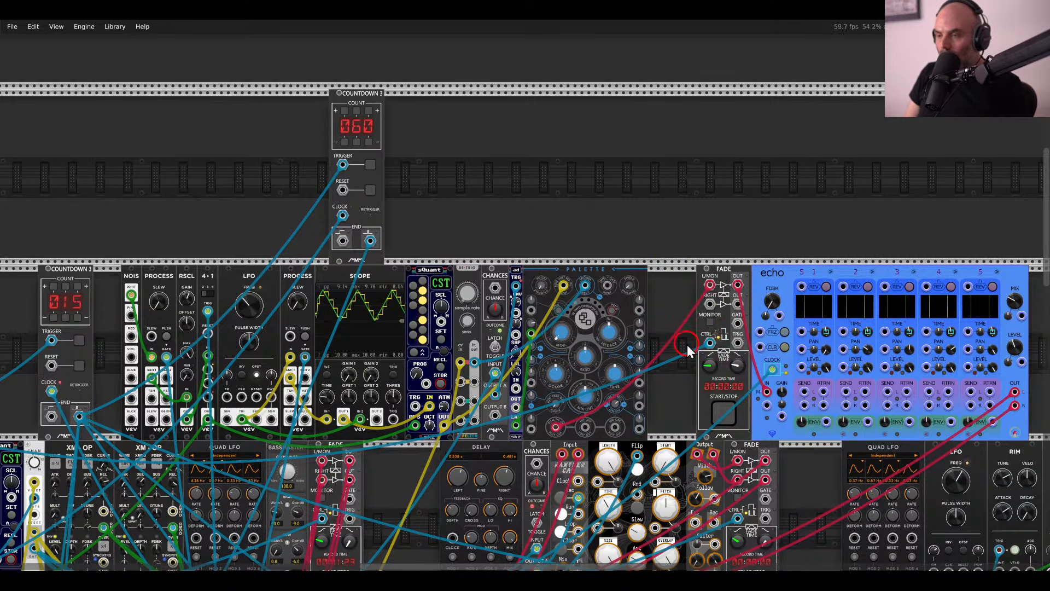
right_click(684, 344)
type("ix")
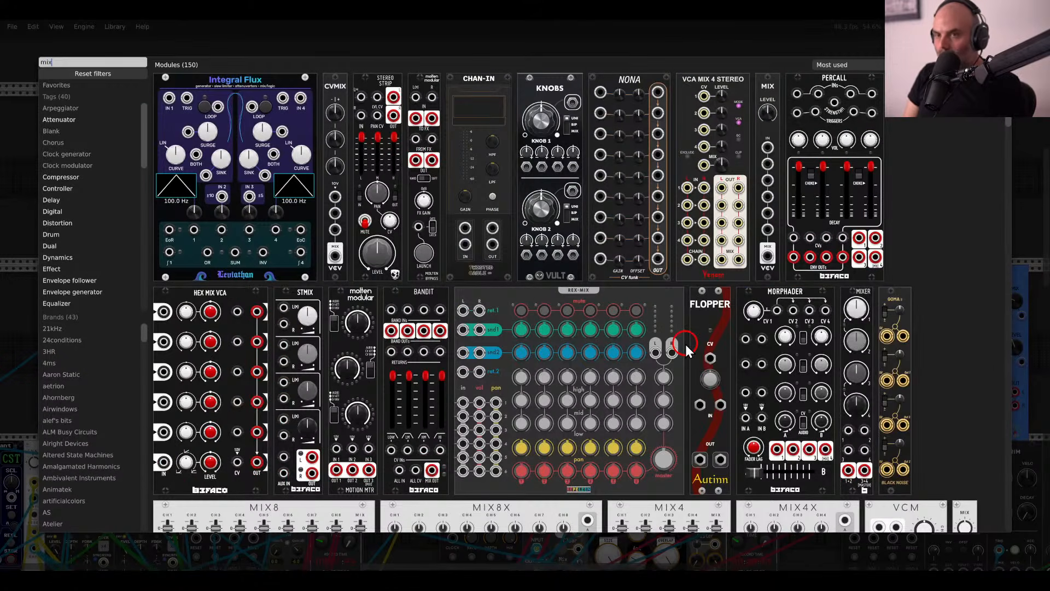
left_click_drag(333, 89, 644, 277)
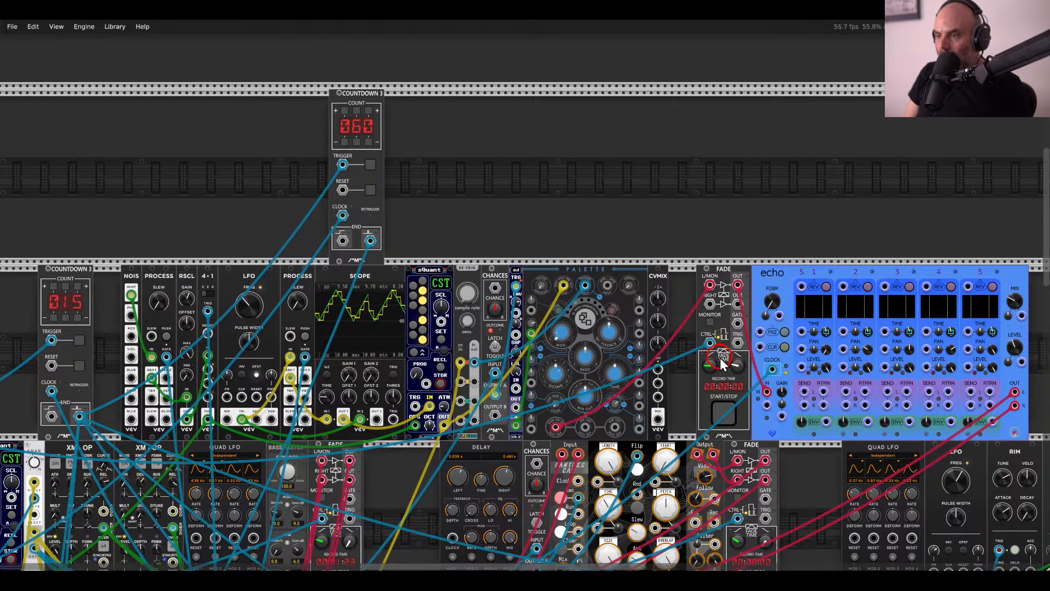
Reroute the cable feeding Fade's control input through the CV Mix's first input and mix output, and turn up the mixer's levels.
left_click_drag(709, 343, 658, 369)
left_click_drag(658, 419, 709, 343)
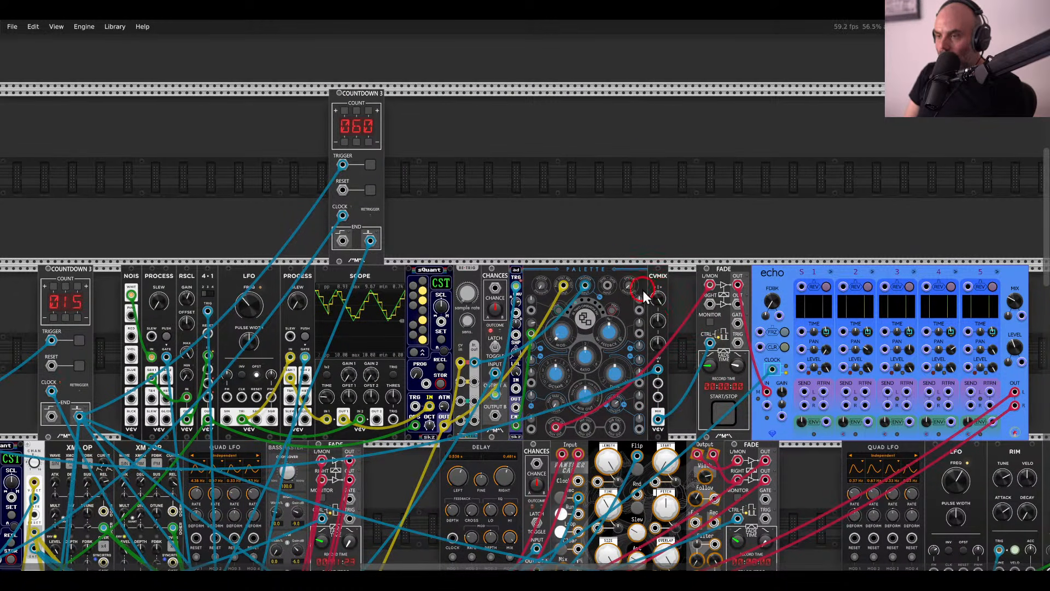
left_click_drag(657, 322, 652, 291)
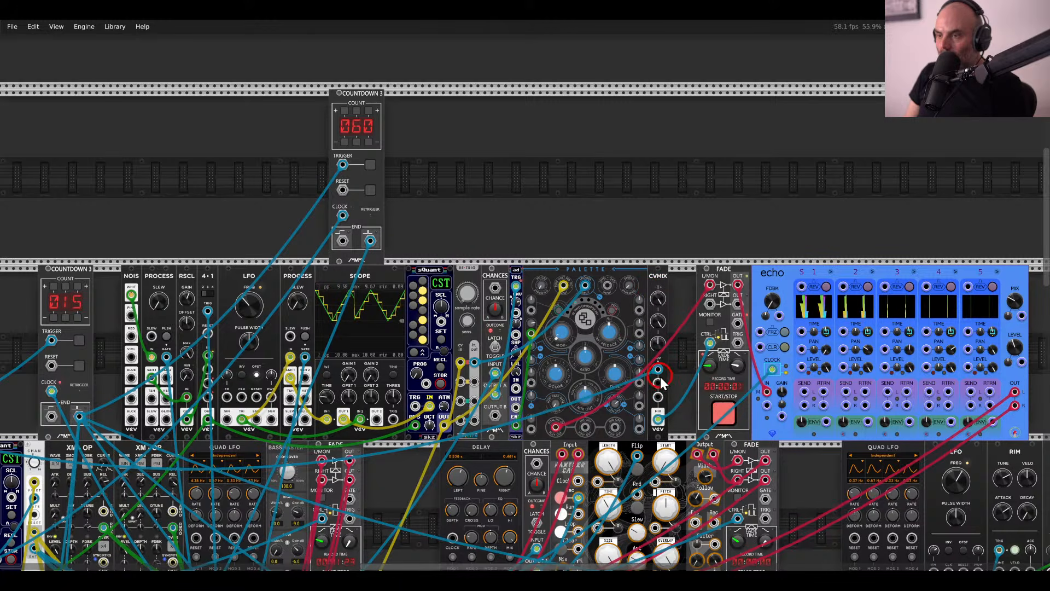
Patch the 060 Countdown 3's end trigger output into the CV 2 input of Palette's CV Mix.
left_click_drag(659, 383, 370, 240)
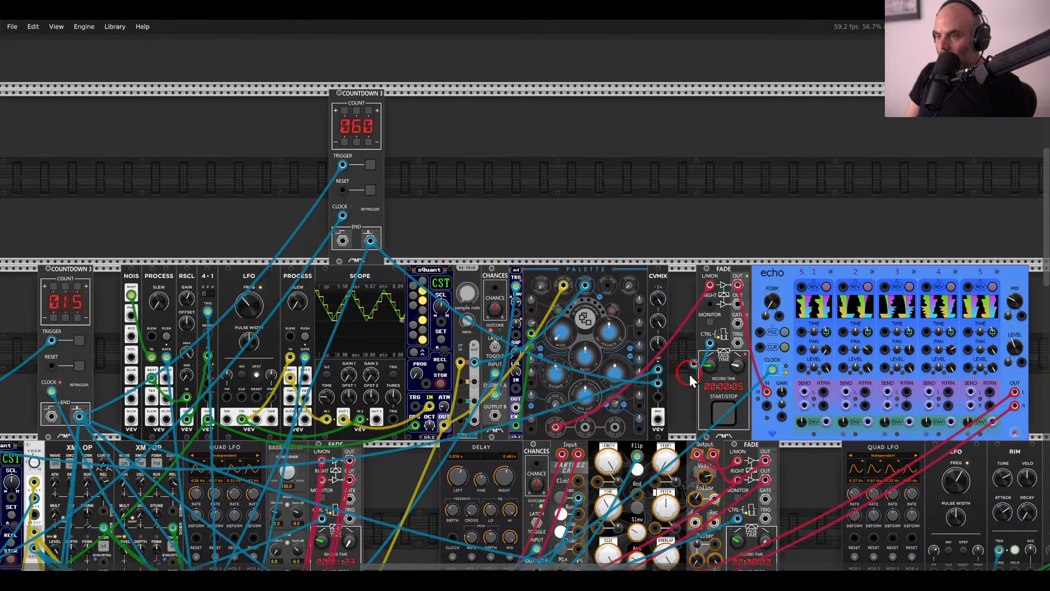
left_click_drag(689, 374, 659, 418)
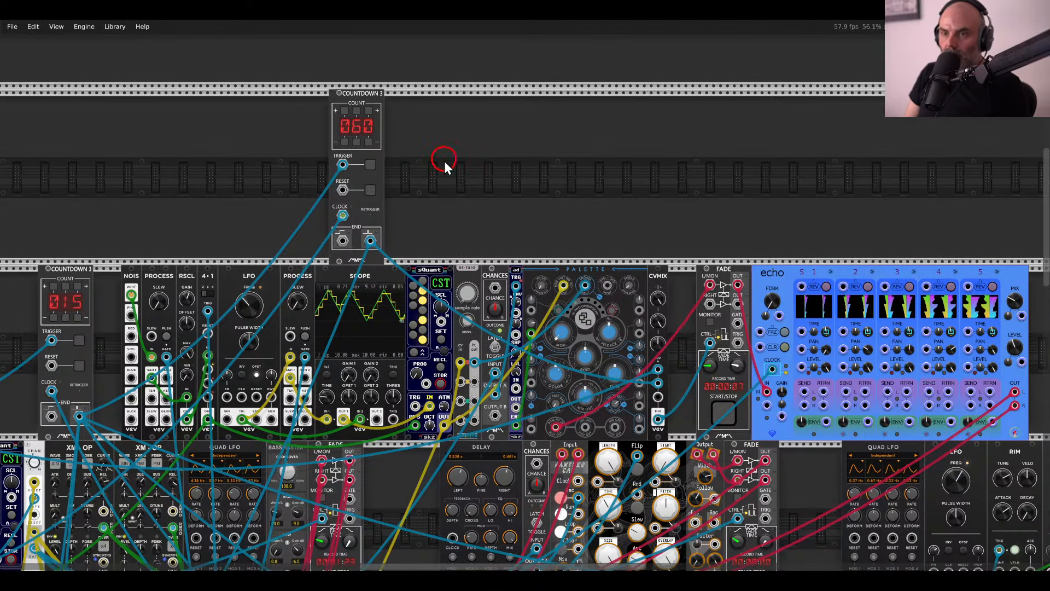
scroll(450, 168, "down", 3)
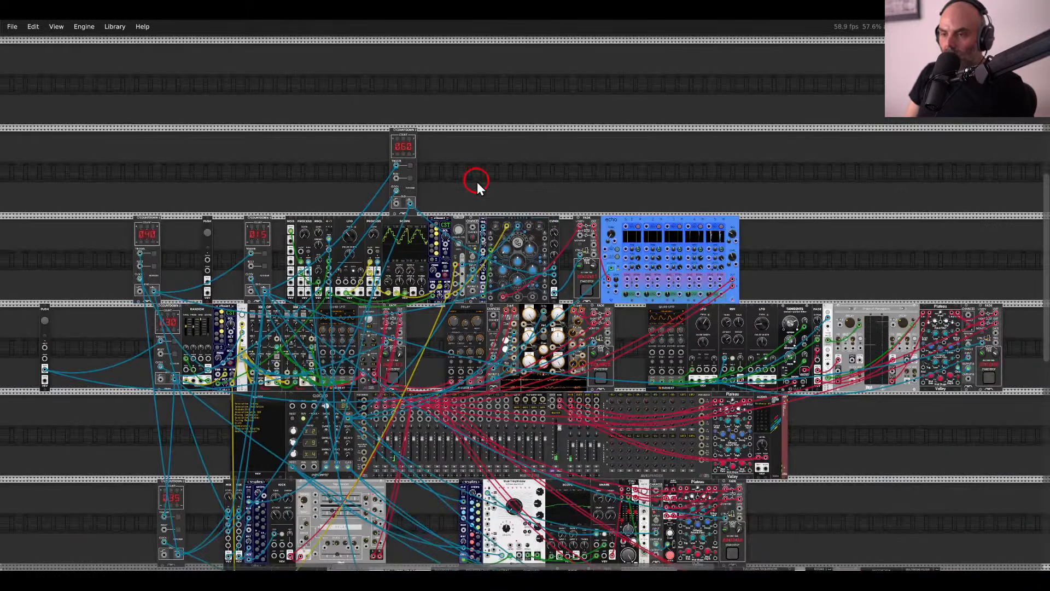
scroll(563, 234, "up", 3)
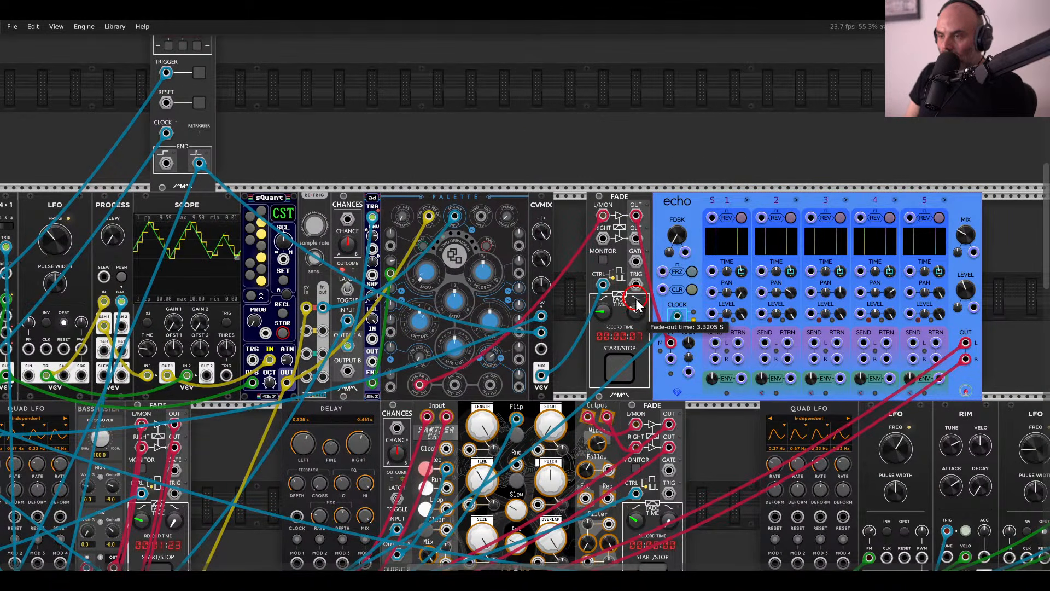
Add another Countdown 3 beside the 060 Countdown 3 and patch the latter's end trigger output into its trigger input.
scroll(469, 143, "down", 5)
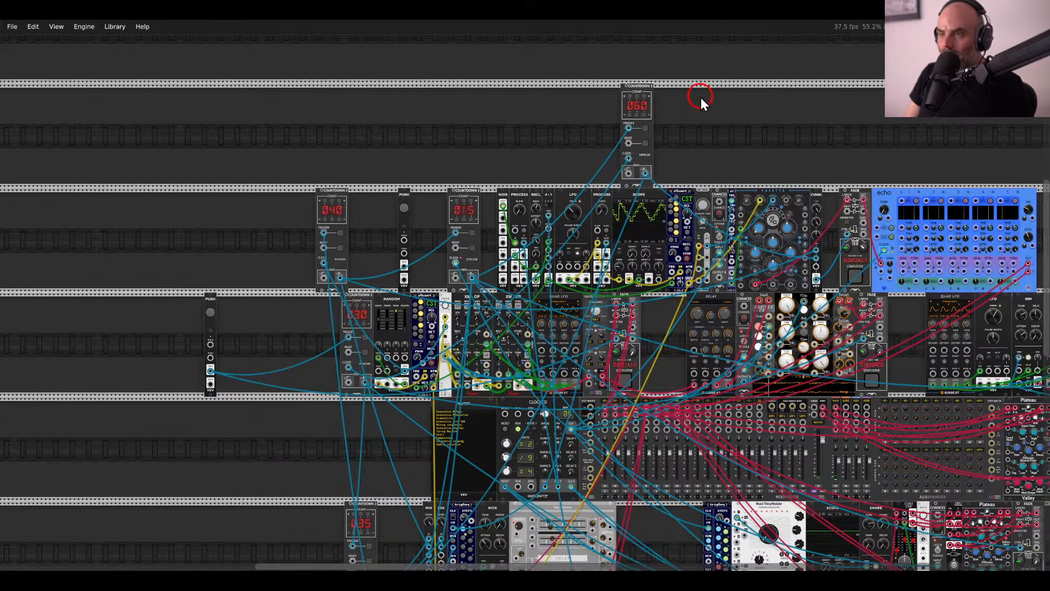
right_click(700, 98)
type("counter")
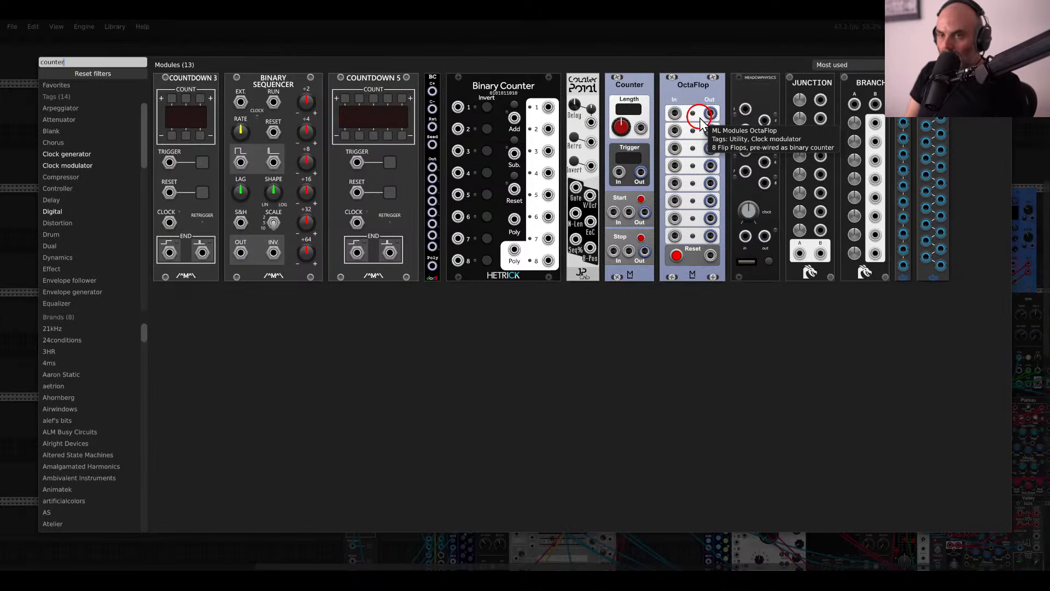
left_click(205, 90)
scroll(696, 143, "up", 4)
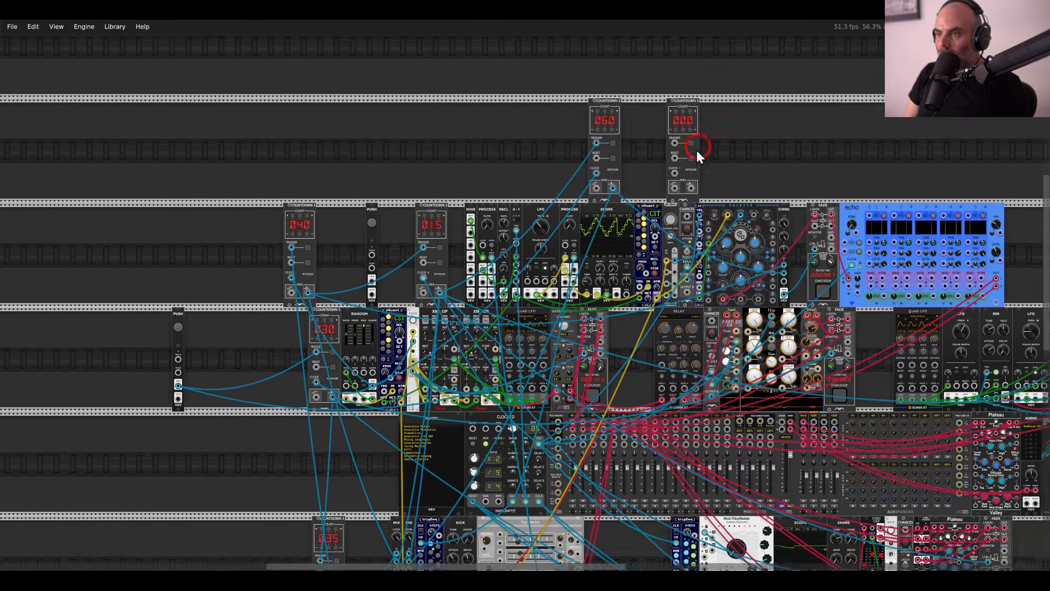
left_click_drag(605, 193, 513, 265)
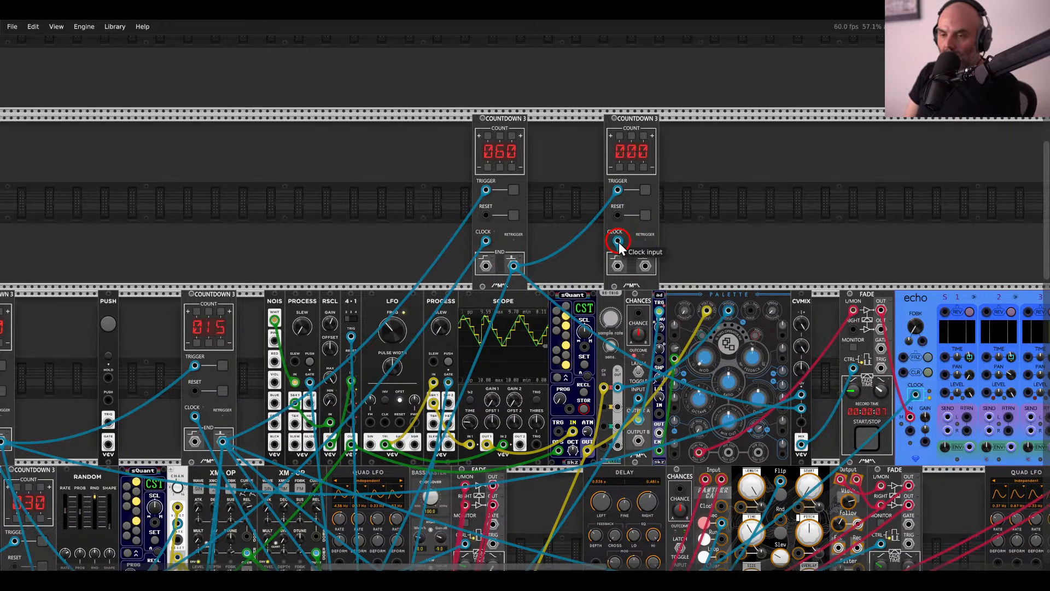
Patch a Clocked clock output into the new Countdown 3's clock input.
scroll(618, 242, "down", 5)
scroll(618, 242, "down", 6)
left_click_drag(618, 242, 539, 406)
scroll(540, 405, "up", 4)
scroll(540, 405, "right", 4)
scroll(708, 253, "up", 8)
scroll(717, 244, "up", 1)
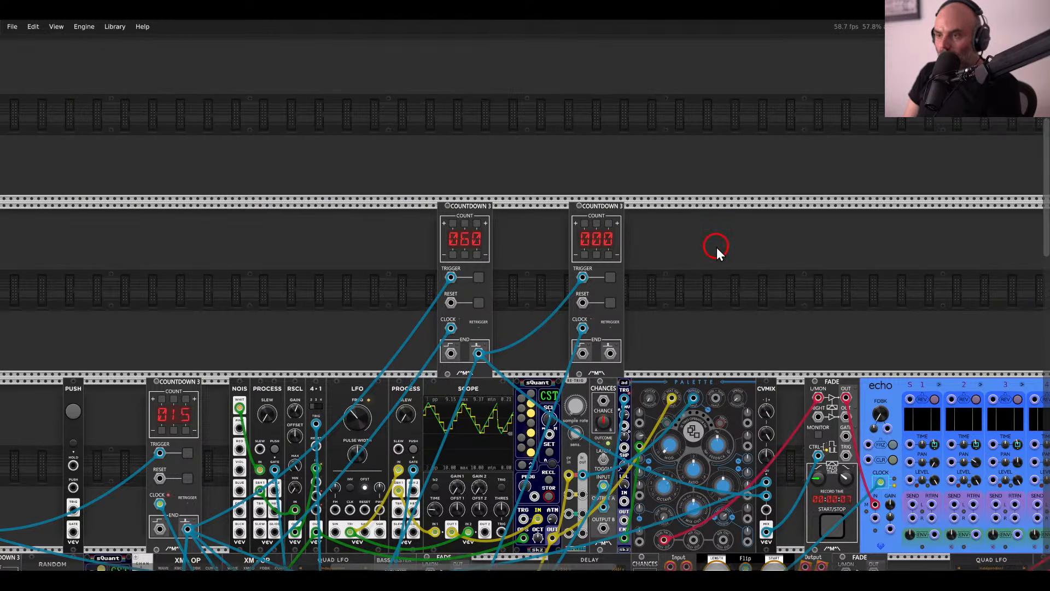
Set the new Countdown 3's count to 040.
scroll(643, 277, "up", 3)
left_click(577, 201)
left_click(578, 202)
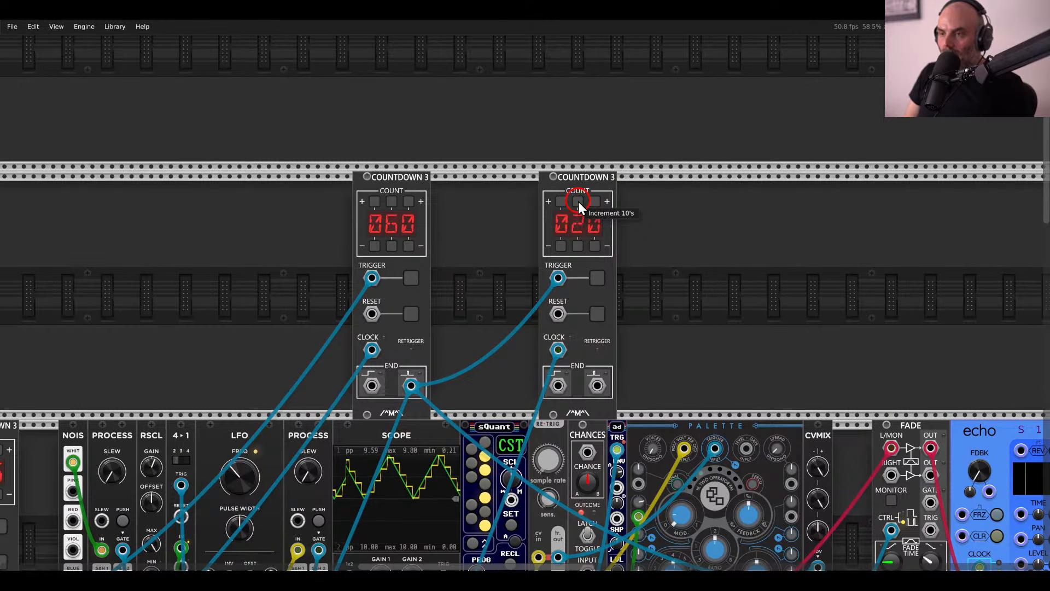
left_click(578, 201)
left_click(578, 201)
scroll(645, 241, "down", 3)
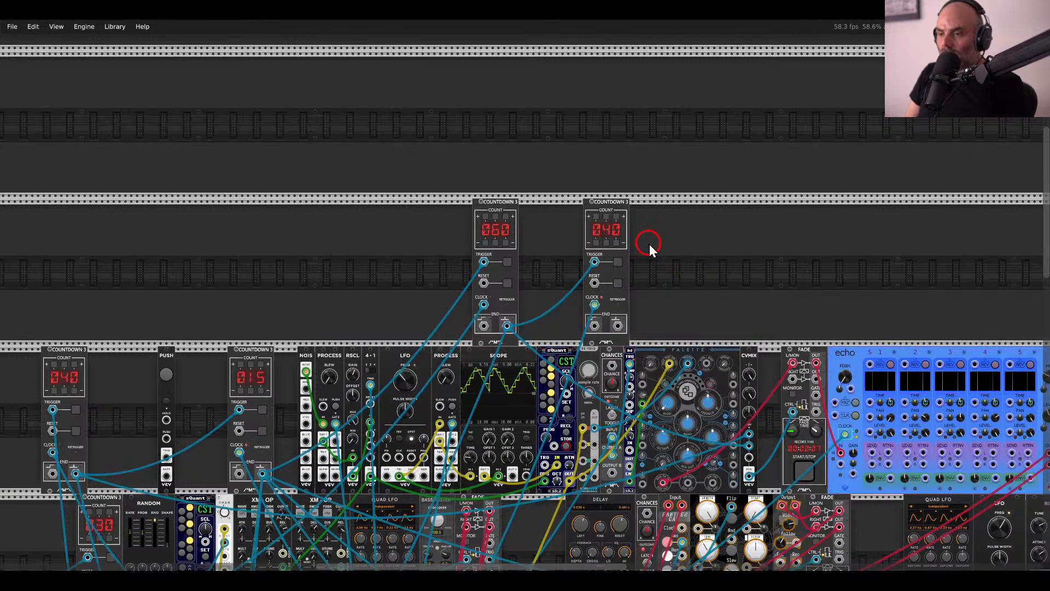
Move the new 040 Countdown 3 into the empty space past the Audio module in the mixer's row.
left_click_drag(705, 287, 598, 118)
scroll(557, 158, "down", 2)
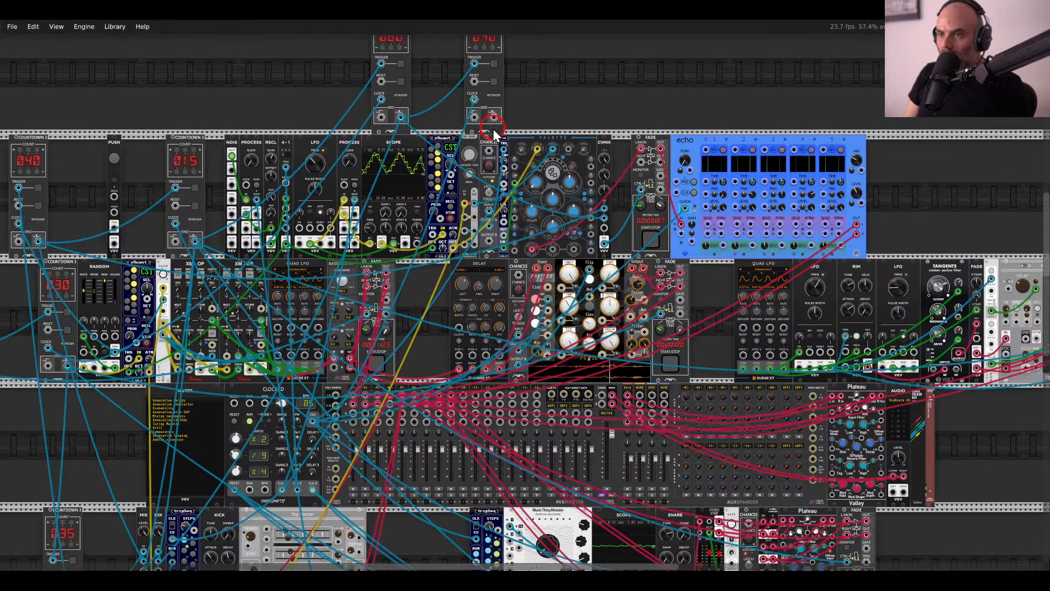
left_click_drag(487, 127, 988, 480)
left_click_drag(1017, 406, 729, 282)
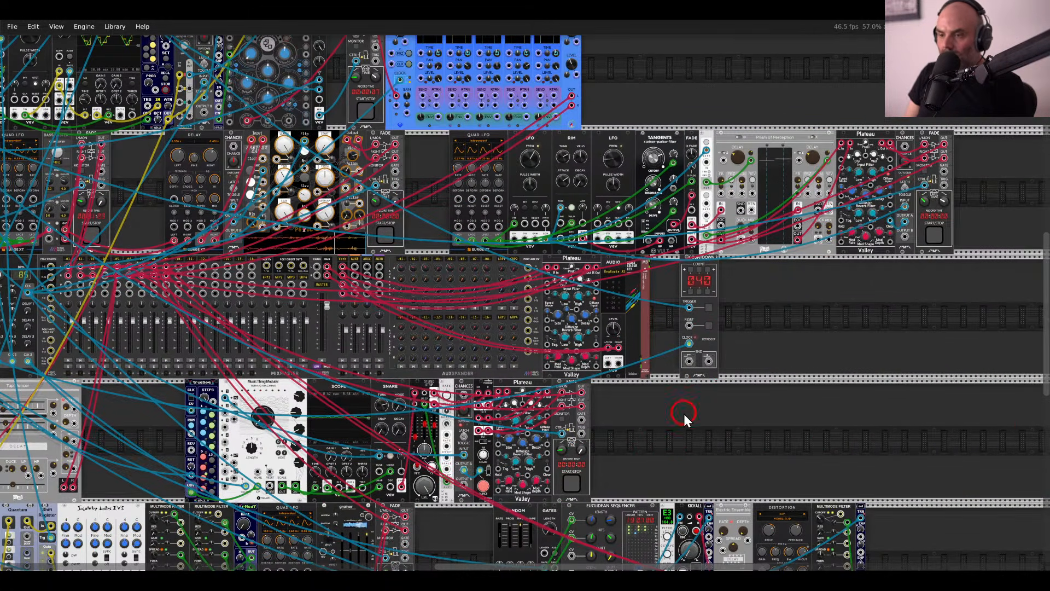
Add a CV Mix between the snare's Plateau and Fade, and patch the 040 Countdown 3's end trigger output into its CV 1 input.
scroll(641, 442, "up", 2)
left_click_drag(641, 442, 800, 350)
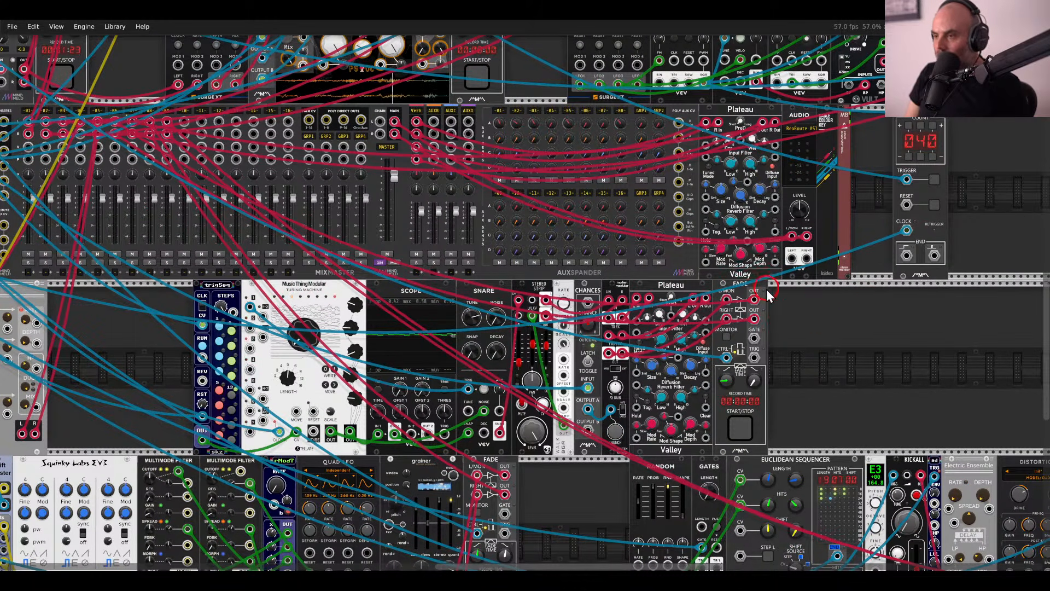
right_click(759, 313)
type("mix")
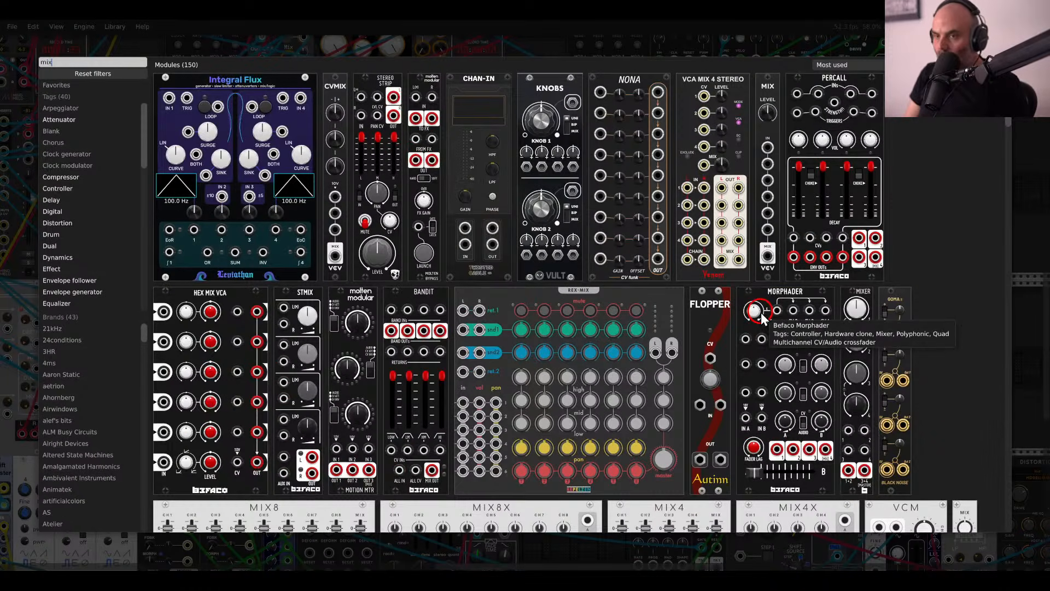
left_click(760, 313)
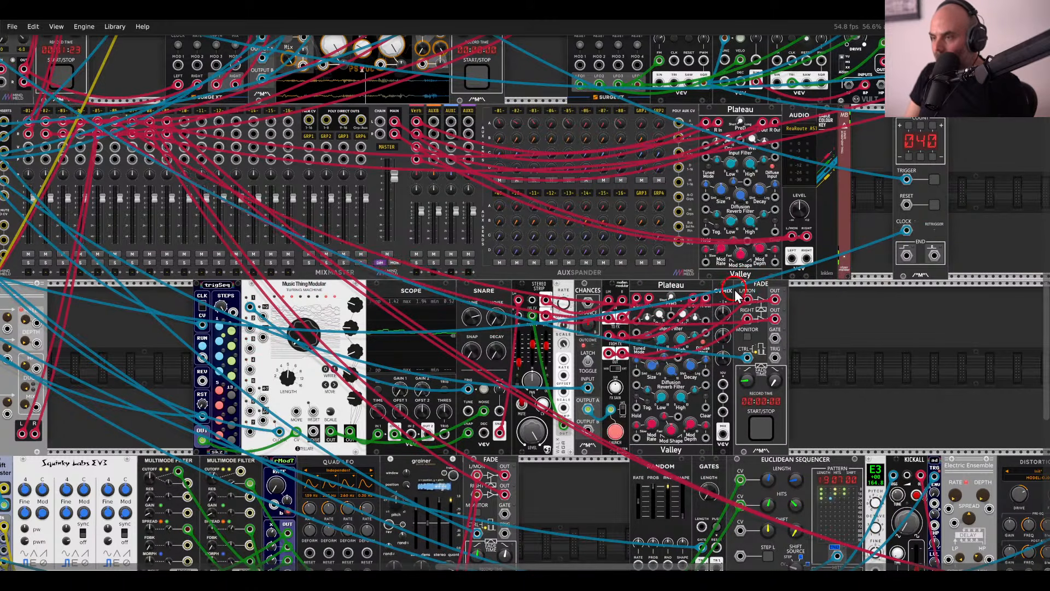
left_click_drag(934, 256, 723, 383)
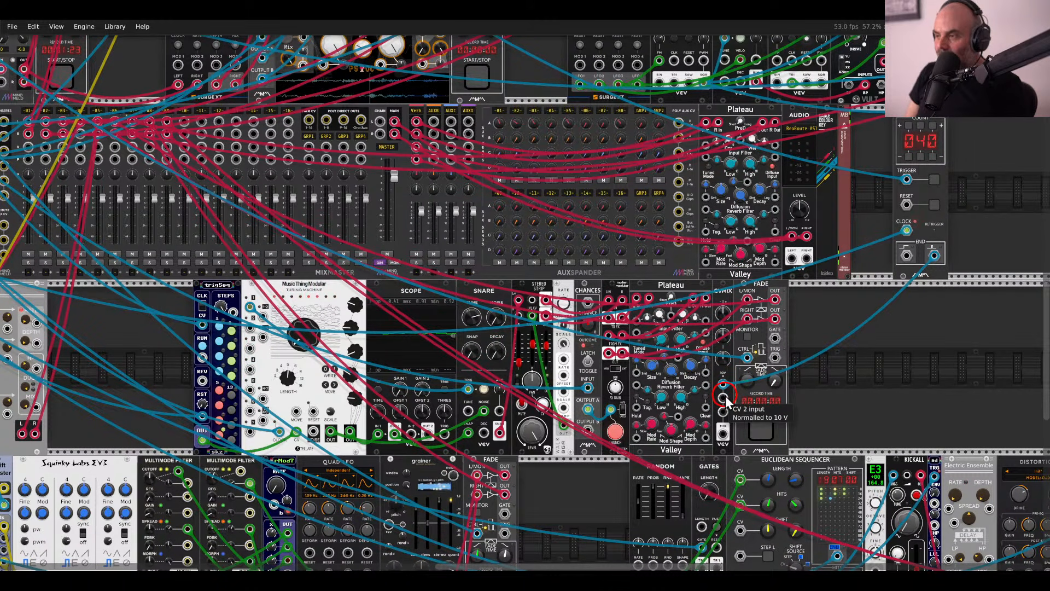
Move the snare Fade's control cable to the CV Mix's CV 2 input, raise levels 1 and 2, and patch the mix output into the Fade's control input.
left_click_drag(747, 358, 723, 398)
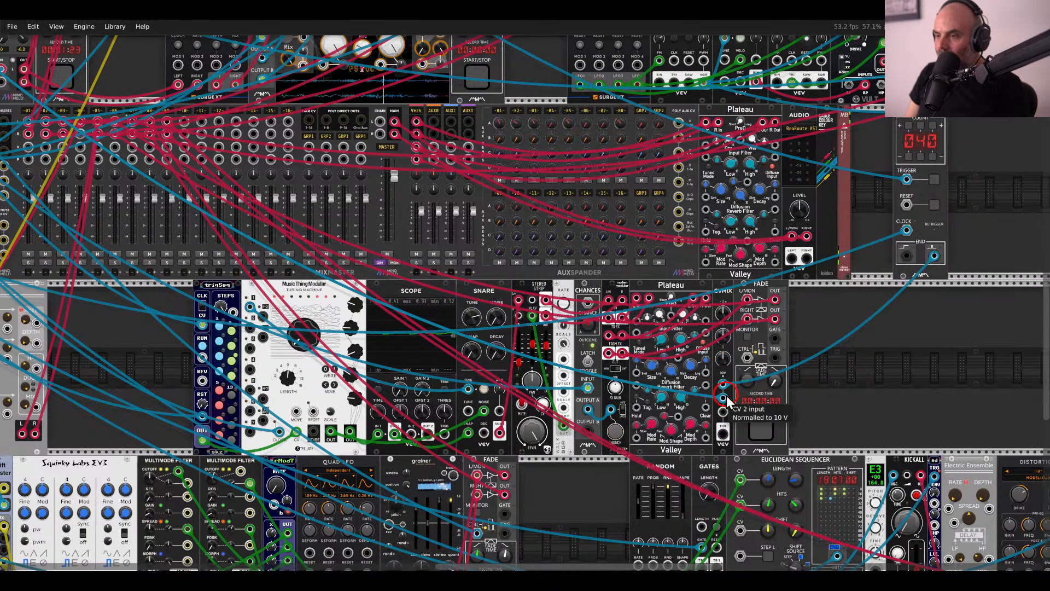
left_click_drag(723, 314, 715, 179)
left_click_drag(724, 335, 721, 164)
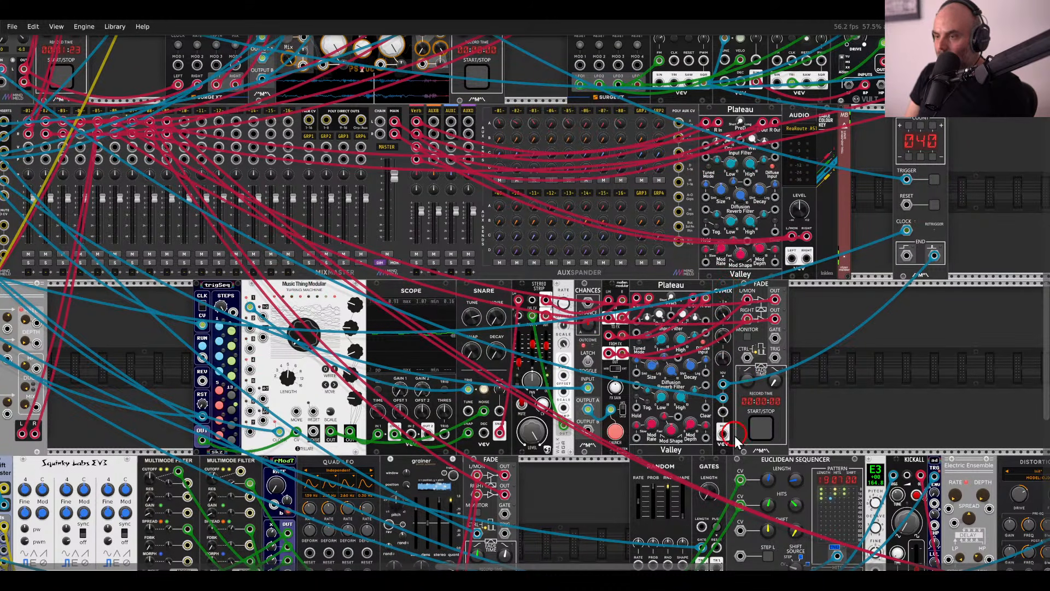
left_click_drag(724, 429, 747, 357)
left_click(824, 336)
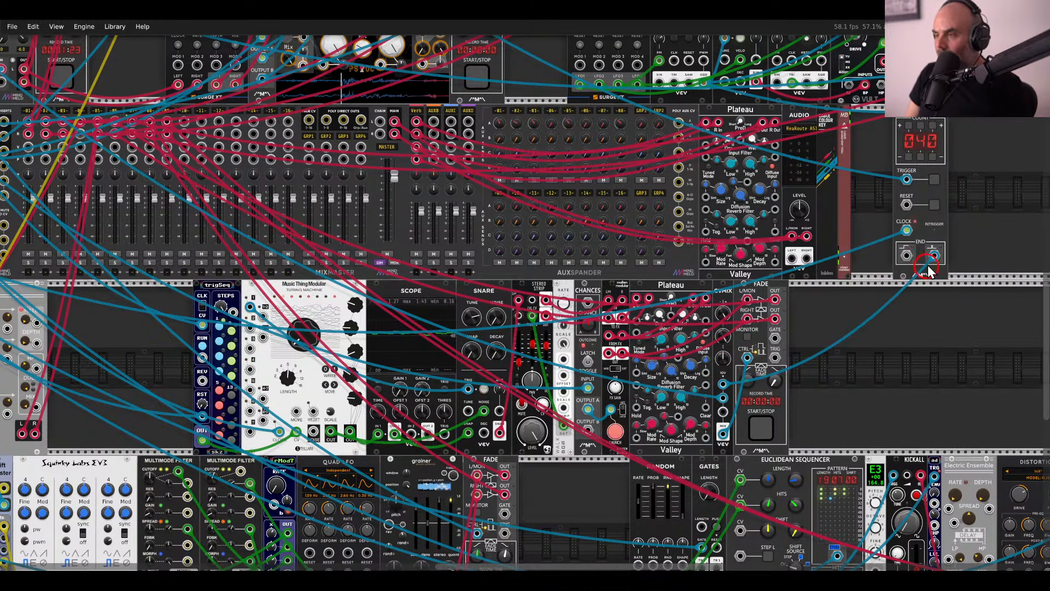
Make room before the Fade in the rim's row and add a CV Mix between it and the Chances module.
left_click_drag(958, 203, 846, 232)
scroll(860, 232, "down", 2)
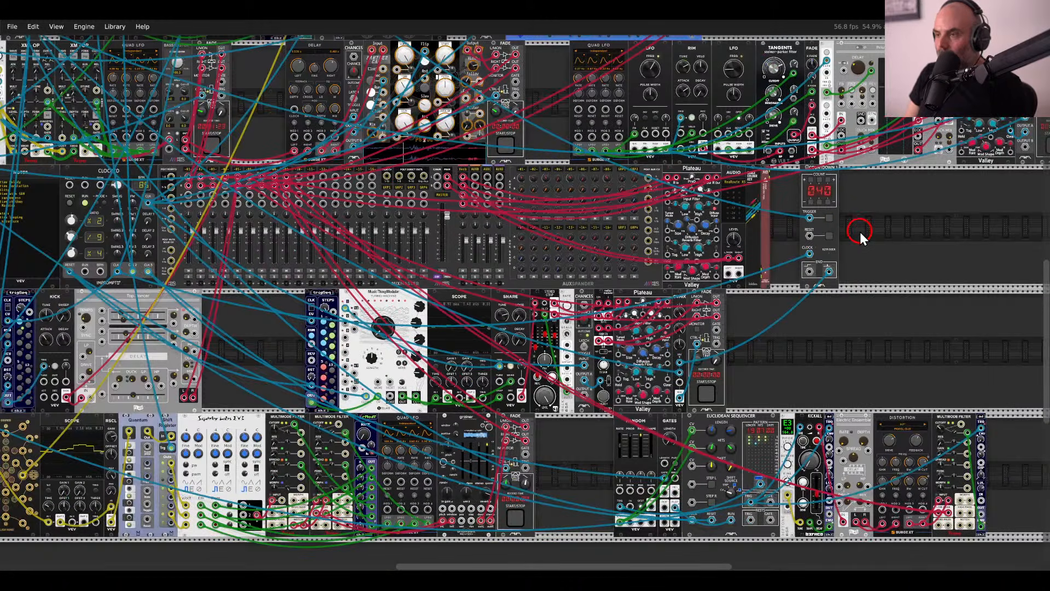
left_click_drag(866, 267, 772, 273)
scroll(734, 326, "up", 5)
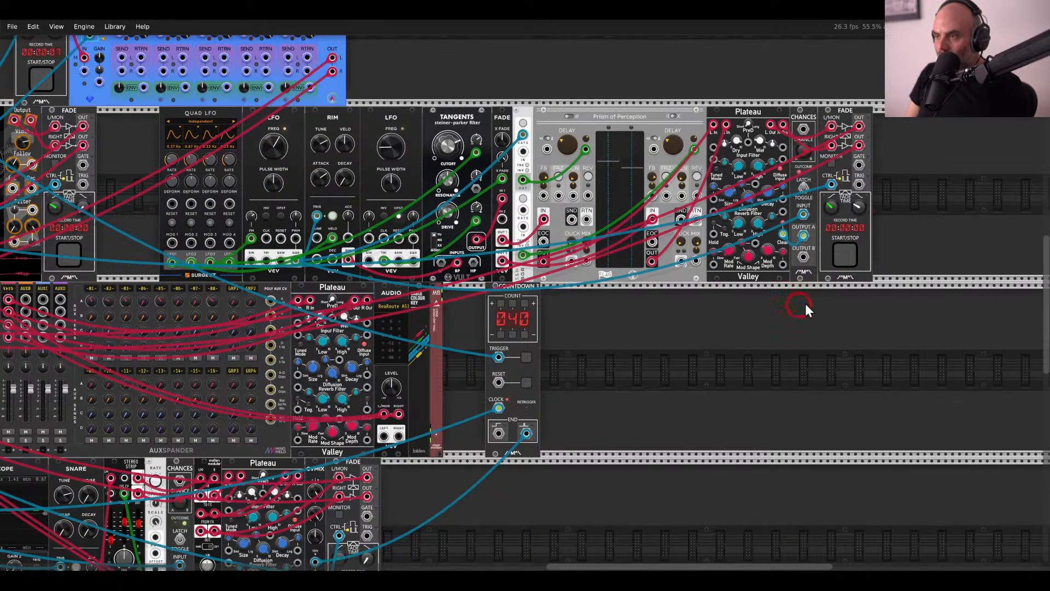
left_click_drag(848, 114, 897, 115)
right_click(838, 134)
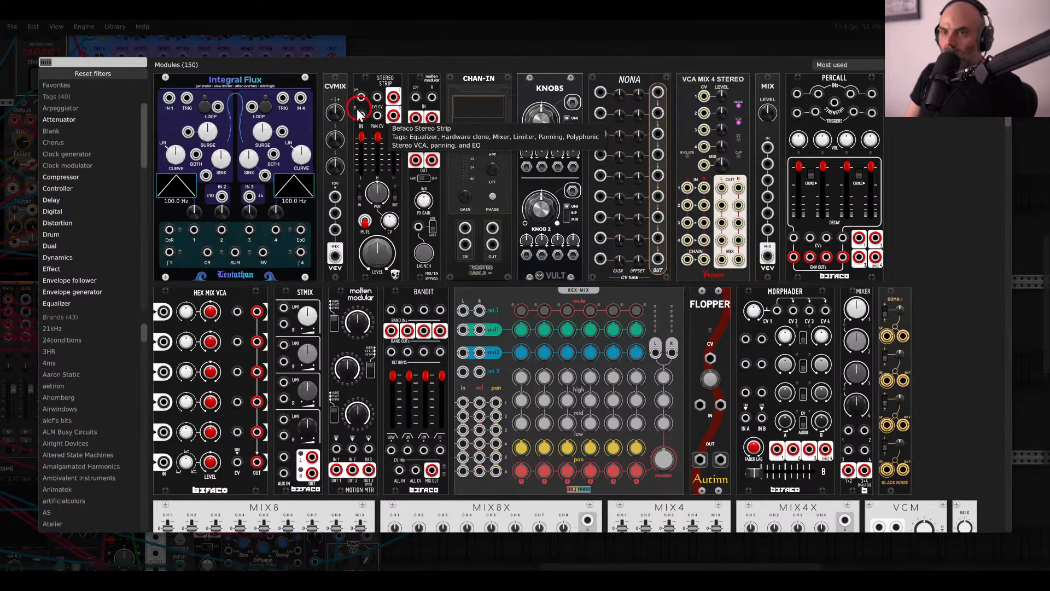
left_click_drag(339, 101, 826, 121)
Route the rim Fade's control cable and the 040 Countdown 3's end trigger through the new CV Mix into the Fade's control input, raising the levels.
scroll(868, 182, "up", 2)
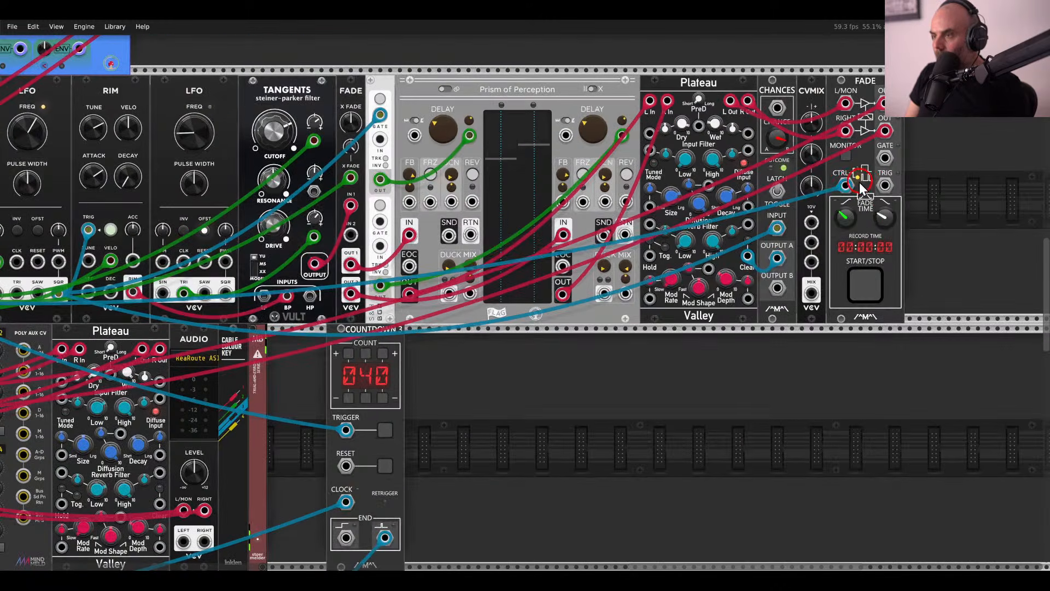
left_click_drag(846, 185, 811, 243)
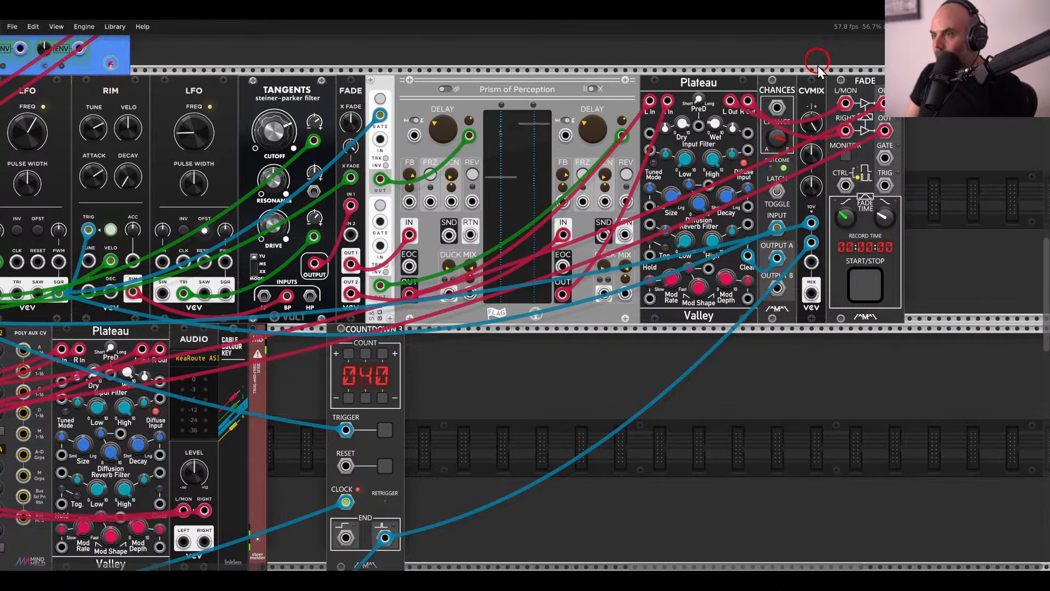
left_click_drag(811, 156, 808, 125)
left_click_drag(811, 293, 846, 186)
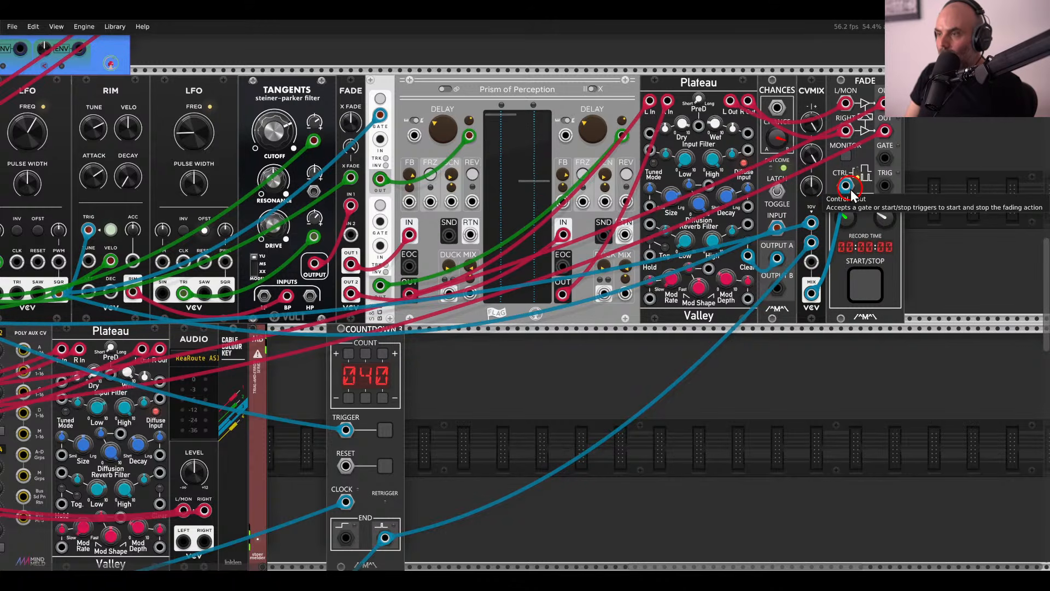
Move the 040 Countdown 3 from the mixer's row to the uppermost module row, beside the 060 Countdown 3.
scroll(828, 322, "down", 2)
scroll(827, 323, "down", 3)
left_click_drag(667, 370, 852, 281)
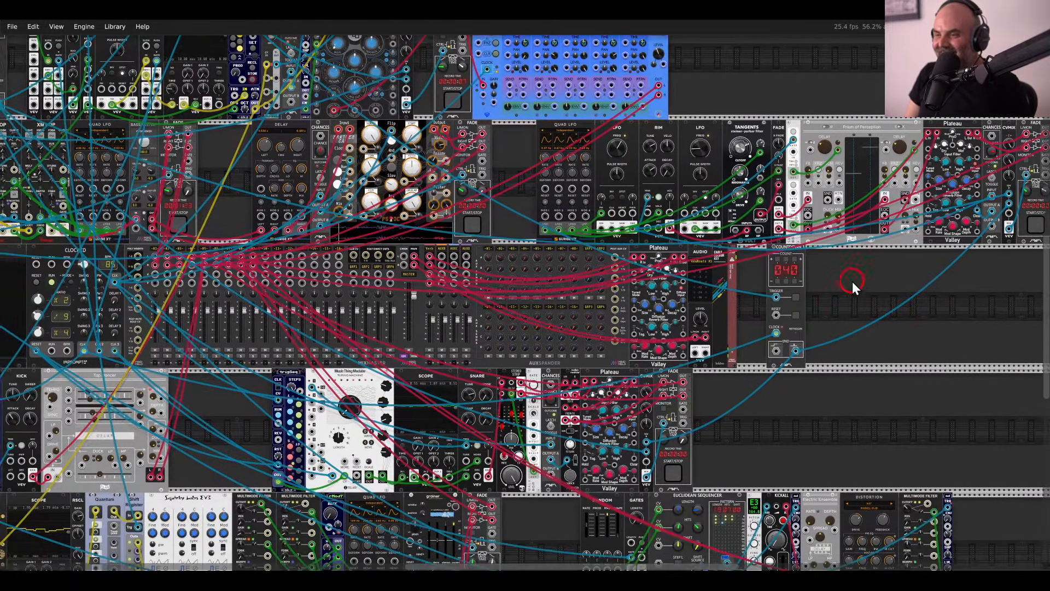
left_click_drag(852, 331, 245, 91)
Add another Countdown 3 in the uppermost module row, after the 040 Countdown 3.
scroll(551, 82, "down", 1)
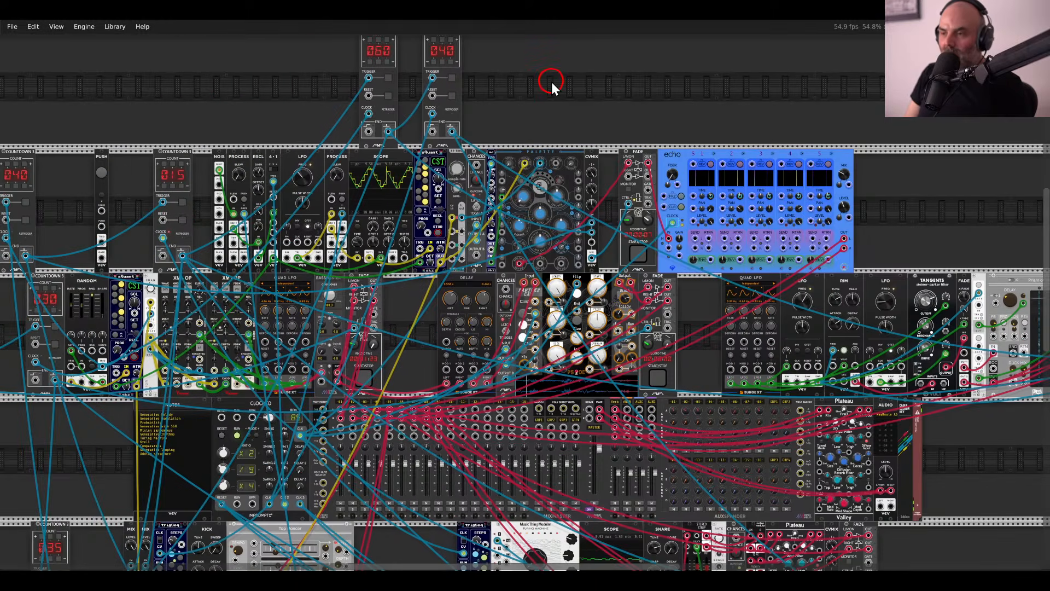
scroll(556, 84, "down", 2)
scroll(484, 340, "up", 3)
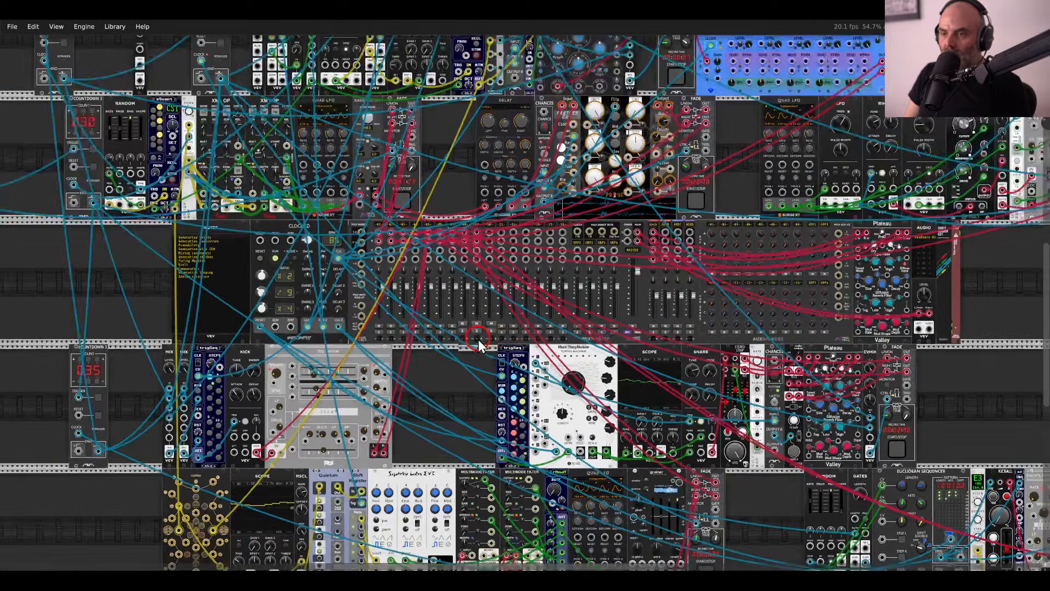
scroll(474, 348, "down", 3)
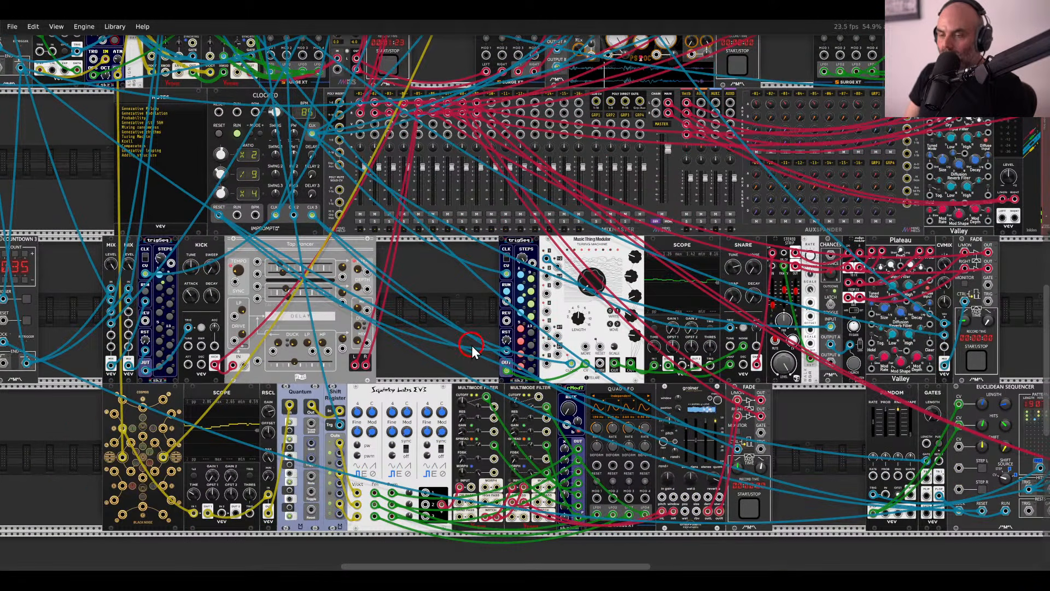
scroll(464, 333, "down", 3)
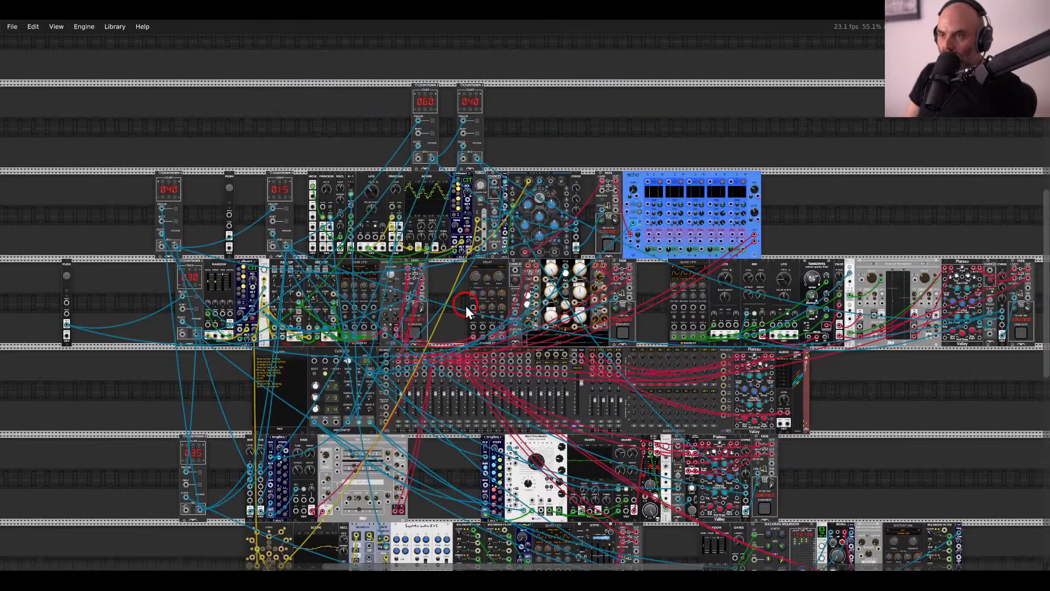
right_click(543, 123)
type("counter")
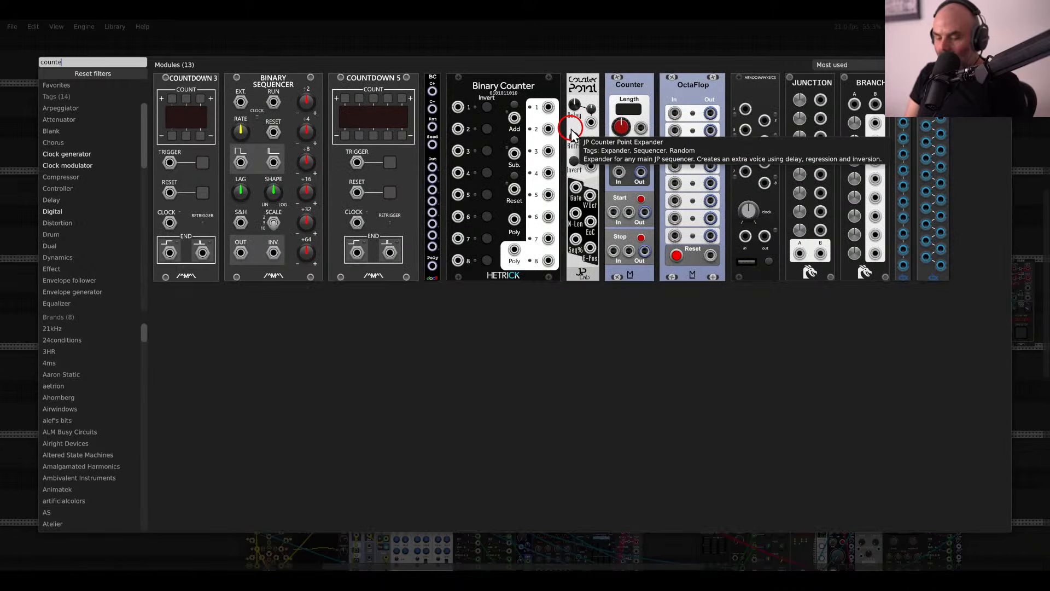
left_click_drag(208, 106, 514, 134)
Set the new Countdown 3's count to 030.
scroll(513, 132, "up", 3)
left_click(529, 87)
left_click(530, 87)
left_click(529, 87)
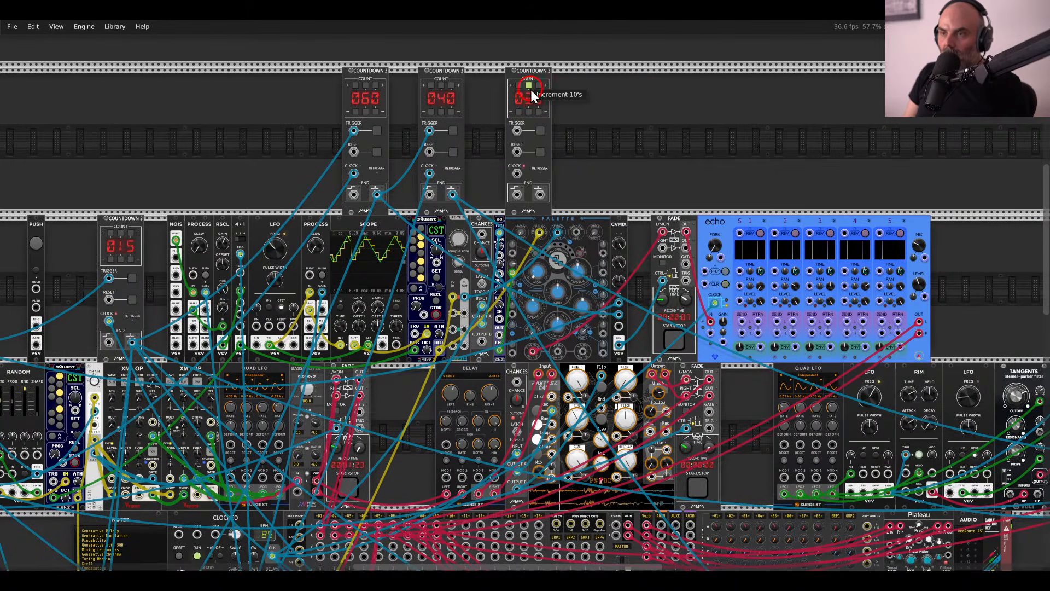
Patch a clock signal into the 030 Countdown 3's clock input and the neighbouring 040 Countdown 3's end trigger into its trigger input.
left_click_drag(517, 171, 516, 173)
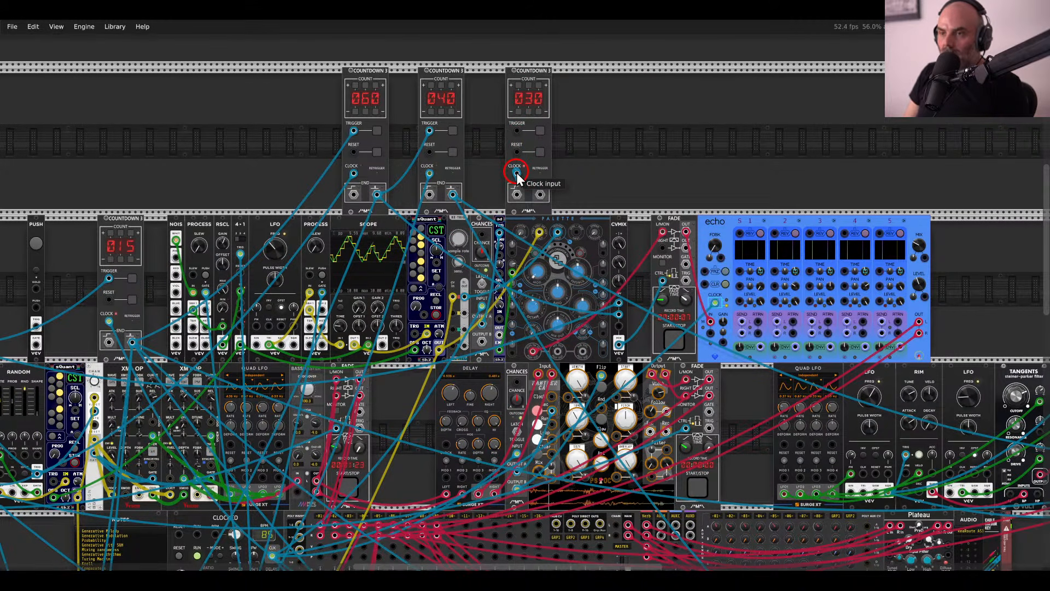
left_click_drag(381, 251, 38, 472)
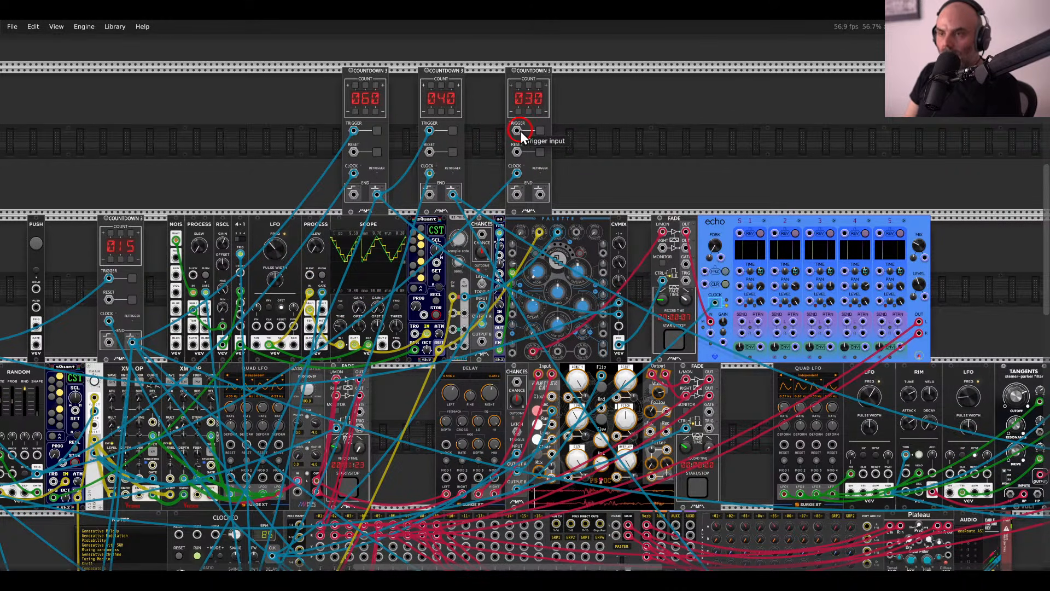
left_click_drag(516, 130, 458, 193)
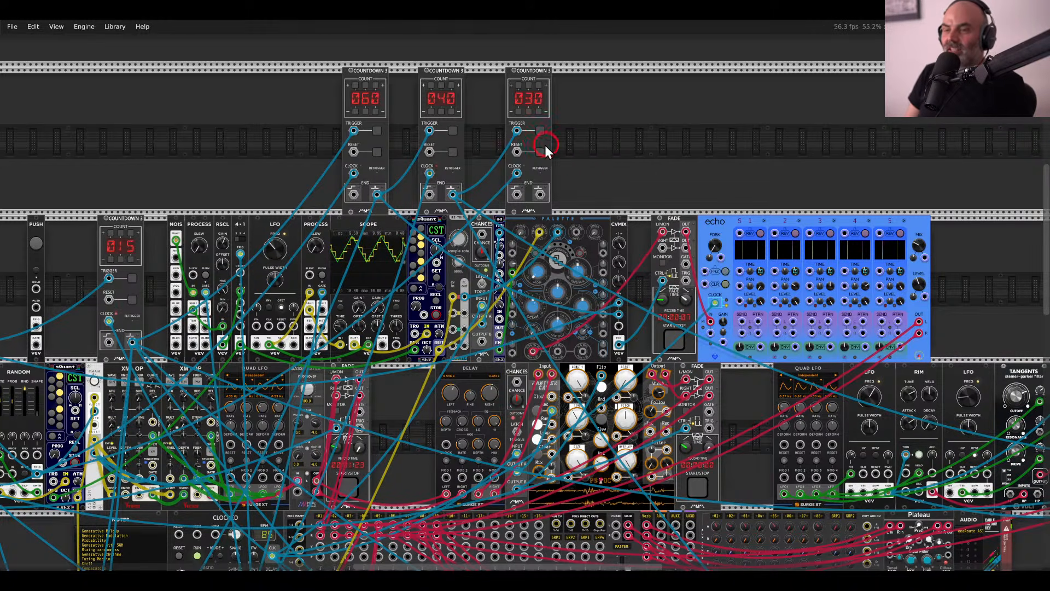
Make room before the Fade of the module with the large white knobs and add a CV Mix between them.
scroll(536, 141, "up", 3)
left_click_drag(612, 133, 586, 195)
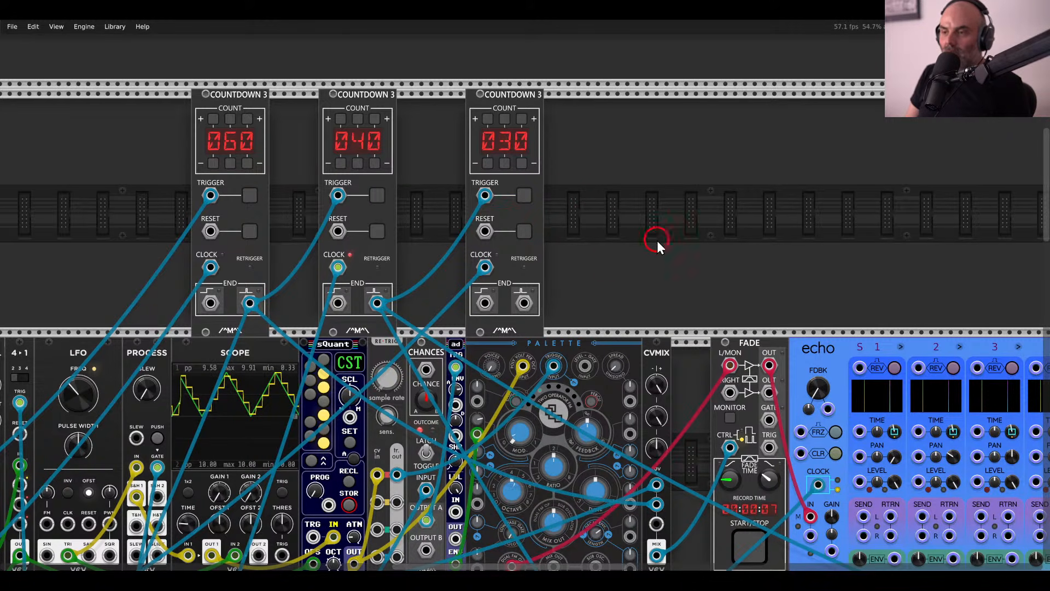
scroll(662, 241, "down", 3)
left_click_drag(674, 250, 629, 81)
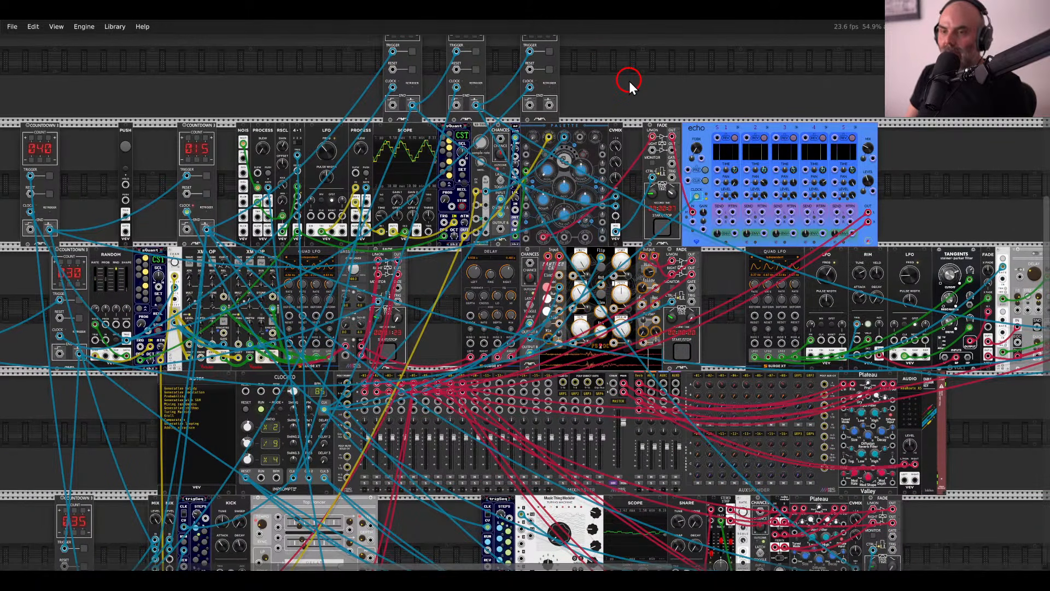
left_click(506, 287)
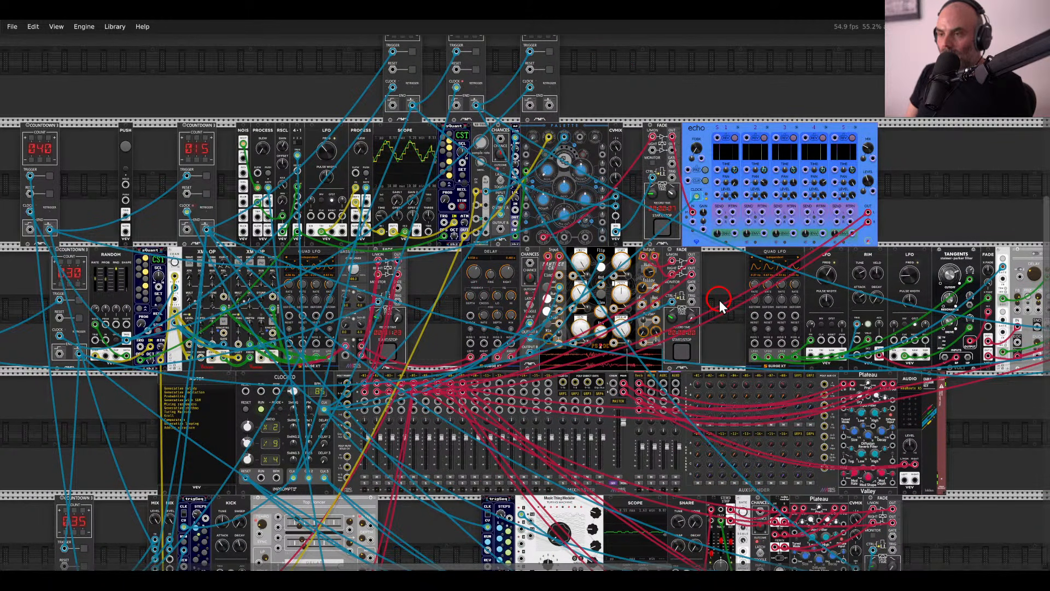
scroll(720, 299, "up", 3)
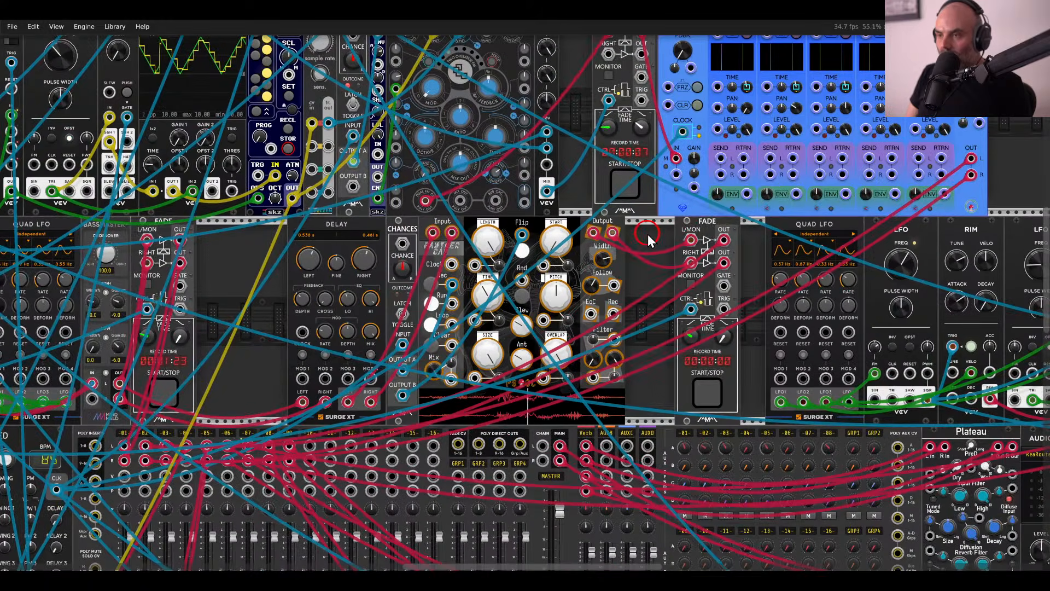
right_click(706, 244)
type("mix")
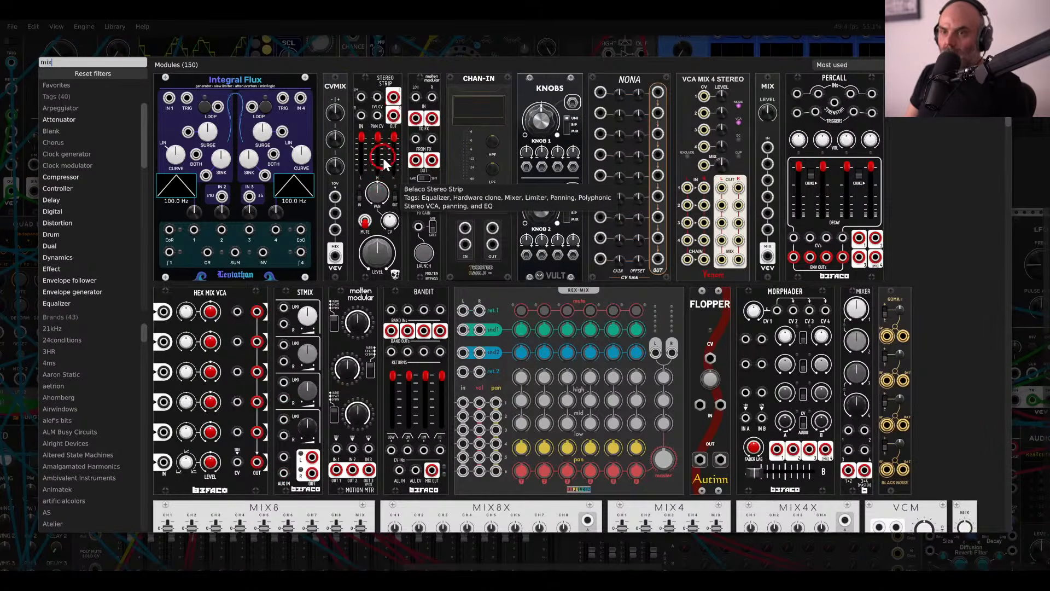
left_click_drag(342, 88, 638, 283)
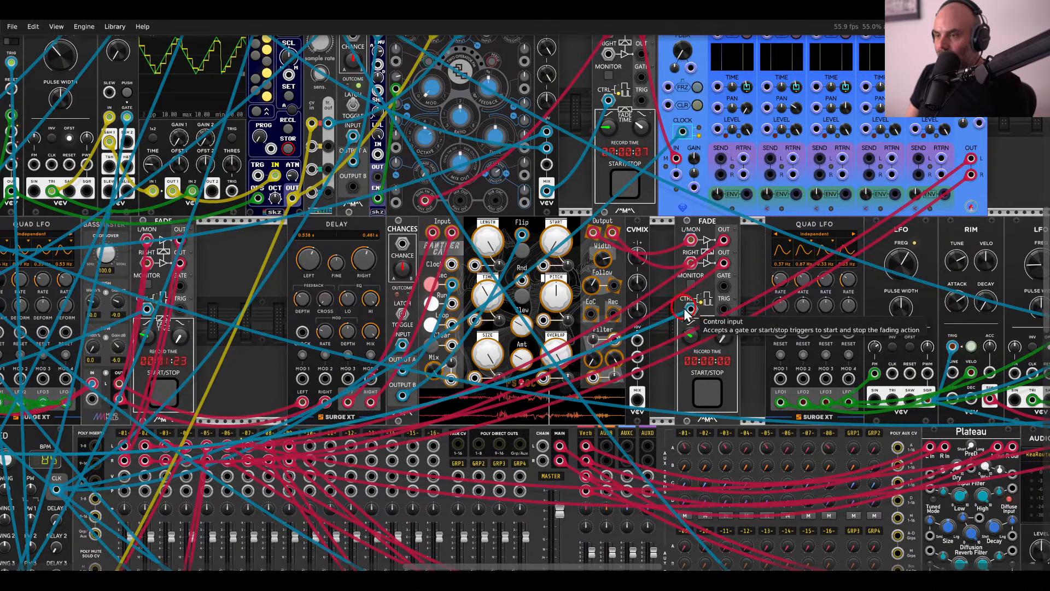
Route that Fade's existing control cable and the 030 Countdown 3's end trigger through the new CV Mix into the Fade's control input.
left_click_drag(690, 309, 637, 341)
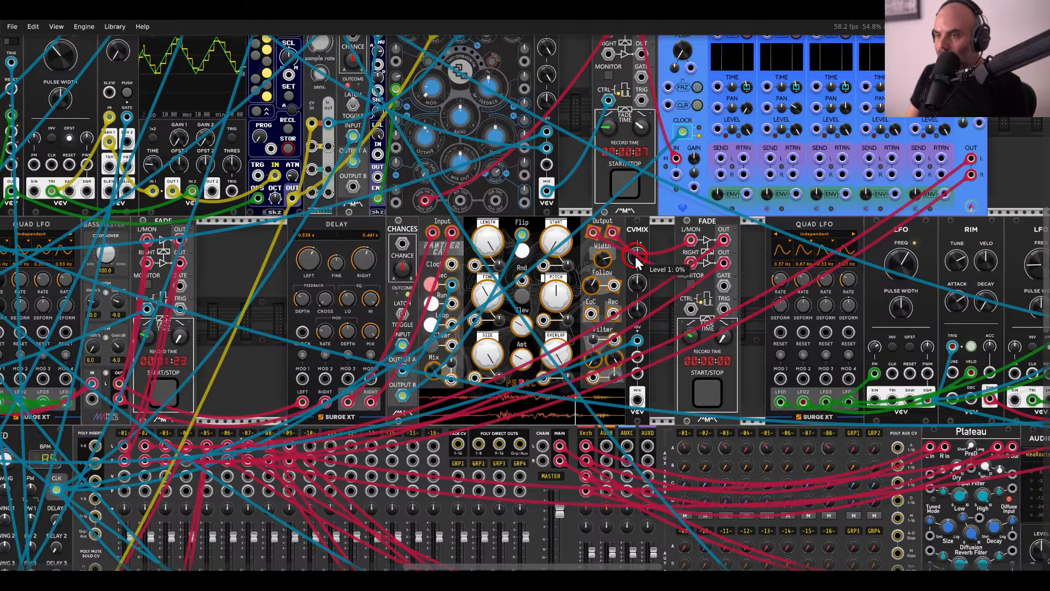
scroll(556, 133, "up", 5)
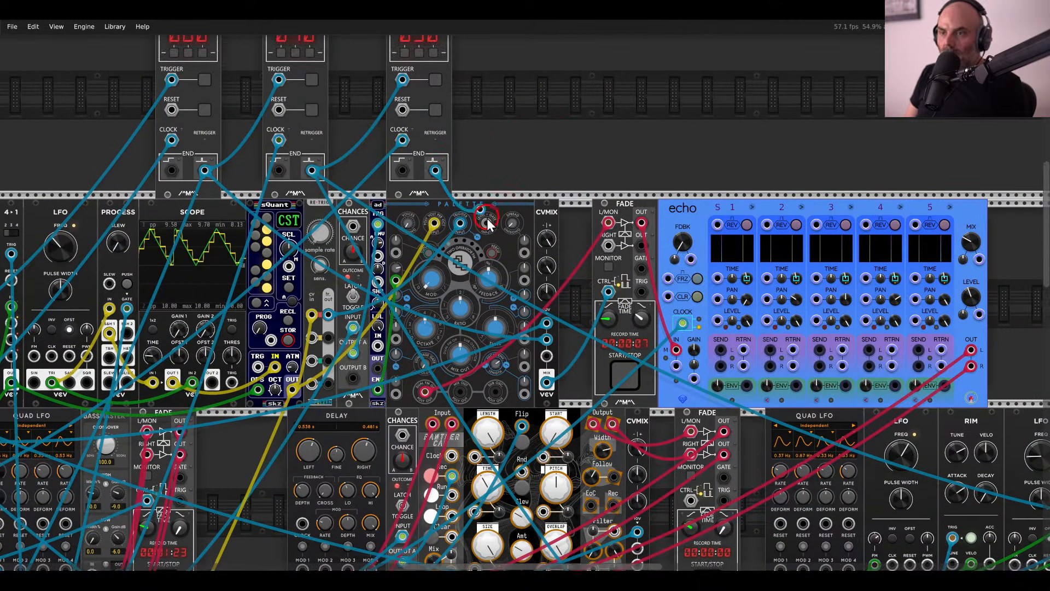
scroll(546, 273, "down", 4)
left_click_drag(644, 400, 637, 430)
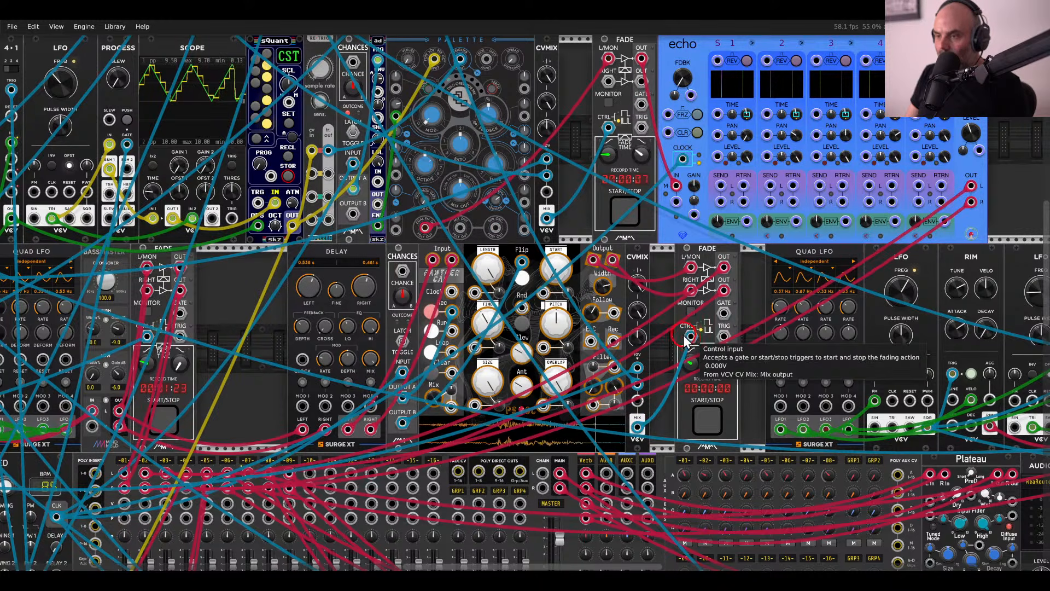
Make room before the grainer's Fade and add a CV Mix between the grainer and that Fade.
scroll(683, 335, "down", 5)
left_click_drag(907, 441, 781, 320)
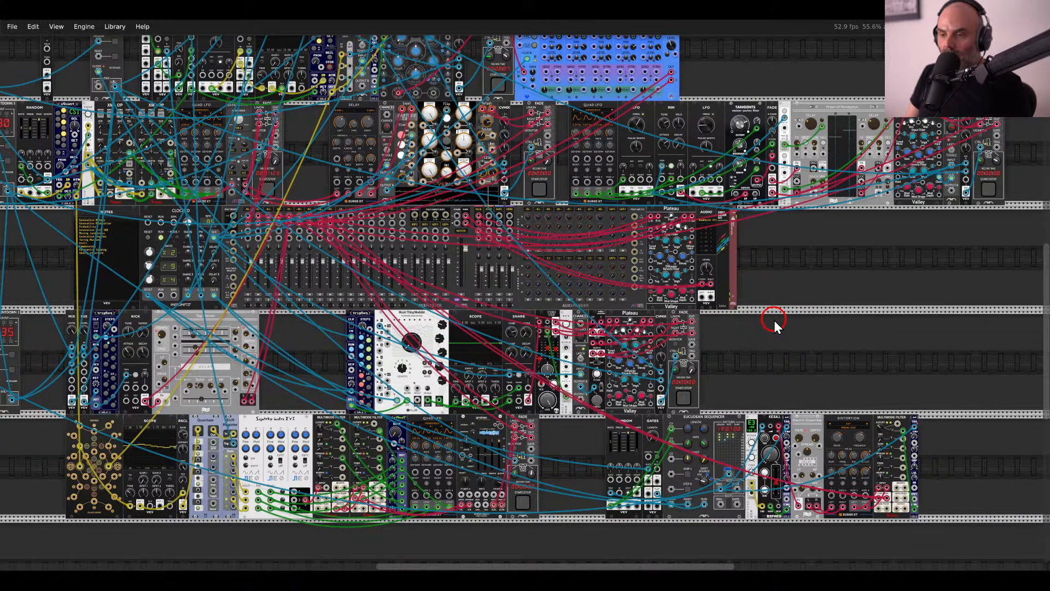
left_click_drag(773, 320, 845, 283)
scroll(685, 241, "up", 5)
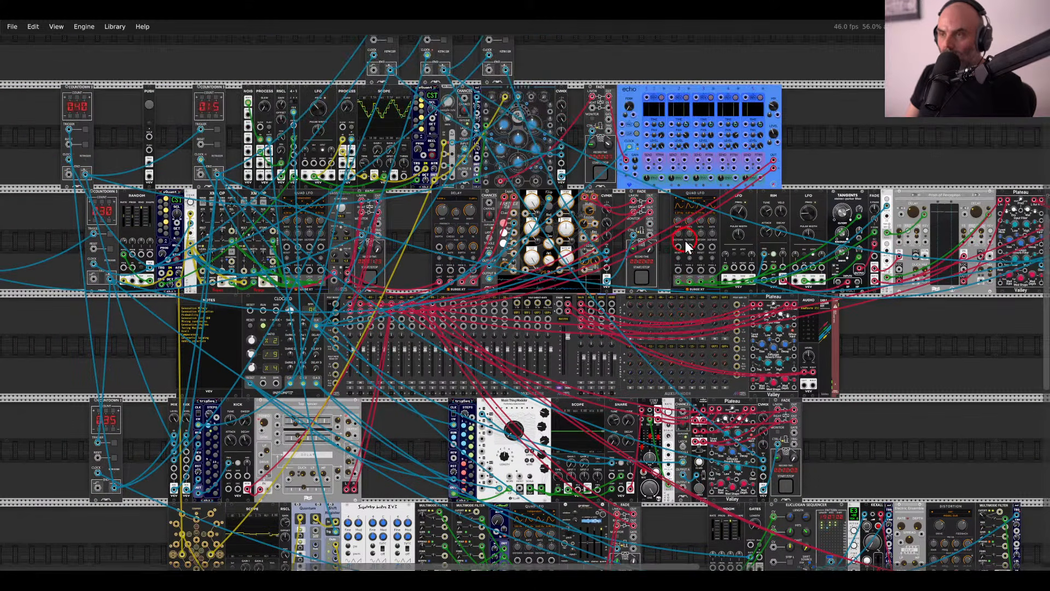
scroll(615, 394, "down", 5)
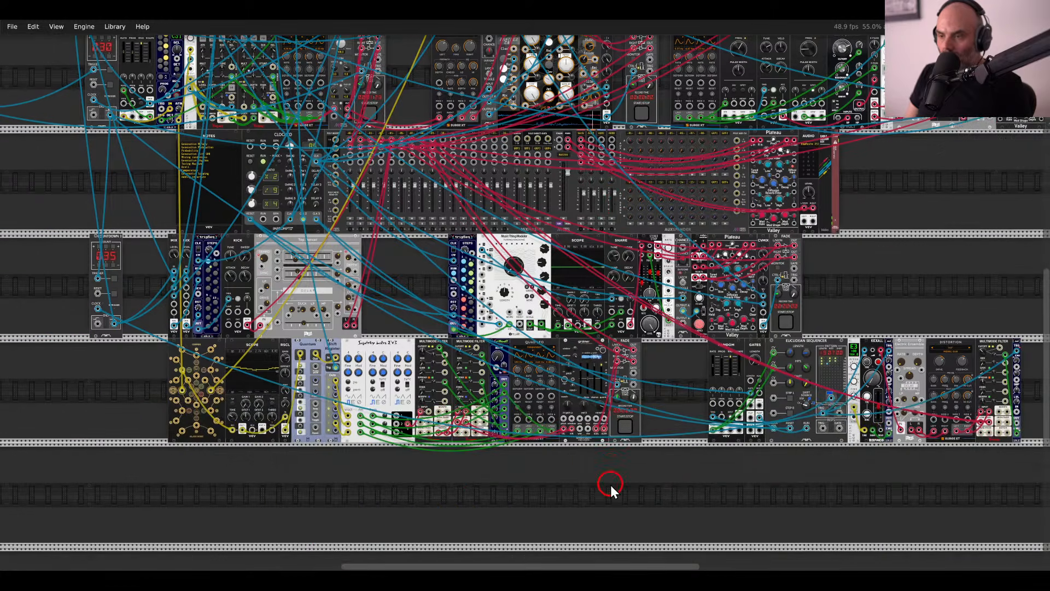
scroll(611, 485, "up", 5)
scroll(644, 317, "up", 2)
left_click_drag(636, 207, 664, 205)
right_click(622, 226)
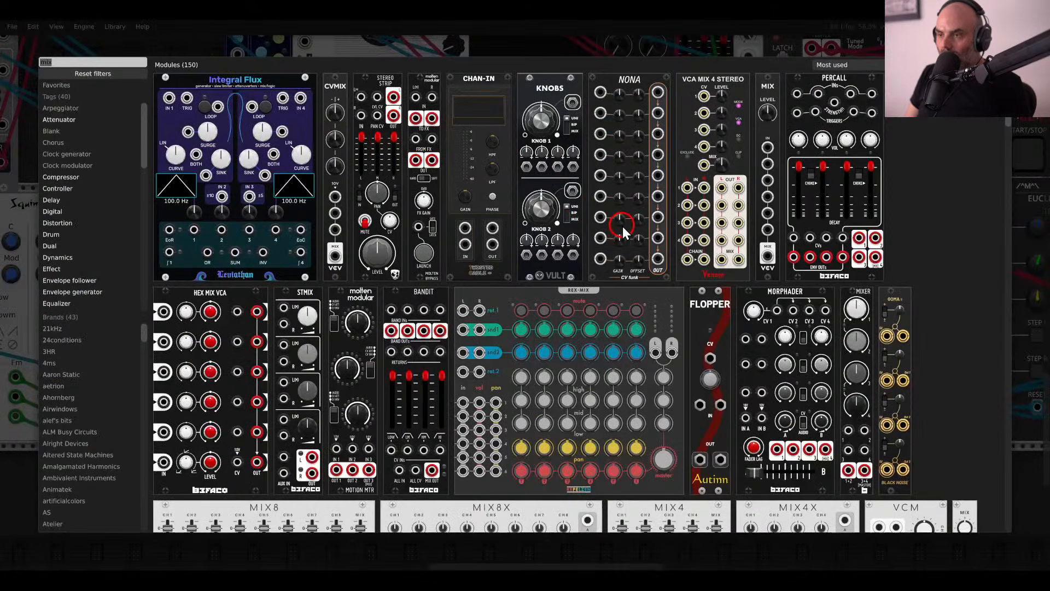
left_click(336, 104)
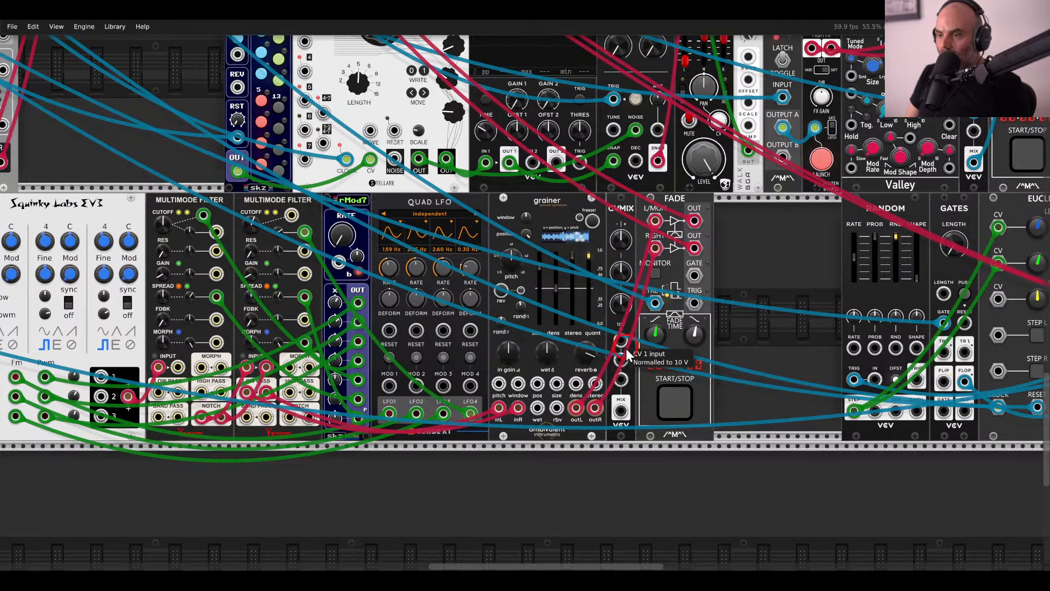
Route the grainer Fade's control cable and an end trigger from the upper Countdown 3 modules through the new CV Mix into the Fade's control input.
left_click_drag(626, 349, 654, 320)
scroll(616, 323, "up", 6)
scroll(623, 362, "up", 16)
scroll(622, 297, "down", 20)
left_click(674, 316)
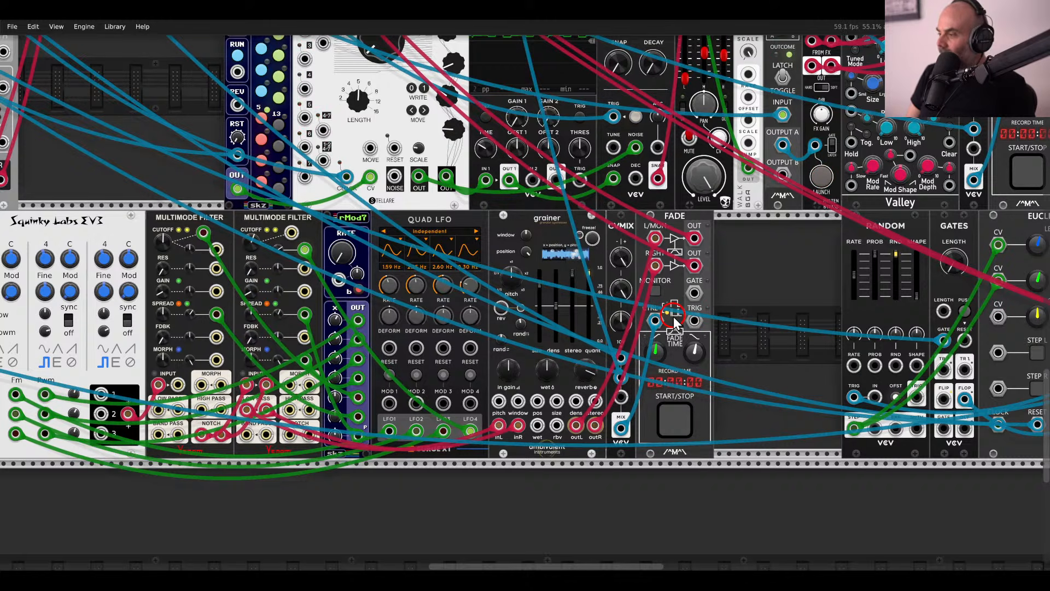
scroll(769, 283, "down", 4)
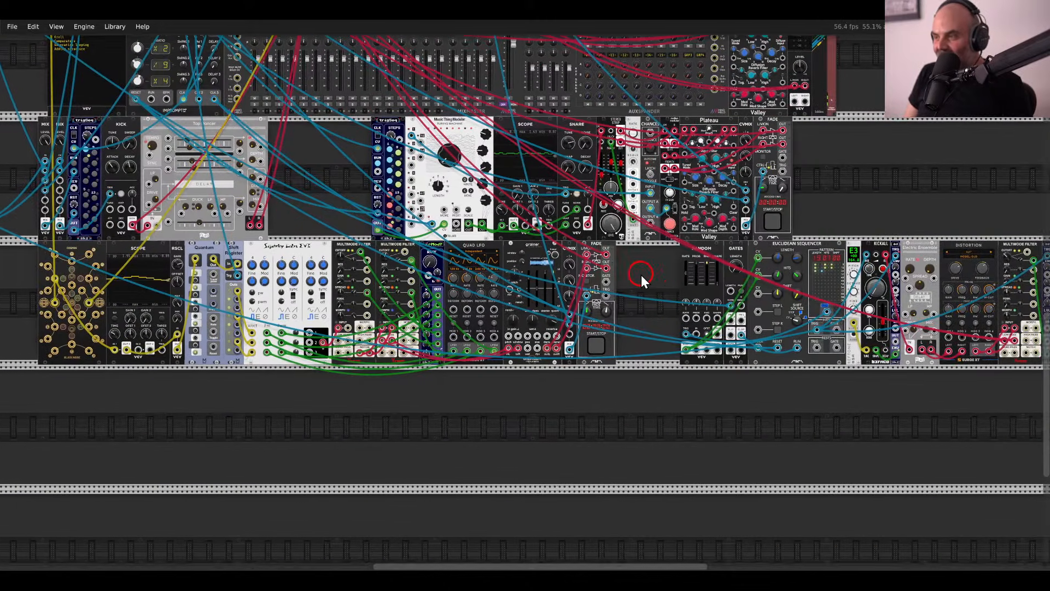
Fire the Push module that feeds the 030 Countdown 3 to start the automated sequence of the whole patch.
scroll(641, 275, "right", 1)
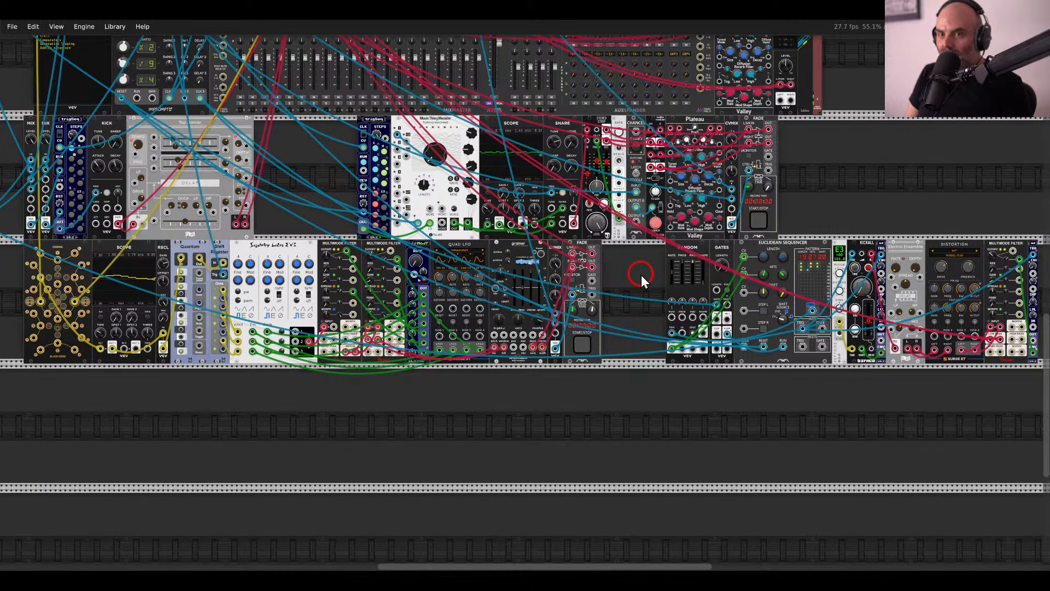
left_click_drag(640, 275, 670, 425)
left_click_drag(924, 230, 937, 416)
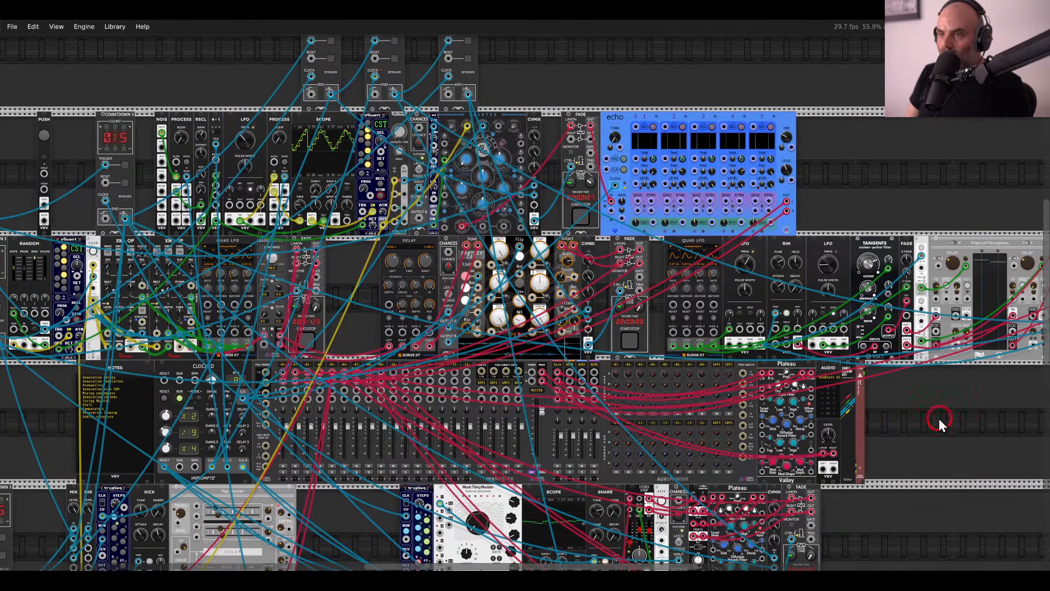
left_click_drag(359, 290, 766, 284)
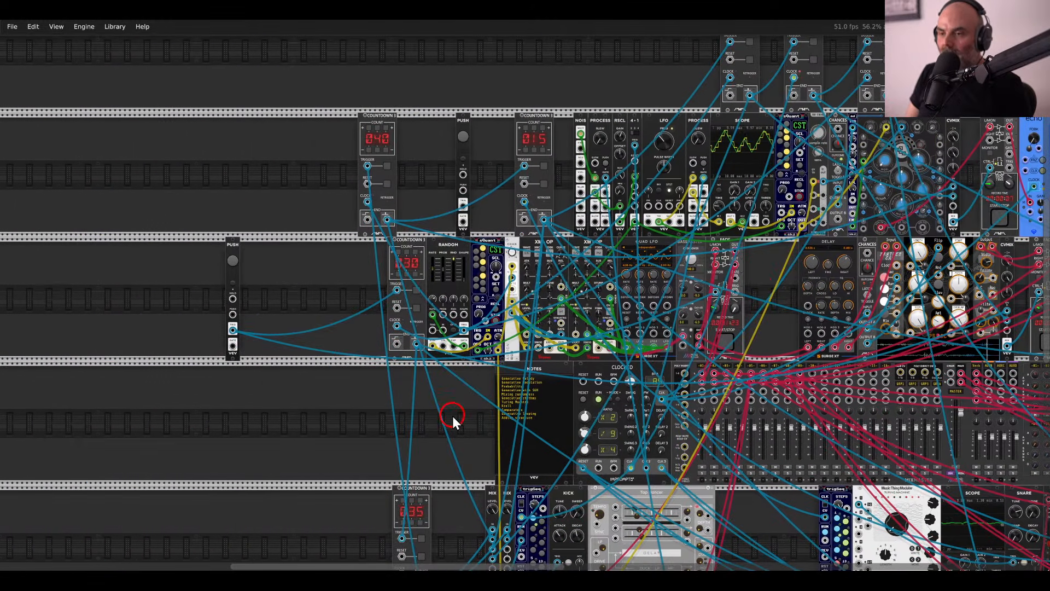
left_click_drag(451, 416, 274, 363)
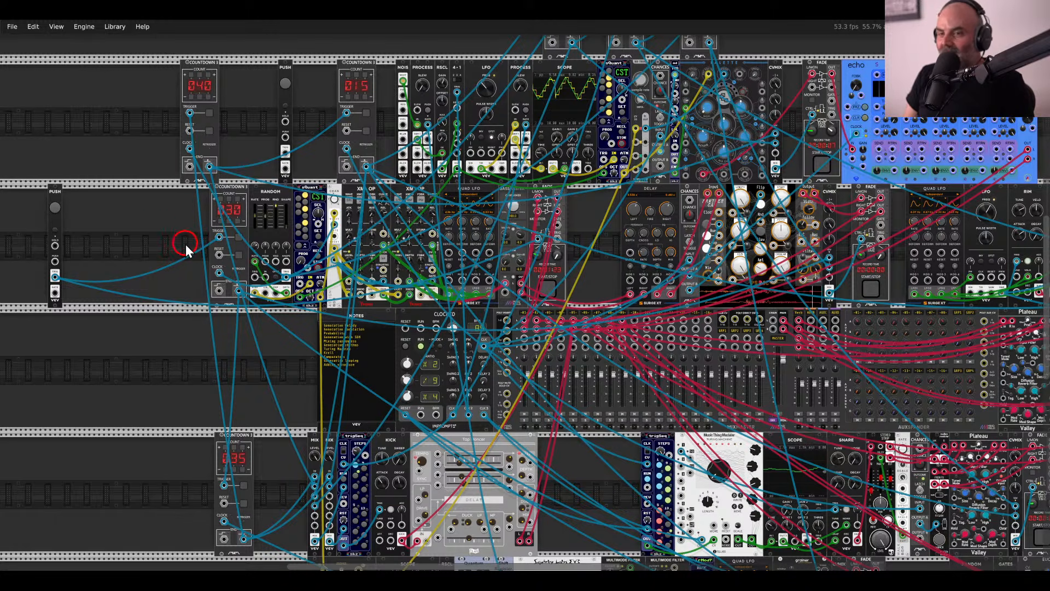
left_click_drag(184, 246, 388, 191)
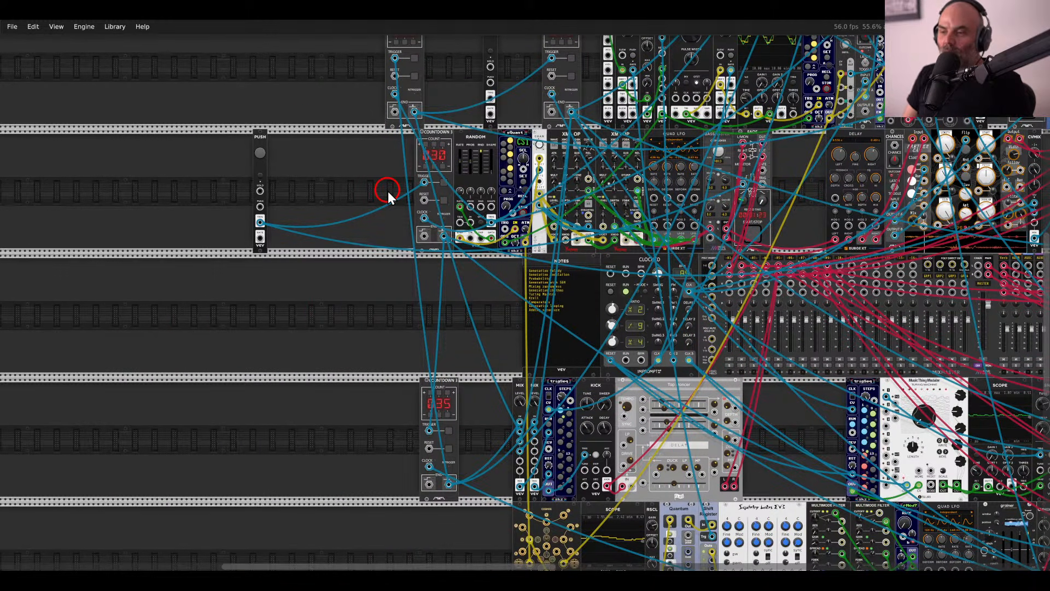
key("F4")
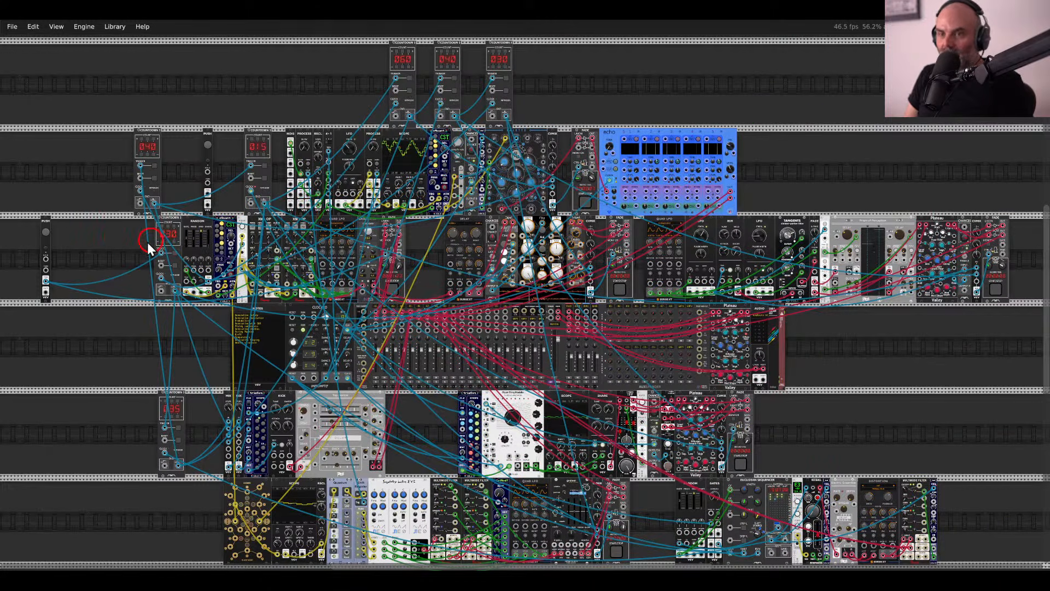
left_click(46, 232)
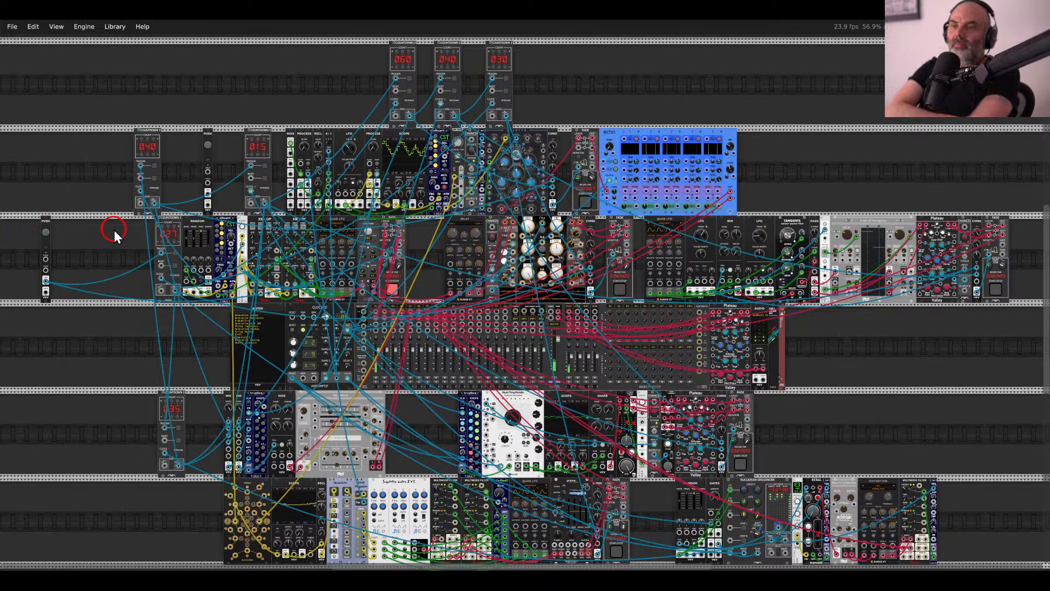